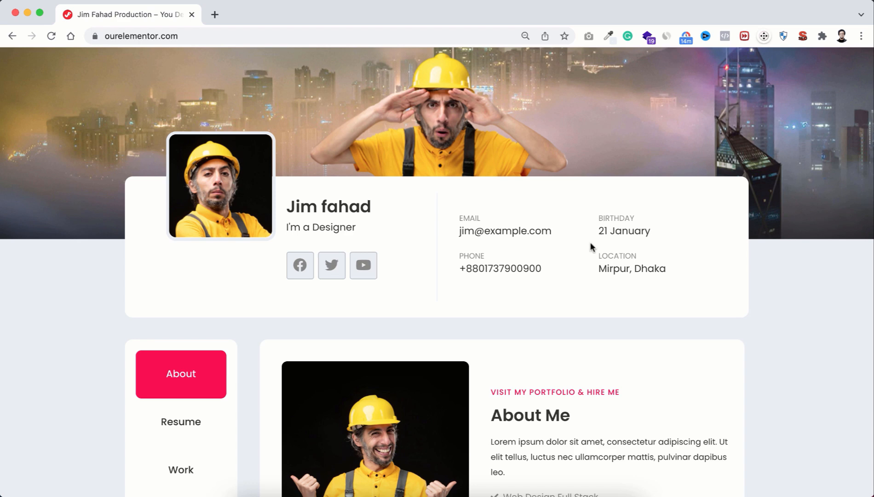
Step: Download the CV zip from About, then browse the services grid and trusted clients carousel
{"action": "scroll", "coordinate": [467, 382], "scroll_direction": "down", "scroll_amount": 5}
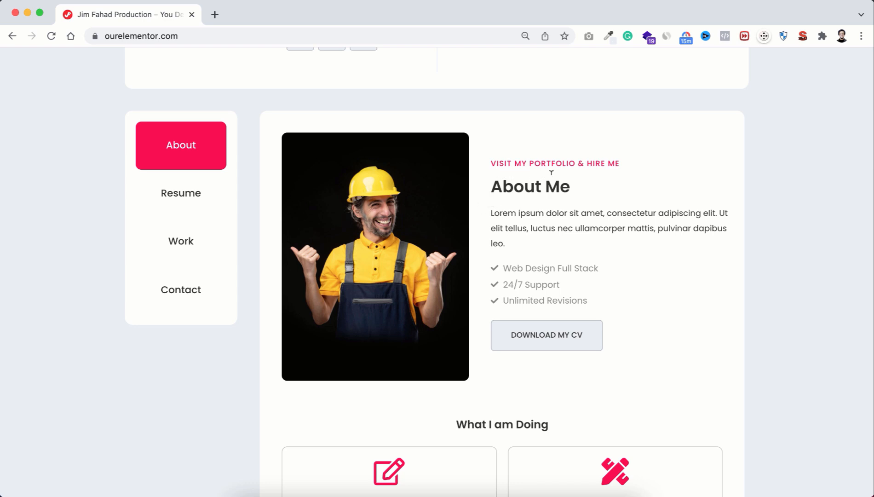
{"action": "left_click", "coordinate": [558, 337]}
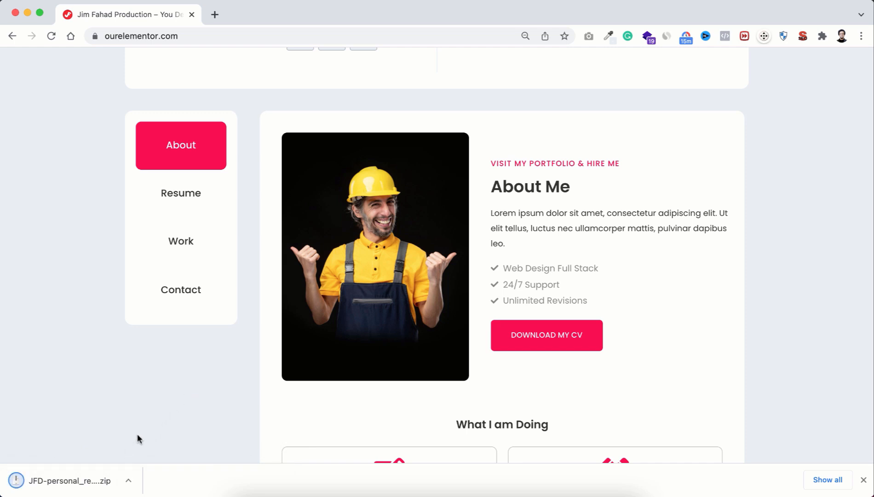
{"action": "scroll", "coordinate": [672, 399], "scroll_direction": "down", "scroll_amount": 6}
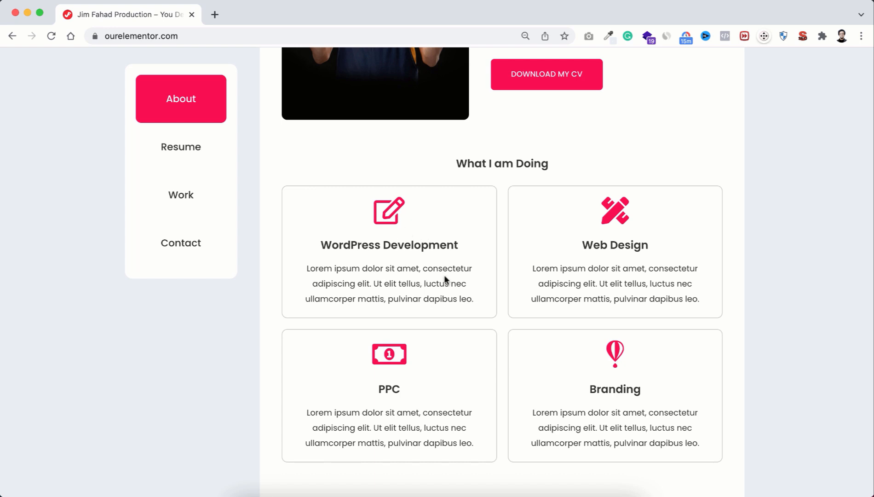
{"action": "scroll", "coordinate": [509, 361], "scroll_direction": "down", "scroll_amount": 5}
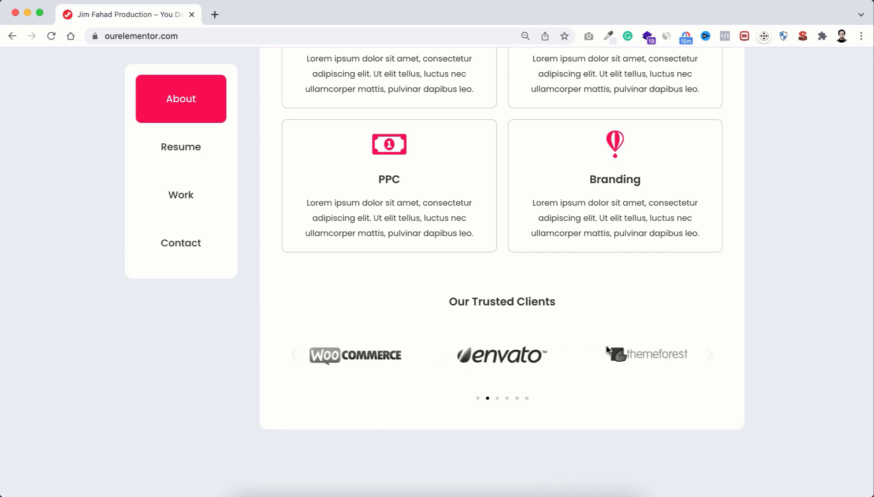
{"action": "scroll", "coordinate": [410, 269], "scroll_direction": "up", "scroll_amount": 10}
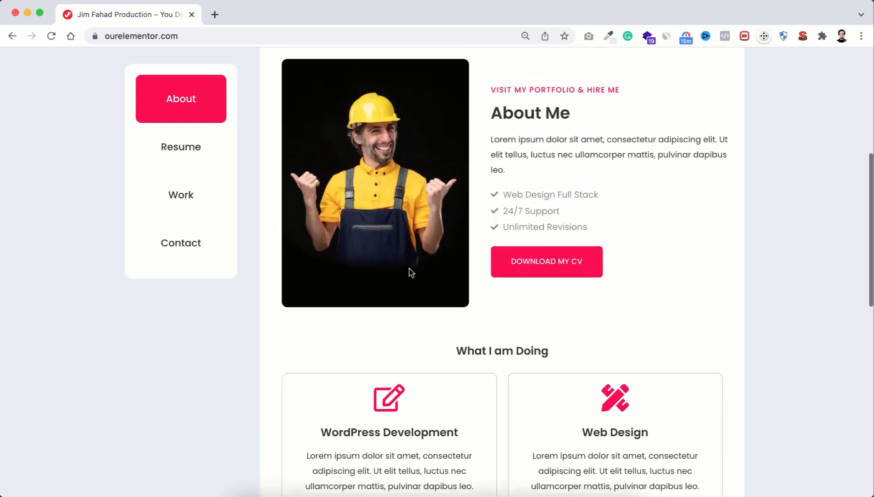
Step: Show the Resume section and scroll down to the My Skills percentages and back
{"action": "left_click", "coordinate": [184, 224]}
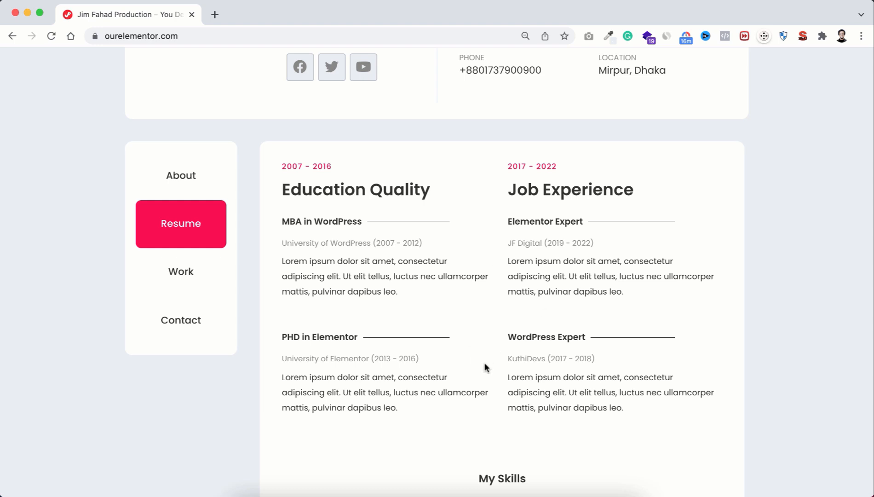
{"action": "scroll", "coordinate": [484, 364], "scroll_direction": "down", "scroll_amount": 5}
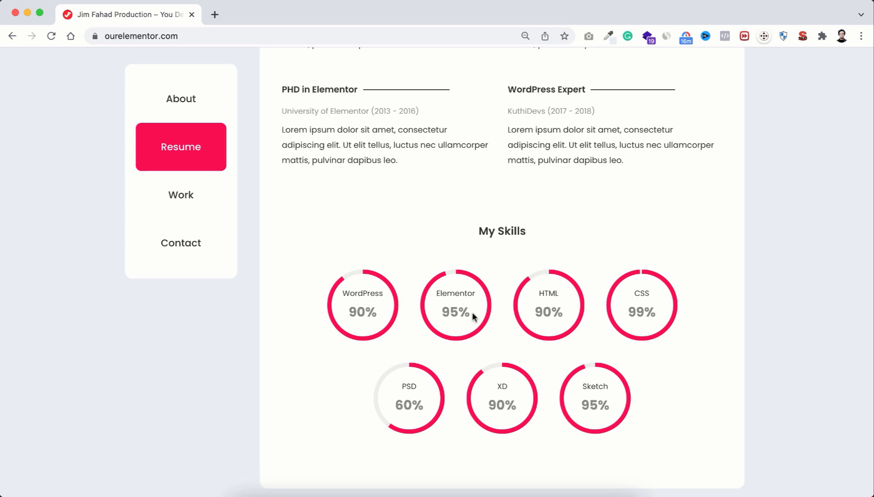
{"action": "scroll", "coordinate": [459, 243], "scroll_direction": "up", "scroll_amount": 5}
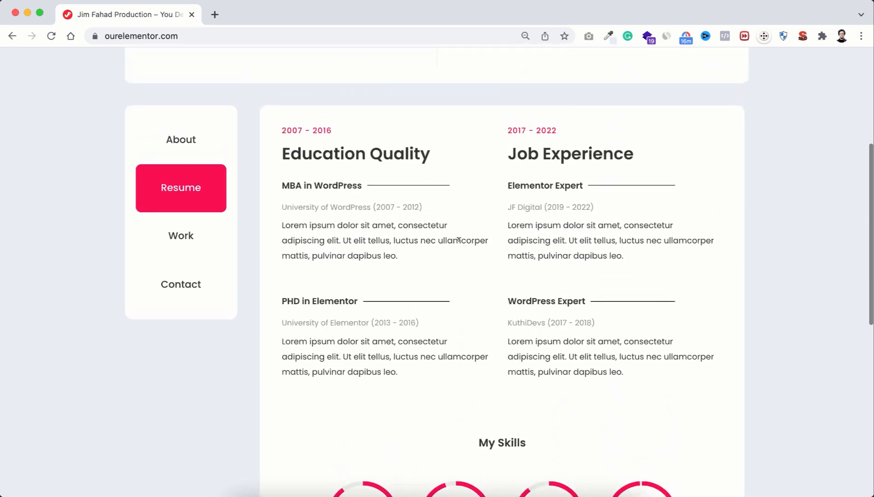
Step: Show the Work section and load more items to fill the nine-project grid
{"action": "left_click", "coordinate": [219, 240]}
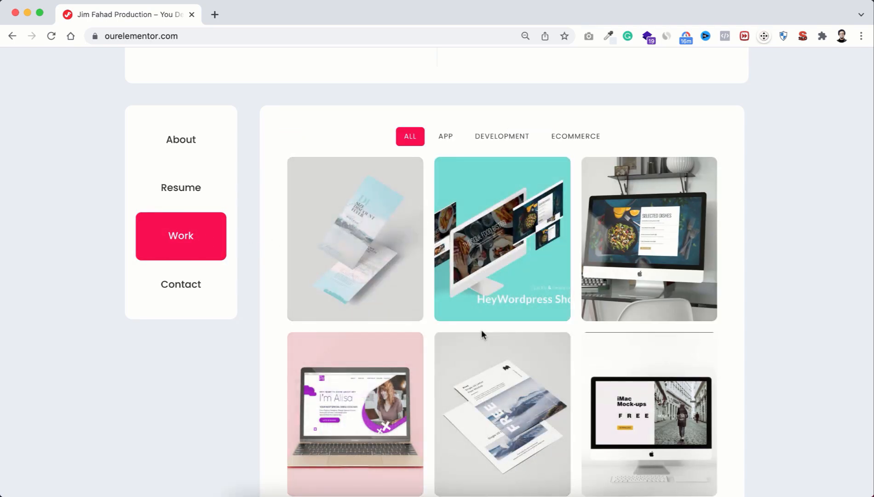
{"action": "scroll", "coordinate": [483, 329], "scroll_direction": "down", "scroll_amount": 2}
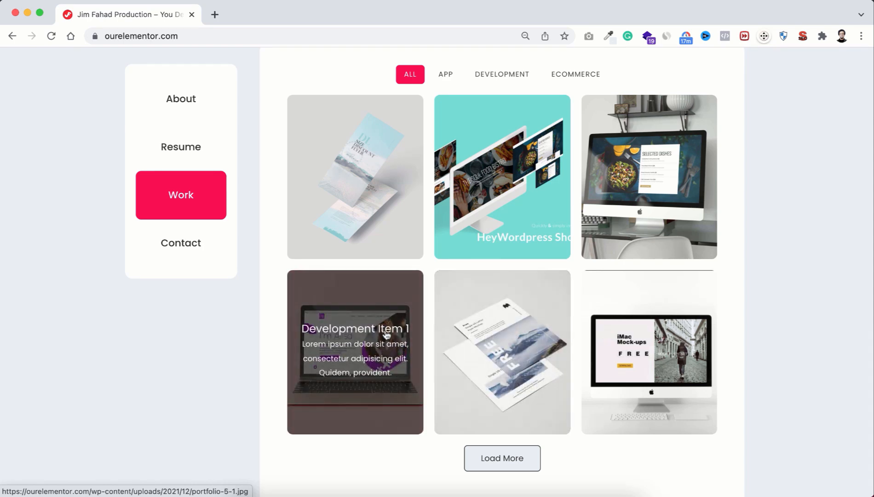
{"action": "scroll", "coordinate": [517, 322], "scroll_direction": "down", "scroll_amount": 2}
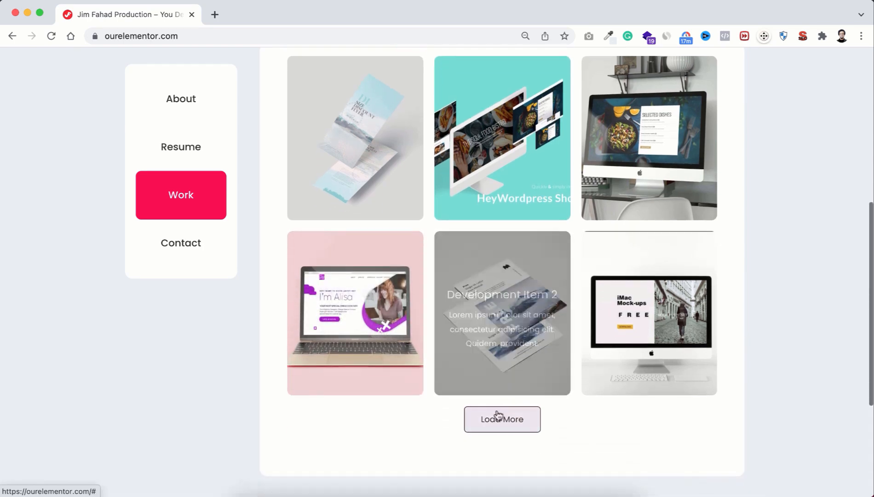
{"action": "left_click", "coordinate": [509, 419]}
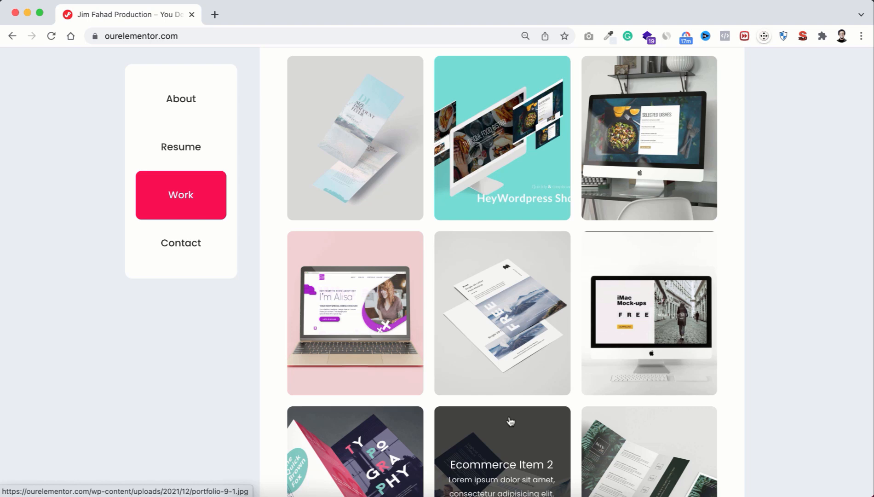
{"action": "scroll", "coordinate": [511, 420], "scroll_direction": "down", "scroll_amount": 3}
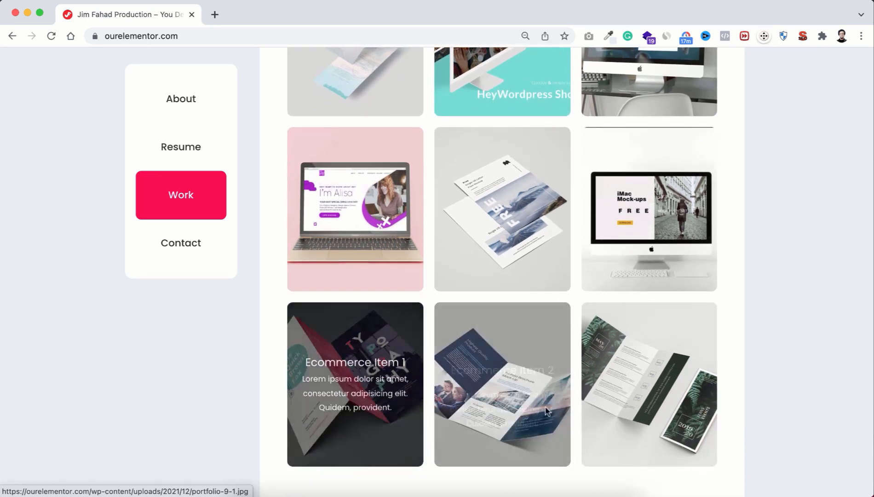
{"action": "scroll", "coordinate": [514, 294], "scroll_direction": "up", "scroll_amount": 4}
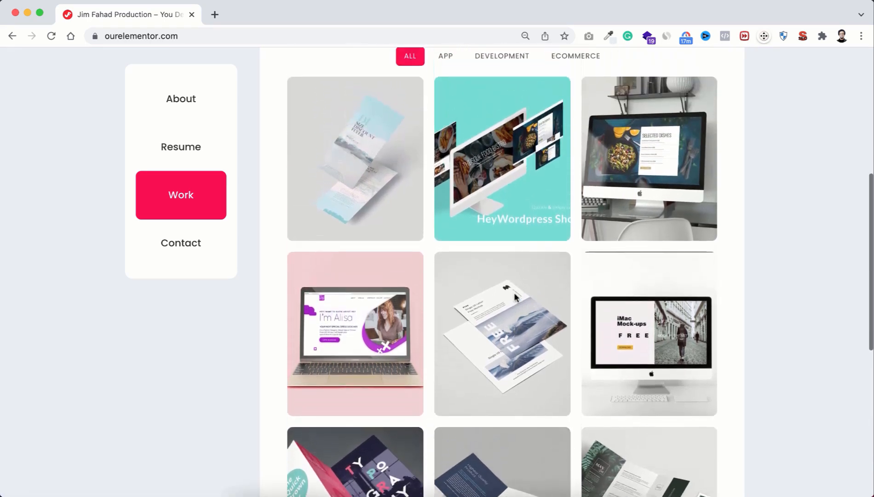
Step: View the flyer project in the lightbox, step through four images, then close it
{"action": "left_click", "coordinate": [376, 194]}
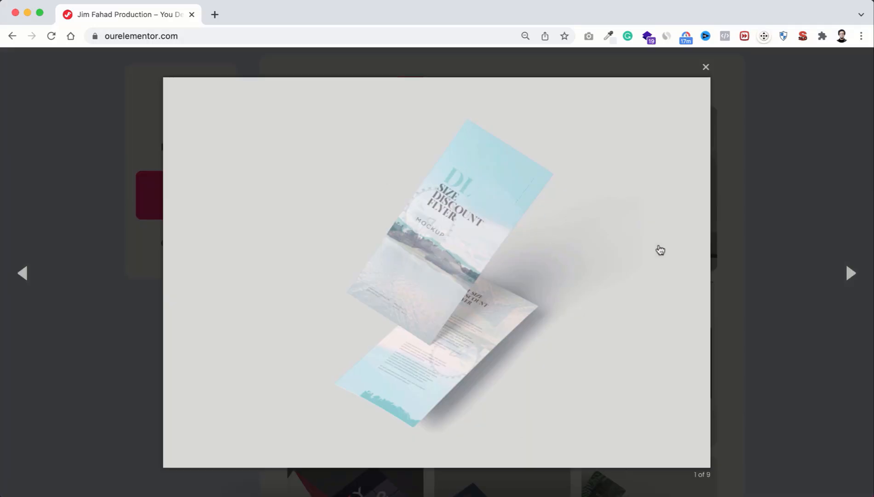
{"action": "left_click", "coordinate": [844, 274]}
{"action": "left_click", "coordinate": [845, 273]}
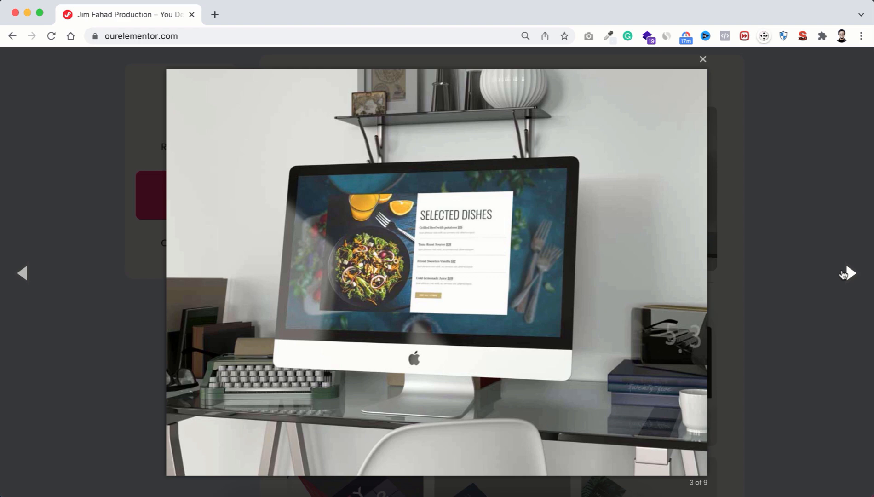
{"action": "left_click", "coordinate": [844, 273]}
{"action": "left_click", "coordinate": [785, 238]}
{"action": "scroll", "coordinate": [774, 217], "scroll_direction": "up", "scroll_amount": 2}
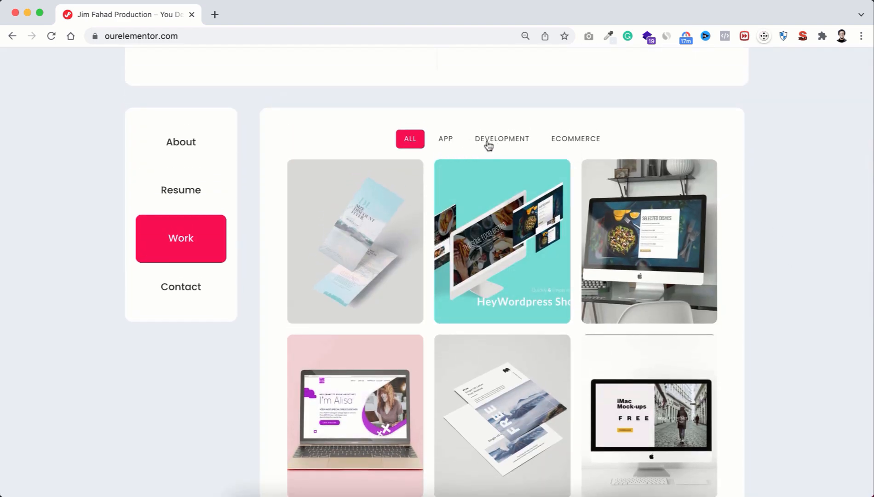
{"action": "left_click", "coordinate": [448, 140]}
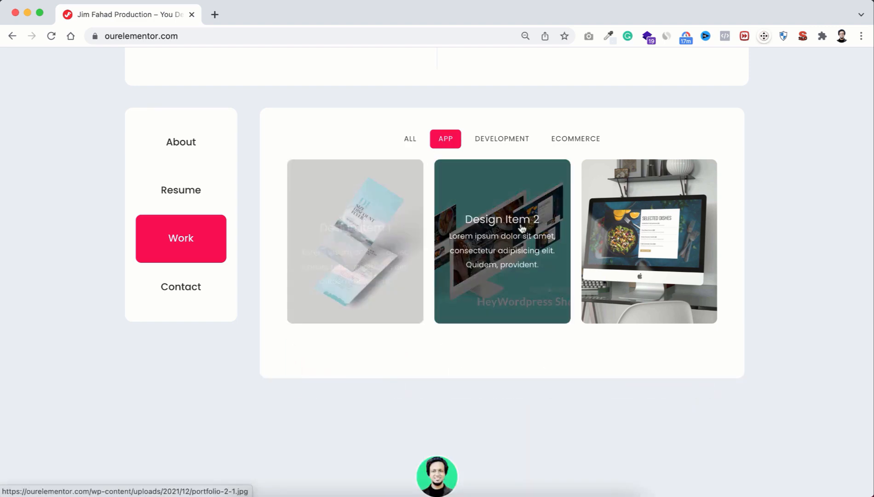
{"action": "left_click", "coordinate": [501, 138]}
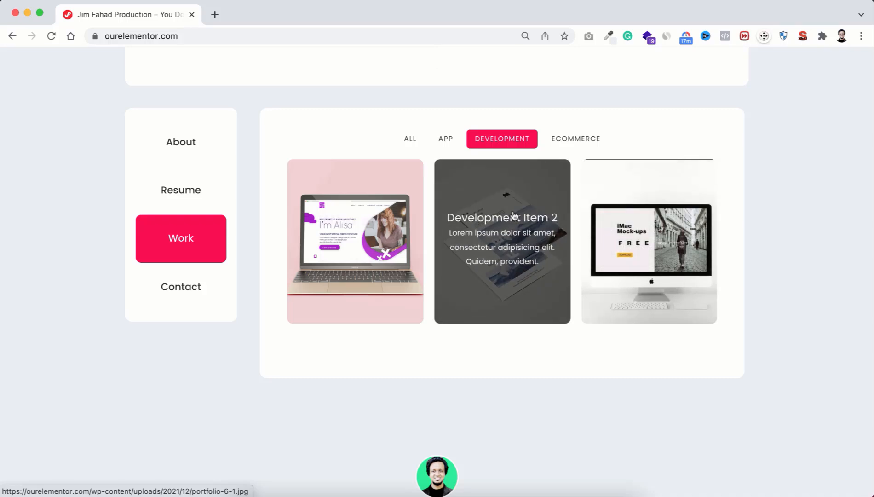
{"action": "left_click", "coordinate": [409, 139]}
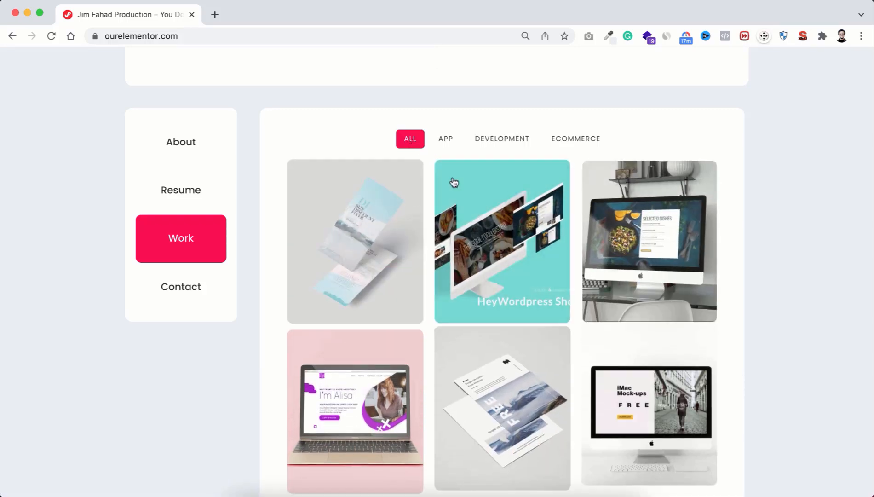
{"action": "scroll", "coordinate": [428, 254], "scroll_direction": "down", "scroll_amount": 3}
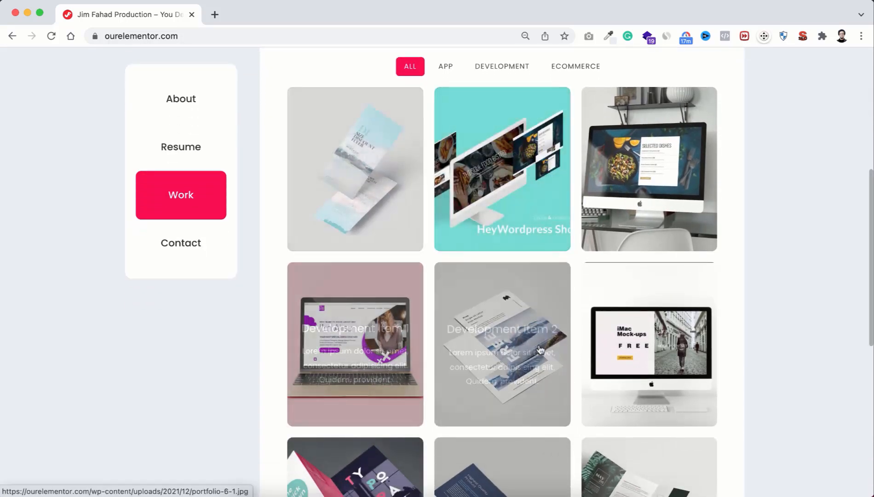
{"action": "scroll", "coordinate": [506, 345], "scroll_direction": "down", "scroll_amount": 3}
{"action": "scroll", "coordinate": [525, 405], "scroll_direction": "up", "scroll_amount": 5}
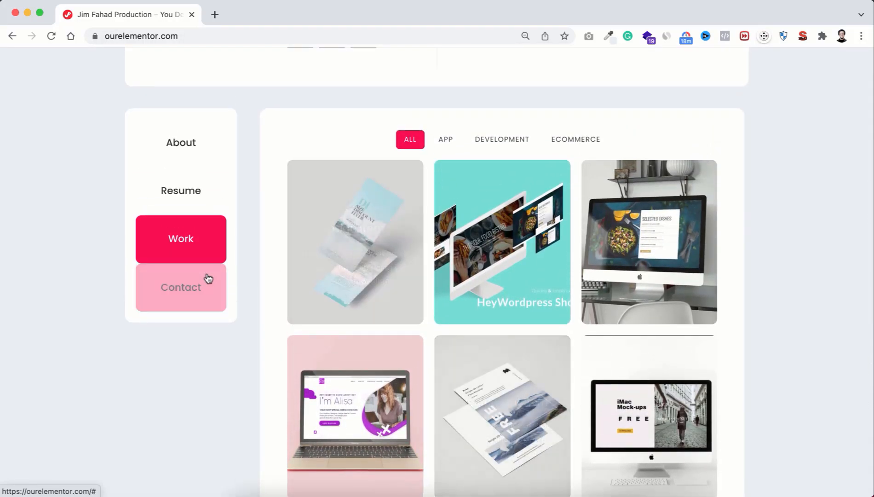
Step: Go from Contact to About and scroll through service cards and Trusted Clients to the footer
{"action": "left_click", "coordinate": [196, 287]}
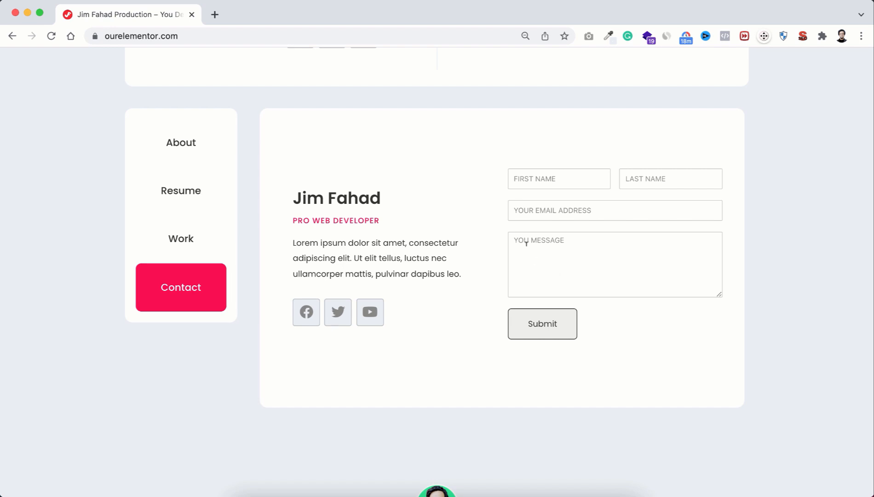
{"action": "left_click", "coordinate": [184, 150]}
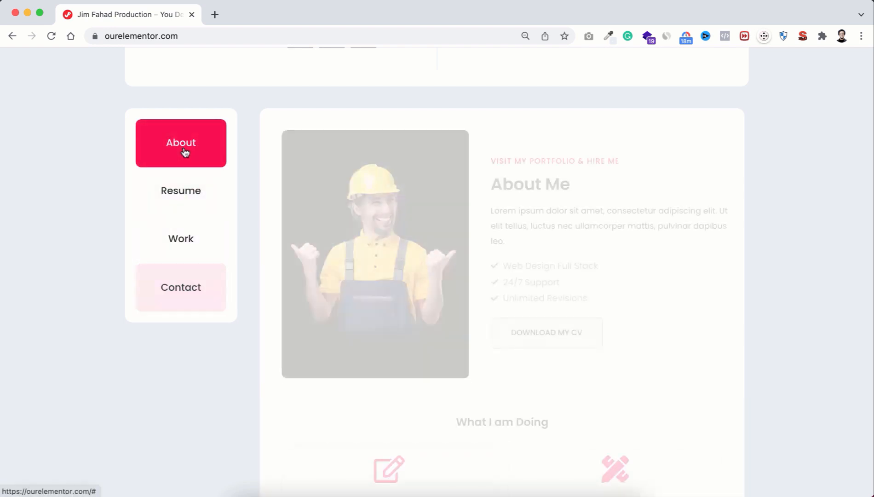
{"action": "scroll", "coordinate": [394, 363], "scroll_direction": "down", "scroll_amount": 2}
{"action": "scroll", "coordinate": [394, 363], "scroll_direction": "down", "scroll_amount": 13}
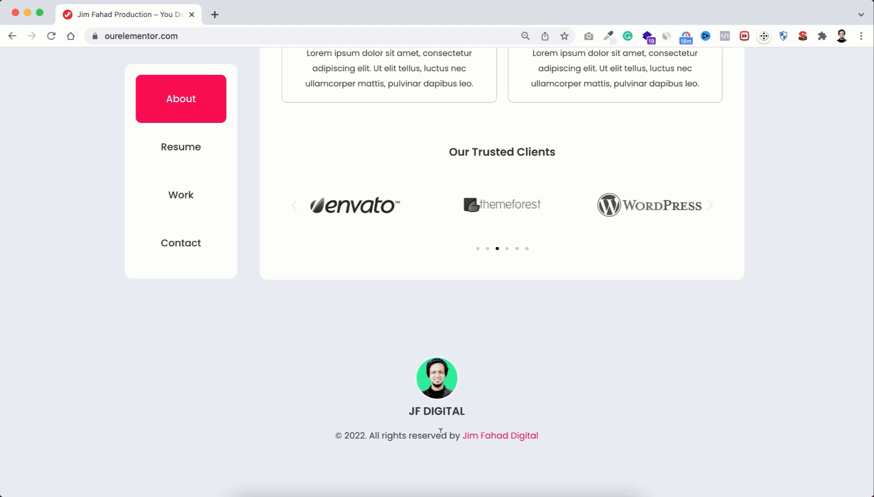
{"action": "scroll", "coordinate": [480, 176], "scroll_direction": "up", "scroll_amount": 15}
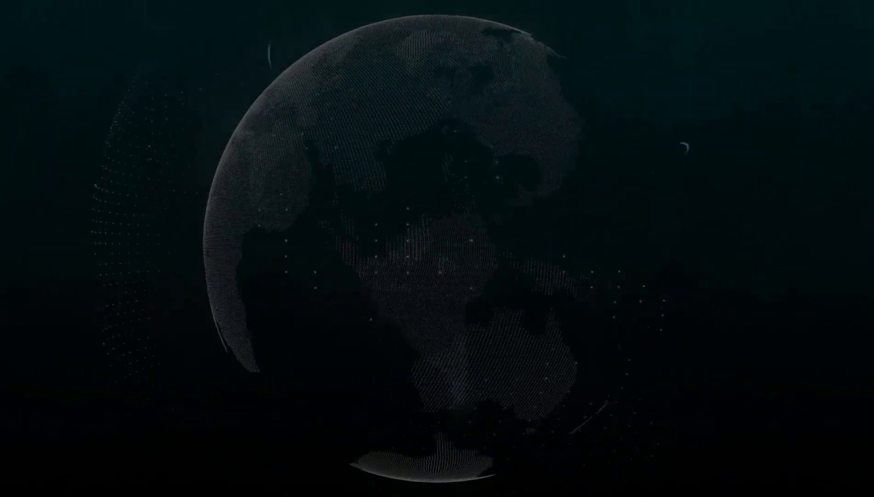
Step: Scroll through the mobile About page in the phone preview
{"action": "scroll", "coordinate": [435, 324], "scroll_direction": "down", "scroll_amount": 6}
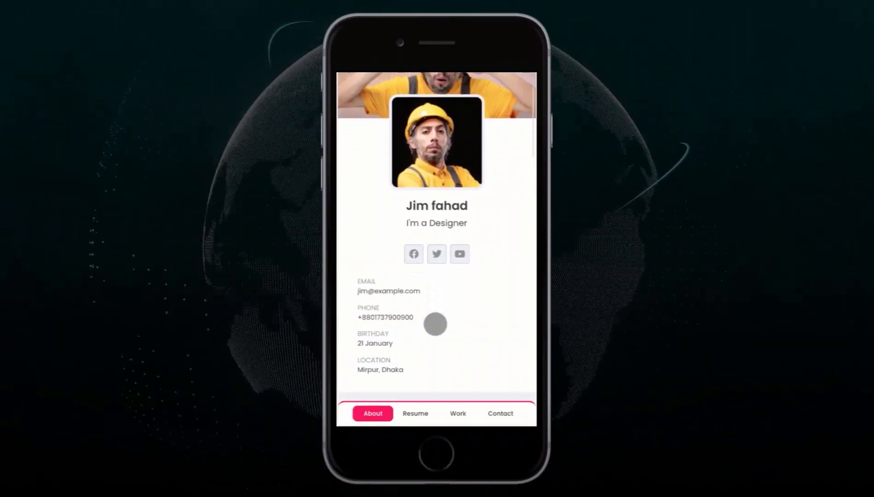
{"action": "scroll", "coordinate": [435, 323], "scroll_direction": "down", "scroll_amount": 2}
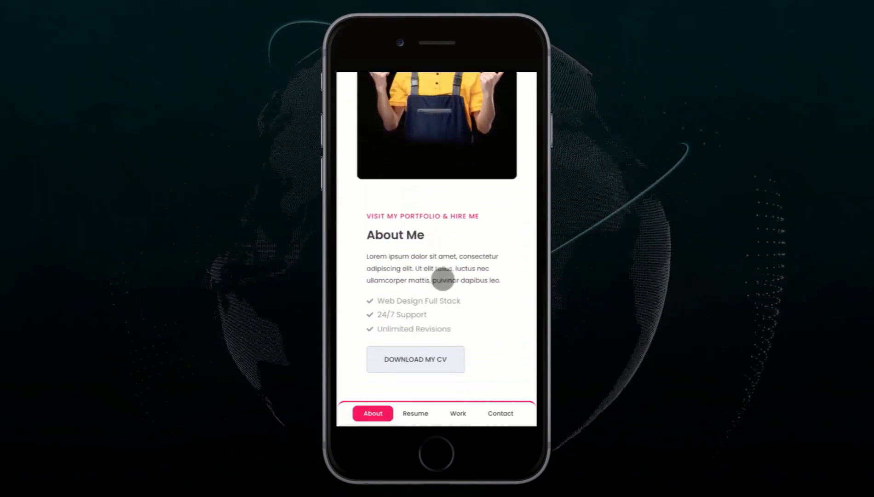
{"action": "scroll", "coordinate": [445, 261], "scroll_direction": "up", "scroll_amount": 5}
{"action": "scroll", "coordinate": [444, 261], "scroll_direction": "down", "scroll_amount": 1}
{"action": "scroll", "coordinate": [444, 261], "scroll_direction": "down", "scroll_amount": 1}
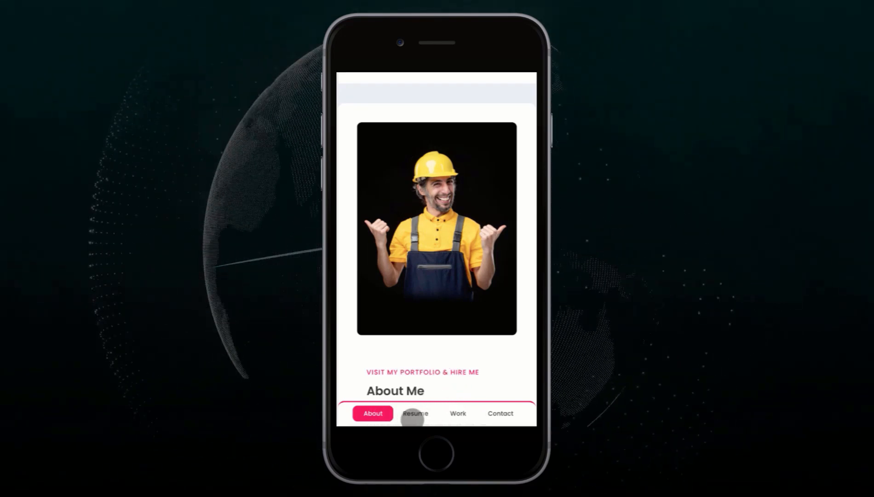
Step: Switch the mobile page to Resume and scroll through its entries
{"action": "left_click", "coordinate": [414, 415]}
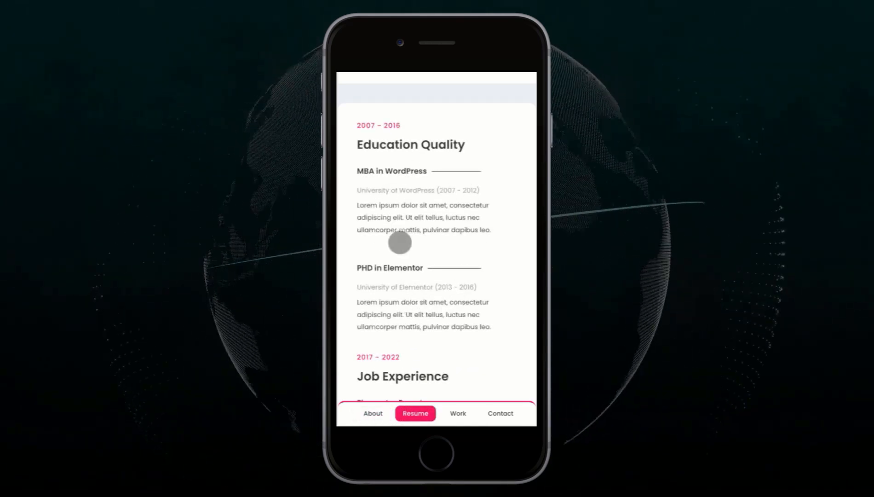
{"action": "scroll", "coordinate": [434, 337], "scroll_direction": "down", "scroll_amount": 5}
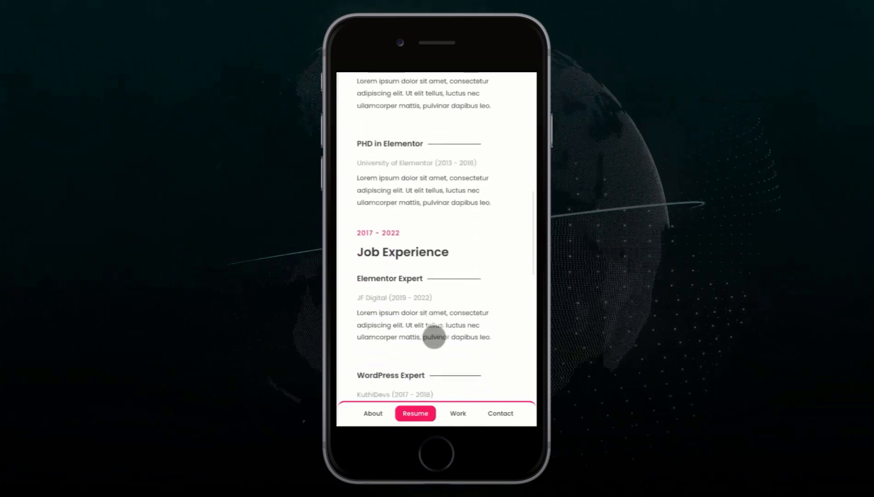
{"action": "scroll", "coordinate": [433, 337], "scroll_direction": "up", "scroll_amount": 2}
{"action": "scroll", "coordinate": [434, 337], "scroll_direction": "up", "scroll_amount": 4}
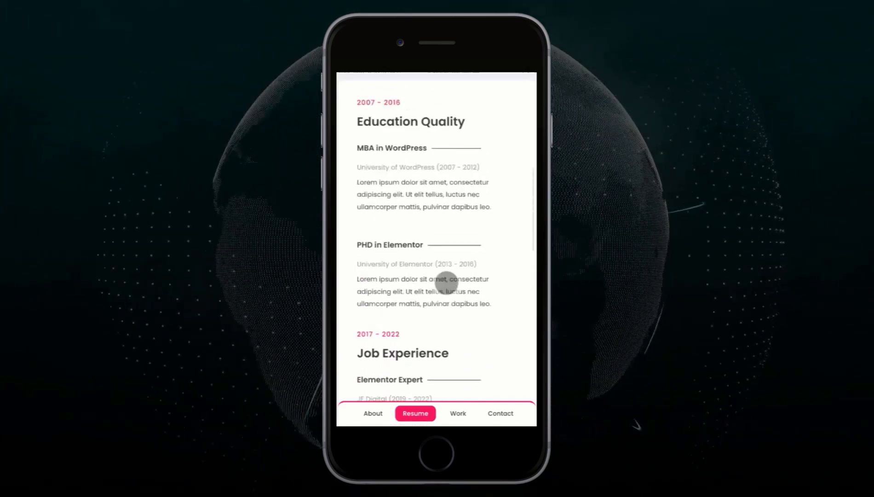
{"action": "scroll", "coordinate": [445, 282], "scroll_direction": "down", "scroll_amount": 1}
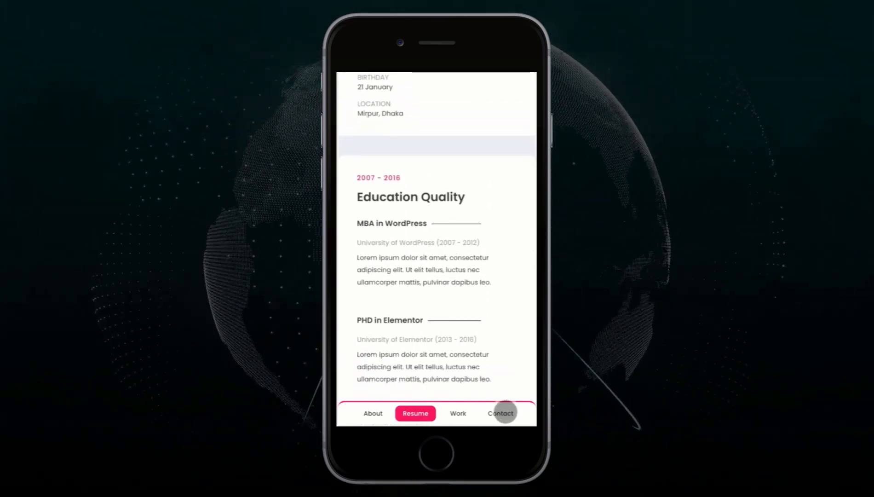
Step: Switch the mobile page to Contact, scroll it, then return to About
{"action": "left_click", "coordinate": [505, 412]}
{"action": "scroll", "coordinate": [465, 362], "scroll_direction": "down", "scroll_amount": 1}
{"action": "scroll", "coordinate": [466, 362], "scroll_direction": "down", "scroll_amount": 1}
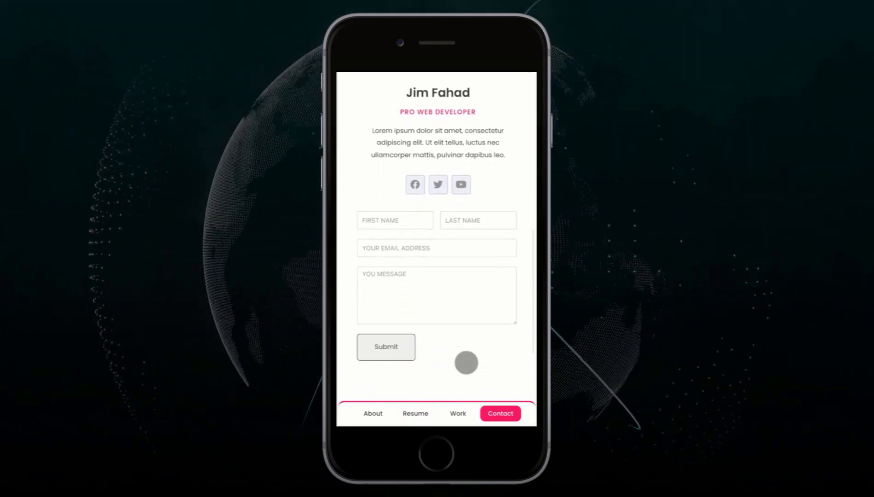
{"action": "left_click", "coordinate": [373, 413]}
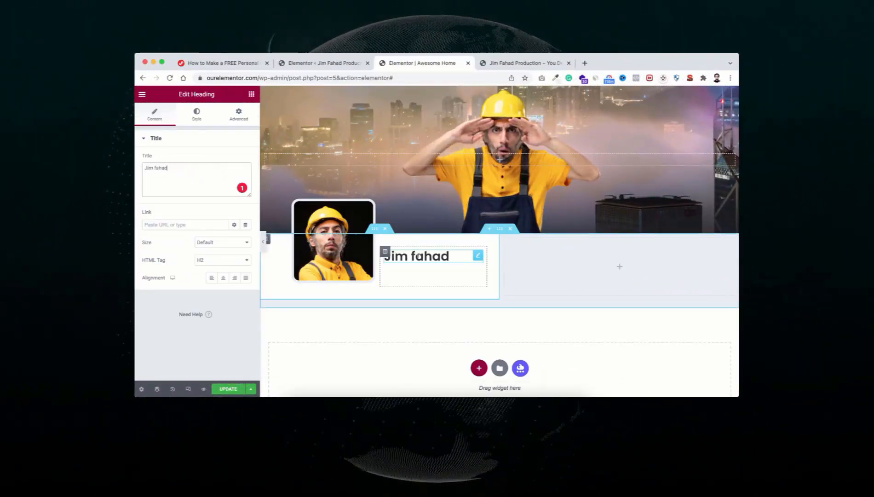
Step: Duplicate the name heading as a subtitle and drag Social Icons beneath it
{"action": "right_click", "coordinate": [478, 255]}
{"action": "left_click", "coordinate": [492, 274]}
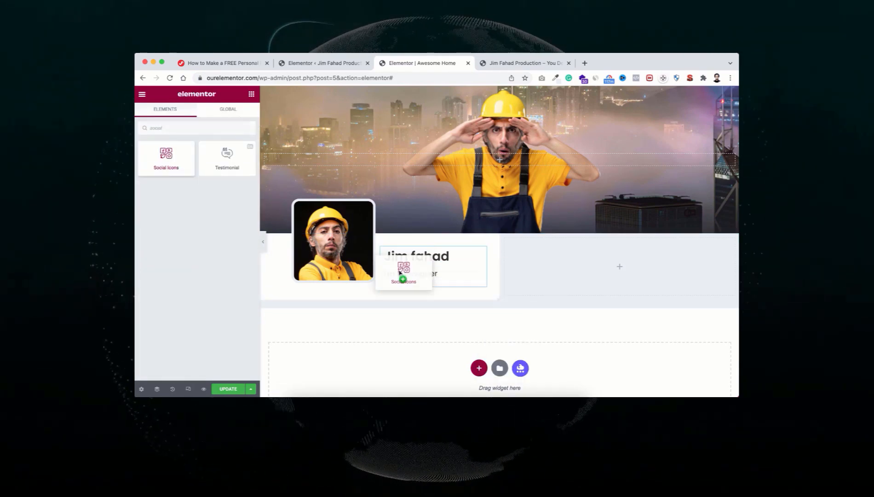
{"action": "left_click_drag", "start_coordinate": [399, 260], "coordinate": [399, 266]}
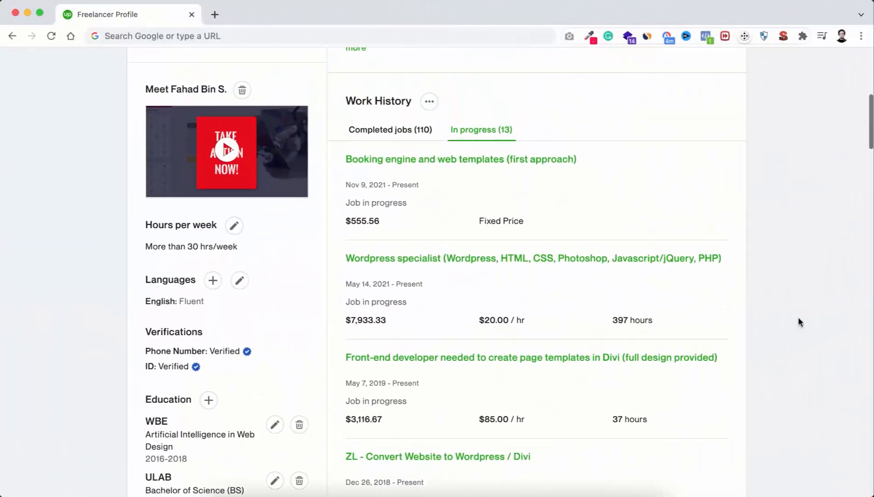
Step: List the Completed jobs under Work History and scroll through the profile's finished jobs
{"action": "scroll", "coordinate": [798, 322], "scroll_direction": "up", "scroll_amount": 3}
{"action": "scroll", "coordinate": [799, 319], "scroll_direction": "up", "scroll_amount": 1}
{"action": "left_click", "coordinate": [402, 215]}
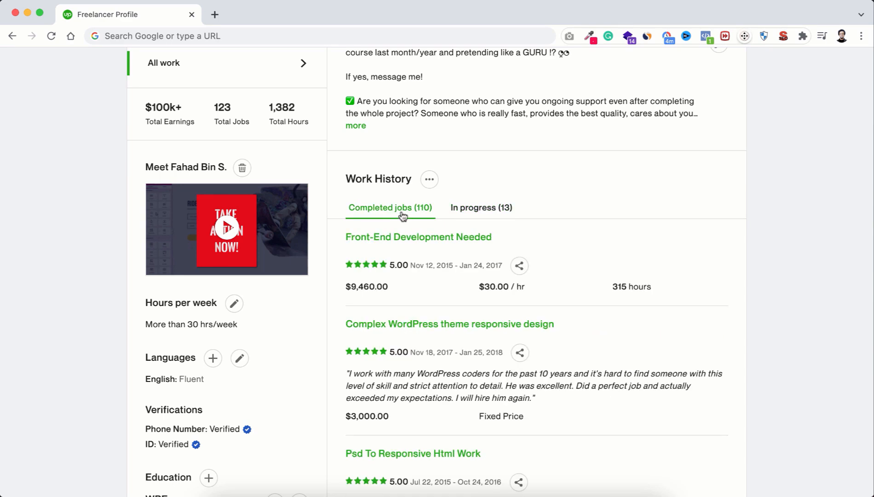
{"action": "scroll", "coordinate": [567, 407], "scroll_direction": "down", "scroll_amount": 5}
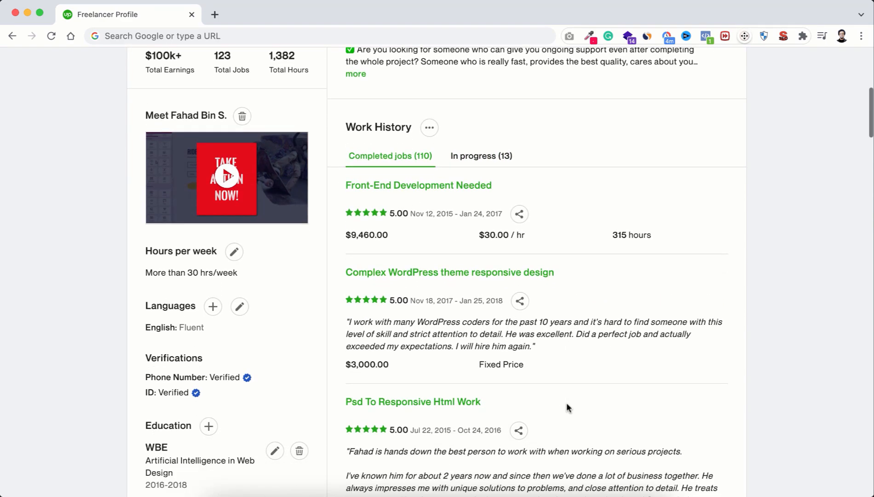
{"action": "scroll", "coordinate": [567, 408], "scroll_direction": "down", "scroll_amount": 9}
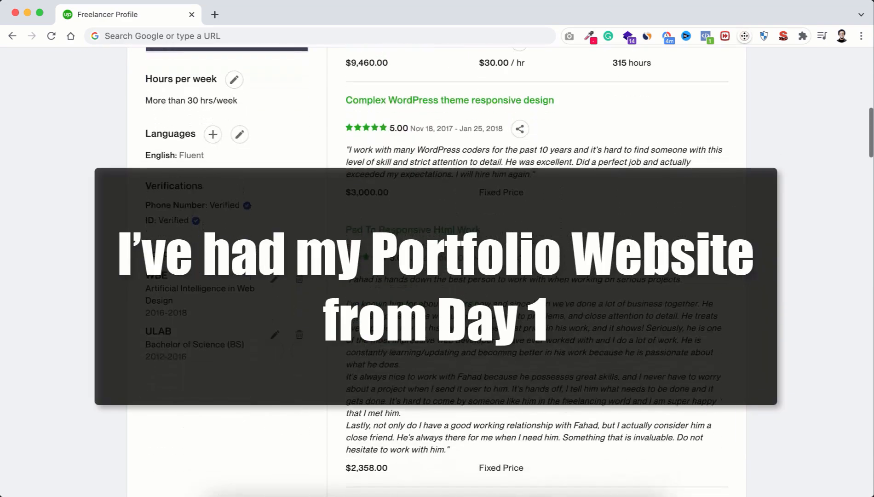
{"action": "scroll", "coordinate": [567, 407], "scroll_direction": "up", "scroll_amount": 20}
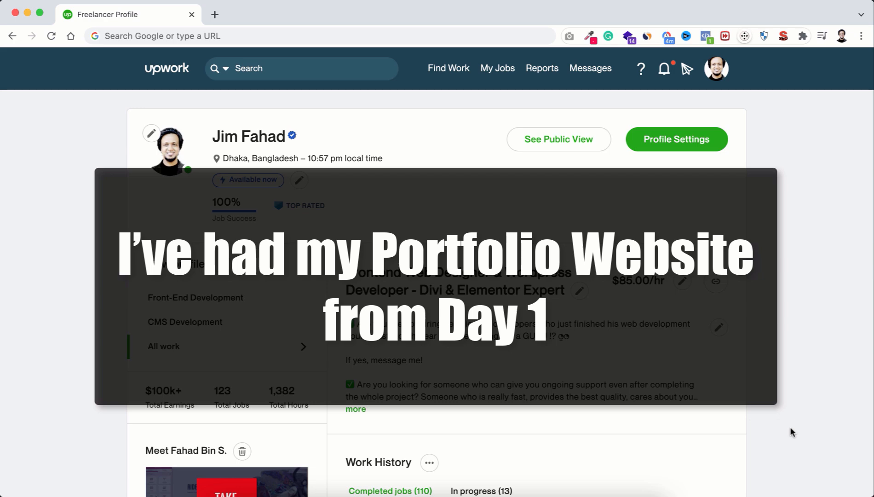
{"action": "scroll", "coordinate": [790, 429], "scroll_direction": "down", "scroll_amount": 3}
{"action": "scroll", "coordinate": [791, 432], "scroll_direction": "down", "scroll_amount": 5}
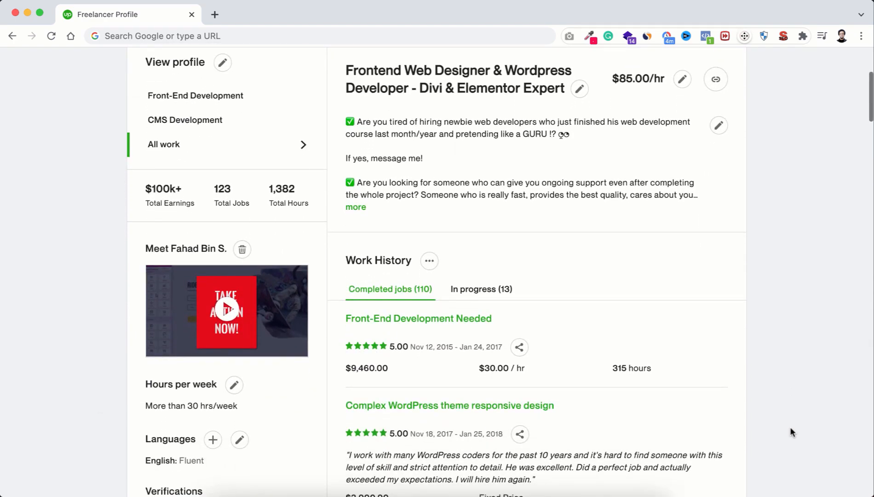
{"action": "scroll", "coordinate": [790, 430], "scroll_direction": "down", "scroll_amount": 1}
{"action": "scroll", "coordinate": [790, 427], "scroll_direction": "down", "scroll_amount": 2}
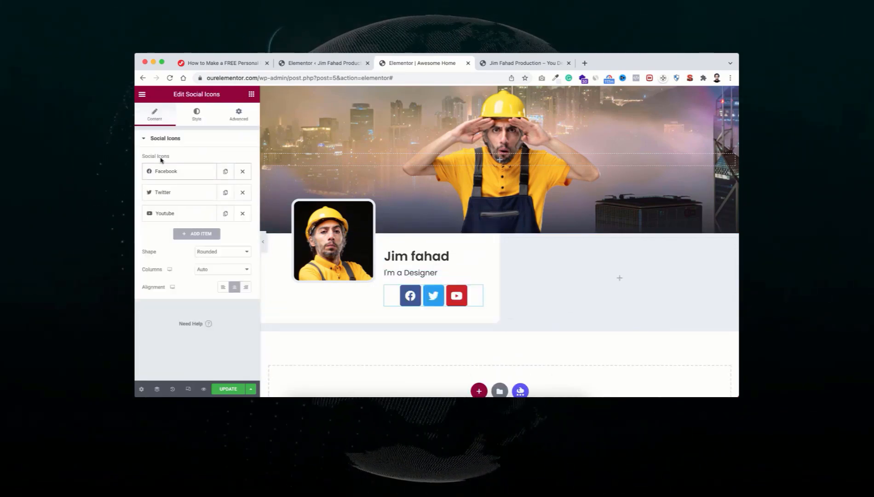
Step: Open the Social Icons widget's Style settings to customise the icon colours
{"action": "left_click", "coordinate": [196, 278]}
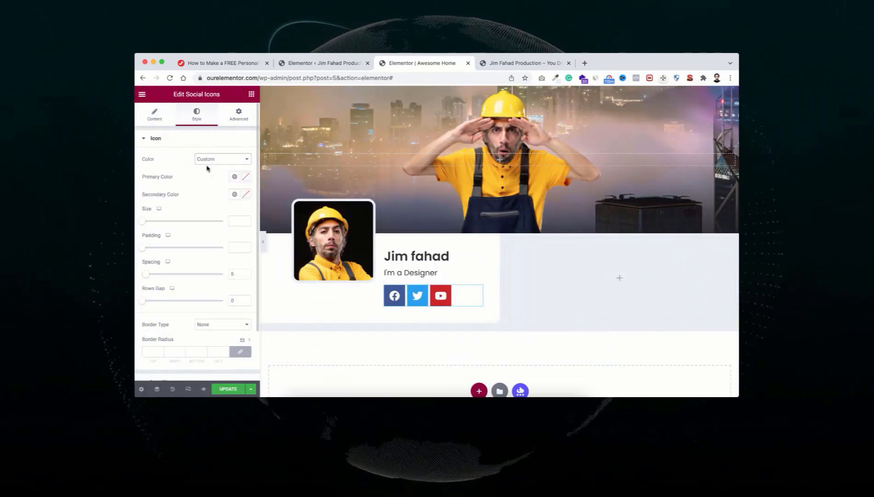
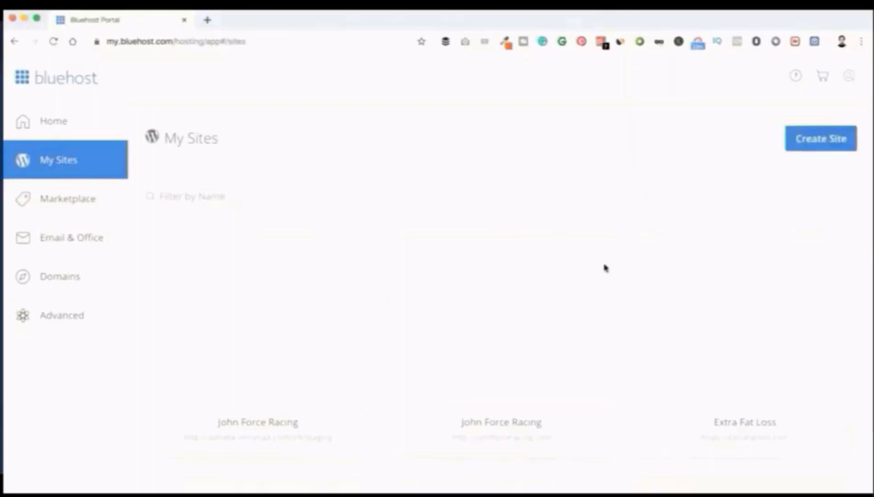
Step: Browse the Bluehost page and bring up the shared hosting plans and prices
{"action": "scroll", "coordinate": [604, 268], "scroll_direction": "down", "scroll_amount": 4}
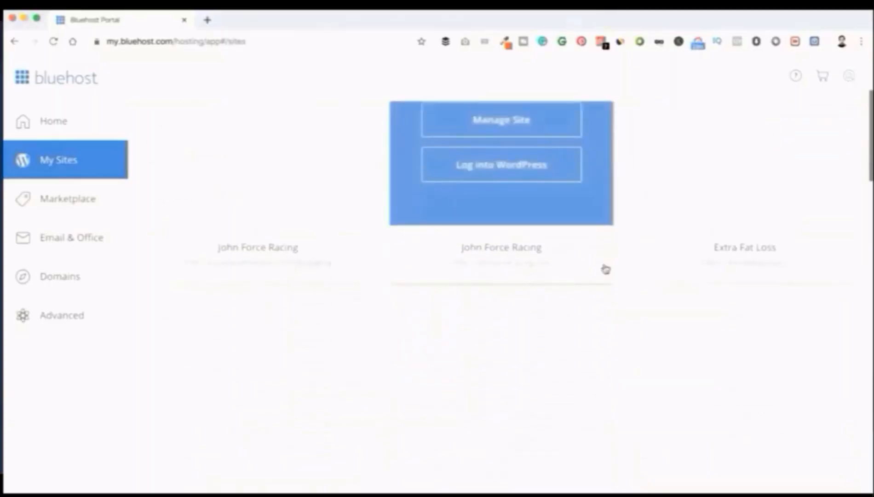
{"action": "scroll", "coordinate": [606, 269], "scroll_direction": "down", "scroll_amount": 15}
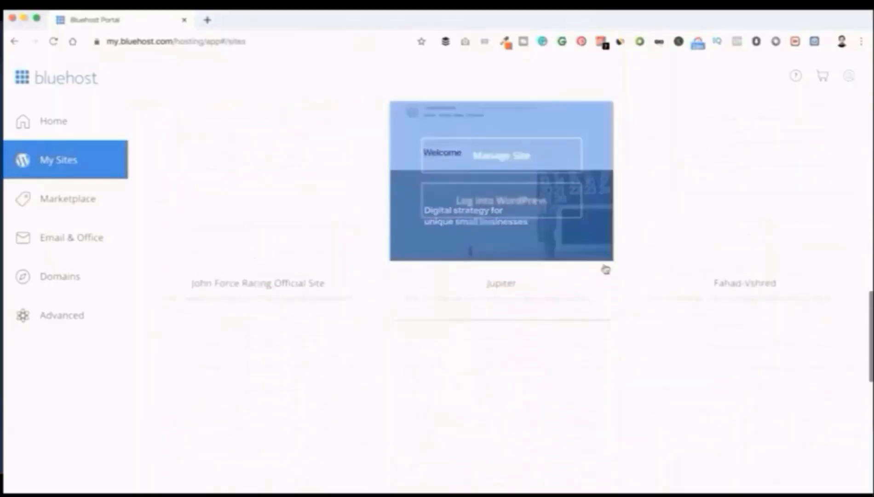
{"action": "scroll", "coordinate": [605, 269], "scroll_direction": "up", "scroll_amount": 15}
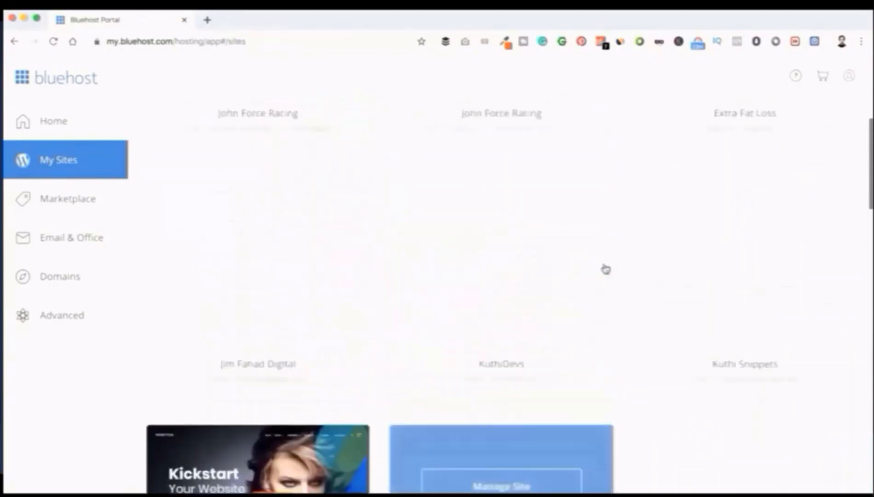
{"action": "scroll", "coordinate": [605, 269], "scroll_direction": "up", "scroll_amount": 7}
{"action": "scroll", "coordinate": [606, 270], "scroll_direction": "down", "scroll_amount": 11}
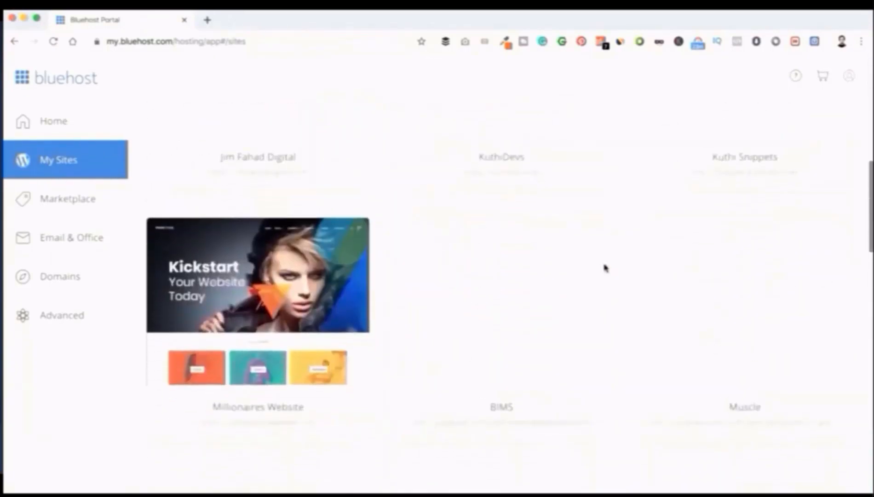
{"action": "scroll", "coordinate": [606, 269], "scroll_direction": "down", "scroll_amount": 15}
{"action": "scroll", "coordinate": [605, 269], "scroll_direction": "up", "scroll_amount": 7}
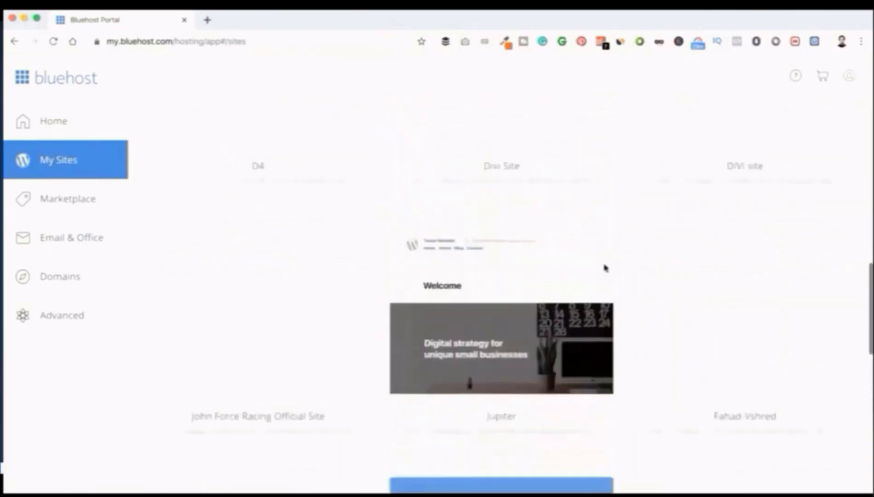
{"action": "scroll", "coordinate": [605, 268], "scroll_direction": "down", "scroll_amount": 15}
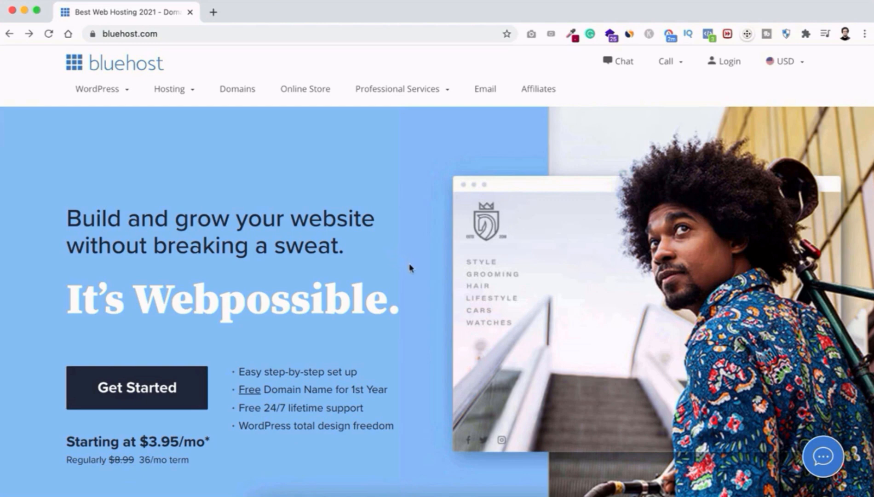
{"action": "left_click", "coordinate": [178, 390]}
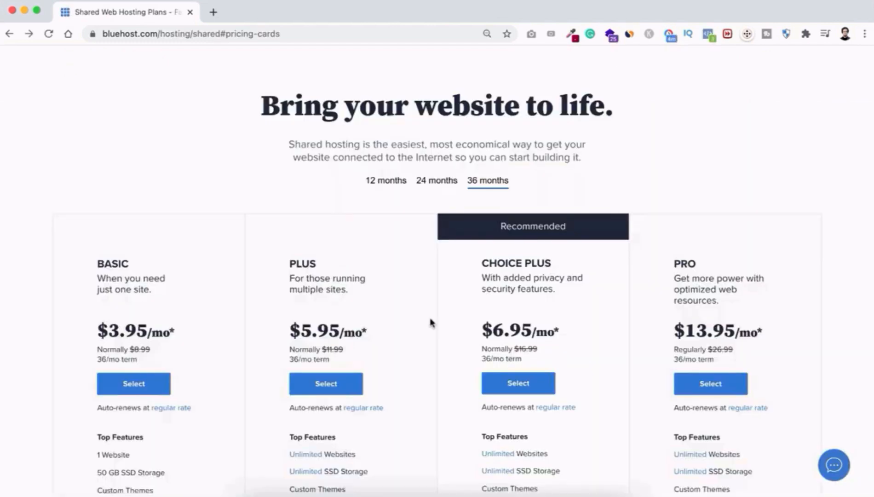
Step: Compare the shared hosting pricing cards and select the BASIC plan
{"action": "scroll", "coordinate": [431, 323], "scroll_direction": "down", "scroll_amount": 1}
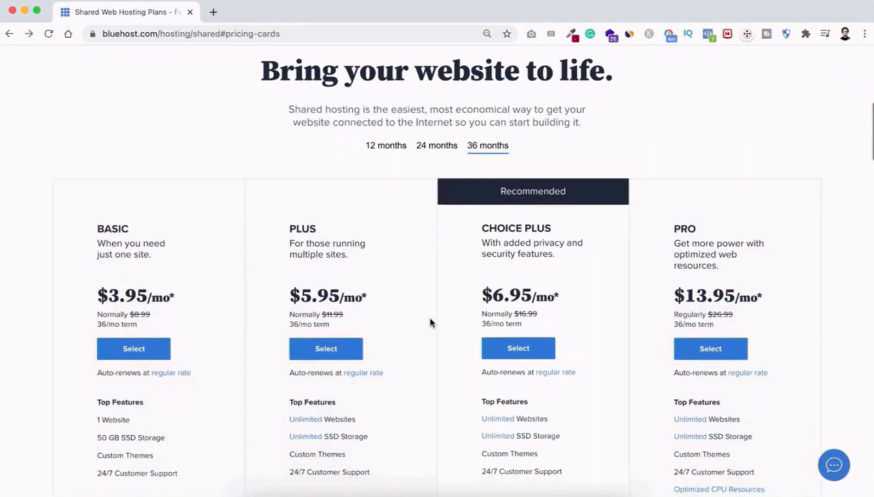
{"action": "scroll", "coordinate": [431, 323], "scroll_direction": "down", "scroll_amount": 3}
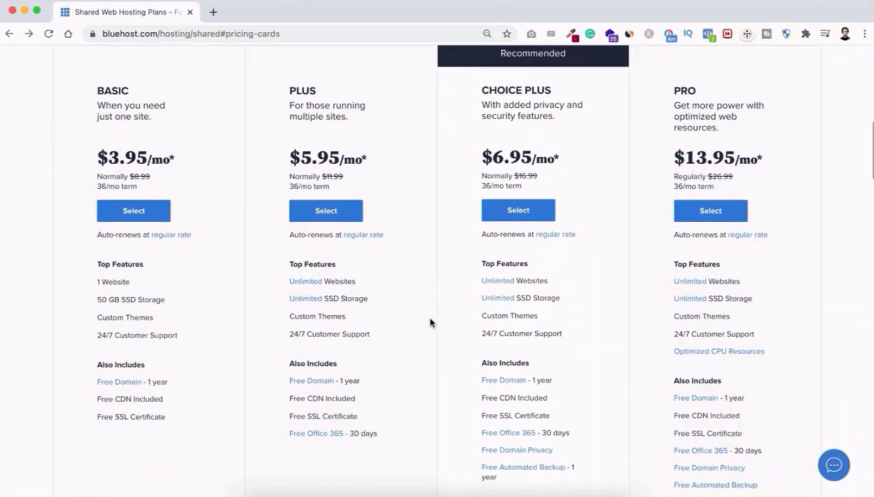
{"action": "scroll", "coordinate": [431, 323], "scroll_direction": "down", "scroll_amount": 1}
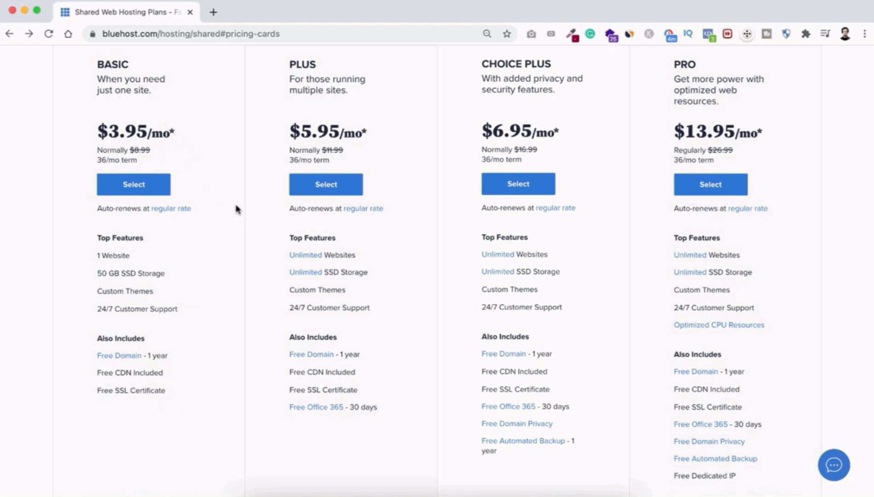
{"action": "left_click", "coordinate": [153, 186]}
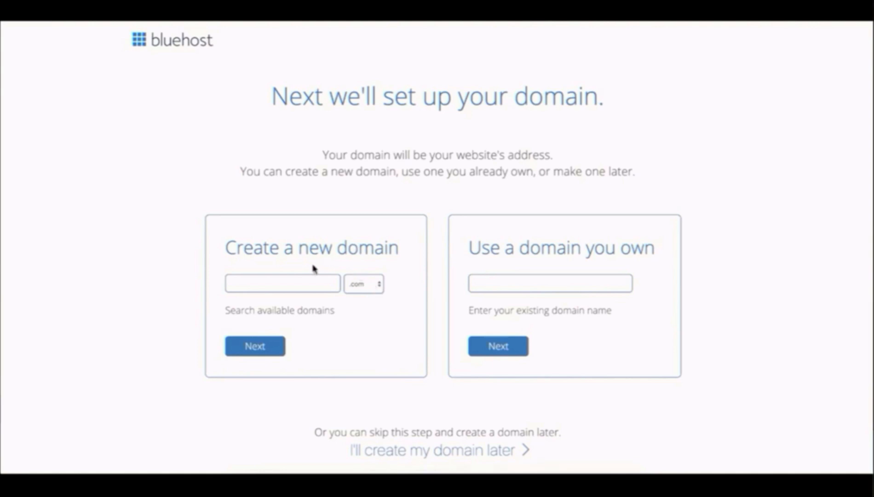
Step: Try registering apple.com as a new domain
{"action": "left_click", "coordinate": [280, 282]}
{"action": "type", "text": "apple"}
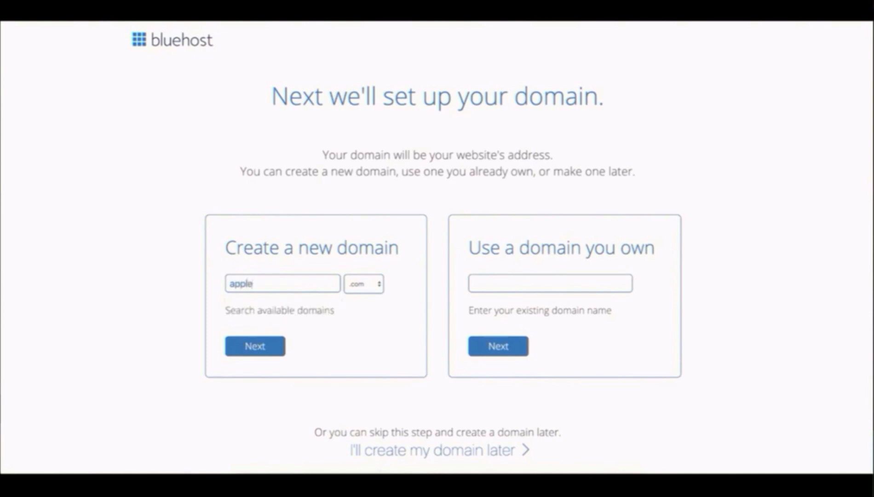
{"action": "left_click", "coordinate": [265, 352]}
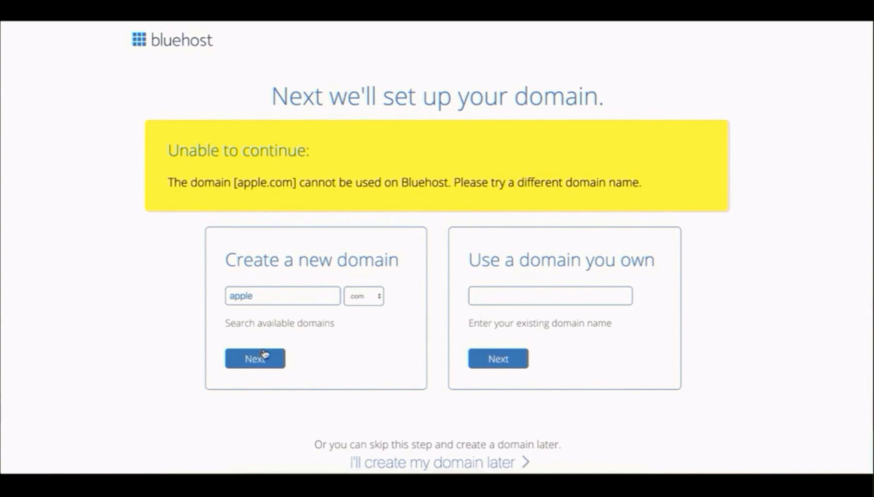
Step: Replace the rejected name with ourelementor, keep .com, and continue once it's available
{"action": "double_click", "coordinate": [241, 296]}
{"action": "left_click", "coordinate": [360, 296]}
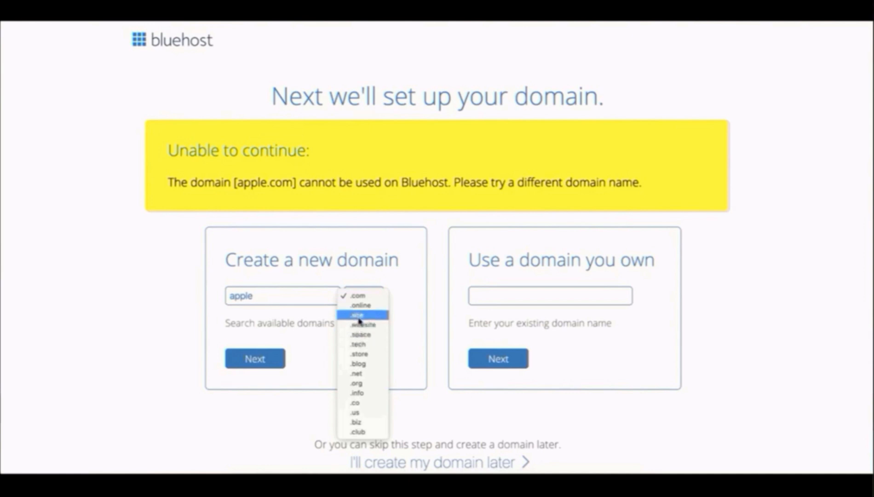
{"action": "left_click", "coordinate": [360, 297]}
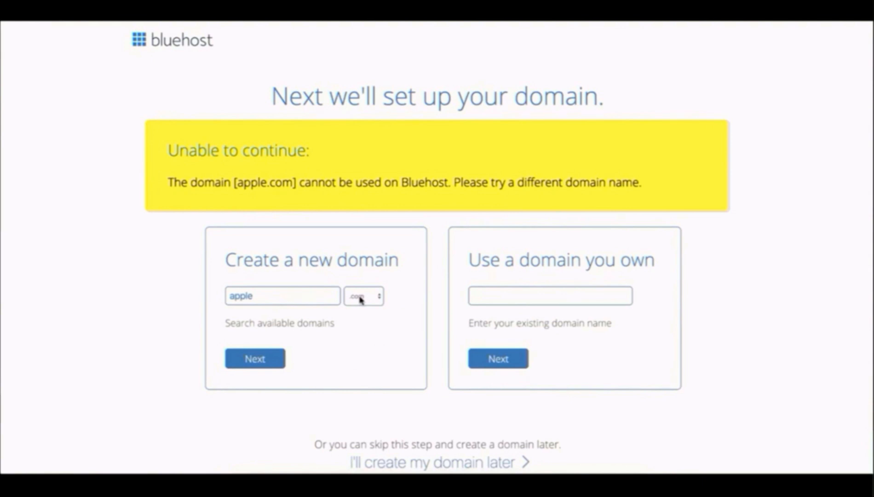
{"action": "left_click", "coordinate": [270, 294]}
{"action": "double_click", "coordinate": [270, 294]}
{"action": "type", "text": "oureleme"}
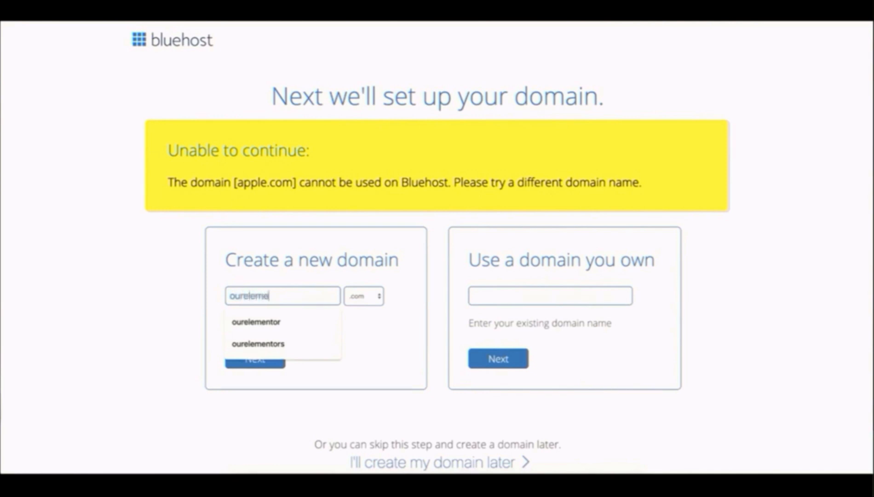
{"action": "type", "text": "ntor"}
{"action": "left_click", "coordinate": [205, 324]}
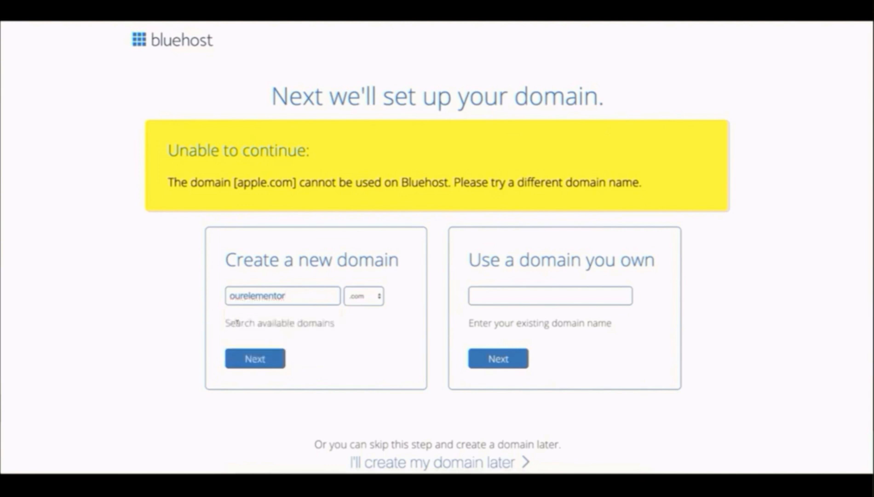
{"action": "left_click", "coordinate": [257, 356]}
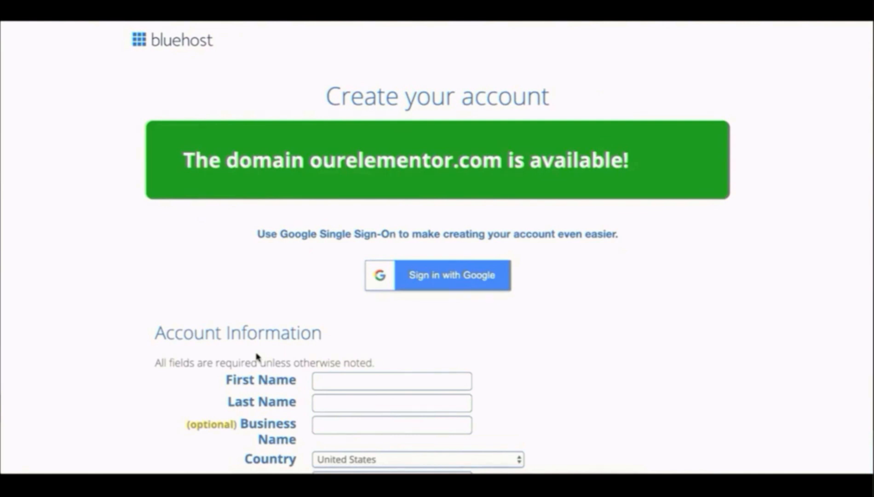
Step: Enter the customer's first name, last name and business name
{"action": "scroll", "coordinate": [257, 357], "scroll_direction": "down", "scroll_amount": 4}
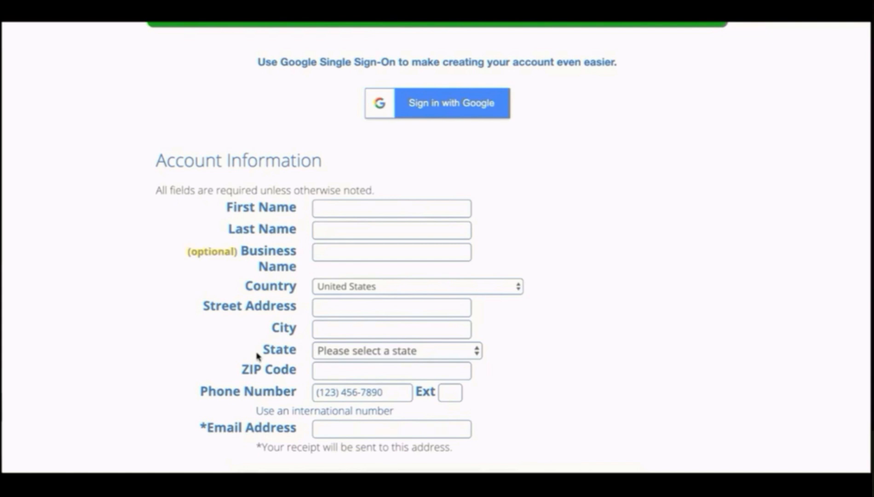
{"action": "left_click", "coordinate": [352, 209]}
{"action": "key", "text": "Tab"}
{"action": "key", "text": "Tab"}
Step: Choose Bangladesh as the country and autofill the address, phone and e-mail from saved data
{"action": "left_click", "coordinate": [364, 287]}
{"action": "left_click", "coordinate": [366, 372]}
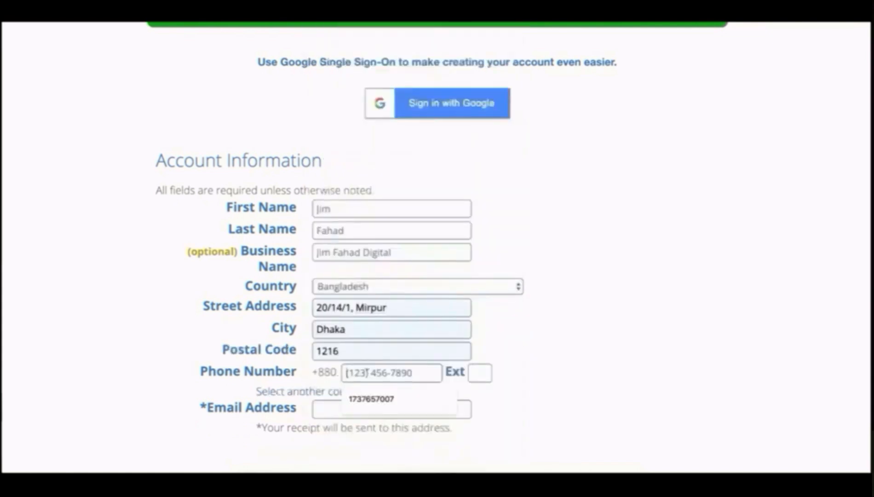
{"action": "left_click", "coordinate": [371, 399]}
{"action": "left_click_drag", "start_coordinate": [406, 251], "coordinate": [310, 249]}
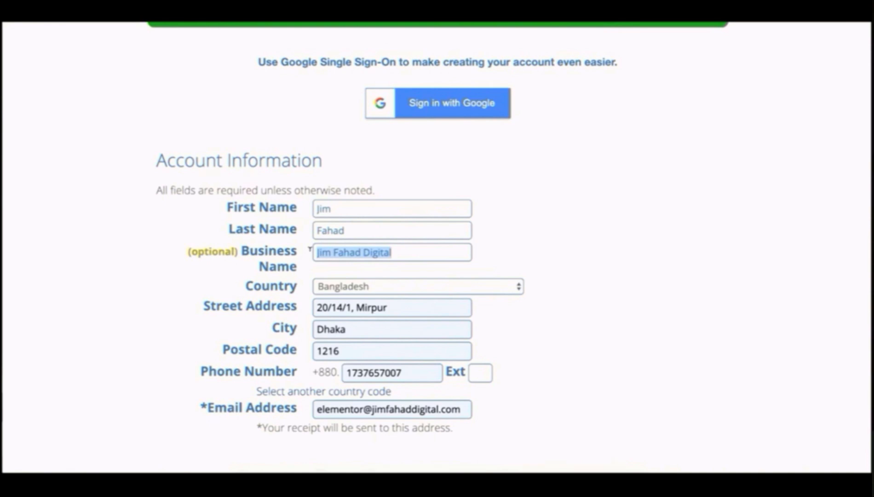
{"action": "left_click", "coordinate": [381, 249]}
{"action": "left_click_drag", "start_coordinate": [330, 409], "coordinate": [358, 400]}
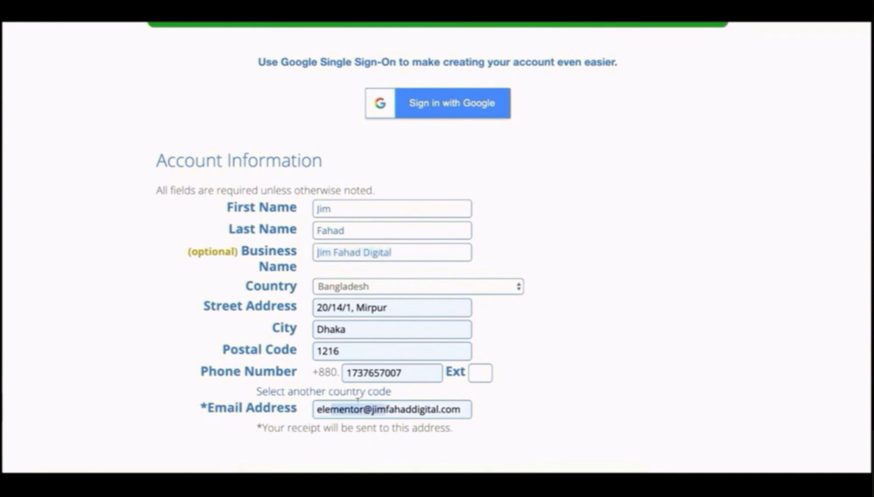
{"action": "left_click", "coordinate": [360, 409]}
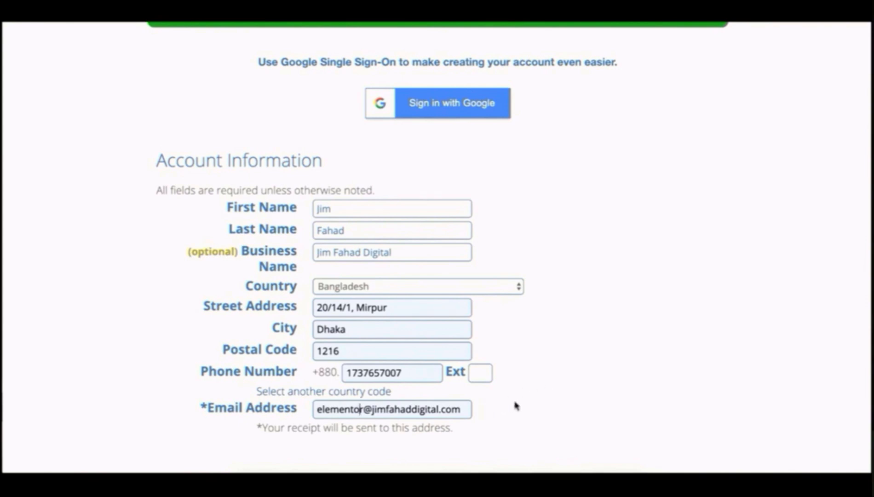
Step: Switch the account plan to Basic 12 Month at $5.95/mo and review the $144.15 package extras
{"action": "scroll", "coordinate": [516, 405], "scroll_direction": "down", "scroll_amount": 4}
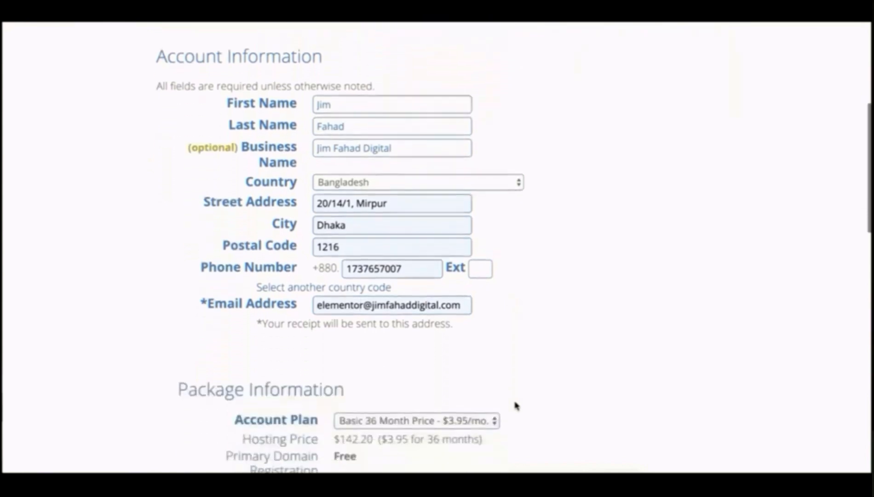
{"action": "scroll", "coordinate": [516, 405], "scroll_direction": "down", "scroll_amount": 1}
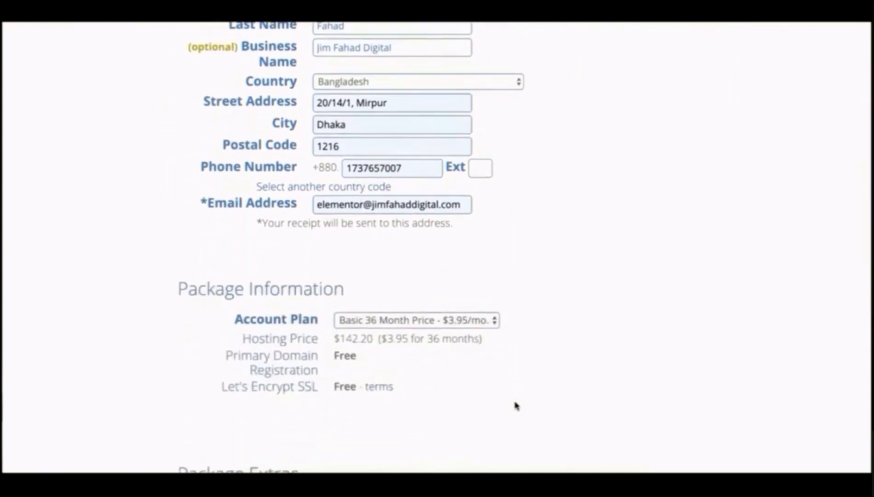
{"action": "left_click", "coordinate": [425, 324]}
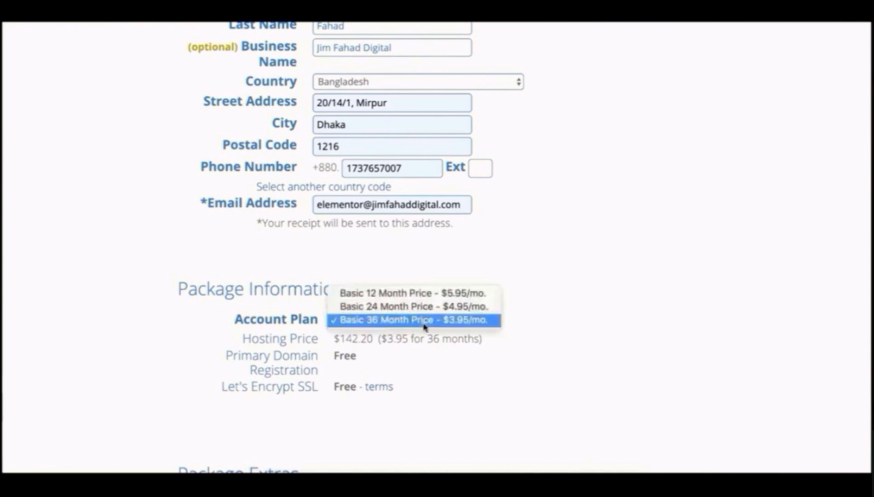
{"action": "left_click", "coordinate": [424, 294]}
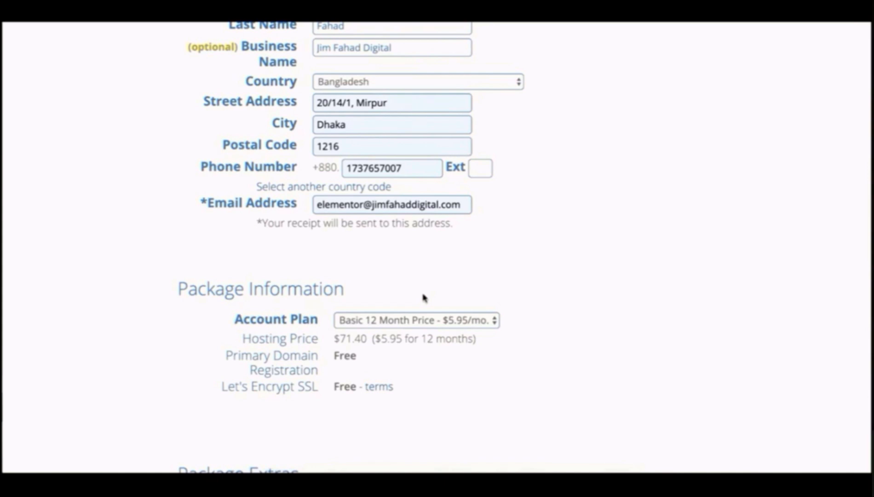
{"action": "scroll", "coordinate": [423, 298], "scroll_direction": "down", "scroll_amount": 5}
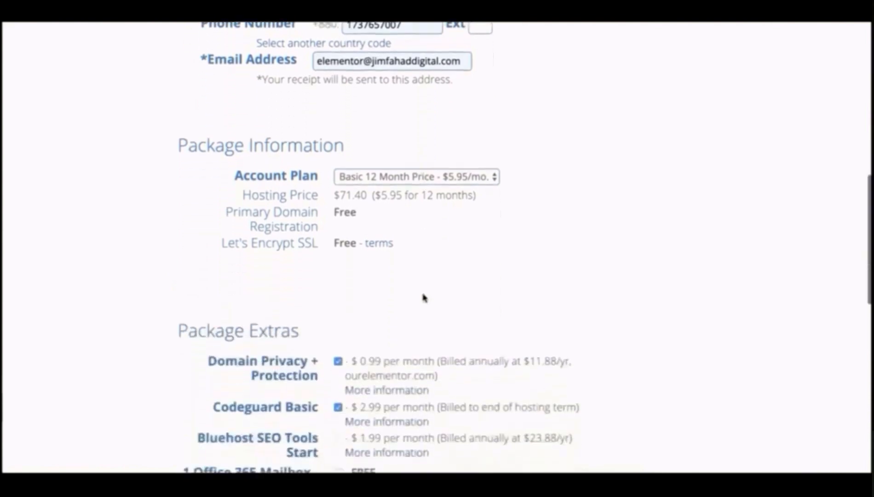
{"action": "scroll", "coordinate": [424, 291], "scroll_direction": "down", "scroll_amount": 1}
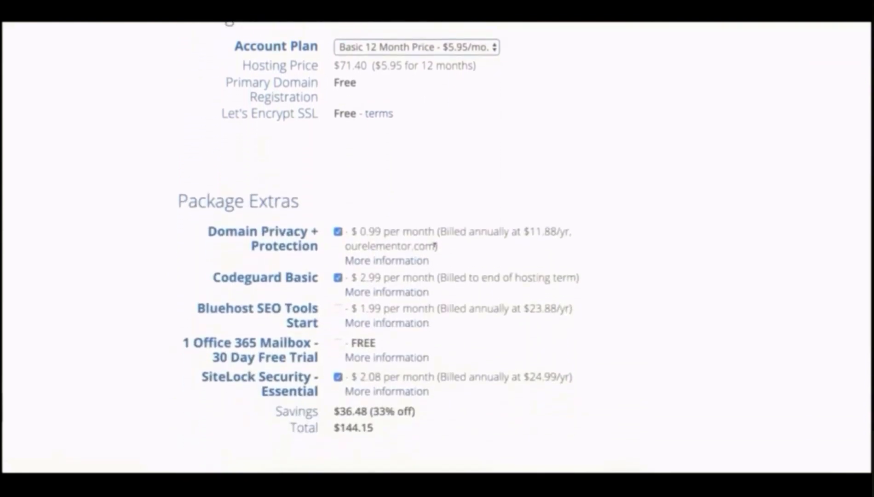
Step: Uncheck Domain Privacy + Protection, Codeguard Basic and SiteLock Security, bringing the total to $71.40
{"action": "left_click", "coordinate": [337, 231]}
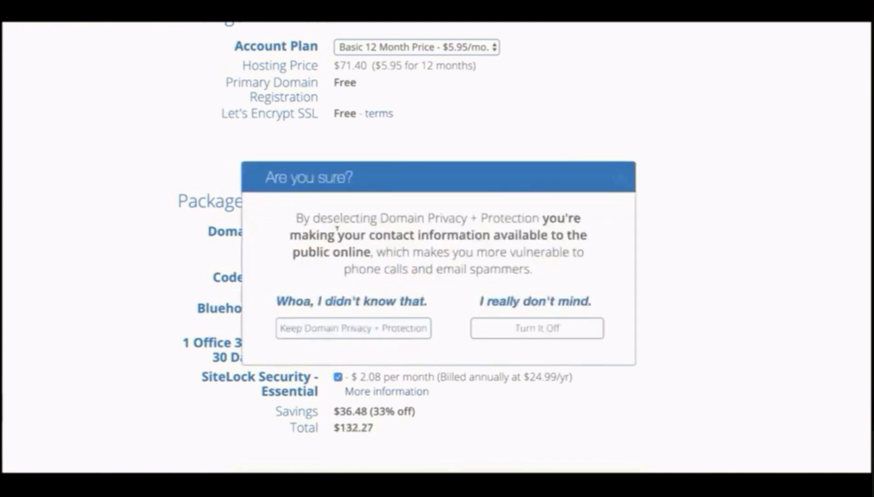
{"action": "left_click", "coordinate": [518, 328]}
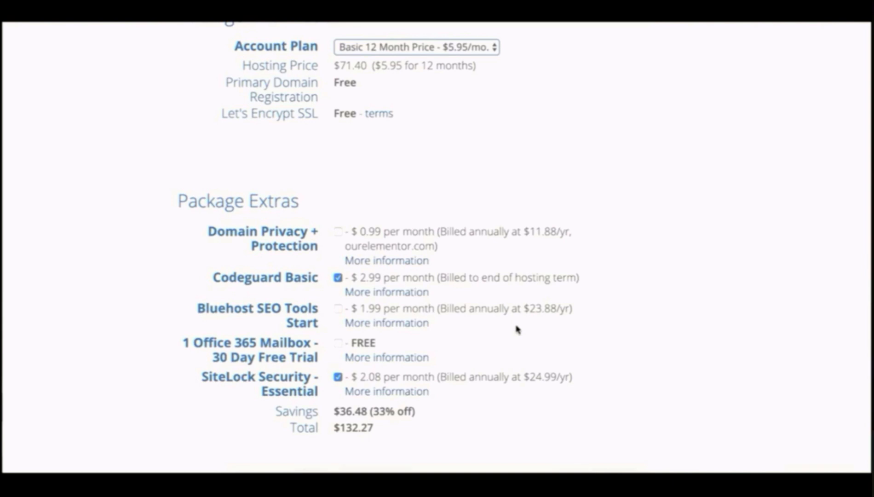
{"action": "left_click", "coordinate": [338, 278]}
{"action": "left_click", "coordinate": [336, 377]}
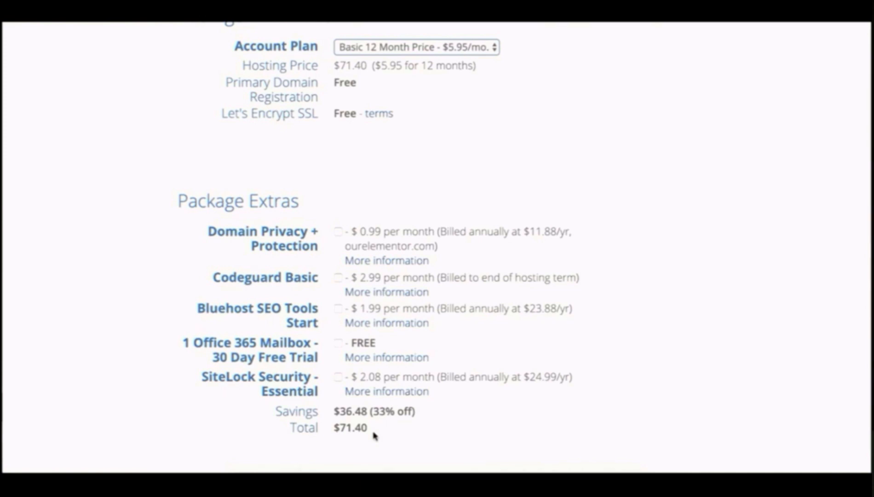
Step: Pay with the saved card, agree to the terms of service, and submit the purchase
{"action": "scroll", "coordinate": [374, 435], "scroll_direction": "down", "scroll_amount": 10}
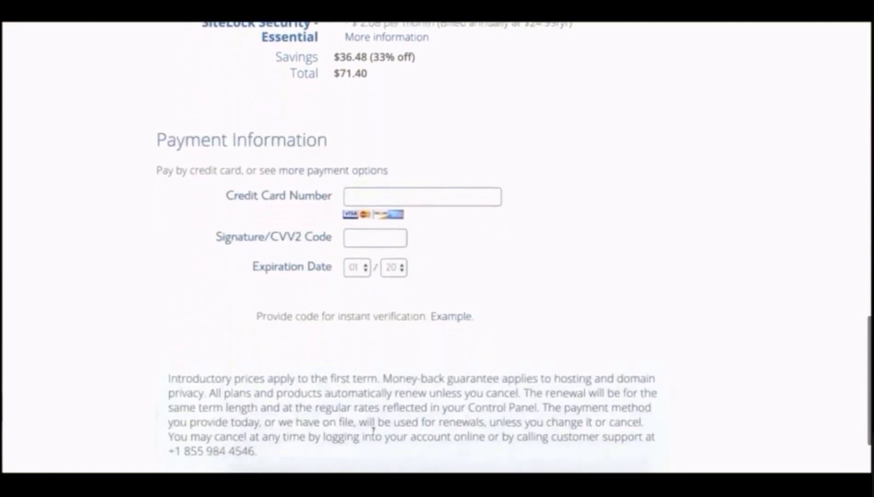
{"action": "left_click", "coordinate": [458, 104]}
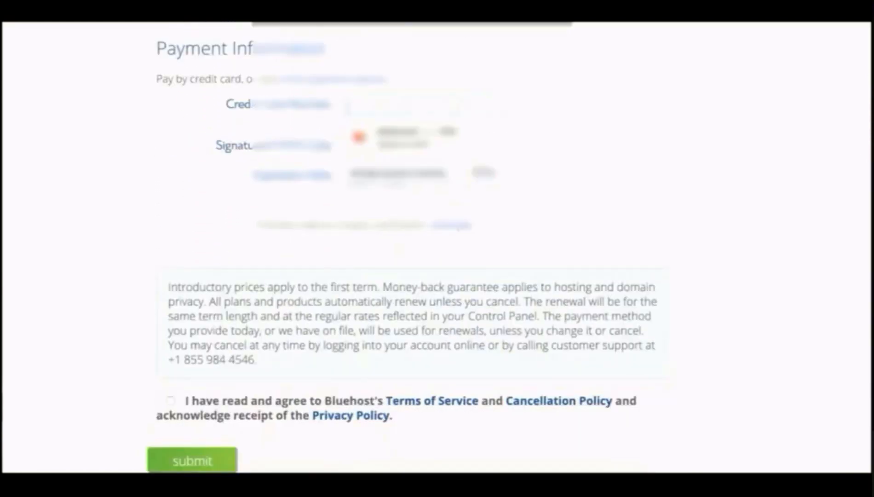
{"action": "left_click", "coordinate": [447, 134]}
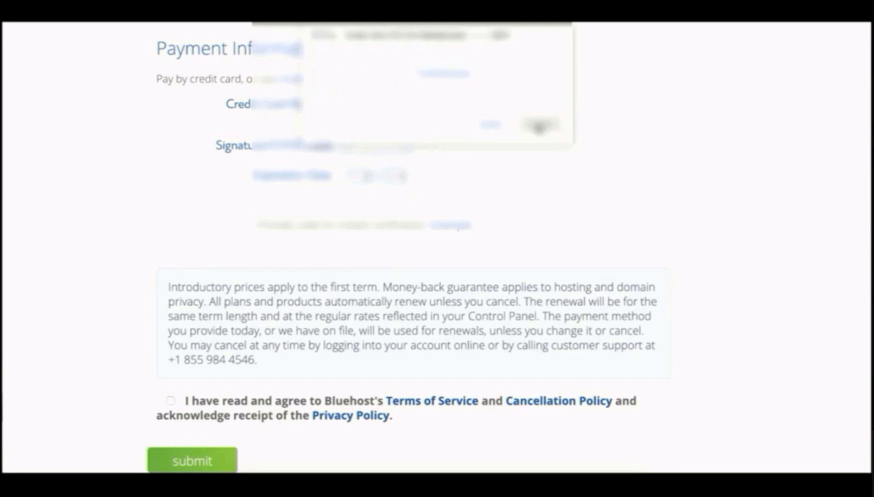
{"action": "left_click", "coordinate": [540, 125]}
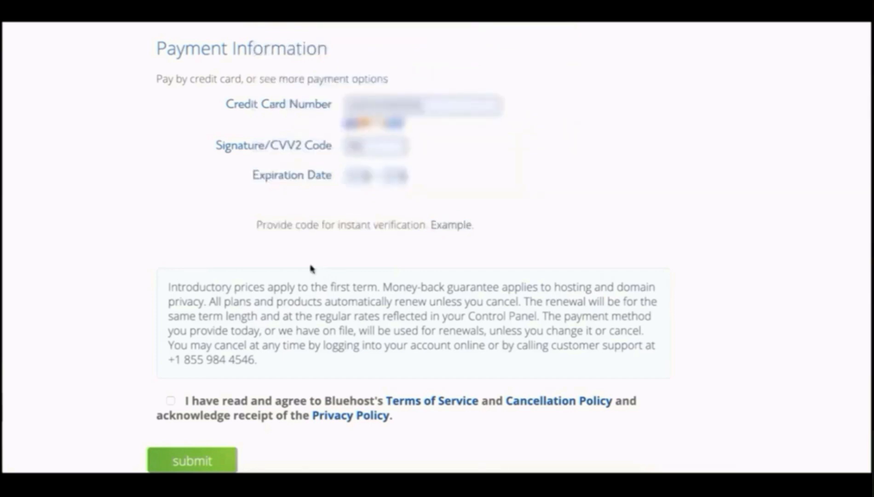
{"action": "left_click", "coordinate": [171, 401]}
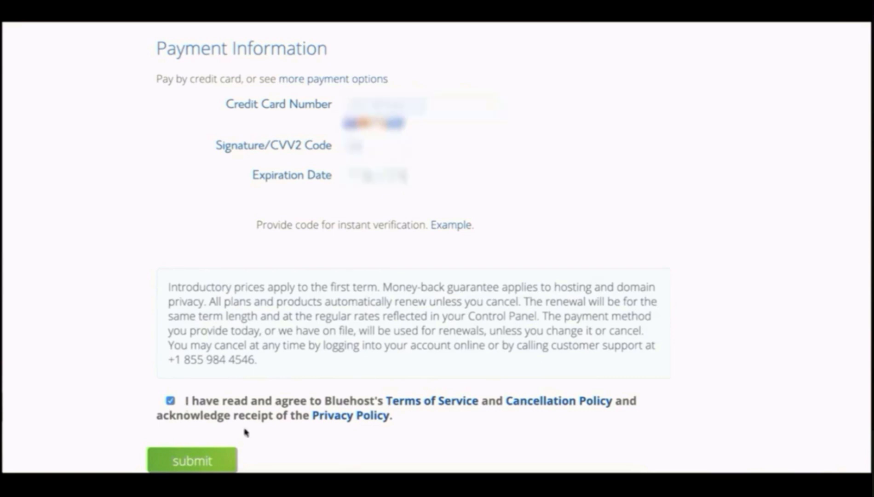
{"action": "left_click", "coordinate": [206, 458]}
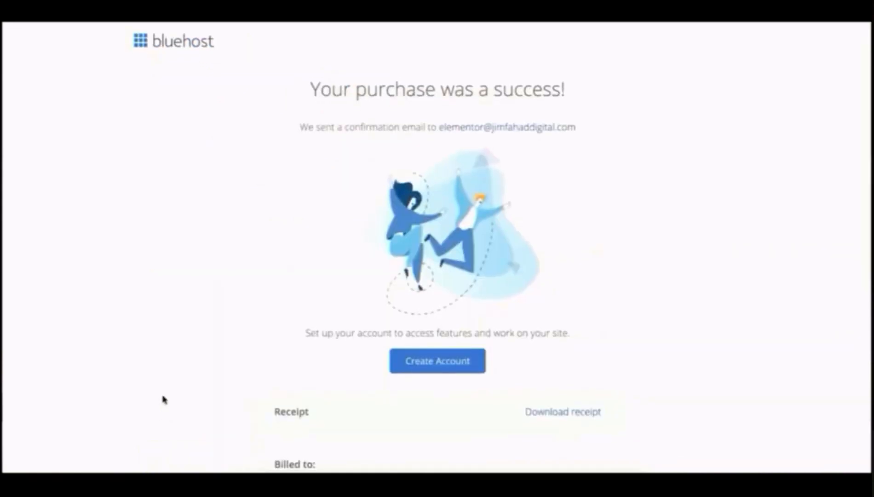
Step: Look over the purchase receipt, then begin creating the hosting account
{"action": "scroll", "coordinate": [164, 399], "scroll_direction": "down", "scroll_amount": 7}
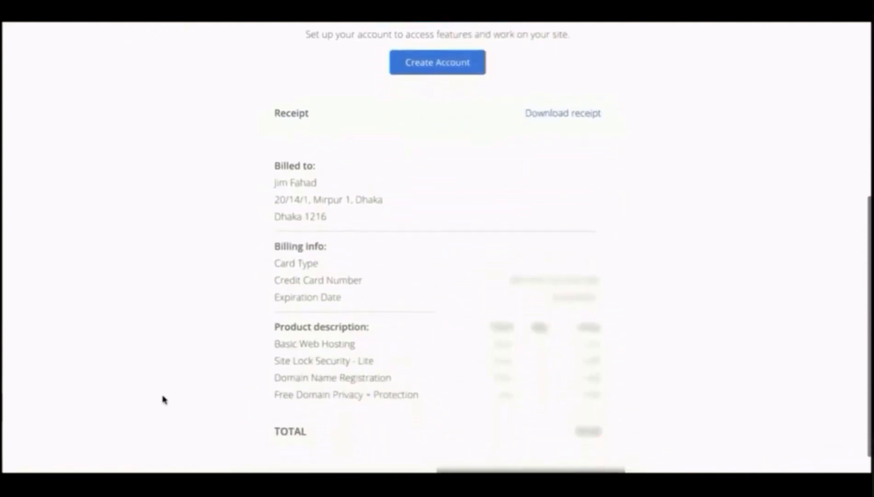
{"action": "scroll", "coordinate": [164, 400], "scroll_direction": "up", "scroll_amount": 7}
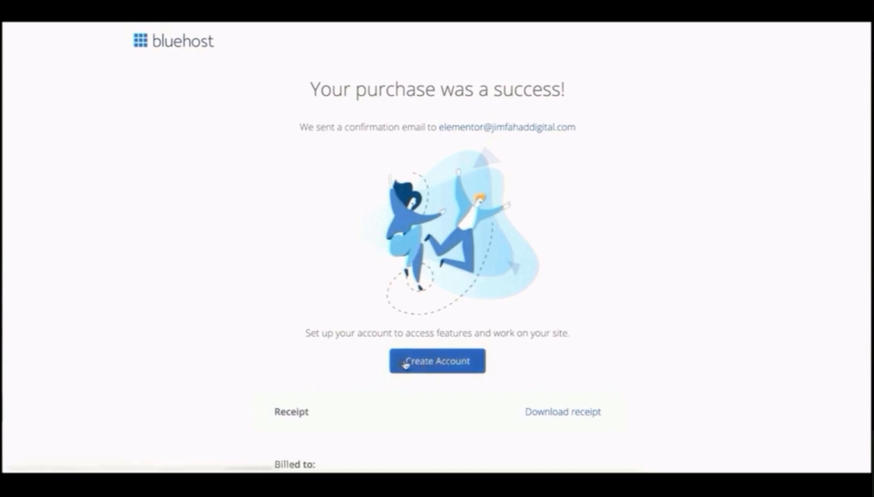
{"action": "left_click", "coordinate": [435, 362]}
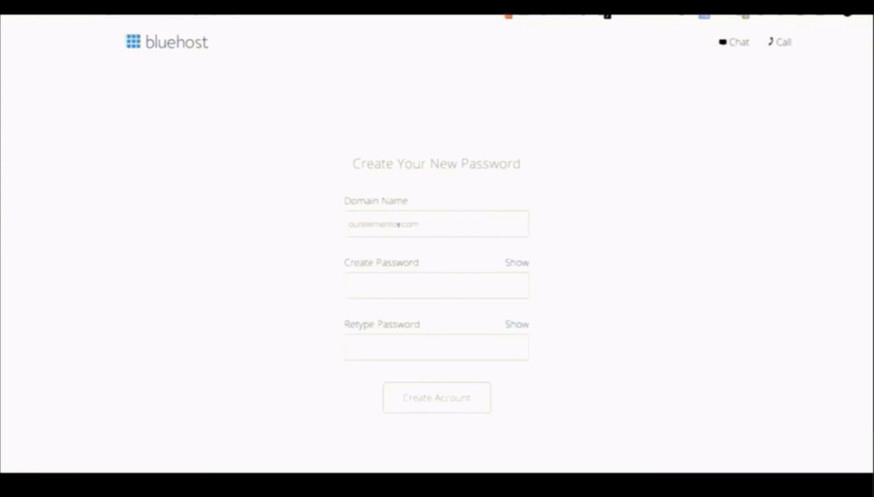
Step: Set and confirm a new account password, accept the privacy policy and terms, and create the account
{"action": "left_click", "coordinate": [424, 223]}
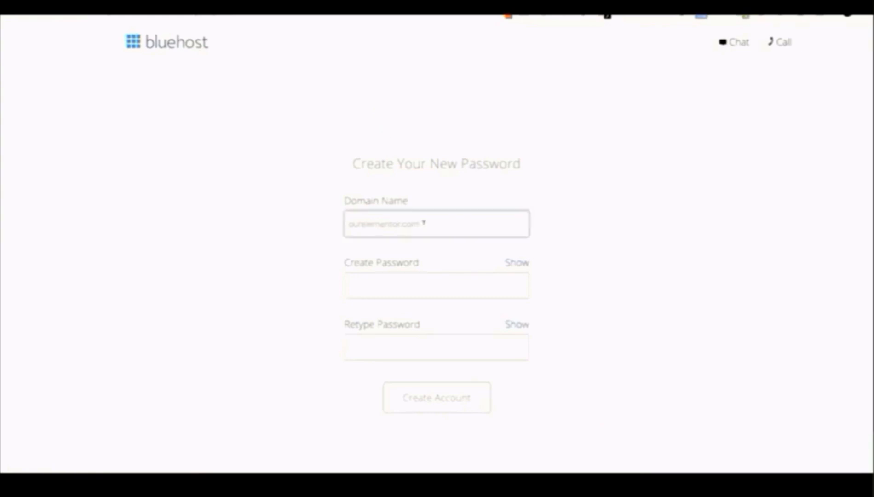
{"action": "left_click", "coordinate": [372, 286]}
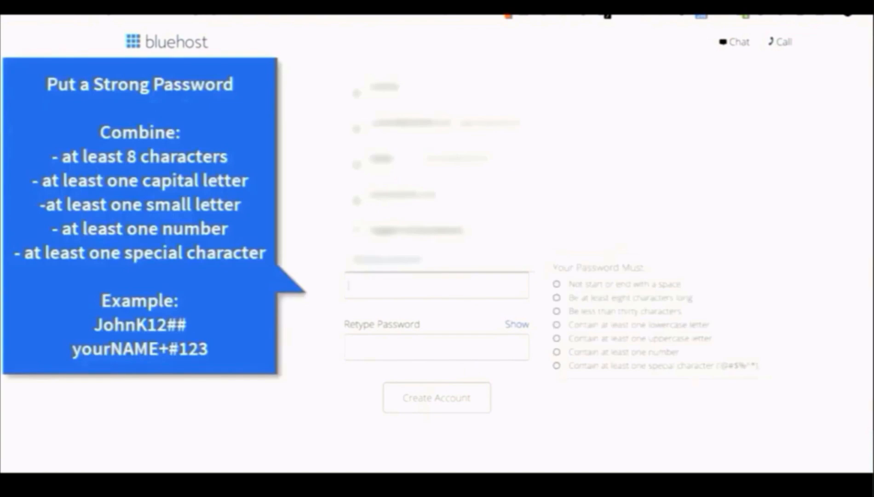
{"action": "type", "text": "JohnK"}
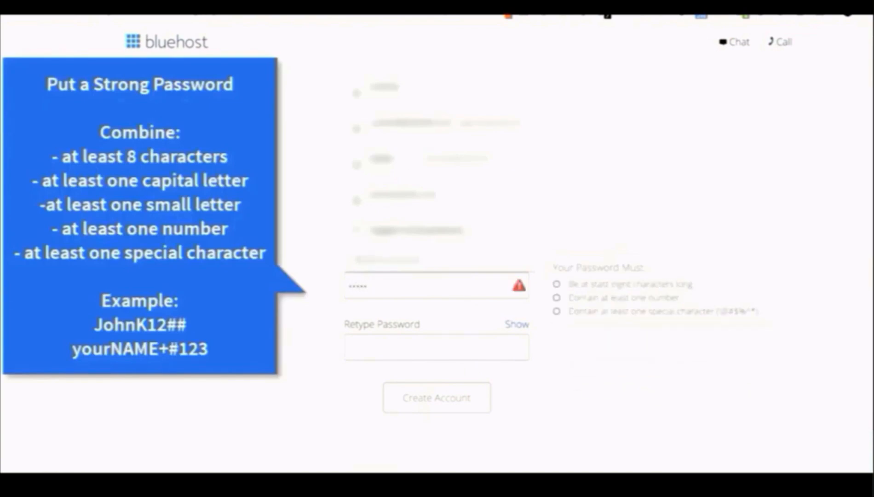
{"action": "type", "text": "••••••••"}
{"action": "left_click", "coordinate": [377, 338]}
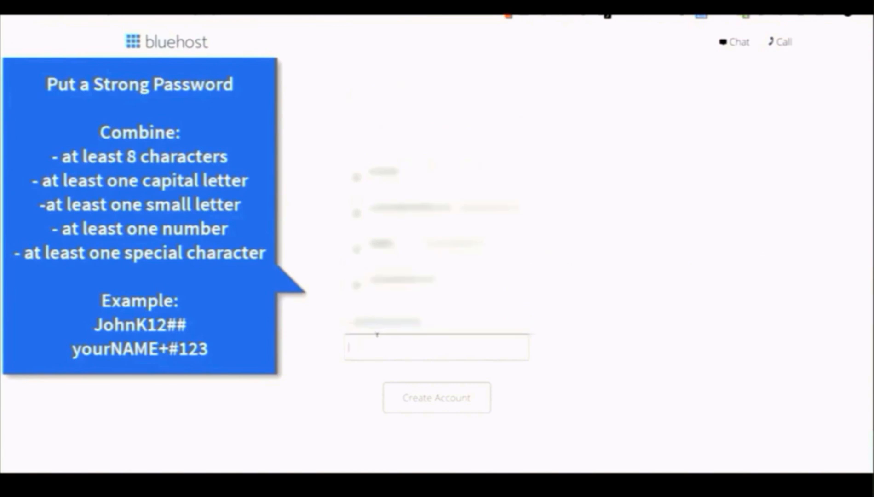
{"action": "type", "text": "••••"}
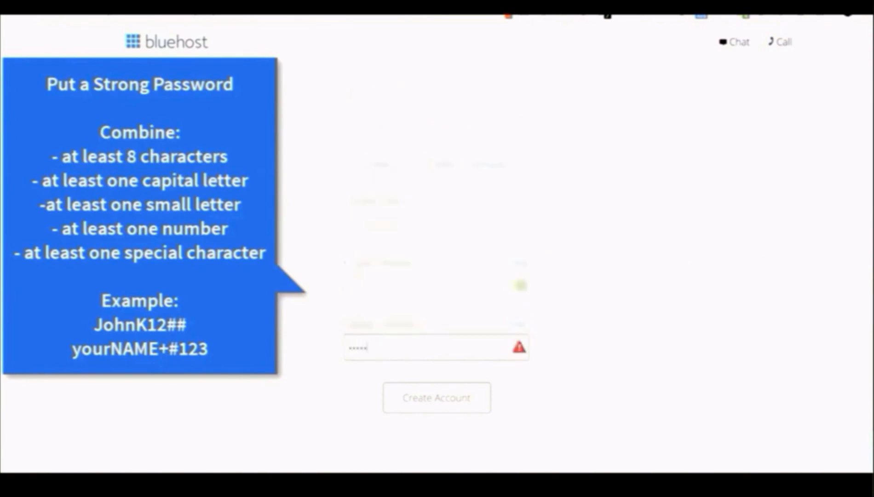
{"action": "type", "text": "••••••••"}
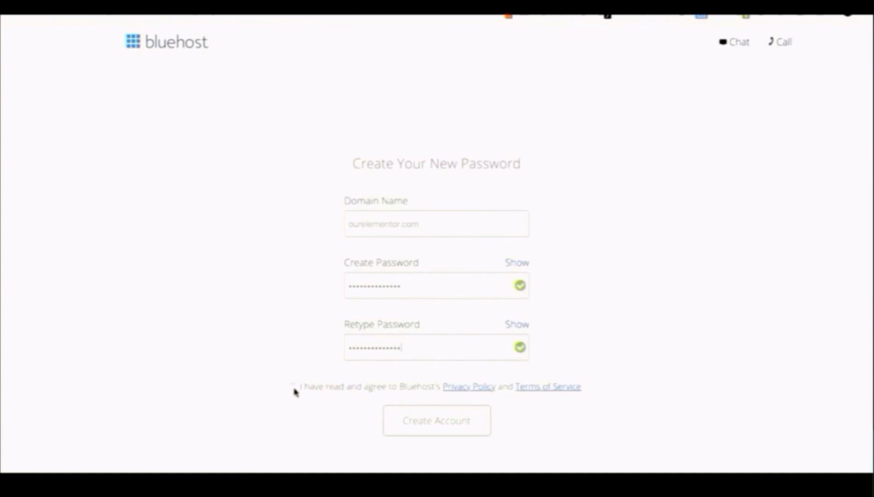
{"action": "left_click", "coordinate": [294, 387]}
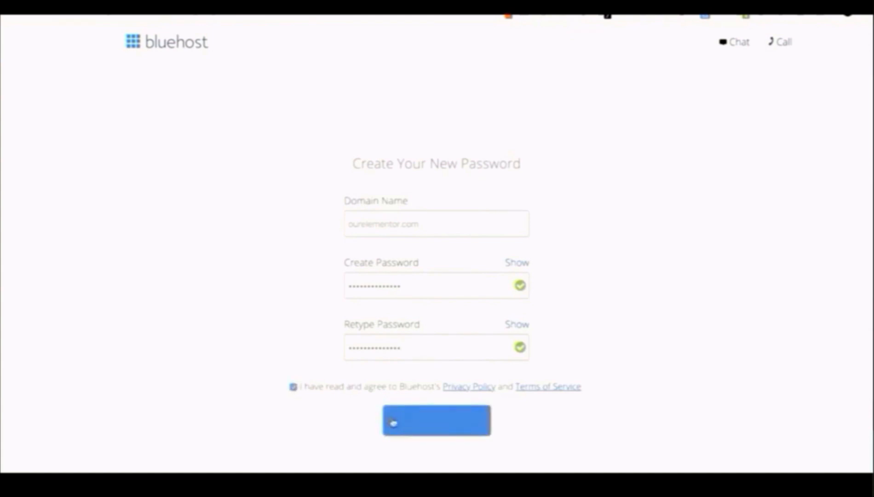
{"action": "left_click", "coordinate": [410, 423]}
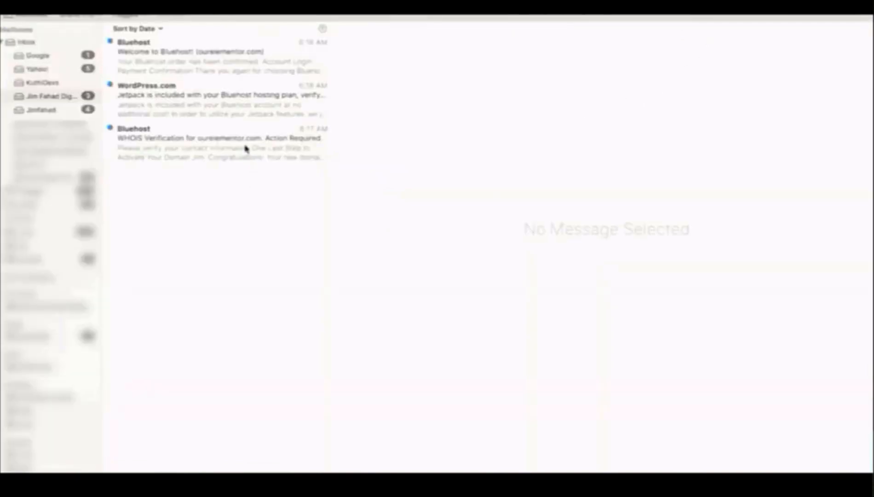
Step: Verify ourelementor.com's WHOIS contact e-mail and enter the password for the hosting login
{"action": "left_click", "coordinate": [245, 148]}
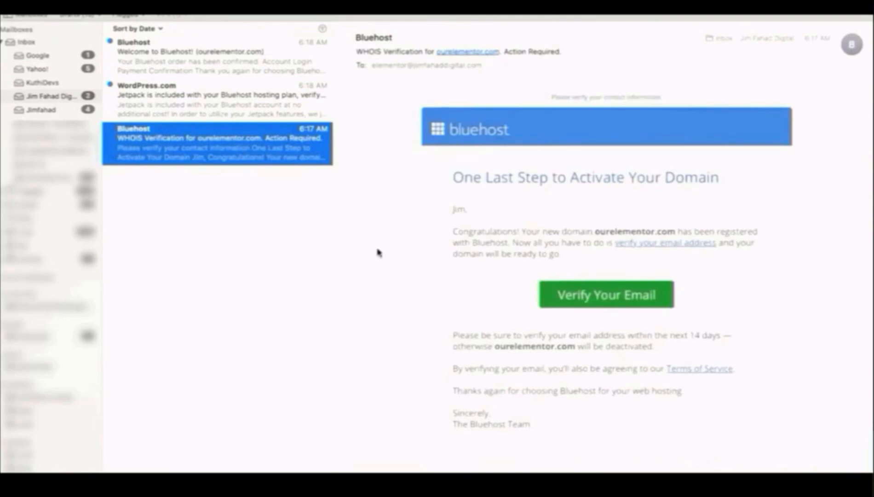
{"action": "left_click", "coordinate": [585, 299]}
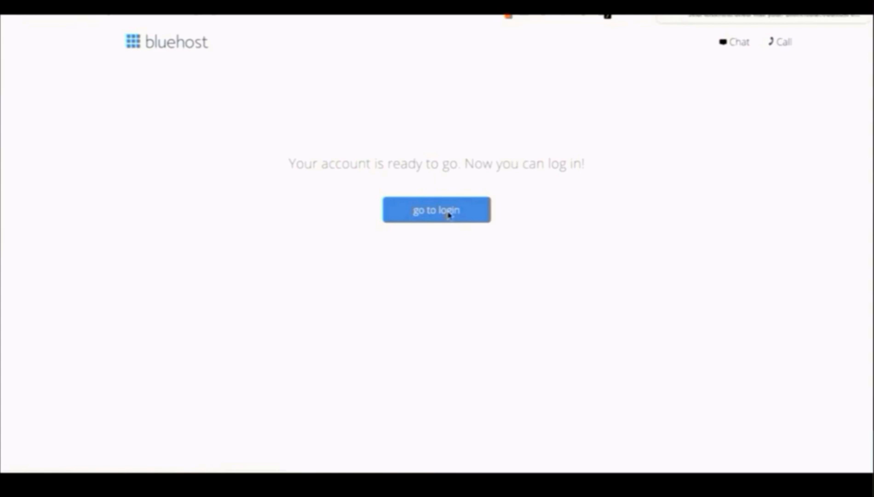
{"action": "type", "text": "••••••••••••••"}
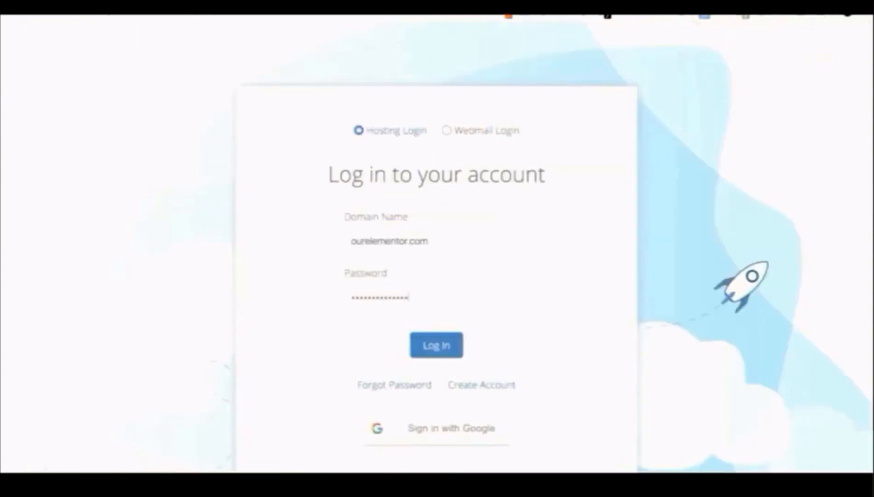
Step: Log in to the new account and decline Domain Privacy + Protection in the welcome prompts
{"action": "left_click", "coordinate": [434, 346]}
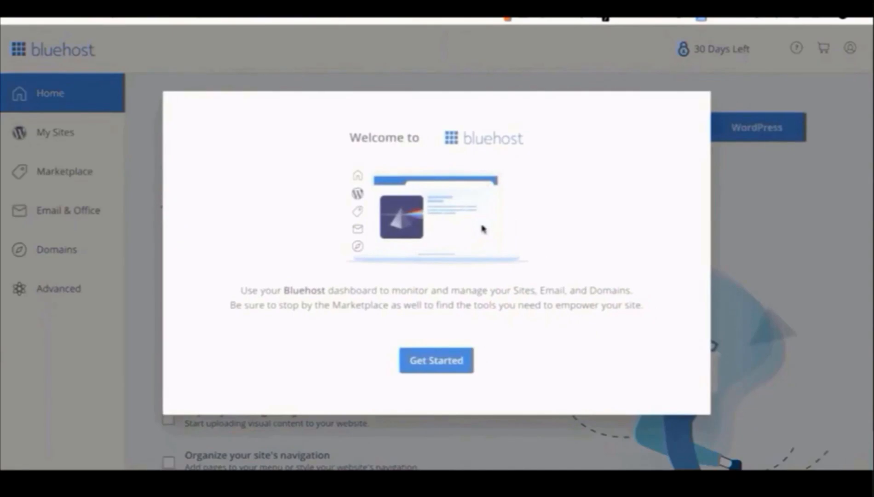
{"action": "left_click", "coordinate": [426, 363]}
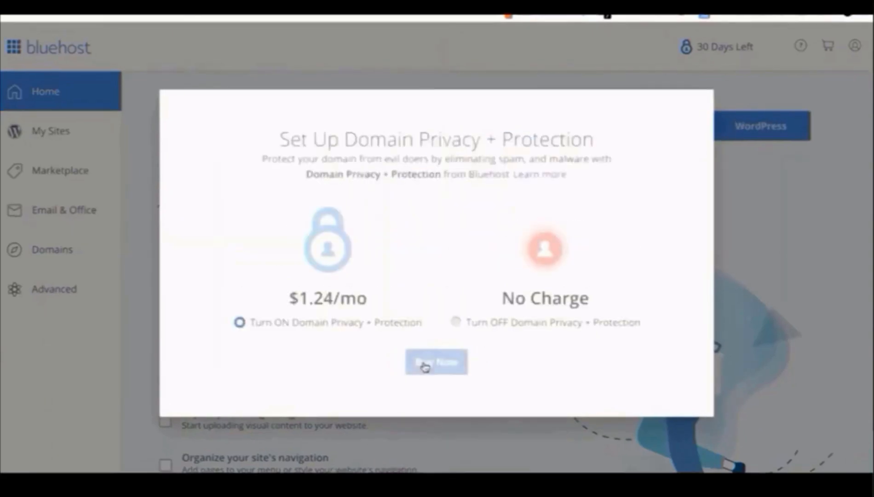
{"action": "left_click", "coordinate": [455, 322]}
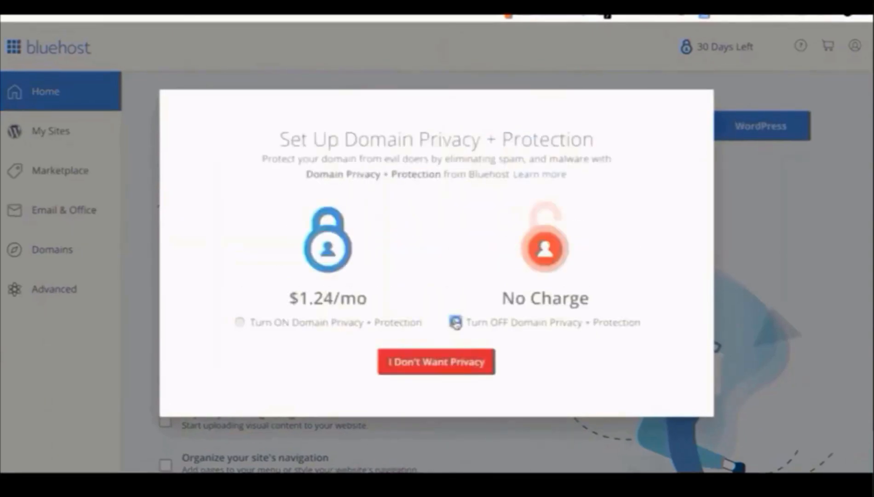
{"action": "left_click", "coordinate": [454, 364]}
{"action": "left_click", "coordinate": [402, 392]}
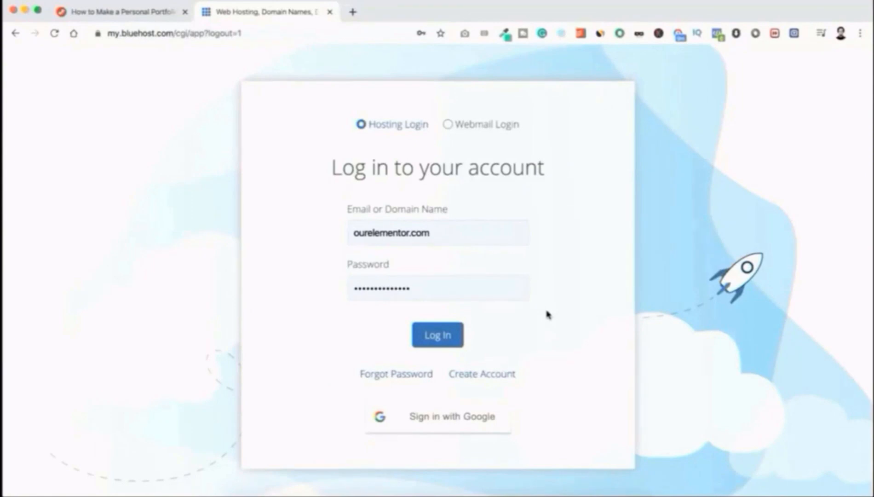
Step: Log in, go to My Sites, and start adding a new WordPress site
{"action": "left_click", "coordinate": [446, 336]}
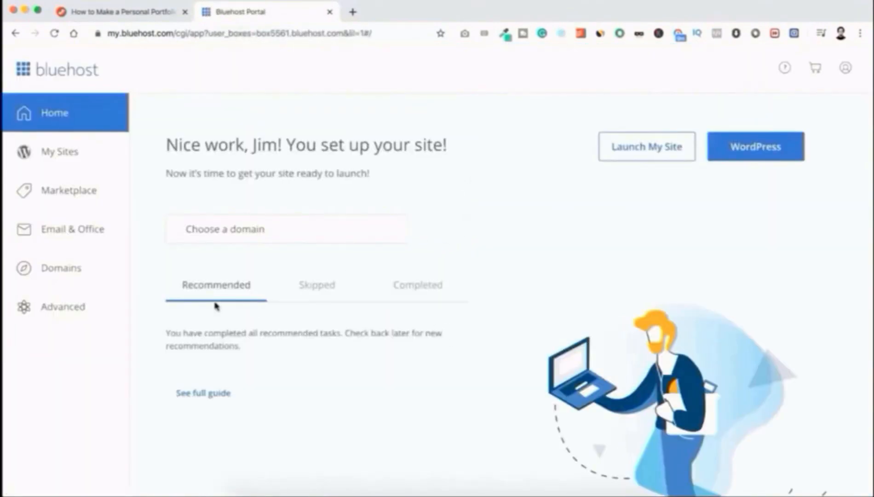
{"action": "left_click", "coordinate": [68, 153]}
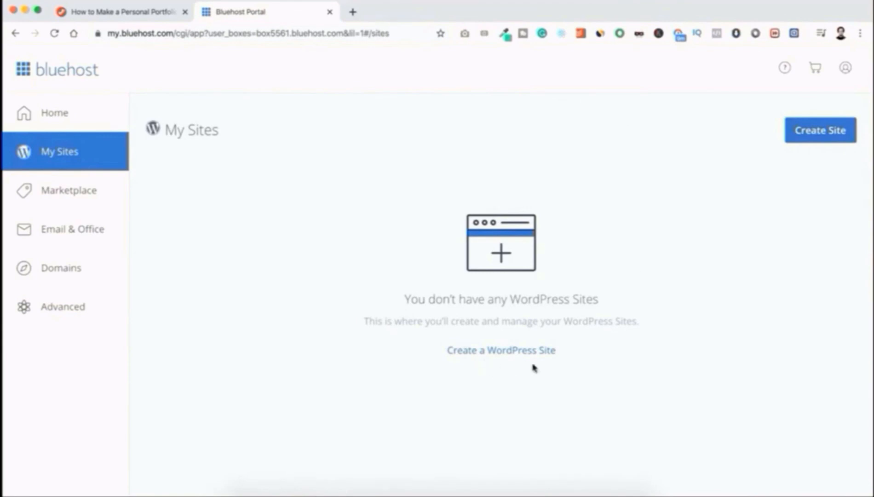
{"action": "left_click", "coordinate": [508, 353]}
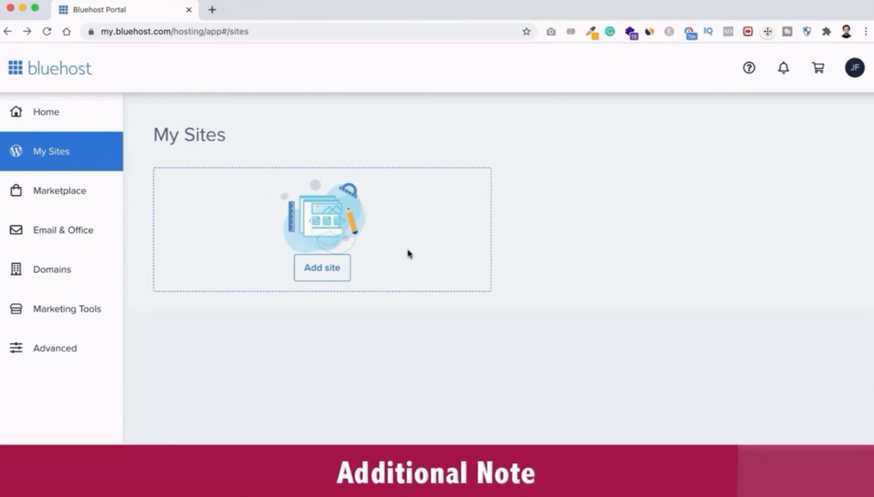
{"action": "left_click", "coordinate": [336, 273]}
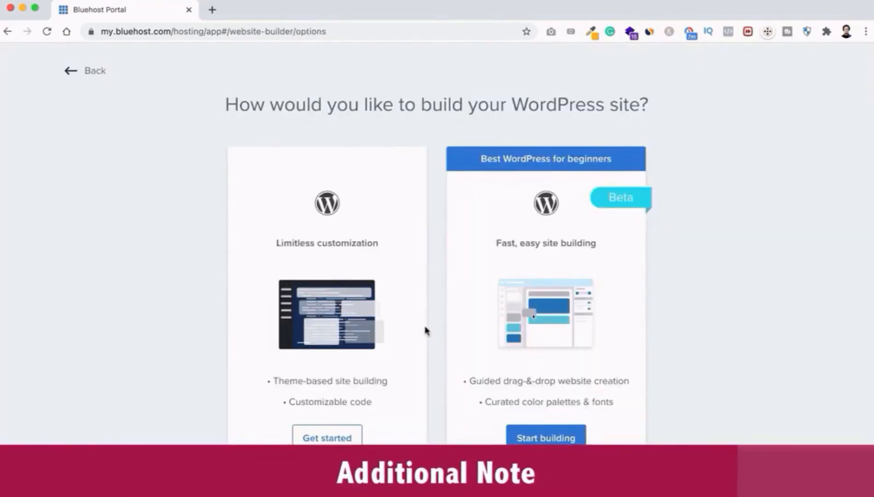
{"action": "scroll", "coordinate": [422, 326], "scroll_direction": "down", "scroll_amount": 1}
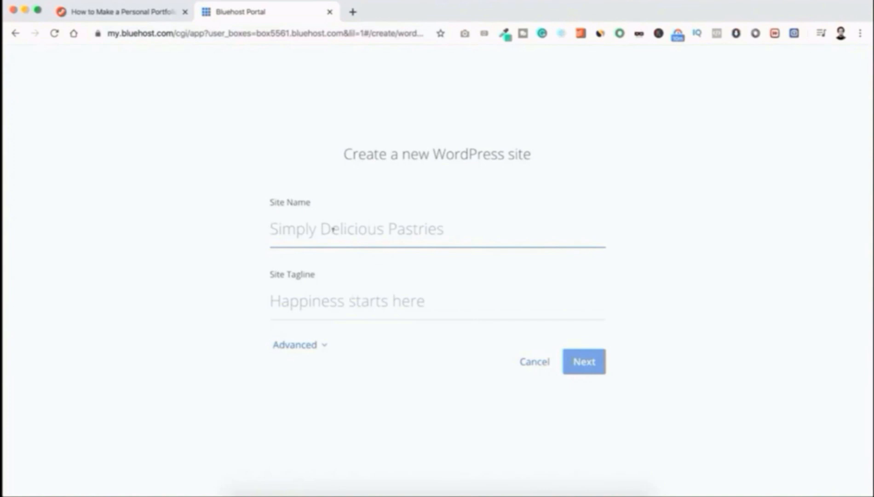
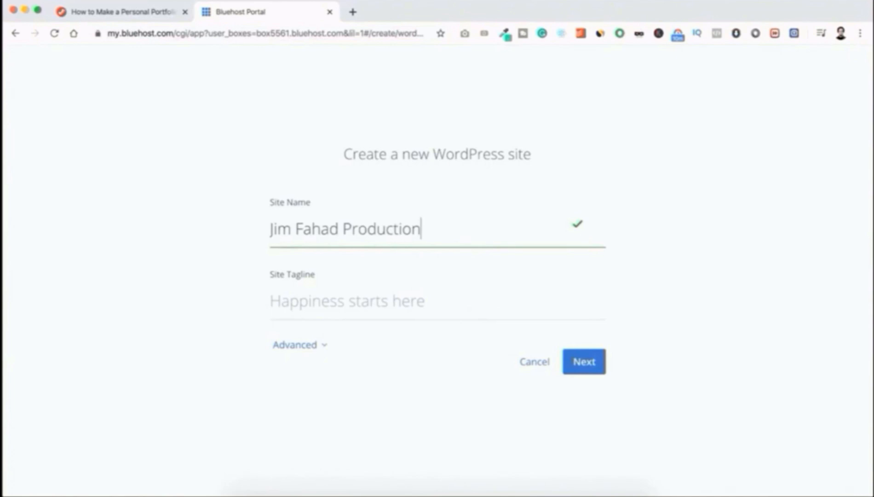
Step: Enter the site name, tagline 'You Deserve To Be Seen', and the admin e-mail, username and password
{"action": "key", "text": "Tab"}
{"action": "type", "text": "Y"}
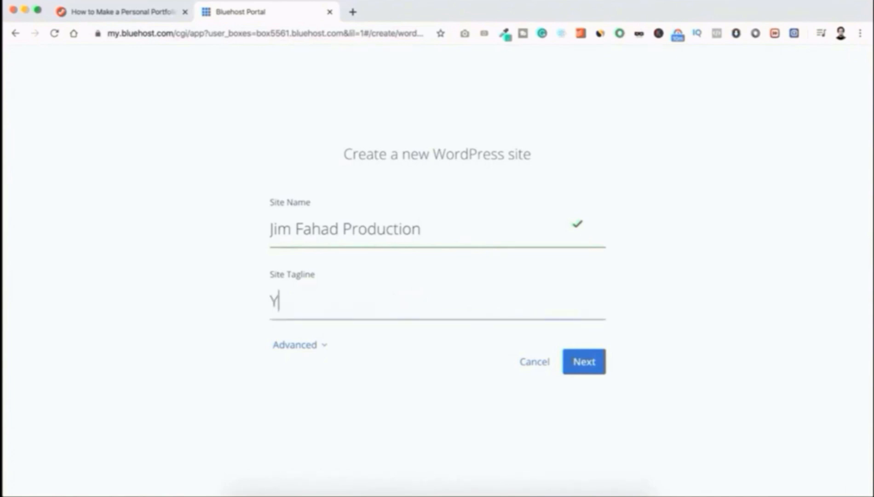
{"action": "type", "text": "ou Deserve To Be Seen"}
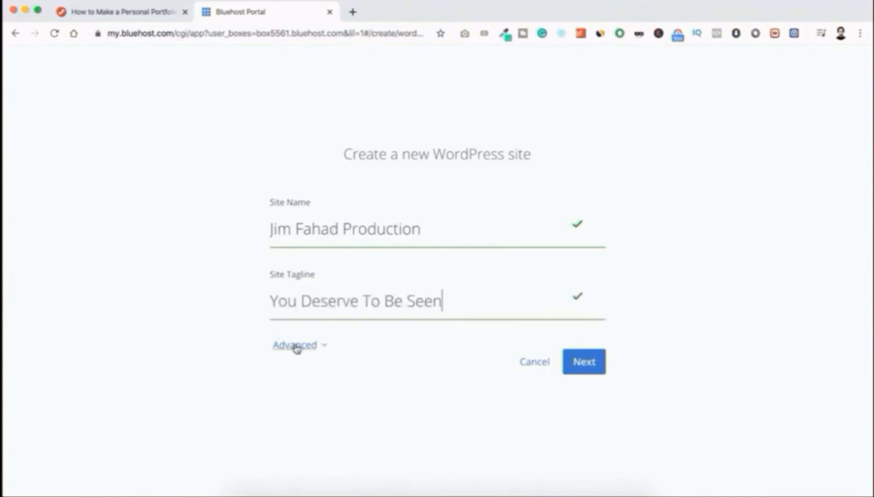
{"action": "left_click", "coordinate": [296, 346]}
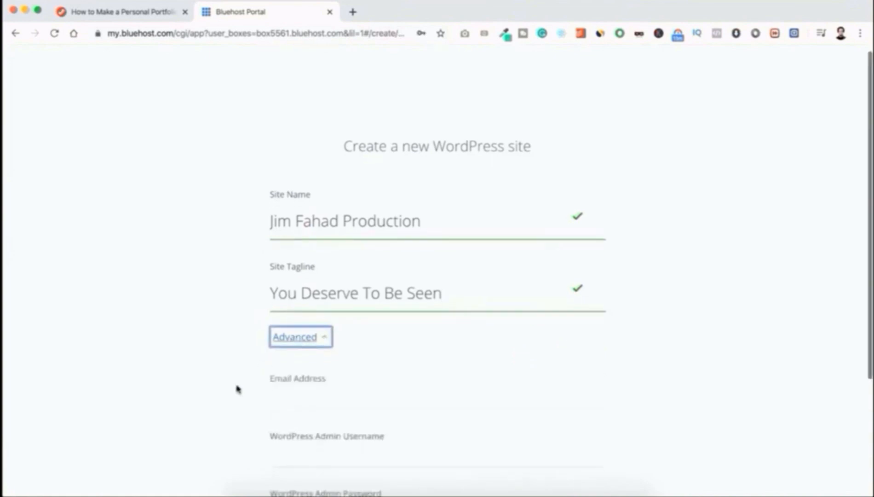
{"action": "scroll", "coordinate": [237, 389], "scroll_direction": "down", "scroll_amount": 5}
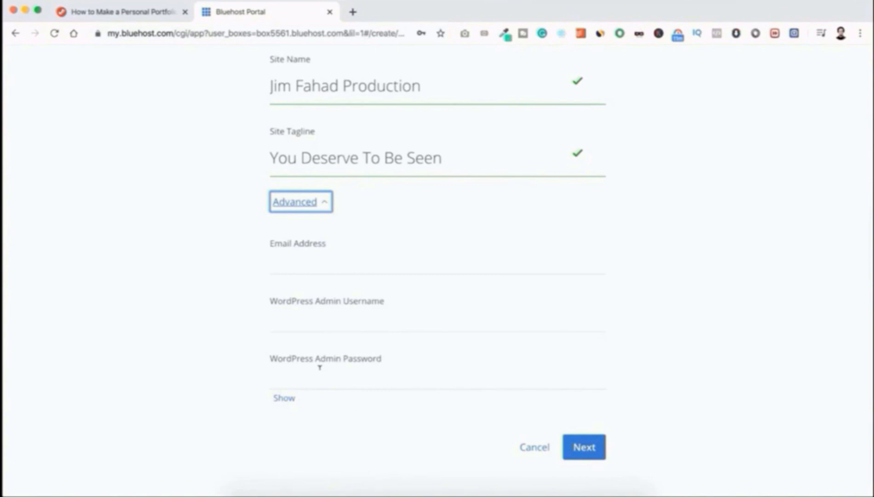
{"action": "left_click", "coordinate": [299, 261]}
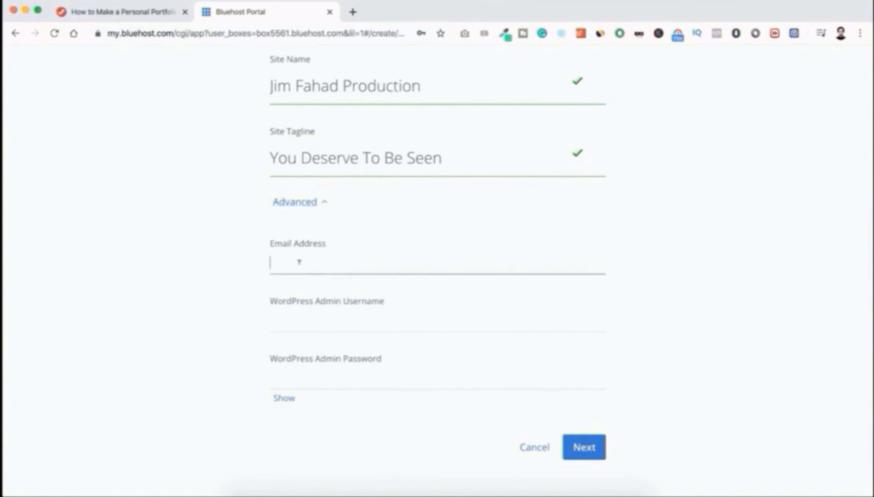
{"action": "key", "text": "super+v"}
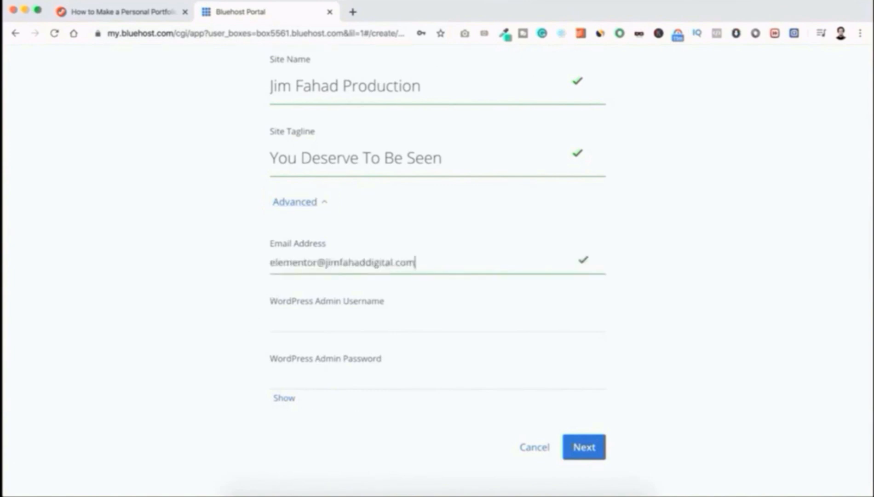
{"action": "left_click", "coordinate": [292, 317]}
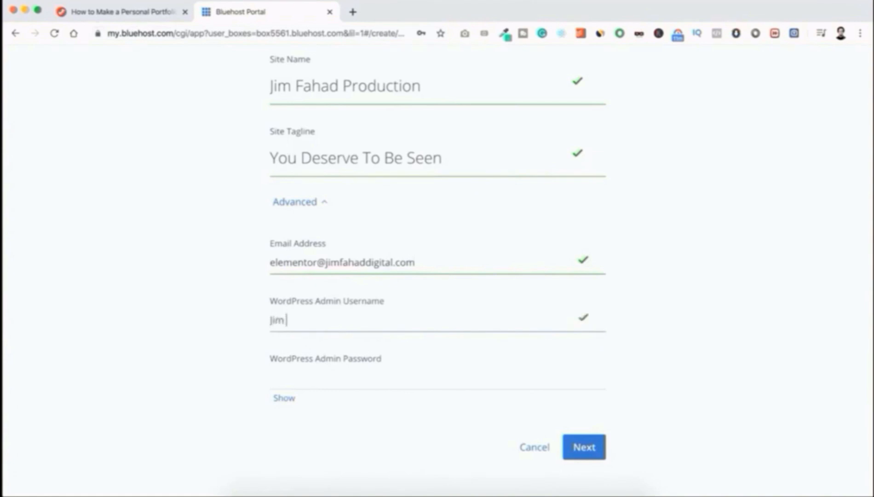
{"action": "left_click", "coordinate": [288, 373]}
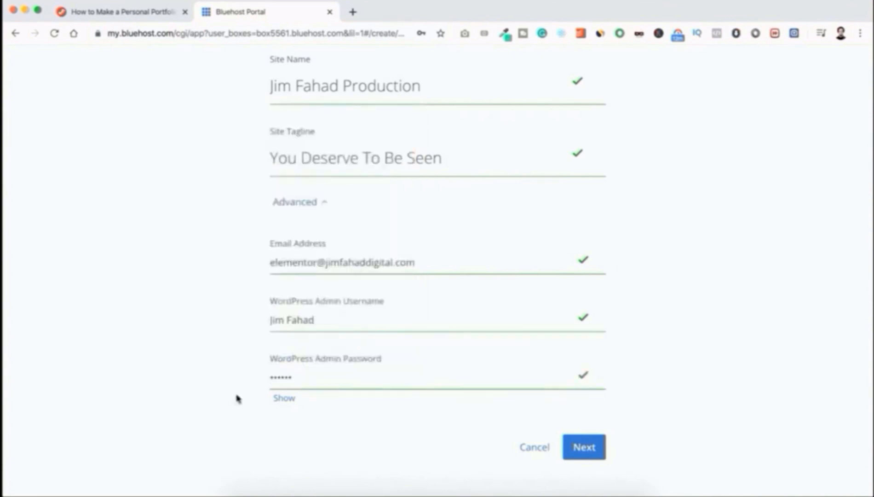
{"action": "left_click", "coordinate": [282, 399]}
Step: Choose ourelementor.com, deselect WP Forms, Opt-in Monster and Monster Insight, and start the installation
{"action": "left_click", "coordinate": [593, 449]}
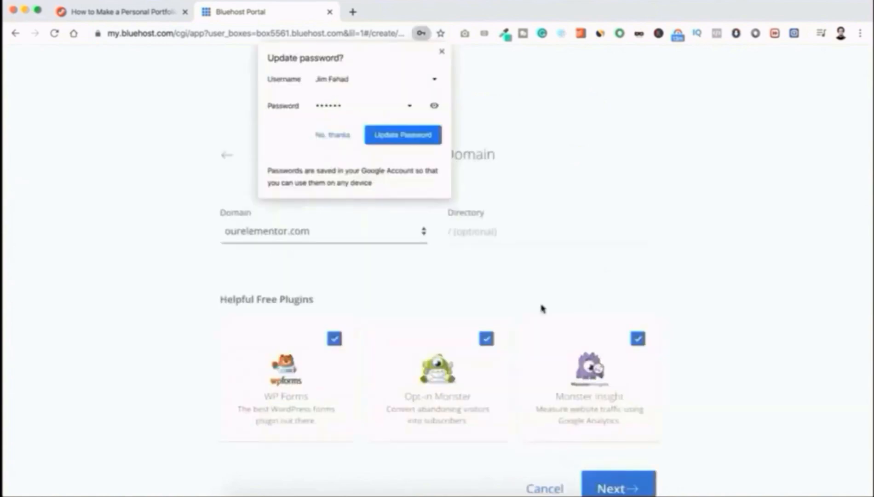
{"action": "left_click", "coordinate": [442, 53]}
{"action": "scroll", "coordinate": [456, 91], "scroll_direction": "down", "scroll_amount": 1}
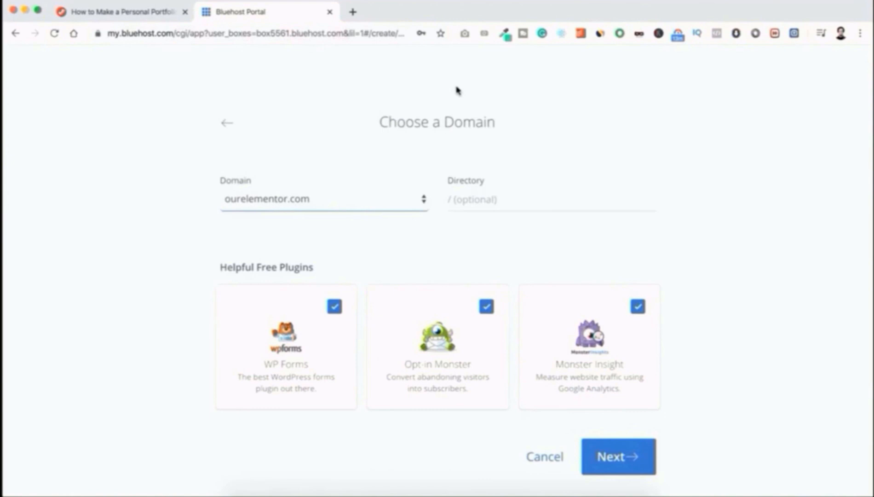
{"action": "left_click", "coordinate": [462, 195]}
{"action": "left_click", "coordinate": [460, 219]}
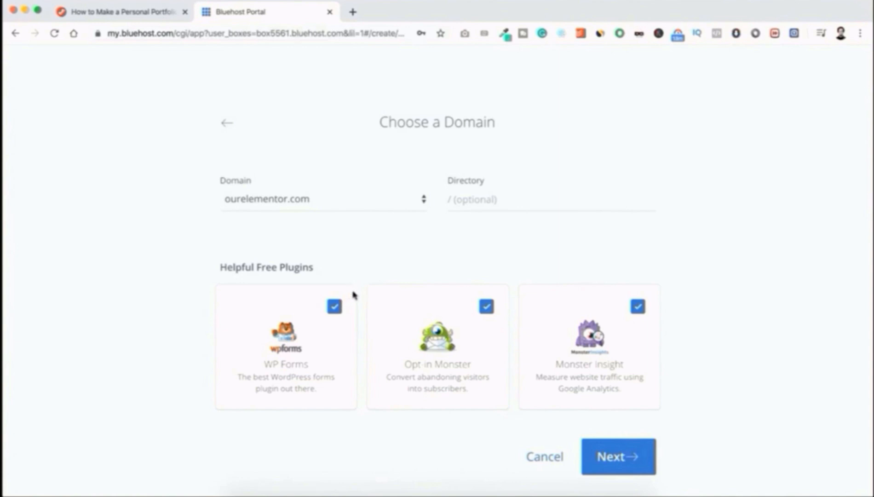
{"action": "left_click", "coordinate": [335, 307]}
{"action": "left_click", "coordinate": [486, 306]}
{"action": "left_click", "coordinate": [637, 306]}
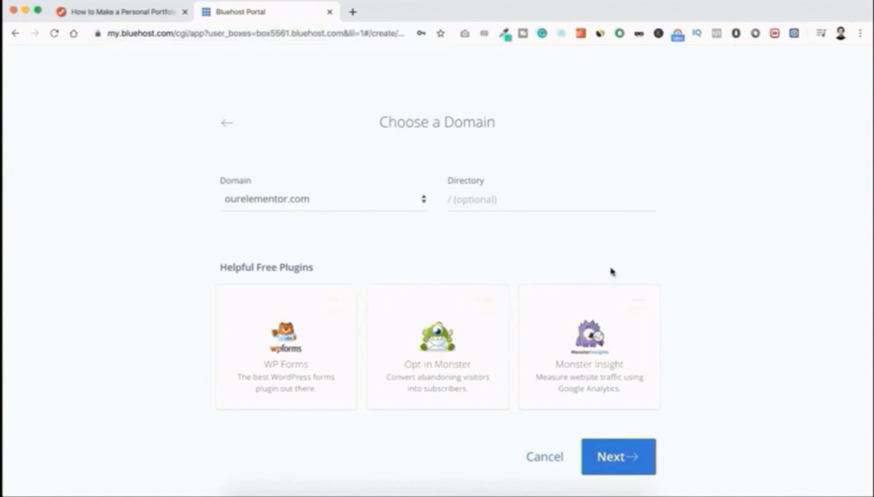
{"action": "left_click", "coordinate": [610, 456]}
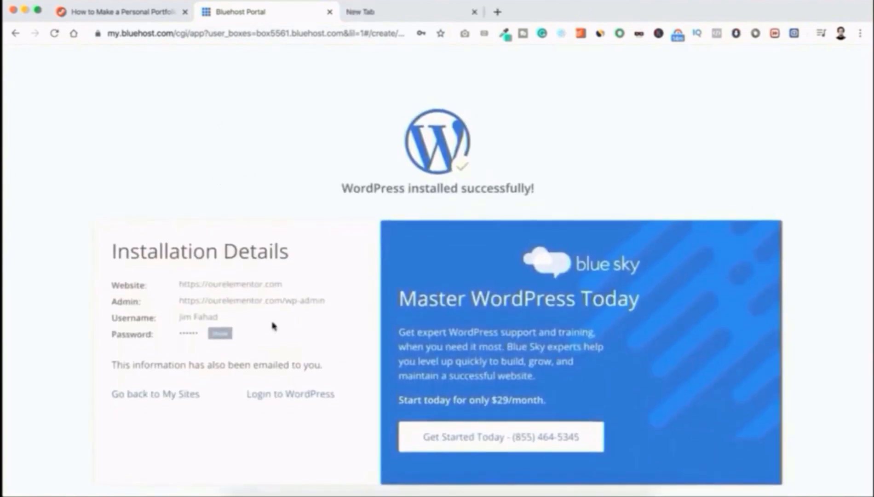
Step: Select the site and admin URLs, reveal and select the admin password, then switch to the new tab
{"action": "left_click_drag", "start_coordinate": [108, 282], "coordinate": [270, 327]}
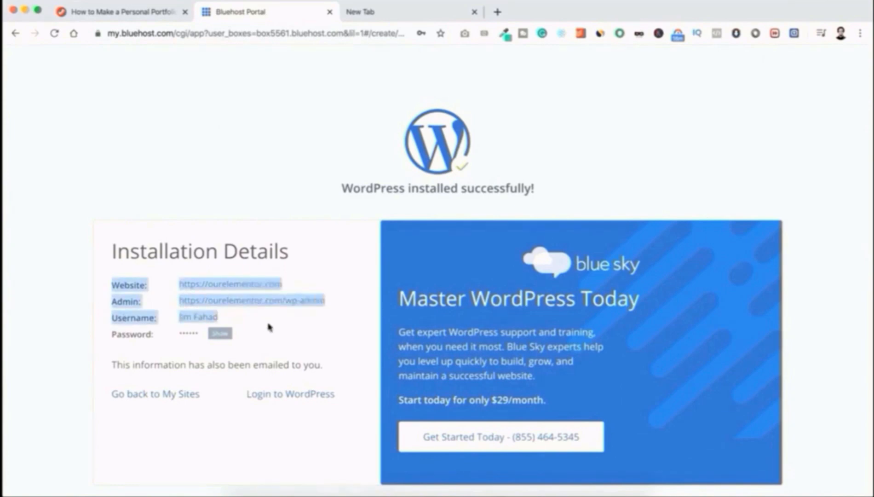
{"action": "left_click", "coordinate": [221, 333]}
{"action": "left_click_drag", "start_coordinate": [178, 333], "coordinate": [209, 334]}
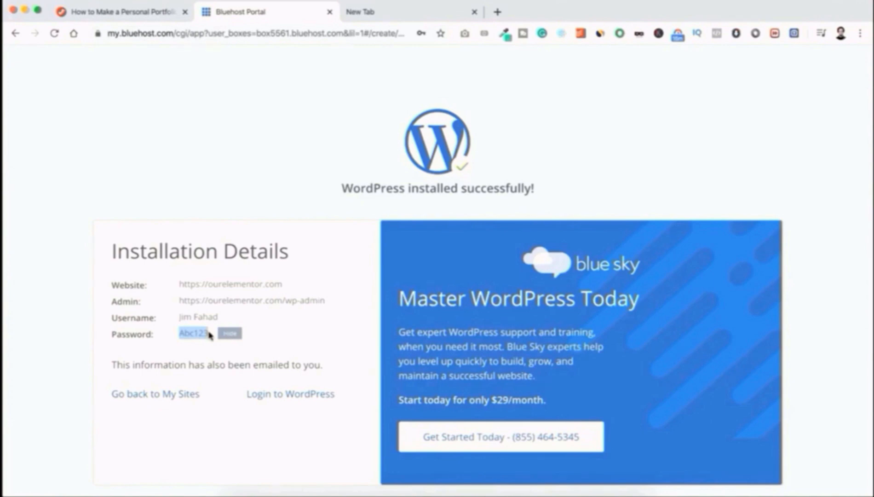
{"action": "left_click", "coordinate": [252, 331]}
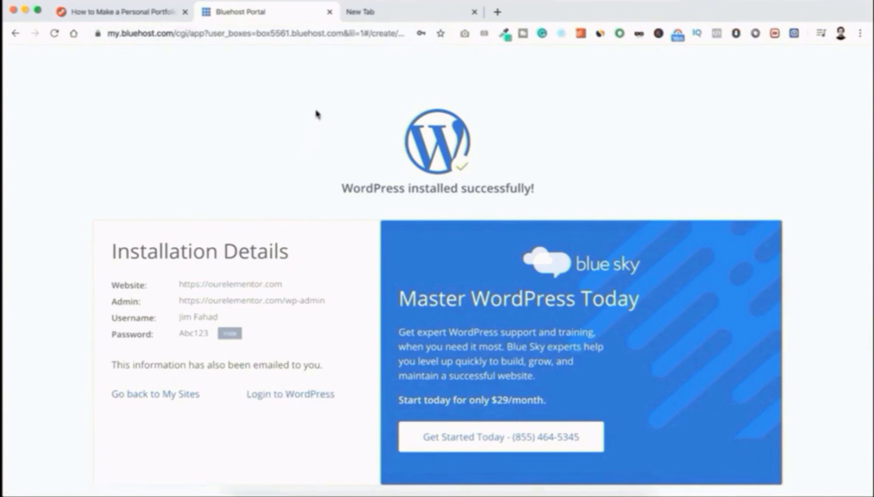
{"action": "left_click", "coordinate": [378, 12]}
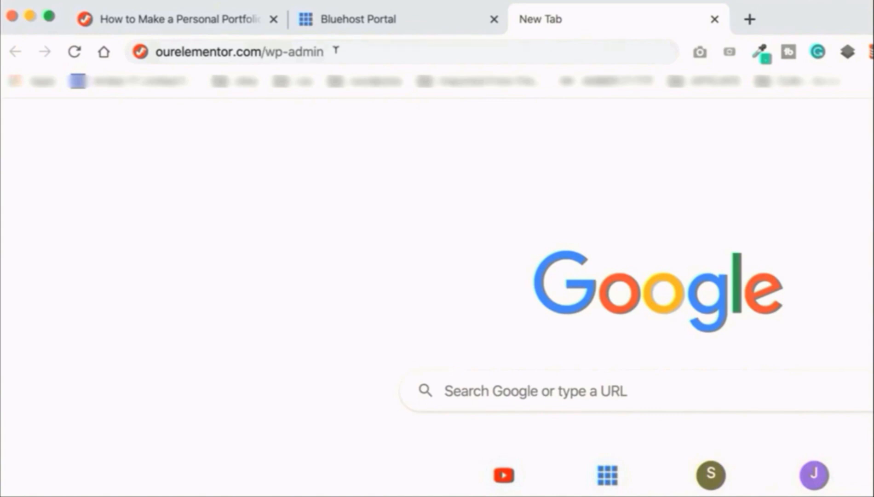
Step: Load ourelementor.com/wp-admin and log in with the admin username and password
{"action": "left_click", "coordinate": [323, 49]}
{"action": "key", "text": "Return"}
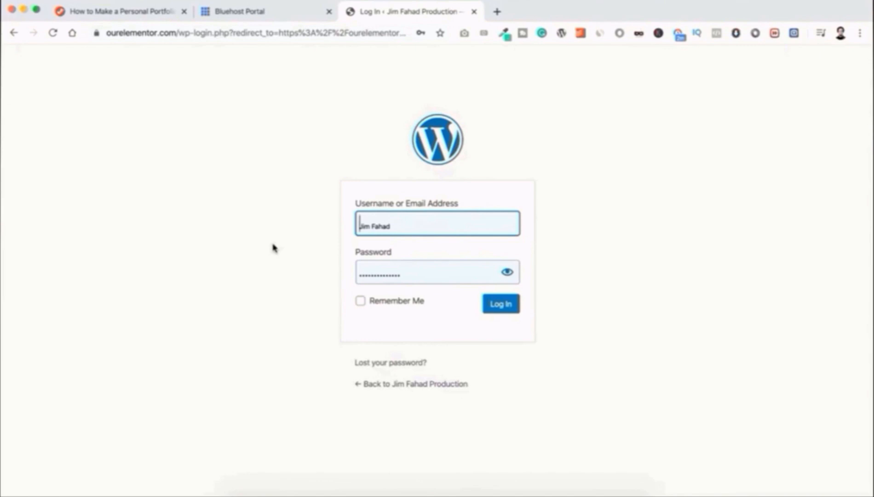
{"action": "left_click", "coordinate": [399, 223]}
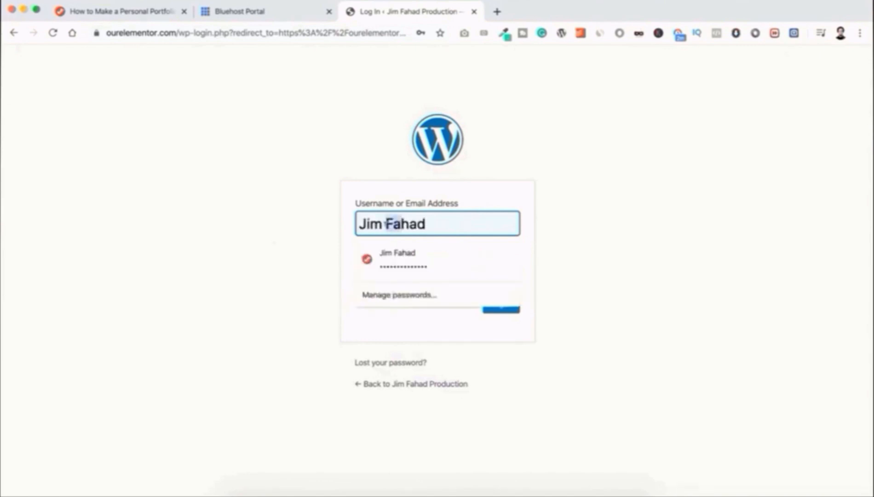
{"action": "left_click", "coordinate": [248, 228]}
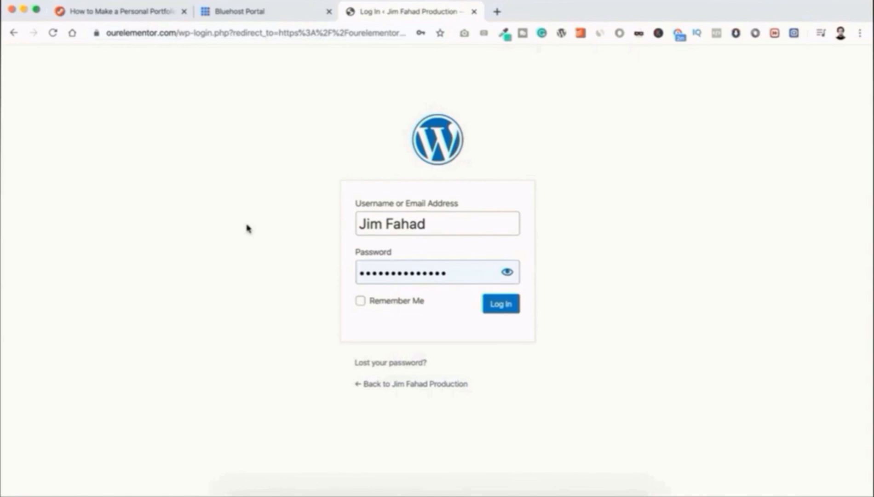
{"action": "left_click_drag", "start_coordinate": [453, 269], "coordinate": [337, 281]}
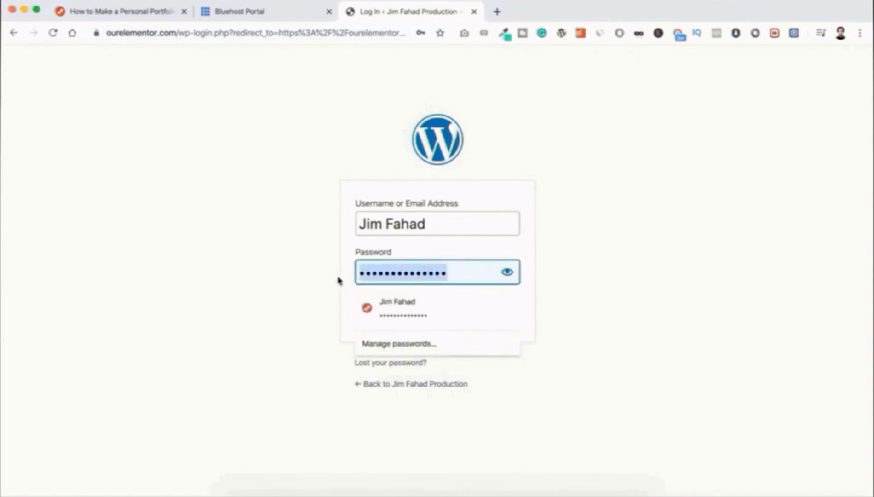
{"action": "type", "text": "••••••"}
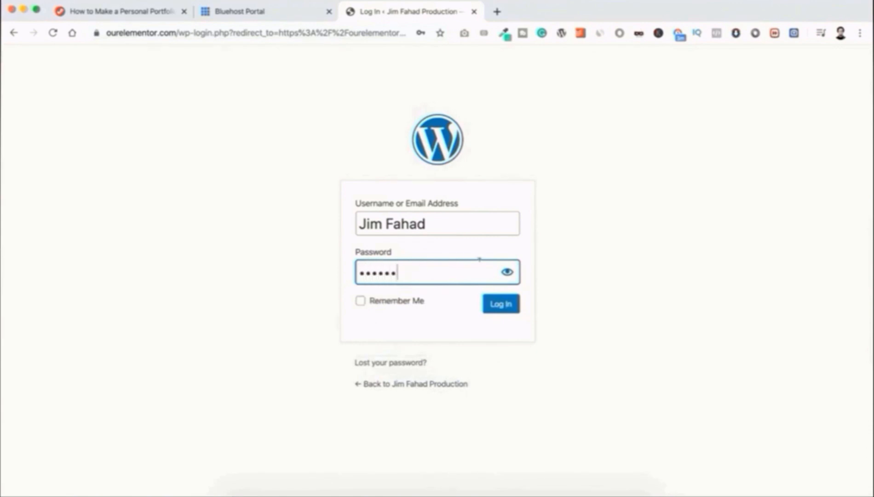
{"action": "left_click", "coordinate": [505, 274]}
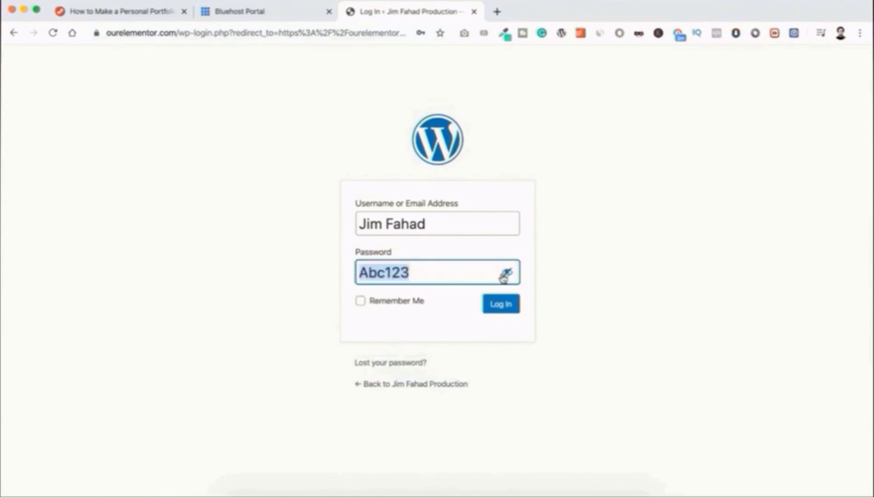
{"action": "left_click", "coordinate": [501, 304]}
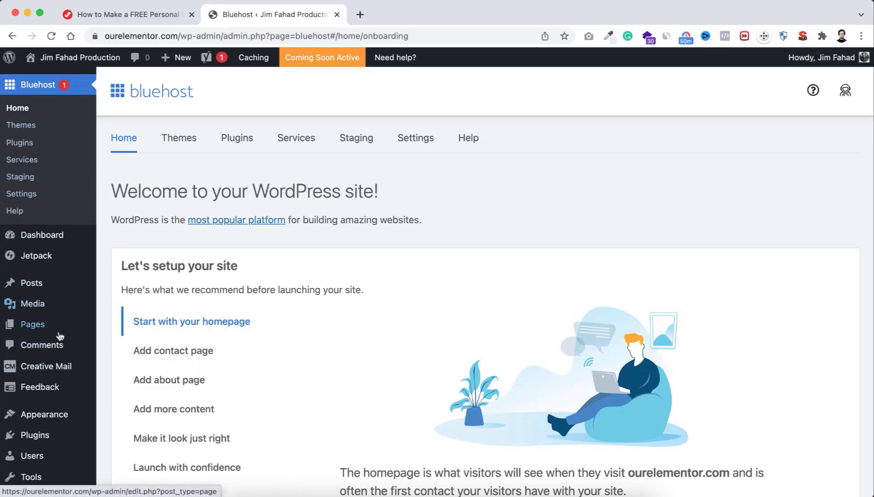
{"action": "mouse_move", "coordinate": [44, 307]}
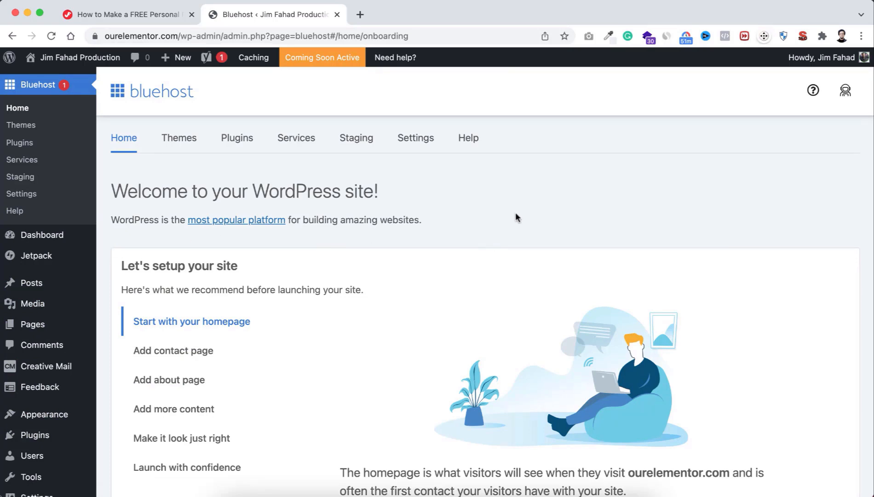
{"action": "scroll", "coordinate": [416, 350], "scroll_direction": "down", "scroll_amount": 8}
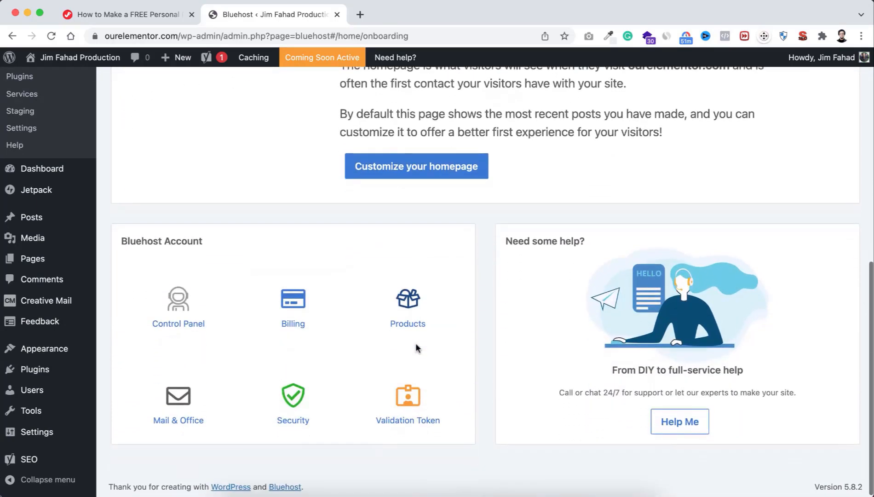
{"action": "scroll", "coordinate": [416, 347], "scroll_direction": "up", "scroll_amount": 4}
{"action": "scroll", "coordinate": [416, 348], "scroll_direction": "up", "scroll_amount": 6}
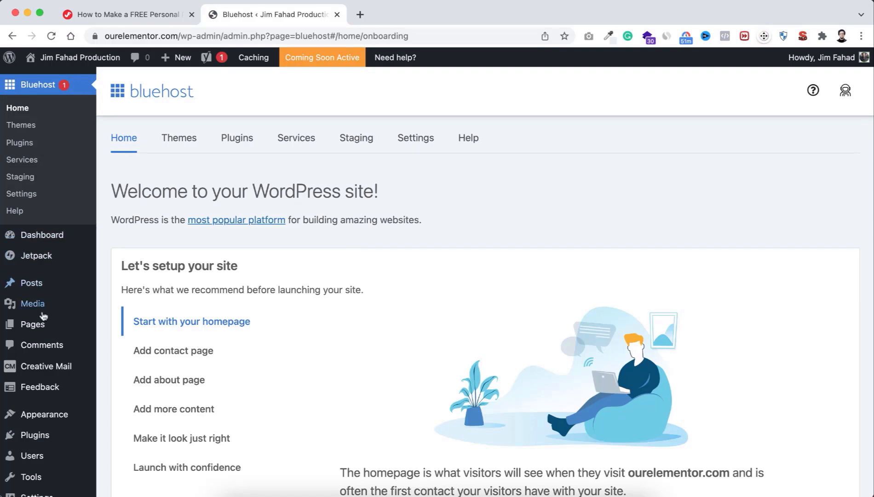
{"action": "mouse_move", "coordinate": [30, 437]}
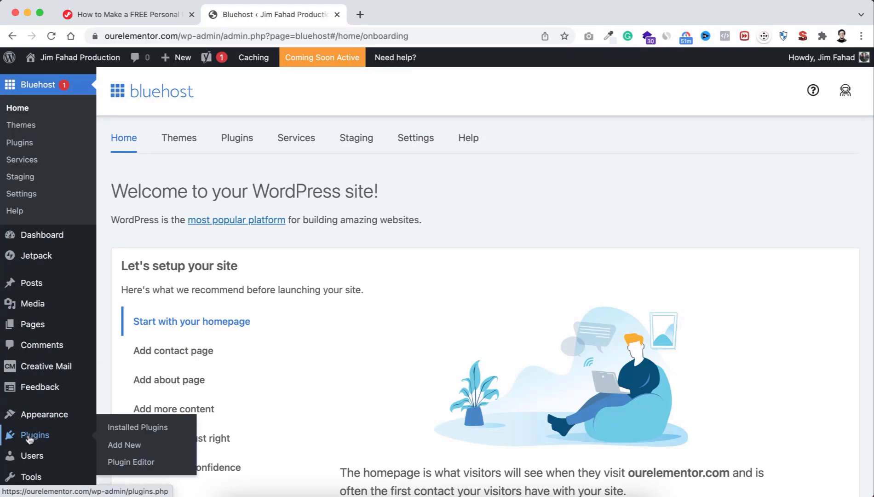
Step: Open Installed Plugins, select all six plugins, and bulk-deactivate them
{"action": "left_click", "coordinate": [131, 428]}
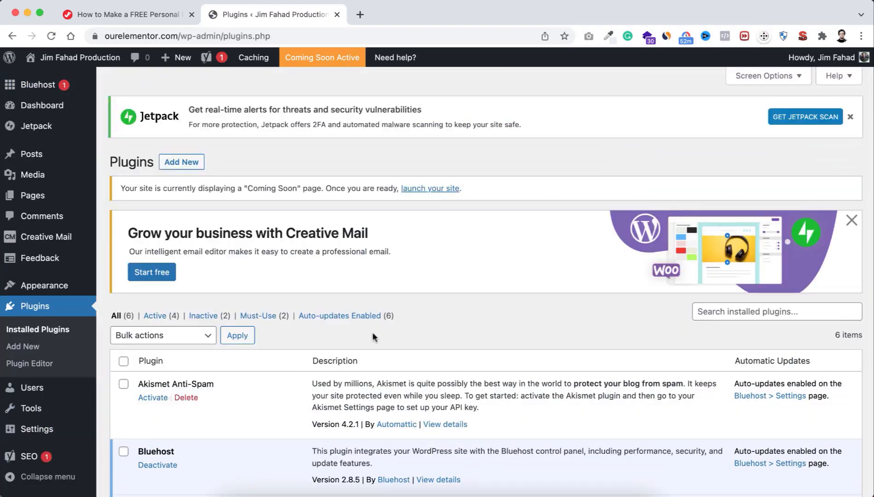
{"action": "scroll", "coordinate": [346, 393], "scroll_direction": "down", "scroll_amount": 3}
{"action": "scroll", "coordinate": [346, 393], "scroll_direction": "down", "scroll_amount": 5}
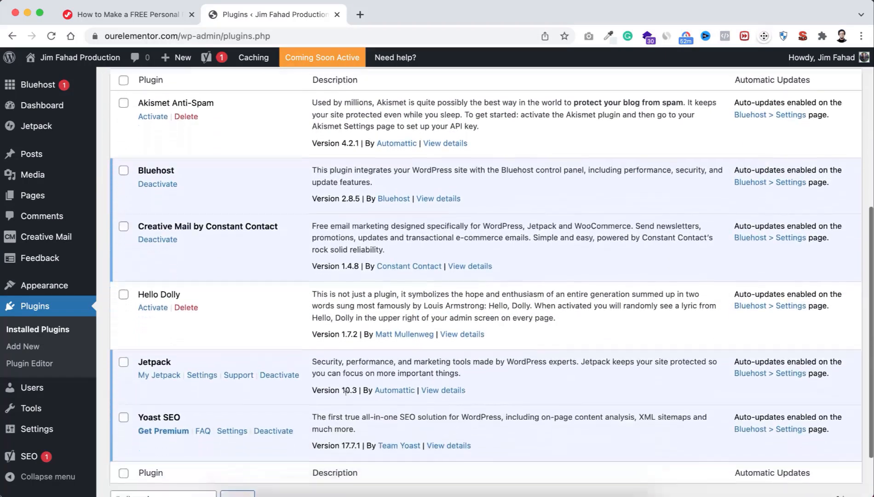
{"action": "scroll", "coordinate": [346, 393], "scroll_direction": "up", "scroll_amount": 2}
{"action": "scroll", "coordinate": [346, 393], "scroll_direction": "up", "scroll_amount": 2}
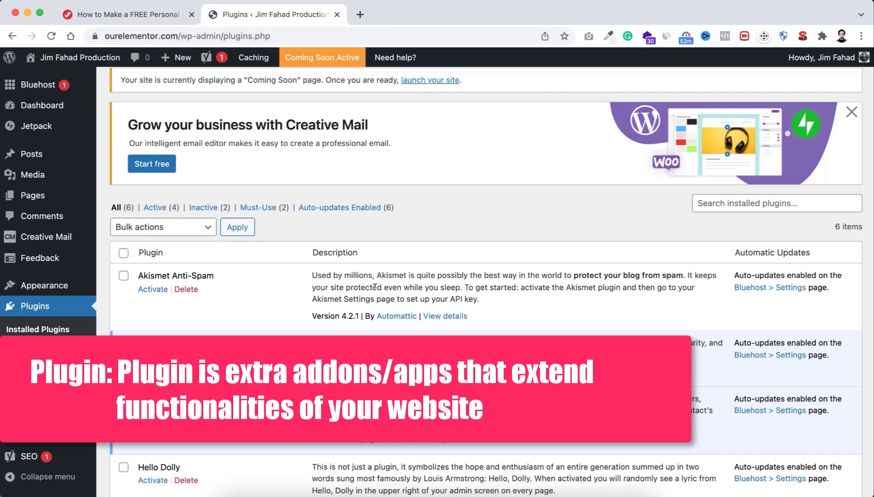
{"action": "scroll", "coordinate": [375, 286], "scroll_direction": "down", "scroll_amount": 3}
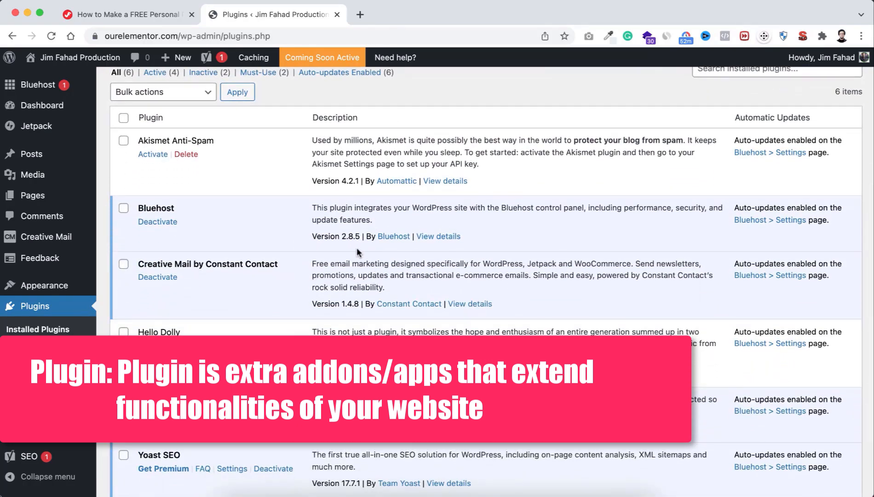
{"action": "scroll", "coordinate": [355, 246], "scroll_direction": "up", "scroll_amount": 3}
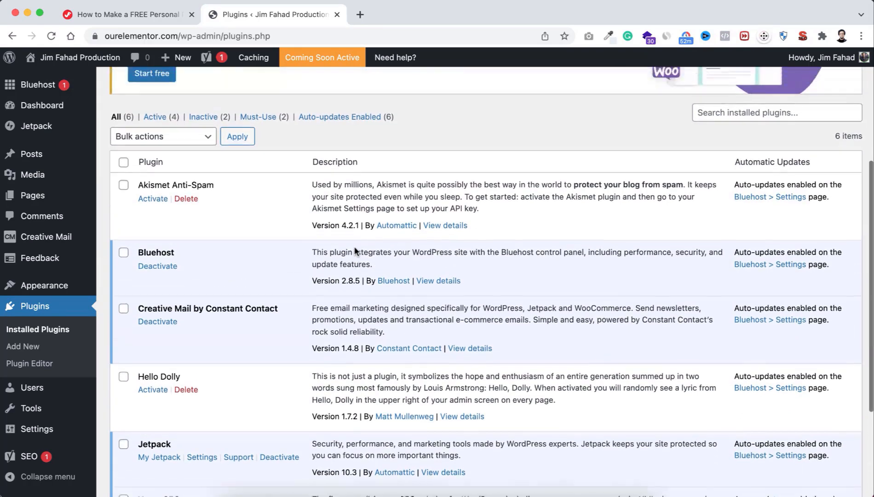
{"action": "scroll", "coordinate": [354, 249], "scroll_direction": "up", "scroll_amount": 1}
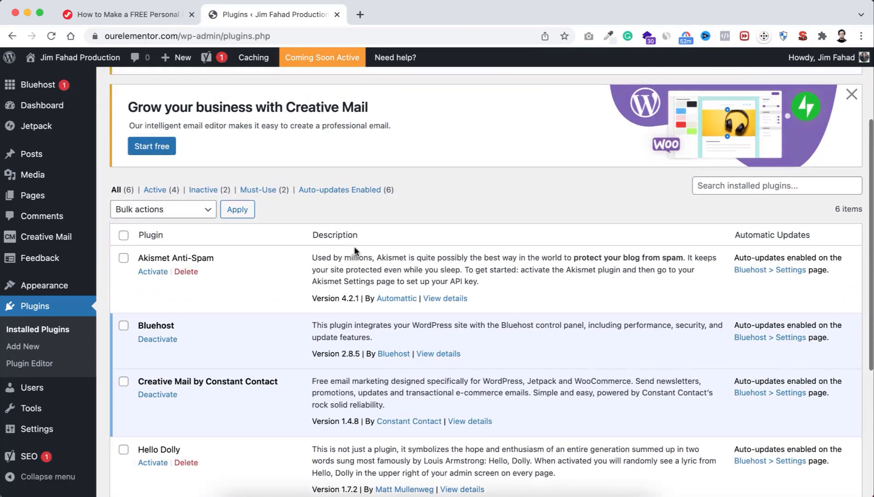
{"action": "scroll", "coordinate": [354, 250], "scroll_direction": "down", "scroll_amount": 5}
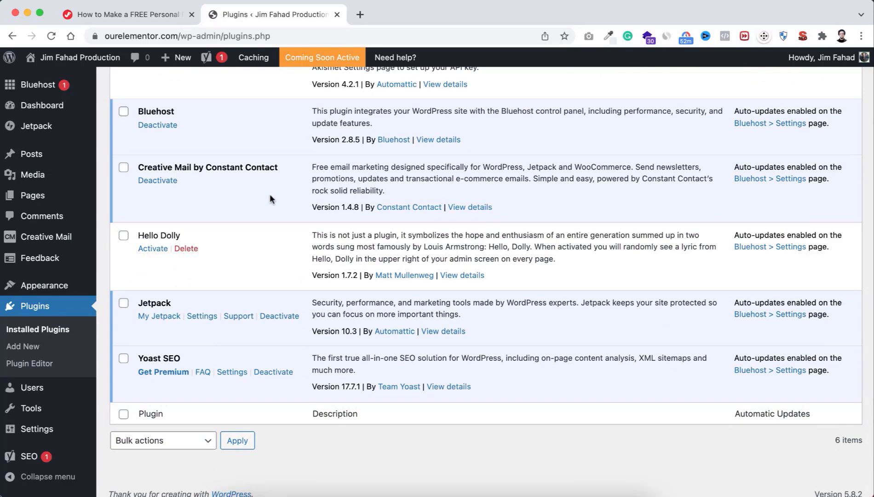
{"action": "scroll", "coordinate": [269, 198], "scroll_direction": "up", "scroll_amount": 4}
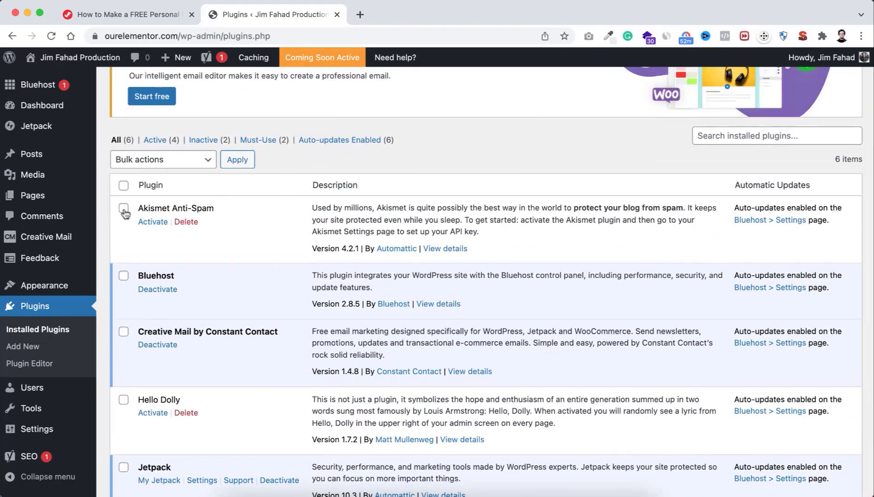
{"action": "left_click", "coordinate": [123, 209]}
{"action": "left_click", "coordinate": [124, 276]}
{"action": "left_click", "coordinate": [123, 187]}
{"action": "left_click", "coordinate": [152, 164]}
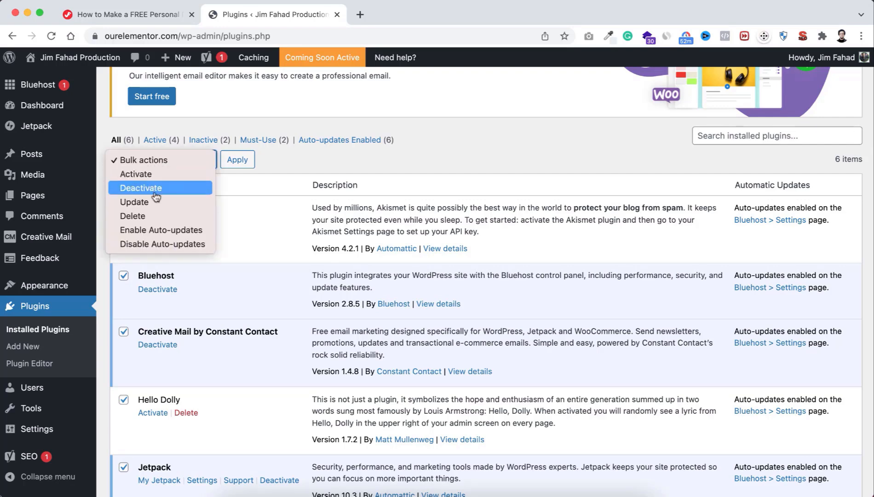
{"action": "left_click", "coordinate": [154, 187]}
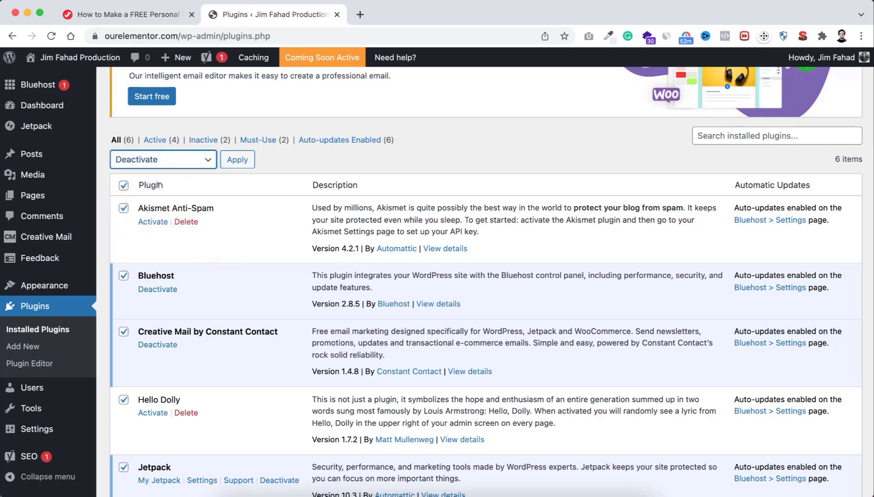
{"action": "left_click", "coordinate": [238, 161]}
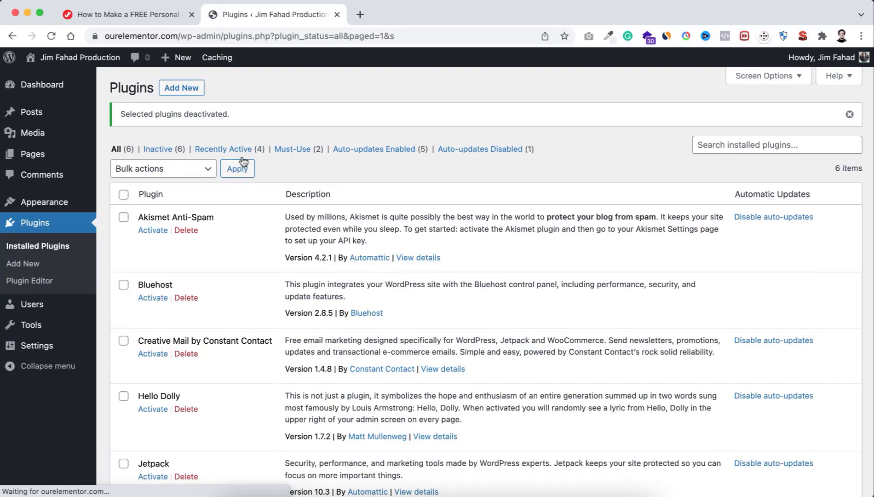
Step: Select all plugins again, bulk-delete them, and confirm deleting their data
{"action": "left_click", "coordinate": [124, 195]}
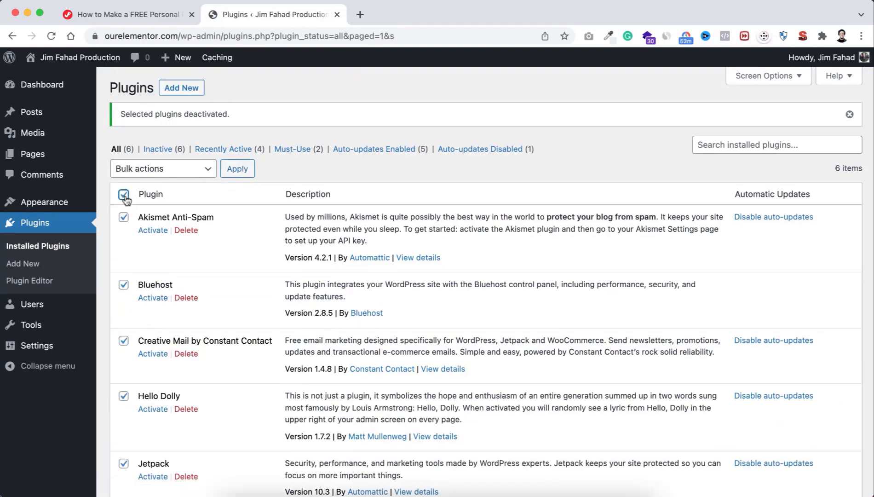
{"action": "left_click", "coordinate": [171, 171]}
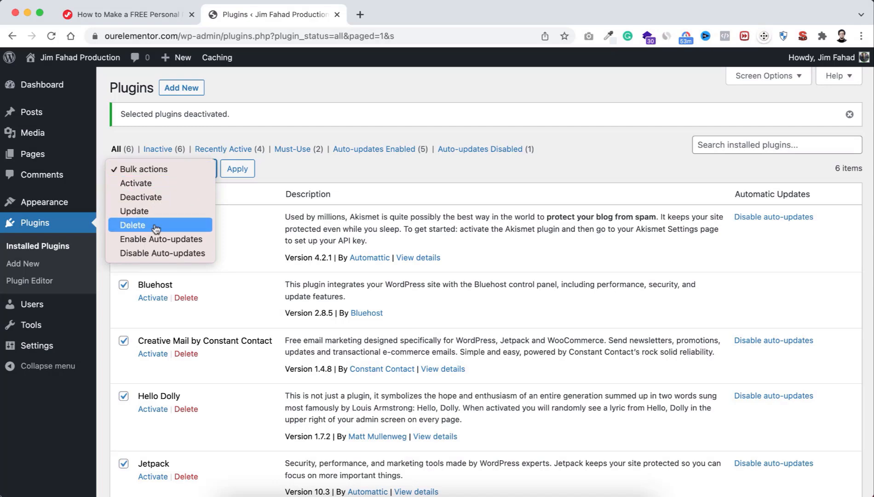
{"action": "left_click", "coordinate": [140, 226]}
{"action": "left_click", "coordinate": [242, 174]}
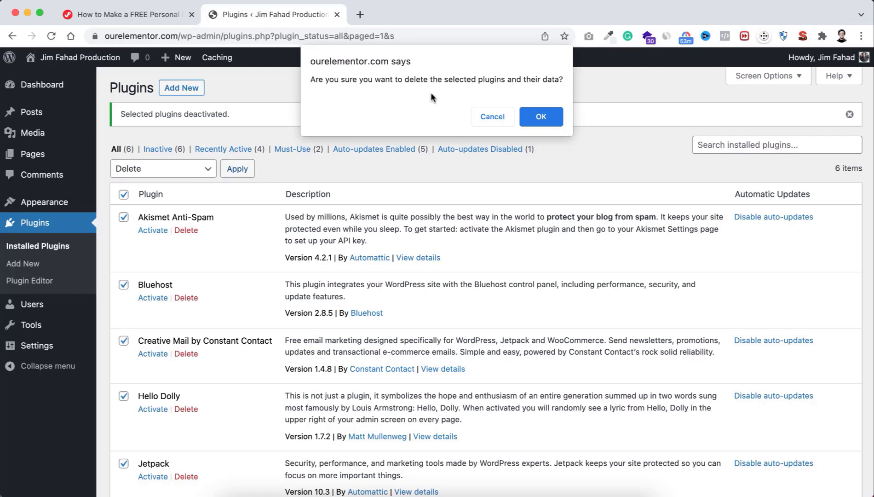
{"action": "left_click", "coordinate": [545, 115]}
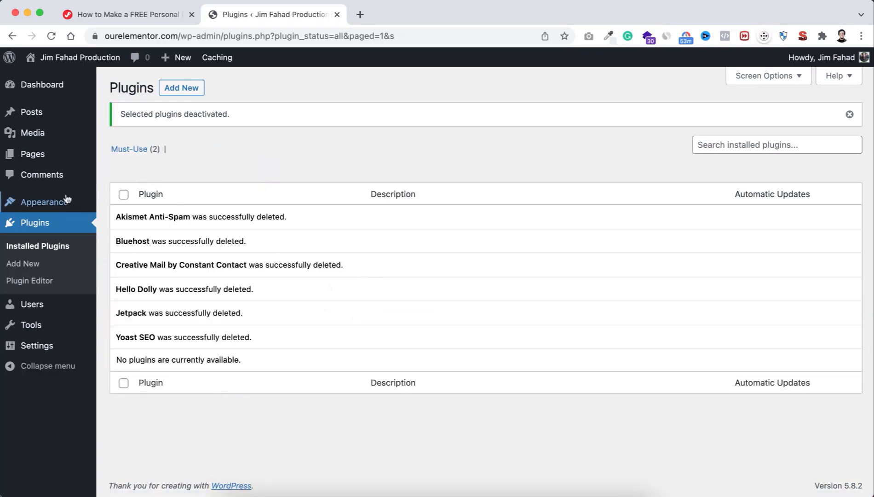
Step: Go to the Dashboard and dismiss the Welcome to WordPress panel
{"action": "left_click", "coordinate": [35, 92]}
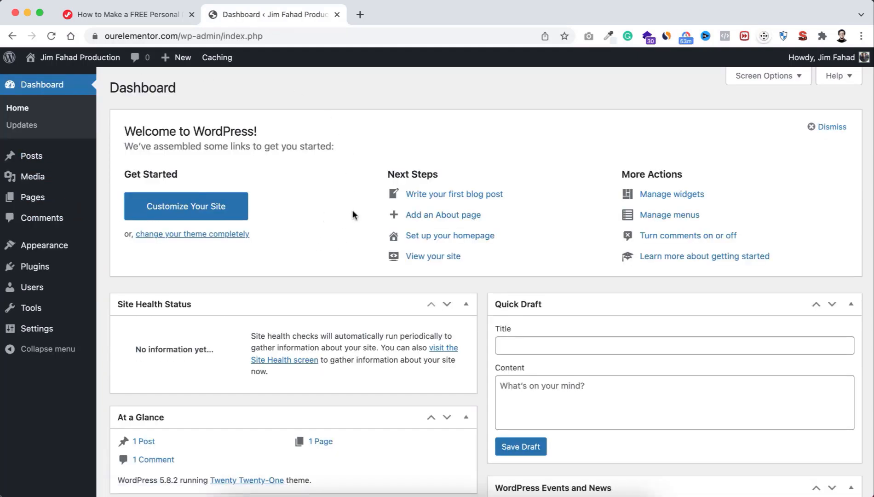
{"action": "scroll", "coordinate": [351, 267], "scroll_direction": "down", "scroll_amount": 3}
{"action": "scroll", "coordinate": [351, 267], "scroll_direction": "up", "scroll_amount": 2}
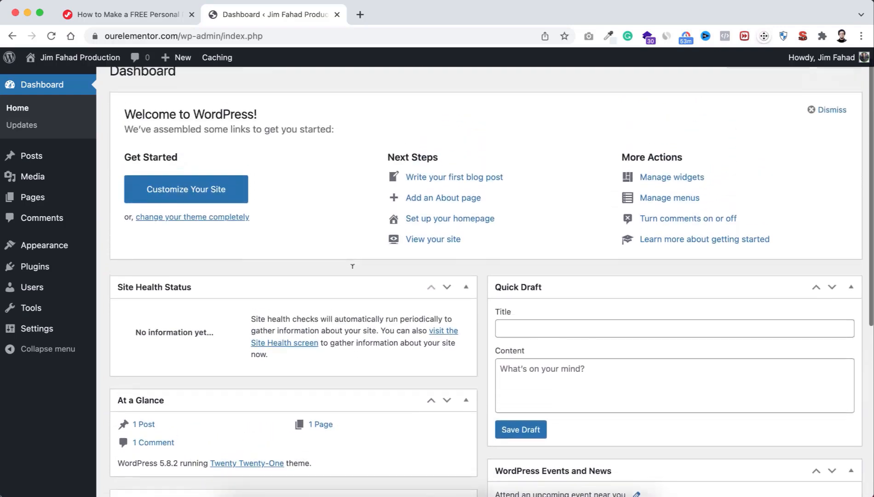
{"action": "scroll", "coordinate": [352, 266], "scroll_direction": "up", "scroll_amount": 1}
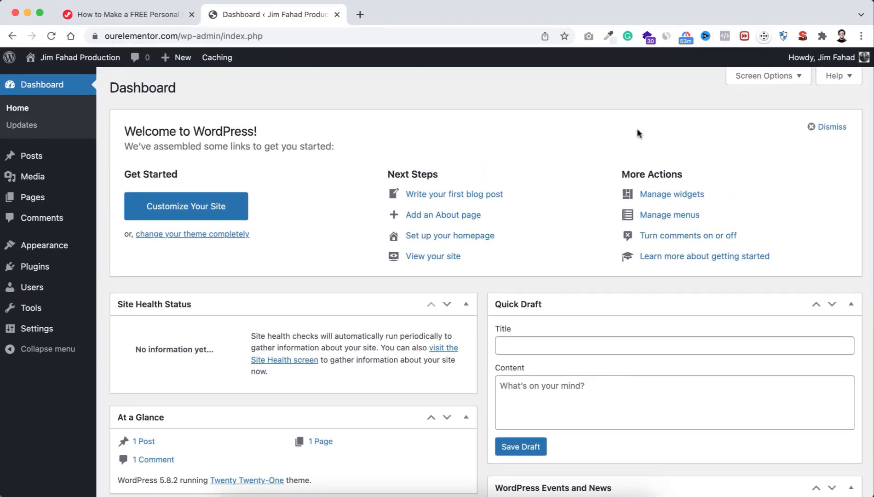
{"action": "left_click", "coordinate": [812, 131]}
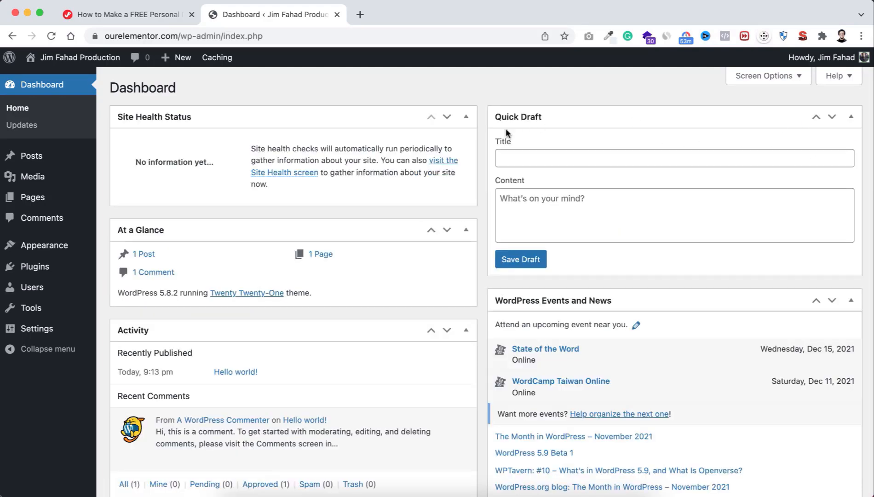
Step: Collapse the Site Health, At a Glance, Activity, Quick Draft and Events widgets
{"action": "left_click", "coordinate": [468, 117]}
{"action": "left_click", "coordinate": [466, 151]}
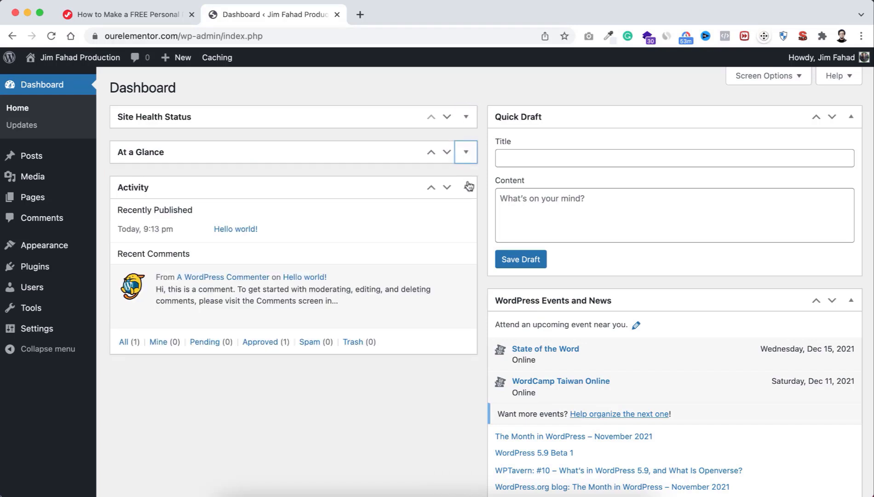
{"action": "left_click", "coordinate": [466, 188]}
{"action": "left_click", "coordinate": [857, 123]}
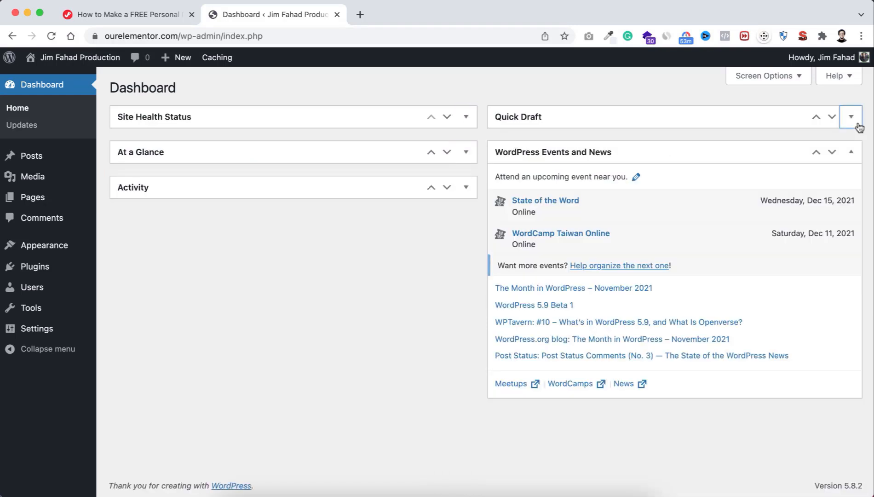
{"action": "left_click", "coordinate": [852, 151]}
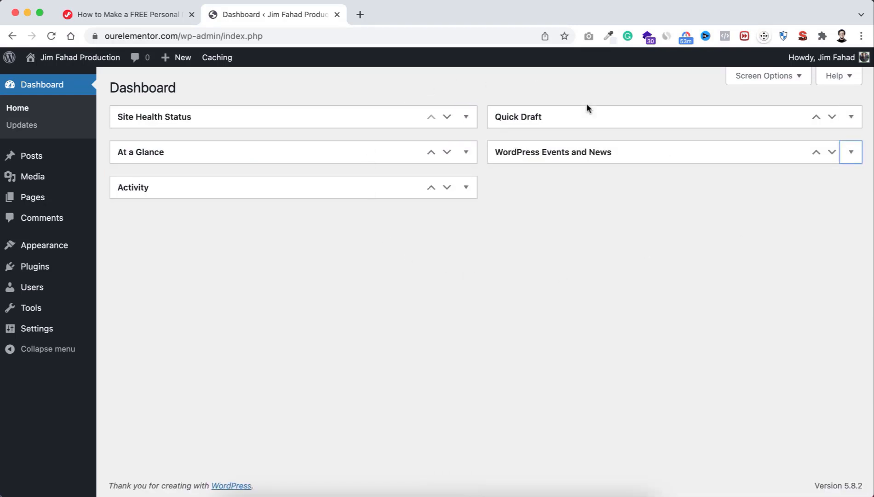
{"action": "left_click", "coordinate": [369, 295]}
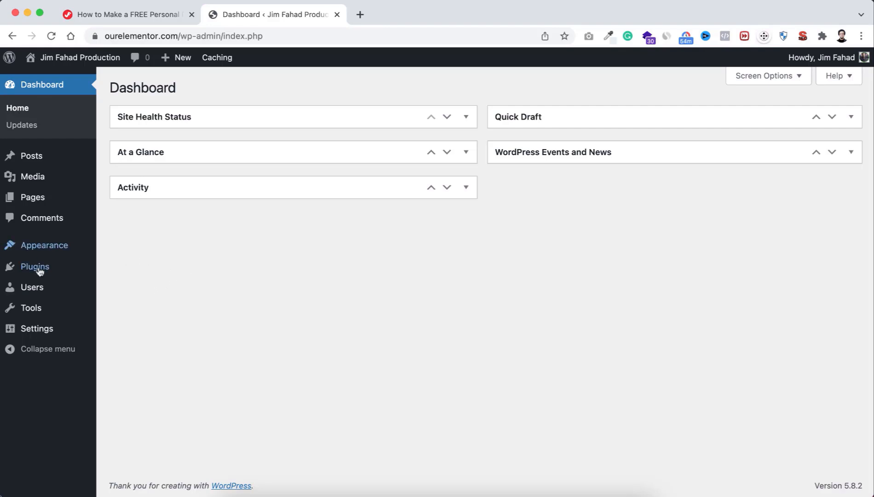
{"action": "mouse_move", "coordinate": [24, 291]}
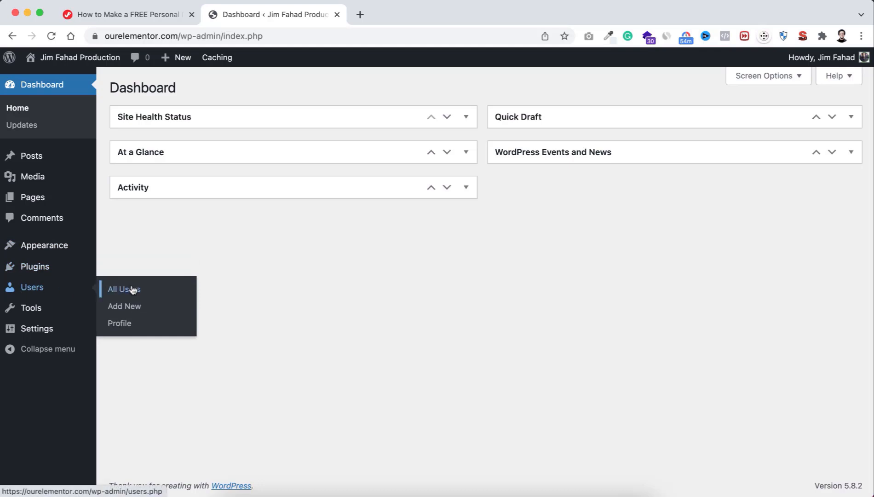
Step: In Users > Profile, replace the generated password with your own and update the profile
{"action": "left_click", "coordinate": [126, 324]}
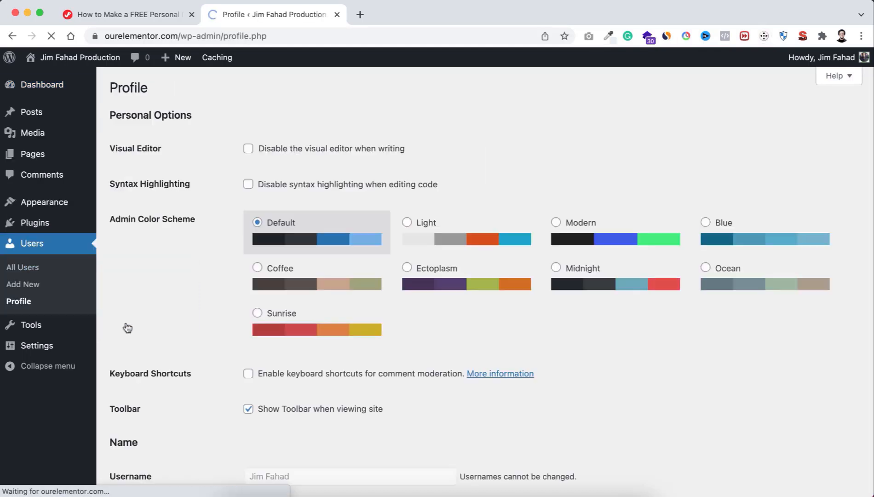
{"action": "scroll", "coordinate": [308, 358], "scroll_direction": "down", "scroll_amount": 15}
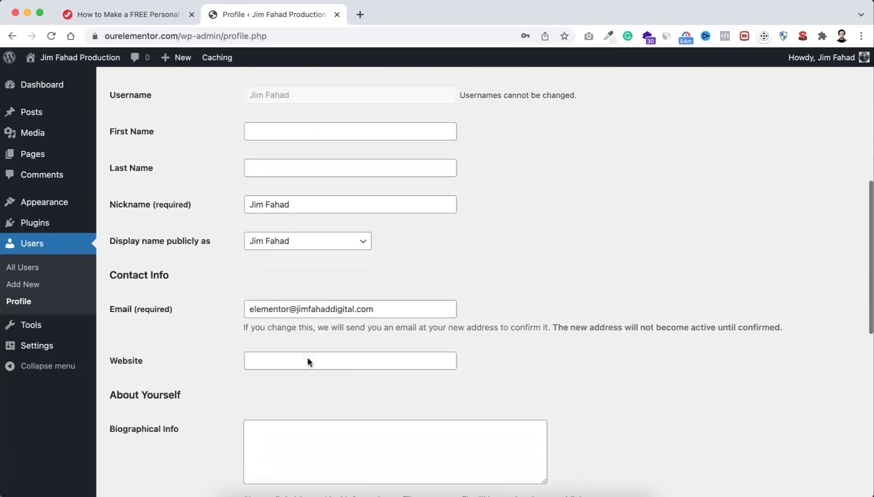
{"action": "scroll", "coordinate": [308, 358], "scroll_direction": "down", "scroll_amount": 2}
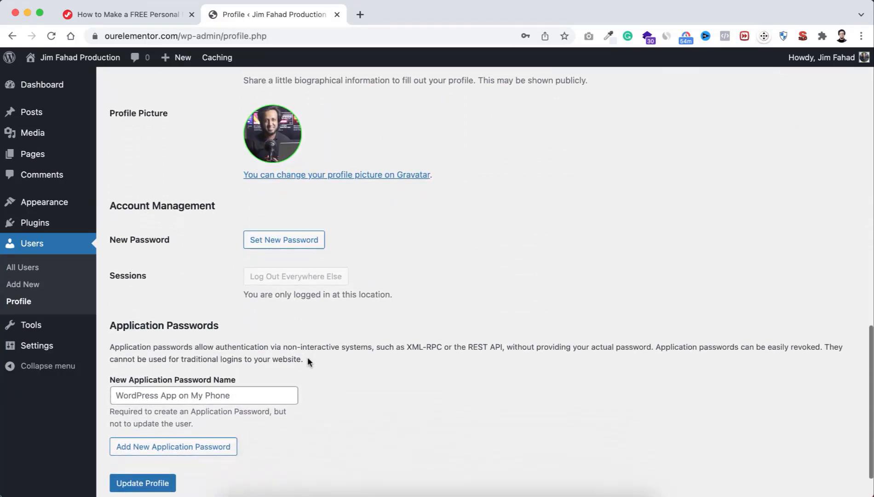
{"action": "scroll", "coordinate": [308, 358], "scroll_direction": "up", "scroll_amount": 1}
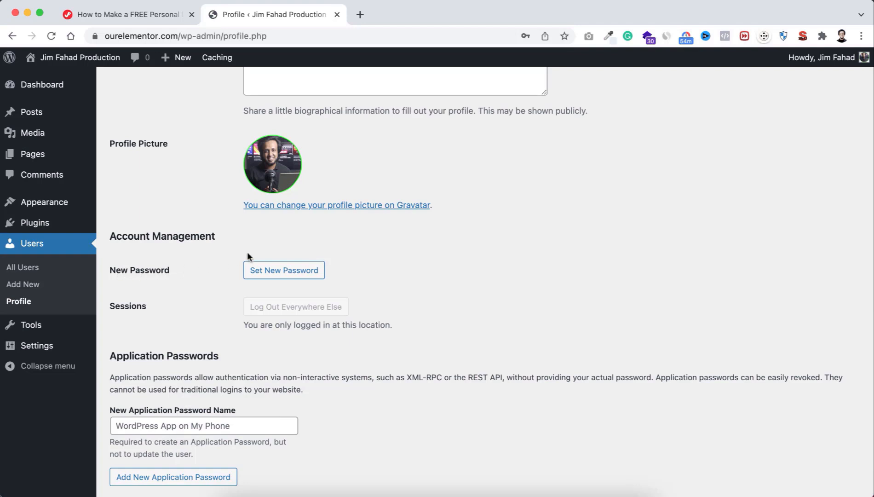
{"action": "left_click", "coordinate": [275, 271]}
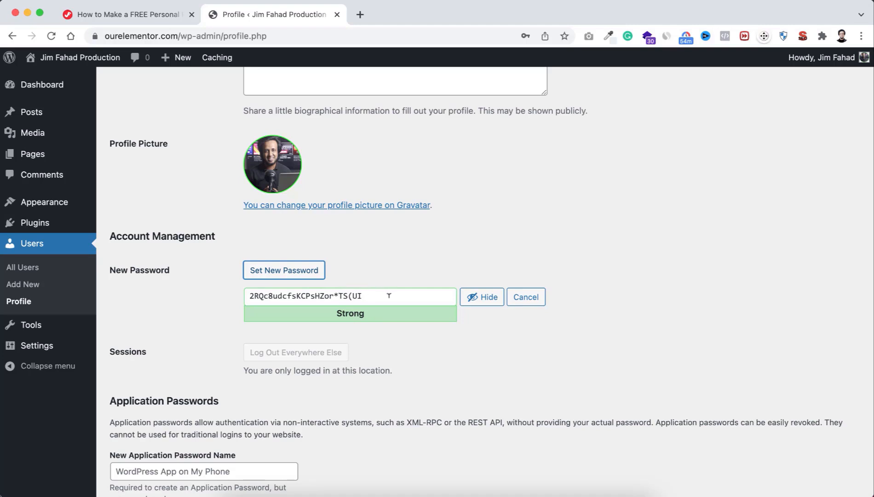
{"action": "left_click", "coordinate": [476, 300]}
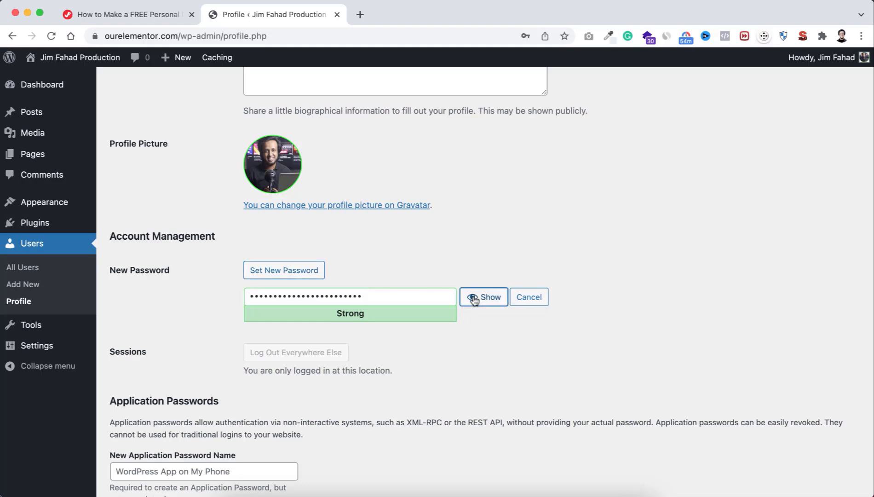
{"action": "left_click", "coordinate": [389, 295]}
{"action": "key", "text": "super+a"}
{"action": "type", "text": "12"}
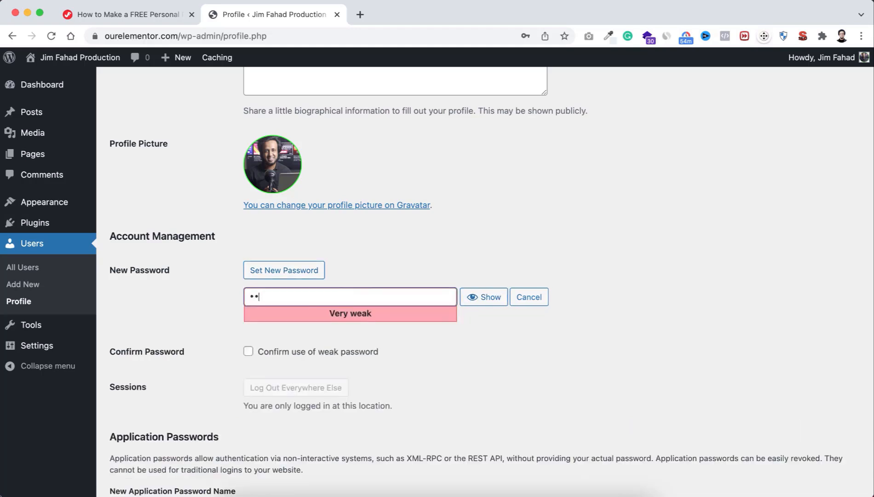
{"action": "type", "text": "••••••••••••••"}
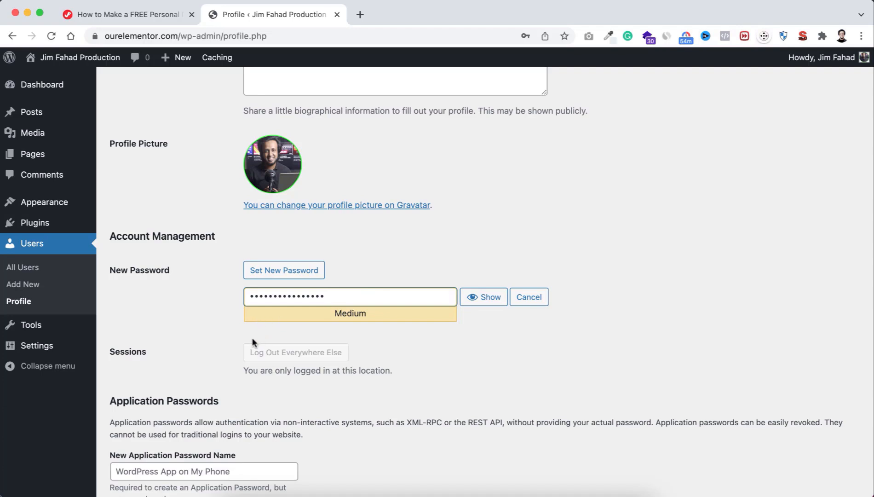
{"action": "scroll", "coordinate": [254, 340], "scroll_direction": "down", "scroll_amount": 3}
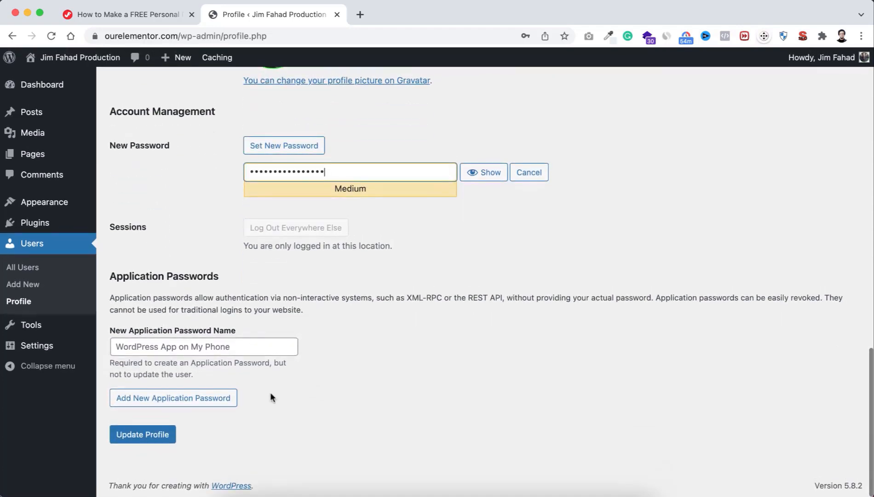
{"action": "left_click", "coordinate": [148, 439]}
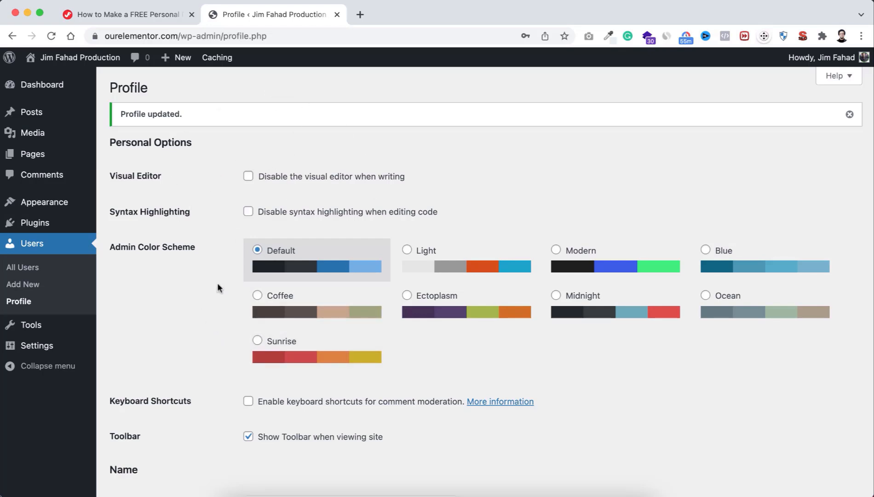
{"action": "left_click", "coordinate": [45, 89]}
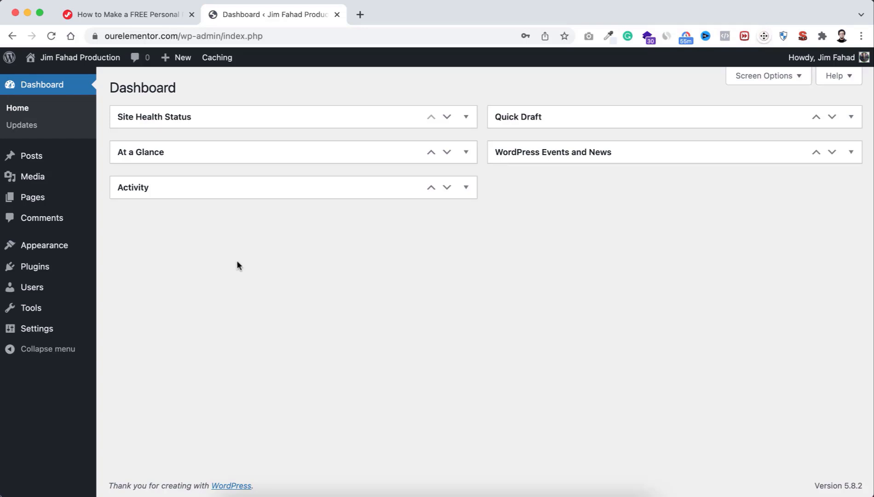
Step: Open the ourelementor.com front page in a new tab, view it, then return to the Dashboard
{"action": "mouse_move", "coordinate": [69, 60]}
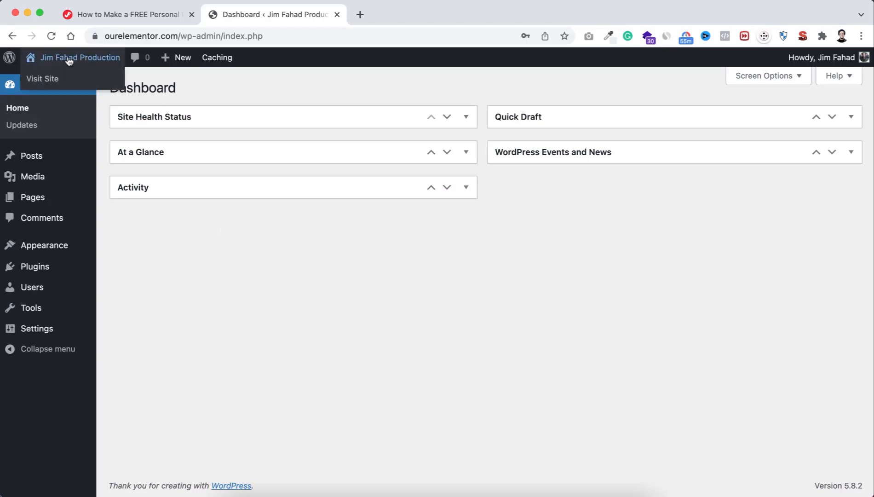
{"action": "right_click", "coordinate": [53, 80]}
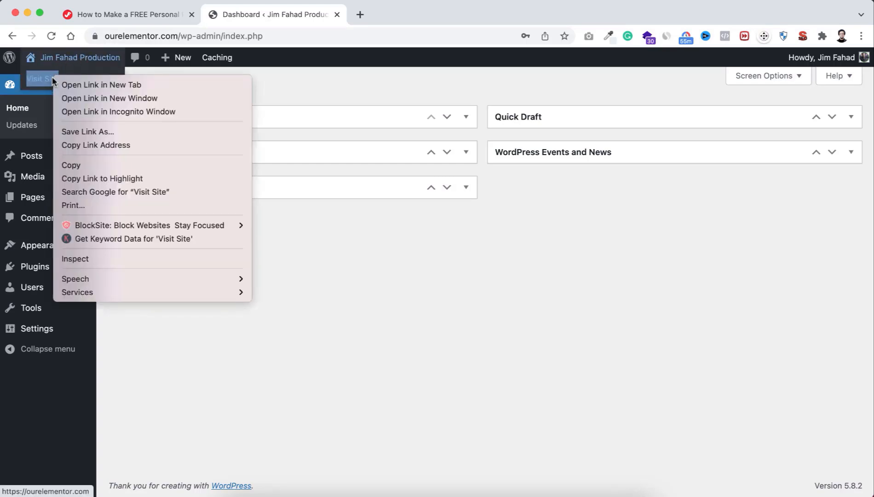
{"action": "left_click", "coordinate": [92, 84]}
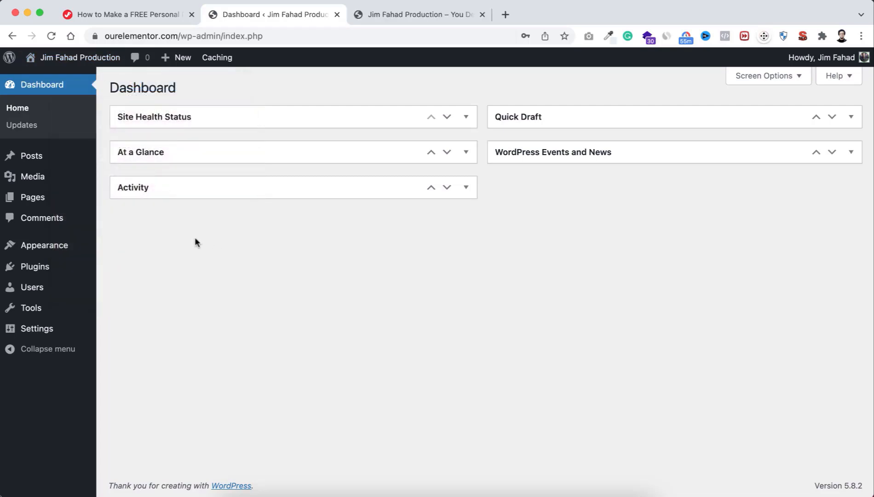
{"action": "left_click", "coordinate": [398, 15]}
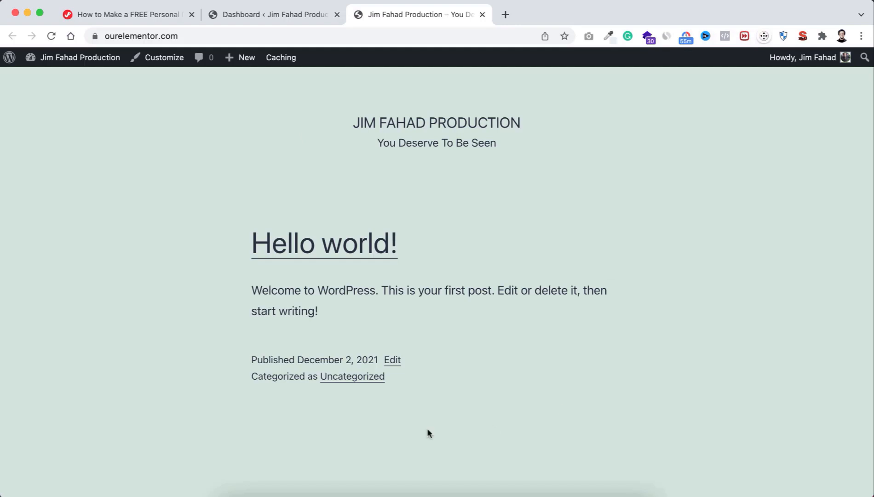
{"action": "left_click", "coordinate": [283, 15]}
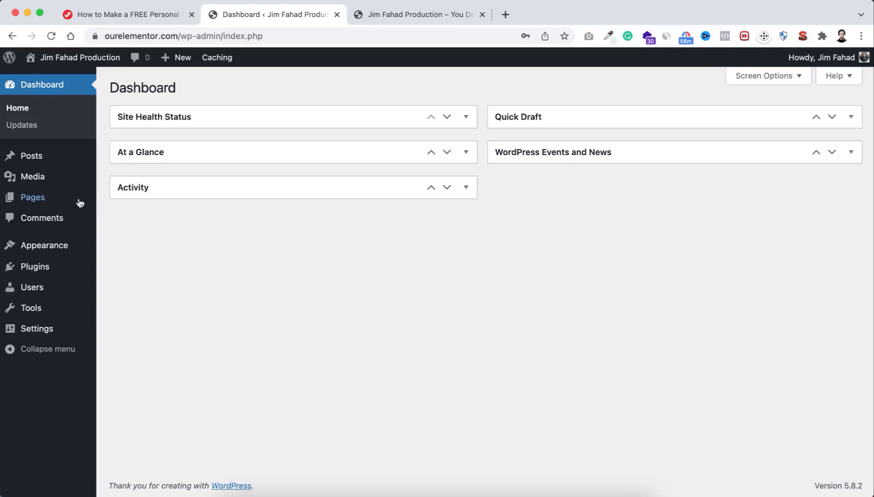
Step: Add a new page titled 'Awesome Home' with fullscreen mode off, and start publishing it
{"action": "mouse_move", "coordinate": [30, 201]}
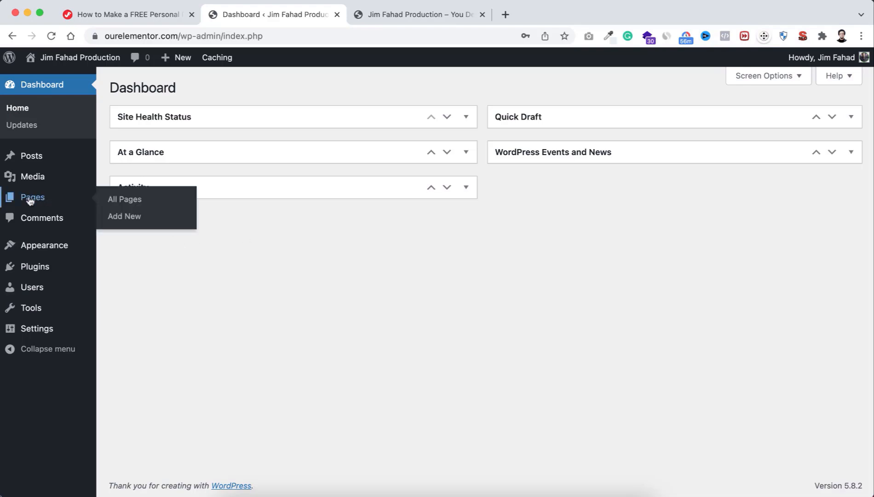
{"action": "left_click", "coordinate": [125, 200]}
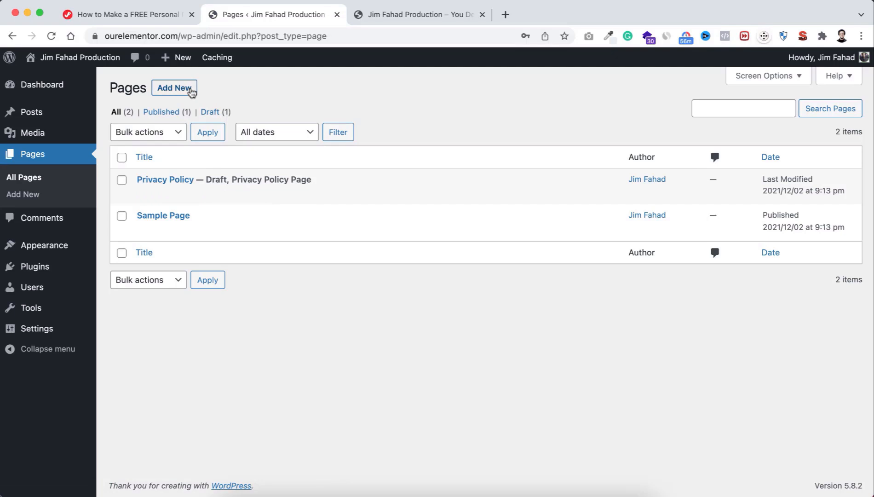
{"action": "left_click", "coordinate": [172, 91]}
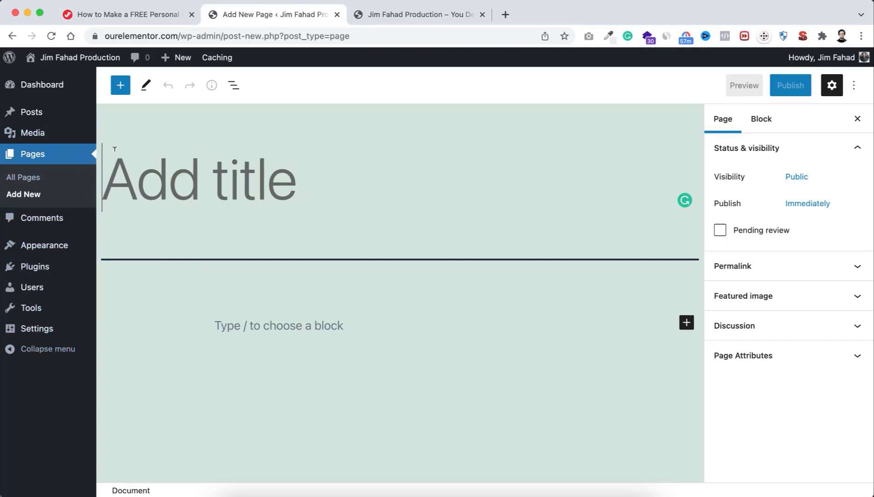
{"action": "left_click", "coordinate": [854, 86]}
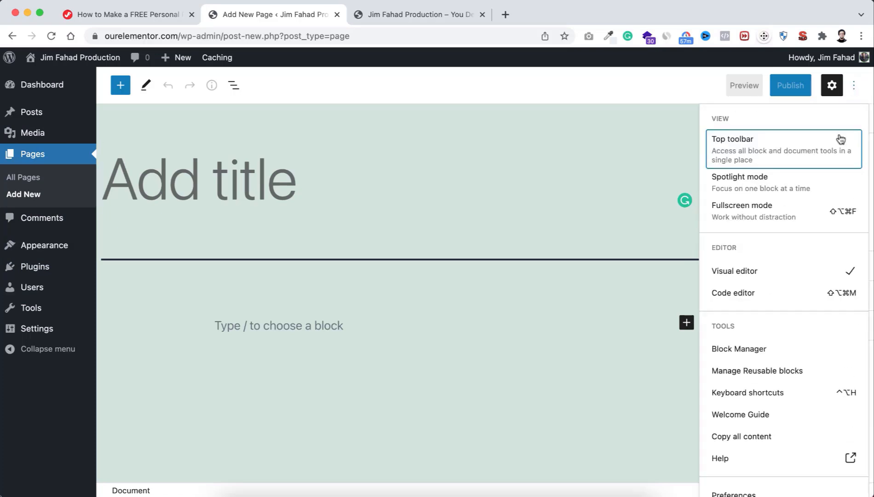
{"action": "left_click", "coordinate": [777, 213]}
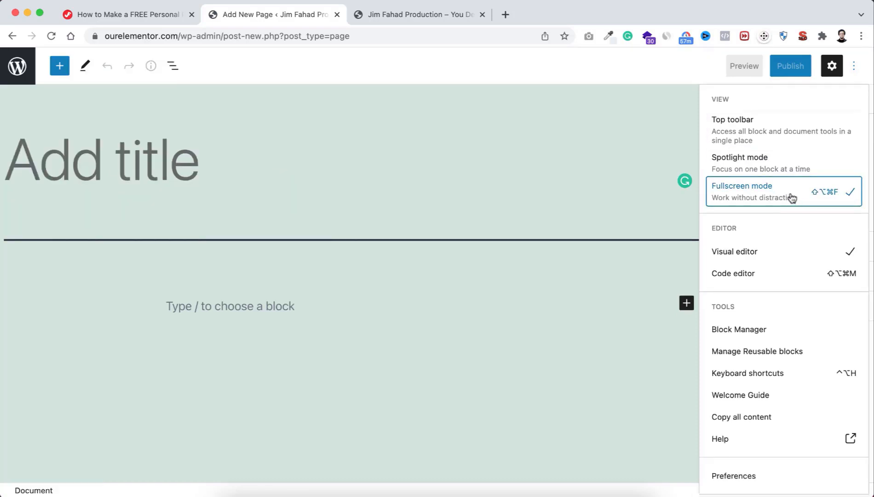
{"action": "left_click", "coordinate": [776, 195]}
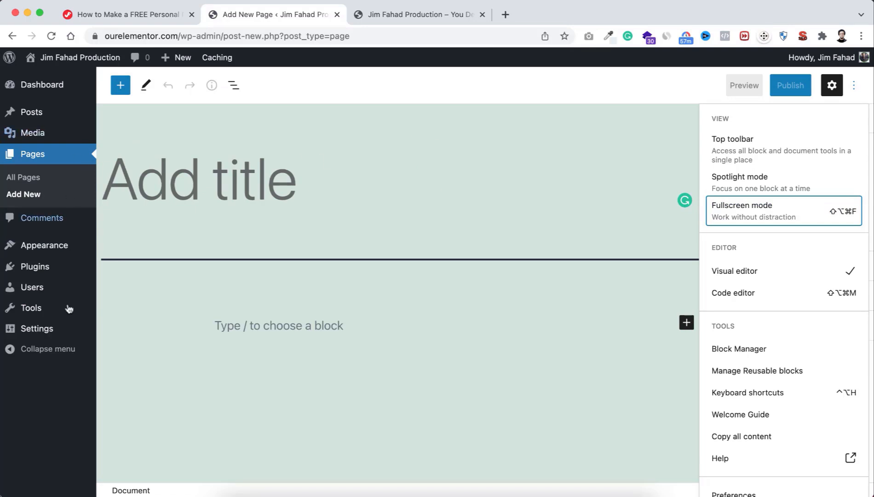
{"action": "left_click", "coordinate": [224, 184]}
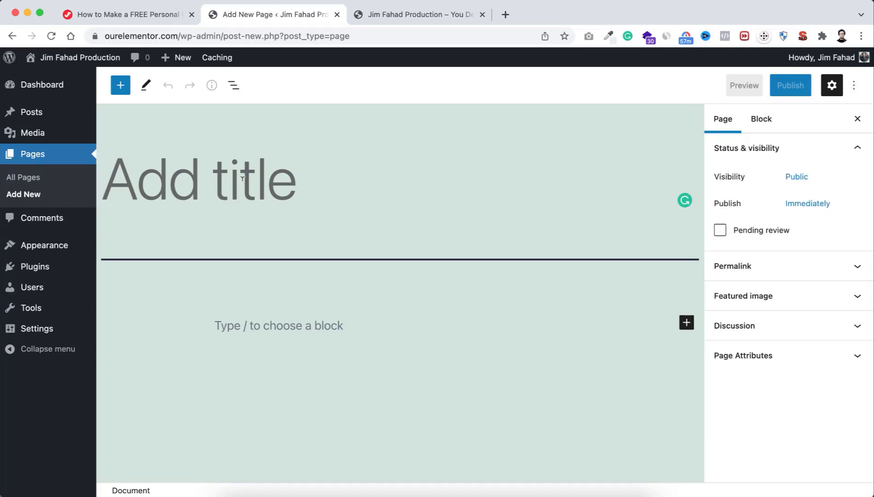
{"action": "type", "text": "Awesom"}
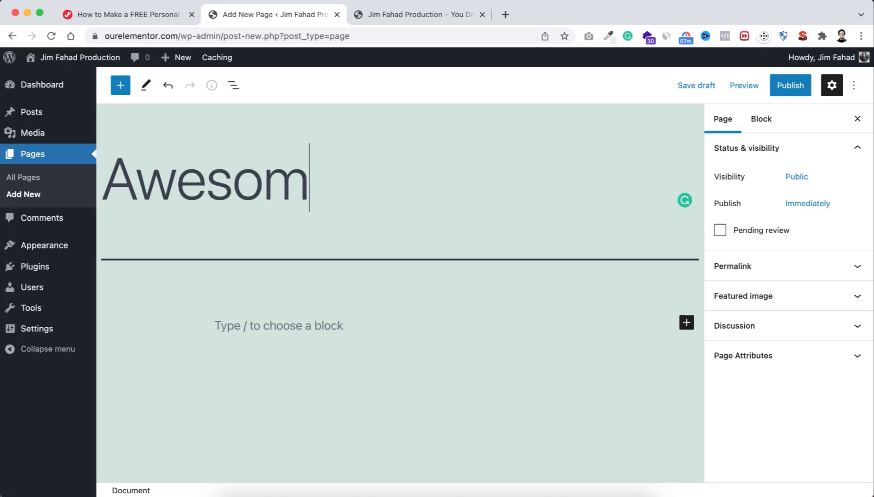
{"action": "type", "text": "e Home"}
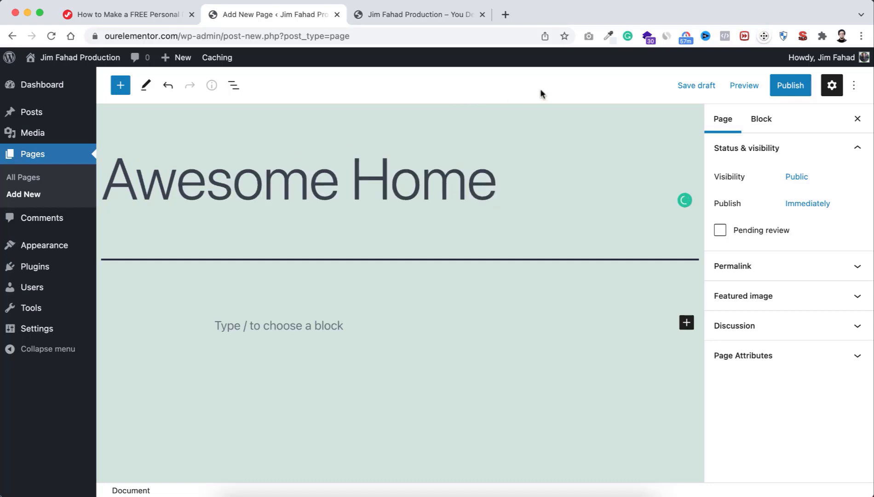
{"action": "left_click", "coordinate": [785, 90]}
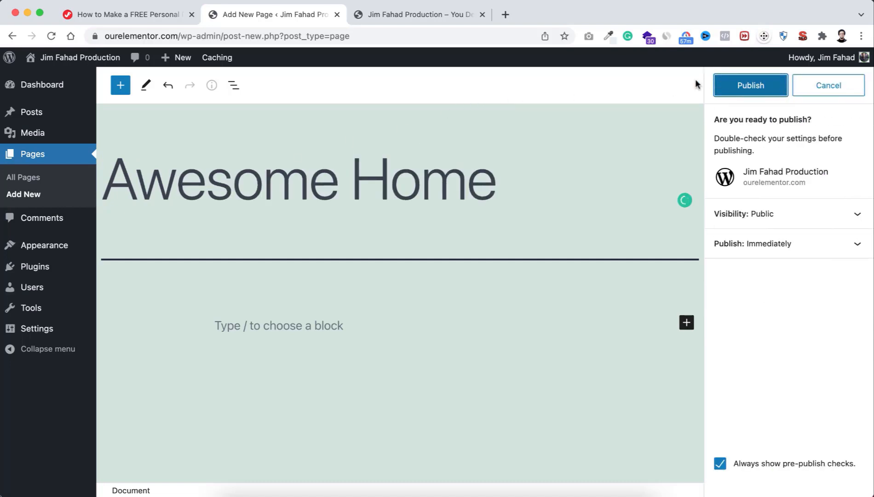
Step: Publish Awesome Home live, glance at the site tab, and return to the editor
{"action": "left_click", "coordinate": [742, 87]}
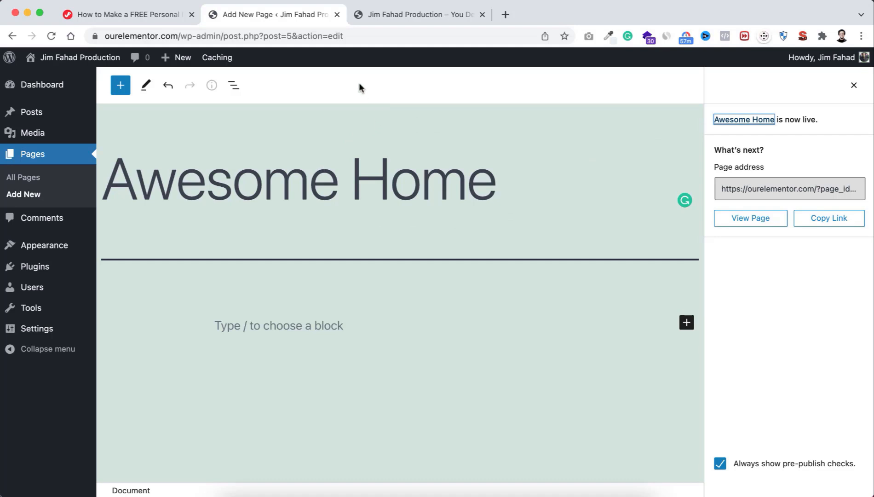
{"action": "left_click", "coordinate": [412, 16]}
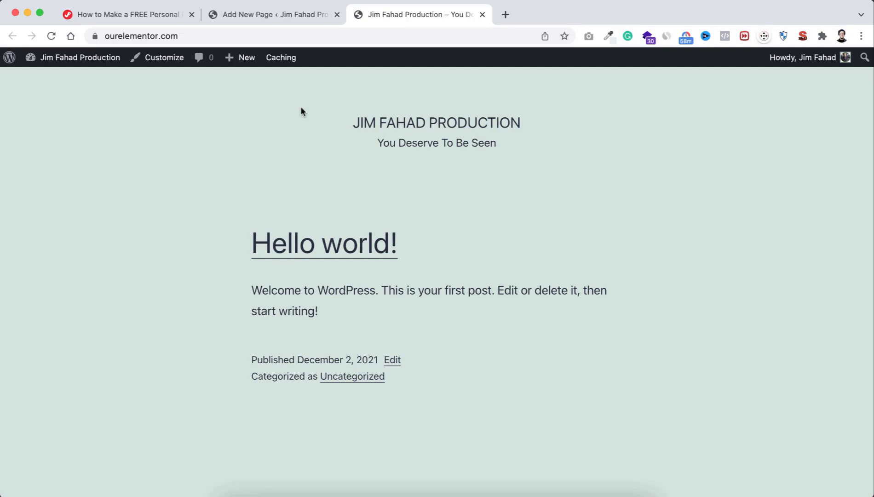
{"action": "left_click", "coordinate": [282, 16]}
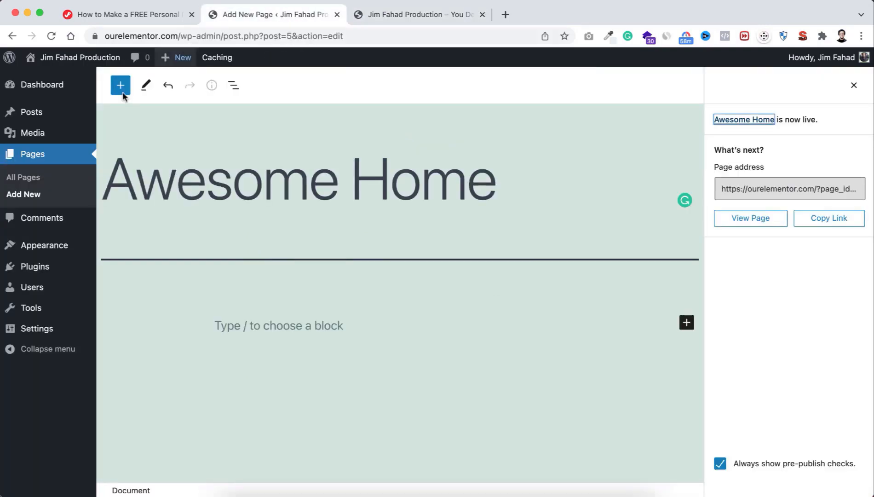
{"action": "mouse_move", "coordinate": [38, 329]}
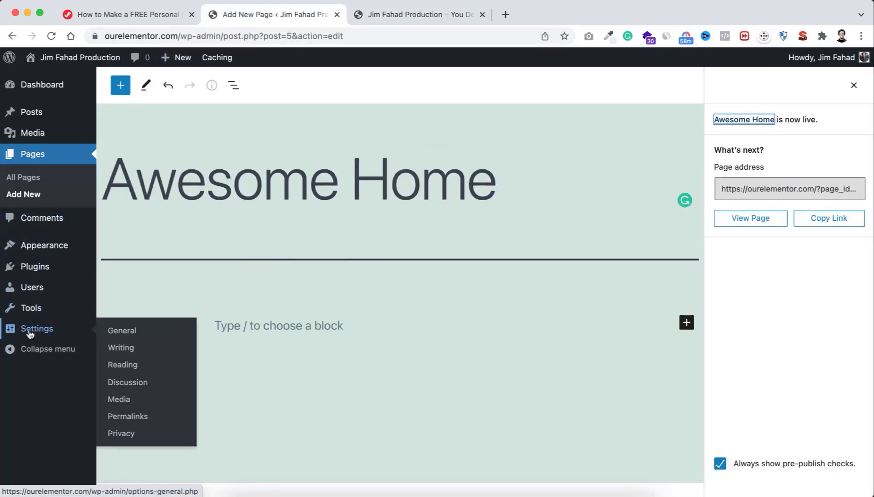
Step: Set Reading Settings to a static Awesome Home homepage, save, and reload the live site to verify
{"action": "left_click", "coordinate": [126, 368]}
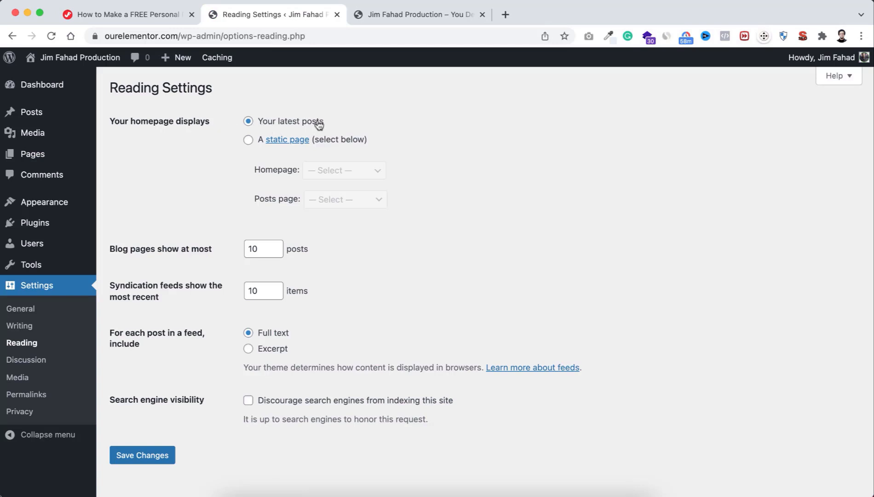
{"action": "left_click", "coordinate": [248, 141]}
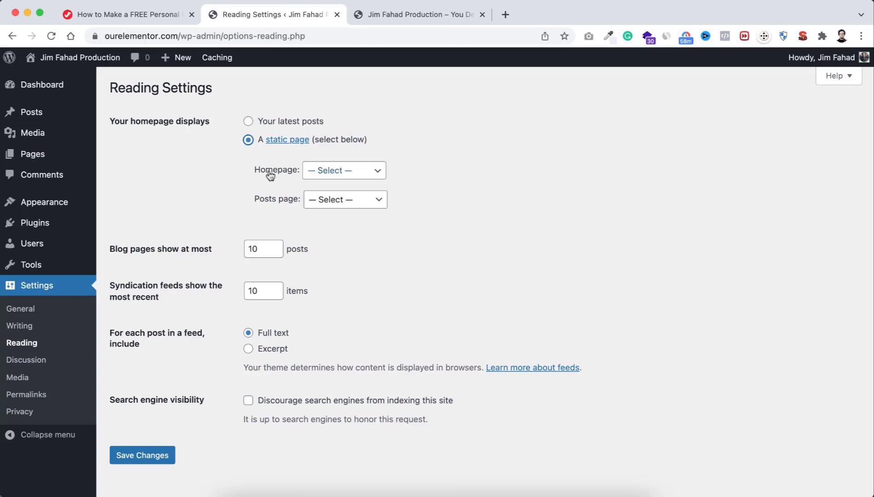
{"action": "left_click", "coordinate": [319, 174]}
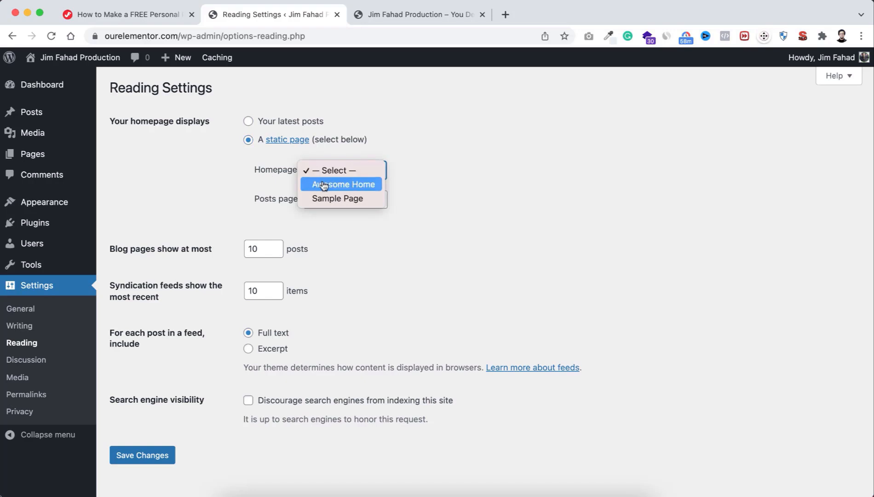
{"action": "left_click", "coordinate": [340, 184]}
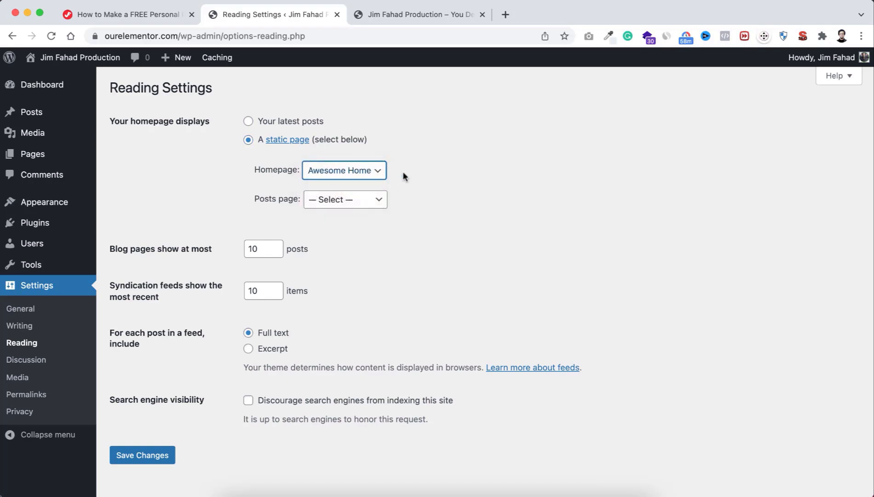
{"action": "left_click", "coordinate": [143, 455]}
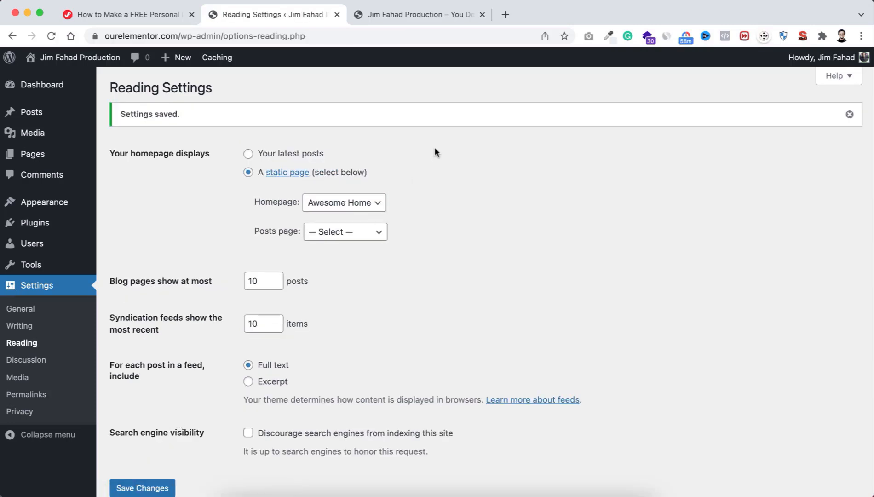
{"action": "left_click", "coordinate": [394, 15]}
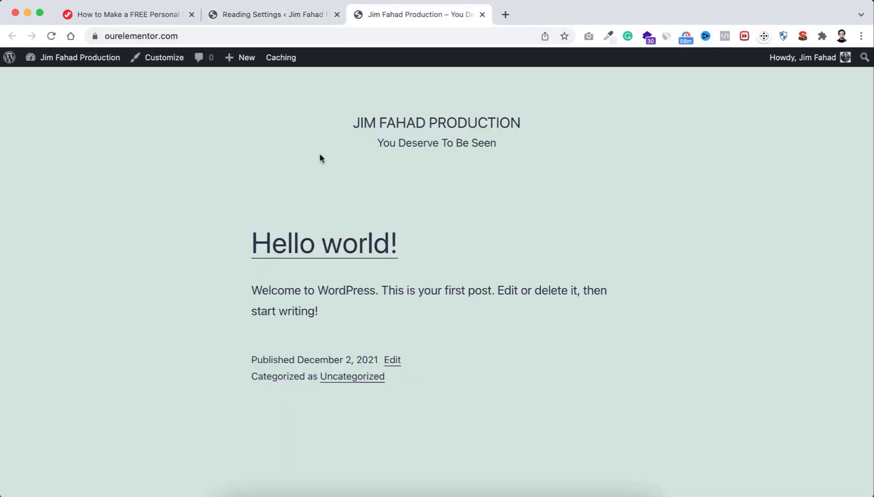
{"action": "left_click", "coordinate": [53, 36]}
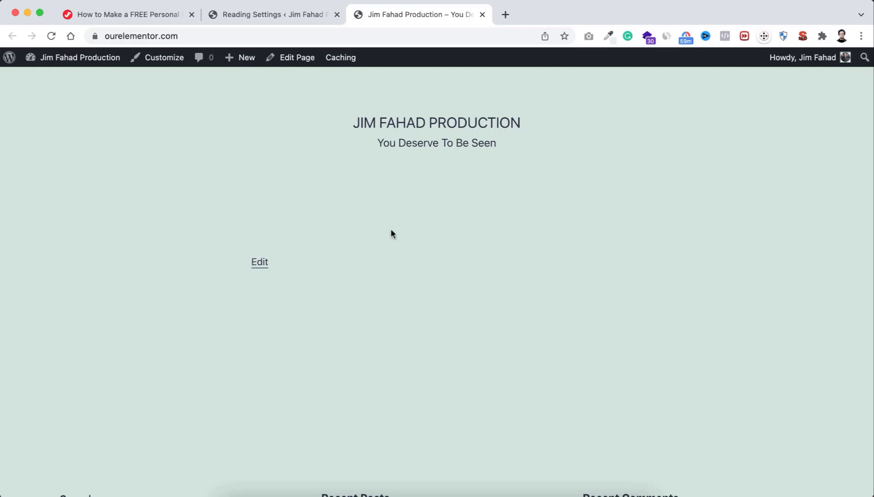
{"action": "left_click", "coordinate": [273, 15]}
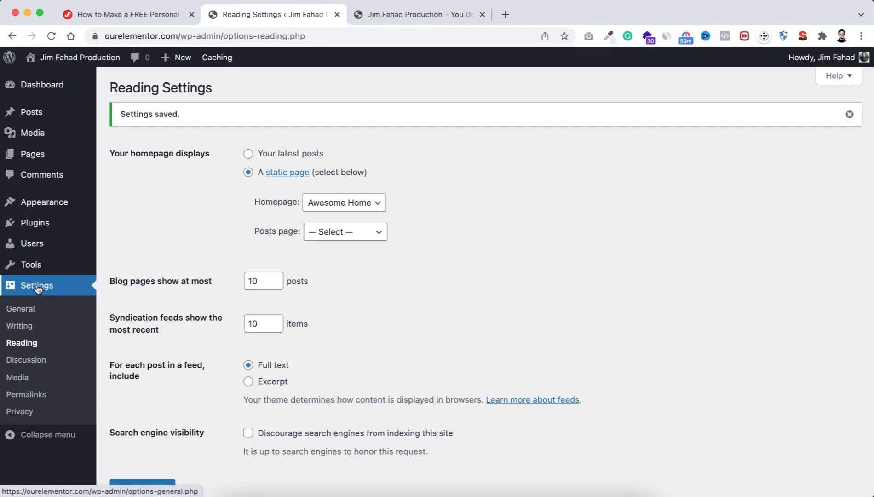
Step: Select the Post name permalink structure in Permalink Settings and save the changes
{"action": "left_click", "coordinate": [38, 395]}
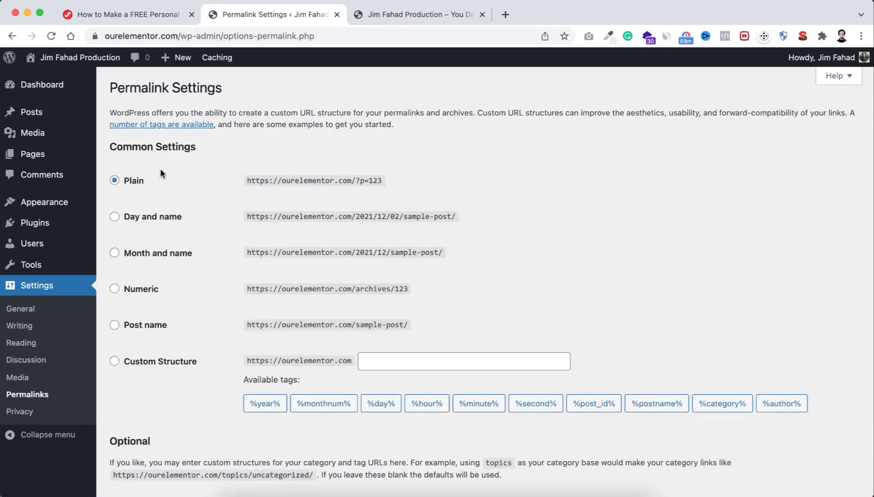
{"action": "left_click", "coordinate": [143, 327]}
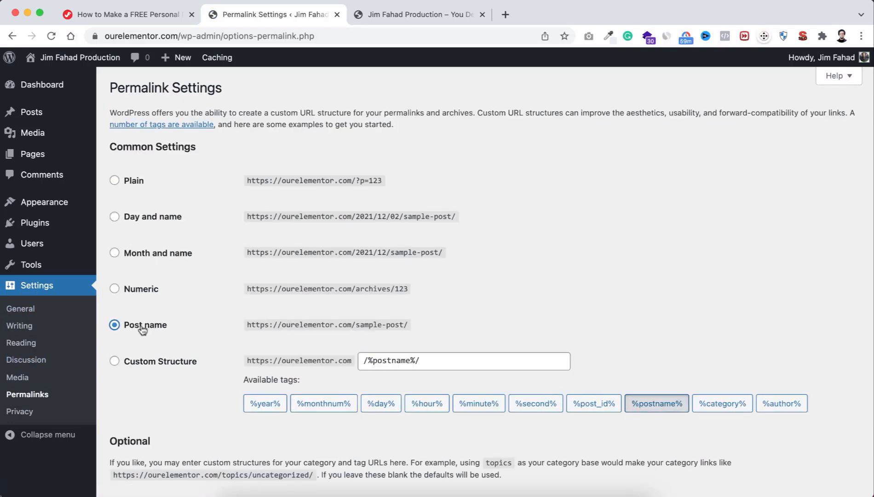
{"action": "scroll", "coordinate": [172, 318], "scroll_direction": "down", "scroll_amount": 1}
{"action": "scroll", "coordinate": [173, 318], "scroll_direction": "up", "scroll_amount": 1}
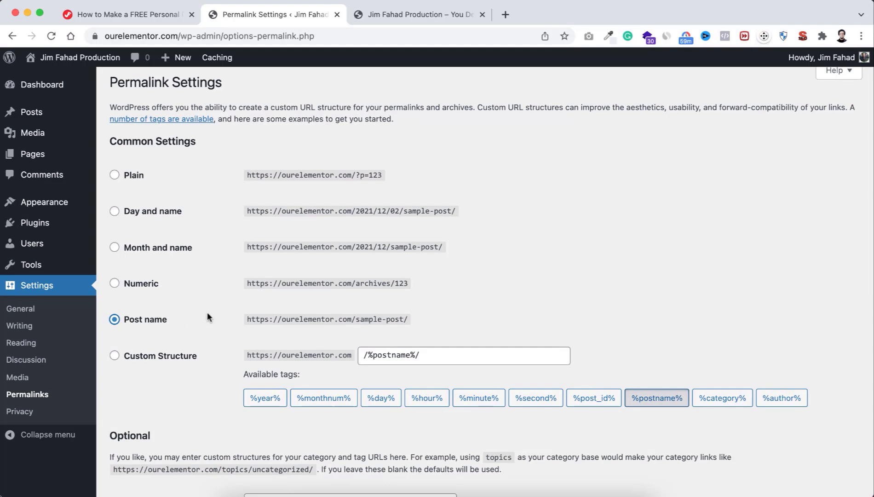
{"action": "scroll", "coordinate": [207, 312], "scroll_direction": "down", "scroll_amount": 3}
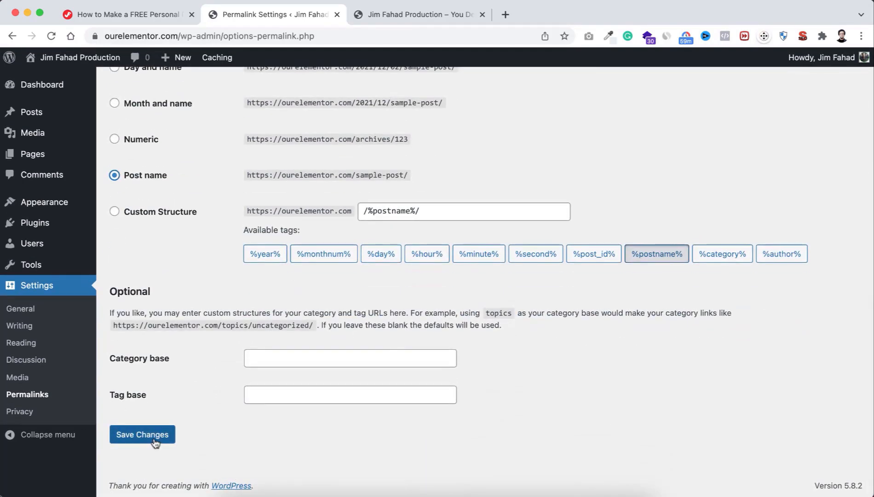
{"action": "left_click", "coordinate": [155, 442]}
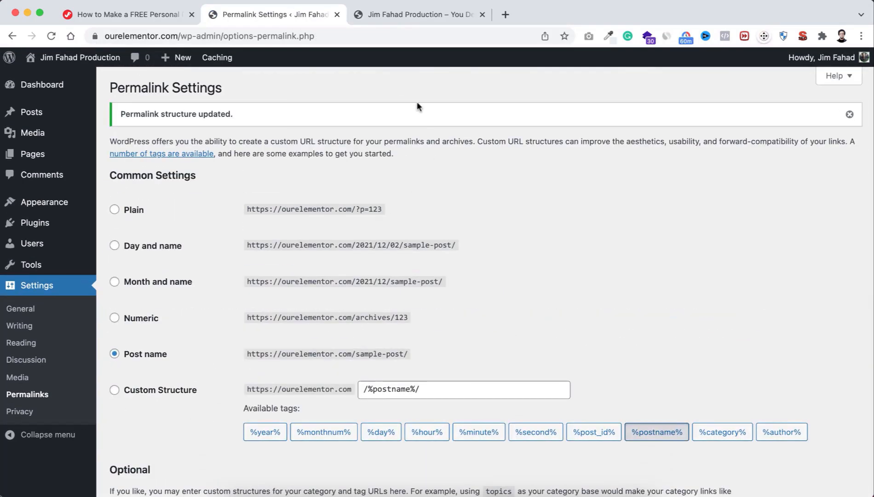
Step: Check the live site tab, then return to the Permalink Settings page
{"action": "left_click", "coordinate": [415, 15]}
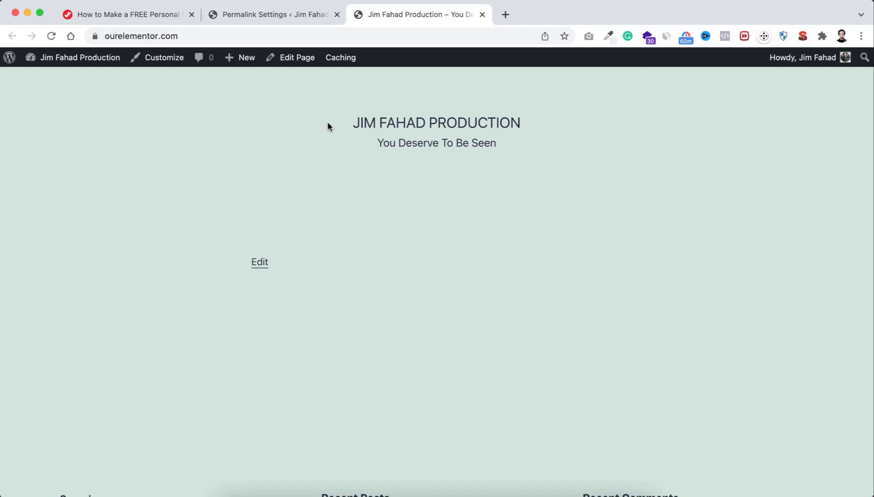
{"action": "left_click", "coordinate": [279, 15]}
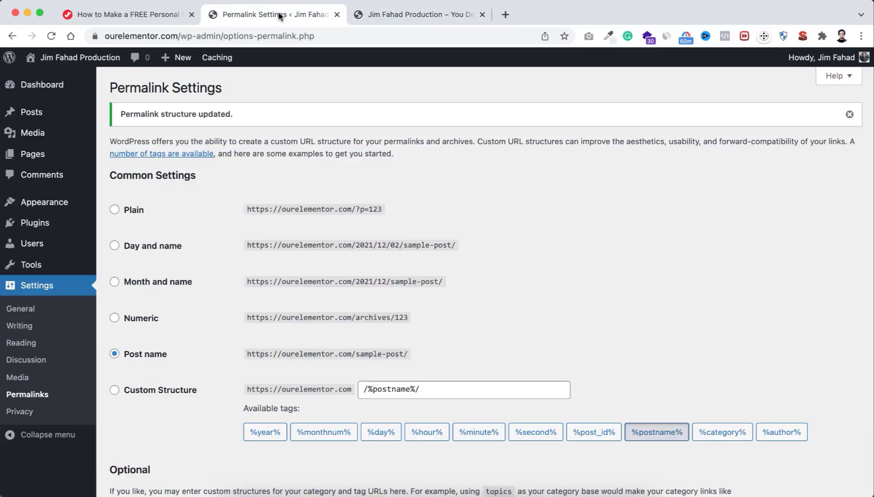
{"action": "mouse_move", "coordinate": [43, 205]}
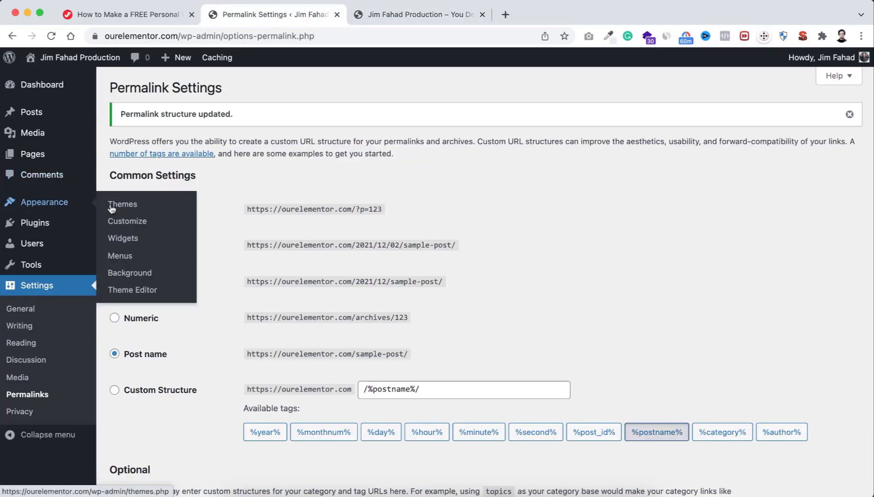
Step: Browse the 4465 popular themes on the Add Themes page from Appearance > Themes
{"action": "left_click", "coordinate": [131, 207]}
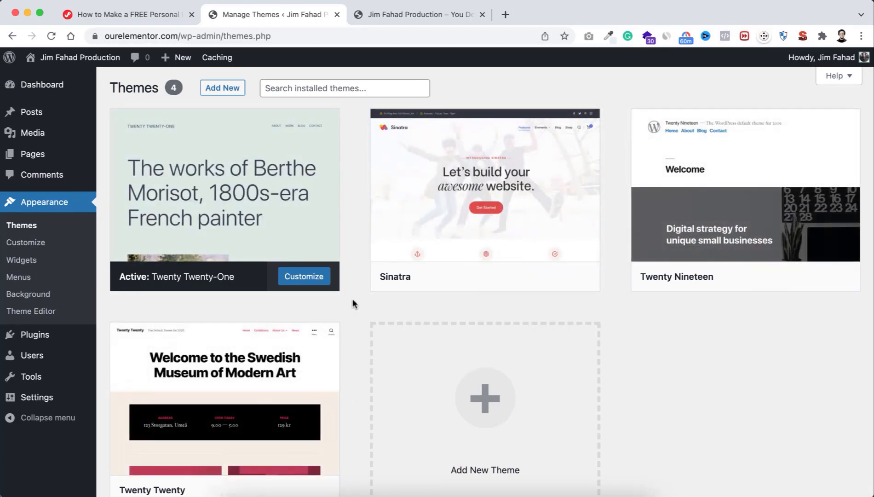
{"action": "scroll", "coordinate": [353, 302], "scroll_direction": "down", "scroll_amount": 2}
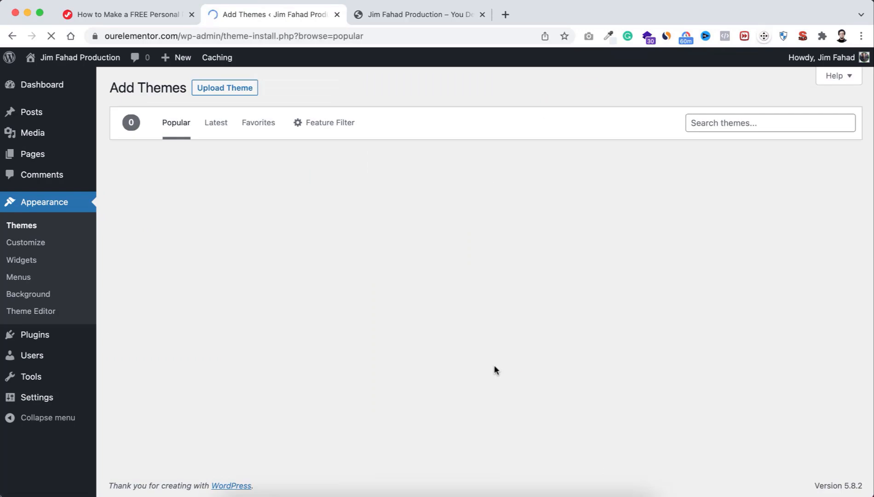
{"action": "scroll", "coordinate": [392, 368], "scroll_direction": "down", "scroll_amount": 4}
{"action": "scroll", "coordinate": [395, 381], "scroll_direction": "down", "scroll_amount": 7}
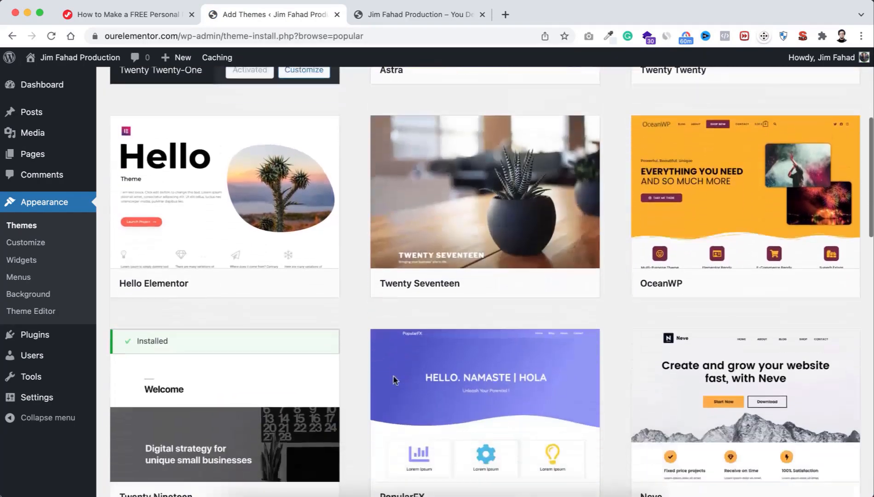
{"action": "scroll", "coordinate": [394, 381], "scroll_direction": "down", "scroll_amount": 5}
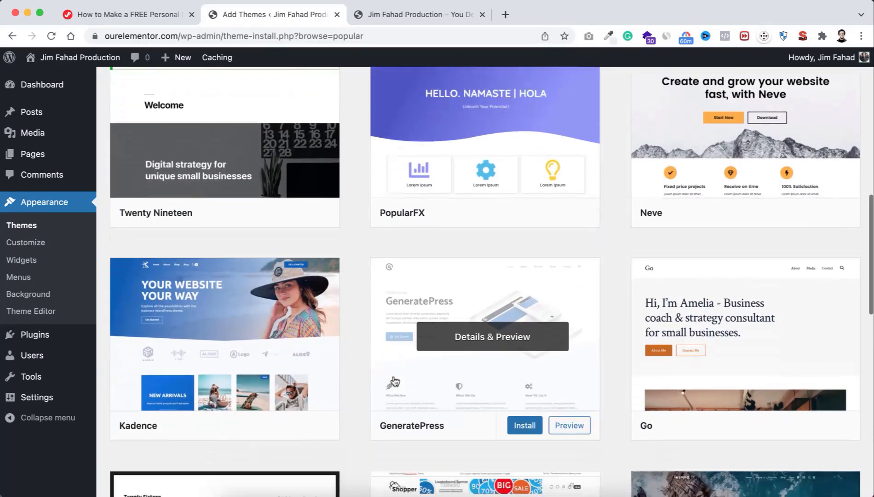
{"action": "scroll", "coordinate": [395, 381], "scroll_direction": "up", "scroll_amount": 6}
{"action": "scroll", "coordinate": [394, 380], "scroll_direction": "up", "scroll_amount": 1}
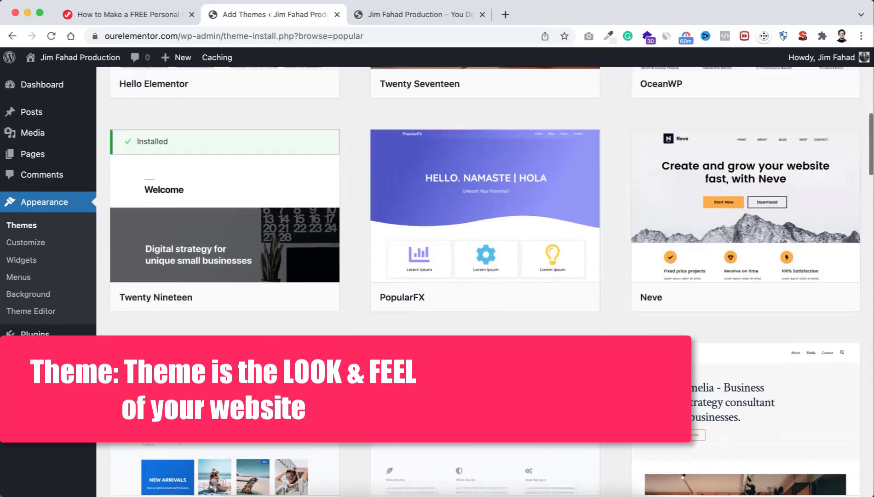
{"action": "scroll", "coordinate": [394, 380], "scroll_direction": "down", "scroll_amount": 4}
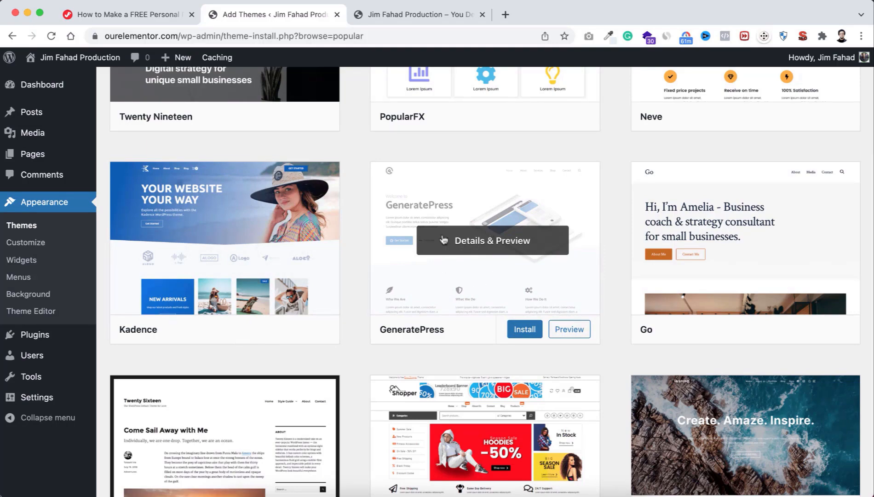
{"action": "scroll", "coordinate": [498, 196], "scroll_direction": "up", "scroll_amount": 10}
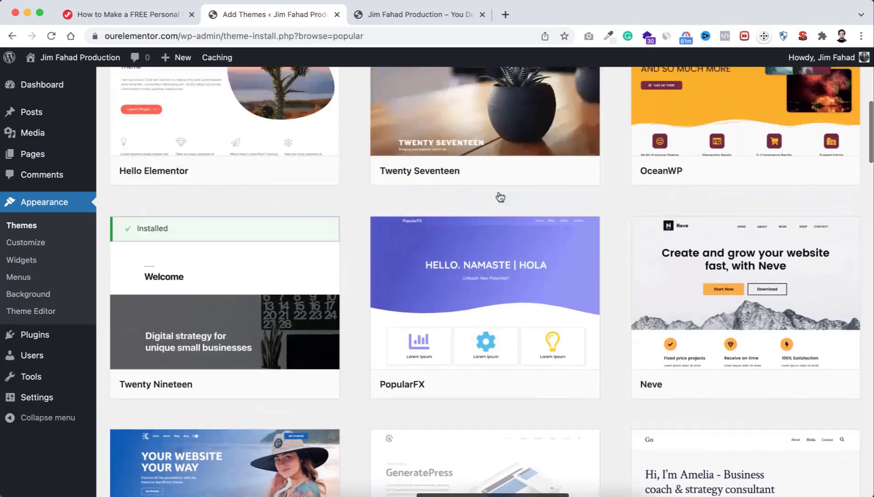
{"action": "scroll", "coordinate": [500, 197], "scroll_direction": "up", "scroll_amount": 4}
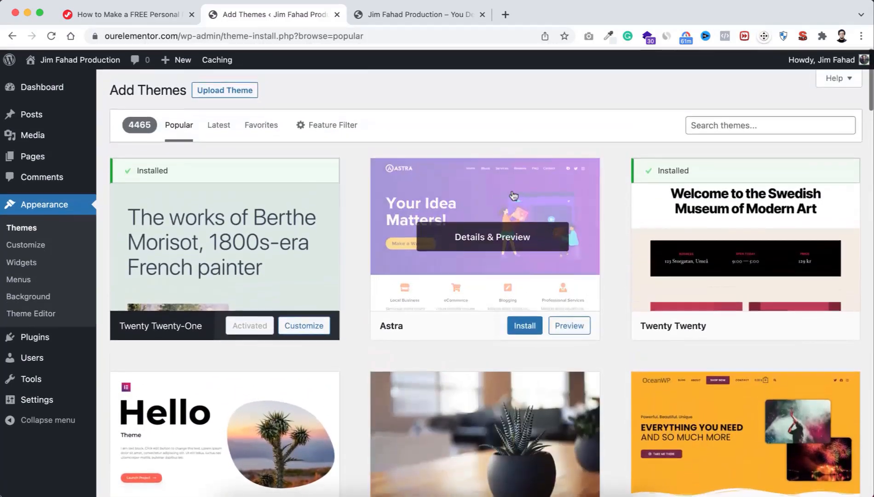
Step: Search the theme catalogue for 'As', then install and activate the Astra theme
{"action": "left_click", "coordinate": [695, 117]}
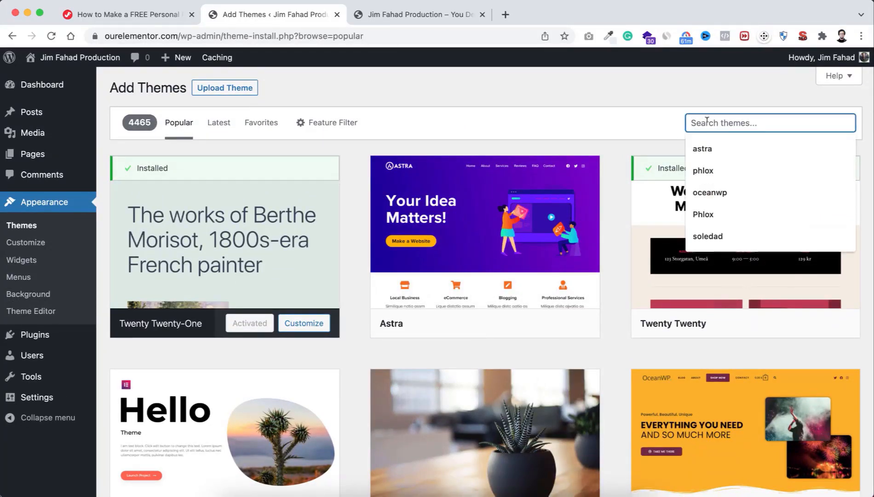
{"action": "type", "text": "Astra"}
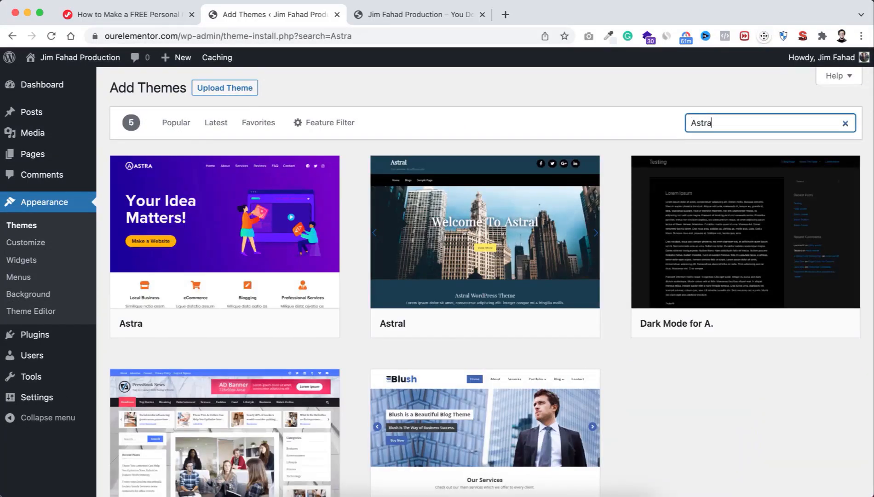
{"action": "mouse_move", "coordinate": [182, 238]}
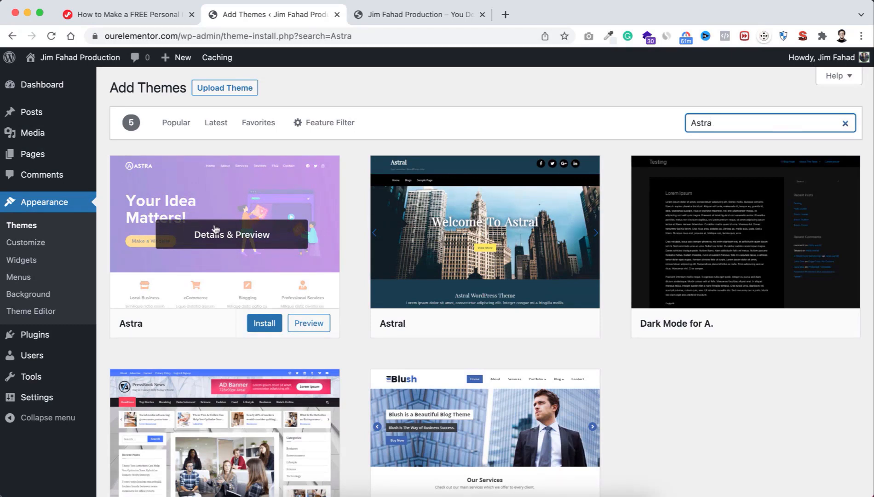
{"action": "left_click", "coordinate": [264, 323]}
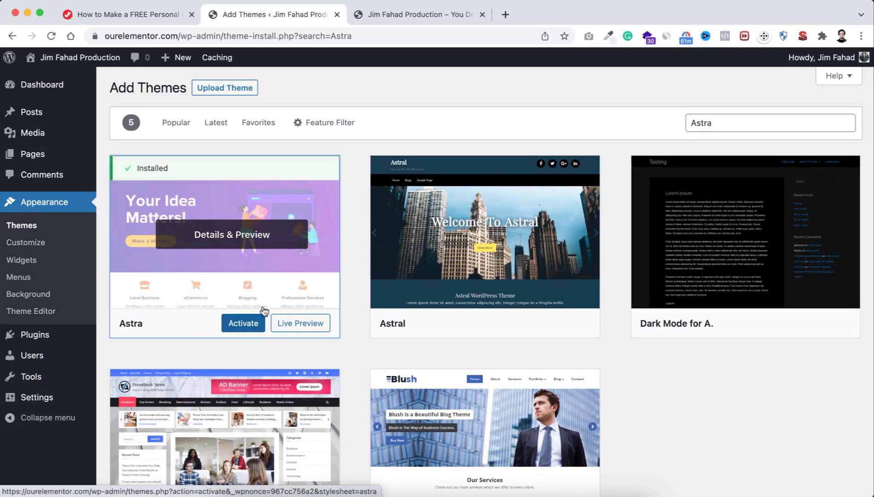
{"action": "left_click", "coordinate": [246, 325]}
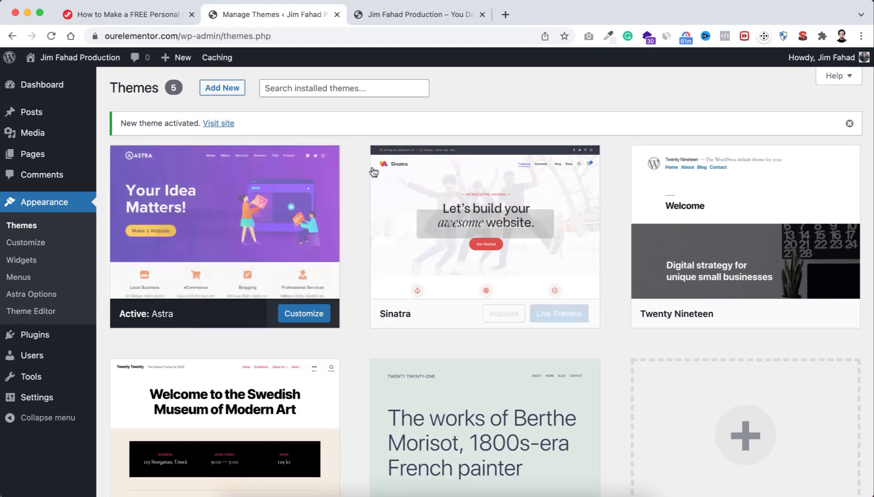
Step: Reload the site's front page to see Astra, then go back to the tutorial page
{"action": "left_click", "coordinate": [427, 15]}
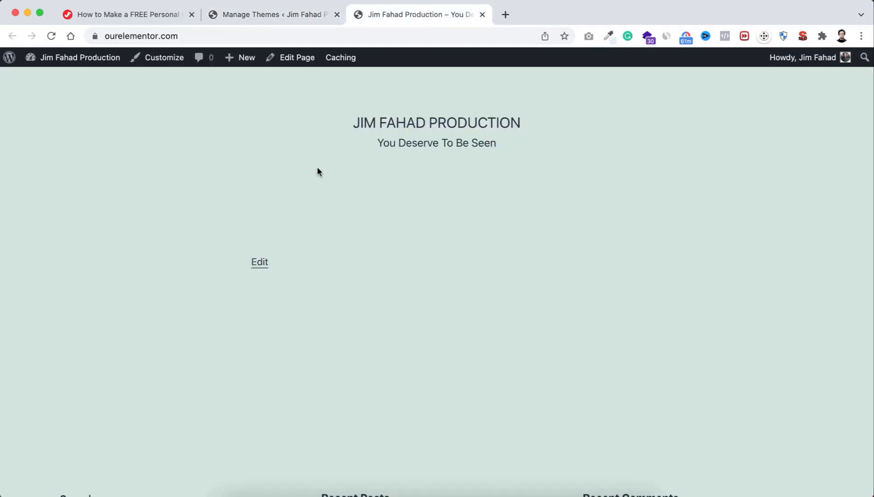
{"action": "key", "text": "super+r"}
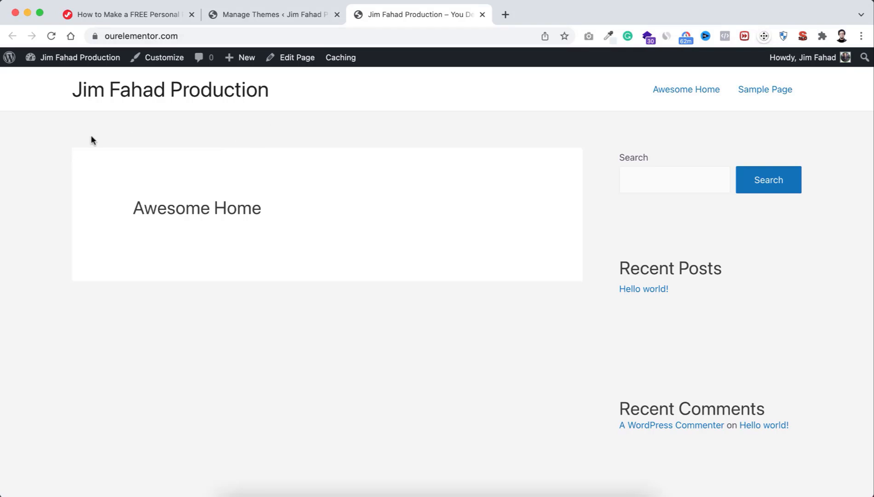
{"action": "left_click", "coordinate": [132, 16]}
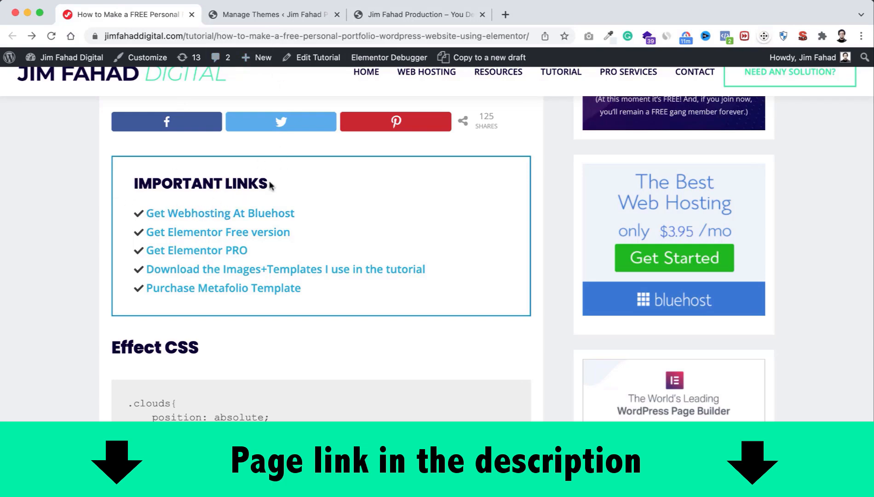
Step: Follow 'Get Elementor Free version' from Important Links and choose to try the free version
{"action": "scroll", "coordinate": [270, 185], "scroll_direction": "up", "scroll_amount": 1}
{"action": "scroll", "coordinate": [271, 185], "scroll_direction": "down", "scroll_amount": 1}
{"action": "scroll", "coordinate": [270, 184], "scroll_direction": "down", "scroll_amount": 1}
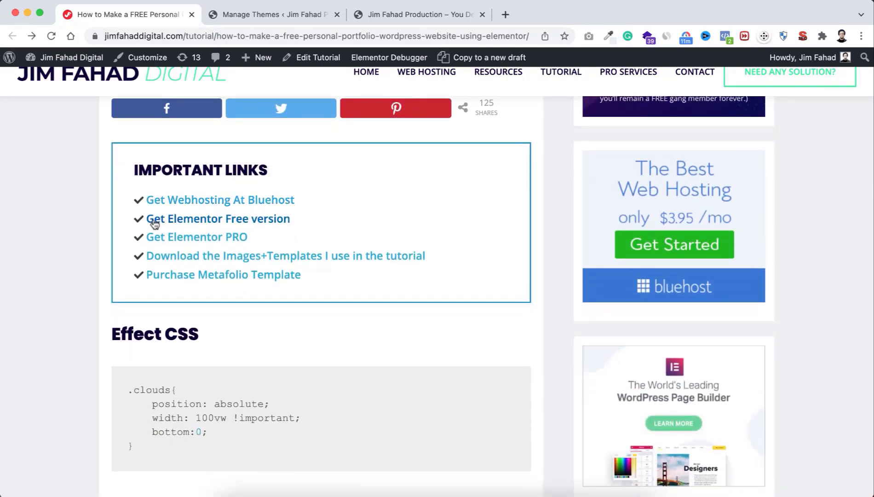
{"action": "left_click", "coordinate": [225, 223]}
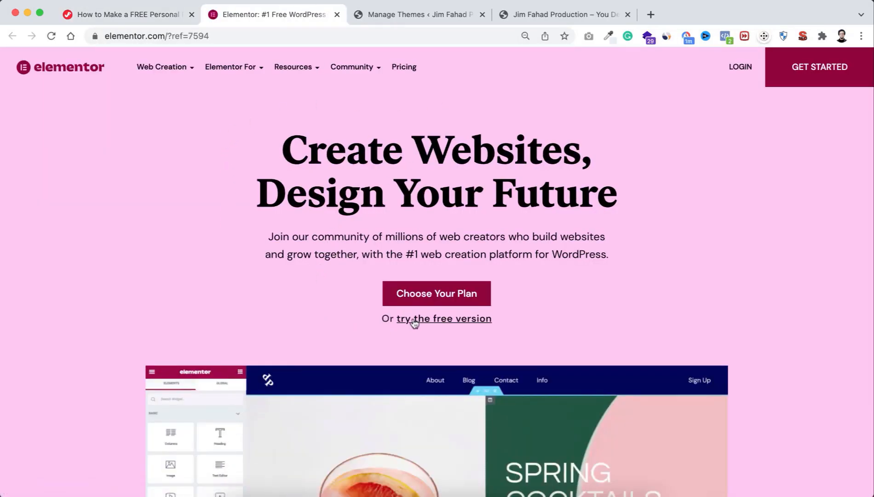
{"action": "left_click", "coordinate": [436, 320]}
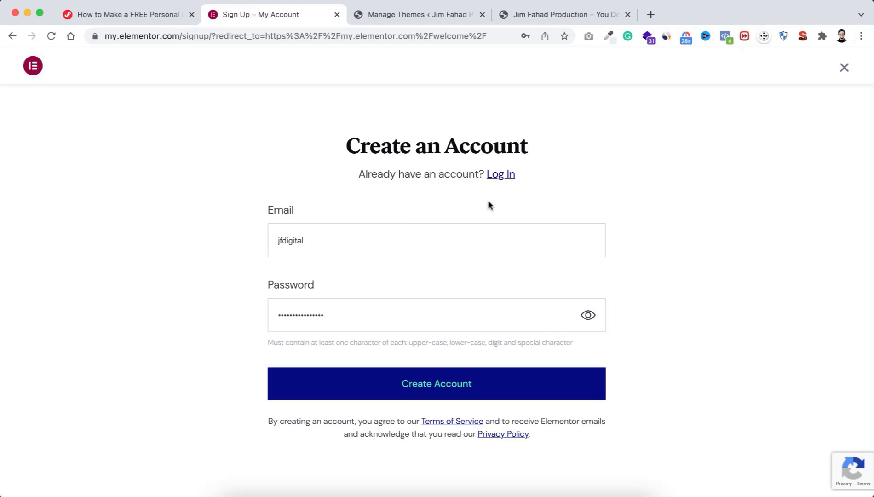
Step: Log in to the Elementor account and skip both getting-started questions
{"action": "left_click", "coordinate": [501, 176]}
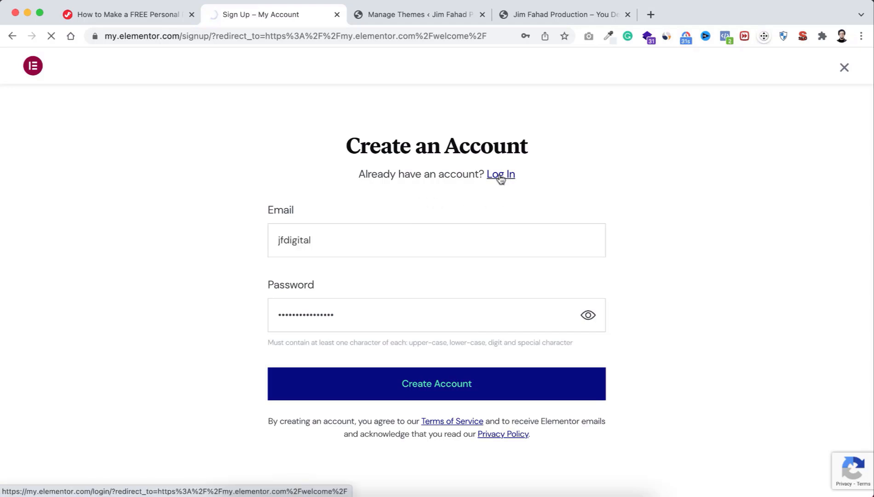
{"action": "left_click", "coordinate": [441, 373]}
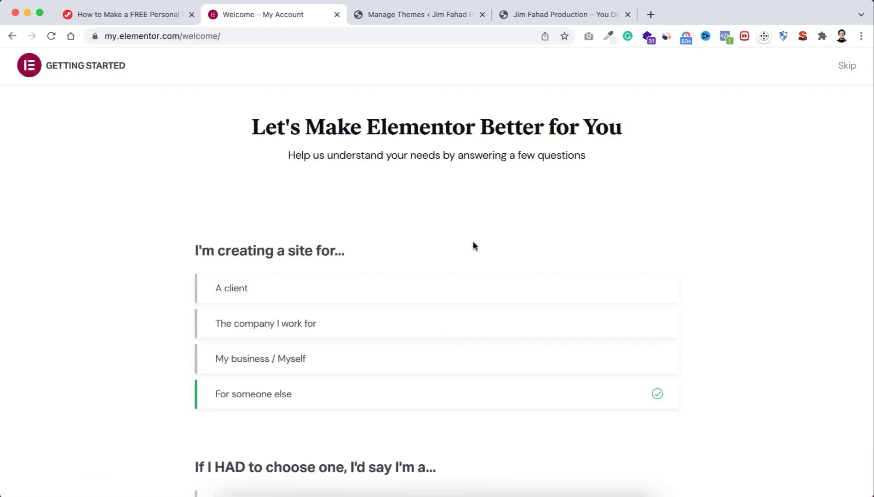
{"action": "scroll", "coordinate": [525, 292], "scroll_direction": "down", "scroll_amount": 8}
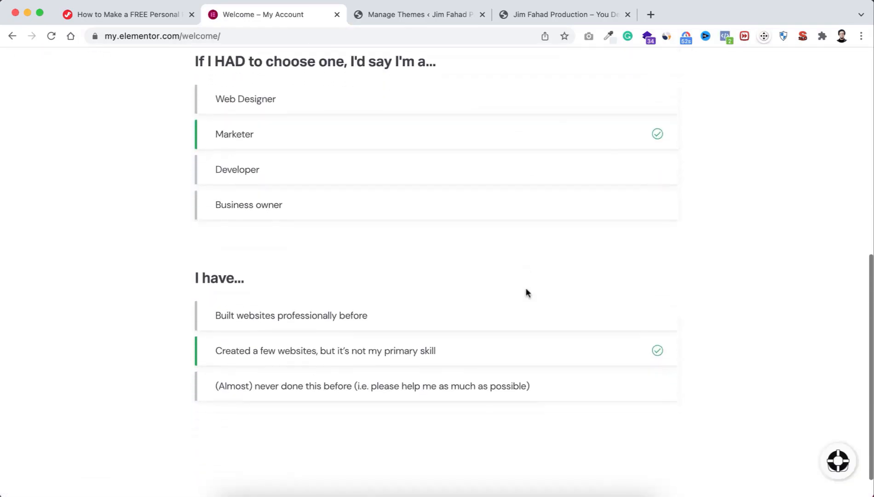
{"action": "scroll", "coordinate": [527, 293], "scroll_direction": "up", "scroll_amount": 8}
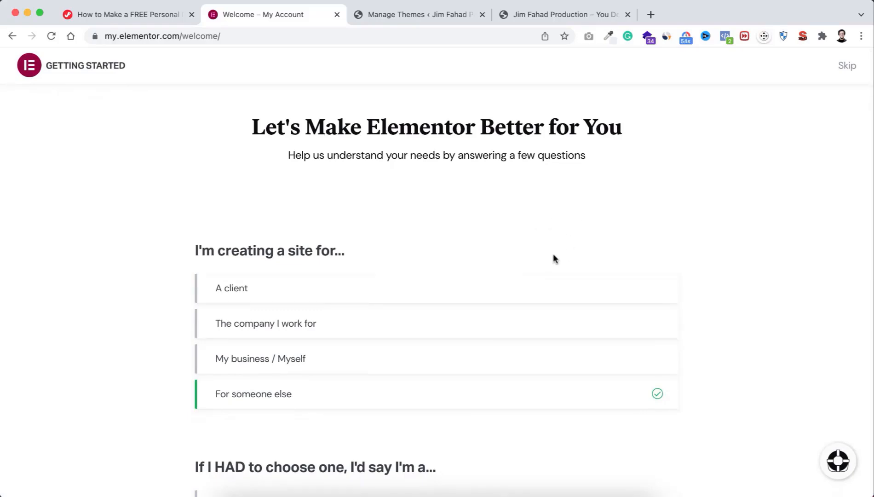
{"action": "left_click", "coordinate": [846, 67]}
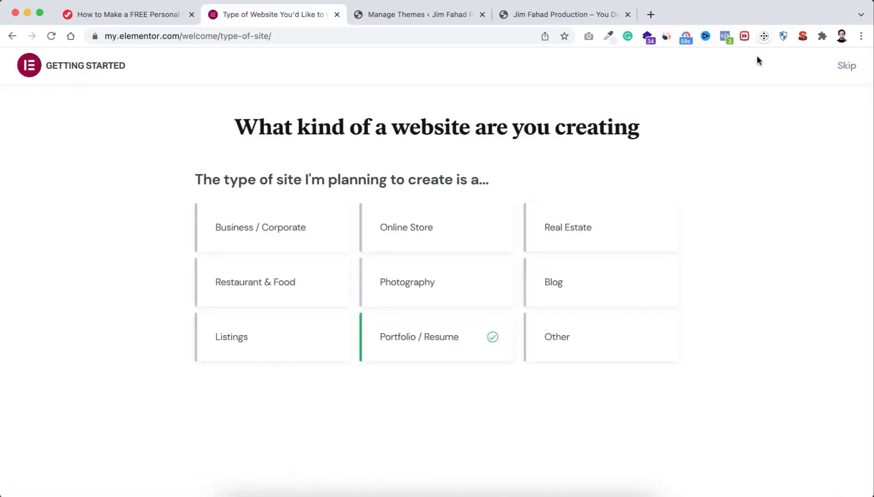
{"action": "left_click", "coordinate": [848, 69]}
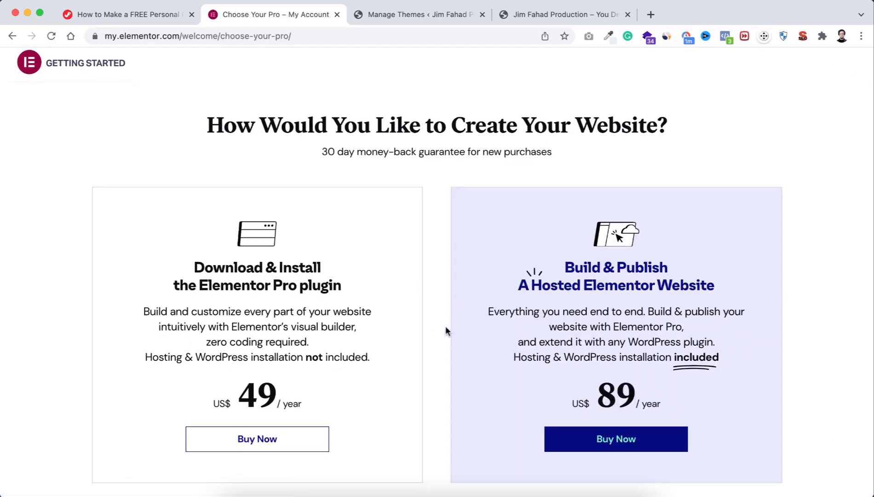
Step: Choose the free basic version and download the Elementor plugin zip for manual install
{"action": "scroll", "coordinate": [444, 329], "scroll_direction": "down", "scroll_amount": 2}
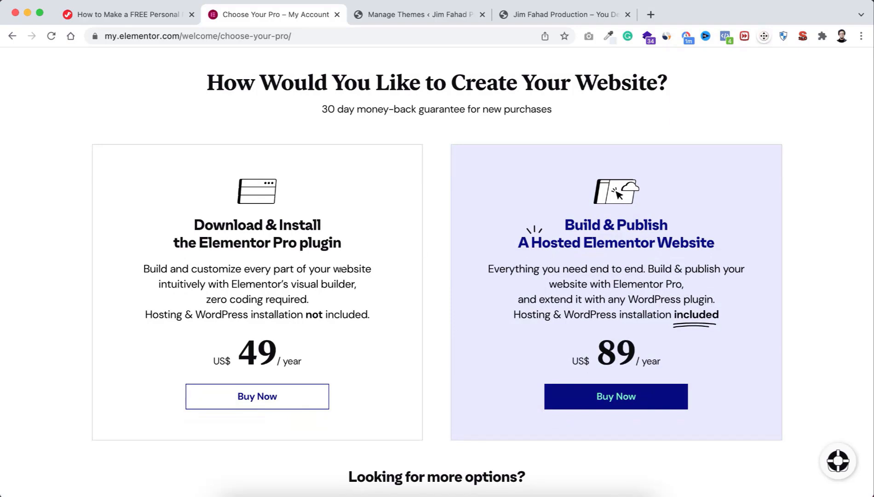
{"action": "scroll", "coordinate": [259, 283], "scroll_direction": "down", "scroll_amount": 2}
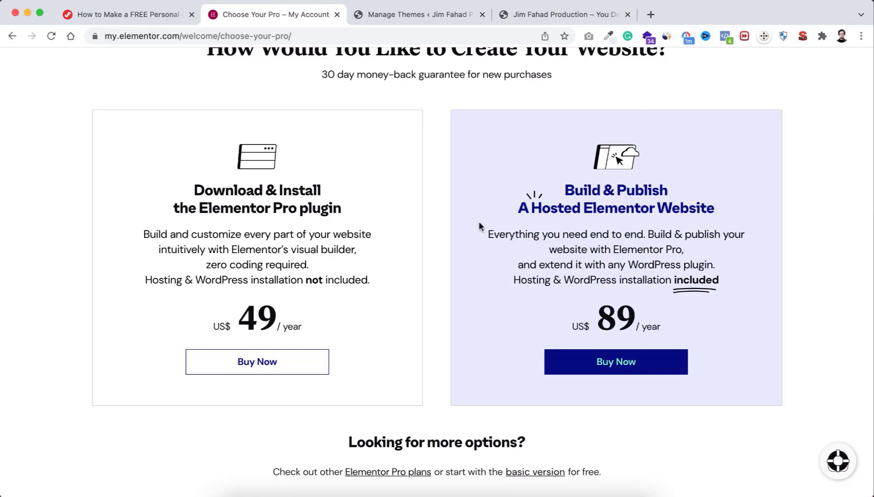
{"action": "scroll", "coordinate": [441, 356], "scroll_direction": "down", "scroll_amount": 5}
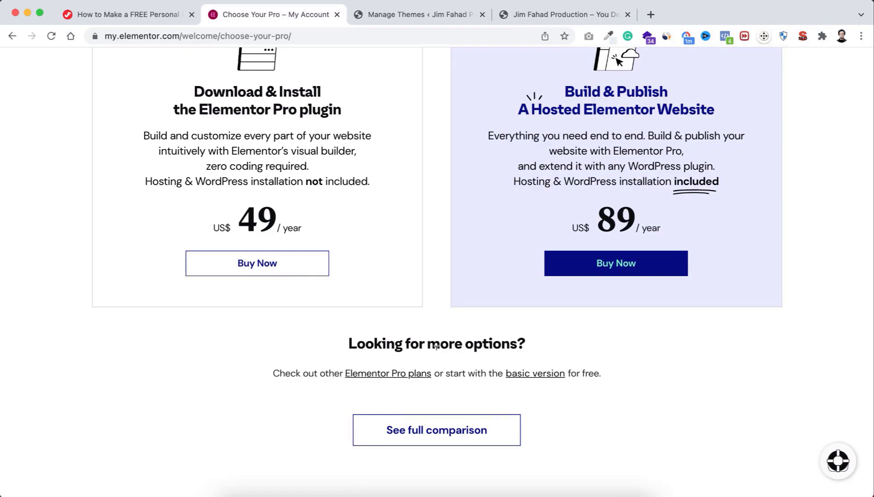
{"action": "left_click", "coordinate": [524, 377]}
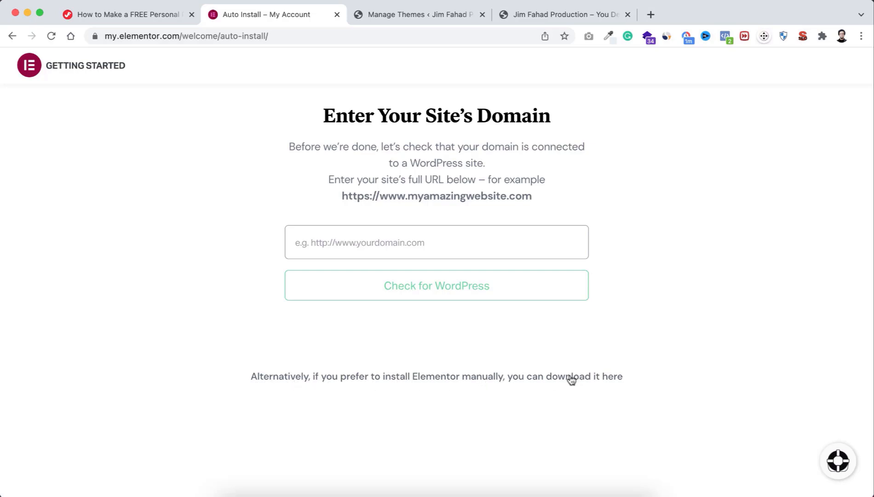
{"action": "left_click", "coordinate": [552, 380]}
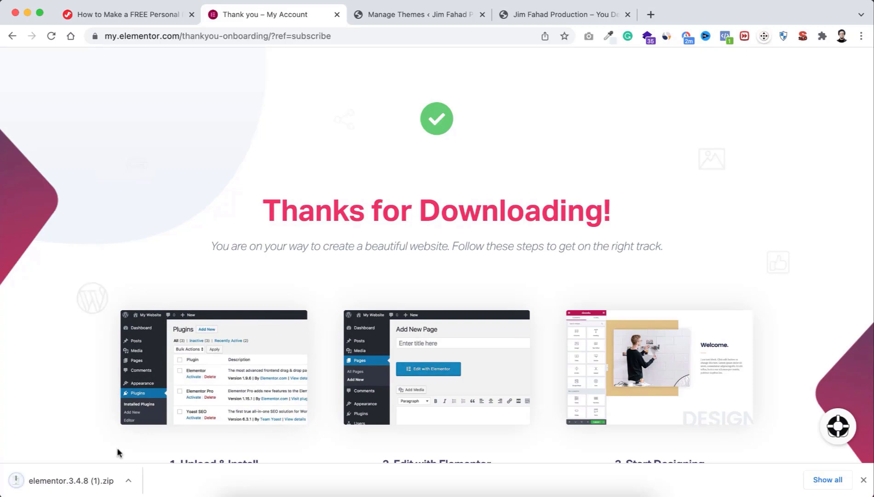
Step: Reveal elementor.3.4.8.zip in Finder, close the Elementor thank-you tab, and return to WordPress Themes
{"action": "left_click", "coordinate": [129, 481]}
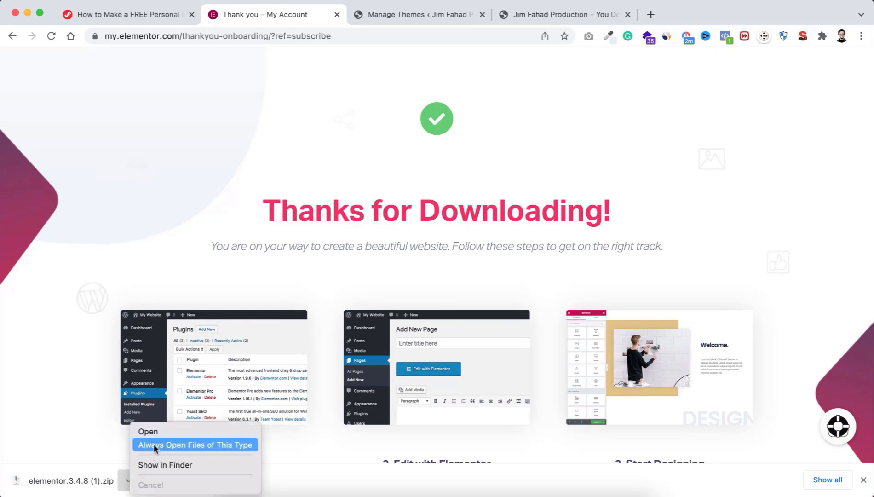
{"action": "left_click", "coordinate": [184, 461]}
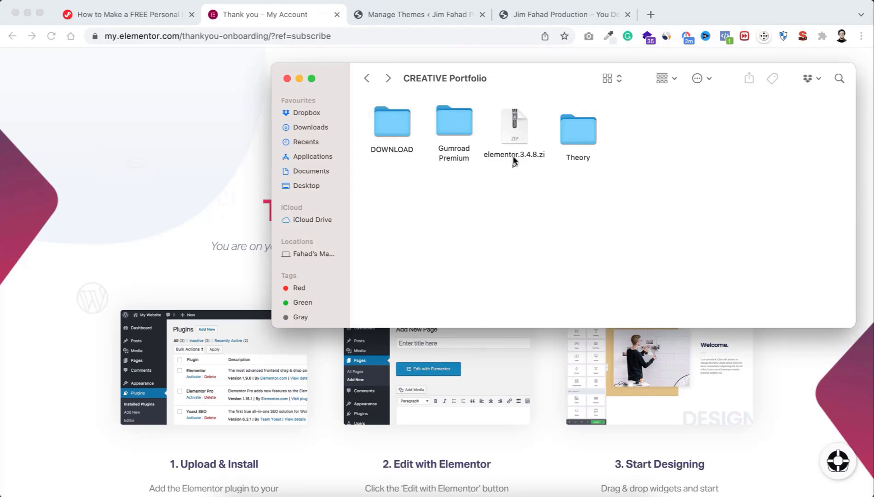
{"action": "left_click", "coordinate": [162, 127]}
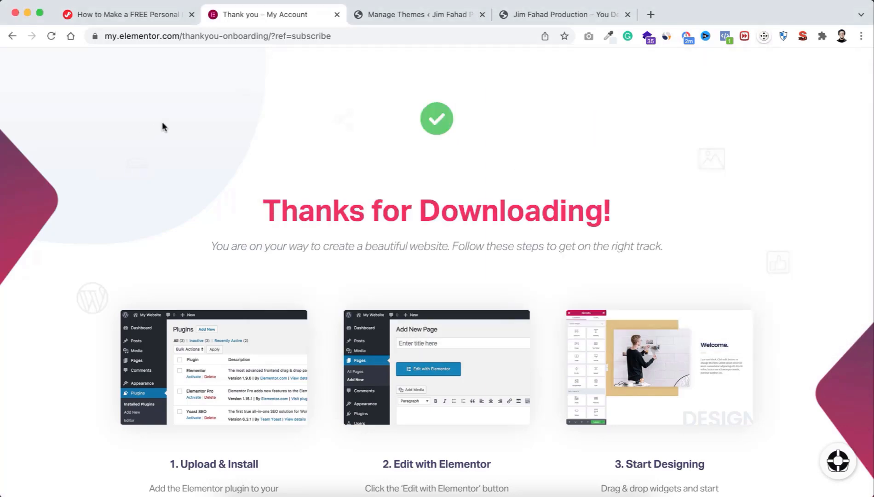
{"action": "left_click", "coordinate": [337, 14]}
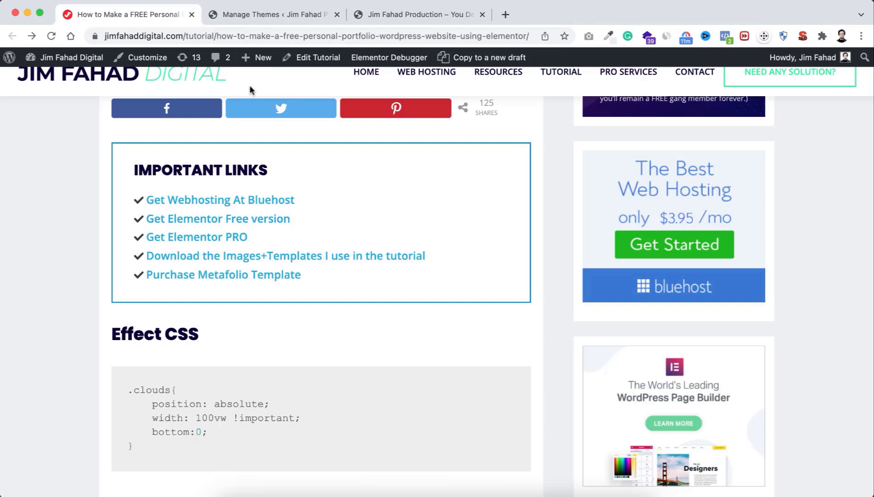
{"action": "left_click", "coordinate": [273, 16]}
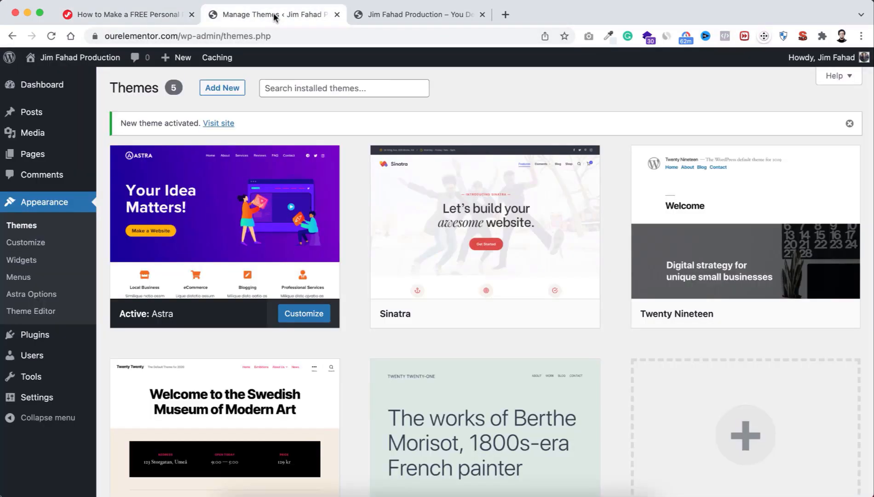
Step: Upload elementor.3.4.8.zip under Plugins > Add New, install it, then reopen Add Plugins
{"action": "mouse_move", "coordinate": [28, 339]}
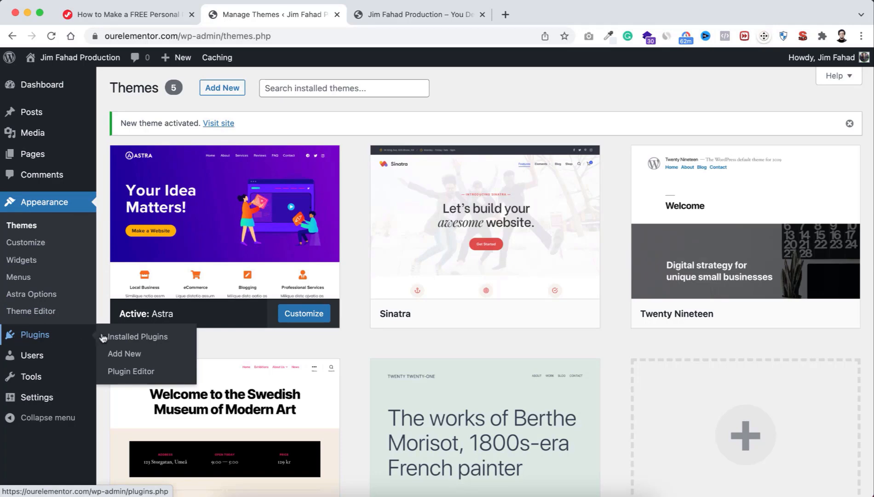
{"action": "left_click", "coordinate": [129, 354]}
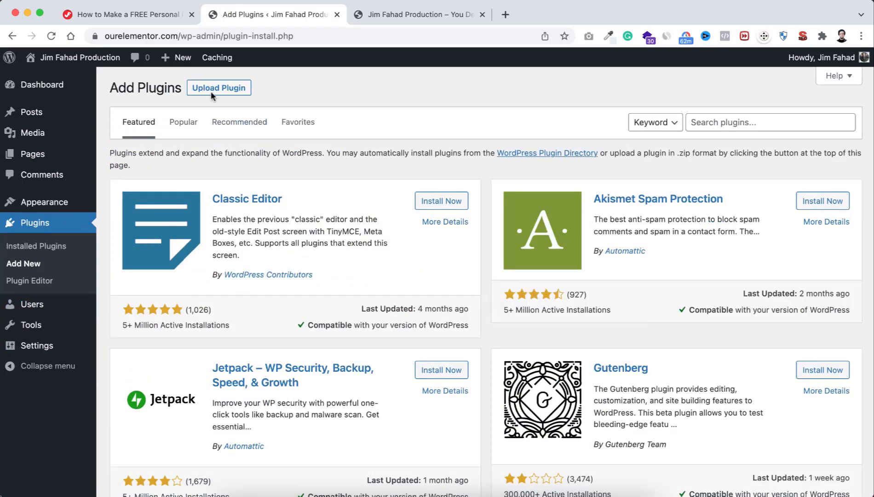
{"action": "left_click", "coordinate": [226, 88]}
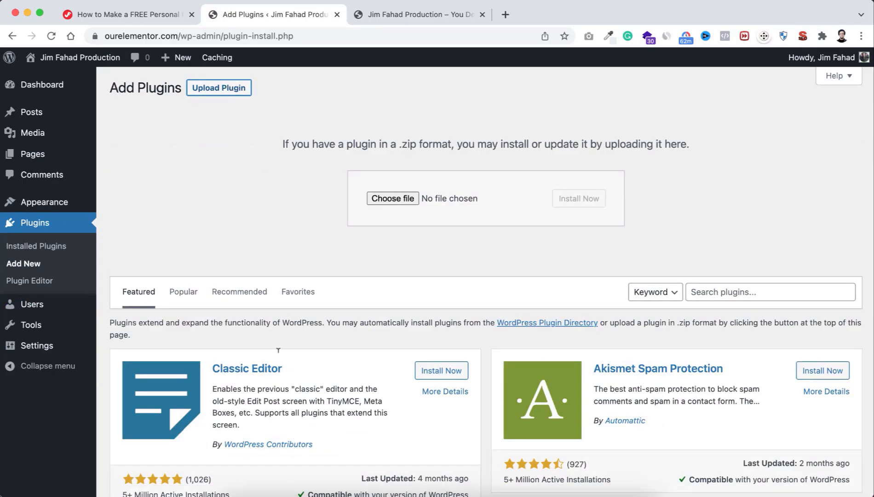
{"action": "left_click", "coordinate": [232, 481]}
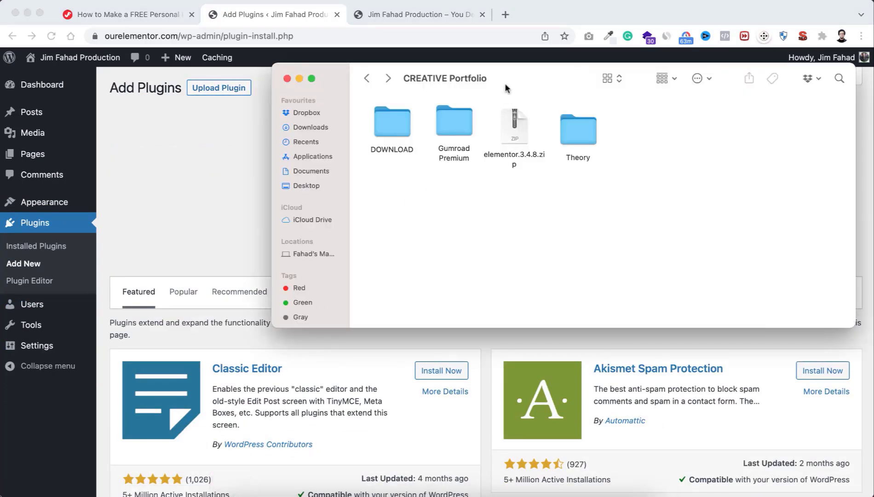
{"action": "left_click_drag", "start_coordinate": [506, 87], "coordinate": [401, 308]}
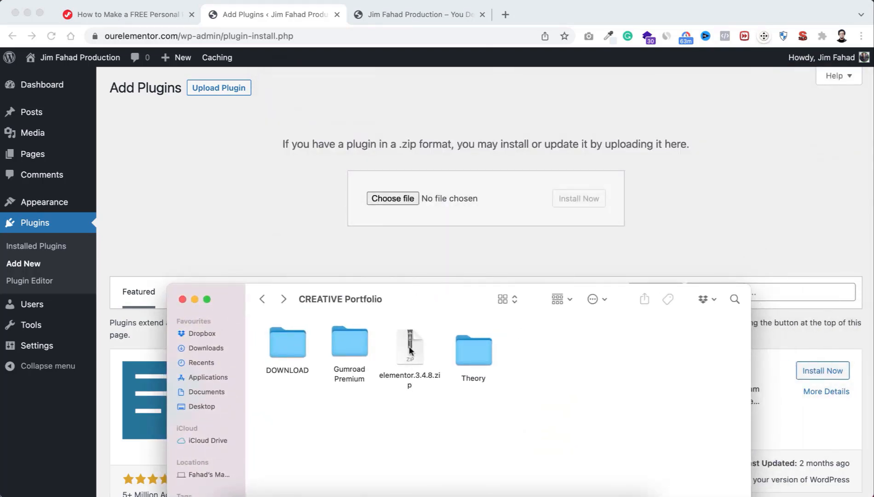
{"action": "left_click_drag", "start_coordinate": [409, 350], "coordinate": [404, 196]}
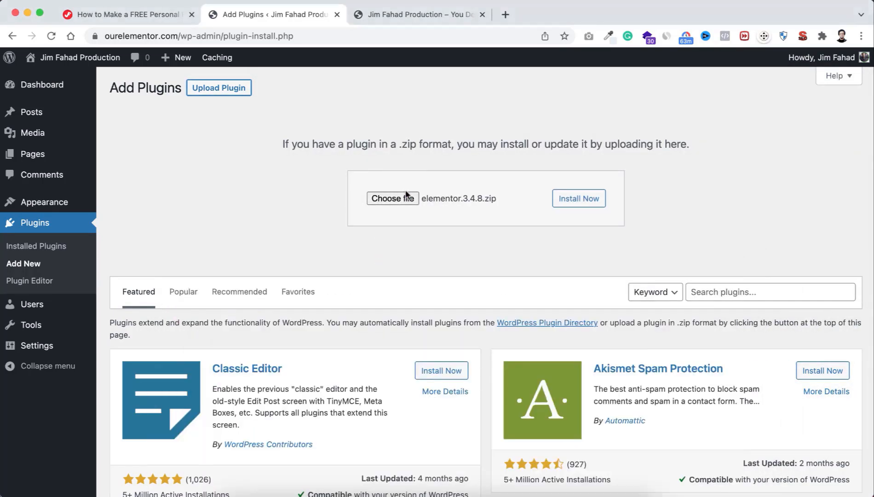
{"action": "left_click", "coordinate": [580, 200]}
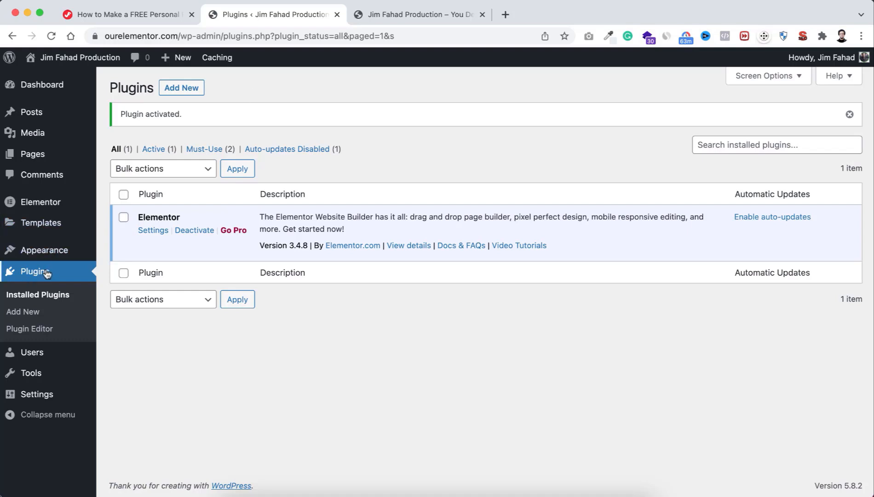
{"action": "left_click", "coordinate": [25, 314]}
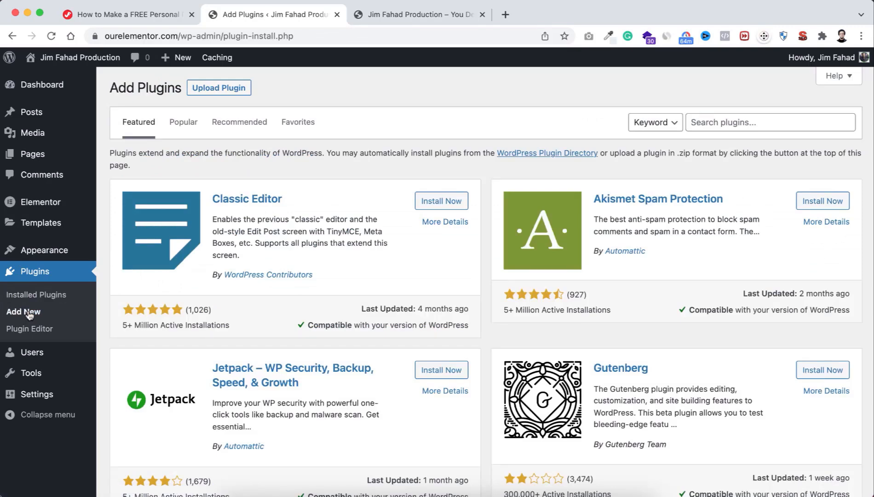
Step: Search 'essential addon', install and activate Essential Addons for Elementor, and accept Basic configuration
{"action": "left_click", "coordinate": [708, 121]}
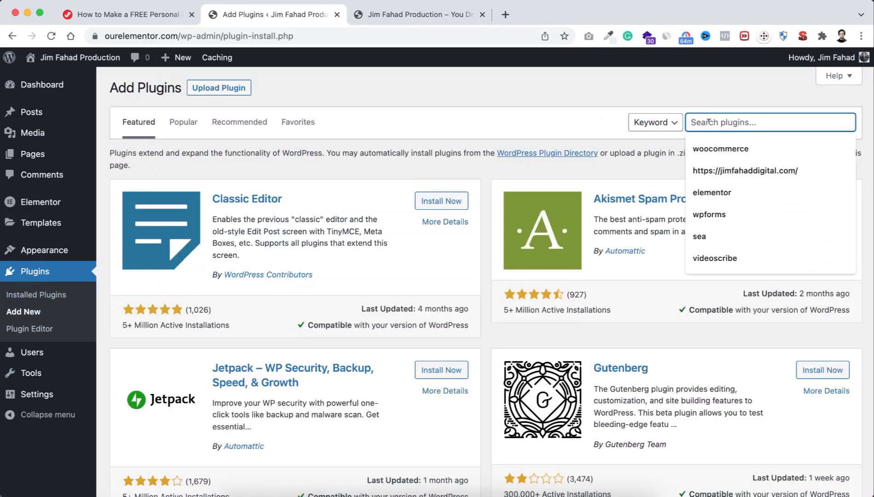
{"action": "type", "text": "essent"}
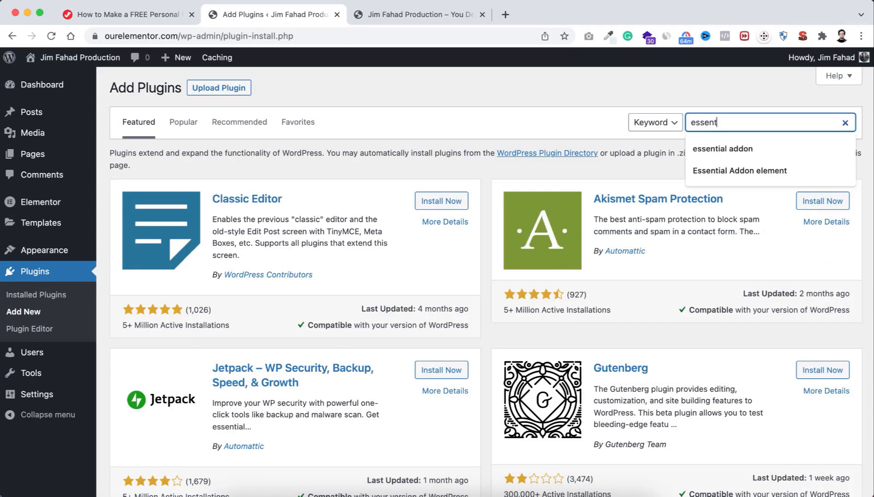
{"action": "type", "text": "ial addon"}
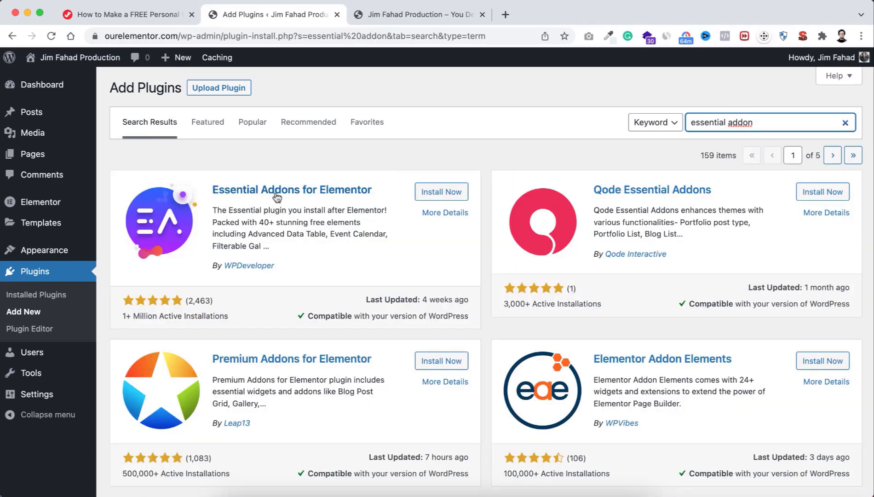
{"action": "left_click", "coordinate": [436, 195]}
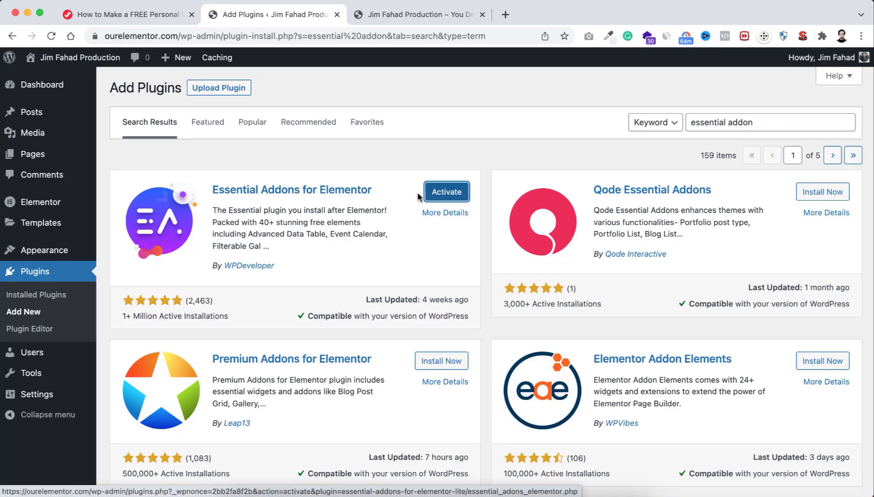
{"action": "left_click", "coordinate": [443, 195]}
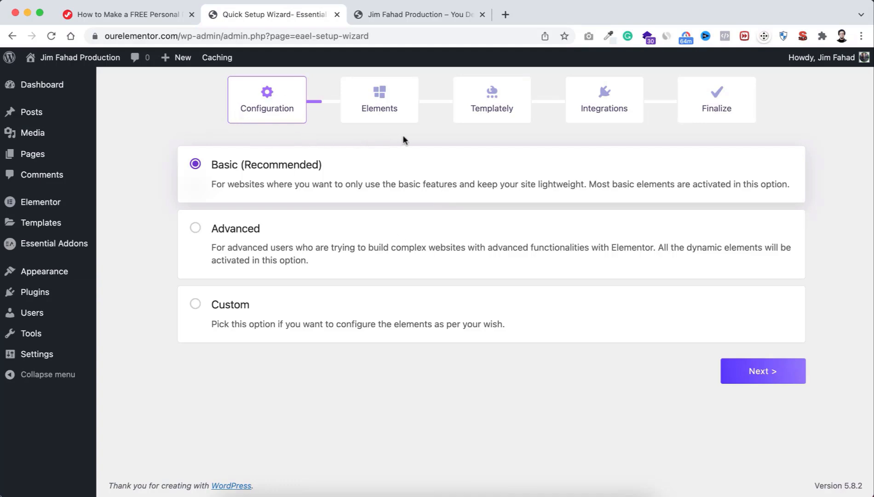
{"action": "left_click", "coordinate": [763, 373]}
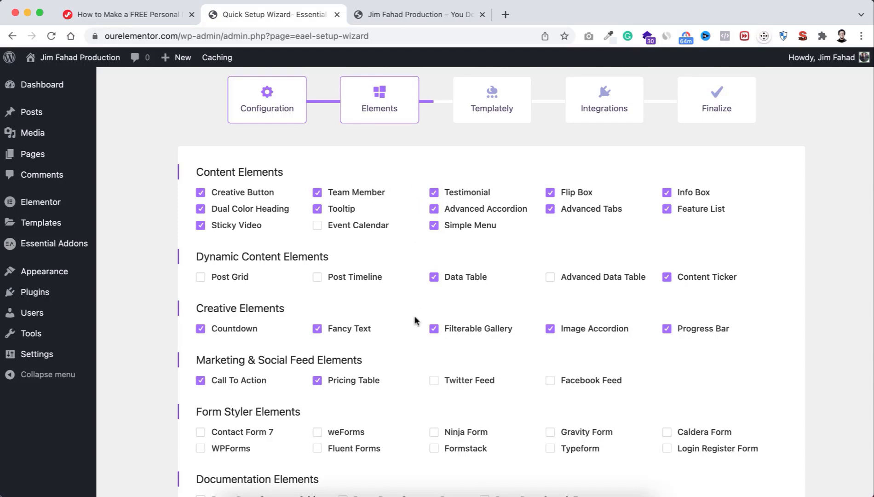
Step: Enable the WPForms form styler element, then step past Templately and Integrations and finish
{"action": "scroll", "coordinate": [411, 354], "scroll_direction": "down", "scroll_amount": 3}
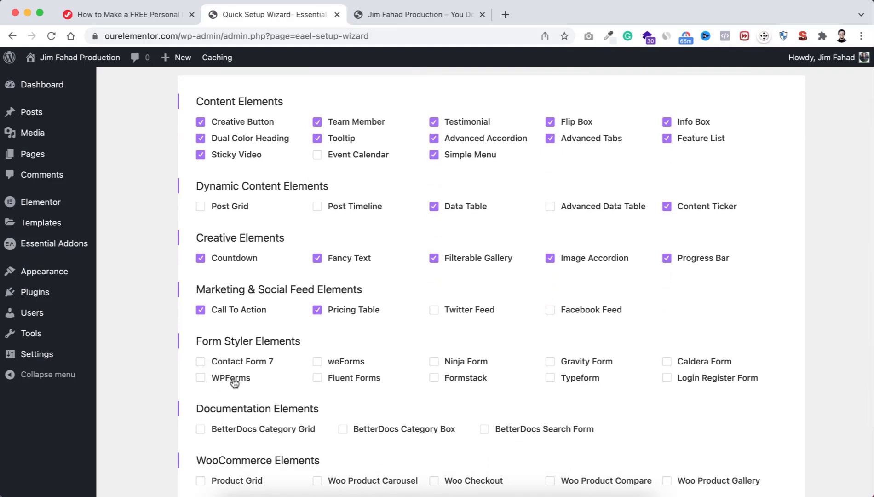
{"action": "left_click", "coordinate": [201, 379]}
{"action": "scroll", "coordinate": [529, 394], "scroll_direction": "down", "scroll_amount": 3}
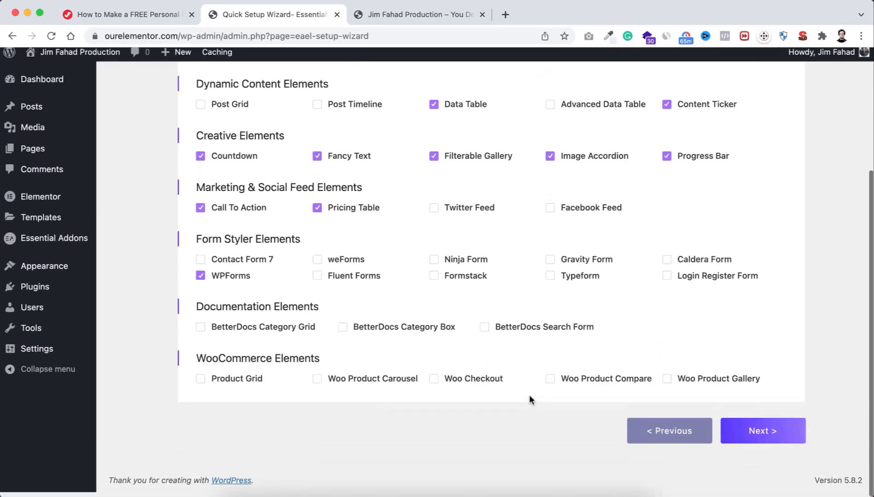
{"action": "left_click", "coordinate": [756, 437]}
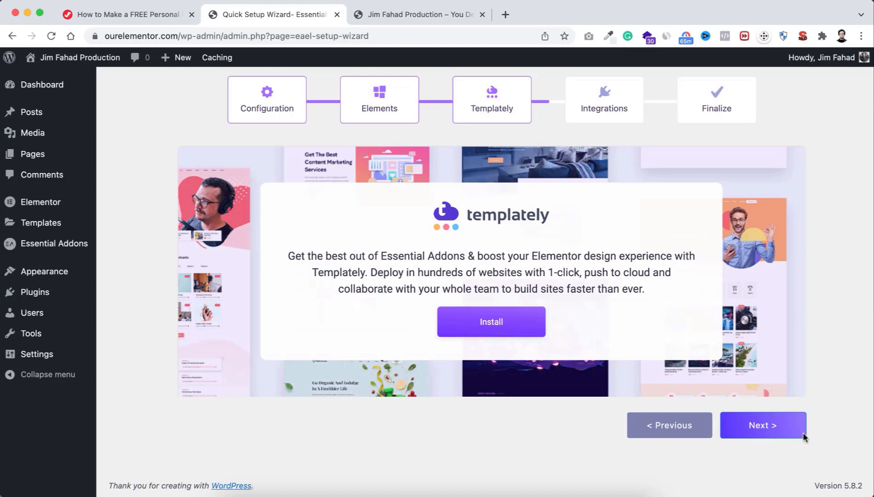
{"action": "left_click", "coordinate": [758, 425]}
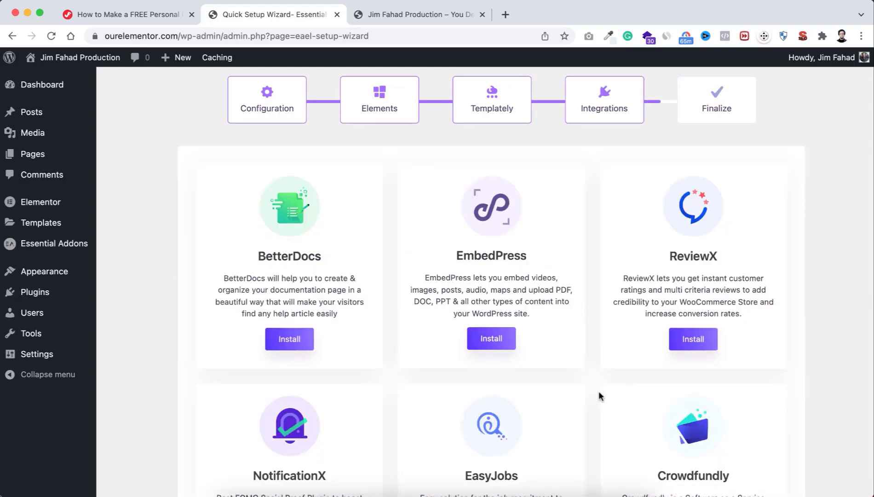
{"action": "scroll", "coordinate": [599, 395], "scroll_direction": "down", "scroll_amount": 3}
{"action": "scroll", "coordinate": [599, 396], "scroll_direction": "down", "scroll_amount": 1}
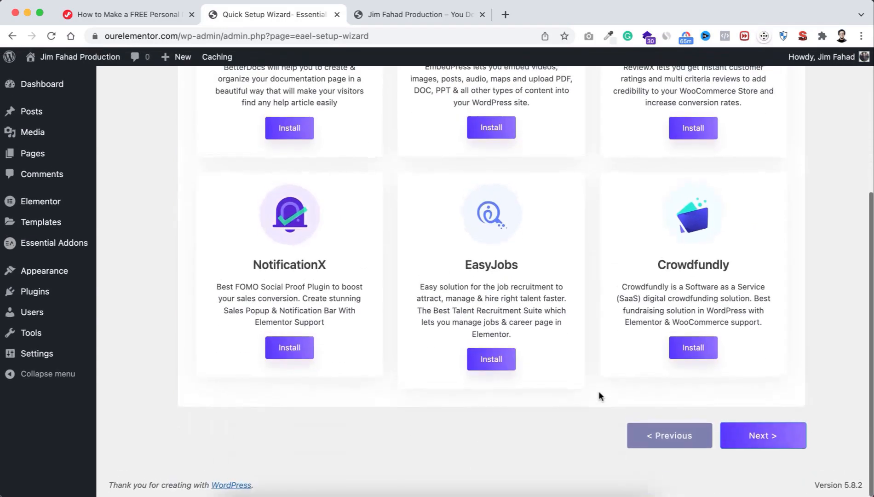
{"action": "left_click", "coordinate": [757, 437]}
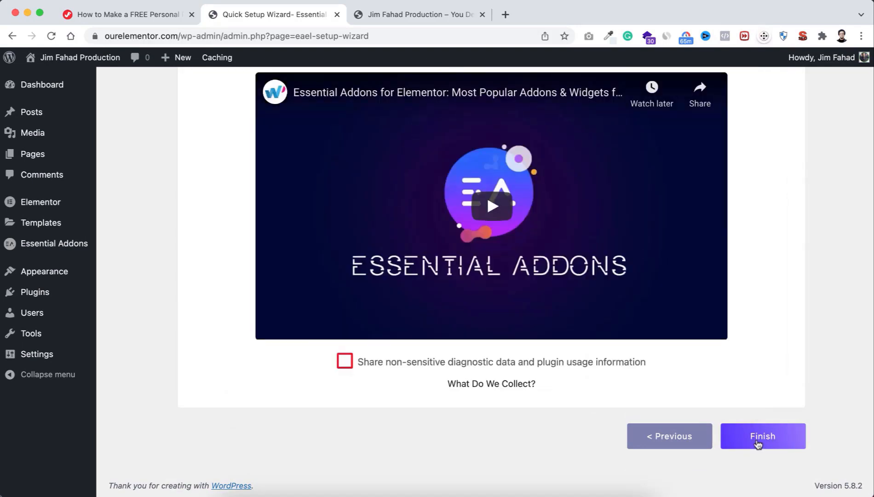
{"action": "left_click", "coordinate": [756, 442]}
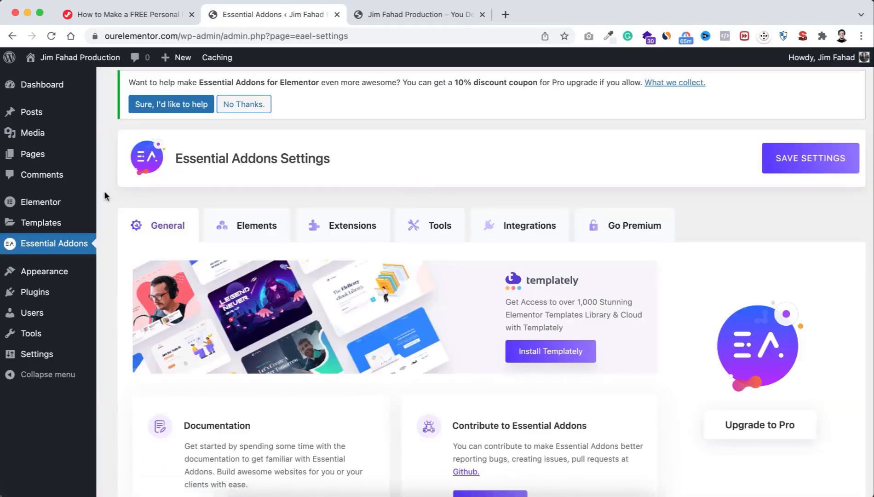
Step: Search plugins for 'Wpform', then install and activate Contact Form by WPForms
{"action": "mouse_move", "coordinate": [36, 296]}
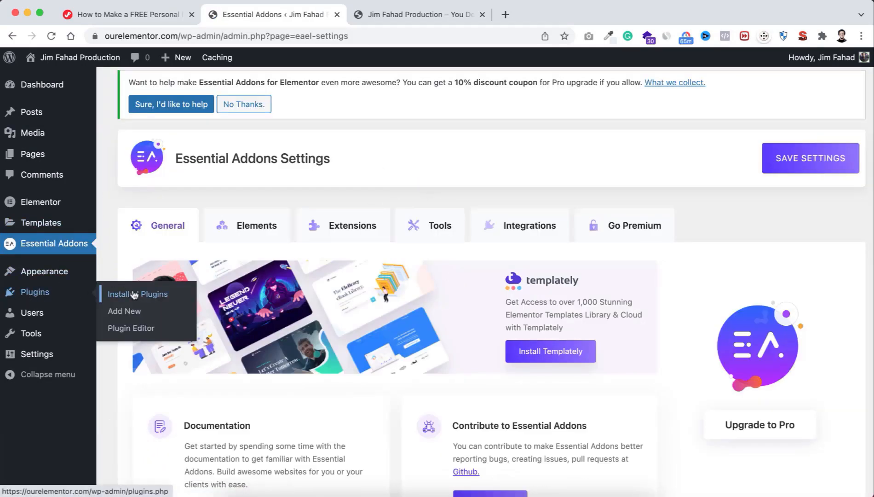
{"action": "left_click", "coordinate": [126, 313]}
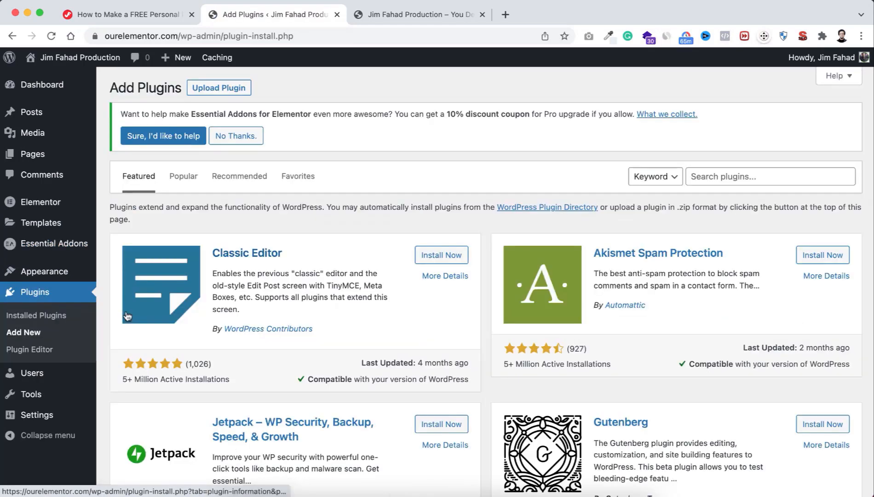
{"action": "left_click", "coordinate": [703, 176]}
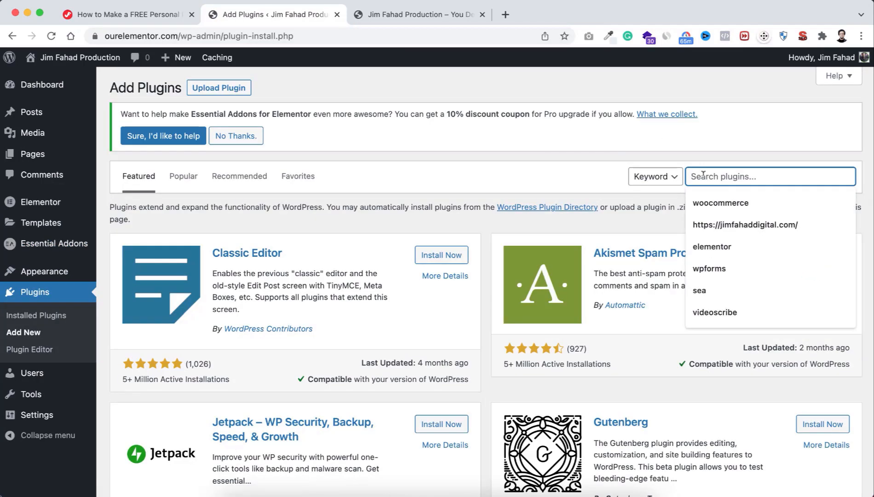
{"action": "type", "text": "Wpforms"}
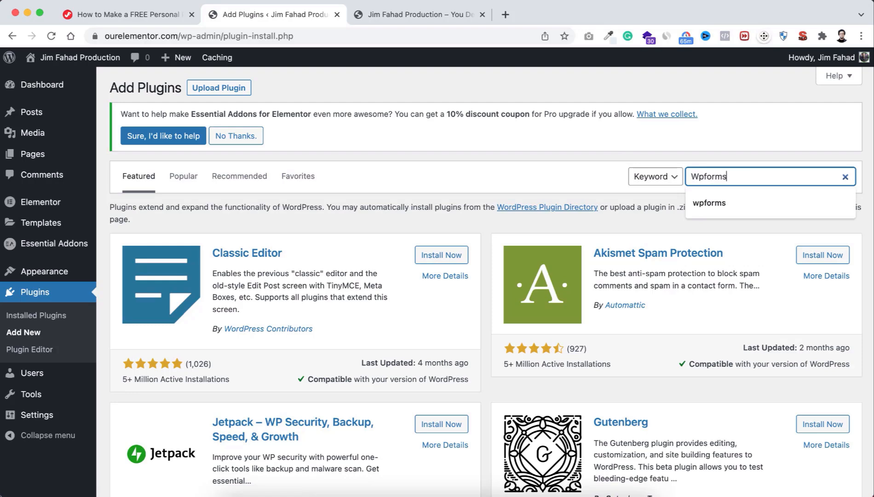
{"action": "key", "text": "Return"}
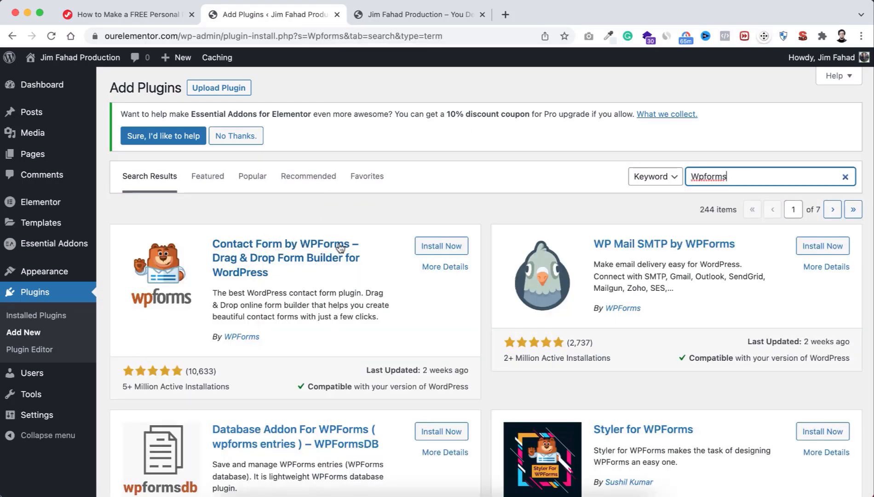
{"action": "left_click", "coordinate": [438, 249]}
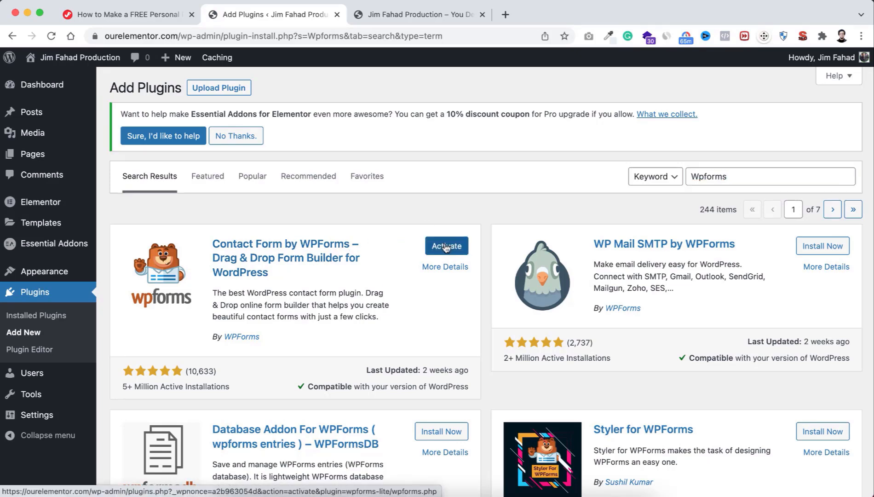
{"action": "left_click", "coordinate": [446, 247]}
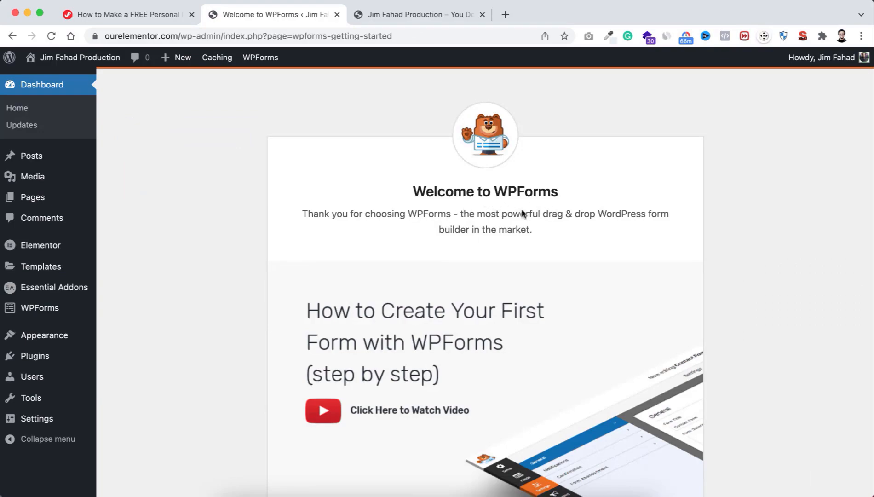
{"action": "scroll", "coordinate": [312, 390], "scroll_direction": "down", "scroll_amount": 10}
{"action": "scroll", "coordinate": [311, 390], "scroll_direction": "down", "scroll_amount": 5}
{"action": "scroll", "coordinate": [366, 299], "scroll_direction": "up", "scroll_amount": 20}
Step: Confirm the three plugins are active, then view All Pages (Awesome Home, Privacy Policy, Sample Page)
{"action": "mouse_move", "coordinate": [28, 359]}
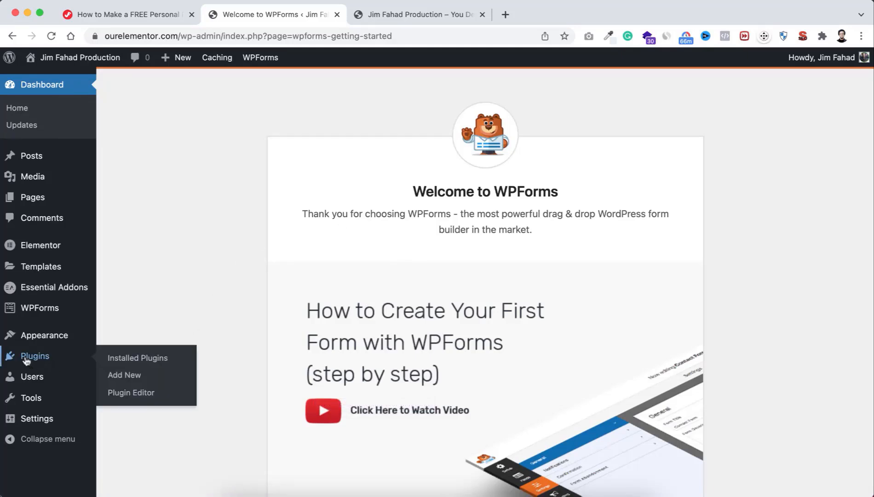
{"action": "left_click", "coordinate": [166, 361]}
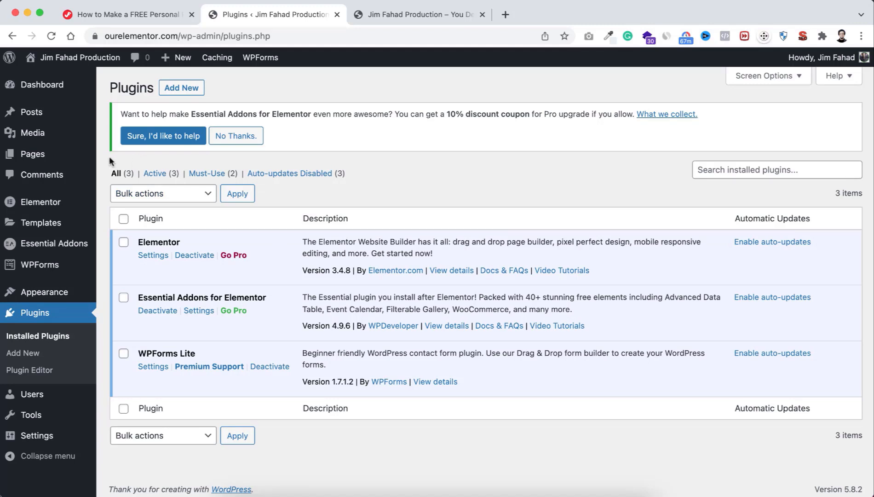
{"action": "mouse_move", "coordinate": [23, 157]}
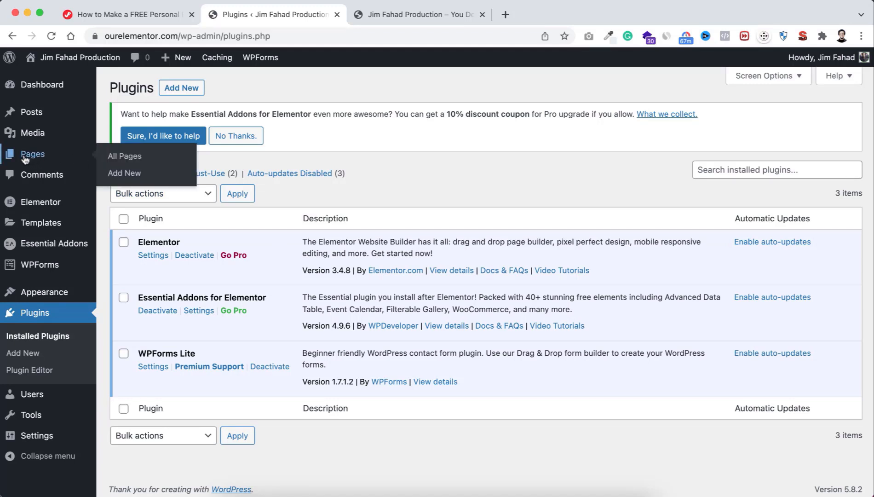
{"action": "left_click", "coordinate": [124, 157]}
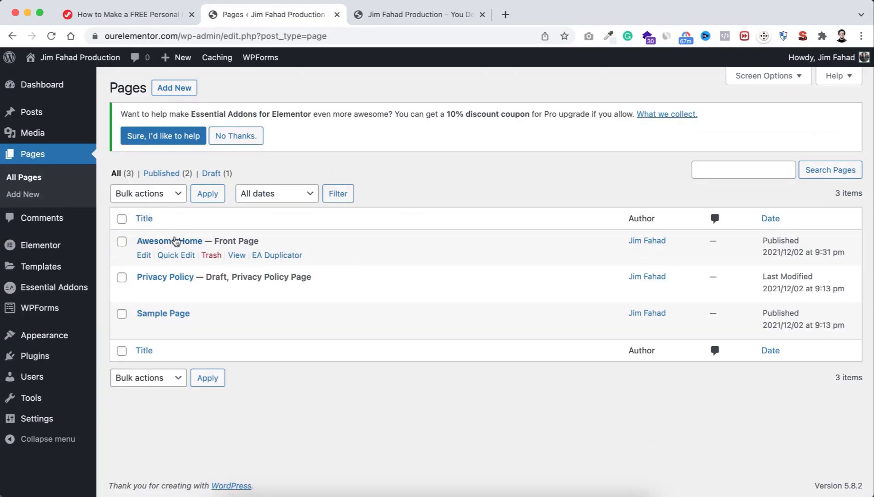
Step: Edit the Awesome Home page and switch it to Elementor
{"action": "left_click", "coordinate": [144, 256]}
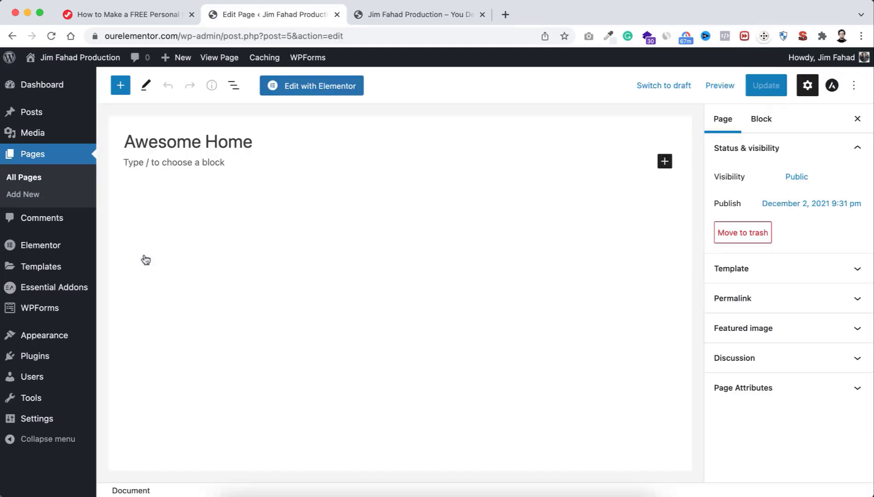
{"action": "left_click", "coordinate": [306, 92]}
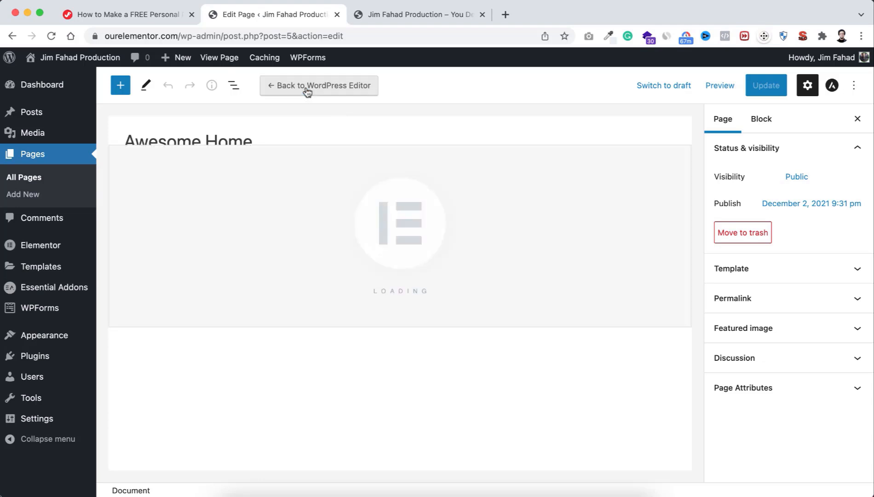
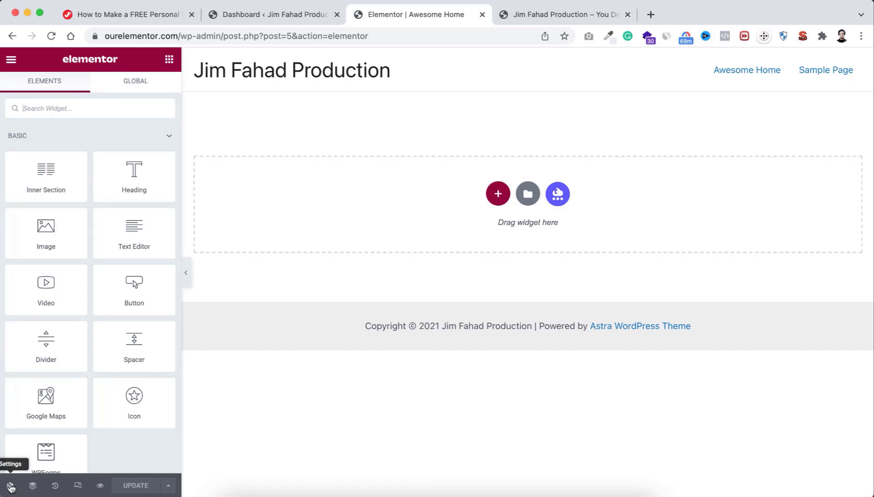
Step: Set the Awesome Home page layout to Elementor Canvas in Page Settings
{"action": "left_click", "coordinate": [11, 486]}
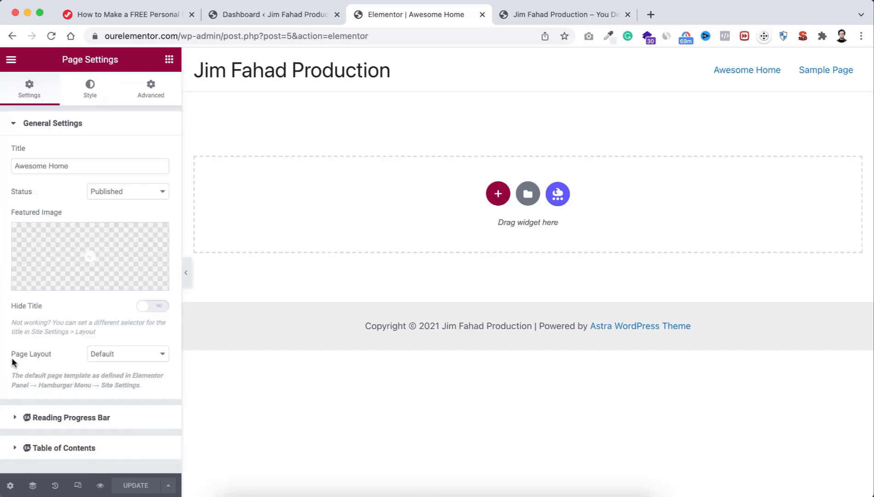
{"action": "left_click", "coordinate": [102, 357]}
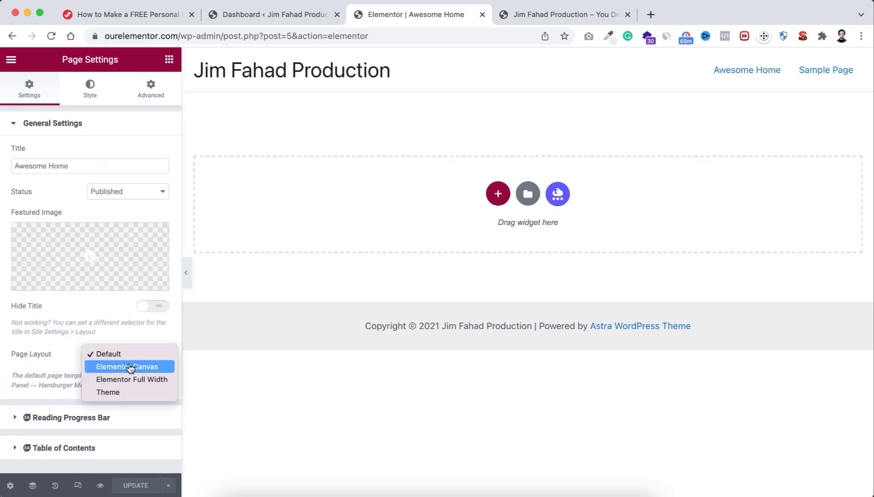
{"action": "left_click", "coordinate": [131, 367]}
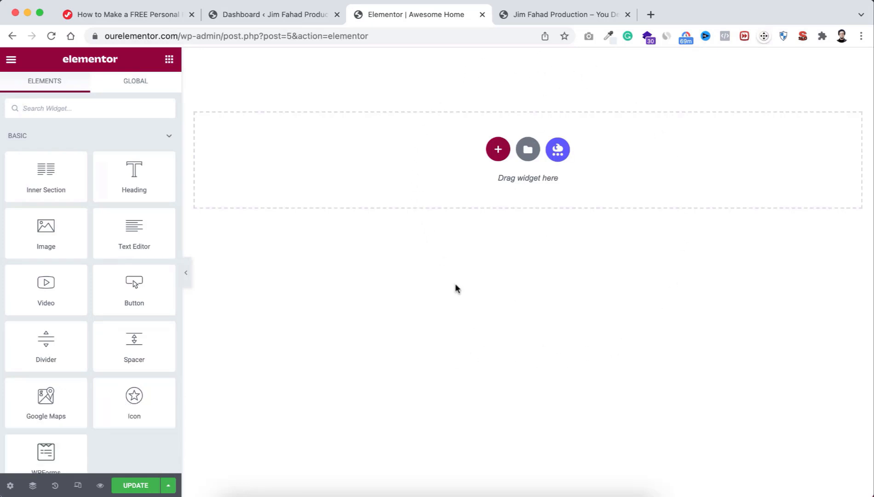
Step: Update the Canvas-layout page and browse the Basic and Pro widgets in the panel
{"action": "left_click", "coordinate": [136, 485]}
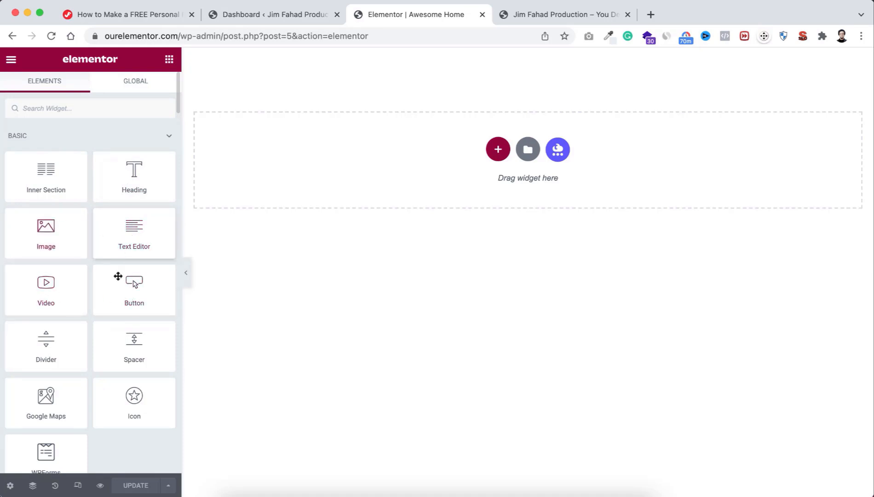
{"action": "scroll", "coordinate": [108, 373], "scroll_direction": "down", "scroll_amount": 6}
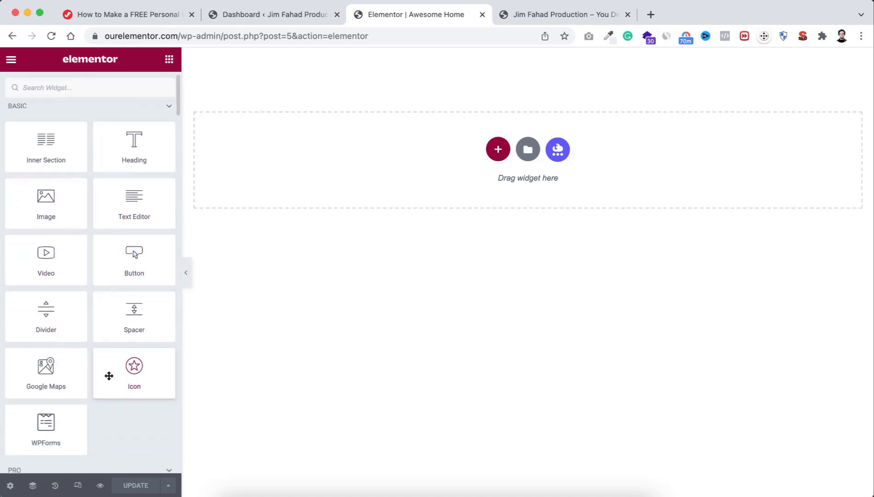
{"action": "scroll", "coordinate": [109, 379], "scroll_direction": "down", "scroll_amount": 2}
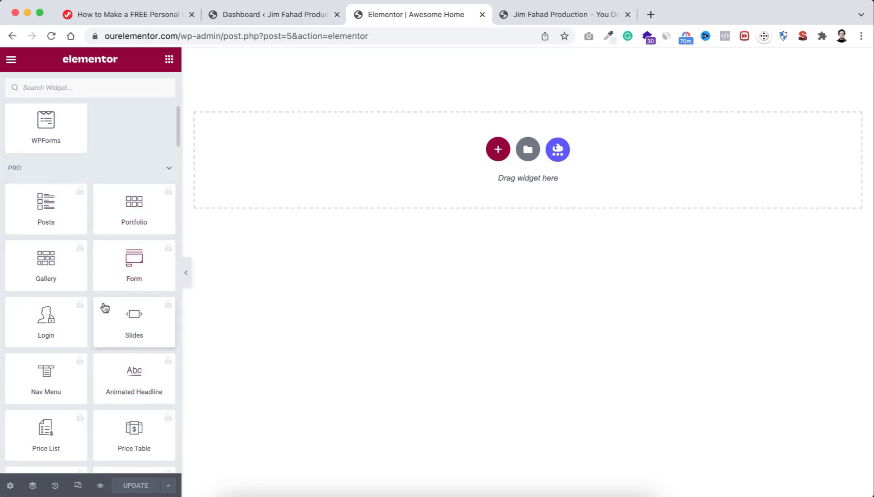
{"action": "scroll", "coordinate": [87, 278], "scroll_direction": "up", "scroll_amount": 2}
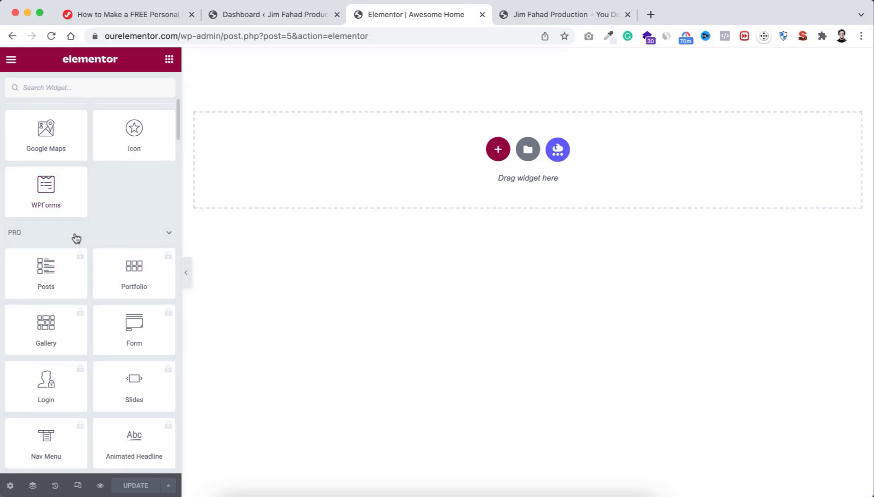
{"action": "scroll", "coordinate": [99, 224], "scroll_direction": "up", "scroll_amount": 2}
{"action": "scroll", "coordinate": [99, 223], "scroll_direction": "up", "scroll_amount": 5}
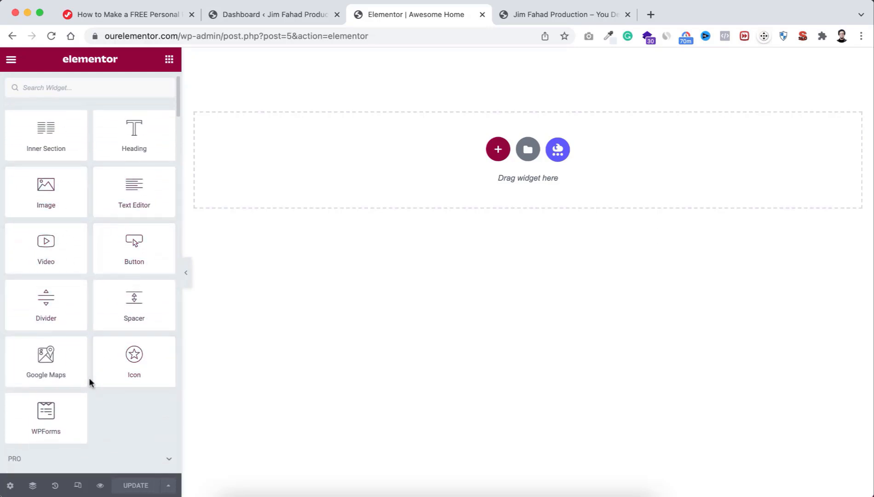
{"action": "scroll", "coordinate": [88, 378], "scroll_direction": "up", "scroll_amount": 2}
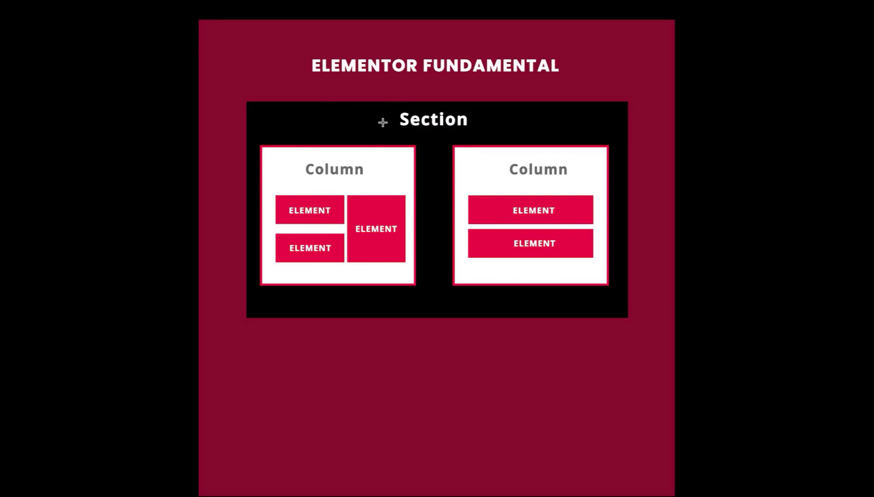
Step: Outline the Section box and then the left Column box on the fundamentals slide
{"action": "left_click_drag", "start_coordinate": [243, 98], "coordinate": [630, 321]}
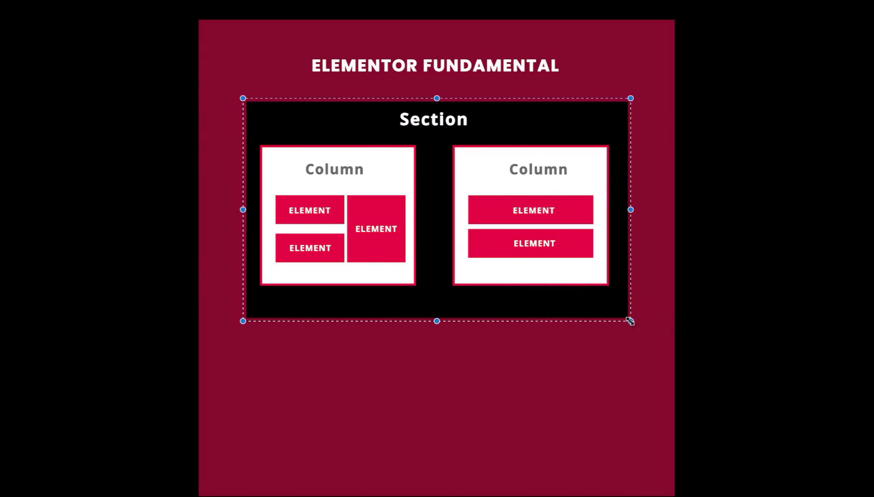
{"action": "left_click", "coordinate": [418, 362]}
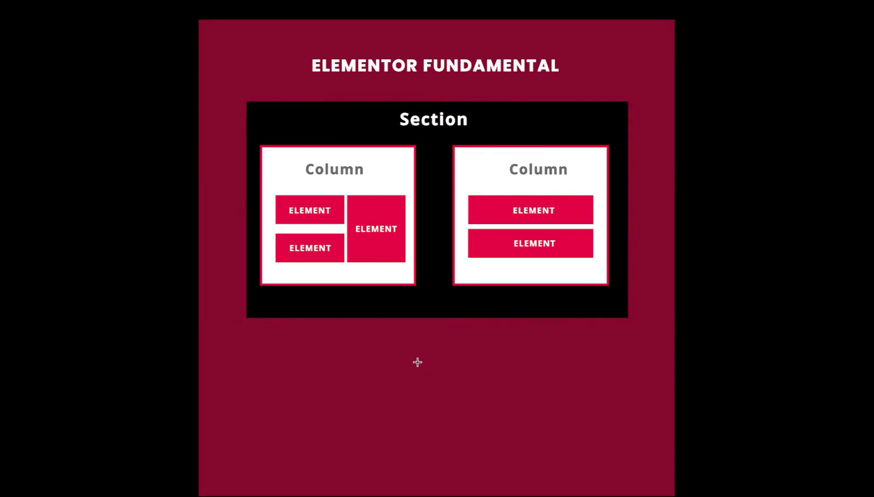
{"action": "left_click_drag", "start_coordinate": [257, 143], "coordinate": [422, 285]}
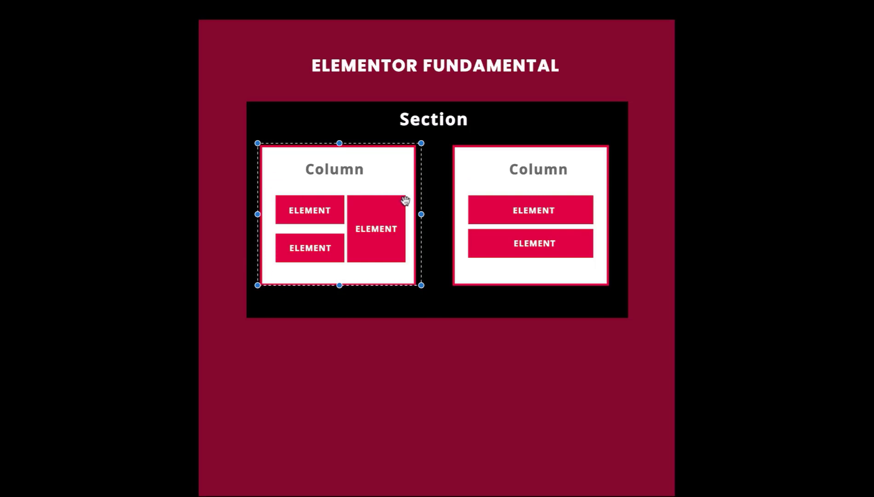
{"action": "left_click", "coordinate": [437, 217]}
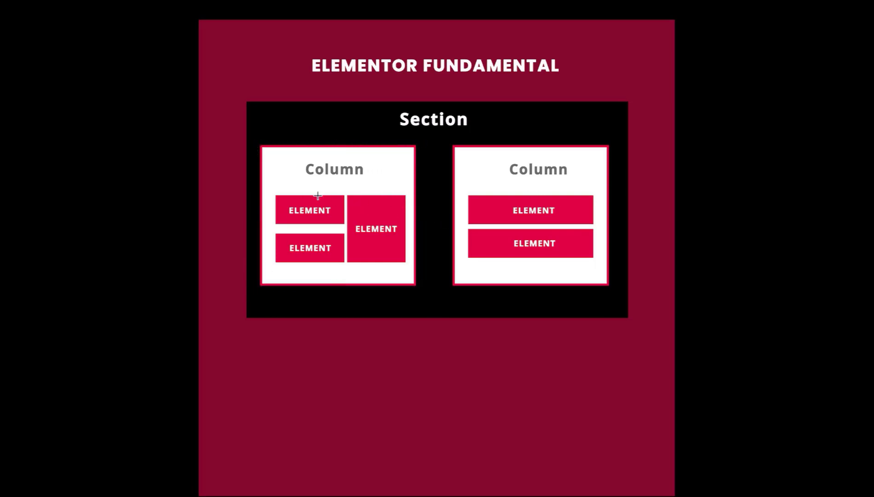
Step: Outline the two left ELEMENT blocks, then return to the Elementor editor
{"action": "left_click_drag", "start_coordinate": [275, 196], "coordinate": [345, 226]}
{"action": "left_click_drag", "start_coordinate": [276, 234], "coordinate": [345, 262]}
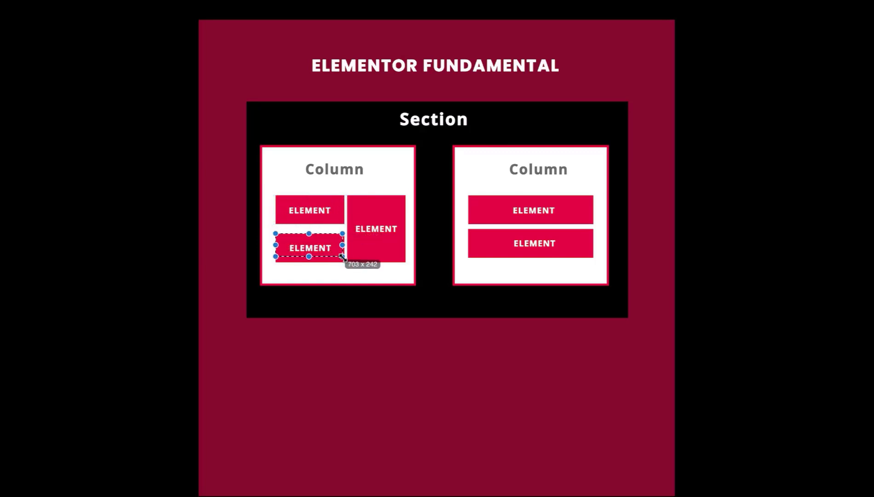
{"action": "left_click", "coordinate": [377, 248]}
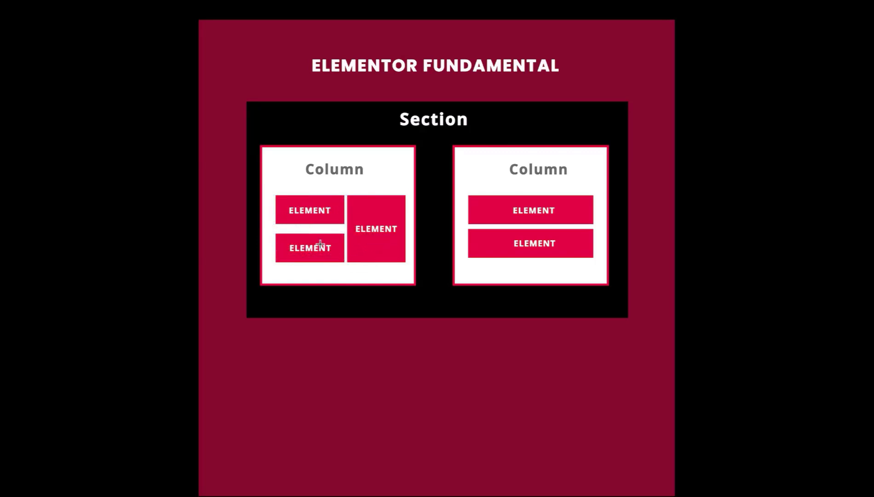
{"action": "key", "text": "ctrl+Left"}
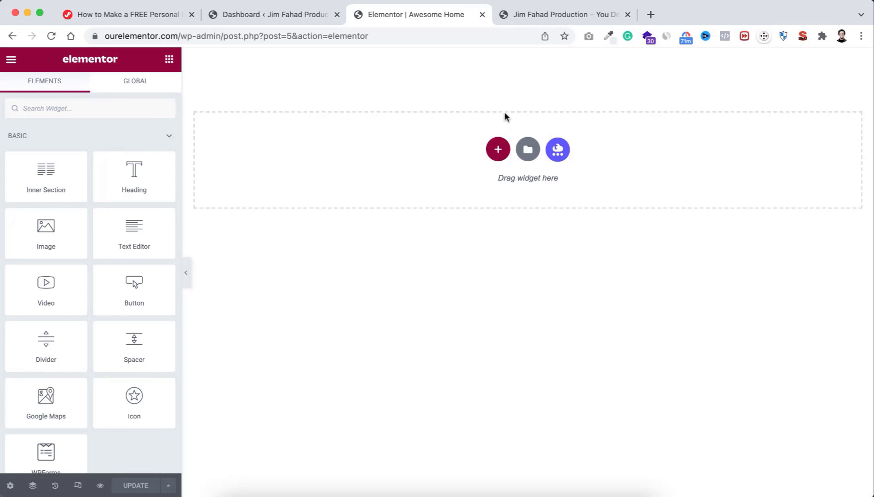
Step: Add a single-column section with Min Height set to 460 px
{"action": "left_click", "coordinate": [498, 152]}
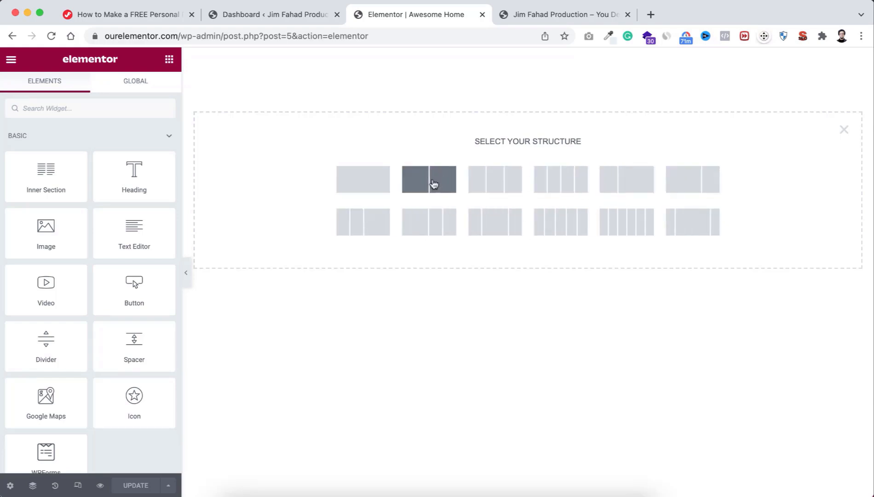
{"action": "left_click", "coordinate": [375, 184]}
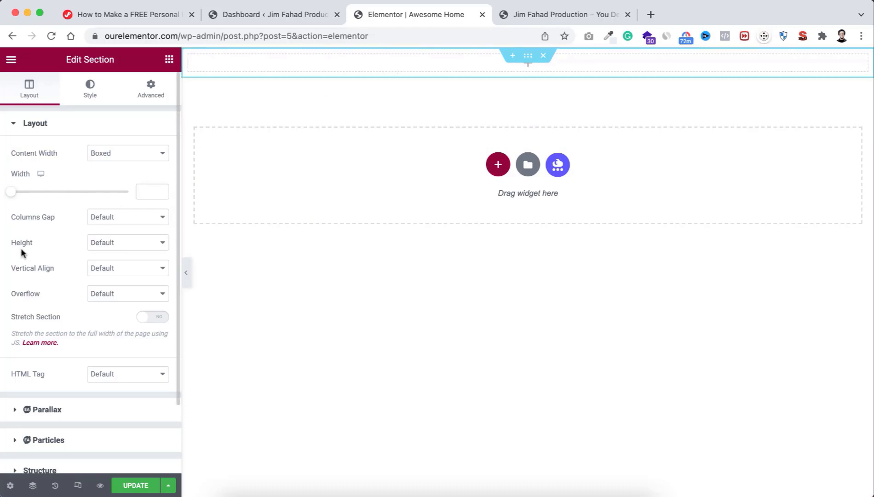
{"action": "left_click", "coordinate": [117, 242]}
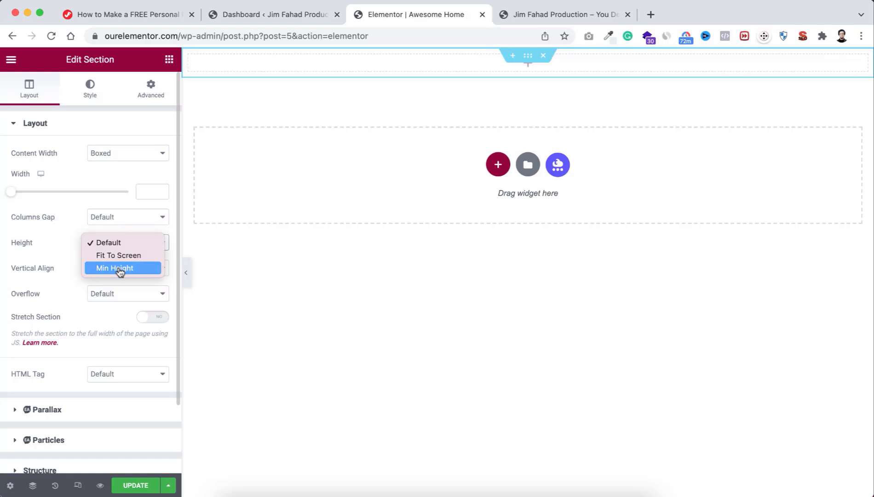
{"action": "left_click", "coordinate": [120, 269]}
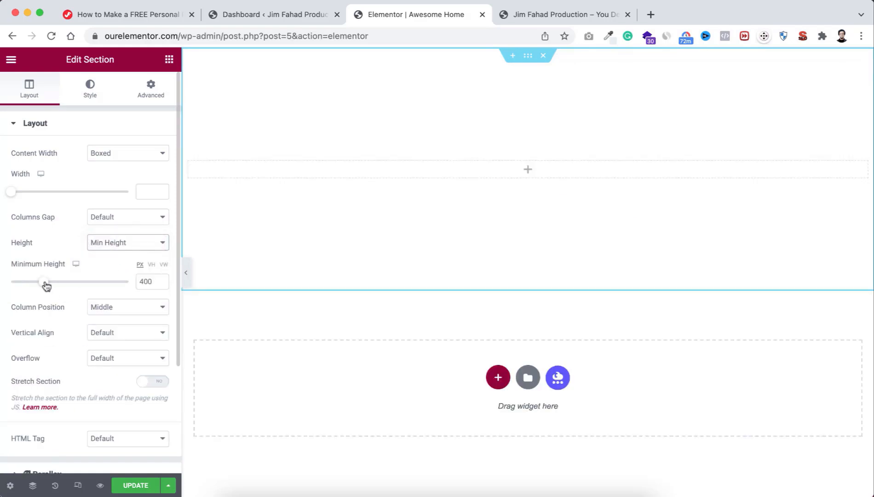
{"action": "mouse_move", "coordinate": [44, 284]}
{"action": "left_mouse_down"}
{"action": "mouse_move", "coordinate": [64, 285]}
{"action": "mouse_move", "coordinate": [48, 285]}
{"action": "left_mouse_up"}
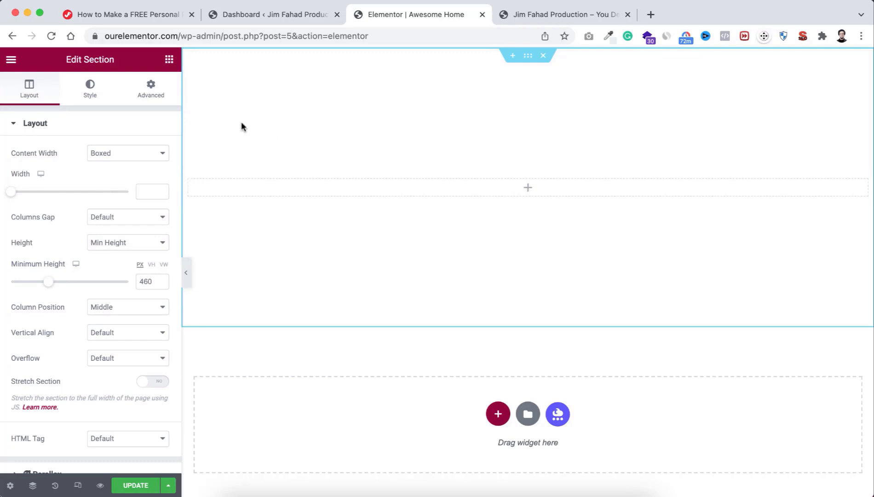
{"action": "left_click", "coordinate": [170, 60]}
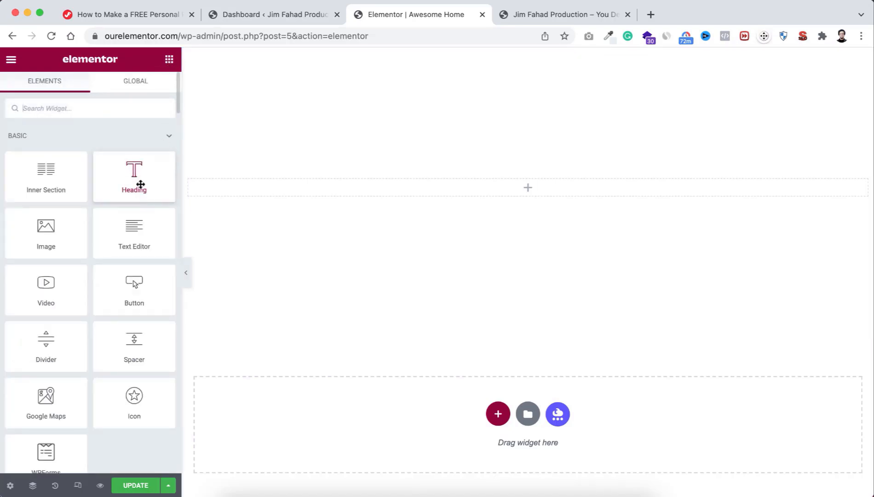
Step: Drop a Heading widget into the section, title it with the brand name plus 'Digital', centred
{"action": "left_click_drag", "start_coordinate": [127, 174], "coordinate": [521, 184]}
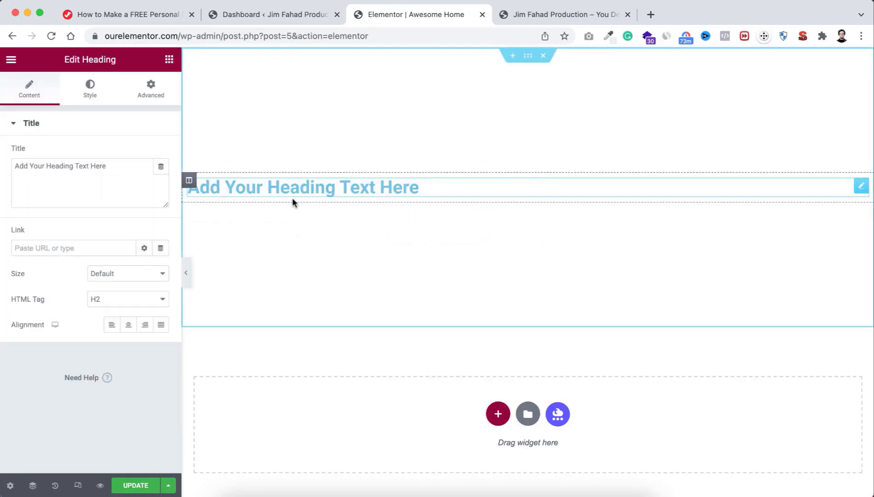
{"action": "triple_click", "coordinate": [291, 184]}
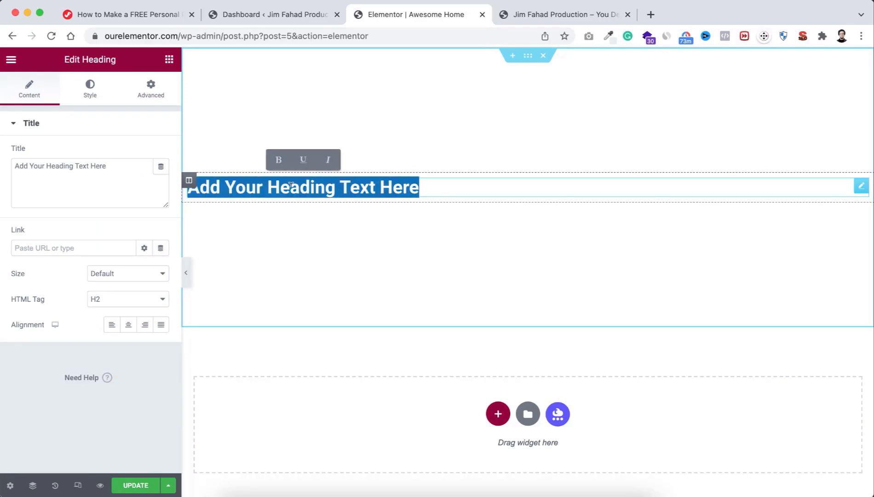
{"action": "left_click", "coordinate": [113, 164]}
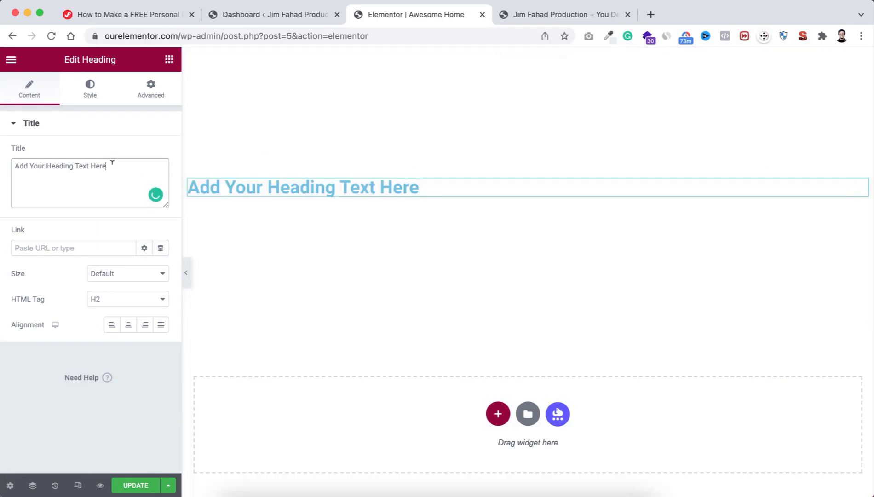
{"action": "left_click_drag", "start_coordinate": [111, 162], "coordinate": [0, 167]}
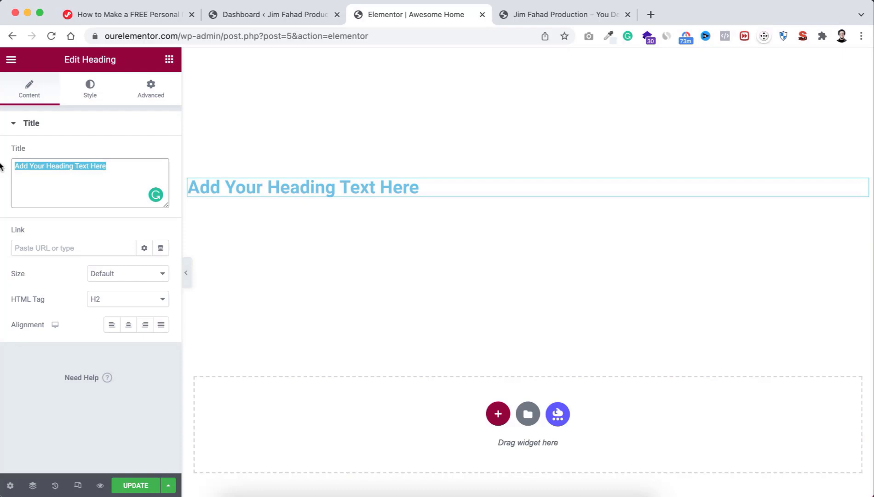
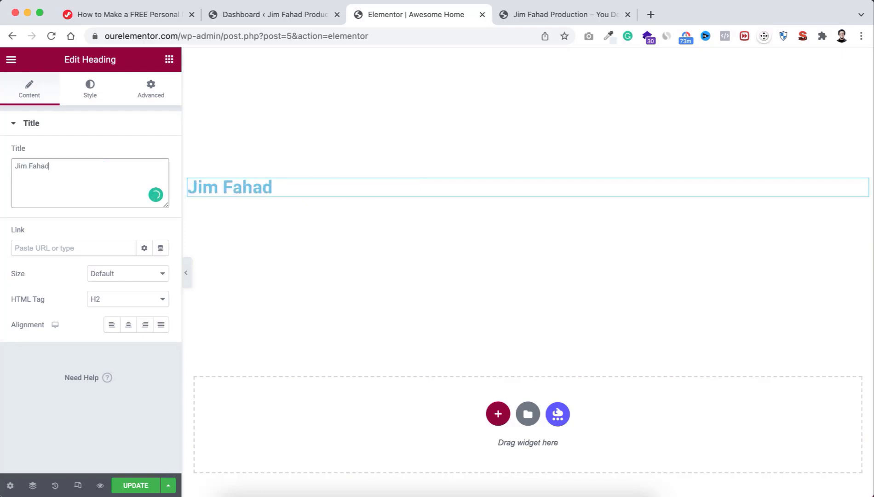
{"action": "type", "text": " Digital"}
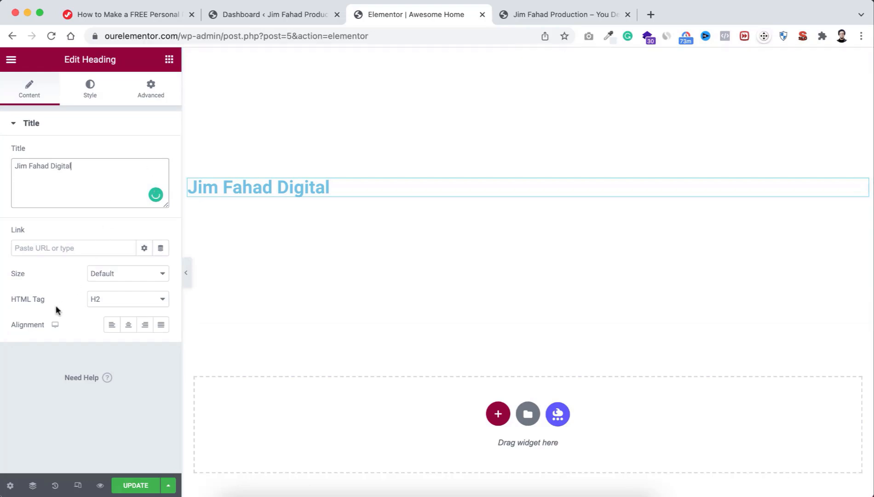
{"action": "left_click", "coordinate": [127, 325]}
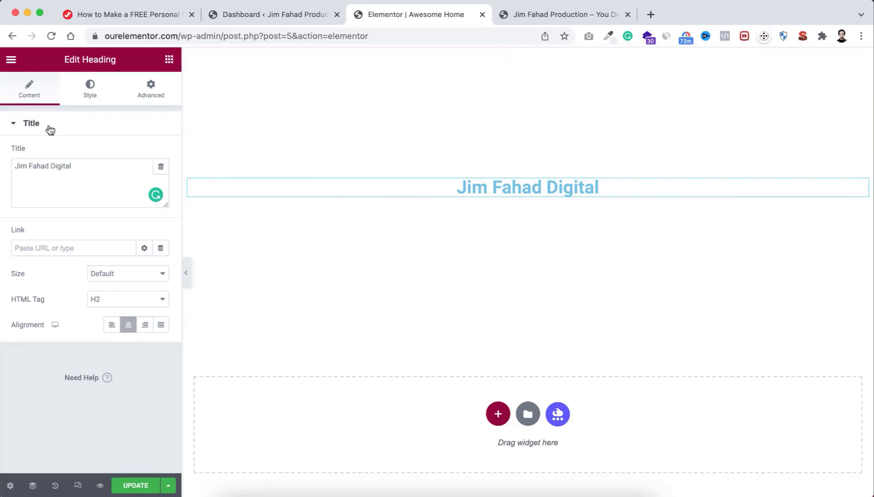
Step: Change the heading's Text Color to bright pink #FF327D
{"action": "left_click", "coordinate": [91, 95]}
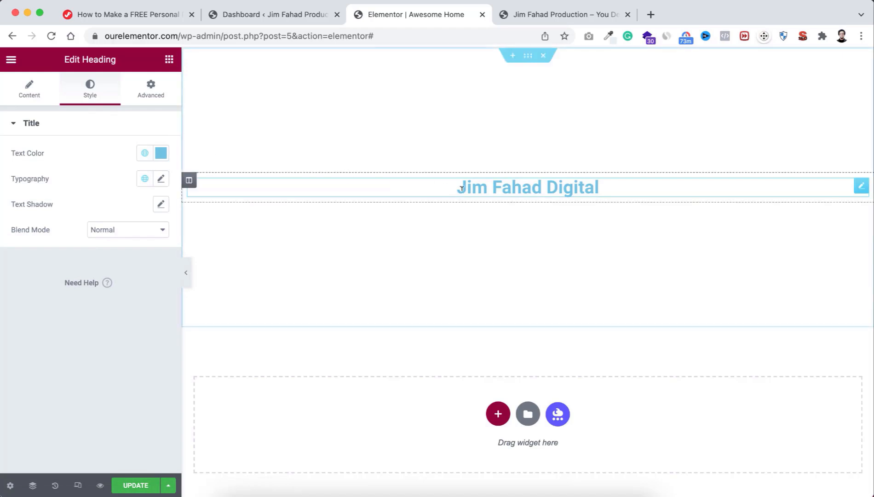
{"action": "left_click", "coordinate": [161, 154]}
{"action": "mouse_move", "coordinate": [140, 233]}
{"action": "left_mouse_down"}
{"action": "mouse_move", "coordinate": [141, 206]}
{"action": "mouse_move", "coordinate": [151, 215]}
{"action": "mouse_move", "coordinate": [85, 213]}
{"action": "left_mouse_up"}
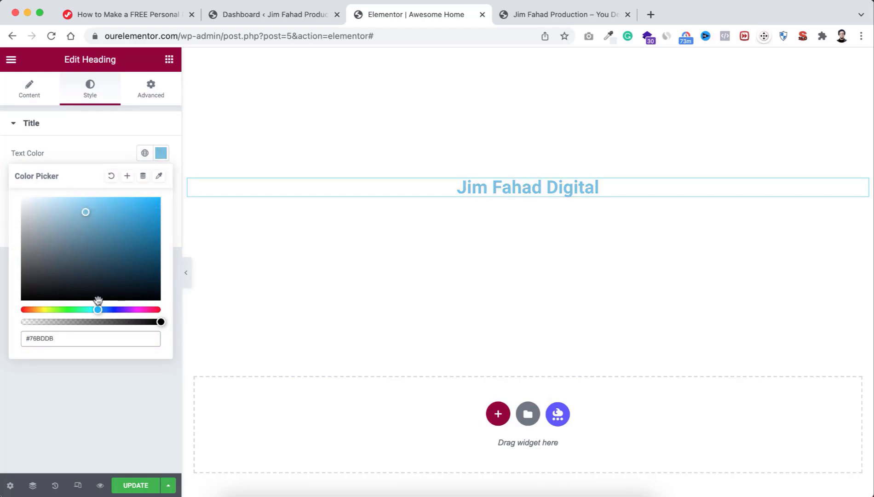
{"action": "left_click_drag", "start_coordinate": [98, 309], "coordinate": [153, 310]}
{"action": "left_click_drag", "start_coordinate": [113, 218], "coordinate": [133, 199]}
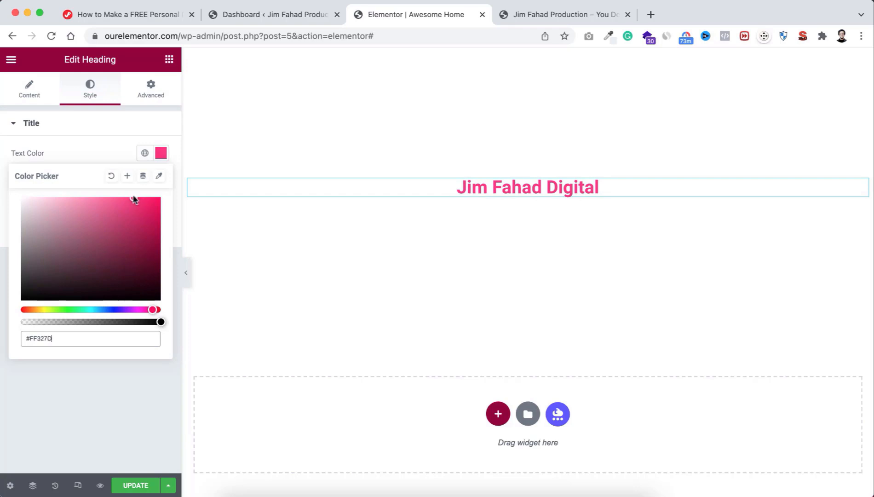
{"action": "left_click", "coordinate": [109, 150]}
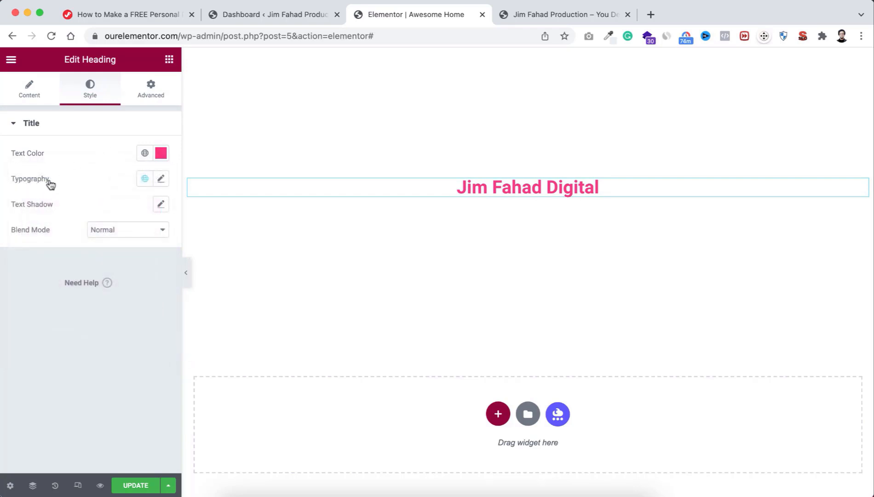
Step: Set the heading's typography font family to Poppins
{"action": "left_click", "coordinate": [162, 181]}
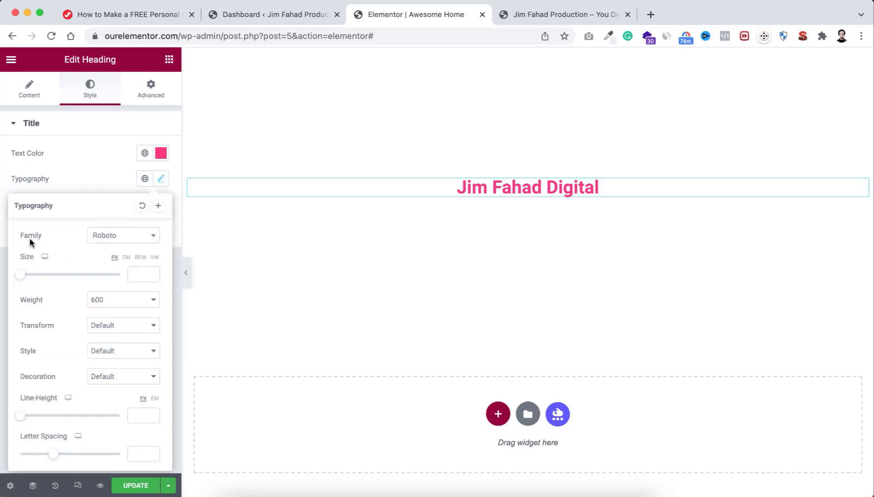
{"action": "left_click", "coordinate": [117, 236]}
{"action": "scroll", "coordinate": [121, 328], "scroll_direction": "down", "scroll_amount": 5}
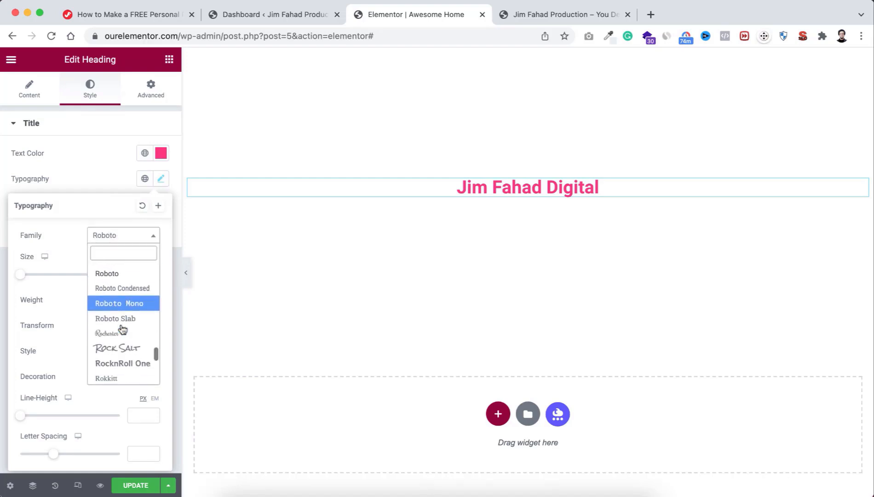
{"action": "scroll", "coordinate": [122, 328], "scroll_direction": "down", "scroll_amount": 5}
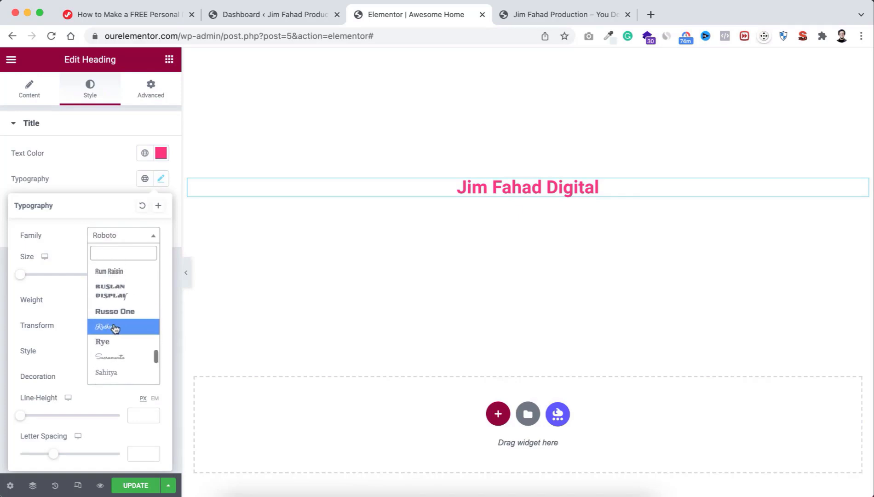
{"action": "left_click", "coordinate": [114, 328]}
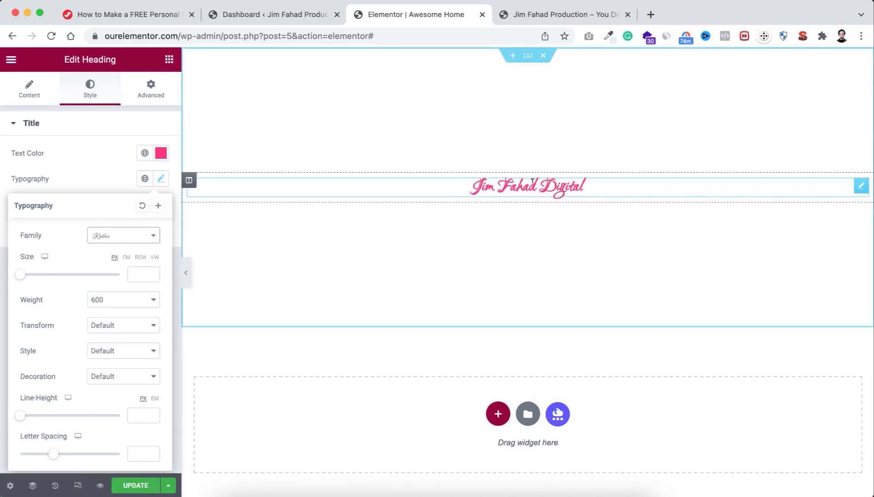
{"action": "left_click", "coordinate": [135, 239]}
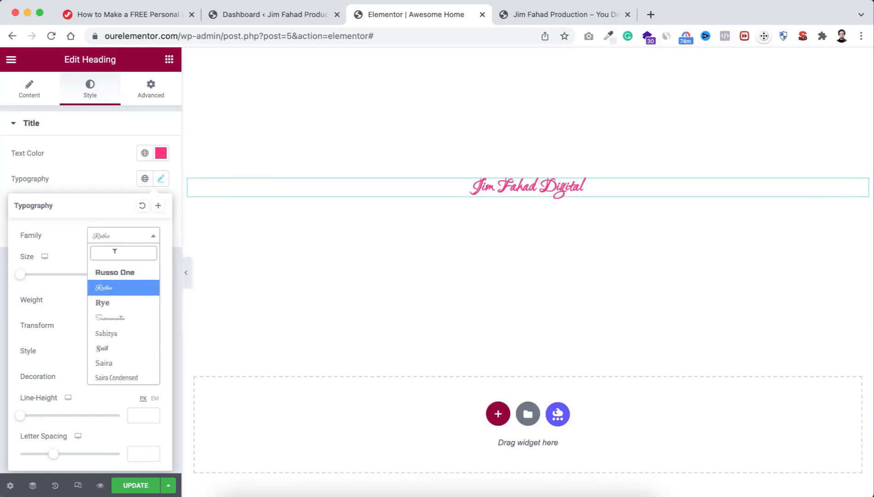
{"action": "type", "text": "poppin"}
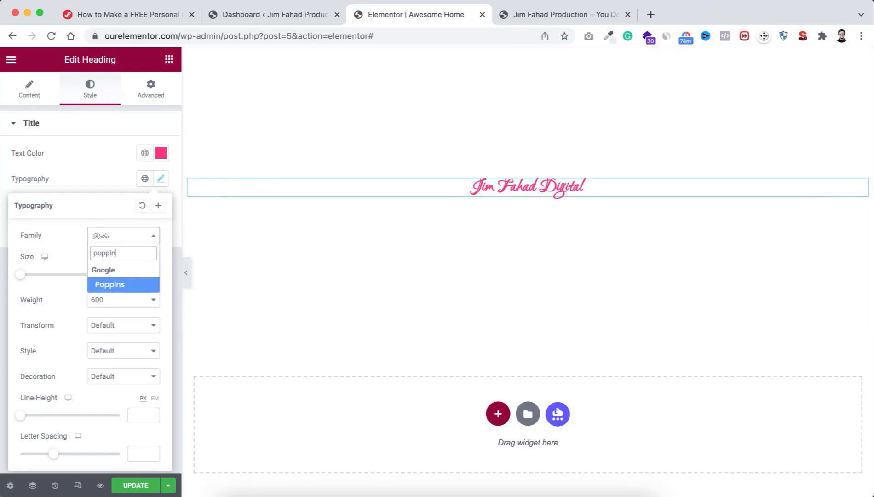
{"action": "left_click", "coordinate": [117, 286]}
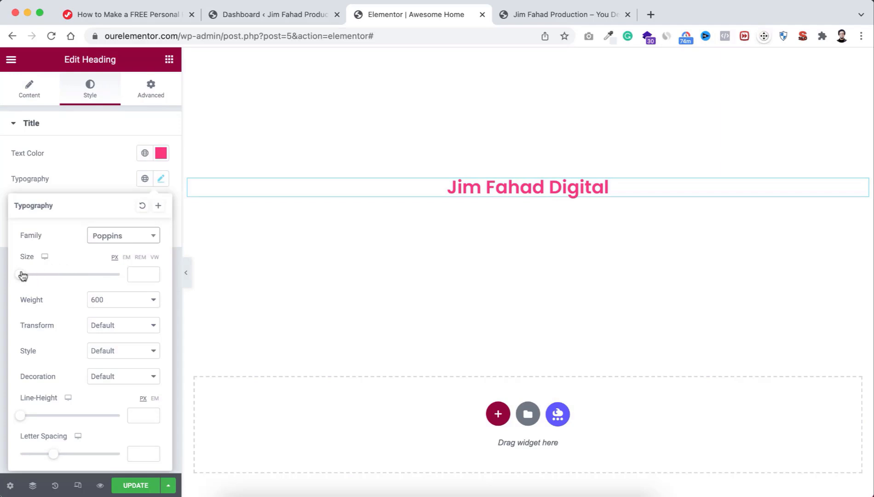
Step: Make the heading 48 px, weight 900 and uppercase
{"action": "left_click_drag", "start_coordinate": [21, 276], "coordinate": [45, 278]}
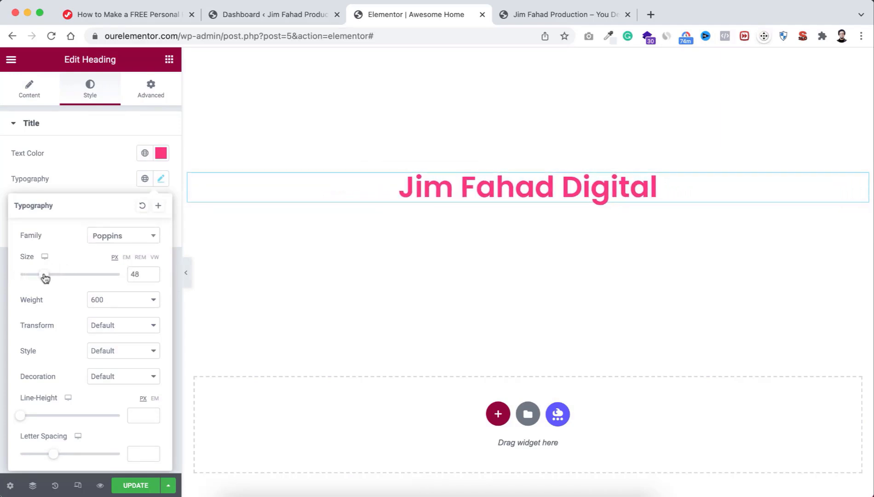
{"action": "left_click", "coordinate": [111, 299]}
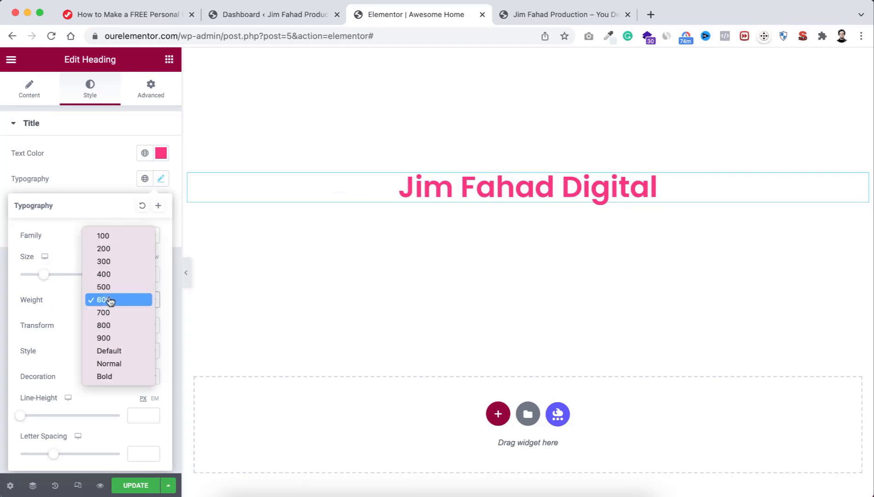
{"action": "left_click", "coordinate": [111, 340]}
{"action": "left_click", "coordinate": [113, 301]}
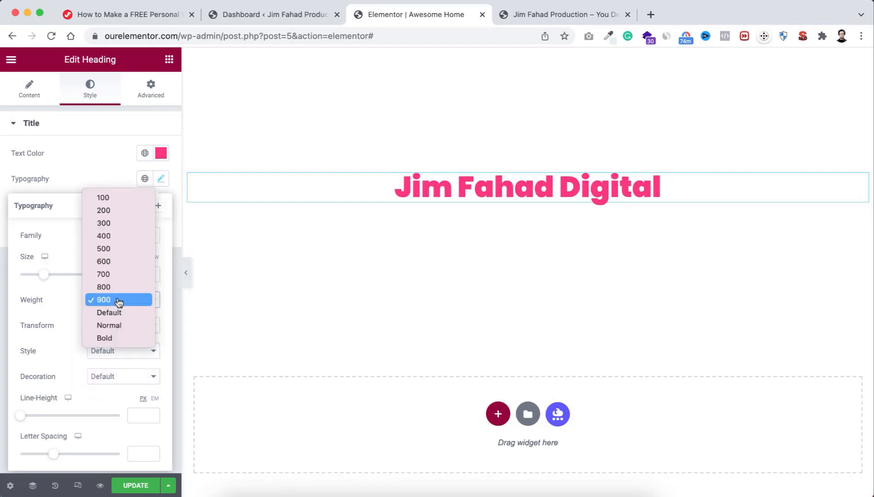
{"action": "left_click", "coordinate": [111, 211]}
{"action": "left_click", "coordinate": [109, 300]}
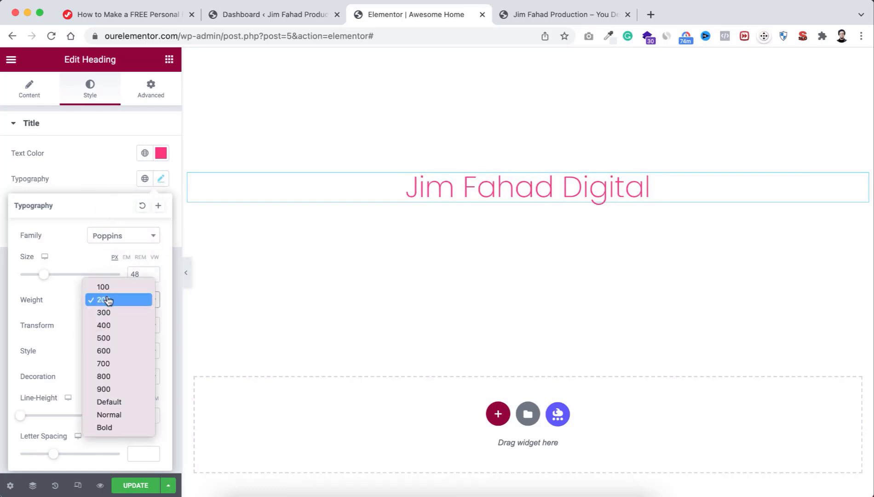
{"action": "left_click", "coordinate": [112, 388]}
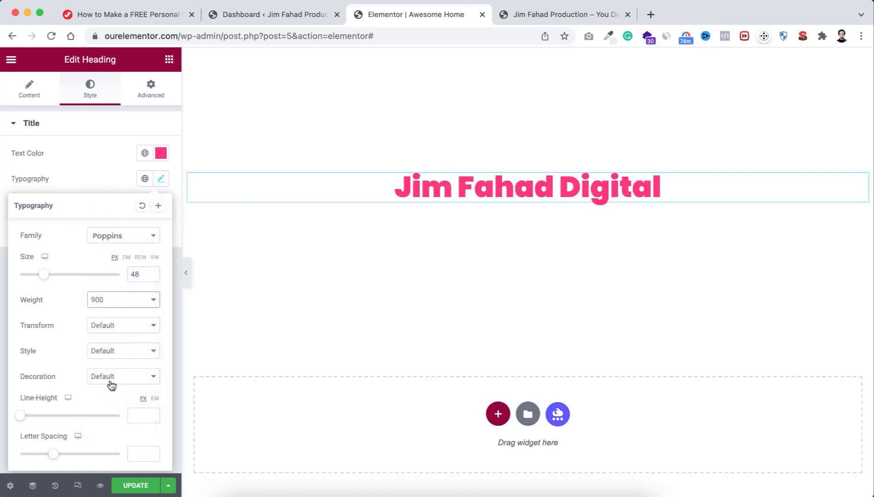
{"action": "left_click", "coordinate": [102, 329]}
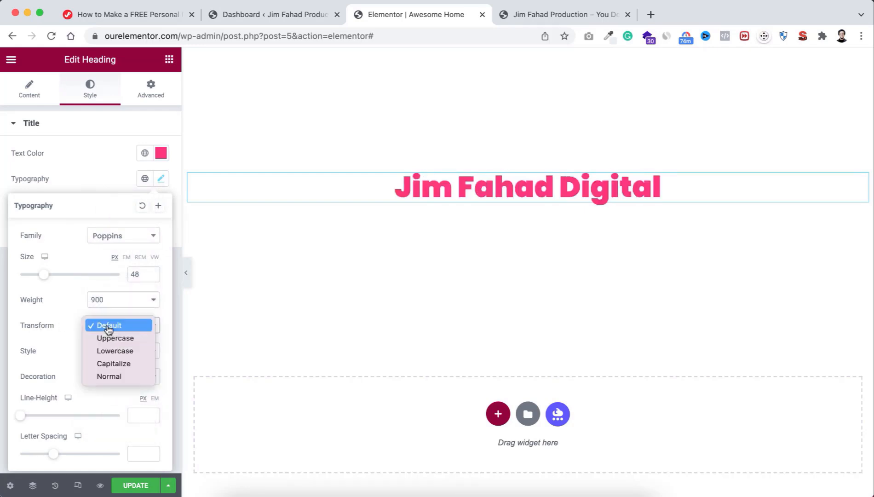
{"action": "left_click", "coordinate": [113, 351]}
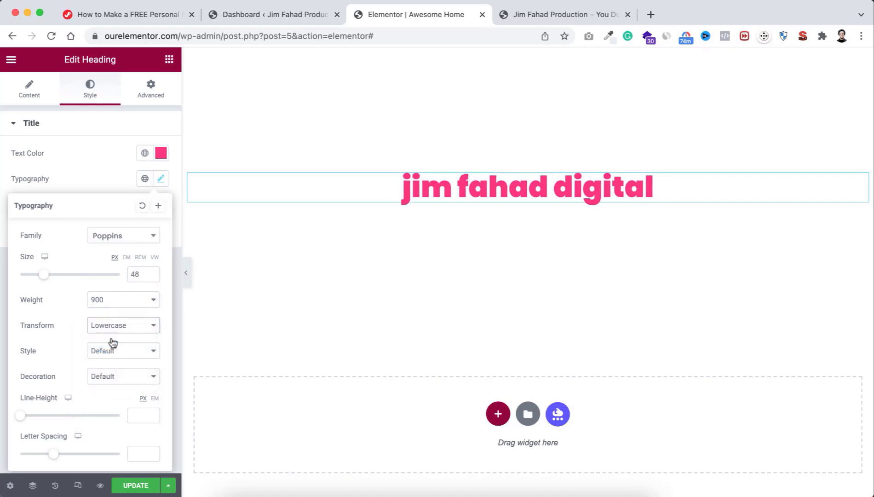
{"action": "left_click", "coordinate": [111, 326]}
{"action": "left_click", "coordinate": [112, 313]}
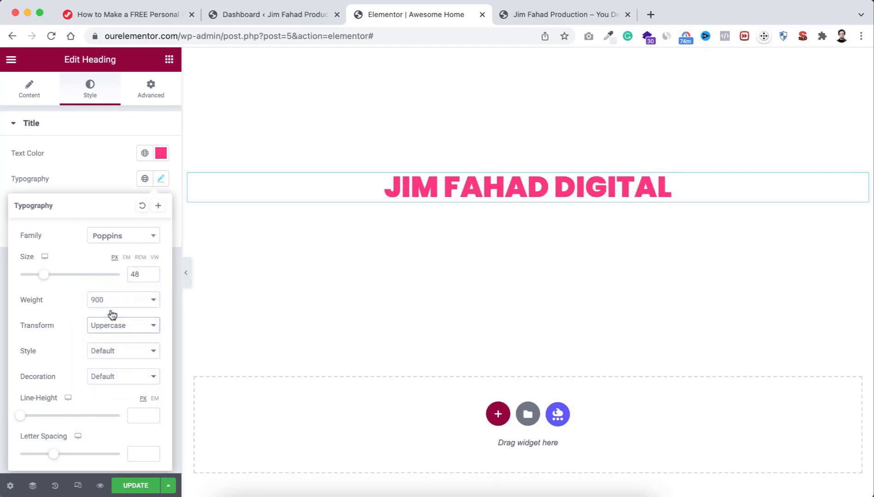
Step: Give the heading Oblique style, Default decoration and 2.4 letter spacing
{"action": "left_click", "coordinate": [109, 353]}
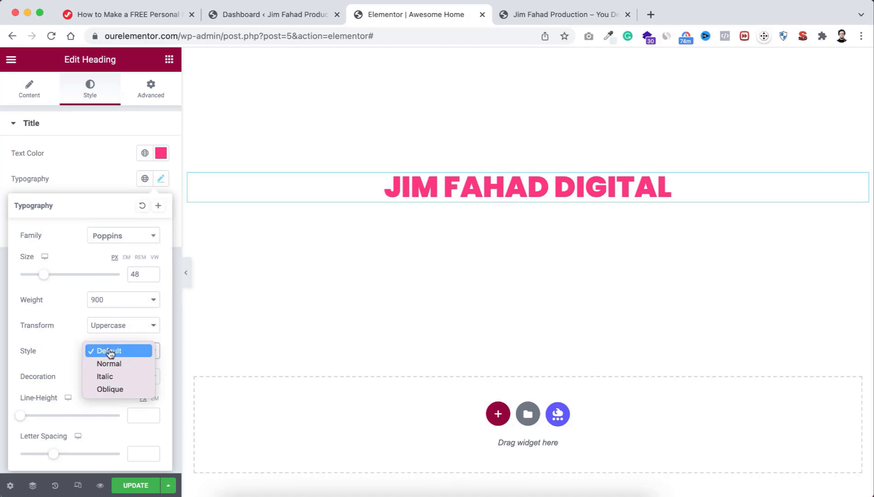
{"action": "left_click", "coordinate": [114, 378]}
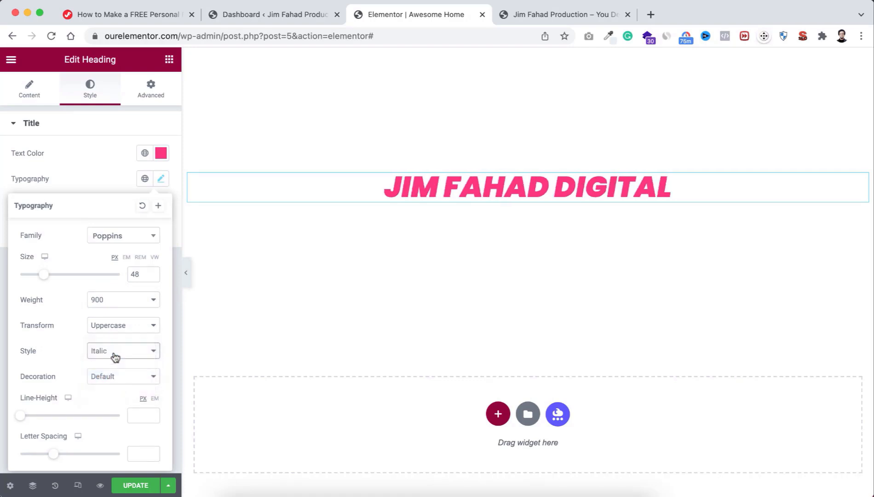
{"action": "left_click", "coordinate": [113, 355]}
{"action": "left_click", "coordinate": [114, 363]}
{"action": "left_click", "coordinate": [111, 378]}
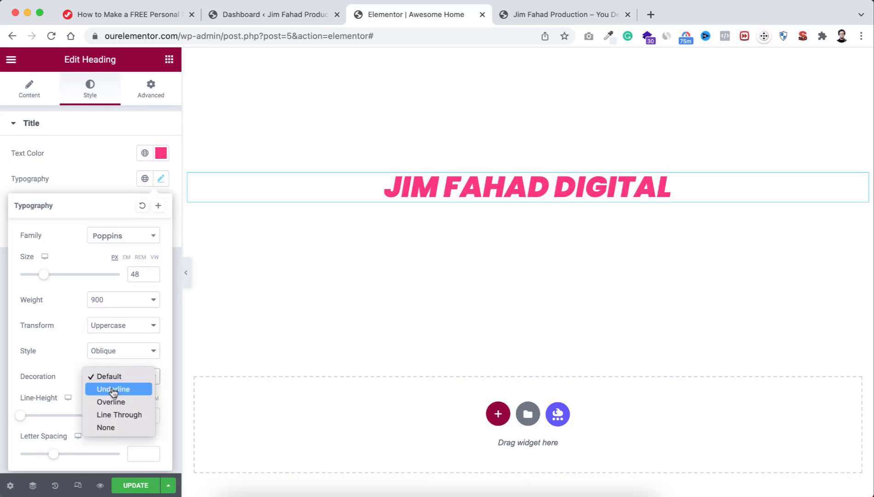
{"action": "left_click", "coordinate": [114, 390]}
{"action": "left_click", "coordinate": [113, 381]}
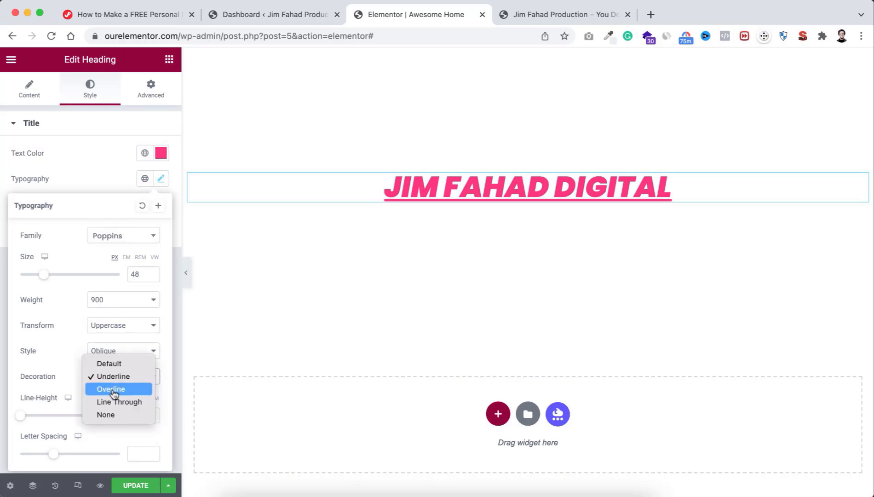
{"action": "left_click", "coordinate": [112, 389]}
{"action": "left_click", "coordinate": [114, 377]}
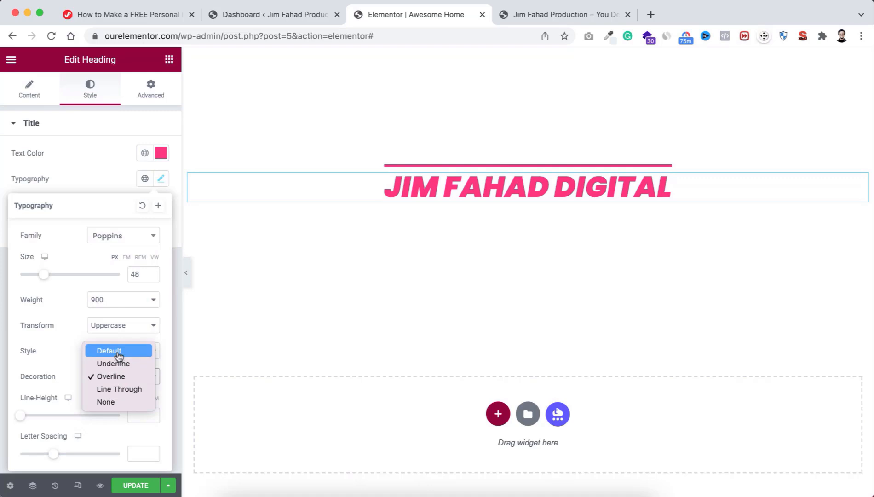
{"action": "left_click", "coordinate": [119, 354]}
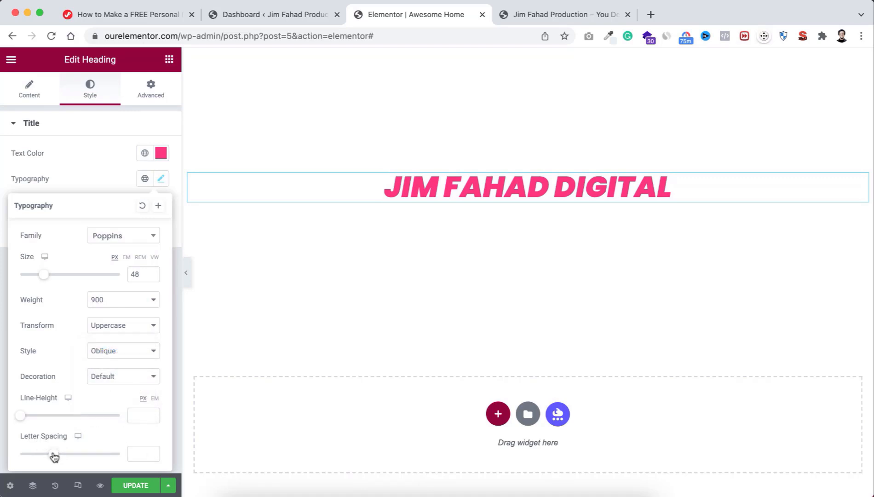
{"action": "left_click_drag", "start_coordinate": [54, 455], "coordinate": [70, 455]}
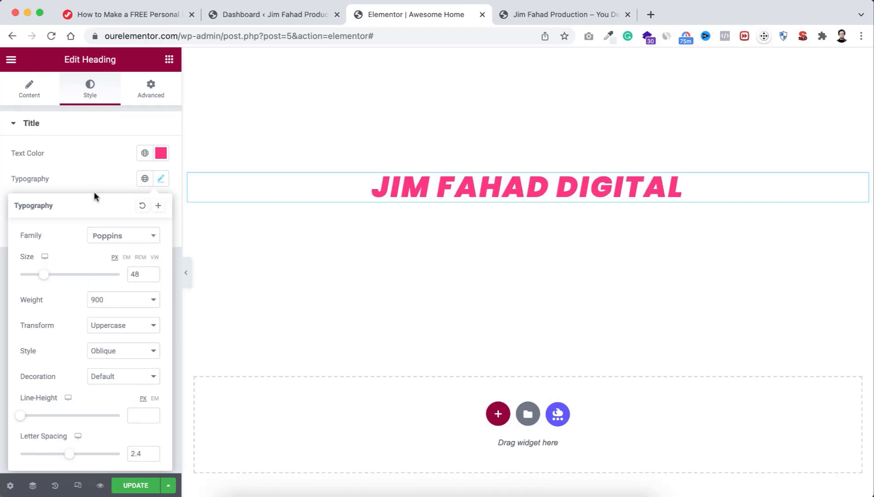
{"action": "left_click", "coordinate": [92, 159]}
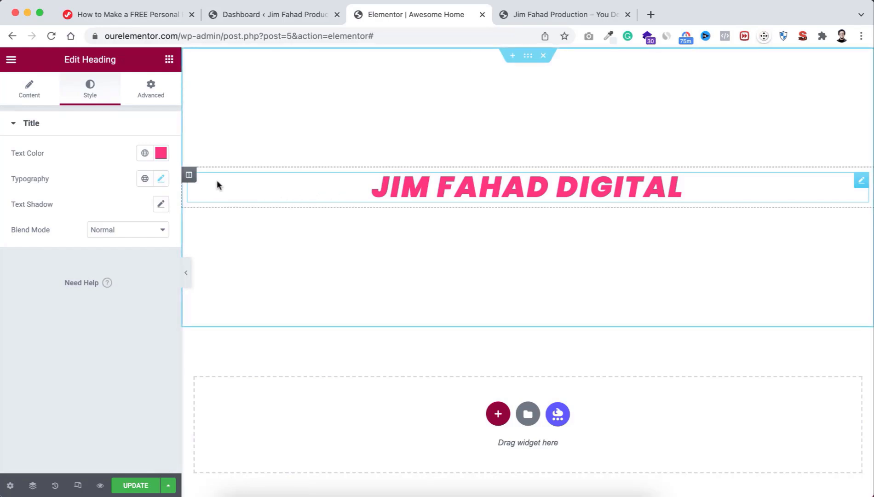
Step: Set the heading column's Classic background colour to black #000000
{"action": "left_click", "coordinate": [189, 176]}
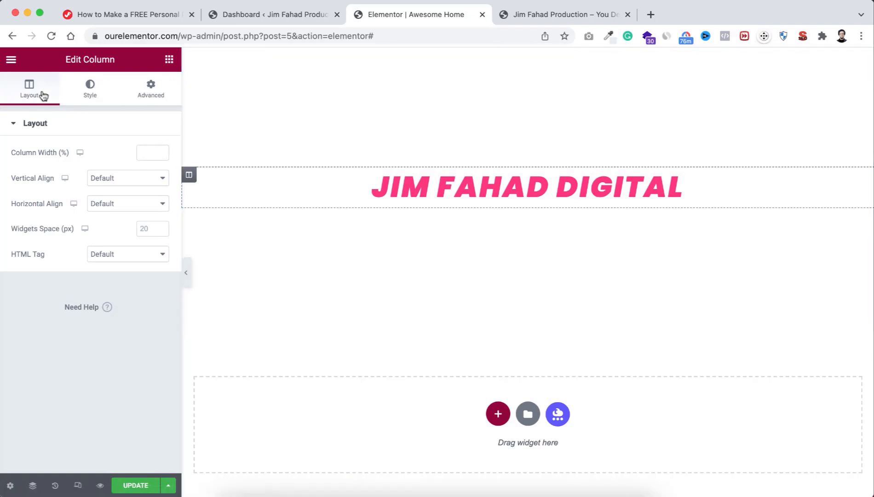
{"action": "left_click", "coordinate": [91, 92]}
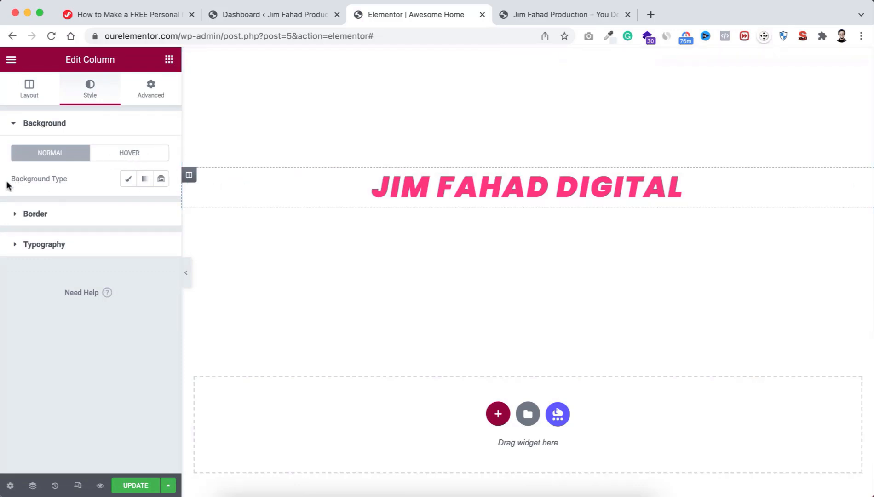
{"action": "left_click", "coordinate": [128, 181]}
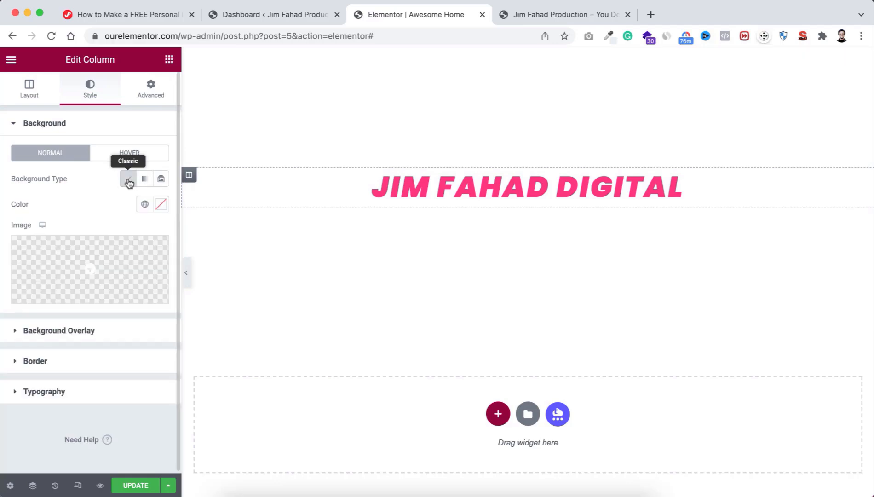
{"action": "left_click", "coordinate": [162, 205]}
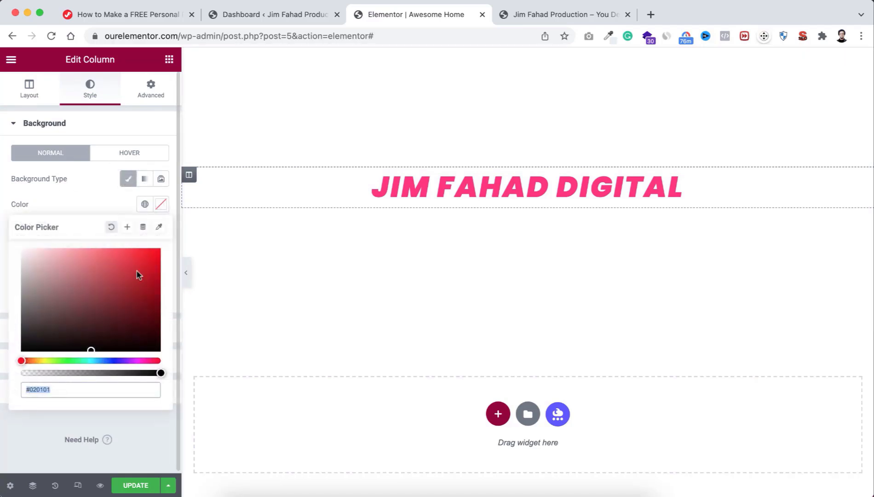
{"action": "mouse_move", "coordinate": [125, 286]}
{"action": "left_mouse_down"}
{"action": "mouse_move", "coordinate": [120, 252]}
{"action": "mouse_move", "coordinate": [106, 331]}
{"action": "mouse_move", "coordinate": [130, 332]}
{"action": "mouse_move", "coordinate": [123, 335]}
{"action": "mouse_move", "coordinate": [132, 357]}
{"action": "left_mouse_up"}
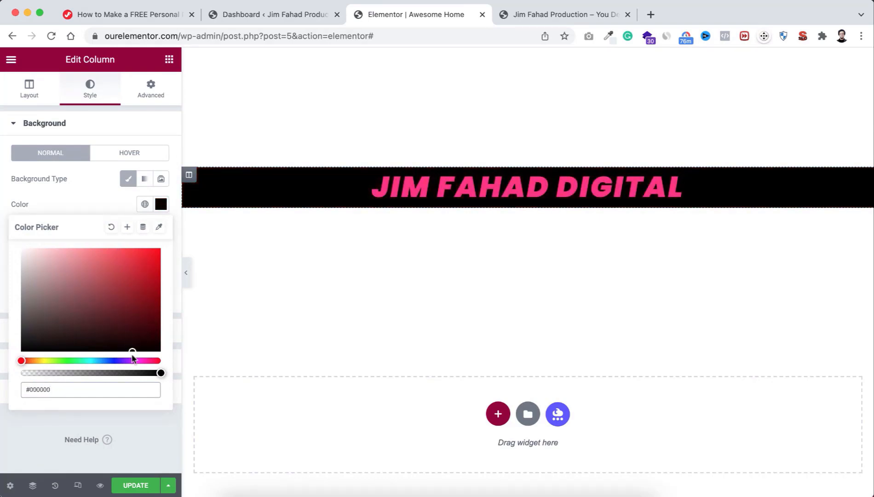
{"action": "left_click", "coordinate": [104, 204]}
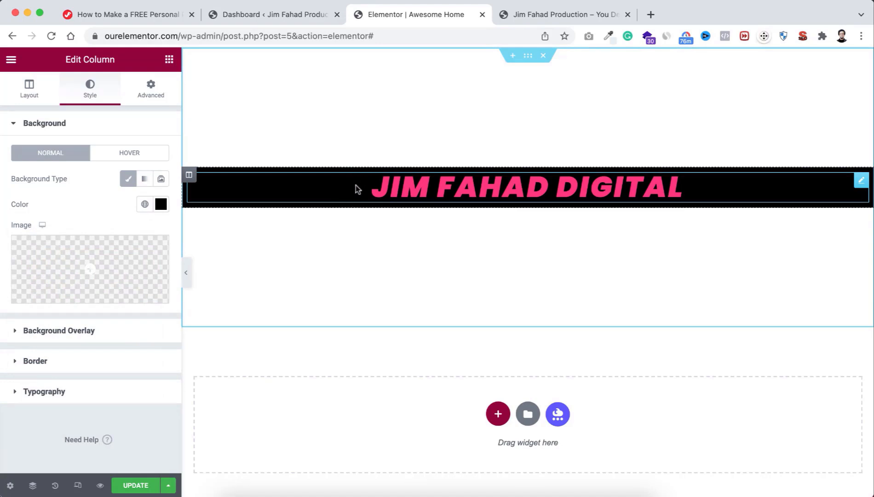
Step: Give the column 30 px padding on all sides
{"action": "left_click", "coordinate": [148, 93]}
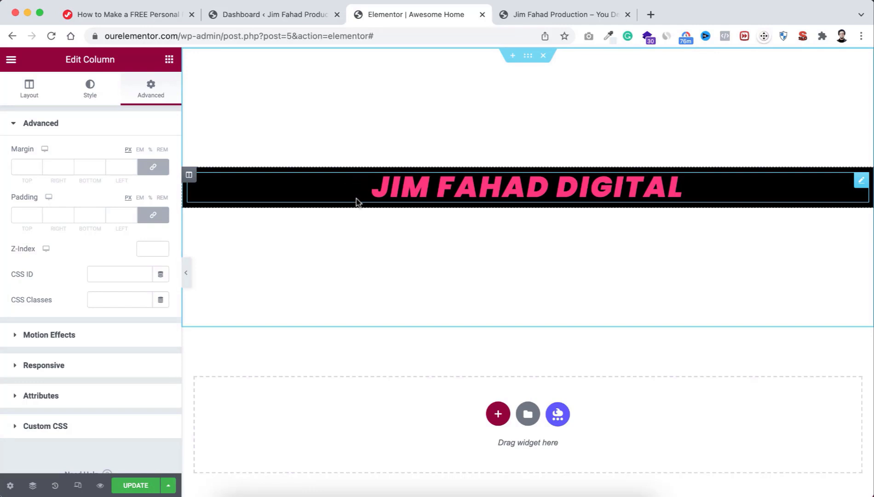
{"action": "left_click", "coordinate": [22, 214]}
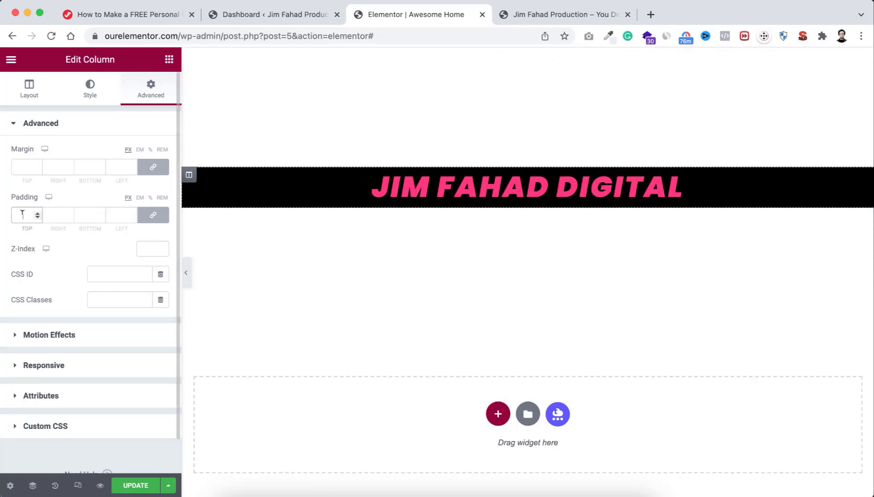
{"action": "type", "text": "30"}
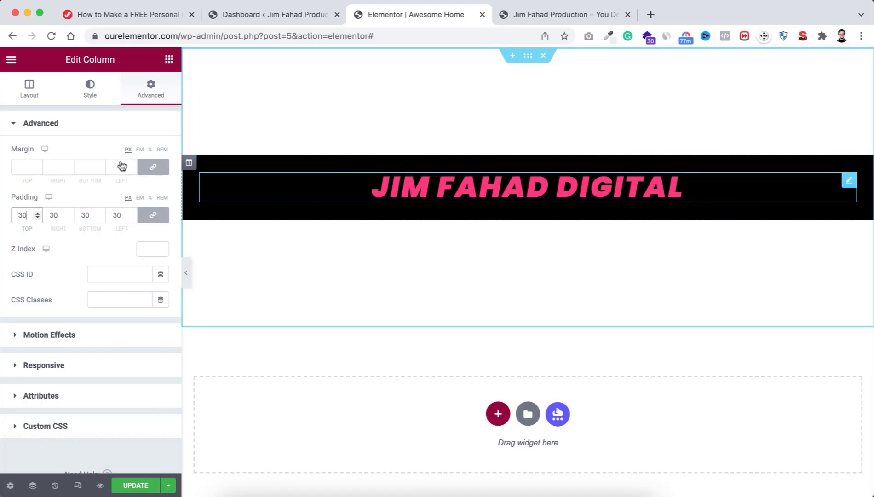
Step: Set the column margins to 0 top and bottom, 50 left and right
{"action": "left_click", "coordinate": [21, 165]}
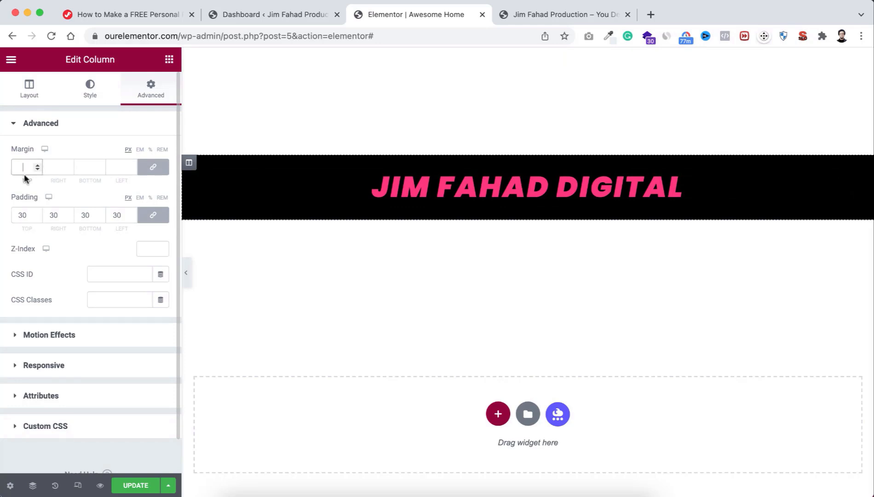
{"action": "type", "text": "5"}
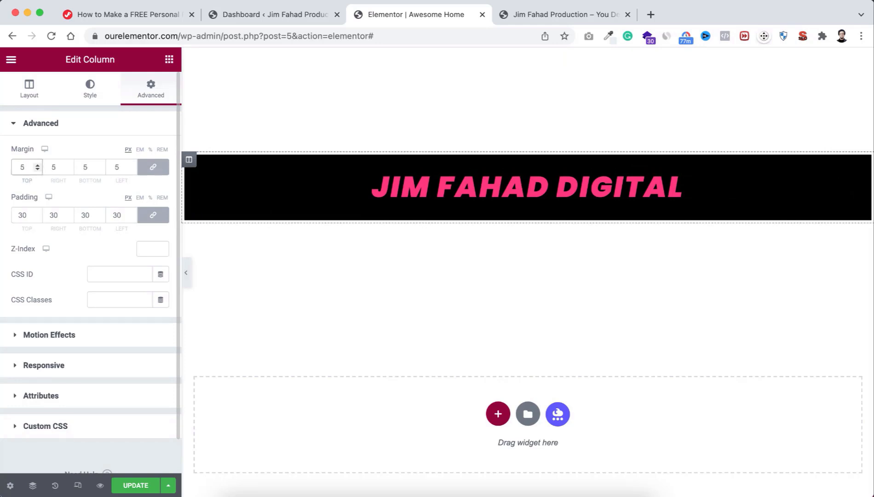
{"action": "type", "text": "0"}
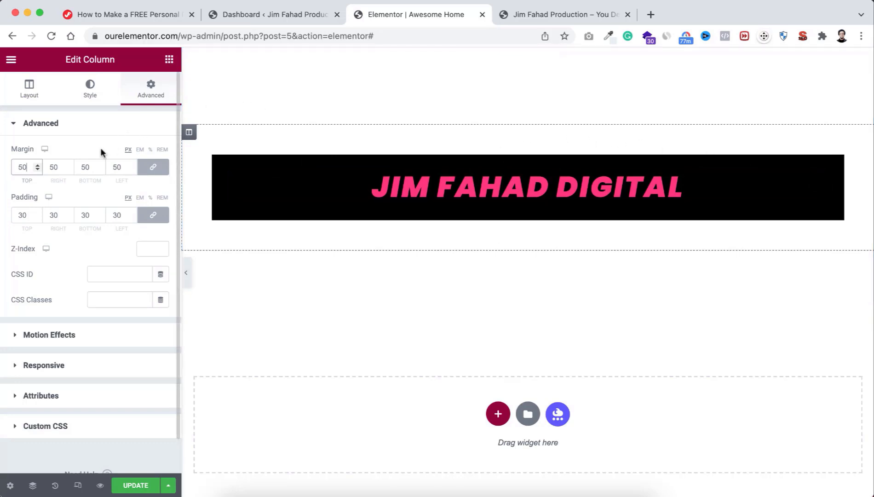
{"action": "left_click", "coordinate": [153, 170]}
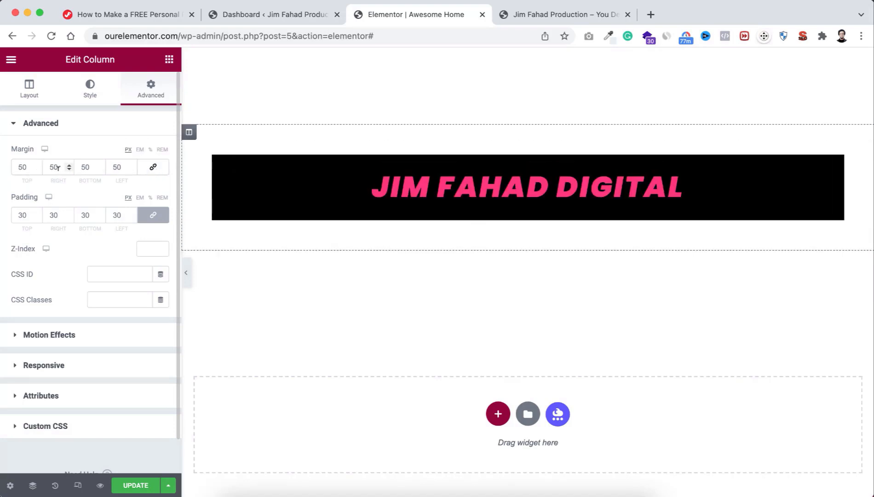
{"action": "left_click", "coordinate": [19, 166]}
{"action": "type", "text": "0"}
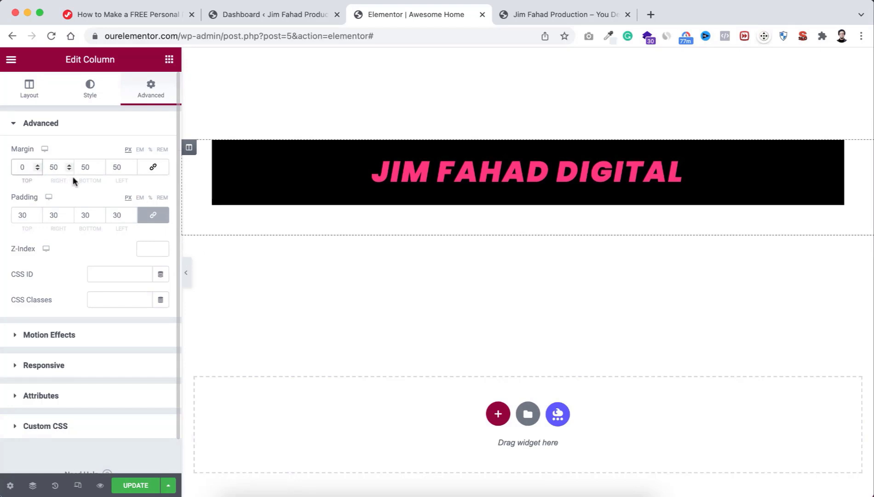
{"action": "double_click", "coordinate": [82, 167]}
{"action": "type", "text": "0"}
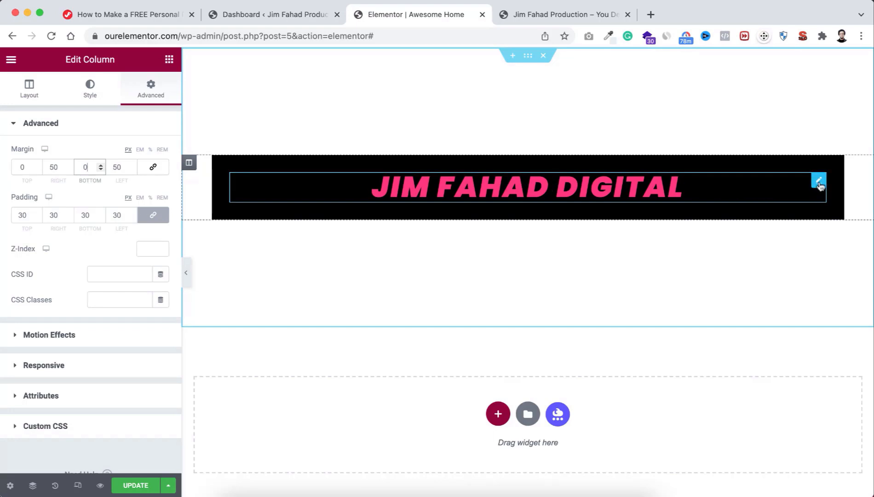
Step: Set the heading's unlinked padding to 20 px top and bottom
{"action": "left_click", "coordinate": [818, 182]}
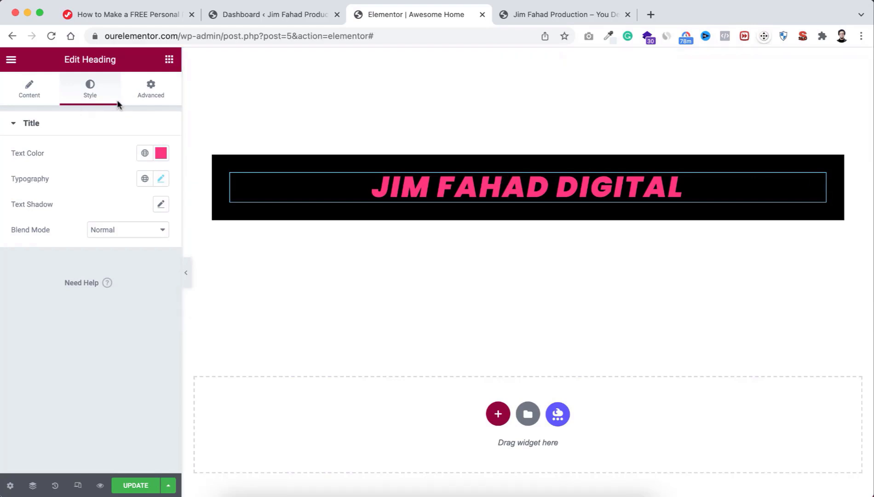
{"action": "left_click", "coordinate": [151, 88]}
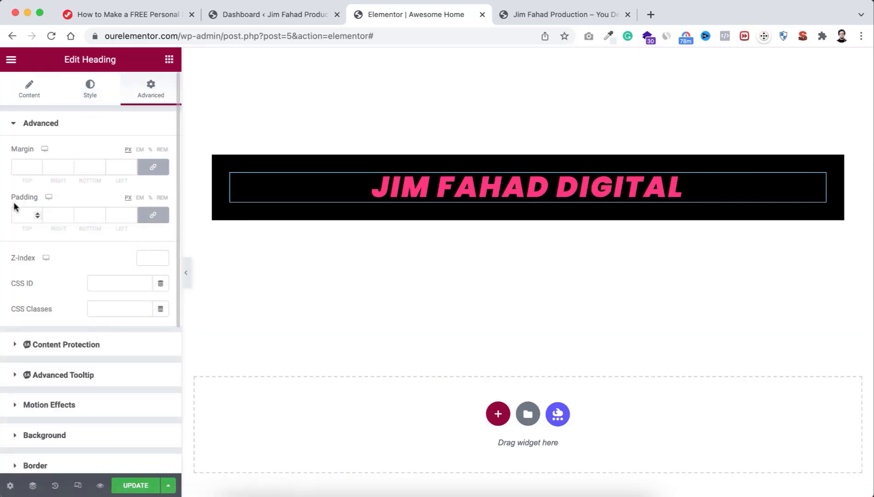
{"action": "left_click", "coordinate": [155, 216]}
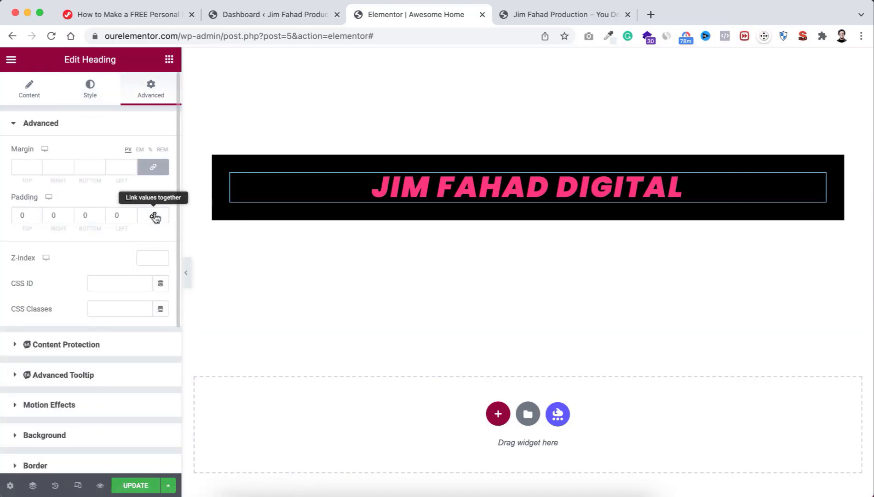
{"action": "left_click", "coordinate": [19, 215]}
{"action": "type", "text": "2"}
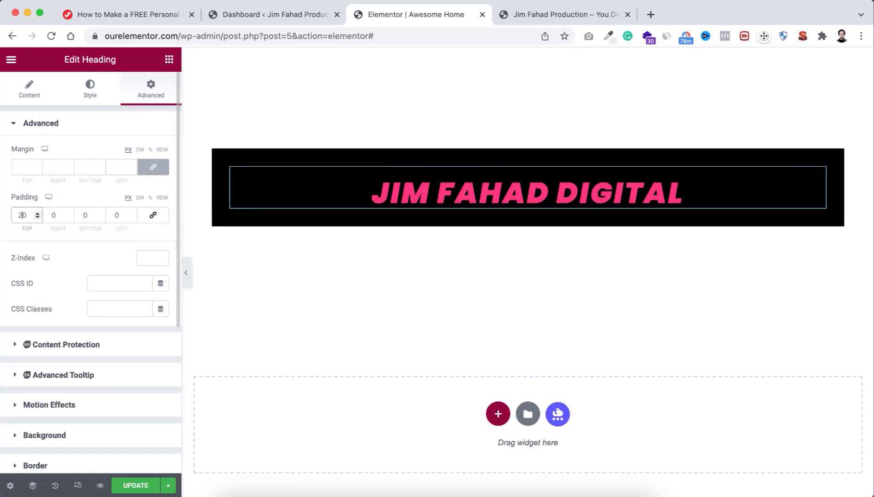
{"action": "left_click", "coordinate": [83, 214]}
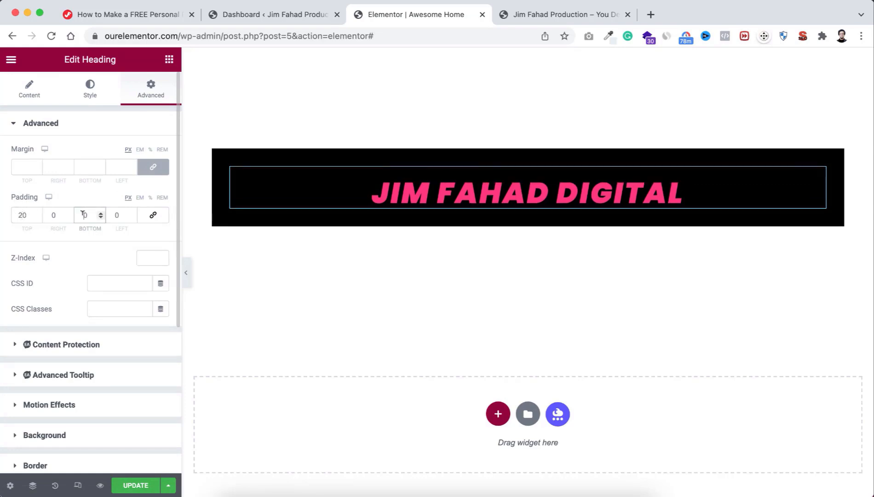
{"action": "type", "text": "2"}
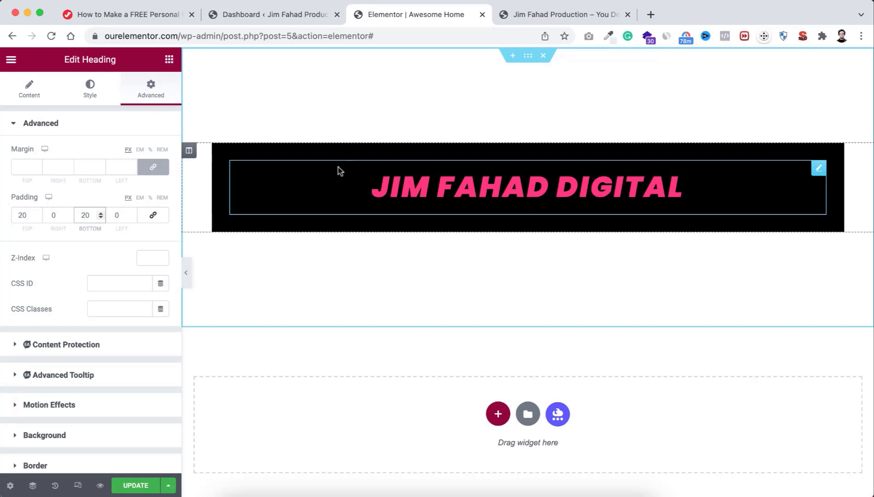
Step: Add a Button widget below the heading in the black section
{"action": "left_click", "coordinate": [169, 59]}
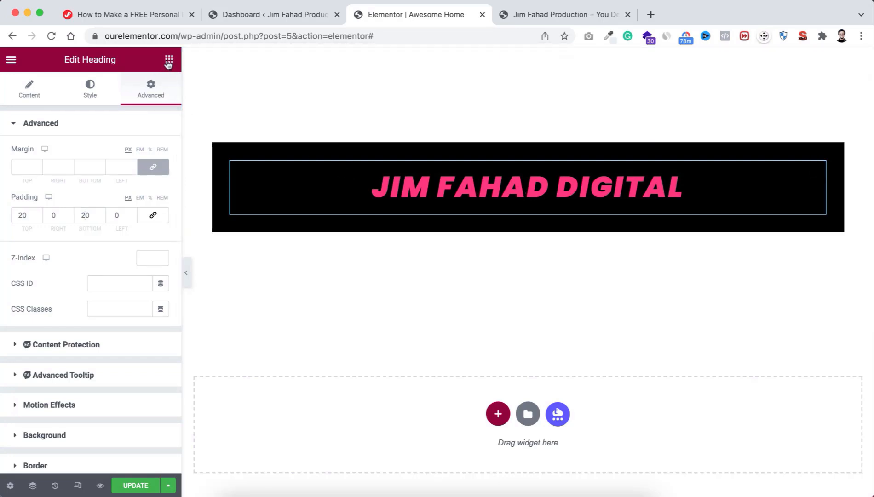
{"action": "scroll", "coordinate": [135, 301], "scroll_direction": "down", "scroll_amount": 2}
{"action": "scroll", "coordinate": [135, 301], "scroll_direction": "up", "scroll_amount": 2}
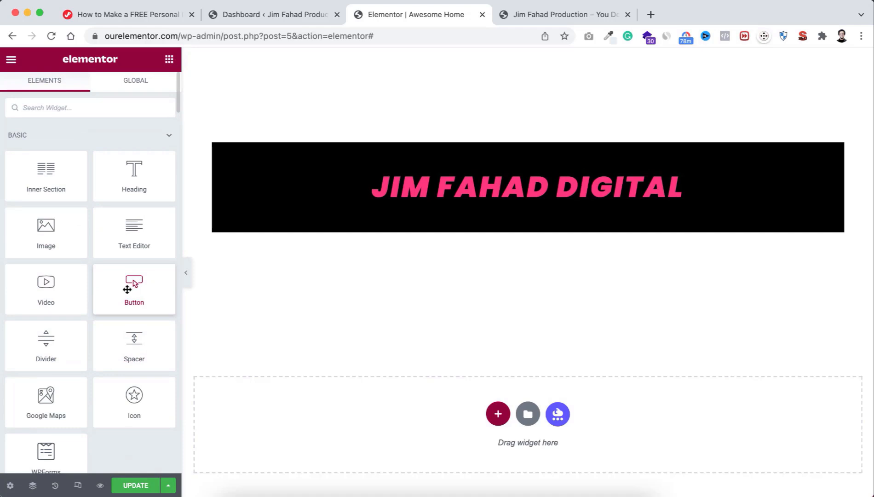
{"action": "left_click_drag", "start_coordinate": [127, 289], "coordinate": [482, 210]}
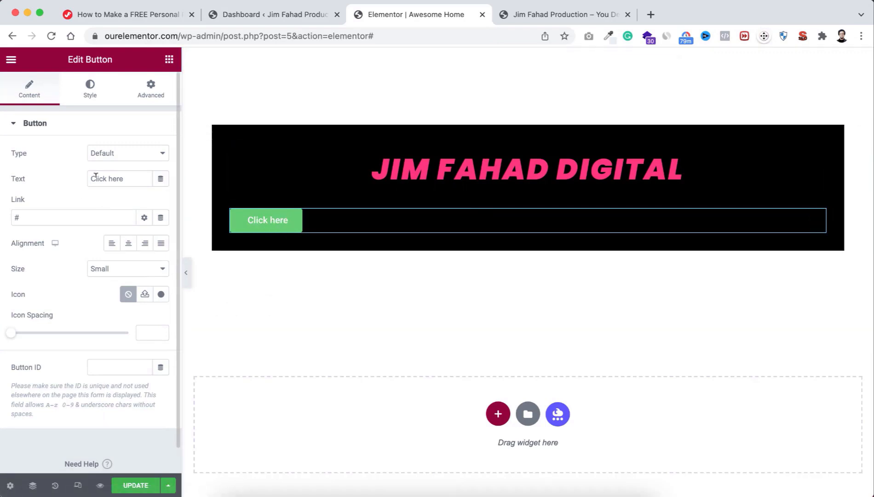
{"action": "left_click_drag", "start_coordinate": [128, 175], "coordinate": [87, 175]}
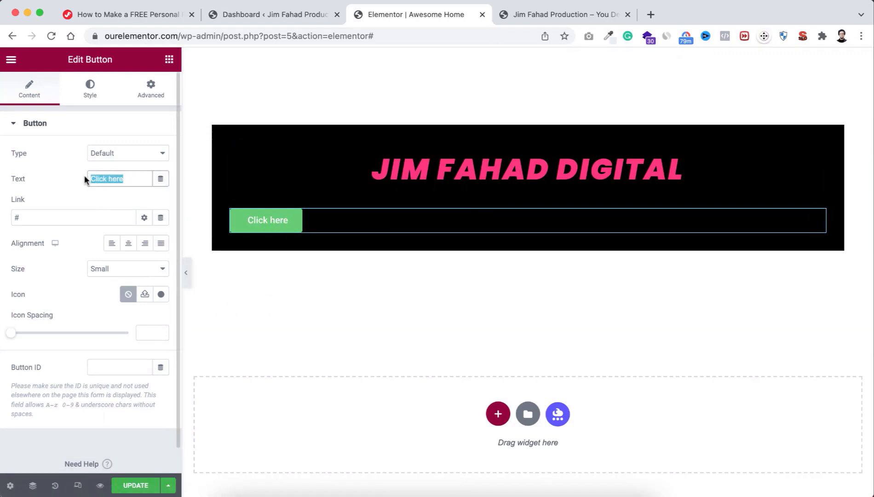
{"action": "type", "text": "See Mor"}
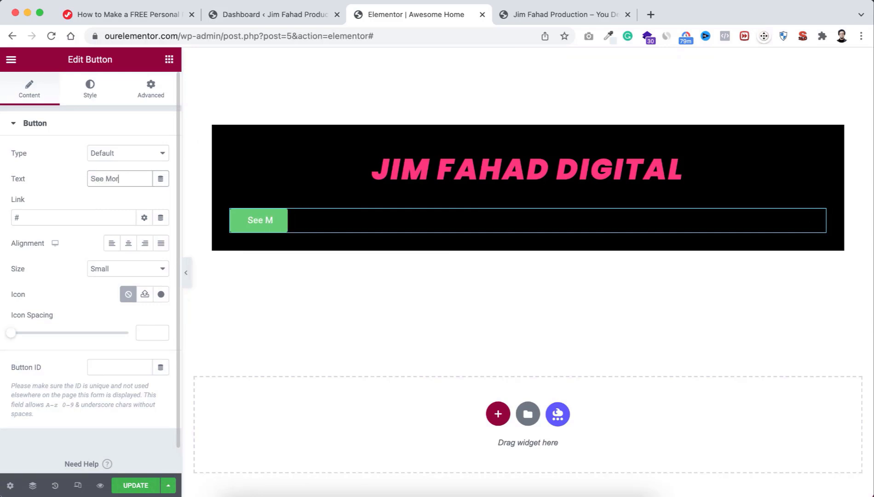
{"action": "type", "text": "e"}
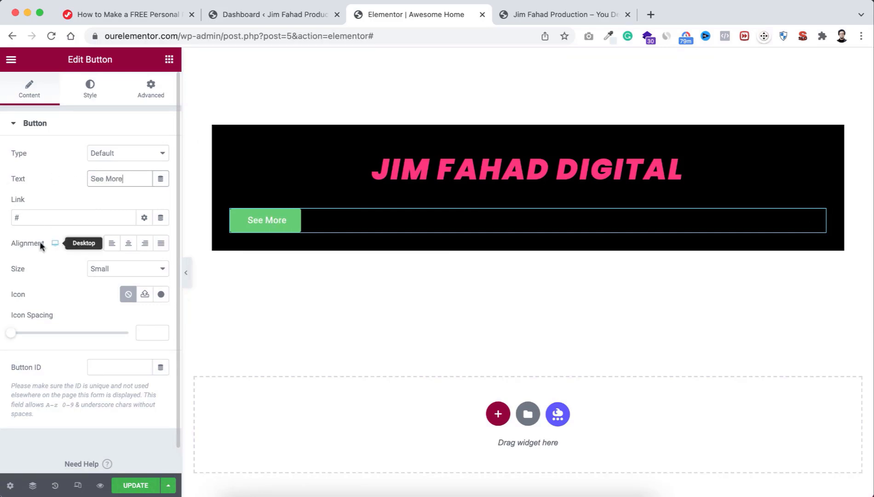
{"action": "left_click", "coordinate": [128, 243]}
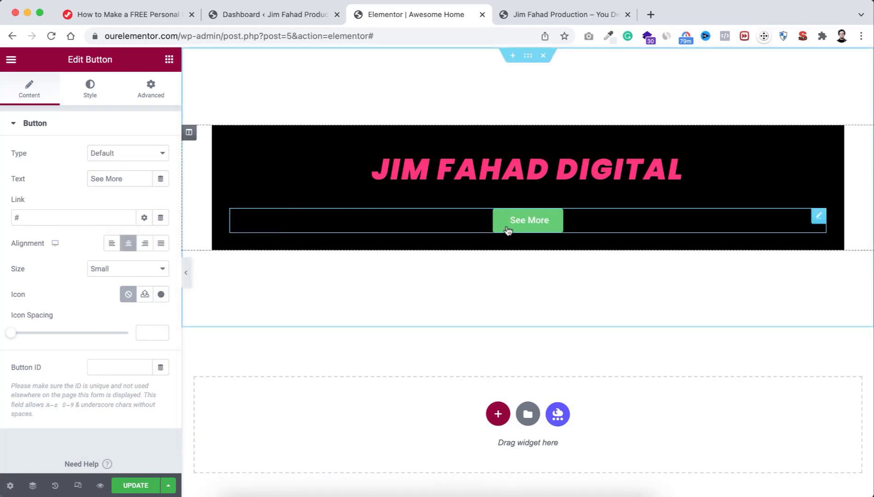
{"action": "left_click", "coordinate": [28, 216]}
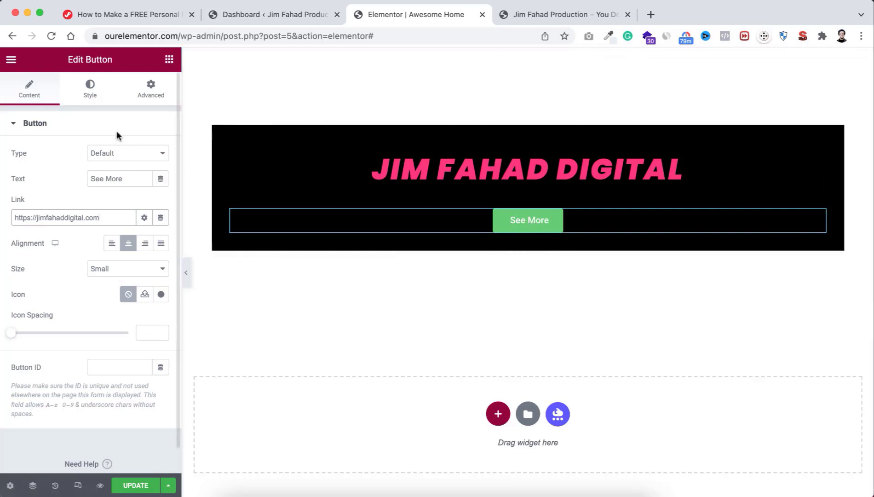
Step: Give the See More button a #FFFFFF background and #000000 text colour
{"action": "left_click", "coordinate": [90, 91]}
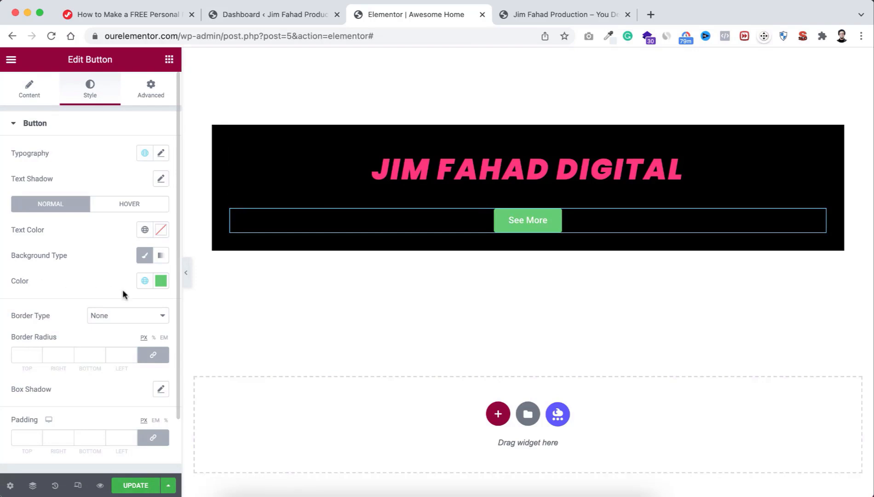
{"action": "left_click", "coordinate": [161, 281]}
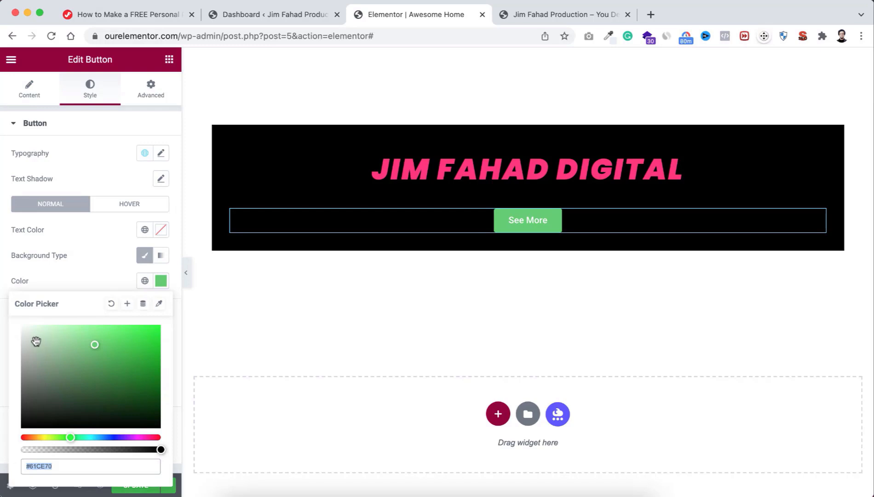
{"action": "left_click_drag", "start_coordinate": [41, 340], "coordinate": [19, 326]}
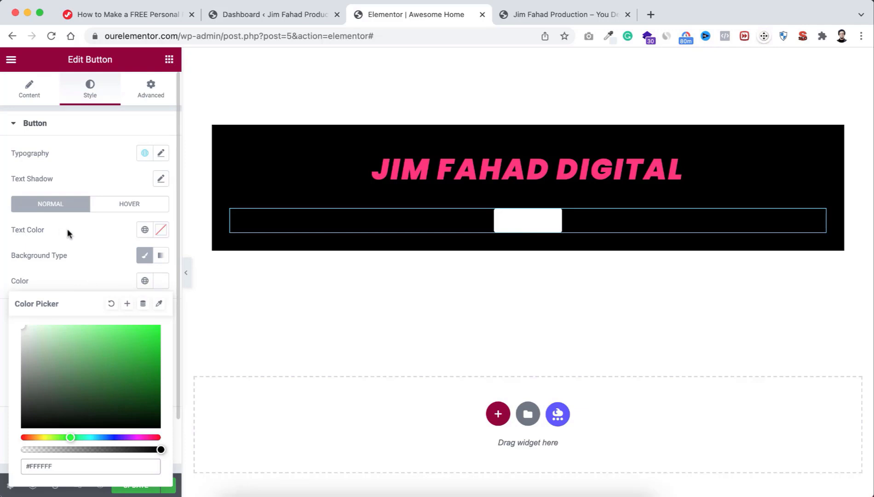
{"action": "left_click", "coordinate": [85, 234]}
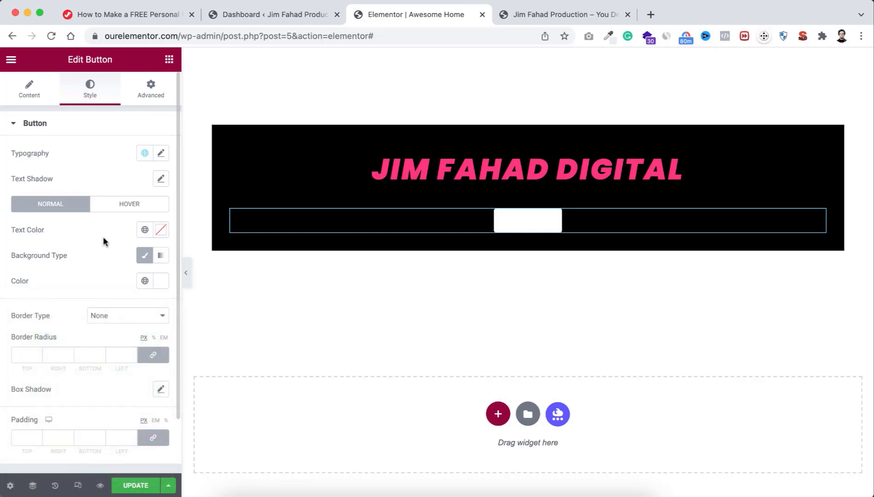
{"action": "left_click", "coordinate": [161, 230]}
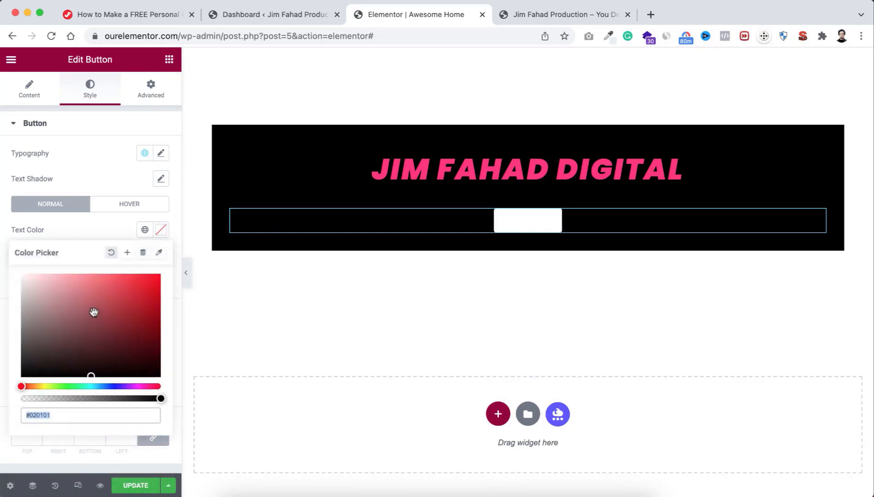
{"action": "left_click_drag", "start_coordinate": [94, 312], "coordinate": [110, 382]}
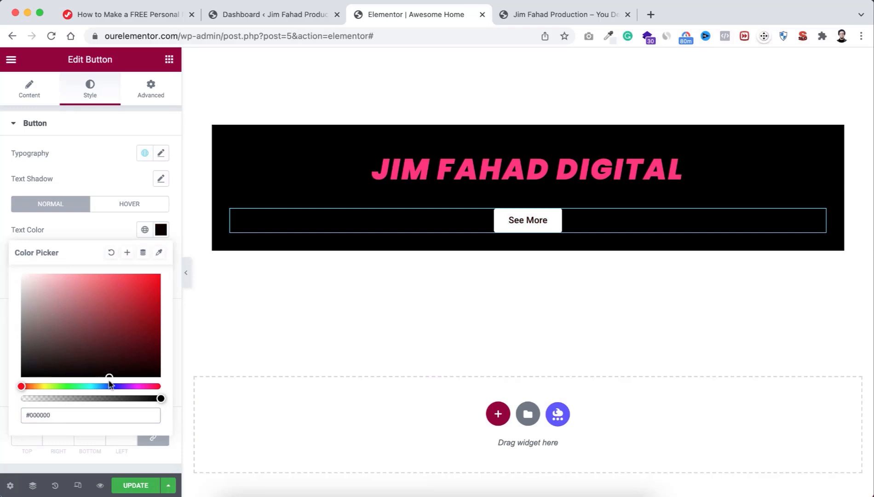
{"action": "left_click", "coordinate": [101, 230]}
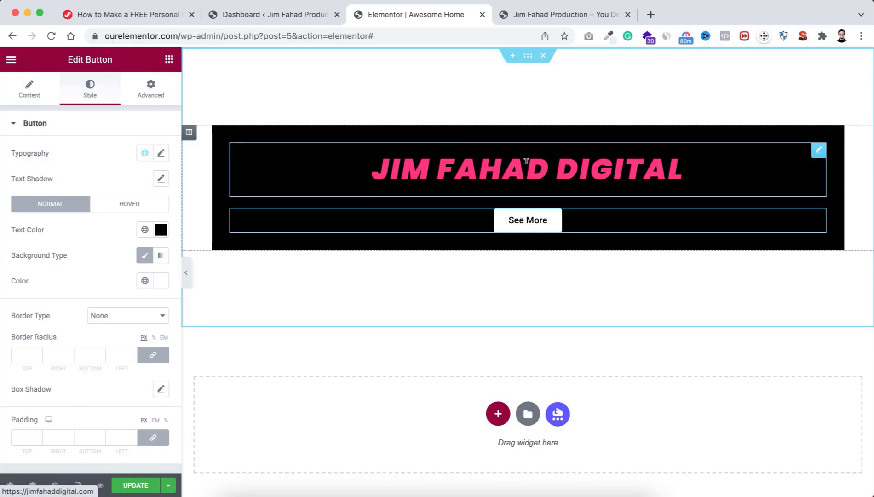
{"action": "left_click", "coordinate": [169, 59]}
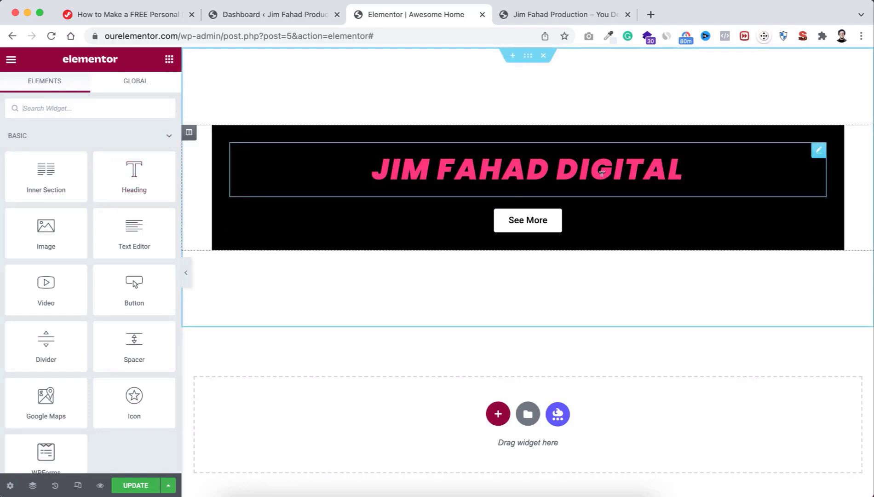
{"action": "right_click", "coordinate": [578, 164]}
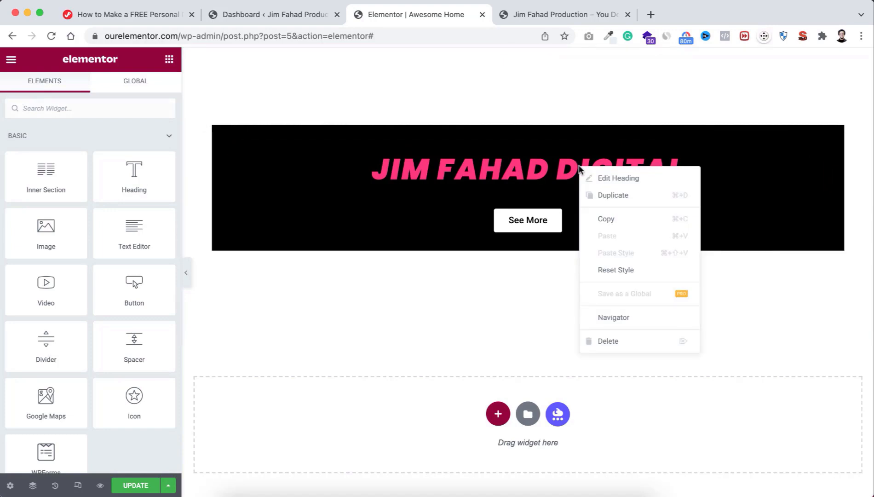
{"action": "left_click", "coordinate": [607, 196]}
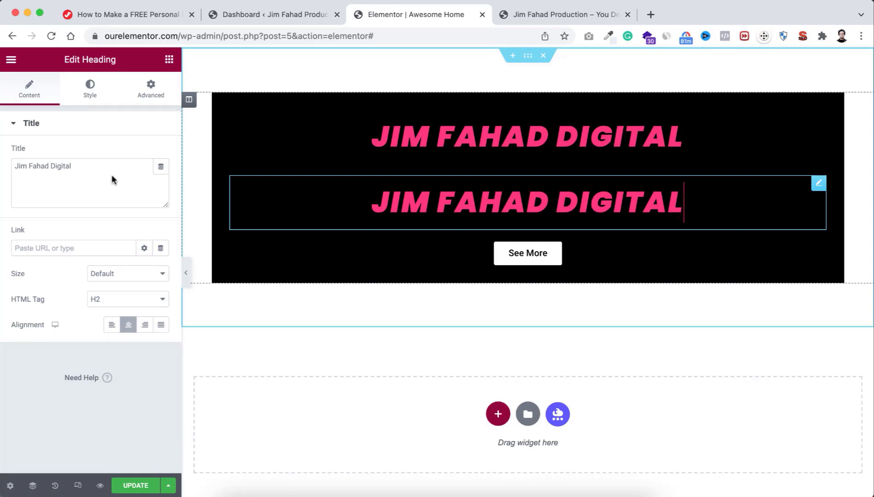
{"action": "left_click", "coordinate": [89, 92]}
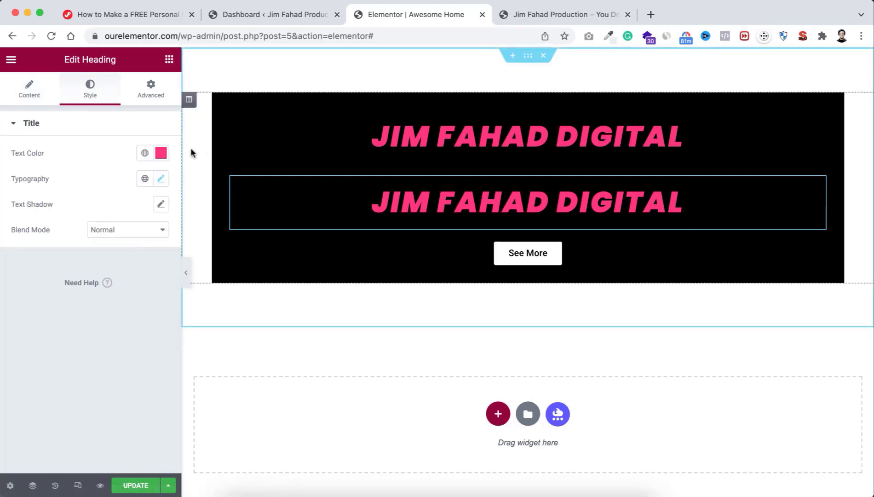
{"action": "left_click", "coordinate": [161, 153]}
{"action": "left_click_drag", "start_coordinate": [29, 203], "coordinate": [15, 187]}
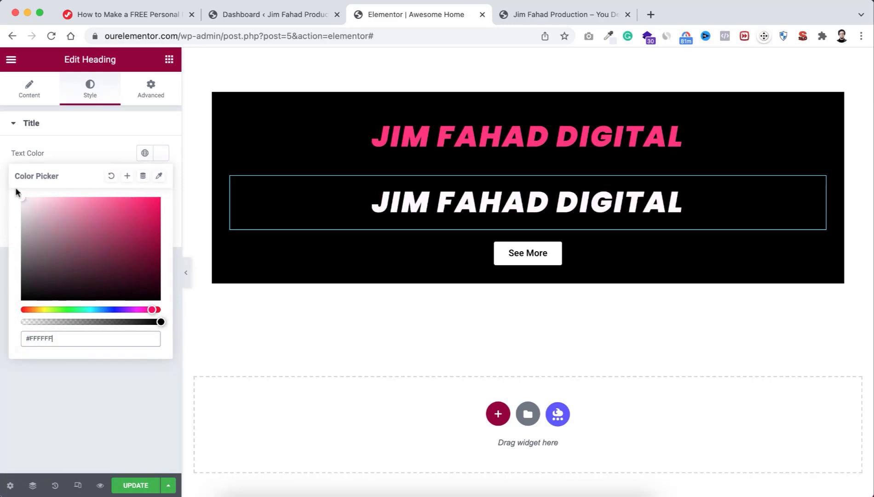
{"action": "left_click", "coordinate": [88, 147]}
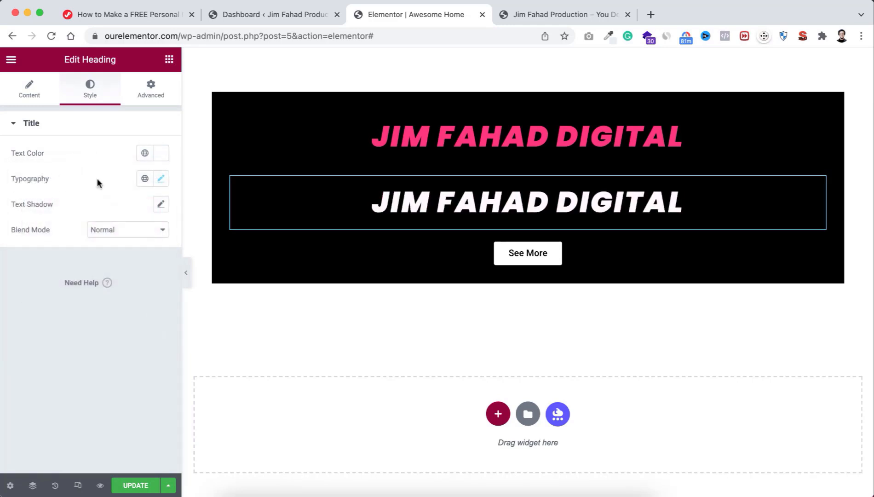
{"action": "left_click", "coordinate": [161, 179]}
{"action": "left_click_drag", "start_coordinate": [45, 275], "coordinate": [34, 276]}
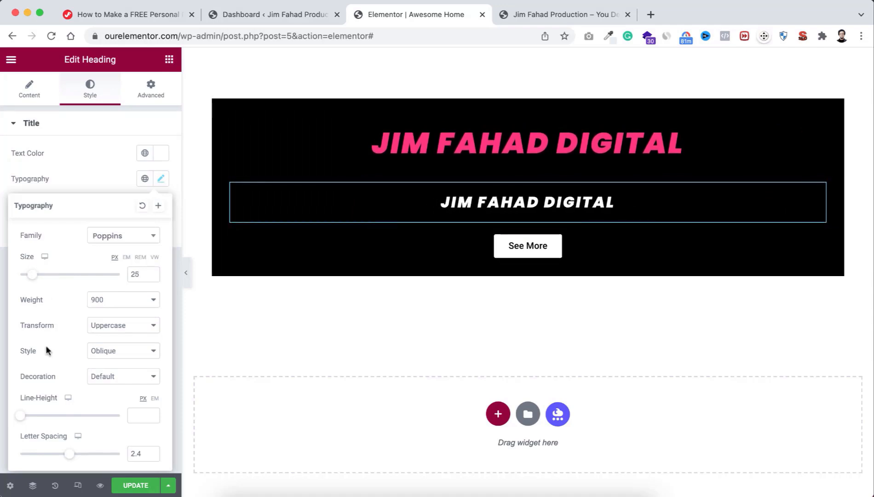
{"action": "left_click", "coordinate": [113, 351]}
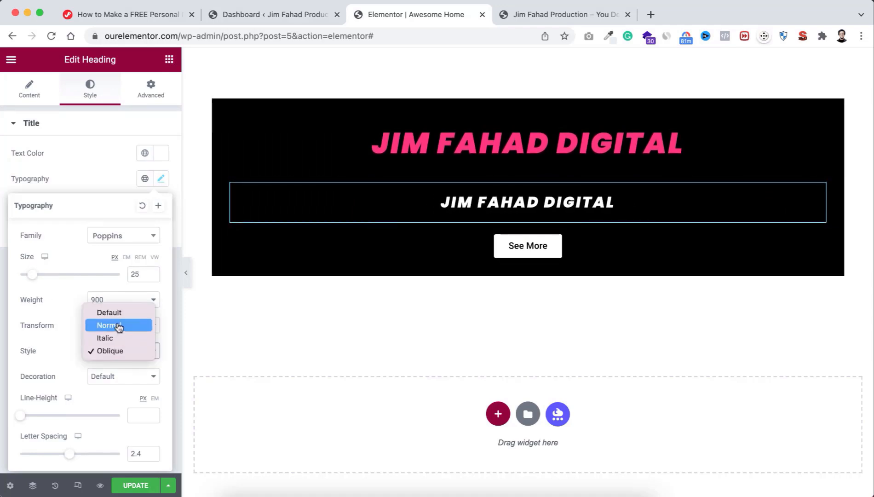
{"action": "left_click", "coordinate": [118, 325]}
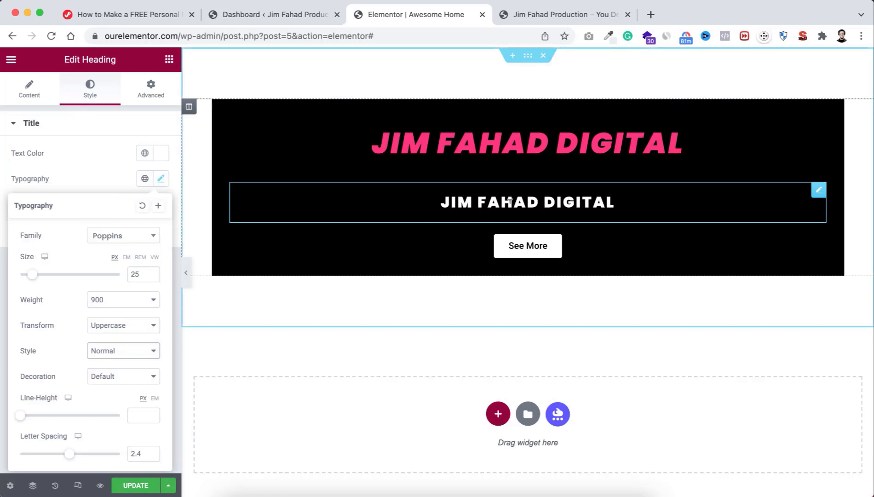
{"action": "left_click", "coordinate": [29, 92]}
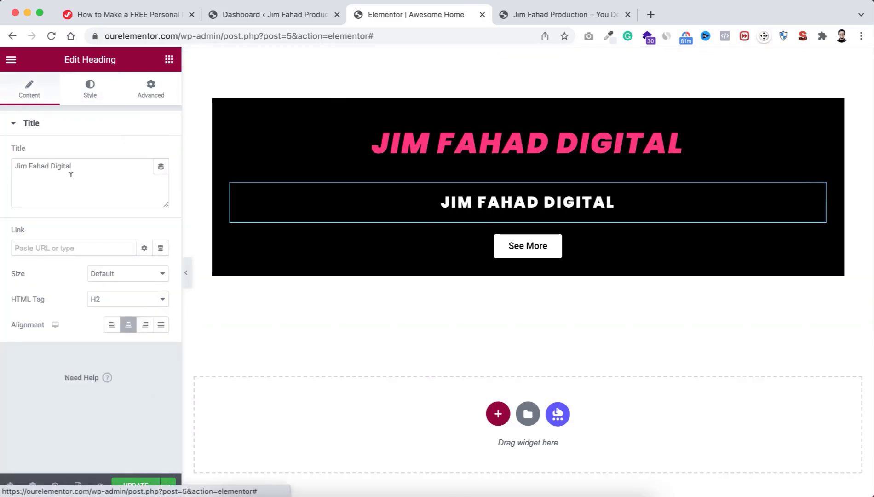
{"action": "left_click", "coordinate": [71, 174]}
{"action": "key", "text": "super+a"}
{"action": "type", "text": "B"}
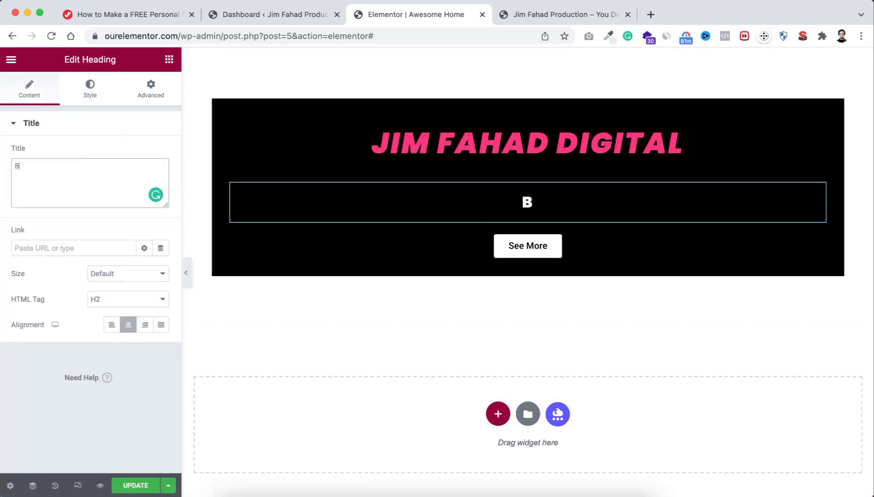
{"action": "type", "text": "est Service Provider"}
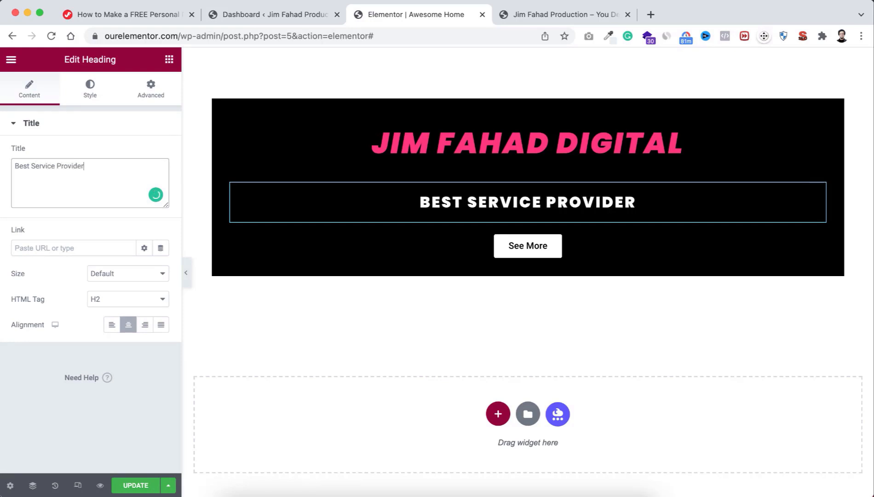
{"action": "right_click", "coordinate": [447, 203]}
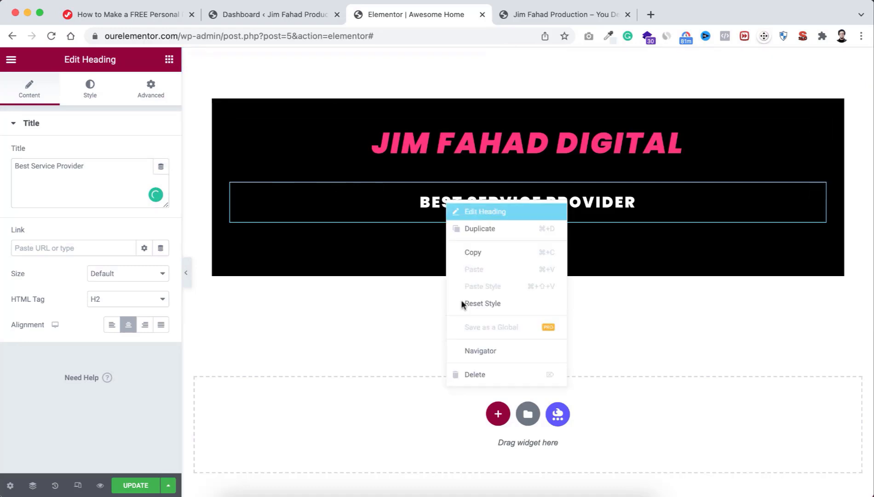
{"action": "left_click", "coordinate": [464, 376]}
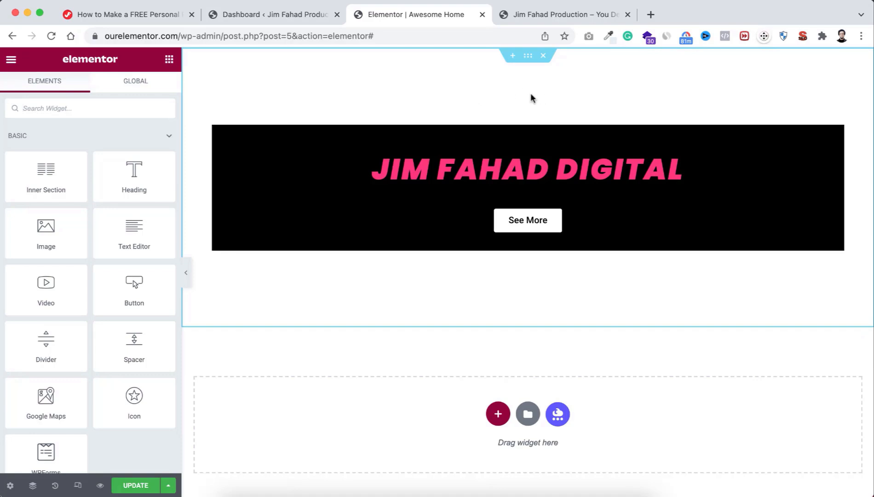
Step: Set the banner section's Classic background colour to #FF9999 and open the media library for an image
{"action": "left_click", "coordinate": [528, 57]}
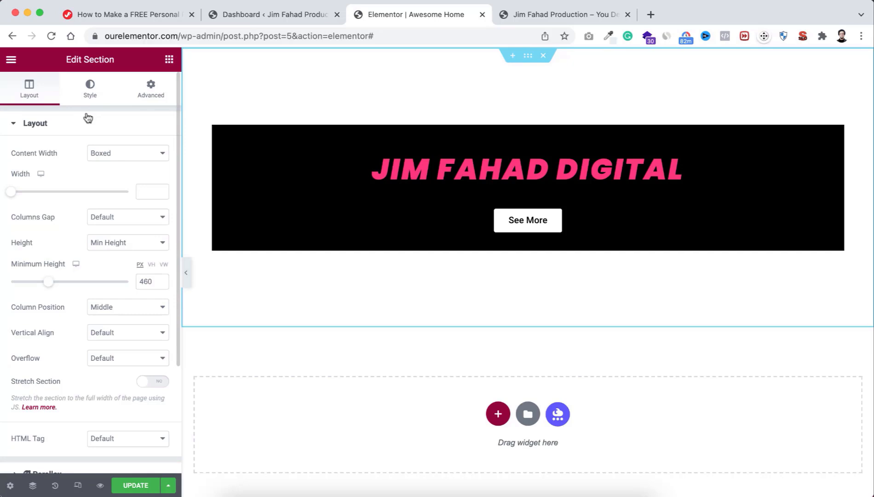
{"action": "left_click", "coordinate": [89, 89]}
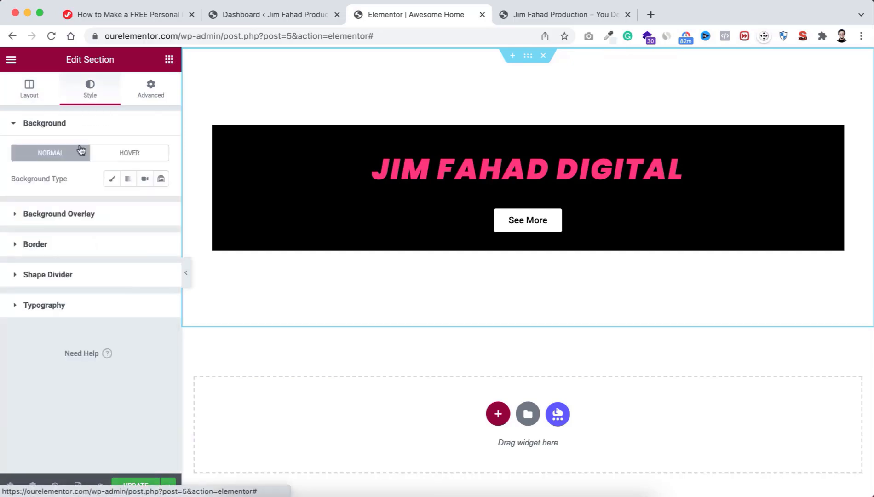
{"action": "left_click", "coordinate": [112, 180]}
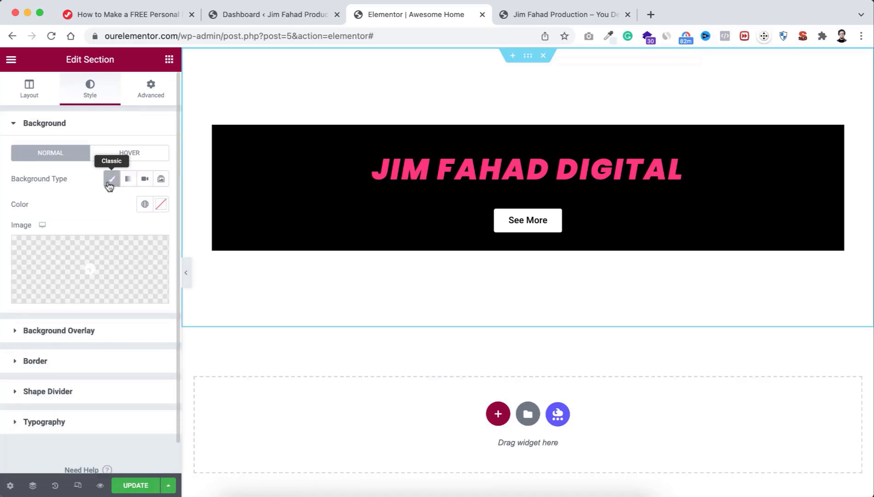
{"action": "left_click", "coordinate": [156, 206]}
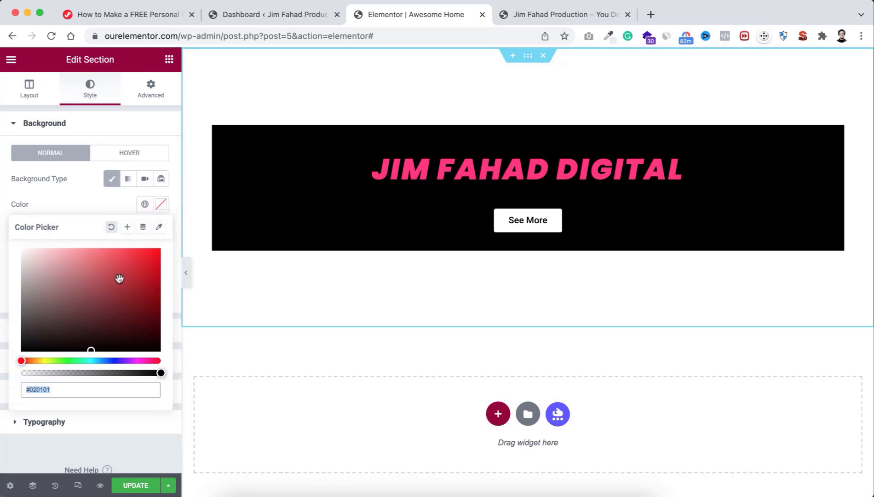
{"action": "left_click_drag", "start_coordinate": [119, 278], "coordinate": [78, 249]}
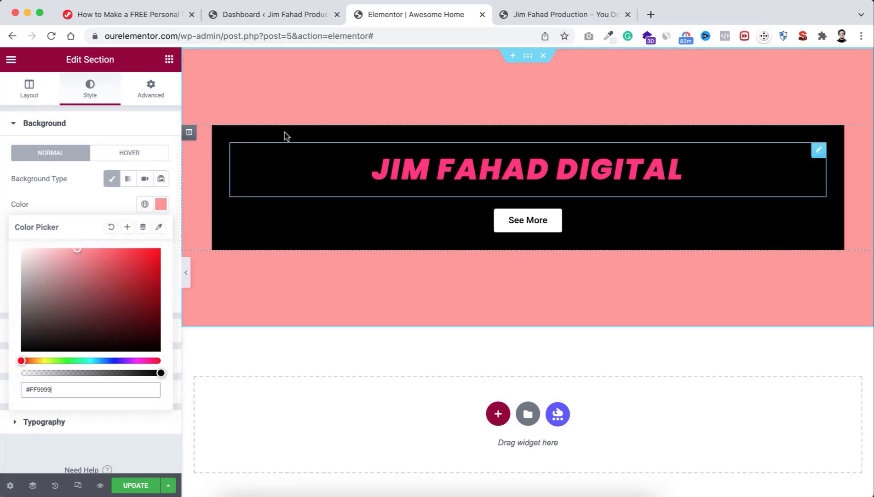
{"action": "left_click", "coordinate": [103, 203]}
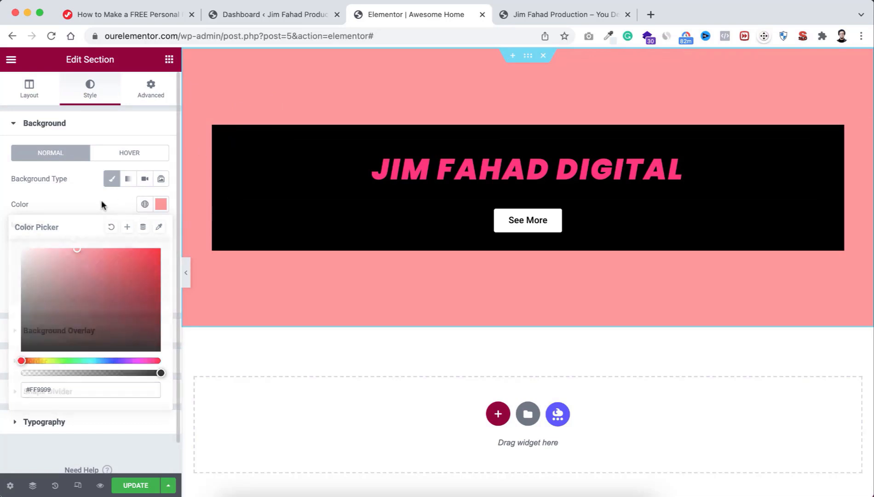
{"action": "mouse_move", "coordinate": [25, 239]}
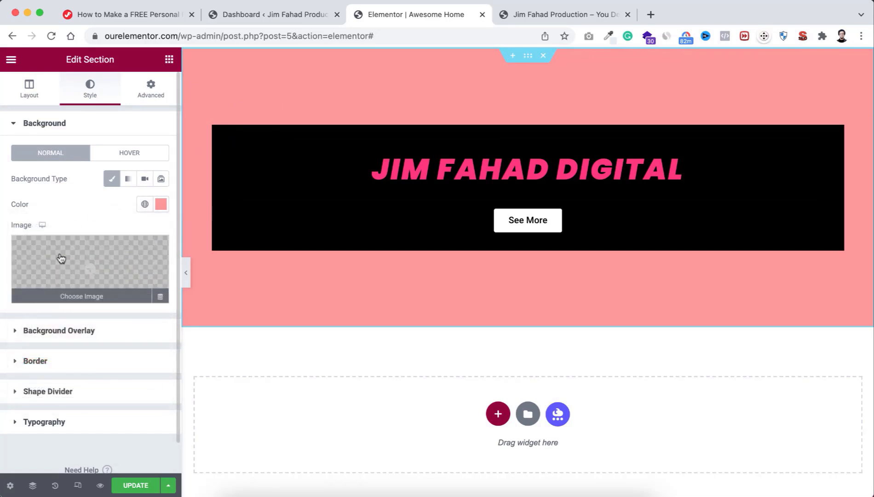
{"action": "left_click", "coordinate": [91, 266]}
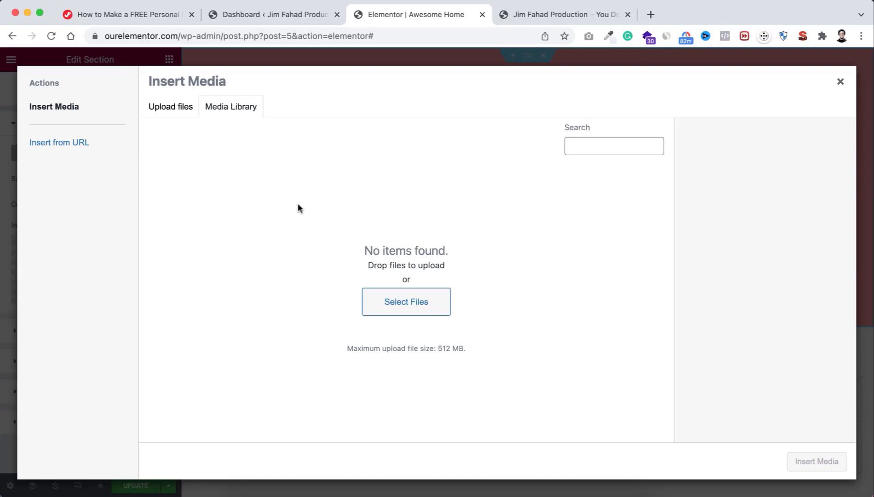
Step: Upload the wedding banner photography JPG from DOWNLOAD > IMAGES and insert it as the background
{"action": "left_click", "coordinate": [421, 302]}
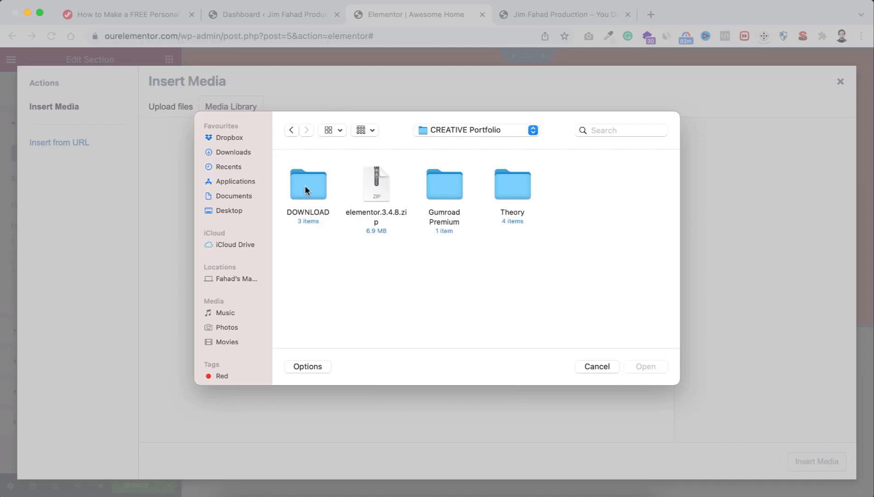
{"action": "double_click", "coordinate": [306, 186]}
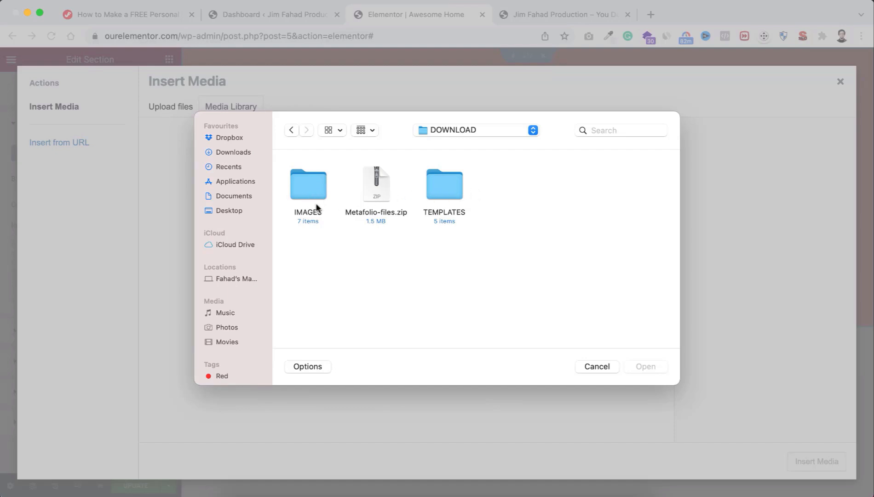
{"action": "double_click", "coordinate": [306, 188]}
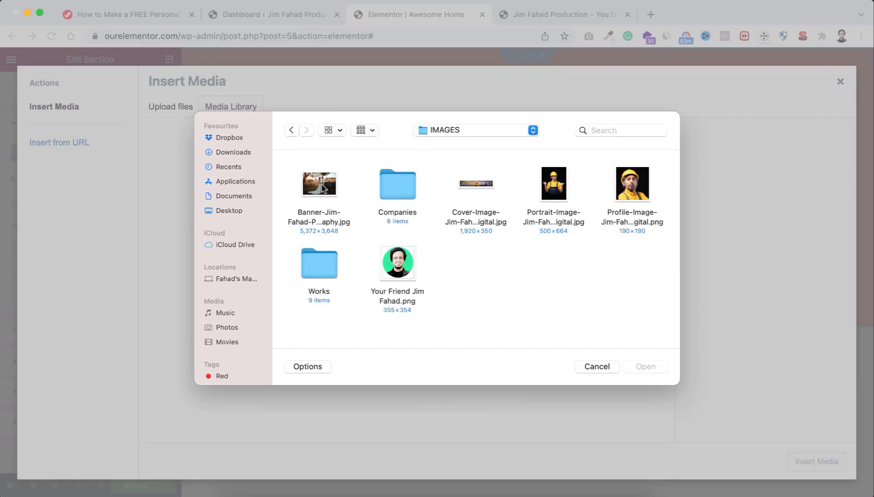
{"action": "left_click", "coordinate": [319, 186]}
{"action": "left_click", "coordinate": [646, 368]}
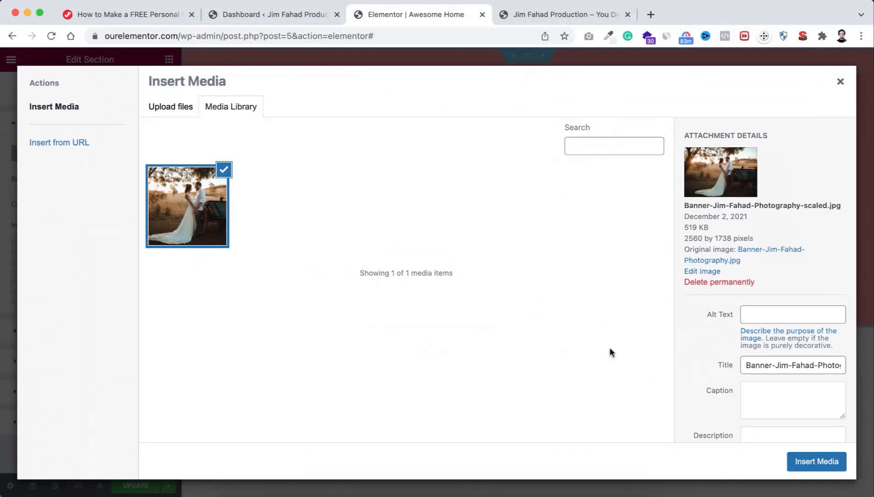
{"action": "left_click", "coordinate": [814, 463]}
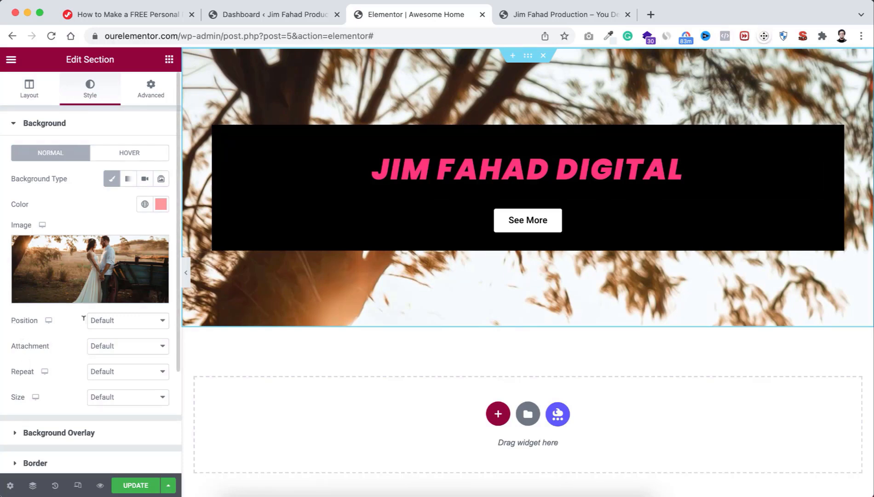
Step: Try center, center-left and center-right background positions, settling on center
{"action": "left_click", "coordinate": [107, 322]}
{"action": "left_click", "coordinate": [114, 335]}
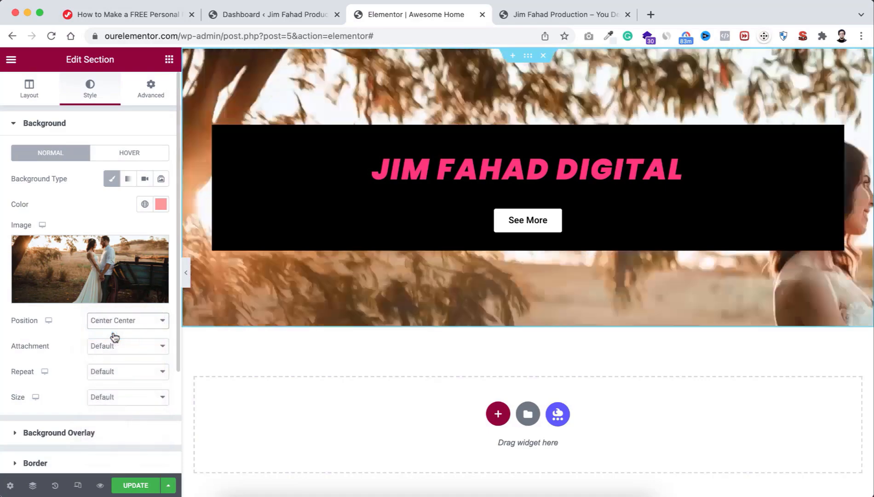
{"action": "left_click", "coordinate": [113, 325]}
{"action": "left_click", "coordinate": [114, 334]}
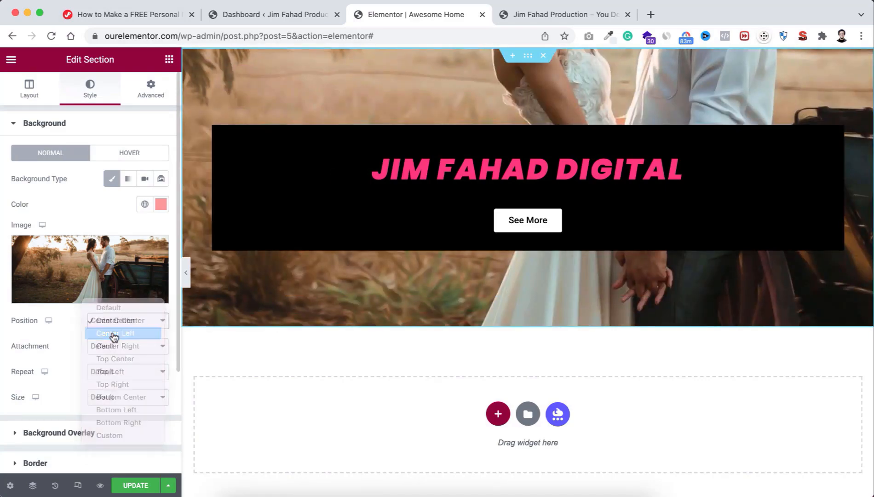
{"action": "left_click", "coordinate": [126, 325]}
{"action": "left_click", "coordinate": [124, 333]}
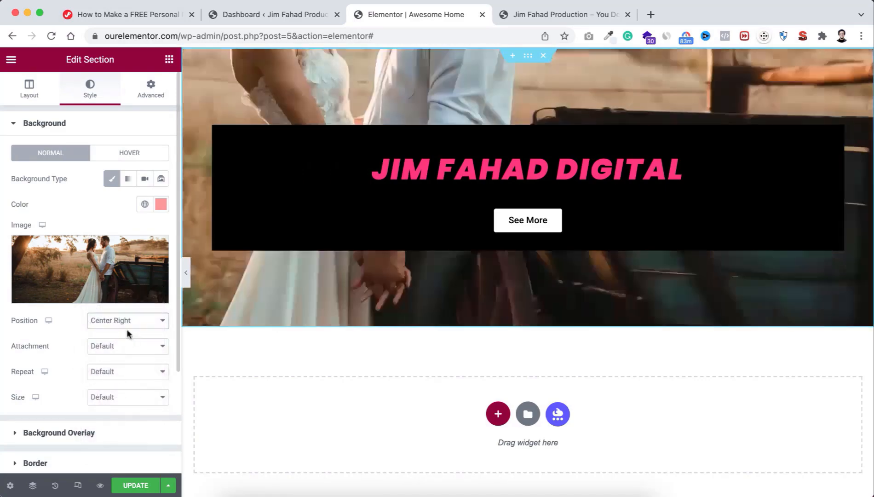
{"action": "left_click", "coordinate": [128, 325]}
{"action": "left_click", "coordinate": [128, 296]}
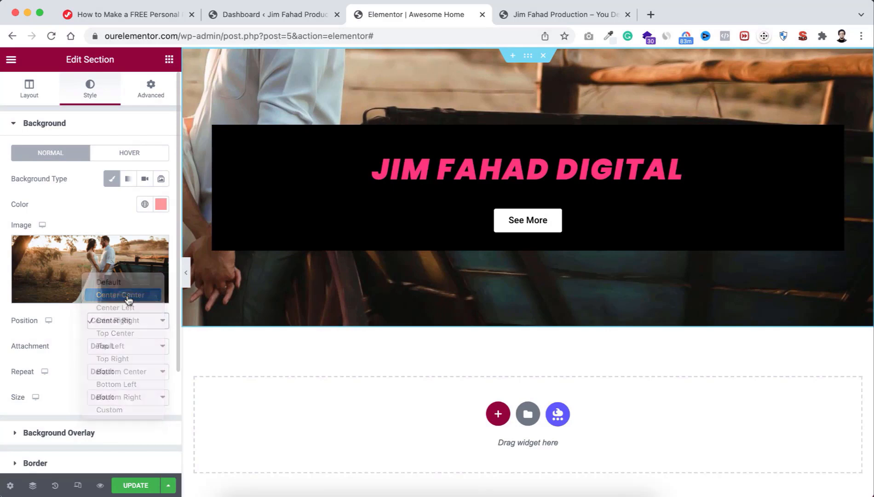
Step: Set the background Attachment to Scroll, Repeat to No-repeat and Size to Cover
{"action": "left_click", "coordinate": [97, 352]}
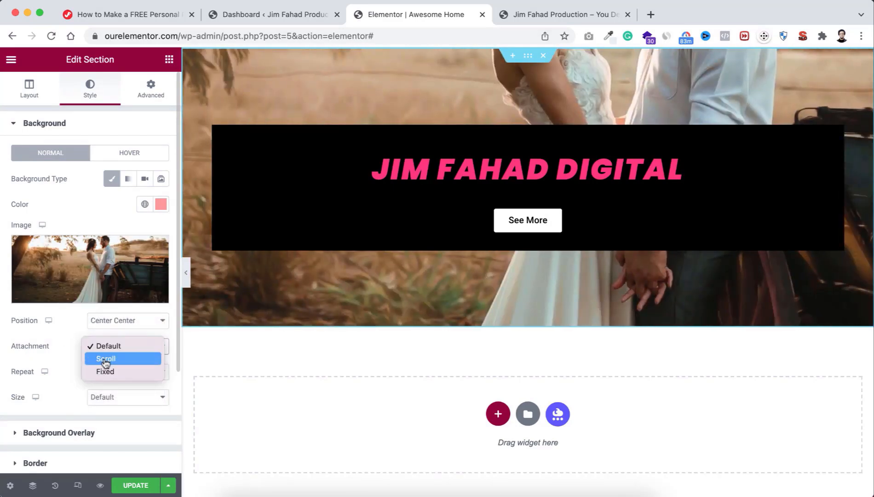
{"action": "left_click", "coordinate": [109, 359]}
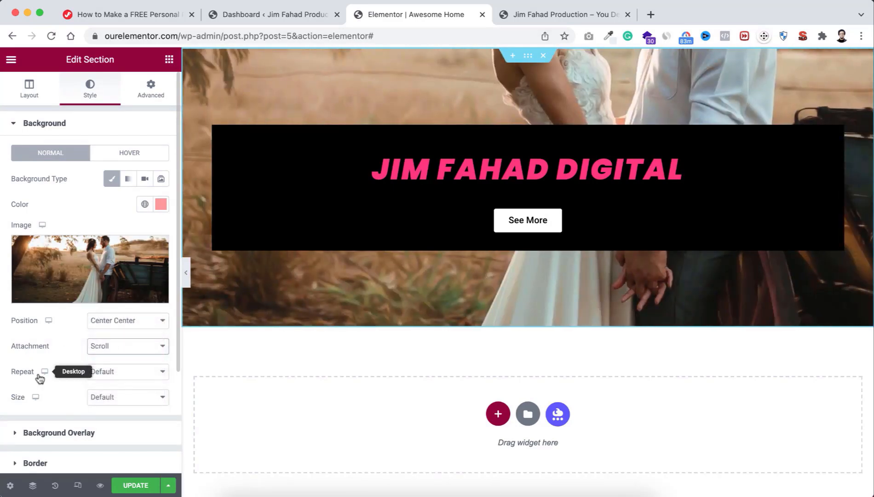
{"action": "left_click", "coordinate": [107, 374]}
{"action": "left_click", "coordinate": [109, 389]}
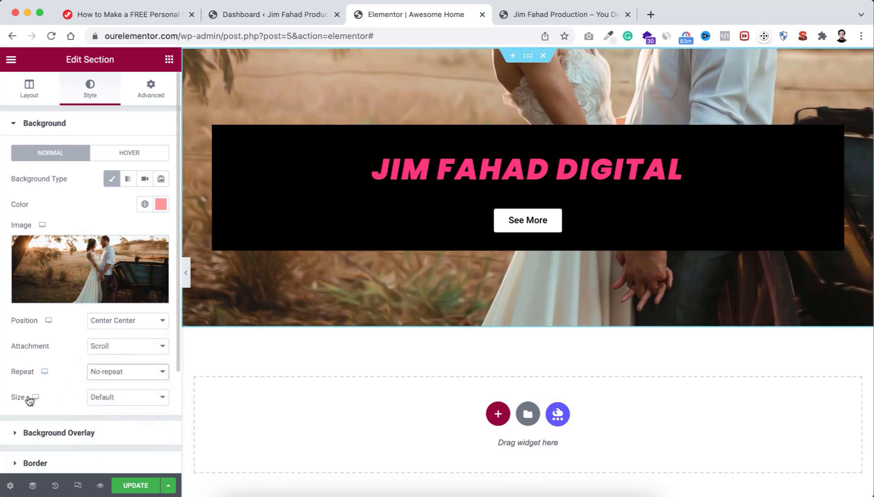
{"action": "left_click", "coordinate": [117, 400]}
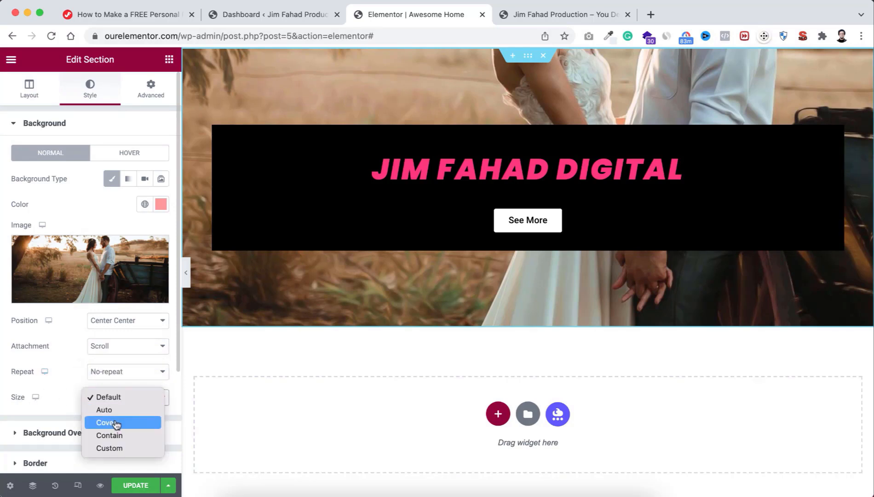
{"action": "left_click", "coordinate": [117, 424]}
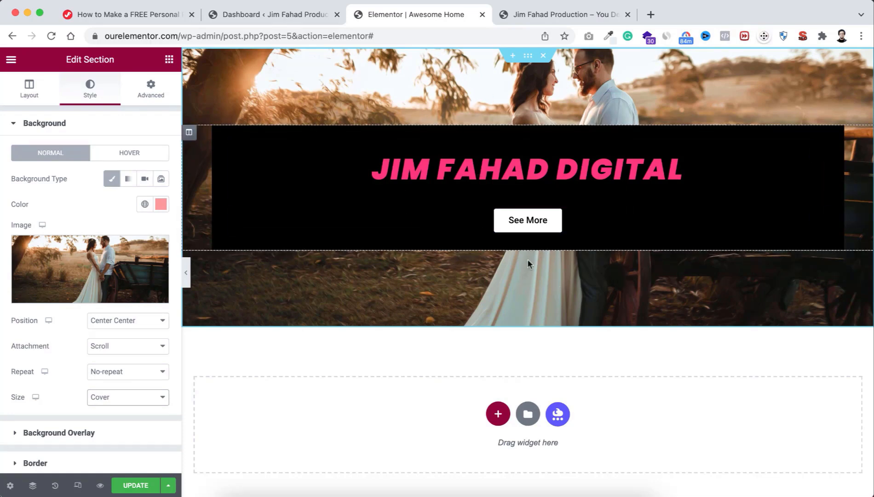
{"action": "left_click", "coordinate": [494, 165]}
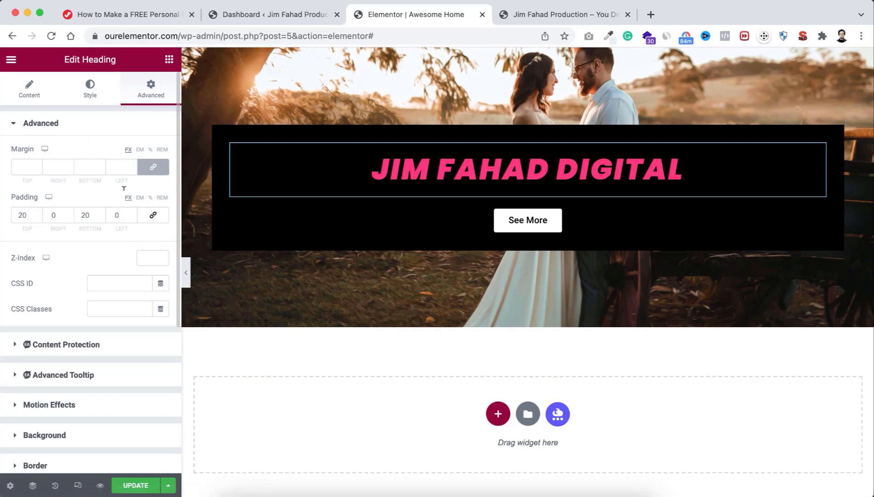
{"action": "left_click", "coordinate": [91, 93]}
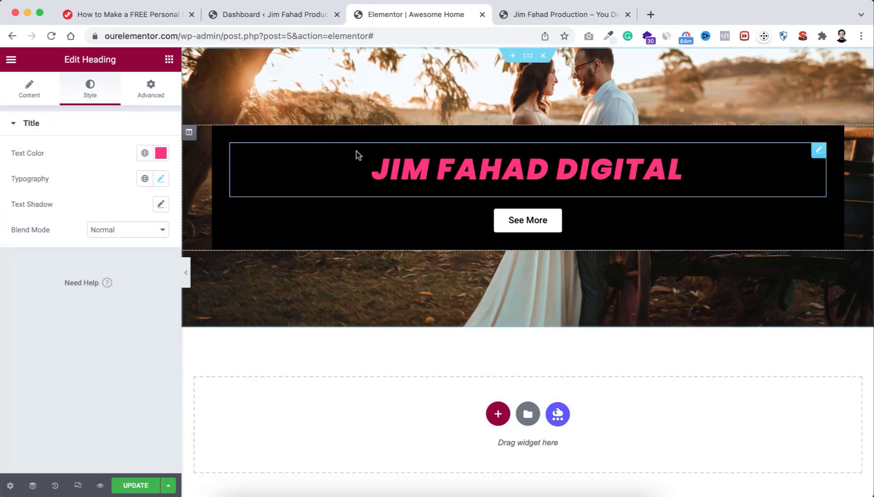
{"action": "left_click", "coordinate": [30, 94]}
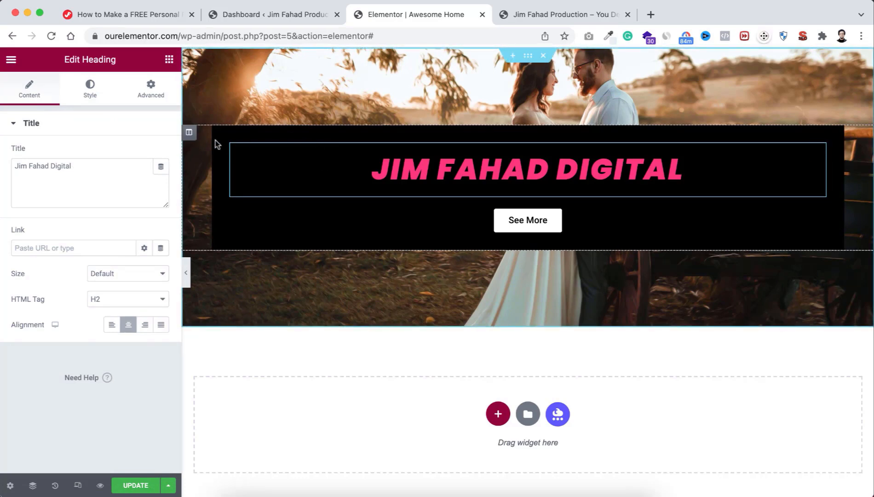
Step: Inspect the heading's column settings, then select and delete the hero section
{"action": "left_click", "coordinate": [189, 133]}
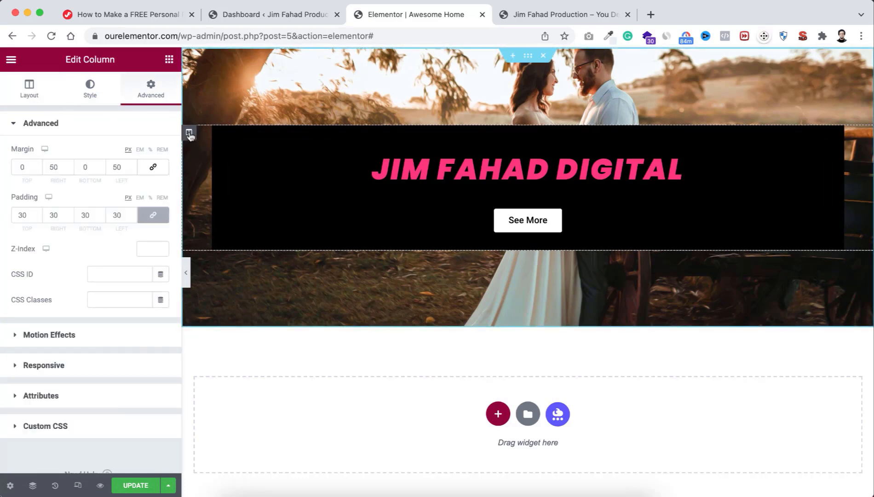
{"action": "left_click", "coordinate": [90, 95]}
{"action": "left_click", "coordinate": [32, 94]}
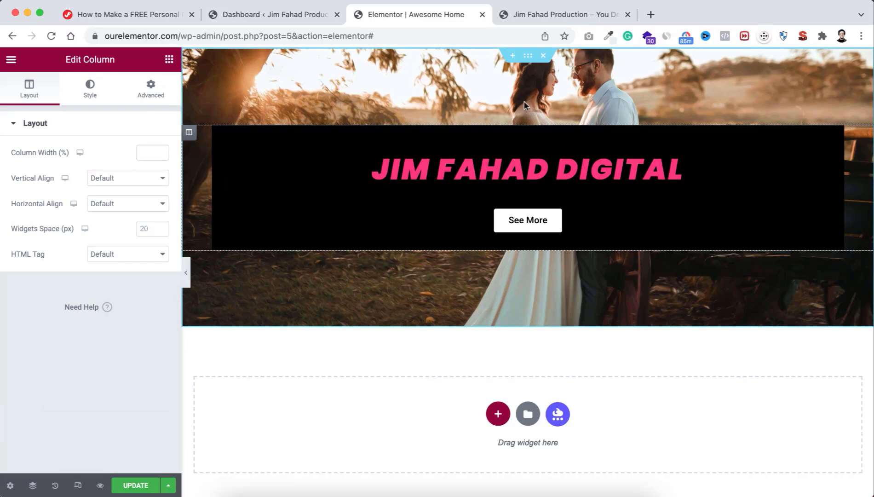
{"action": "left_click", "coordinate": [528, 59]}
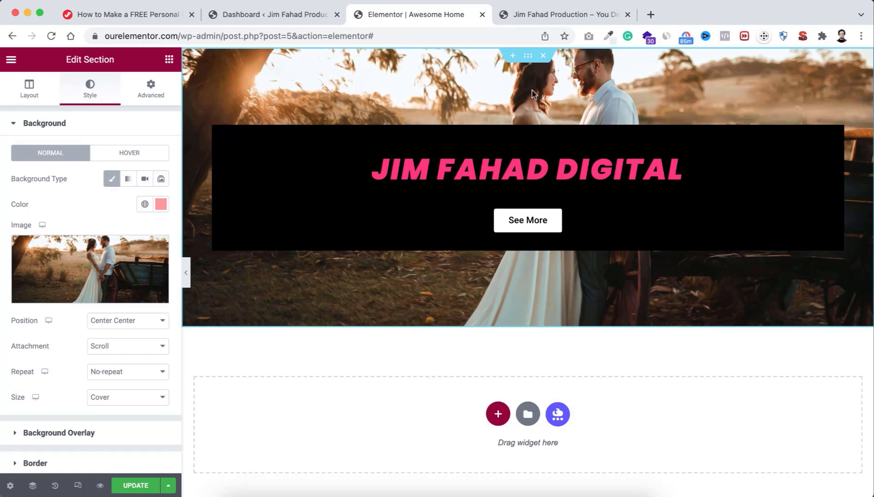
{"action": "left_click", "coordinate": [543, 57]}
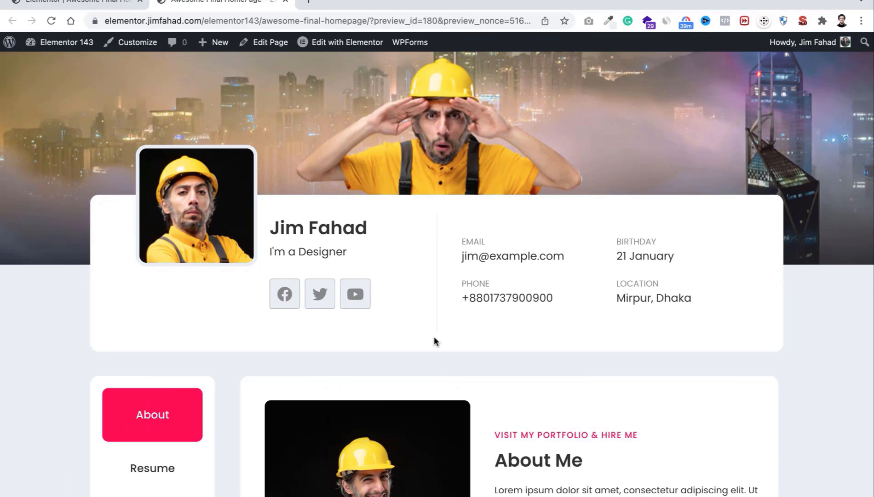
Step: Scroll through the portfolio preview, then switch to the tutorial page tab
{"action": "scroll", "coordinate": [439, 343], "scroll_direction": "down", "scroll_amount": 15}
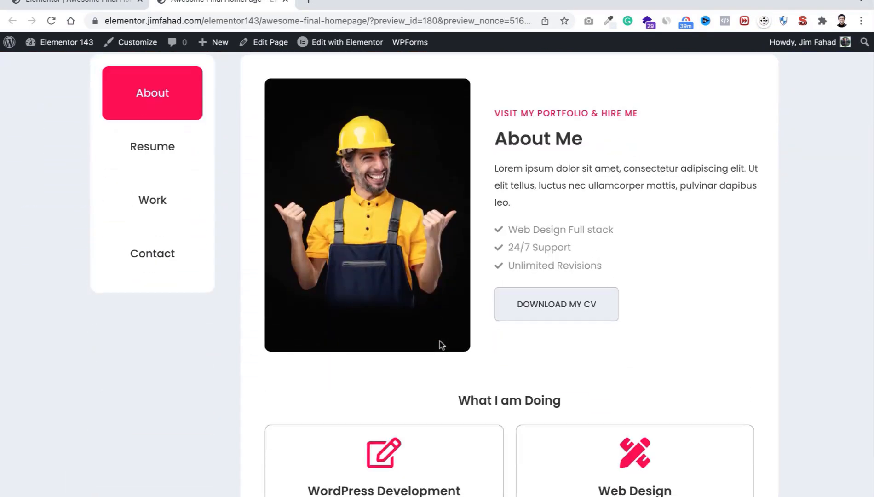
{"action": "scroll", "coordinate": [440, 342], "scroll_direction": "down", "scroll_amount": 5}
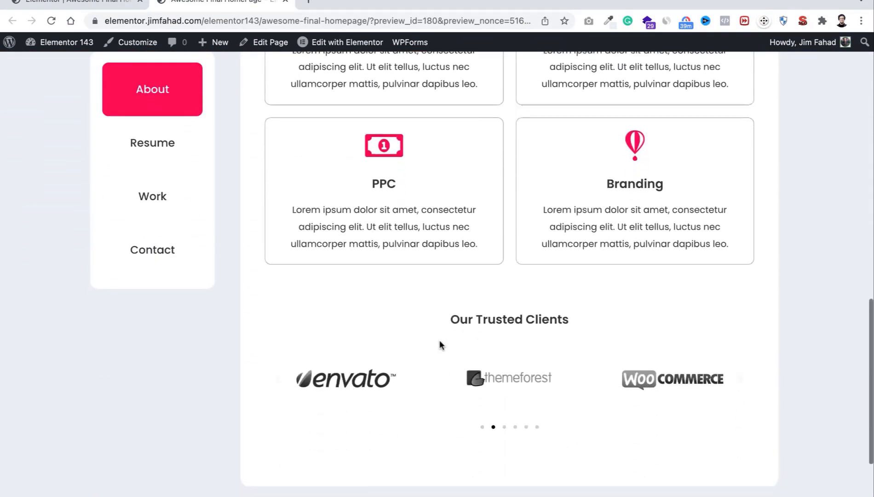
{"action": "scroll", "coordinate": [440, 341], "scroll_direction": "up", "scroll_amount": 20}
{"action": "scroll", "coordinate": [440, 345], "scroll_direction": "up", "scroll_amount": 4}
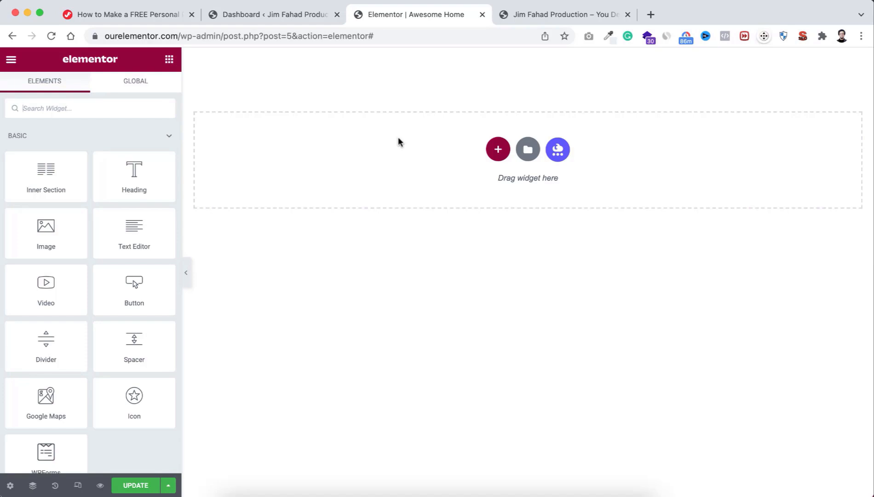
{"action": "left_click", "coordinate": [148, 17]}
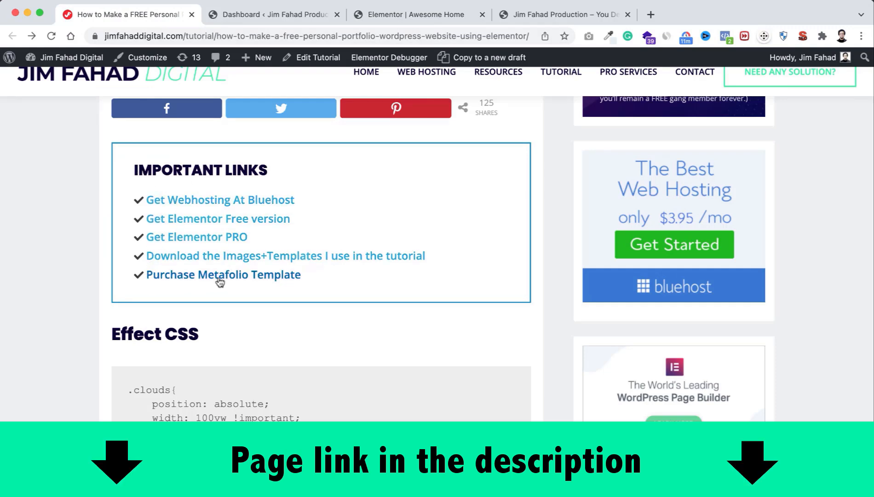
Step: Open the Metafolio template's Gumroad purchase page and scroll through its details
{"action": "left_click", "coordinate": [263, 276]}
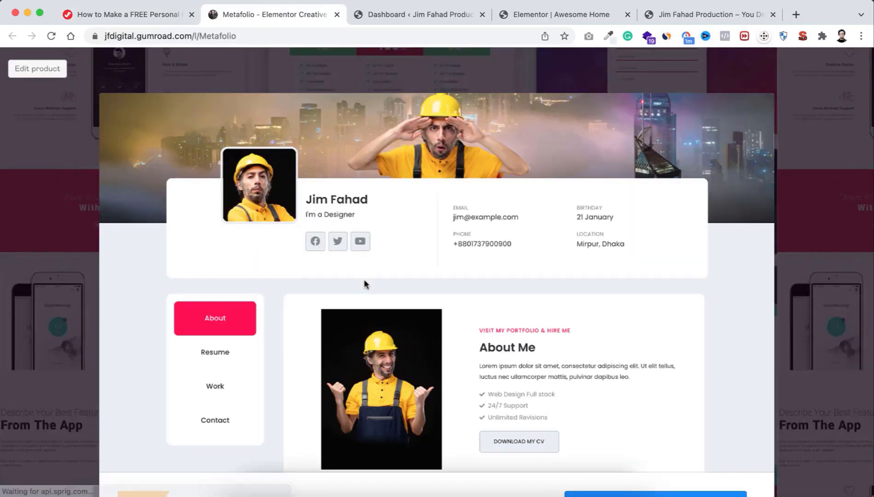
{"action": "scroll", "coordinate": [364, 281], "scroll_direction": "down", "scroll_amount": 3}
{"action": "scroll", "coordinate": [364, 282], "scroll_direction": "down", "scroll_amount": 5}
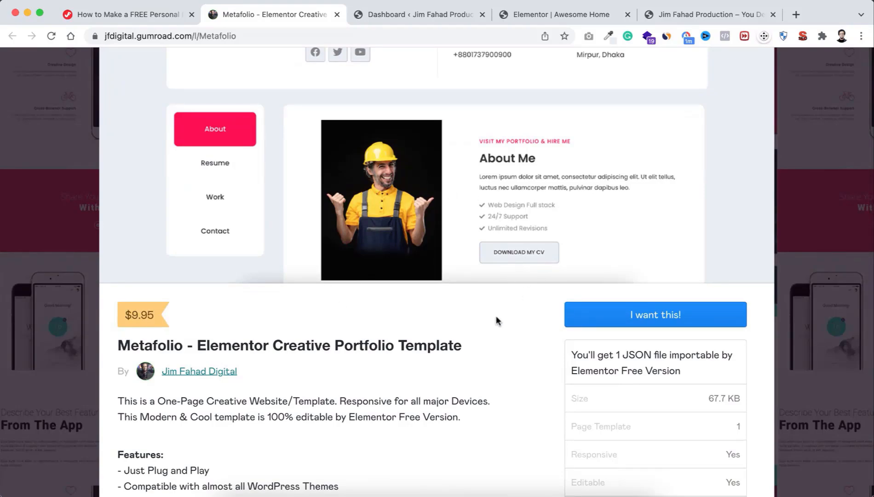
{"action": "scroll", "coordinate": [462, 315], "scroll_direction": "down", "scroll_amount": 1}
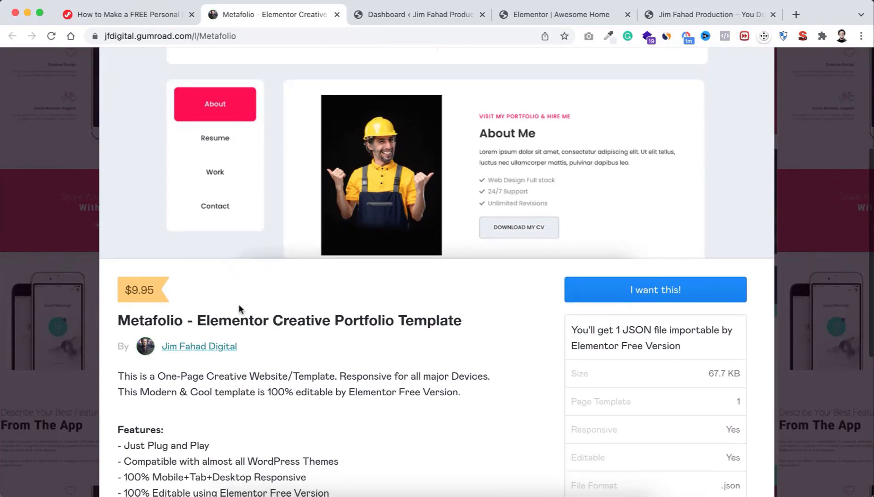
{"action": "scroll", "coordinate": [344, 334], "scroll_direction": "up", "scroll_amount": 5}
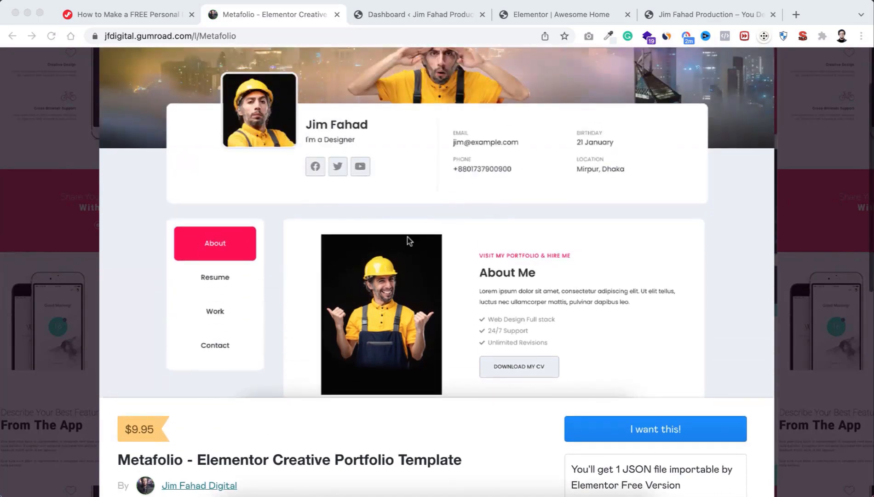
{"action": "scroll", "coordinate": [398, 343], "scroll_direction": "down", "scroll_amount": 6}
Step: Check the downloaded template's folder in Finder, then return to the Elementor editor
{"action": "left_click", "coordinate": [228, 488]}
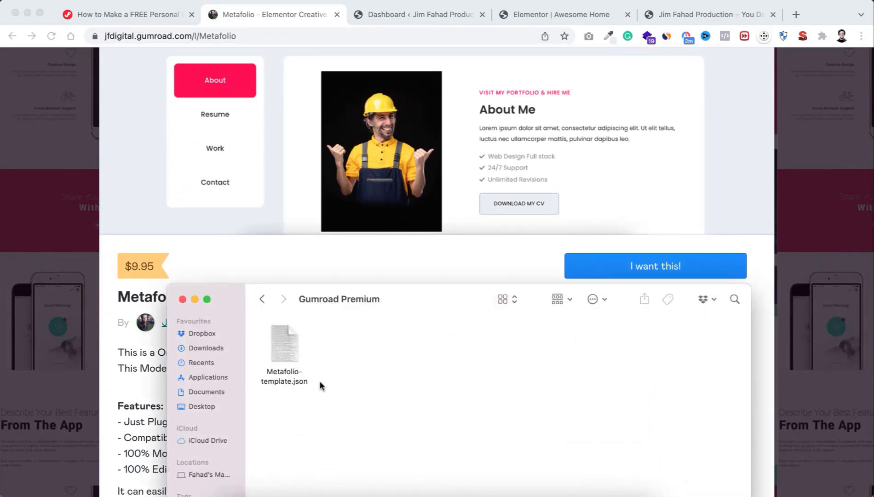
{"action": "left_click", "coordinate": [323, 259]}
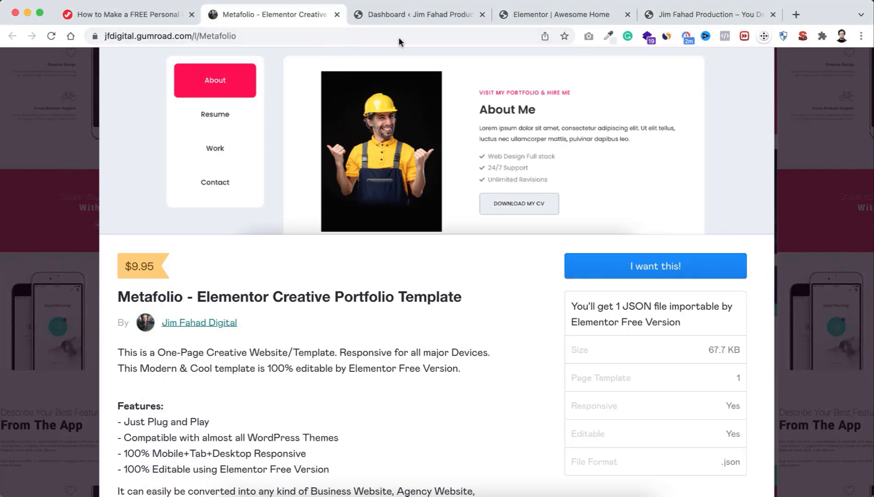
{"action": "left_click", "coordinate": [548, 15]}
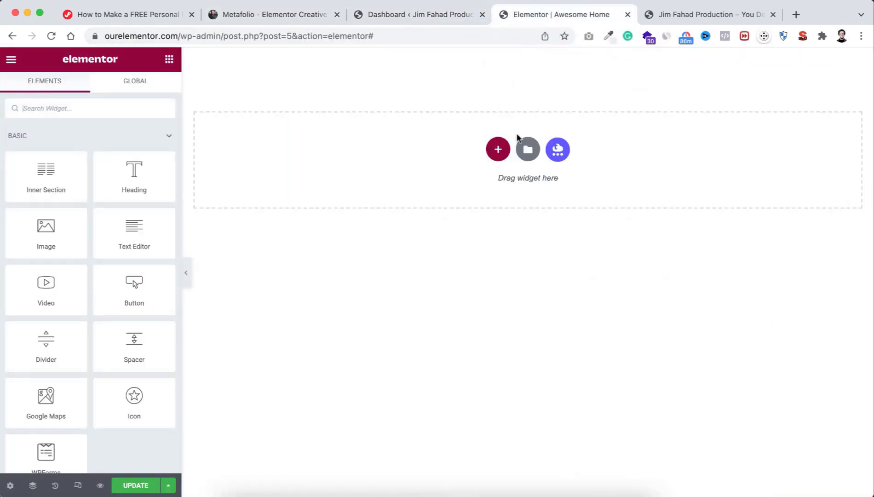
Step: Open the template library's Import screen and locate Metafolio-template.json in Finder
{"action": "left_click", "coordinate": [528, 151]}
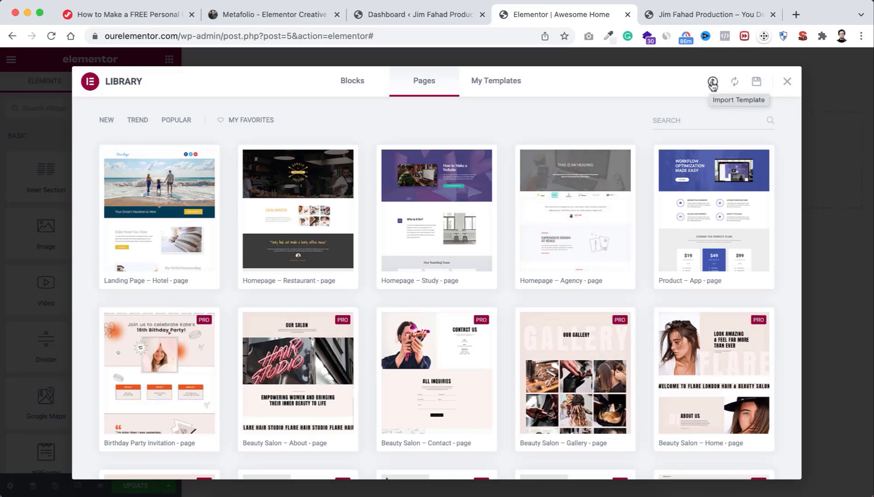
{"action": "left_click", "coordinate": [712, 84]}
{"action": "left_click", "coordinate": [232, 493]}
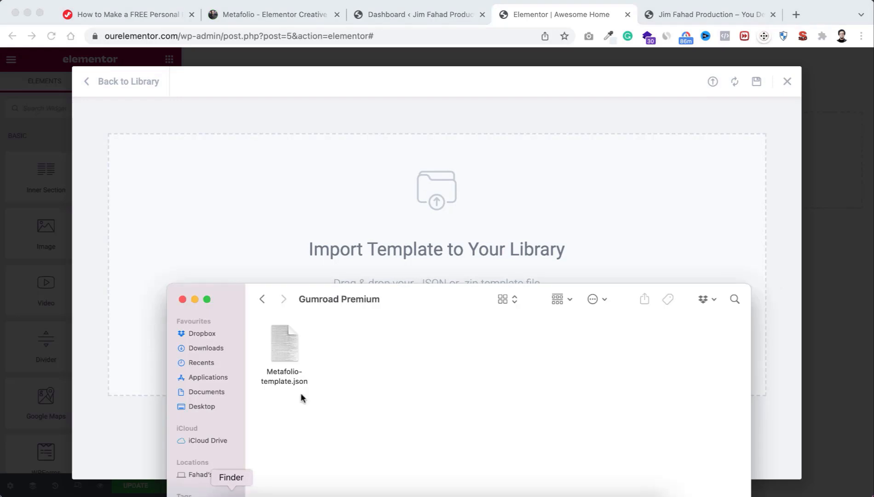
{"action": "left_click_drag", "start_coordinate": [430, 303], "coordinate": [631, 49]}
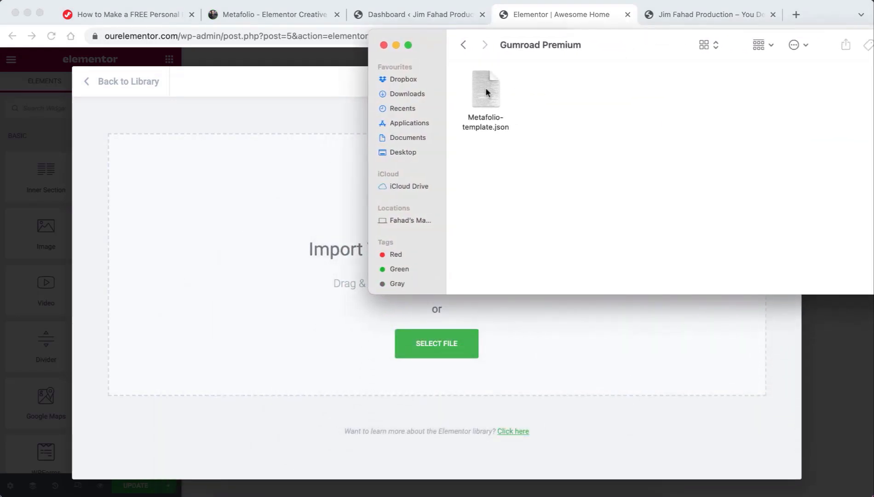
{"action": "left_click_drag", "start_coordinate": [481, 88], "coordinate": [504, 146]}
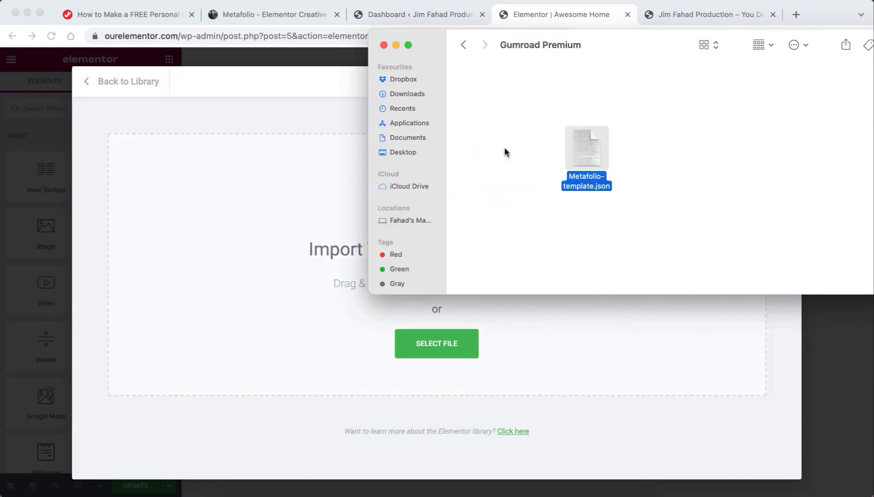
{"action": "left_click", "coordinate": [504, 147]}
{"action": "left_click", "coordinate": [252, 240]}
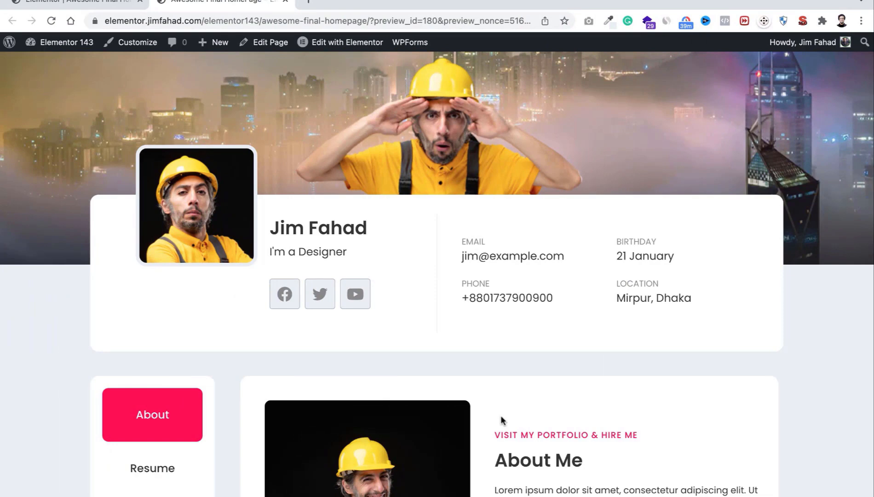
Step: Scroll through the live preview's About and What I am Doing sections
{"action": "scroll", "coordinate": [500, 419], "scroll_direction": "down", "scroll_amount": 5}
{"action": "scroll", "coordinate": [501, 419], "scroll_direction": "up", "scroll_amount": 3}
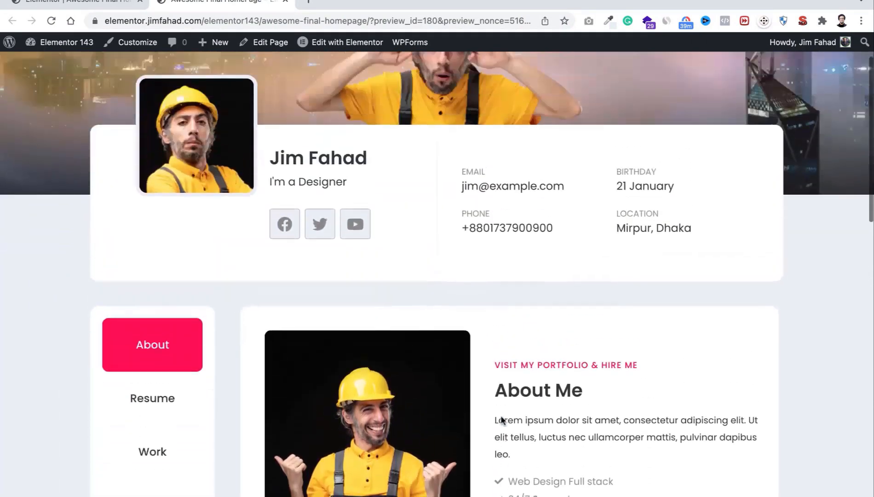
{"action": "scroll", "coordinate": [501, 420], "scroll_direction": "up", "scroll_amount": 2}
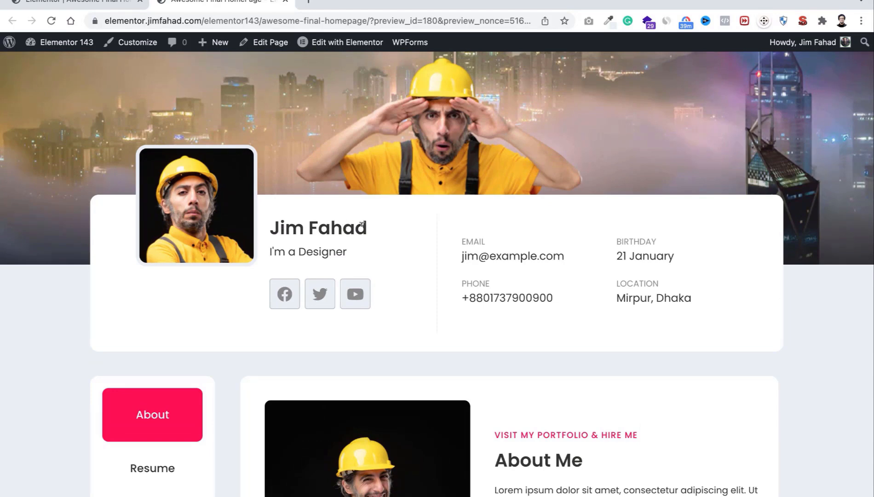
{"action": "scroll", "coordinate": [368, 221], "scroll_direction": "down", "scroll_amount": 2}
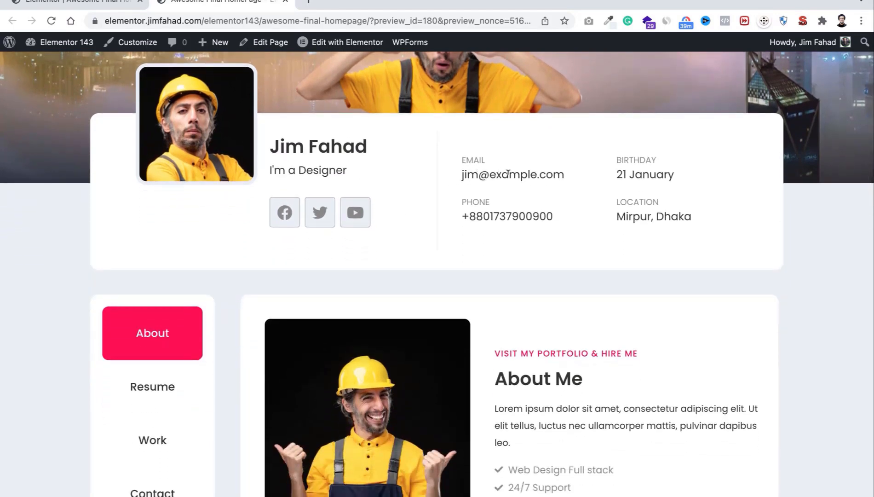
{"action": "scroll", "coordinate": [508, 173], "scroll_direction": "down", "scroll_amount": 5}
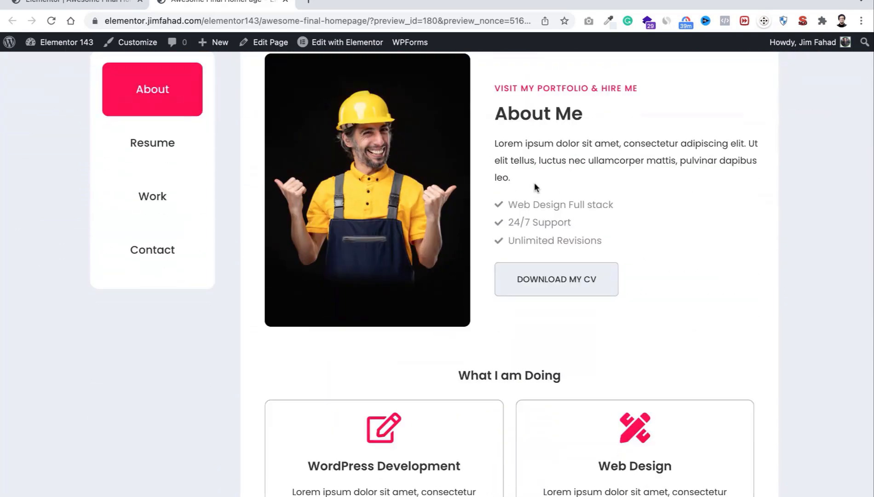
{"action": "scroll", "coordinate": [534, 183], "scroll_direction": "up", "scroll_amount": 2}
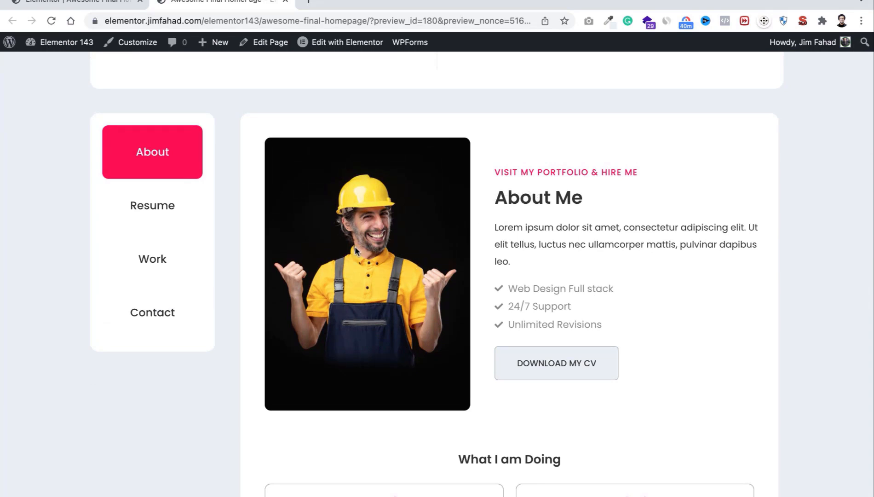
{"action": "scroll", "coordinate": [356, 250], "scroll_direction": "down", "scroll_amount": 7}
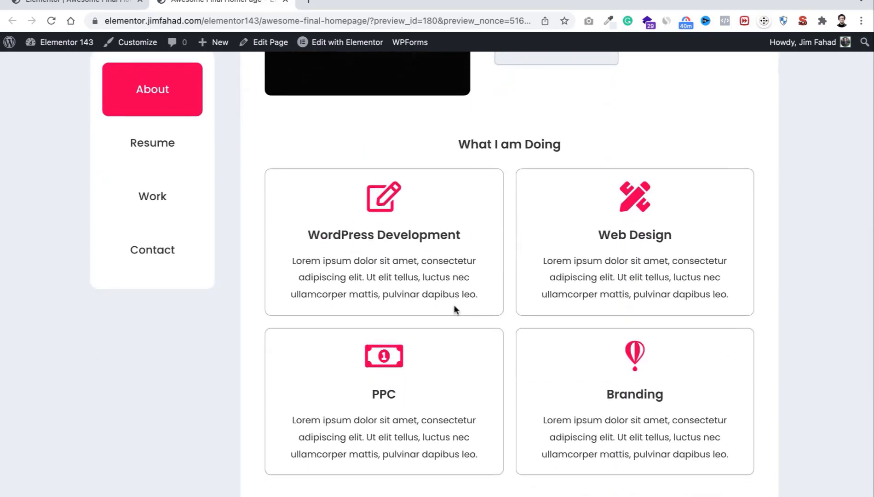
{"action": "scroll", "coordinate": [454, 304], "scroll_direction": "down", "scroll_amount": 8}
{"action": "scroll", "coordinate": [455, 296], "scroll_direction": "up", "scroll_amount": 20}
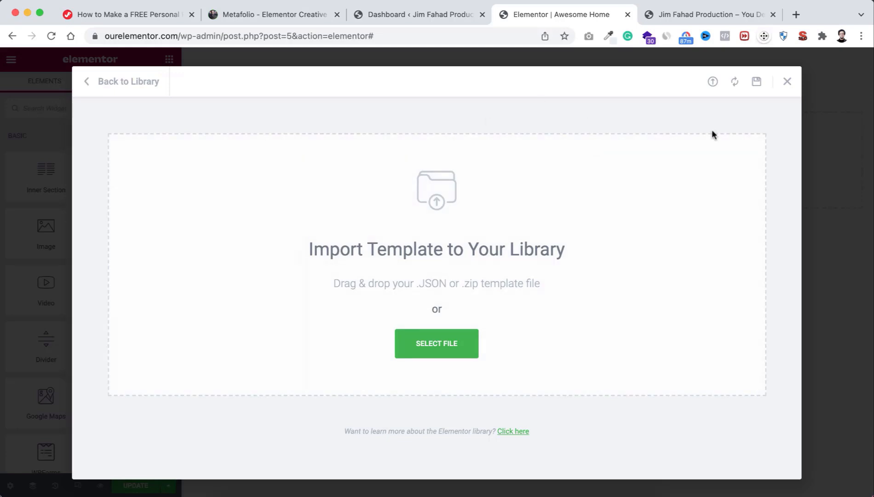
Step: Close the Import Template library to return to the empty Awesome Home page
{"action": "left_click", "coordinate": [787, 81]}
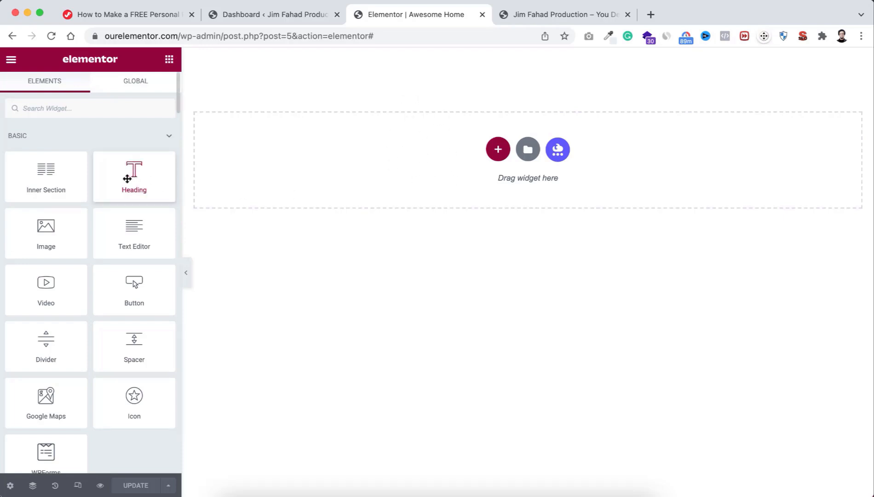
Step: Drag a Heading widget onto the page and duplicate it into four stacked headings
{"action": "left_click_drag", "start_coordinate": [123, 178], "coordinate": [325, 158]}
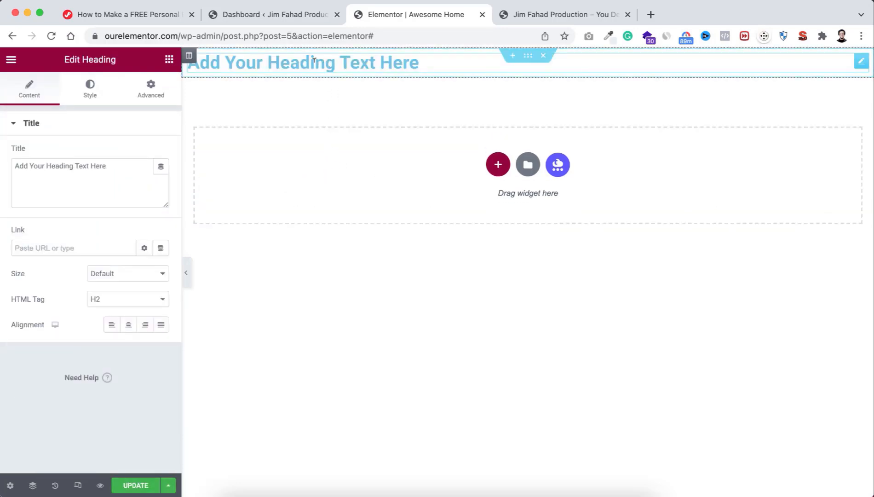
{"action": "right_click", "coordinate": [311, 60]}
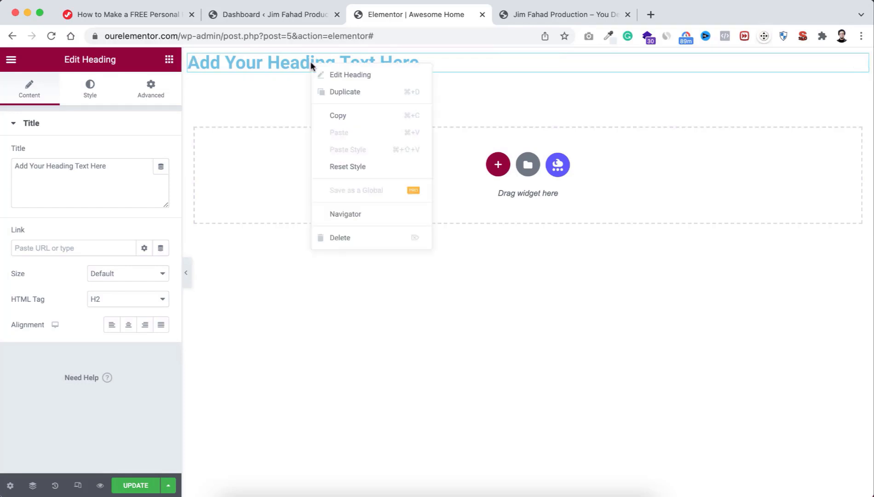
{"action": "left_click", "coordinate": [345, 92]}
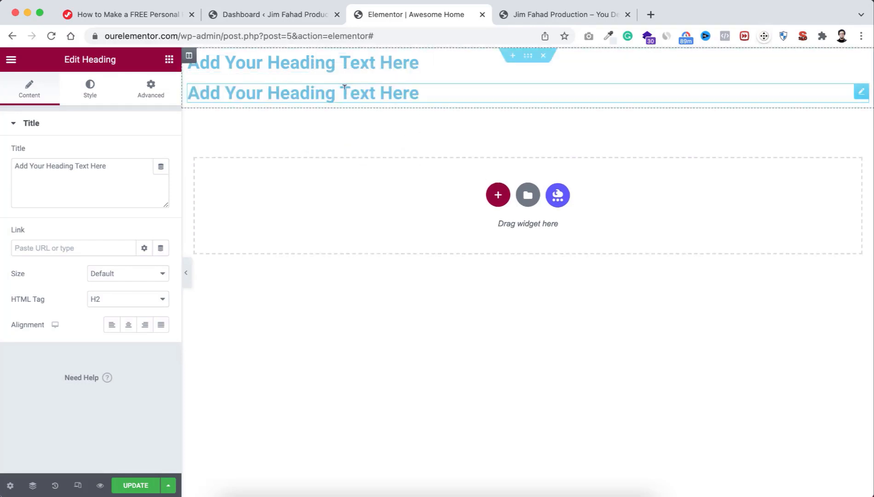
{"action": "right_click", "coordinate": [319, 92]}
{"action": "left_click", "coordinate": [335, 122]}
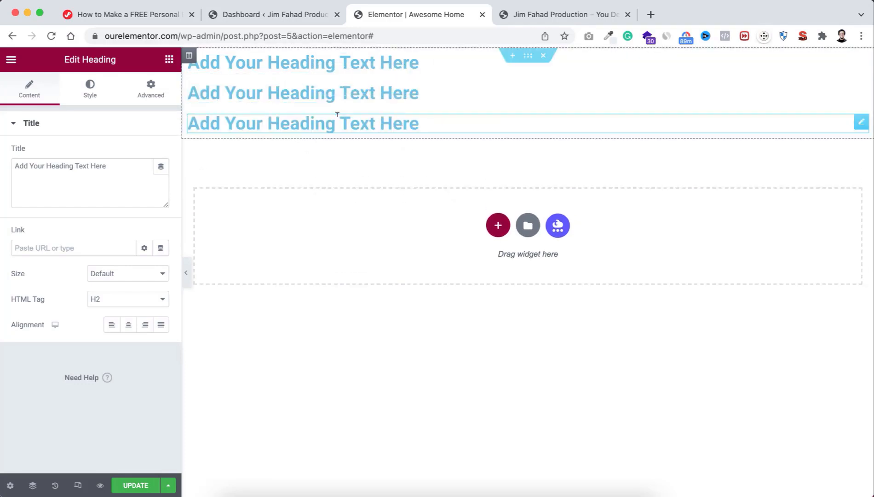
{"action": "right_click", "coordinate": [307, 124]}
{"action": "left_click", "coordinate": [327, 148]}
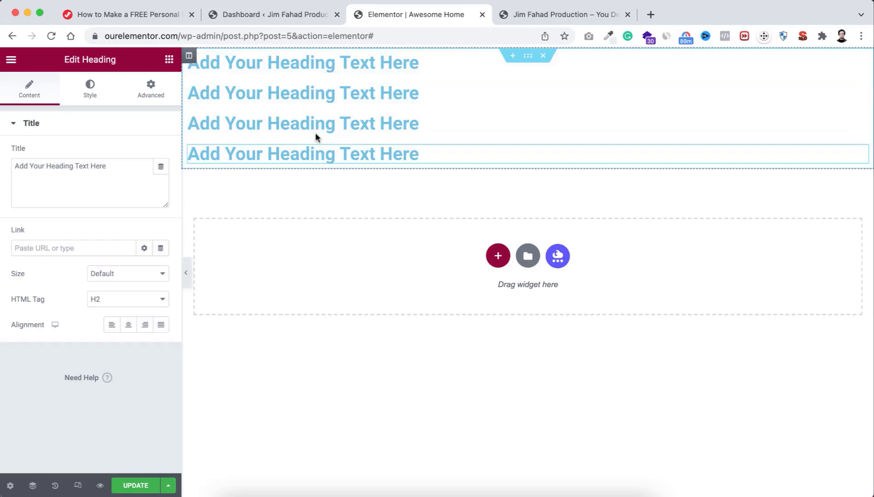
Step: Set the four headings' HTML tags to H2, H3, H4 and H5 from top to bottom
{"action": "left_click", "coordinate": [320, 62]}
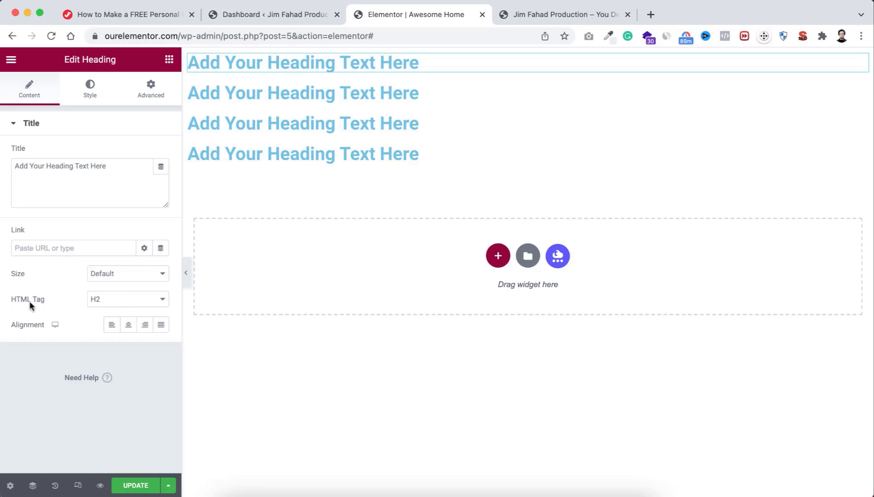
{"action": "left_click", "coordinate": [102, 306]}
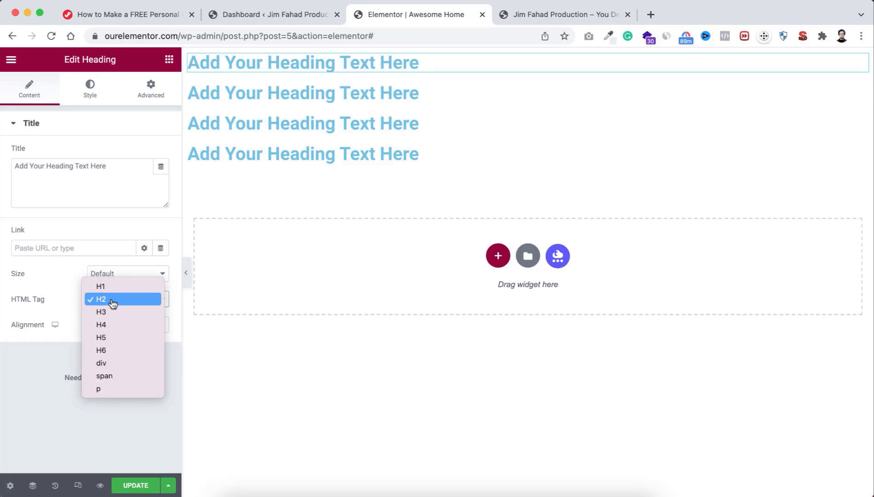
{"action": "left_click", "coordinate": [112, 303]}
{"action": "left_click", "coordinate": [266, 91]}
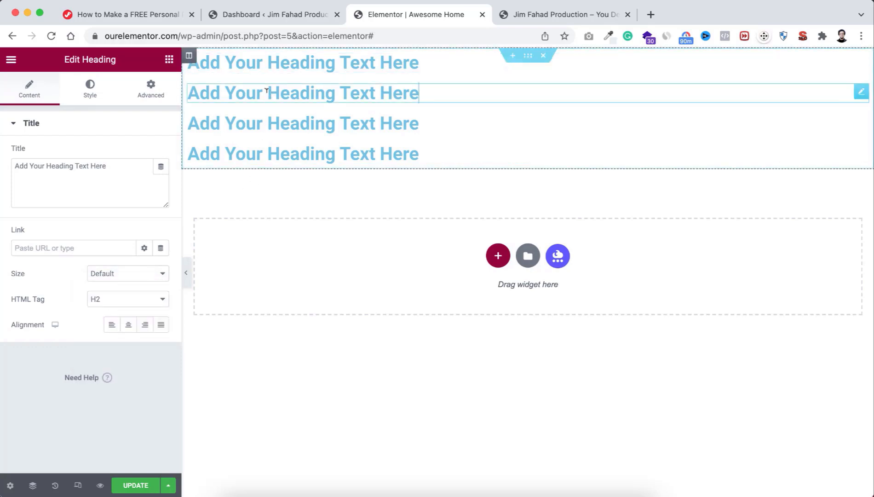
{"action": "left_click", "coordinate": [120, 299]}
{"action": "left_click", "coordinate": [121, 312]}
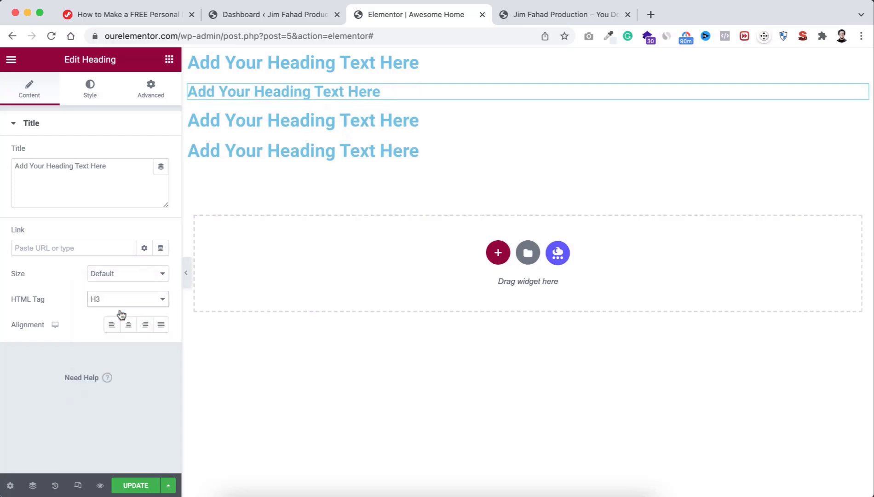
{"action": "left_click", "coordinate": [243, 121]}
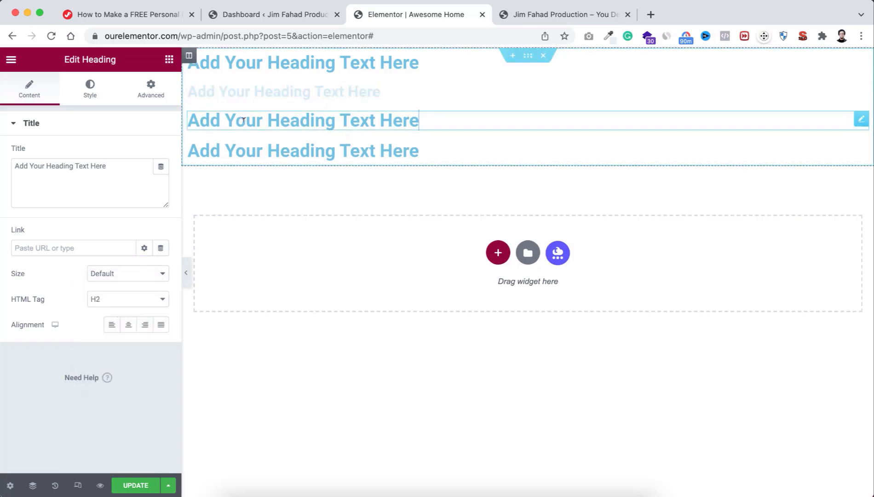
{"action": "left_click", "coordinate": [105, 300]}
{"action": "left_click", "coordinate": [106, 325]}
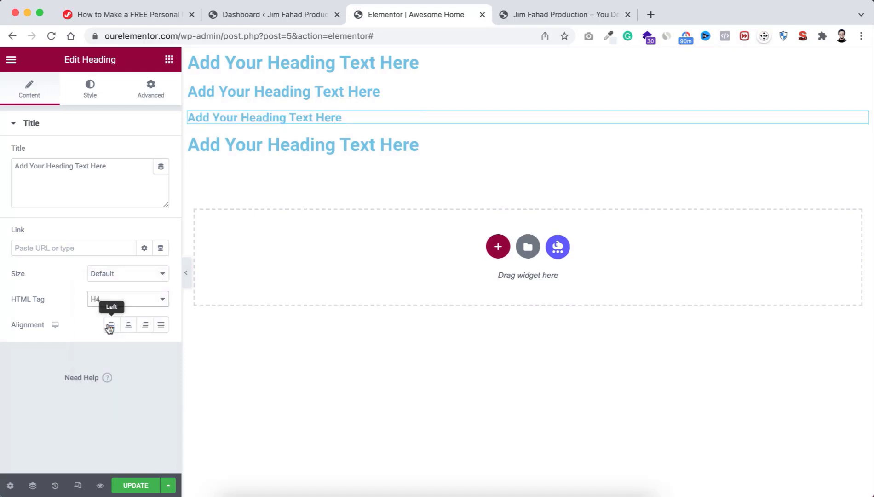
{"action": "left_click", "coordinate": [259, 144]}
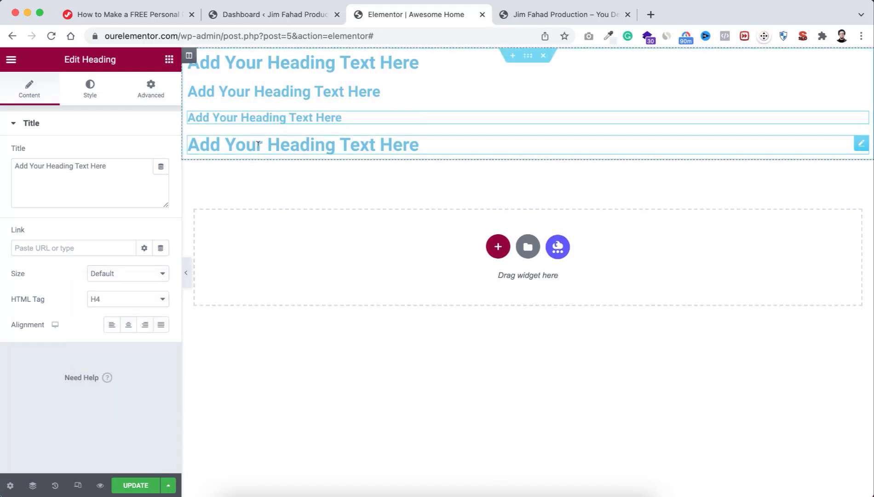
{"action": "left_click", "coordinate": [119, 300]}
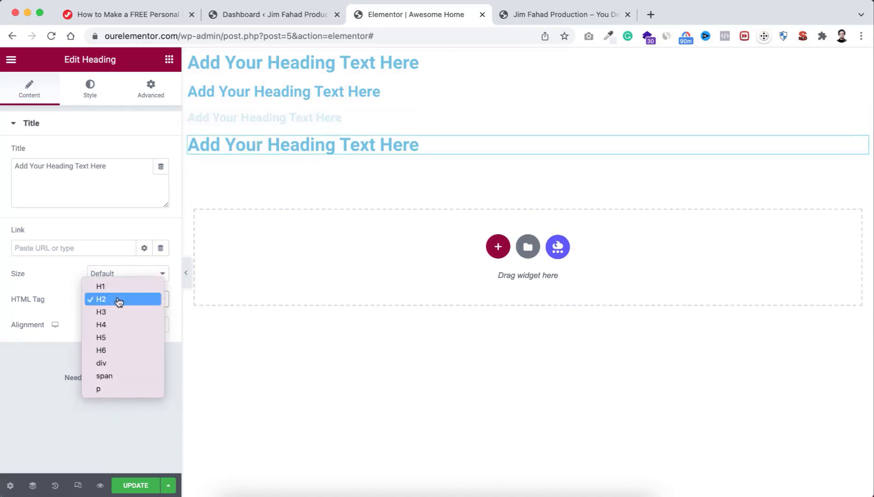
{"action": "left_click", "coordinate": [111, 335]}
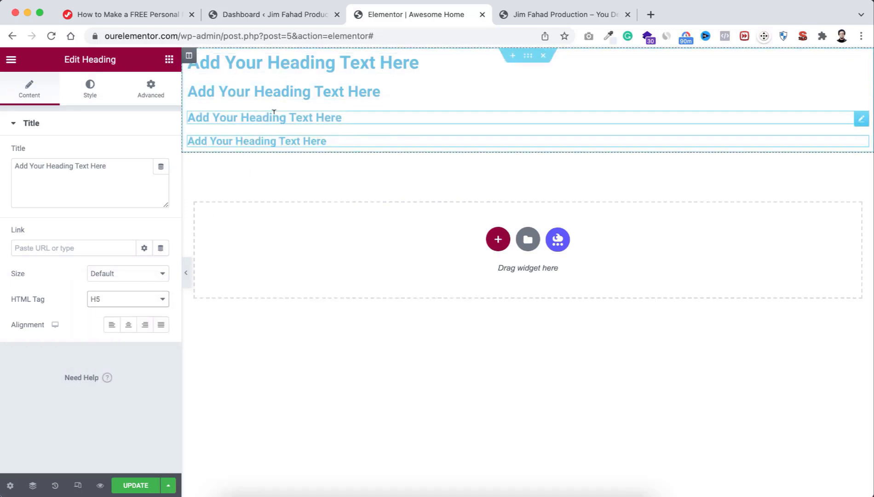
Step: Add a Lorem ipsum Text Editor block below the four headings and update the page
{"action": "left_click", "coordinate": [169, 60]}
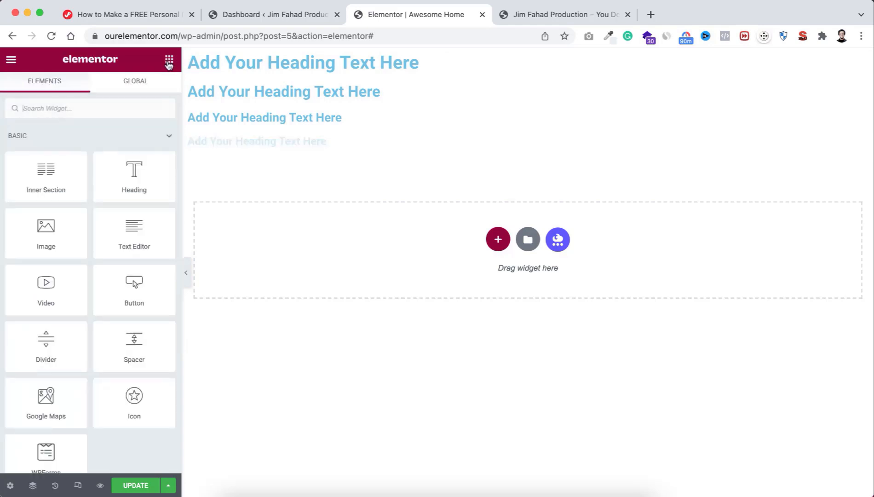
{"action": "left_click_drag", "start_coordinate": [123, 234], "coordinate": [261, 145]}
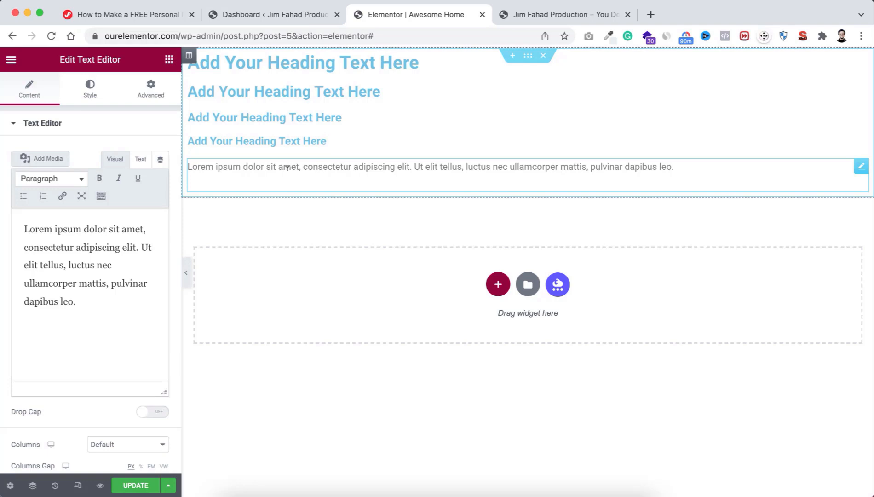
{"action": "left_click", "coordinate": [133, 486]}
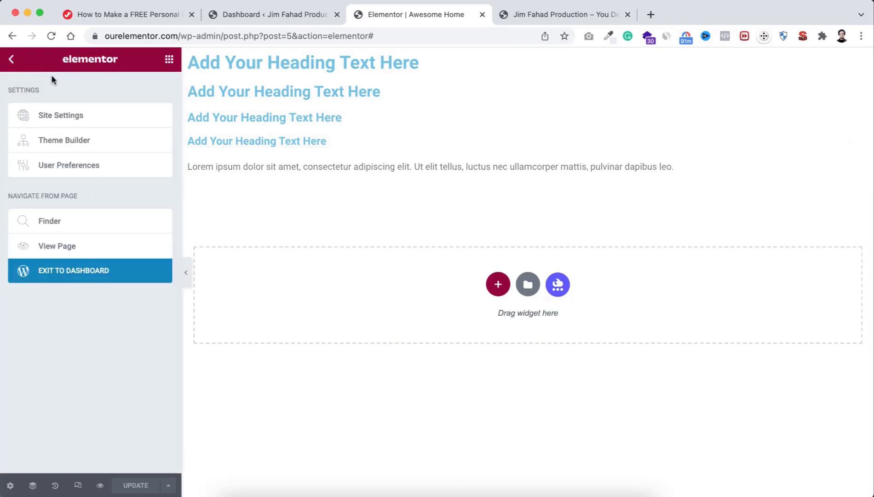
Step: In Site Settings Global Colors, set the Secondary colour to #888888
{"action": "left_click", "coordinate": [76, 120]}
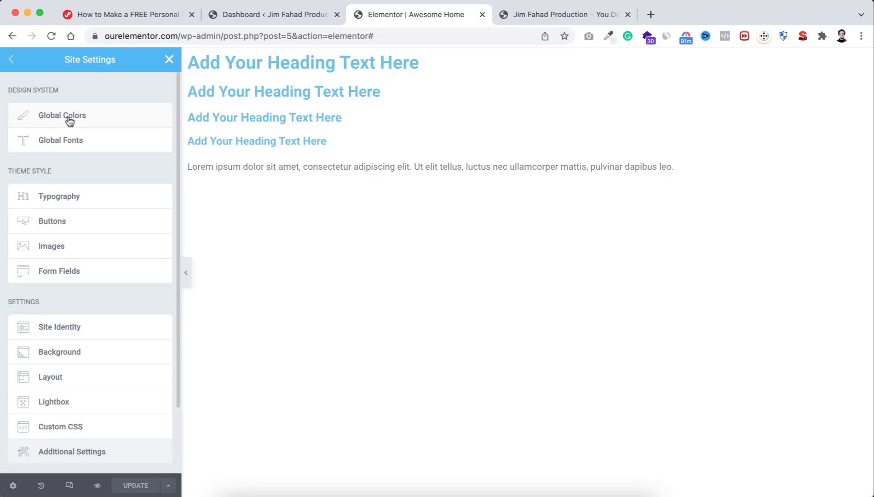
{"action": "left_click", "coordinate": [69, 119]}
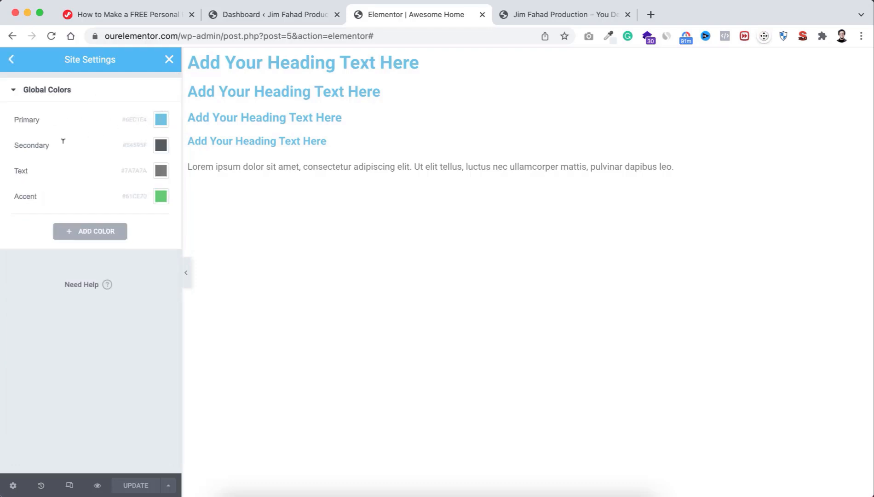
{"action": "left_click", "coordinate": [161, 146]}
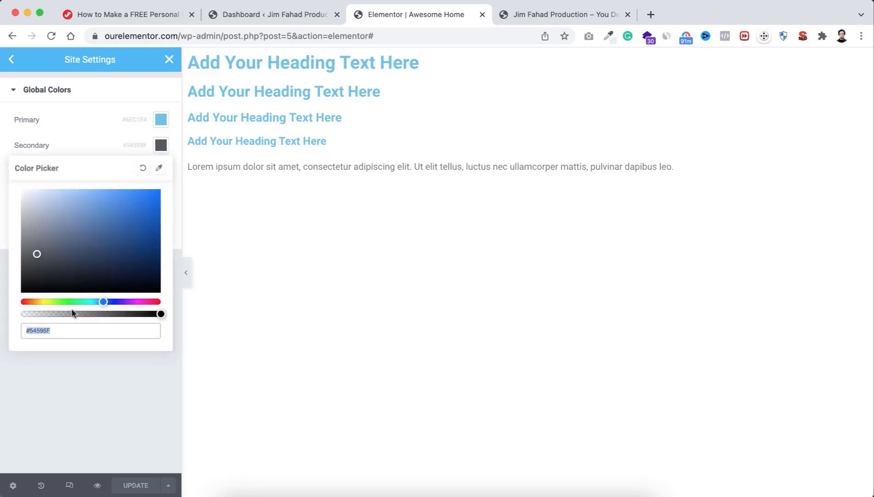
{"action": "type", "text": "#888888"}
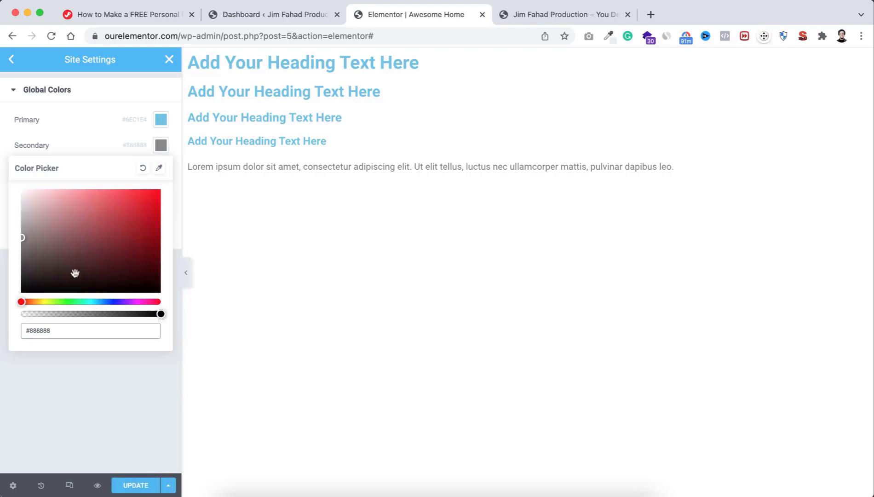
{"action": "left_click", "coordinate": [81, 144]}
Step: Set the Text global colour to #333333 and the Accent colour to #FF014F
{"action": "left_click", "coordinate": [68, 164]}
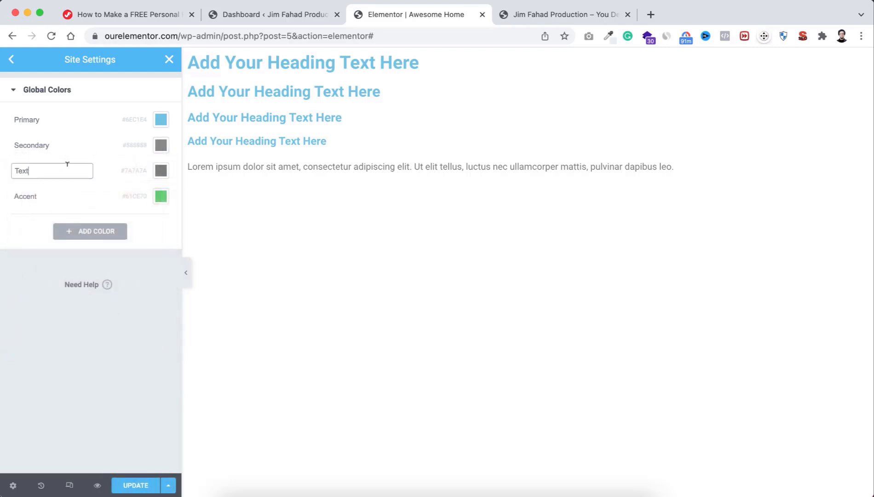
{"action": "left_click", "coordinate": [161, 171]}
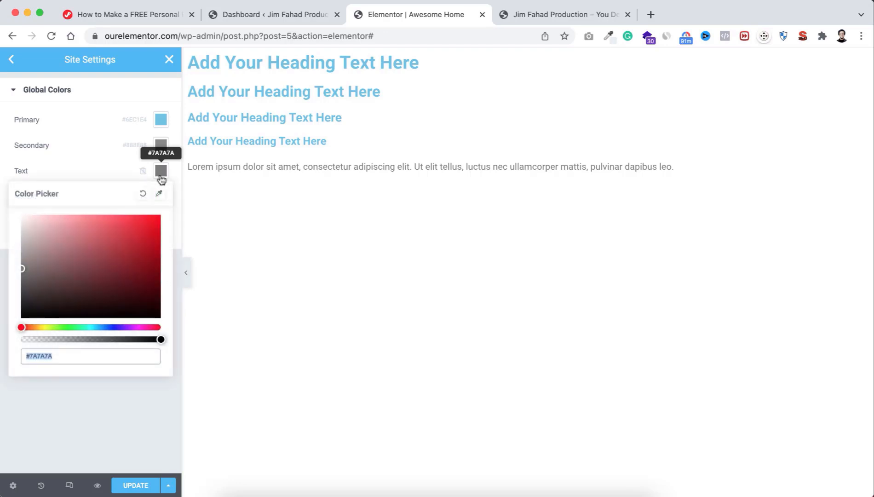
{"action": "type", "text": "#333333"}
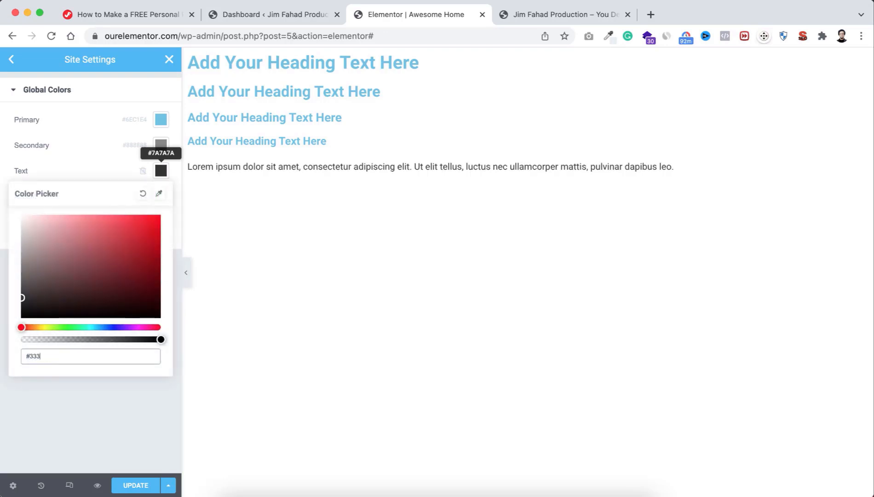
{"action": "left_click", "coordinate": [90, 164]}
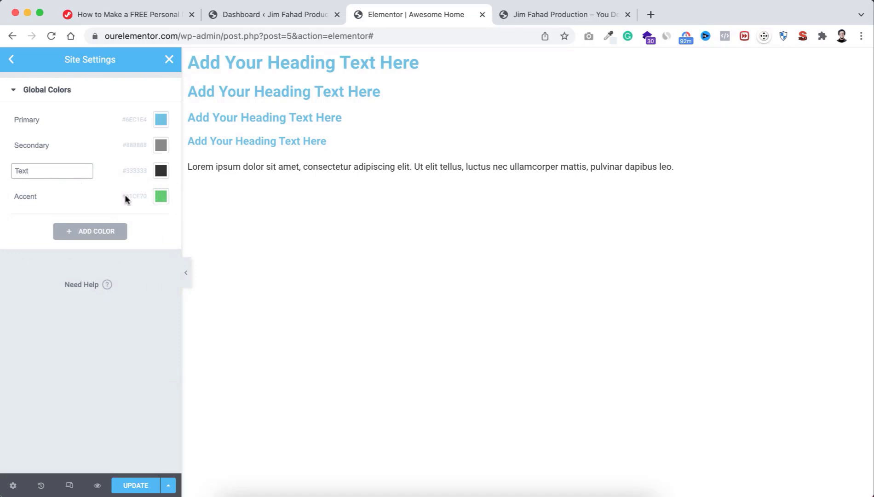
{"action": "left_click", "coordinate": [162, 196]}
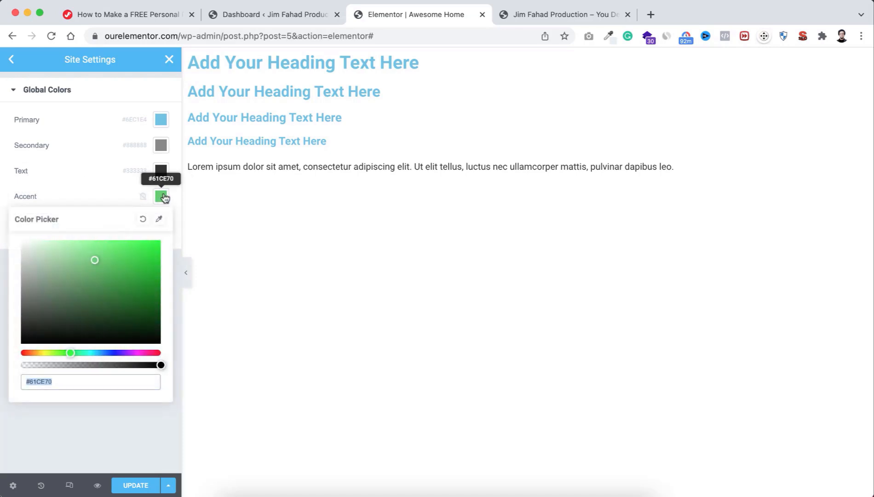
{"action": "type", "text": "#ff0"}
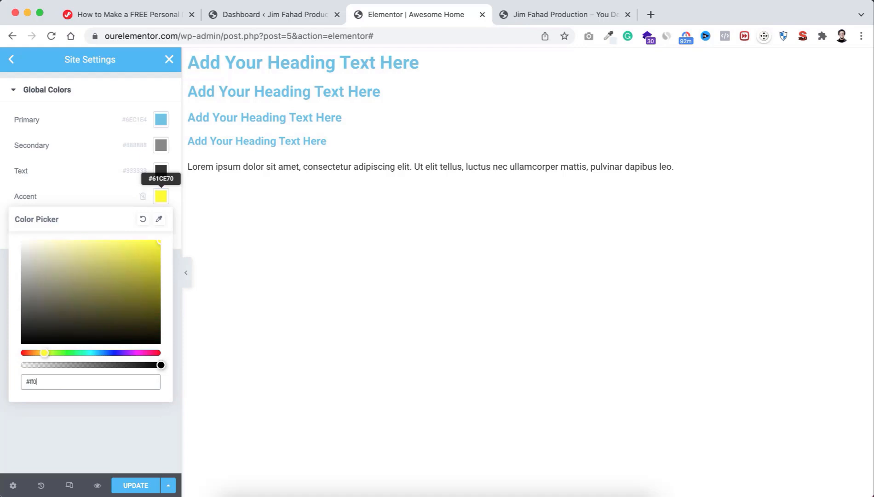
{"action": "type", "text": "14f"}
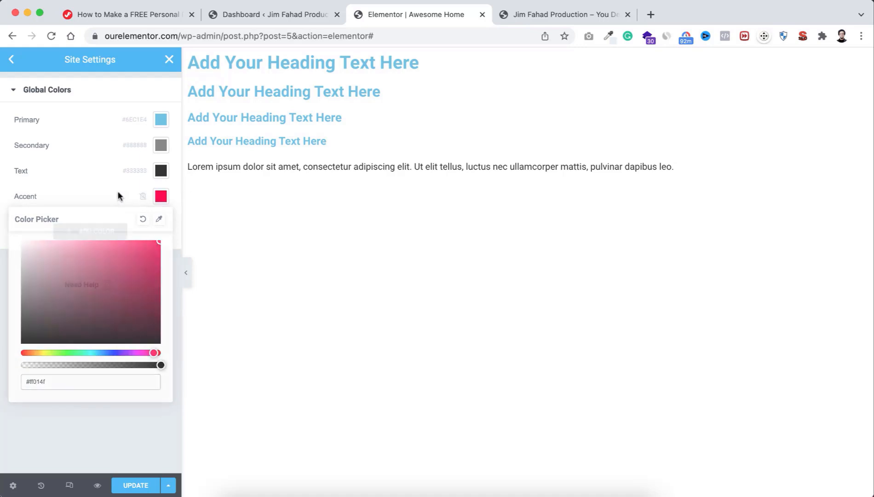
{"action": "left_click", "coordinate": [102, 154]}
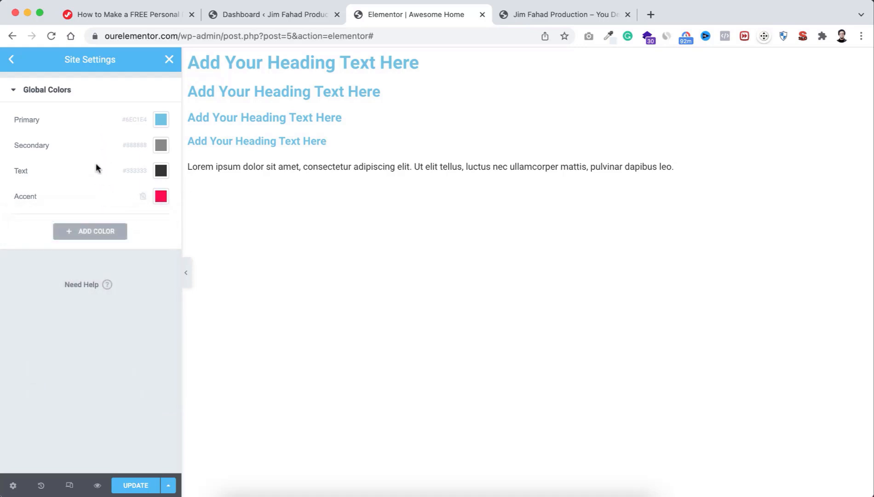
{"action": "mouse_move", "coordinate": [98, 192]}
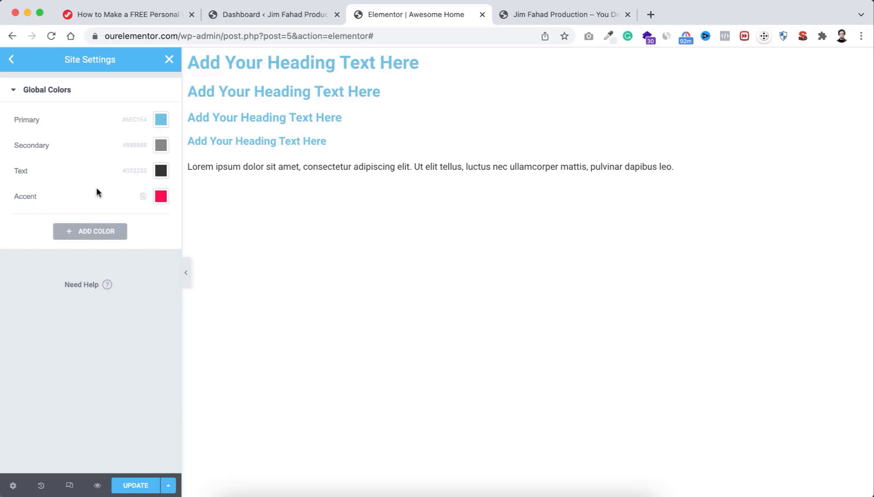
Step: Add a new global colour named Body Color with value #ECF0F3
{"action": "left_click", "coordinate": [96, 232]}
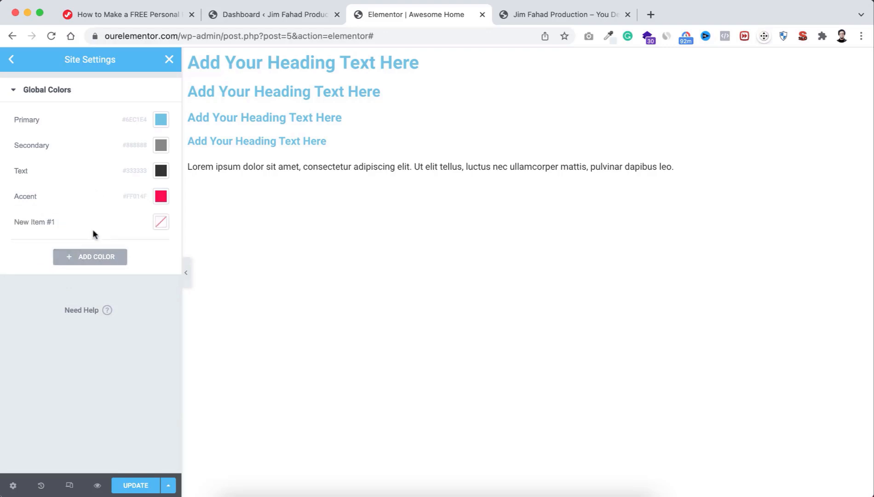
{"action": "triple_click", "coordinate": [40, 222]}
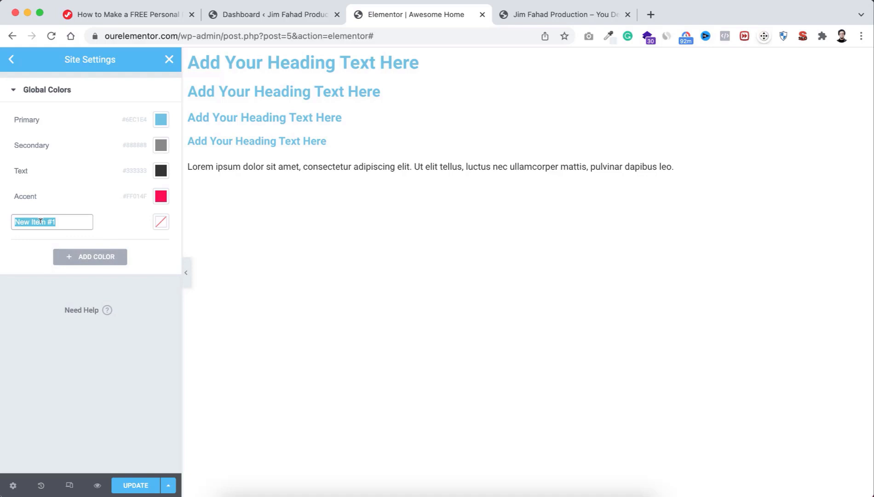
{"action": "type", "text": "Body Color"}
{"action": "left_click", "coordinate": [160, 221]}
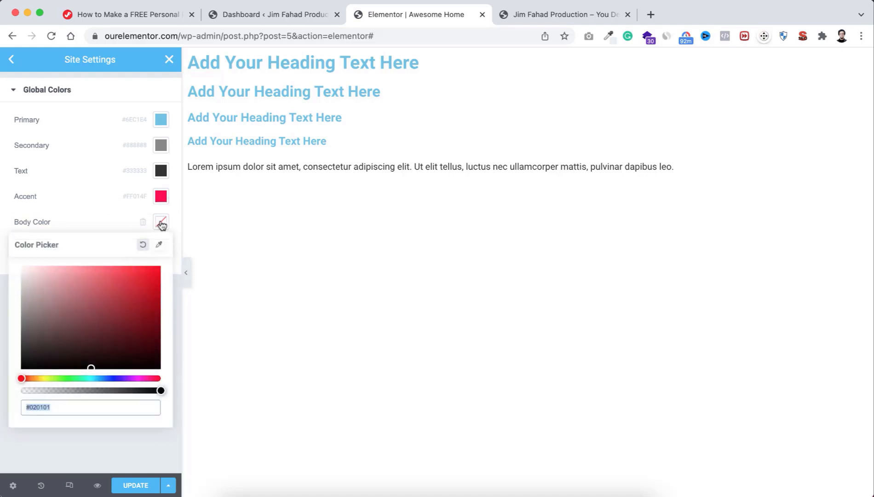
{"action": "type", "text": "#ecf0"}
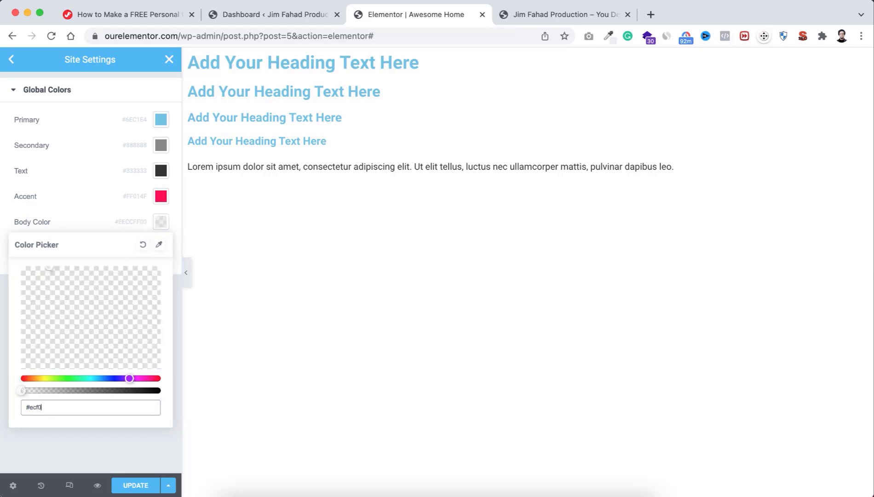
{"action": "type", "text": "f3"}
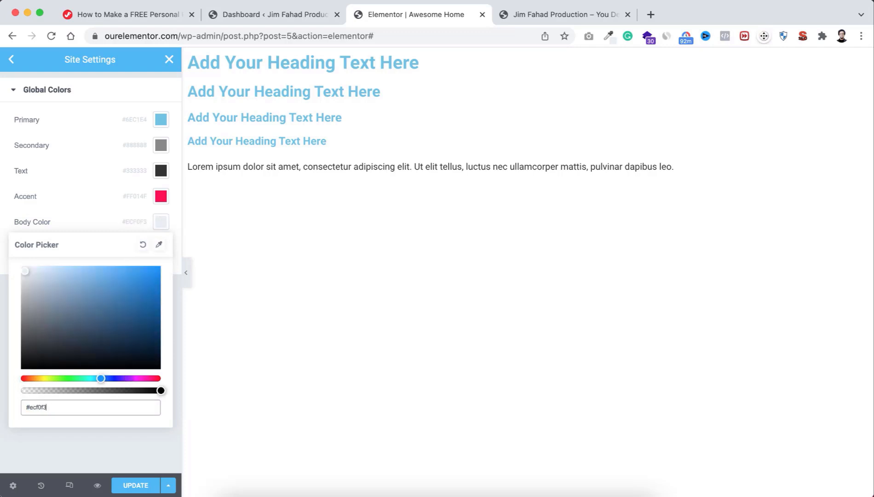
{"action": "left_click", "coordinate": [92, 220]}
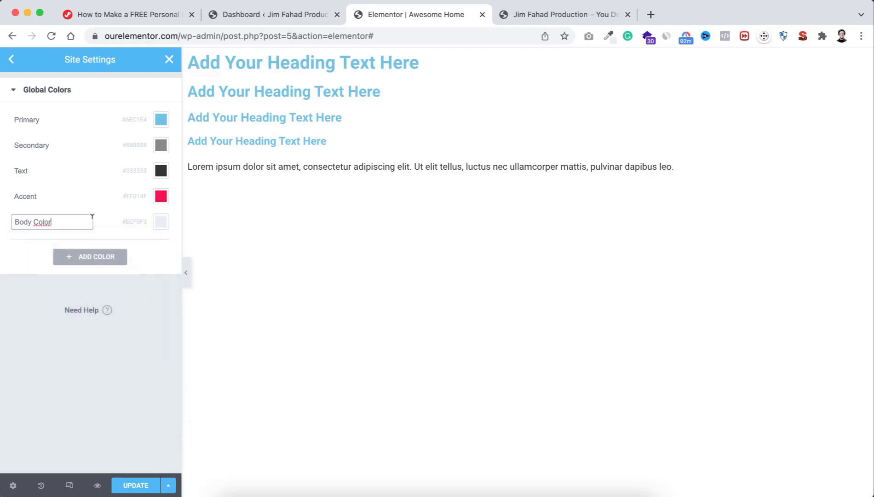
Step: Add a mostly transparent black global colour named Black Opacity (#00000038) and save the site settings
{"action": "left_click", "coordinate": [96, 261]}
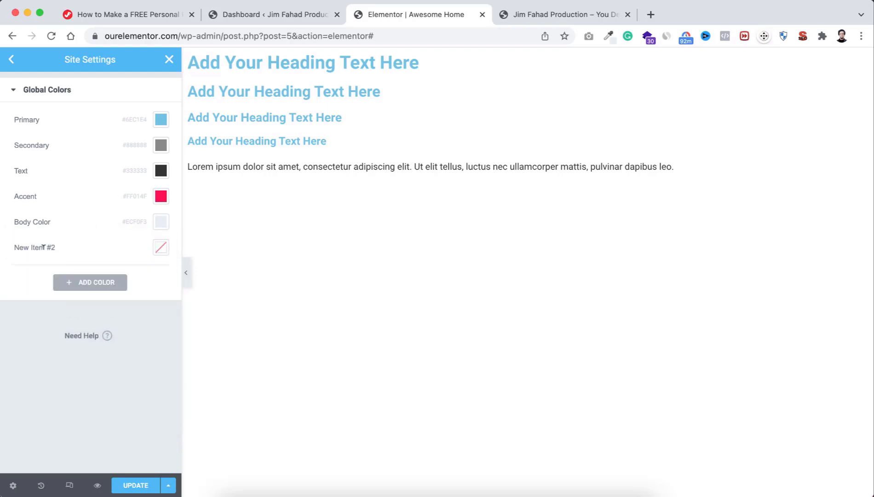
{"action": "left_click", "coordinate": [44, 247]}
{"action": "key", "text": "super+a"}
{"action": "type", "text": "B"}
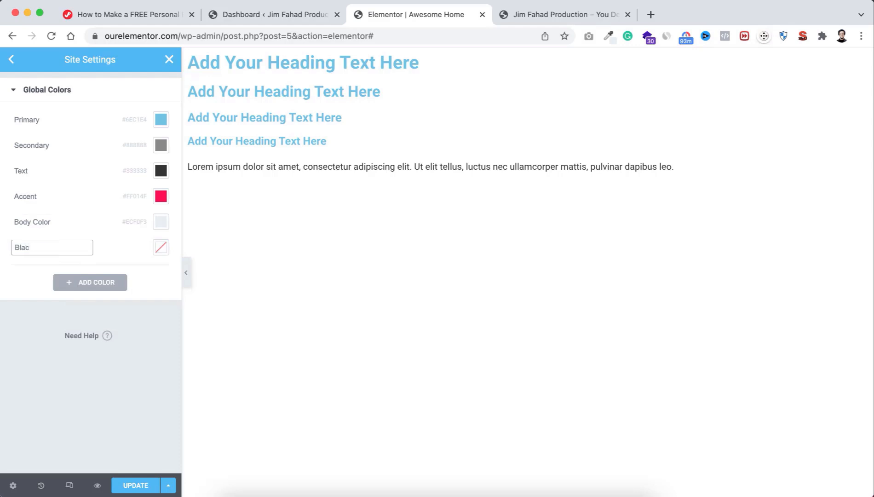
{"action": "type", "text": "lack Opacity"}
{"action": "left_click", "coordinate": [162, 250]}
{"action": "left_click_drag", "start_coordinate": [90, 341], "coordinate": [93, 396]}
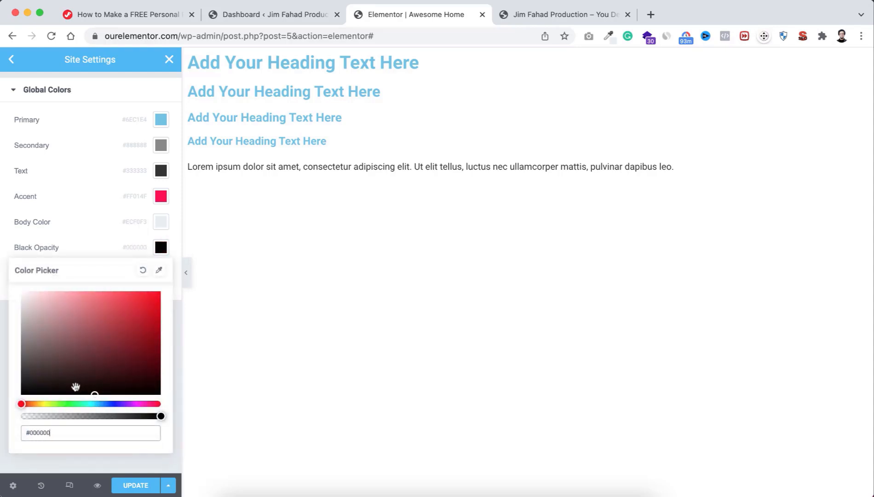
{"action": "left_click_drag", "start_coordinate": [74, 417], "coordinate": [51, 417]}
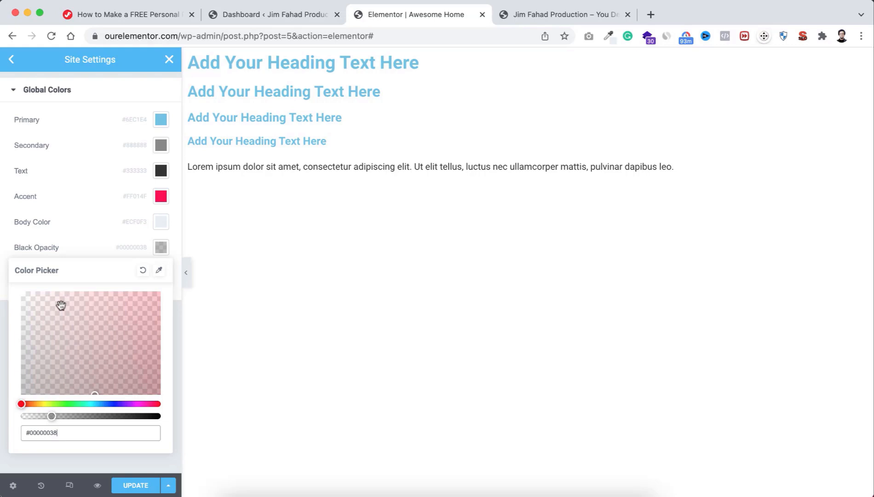
{"action": "left_click", "coordinate": [101, 236]}
{"action": "left_click", "coordinate": [136, 485]}
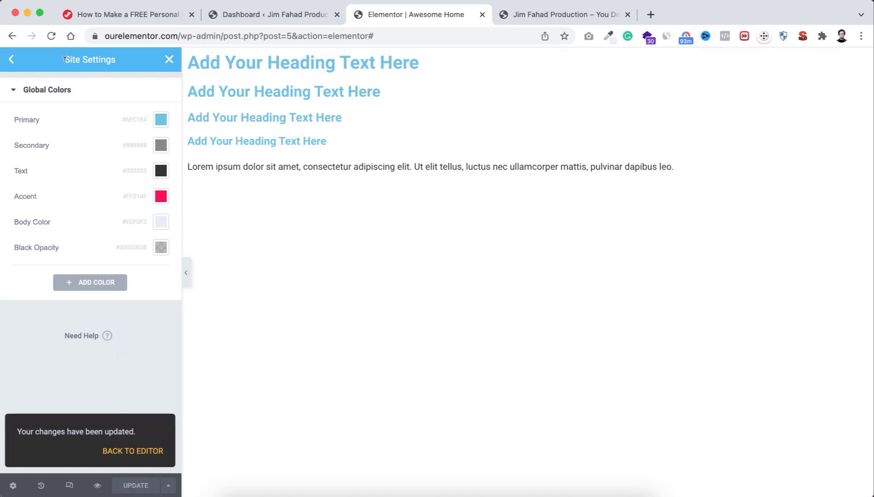
Step: Leave Global Colors and open the Theme Style Typography settings
{"action": "left_click", "coordinate": [14, 62]}
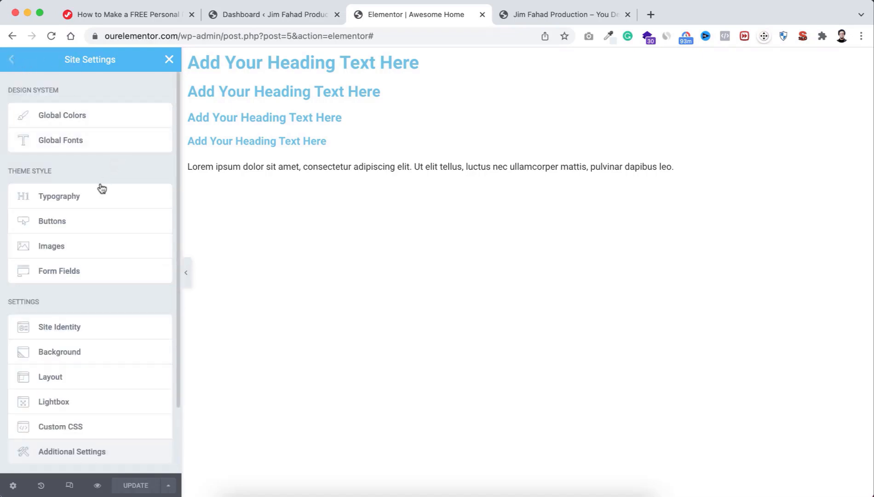
{"action": "left_click", "coordinate": [77, 197]}
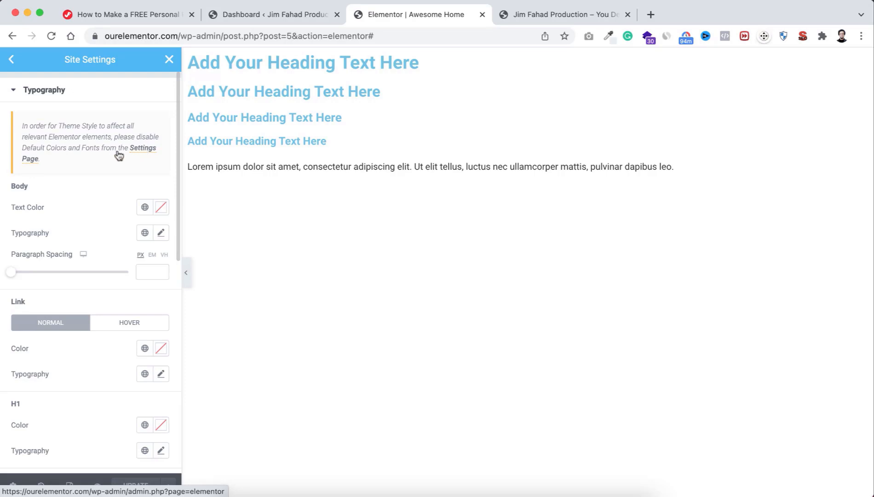
Step: Disable Elementor's Default Colors and Default Fonts in WordPress settings, save, and return to the editor
{"action": "left_click", "coordinate": [268, 15]}
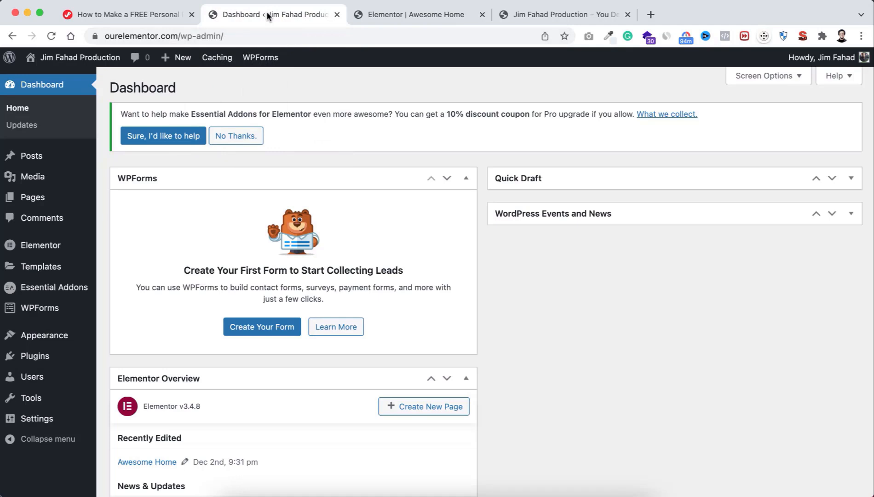
{"action": "mouse_move", "coordinate": [33, 249]}
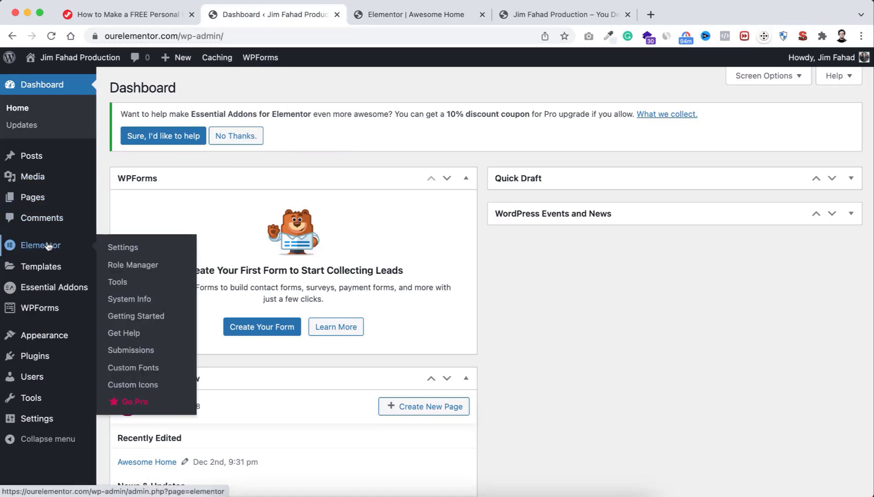
{"action": "left_click", "coordinate": [129, 248]}
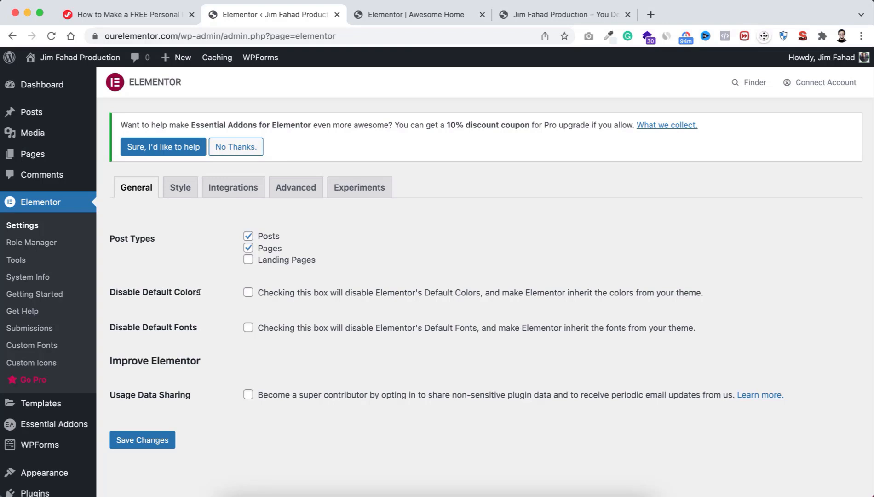
{"action": "left_click", "coordinate": [249, 293]}
{"action": "left_click", "coordinate": [247, 328]}
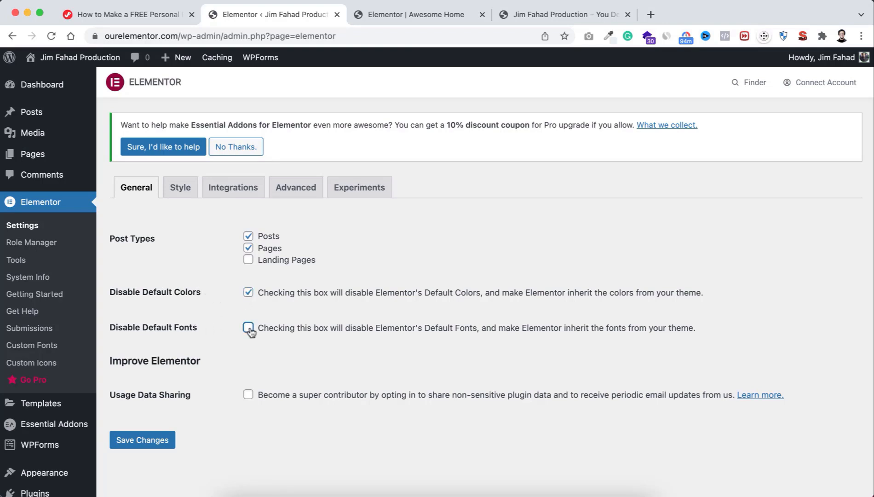
{"action": "left_click", "coordinate": [150, 441]}
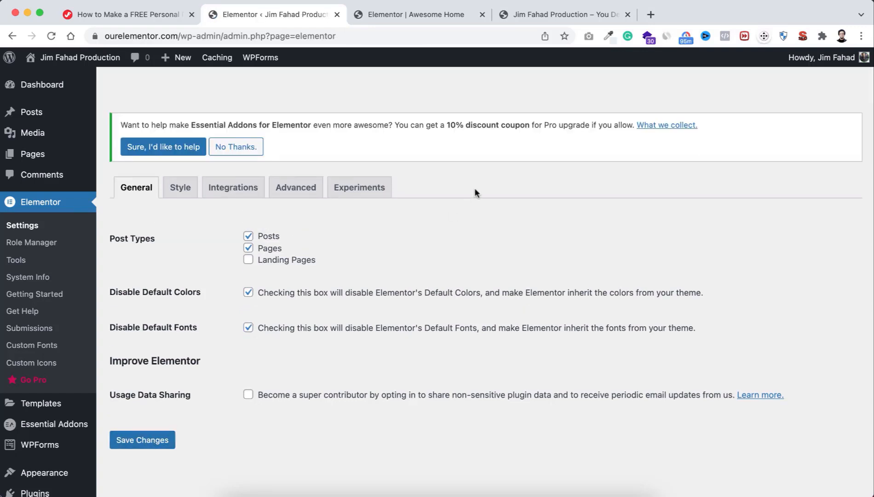
{"action": "left_click", "coordinate": [402, 12]}
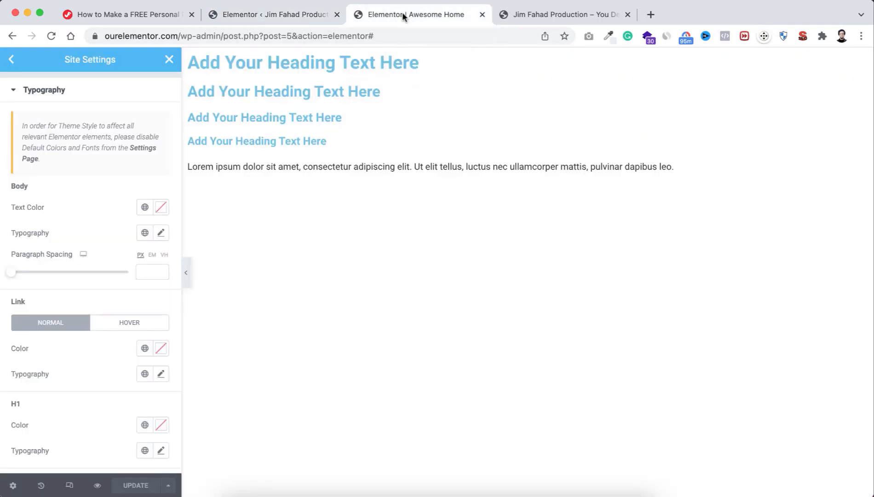
{"action": "left_click", "coordinate": [284, 16]}
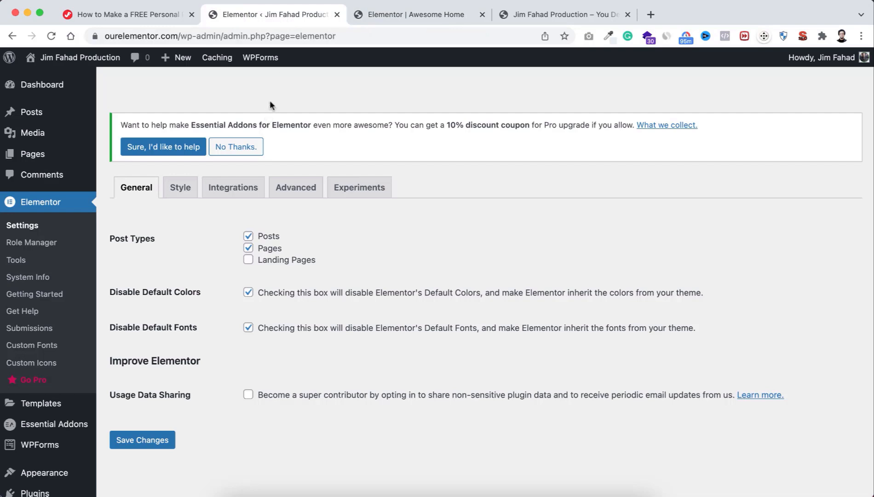
{"action": "left_click", "coordinate": [413, 14]}
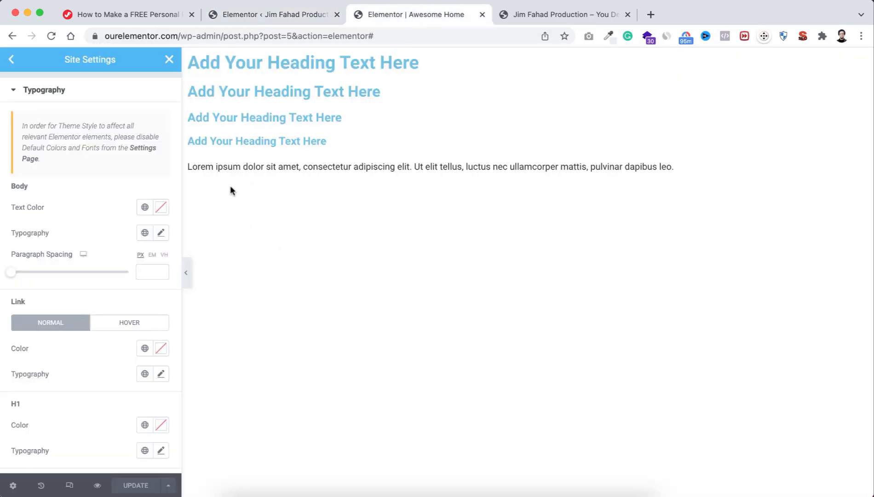
Step: Reload the editor and reopen the Site Settings list from the main menu
{"action": "left_click", "coordinate": [53, 38]}
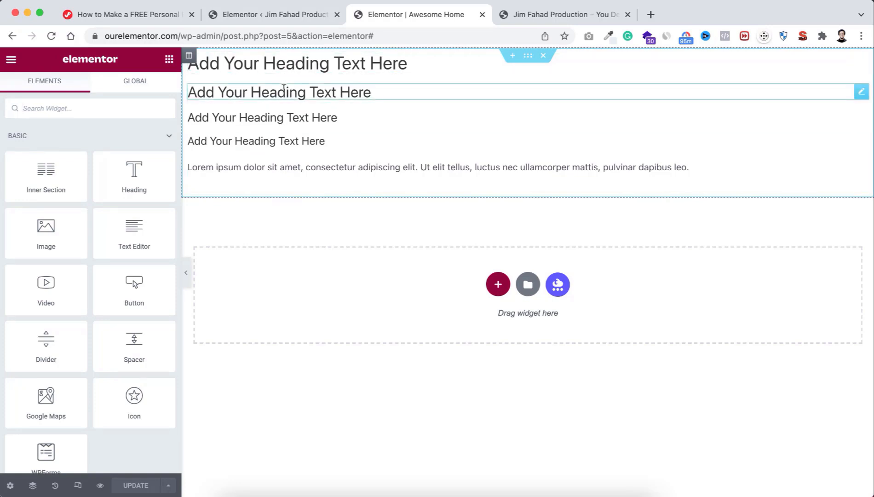
{"action": "left_click", "coordinate": [11, 60]}
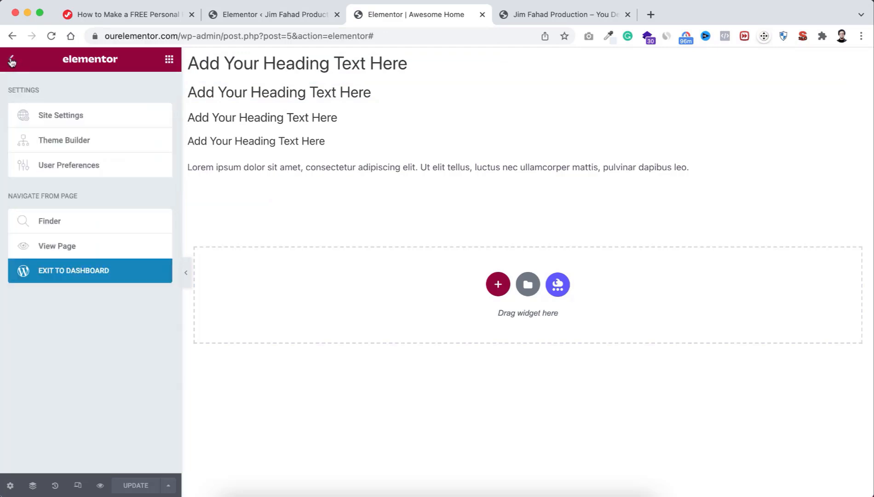
{"action": "left_click", "coordinate": [65, 115]}
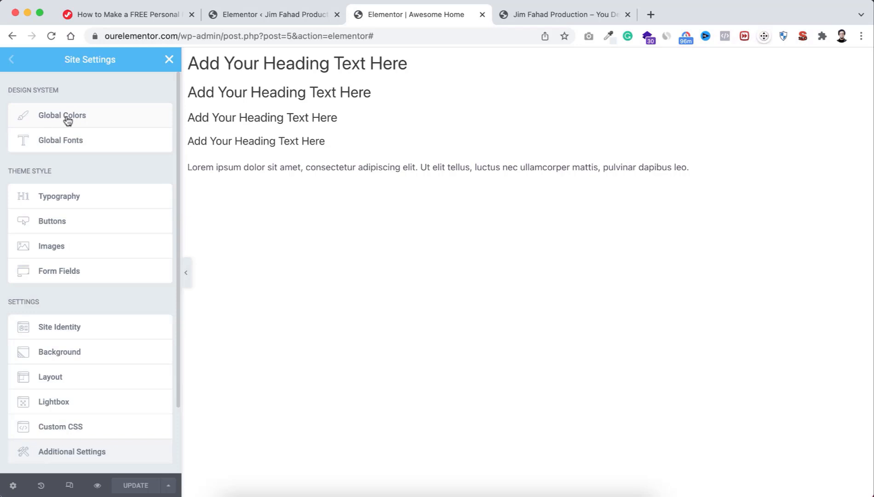
{"action": "left_click", "coordinate": [68, 118]}
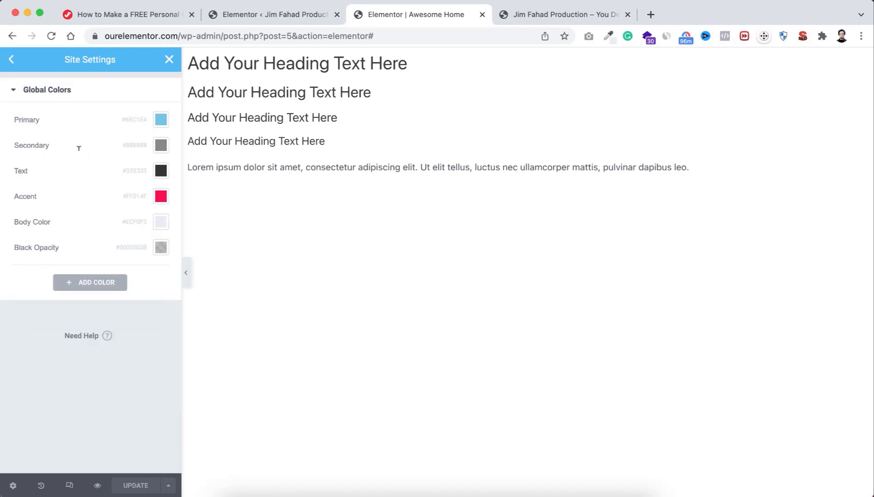
{"action": "left_click", "coordinate": [10, 61]}
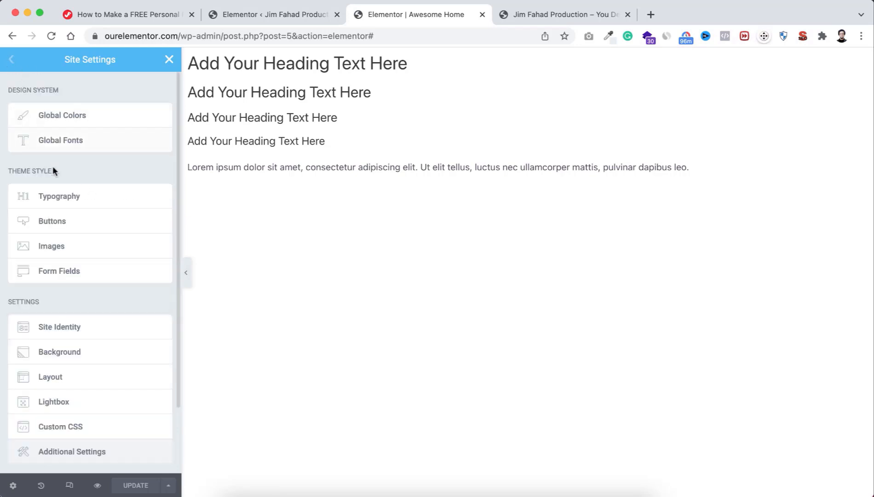
Step: In Theme Style Typography, set the Body text colour to the global Text colour (#333333)
{"action": "left_click", "coordinate": [84, 197]}
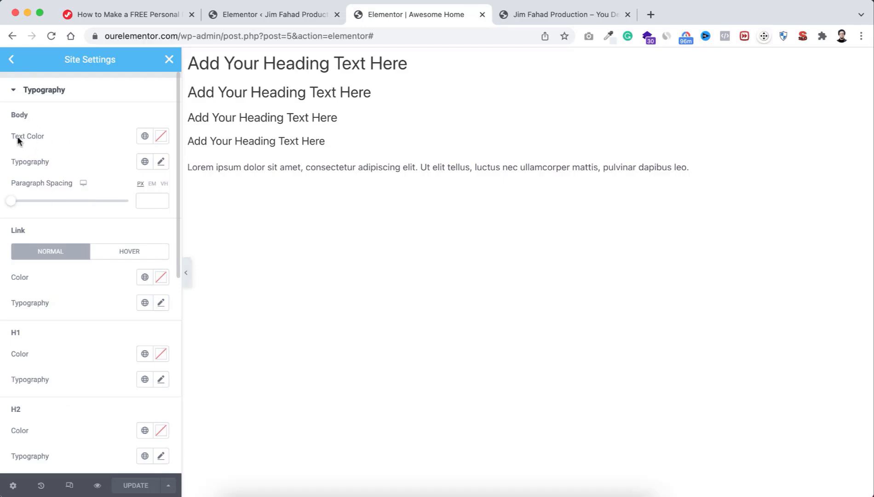
{"action": "left_click", "coordinate": [161, 136]}
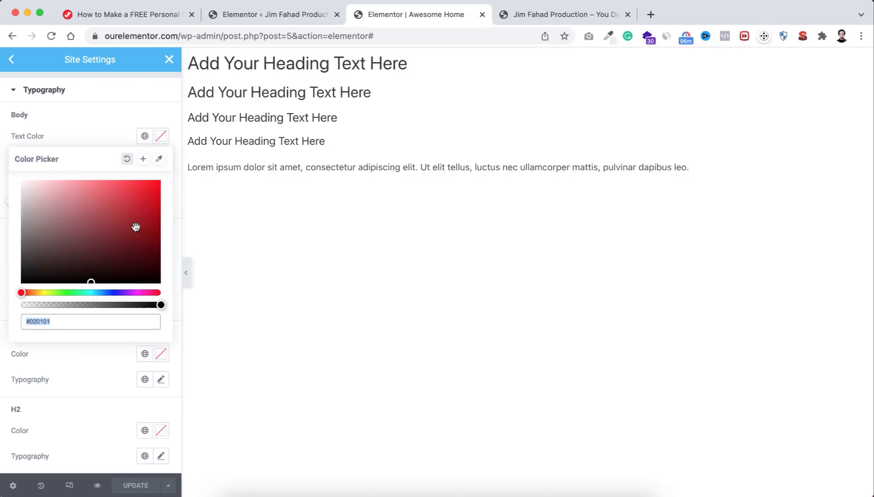
{"action": "left_click", "coordinate": [114, 116]}
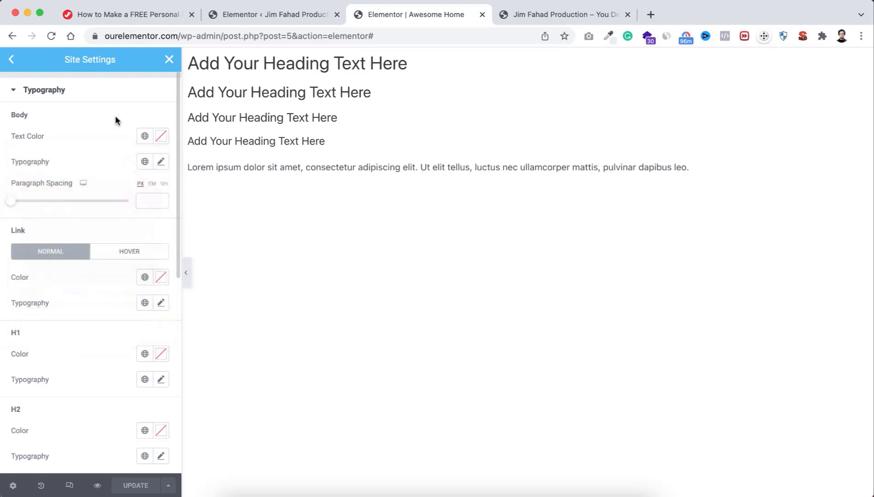
{"action": "left_click", "coordinate": [144, 138]}
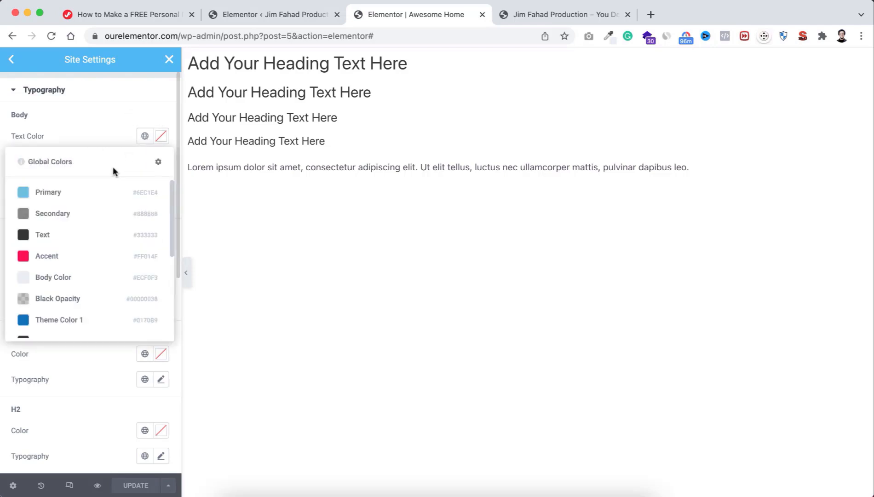
{"action": "left_click", "coordinate": [71, 236]}
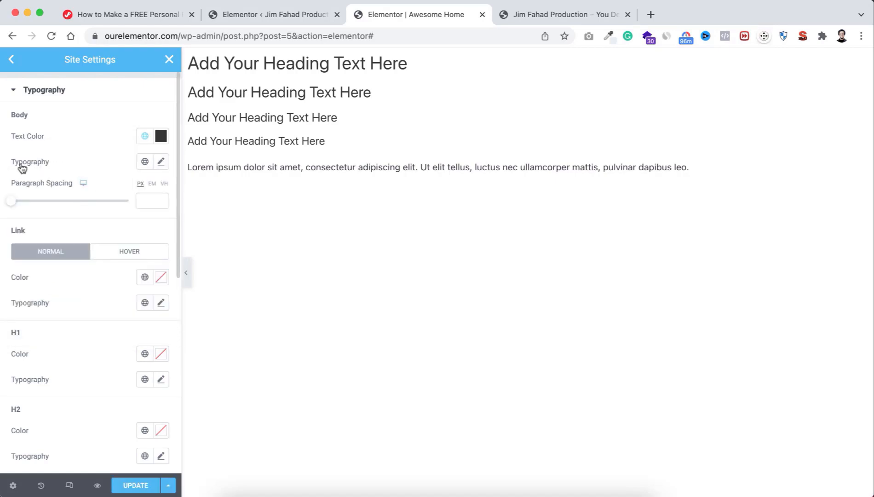
Step: Set the Body typography font family to Poppins with weight 400
{"action": "left_click", "coordinate": [160, 162]}
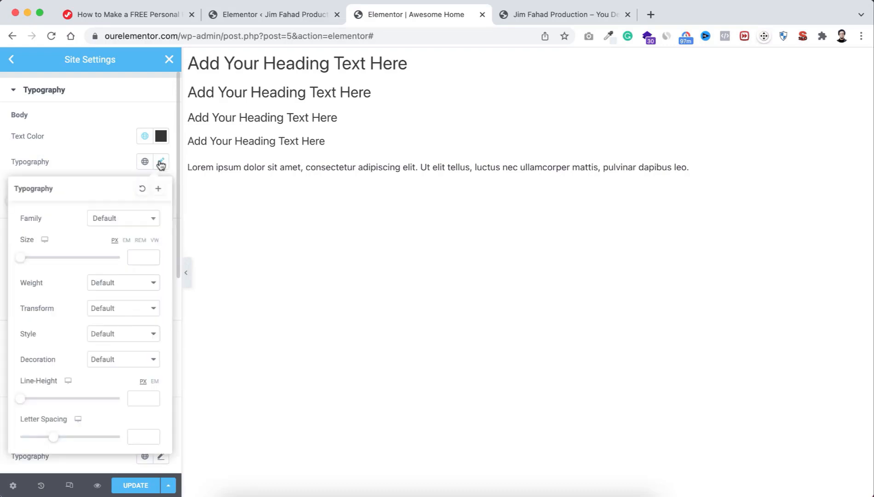
{"action": "left_click", "coordinate": [117, 220]}
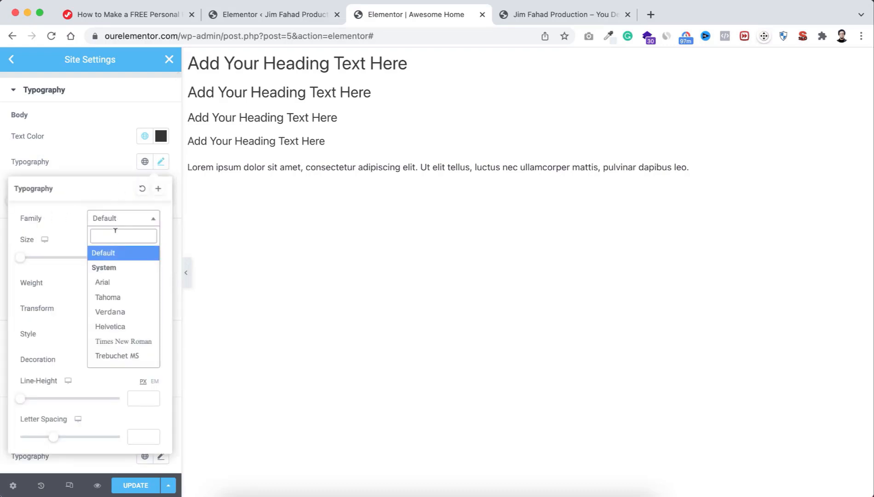
{"action": "type", "text": "poppin"}
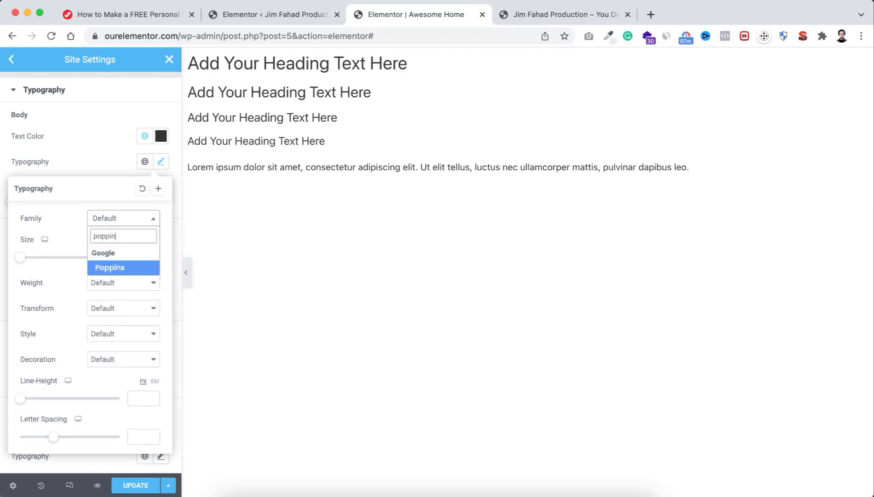
{"action": "left_click", "coordinate": [116, 268]}
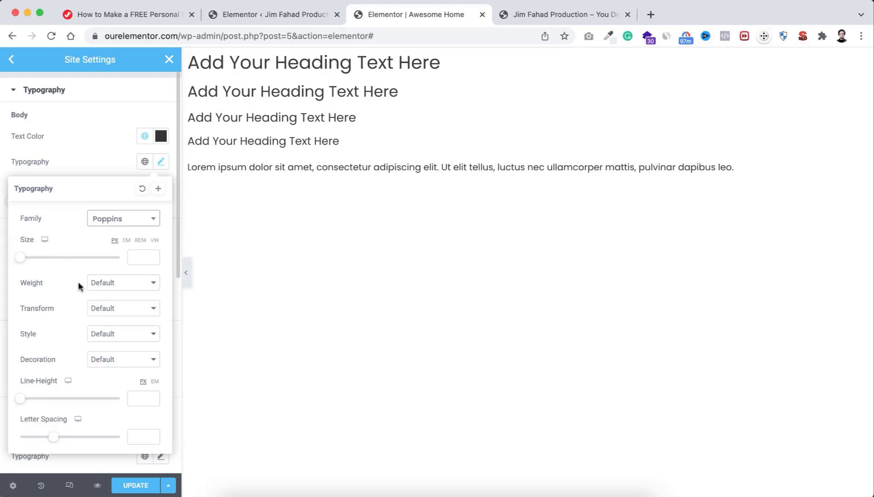
{"action": "left_click", "coordinate": [107, 283]}
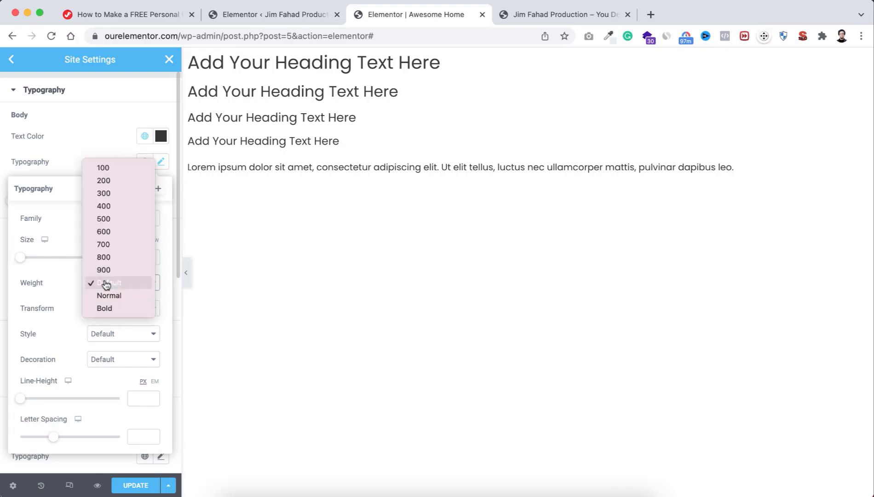
{"action": "left_click", "coordinate": [112, 208]}
{"action": "left_click", "coordinate": [101, 161]}
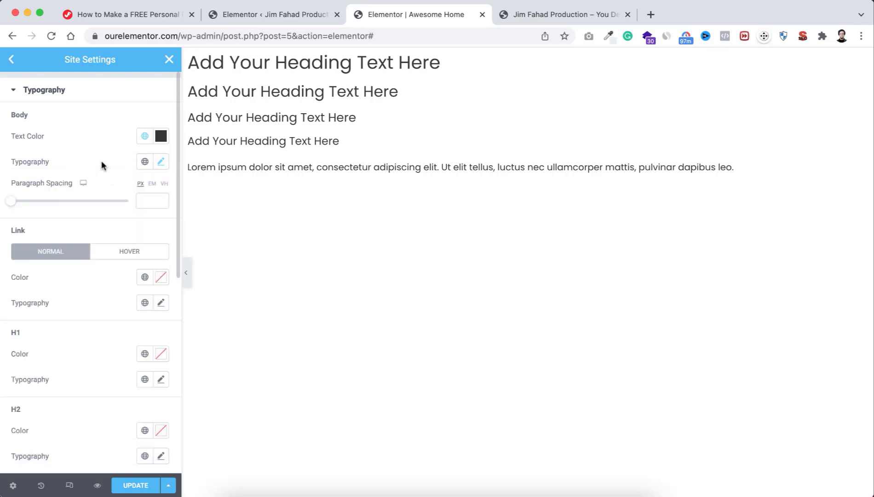
Step: Set the normal link colour to the global Accent colour (#FF014F)
{"action": "scroll", "coordinate": [85, 271], "scroll_direction": "down", "scroll_amount": 2}
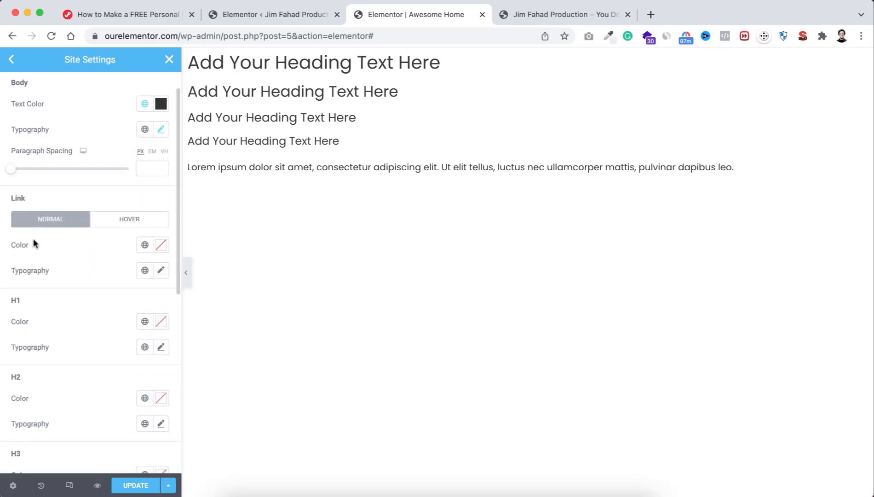
{"action": "left_click", "coordinate": [145, 246]}
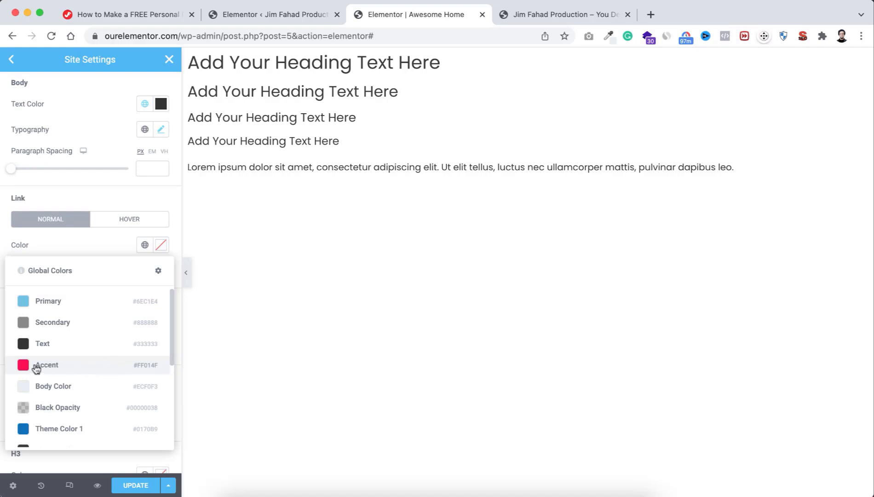
{"action": "left_click", "coordinate": [64, 366]}
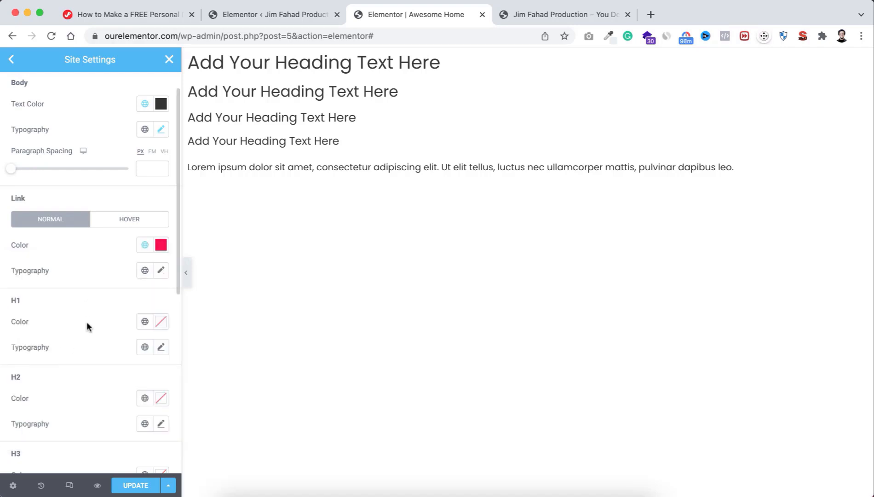
{"action": "scroll", "coordinate": [87, 321], "scroll_direction": "down", "scroll_amount": 3}
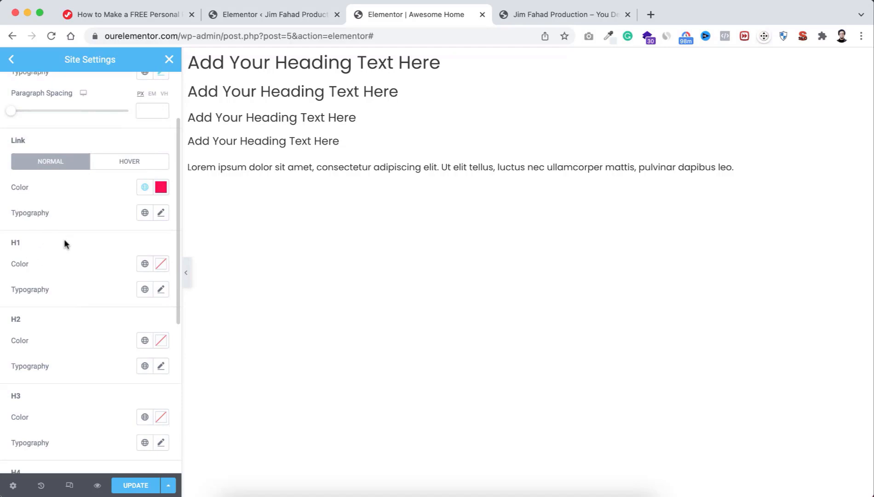
Step: Give H2 headings the global Text colour
{"action": "scroll", "coordinate": [76, 289], "scroll_direction": "down", "scroll_amount": 5}
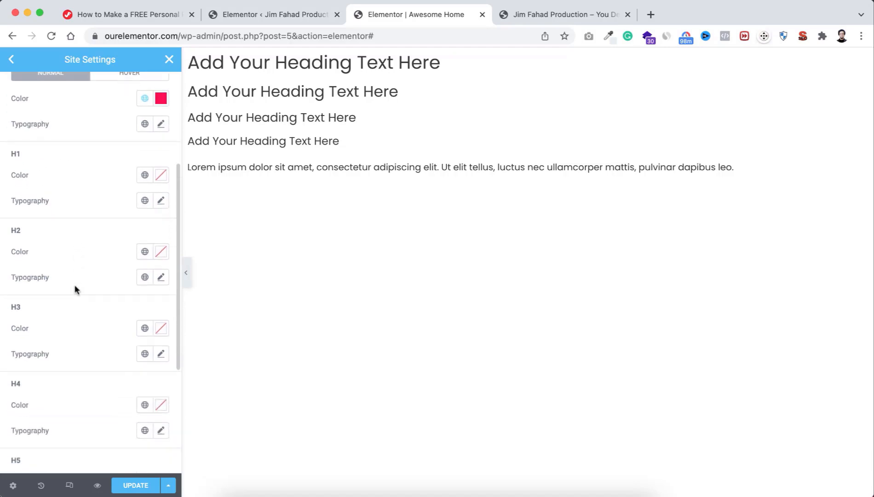
{"action": "scroll", "coordinate": [30, 299], "scroll_direction": "down", "scroll_amount": 4}
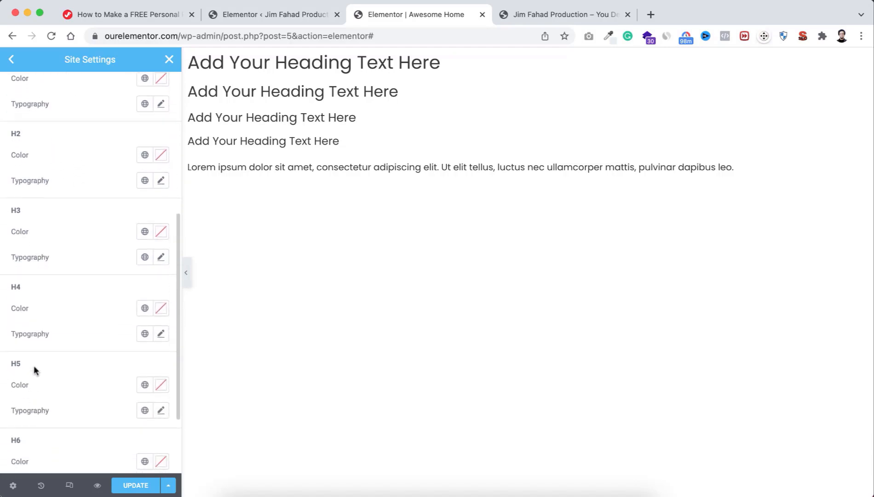
{"action": "scroll", "coordinate": [59, 275], "scroll_direction": "up", "scroll_amount": 4}
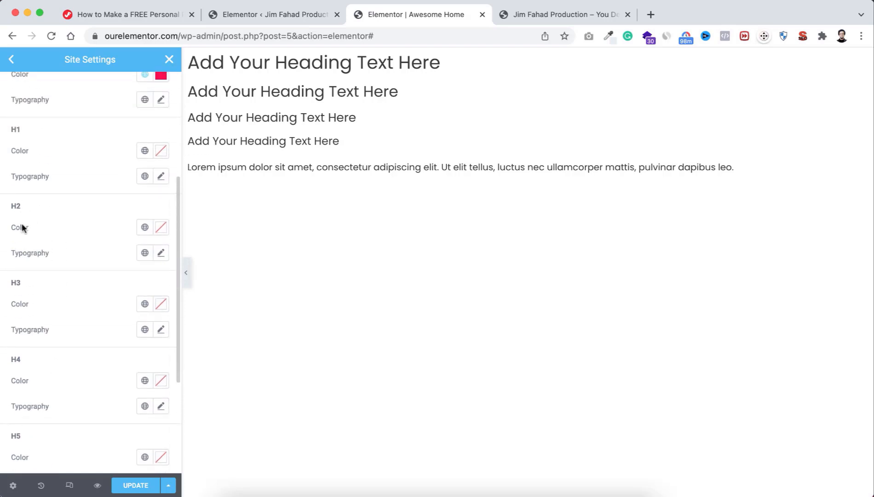
{"action": "left_click", "coordinate": [145, 227]}
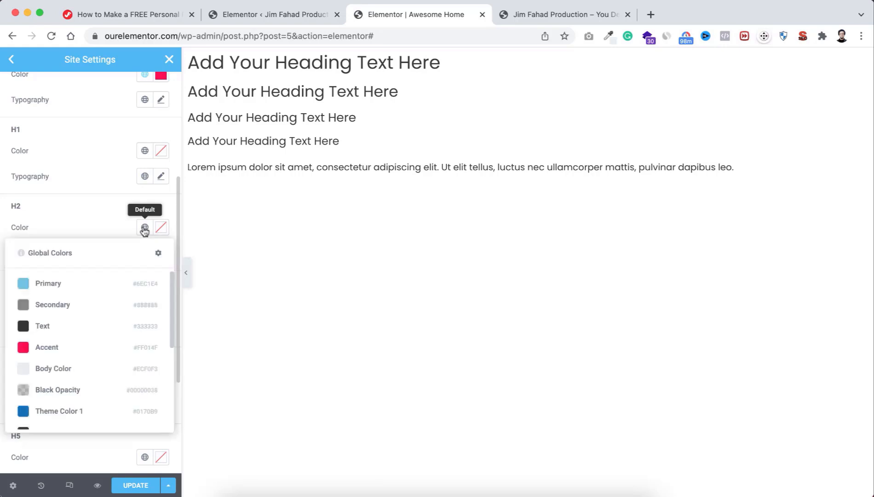
{"action": "left_click", "coordinate": [66, 326]}
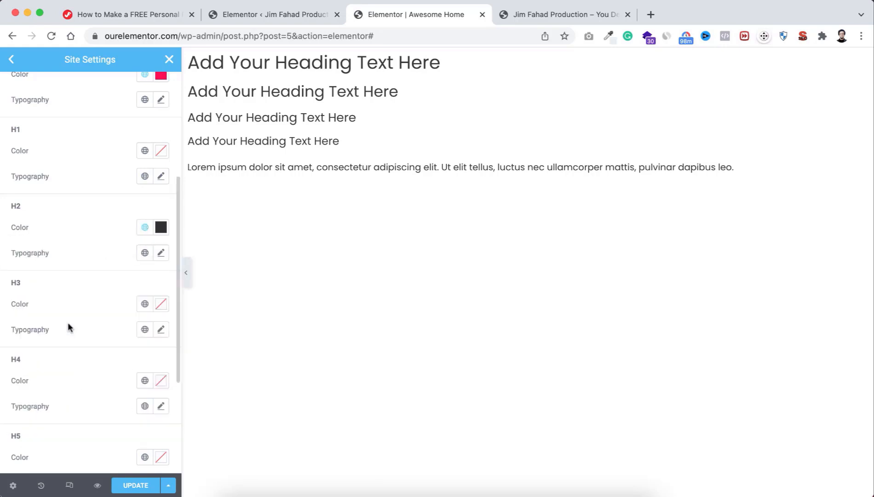
Step: Set the H2 typography font weight to 600
{"action": "left_click", "coordinate": [161, 252]}
{"action": "scroll", "coordinate": [100, 348], "scroll_direction": "down", "scroll_amount": 3}
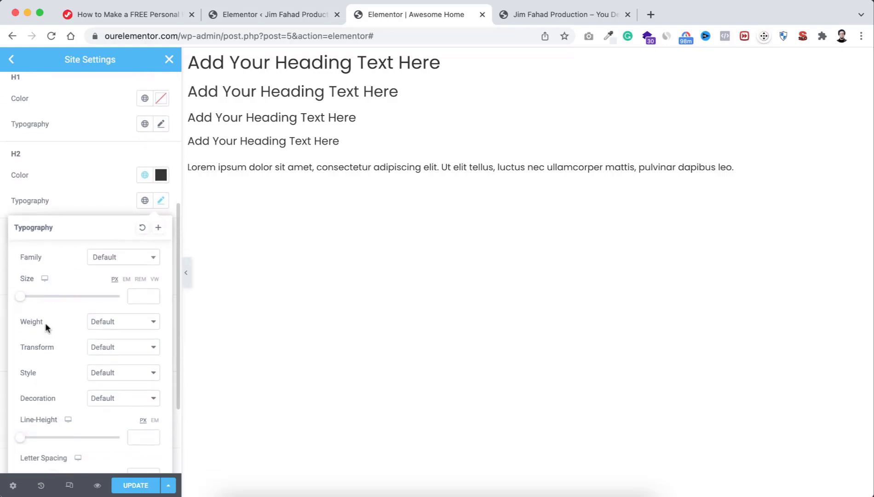
{"action": "left_click", "coordinate": [119, 326]}
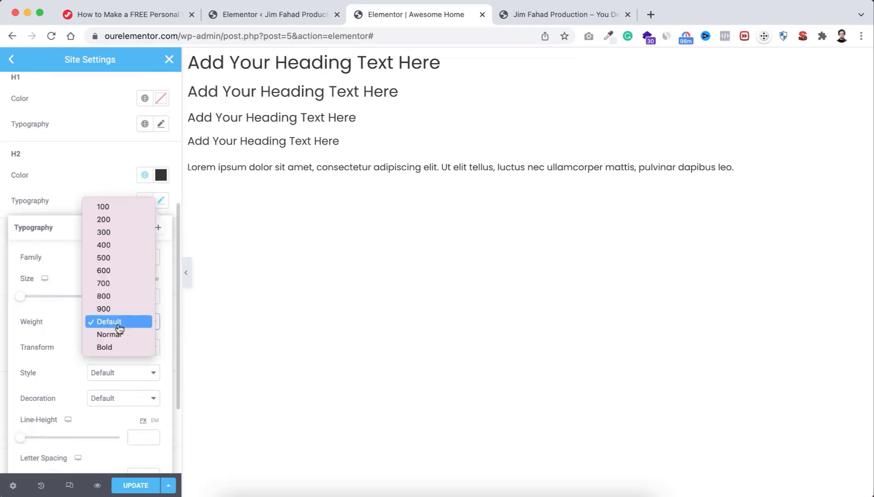
{"action": "left_click", "coordinate": [117, 270]}
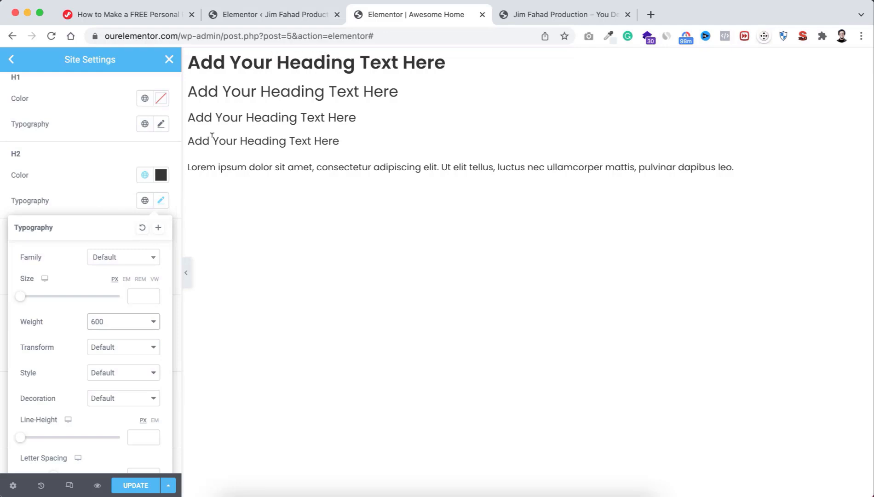
{"action": "left_click", "coordinate": [104, 200]}
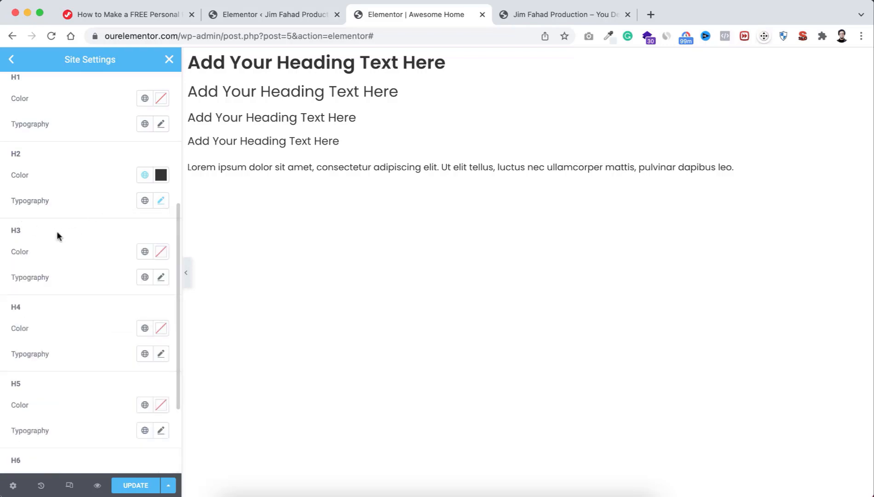
Step: Give H3 headings the global Text colour, 20 px size and weight 600
{"action": "left_click", "coordinate": [144, 251]}
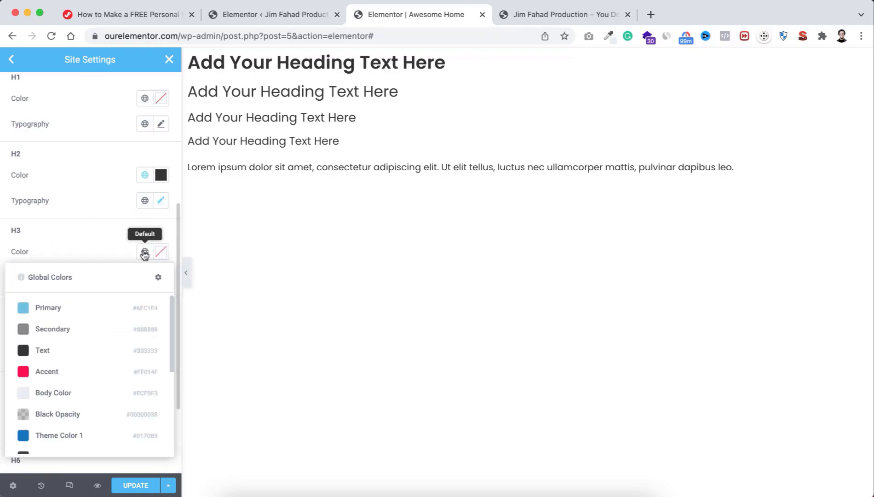
{"action": "left_click", "coordinate": [65, 351]}
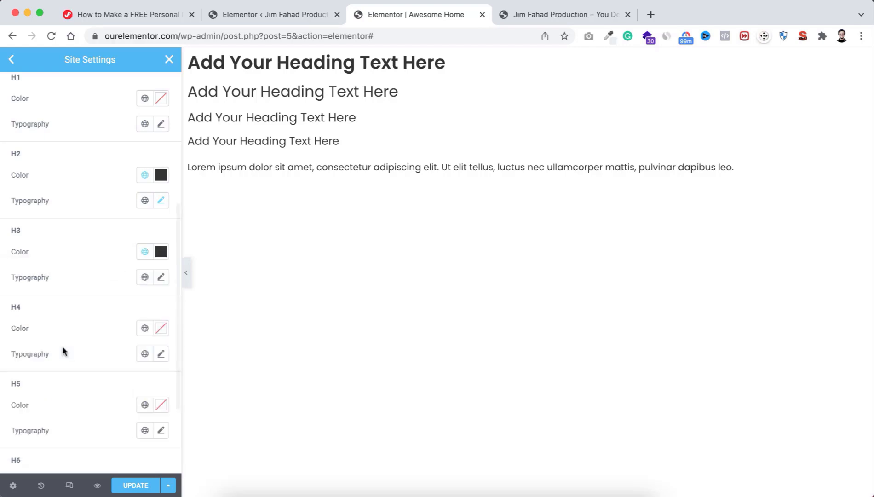
{"action": "scroll", "coordinate": [77, 269], "scroll_direction": "down", "scroll_amount": 1}
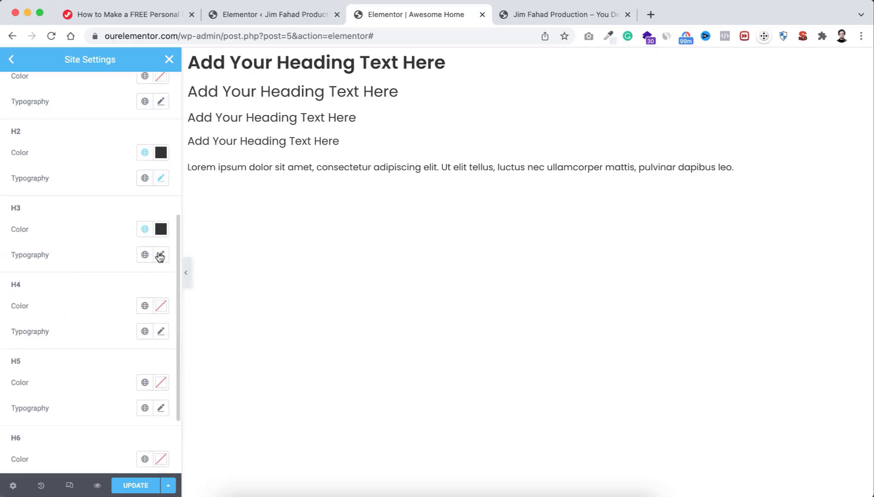
{"action": "left_click", "coordinate": [159, 255]}
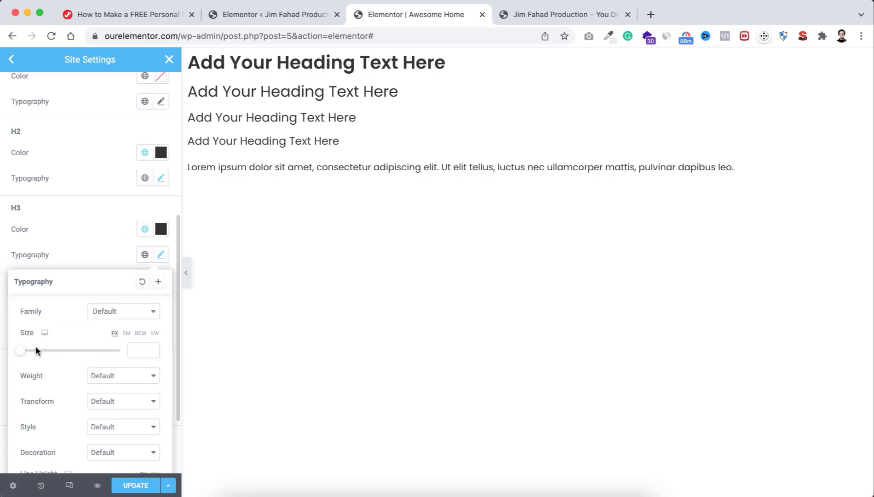
{"action": "left_click", "coordinate": [135, 344]}
{"action": "type", "text": "20"}
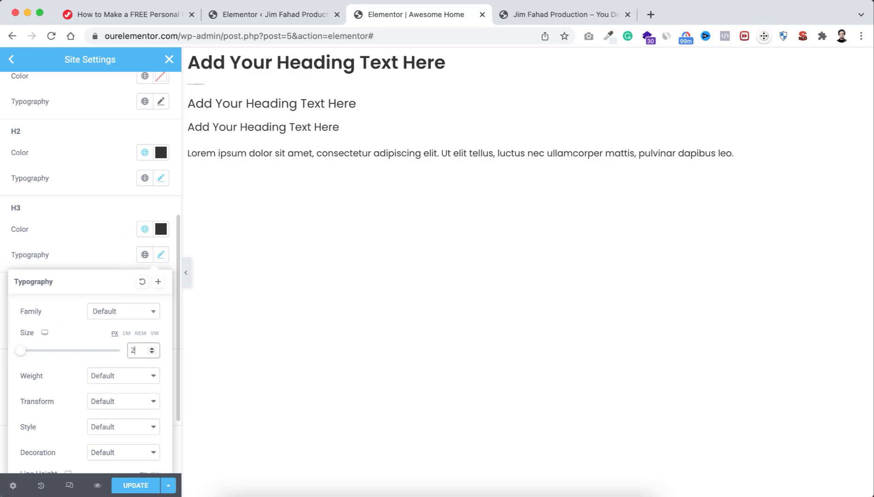
{"action": "left_click", "coordinate": [114, 376]}
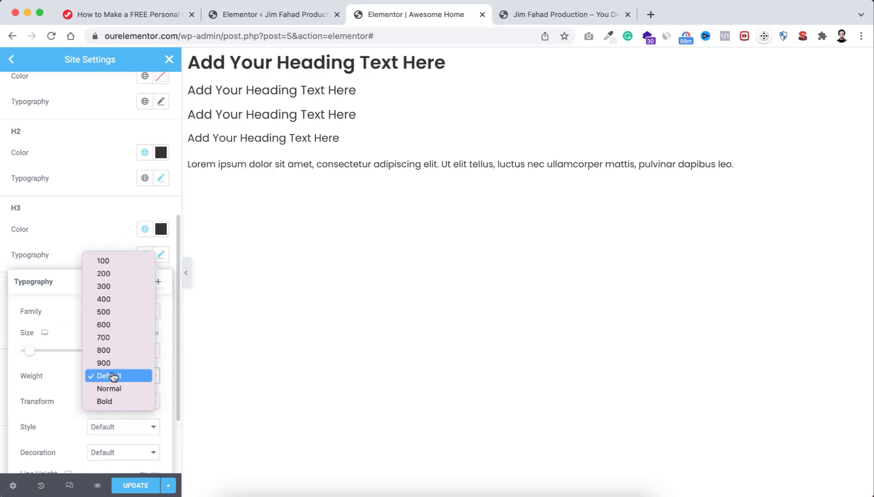
{"action": "left_click", "coordinate": [114, 325]}
{"action": "left_click", "coordinate": [95, 248]}
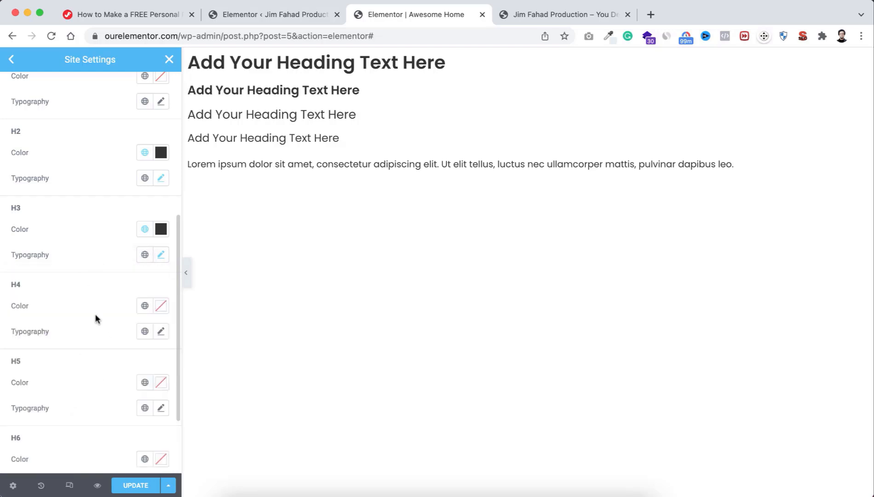
Step: Make H4 headings the global Accent colour
{"action": "scroll", "coordinate": [94, 314], "scroll_direction": "down", "scroll_amount": 2}
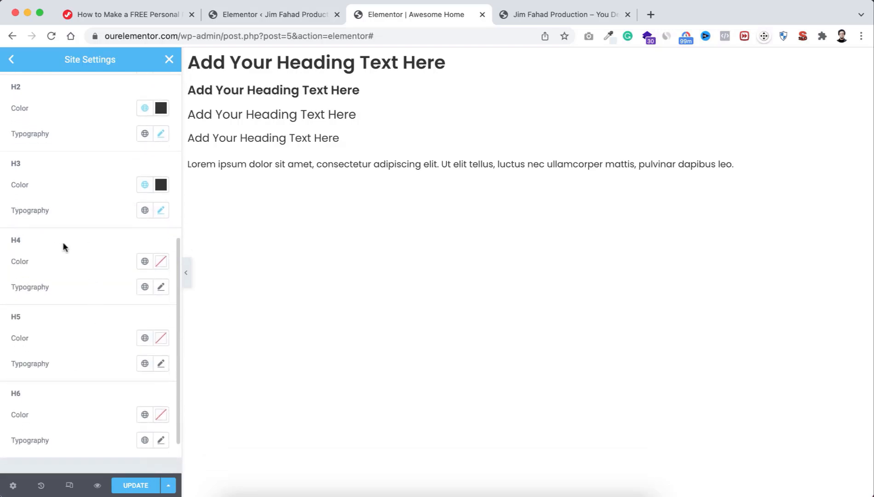
{"action": "left_click", "coordinate": [143, 263]}
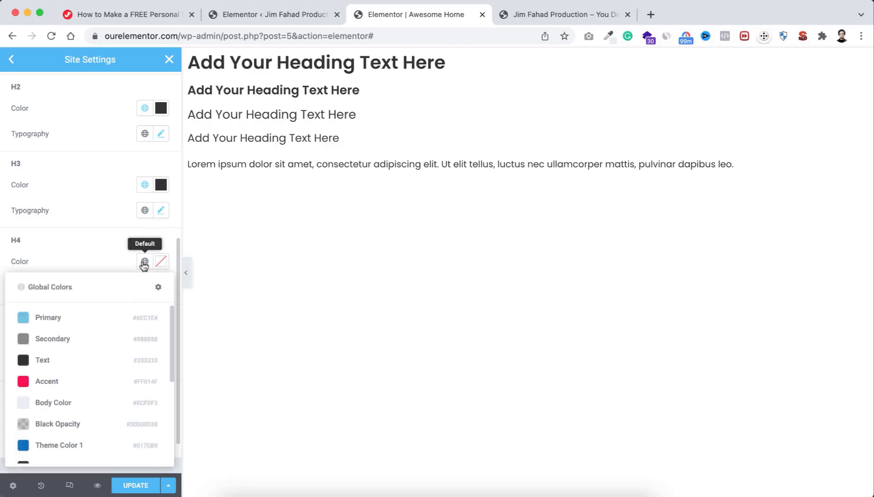
{"action": "left_click", "coordinate": [70, 382]}
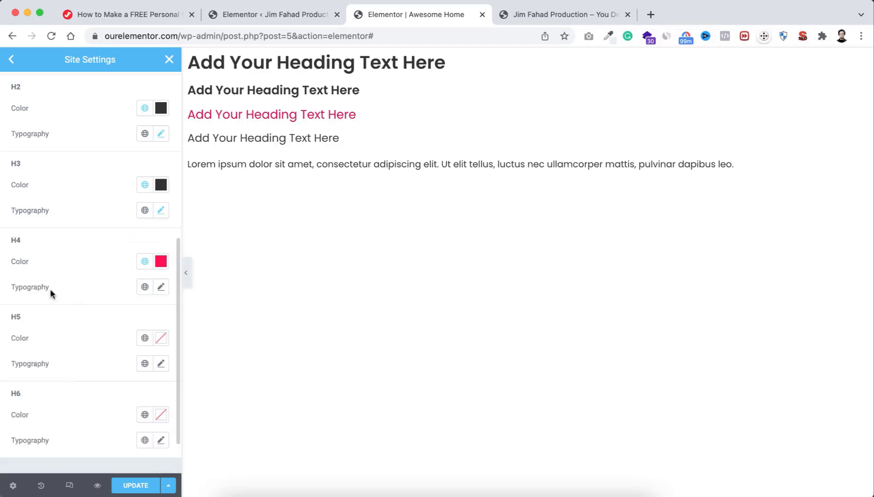
Step: Set H4 typography to 14 px, weight 500, uppercase, letter spacing 1
{"action": "left_click", "coordinate": [160, 287]}
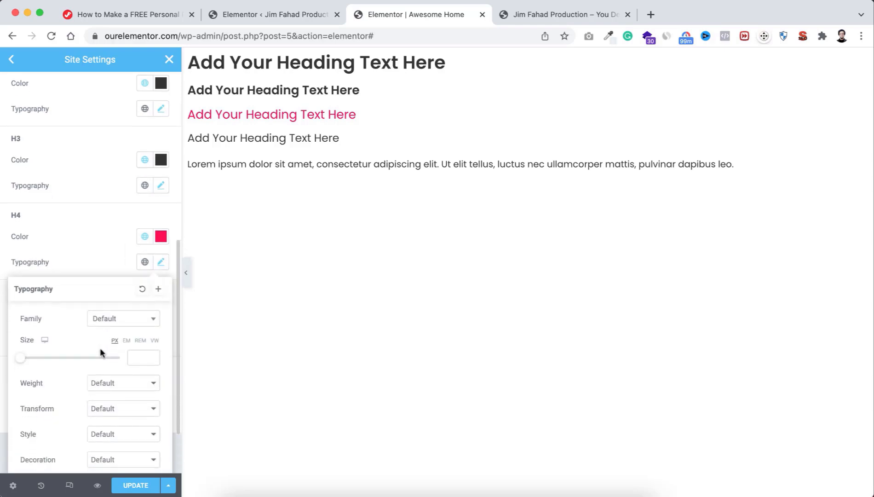
{"action": "scroll", "coordinate": [102, 340], "scroll_direction": "down", "scroll_amount": 3}
{"action": "left_click", "coordinate": [136, 290]}
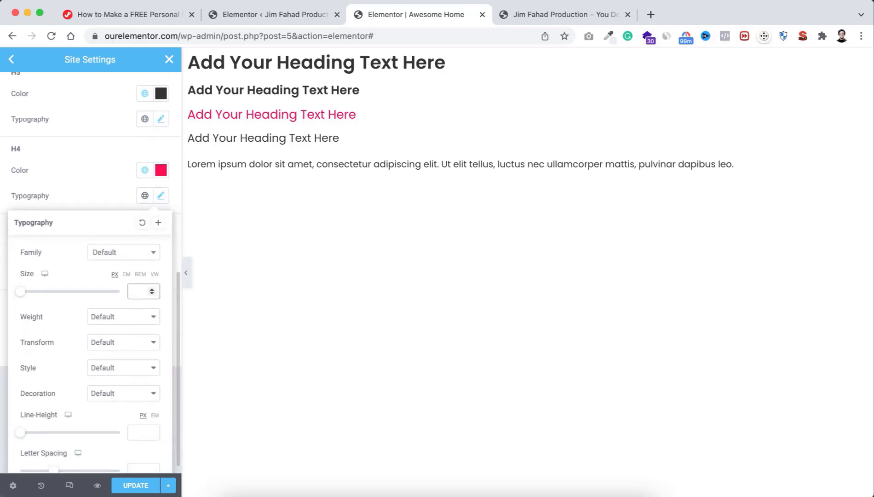
{"action": "type", "text": "14"}
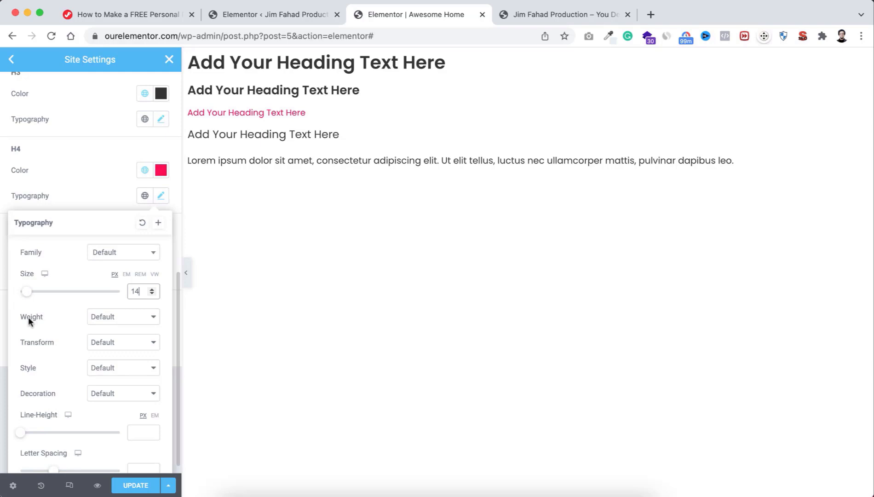
{"action": "left_click", "coordinate": [101, 318]}
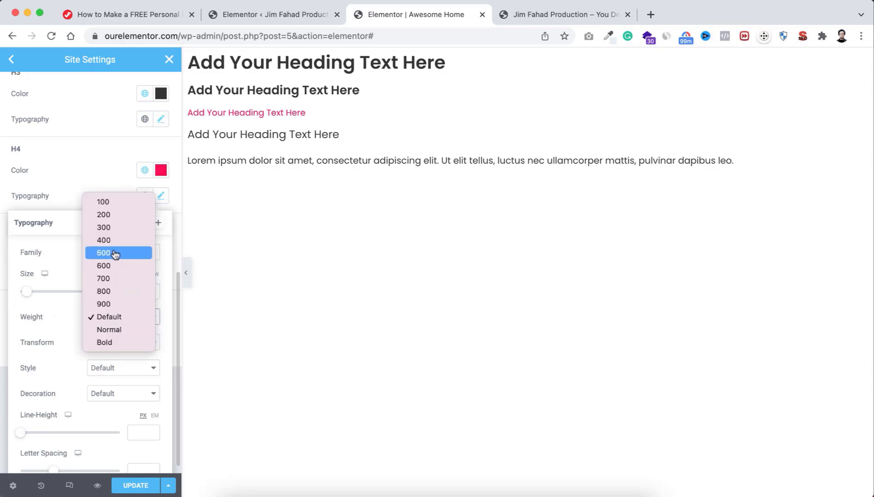
{"action": "left_click", "coordinate": [114, 253]}
{"action": "left_click", "coordinate": [112, 343]}
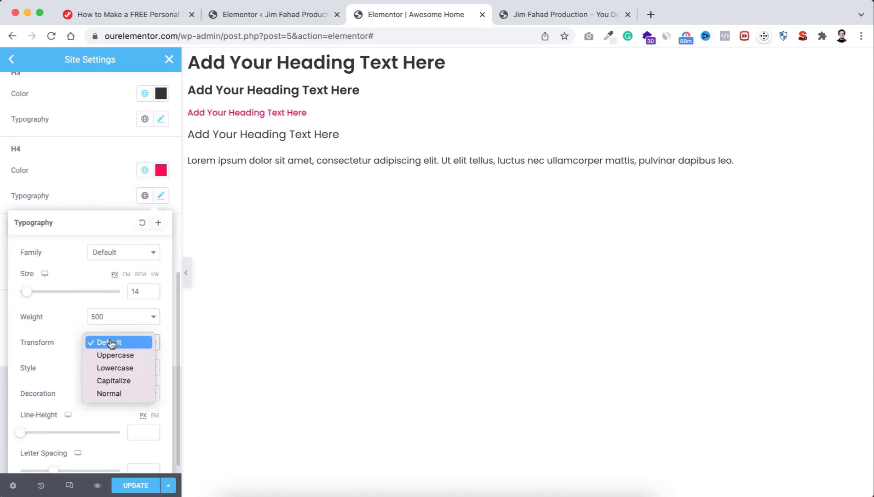
{"action": "left_click", "coordinate": [112, 357]}
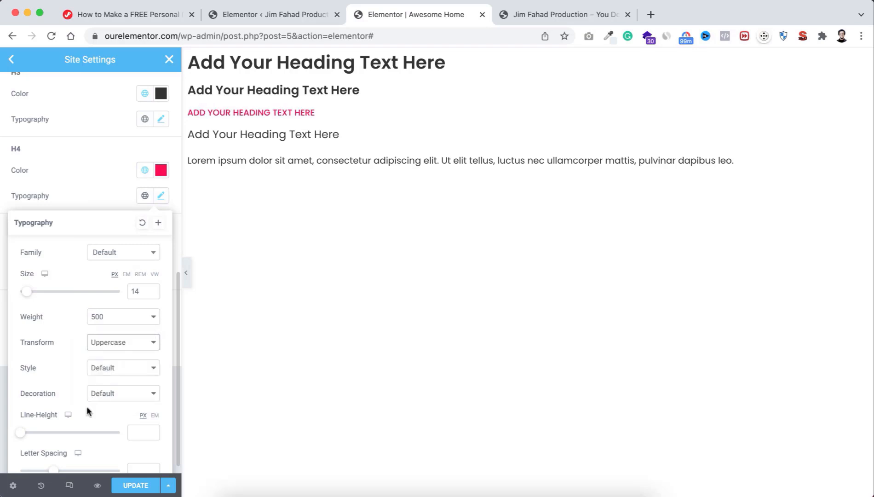
{"action": "scroll", "coordinate": [87, 406], "scroll_direction": "down", "scroll_amount": 1}
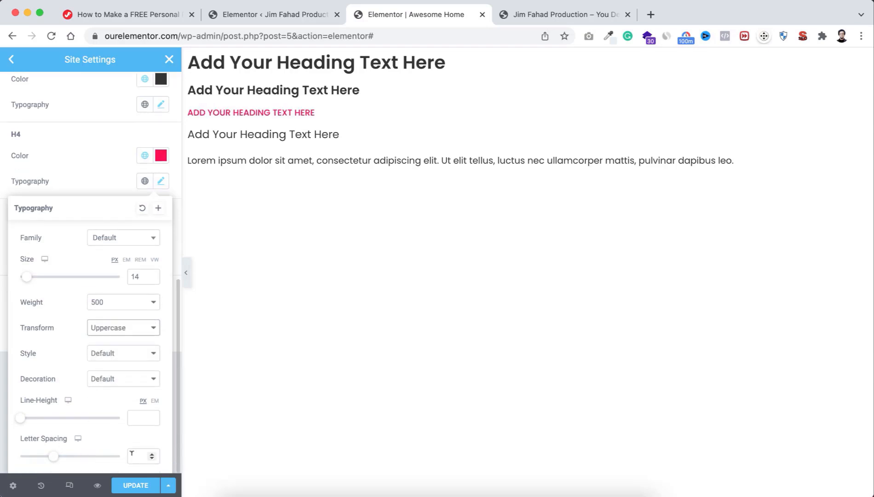
{"action": "left_click", "coordinate": [133, 454]}
{"action": "type", "text": "1"}
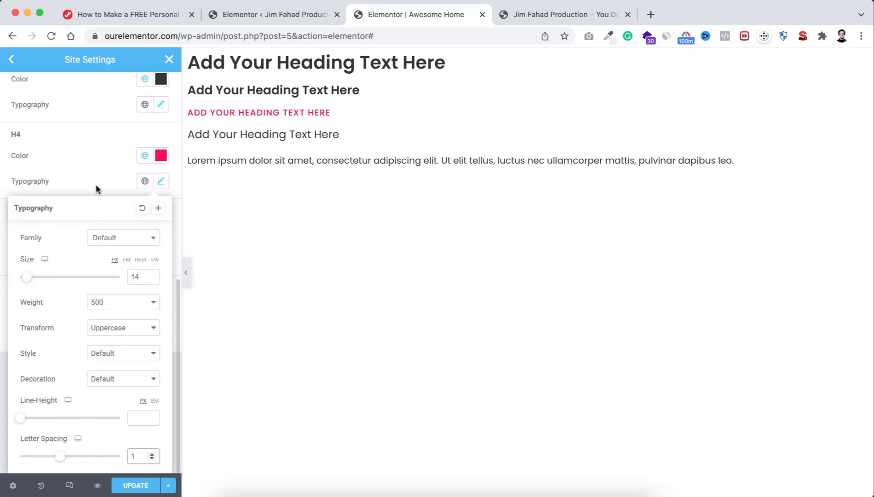
{"action": "left_click", "coordinate": [95, 178]}
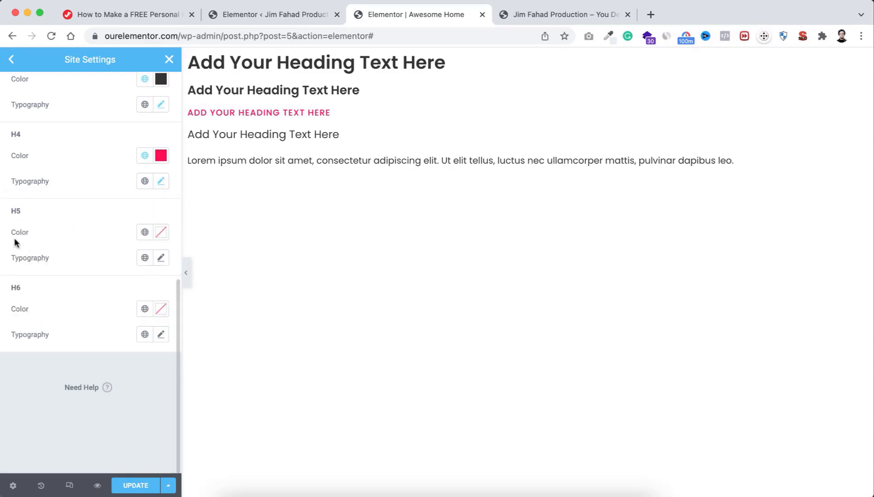
Step: Set H5 headings to the grey Secondary global colour, 14 px size, weight 400
{"action": "left_click", "coordinate": [143, 232]}
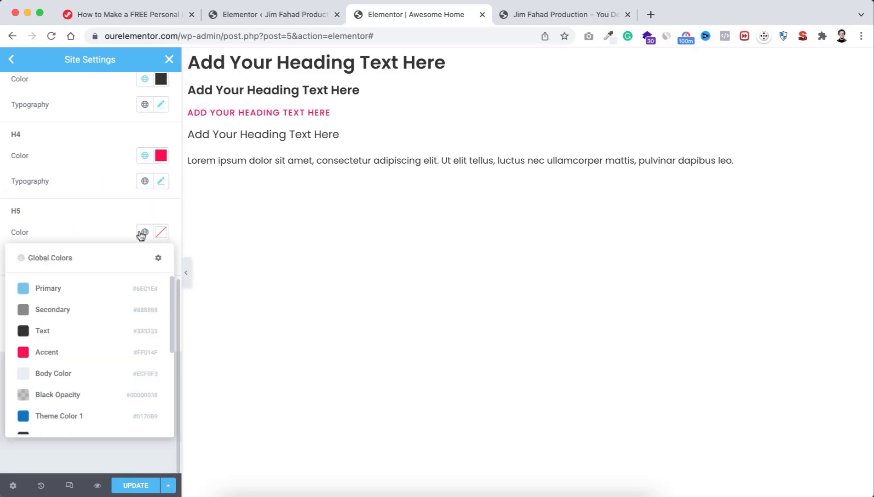
{"action": "left_click", "coordinate": [72, 309]}
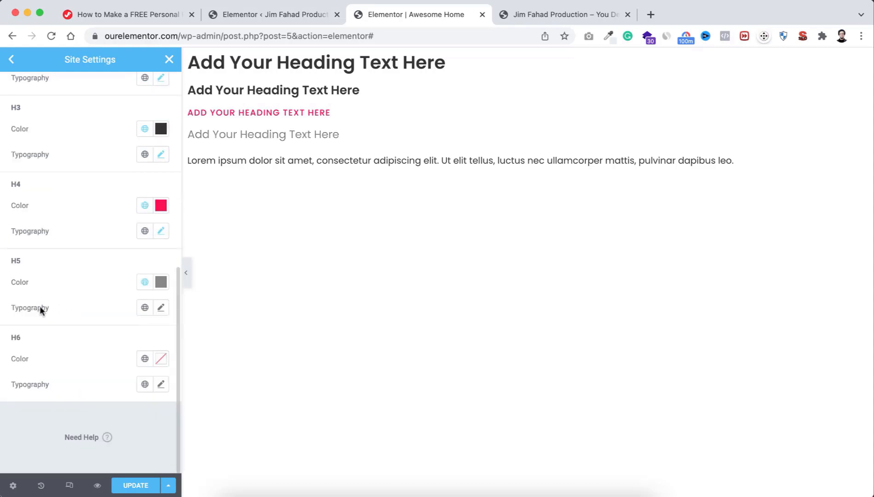
{"action": "left_click", "coordinate": [158, 307]}
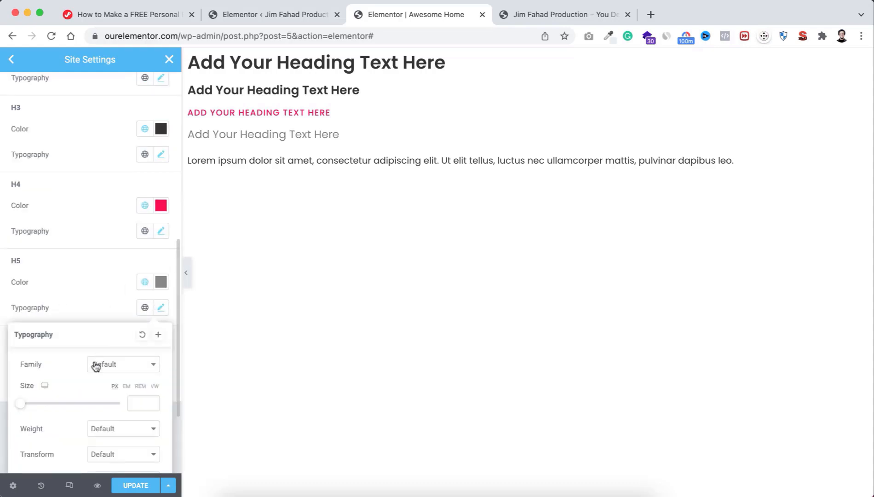
{"action": "scroll", "coordinate": [94, 364], "scroll_direction": "down", "scroll_amount": 4}
{"action": "left_click", "coordinate": [135, 310]}
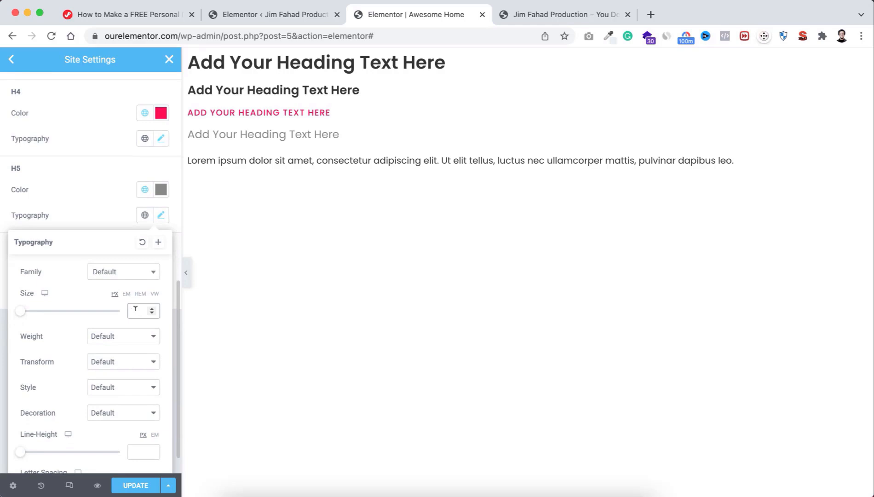
{"action": "type", "text": "14"}
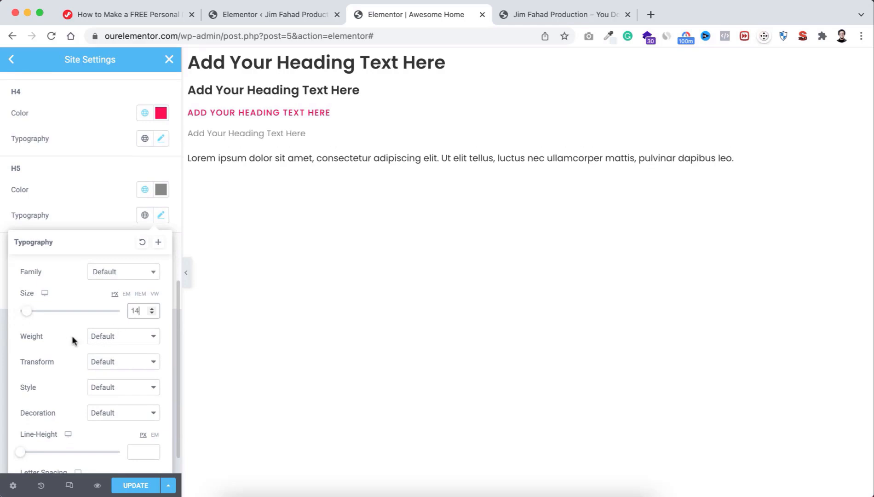
{"action": "left_click", "coordinate": [112, 337]}
{"action": "left_click", "coordinate": [111, 259]}
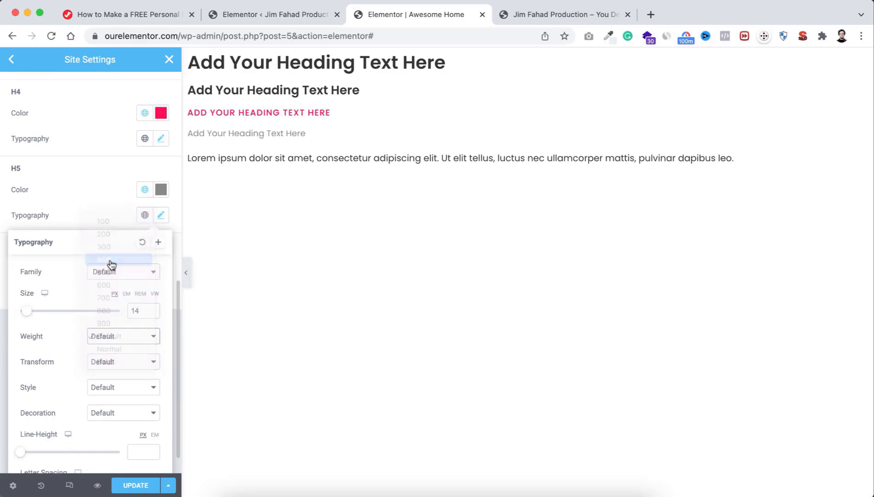
{"action": "left_click", "coordinate": [100, 216]}
{"action": "scroll", "coordinate": [97, 204], "scroll_direction": "up", "scroll_amount": 10}
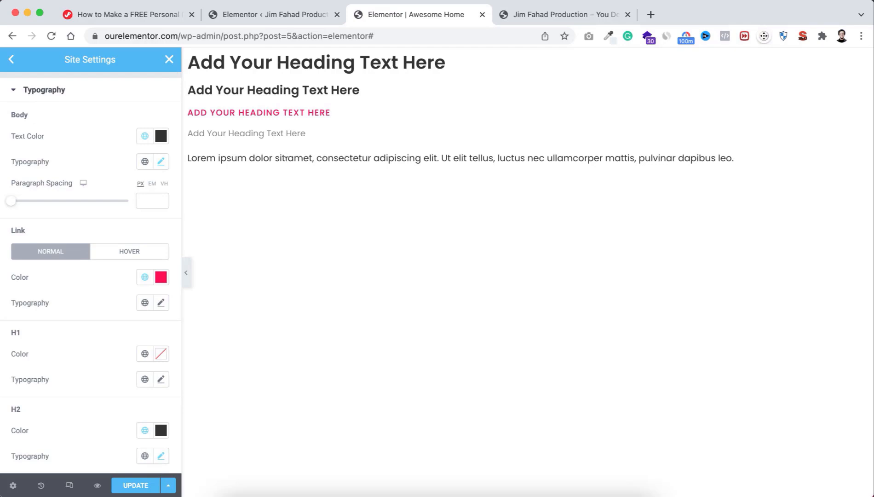
Step: Clear the stray paragraph selection and set body text to Text after trying Accent
{"action": "left_click_drag", "start_coordinate": [254, 157], "coordinate": [401, 159]}
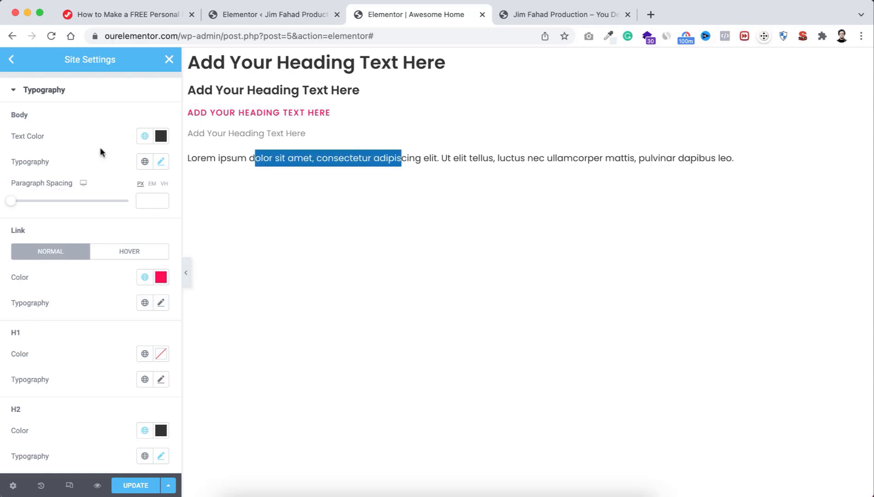
{"action": "left_click", "coordinate": [334, 155]}
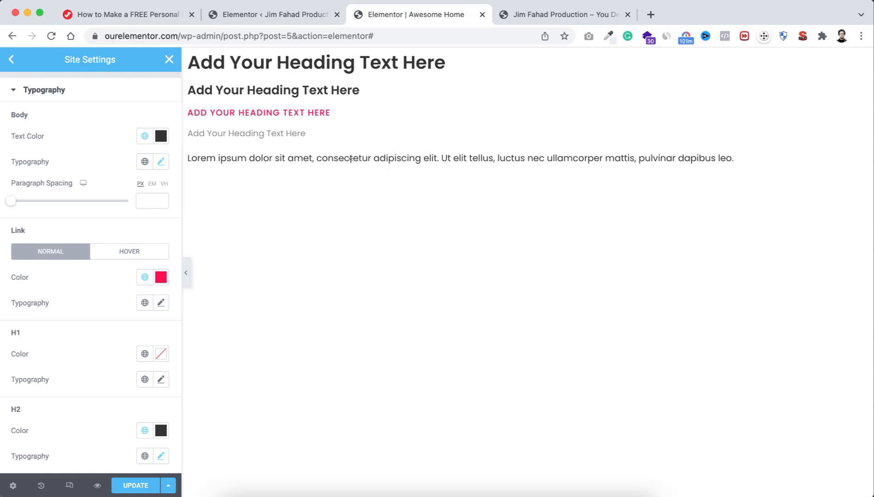
{"action": "left_click", "coordinate": [144, 137]}
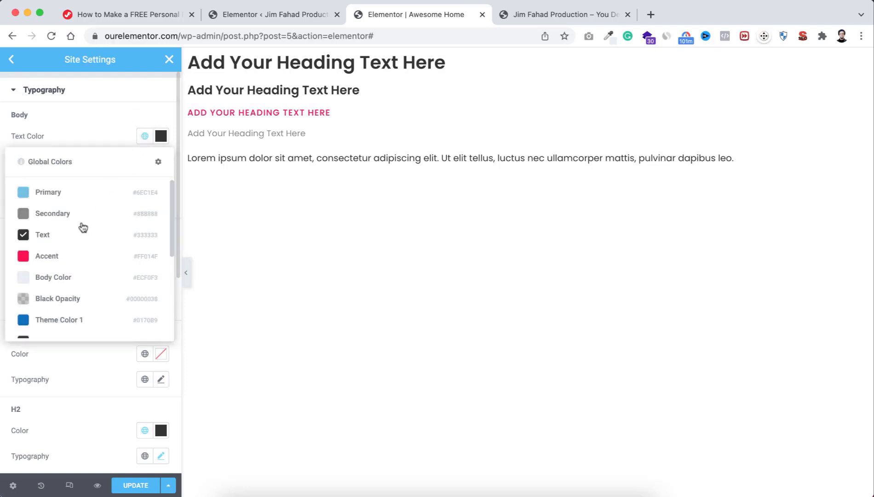
{"action": "left_click", "coordinate": [73, 254]}
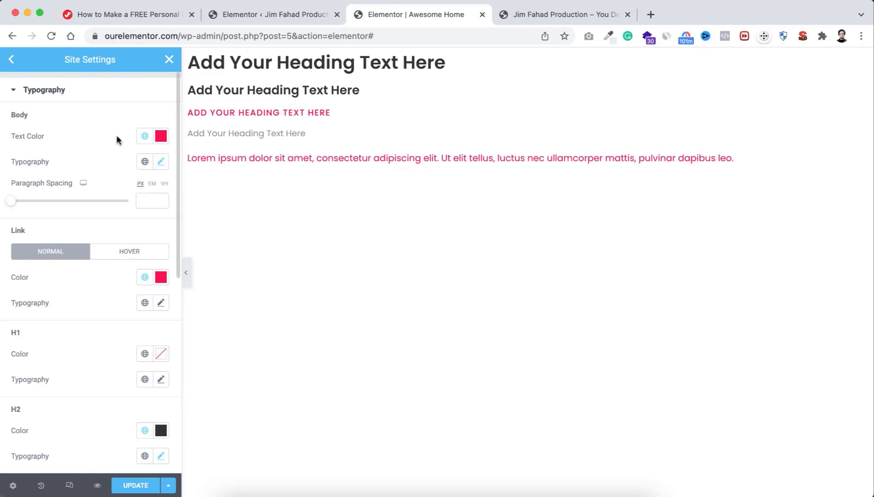
{"action": "left_click", "coordinate": [144, 136]}
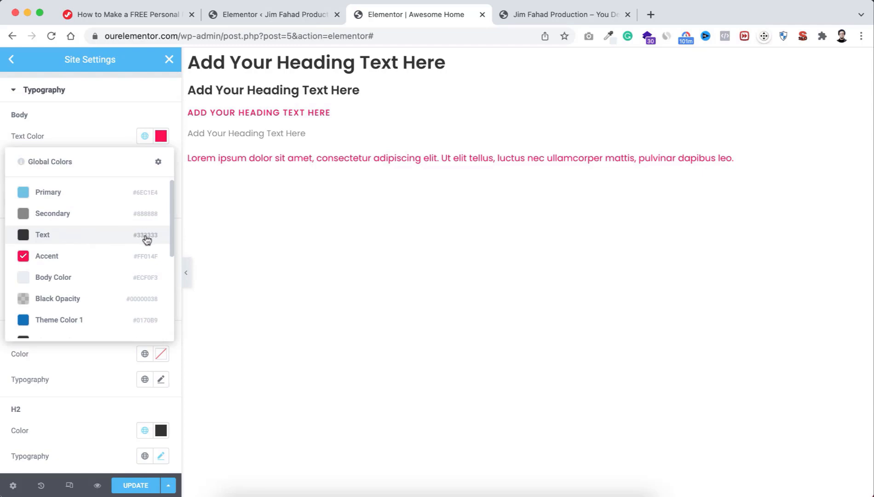
{"action": "left_click", "coordinate": [71, 237]}
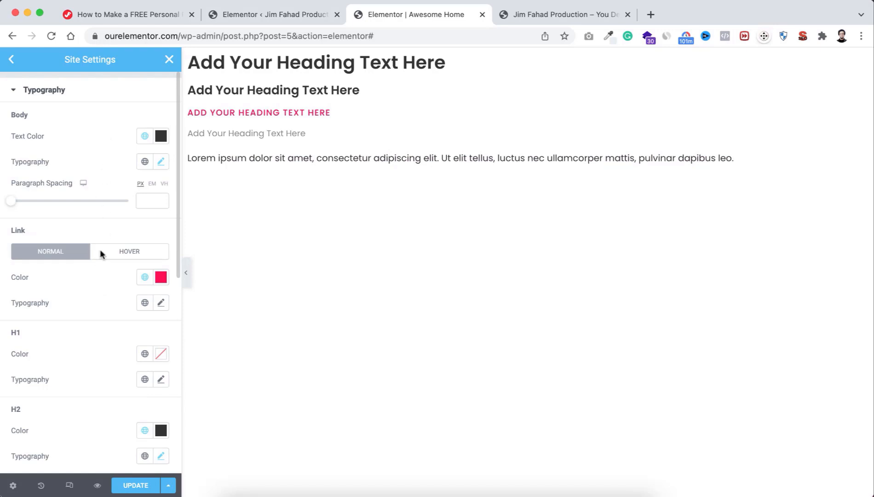
Step: Save the Site Settings with UPDATE and close the panel
{"action": "scroll", "coordinate": [90, 327], "scroll_direction": "down", "scroll_amount": 5}
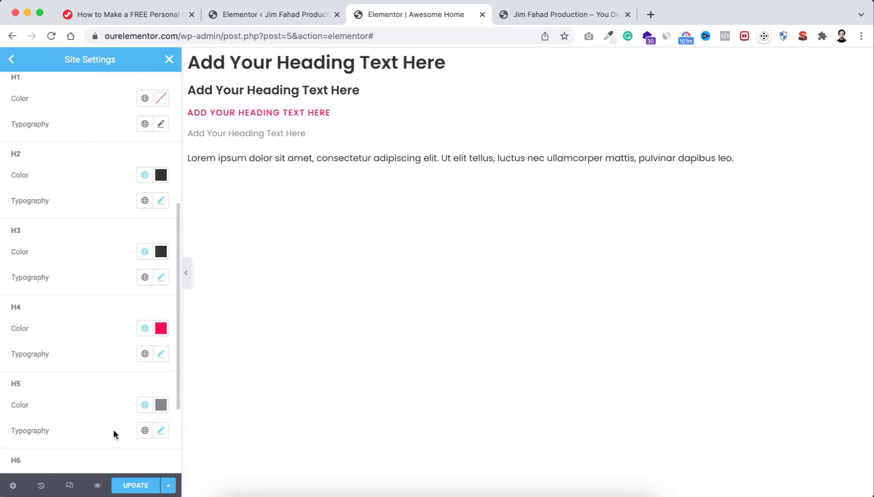
{"action": "left_click", "coordinate": [141, 487]}
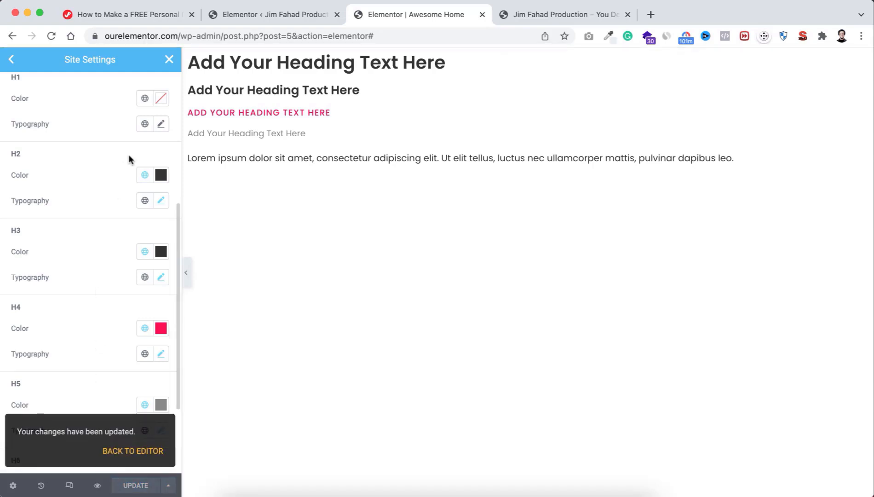
{"action": "left_click", "coordinate": [169, 59]}
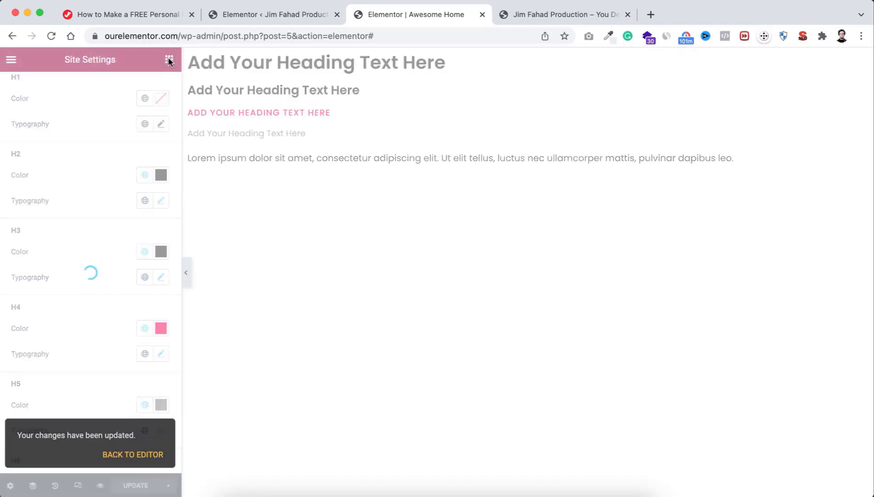
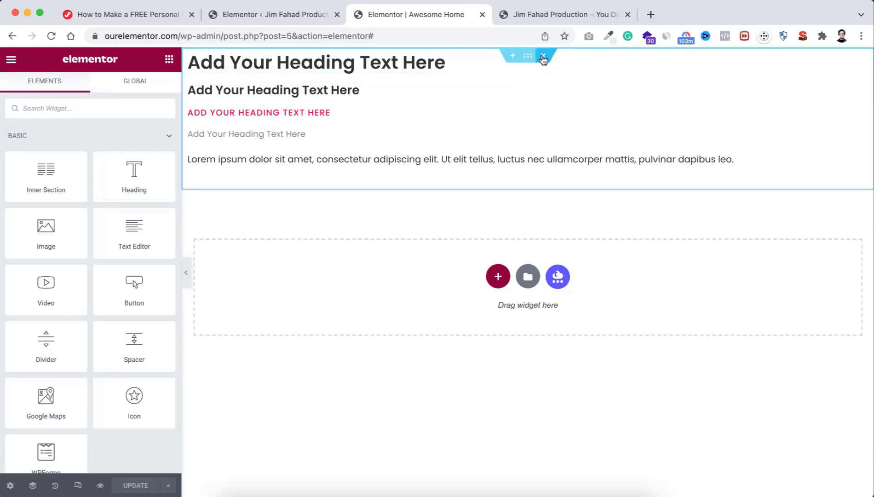
Step: Delete the sample heading section and add a new one-column section
{"action": "left_click", "coordinate": [543, 57]}
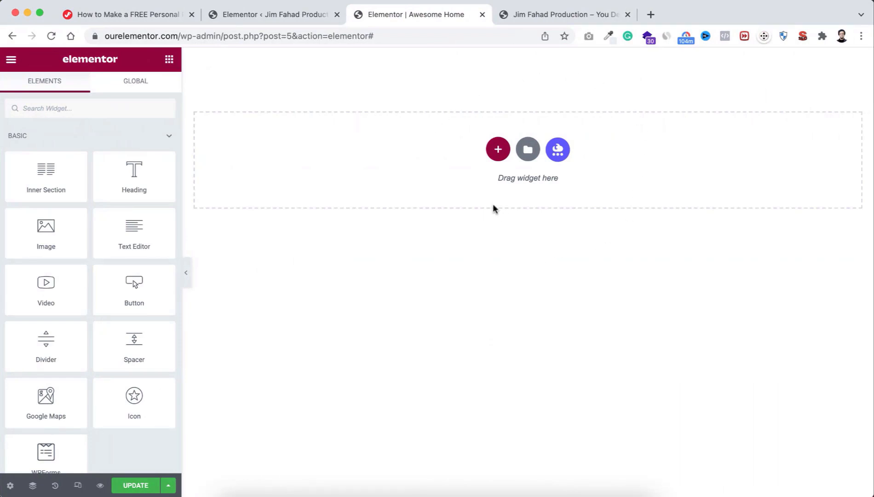
{"action": "left_click", "coordinate": [498, 151]}
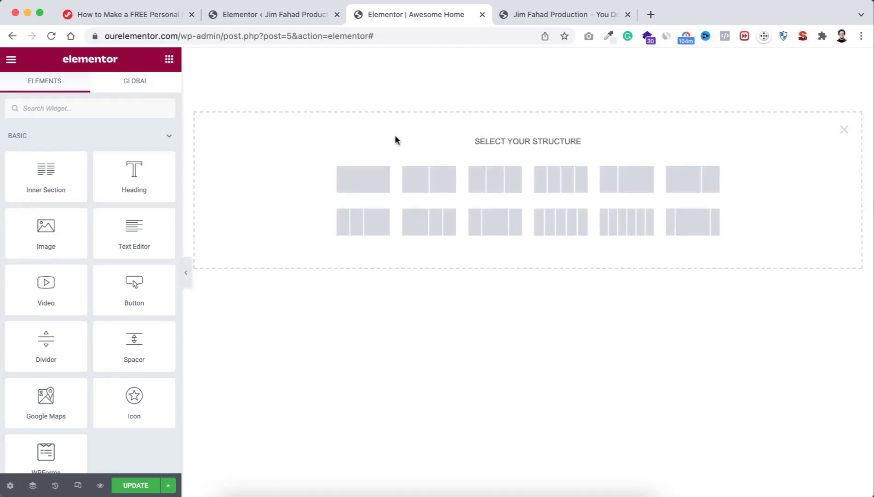
{"action": "left_click", "coordinate": [366, 179]}
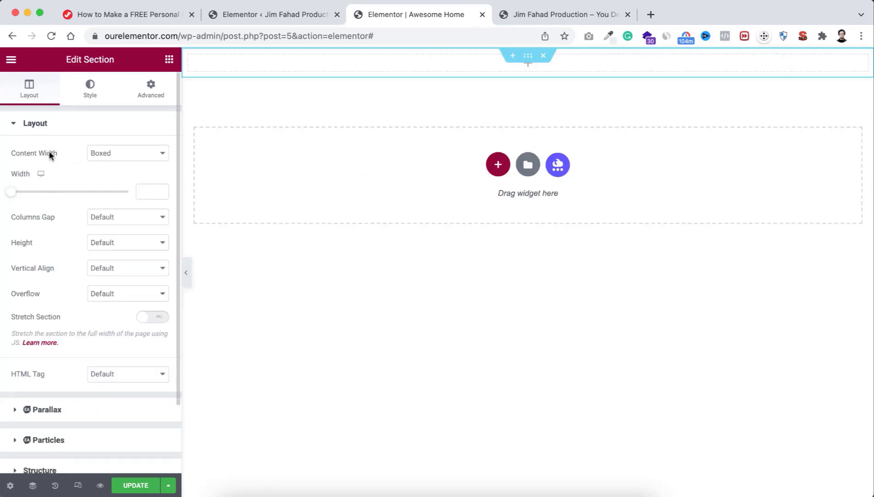
Step: Make the section full width, 350 px minimum height and stretched, with a classic background
{"action": "left_click", "coordinate": [114, 153]}
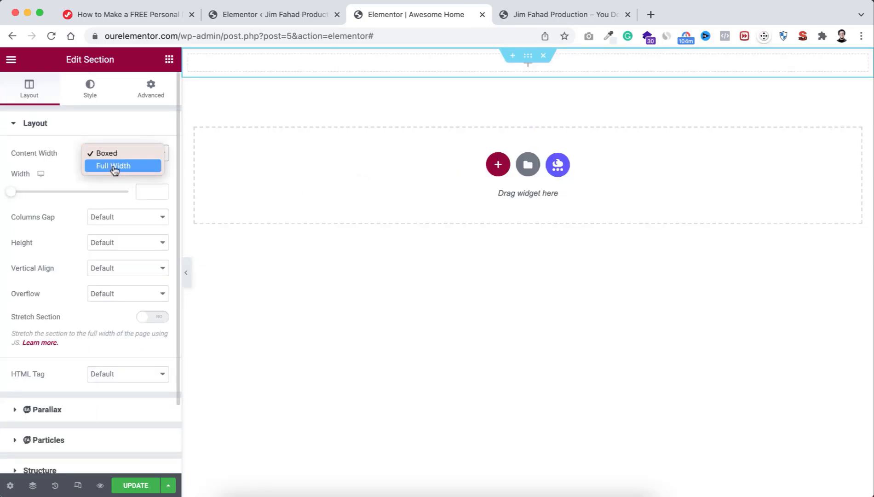
{"action": "left_click", "coordinate": [114, 167]}
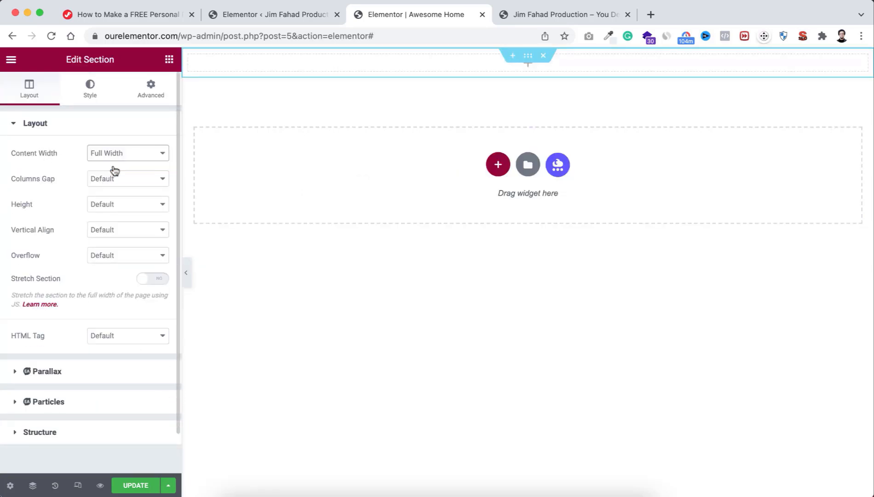
{"action": "left_click", "coordinate": [112, 205]}
{"action": "left_click", "coordinate": [109, 230]}
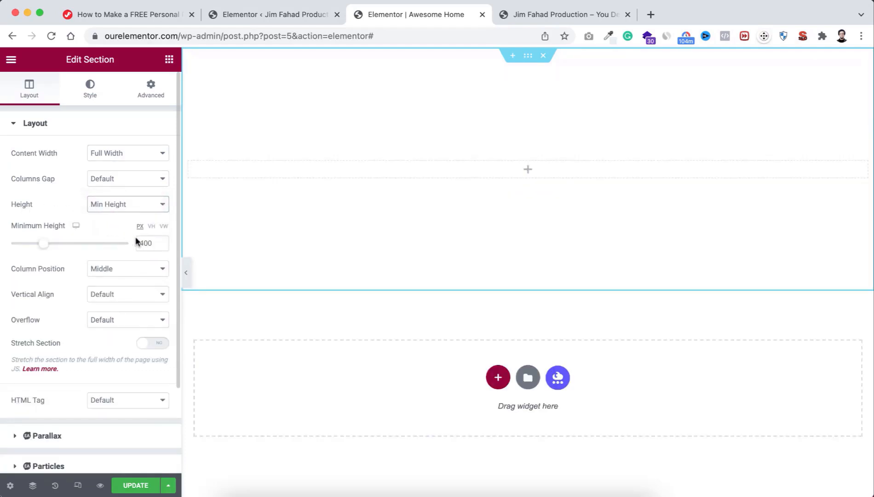
{"action": "left_click_drag", "start_coordinate": [139, 241], "coordinate": [145, 240]}
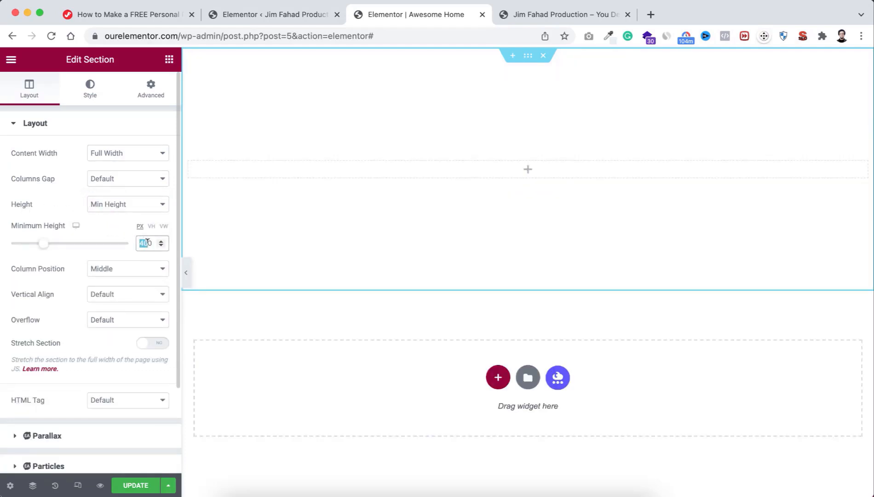
{"action": "type", "text": "350"}
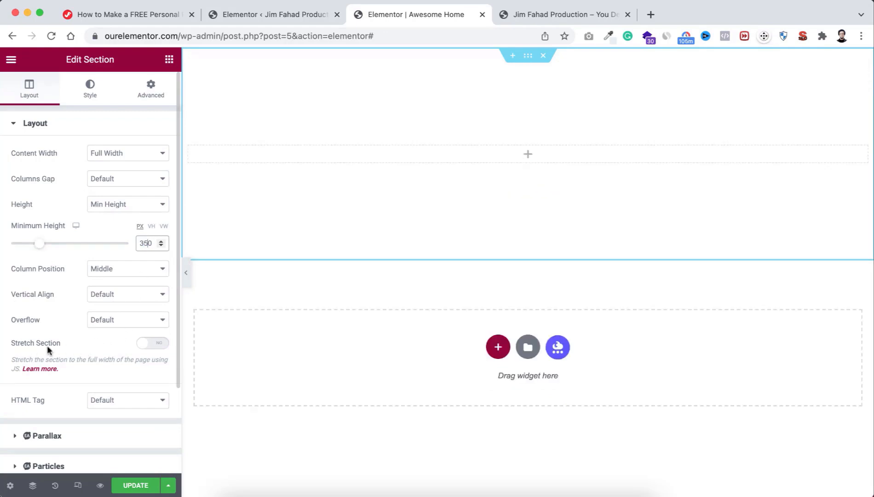
{"action": "left_click", "coordinate": [157, 346]}
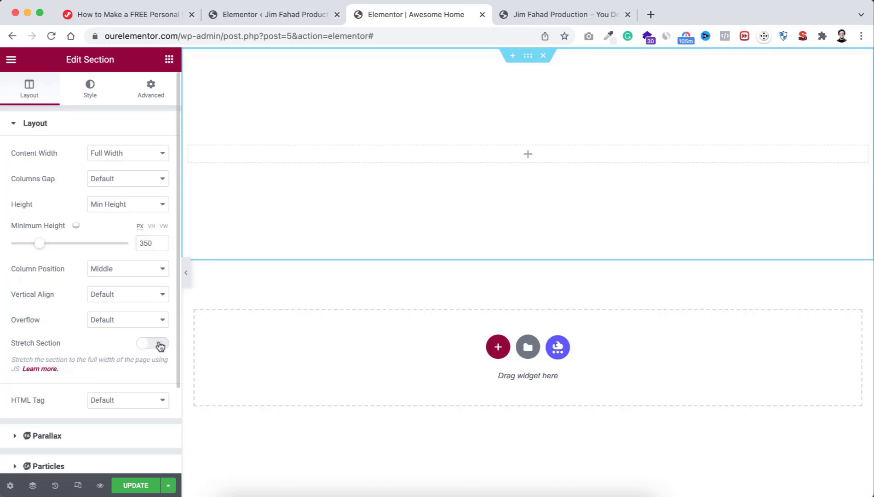
{"action": "left_click", "coordinate": [92, 87]}
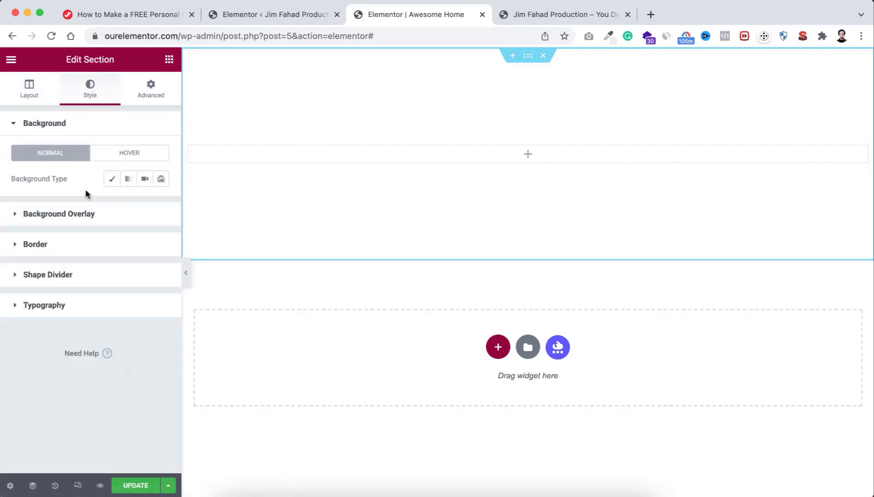
{"action": "left_click", "coordinate": [113, 182]}
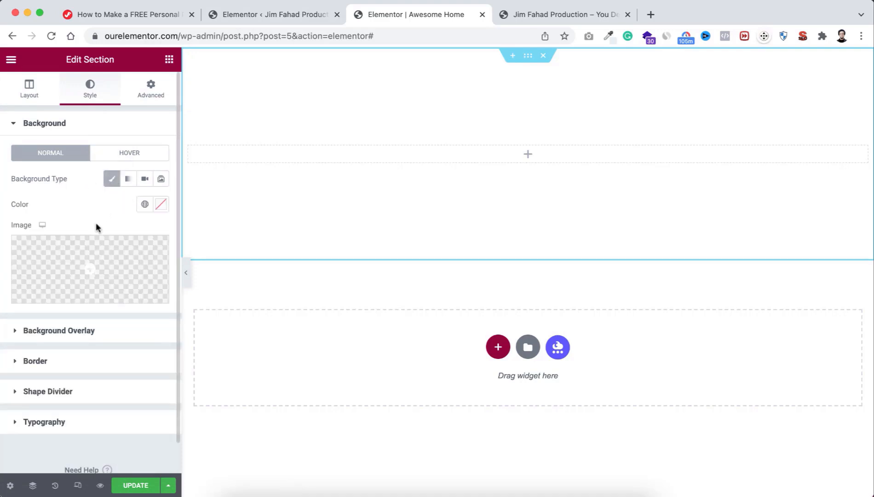
Step: Upload the city cover photo and insert it as the section background image
{"action": "left_click", "coordinate": [91, 264]}
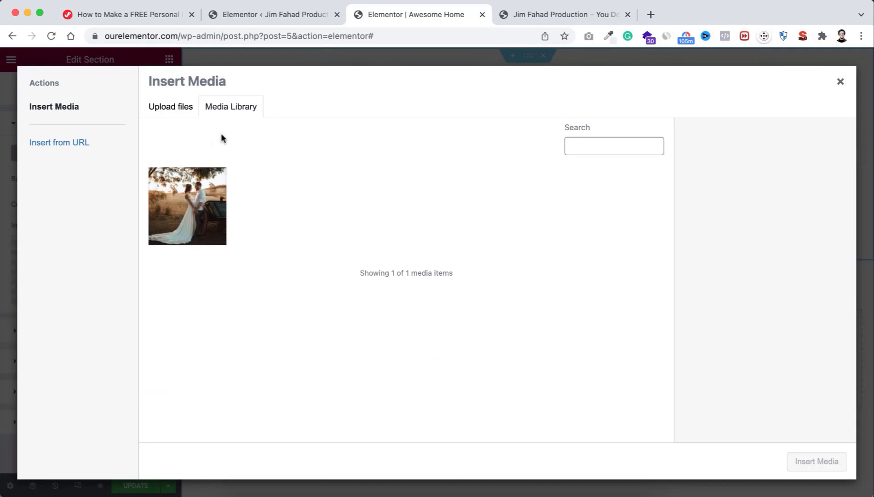
{"action": "left_click", "coordinate": [153, 16]}
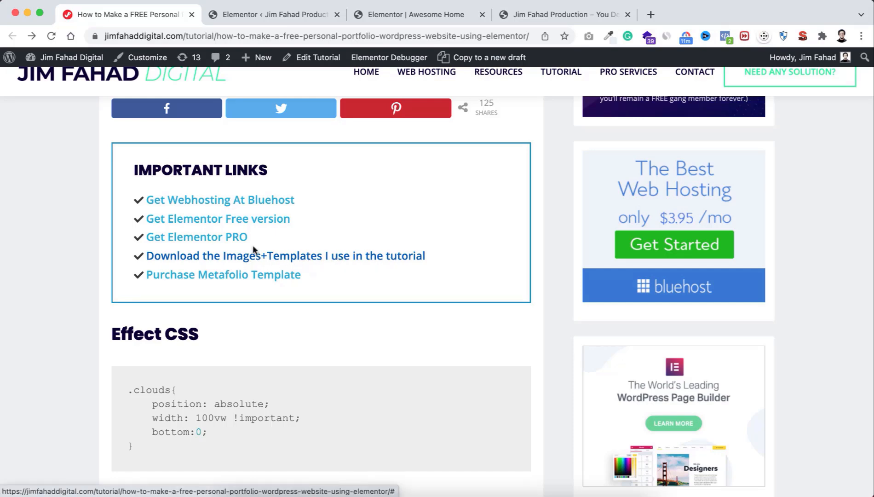
{"action": "left_click", "coordinate": [416, 14]}
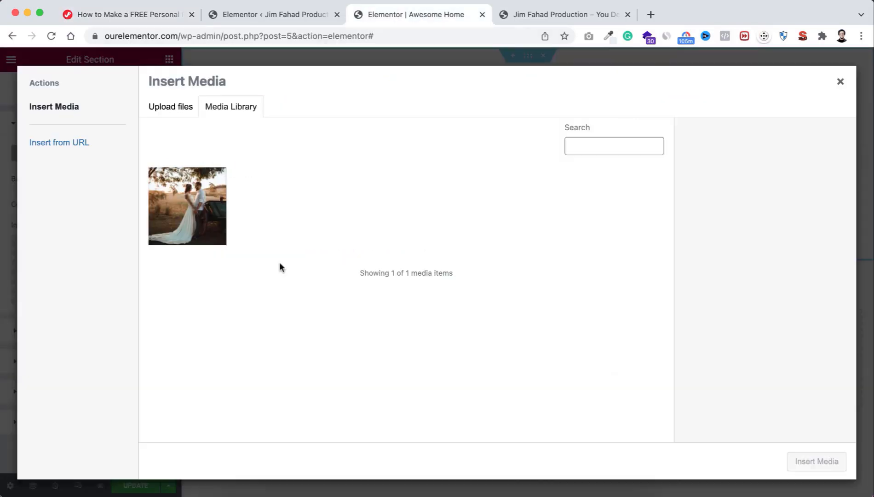
{"action": "left_click", "coordinate": [178, 110]}
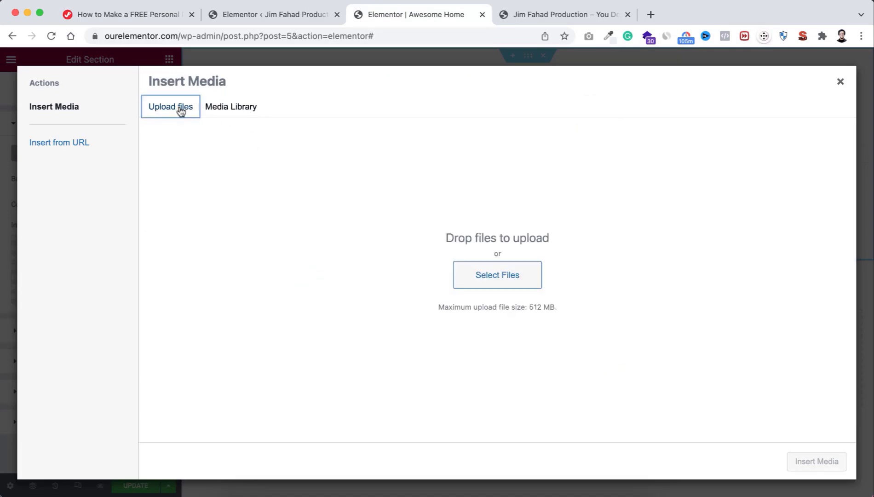
{"action": "left_click", "coordinate": [502, 279]}
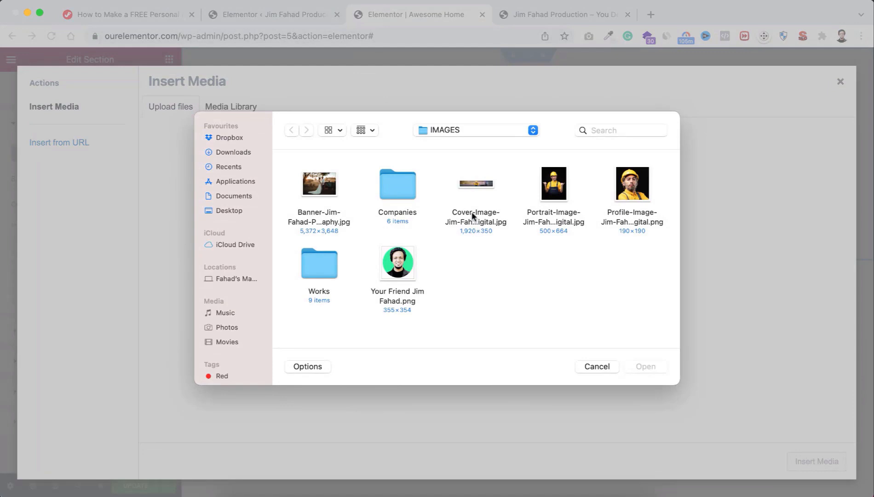
{"action": "left_click", "coordinate": [474, 215]}
{"action": "left_click", "coordinate": [638, 367]}
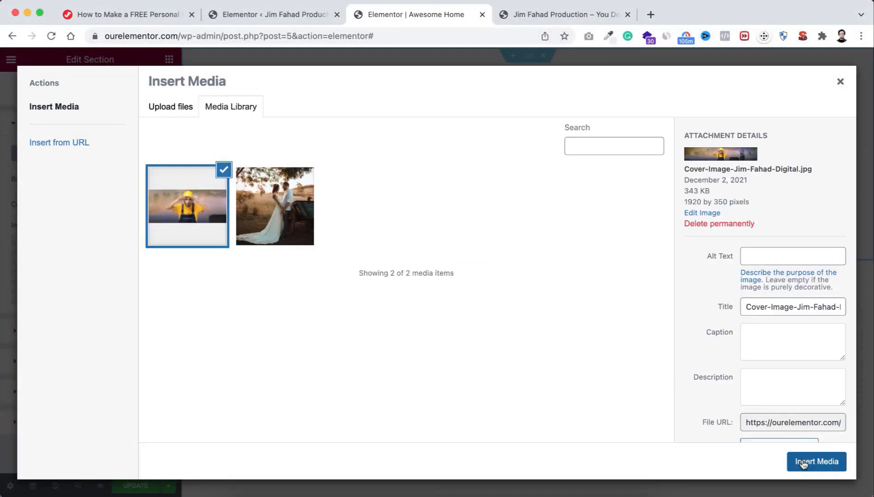
{"action": "left_click", "coordinate": [803, 462]}
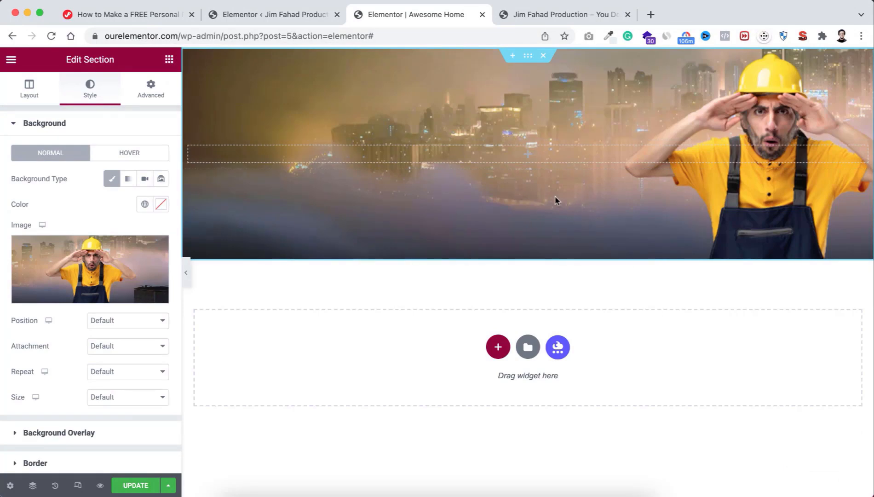
Step: Set the background to Center Center, Scroll attachment, No-repeat and Cover size
{"action": "left_click", "coordinate": [122, 322]}
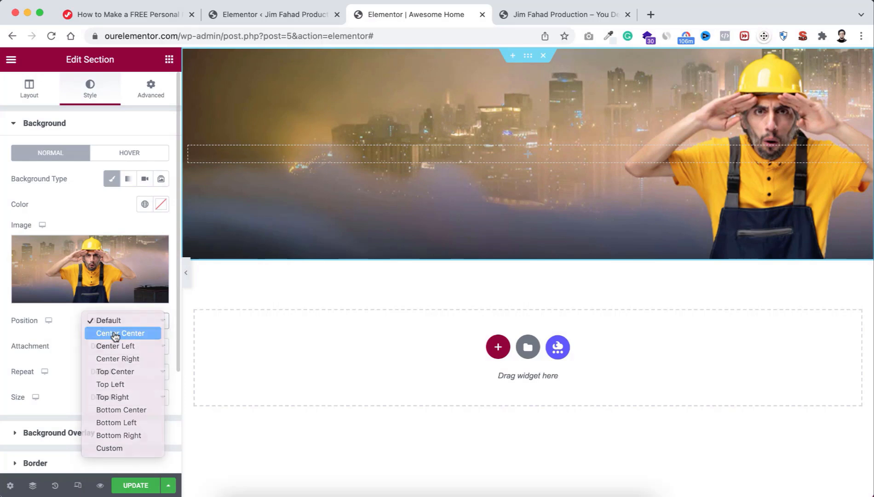
{"action": "left_click", "coordinate": [115, 336]}
{"action": "left_click", "coordinate": [102, 346]}
{"action": "left_click", "coordinate": [103, 358]}
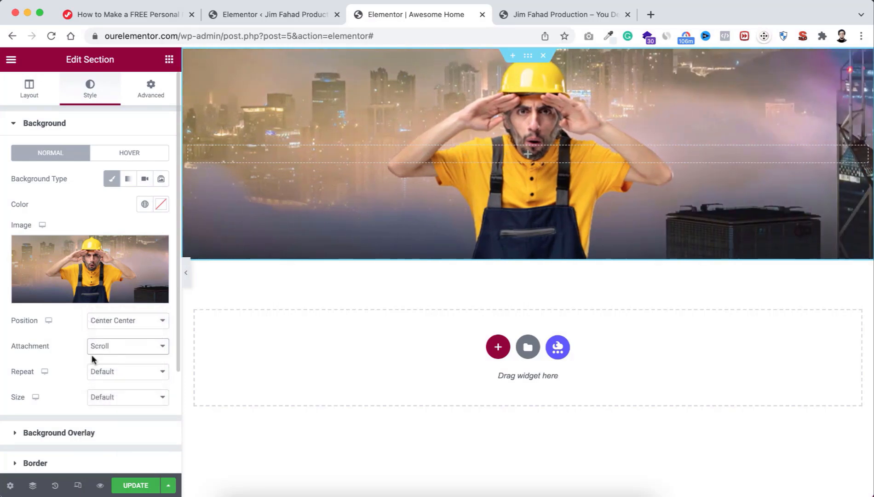
{"action": "left_click", "coordinate": [102, 375]}
{"action": "left_click", "coordinate": [103, 384]}
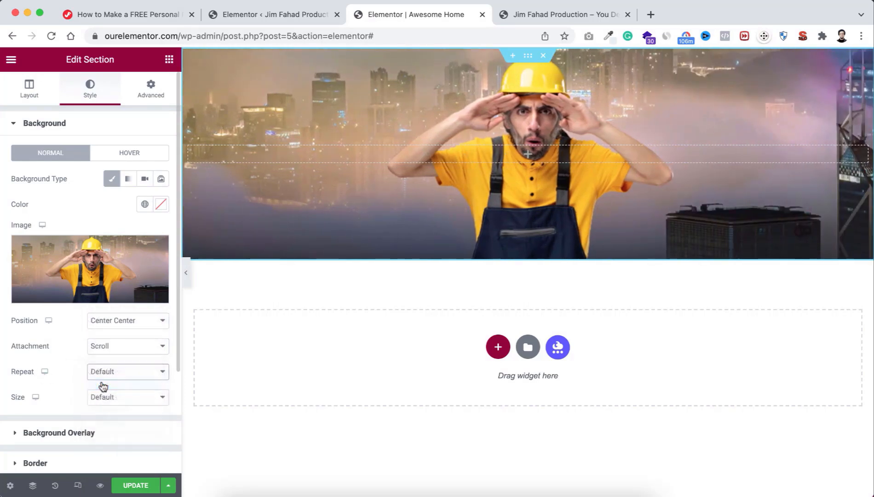
{"action": "left_click", "coordinate": [104, 399]}
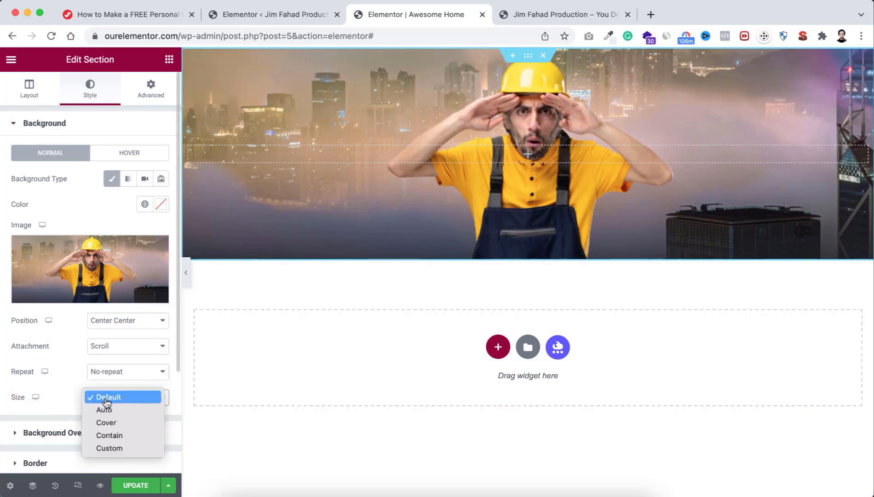
{"action": "left_click", "coordinate": [113, 423]}
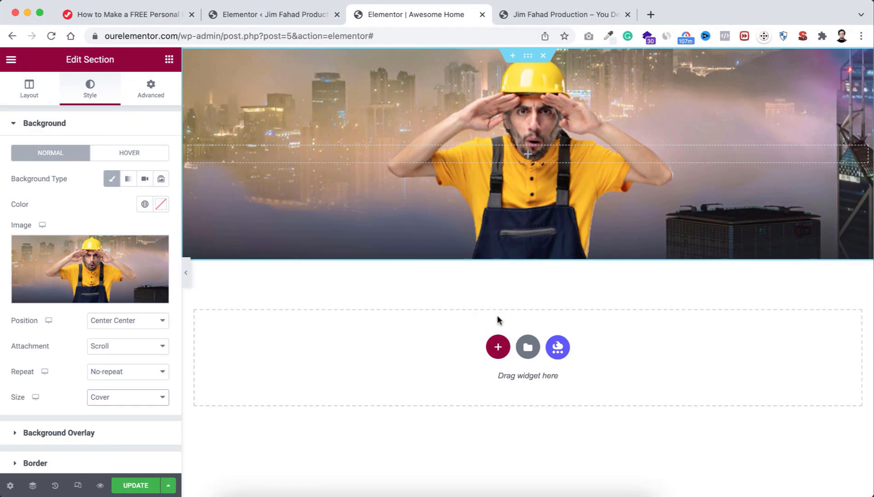
Step: Add a two-column section below the hero with no column gap
{"action": "left_click", "coordinate": [497, 346]}
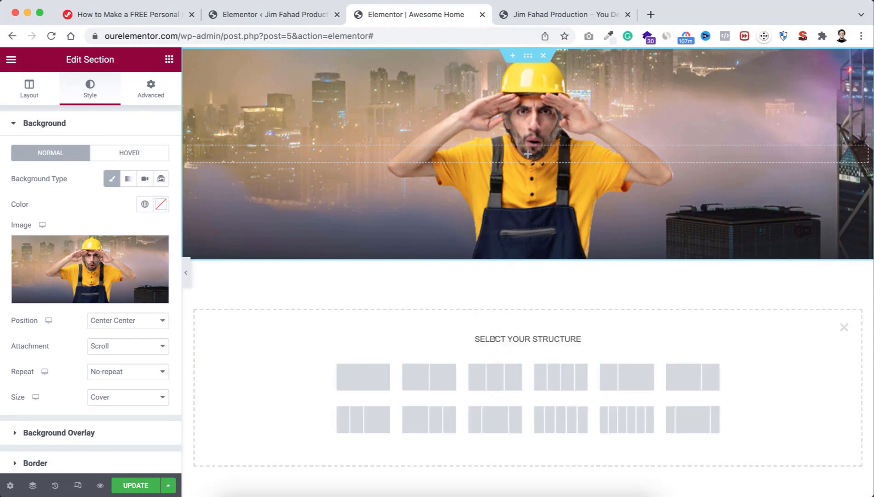
{"action": "left_click", "coordinate": [439, 378]}
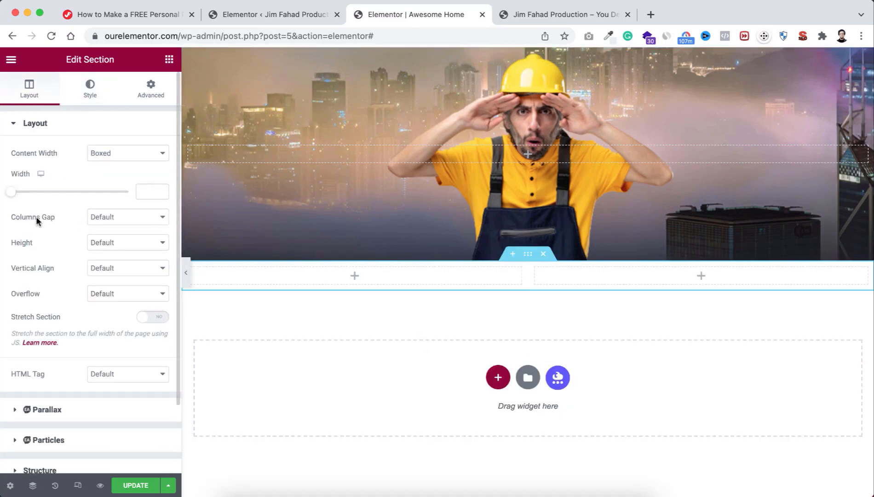
{"action": "left_click", "coordinate": [102, 218]}
{"action": "left_click", "coordinate": [107, 230]}
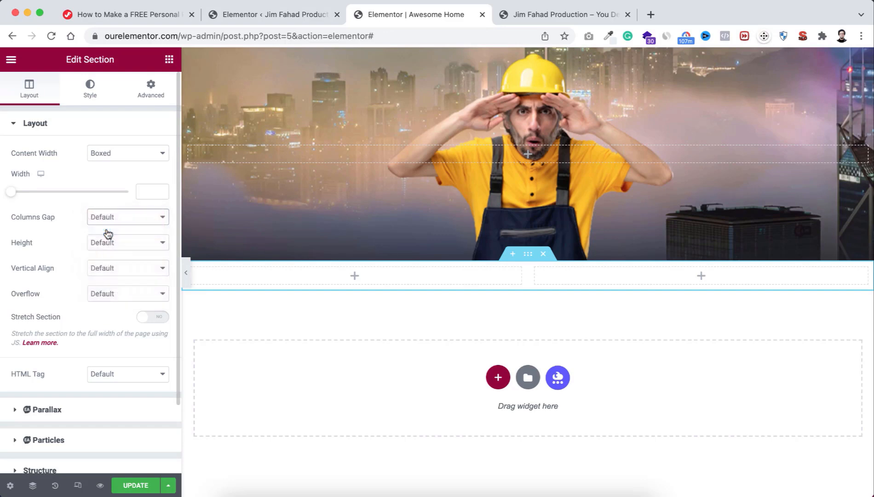
Step: Give the new section a classic background in the global Body Color
{"action": "left_click", "coordinate": [87, 92]}
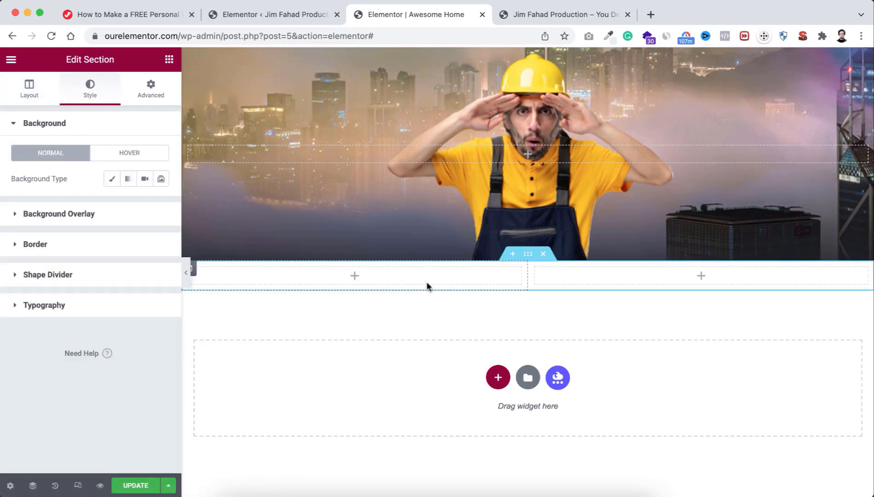
{"action": "left_click", "coordinate": [110, 183]}
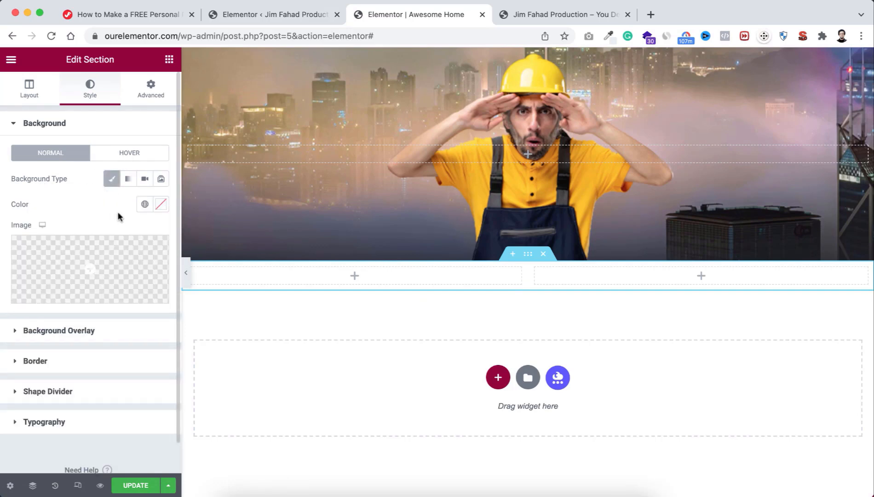
{"action": "left_click", "coordinate": [144, 205]}
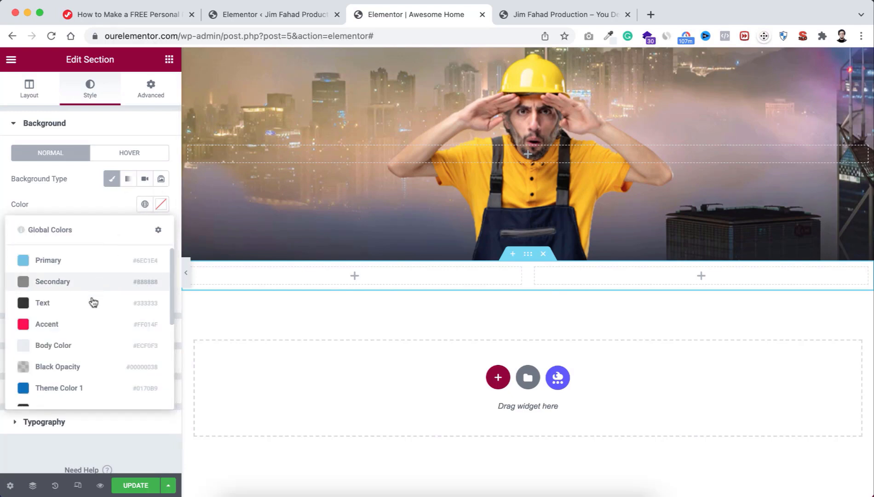
{"action": "left_click", "coordinate": [77, 345]}
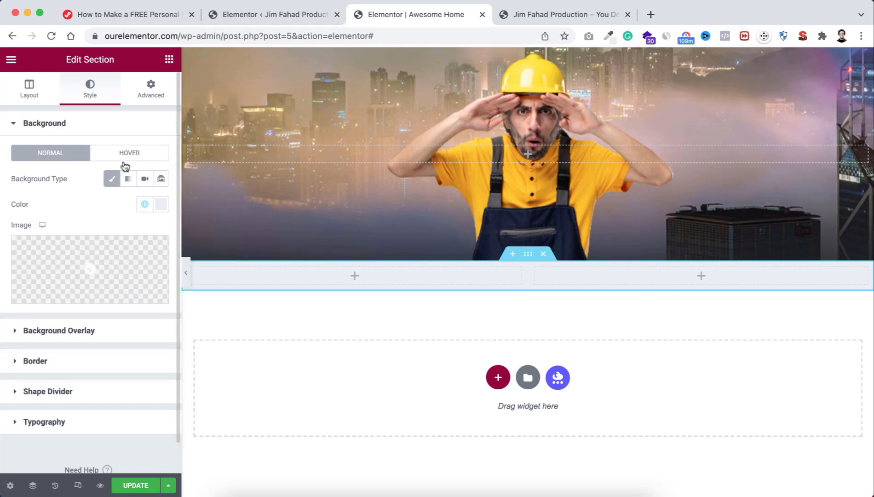
Step: Unlink the section padding and set the bottom padding to 20 px
{"action": "left_click", "coordinate": [152, 87]}
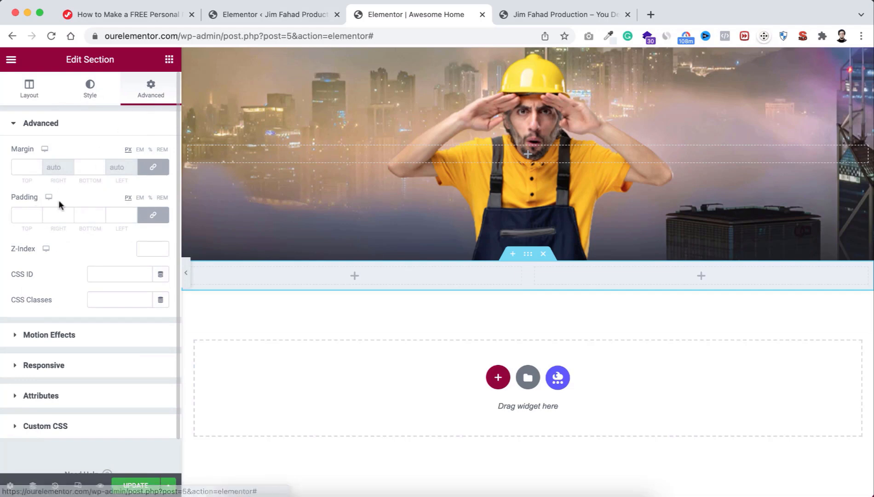
{"action": "left_click", "coordinate": [153, 215]}
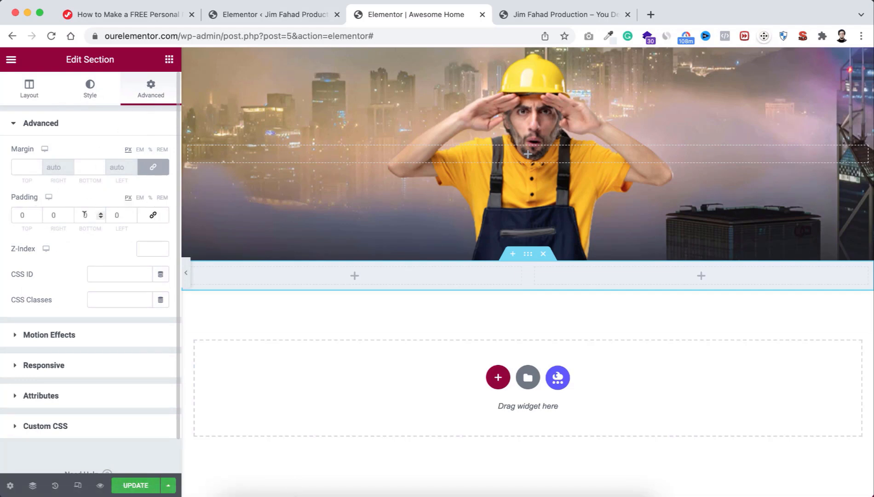
{"action": "left_click", "coordinate": [84, 214]}
{"action": "type", "text": "2"}
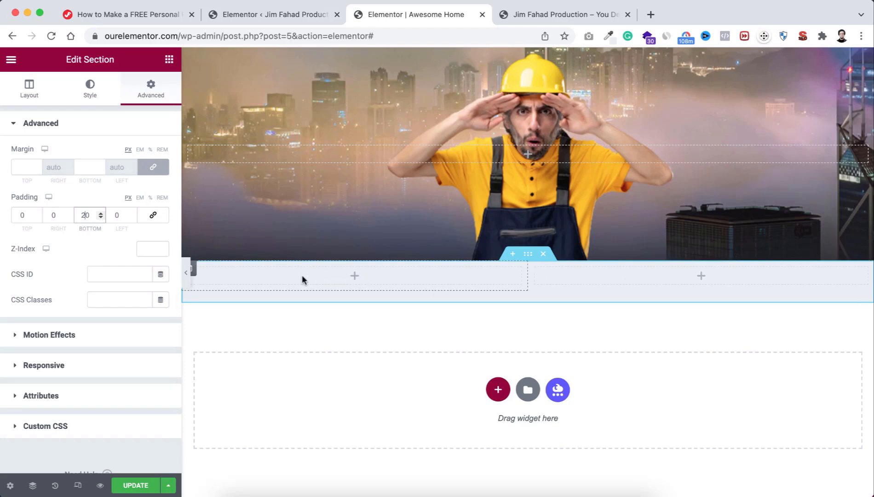
{"action": "left_click", "coordinate": [193, 270]}
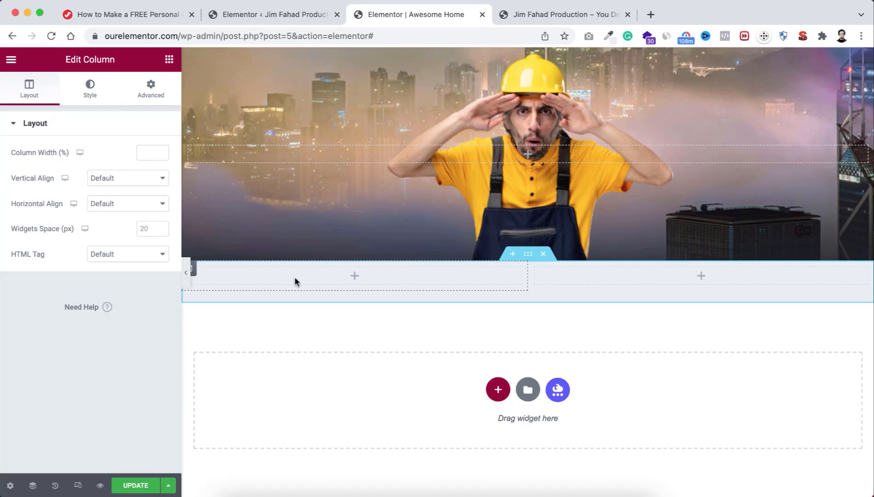
Step: Give the left column a classic white background
{"action": "left_click", "coordinate": [90, 92]}
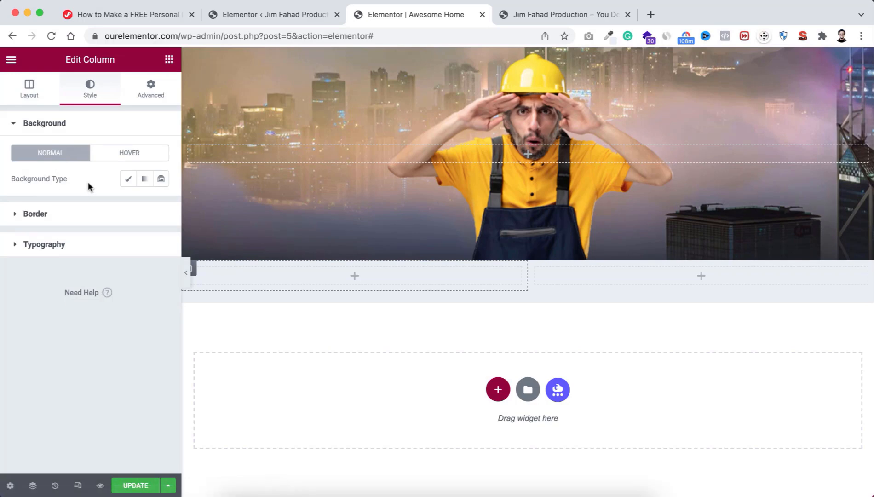
{"action": "left_click", "coordinate": [127, 180]}
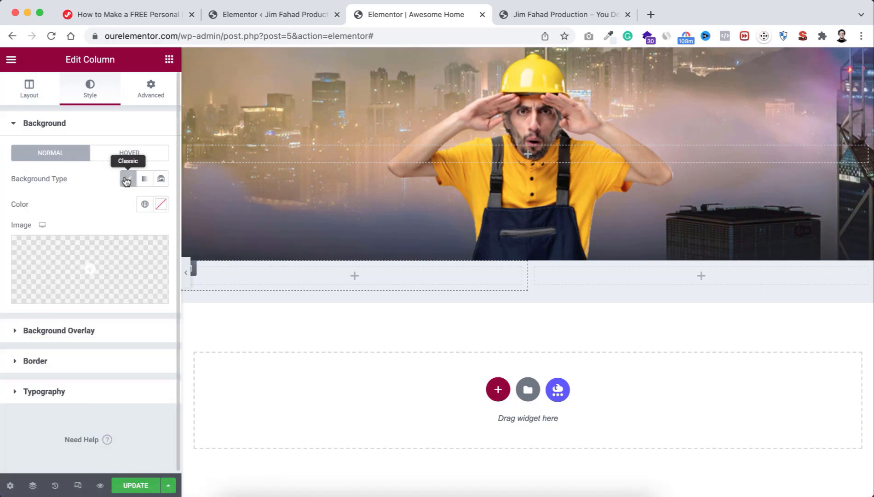
{"action": "left_click", "coordinate": [161, 204]}
{"action": "left_click_drag", "start_coordinate": [59, 259], "coordinate": [16, 246]}
{"action": "left_click", "coordinate": [60, 197]}
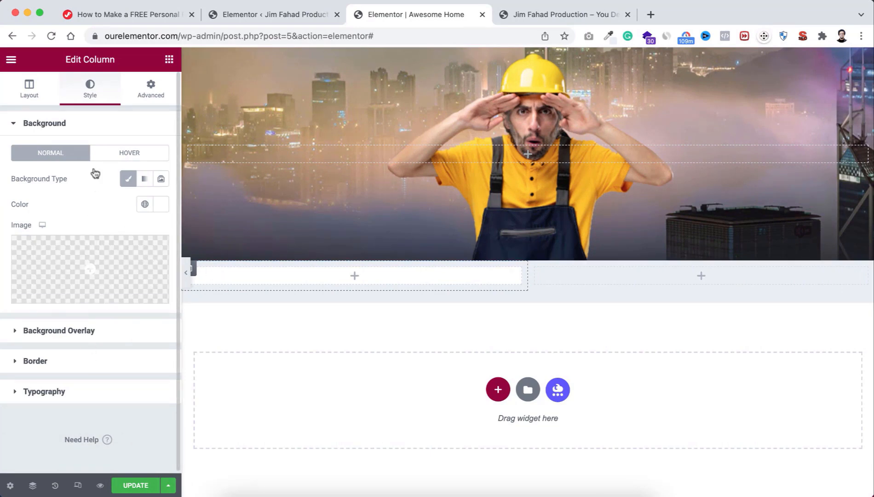
Step: Unlink the column's border radius and set the top and bottom corners to 14
{"action": "left_click", "coordinate": [60, 363]}
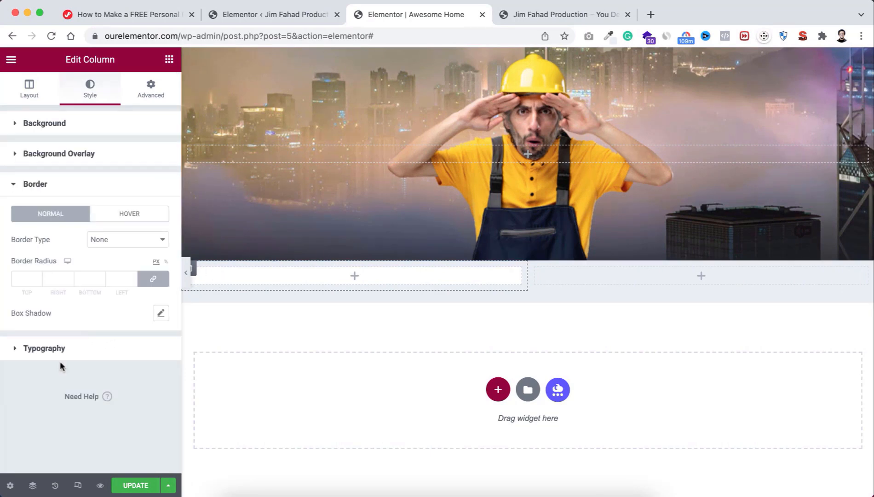
{"action": "left_click", "coordinate": [153, 279]}
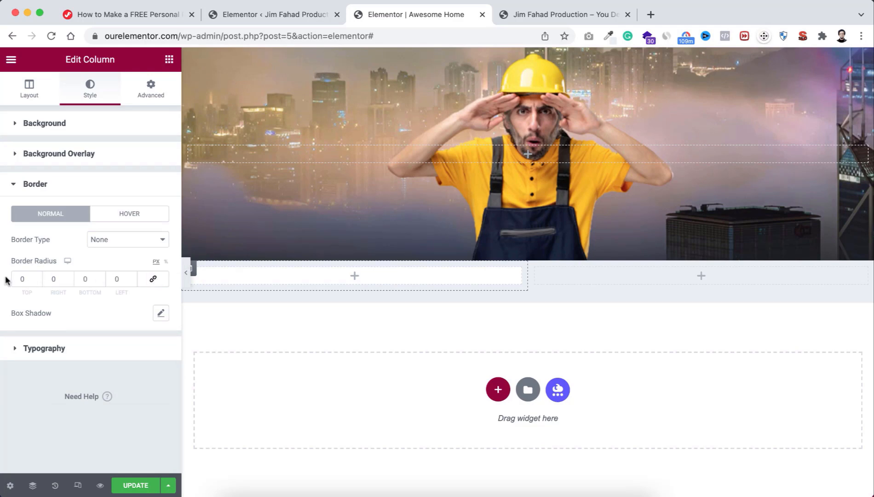
{"action": "double_click", "coordinate": [23, 278]}
{"action": "type", "text": "14"}
{"action": "left_click", "coordinate": [86, 278]}
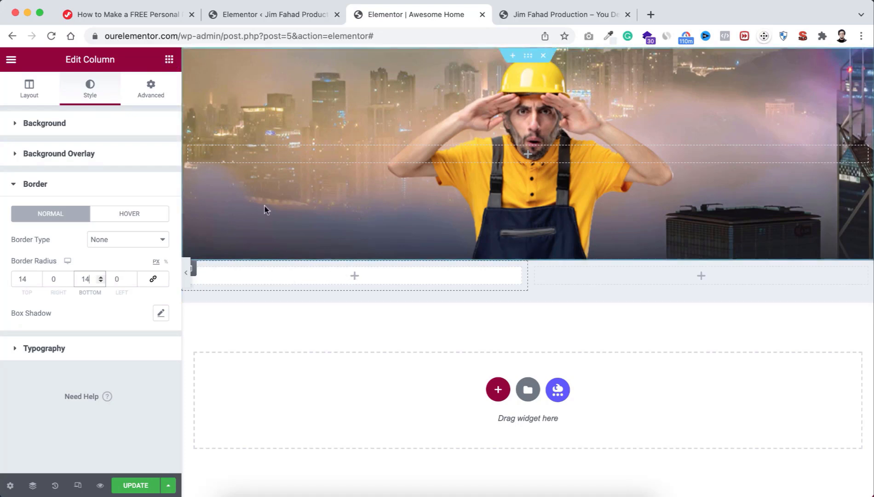
Step: Add an inner section to the left column, top-aligned with 30 px padding
{"action": "left_click", "coordinate": [357, 276]}
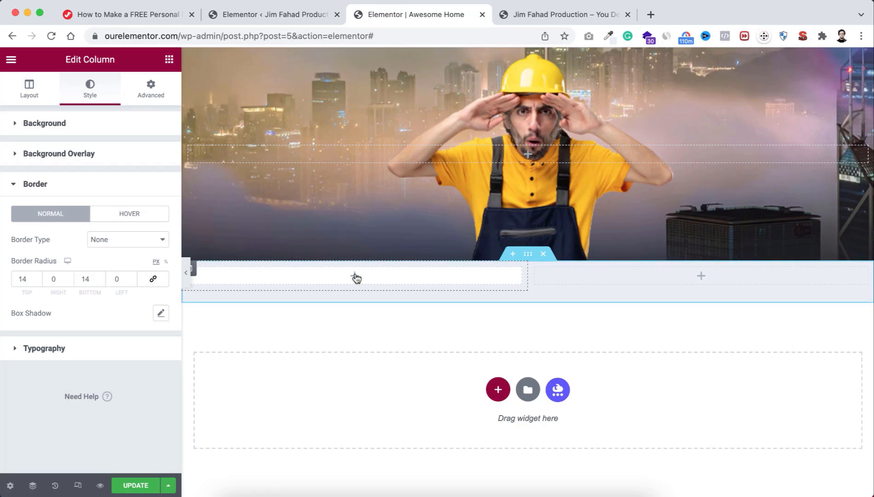
{"action": "left_click_drag", "start_coordinate": [46, 175], "coordinate": [349, 279]}
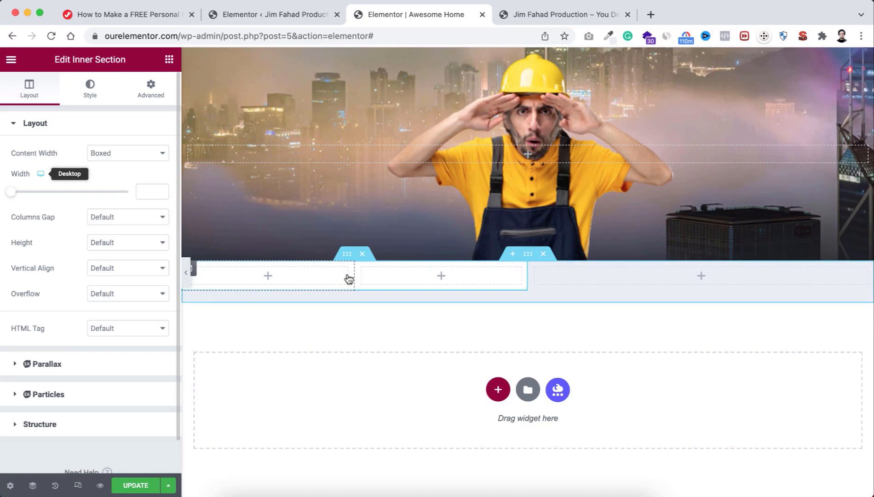
{"action": "left_click", "coordinate": [122, 273]}
{"action": "left_click", "coordinate": [122, 281]}
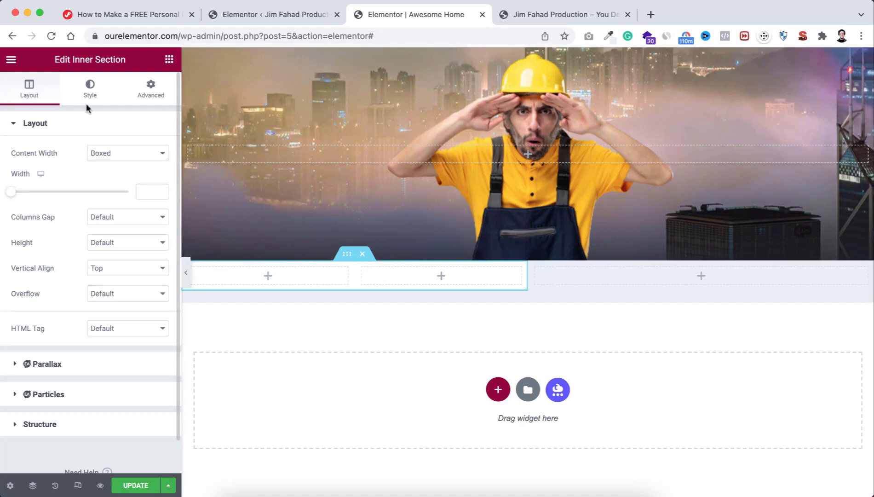
{"action": "left_click", "coordinate": [148, 92]}
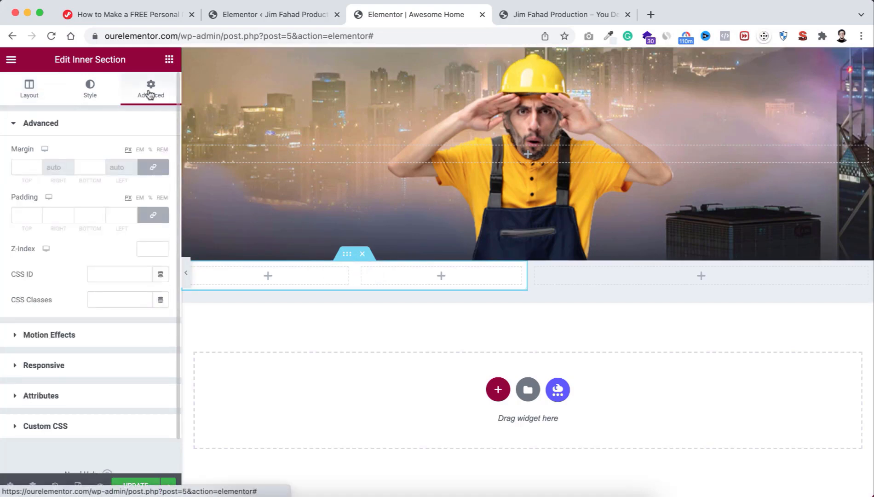
{"action": "left_click", "coordinate": [23, 214]}
{"action": "type", "text": "30"}
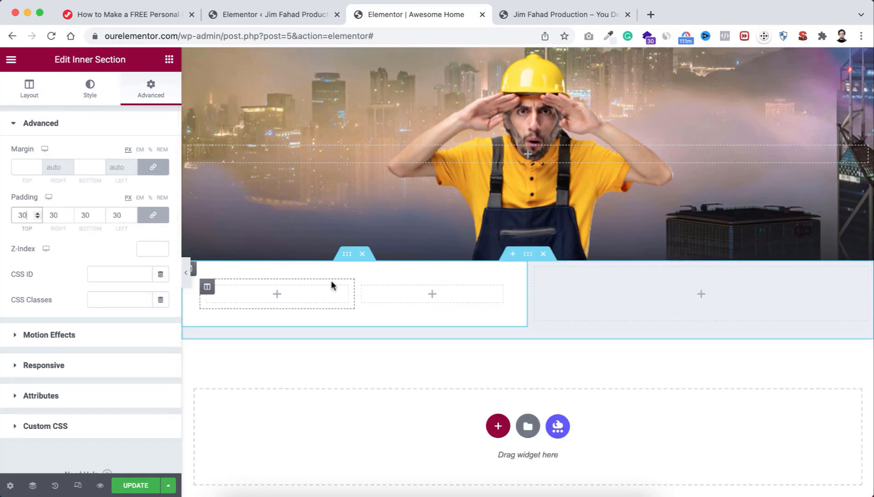
Step: Drop a right-aligned Image widget into the first inner column and start choosing its image
{"action": "left_click", "coordinate": [278, 295]}
{"action": "left_click_drag", "start_coordinate": [70, 238], "coordinate": [279, 294]}
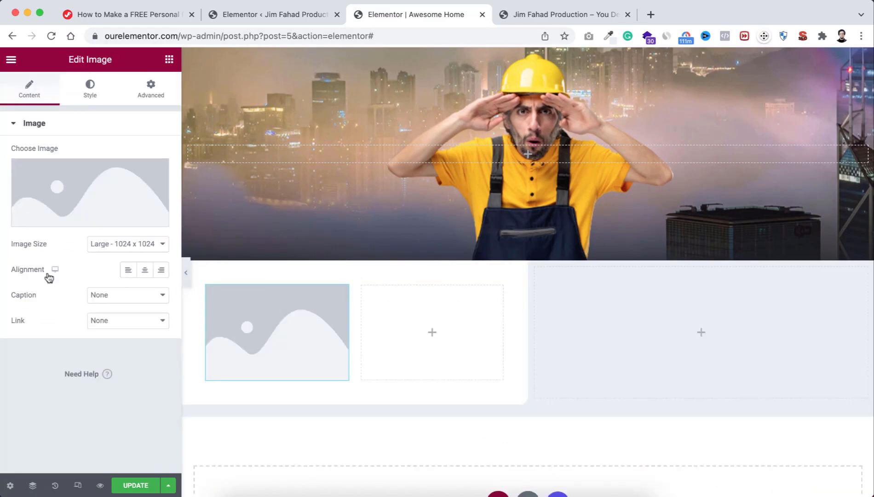
{"action": "left_click", "coordinate": [162, 273]}
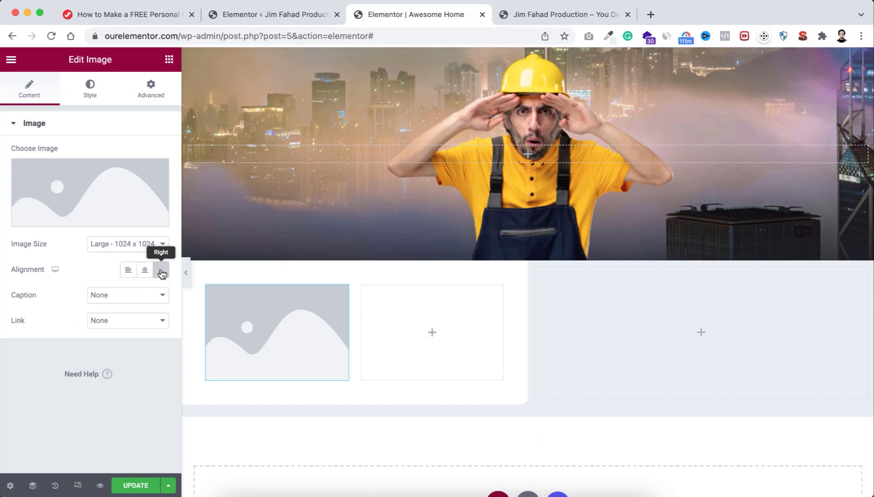
{"action": "left_click", "coordinate": [90, 198]}
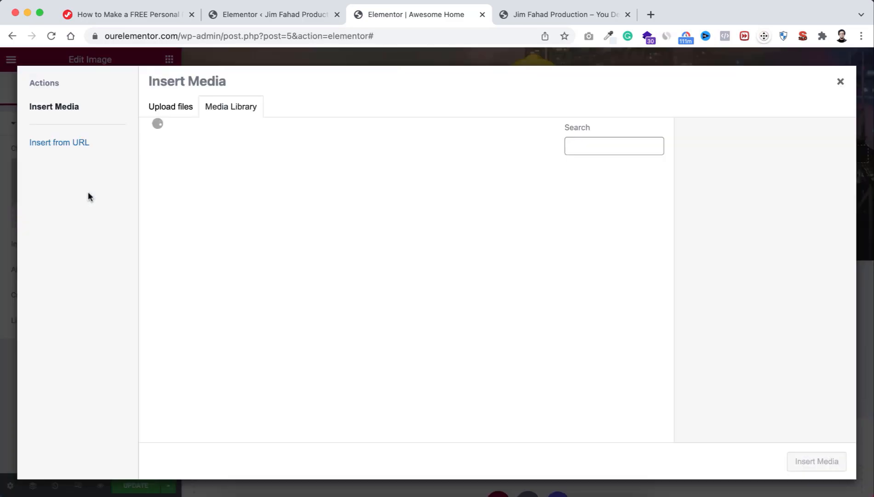
Step: Upload the profile photo file and insert it into the image widget
{"action": "left_click", "coordinate": [181, 118]}
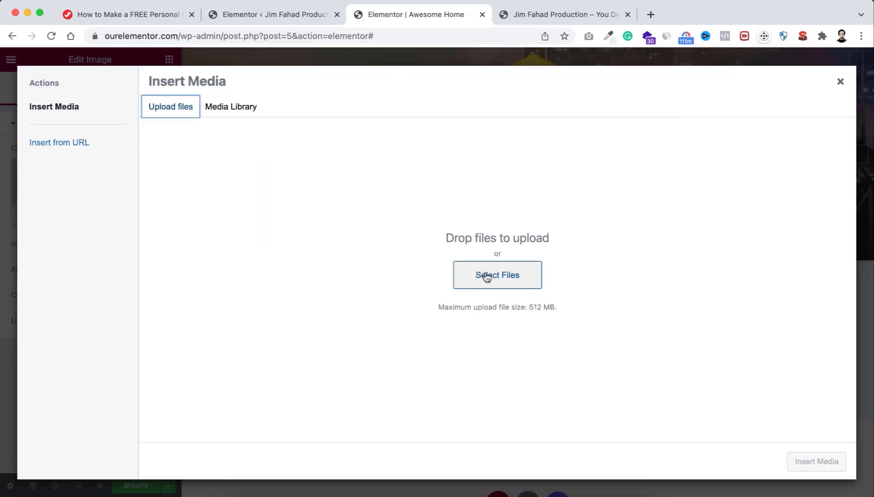
{"action": "left_click", "coordinate": [486, 275]}
{"action": "left_click", "coordinate": [637, 197]}
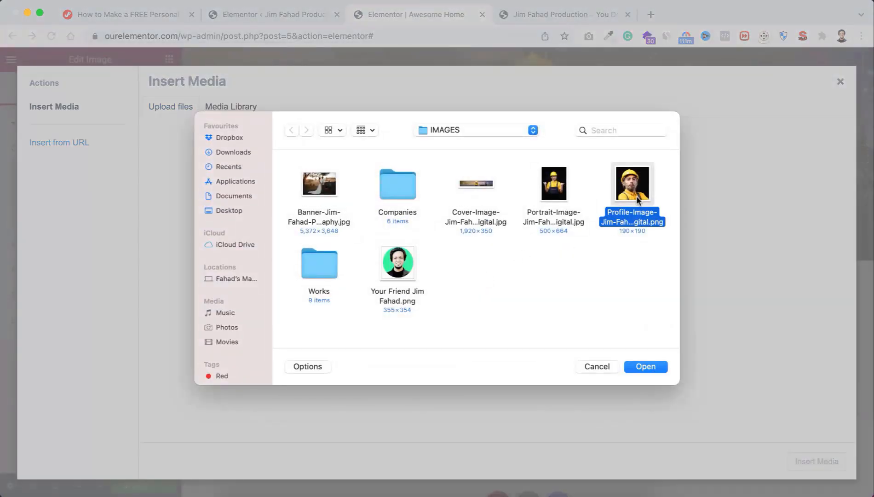
{"action": "left_click", "coordinate": [645, 366]}
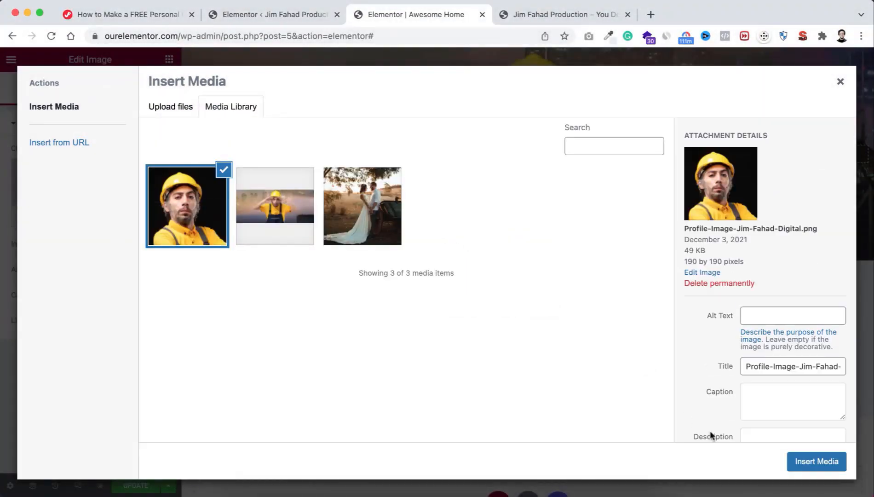
{"action": "left_click", "coordinate": [801, 460]}
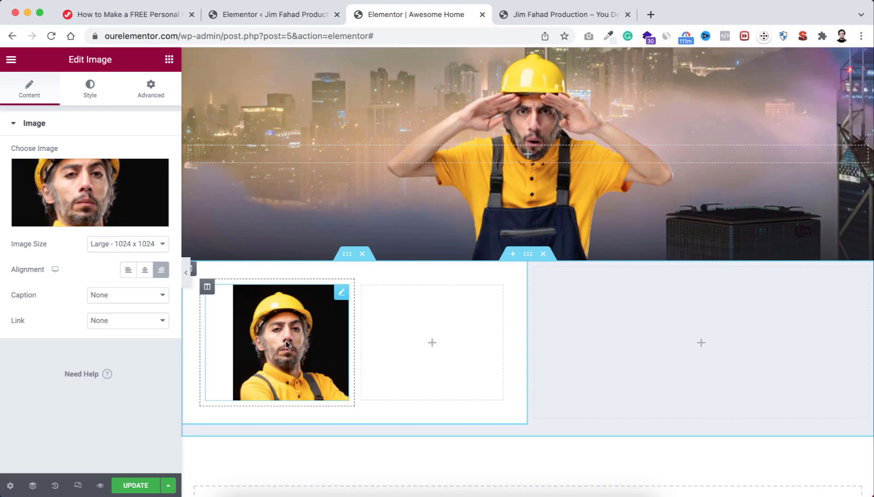
Step: Set the profile photo width to 200 px
{"action": "left_click", "coordinate": [90, 89]}
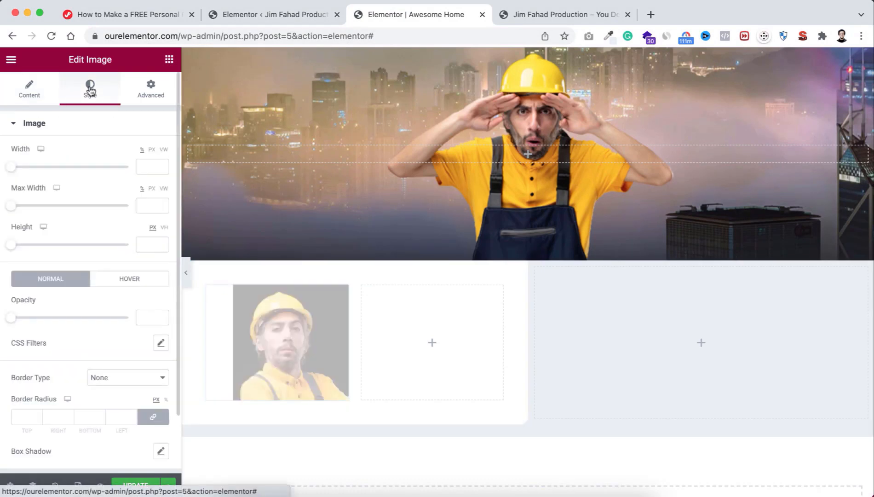
{"action": "left_click", "coordinate": [153, 154]}
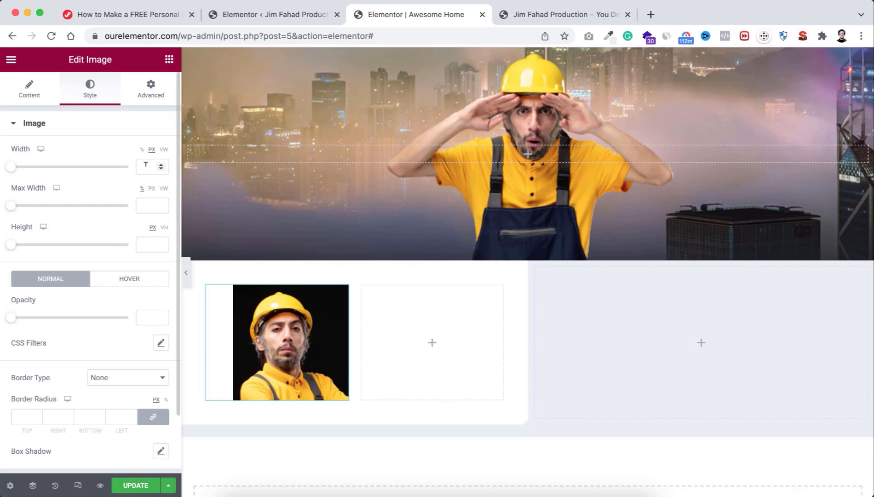
{"action": "left_click", "coordinate": [145, 165]}
{"action": "type", "text": "200"}
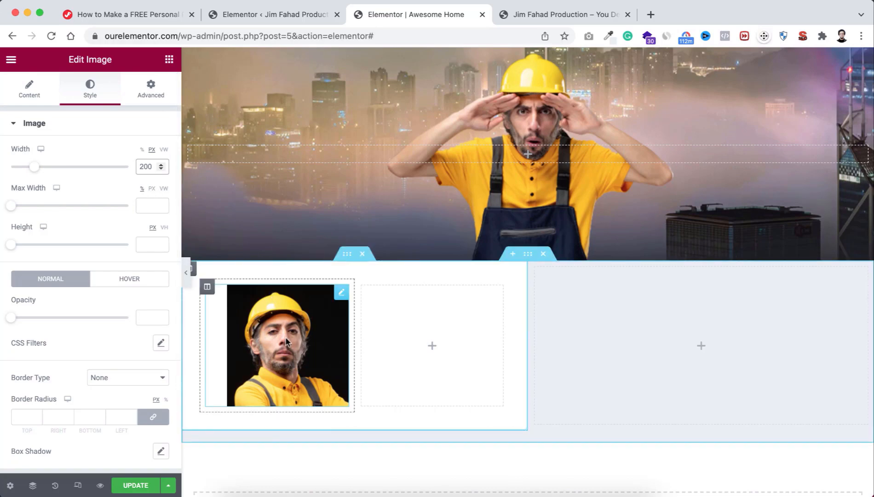
Step: Give the photo a solid 6 px Body Color border and 18 px rounded corners
{"action": "scroll", "coordinate": [92, 339], "scroll_direction": "down", "scroll_amount": 2}
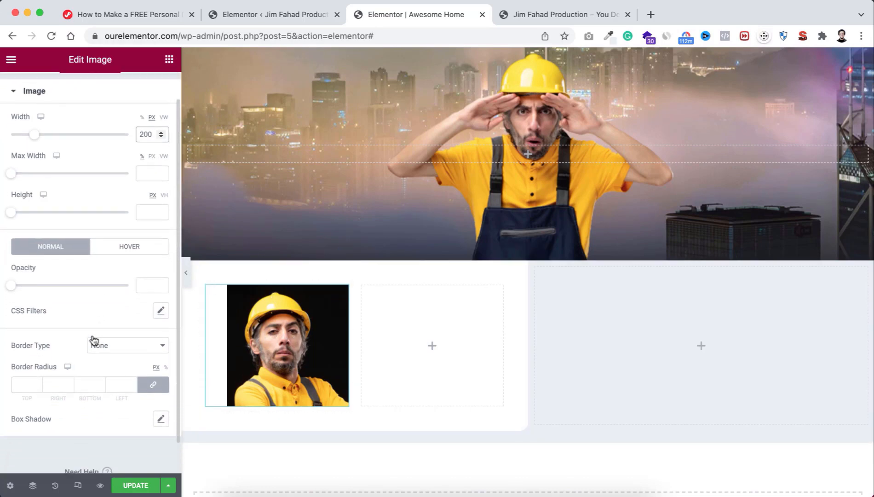
{"action": "left_click", "coordinate": [111, 337]}
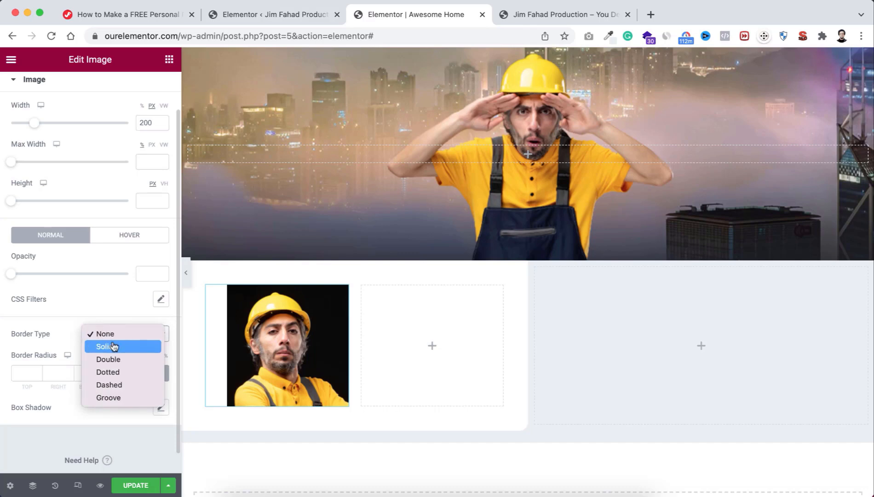
{"action": "left_click", "coordinate": [113, 346]}
{"action": "left_click", "coordinate": [25, 368]}
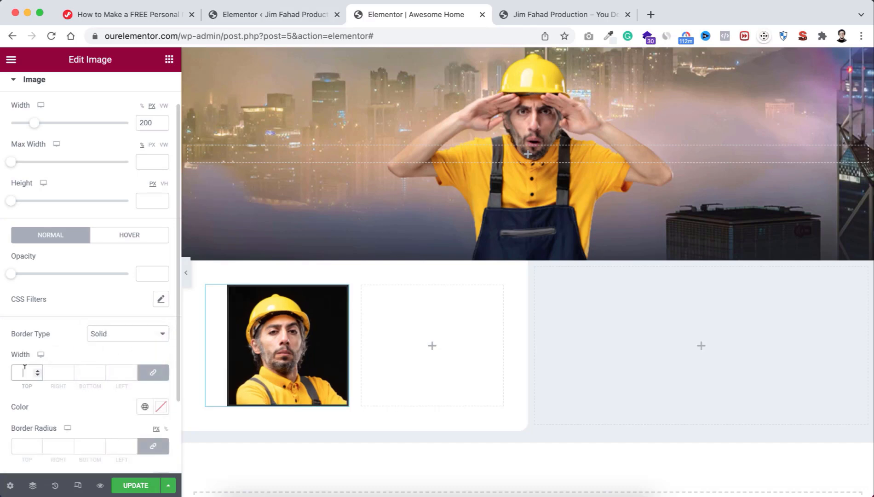
{"action": "type", "text": "6"}
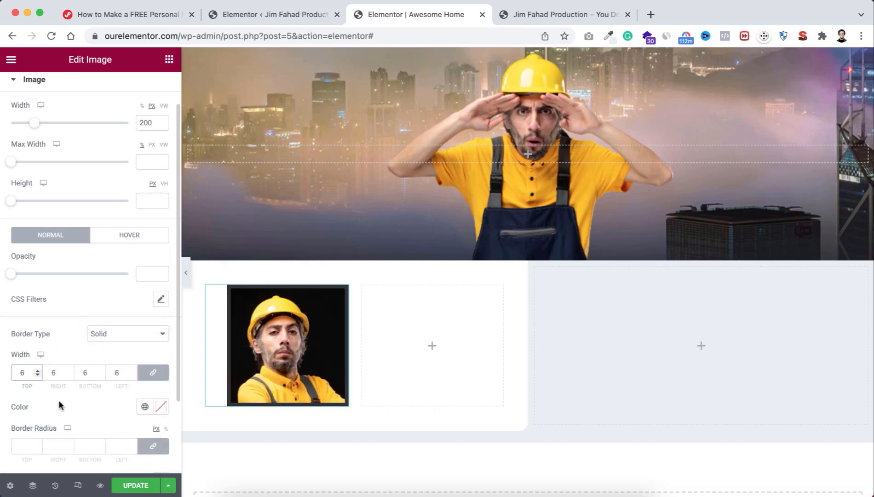
{"action": "scroll", "coordinate": [57, 405], "scroll_direction": "down", "scroll_amount": 2}
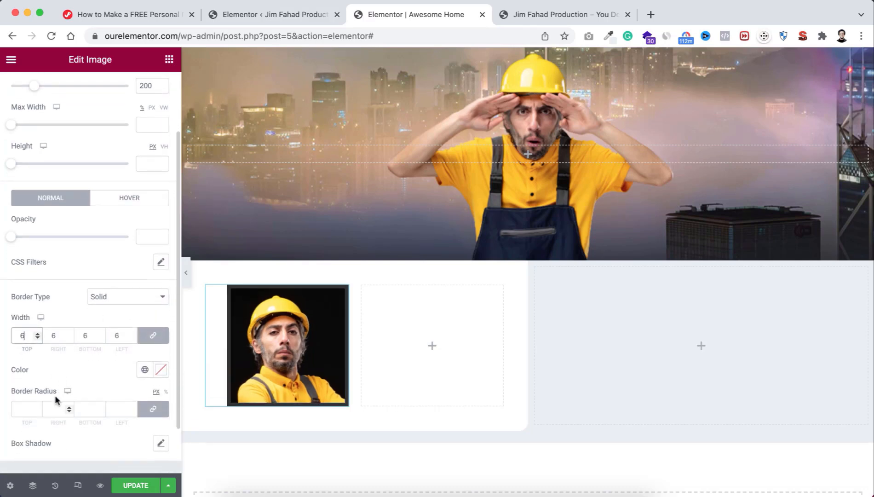
{"action": "left_click", "coordinate": [144, 370]}
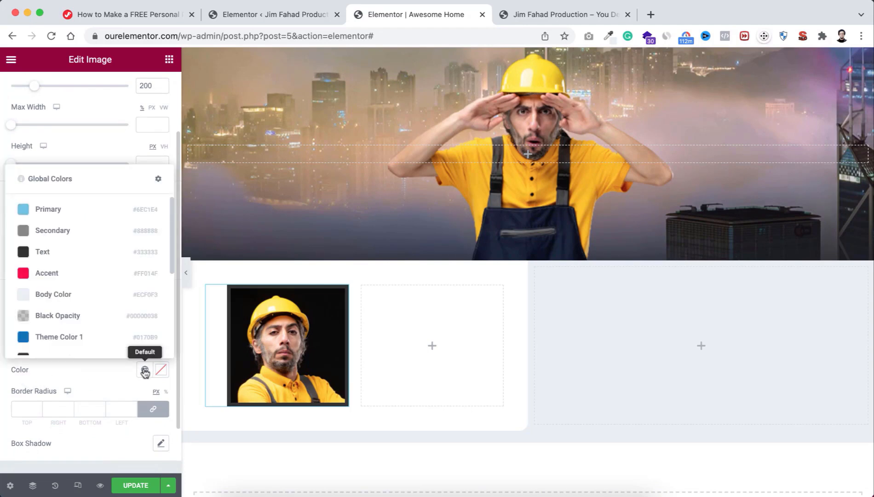
{"action": "left_click", "coordinate": [81, 298]}
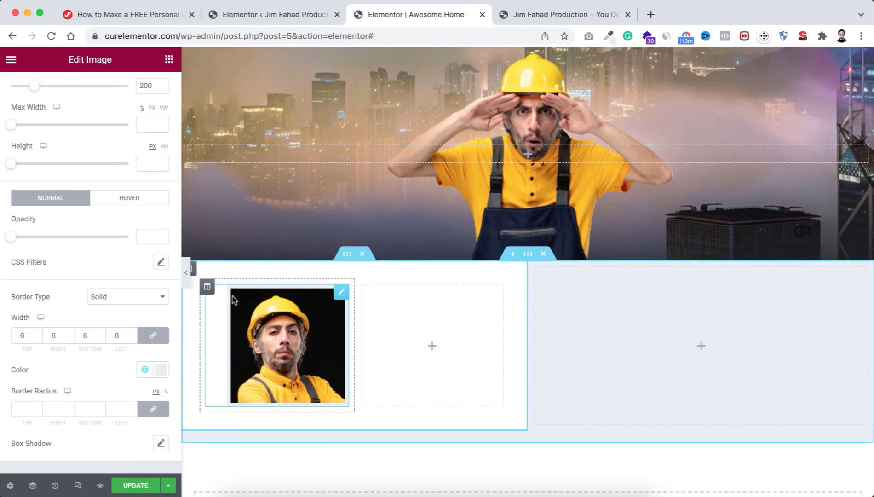
{"action": "left_click", "coordinate": [25, 403]}
{"action": "type", "text": "1"}
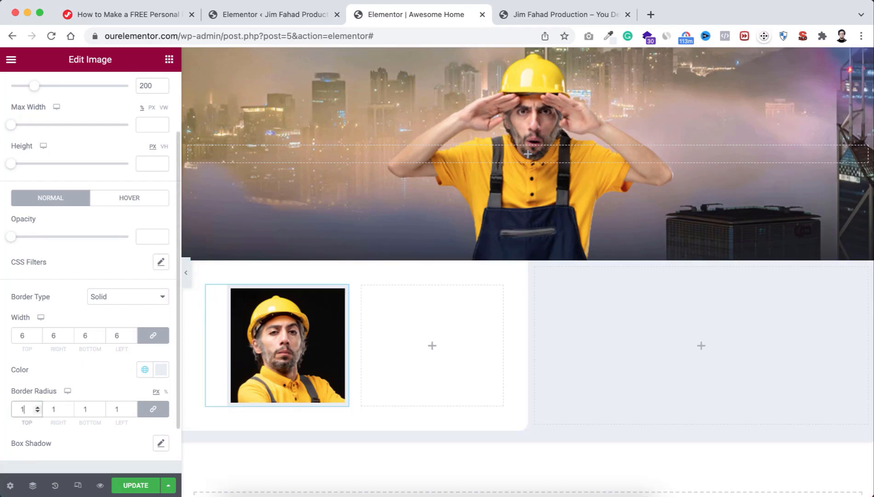
{"action": "type", "text": "8"}
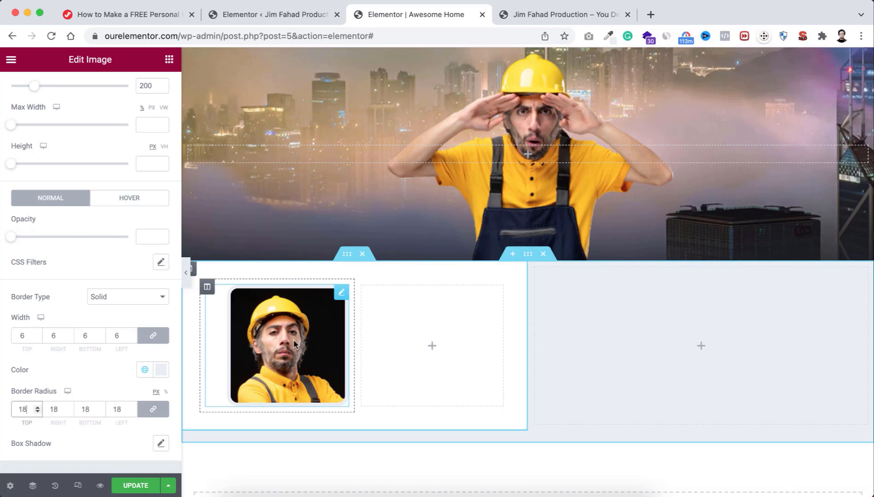
{"action": "scroll", "coordinate": [130, 196], "scroll_direction": "up", "scroll_amount": 4}
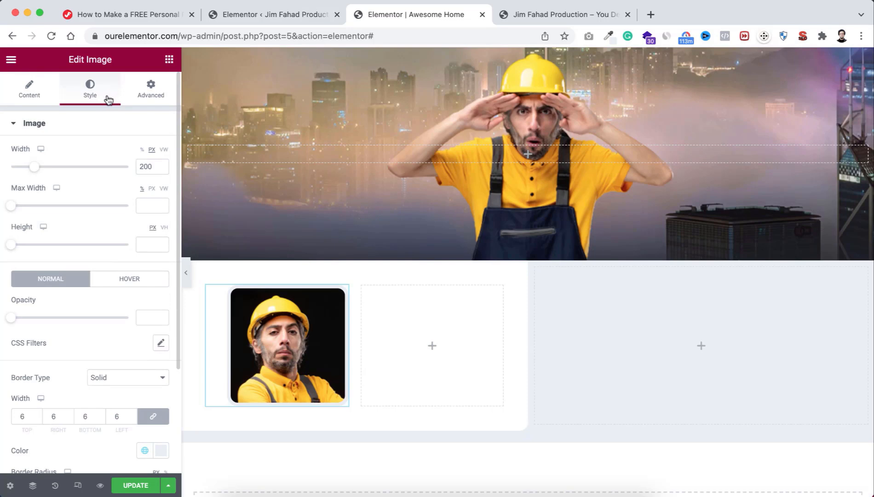
Step: Unlink the photo's margins and set its top margin to -122 px
{"action": "left_click", "coordinate": [150, 90]}
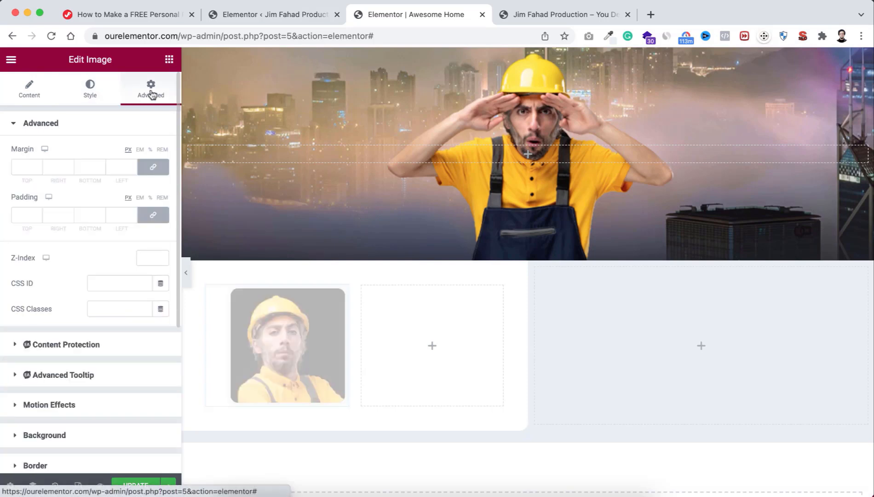
{"action": "left_click", "coordinate": [151, 166]}
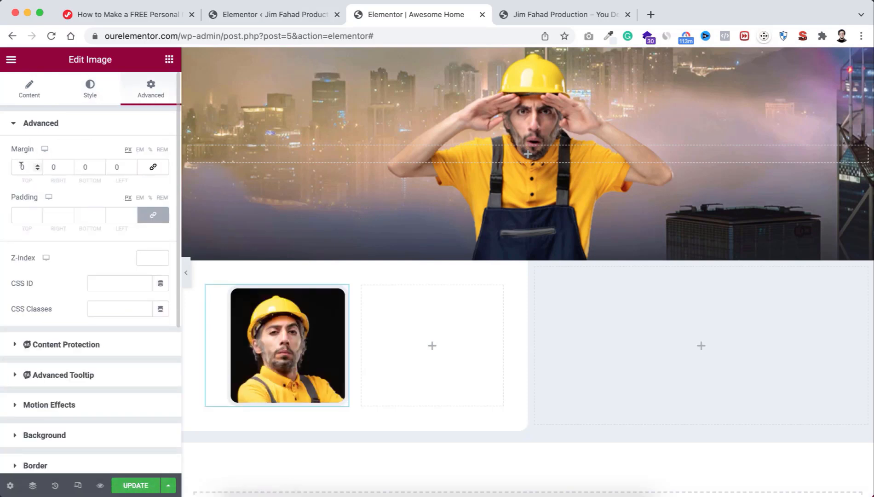
{"action": "left_click", "coordinate": [21, 166]}
{"action": "type", "text": "20"}
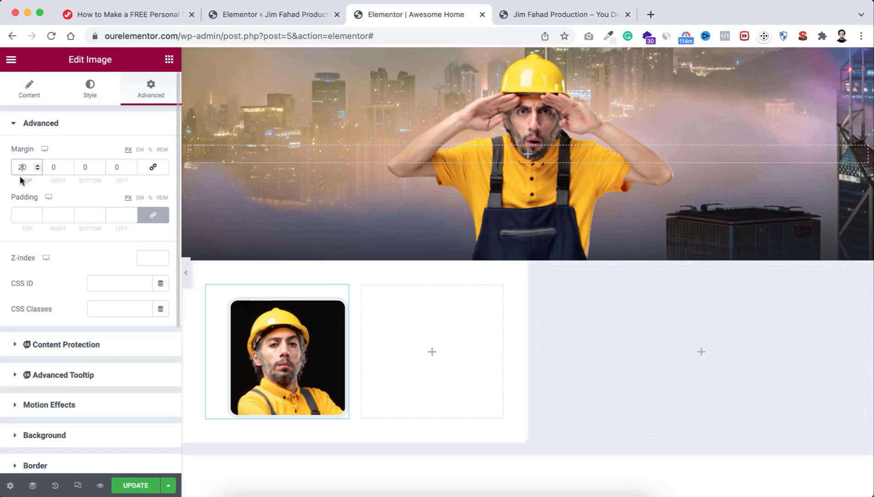
{"action": "double_click", "coordinate": [32, 163]}
{"action": "type", "text": "0"}
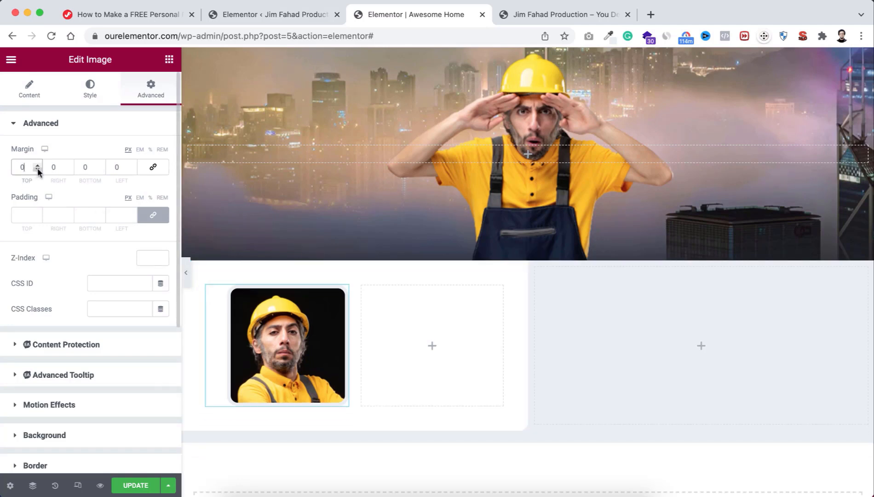
{"action": "left_click", "coordinate": [38, 169]}
{"action": "left_click", "coordinate": [38, 169]}
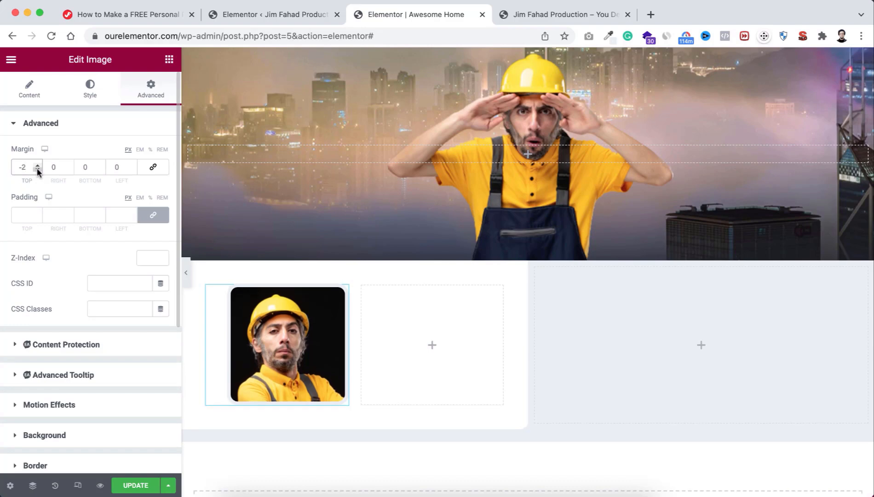
{"action": "left_click", "coordinate": [37, 170]}
{"action": "left_click", "coordinate": [38, 170]}
{"action": "left_click", "coordinate": [38, 170]}
{"action": "left_click", "coordinate": [38, 170]}
{"action": "left_click", "coordinate": [38, 169]}
{"action": "left_click", "coordinate": [38, 170]}
{"action": "left_click", "coordinate": [37, 170]}
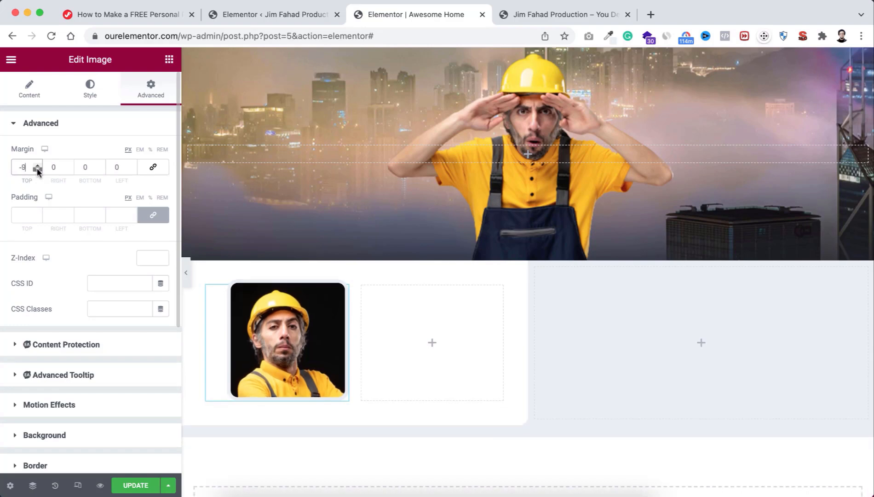
{"action": "left_click", "coordinate": [38, 169]}
{"action": "left_click", "coordinate": [37, 169]}
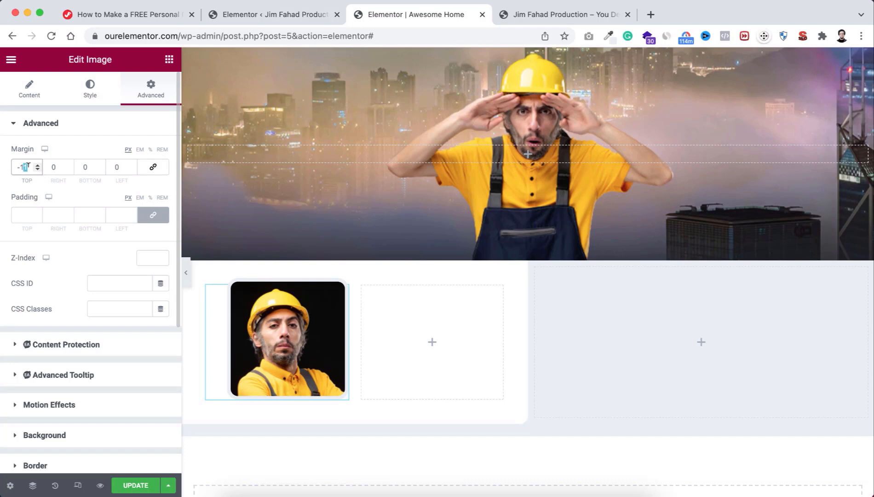
{"action": "type", "text": "22"}
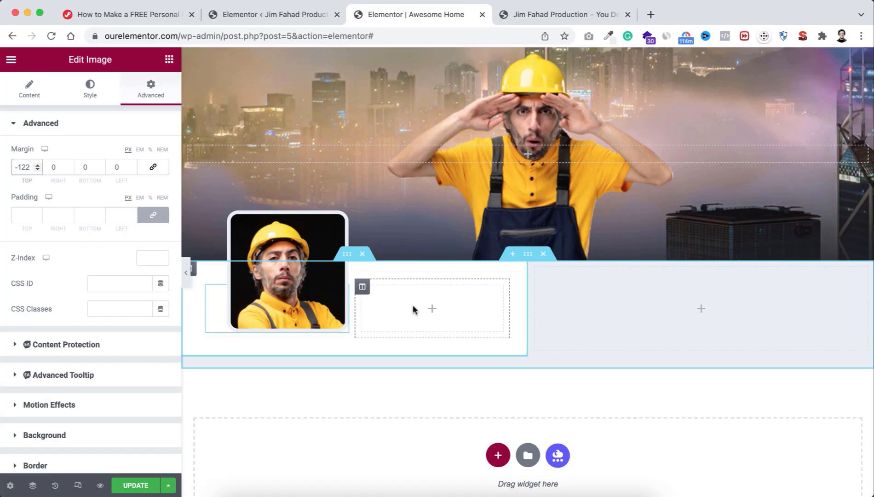
Step: Add a Heading widget beside the photo and replace its title with the person's name
{"action": "left_click", "coordinate": [432, 309]}
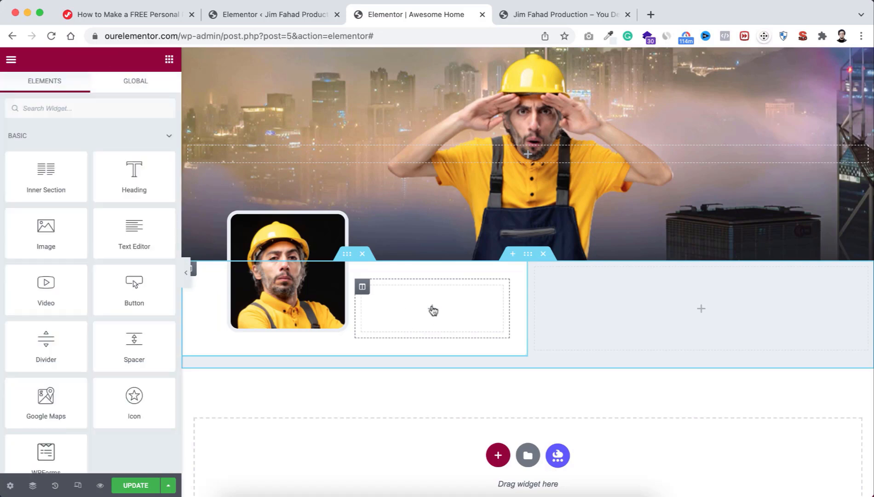
{"action": "left_click_drag", "start_coordinate": [130, 172], "coordinate": [422, 309]}
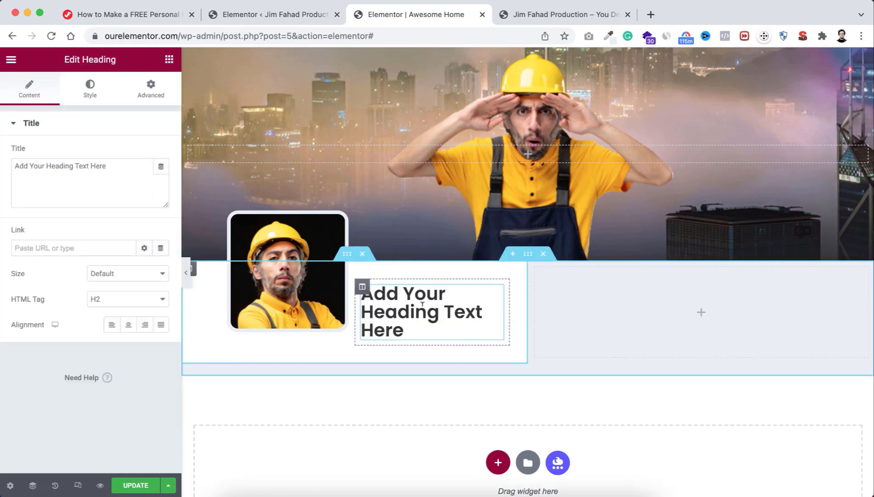
{"action": "left_click_drag", "start_coordinate": [111, 163], "coordinate": [13, 165]}
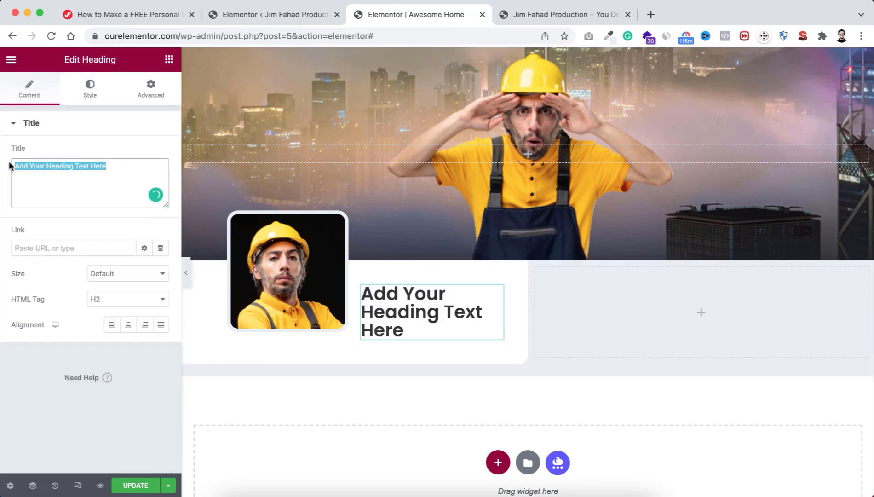
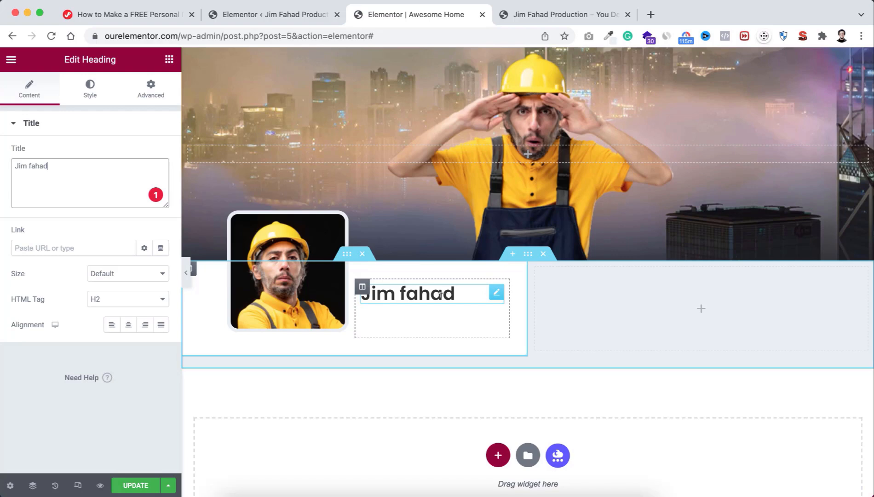
{"action": "right_click", "coordinate": [496, 294]}
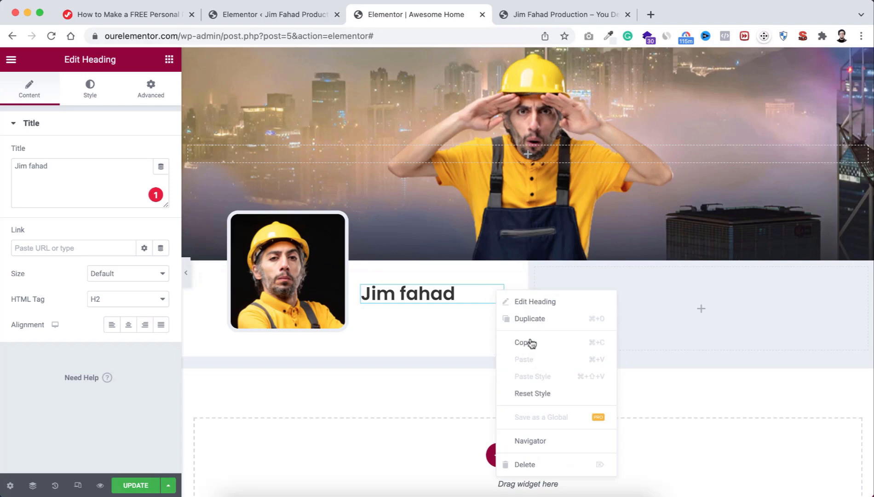
{"action": "left_click", "coordinate": [445, 316]}
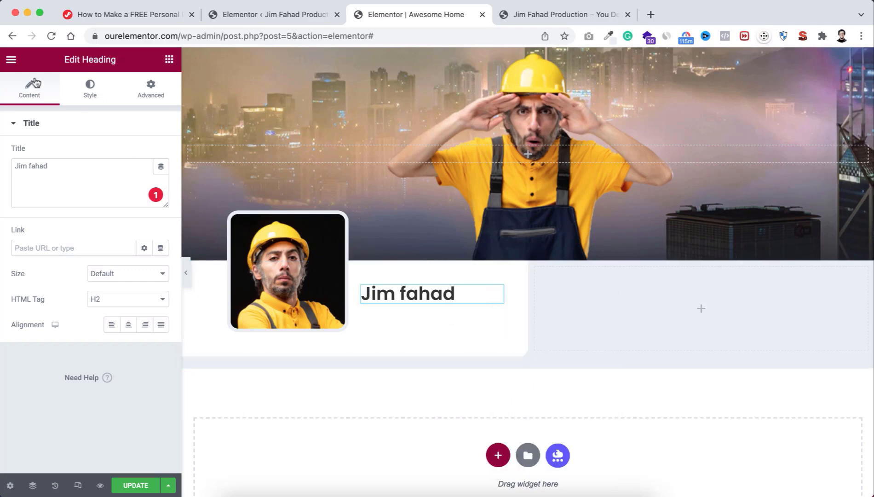
Step: Switch Editing Handles to Yes in User Preferences, then select the name heading
{"action": "left_click", "coordinate": [12, 61]}
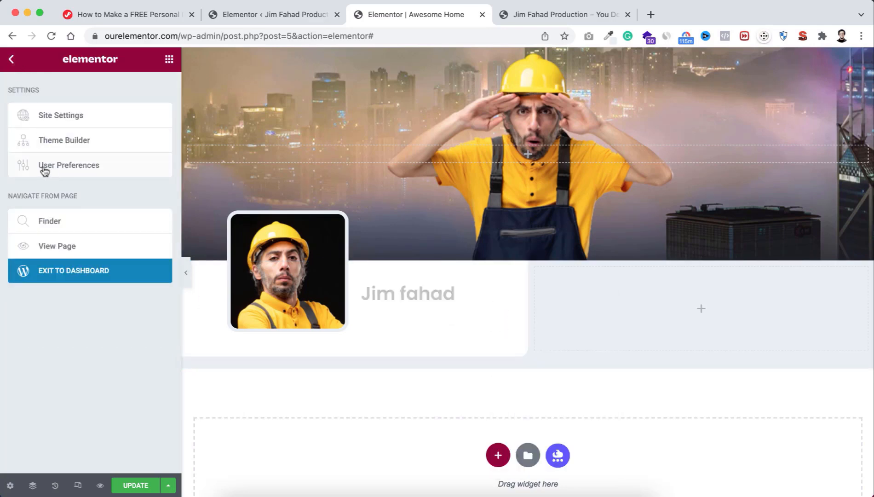
{"action": "left_click", "coordinate": [77, 170]}
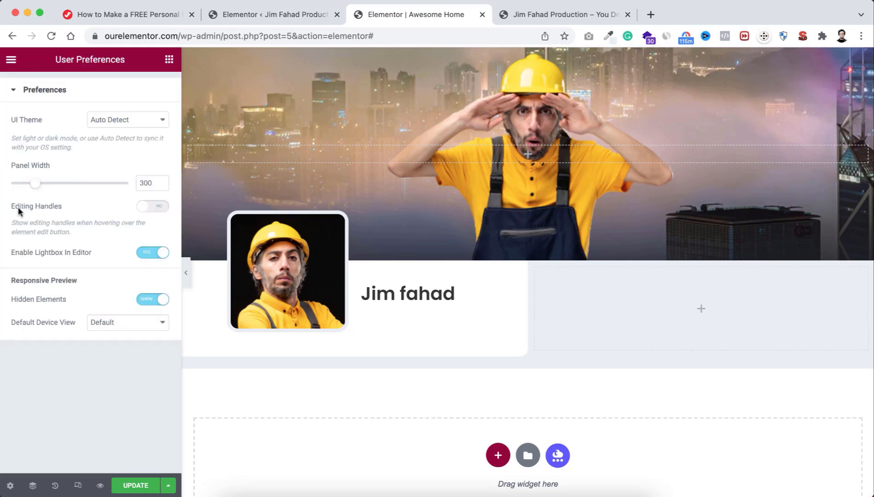
{"action": "left_click", "coordinate": [156, 208]}
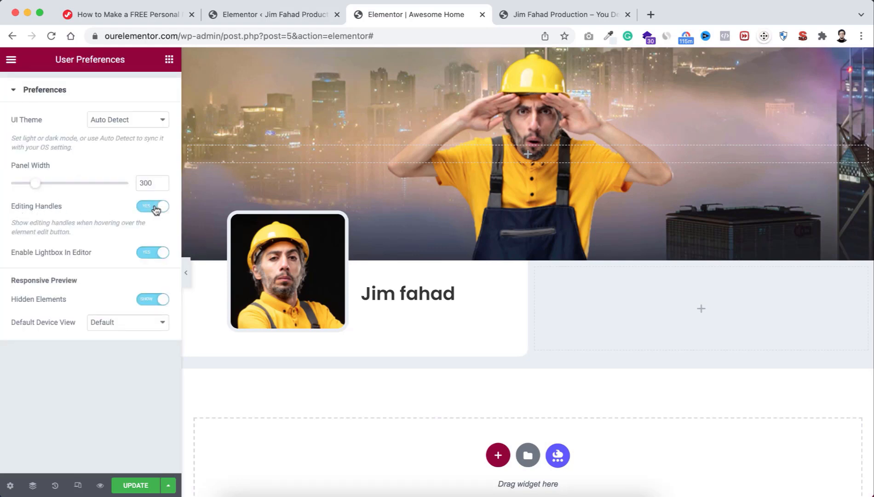
{"action": "left_click", "coordinate": [400, 290]}
{"action": "mouse_move", "coordinate": [493, 296]}
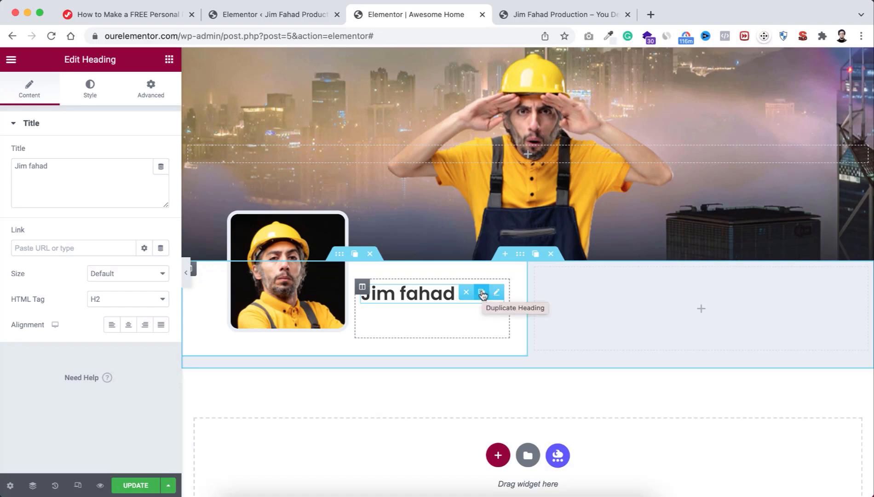
Step: Duplicate the name heading as an 'I'm a Designer' subtitle with 18 font size and weight 400
{"action": "left_click", "coordinate": [482, 294]}
{"action": "triple_click", "coordinate": [413, 323]}
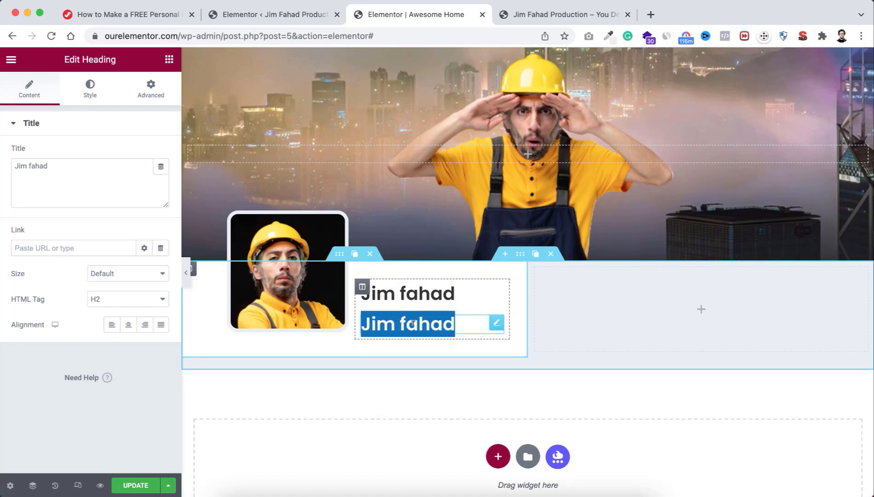
{"action": "type", "text": "I'm"}
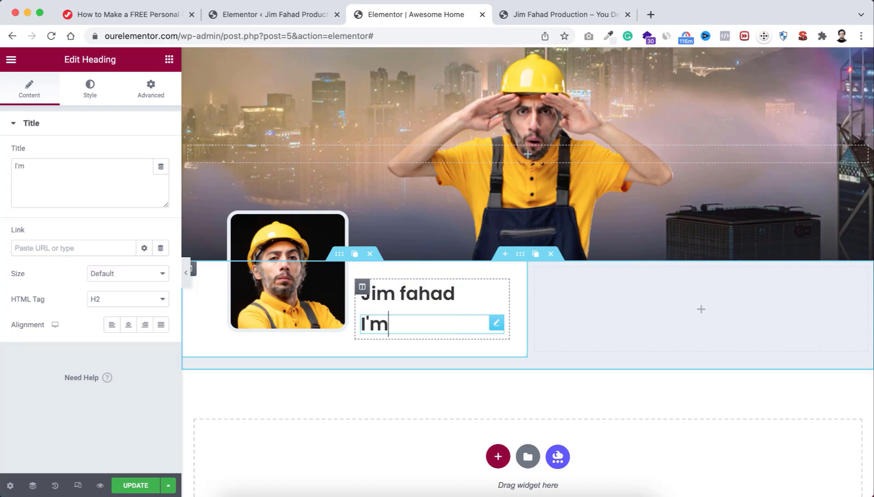
{"action": "type", "text": " a Designer"}
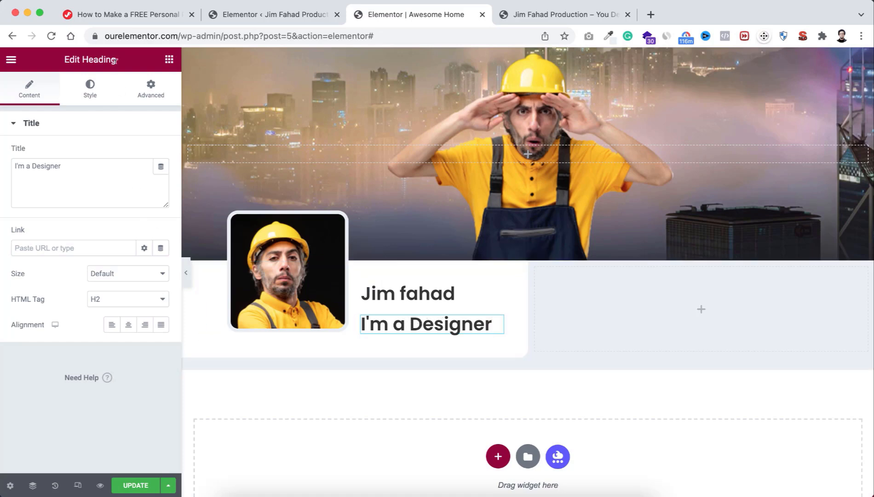
{"action": "left_click", "coordinate": [93, 85]}
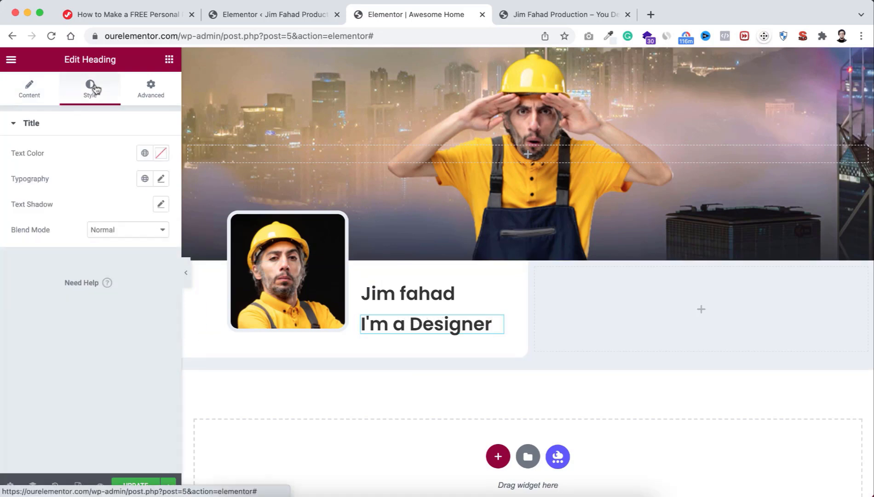
{"action": "left_click", "coordinate": [161, 180]}
{"action": "left_click", "coordinate": [135, 274]}
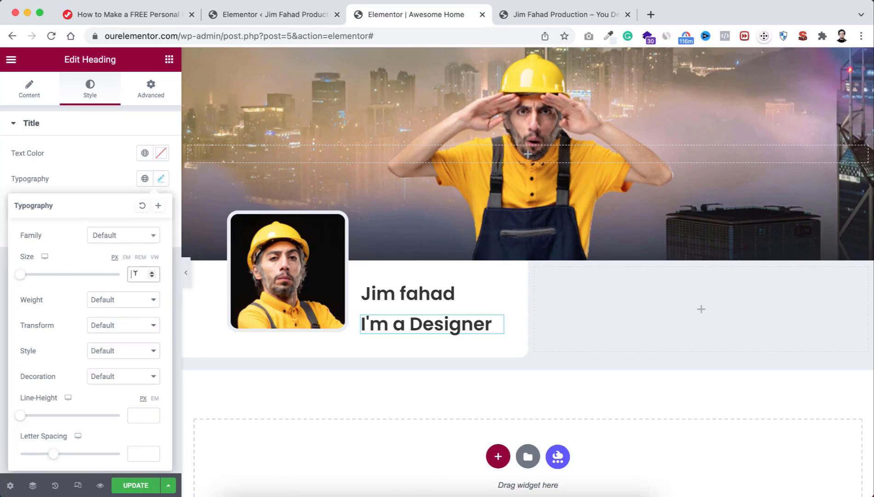
{"action": "type", "text": "18"}
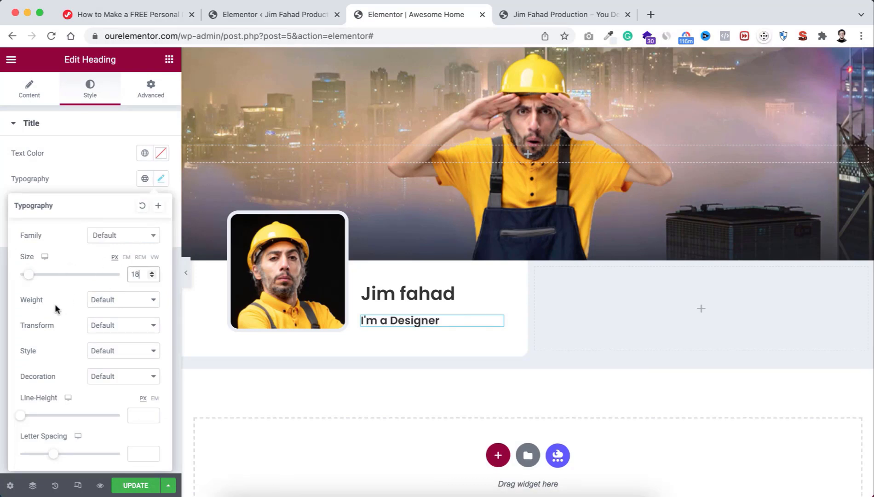
{"action": "left_click", "coordinate": [100, 300]}
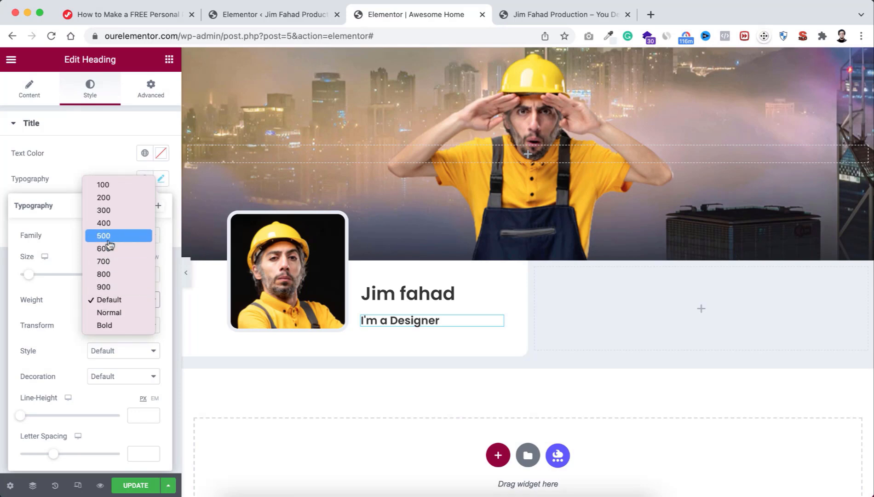
{"action": "left_click", "coordinate": [104, 224]}
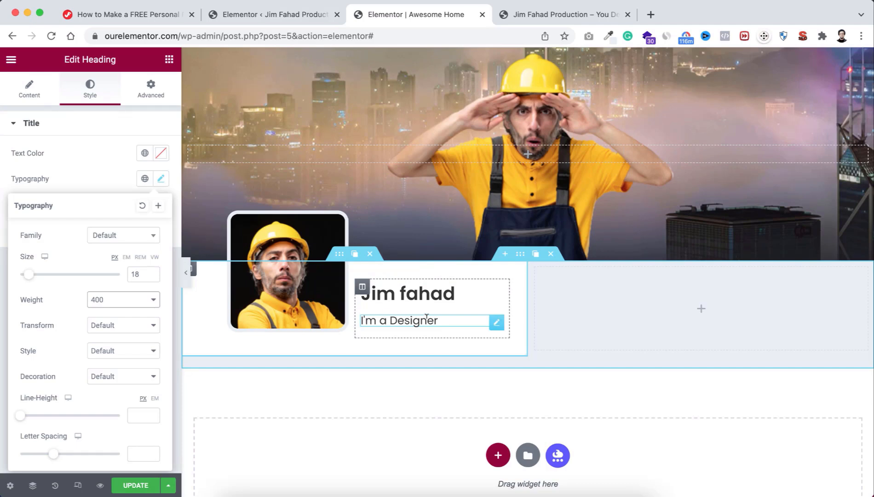
Step: Give the subtitle an unlinked -5 px top margin to pull it up toward the name
{"action": "left_click", "coordinate": [151, 91]}
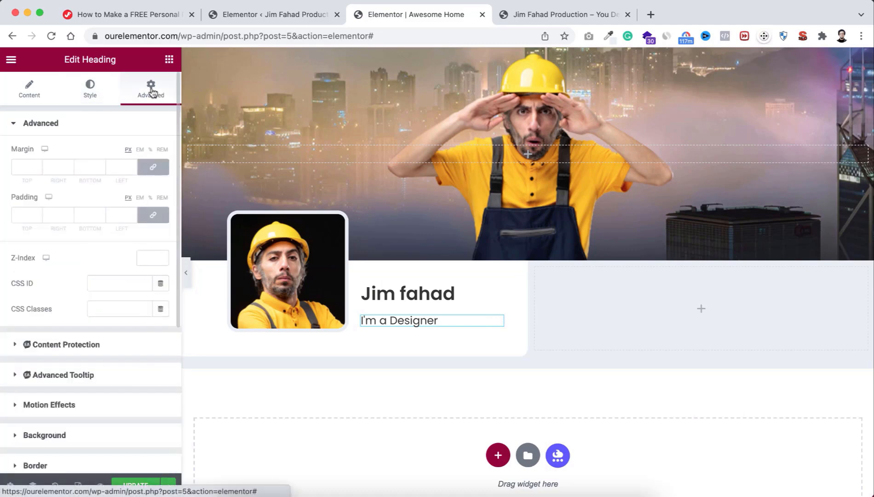
{"action": "left_click", "coordinate": [153, 167]}
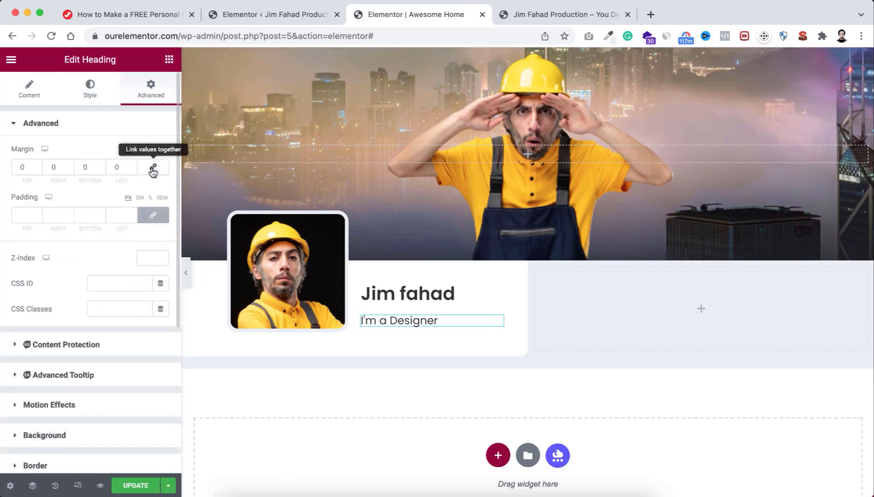
{"action": "left_click", "coordinate": [39, 170]}
{"action": "left_click", "coordinate": [38, 170]}
{"action": "left_click", "coordinate": [39, 170]}
{"action": "left_click", "coordinate": [38, 170]}
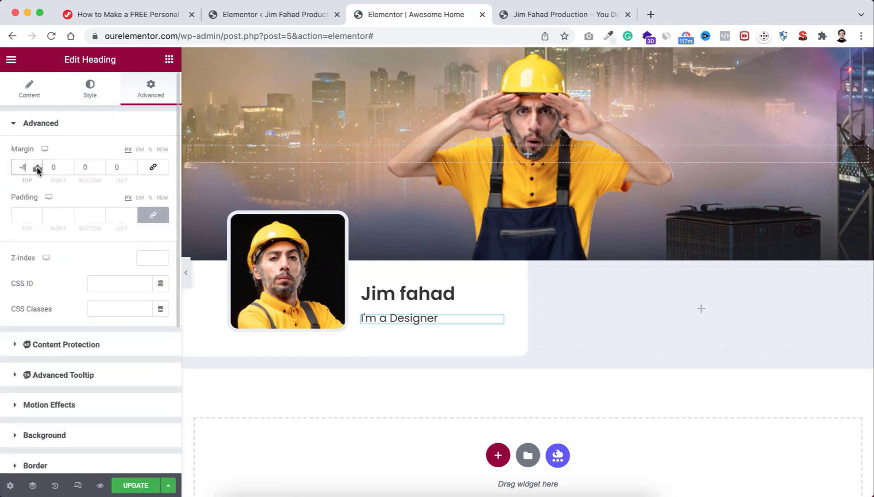
{"action": "left_click", "coordinate": [38, 170]}
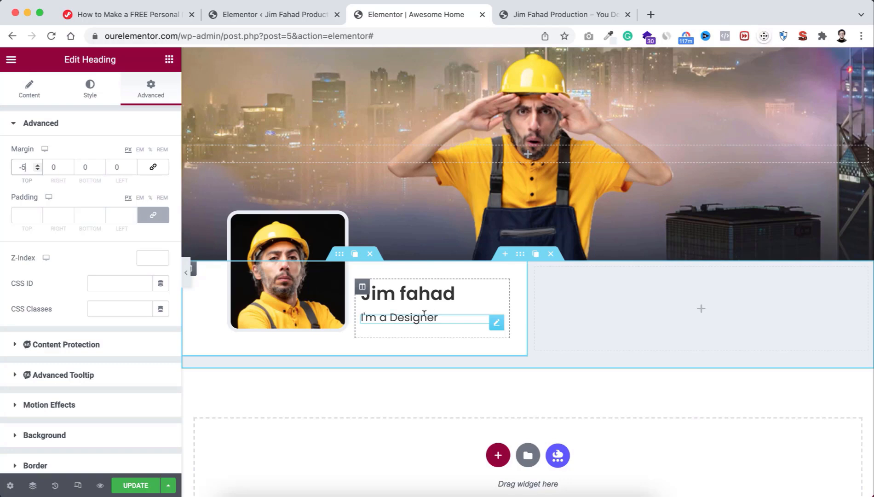
{"action": "left_click", "coordinate": [169, 59]}
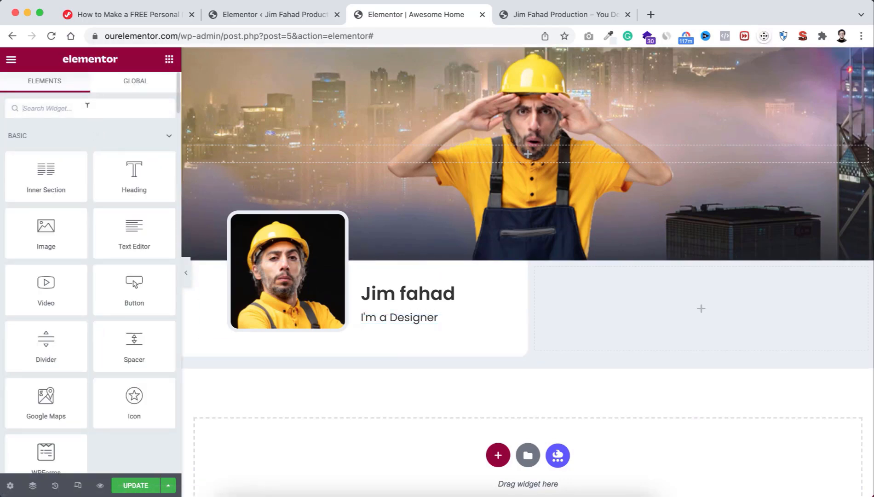
Step: Search widgets for 'social' and drop a Social Icons widget below the subtitle
{"action": "type", "text": "social"}
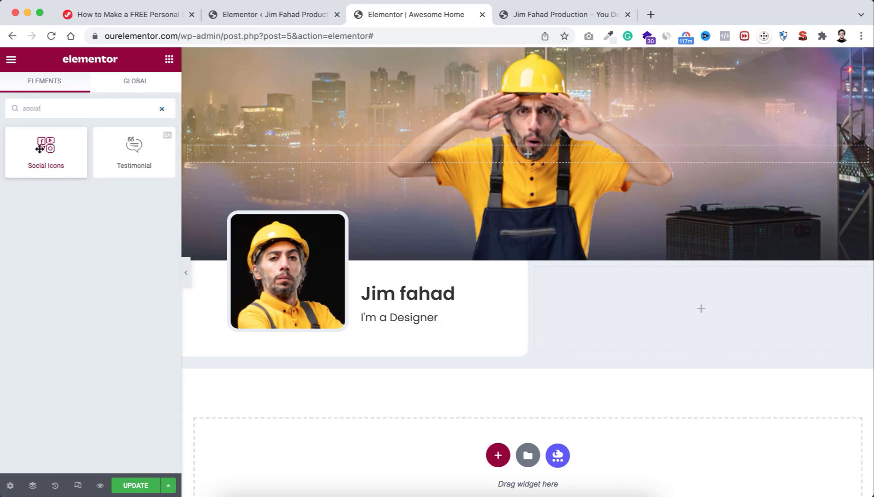
{"action": "left_click_drag", "start_coordinate": [39, 148], "coordinate": [386, 324]}
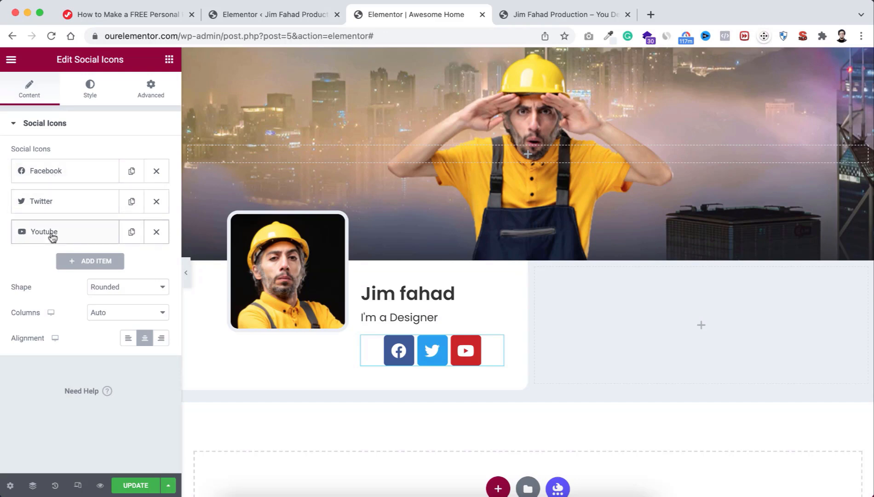
{"action": "left_click", "coordinate": [64, 173]}
{"action": "mouse_move", "coordinate": [79, 238]}
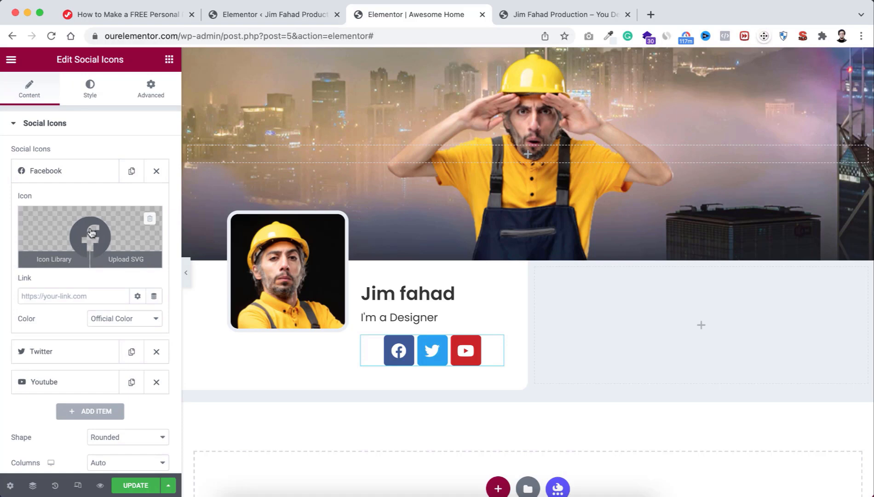
{"action": "left_click", "coordinate": [46, 295]}
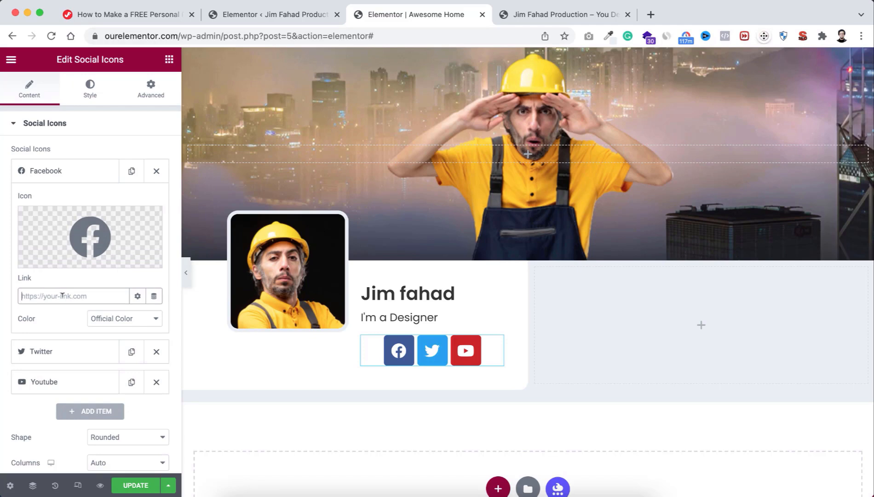
{"action": "left_click", "coordinate": [63, 356]}
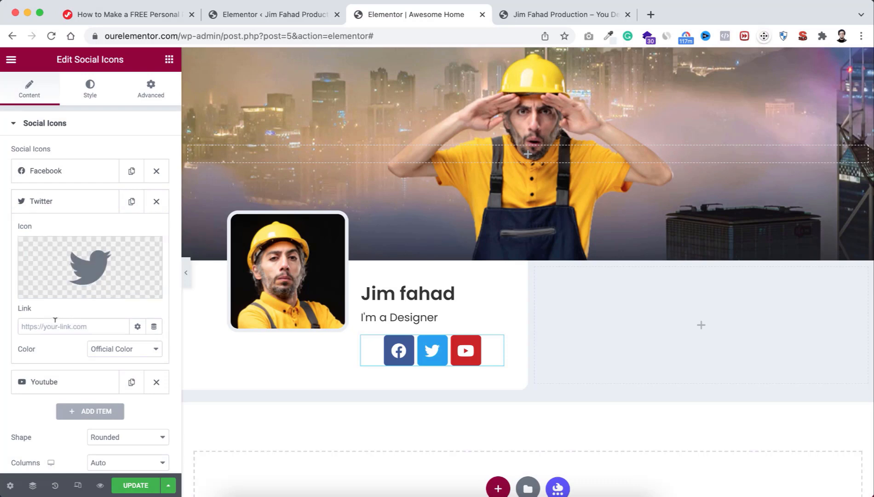
{"action": "left_click", "coordinate": [55, 382]}
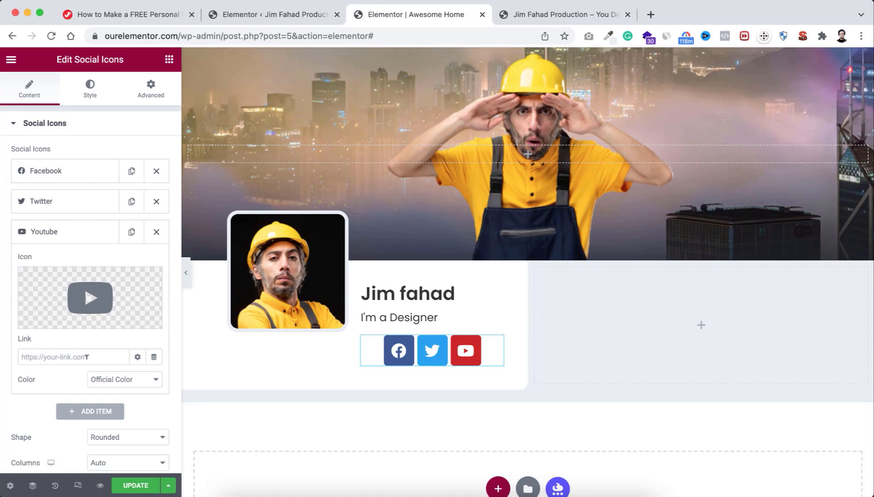
{"action": "left_click", "coordinate": [79, 239]}
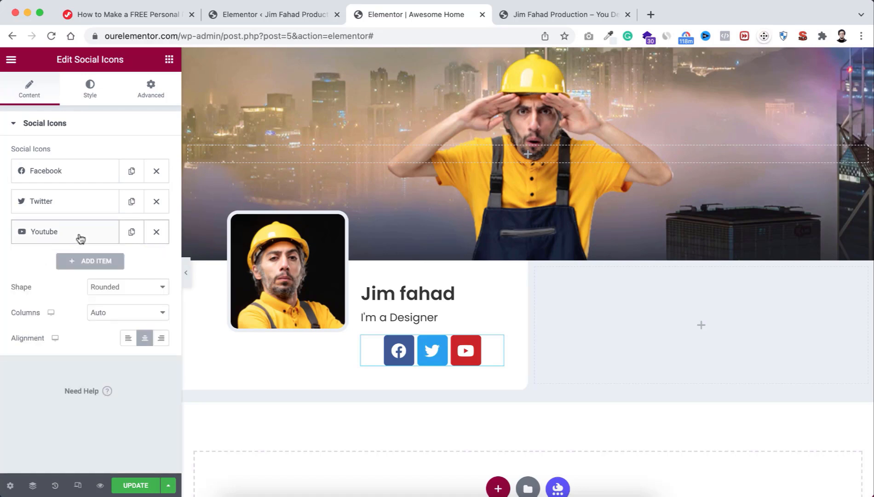
{"action": "left_click", "coordinate": [93, 262]}
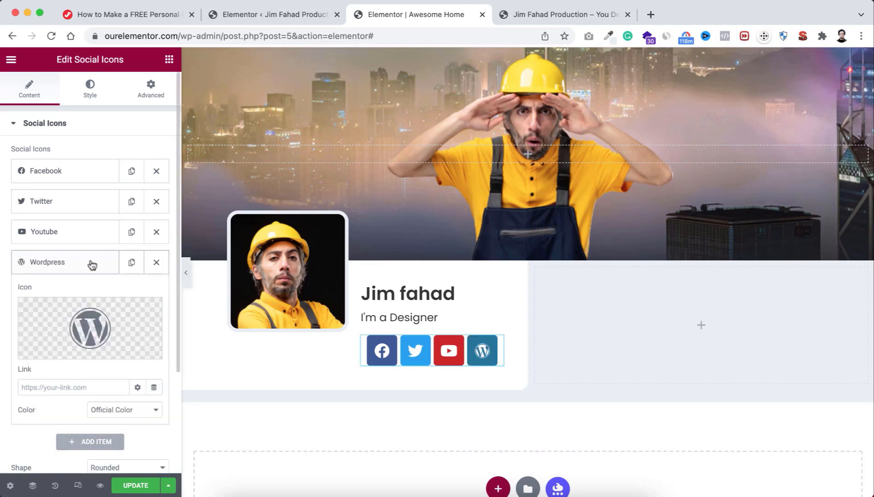
{"action": "left_click", "coordinate": [88, 325]}
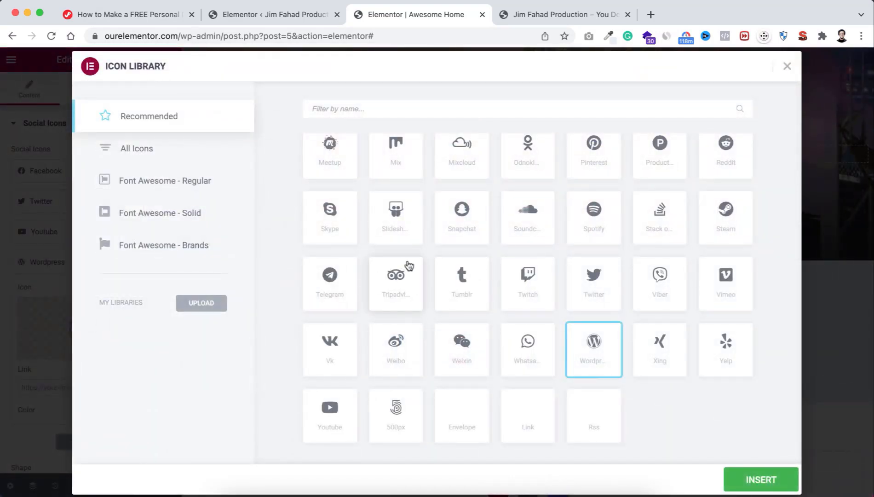
{"action": "left_click", "coordinate": [332, 225]}
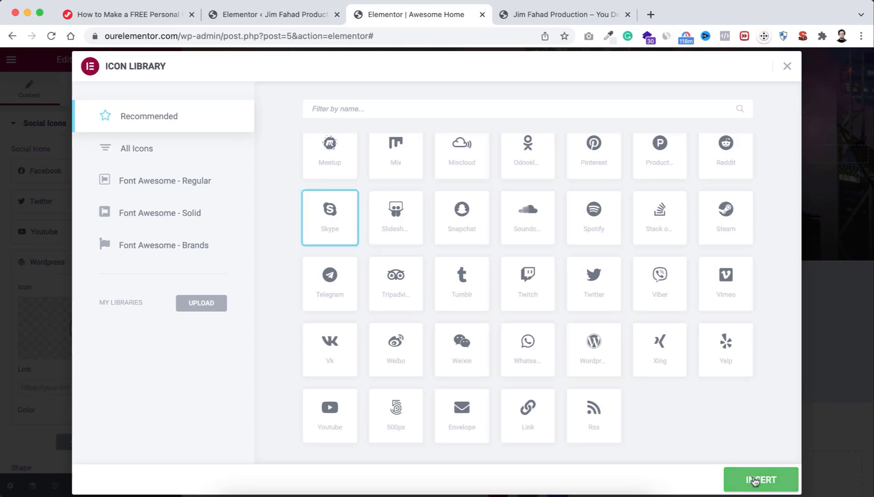
{"action": "left_click", "coordinate": [755, 481]}
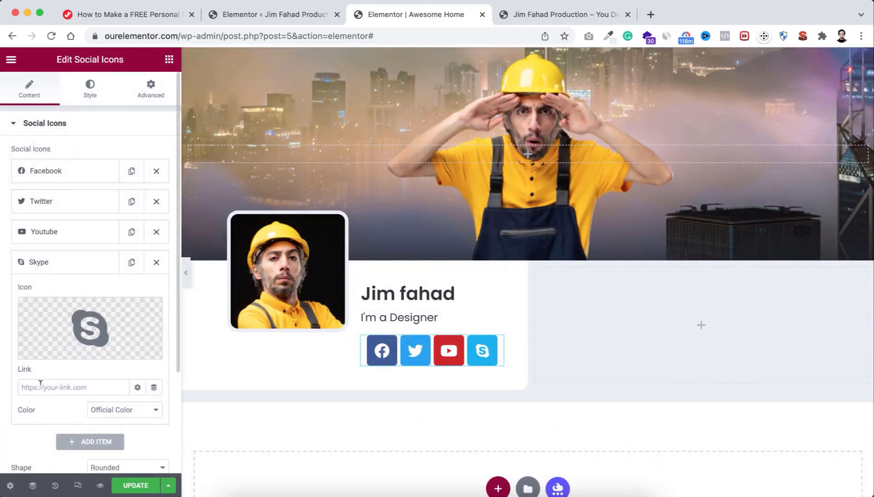
{"action": "left_click", "coordinate": [40, 382]}
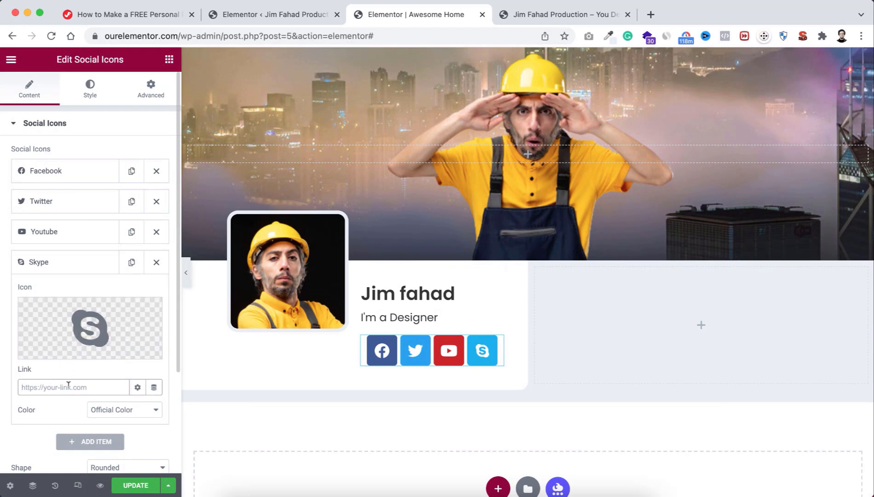
{"action": "left_click", "coordinate": [80, 263]}
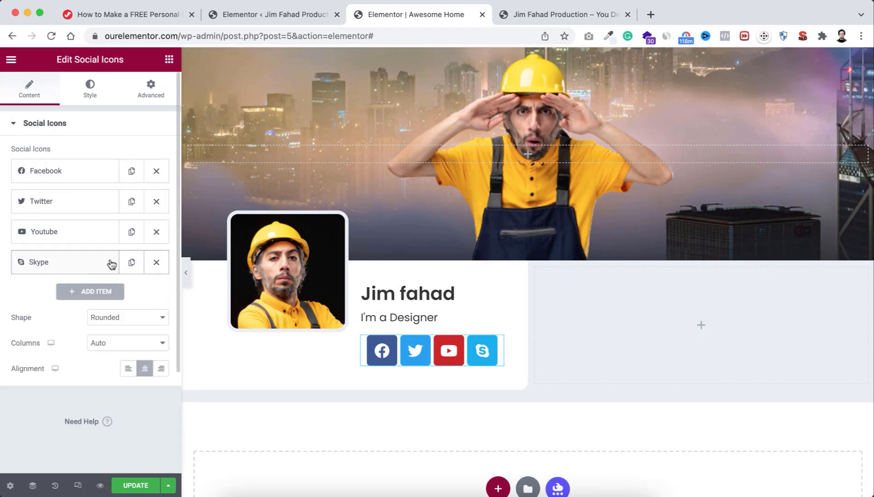
{"action": "left_click", "coordinate": [156, 263]}
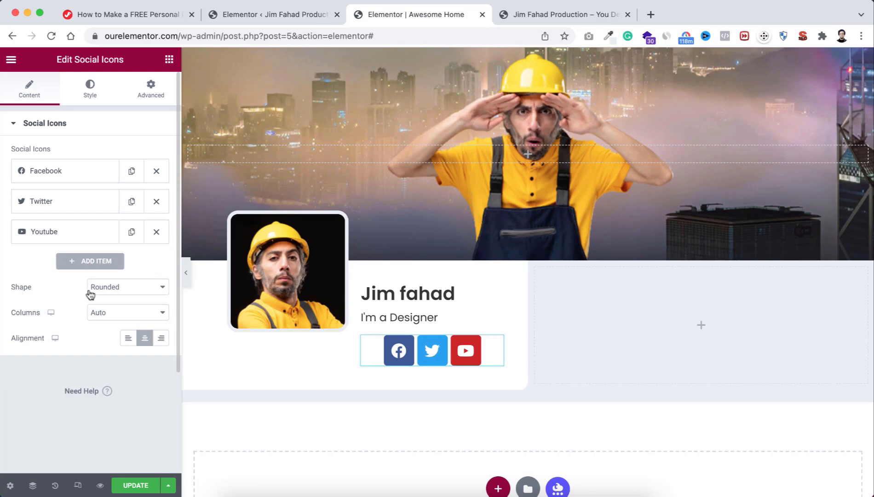
Step: Set the social icons' shape to Square and alignment to left
{"action": "left_click", "coordinate": [111, 288]}
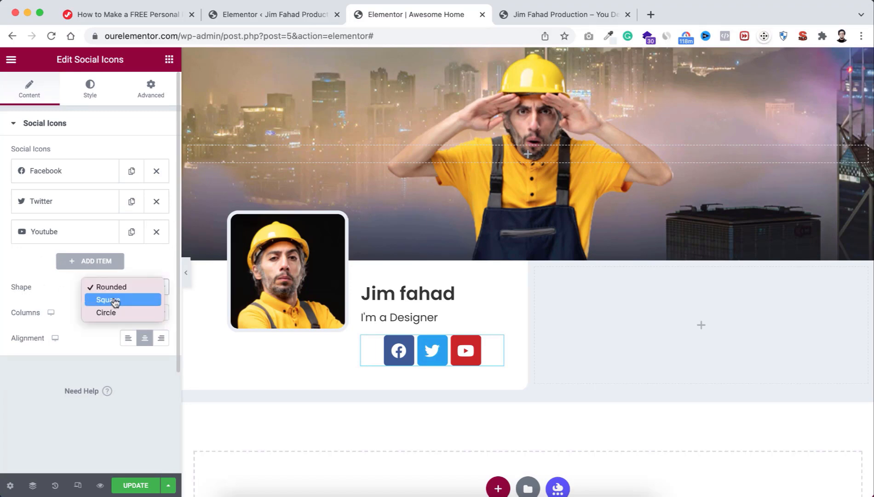
{"action": "left_click", "coordinate": [117, 301]}
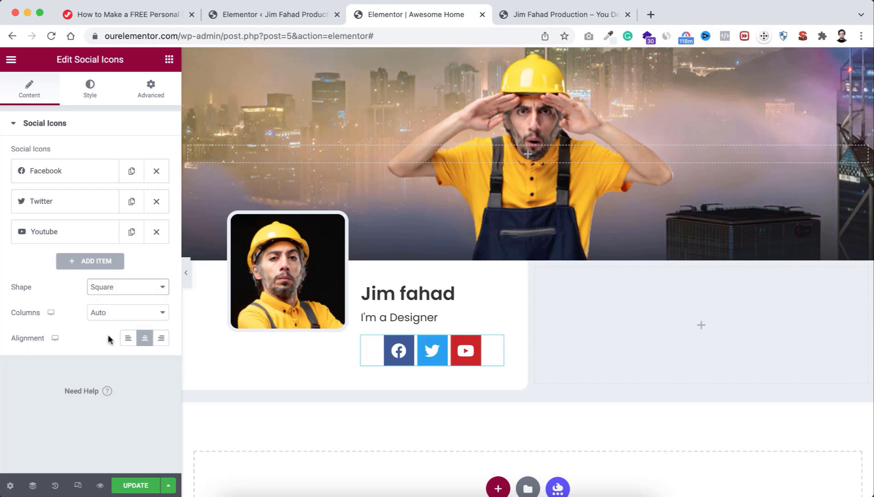
{"action": "left_click", "coordinate": [128, 338]}
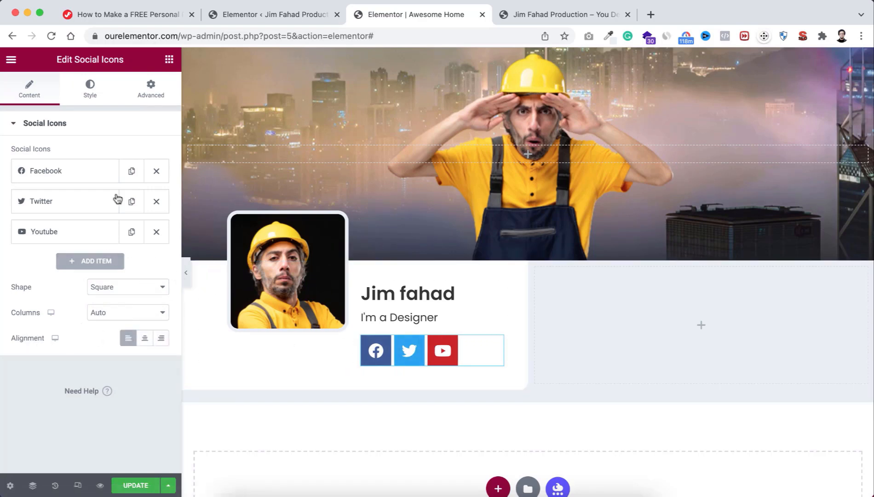
{"action": "left_click", "coordinate": [90, 96]}
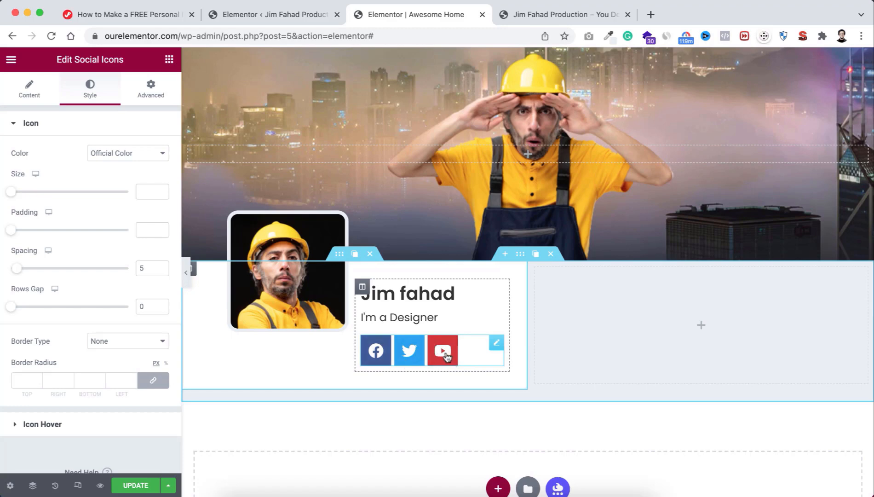
Step: Switch icon colours to Custom: primary Body Color, secondary the Secondary global colour
{"action": "left_click", "coordinate": [105, 153]}
{"action": "left_click", "coordinate": [106, 167]}
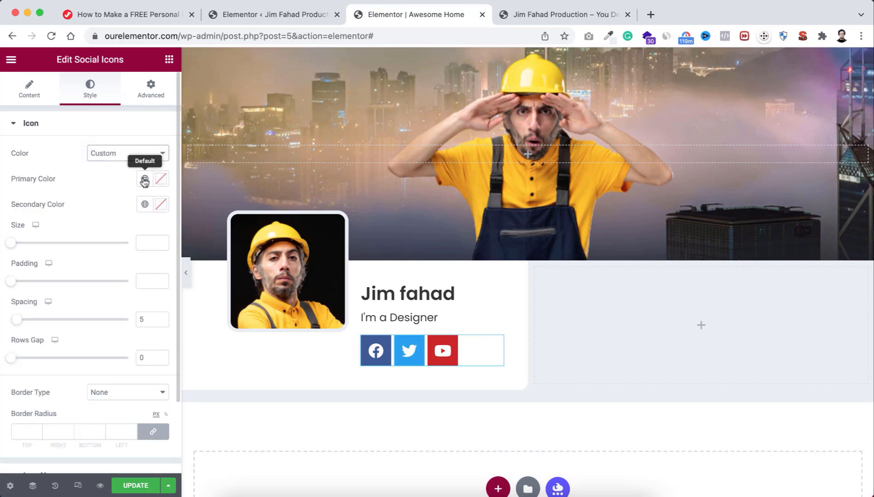
{"action": "left_click", "coordinate": [162, 180]}
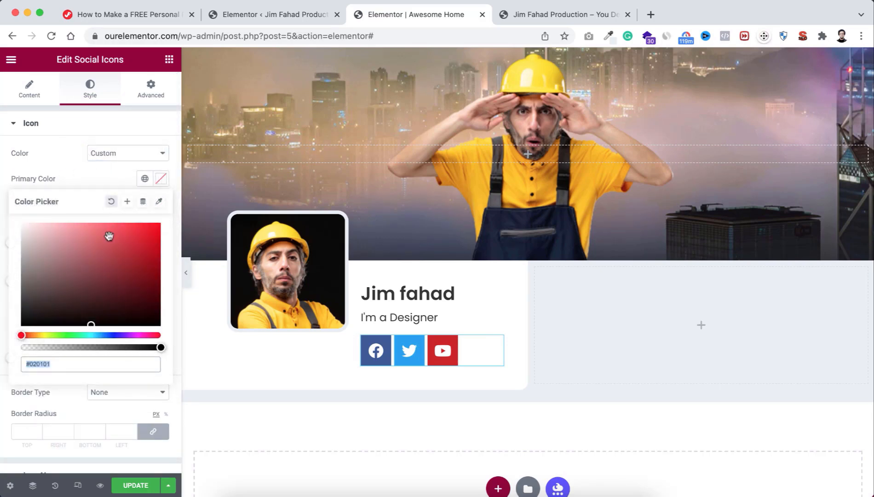
{"action": "left_click", "coordinate": [105, 177]}
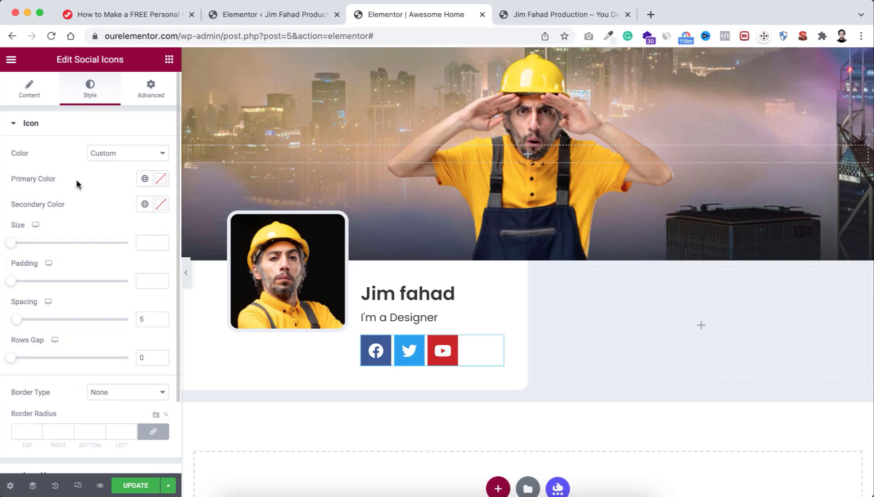
{"action": "left_click", "coordinate": [144, 179]}
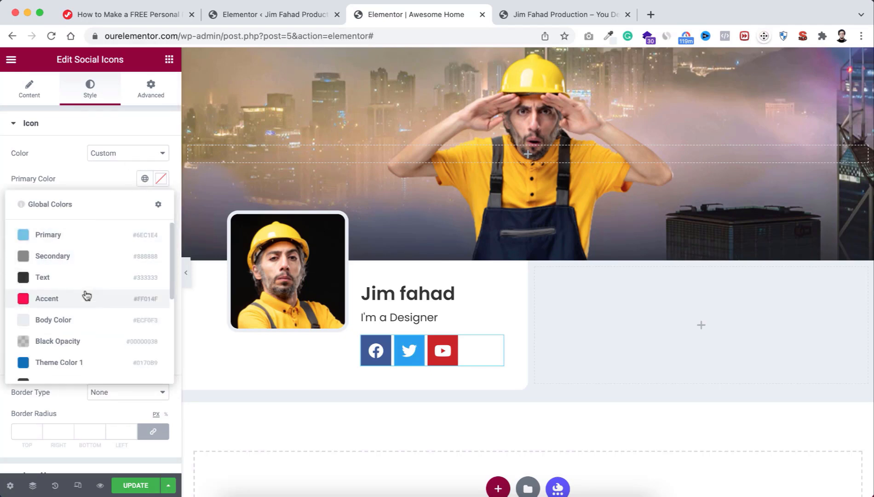
{"action": "left_click", "coordinate": [82, 321]}
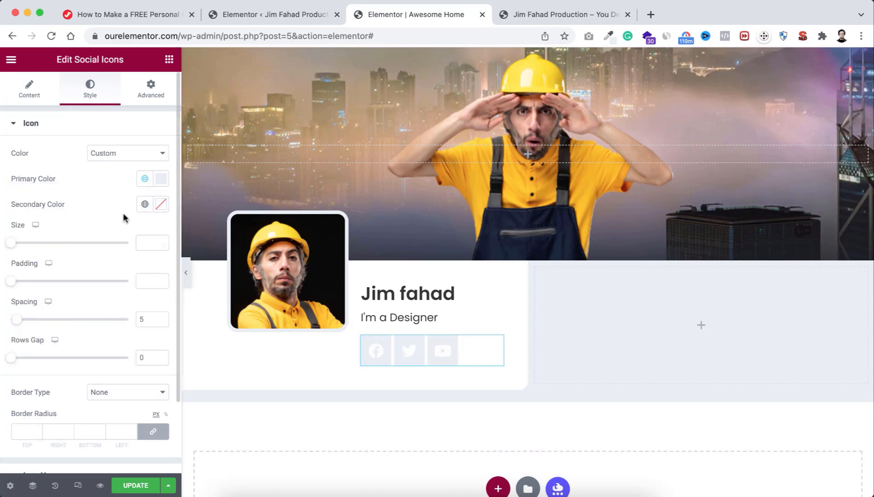
{"action": "left_click", "coordinate": [144, 204]}
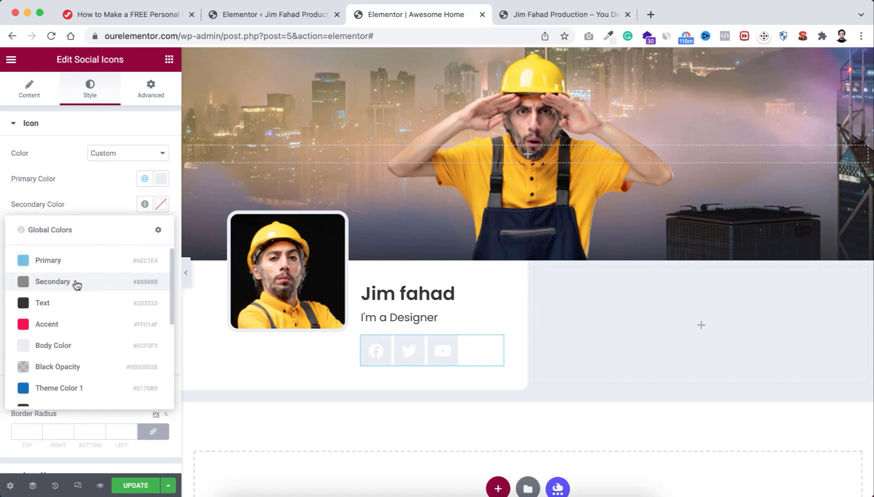
{"action": "left_click", "coordinate": [89, 285]}
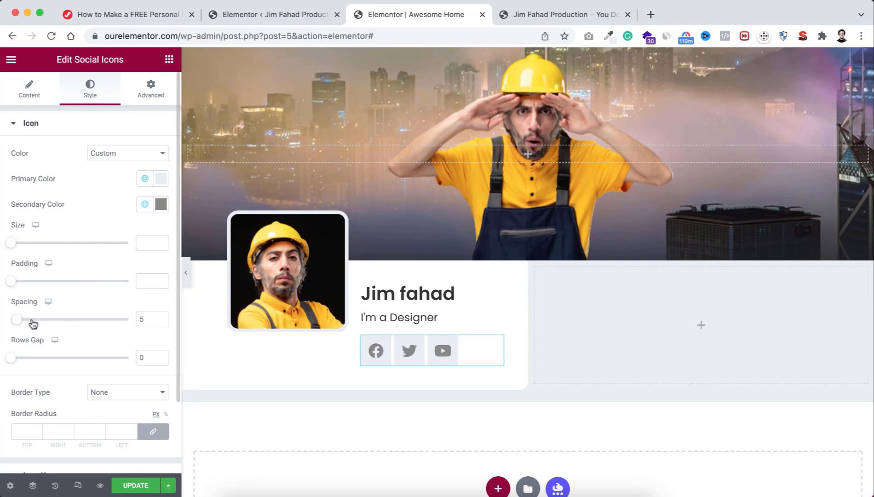
Step: Set the spacing between social icons to 8
{"action": "mouse_move", "coordinate": [19, 325]}
{"action": "left_mouse_down"}
{"action": "mouse_move", "coordinate": [37, 324]}
{"action": "mouse_move", "coordinate": [25, 325]}
{"action": "left_mouse_up"}
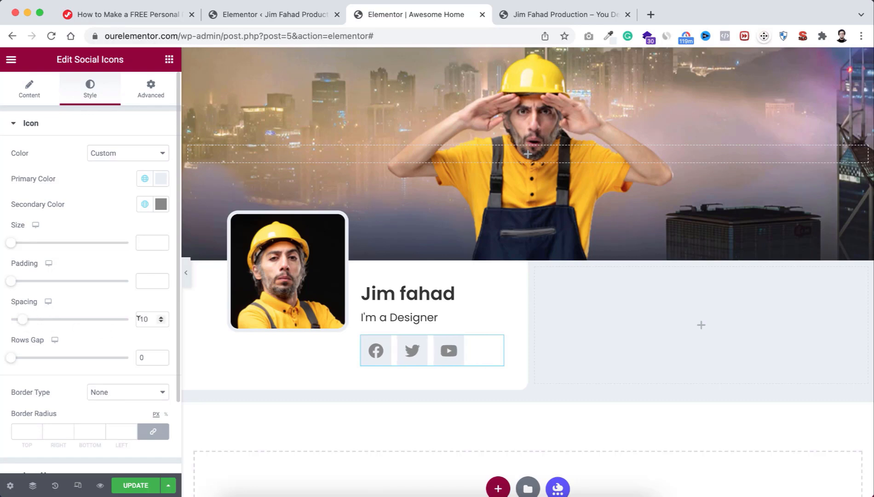
{"action": "left_click_drag", "start_coordinate": [138, 318], "coordinate": [155, 318]}
{"action": "type", "text": "8"}
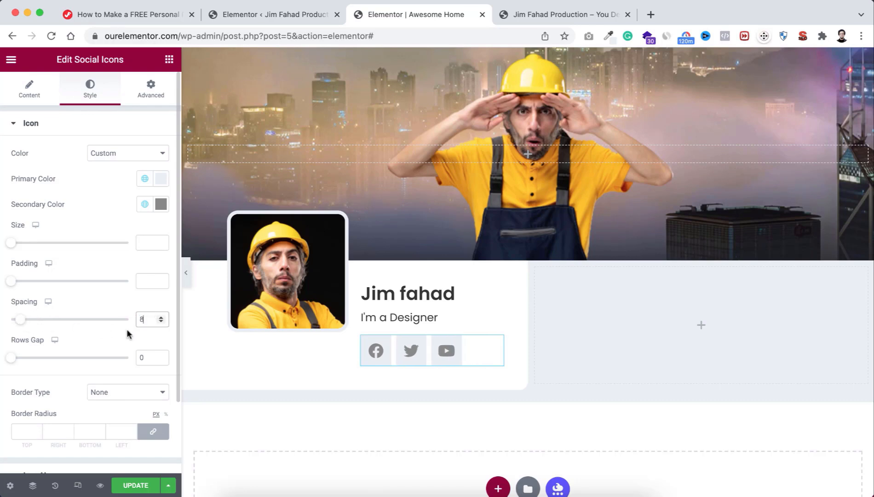
{"action": "scroll", "coordinate": [127, 335], "scroll_direction": "down", "scroll_amount": 2}
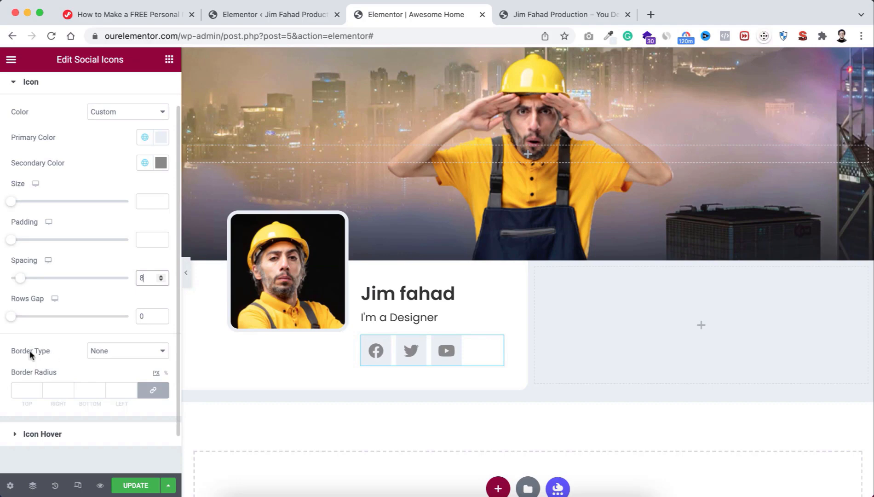
Step: Give the icons a solid 1 px Black Opacity border with corner radius 4
{"action": "left_click", "coordinate": [119, 352]}
{"action": "left_click", "coordinate": [112, 353]}
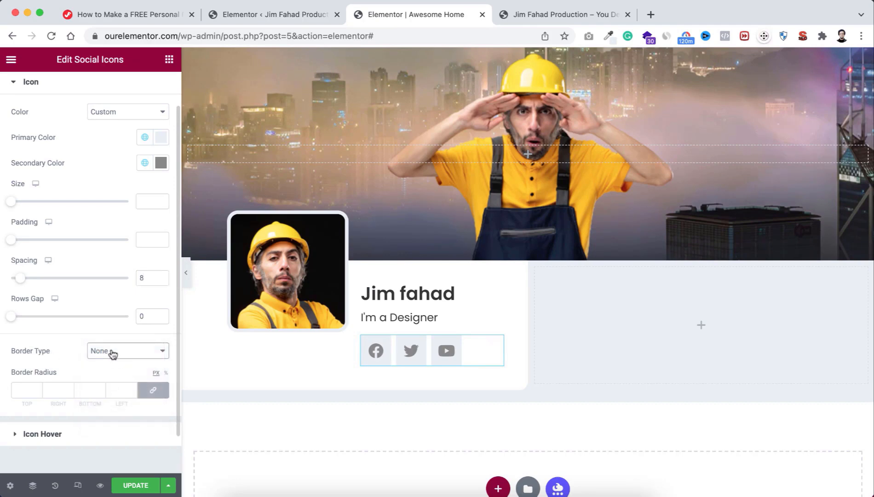
{"action": "left_click", "coordinate": [113, 353]}
{"action": "left_click", "coordinate": [105, 363]}
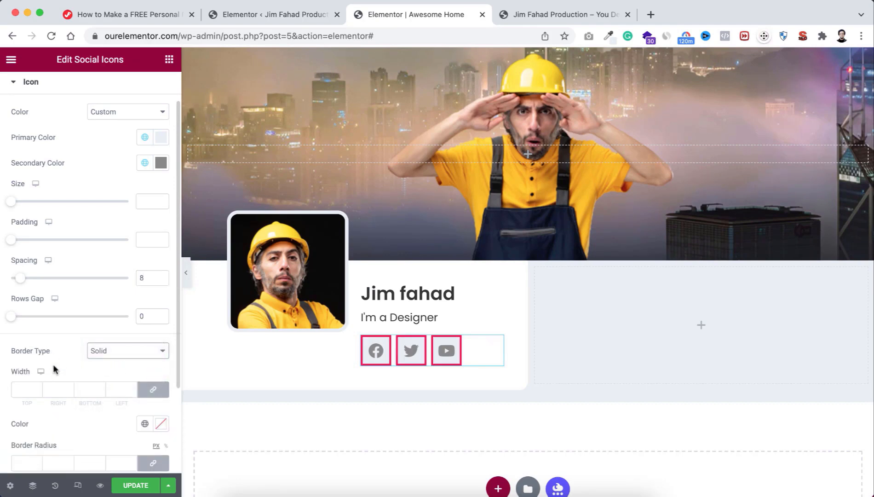
{"action": "left_click", "coordinate": [21, 389]}
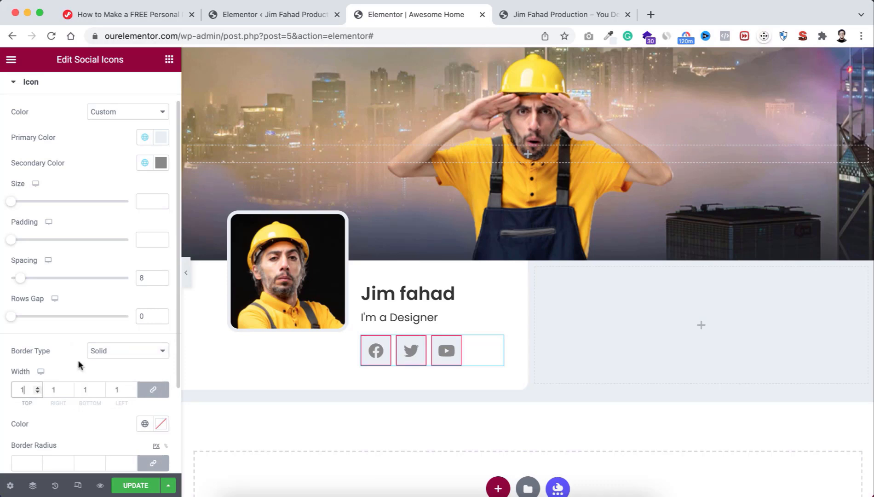
{"action": "scroll", "coordinate": [78, 364], "scroll_direction": "down", "scroll_amount": 3}
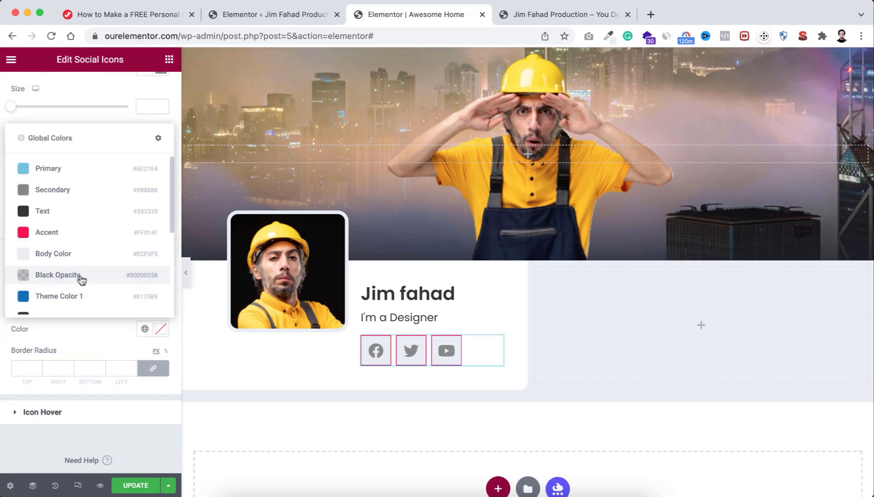
{"action": "left_click", "coordinate": [74, 276]}
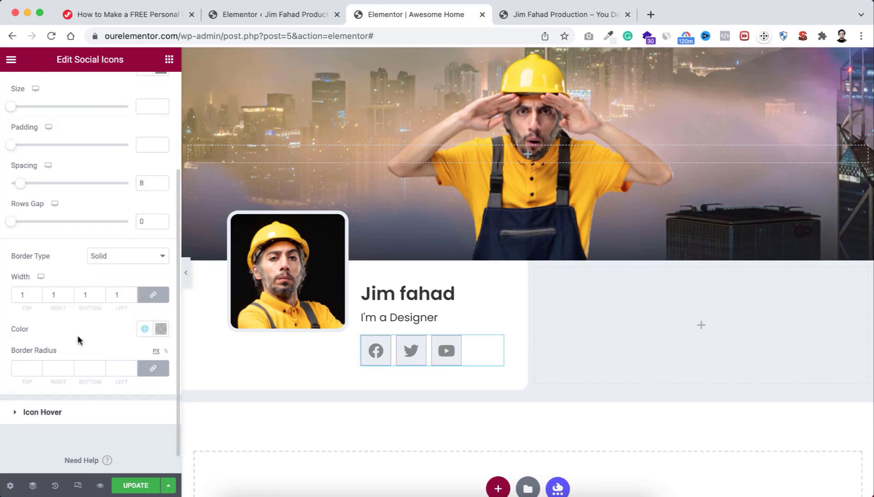
{"action": "left_click", "coordinate": [26, 367]}
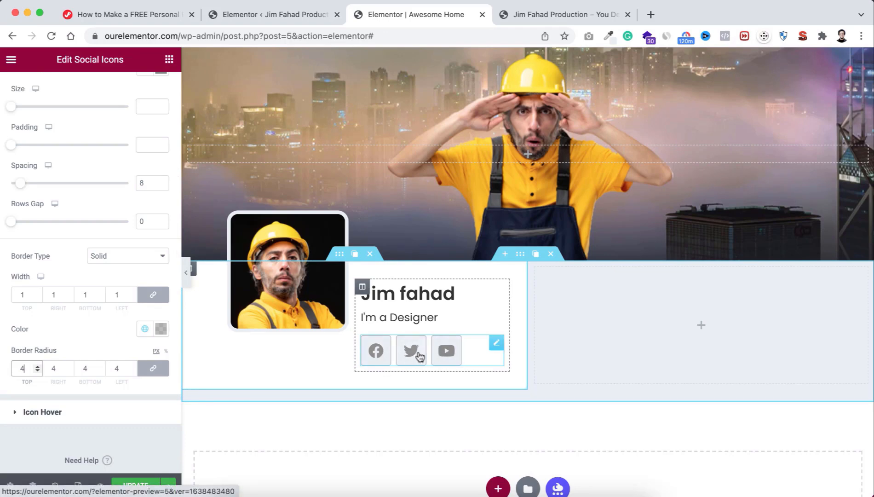
Step: Set icon hover colours: Accent primary and border, white secondary symbol
{"action": "left_click", "coordinate": [81, 414]}
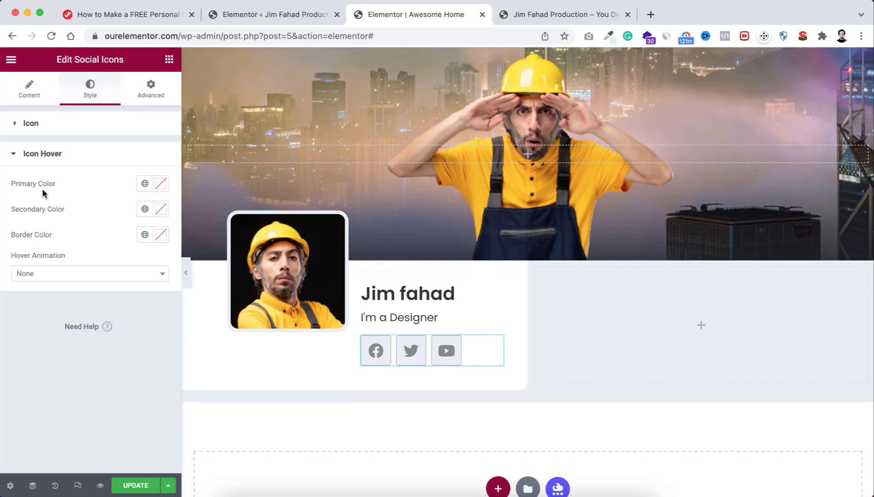
{"action": "left_click", "coordinate": [145, 184]}
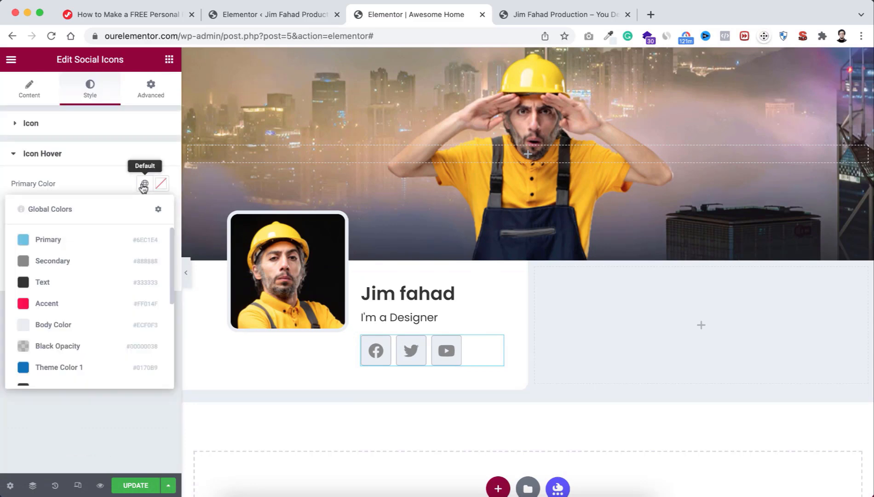
{"action": "left_click", "coordinate": [70, 304]}
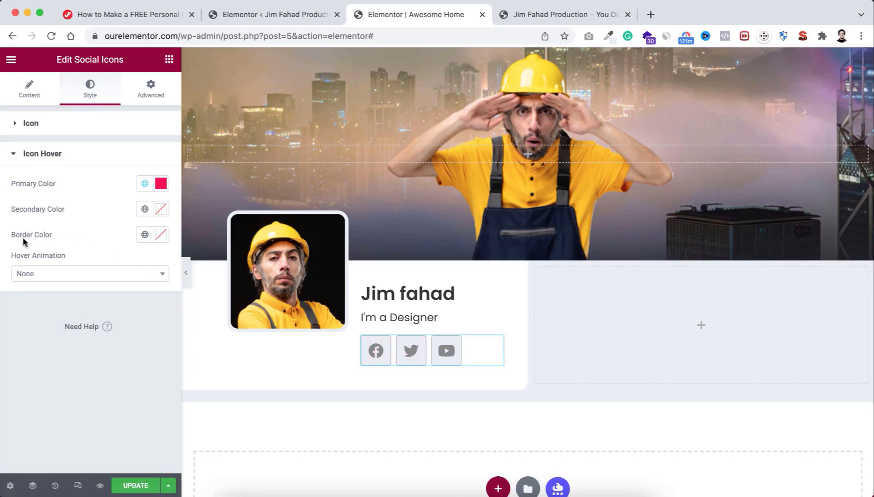
{"action": "left_click", "coordinate": [145, 236]}
{"action": "left_click", "coordinate": [72, 355]}
{"action": "left_click", "coordinate": [160, 209]}
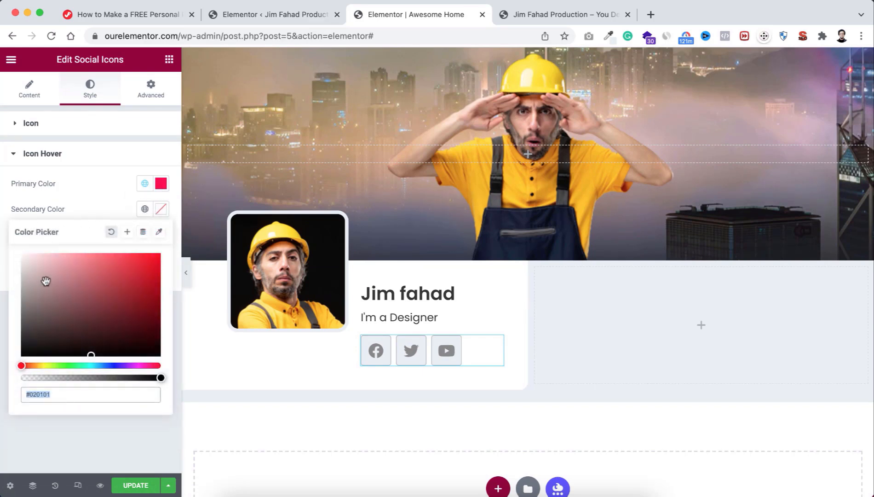
{"action": "left_click_drag", "start_coordinate": [46, 281], "coordinate": [21, 253]}
{"action": "left_click", "coordinate": [90, 199]}
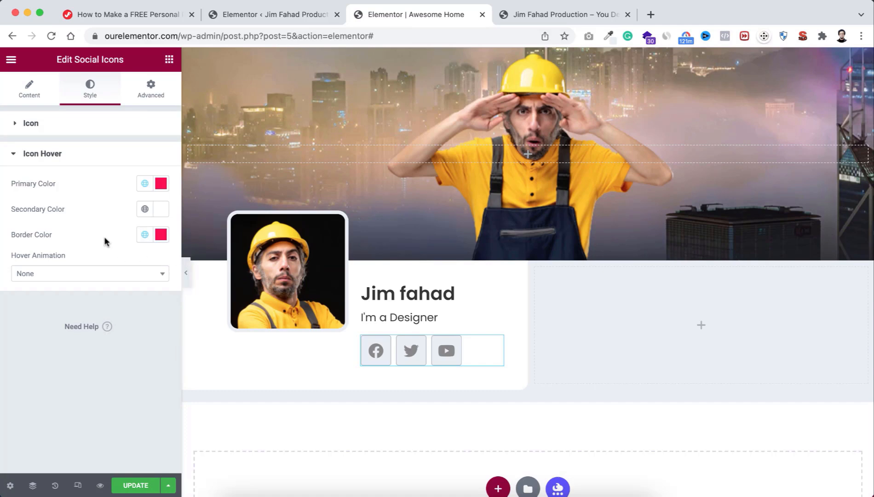
{"action": "left_click", "coordinate": [185, 276]}
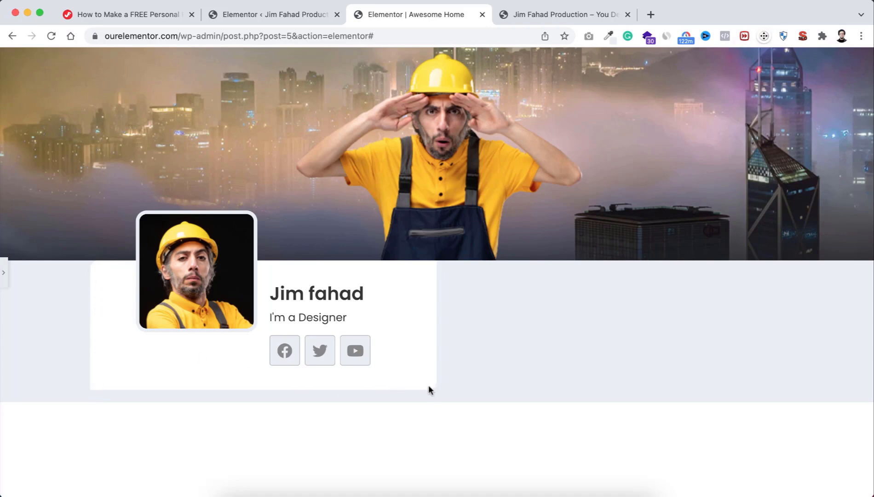
{"action": "left_click", "coordinate": [5, 274]}
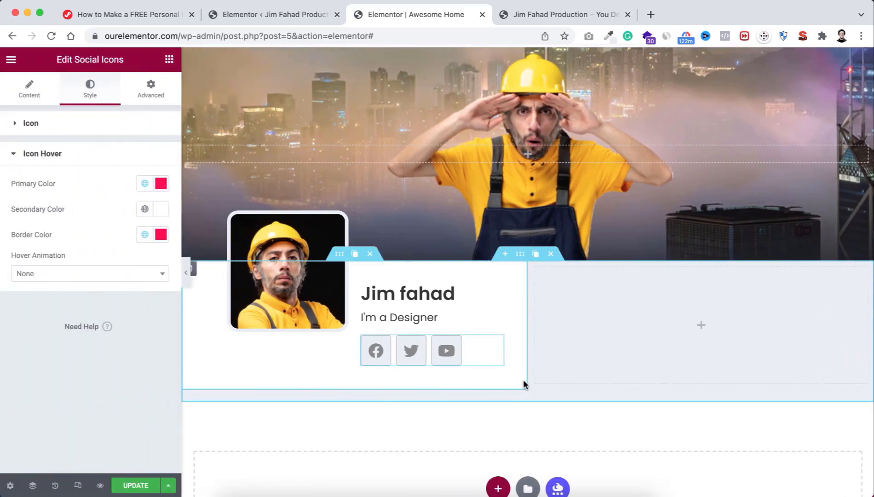
Step: Set the left column's border radius to 14 / 0 / 0 / 14 and preview the card
{"action": "left_click", "coordinate": [194, 272]}
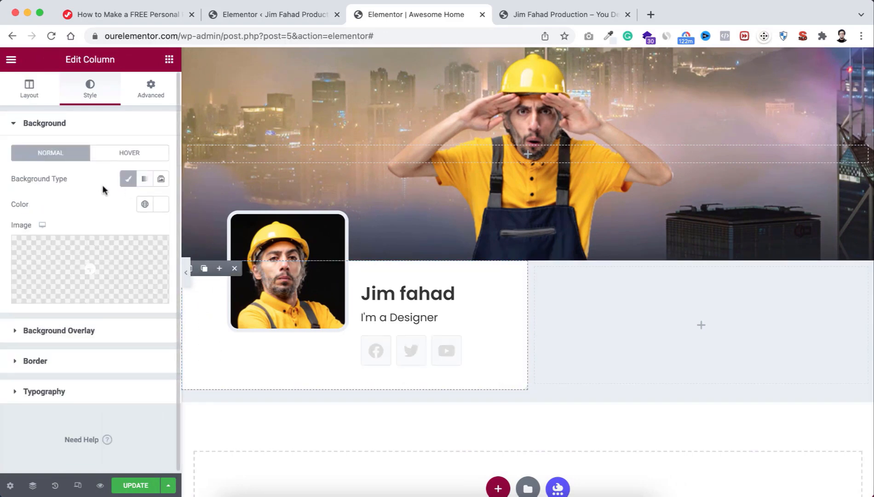
{"action": "left_click", "coordinate": [79, 366]}
{"action": "left_click", "coordinate": [83, 278]}
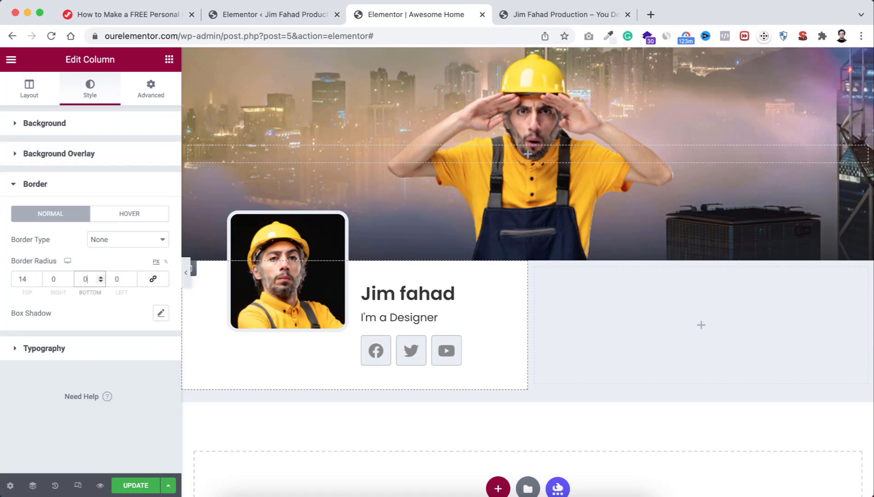
{"action": "left_click", "coordinate": [115, 278]}
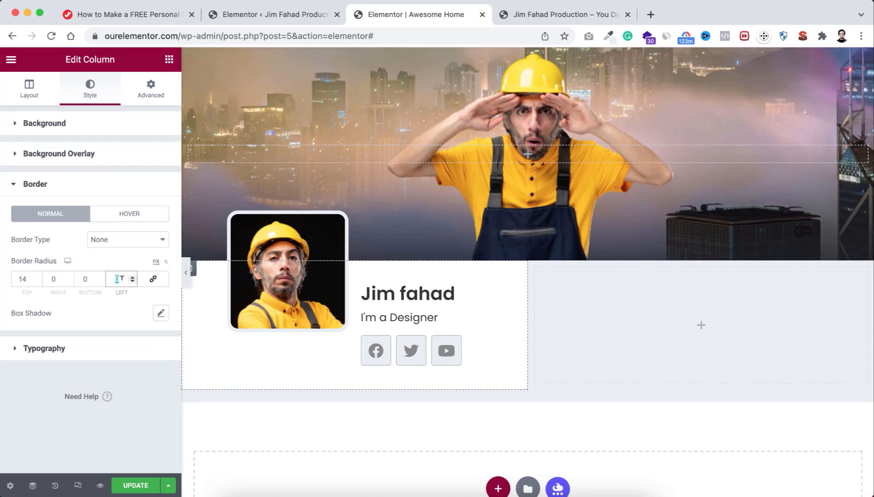
{"action": "type", "text": "14"}
{"action": "left_click", "coordinate": [185, 272]}
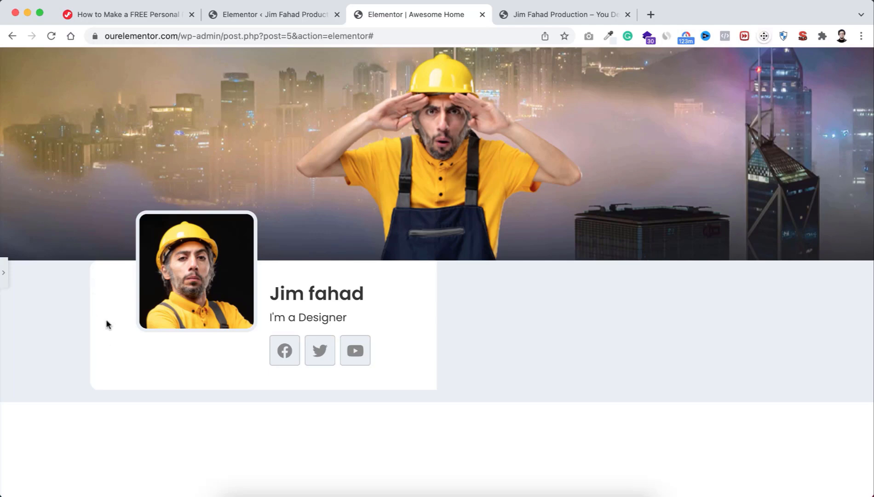
{"action": "left_click", "coordinate": [4, 272]}
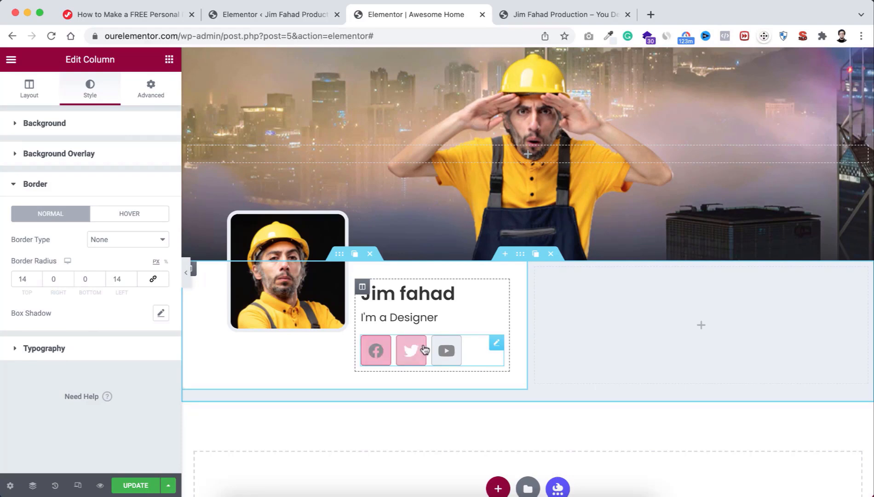
Step: Give the Social Icons widget an unlinked 15 px top margin
{"action": "left_click", "coordinate": [497, 346]}
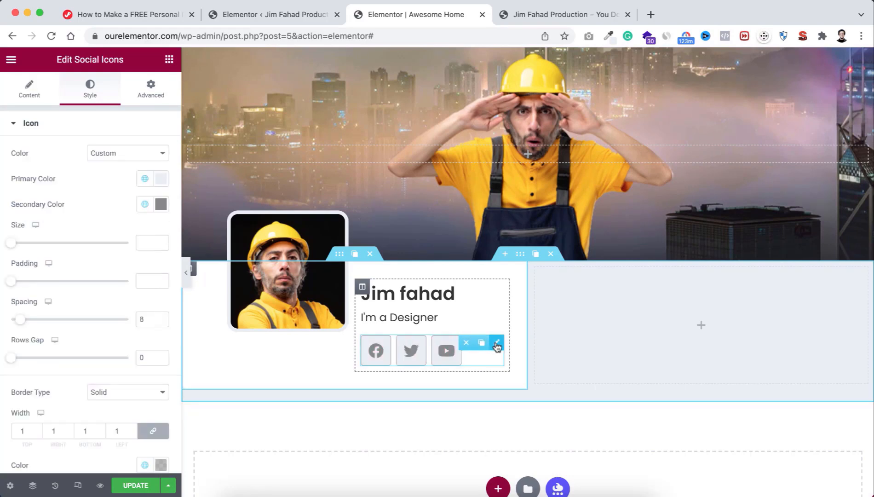
{"action": "left_click", "coordinate": [151, 90]}
{"action": "left_click", "coordinate": [153, 167]}
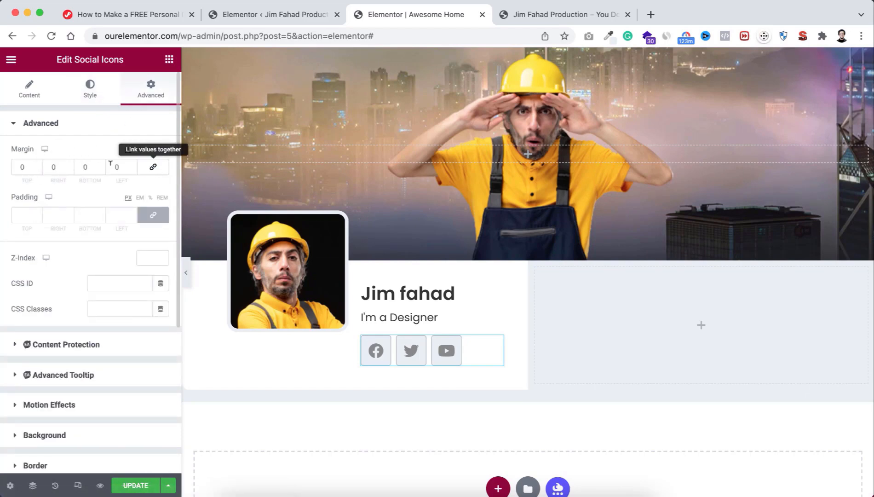
{"action": "double_click", "coordinate": [22, 166]}
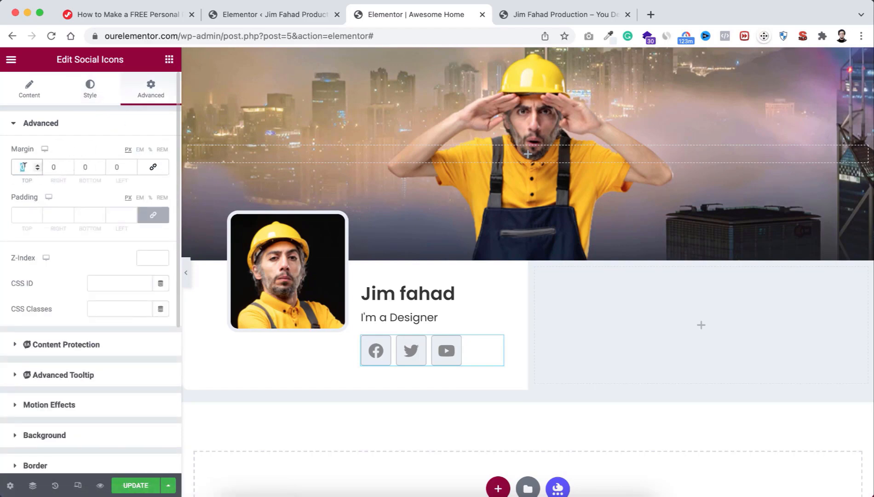
{"action": "type", "text": "15"}
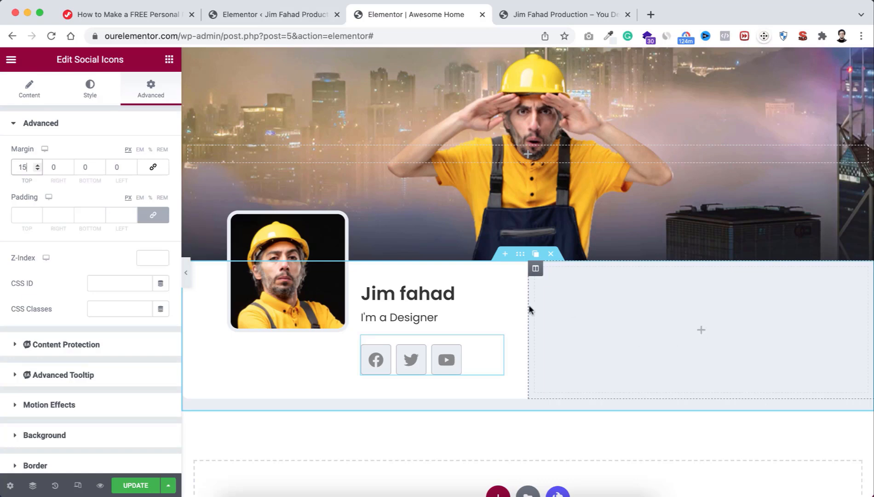
Step: Give the empty right column a plain white background colour
{"action": "left_click", "coordinate": [536, 271]}
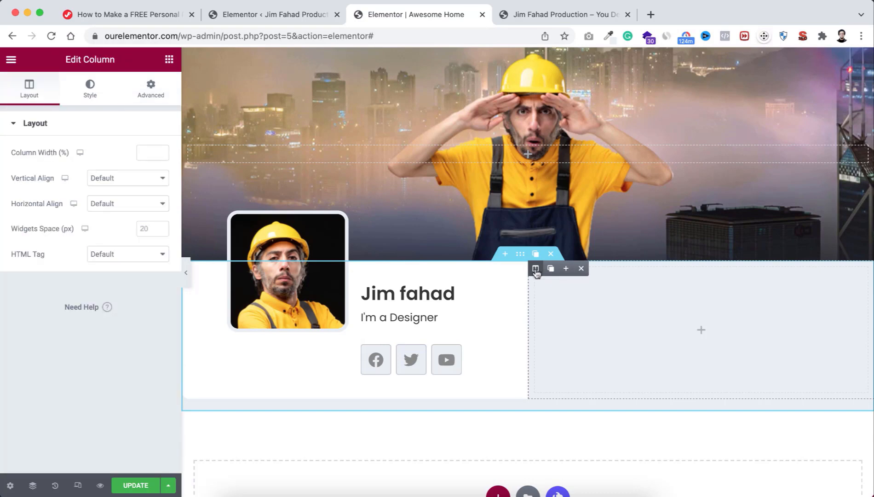
{"action": "left_click", "coordinate": [91, 92]}
{"action": "left_click", "coordinate": [128, 180]}
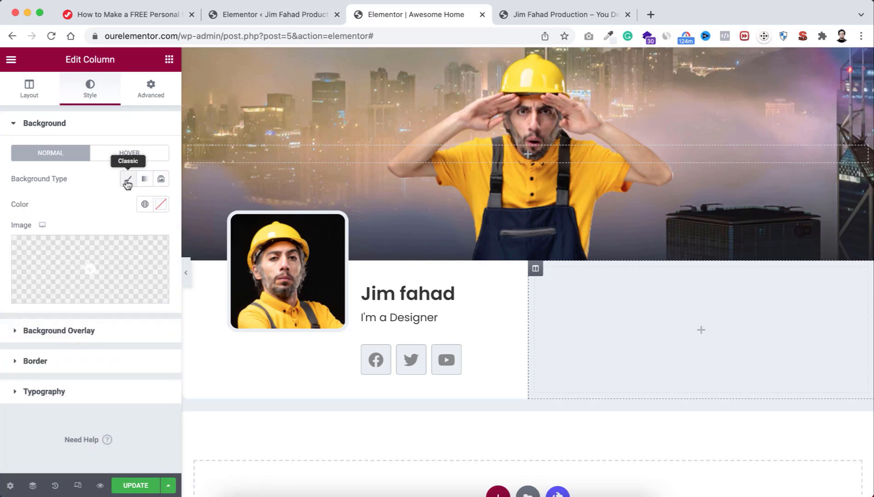
{"action": "left_click", "coordinate": [161, 204]}
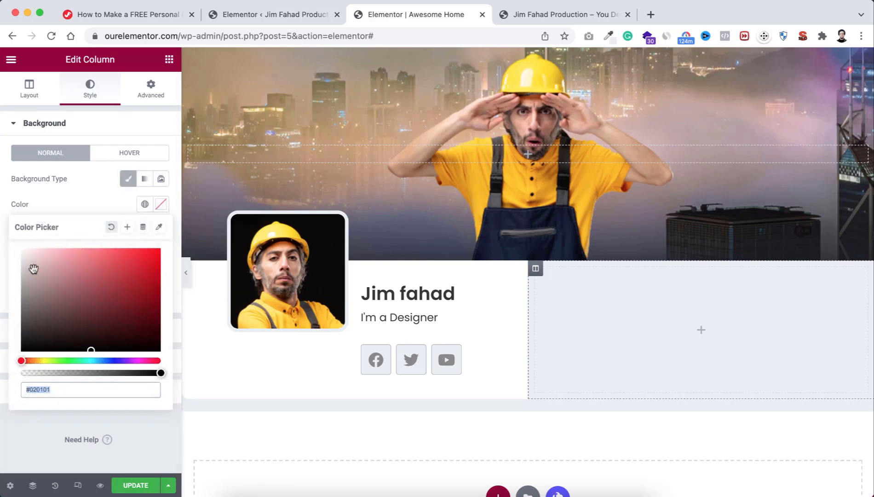
{"action": "left_click_drag", "start_coordinate": [34, 269], "coordinate": [14, 244]}
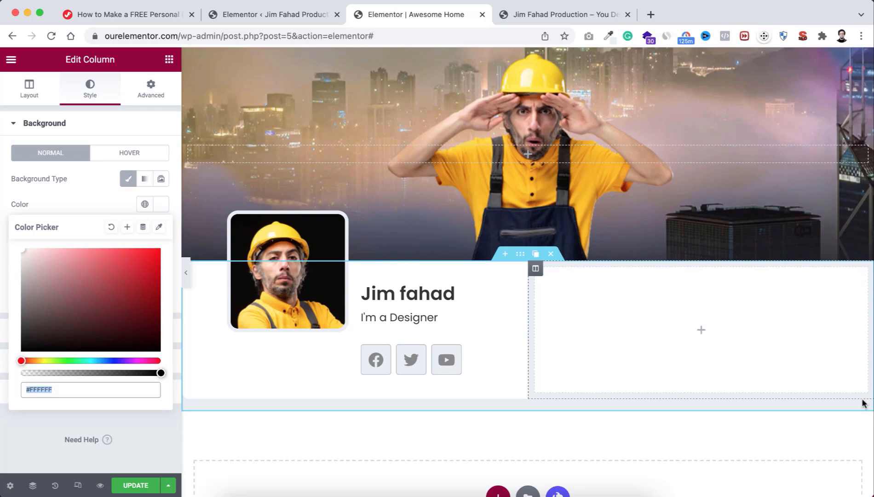
{"action": "left_click", "coordinate": [92, 192]}
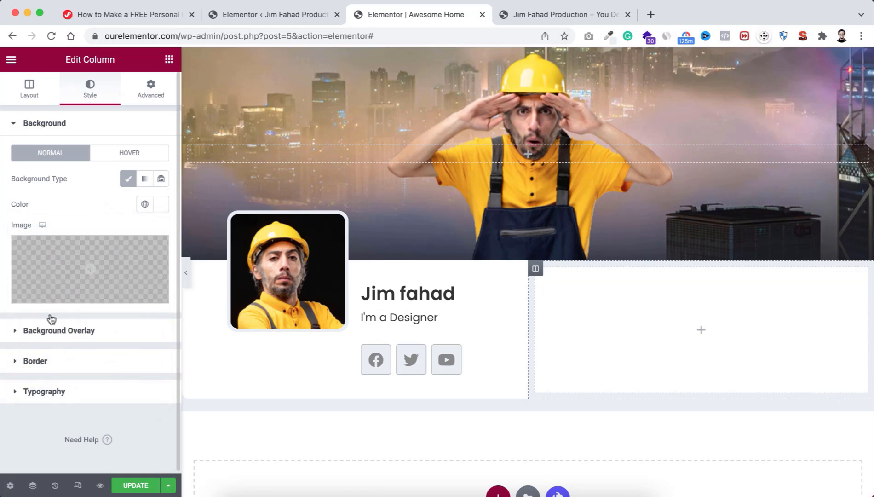
Step: Round the right column's corners to 0 / 14 / 14 / 0 and add 30 px top and bottom padding
{"action": "left_click", "coordinate": [52, 362]}
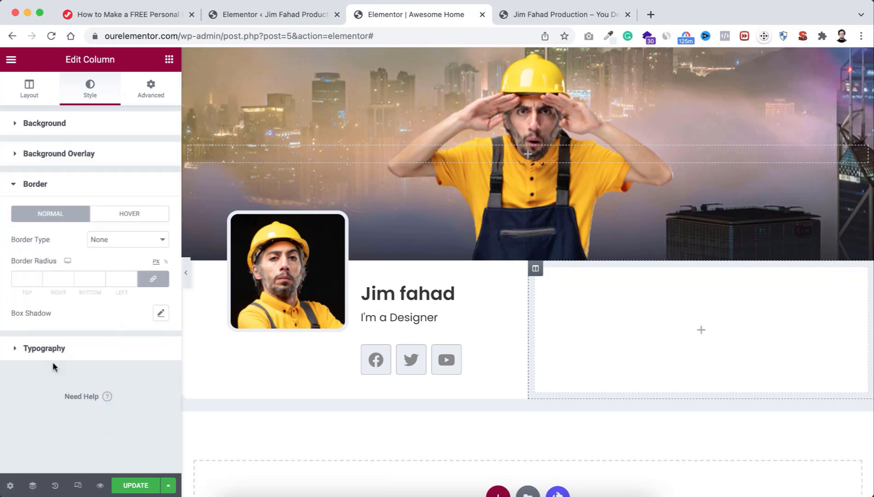
{"action": "left_click", "coordinate": [153, 280]}
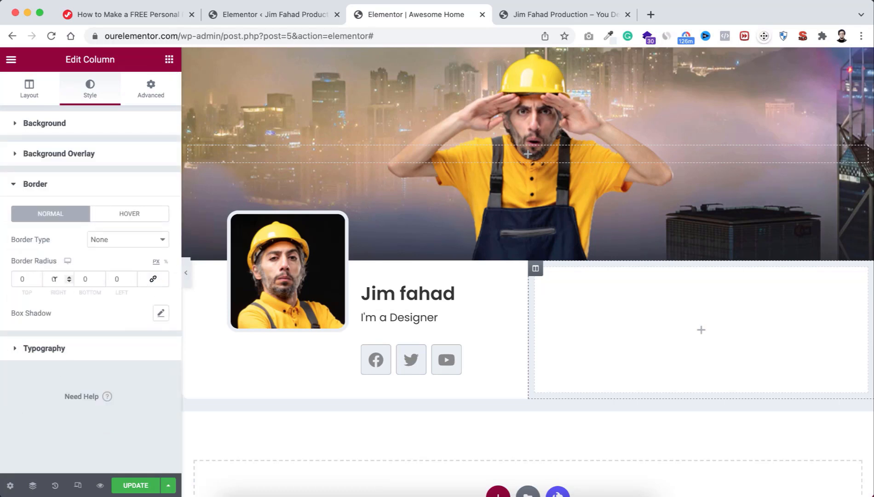
{"action": "double_click", "coordinate": [63, 279]}
{"action": "double_click", "coordinate": [85, 278]}
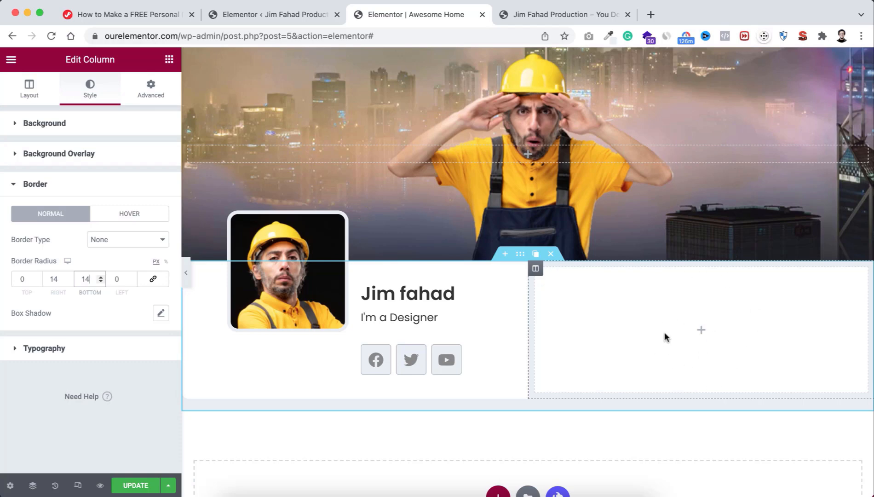
{"action": "left_click", "coordinate": [148, 90]}
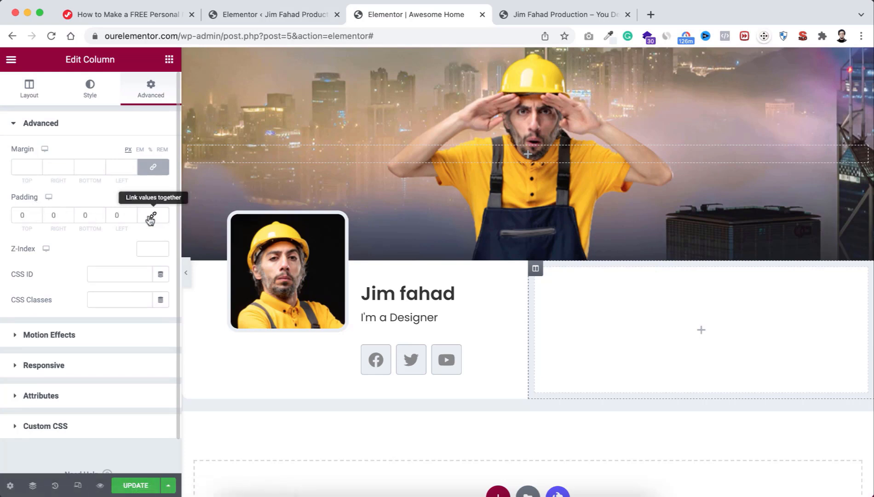
{"action": "left_click", "coordinate": [20, 214]}
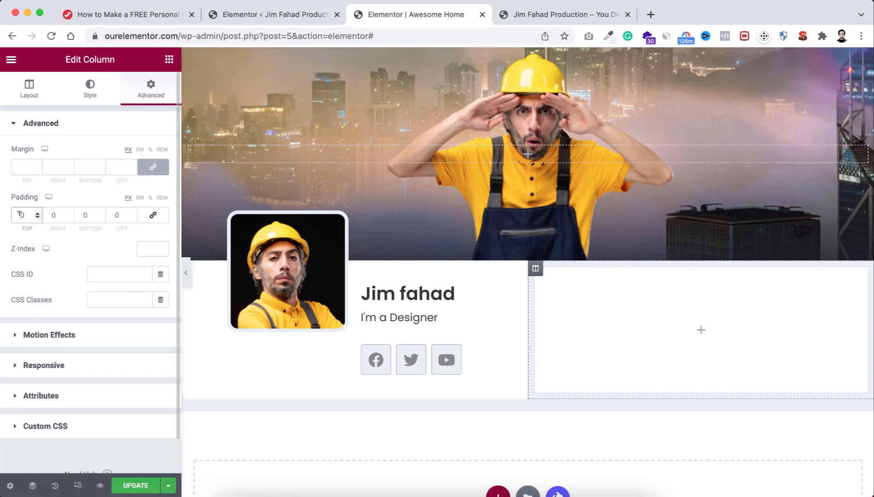
{"action": "left_click", "coordinate": [83, 214]}
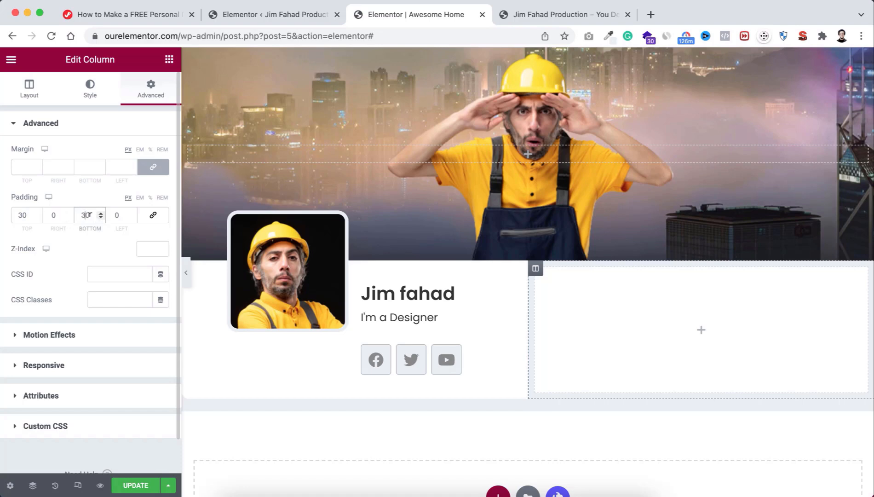
{"action": "left_click", "coordinate": [166, 63]}
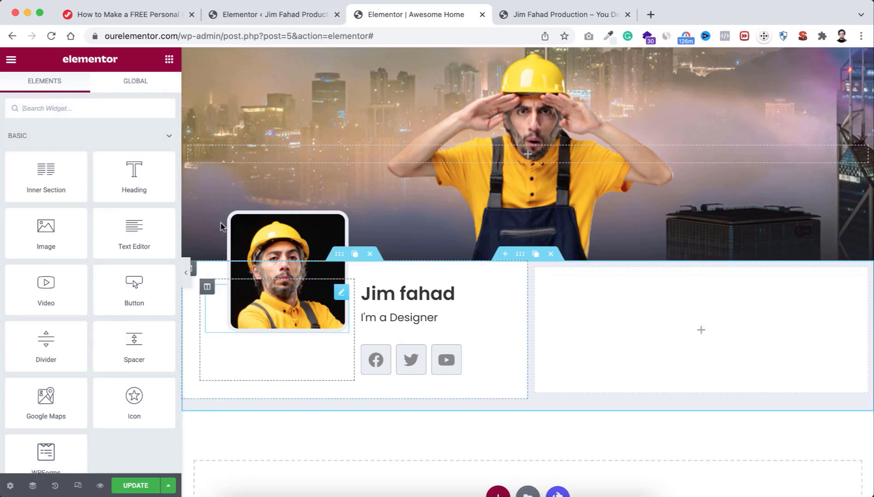
Step: Add a two-column inner section to the right column, vertically aligned to Middle
{"action": "left_click_drag", "start_coordinate": [33, 175], "coordinate": [672, 327]}
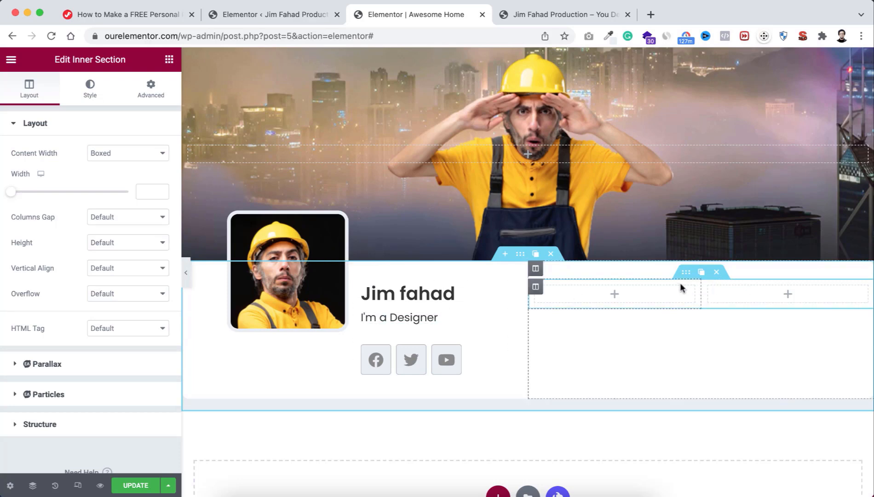
{"action": "left_click", "coordinate": [113, 268]}
{"action": "left_click", "coordinate": [112, 293]}
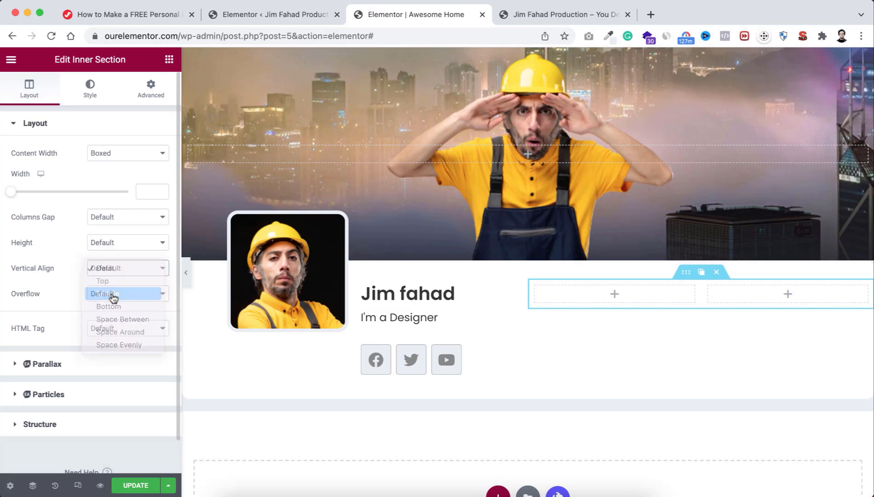
Step: Add an H5 heading reading 'EMAIL' to the first inner column
{"action": "left_click", "coordinate": [616, 295]}
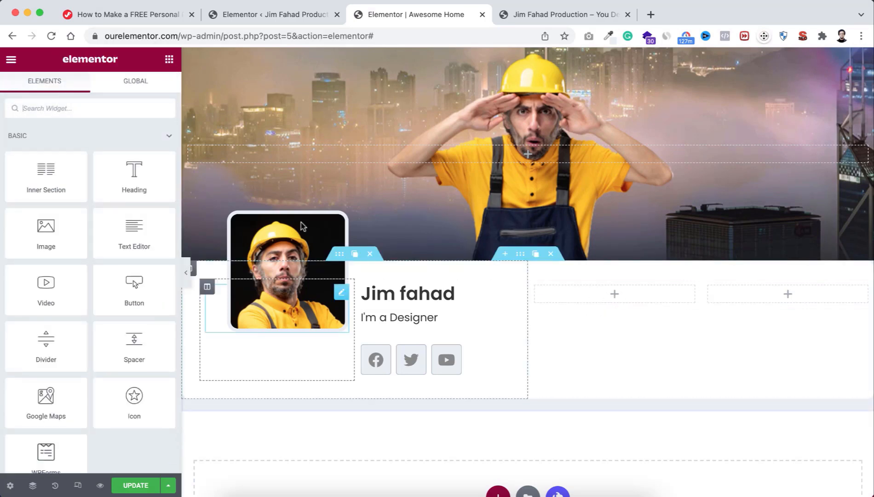
{"action": "left_click_drag", "start_coordinate": [133, 173], "coordinate": [611, 294]}
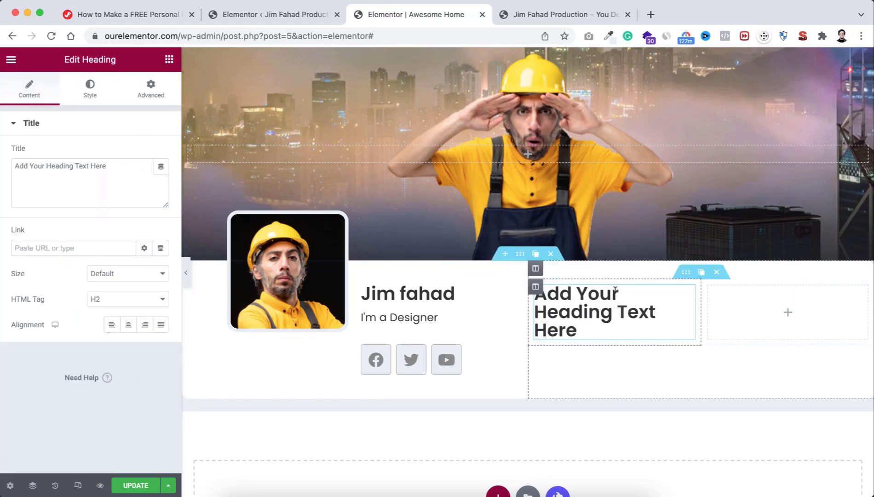
{"action": "triple_click", "coordinate": [582, 310]}
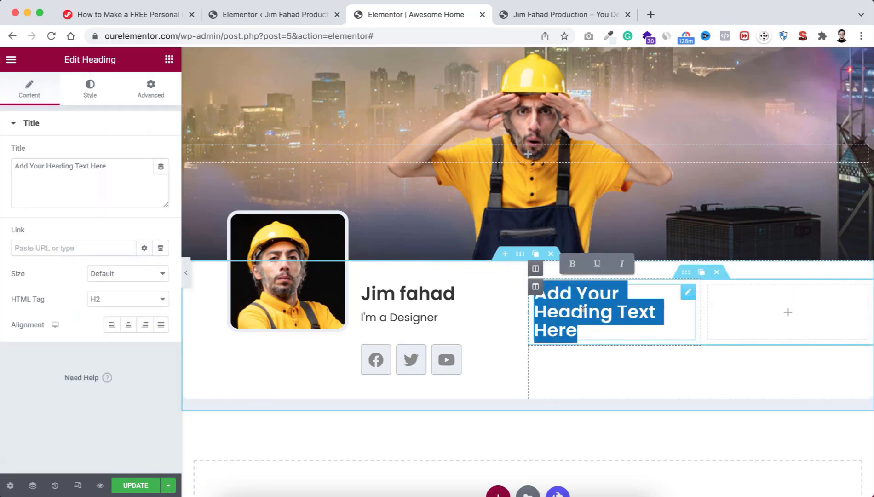
{"action": "type", "text": "EMAIL"}
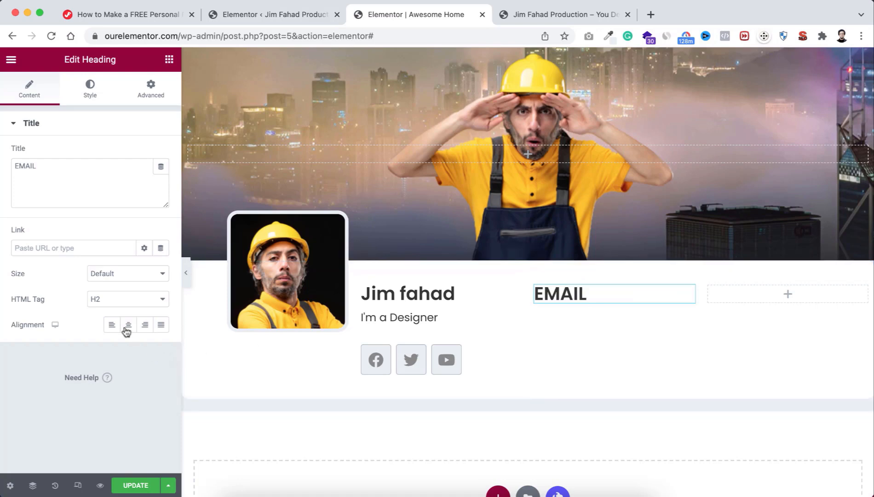
{"action": "left_click", "coordinate": [98, 299]}
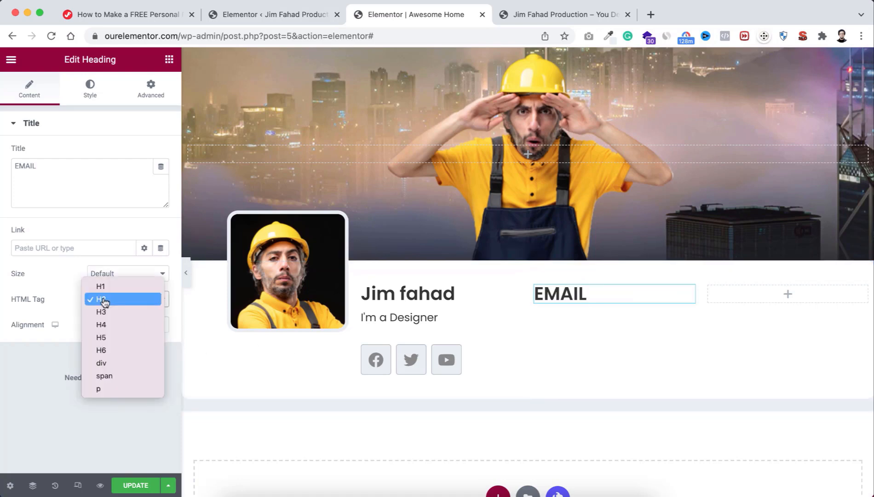
{"action": "left_click", "coordinate": [114, 339]}
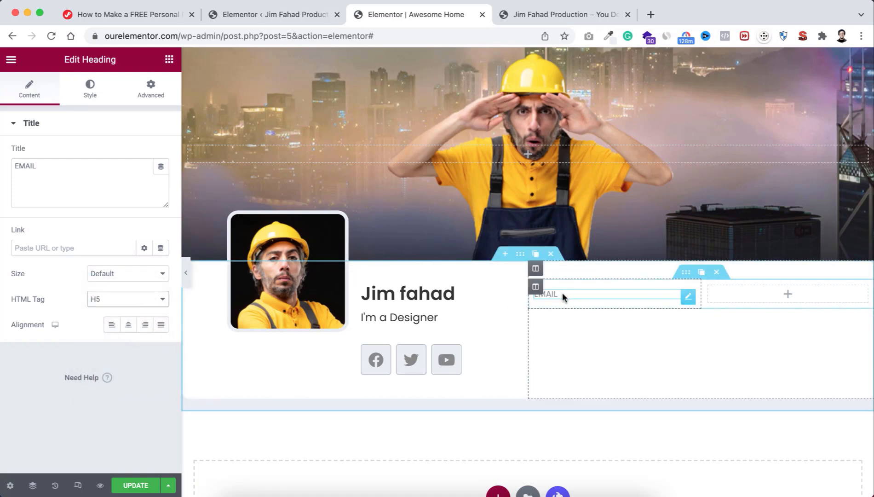
{"action": "left_click", "coordinate": [169, 60]}
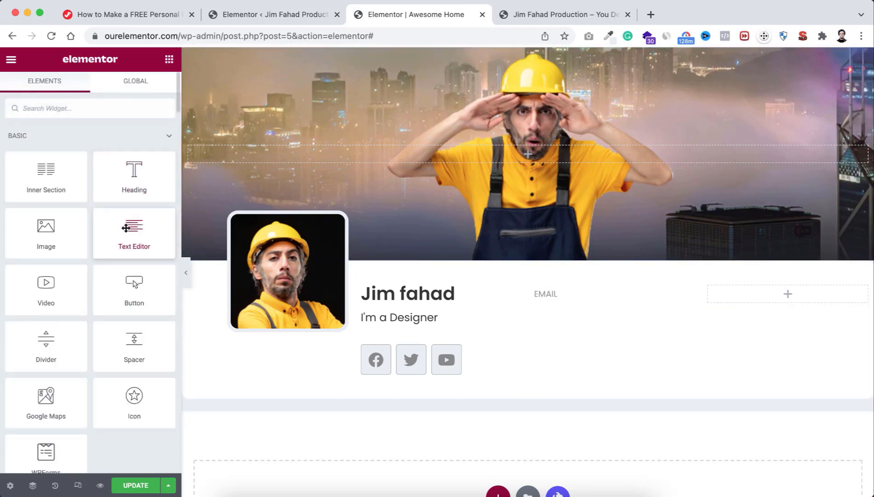
Step: Add a Text Editor under the EMAIL heading and replace its placeholder with the contact's e-mail address
{"action": "left_click_drag", "start_coordinate": [125, 227], "coordinate": [555, 299]}
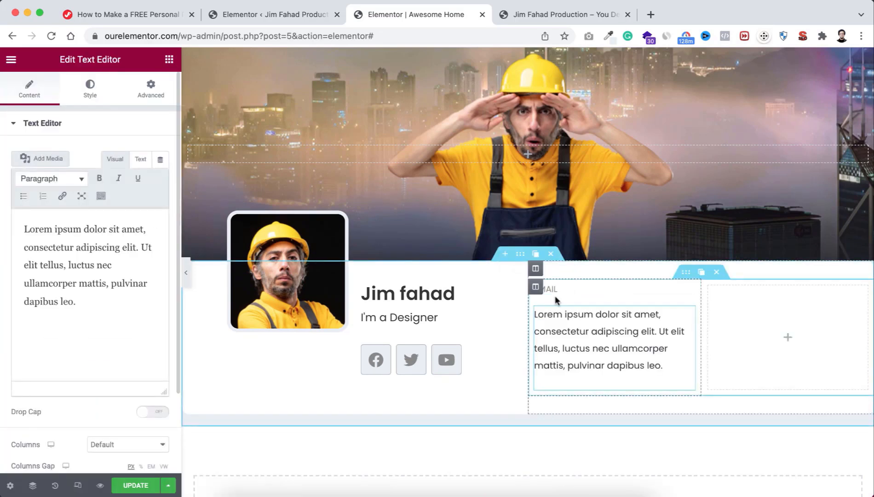
{"action": "left_click_drag", "start_coordinate": [83, 300], "coordinate": [23, 224]}
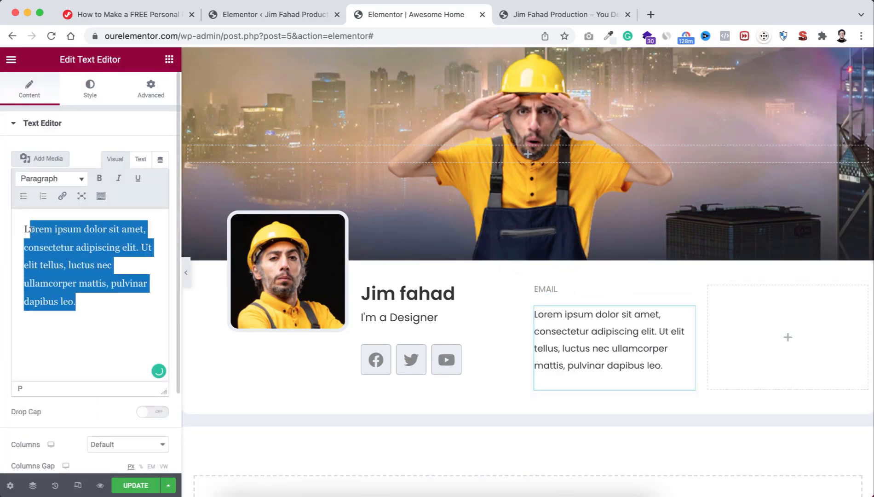
{"action": "type", "text": "ji"}
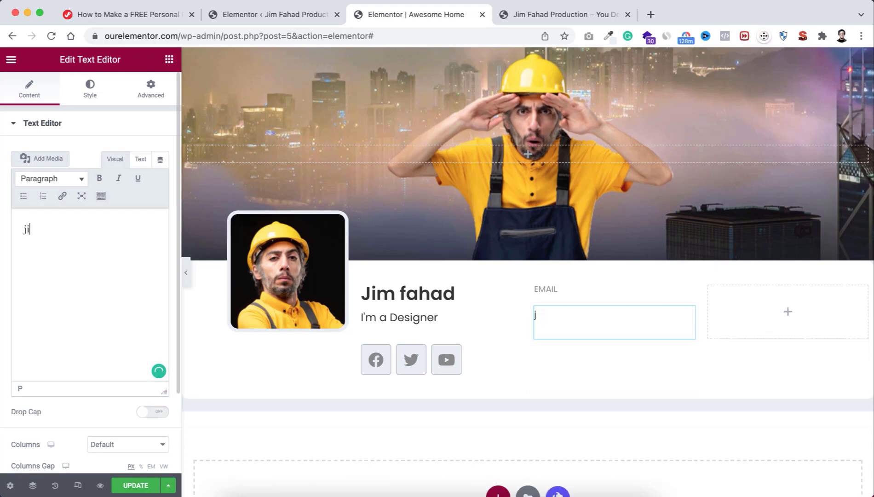
{"action": "type", "text": "m@example.com"}
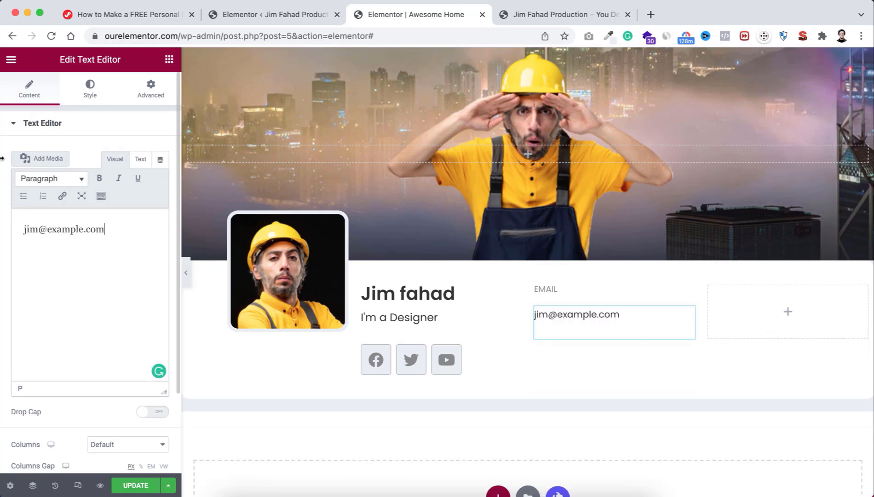
Step: Set the e-mail text typography to size 18 and weight 400
{"action": "left_click", "coordinate": [87, 94]}
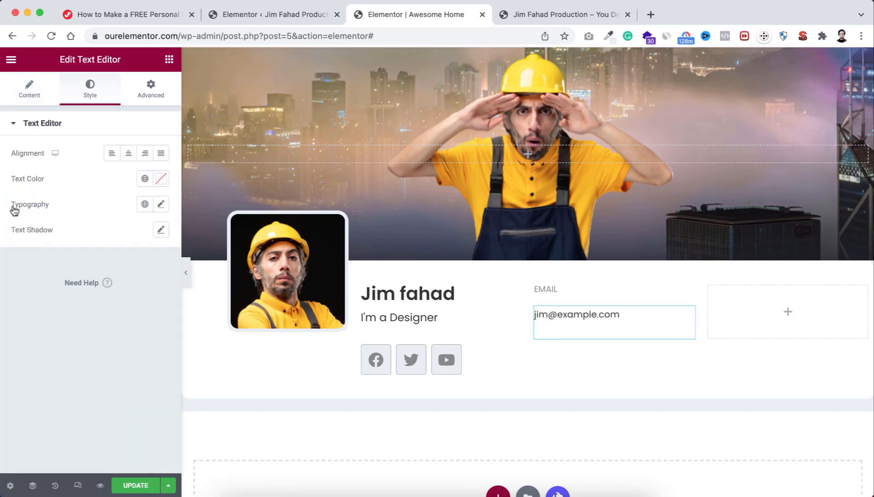
{"action": "left_click", "coordinate": [161, 205]}
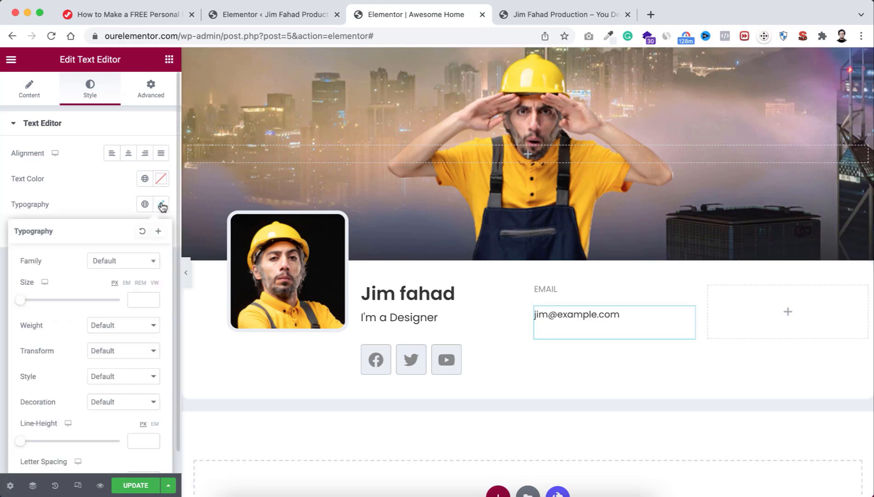
{"action": "left_click", "coordinate": [136, 298]}
{"action": "type", "text": "18"}
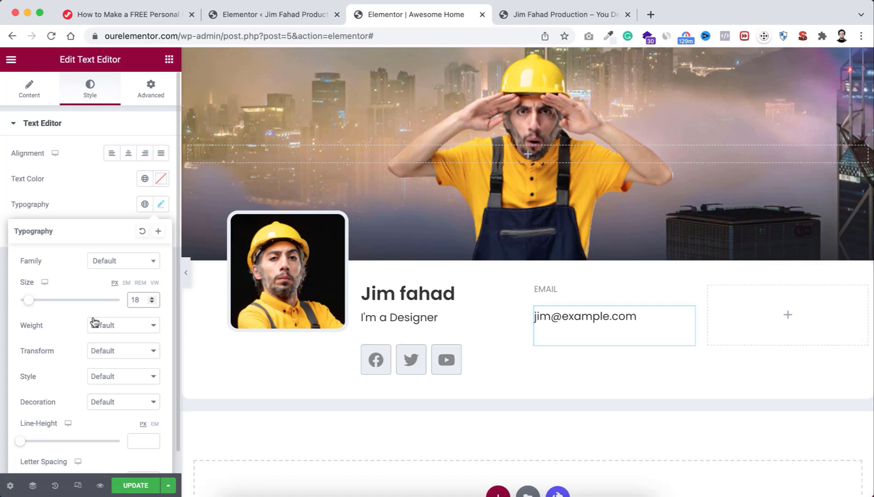
{"action": "left_click", "coordinate": [100, 326]}
{"action": "left_click", "coordinate": [111, 249]}
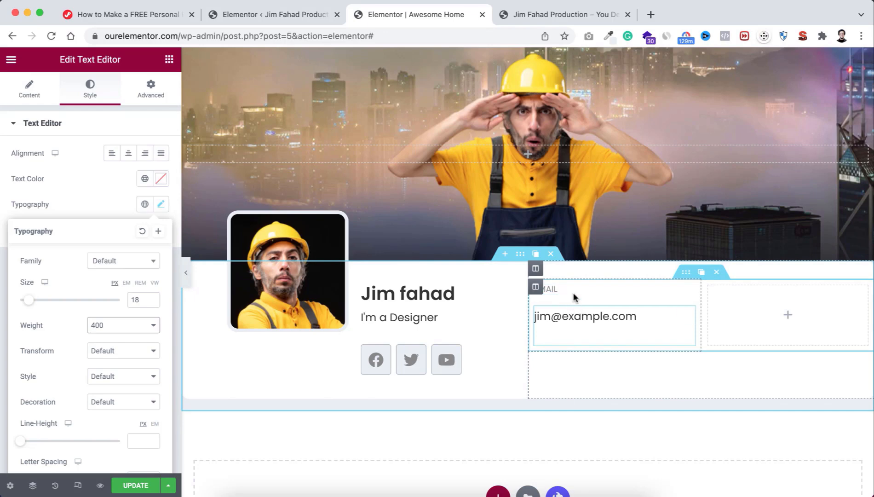
Step: Give the e-mail text block unlinked margins of -20 top and -30 bottom
{"action": "left_click", "coordinate": [151, 89]}
{"action": "left_click", "coordinate": [151, 168]}
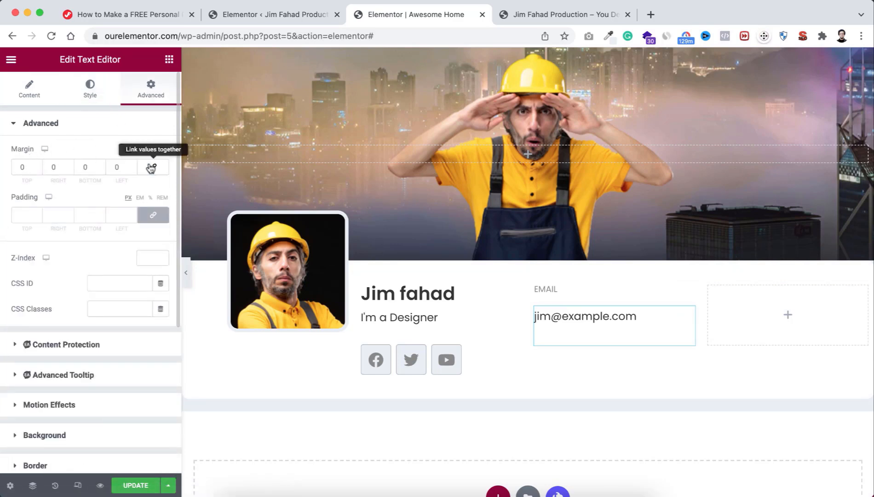
{"action": "left_click", "coordinate": [36, 169]}
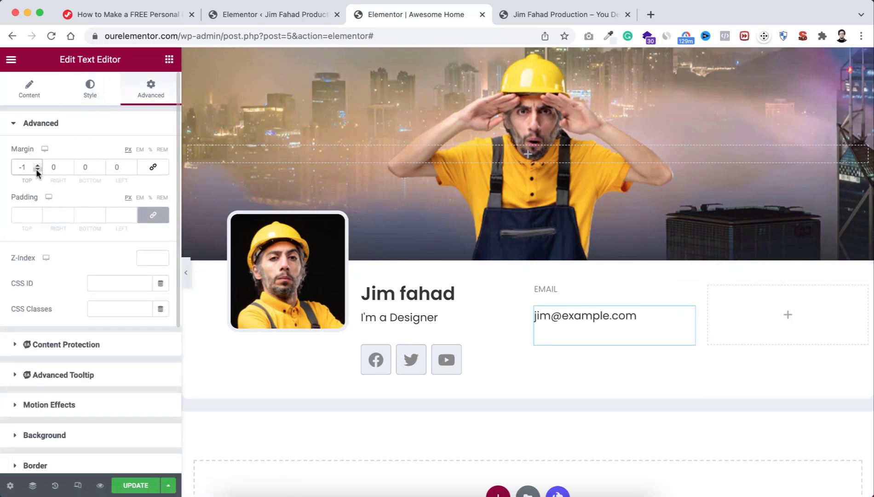
{"action": "left_click", "coordinate": [36, 169]}
{"action": "type", "text": "0"}
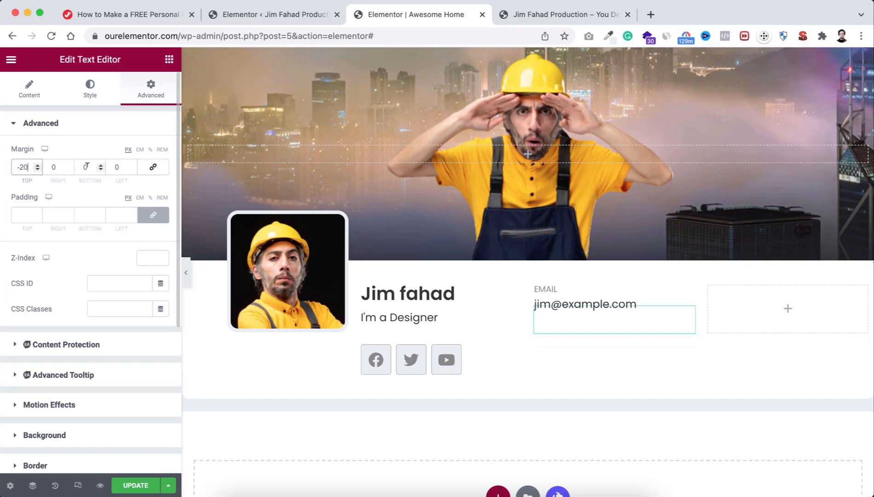
{"action": "left_click", "coordinate": [101, 170]}
{"action": "left_click", "coordinate": [101, 170]}
{"action": "left_click", "coordinate": [101, 169]}
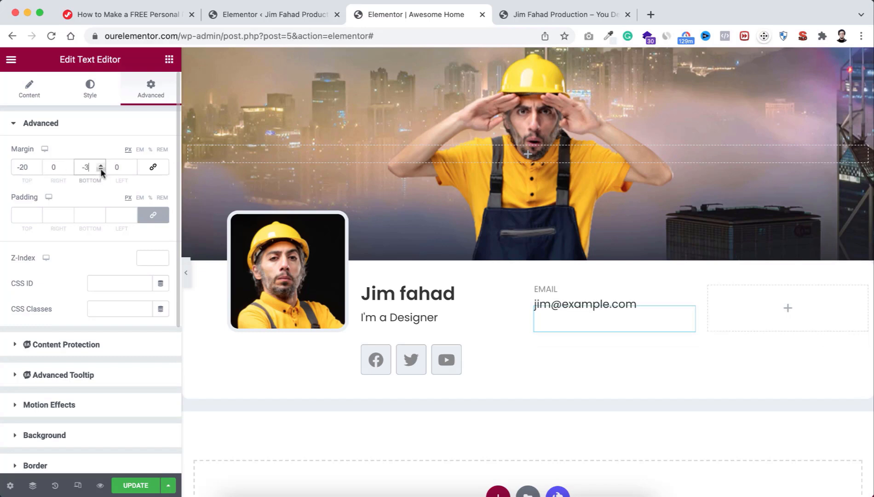
{"action": "type", "text": "0"}
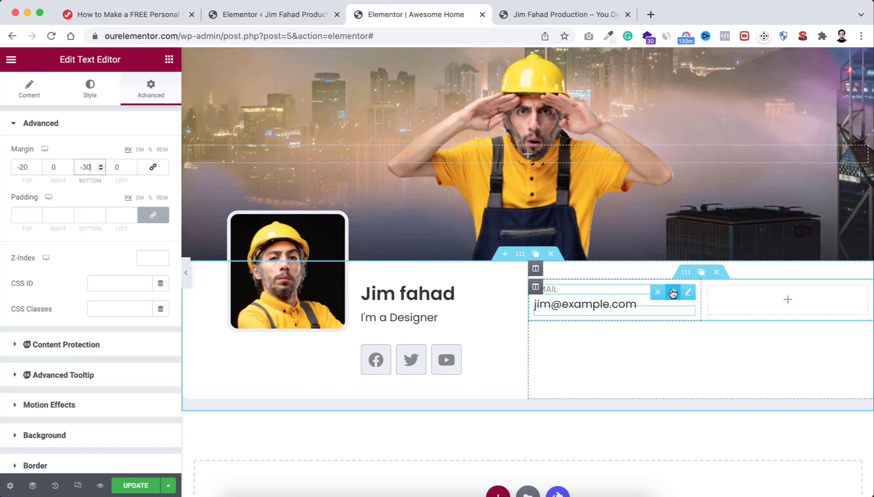
Step: Duplicate the label and value to add a PHONE entry with the contact's phone number
{"action": "left_click", "coordinate": [672, 293]}
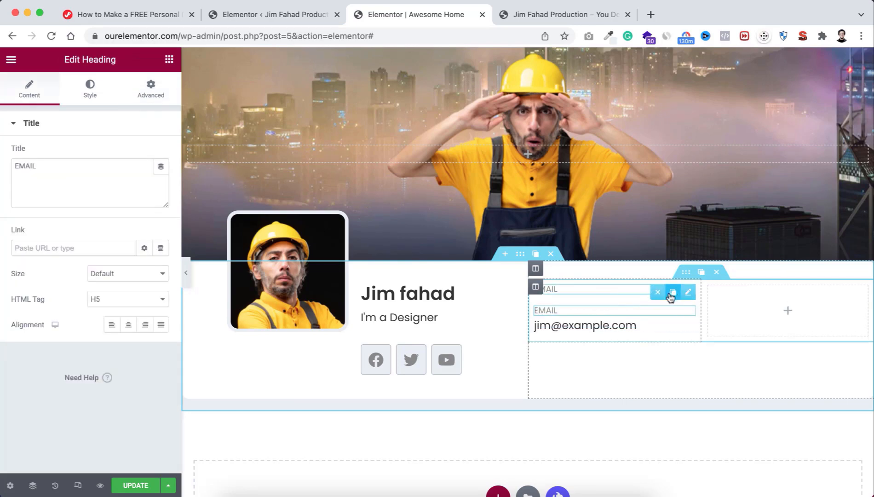
{"action": "left_click", "coordinate": [674, 335]}
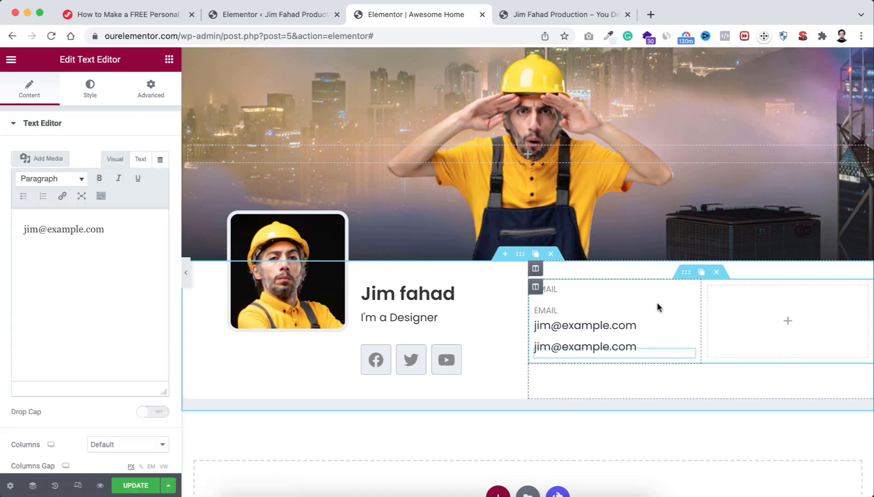
{"action": "mouse_move", "coordinate": [687, 313]}
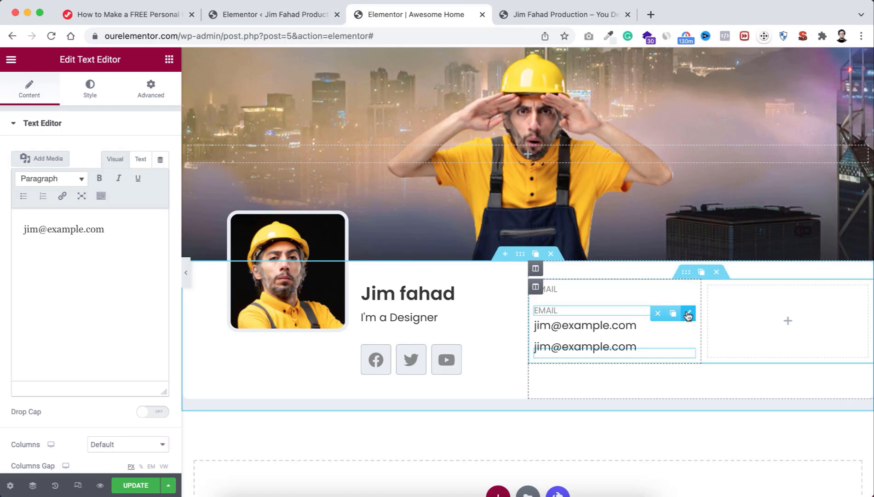
{"action": "left_click_drag", "start_coordinate": [687, 313], "coordinate": [593, 332]}
{"action": "double_click", "coordinate": [548, 329]}
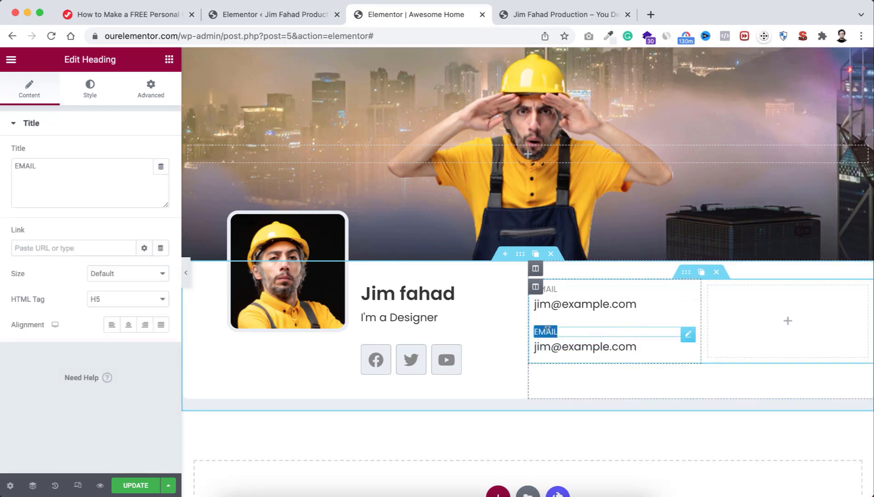
{"action": "type", "text": "PHONE"}
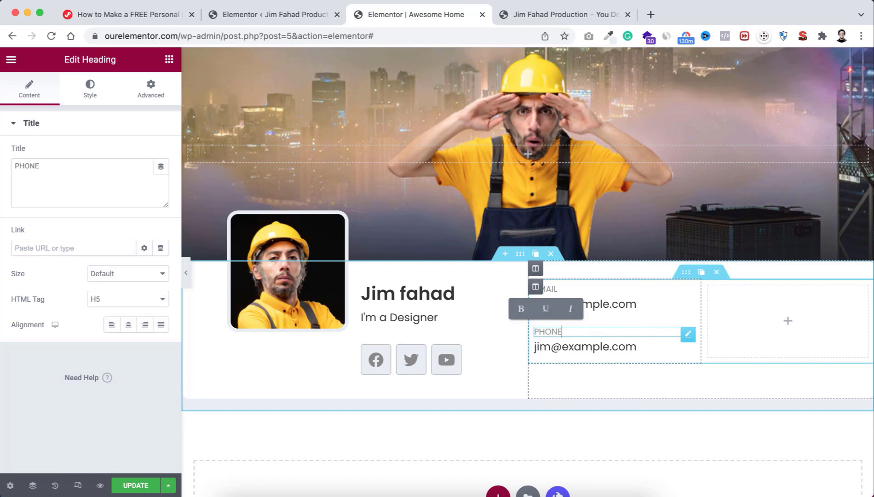
{"action": "left_click", "coordinate": [562, 348]}
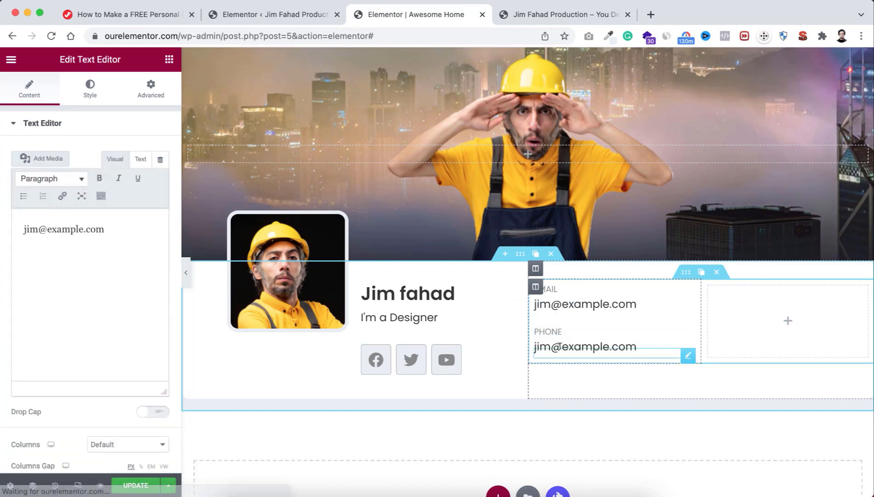
{"action": "triple_click", "coordinate": [560, 345]}
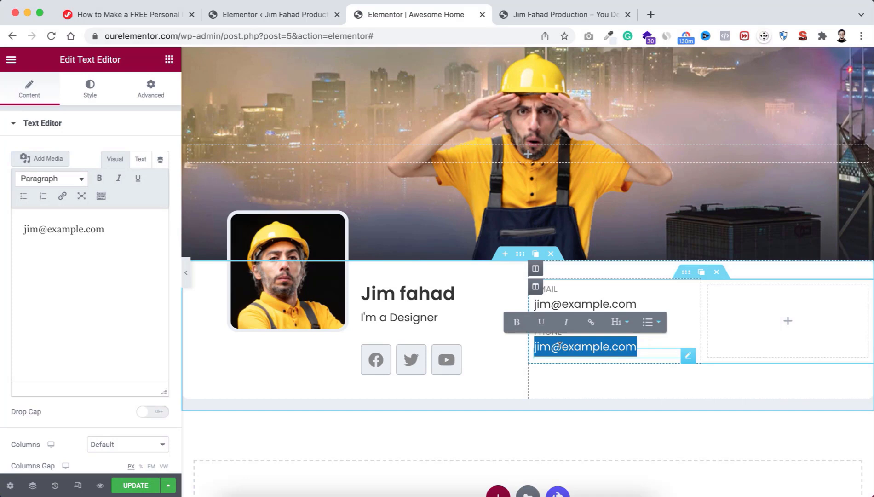
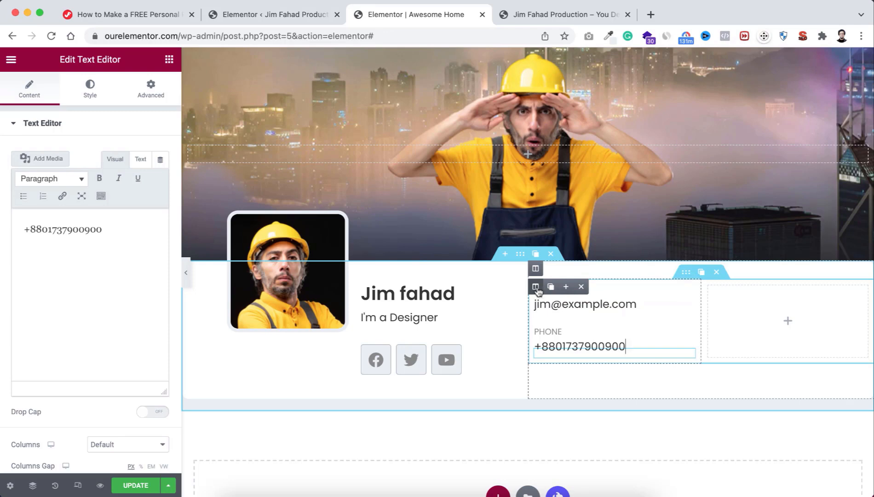
Step: Duplicate the details column, delete the empty third column, and make its first entry BIRTHDAY, 21 January
{"action": "left_click", "coordinate": [552, 287]}
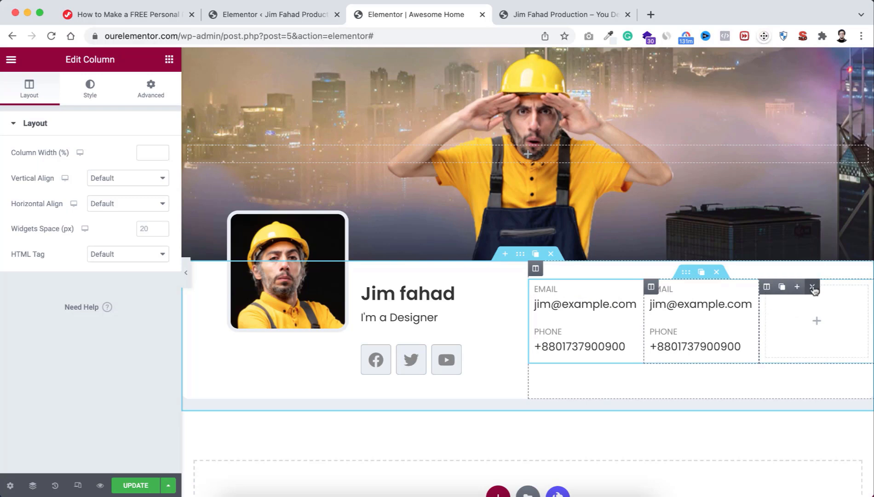
{"action": "left_click", "coordinate": [813, 287]}
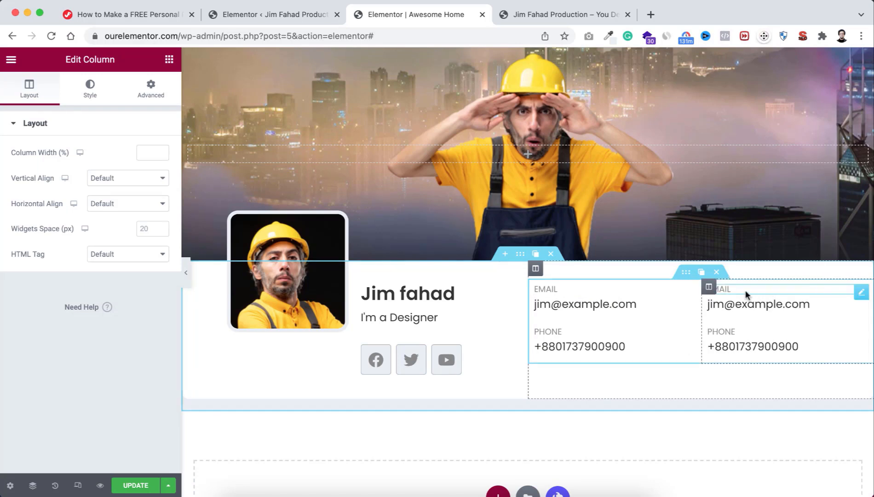
{"action": "left_click", "coordinate": [722, 288]}
{"action": "double_click", "coordinate": [722, 288]}
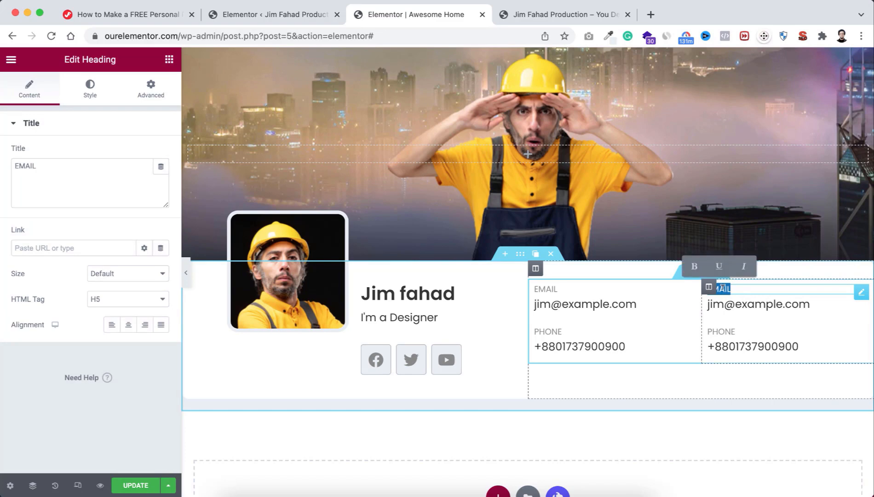
{"action": "type", "text": "BIRTHDAY"}
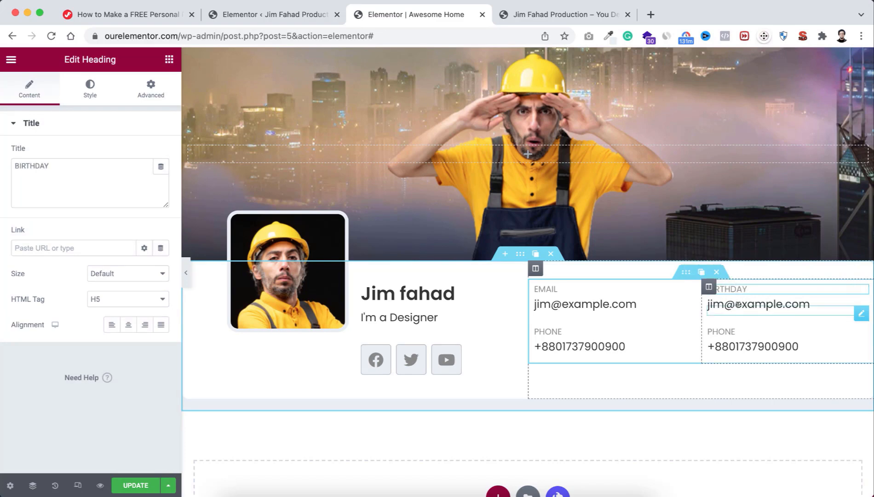
{"action": "left_click", "coordinate": [738, 304]}
{"action": "double_click", "coordinate": [737, 304]}
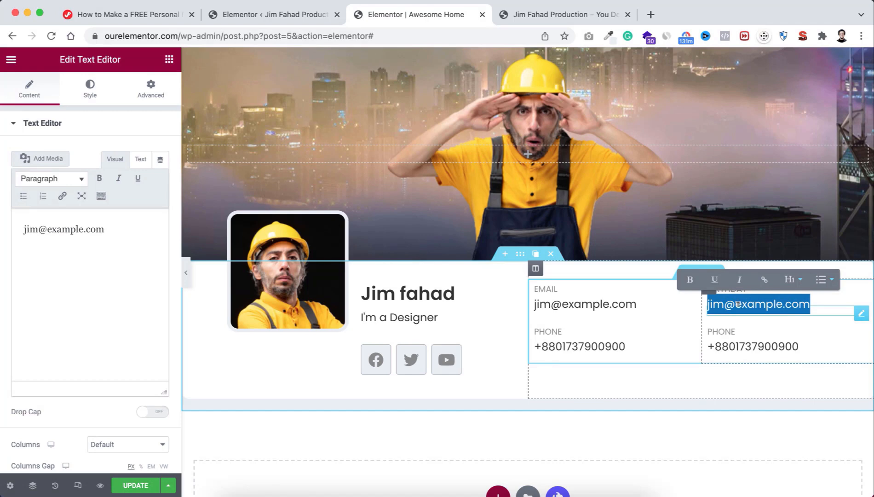
{"action": "type", "text": "21"}
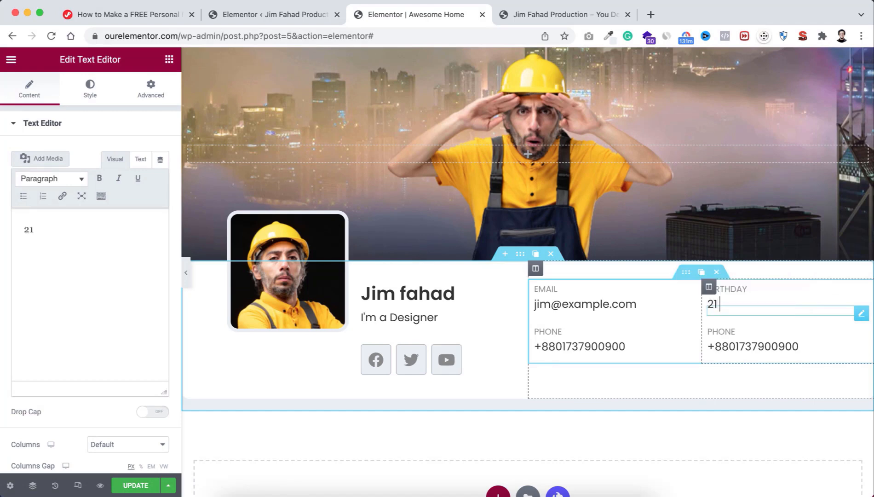
{"action": "type", "text": " January"}
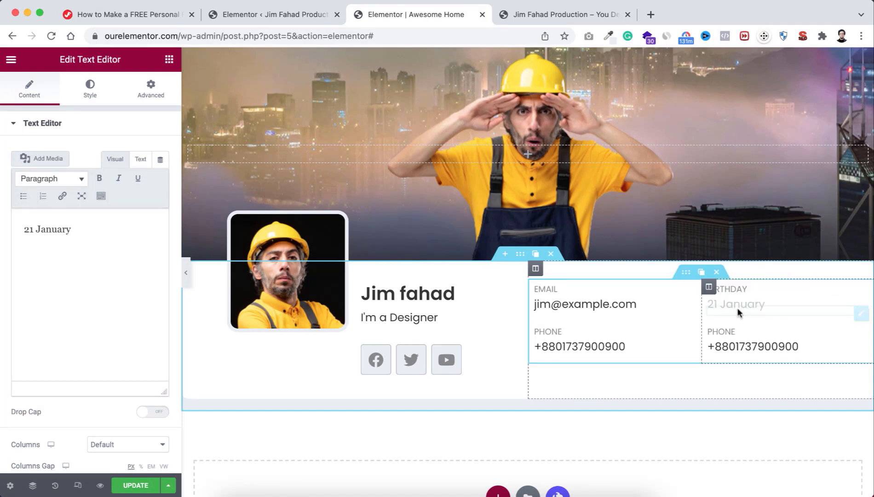
Step: Rename the second column's PHONE label to LOCATION and enter the location value
{"action": "left_click", "coordinate": [722, 329]}
{"action": "double_click", "coordinate": [721, 329]}
{"action": "type", "text": "LOCATION"}
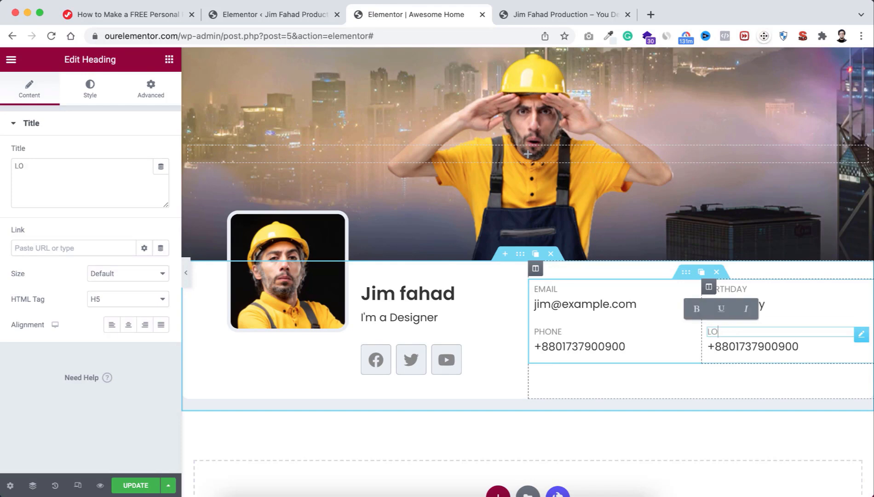
{"action": "left_click", "coordinate": [728, 345]}
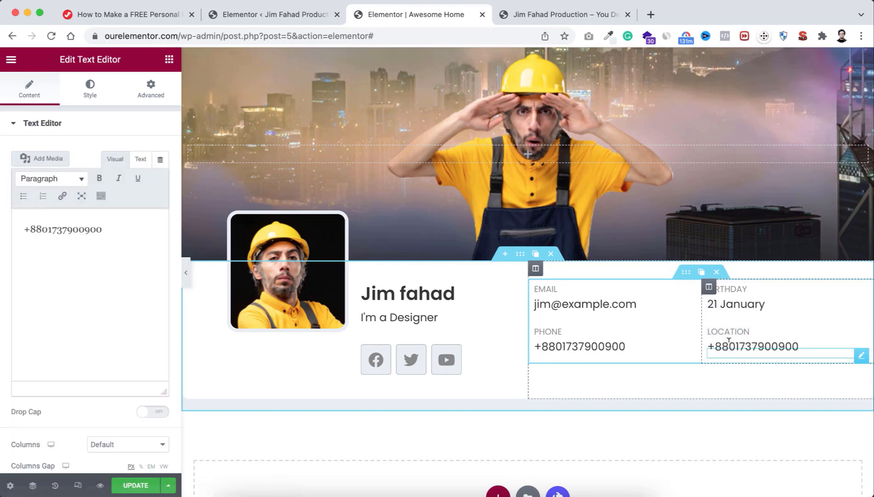
{"action": "double_click", "coordinate": [729, 345]}
{"action": "type", "text": "Mirpur, Dhaka"}
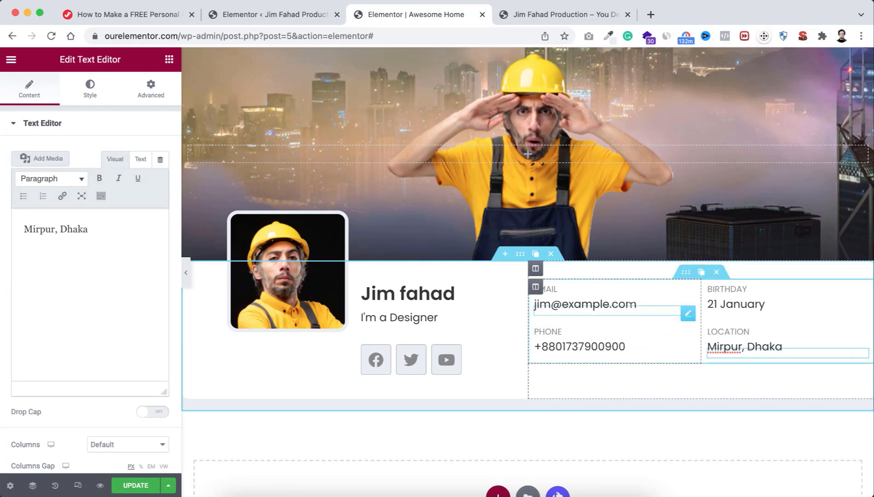
Step: Set 30 px padding on all sides of the info grid section and preview the card
{"action": "left_click", "coordinate": [686, 272]}
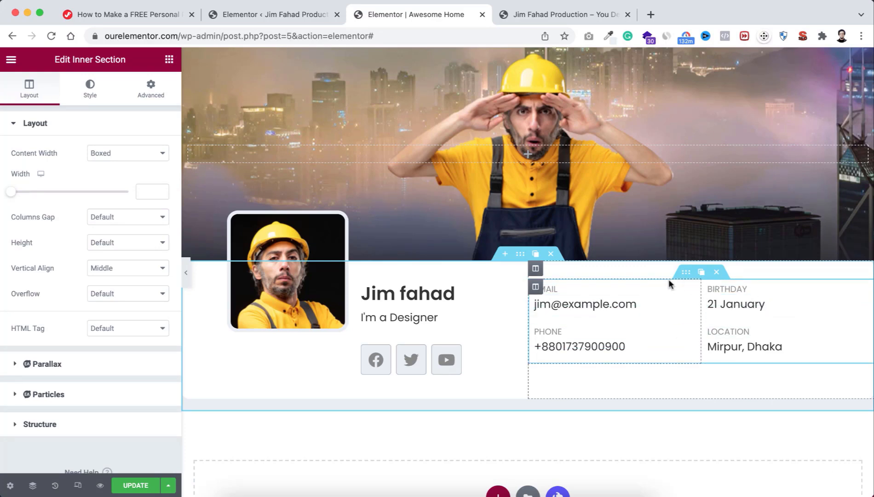
{"action": "left_click", "coordinate": [154, 89]}
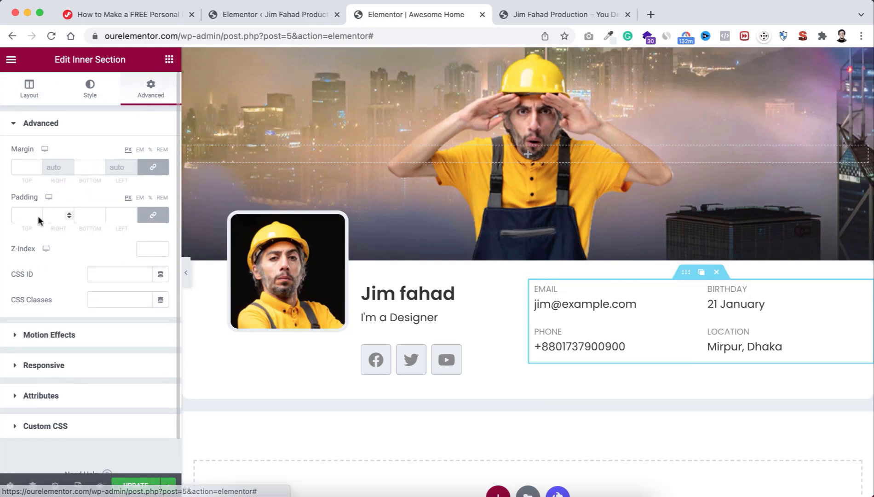
{"action": "type", "text": "30"}
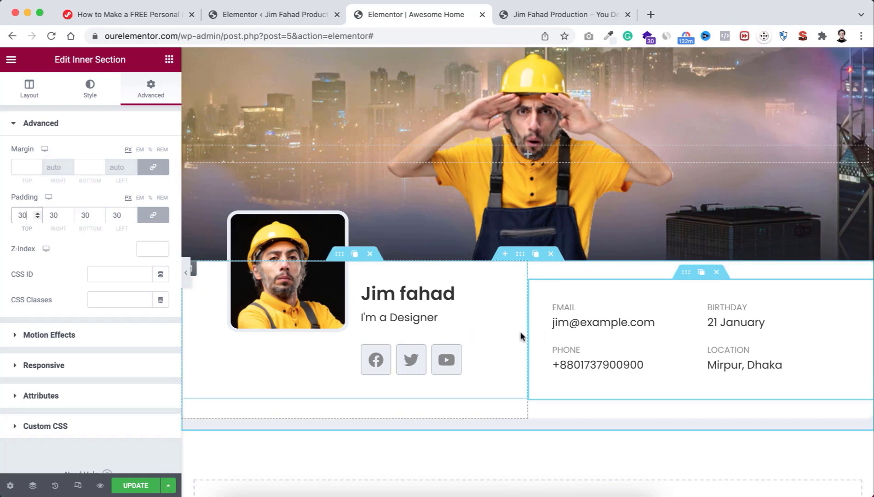
{"action": "left_click", "coordinate": [186, 272]}
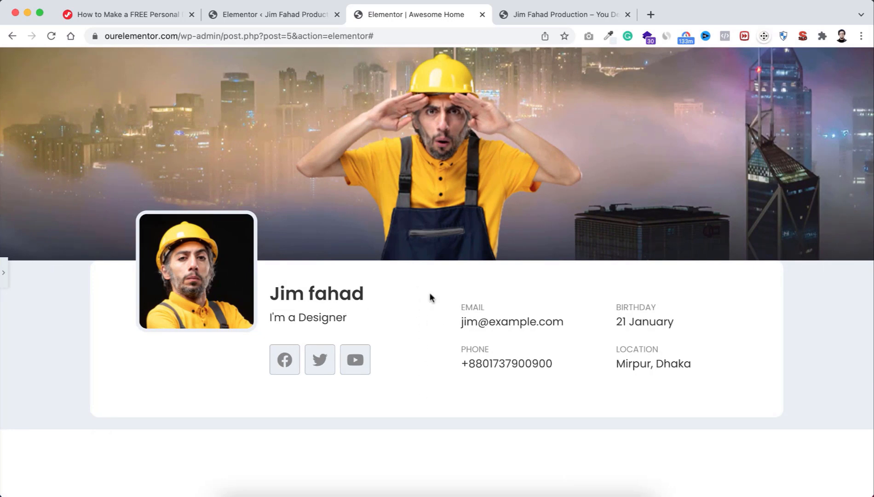
{"action": "left_click", "coordinate": [5, 272]}
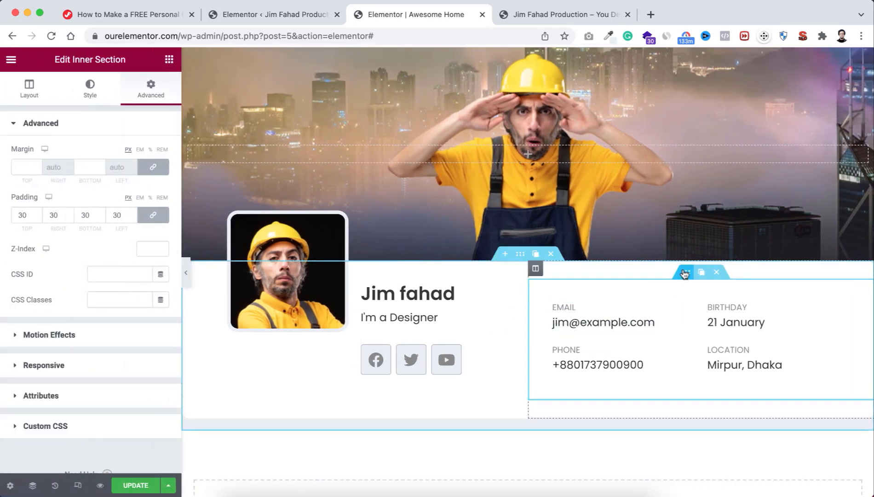
Step: Give the info section a solid 1 px left-only border in Body Color, then preview it
{"action": "left_click", "coordinate": [90, 88]}
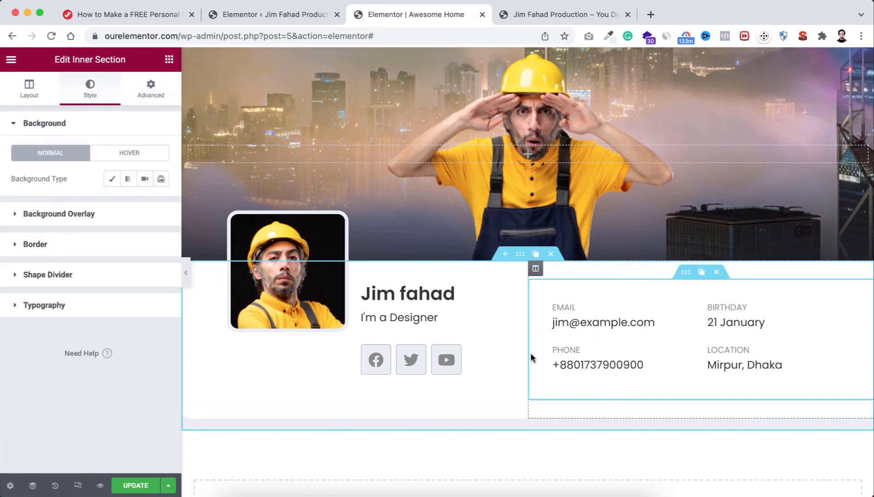
{"action": "left_click", "coordinate": [39, 243]}
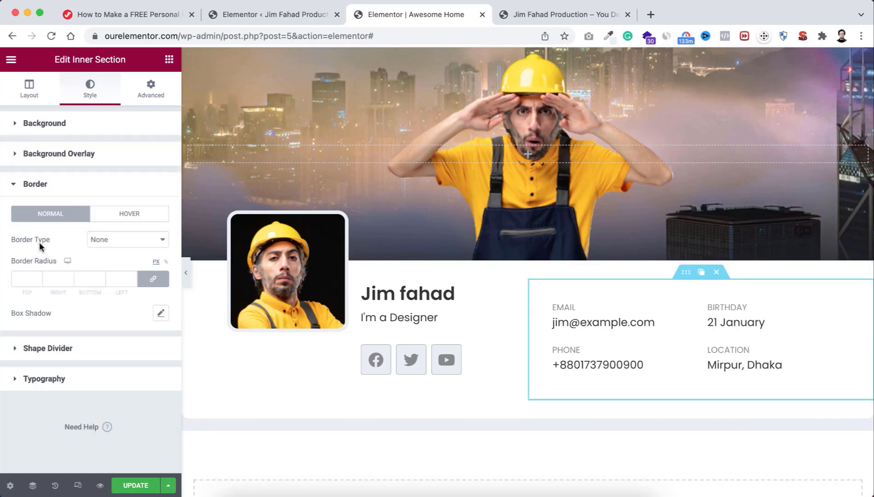
{"action": "left_click", "coordinate": [129, 240]}
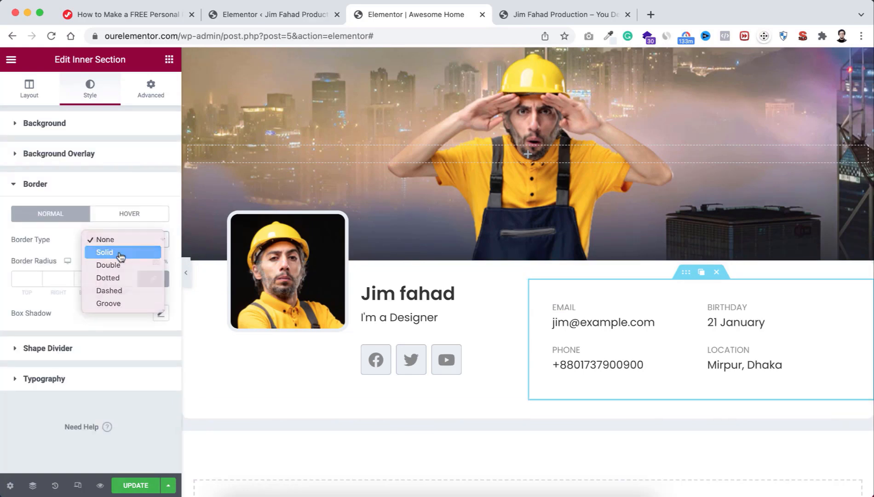
{"action": "left_click", "coordinate": [117, 252]}
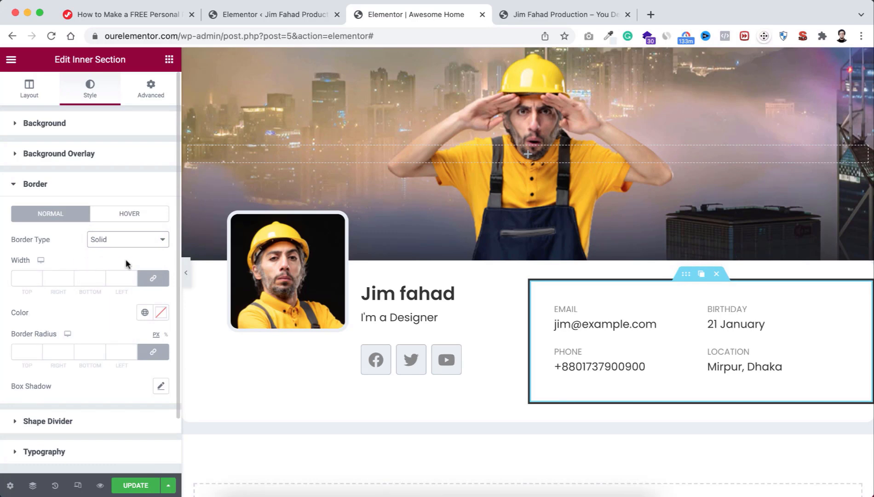
{"action": "left_click", "coordinate": [148, 278]}
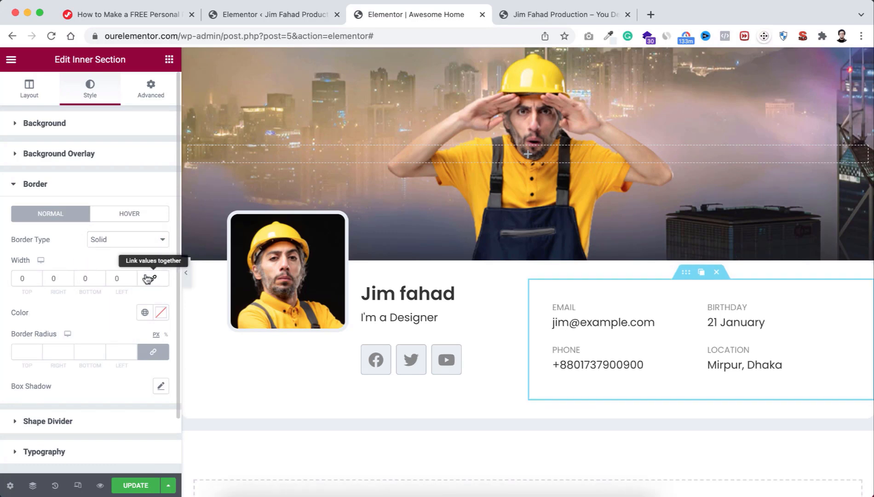
{"action": "double_click", "coordinate": [116, 277]}
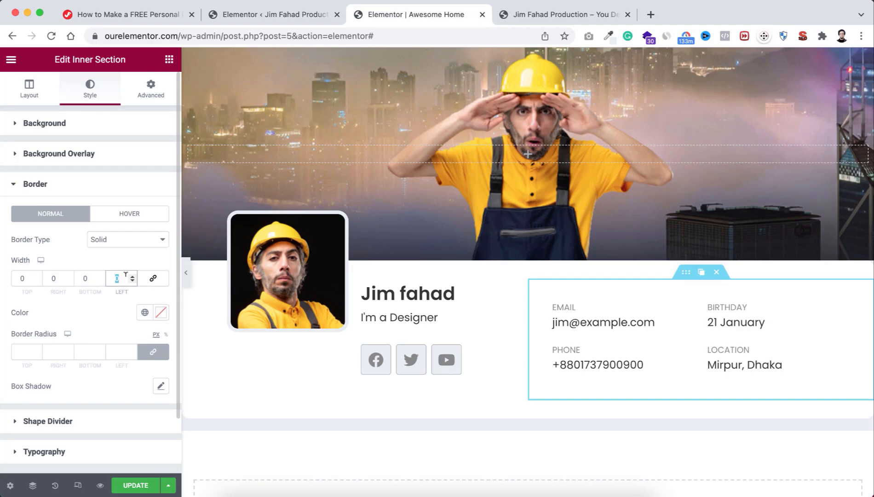
{"action": "type", "text": "1"}
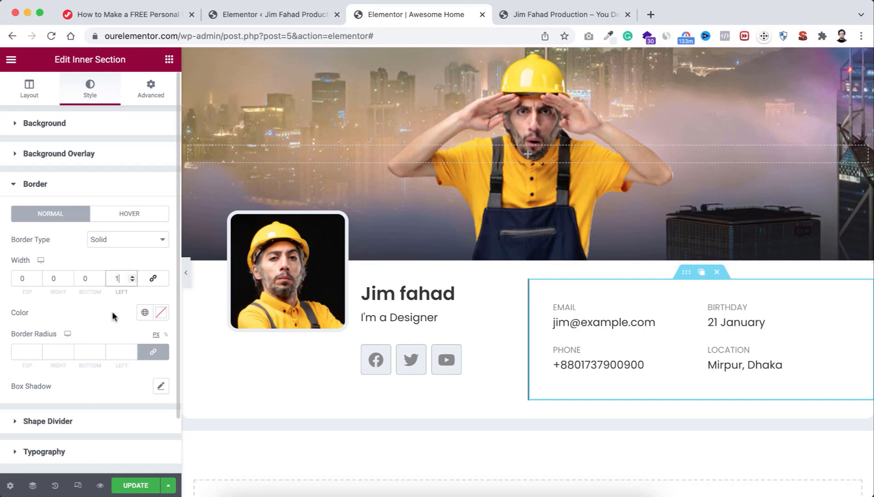
{"action": "left_click", "coordinate": [144, 313]}
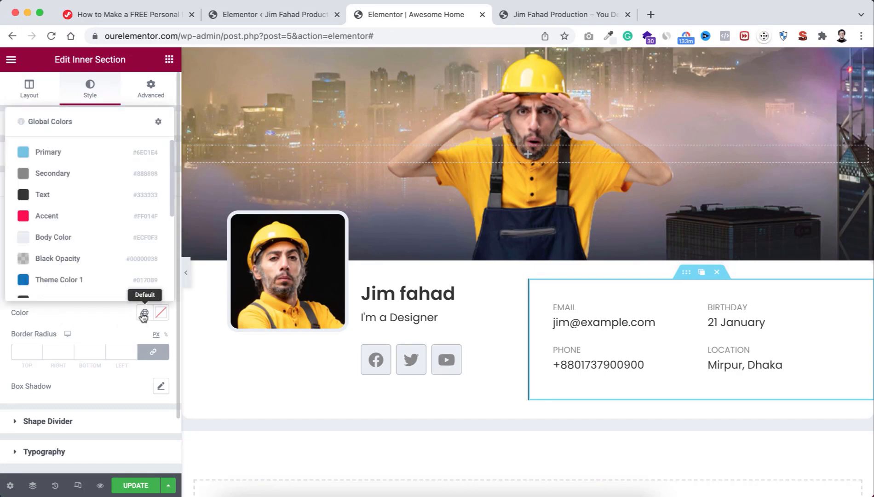
{"action": "left_click", "coordinate": [73, 239]}
{"action": "left_click", "coordinate": [186, 271]}
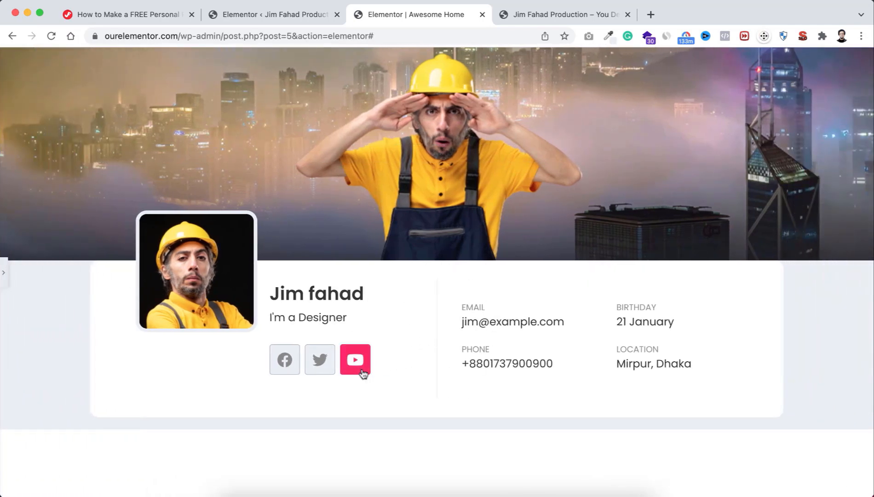
{"action": "left_click", "coordinate": [4, 276]}
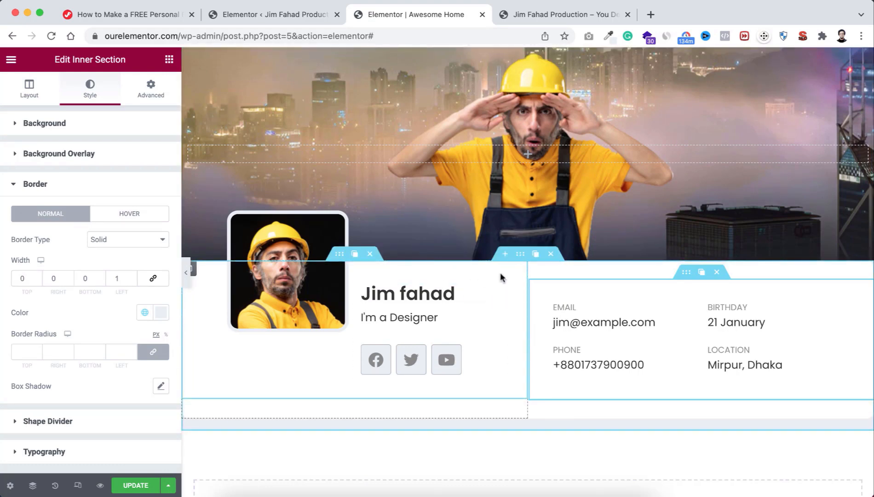
Step: Give the profile column an unlinked negative top margin of -115 px
{"action": "left_click", "coordinate": [194, 270]}
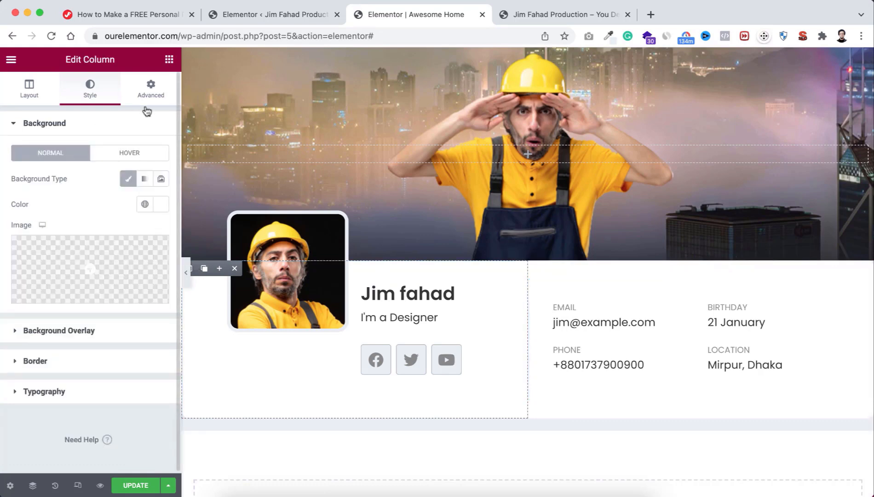
{"action": "left_click", "coordinate": [151, 87]}
{"action": "left_click", "coordinate": [148, 169]}
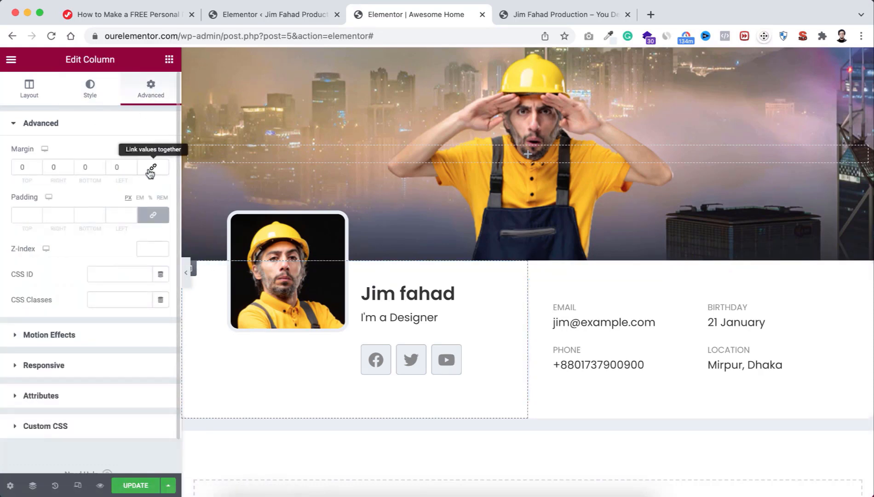
{"action": "left_click", "coordinate": [38, 170]}
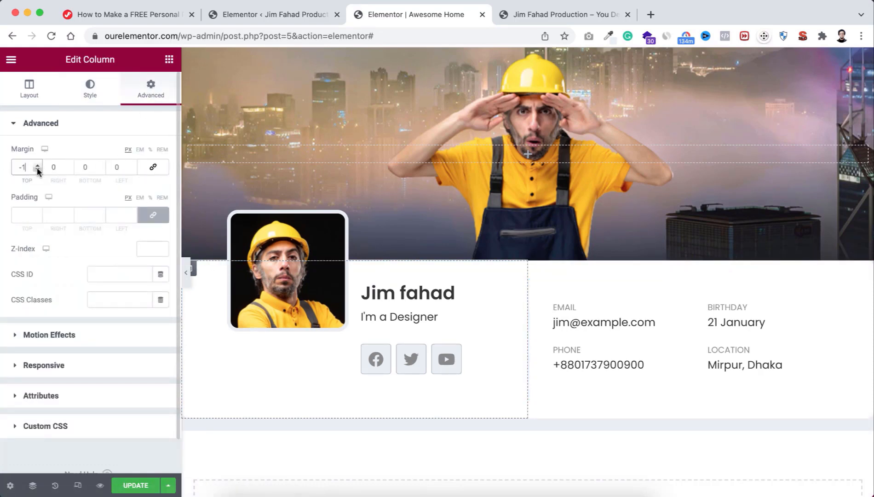
{"action": "type", "text": "15"}
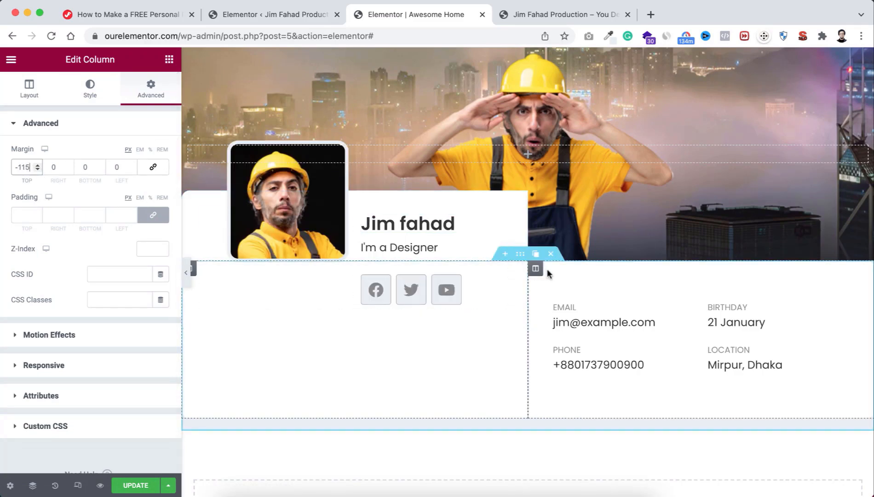
Step: Set the contact-info column's top margin to -115 and preview the overlapping card
{"action": "left_click", "coordinate": [535, 269]}
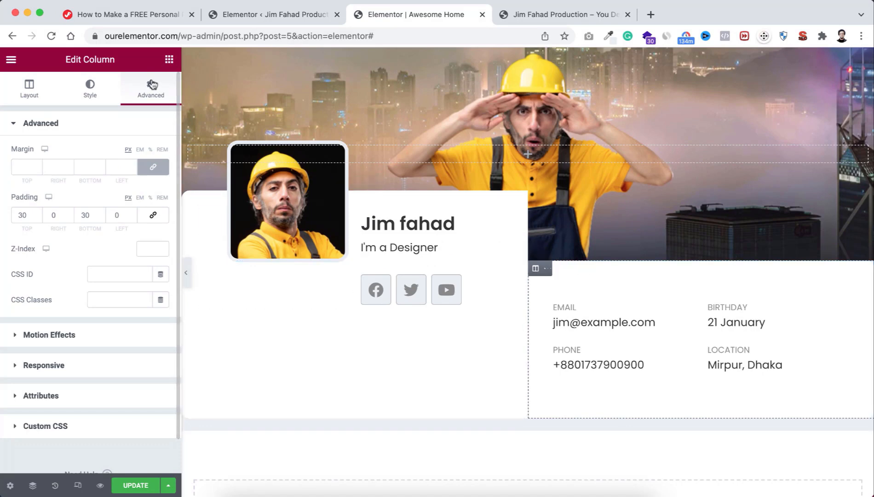
{"action": "left_click", "coordinate": [153, 166]}
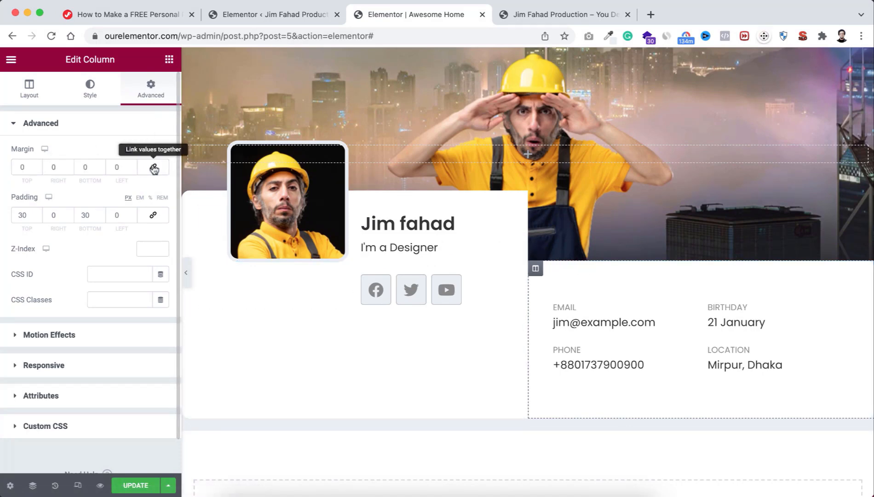
{"action": "double_click", "coordinate": [38, 168]}
{"action": "type", "text": "-115"}
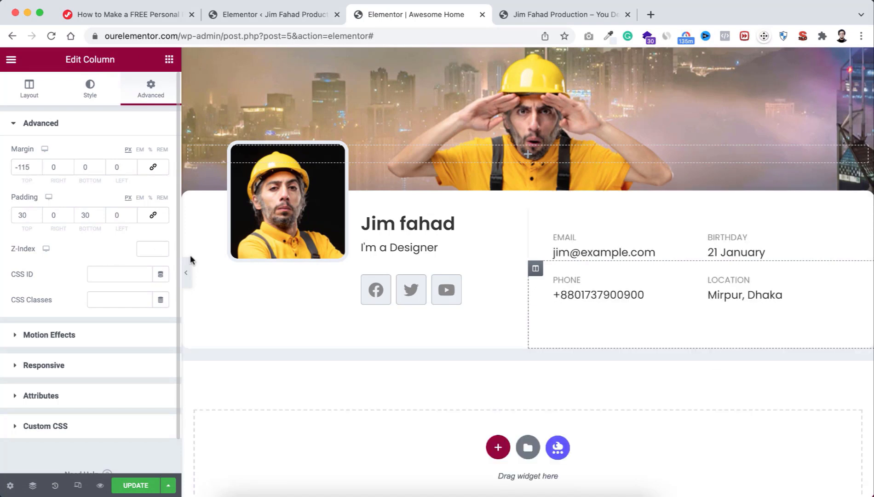
{"action": "left_click", "coordinate": [186, 272]}
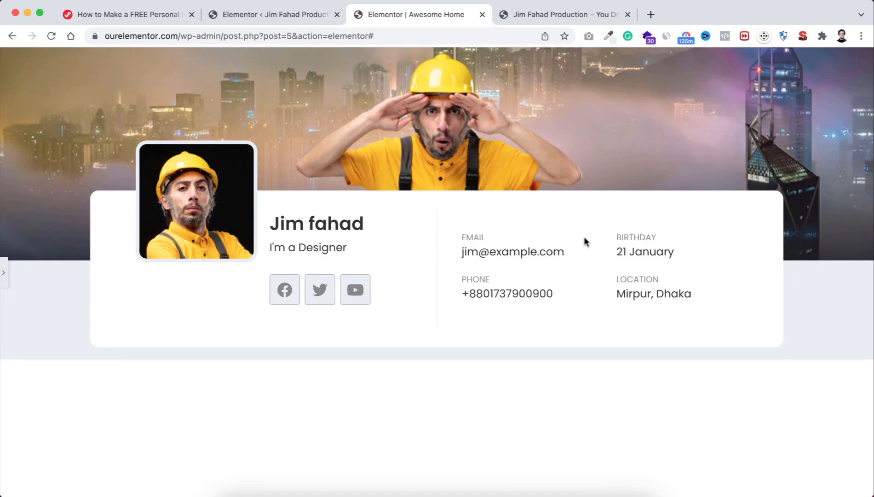
{"action": "left_click", "coordinate": [4, 275]}
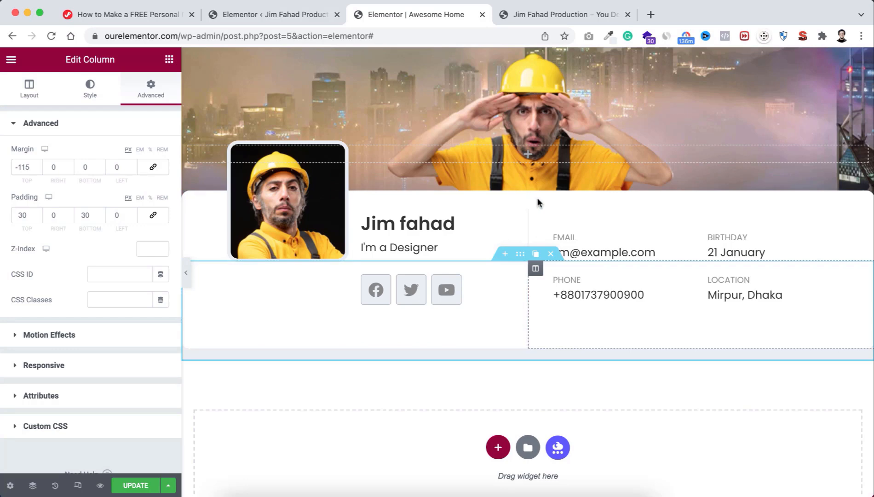
Step: Switch the editor preview to Tablet mode at 768 px width
{"action": "left_click", "coordinate": [78, 485]}
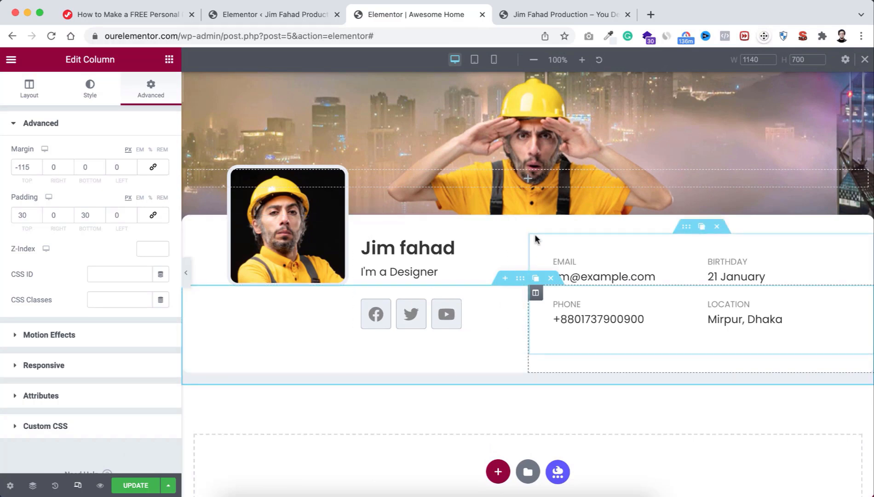
{"action": "left_click", "coordinate": [475, 63]}
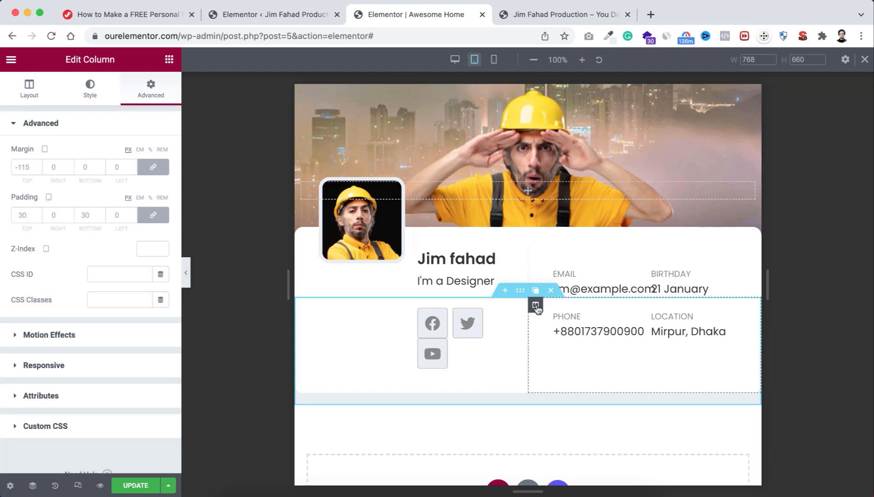
{"action": "mouse_move", "coordinate": [535, 307]}
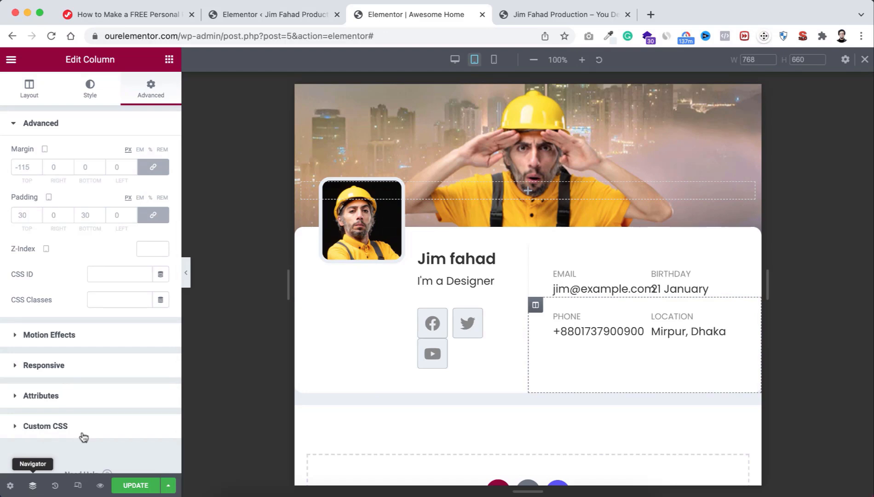
Step: Open the Navigator from the header section and collapse the tree down to two columns
{"action": "right_click", "coordinate": [639, 129]}
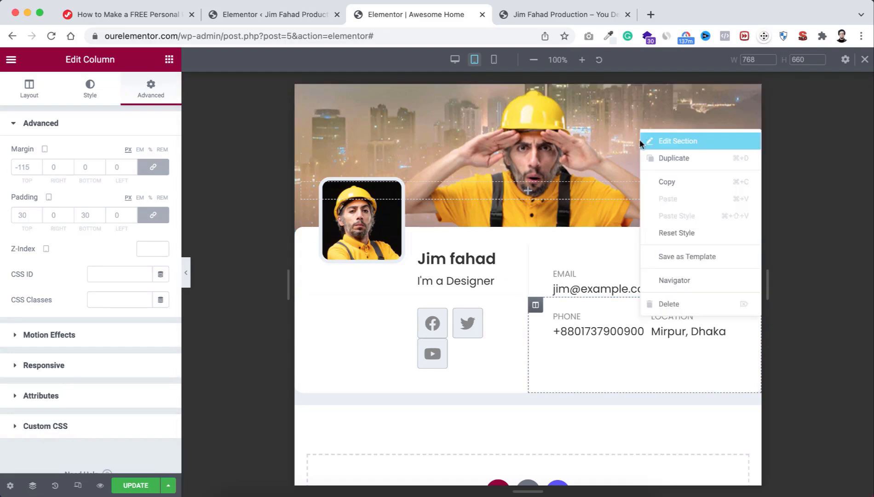
{"action": "left_click", "coordinate": [675, 281]}
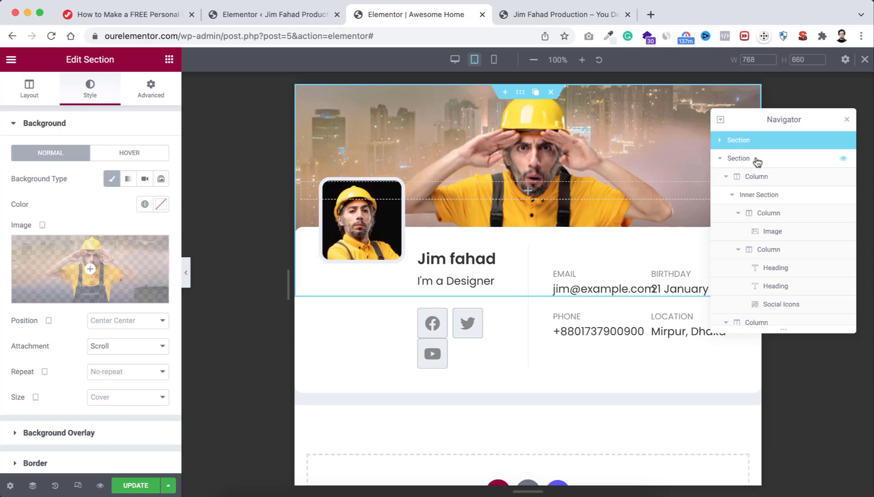
{"action": "scroll", "coordinate": [777, 247], "scroll_direction": "down", "scroll_amount": 3}
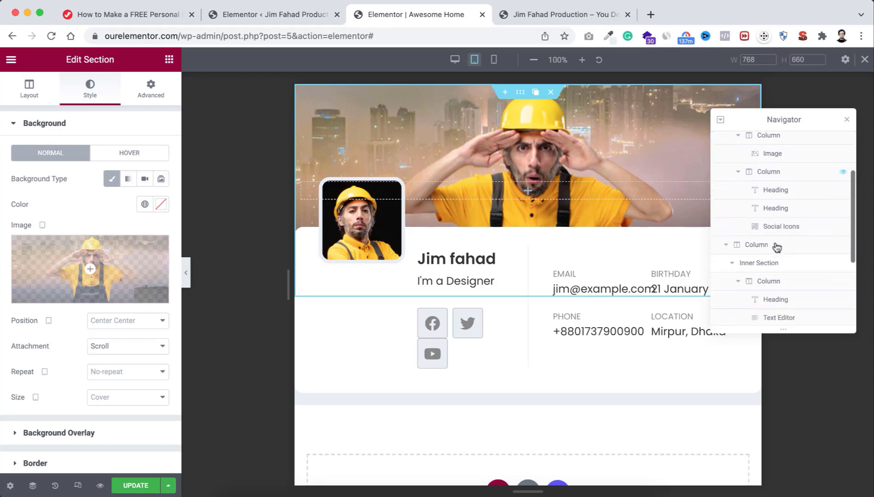
{"action": "scroll", "coordinate": [777, 247], "scroll_direction": "down", "scroll_amount": 4}
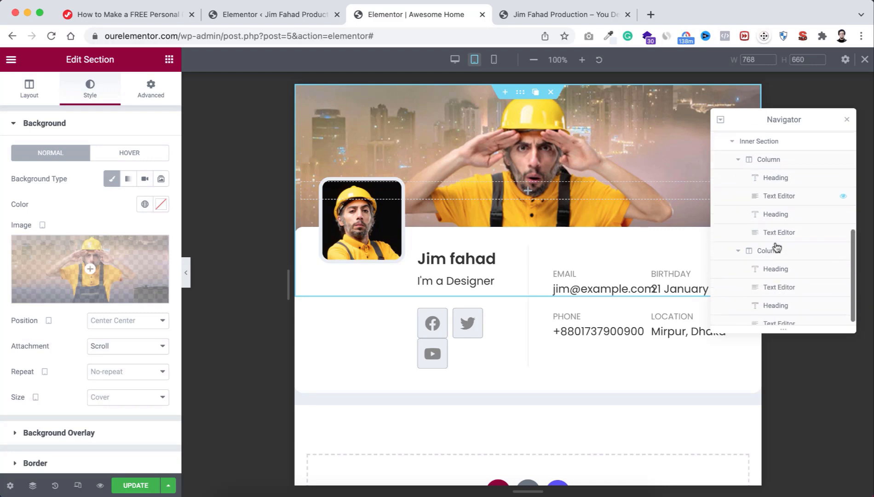
{"action": "left_click", "coordinate": [741, 246]}
{"action": "left_click", "coordinate": [741, 235]}
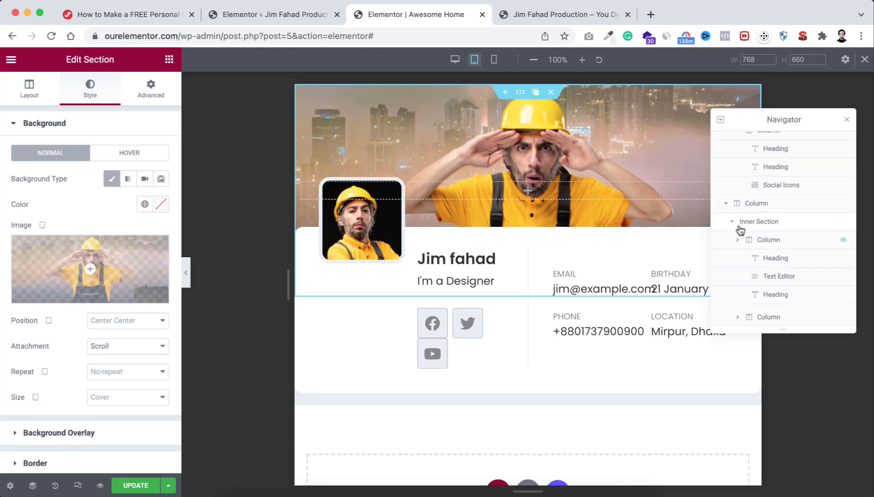
{"action": "left_click", "coordinate": [736, 283]}
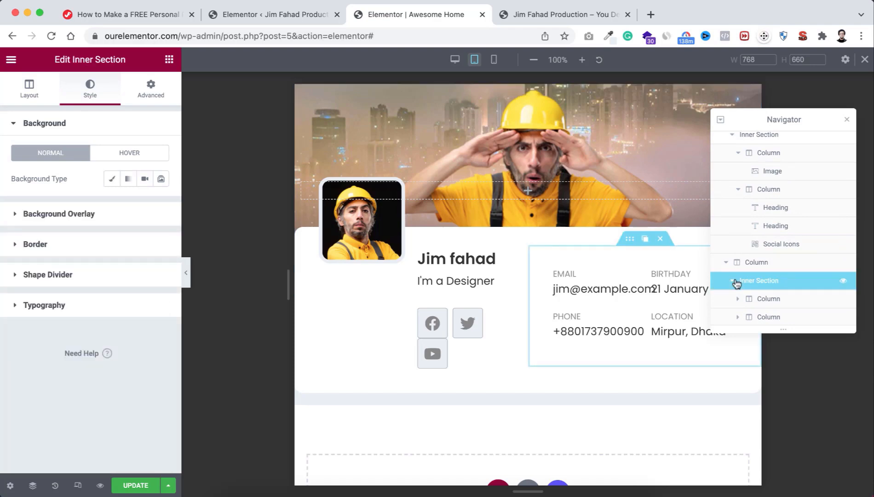
{"action": "left_click", "coordinate": [735, 282]}
{"action": "left_click", "coordinate": [741, 229]}
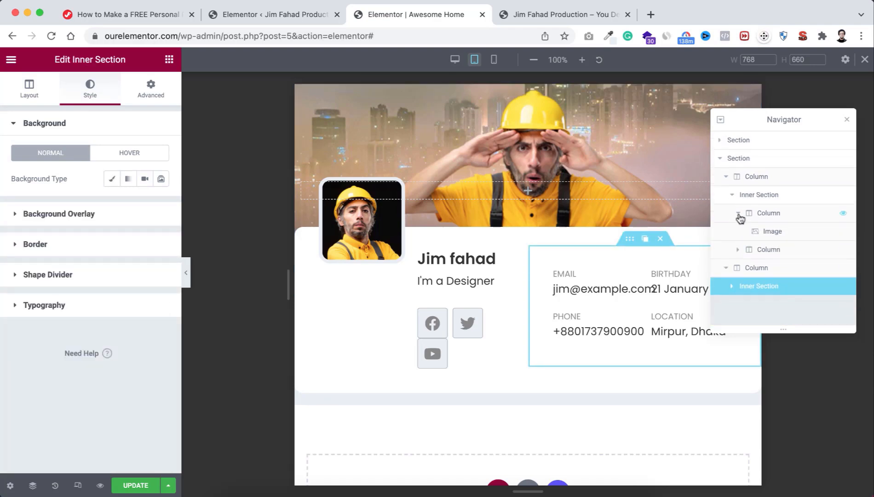
{"action": "left_click", "coordinate": [738, 213]}
{"action": "left_click", "coordinate": [732, 196]}
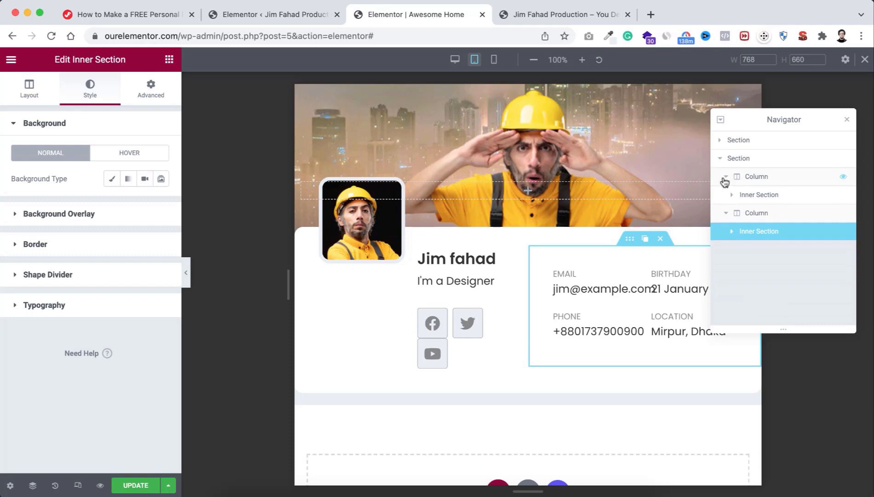
{"action": "left_click", "coordinate": [727, 178]}
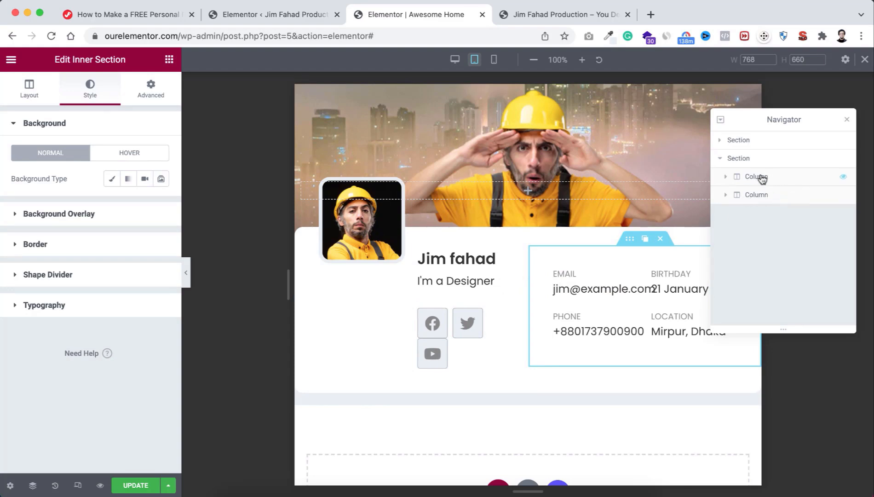
Step: Expand the first column, its inner section and both columns to reveal Image, Headings and Social Icons
{"action": "left_click", "coordinate": [726, 178]}
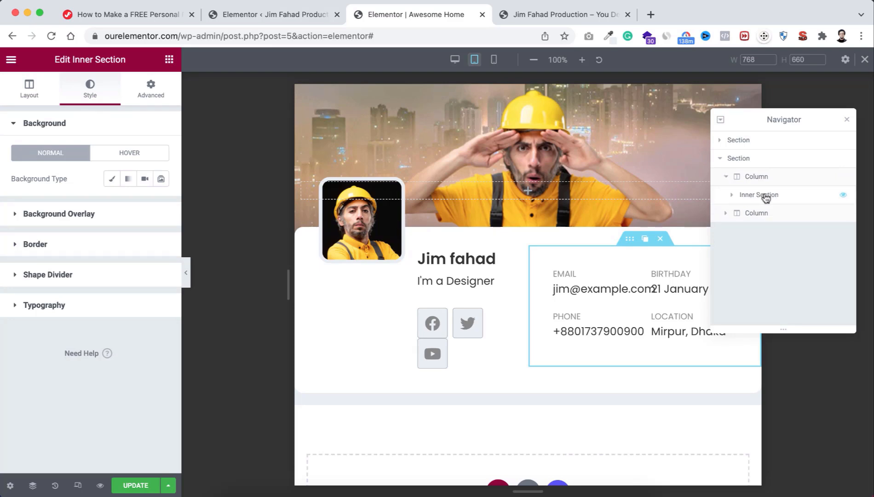
{"action": "left_click", "coordinate": [732, 195]}
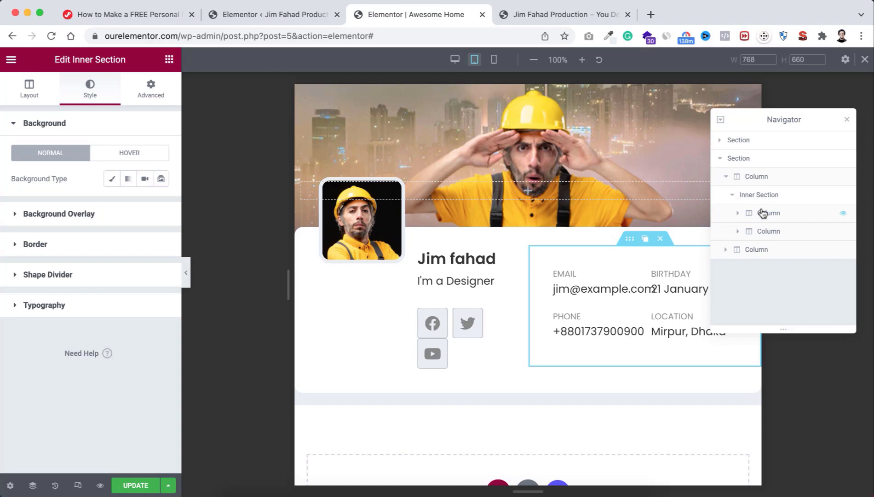
{"action": "left_click", "coordinate": [738, 214]}
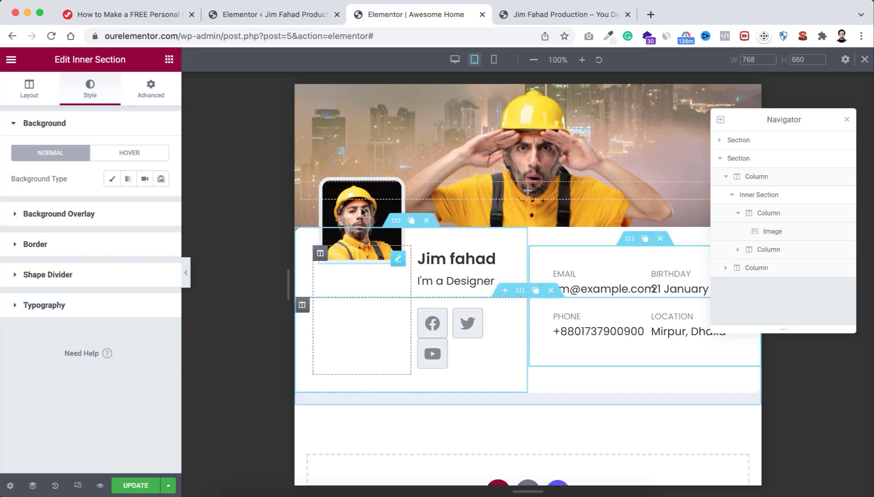
{"action": "left_click", "coordinate": [738, 249]}
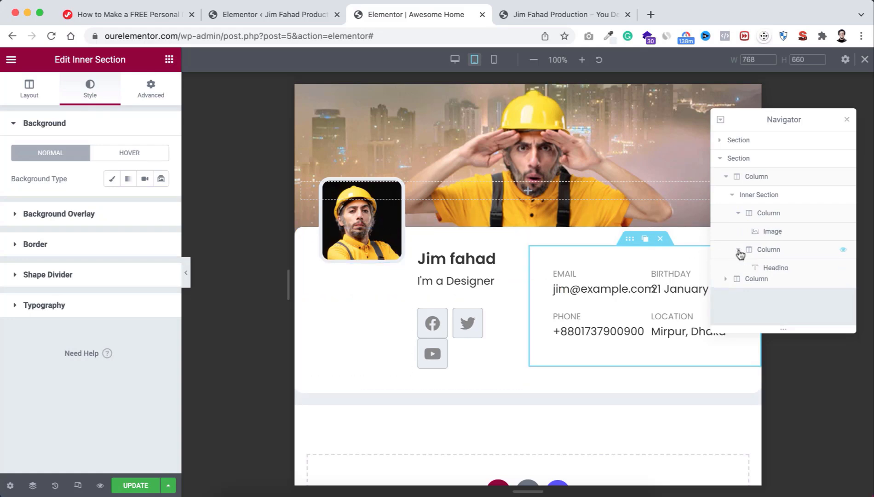
{"action": "scroll", "coordinate": [775, 265], "scroll_direction": "down", "scroll_amount": 1}
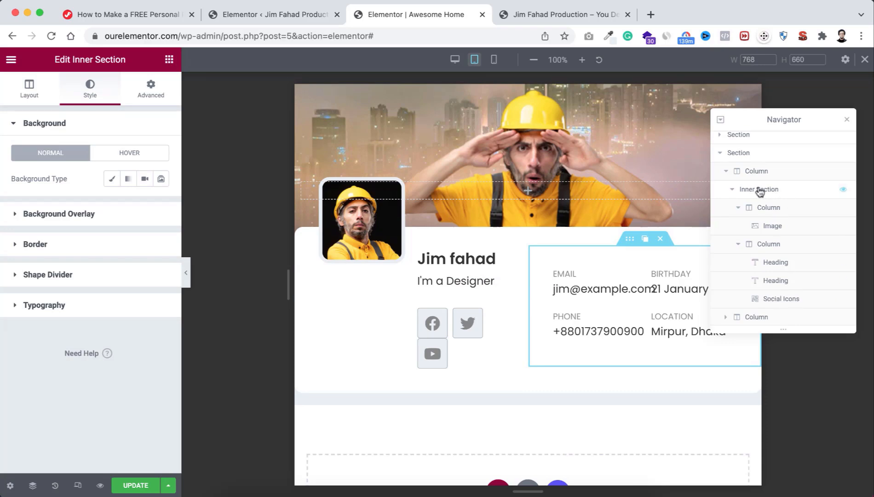
Step: Set the profile inner section's tablet padding to 10 on every side
{"action": "left_click", "coordinate": [780, 190]}
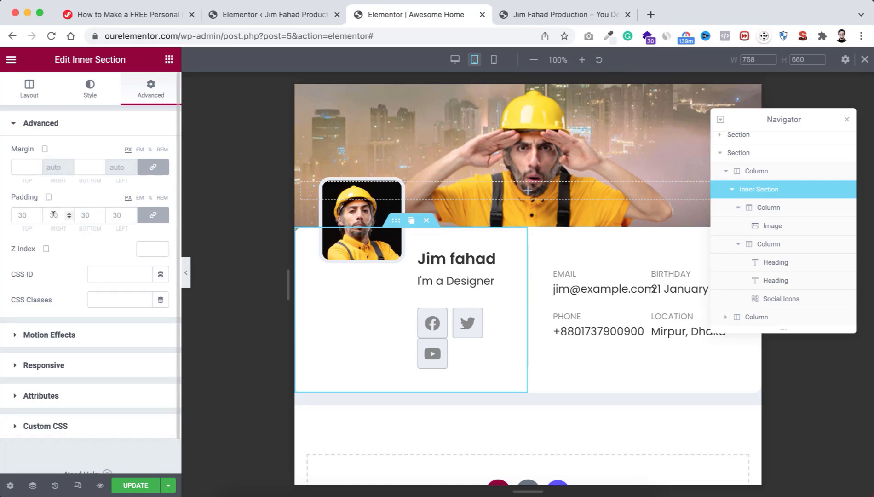
{"action": "double_click", "coordinate": [22, 214]}
{"action": "type", "text": "10"}
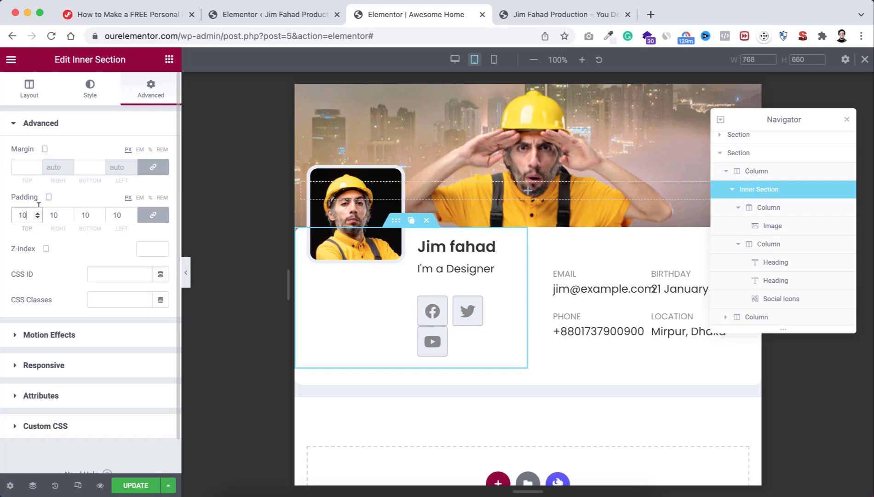
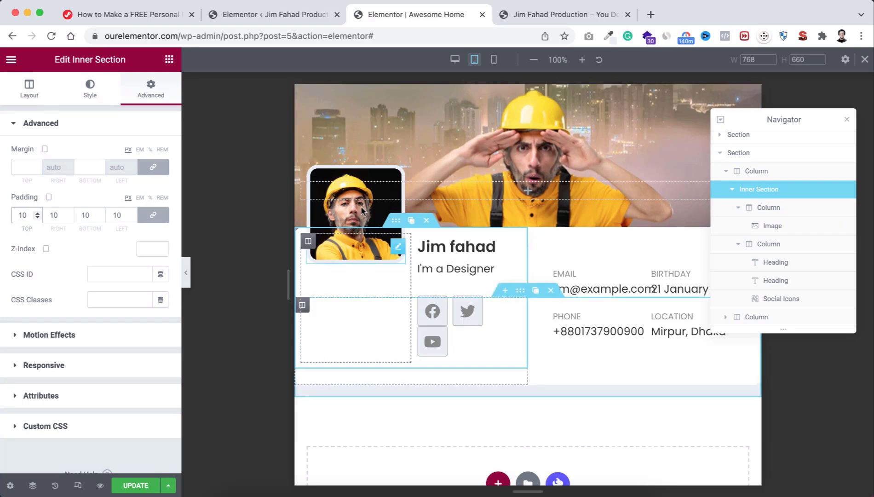
Step: Open the portrait Image widget's settings from the Navigator
{"action": "left_click", "coordinate": [777, 229]}
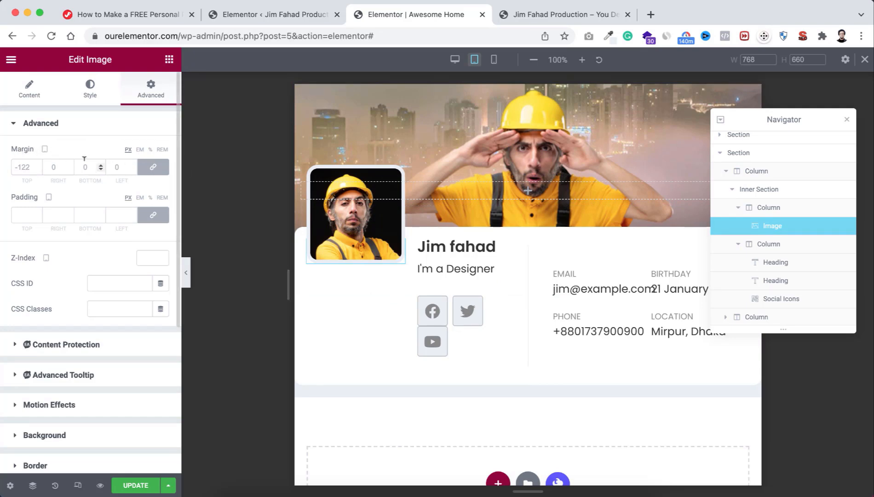
Step: Link and reset the portrait's margins, then set its top margin to -70 px
{"action": "left_click", "coordinate": [153, 167]}
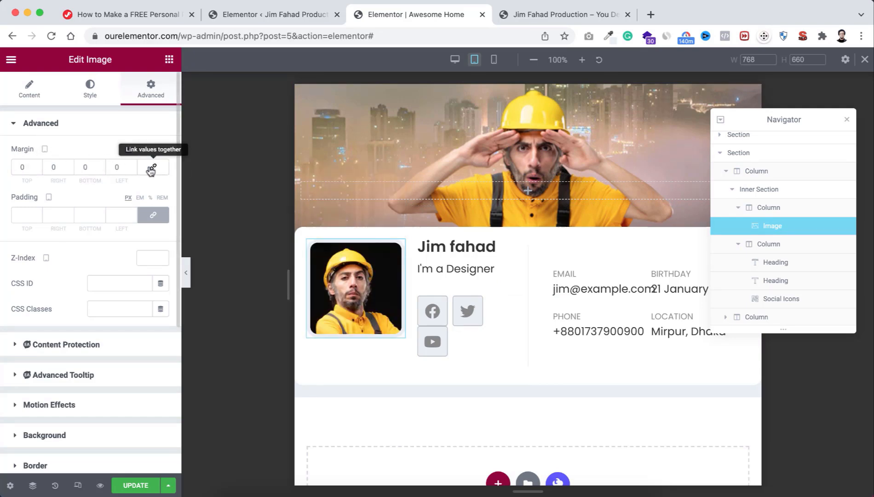
{"action": "left_click", "coordinate": [37, 169]}
{"action": "left_click", "coordinate": [37, 169]}
{"action": "left_click", "coordinate": [37, 169]}
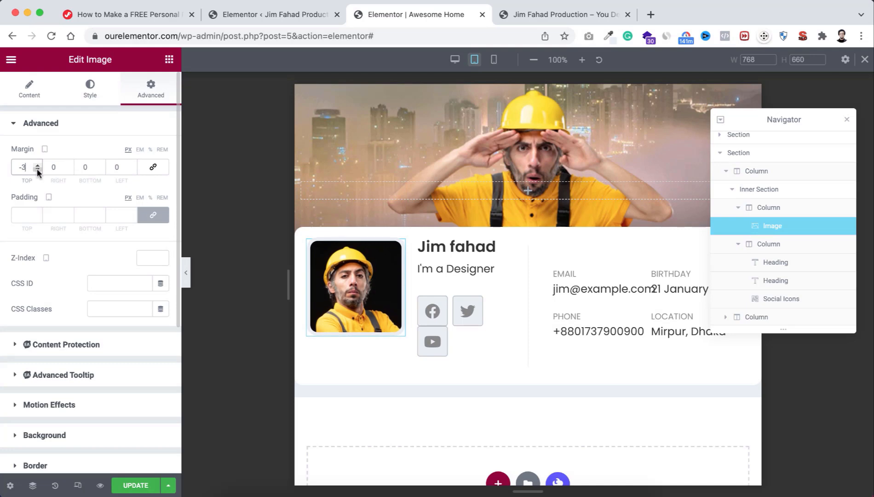
{"action": "left_click", "coordinate": [36, 169]}
{"action": "left_click", "coordinate": [37, 169]}
{"action": "left_click", "coordinate": [36, 168]}
{"action": "left_click", "coordinate": [37, 169]}
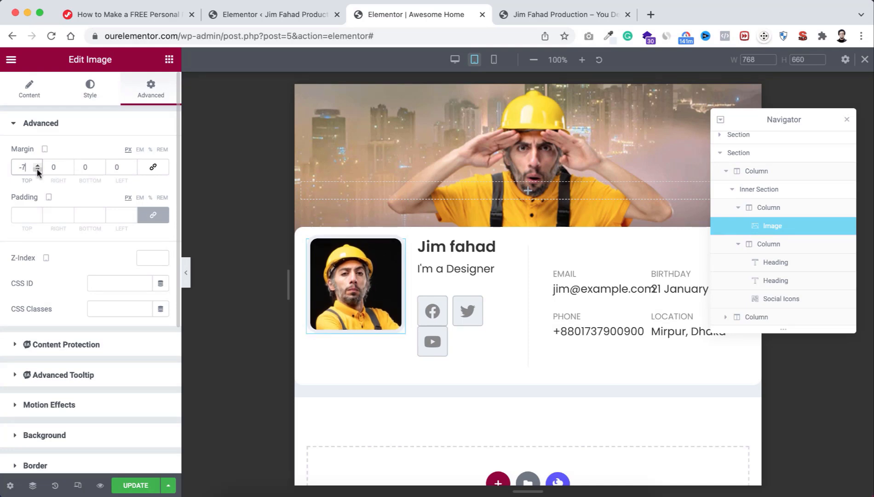
{"action": "type", "text": "0"}
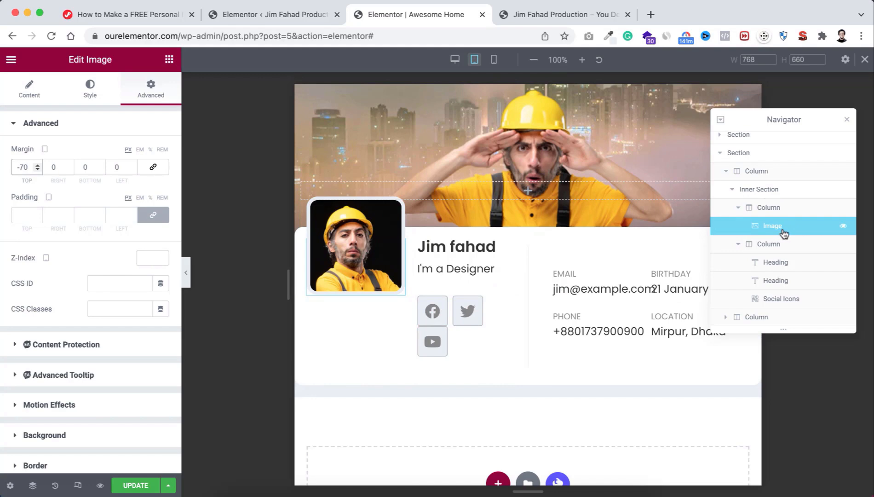
Step: Set the Social Icons widget's icon size to 20 and move the Navigator aside
{"action": "left_click", "coordinate": [789, 300]}
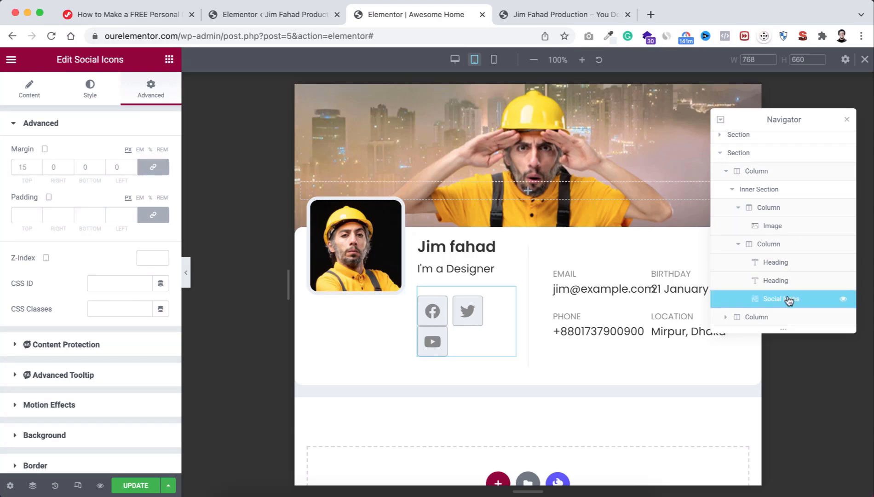
{"action": "left_click", "coordinate": [90, 92]}
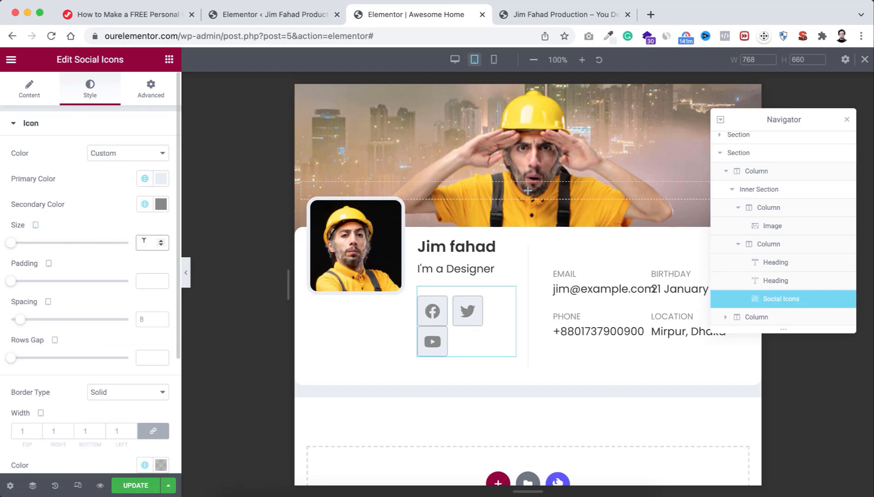
{"action": "type", "text": "20"}
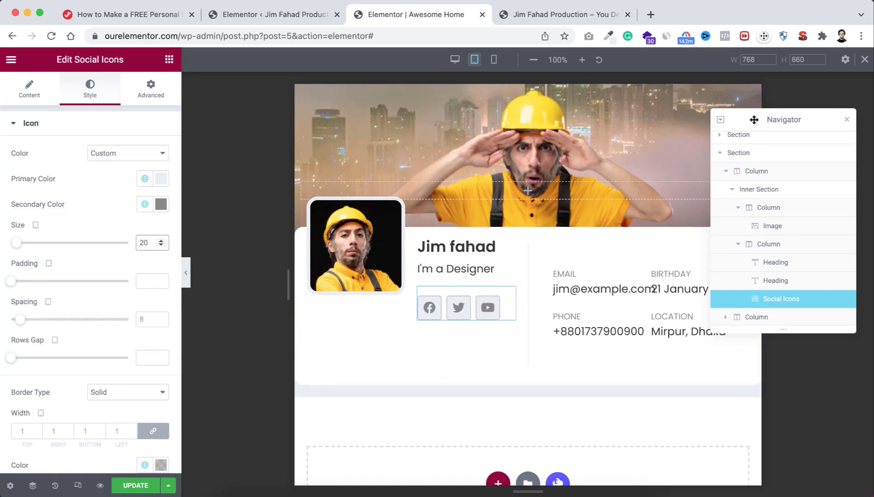
{"action": "left_click_drag", "start_coordinate": [749, 120], "coordinate": [270, 133]}
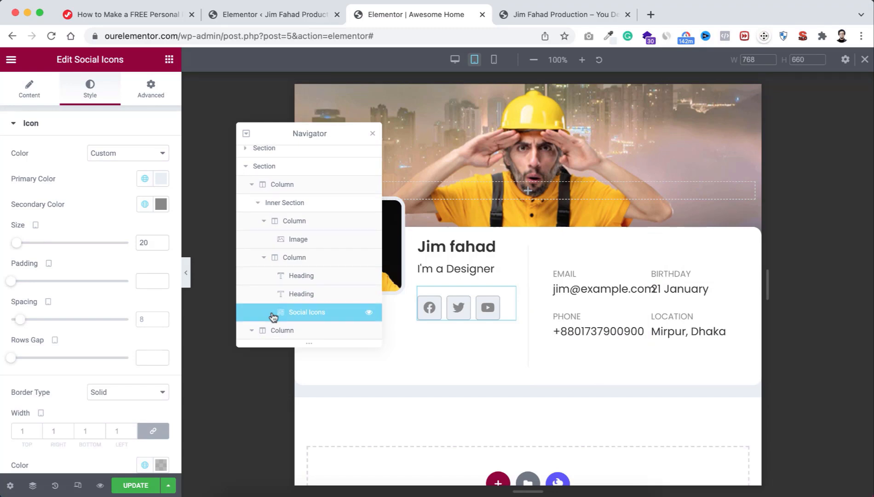
Step: Set the email Text Editor's typography size to 14
{"action": "left_click", "coordinate": [255, 332]}
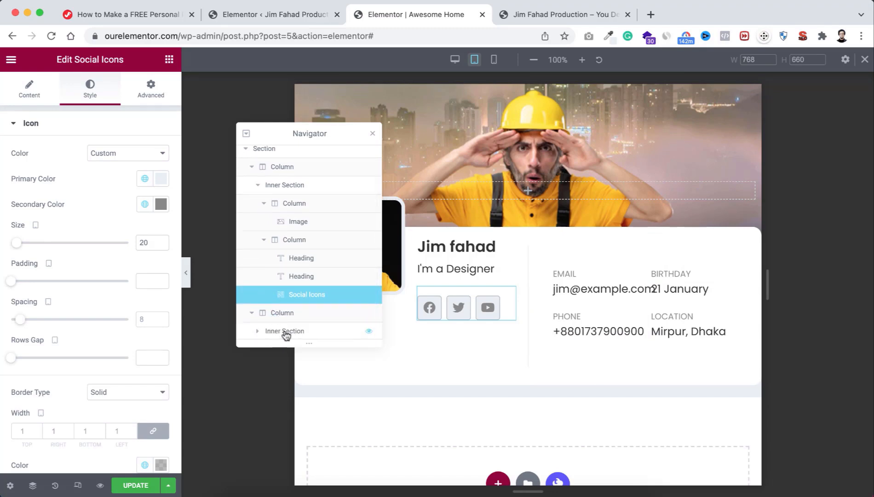
{"action": "left_click", "coordinate": [257, 333]}
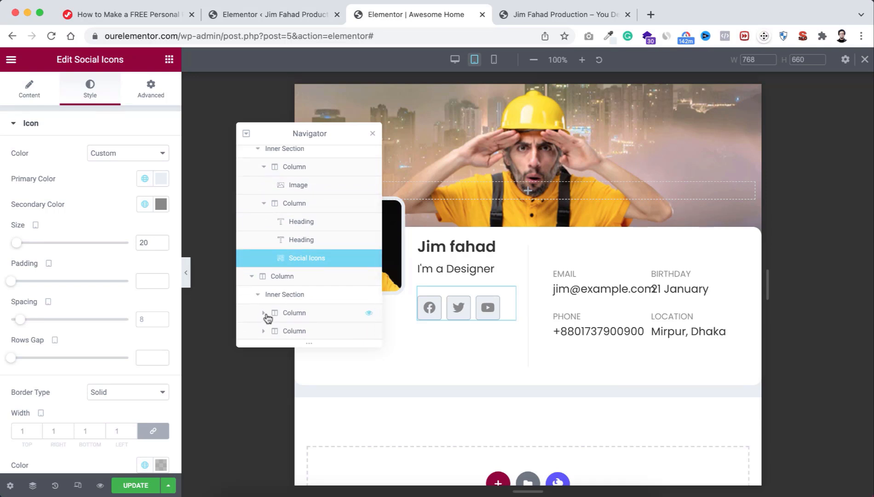
{"action": "left_click", "coordinate": [263, 313]}
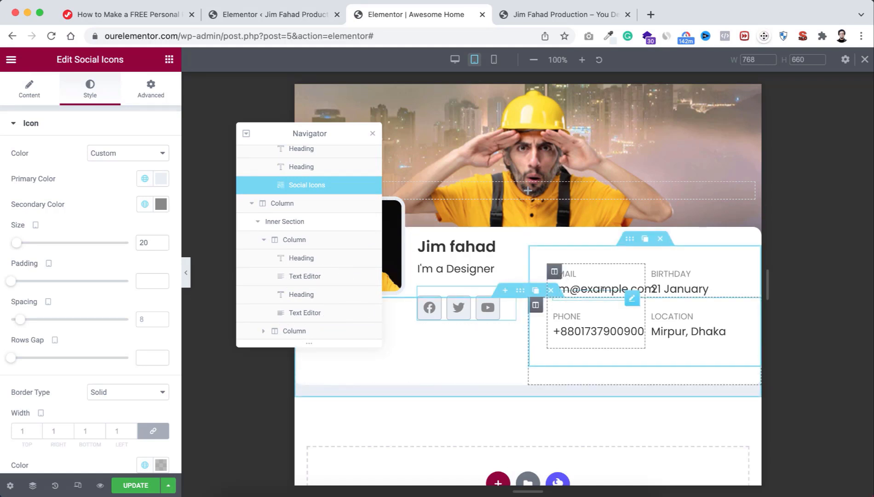
{"action": "left_click", "coordinate": [313, 278]}
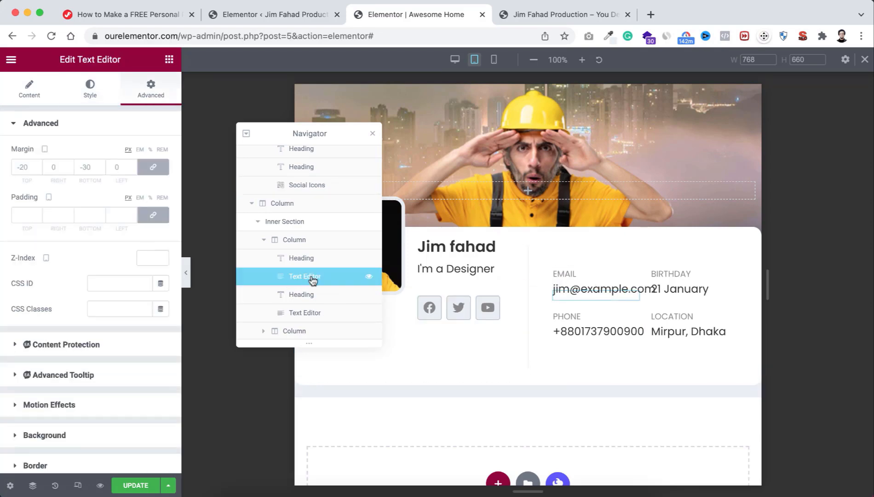
{"action": "left_click", "coordinate": [90, 94]}
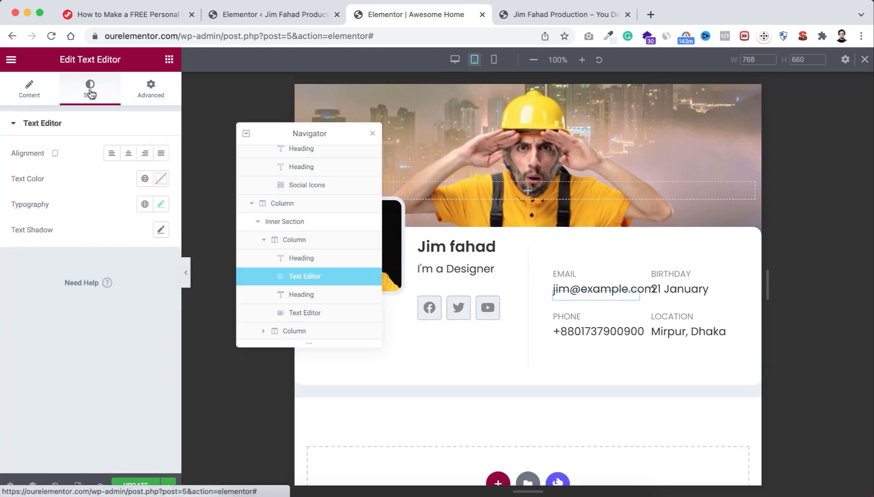
{"action": "left_click", "coordinate": [161, 205]}
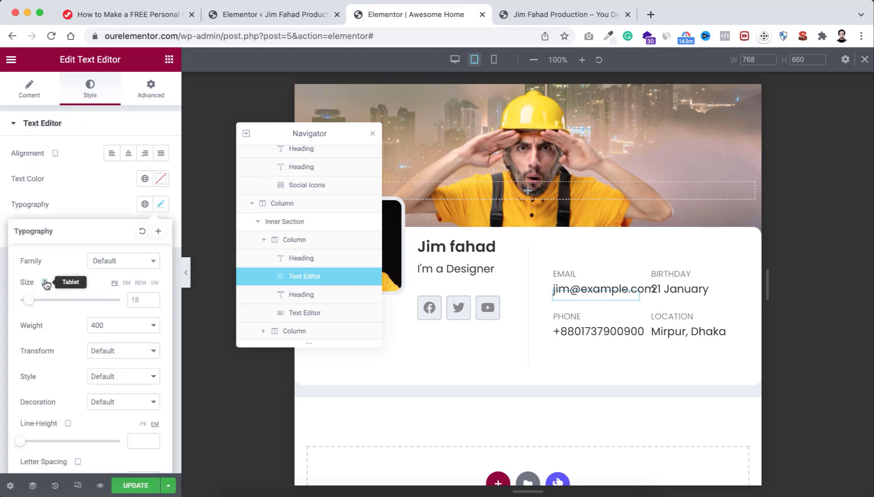
{"action": "left_click", "coordinate": [136, 297]}
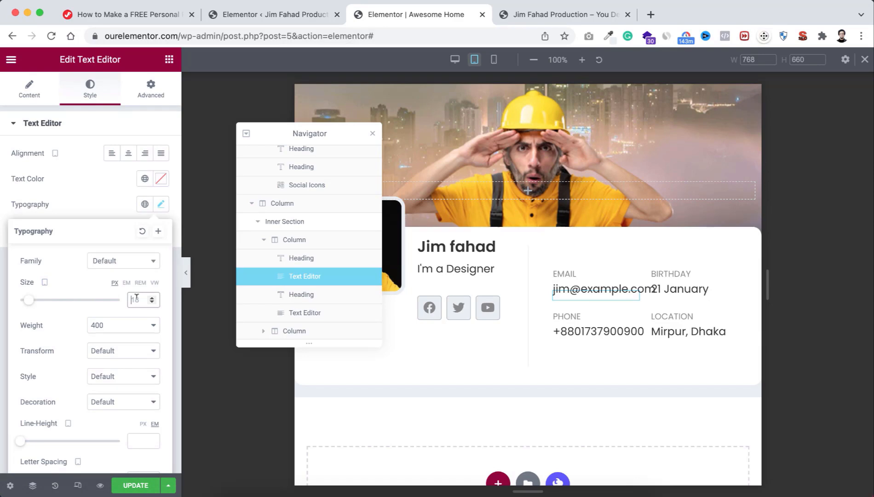
{"action": "type", "text": "14"}
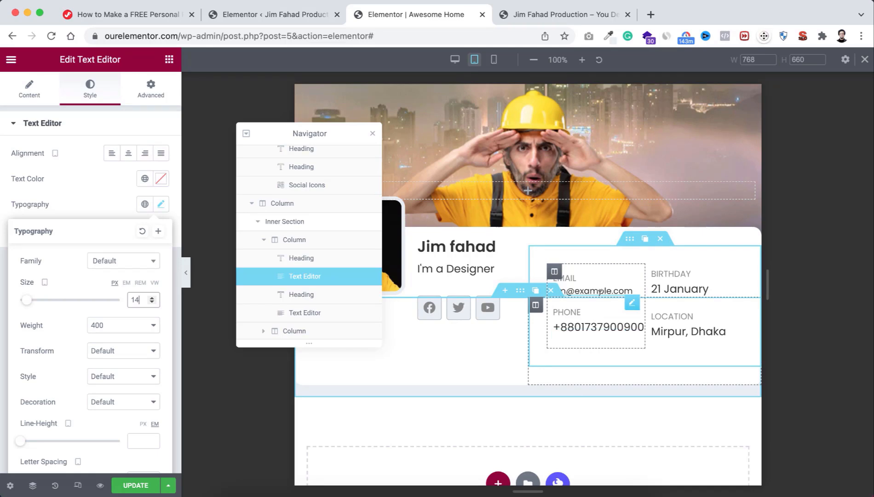
Step: Copy the email text's style and paste it onto the phone number
{"action": "right_click", "coordinate": [319, 279]}
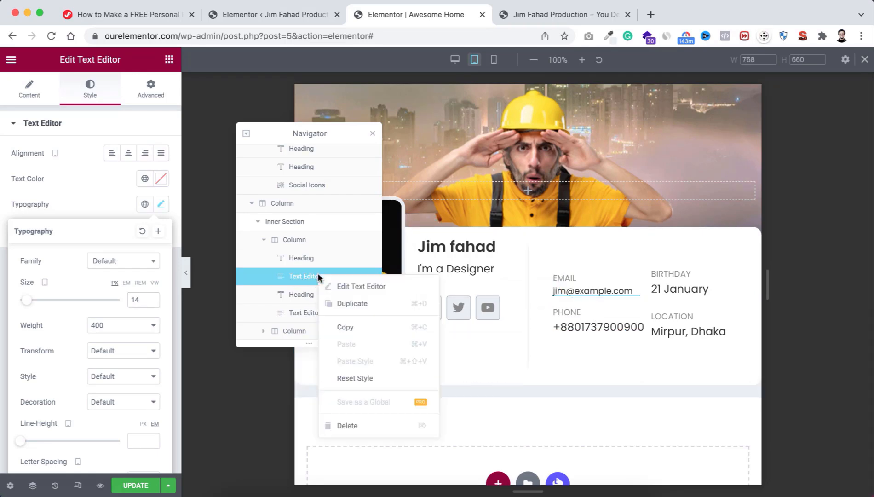
{"action": "left_click", "coordinate": [348, 325]}
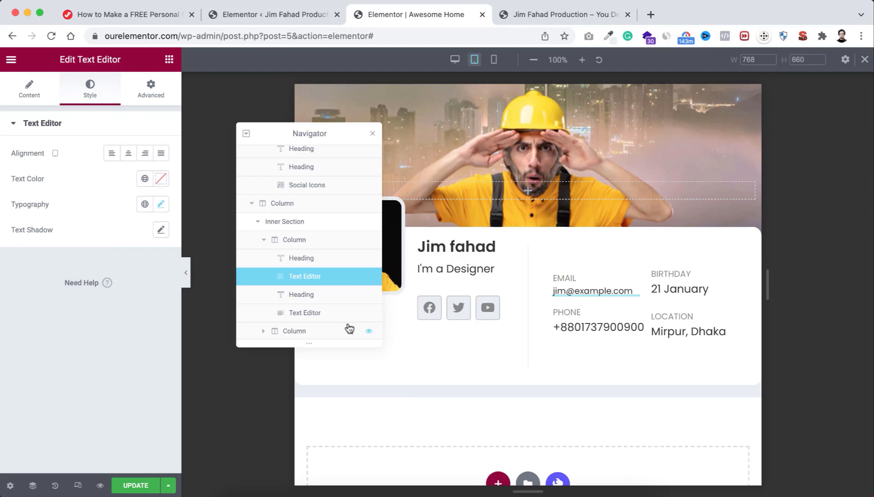
{"action": "right_click", "coordinate": [318, 314]}
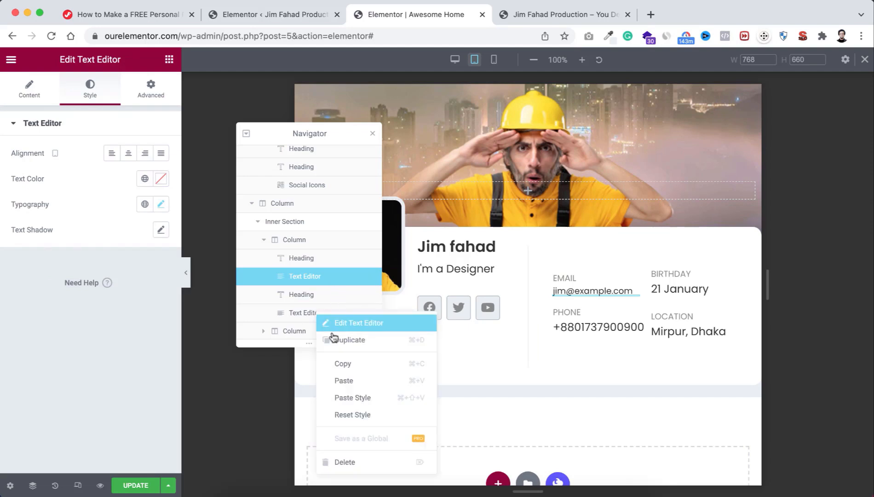
{"action": "left_click", "coordinate": [347, 401]}
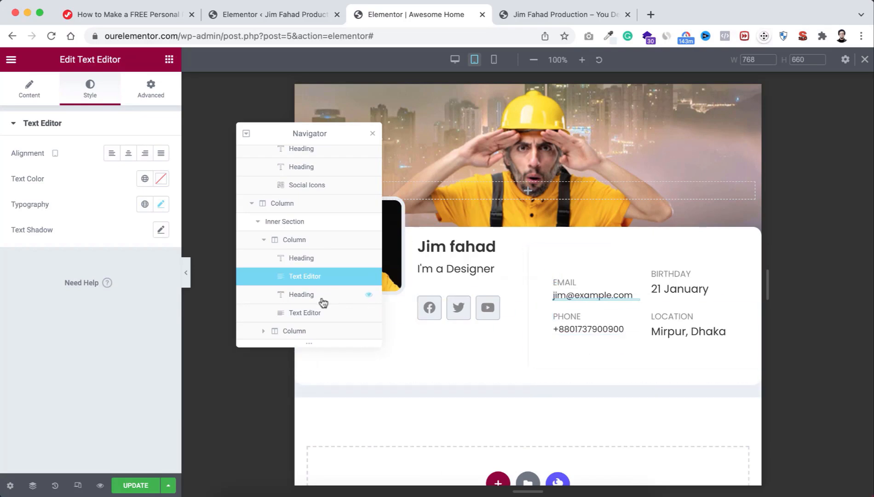
Step: Paste the copied style onto the birthday and location texts
{"action": "left_click", "coordinate": [264, 331]}
{"action": "scroll", "coordinate": [306, 306], "scroll_direction": "down", "scroll_amount": 2}
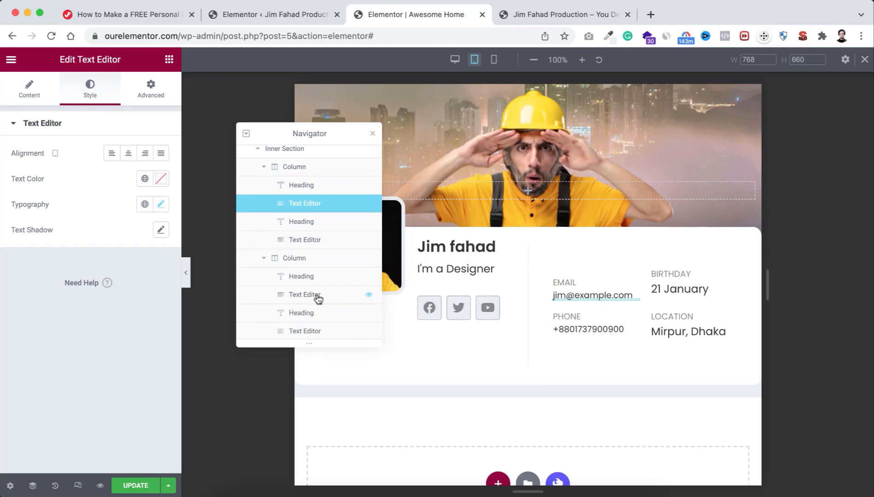
{"action": "left_click", "coordinate": [315, 296]}
{"action": "right_click", "coordinate": [315, 296]}
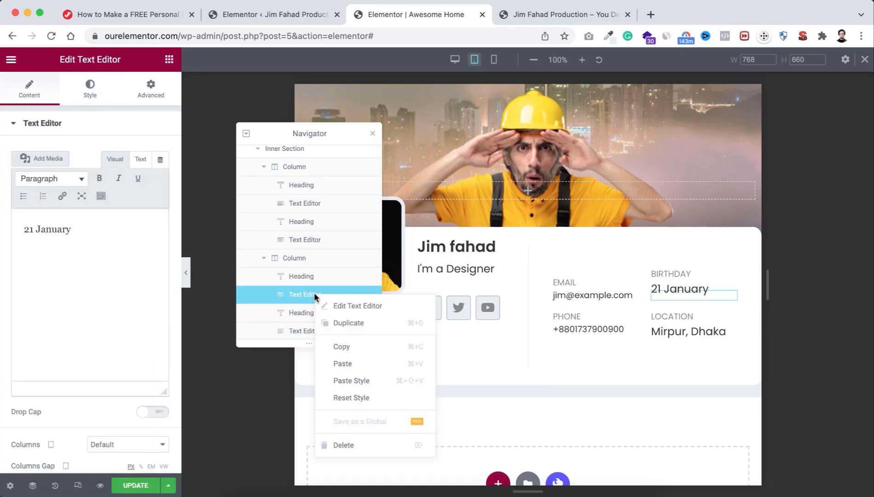
{"action": "left_click", "coordinate": [359, 384]}
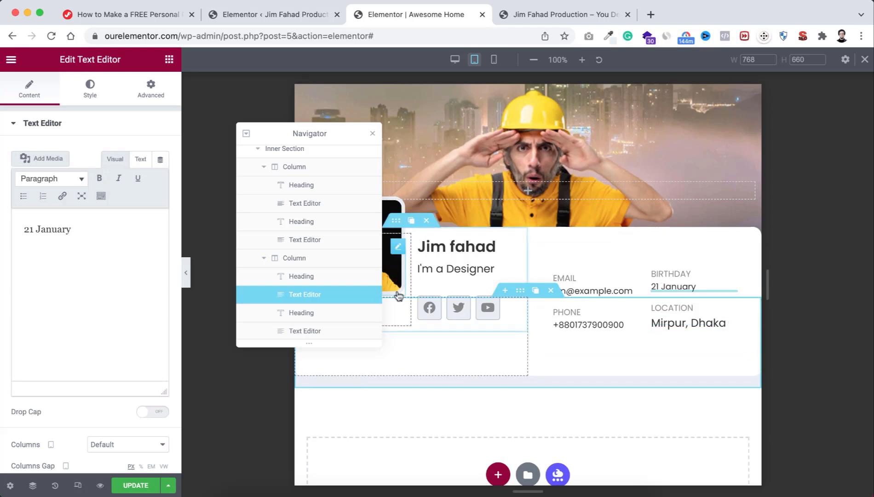
{"action": "left_click", "coordinate": [305, 332]}
{"action": "right_click", "coordinate": [304, 329]}
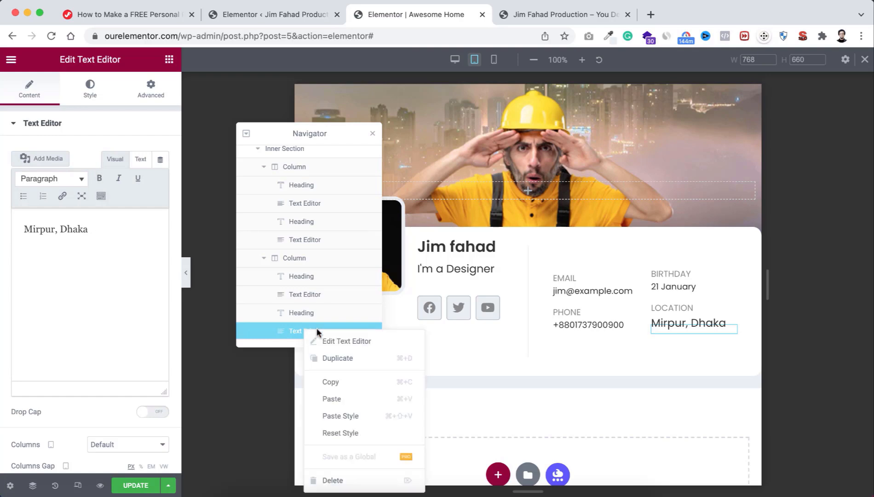
{"action": "left_click", "coordinate": [350, 415]}
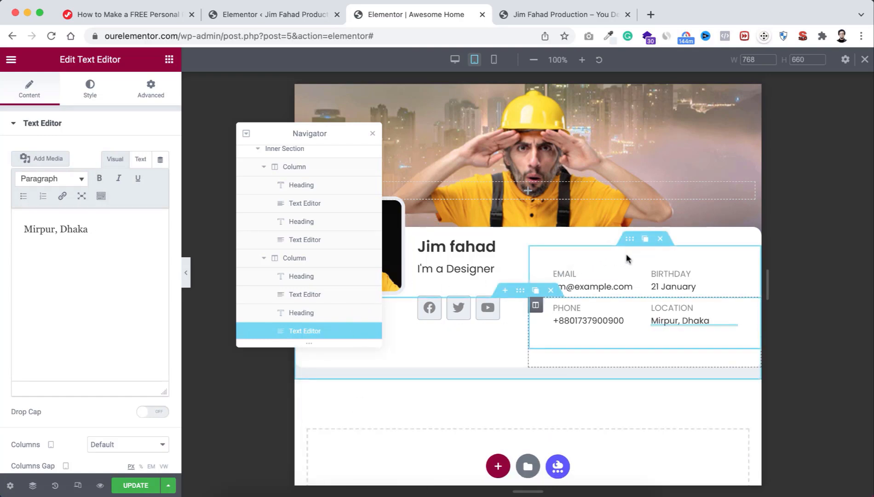
{"action": "scroll", "coordinate": [301, 204], "scroll_direction": "up", "scroll_amount": 2}
{"action": "scroll", "coordinate": [301, 203], "scroll_direction": "up", "scroll_amount": 1}
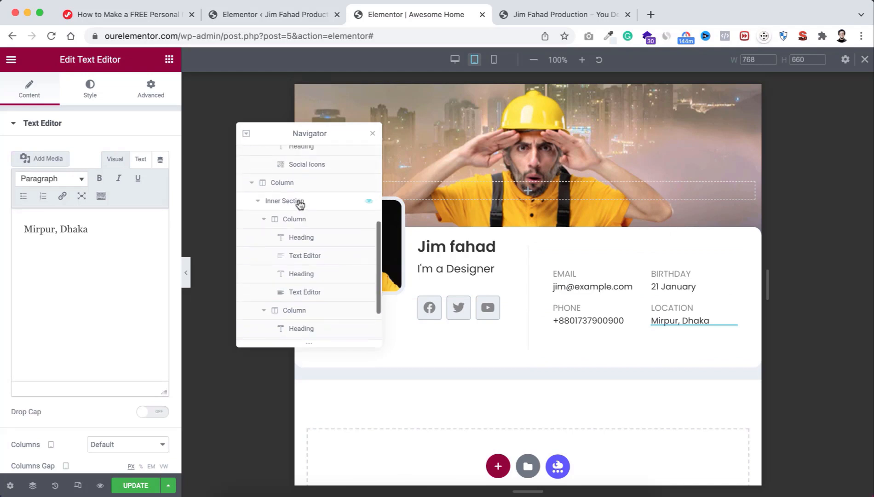
Step: Give the contact-details inner section 10 px padding, then close the Navigator and hide the panel
{"action": "left_click", "coordinate": [300, 203]}
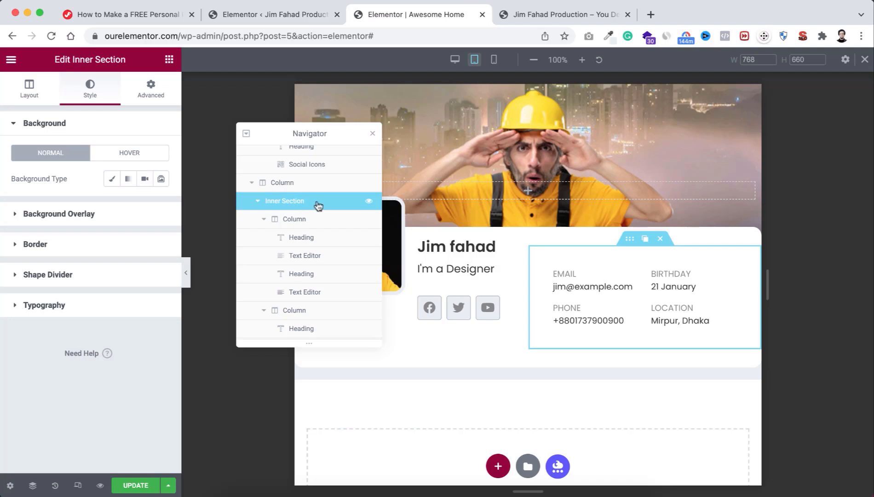
{"action": "left_click", "coordinate": [145, 91]}
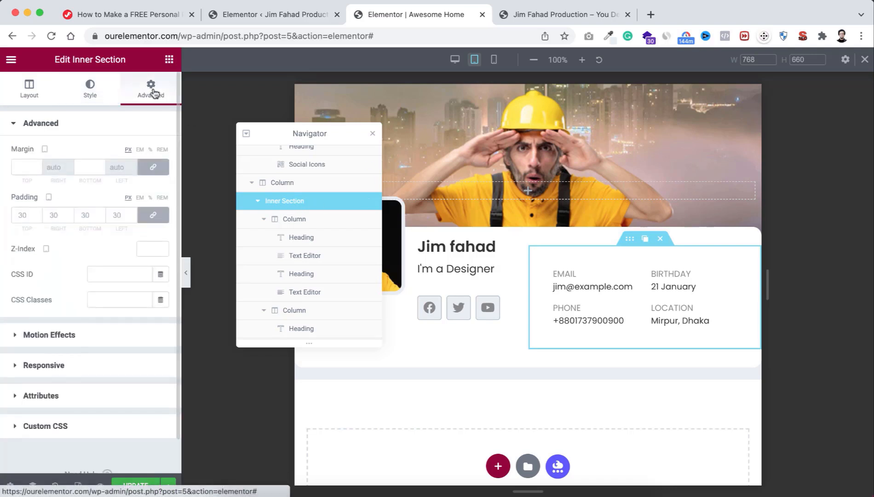
{"action": "left_click", "coordinate": [20, 214]}
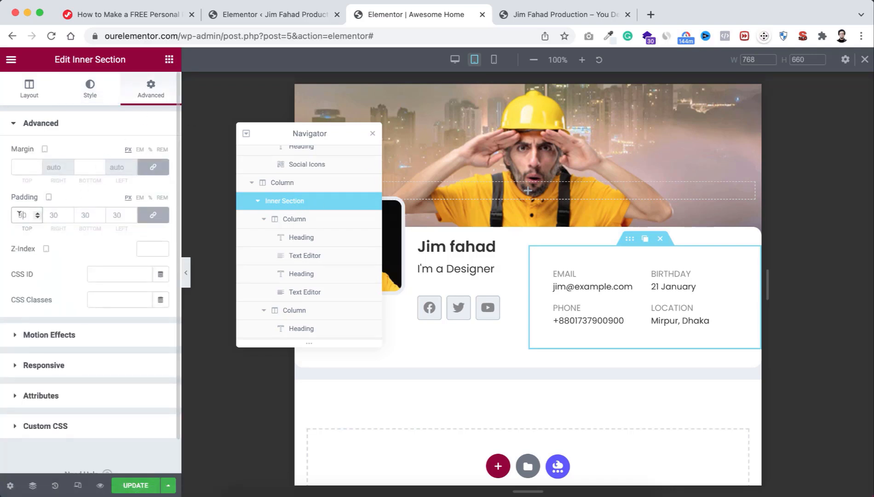
{"action": "type", "text": "10"}
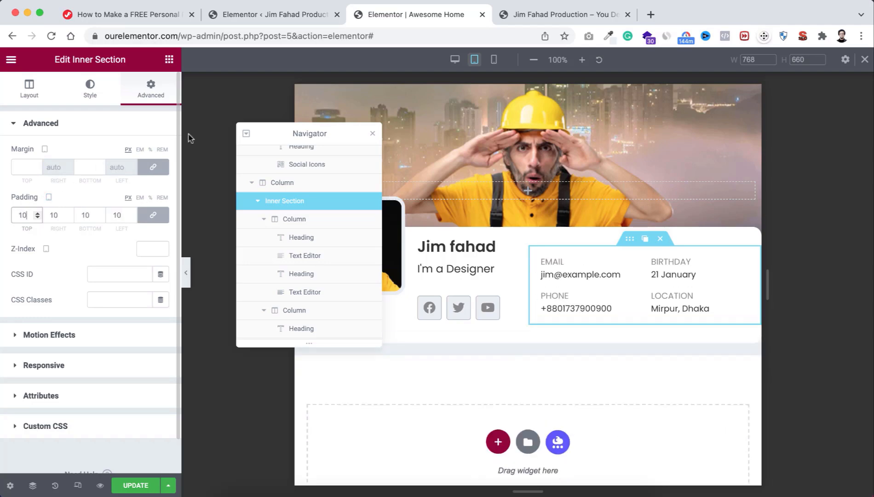
{"action": "left_click", "coordinate": [373, 133]}
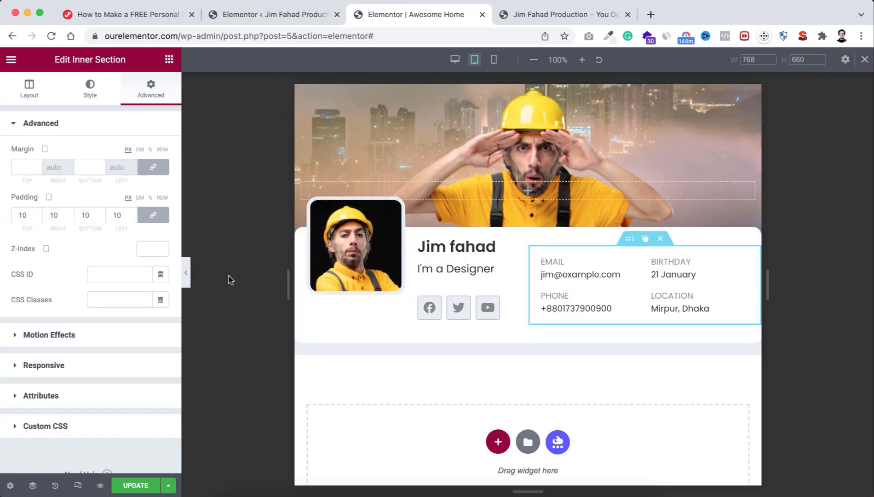
{"action": "left_click", "coordinate": [185, 274]}
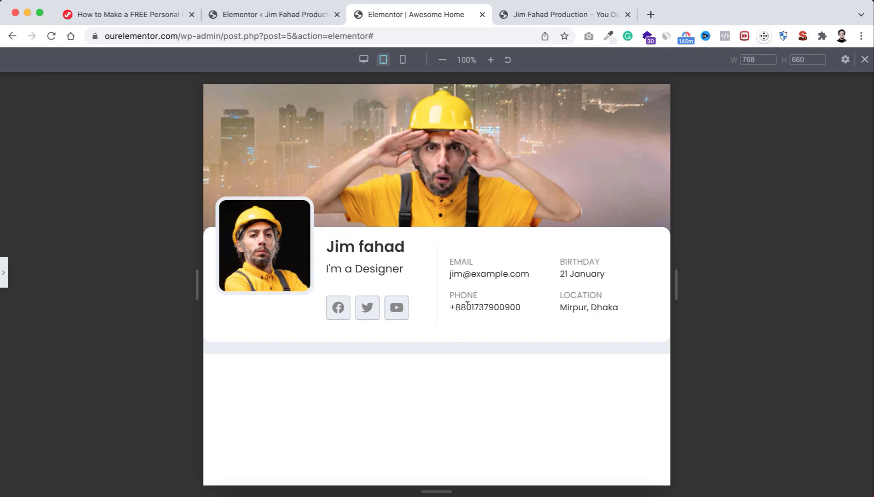
Step: Switch to Mobile preview, restore the editing panel and reopen the Navigator
{"action": "left_click", "coordinate": [402, 60]}
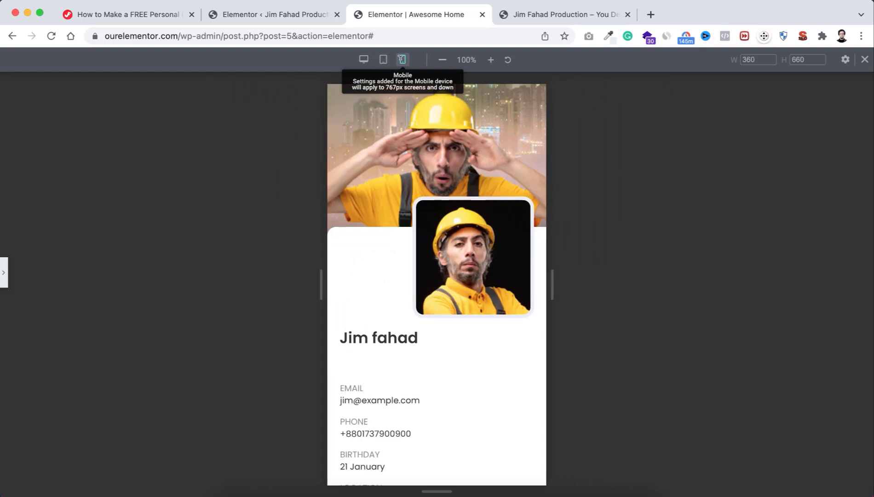
{"action": "left_click", "coordinate": [3, 275]}
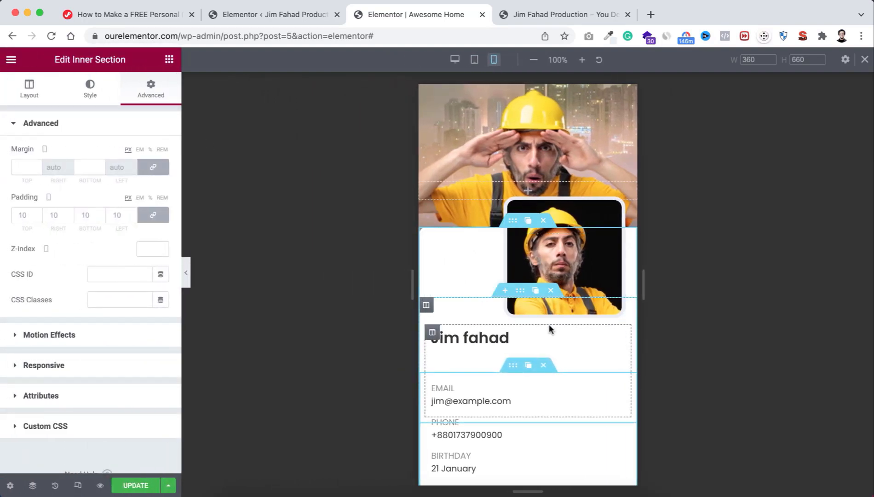
{"action": "right_click", "coordinate": [614, 121]}
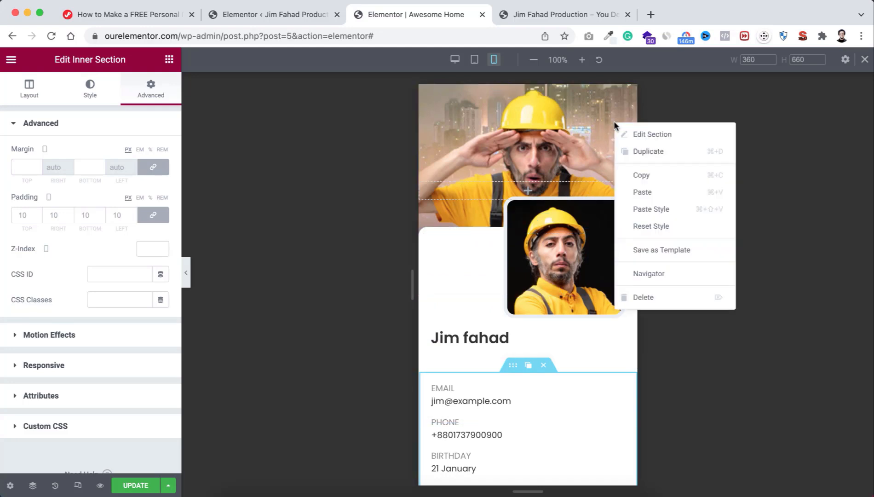
{"action": "left_click", "coordinate": [648, 275]}
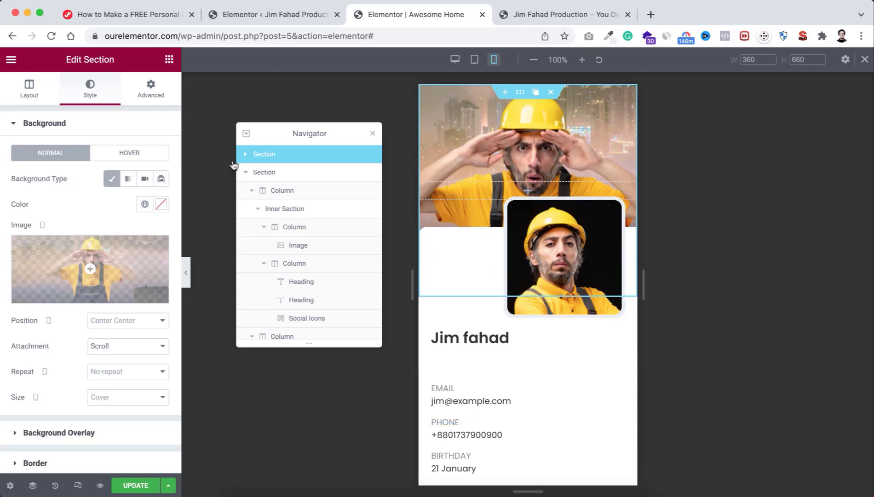
Step: Set all border-radius corners of the outer profile column to 0 on mobile
{"action": "left_click", "coordinate": [291, 193]}
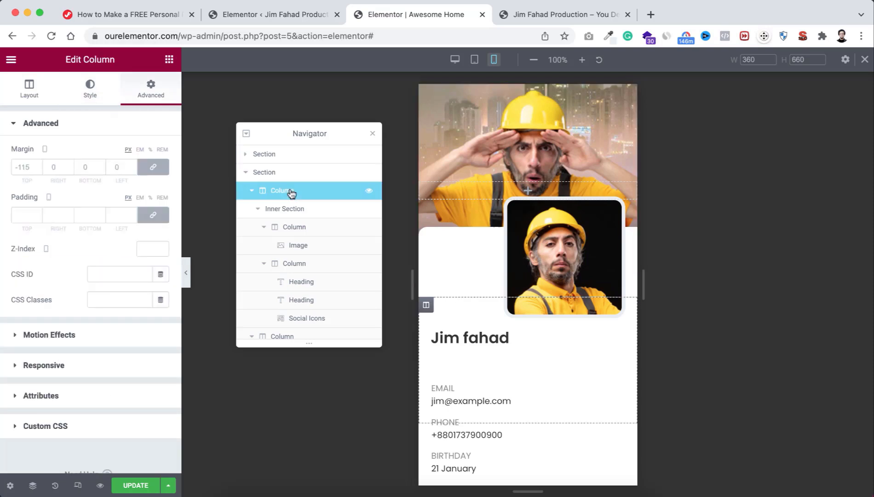
{"action": "left_click", "coordinate": [91, 92]}
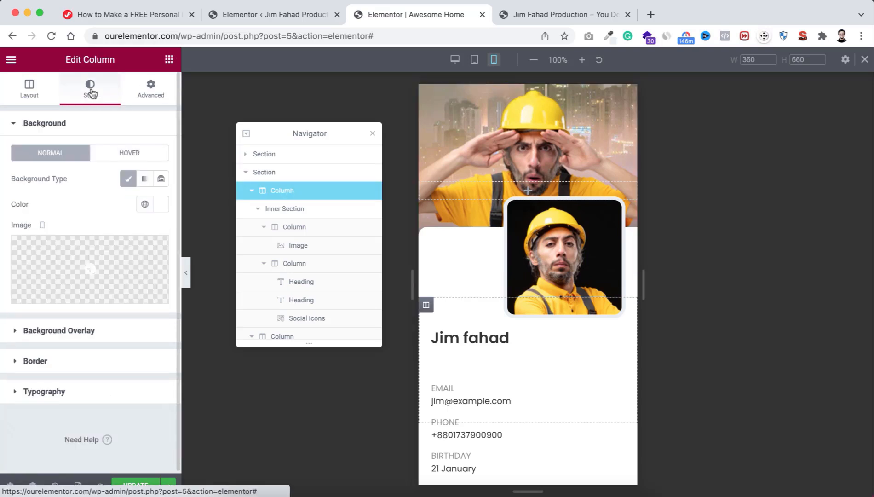
{"action": "left_click", "coordinate": [35, 361]}
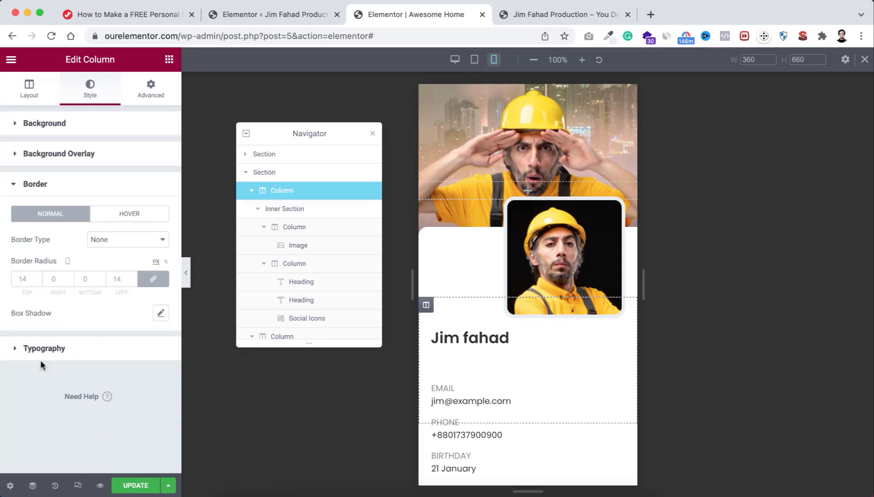
{"action": "left_click", "coordinate": [24, 279]}
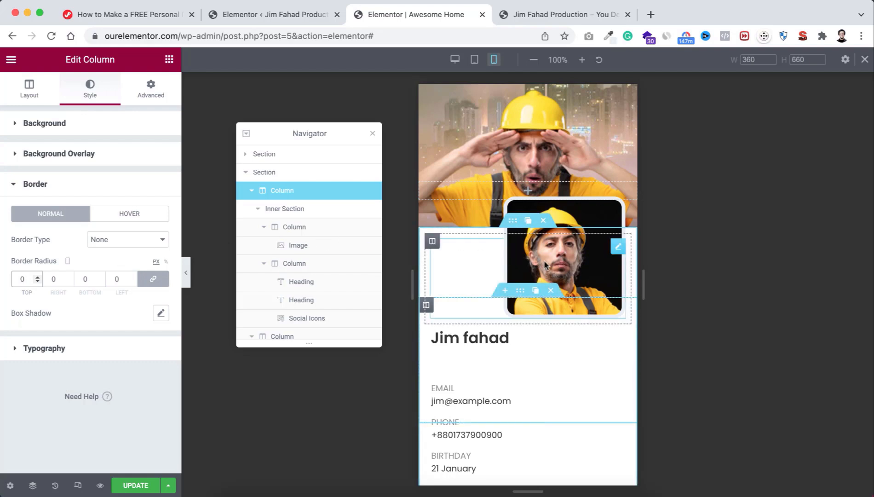
{"action": "left_click", "coordinate": [300, 245]}
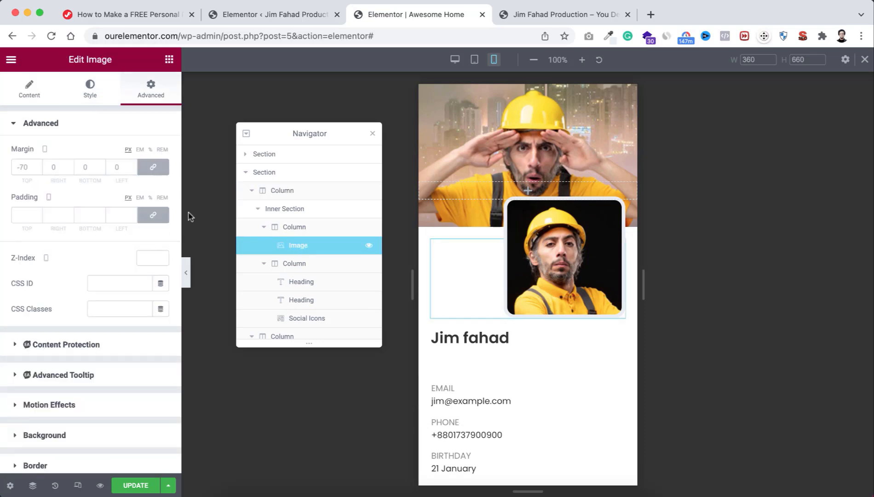
Step: Center-align the portrait image within its column on mobile
{"action": "left_click", "coordinate": [29, 99]}
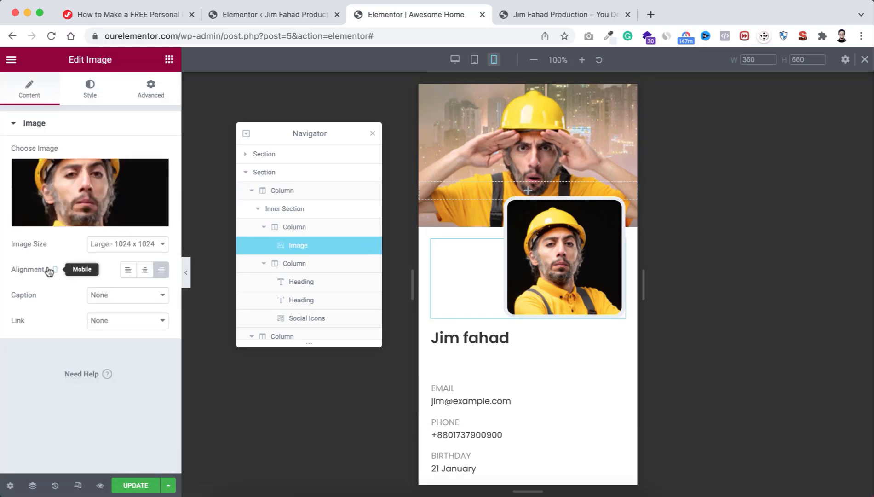
{"action": "left_click", "coordinate": [144, 272]}
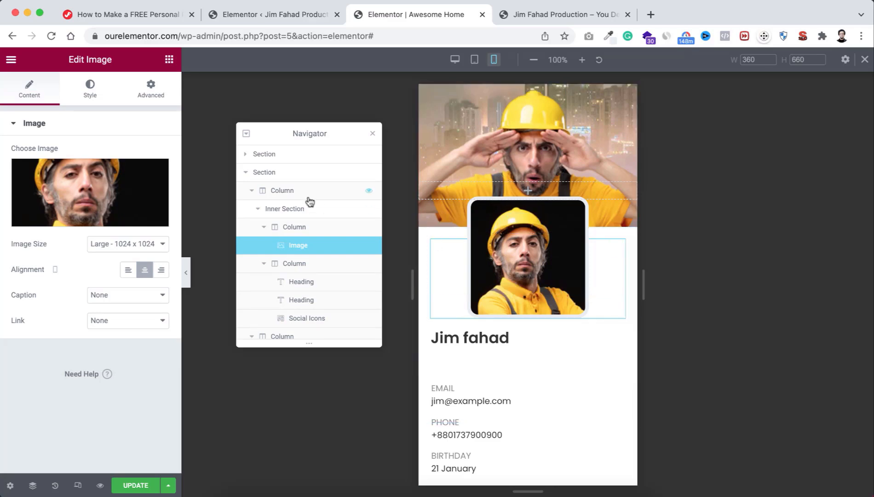
{"action": "left_click", "coordinate": [288, 195]}
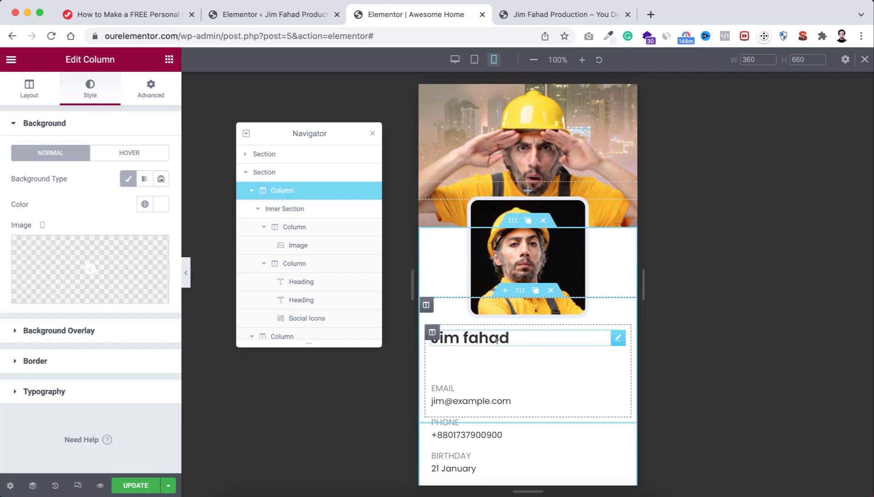
Step: Change the contact column's top margin from -115 to 0 and set its padding to 0
{"action": "scroll", "coordinate": [276, 314], "scroll_direction": "down", "scroll_amount": 3}
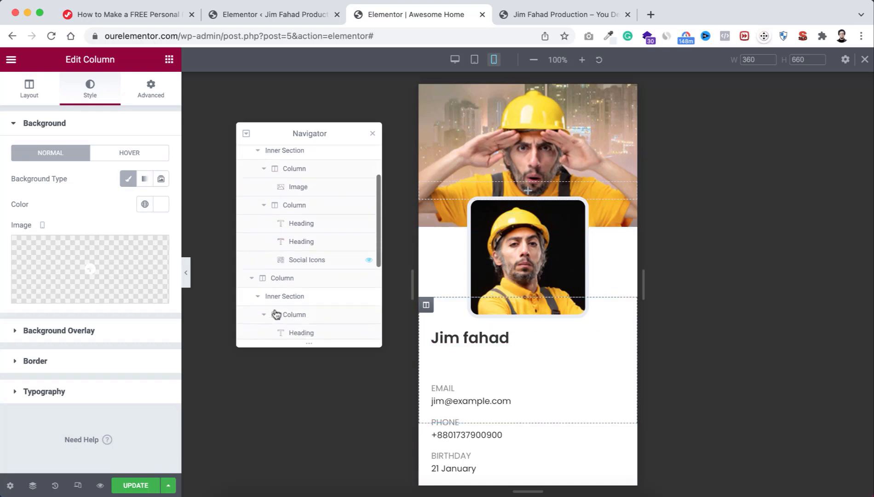
{"action": "scroll", "coordinate": [276, 314], "scroll_direction": "down", "scroll_amount": 2}
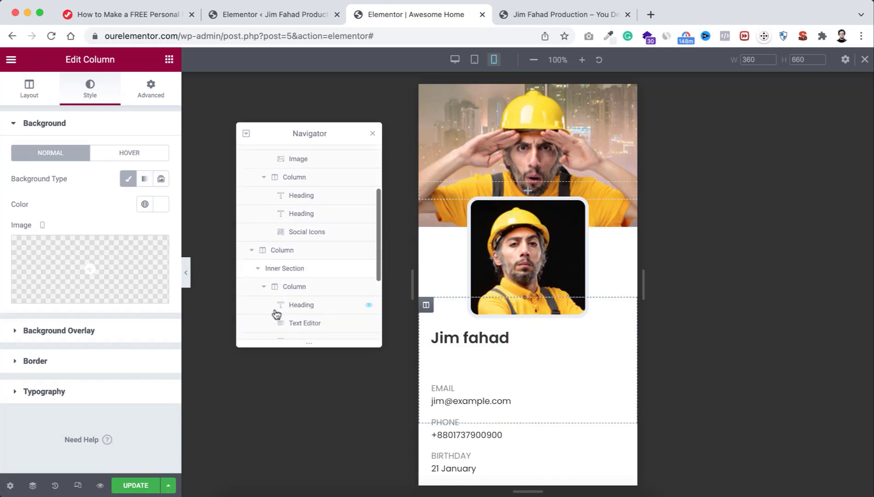
{"action": "left_click", "coordinate": [275, 250]}
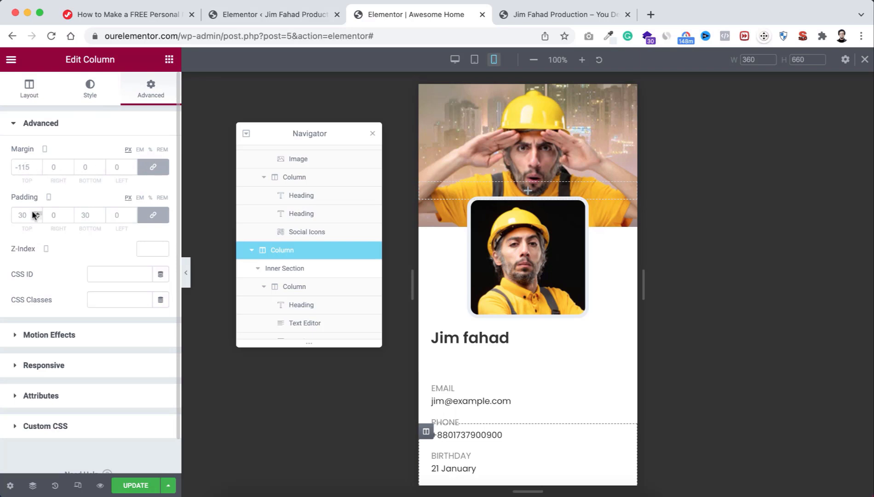
{"action": "left_click", "coordinate": [23, 166]}
{"action": "key", "text": "ctrl+a"}
{"action": "type", "text": "0"}
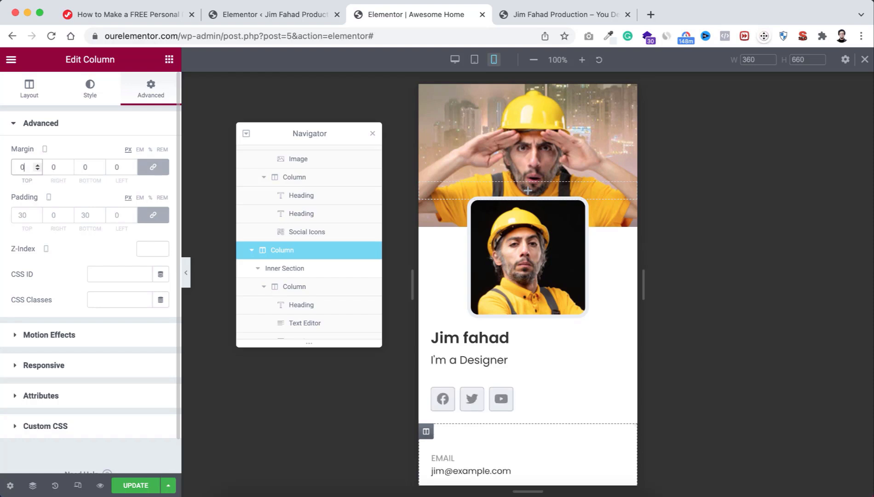
{"action": "left_click", "coordinate": [22, 214]}
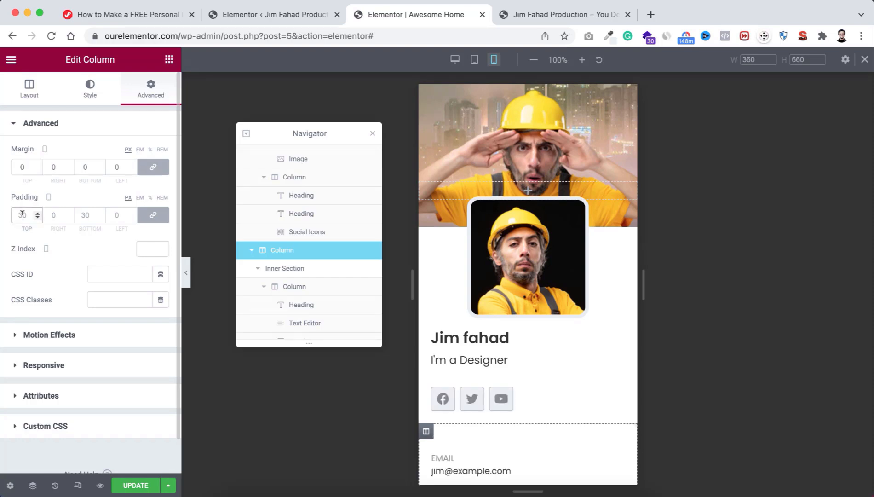
{"action": "type", "text": "0"}
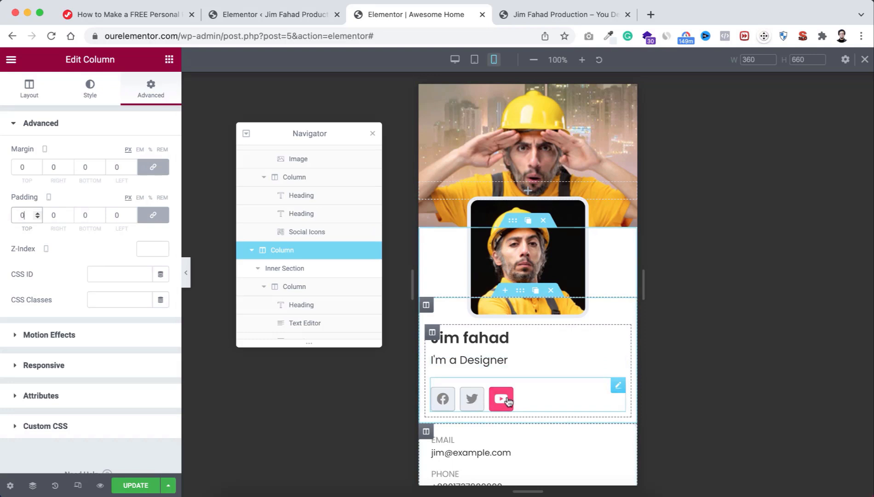
Step: Set the contact column's border radius to 0 on mobile
{"action": "scroll", "coordinate": [506, 395], "scroll_direction": "down", "scroll_amount": 5}
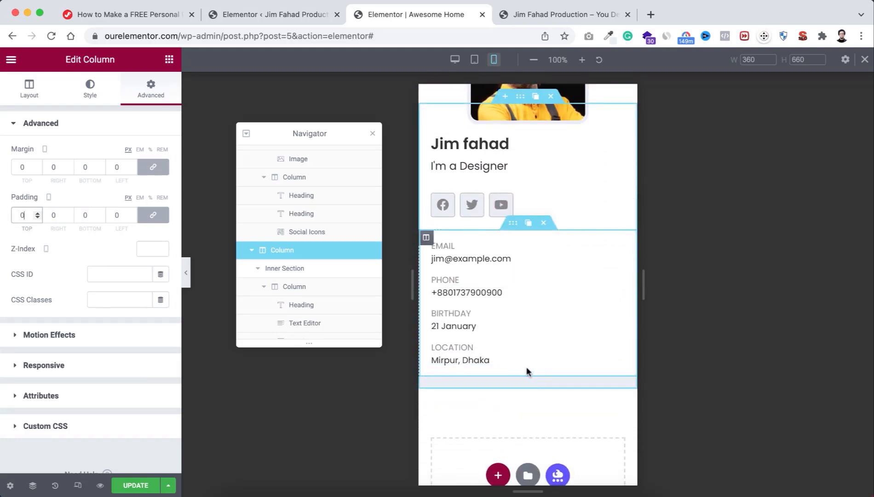
{"action": "left_click", "coordinate": [90, 88]}
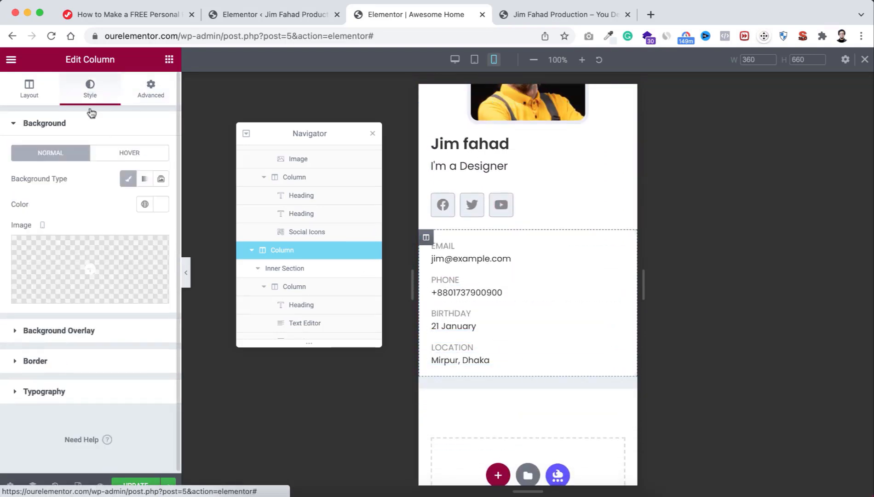
{"action": "left_click", "coordinate": [69, 370]}
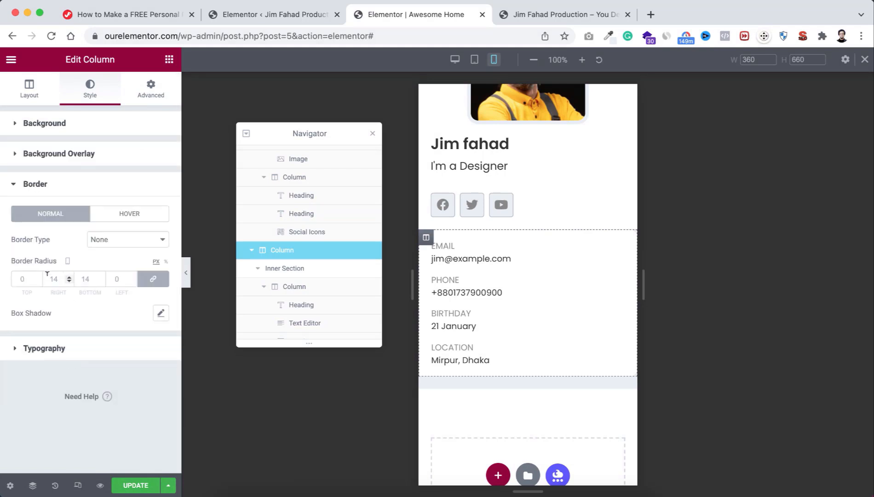
{"action": "left_click", "coordinate": [27, 278]}
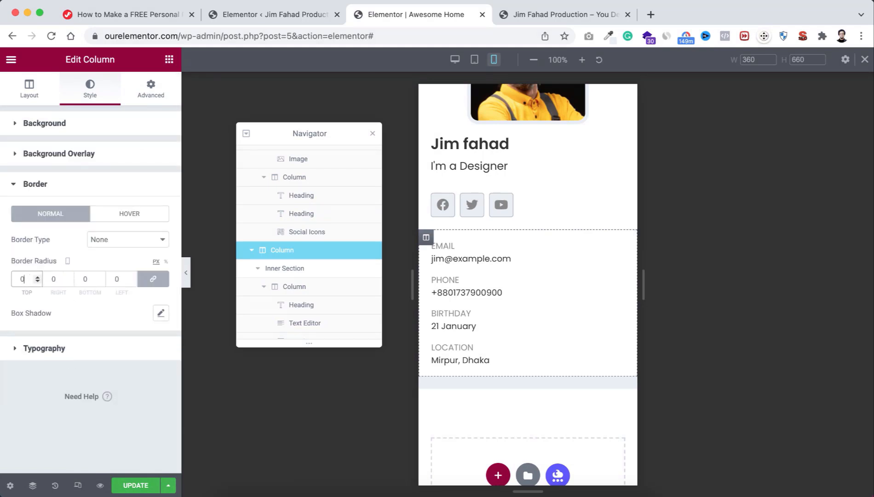
Step: Pad the contact-details inner section 30 px on all sides except a 0 top
{"action": "left_click", "coordinate": [307, 271]}
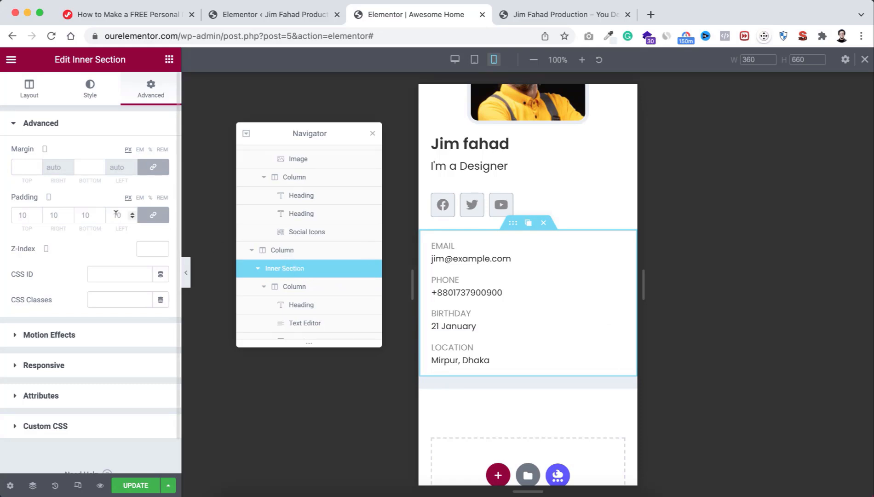
{"action": "left_click", "coordinate": [53, 213]}
{"action": "type", "text": "30"}
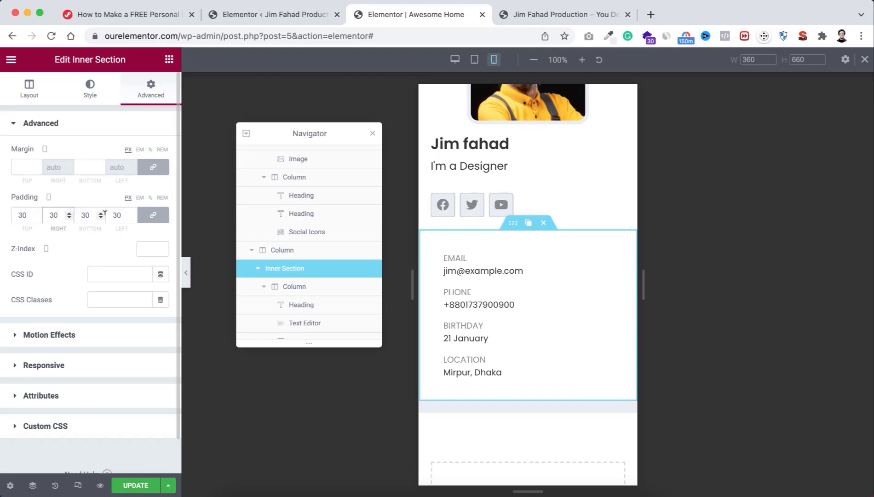
{"action": "left_click", "coordinate": [147, 215]}
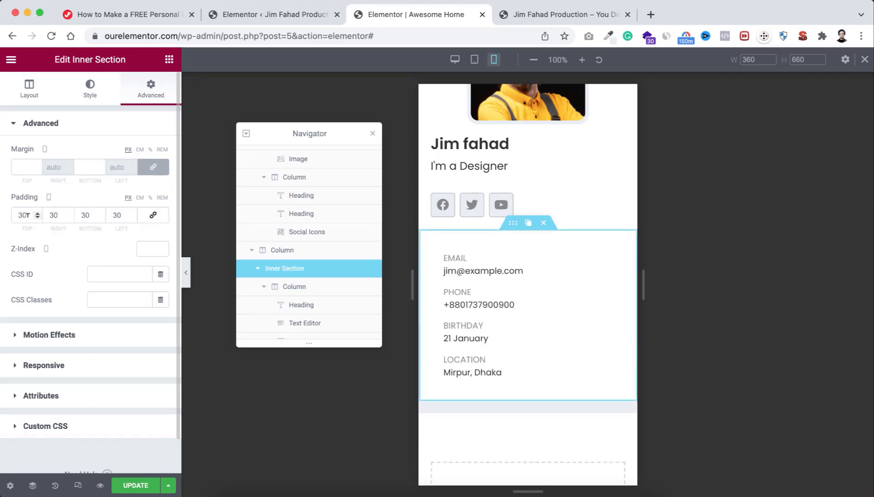
{"action": "left_click_drag", "start_coordinate": [27, 215], "coordinate": [12, 214]}
{"action": "type", "text": "0"}
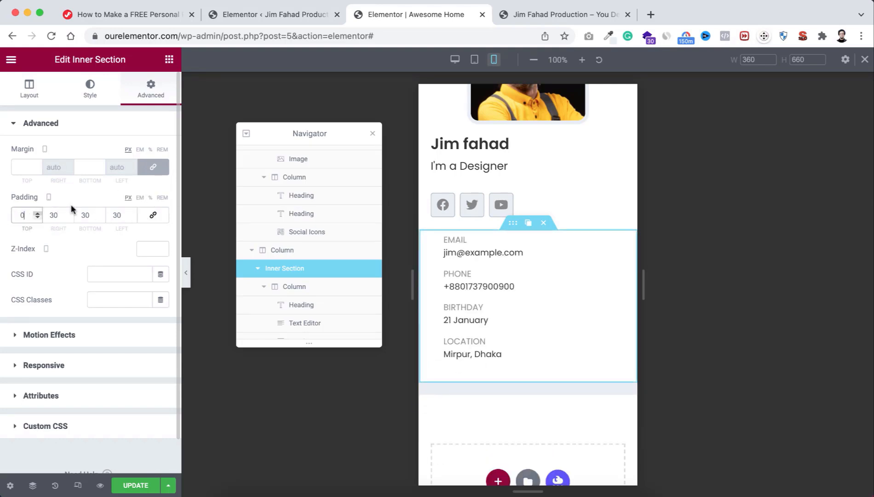
{"action": "scroll", "coordinate": [542, 185], "scroll_direction": "up", "scroll_amount": 3}
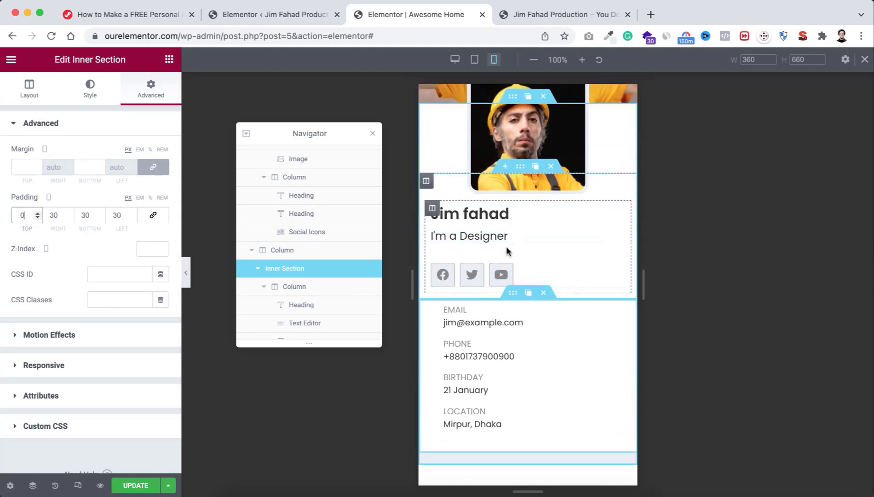
Step: Center the name heading, the I'm a Designer subtitle and the social icons on mobile
{"action": "left_click", "coordinate": [512, 212]}
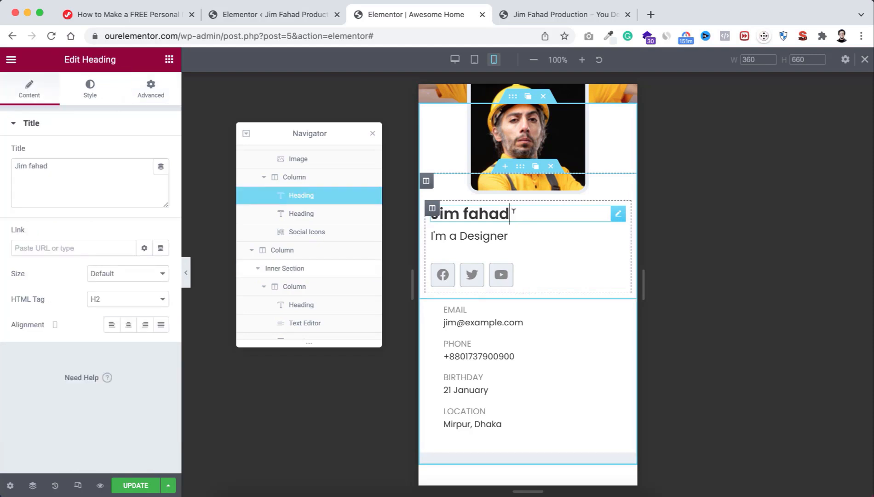
{"action": "left_click", "coordinate": [128, 325]}
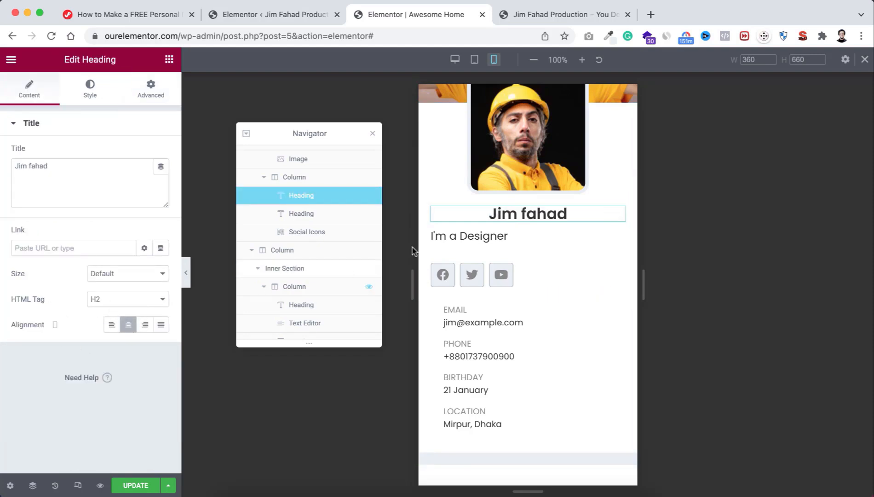
{"action": "left_click", "coordinate": [464, 235]}
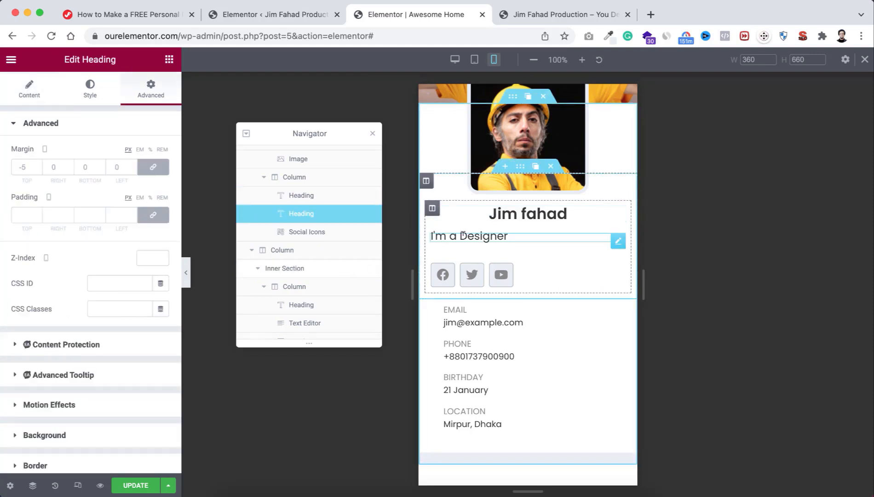
{"action": "left_click", "coordinate": [29, 90]}
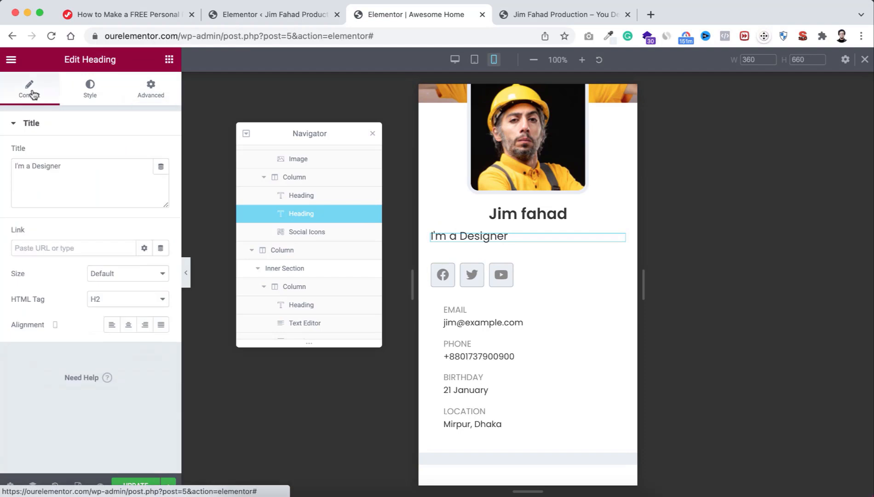
{"action": "left_click", "coordinate": [129, 325]}
{"action": "left_click", "coordinate": [542, 274]}
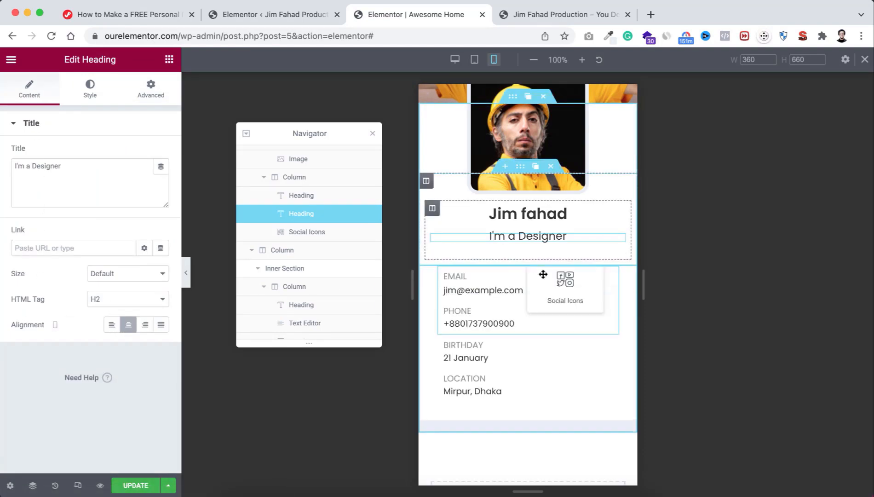
{"action": "left_click", "coordinate": [29, 90]}
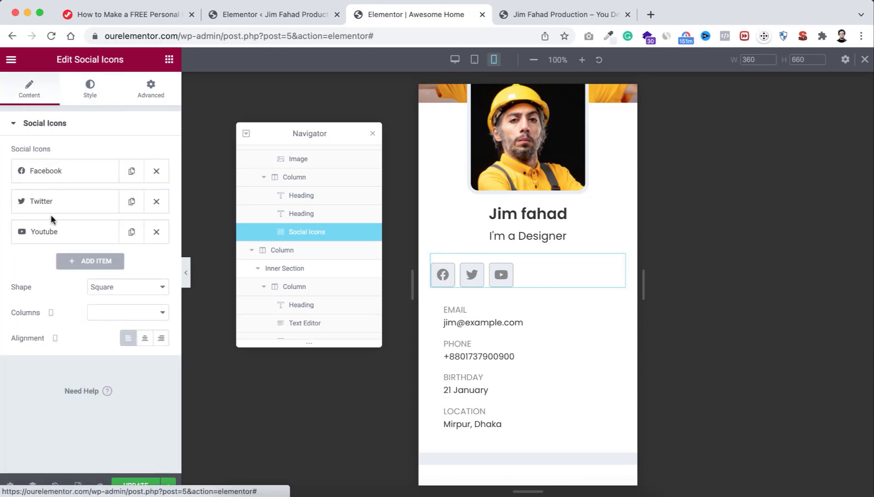
{"action": "left_click", "coordinate": [145, 340]}
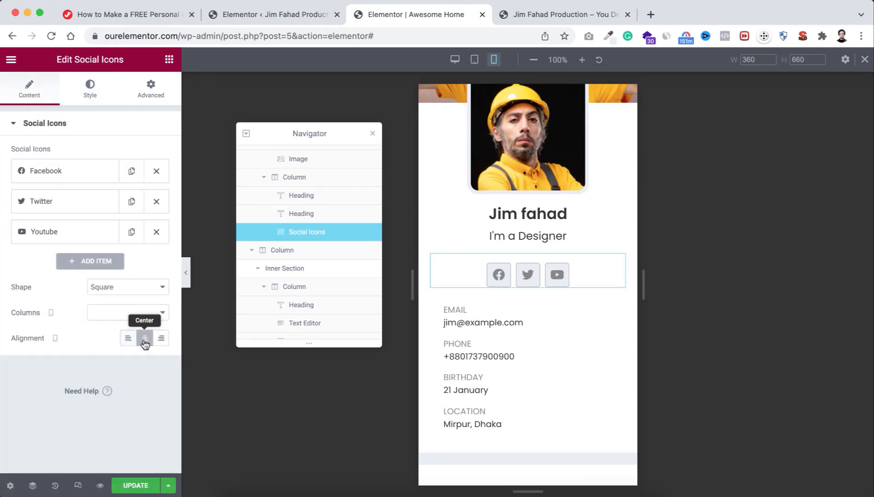
Step: Close the Navigator and preview the profile card at tablet width
{"action": "left_click", "coordinate": [373, 138]}
{"action": "scroll", "coordinate": [578, 310], "scroll_direction": "down", "scroll_amount": 3}
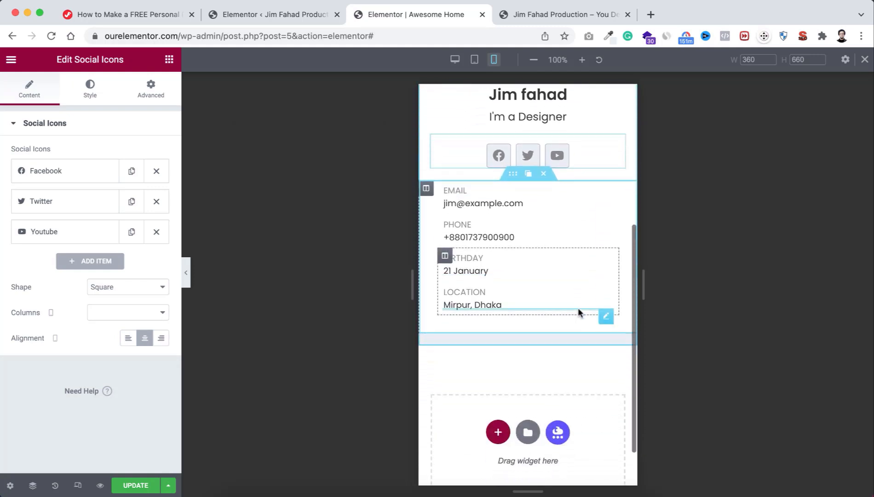
{"action": "scroll", "coordinate": [578, 308], "scroll_direction": "up", "scroll_amount": 4}
{"action": "scroll", "coordinate": [578, 312], "scroll_direction": "up", "scroll_amount": 2}
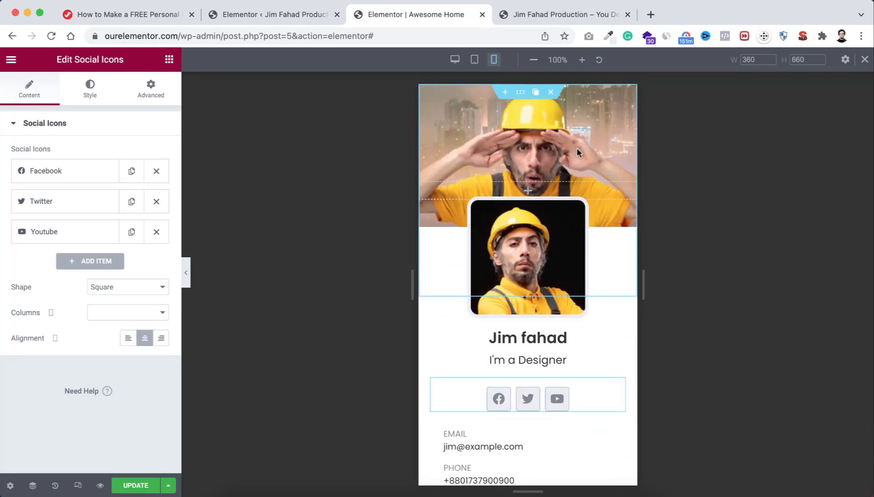
{"action": "left_click", "coordinate": [475, 60]}
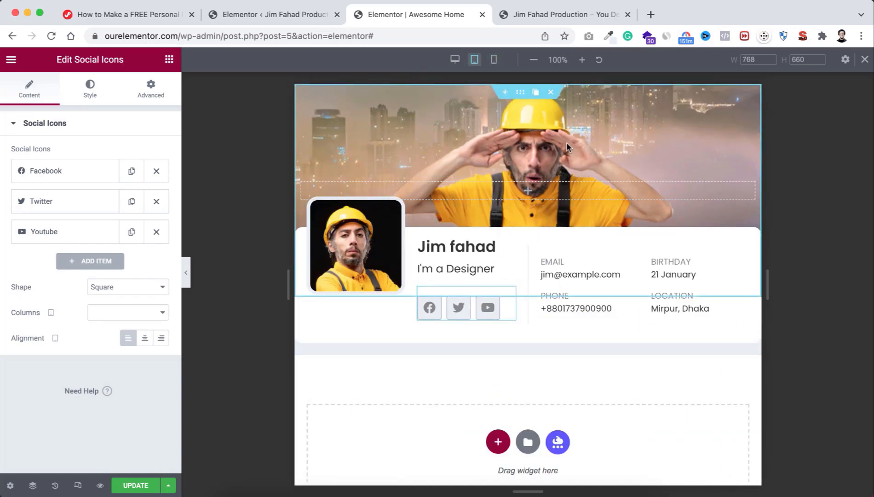
Step: Check the profile card at desktop width, exit responsive mode and click UPDATE to save
{"action": "left_click", "coordinate": [455, 60]}
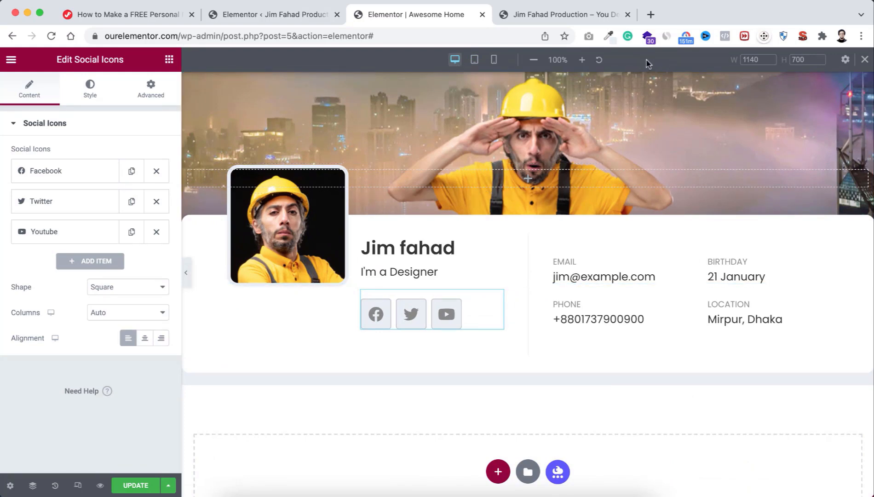
{"action": "left_click", "coordinate": [865, 60]}
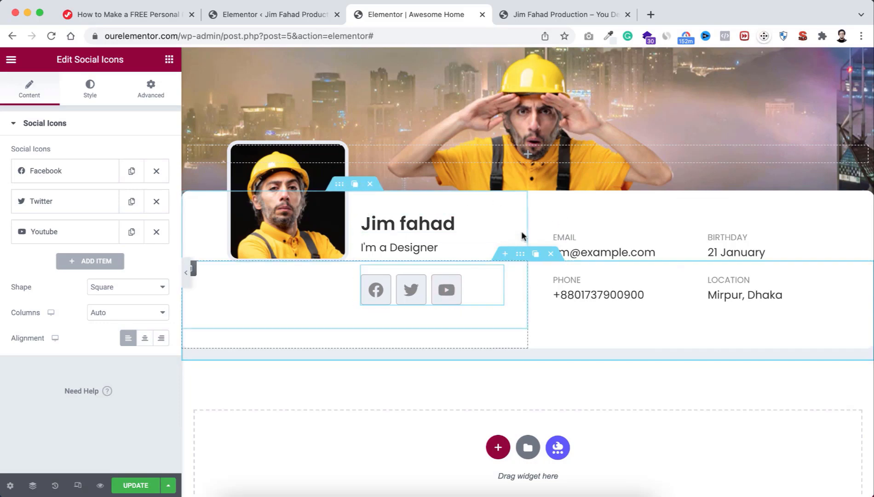
{"action": "left_click", "coordinate": [133, 486]}
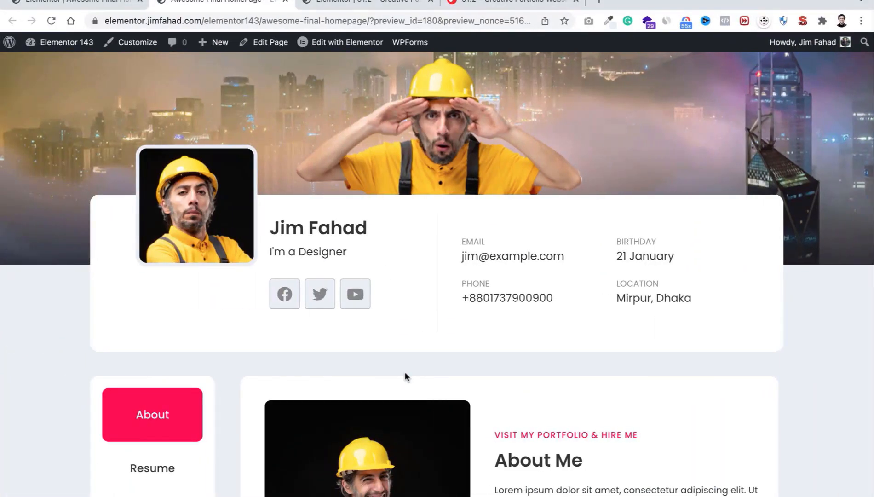
{"action": "scroll", "coordinate": [404, 372], "scroll_direction": "down", "scroll_amount": 5}
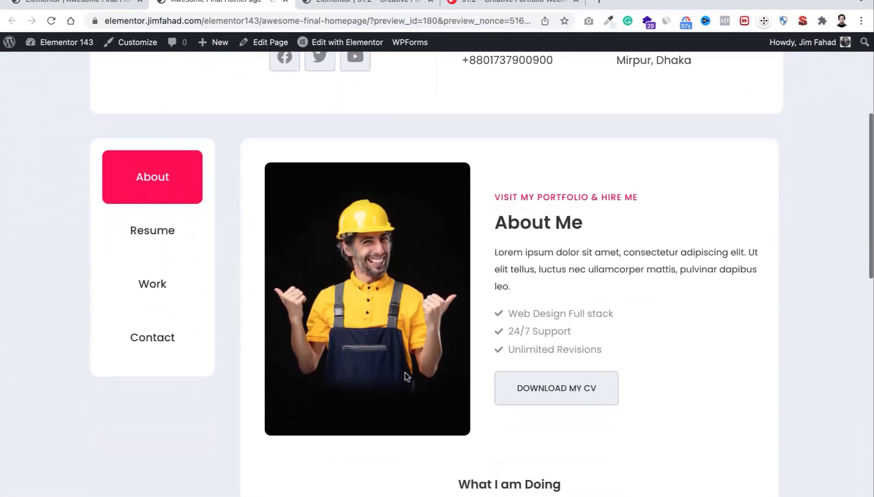
{"action": "scroll", "coordinate": [406, 376], "scroll_direction": "down", "scroll_amount": 2}
{"action": "scroll", "coordinate": [407, 377], "scroll_direction": "up", "scroll_amount": 1}
{"action": "scroll", "coordinate": [406, 376], "scroll_direction": "down", "scroll_amount": 1}
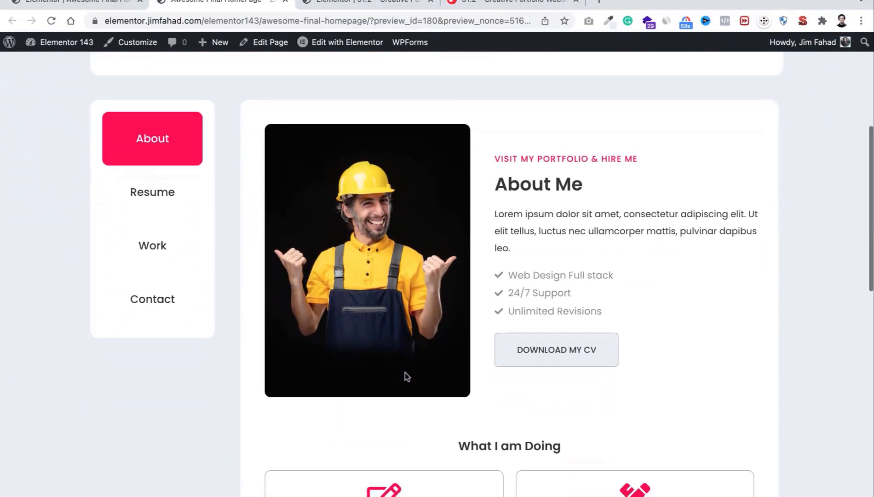
{"action": "scroll", "coordinate": [407, 377], "scroll_direction": "up", "scroll_amount": 1}
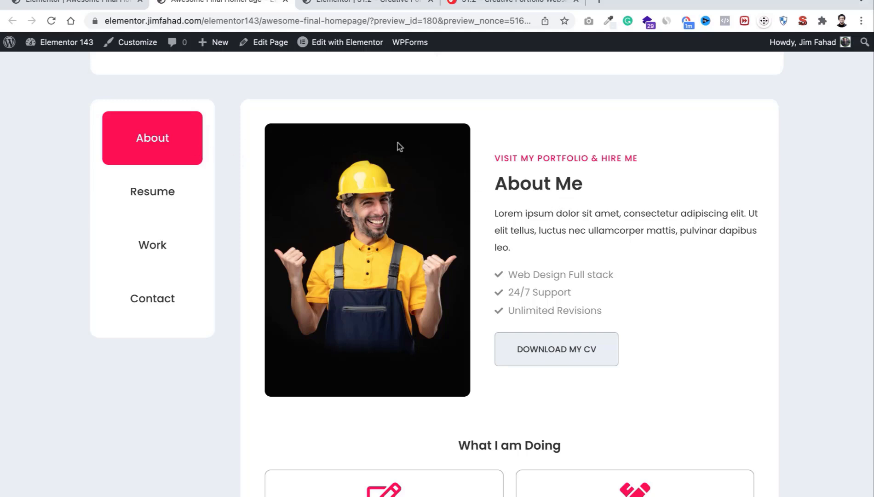
{"action": "scroll", "coordinate": [498, 313], "scroll_direction": "down", "scroll_amount": 8}
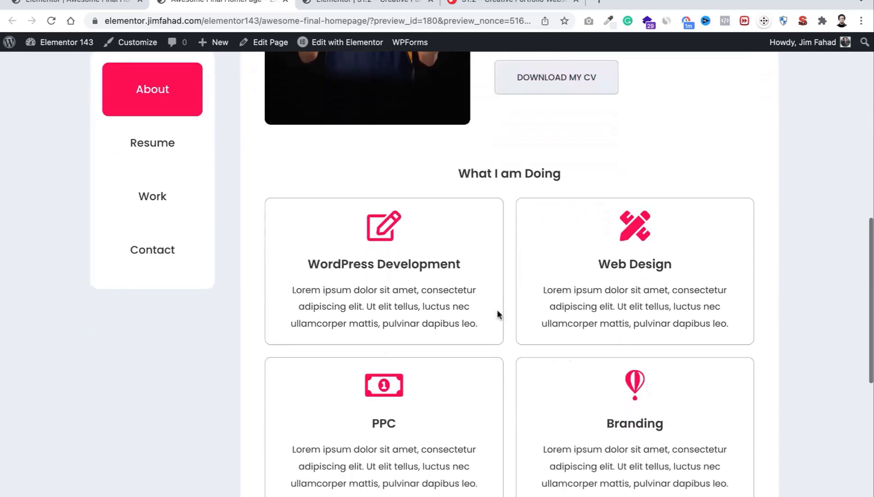
{"action": "scroll", "coordinate": [497, 314], "scroll_direction": "down", "scroll_amount": 4}
{"action": "scroll", "coordinate": [497, 315], "scroll_direction": "up", "scroll_amount": 10}
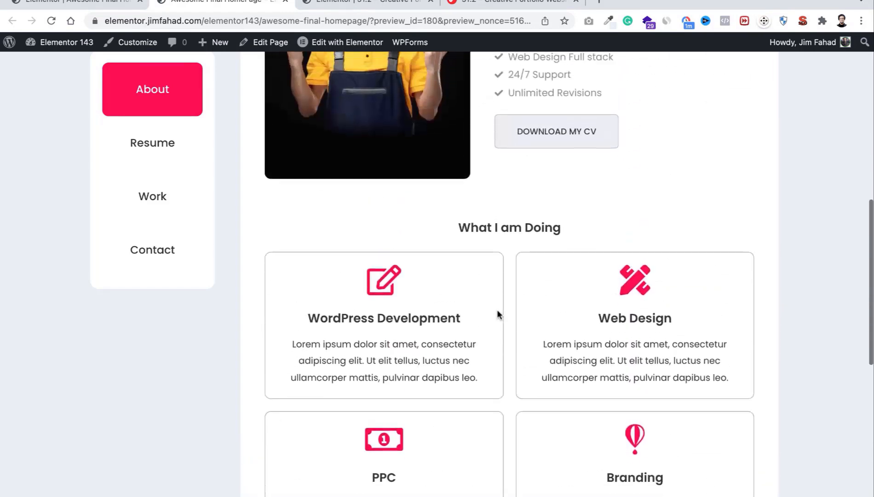
{"action": "left_click", "coordinate": [188, 199]}
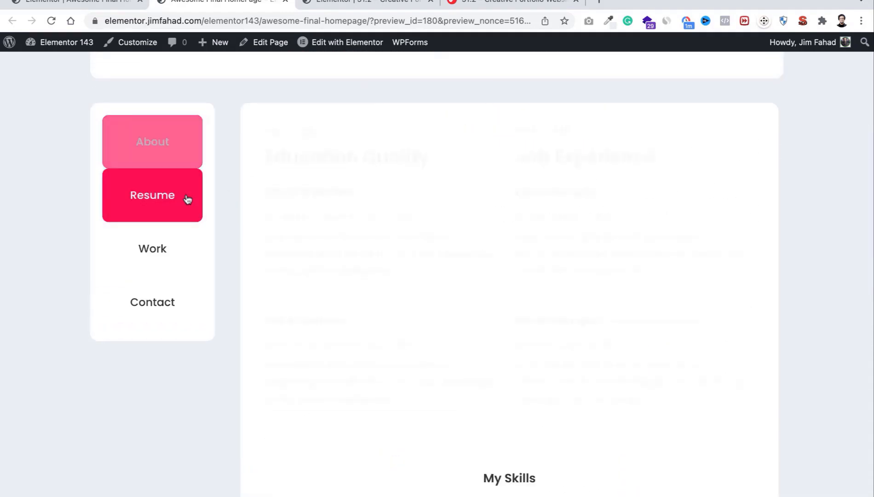
{"action": "scroll", "coordinate": [541, 309], "scroll_direction": "down", "scroll_amount": 4}
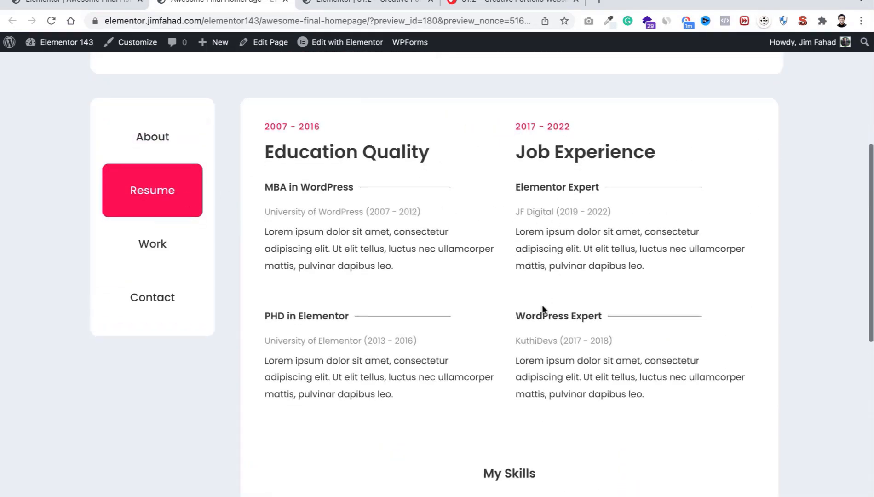
{"action": "scroll", "coordinate": [542, 305], "scroll_direction": "down", "scroll_amount": 2}
{"action": "scroll", "coordinate": [542, 304], "scroll_direction": "up", "scroll_amount": 5}
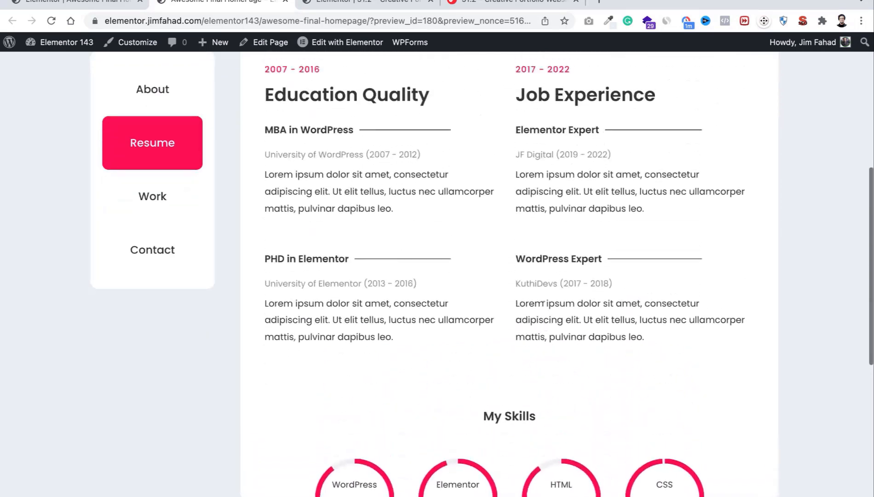
{"action": "left_click", "coordinate": [169, 205]}
{"action": "scroll", "coordinate": [392, 218], "scroll_direction": "up", "scroll_amount": 3}
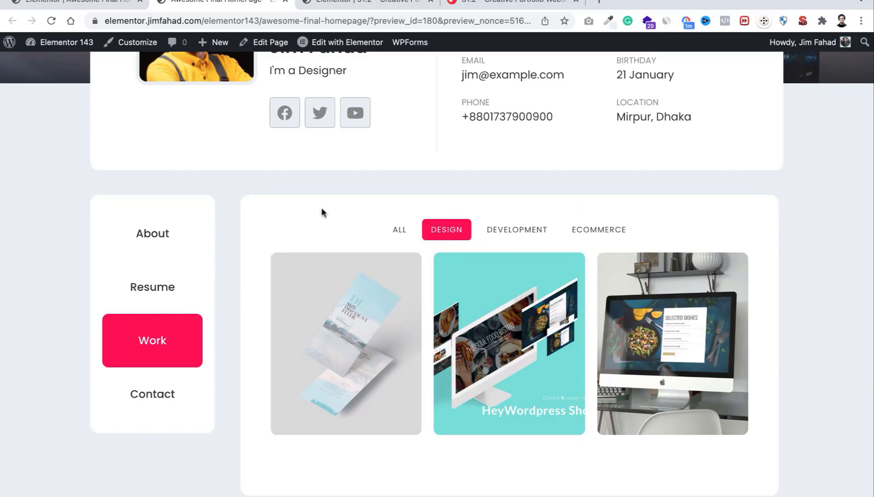
{"action": "left_click", "coordinate": [165, 395]}
{"action": "scroll", "coordinate": [451, 181], "scroll_direction": "down", "scroll_amount": 1}
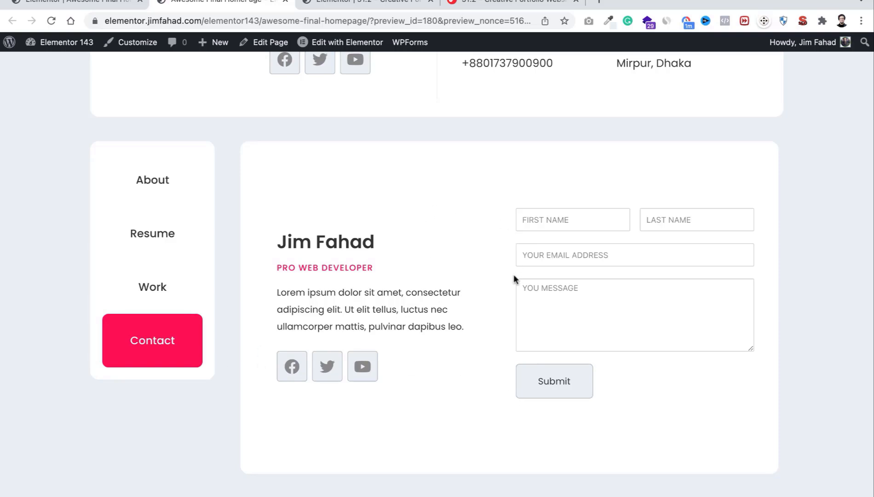
{"action": "left_click", "coordinate": [173, 190]}
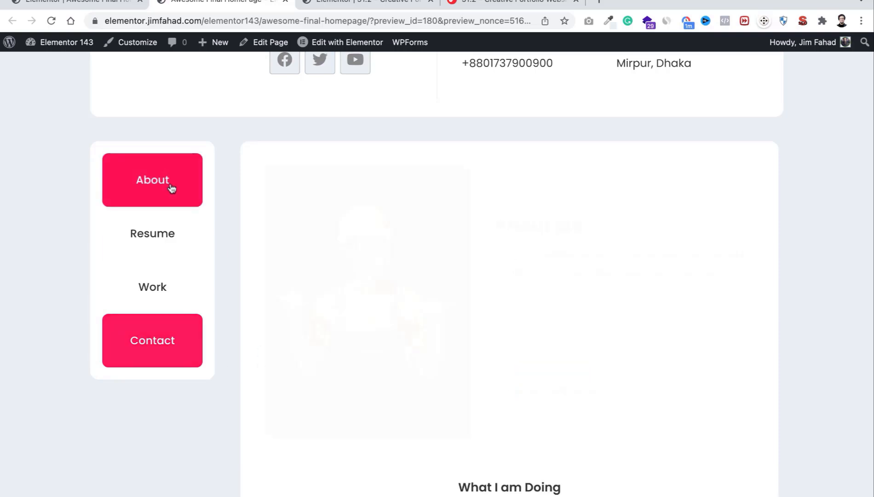
{"action": "scroll", "coordinate": [476, 290], "scroll_direction": "down", "scroll_amount": 10}
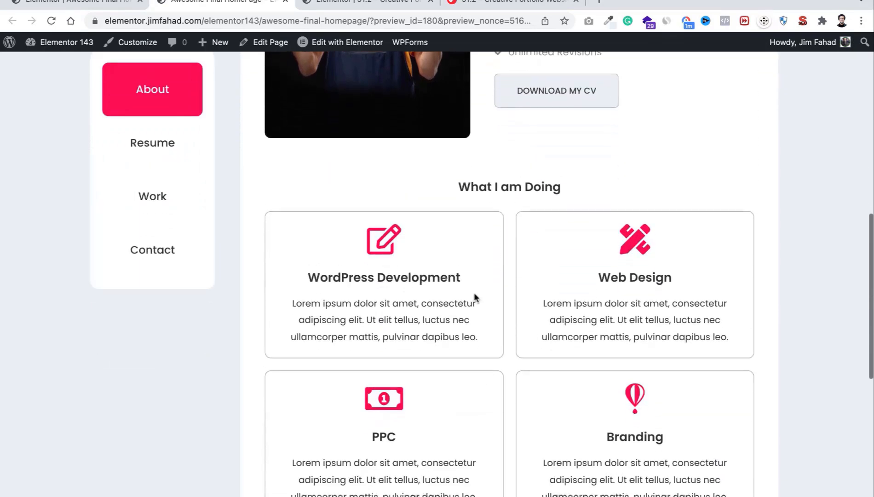
{"action": "scroll", "coordinate": [474, 291], "scroll_direction": "up", "scroll_amount": 10}
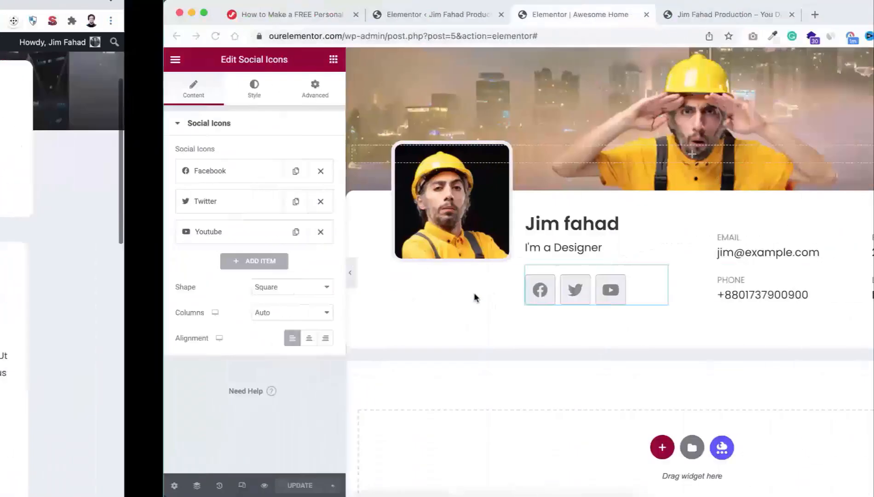
Step: Scroll down to the empty drop zone and open the template Library via the folder button
{"action": "scroll", "coordinate": [474, 292], "scroll_direction": "down", "scroll_amount": 2}
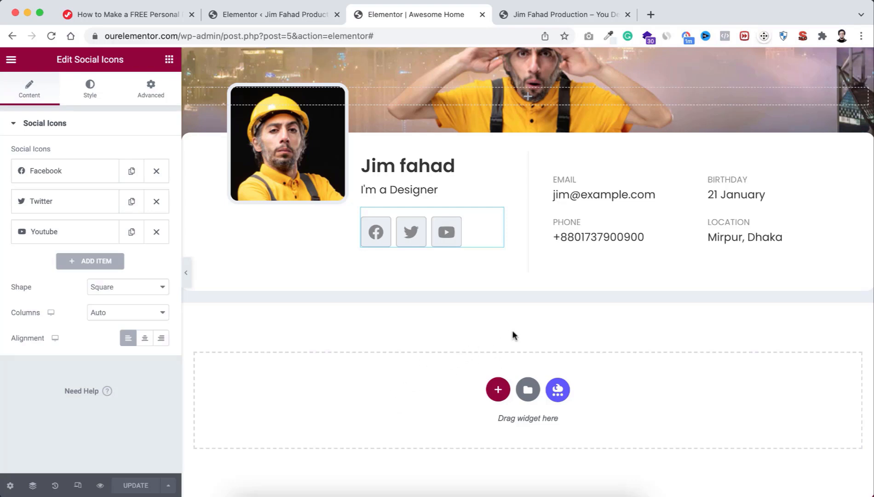
{"action": "left_click", "coordinate": [527, 391]}
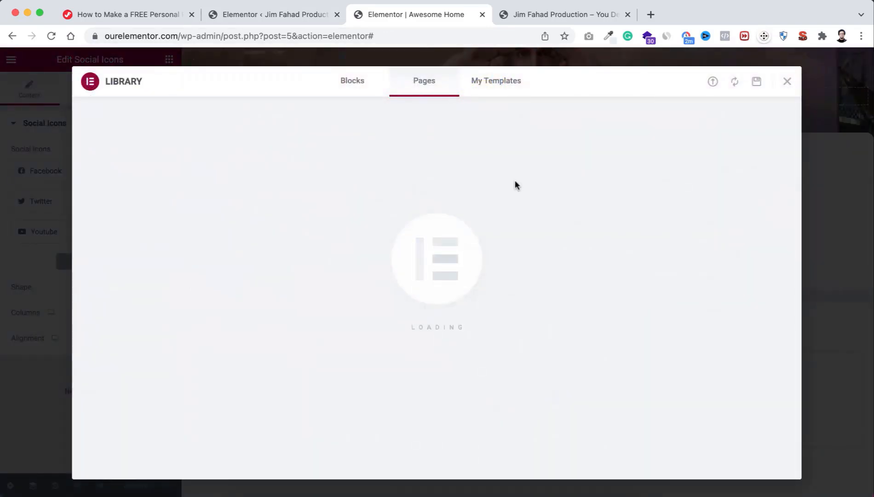
Step: Import Metafolio MAIN Layout.json from the TEMPLATES folder into the template library
{"action": "left_click", "coordinate": [713, 84]}
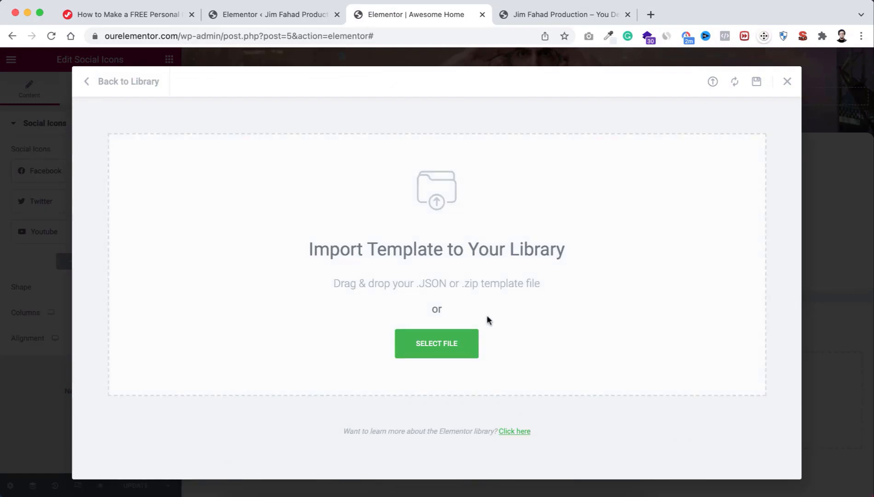
{"action": "left_click", "coordinate": [451, 348]}
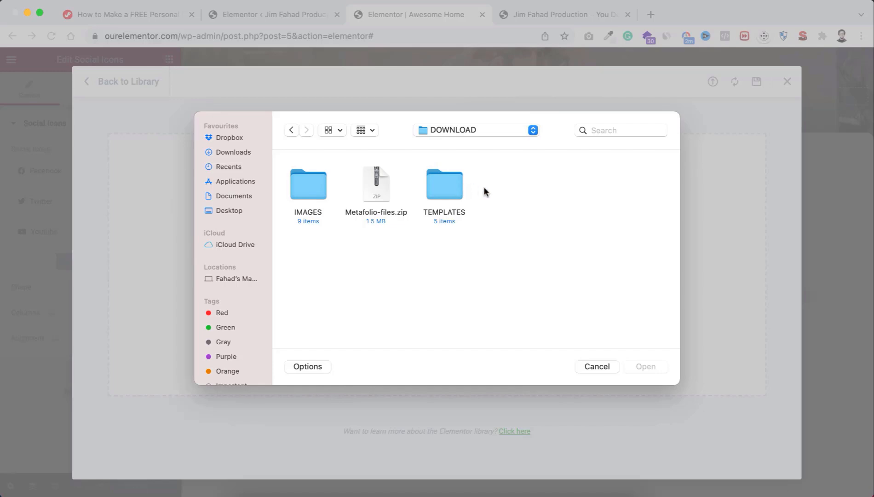
{"action": "double_click", "coordinate": [446, 191]}
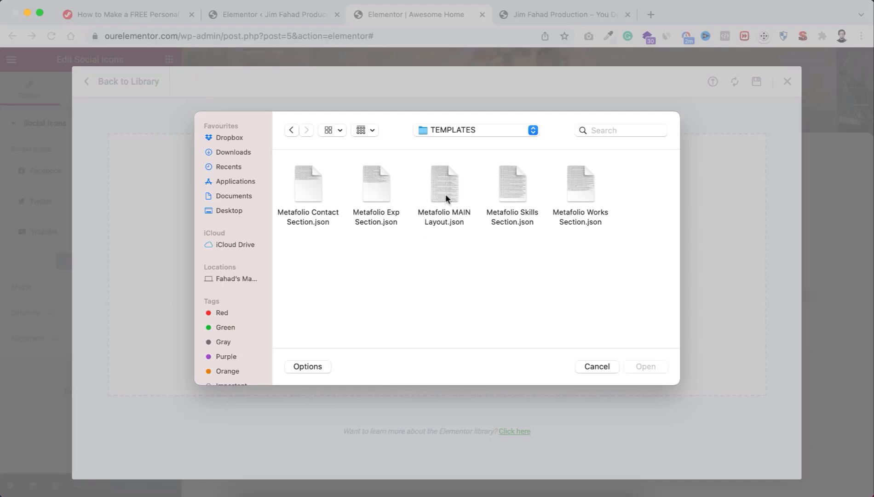
{"action": "left_click", "coordinate": [446, 198]}
{"action": "left_click", "coordinate": [645, 366]}
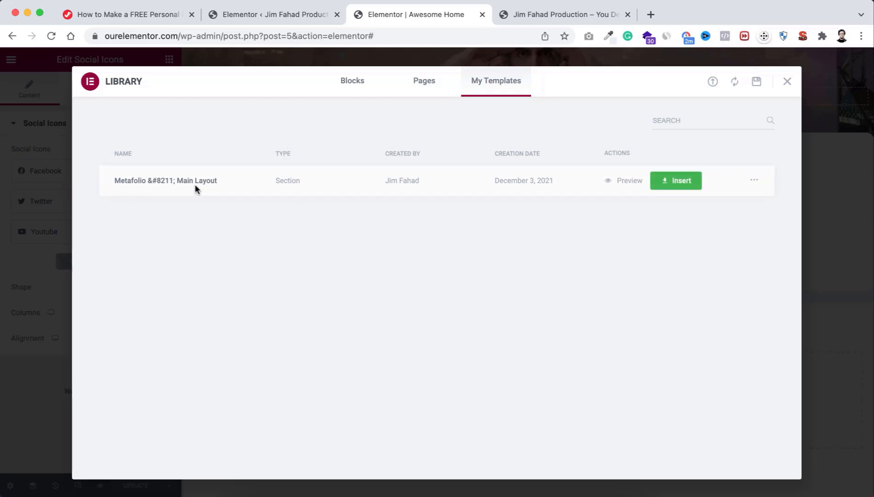
Step: Insert the Metafolio Main Layout template into the page and review the new section
{"action": "left_click", "coordinate": [674, 181]}
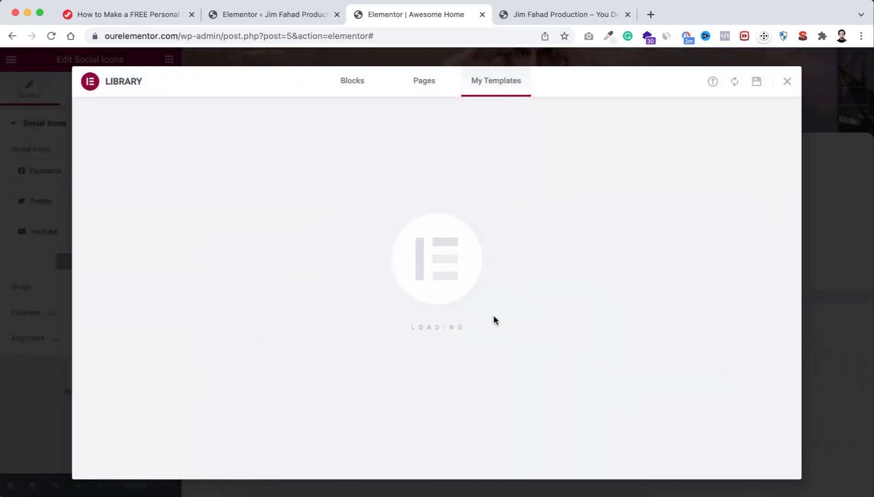
{"action": "scroll", "coordinate": [491, 425], "scroll_direction": "down", "scroll_amount": 5}
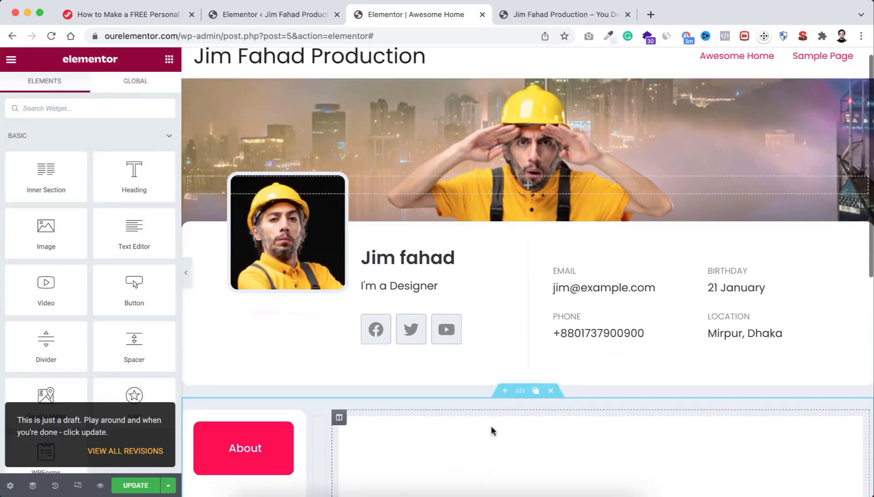
{"action": "scroll", "coordinate": [492, 385], "scroll_direction": "up", "scroll_amount": 5}
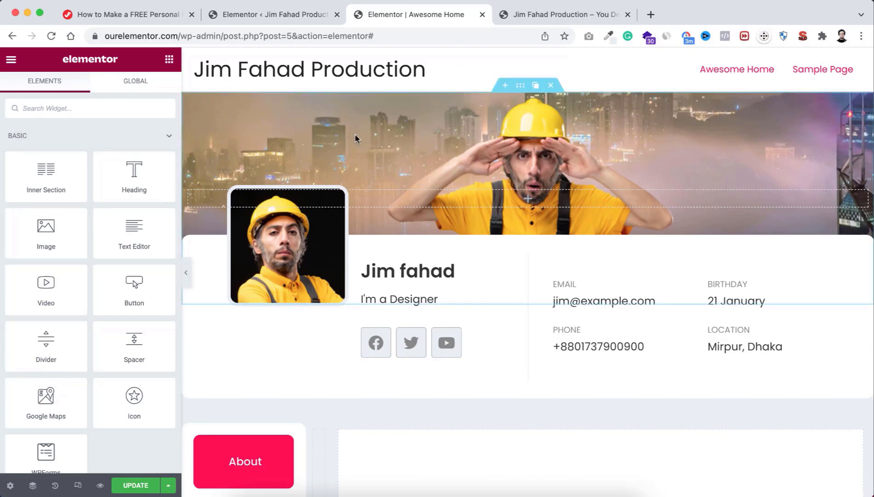
Step: Set the page's layout to Elementor Canvas in the page settings, confirming it stays selected
{"action": "left_click", "coordinate": [10, 486]}
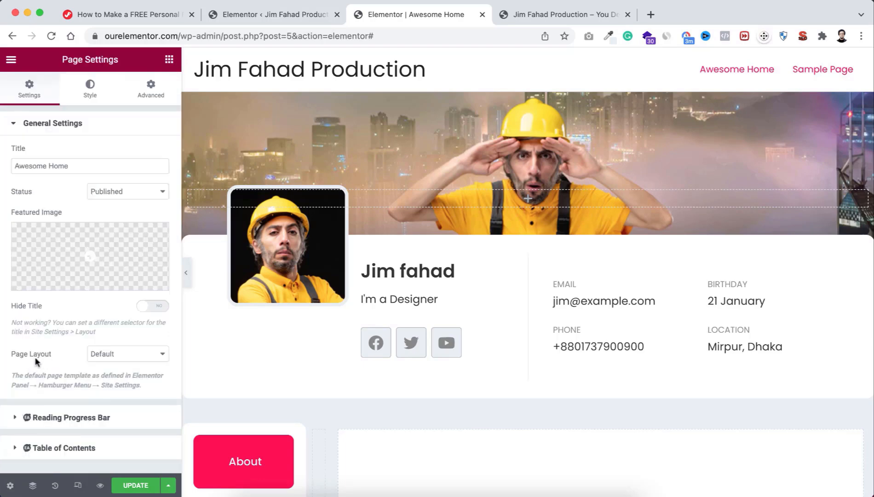
{"action": "left_click", "coordinate": [113, 353]}
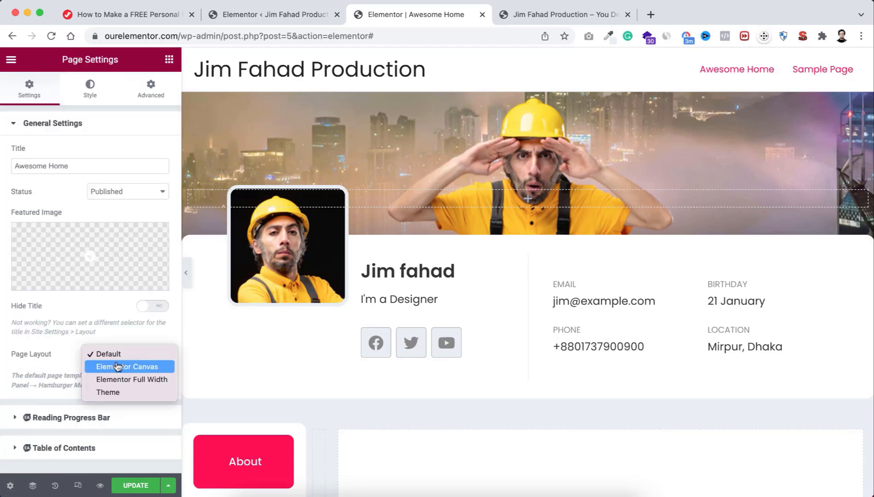
{"action": "left_click", "coordinate": [118, 366]}
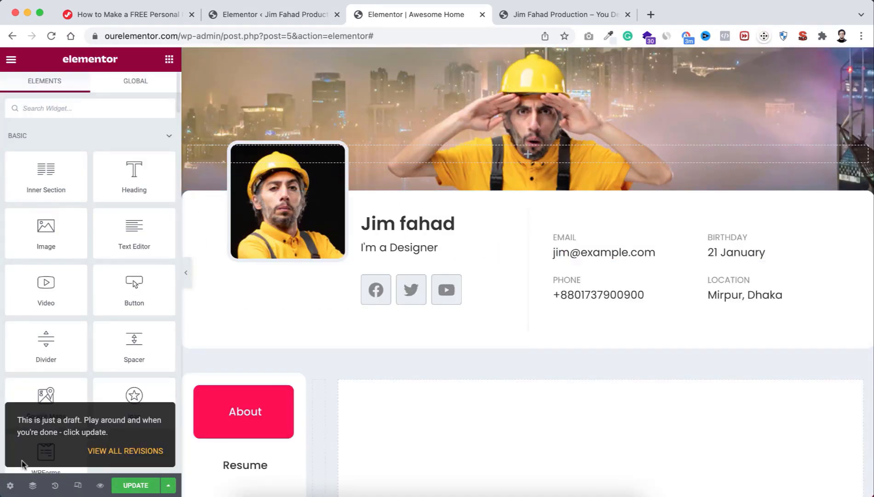
{"action": "left_click", "coordinate": [11, 485]}
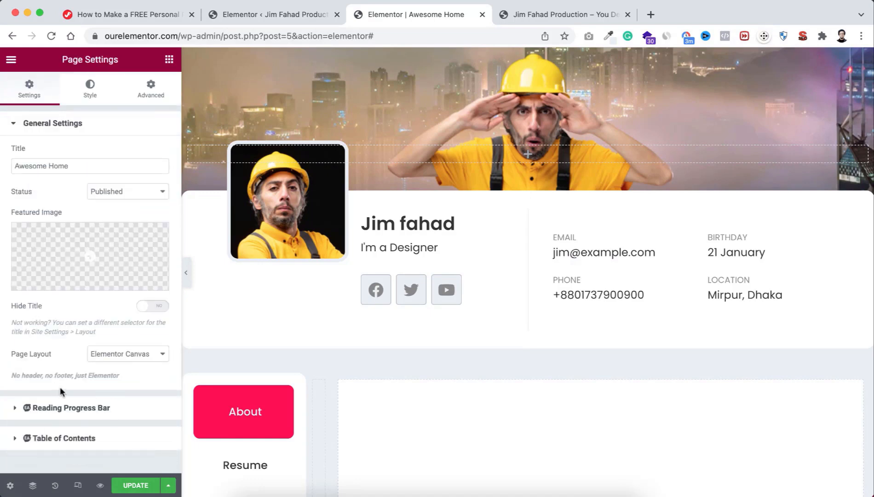
{"action": "left_click", "coordinate": [115, 354]}
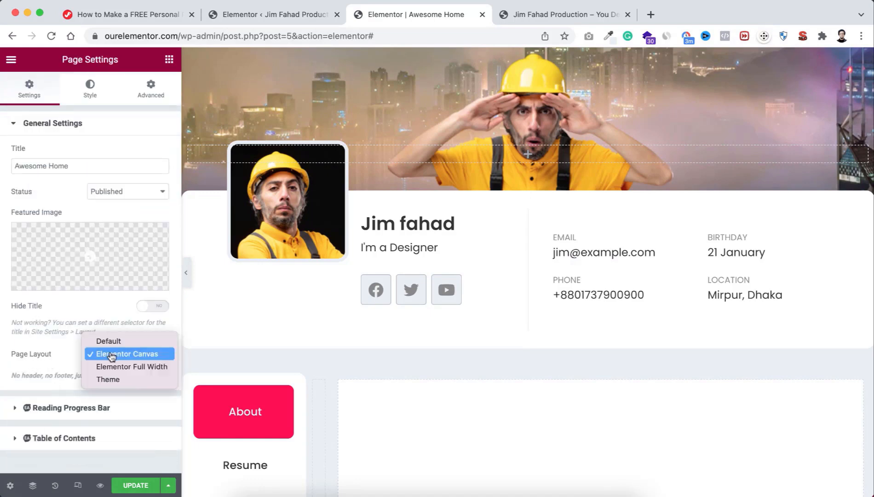
{"action": "left_click", "coordinate": [72, 354]}
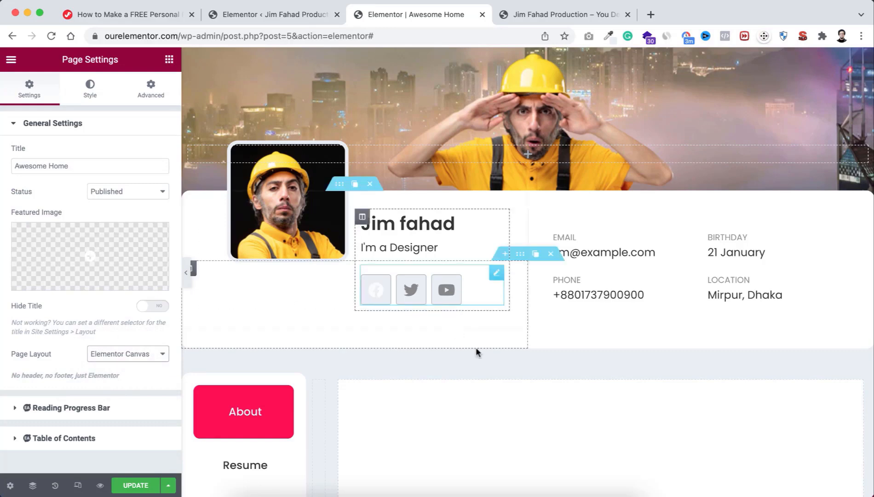
{"action": "scroll", "coordinate": [503, 413], "scroll_direction": "down", "scroll_amount": 5}
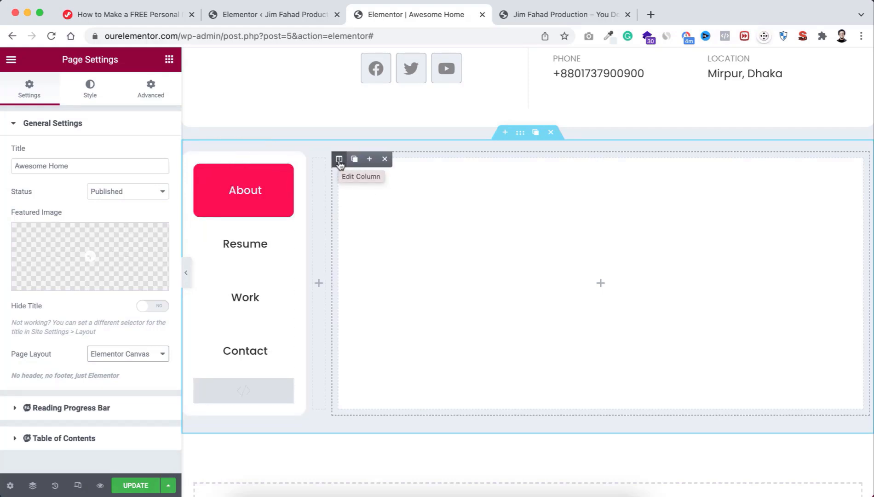
Step: Review the padding and CSS classes of the content column and the myMenu column
{"action": "left_click", "coordinate": [339, 162]}
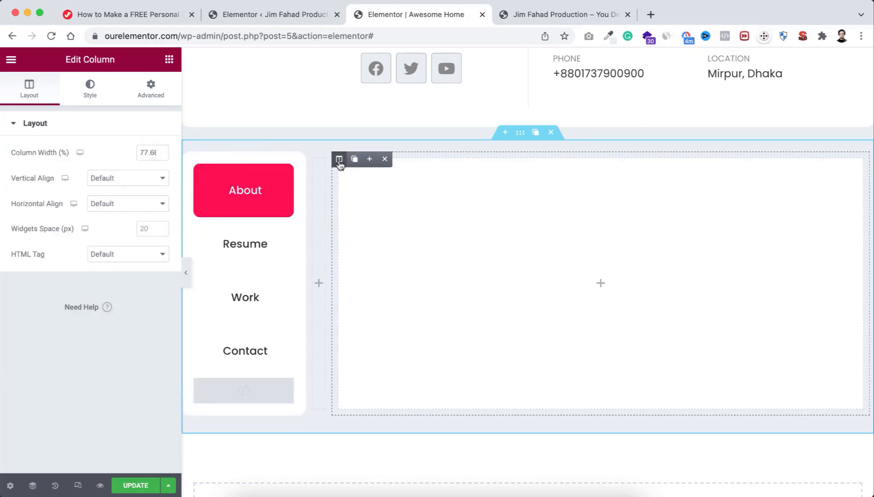
{"action": "left_click", "coordinate": [149, 88]}
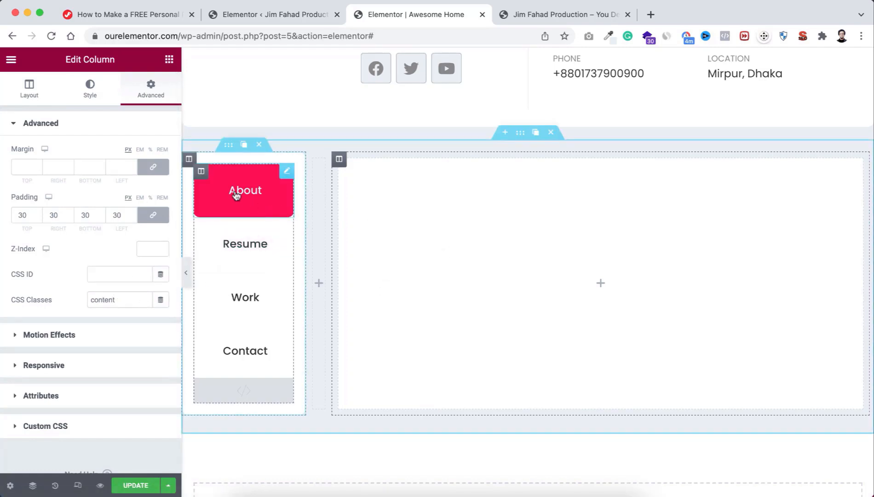
{"action": "left_click", "coordinate": [188, 159]}
{"action": "left_click", "coordinate": [152, 88]}
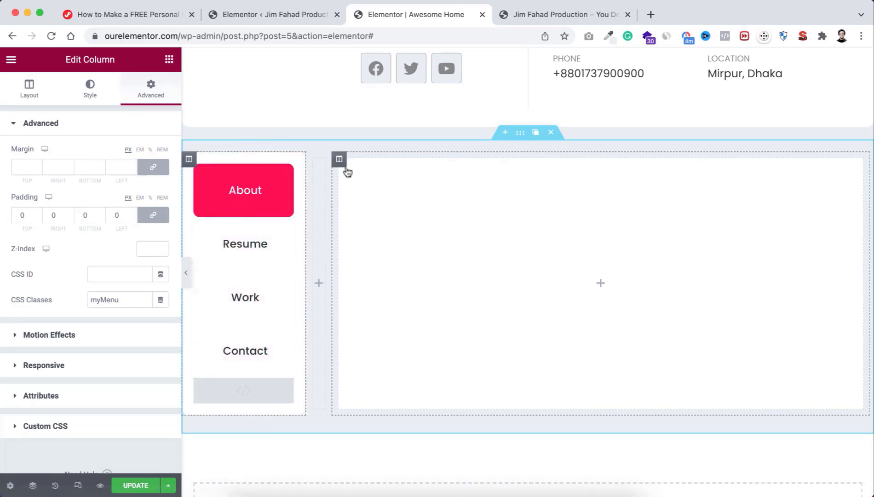
{"action": "left_click", "coordinate": [341, 161]}
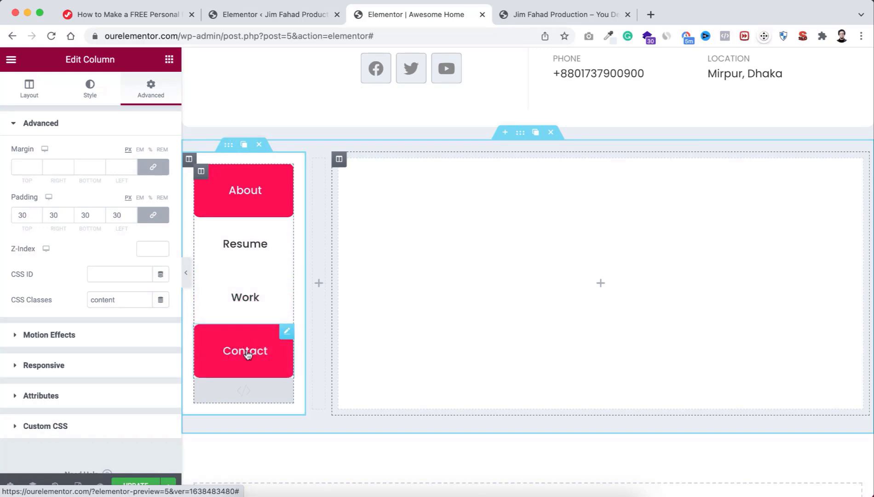
Step: Open the HTML widget under the menu to read its custom CSS and jQuery script
{"action": "left_click", "coordinate": [248, 390]}
{"action": "scroll", "coordinate": [129, 360], "scroll_direction": "down", "scroll_amount": 10}
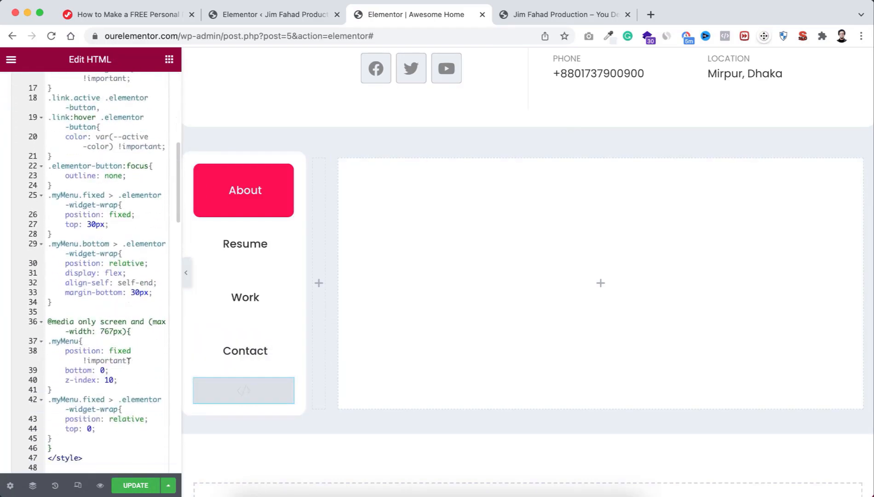
{"action": "scroll", "coordinate": [129, 360], "scroll_direction": "down", "scroll_amount": 2}
{"action": "scroll", "coordinate": [129, 360], "scroll_direction": "down", "scroll_amount": 2}
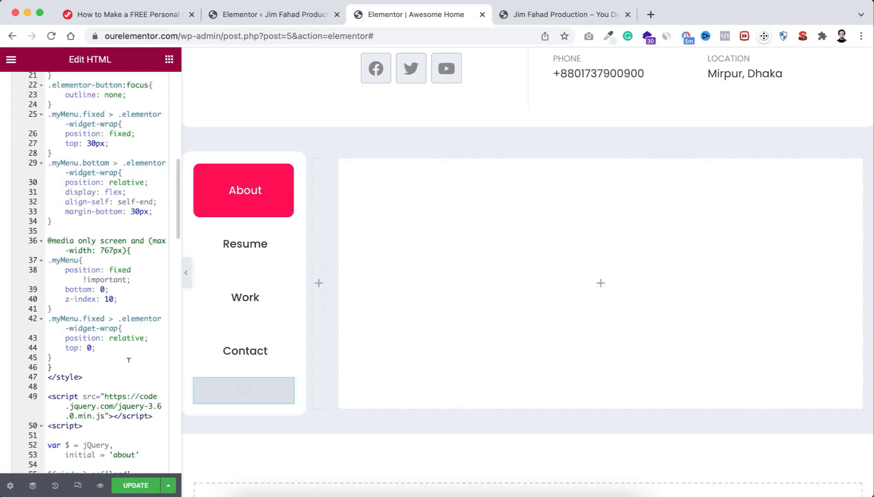
{"action": "scroll", "coordinate": [128, 361], "scroll_direction": "up", "scroll_amount": 15}
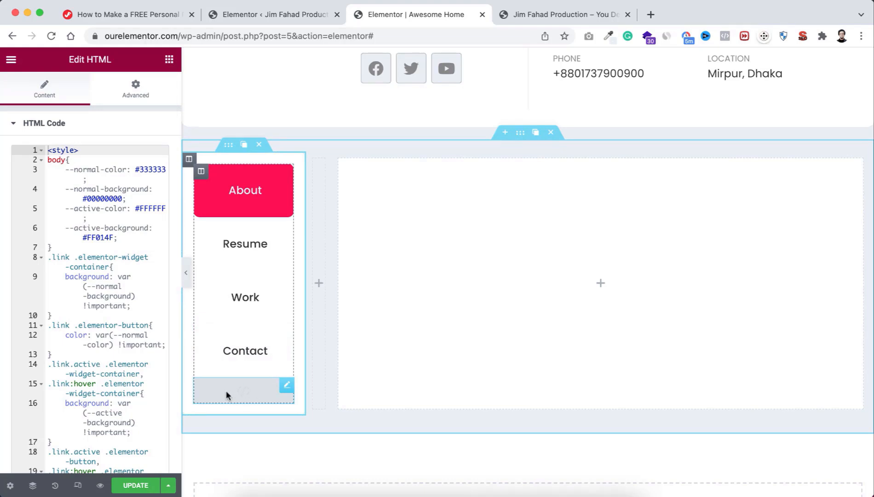
{"action": "left_click", "coordinate": [187, 276]}
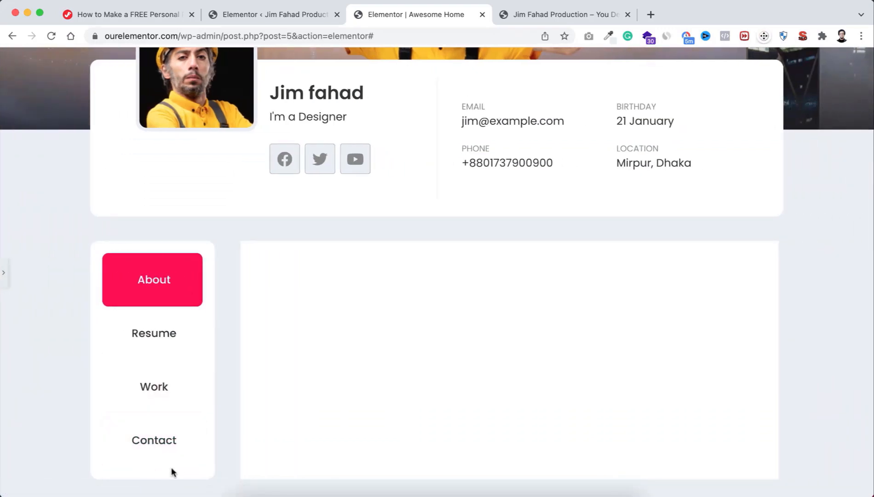
{"action": "left_click", "coordinate": [5, 276]}
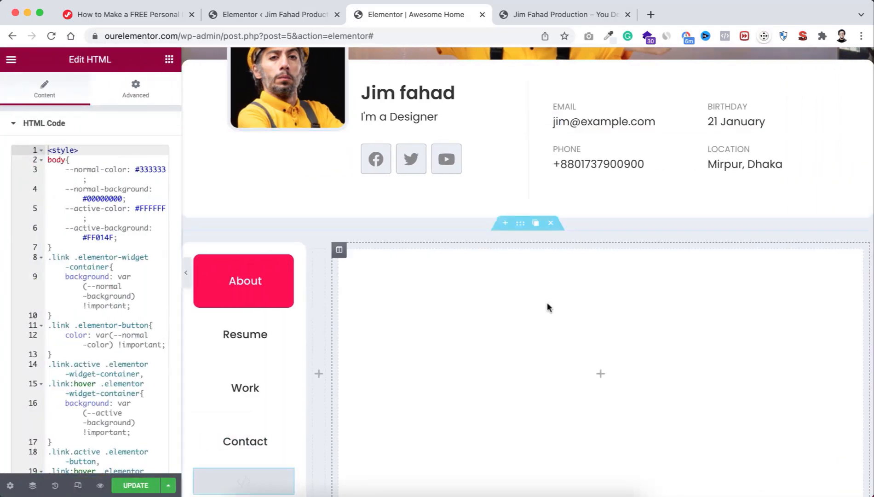
{"action": "scroll", "coordinate": [588, 366], "scroll_direction": "down", "scroll_amount": 3}
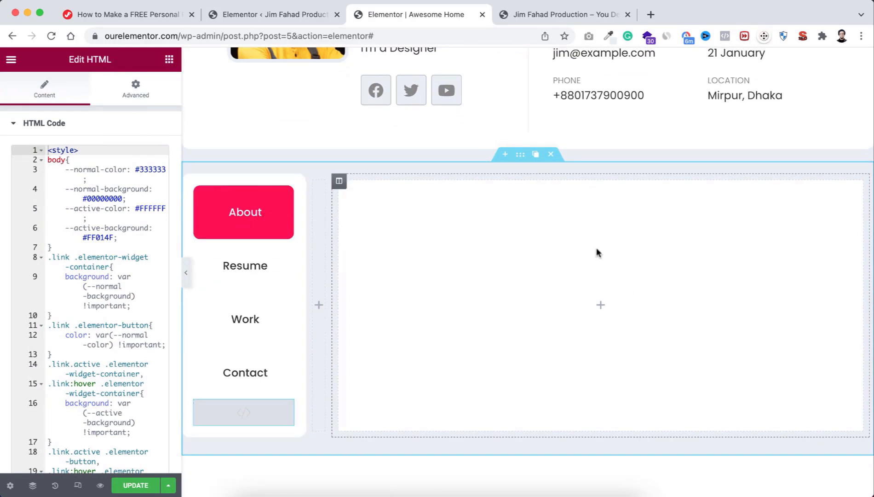
Step: Add a two-column inner section sized 45.5%/54.5% with an Image widget in the left column
{"action": "left_click", "coordinate": [602, 308]}
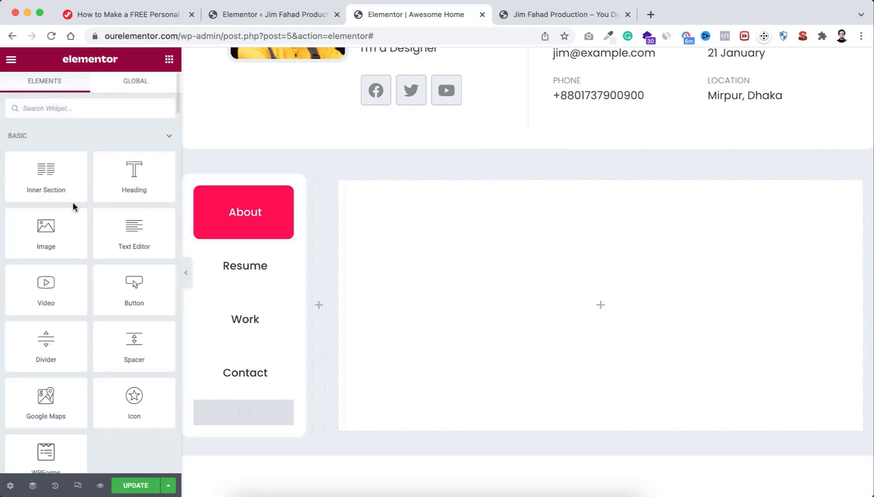
{"action": "left_click_drag", "start_coordinate": [41, 182], "coordinate": [586, 304]}
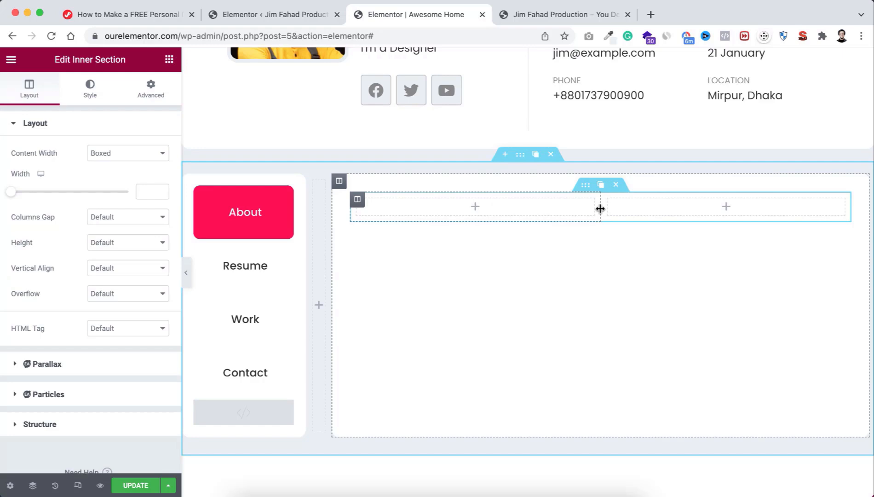
{"action": "left_click_drag", "start_coordinate": [600, 208], "coordinate": [569, 212]}
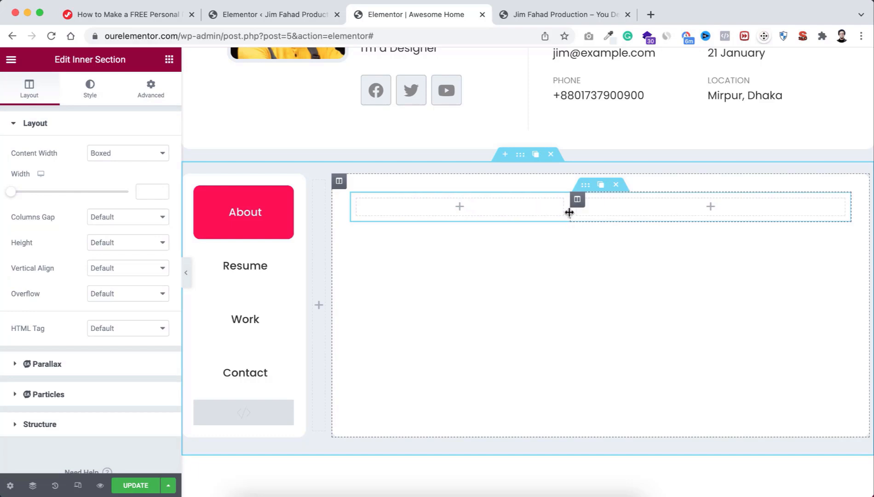
{"action": "left_click", "coordinate": [460, 206]}
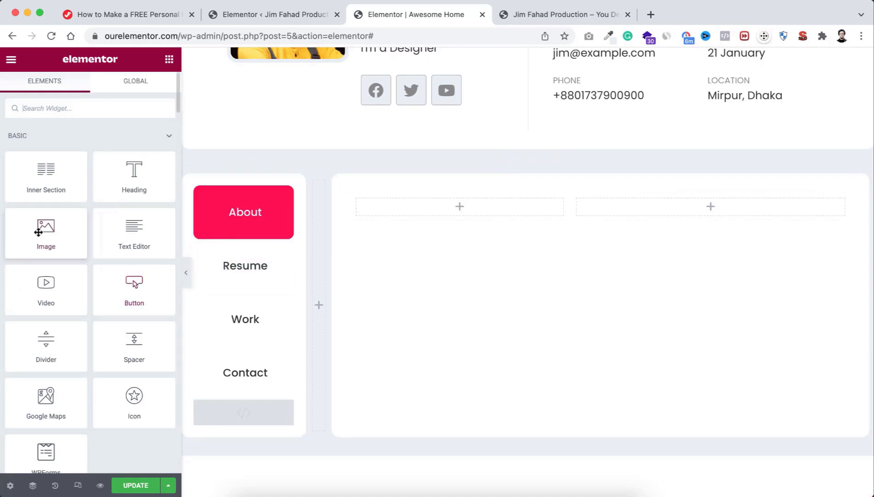
{"action": "left_click_drag", "start_coordinate": [38, 232], "coordinate": [449, 206]}
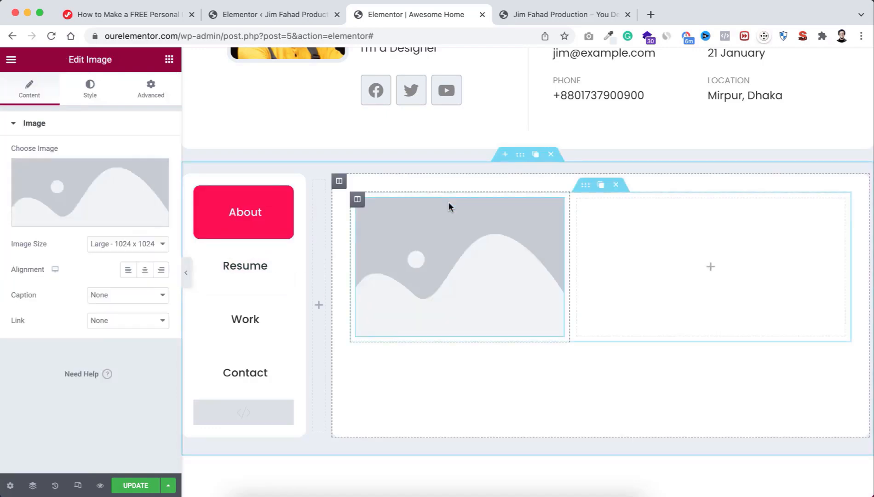
Step: Upload the portrait from the IMAGES folder and insert it into the image widget
{"action": "left_click", "coordinate": [85, 187]}
{"action": "left_click", "coordinate": [170, 111]}
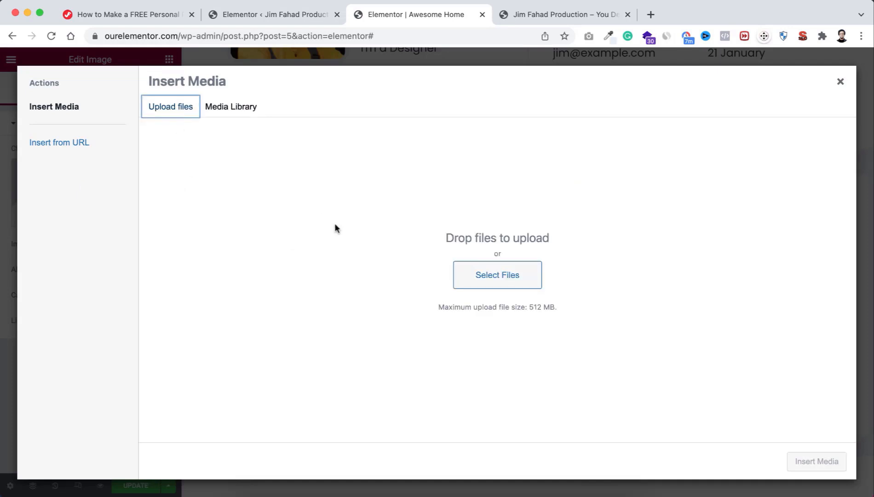
{"action": "left_click", "coordinate": [503, 278]}
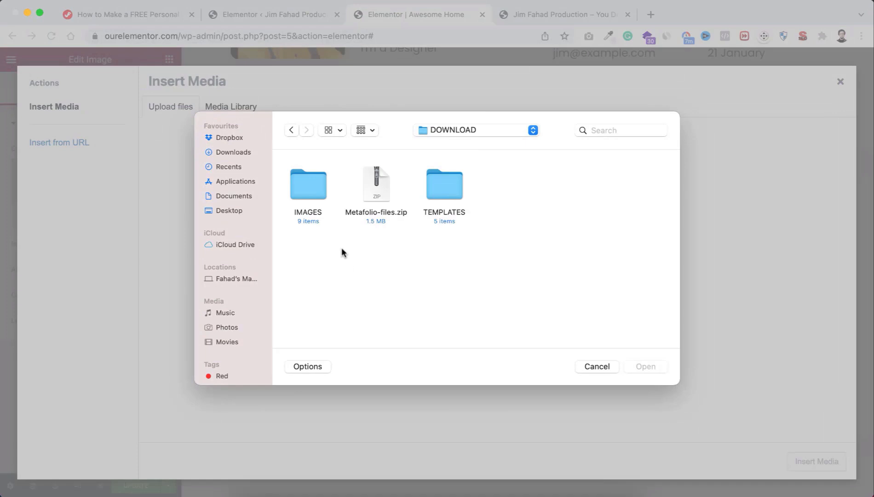
{"action": "double_click", "coordinate": [314, 196]}
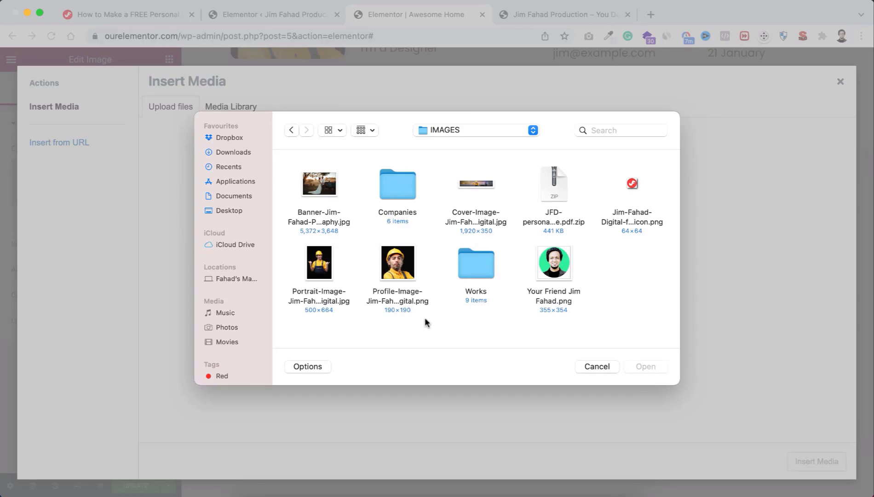
{"action": "left_click", "coordinate": [319, 267]}
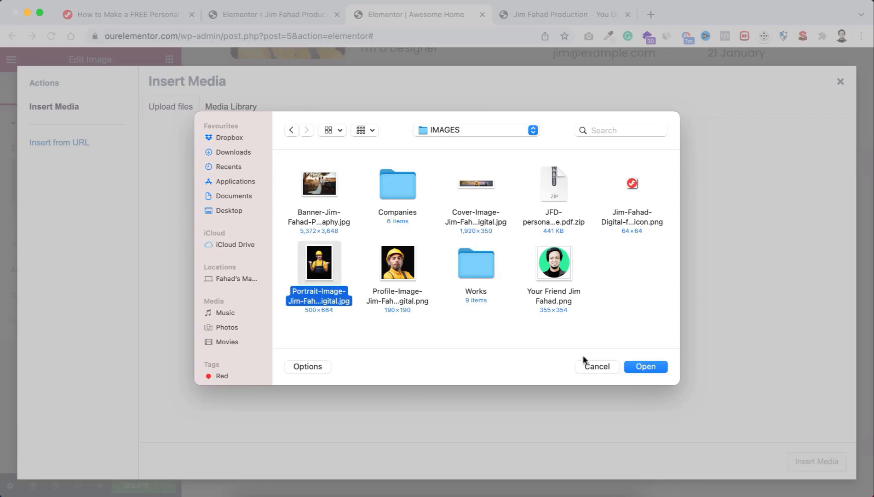
{"action": "left_click", "coordinate": [652, 367]}
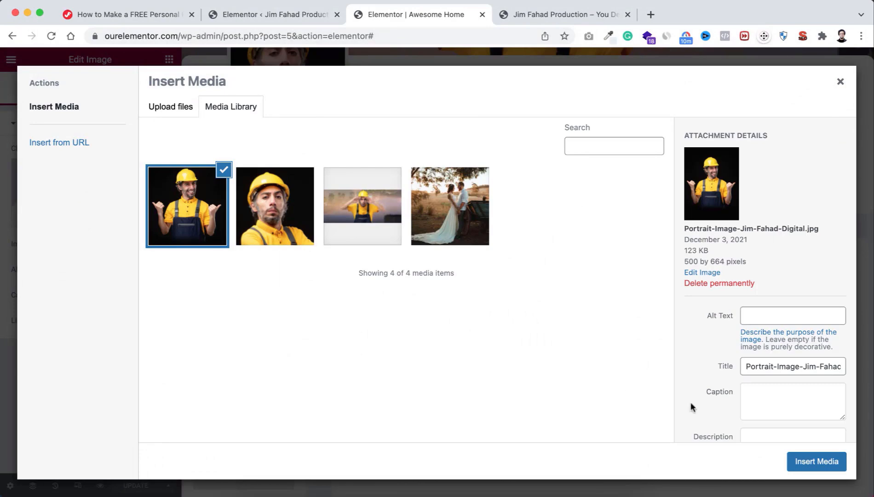
{"action": "left_click", "coordinate": [817, 461]}
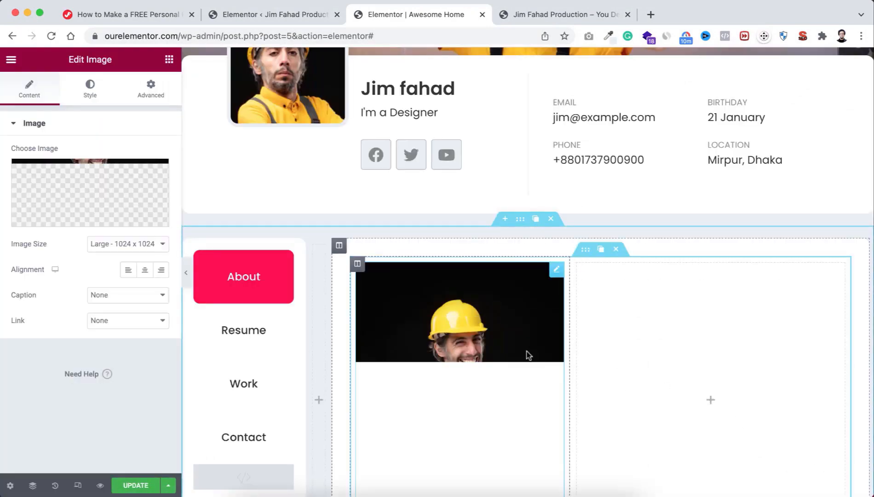
Step: Set the portrait's border radius to 10 px on all sides
{"action": "scroll", "coordinate": [527, 354], "scroll_direction": "down", "scroll_amount": 3}
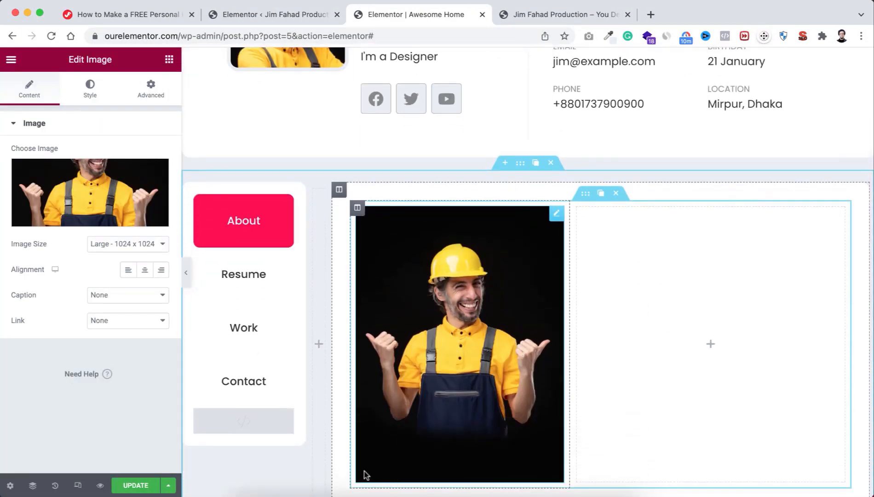
{"action": "left_click", "coordinate": [94, 92]}
{"action": "scroll", "coordinate": [68, 335], "scroll_direction": "down", "scroll_amount": 2}
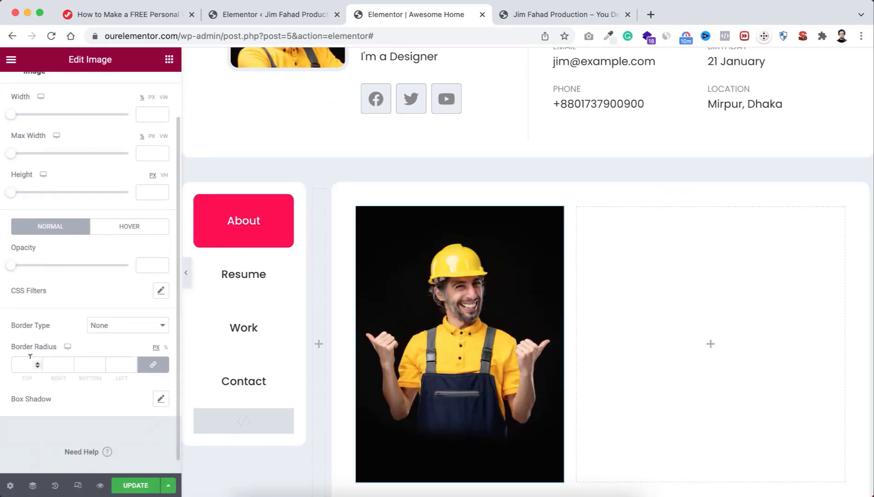
{"action": "type", "text": "0"}
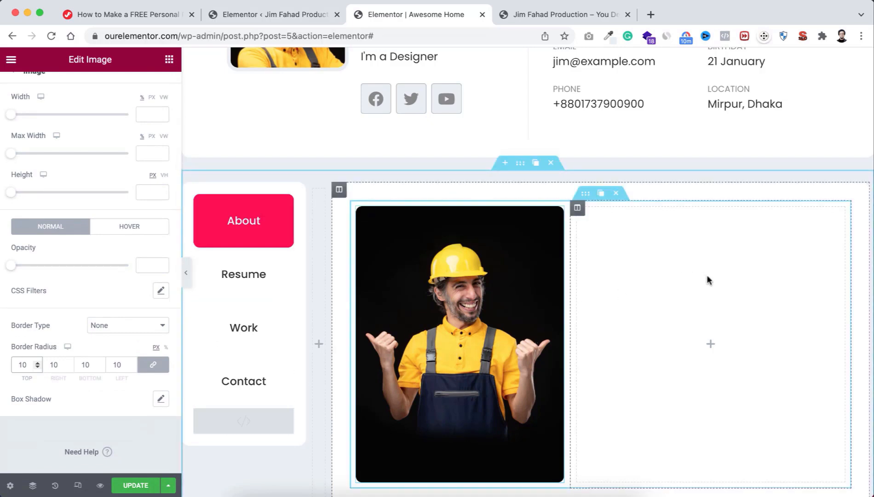
{"action": "left_click", "coordinate": [577, 209]}
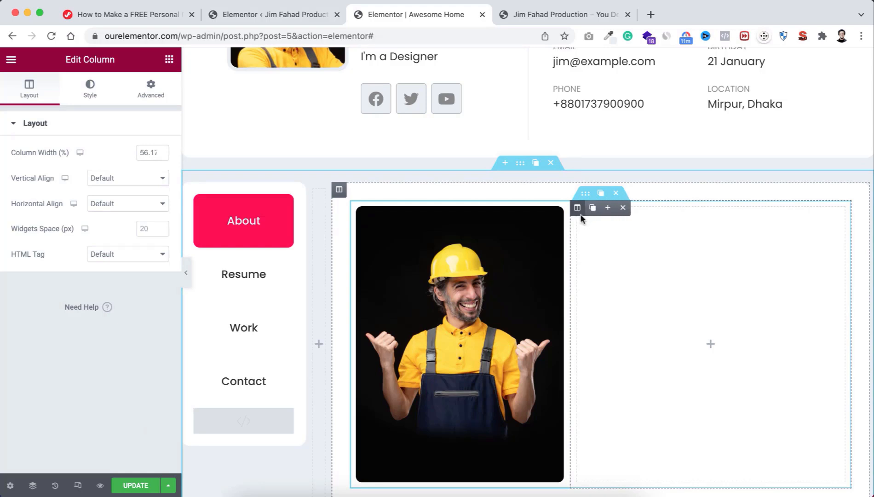
Step: Unlink the right column's padding and set its top padding to 60
{"action": "left_click", "coordinate": [152, 89]}
{"action": "left_click", "coordinate": [158, 219]}
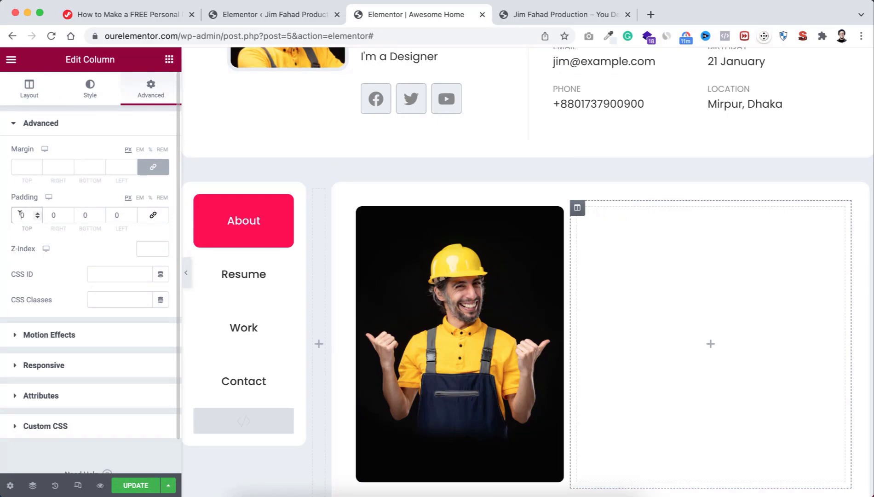
{"action": "left_click", "coordinate": [83, 215]}
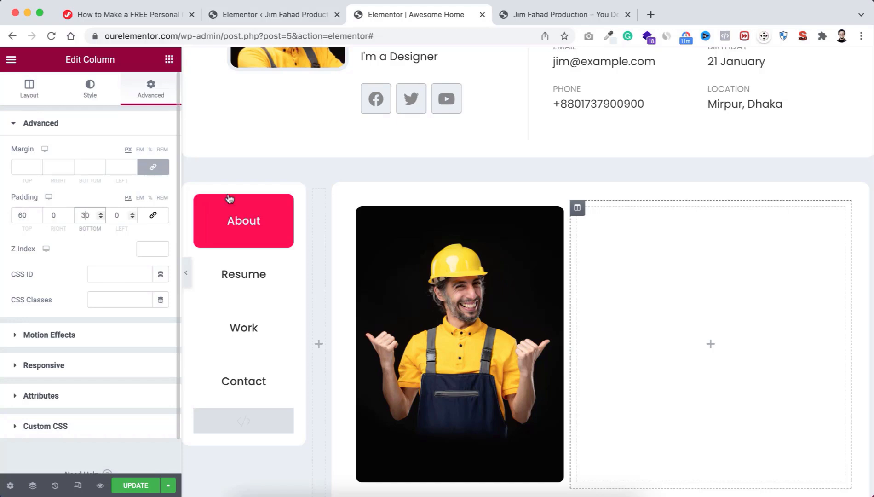
{"action": "scroll", "coordinate": [609, 305], "scroll_direction": "down", "scroll_amount": 2}
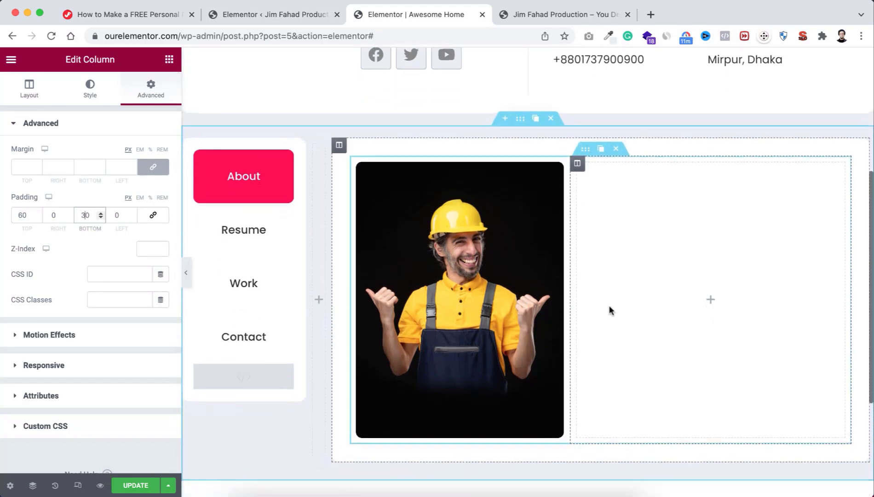
Step: Add an H4 heading reading VISIT MY PORTFOLIO & HIRE ME to the column
{"action": "left_click", "coordinate": [711, 301]}
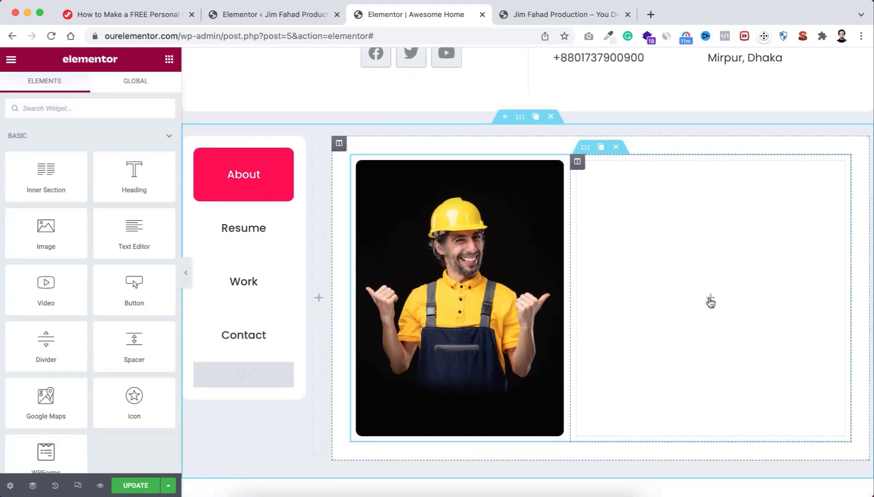
{"action": "left_click_drag", "start_coordinate": [122, 181], "coordinate": [683, 288]}
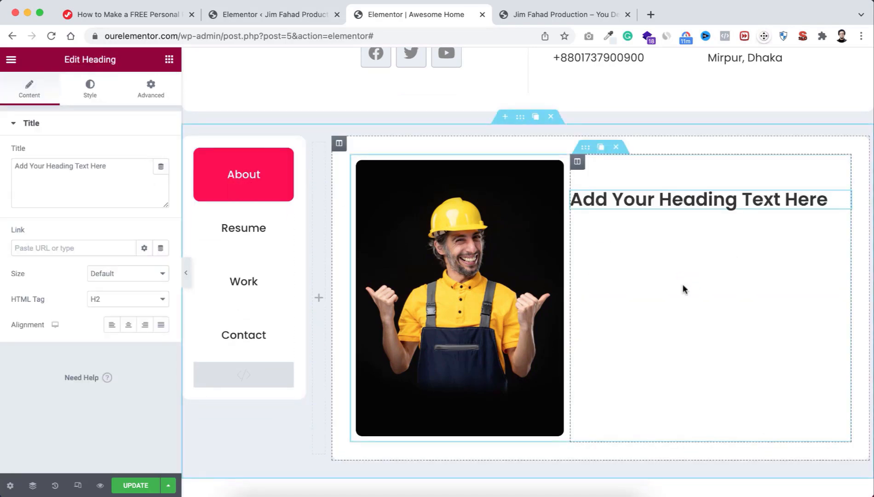
{"action": "left_click", "coordinate": [111, 299]}
{"action": "left_click", "coordinate": [116, 325]}
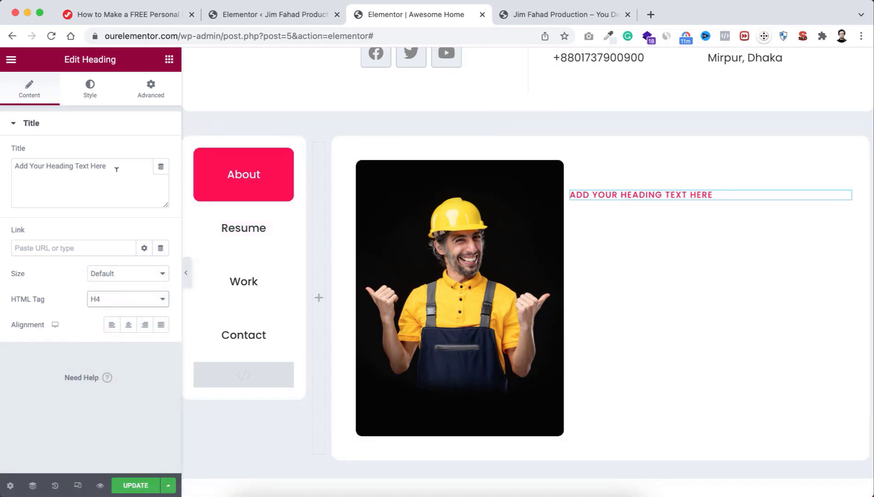
{"action": "left_click_drag", "start_coordinate": [116, 169], "coordinate": [6, 165]}
{"action": "type", "text": "VISIT MY PORTFOLIO & HIRE ME"}
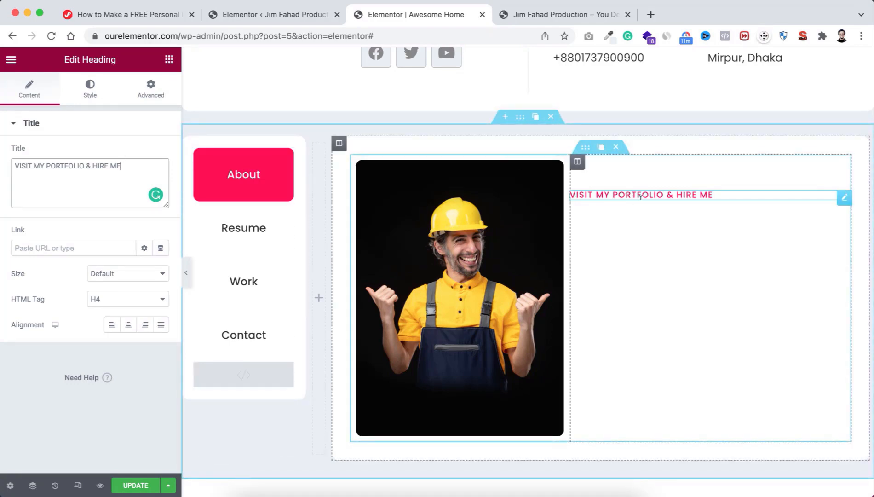
Step: Add a second heading below the tagline titled About Me
{"action": "left_click", "coordinate": [169, 59]}
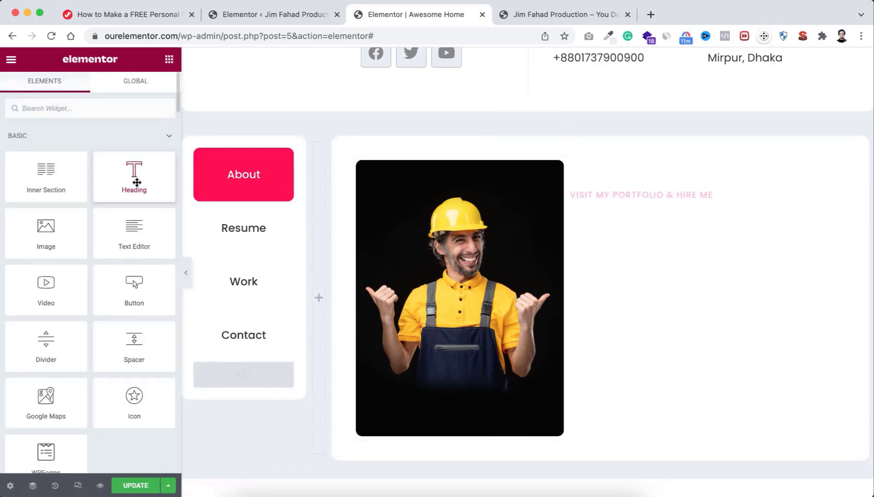
{"action": "left_click_drag", "start_coordinate": [136, 178], "coordinate": [682, 202]}
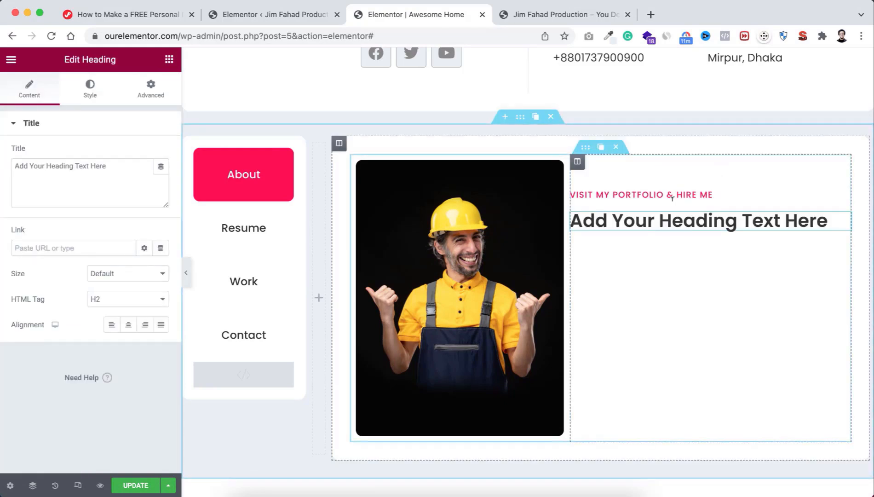
{"action": "triple_click", "coordinate": [116, 159]}
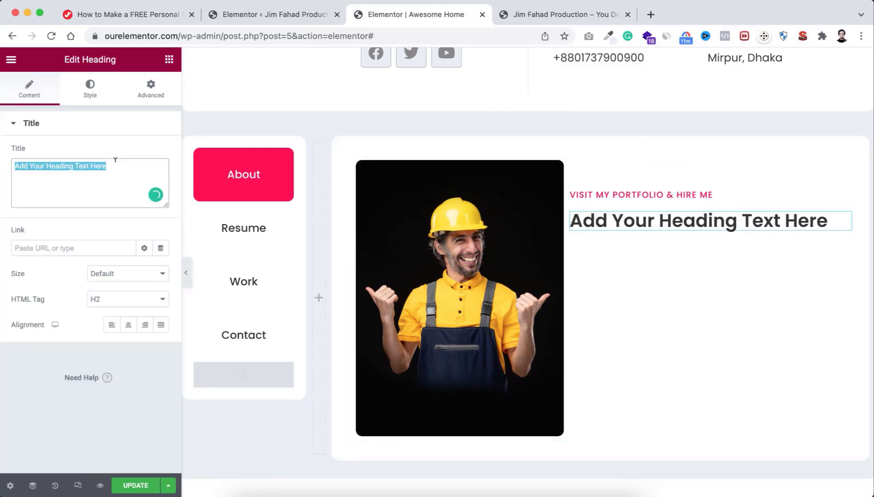
{"action": "type", "text": "About Me"}
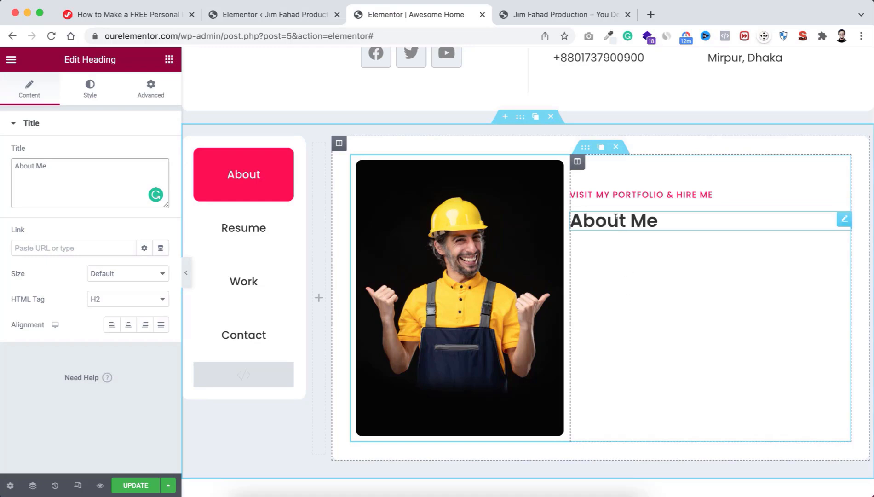
Step: Set the column's left padding to 30 px
{"action": "left_click", "coordinate": [577, 162]}
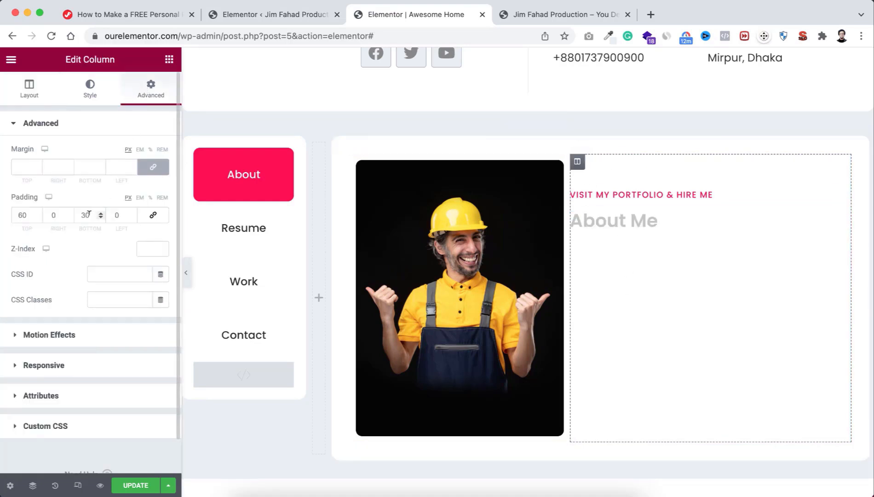
{"action": "left_click_drag", "start_coordinate": [83, 213], "coordinate": [85, 213]}
{"action": "left_click", "coordinate": [113, 215]}
{"action": "type", "text": "3"}
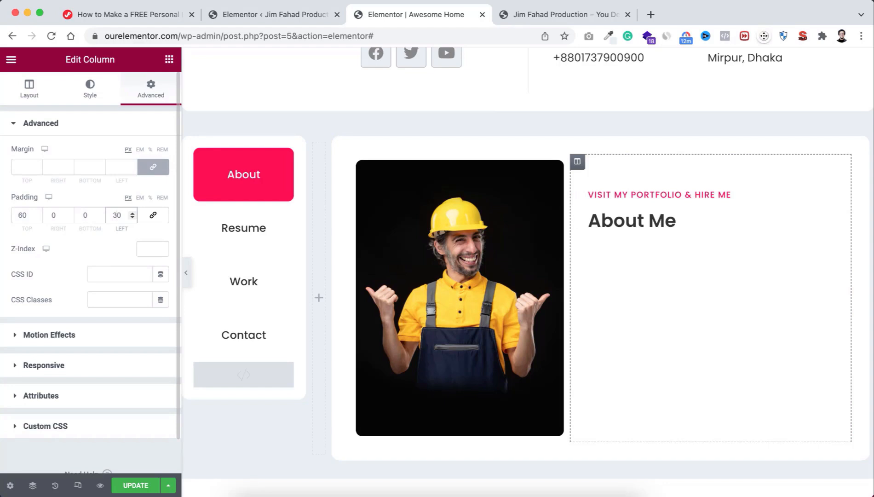
{"action": "left_click", "coordinate": [635, 220]}
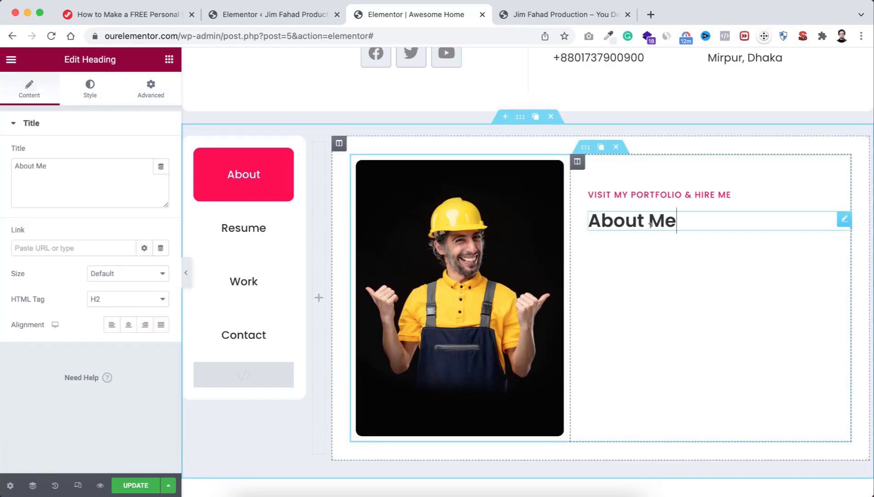
{"action": "left_click", "coordinate": [169, 60]}
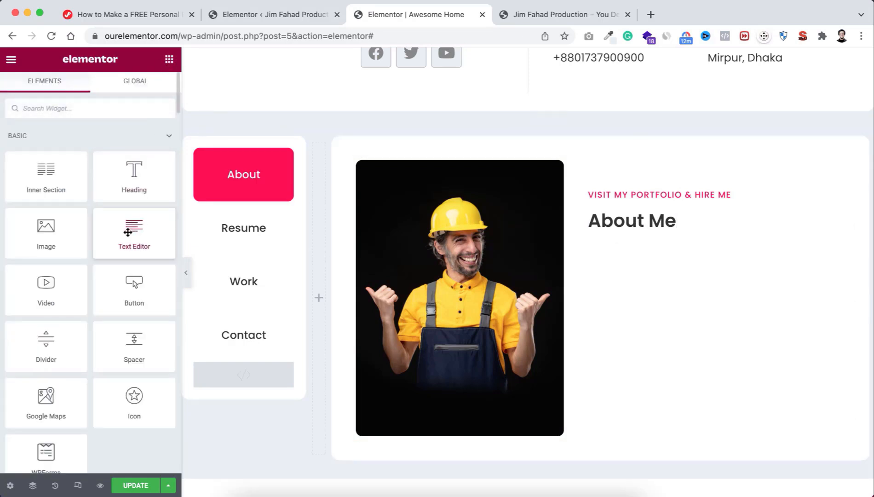
Step: Add a Text Editor paragraph under About Me, then an Icon List found by searching 'icon list'
{"action": "left_click_drag", "start_coordinate": [125, 232], "coordinate": [635, 229]}
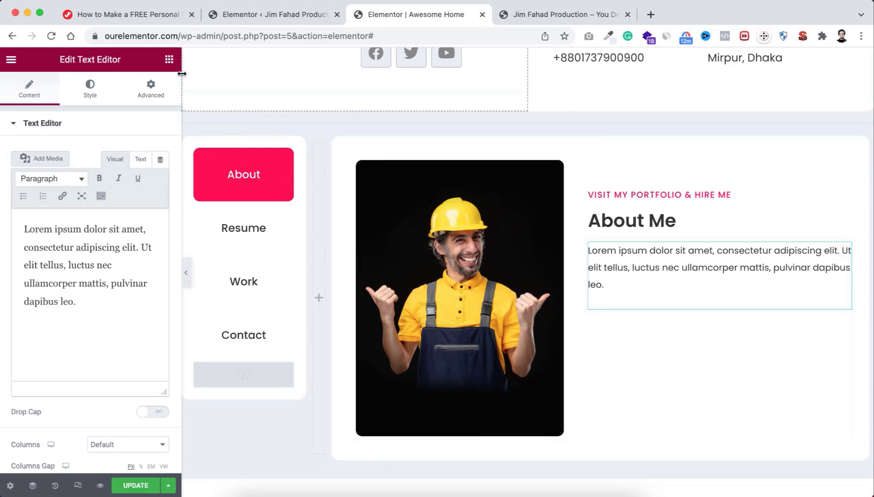
{"action": "left_click", "coordinate": [169, 61]}
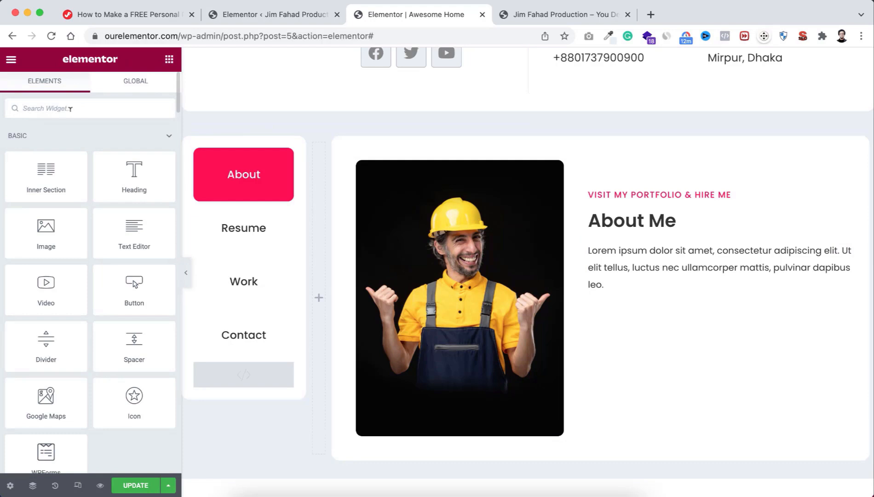
{"action": "type", "text": "i"}
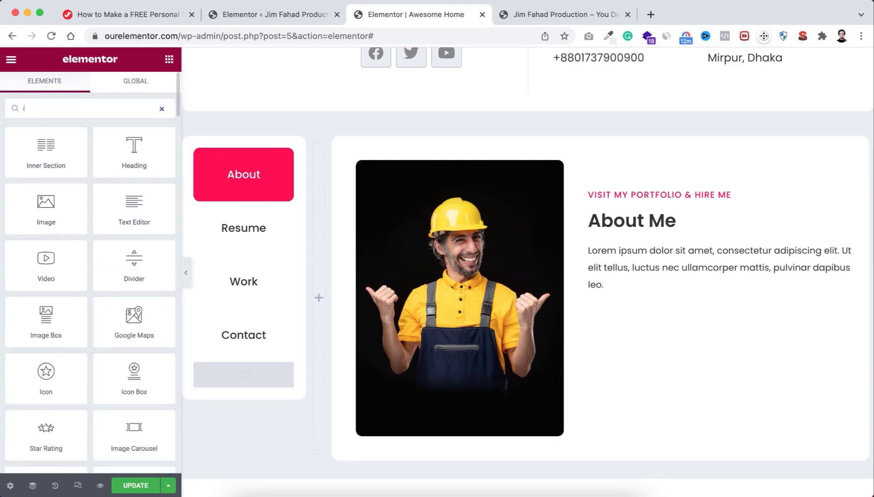
{"action": "type", "text": "con list"}
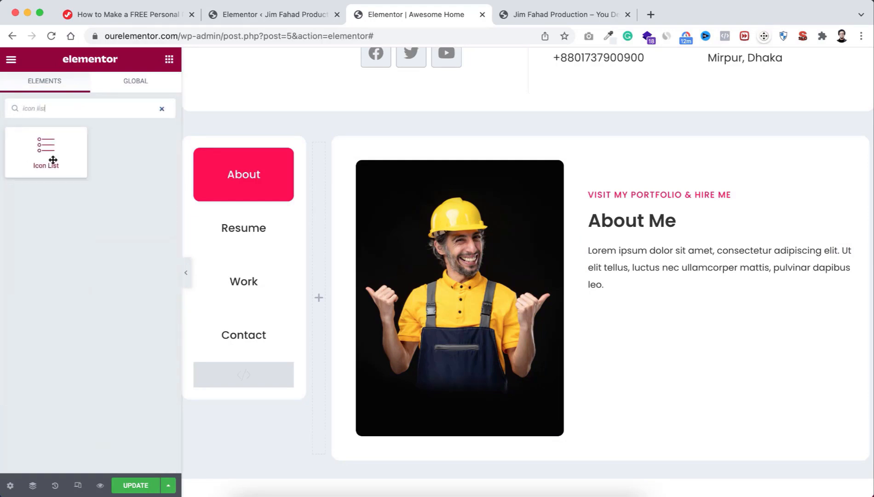
{"action": "left_click_drag", "start_coordinate": [35, 146], "coordinate": [651, 293]}
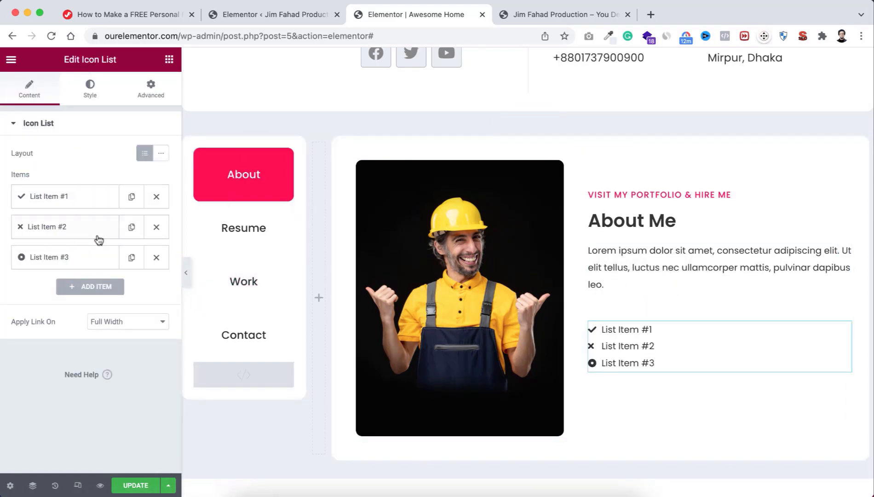
Step: Delete the two extra list items and rename the first to Web Design Full Stack, keeping the check icon
{"action": "left_click", "coordinate": [157, 230]}
{"action": "left_click", "coordinate": [157, 230]}
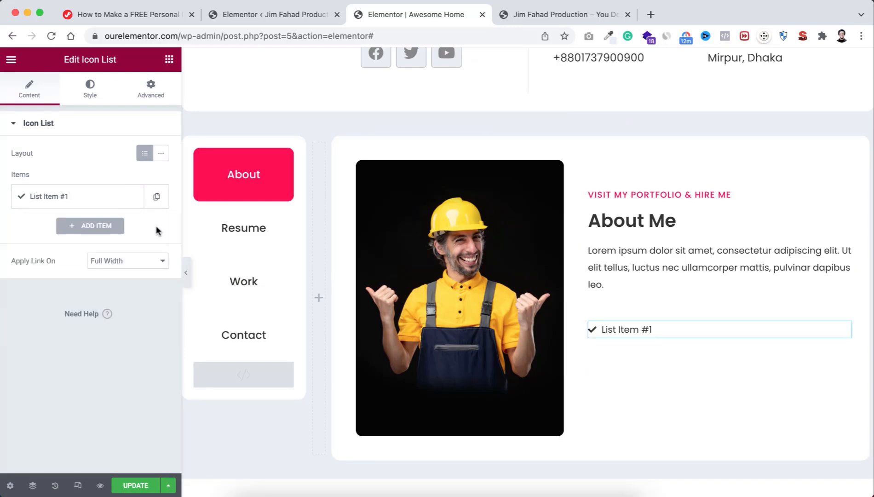
{"action": "left_click", "coordinate": [88, 201]}
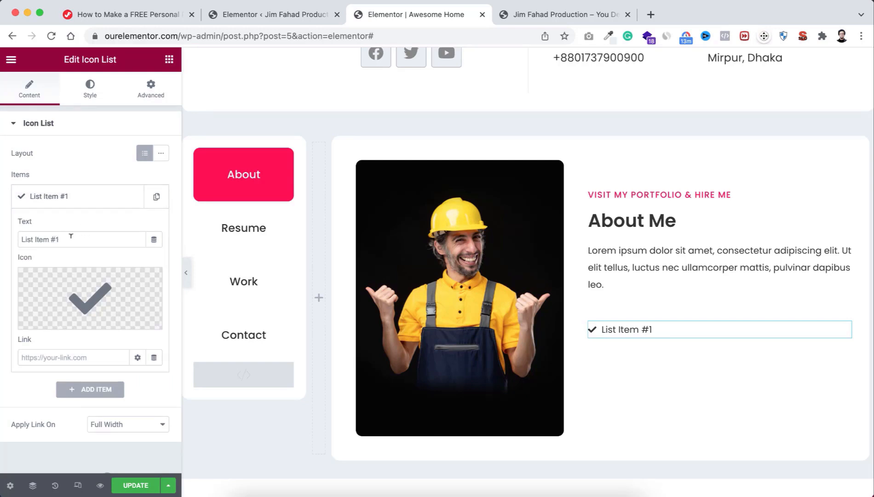
{"action": "left_click_drag", "start_coordinate": [70, 239], "coordinate": [20, 239]}
{"action": "key", "text": "BackSpace"}
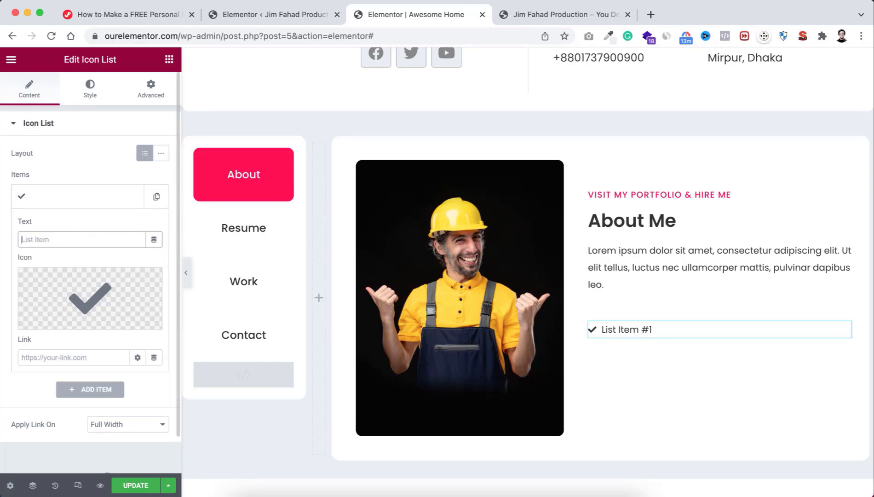
{"action": "type", "text": "Web Design Full stack"}
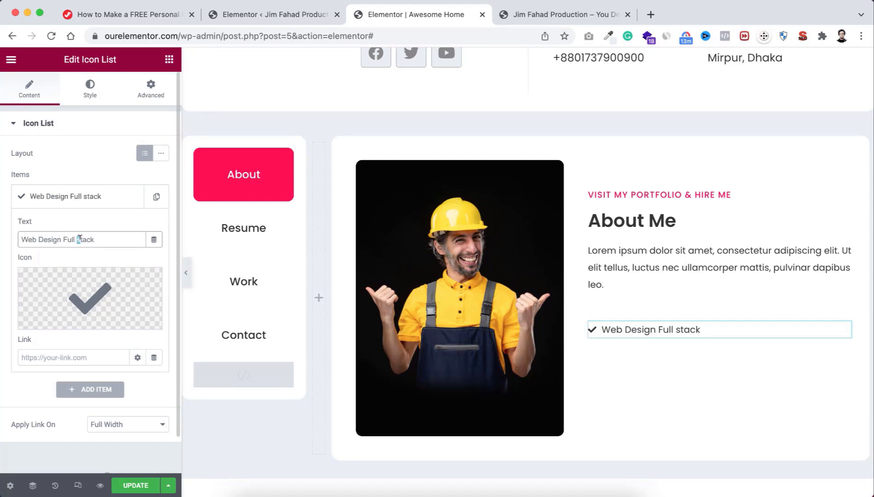
{"action": "type", "text": "S"}
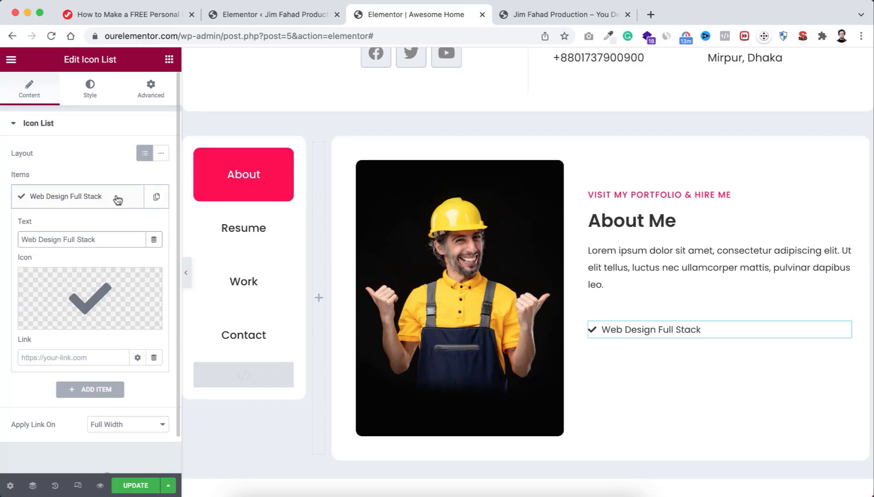
{"action": "left_click", "coordinate": [98, 293]}
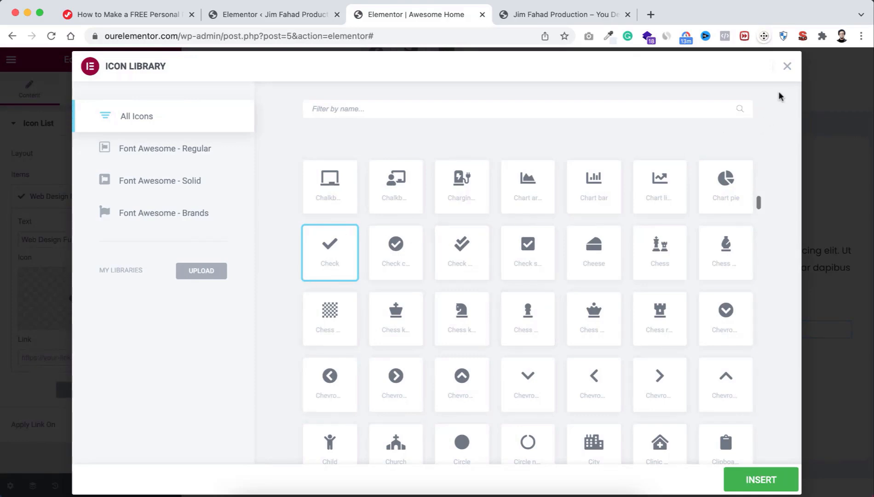
{"action": "left_click", "coordinate": [788, 68]}
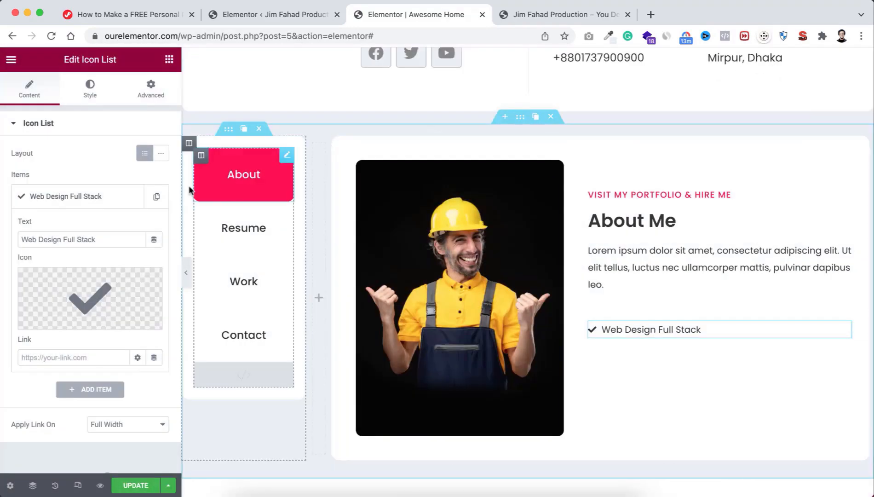
{"action": "left_click", "coordinate": [115, 201]}
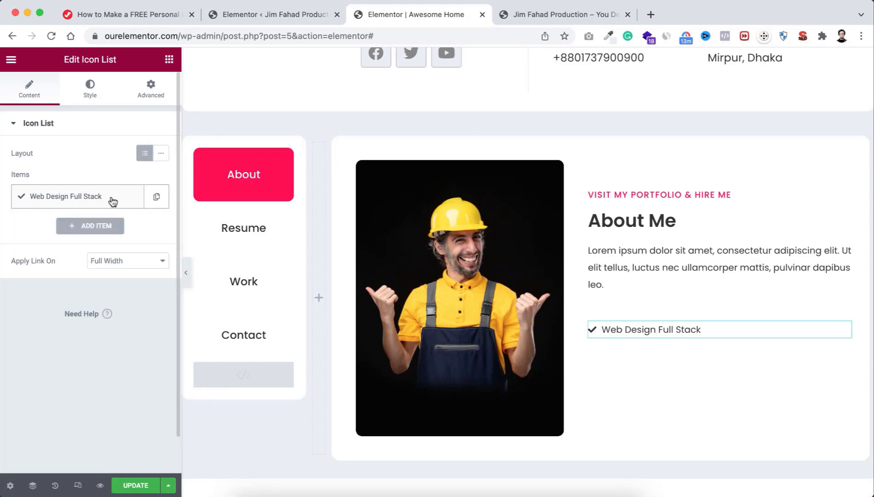
Step: Duplicate the first item and rename the copy 24/7 Support
{"action": "left_click", "coordinate": [157, 199]}
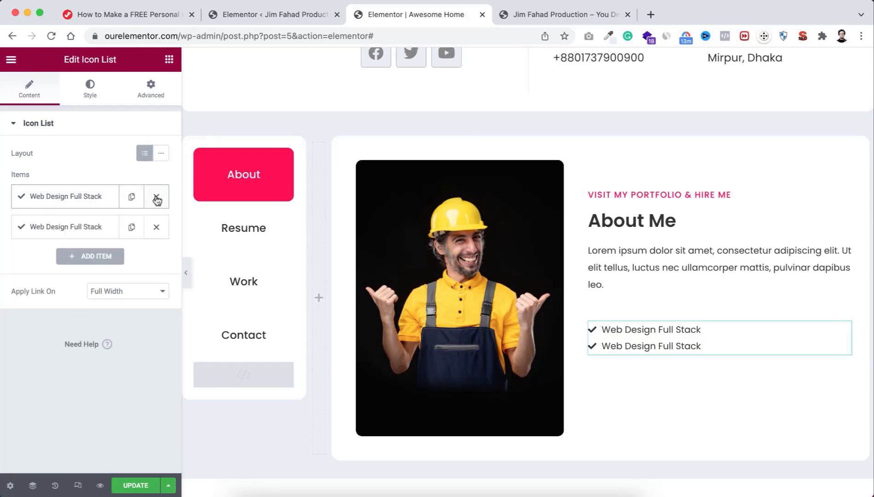
{"action": "left_click", "coordinate": [82, 232]}
{"action": "left_click", "coordinate": [90, 269]}
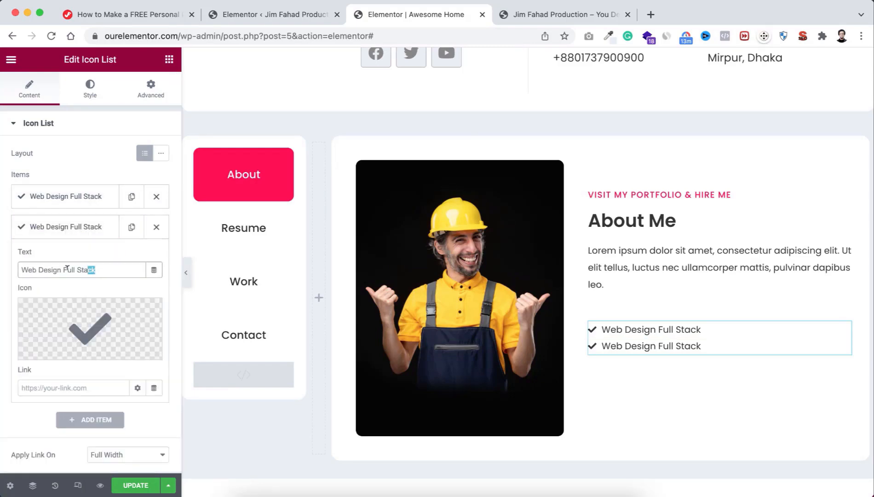
{"action": "left_click_drag", "start_coordinate": [90, 270], "coordinate": [6, 273]}
{"action": "type", "text": "24/"}
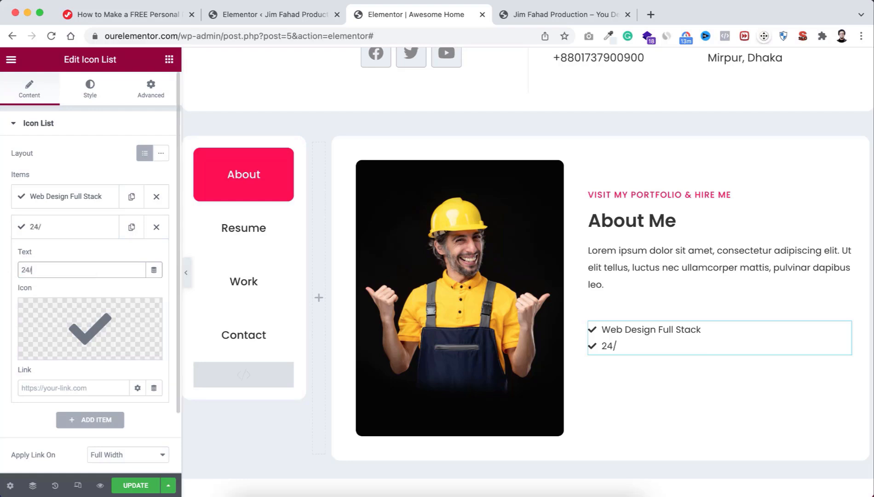
{"action": "type", "text": "7 Support"}
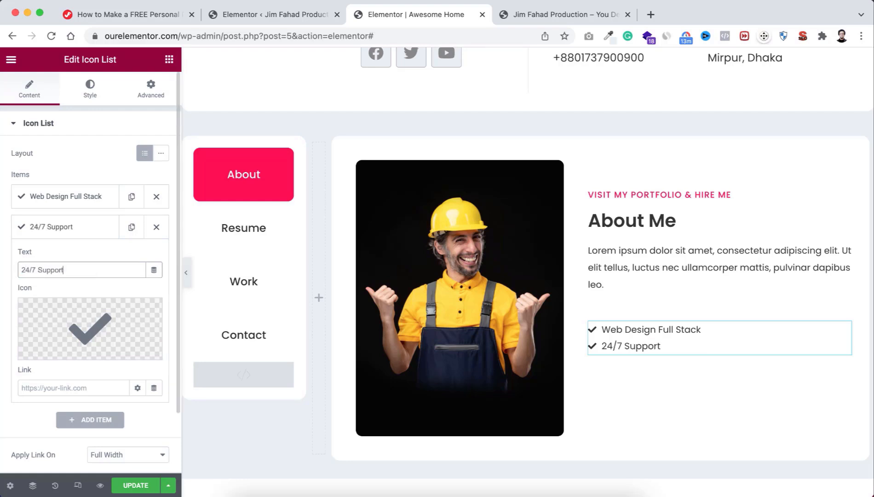
{"action": "left_click", "coordinate": [94, 226]}
Step: Duplicate 24/7 Support and rename the third item Unlimited Revisions
{"action": "left_click", "coordinate": [132, 227]}
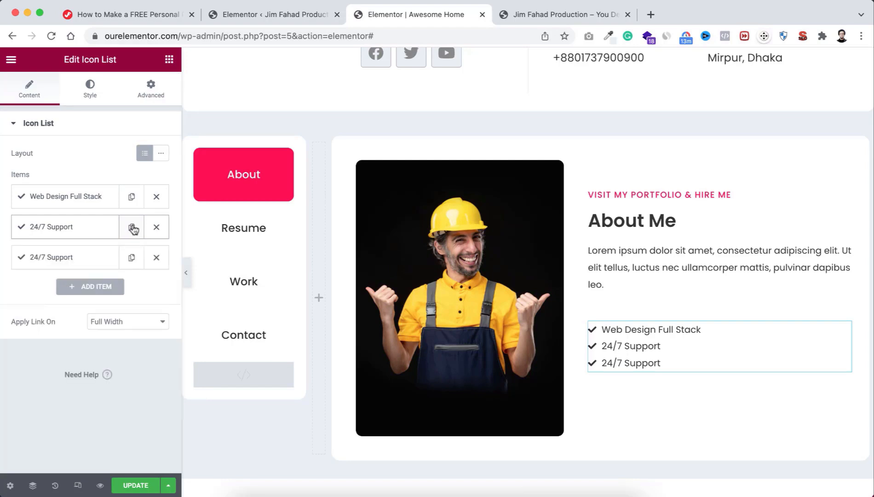
{"action": "left_click", "coordinate": [84, 260]}
{"action": "left_click_drag", "start_coordinate": [74, 300], "coordinate": [6, 301]}
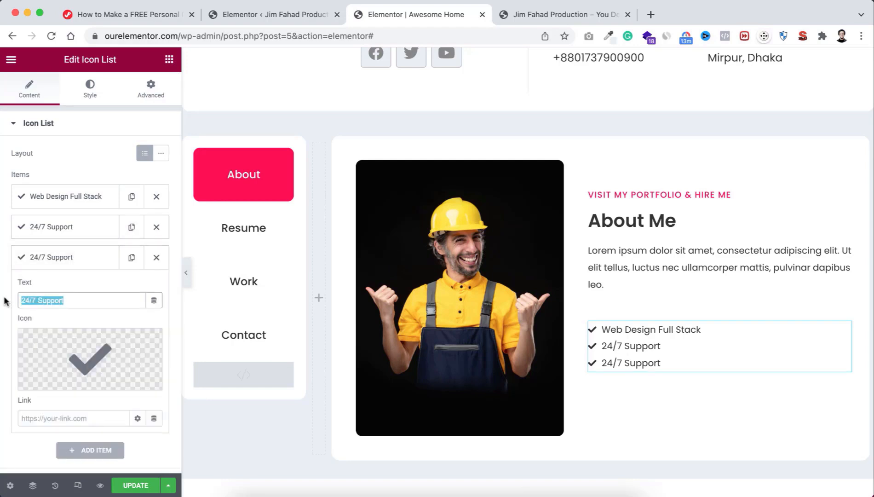
{"action": "type", "text": "Unlimited Re"}
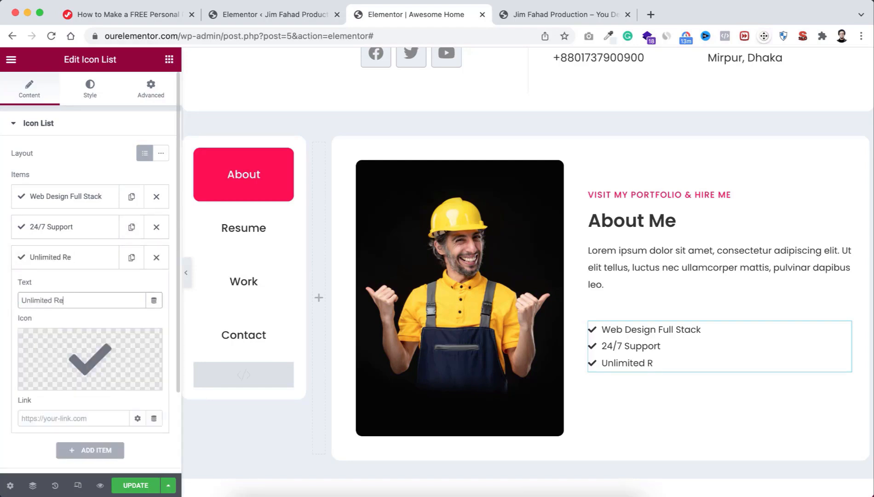
{"action": "type", "text": "visions"}
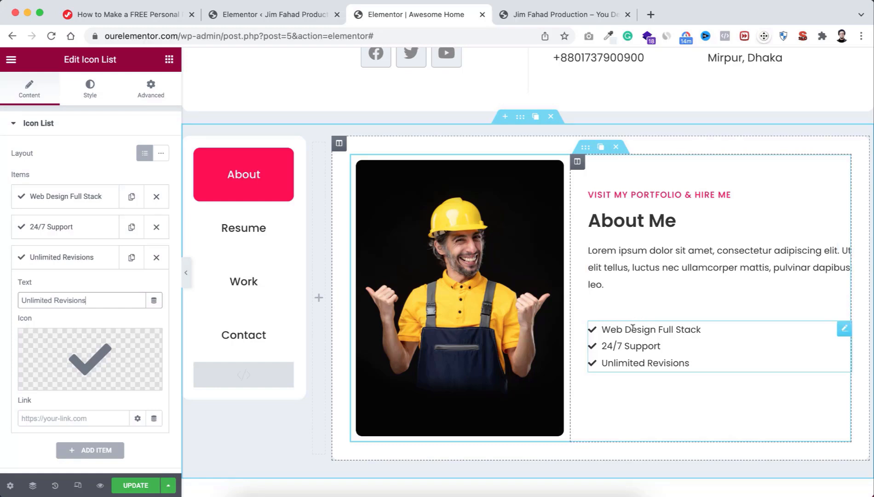
Step: Pull the checklist up toward the paragraph with a -30 top margin
{"action": "left_click", "coordinate": [150, 89]}
{"action": "left_click", "coordinate": [152, 167]}
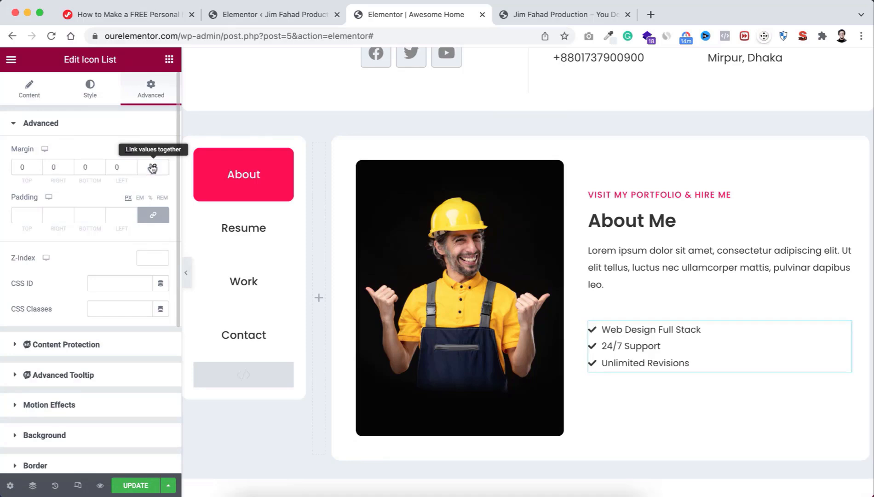
{"action": "left_click", "coordinate": [37, 169]}
{"action": "left_click", "coordinate": [37, 169]}
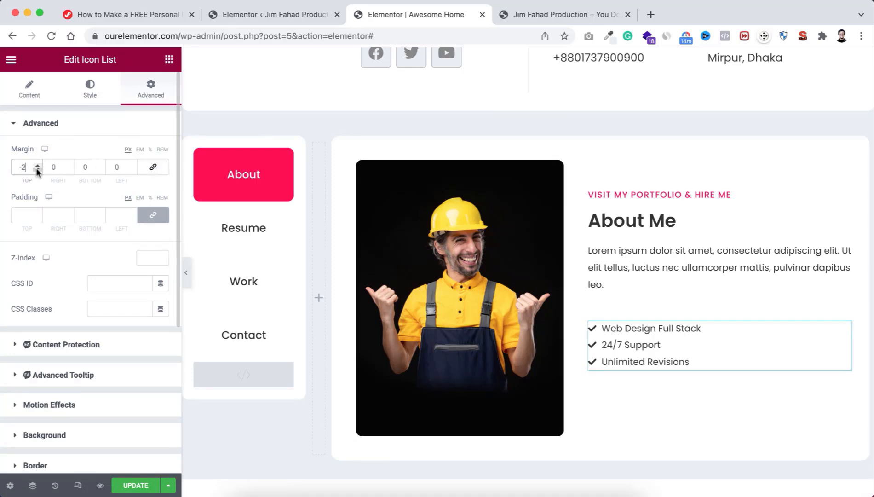
{"action": "left_click", "coordinate": [36, 169]}
{"action": "type", "text": "0"}
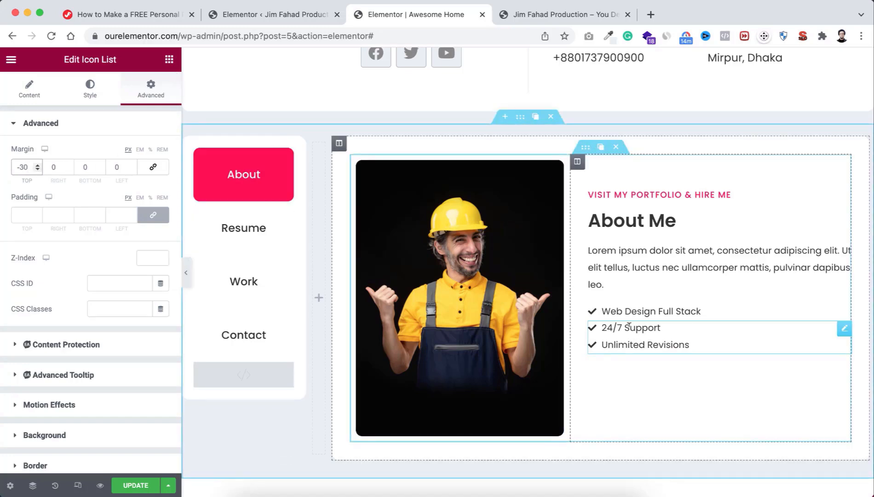
Step: Make the checklist's check icons and text the Secondary grey global colour
{"action": "left_click", "coordinate": [90, 90]}
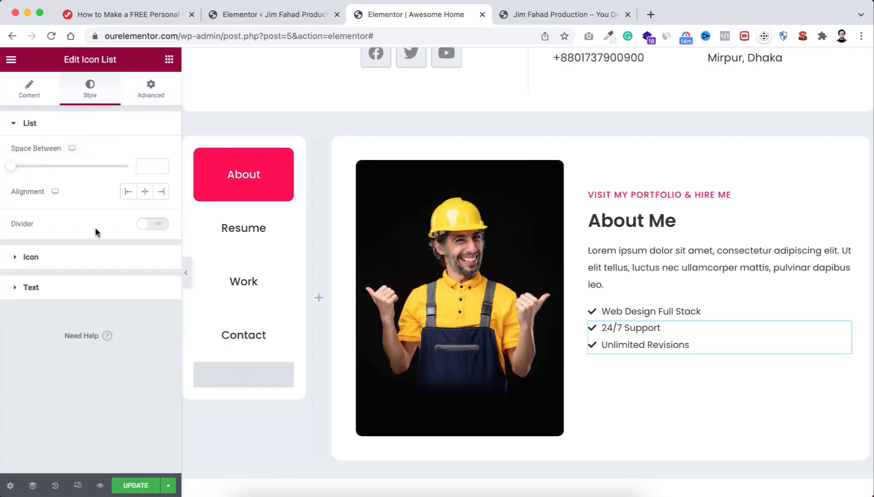
{"action": "left_click", "coordinate": [64, 256]}
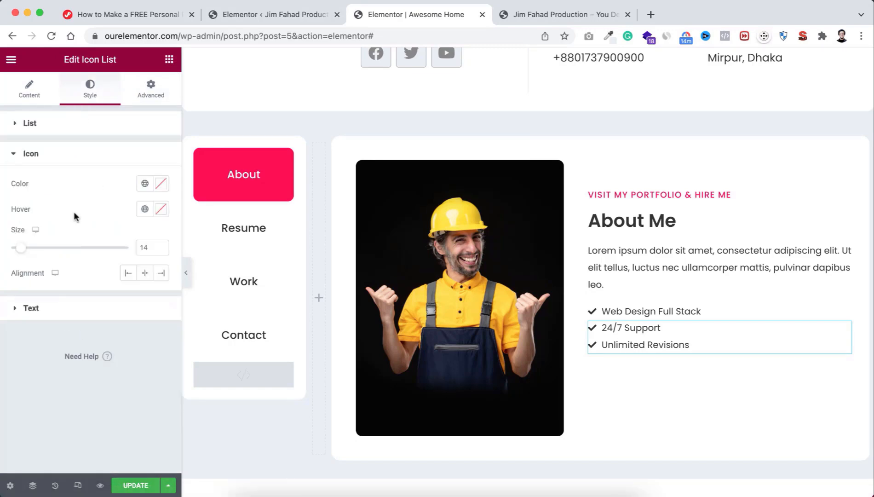
{"action": "left_click", "coordinate": [145, 184]}
{"action": "left_click", "coordinate": [71, 260]}
{"action": "left_click", "coordinate": [60, 311]}
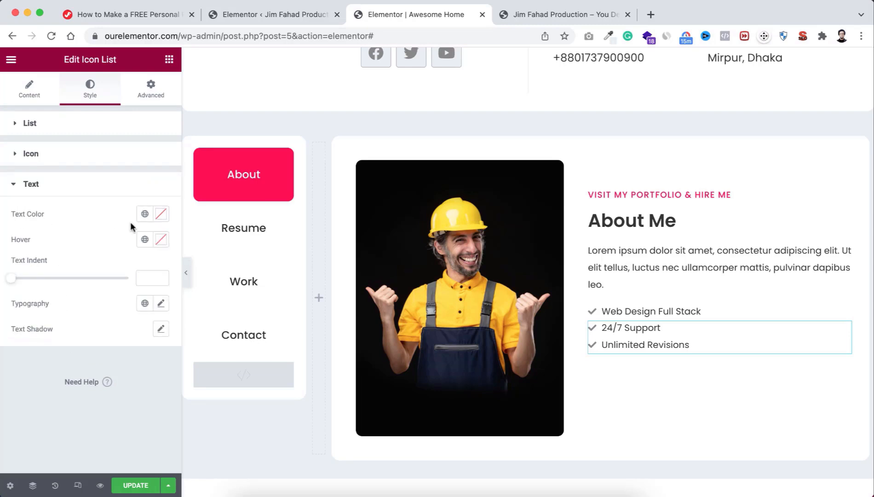
{"action": "left_click", "coordinate": [146, 216]}
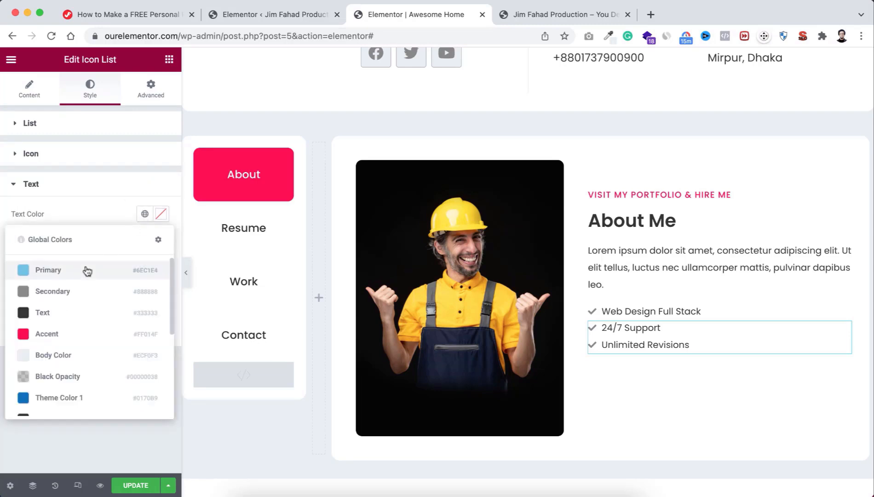
{"action": "left_click", "coordinate": [71, 293]}
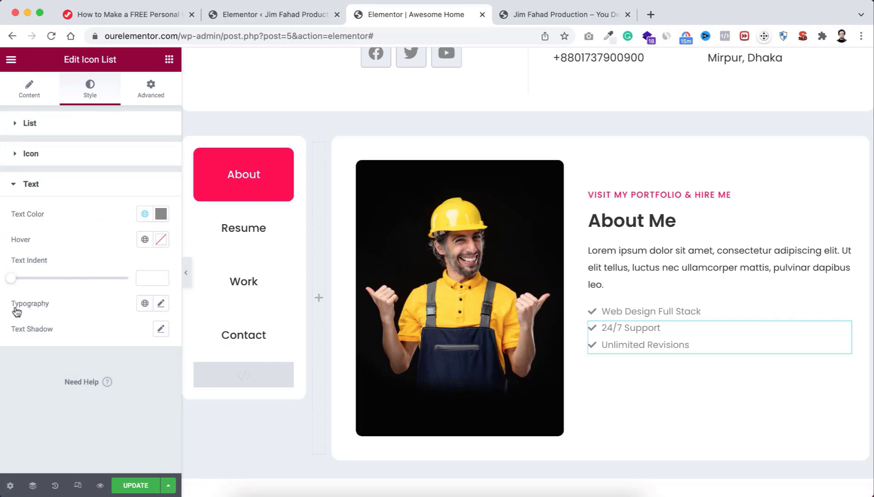
Step: Set the checklist text typography to size 16 px and weight 400
{"action": "left_click", "coordinate": [161, 304]}
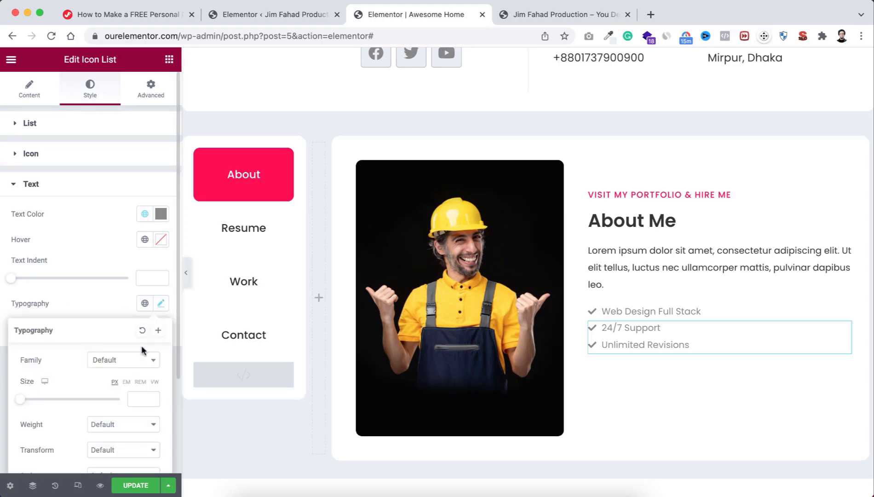
{"action": "scroll", "coordinate": [141, 377], "scroll_direction": "down", "scroll_amount": 2}
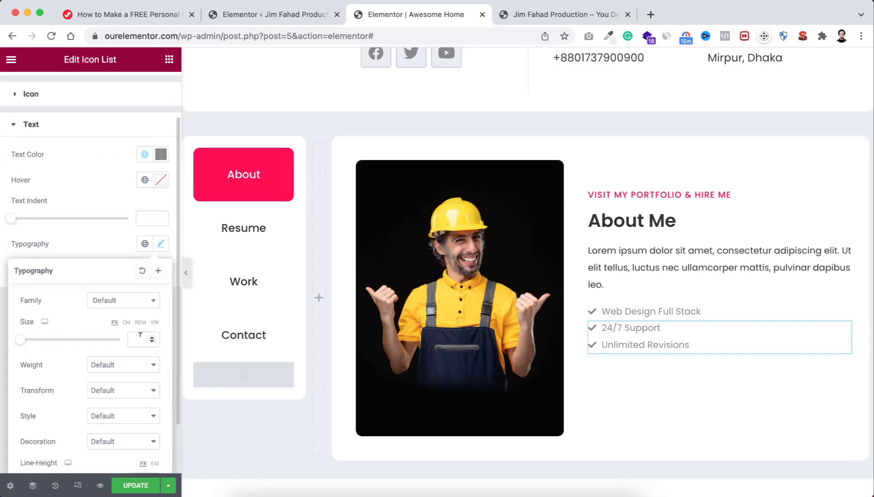
{"action": "left_click", "coordinate": [138, 338]}
{"action": "type", "text": "16"}
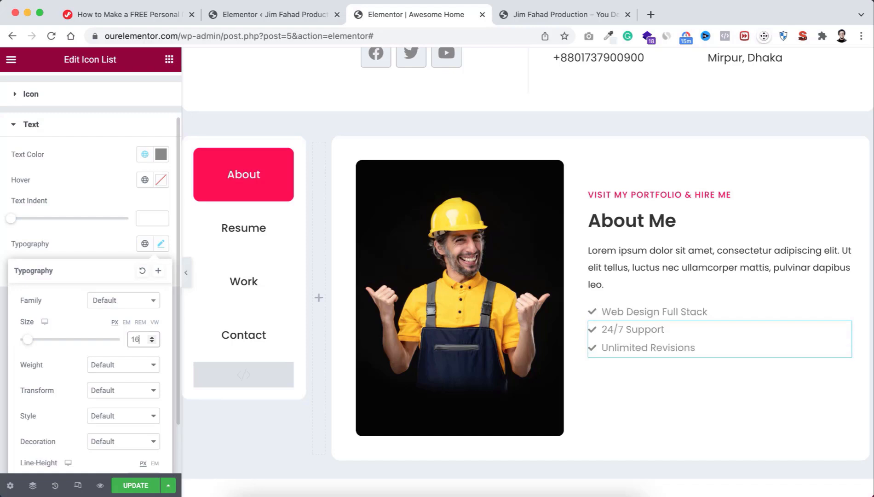
{"action": "left_click", "coordinate": [121, 365]}
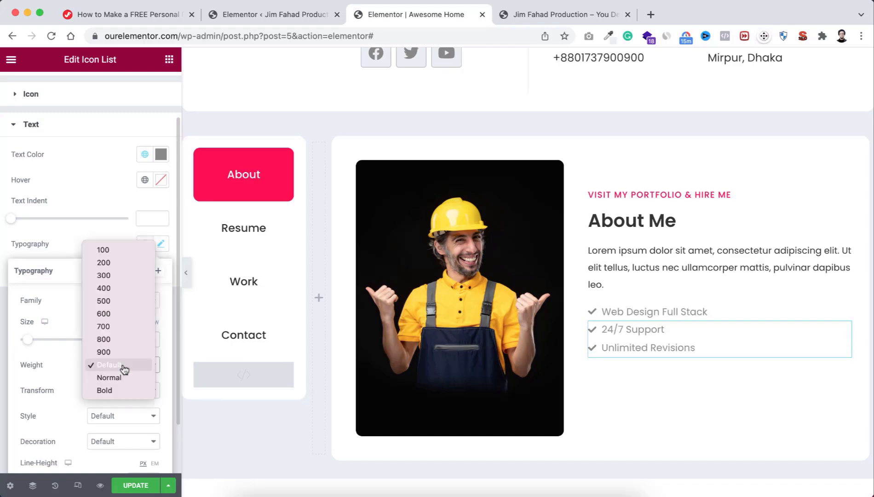
{"action": "left_click", "coordinate": [109, 291]}
{"action": "left_click", "coordinate": [103, 242]}
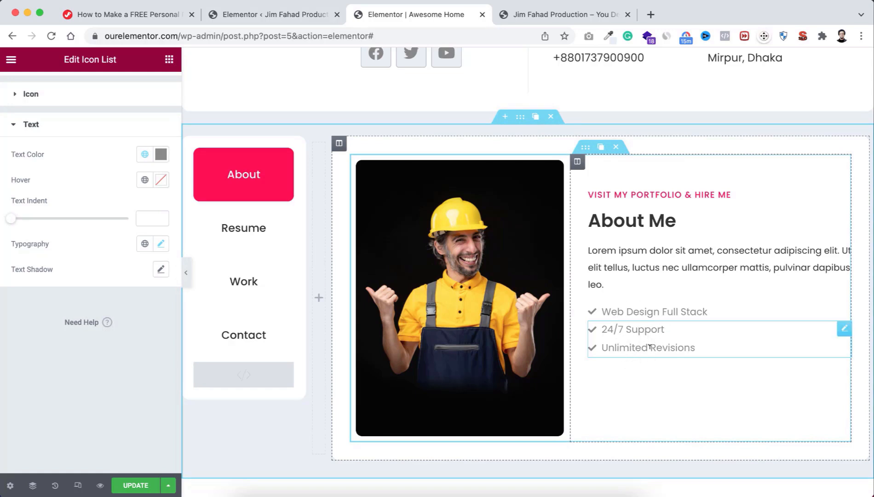
Step: Drop a Button widget under the checklist and relabel it DOWNLOAD MY CV
{"action": "left_click", "coordinate": [168, 63]}
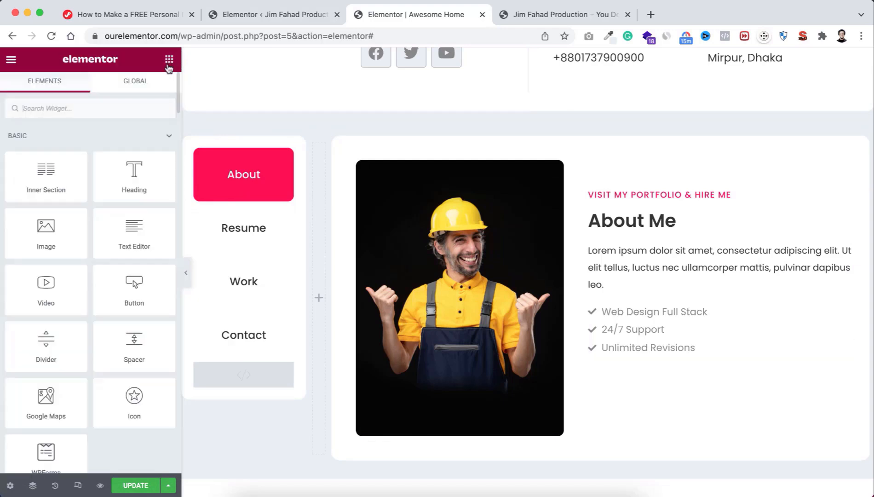
{"action": "left_click_drag", "start_coordinate": [124, 291], "coordinate": [640, 357]}
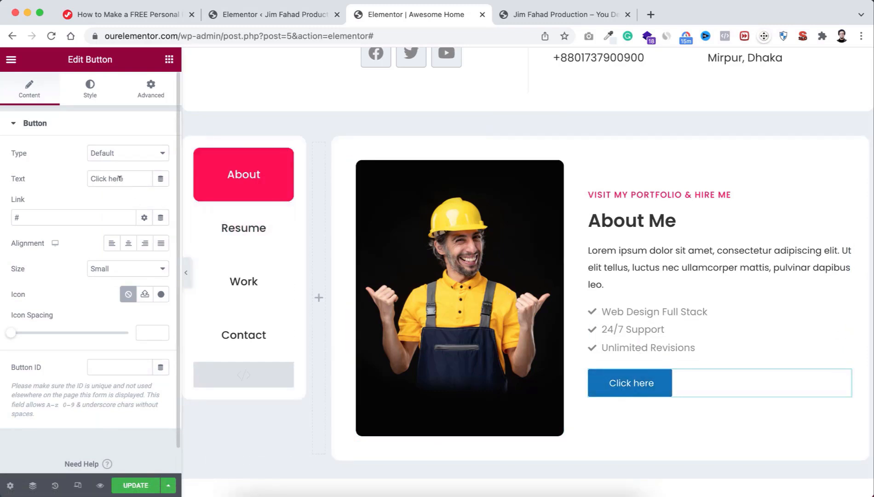
{"action": "left_click_drag", "start_coordinate": [128, 177], "coordinate": [69, 176]}
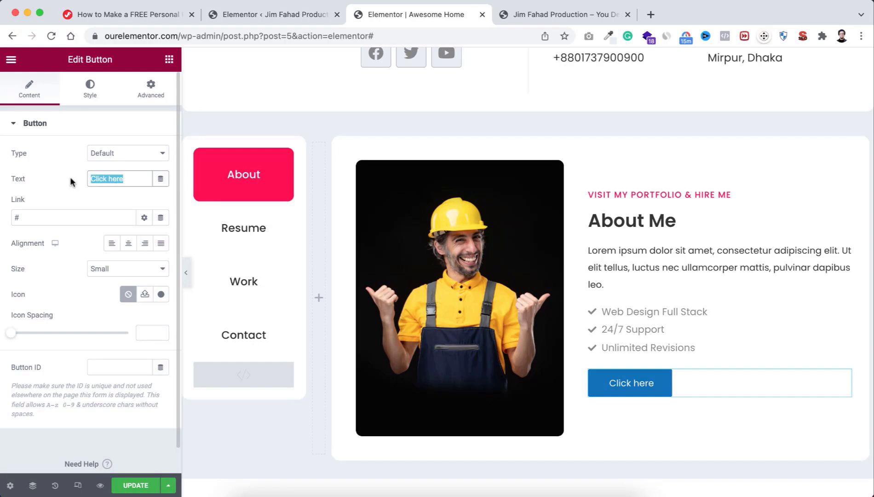
{"action": "type", "text": "DOWNLO"}
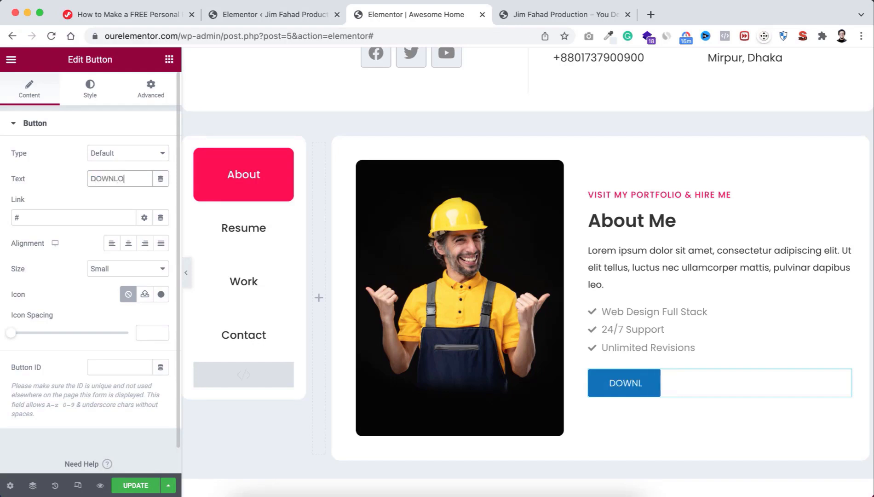
{"action": "type", "text": "AD MY CV"}
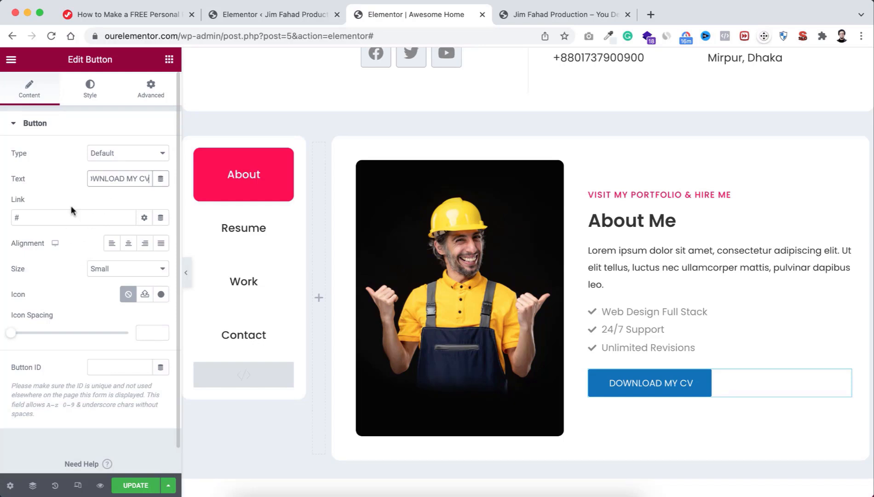
Step: Upload JFD-personal_resume.pdf.zip through Media > Add New and copy its file URL
{"action": "left_click", "coordinate": [282, 17]}
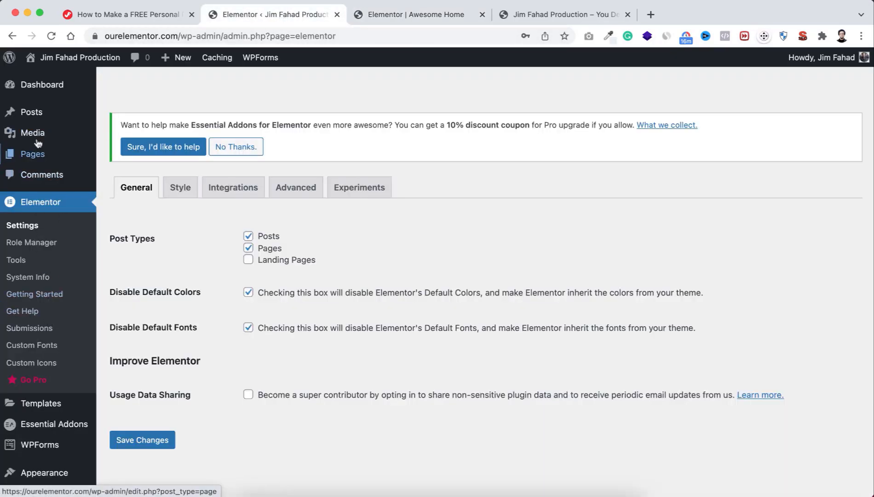
{"action": "mouse_move", "coordinate": [31, 138]}
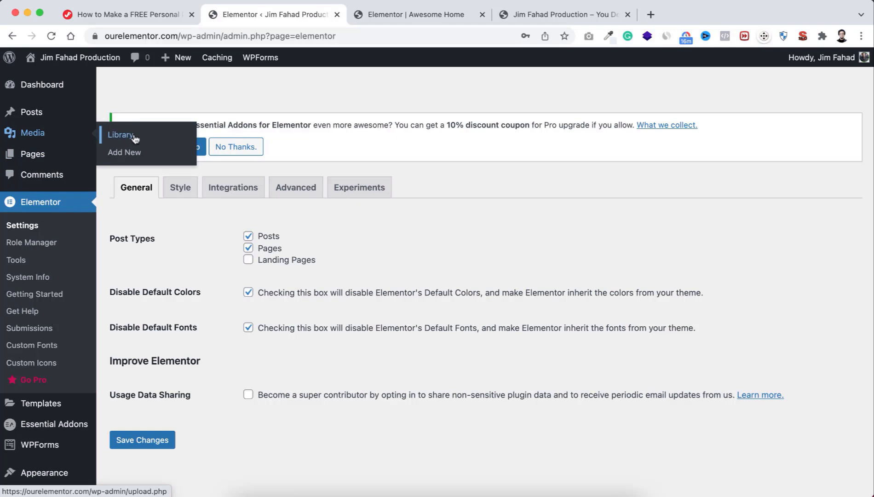
{"action": "left_click", "coordinate": [136, 155]}
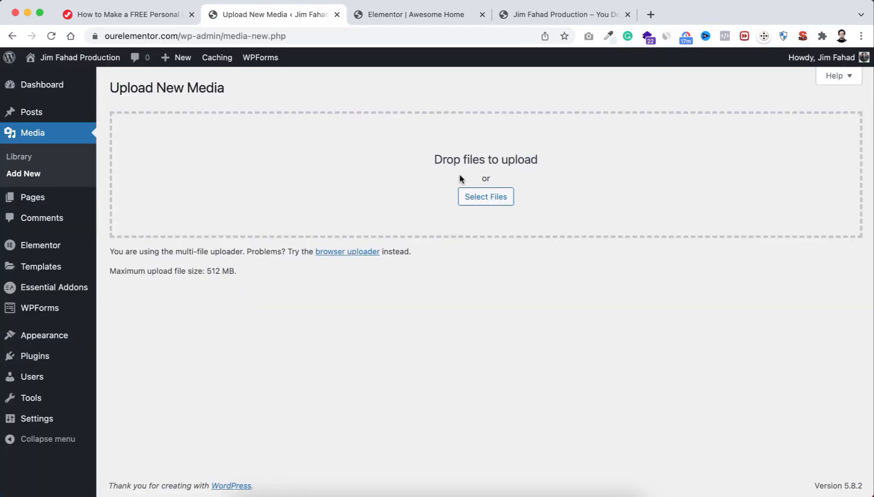
{"action": "left_click", "coordinate": [486, 198]}
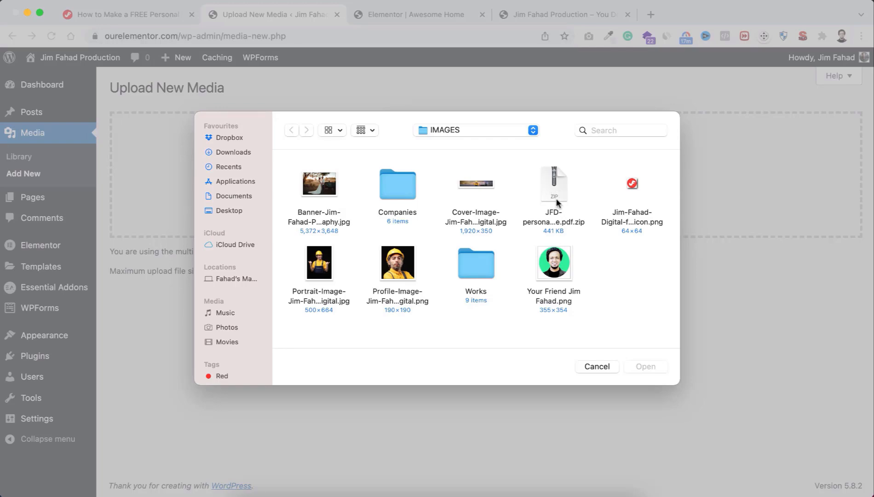
{"action": "left_click", "coordinate": [555, 190]}
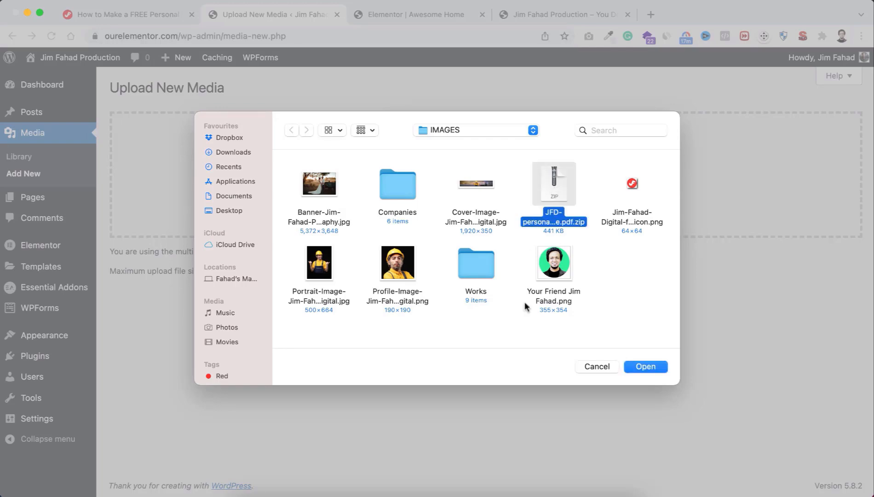
{"action": "left_click", "coordinate": [651, 366]}
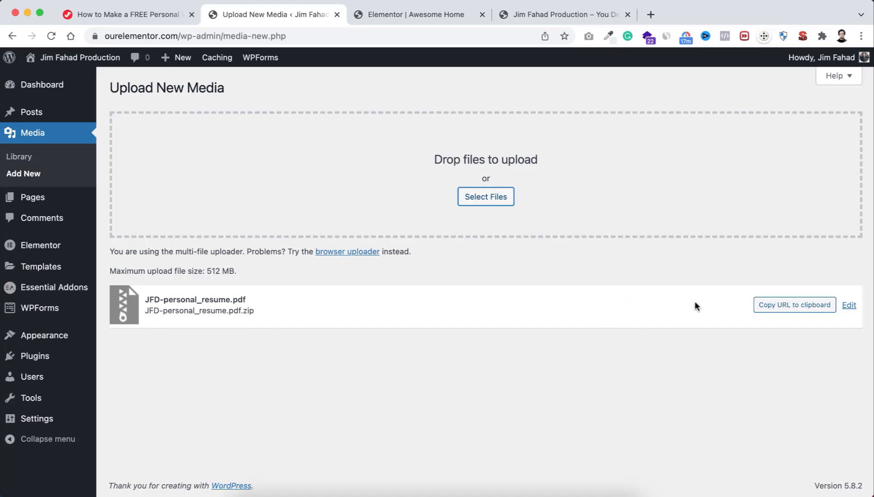
{"action": "left_click", "coordinate": [779, 306]}
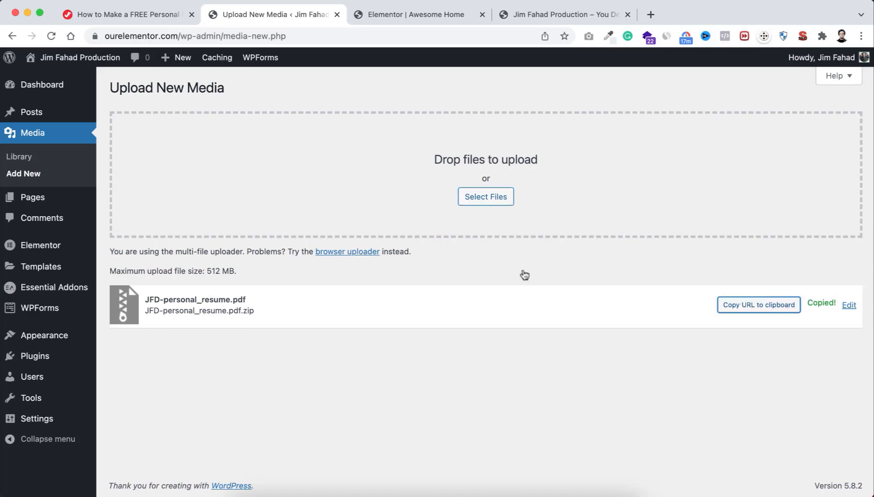
Step: Replace the button's # link with the pasted resume file URL
{"action": "left_click", "coordinate": [381, 16]}
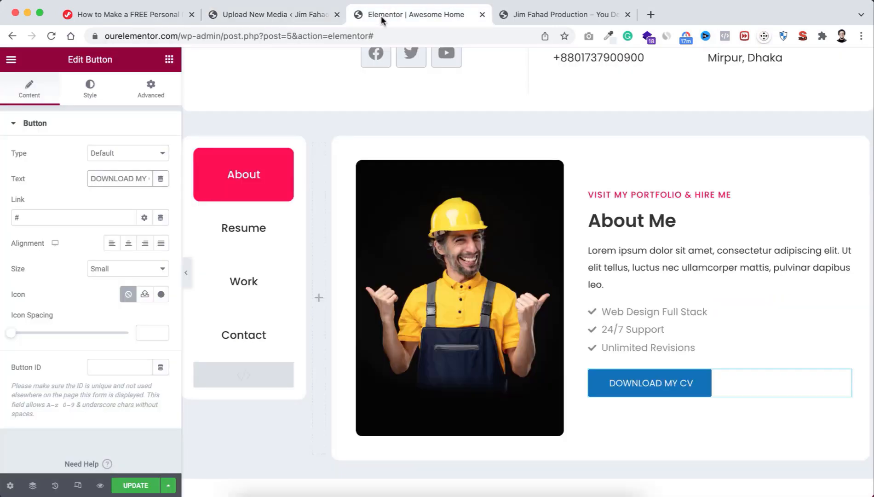
{"action": "left_click", "coordinate": [30, 215]}
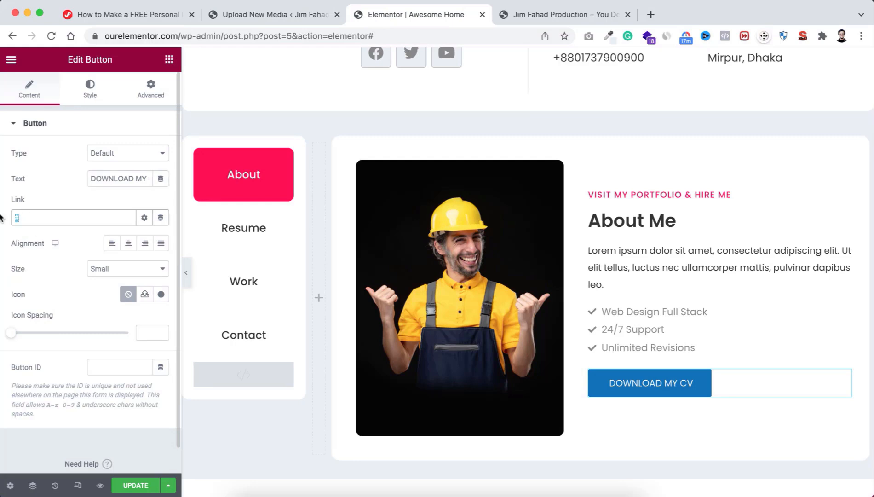
{"action": "key", "text": "BackSpace"}
{"action": "key", "text": "super+v"}
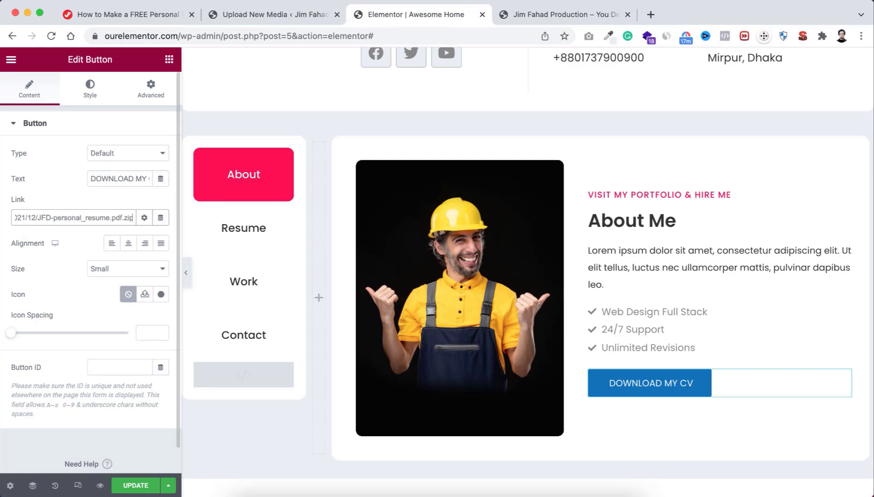
{"action": "key", "text": "super+a"}
{"action": "key", "text": "Left"}
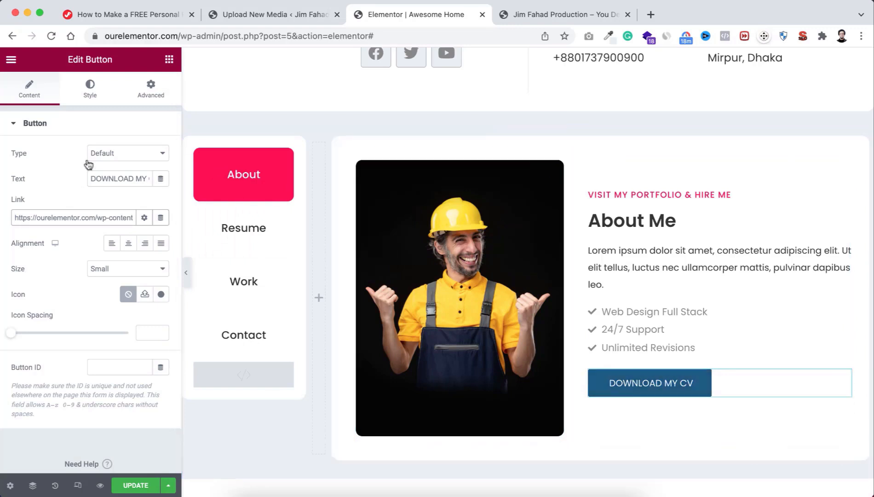
Step: Set the button text typography to size 14 px and weight 500
{"action": "left_click", "coordinate": [91, 88]}
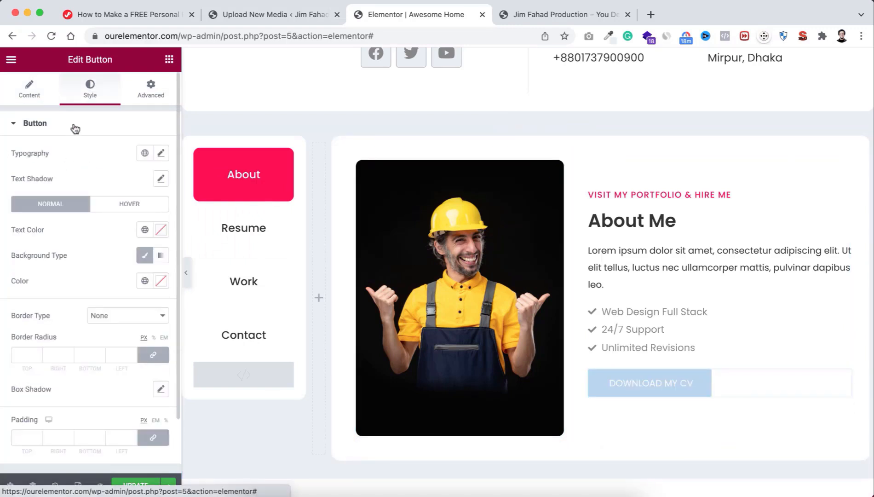
{"action": "left_click", "coordinate": [161, 155]}
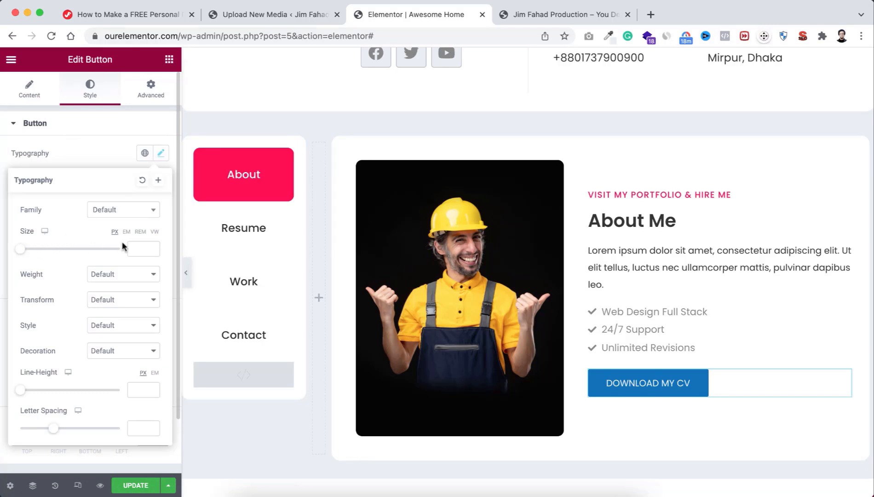
{"action": "left_click", "coordinate": [136, 247]}
{"action": "type", "text": "14"}
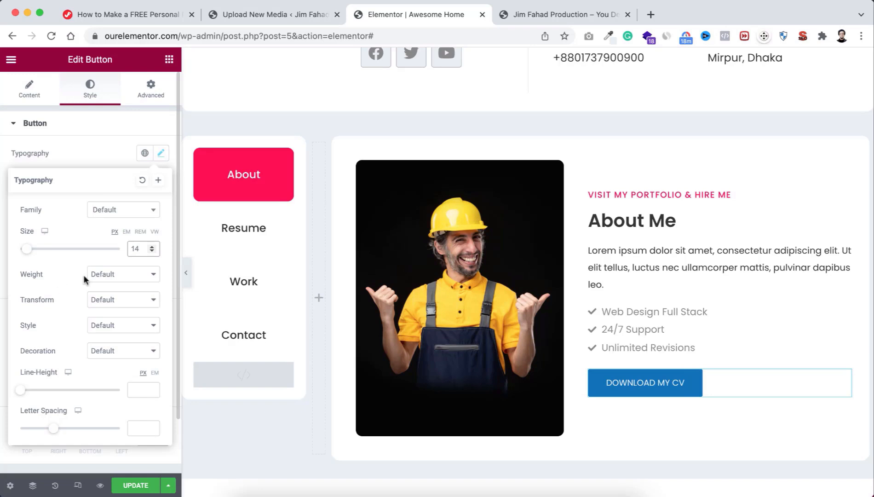
{"action": "left_click", "coordinate": [115, 276]}
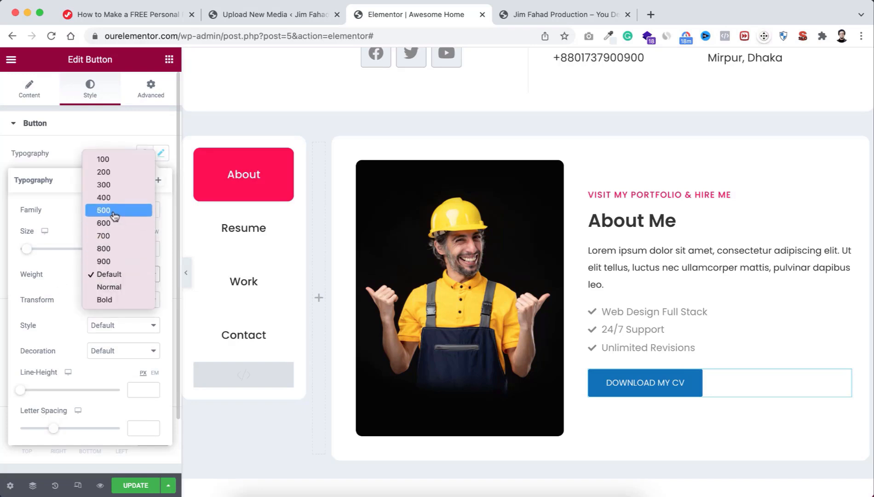
{"action": "left_click", "coordinate": [115, 216]}
{"action": "left_click", "coordinate": [94, 146]}
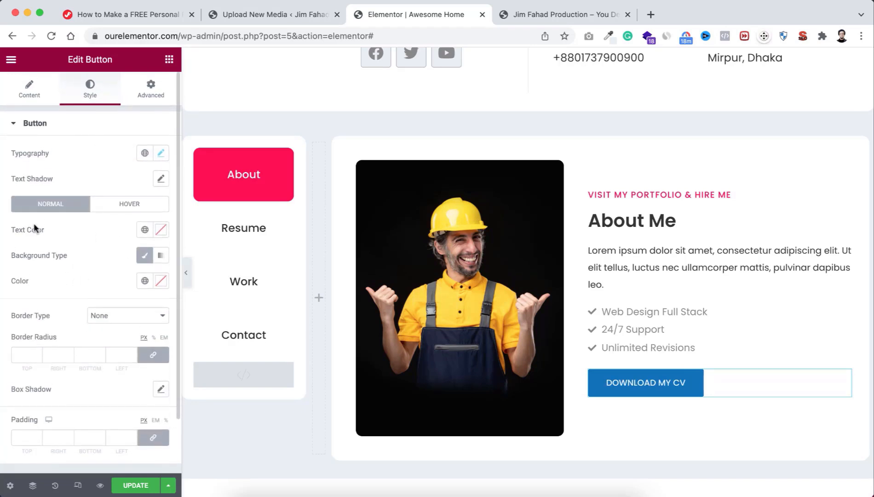
Step: Give the button global Text-colour lettering on a Body Color background
{"action": "left_click", "coordinate": [145, 232]}
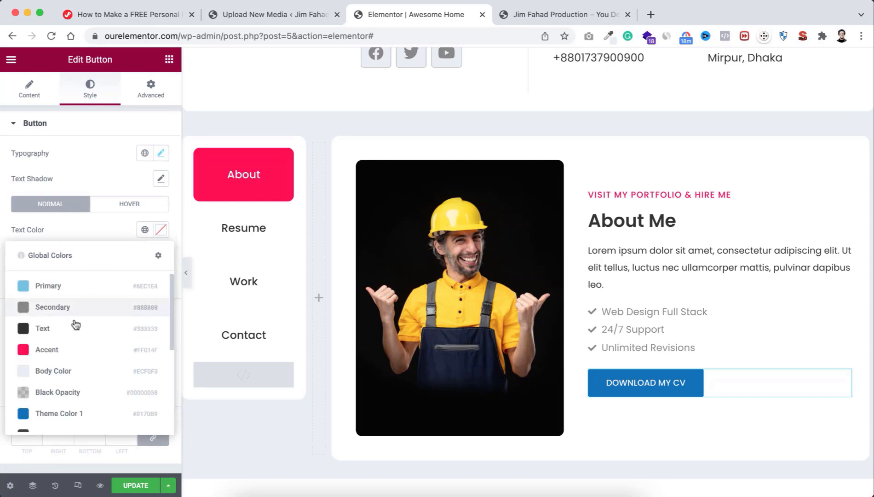
{"action": "left_click", "coordinate": [75, 326]}
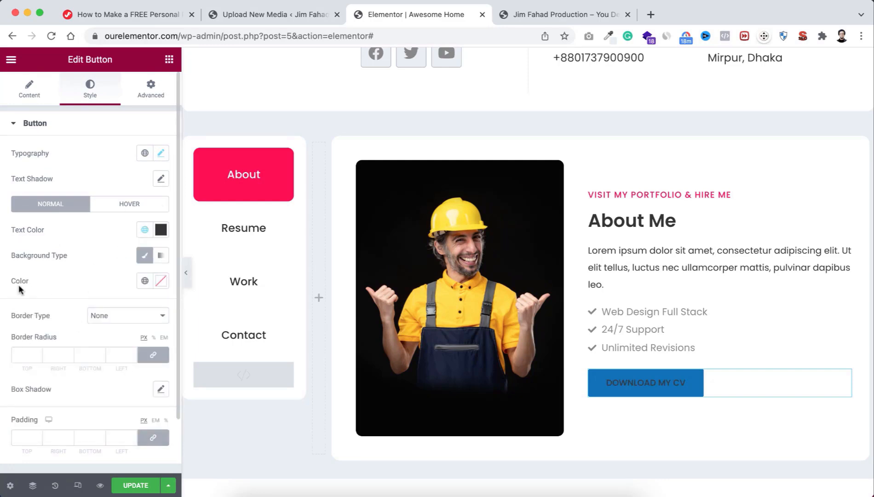
{"action": "left_click", "coordinate": [145, 281]}
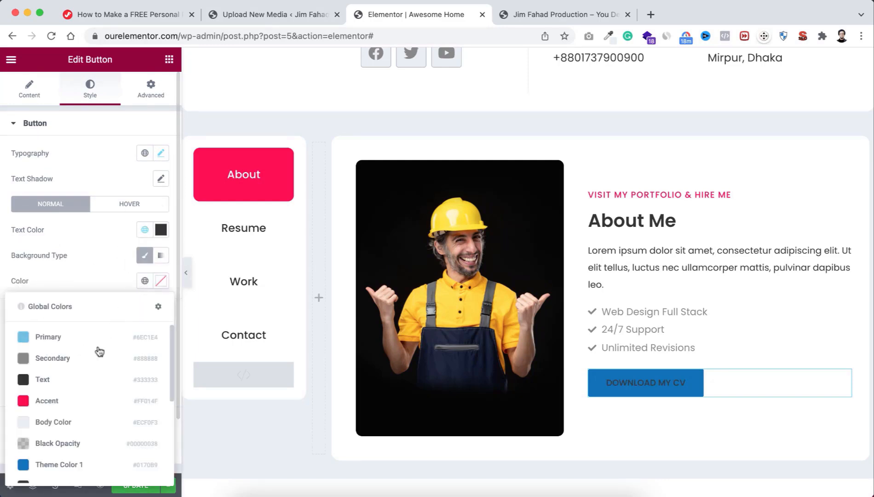
{"action": "left_click", "coordinate": [62, 427]}
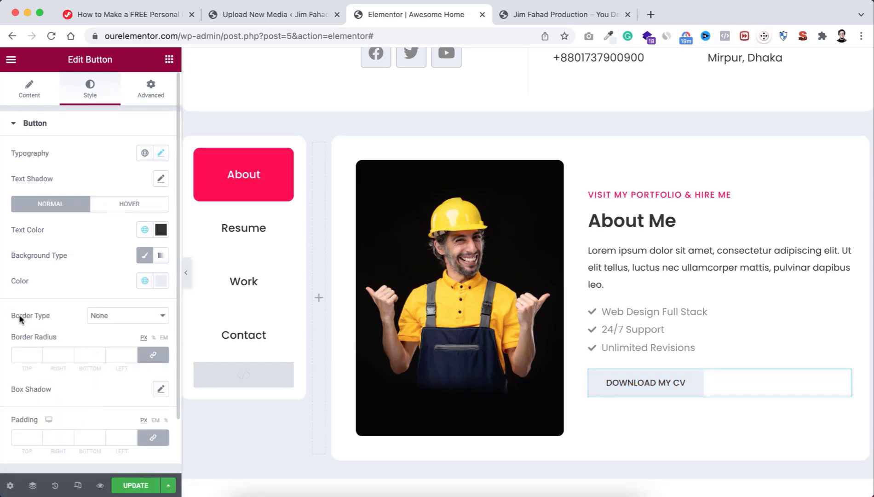
Step: Give the button a 1px solid Black Opacity border with 6px rounded corners
{"action": "left_click", "coordinate": [120, 318]}
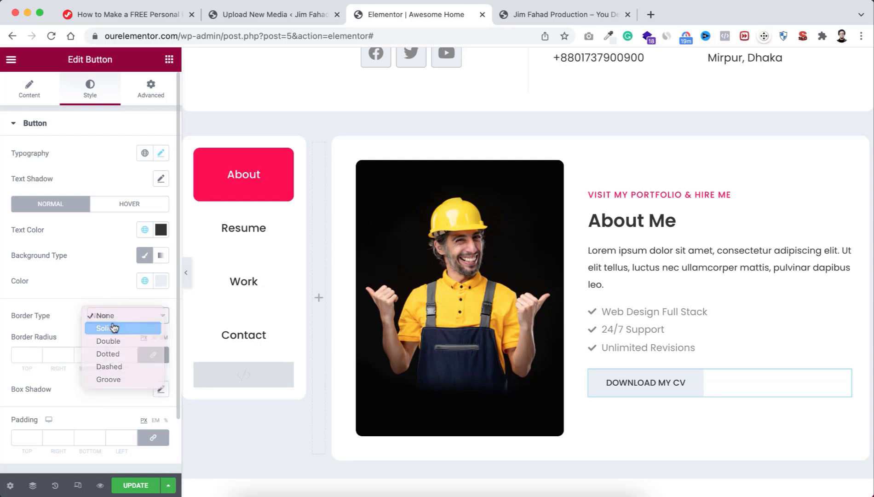
{"action": "left_click", "coordinate": [110, 327]}
{"action": "left_click", "coordinate": [23, 353]}
{"action": "type", "text": "1"}
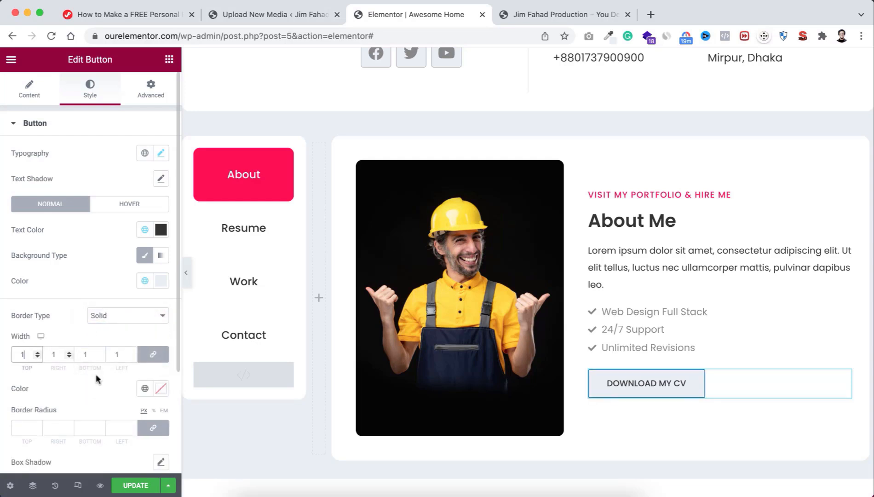
{"action": "scroll", "coordinate": [95, 374], "scroll_direction": "down", "scroll_amount": 1}
{"action": "left_click", "coordinate": [144, 366]}
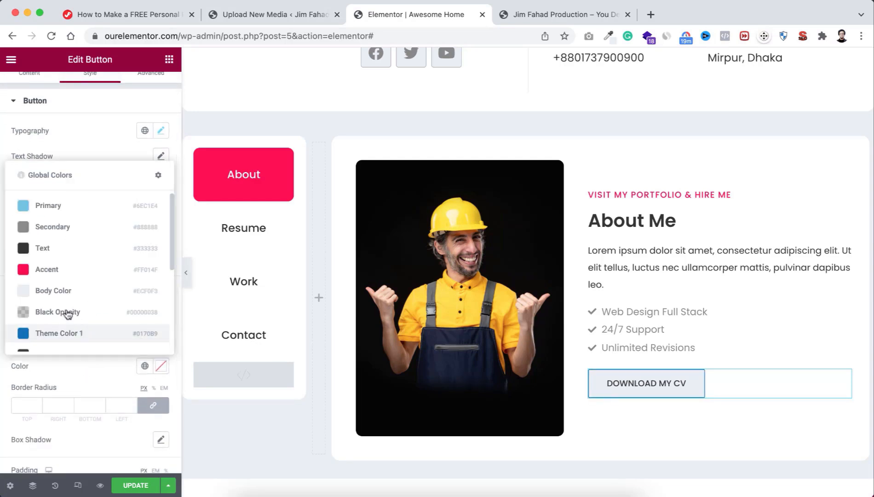
{"action": "left_click", "coordinate": [86, 315]}
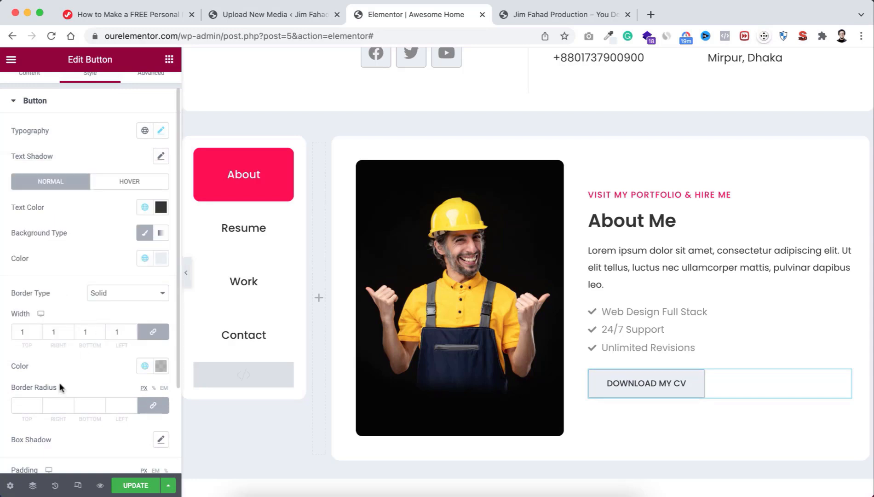
{"action": "left_click", "coordinate": [24, 404]}
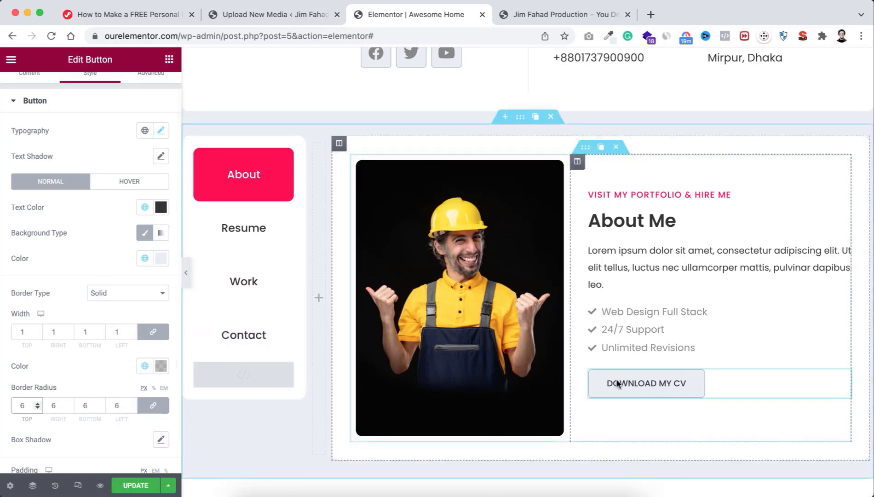
{"action": "scroll", "coordinate": [86, 369], "scroll_direction": "down", "scroll_amount": 4}
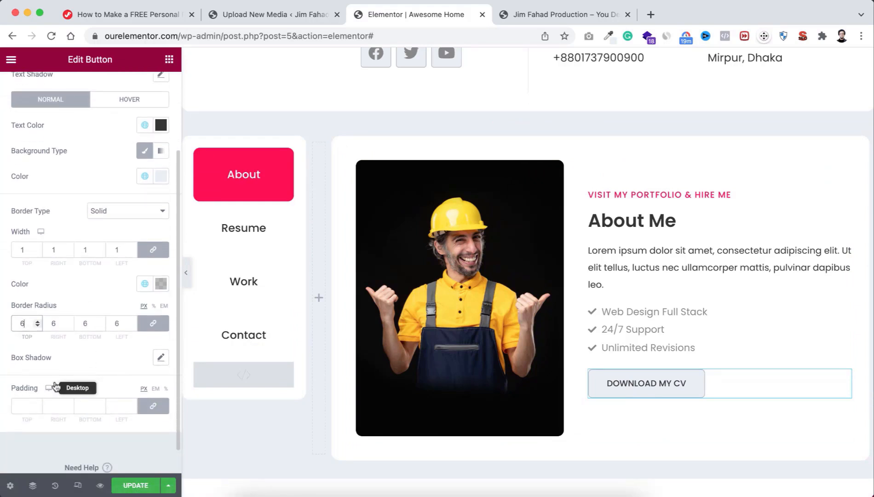
Step: Set the button padding to 20 top and bottom, 36 left and right
{"action": "left_click", "coordinate": [155, 407]}
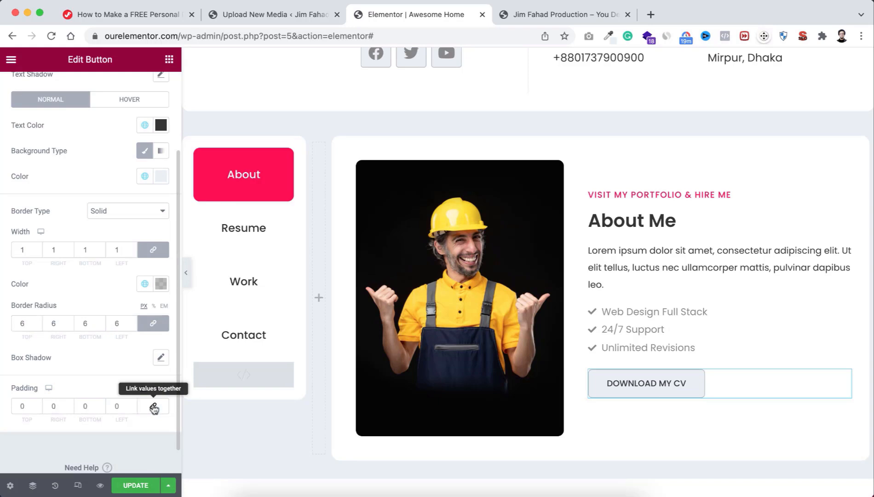
{"action": "left_click", "coordinate": [20, 405]}
{"action": "type", "text": "2"}
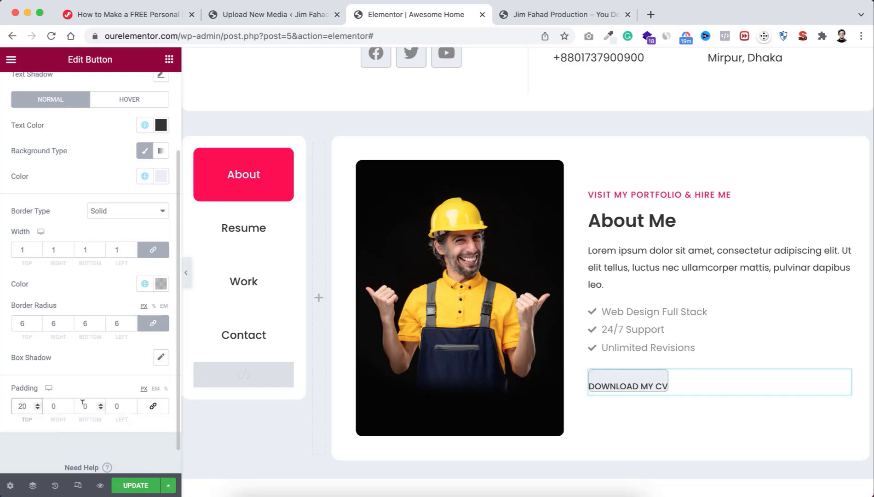
{"action": "left_click", "coordinate": [81, 406]}
{"action": "type", "text": "2"}
{"action": "left_click", "coordinate": [60, 403]}
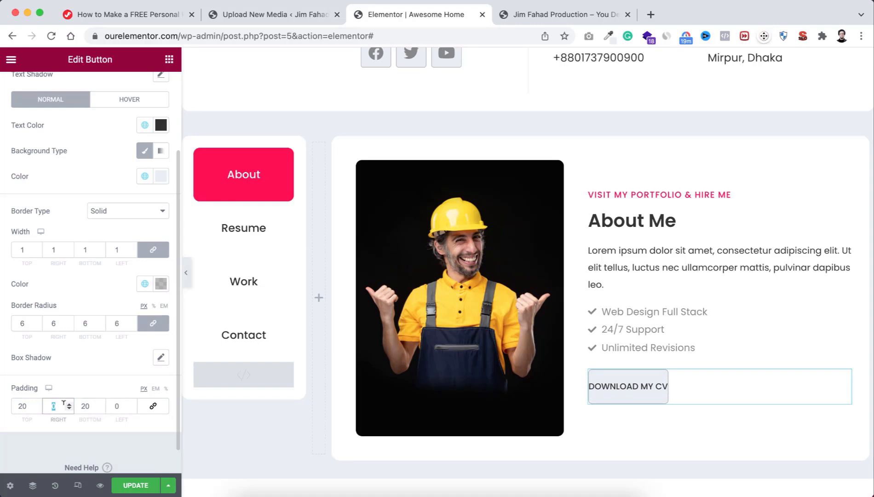
{"action": "type", "text": "36"}
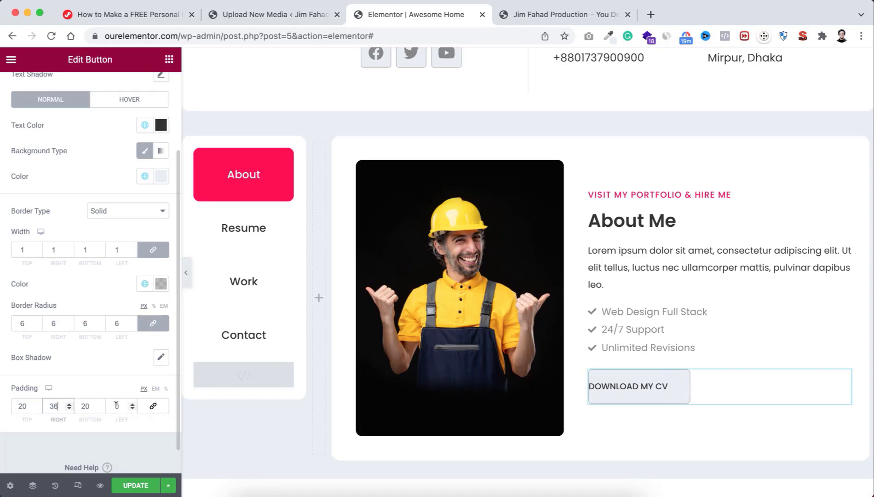
{"action": "left_click", "coordinate": [117, 405]}
{"action": "type", "text": "36"}
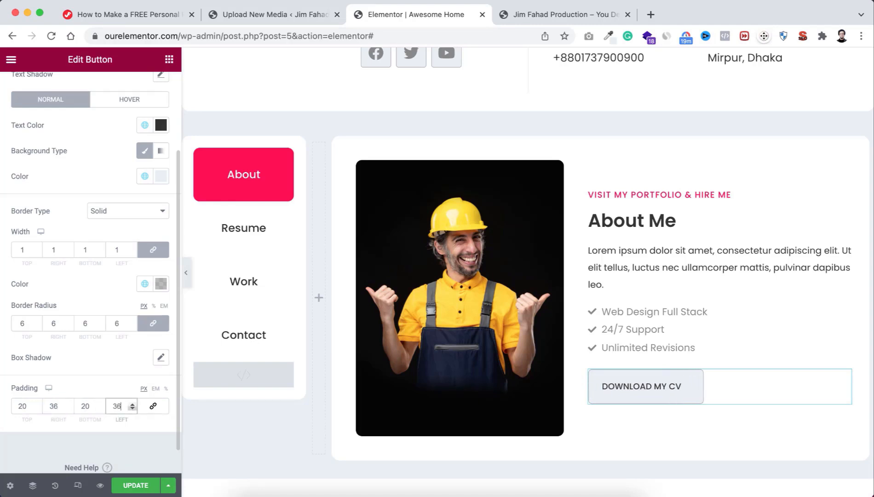
{"action": "scroll", "coordinate": [105, 294], "scroll_direction": "up", "scroll_amount": 4}
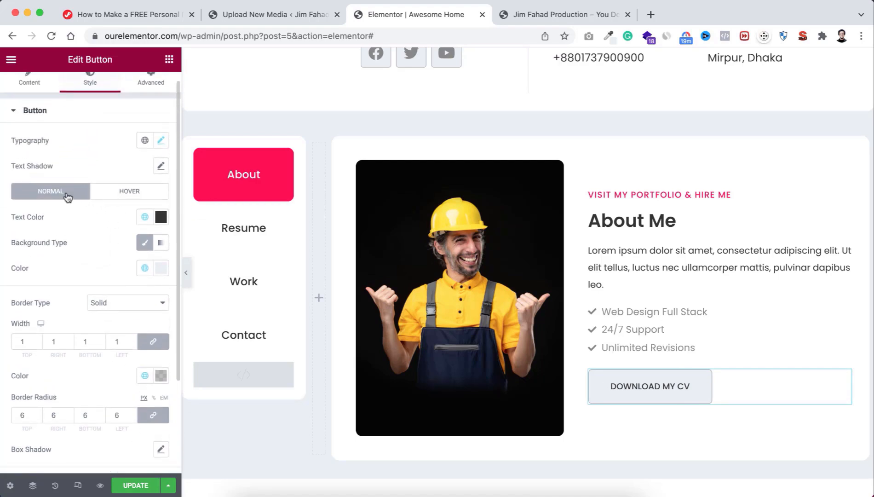
Step: Give the button an Accent red hover background, white #FFFFFF hover text and Accent hover border
{"action": "left_click", "coordinate": [127, 193]}
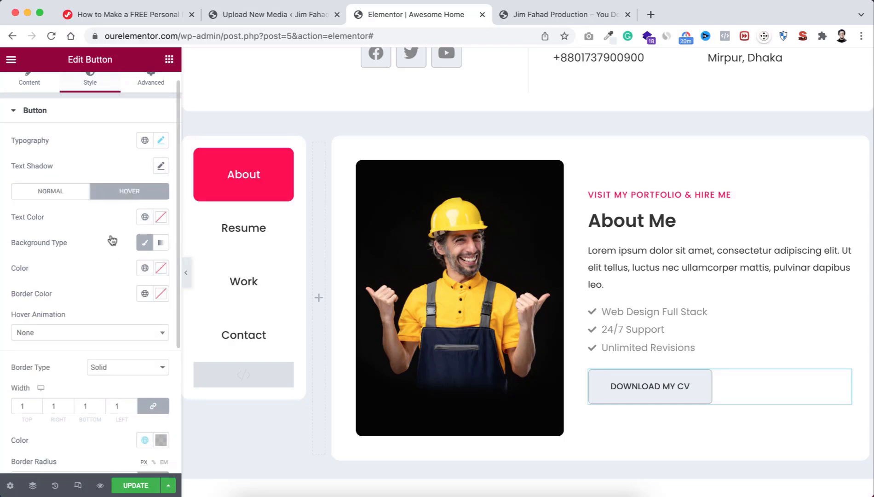
{"action": "left_click", "coordinate": [144, 267]}
{"action": "left_click", "coordinate": [63, 391]}
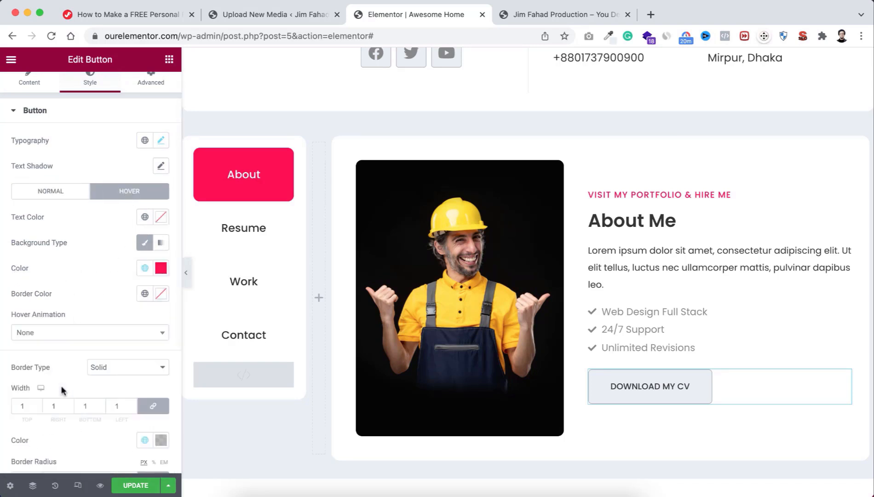
{"action": "left_click", "coordinate": [144, 216]}
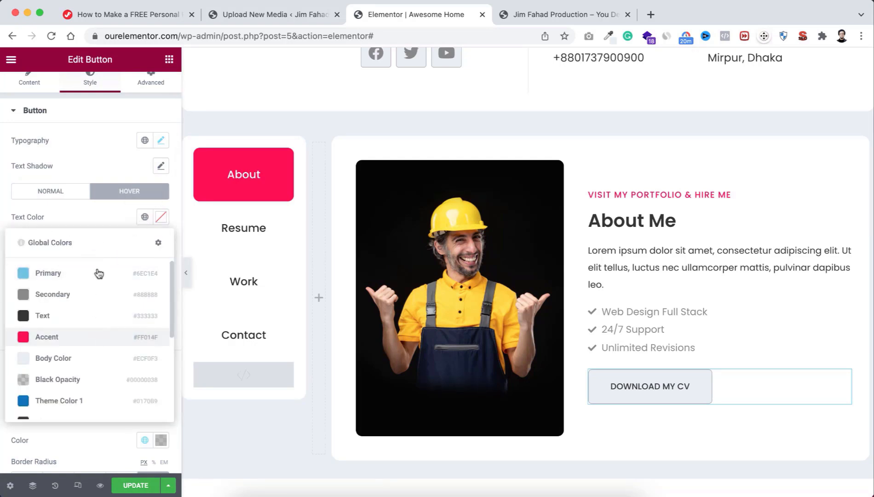
{"action": "left_click", "coordinate": [100, 219]}
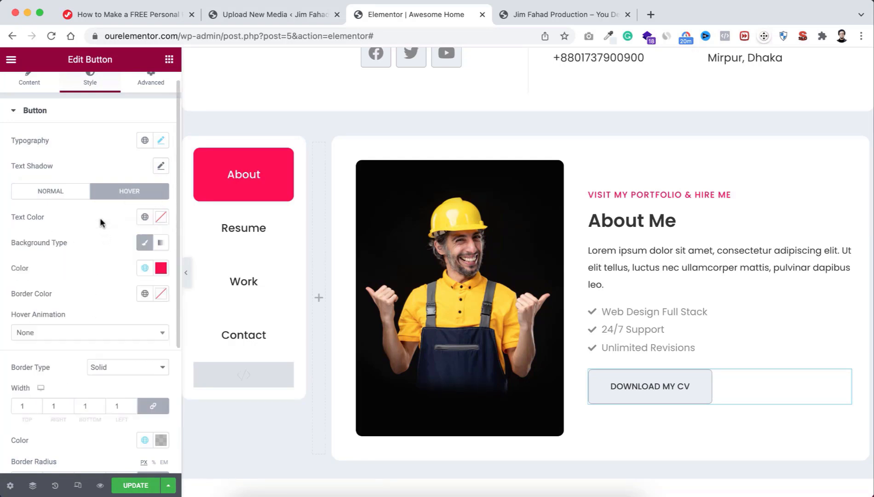
{"action": "left_click", "coordinate": [162, 219]}
{"action": "left_click_drag", "start_coordinate": [44, 284], "coordinate": [6, 251]}
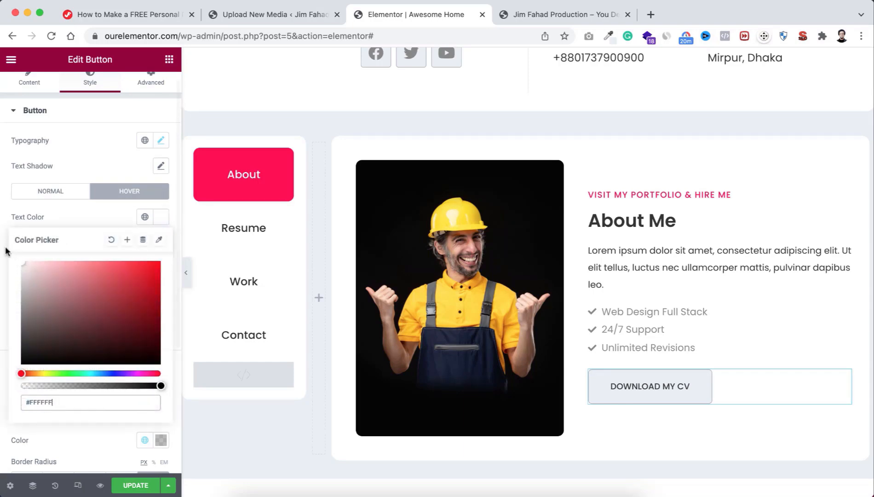
{"action": "left_click", "coordinate": [92, 217]}
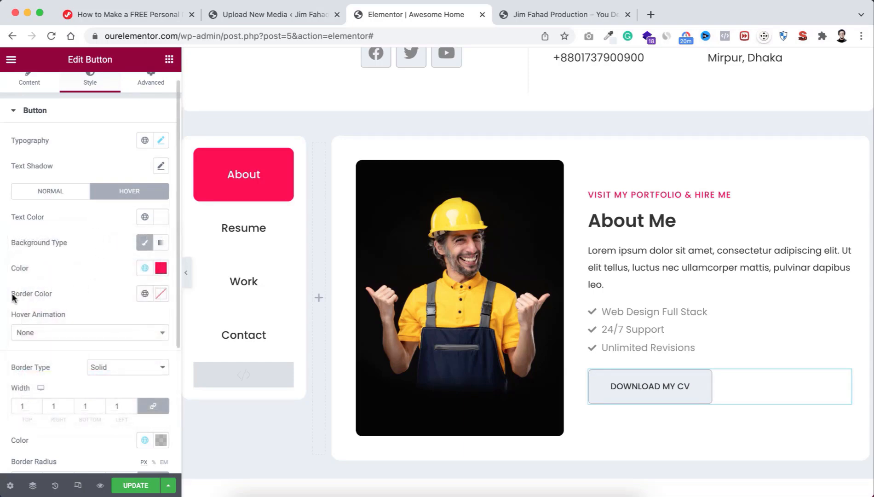
{"action": "left_click", "coordinate": [144, 294]}
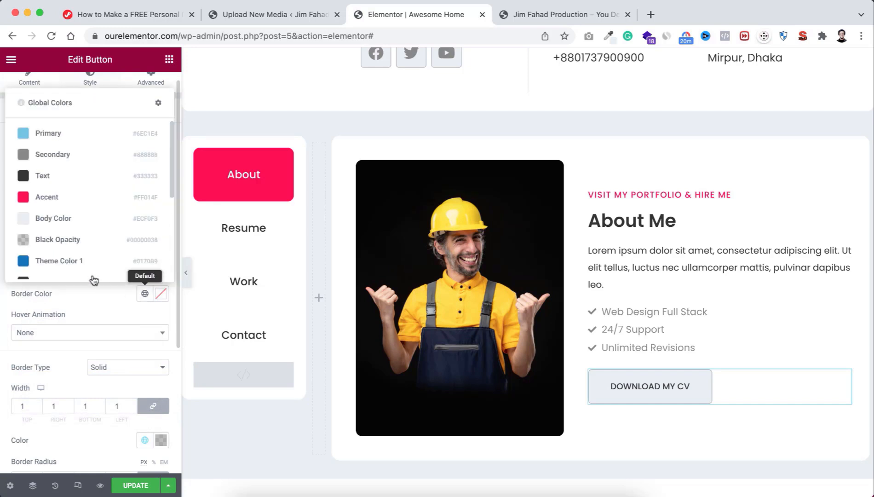
{"action": "left_click", "coordinate": [68, 197]}
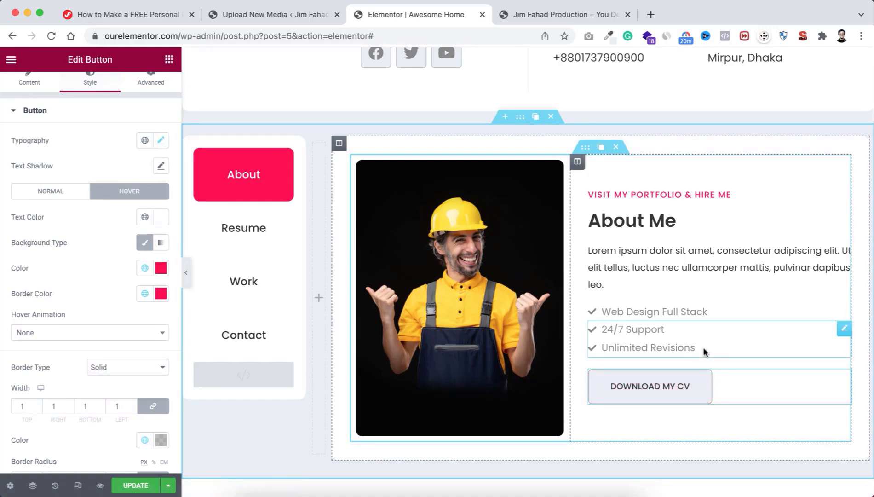
{"action": "left_click", "coordinate": [585, 149]}
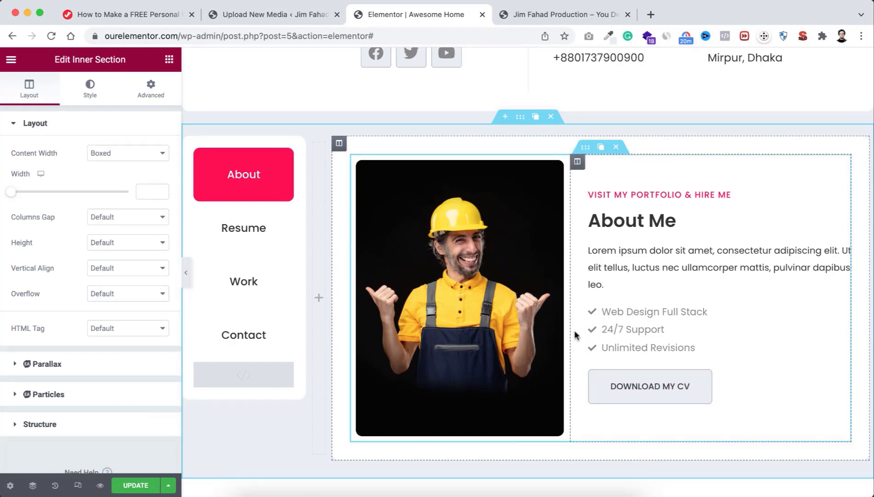
Step: Place a centred H3 Heading widget below the portrait row
{"action": "scroll", "coordinate": [574, 330], "scroll_direction": "down", "scroll_amount": 2}
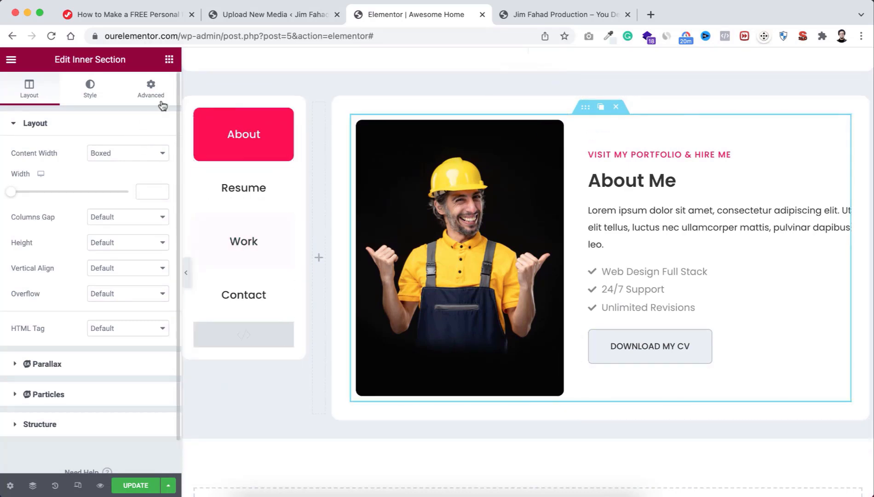
{"action": "left_click", "coordinate": [169, 62]}
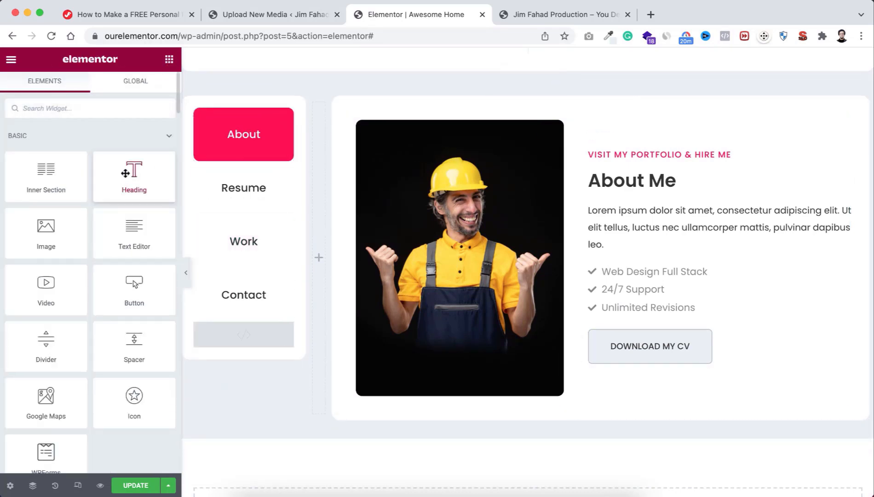
{"action": "left_click_drag", "start_coordinate": [132, 172], "coordinate": [613, 409]}
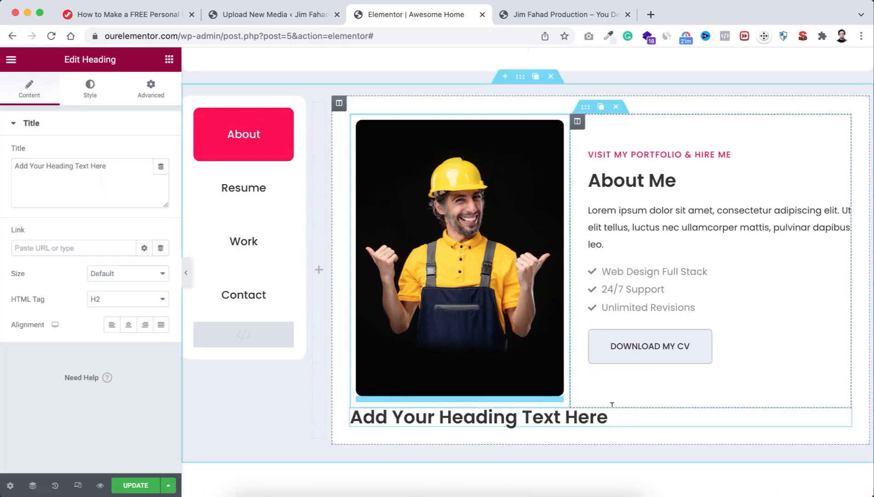
{"action": "left_click", "coordinate": [139, 299]}
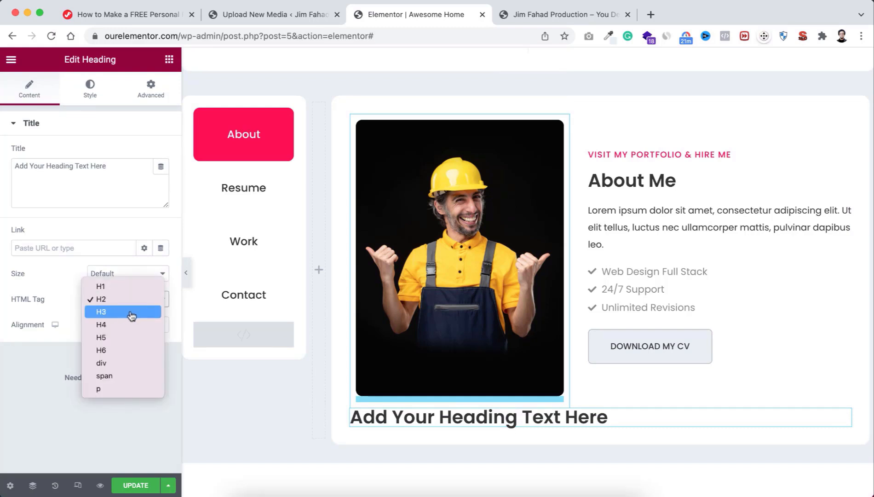
{"action": "left_click", "coordinate": [131, 312]}
{"action": "left_click", "coordinate": [128, 325]}
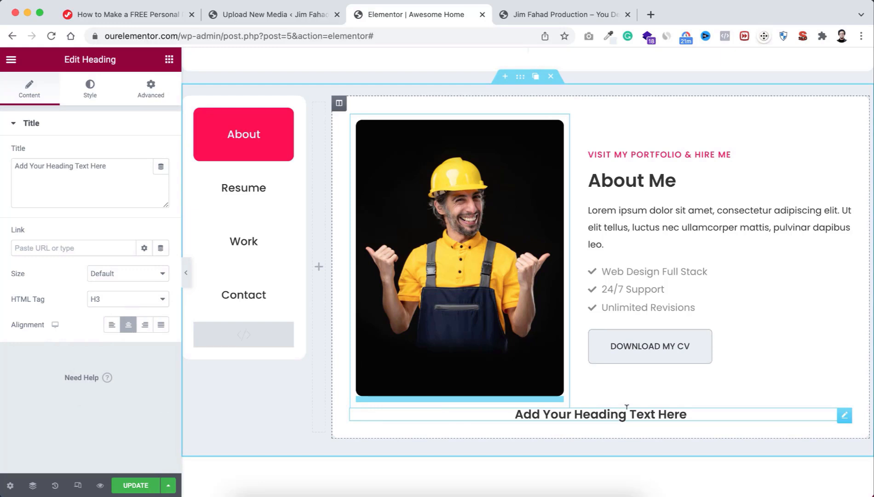
Step: Give the heading a 60 px top margin
{"action": "left_click", "coordinate": [150, 87]}
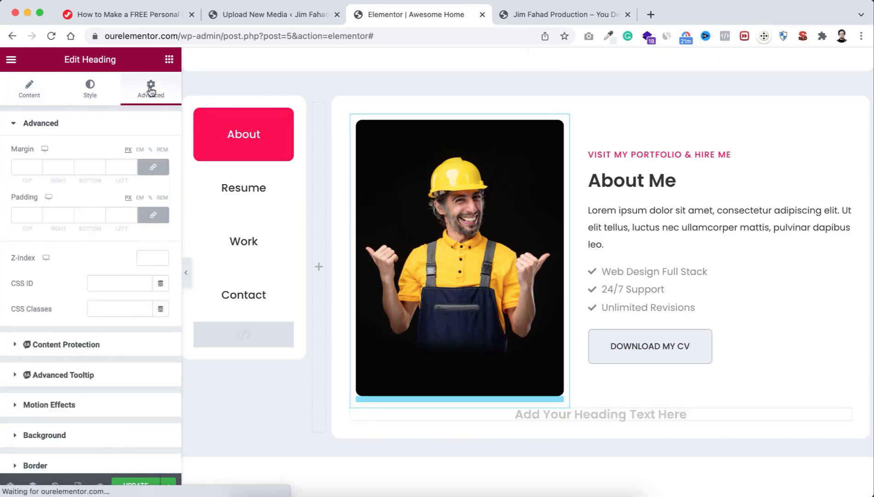
{"action": "left_click", "coordinate": [152, 167]}
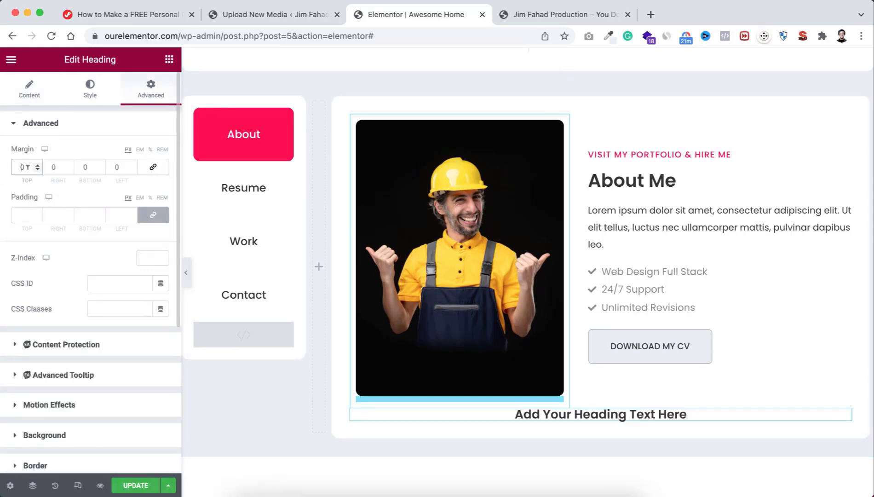
{"action": "type", "text": "6"}
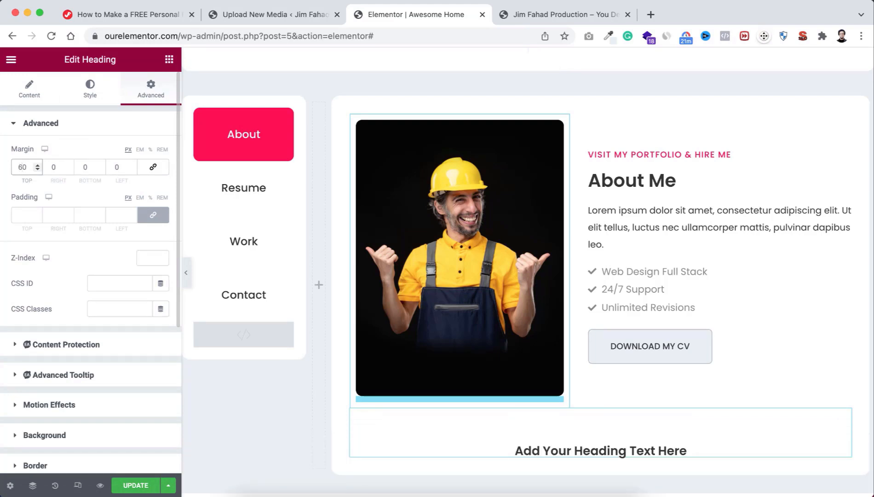
{"action": "scroll", "coordinate": [577, 368], "scroll_direction": "down", "scroll_amount": 2}
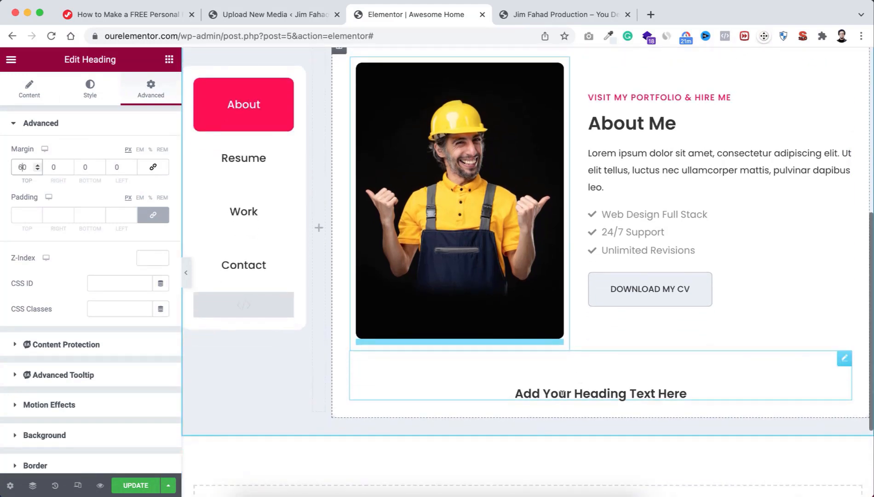
Step: Change the heading text to What I am Doing
{"action": "left_click", "coordinate": [28, 90]}
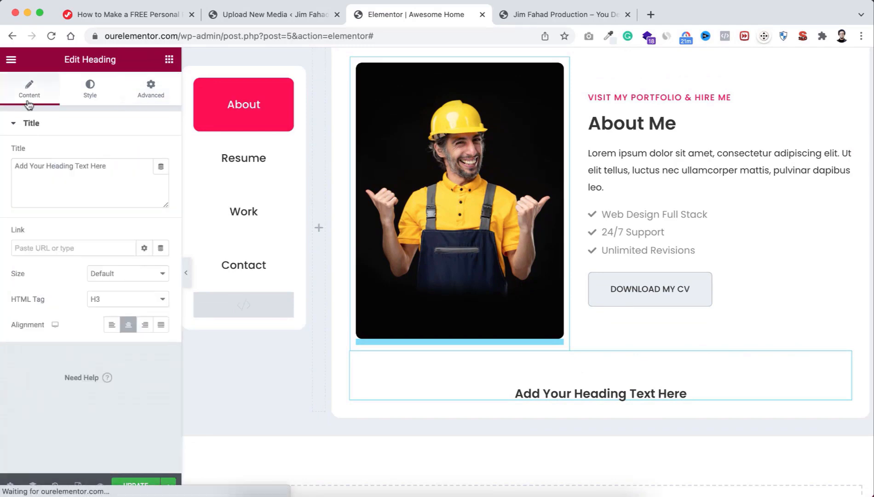
{"action": "left_click_drag", "start_coordinate": [109, 167], "coordinate": [16, 156]}
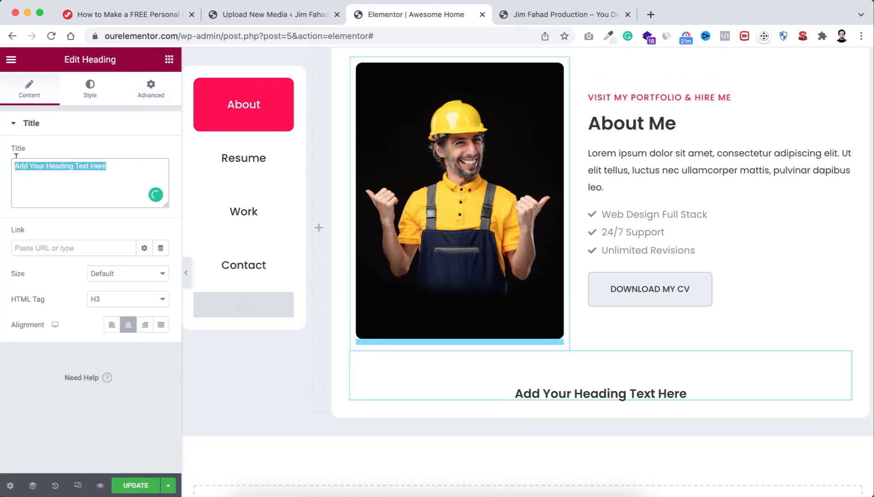
{"action": "type", "text": "What I am Doing"}
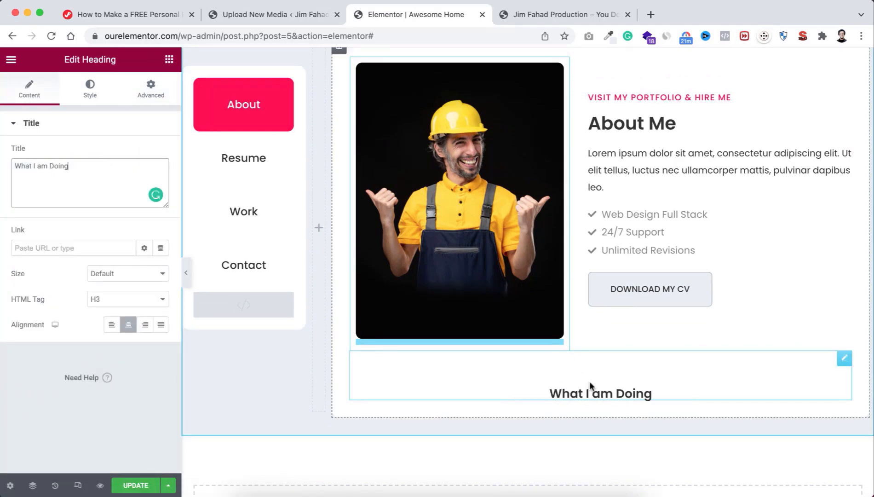
{"action": "scroll", "coordinate": [589, 381], "scroll_direction": "down", "scroll_amount": 2}
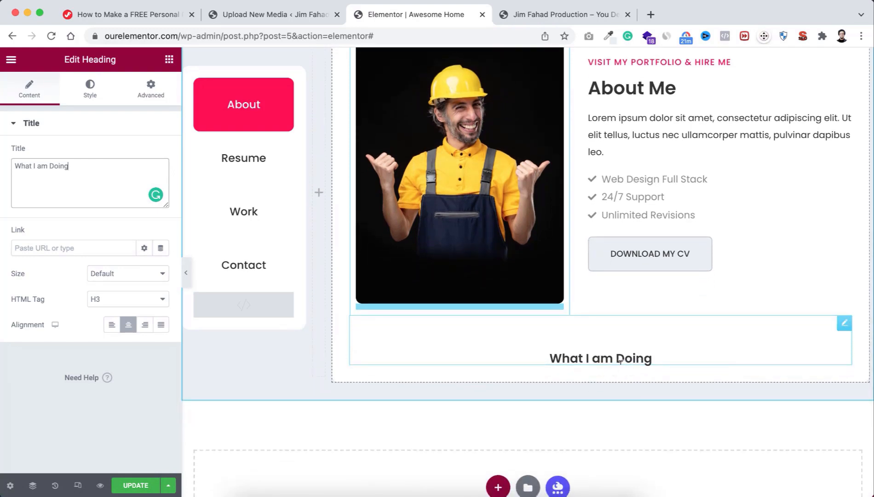
Step: Drag a two-column Inner Section in under the What I am Doing heading
{"action": "left_click", "coordinate": [167, 60]}
{"action": "left_click_drag", "start_coordinate": [38, 173], "coordinate": [577, 359]}
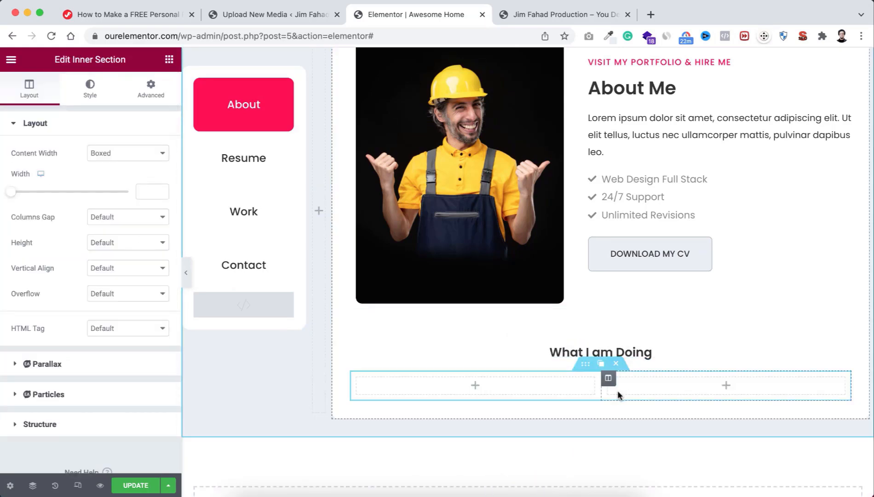
{"action": "scroll", "coordinate": [575, 382], "scroll_direction": "down", "scroll_amount": 1}
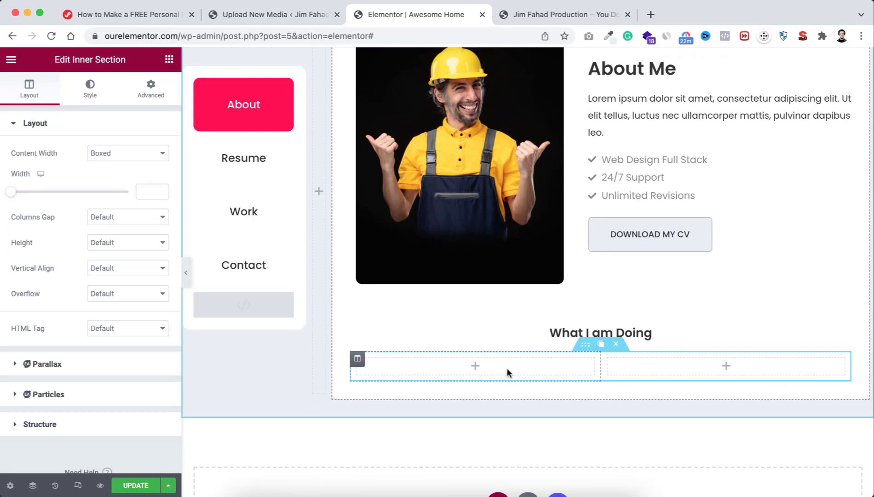
{"action": "left_click", "coordinate": [475, 367]}
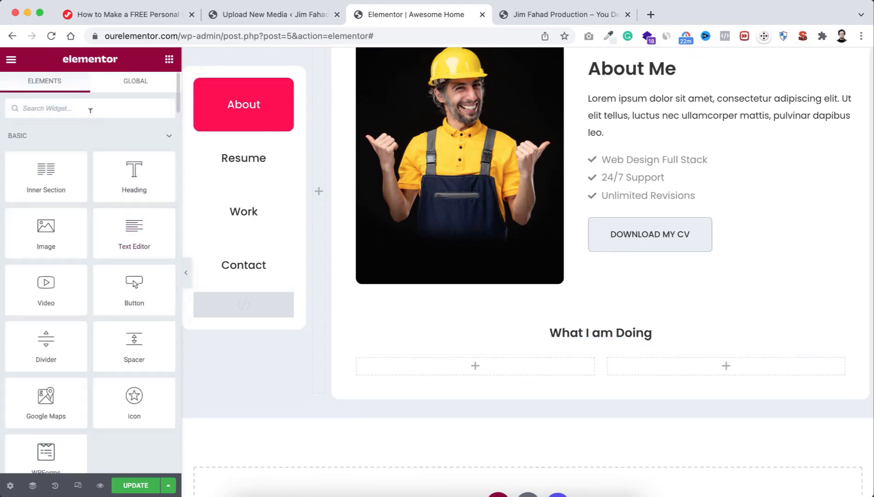
Step: Add an Icon Box to the left column using the pencil Edit icon
{"action": "type", "text": "icon box"}
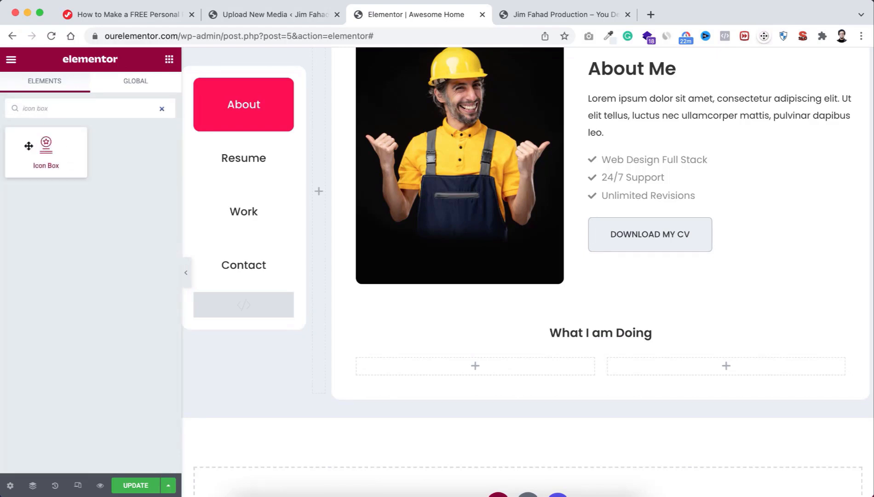
{"action": "left_click_drag", "start_coordinate": [28, 146], "coordinate": [467, 365]}
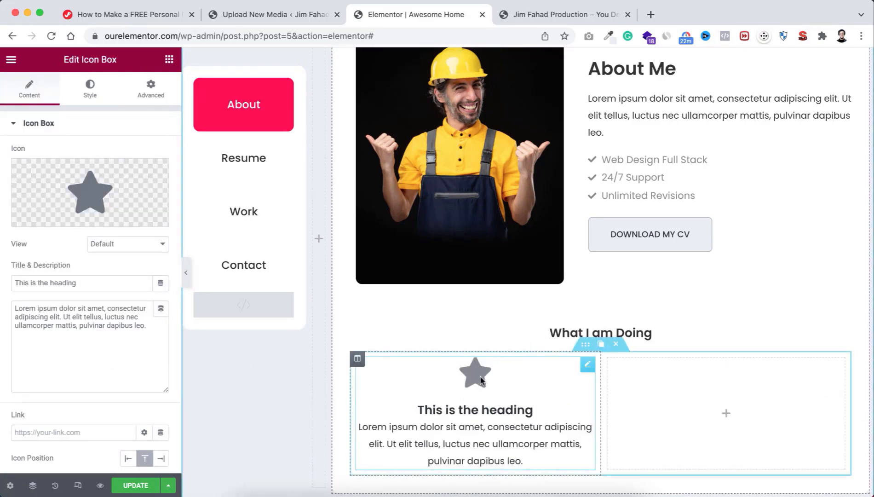
{"action": "mouse_move", "coordinate": [77, 195]}
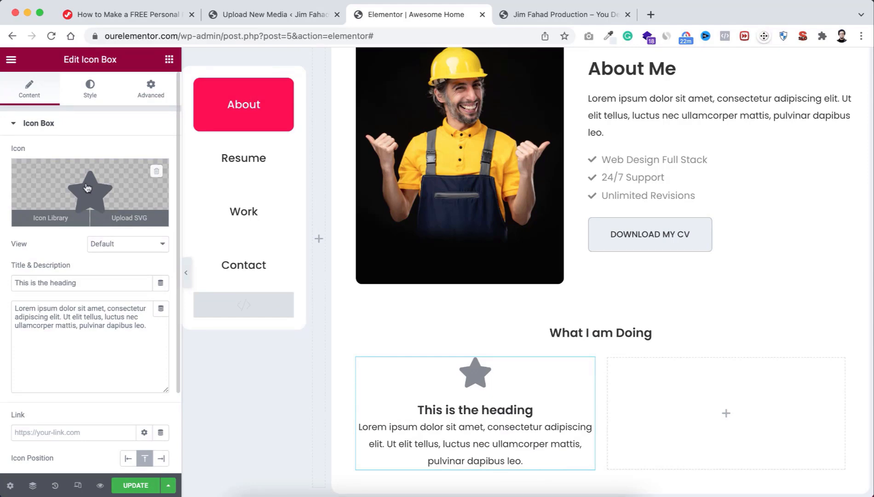
{"action": "left_click", "coordinate": [89, 188]}
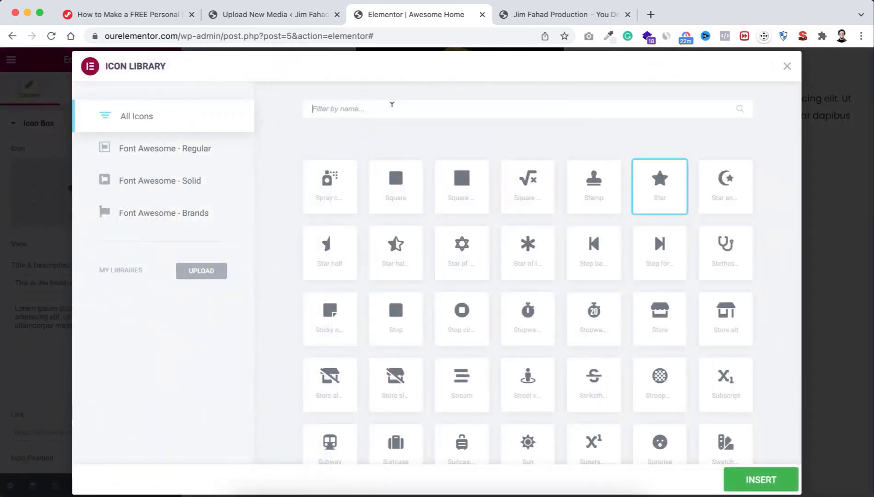
{"action": "type", "text": "edit"}
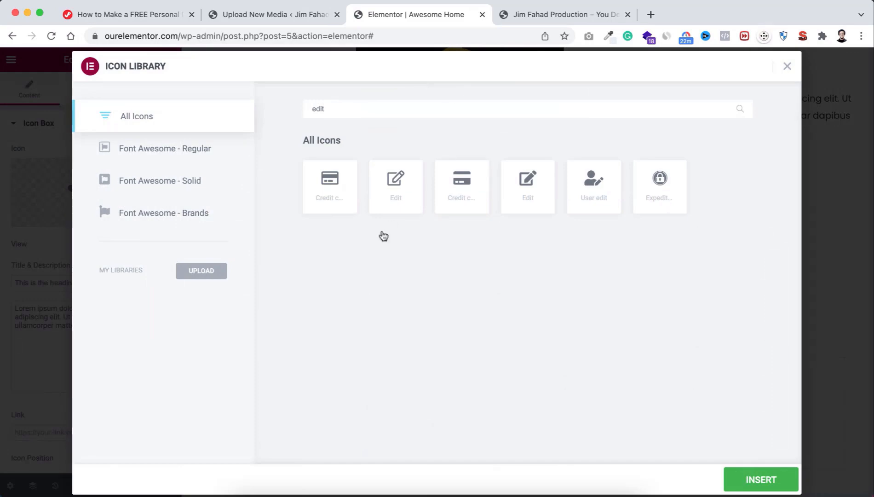
{"action": "left_click", "coordinate": [396, 194]}
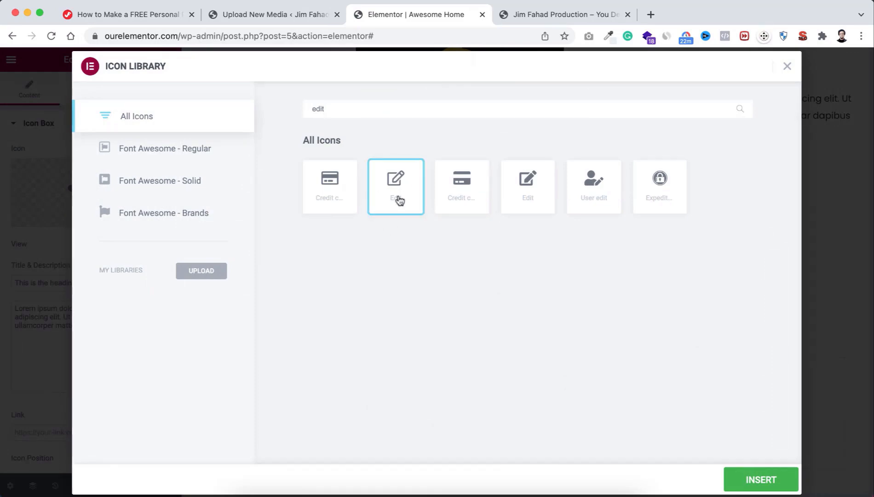
{"action": "left_click", "coordinate": [760, 480]}
Step: Title the icon box WordPress Development
{"action": "scroll", "coordinate": [507, 404], "scroll_direction": "down", "scroll_amount": 1}
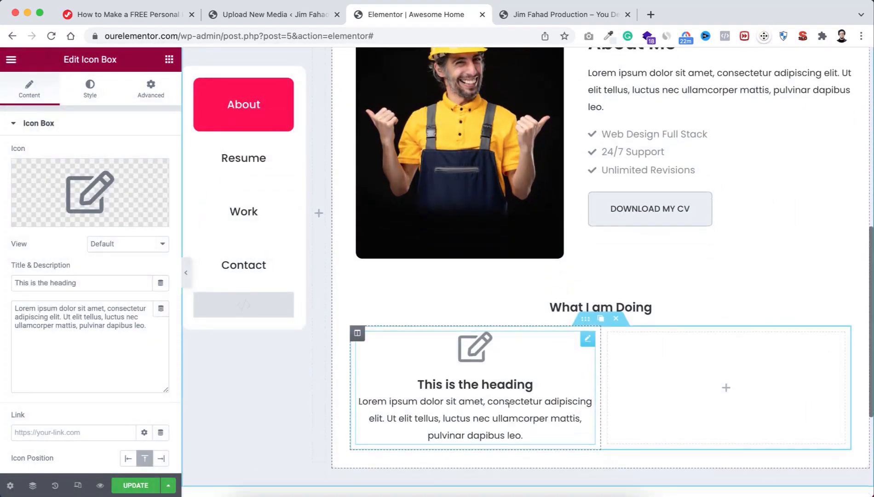
{"action": "left_click_drag", "start_coordinate": [79, 283], "coordinate": [17, 281]}
{"action": "type", "text": "Wo"}
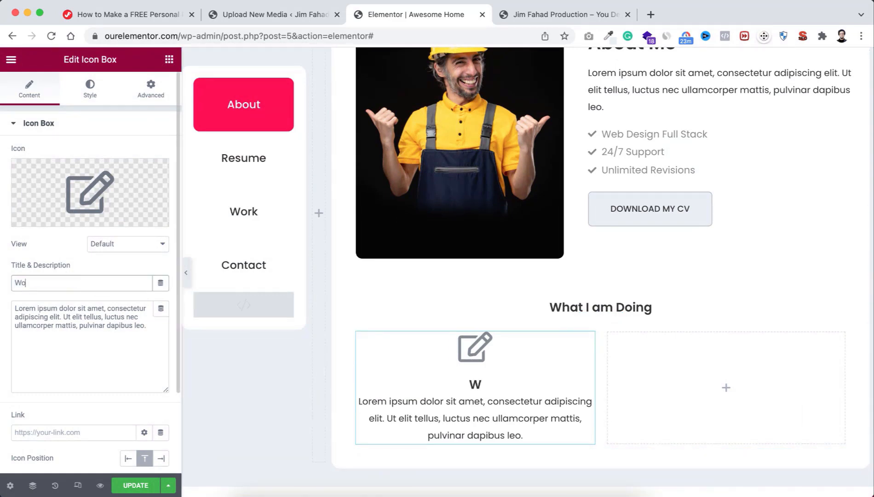
{"action": "type", "text": "rdPress Development"}
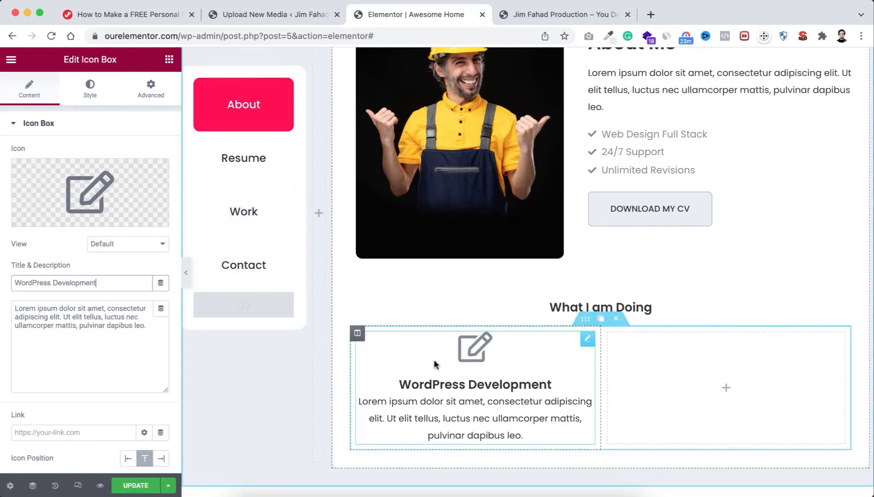
Step: Colour the icon box's edit icon with the Accent global red
{"action": "left_click", "coordinate": [90, 93]}
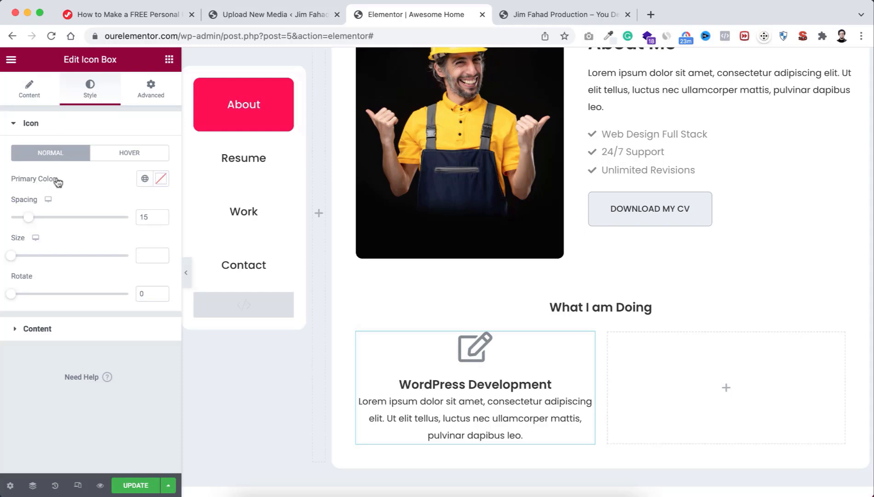
{"action": "left_click", "coordinate": [144, 180]}
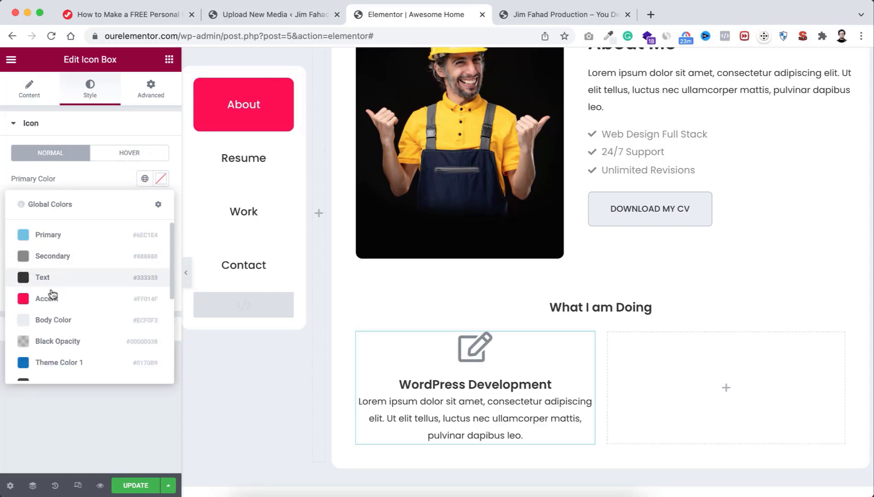
{"action": "left_click", "coordinate": [63, 300]}
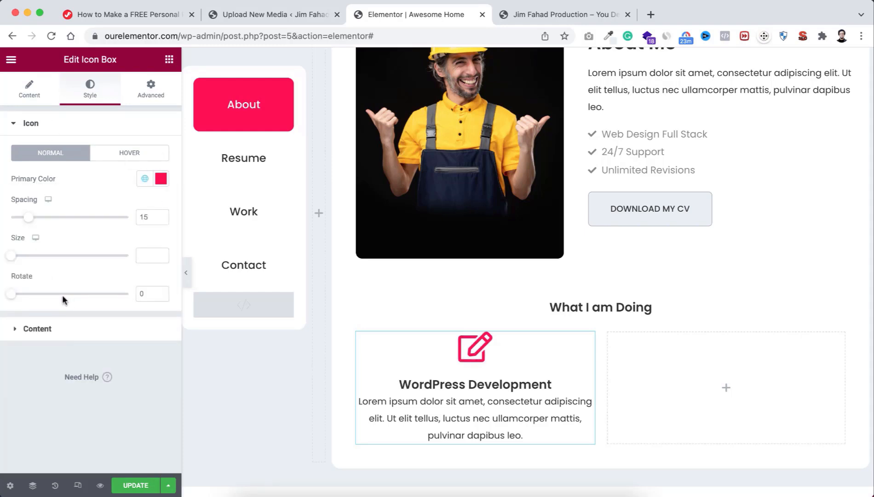
Step: Set 15 px spacing below the WordPress Development title
{"action": "left_click", "coordinate": [48, 331]}
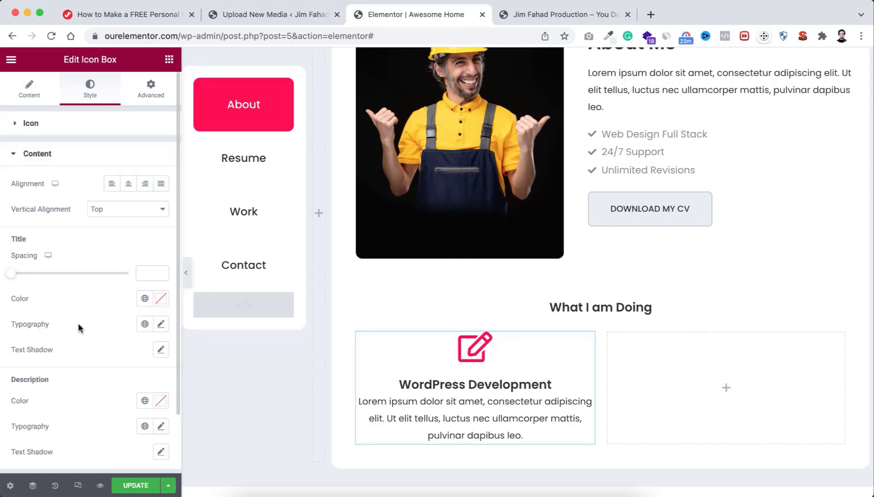
{"action": "scroll", "coordinate": [79, 322], "scroll_direction": "down", "scroll_amount": 1}
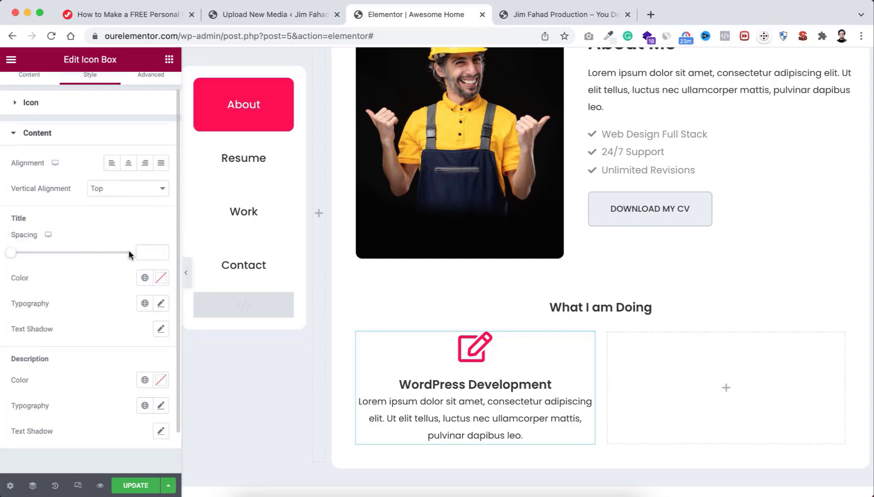
{"action": "type", "text": "15"}
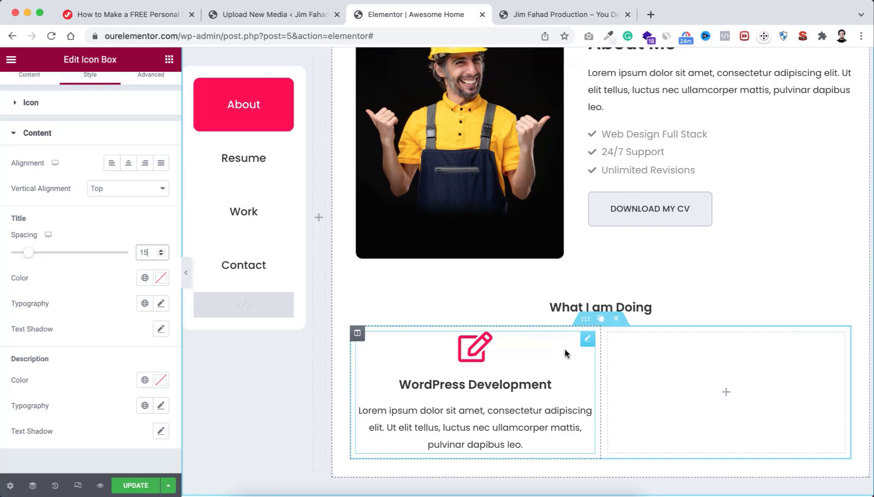
{"action": "scroll", "coordinate": [96, 138], "scroll_direction": "up", "scroll_amount": 1}
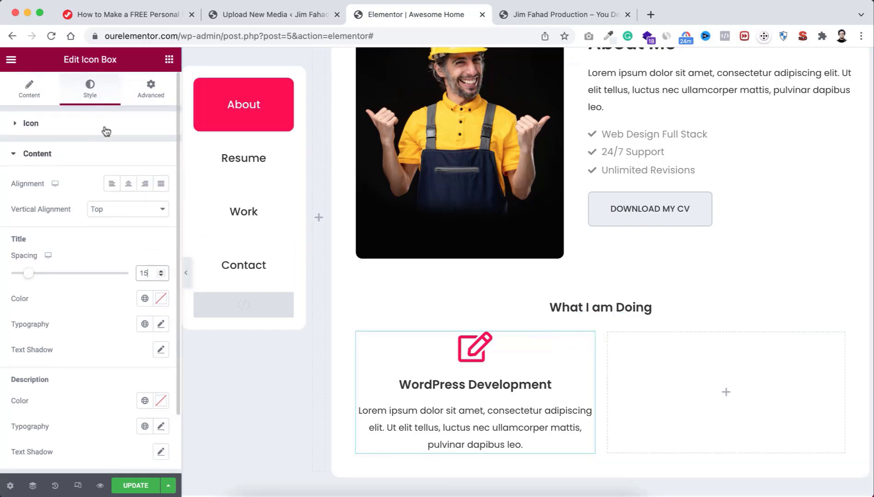
Step: Give the icon box 20 px padding
{"action": "left_click", "coordinate": [152, 88]}
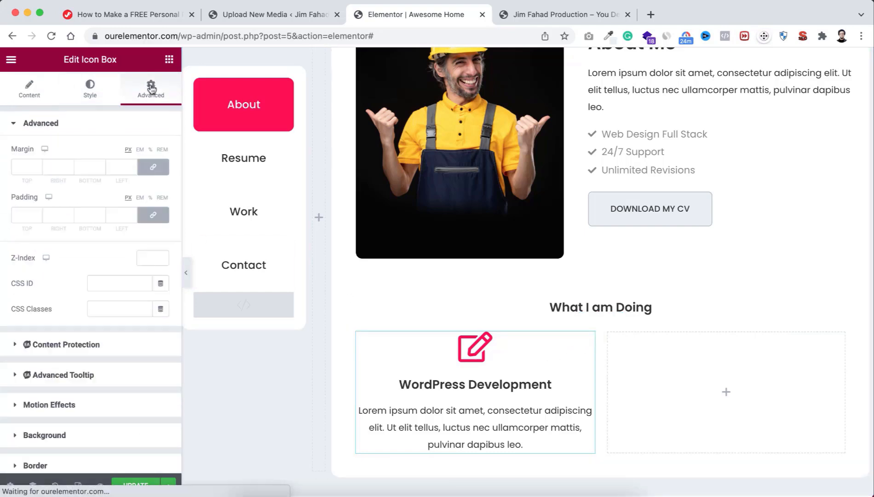
{"action": "left_click", "coordinate": [27, 209]}
{"action": "type", "text": "20"}
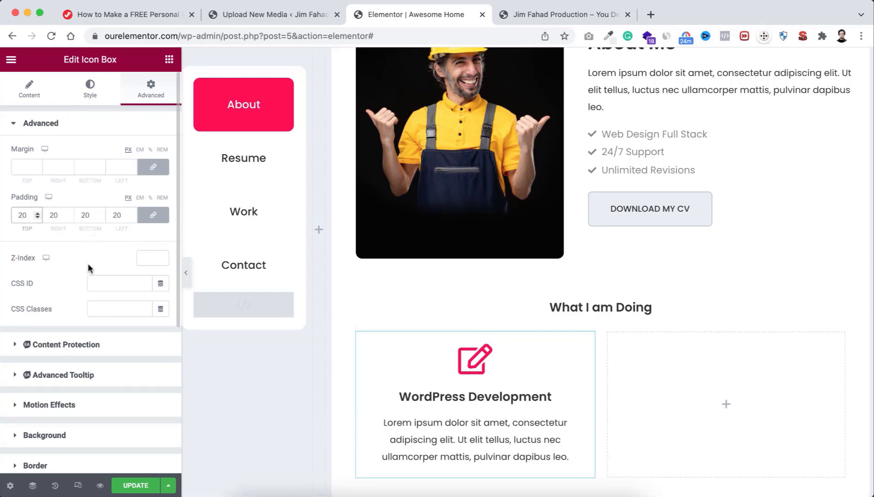
{"action": "scroll", "coordinate": [71, 368], "scroll_direction": "down", "scroll_amount": 5}
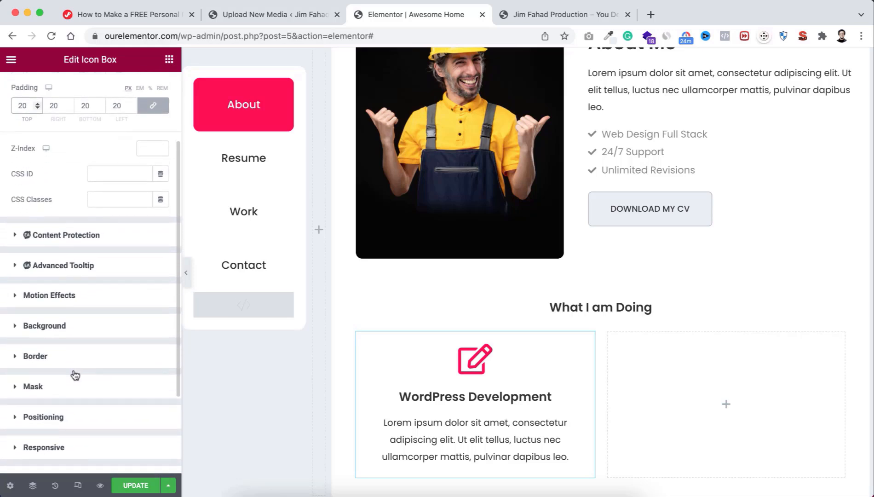
Step: Add a 1 px solid Black Opacity border with 10 px radius to the icon box
{"action": "left_click", "coordinate": [37, 347]}
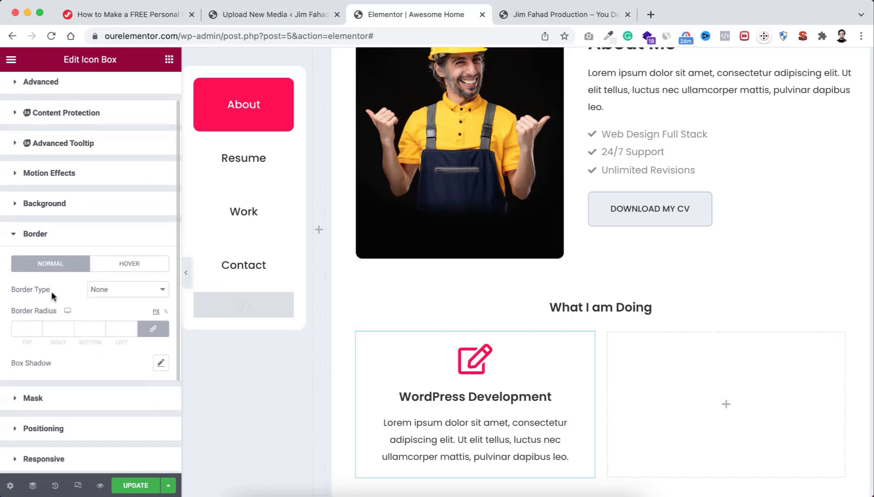
{"action": "left_click", "coordinate": [108, 295]}
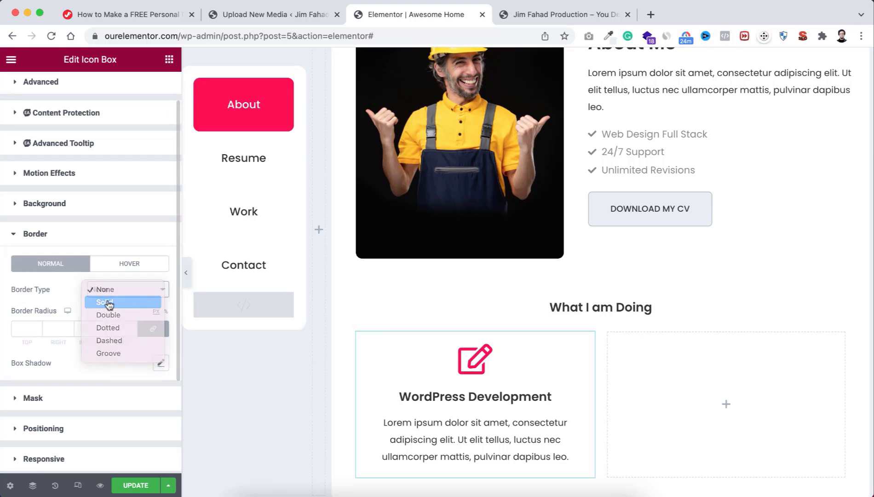
{"action": "left_click", "coordinate": [109, 302]}
{"action": "type", "text": "1"}
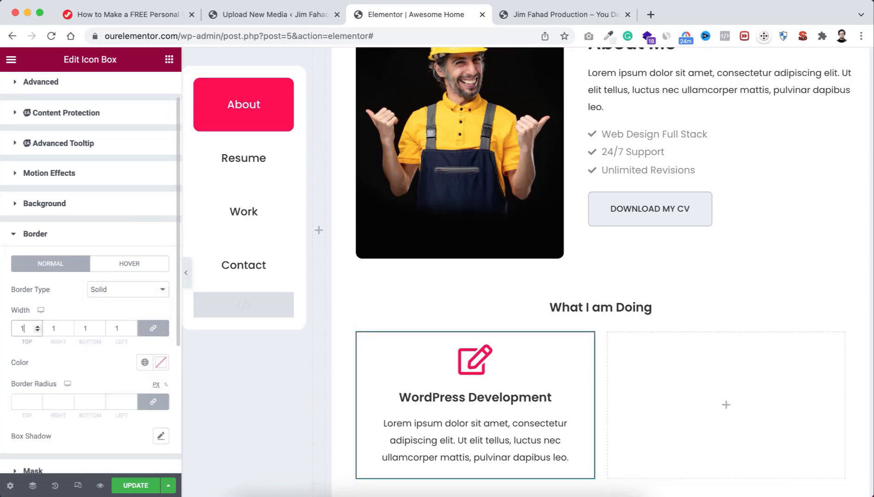
{"action": "scroll", "coordinate": [69, 383], "scroll_direction": "down", "scroll_amount": 1}
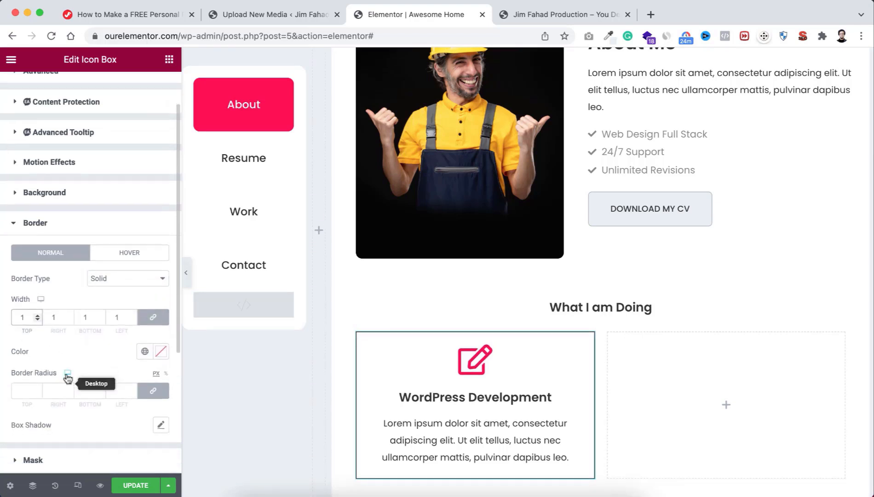
{"action": "left_click", "coordinate": [143, 352]}
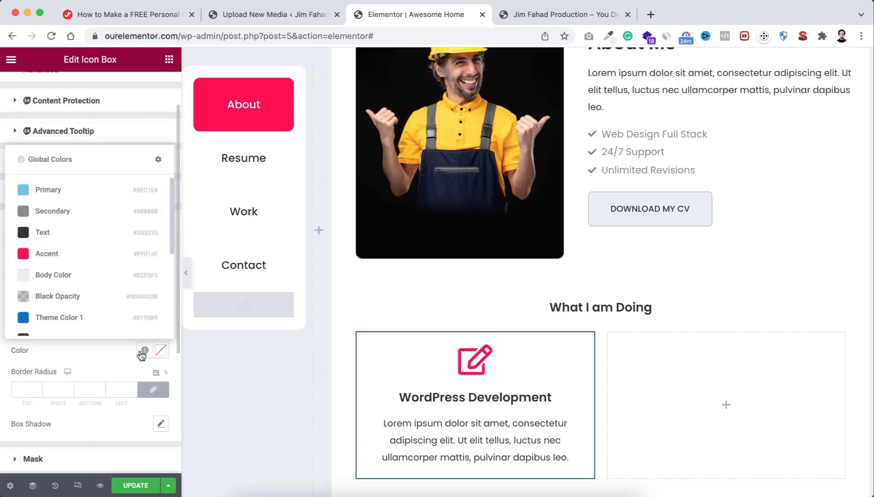
{"action": "left_click", "coordinate": [98, 298]}
{"action": "scroll", "coordinate": [91, 343], "scroll_direction": "down", "scroll_amount": 2}
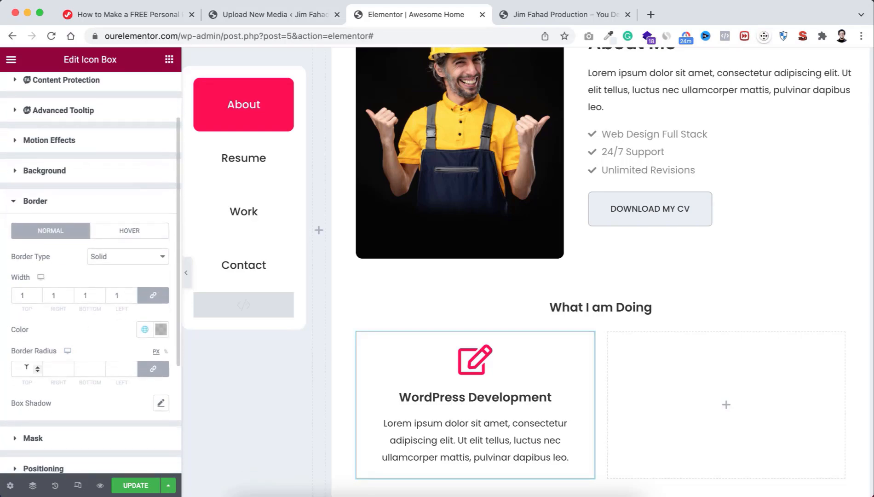
{"action": "type", "text": "10"}
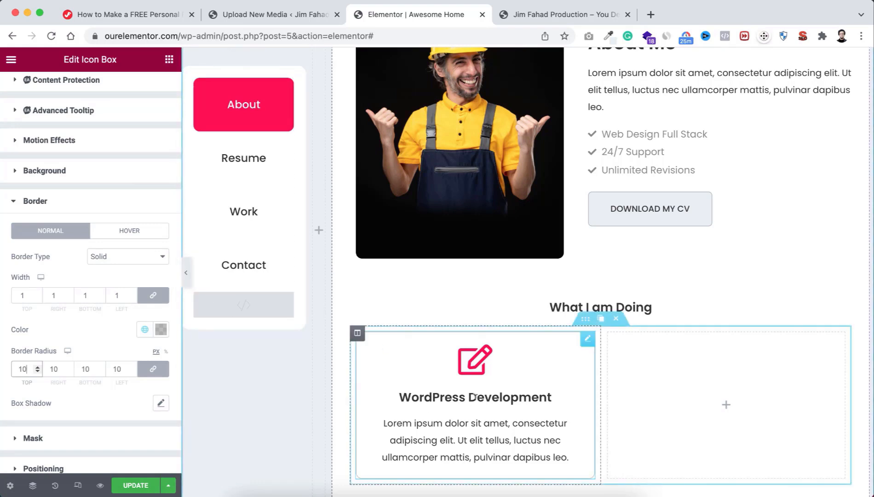
{"action": "scroll", "coordinate": [446, 328], "scroll_direction": "down", "scroll_amount": 2}
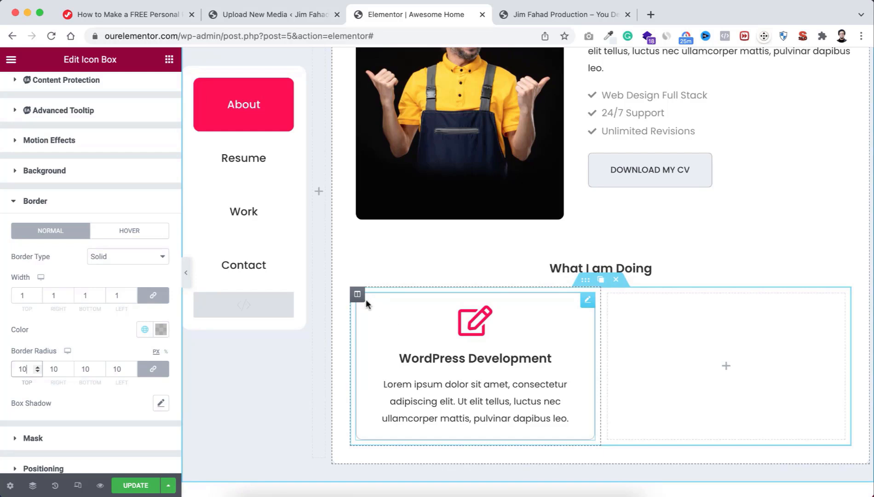
Step: Duplicate the icon box column and delete the empty third column, leaving two boxes side by side
{"action": "mouse_move", "coordinate": [358, 297]}
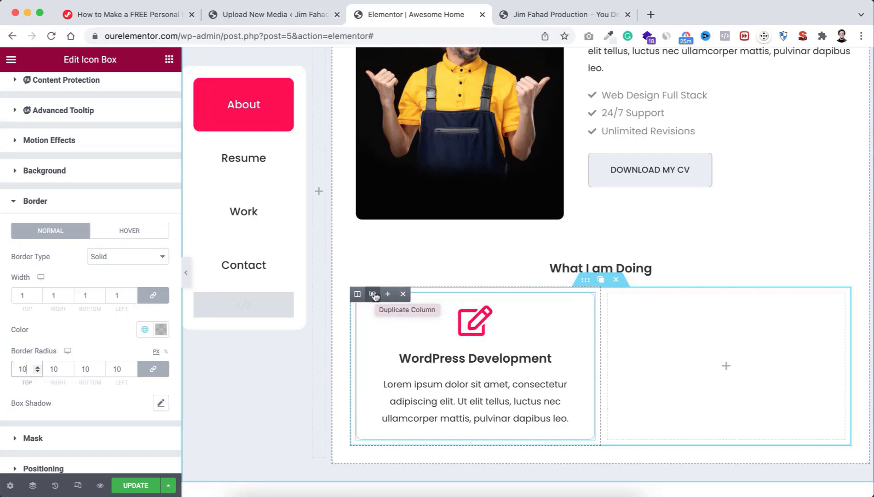
{"action": "left_click", "coordinate": [373, 294]}
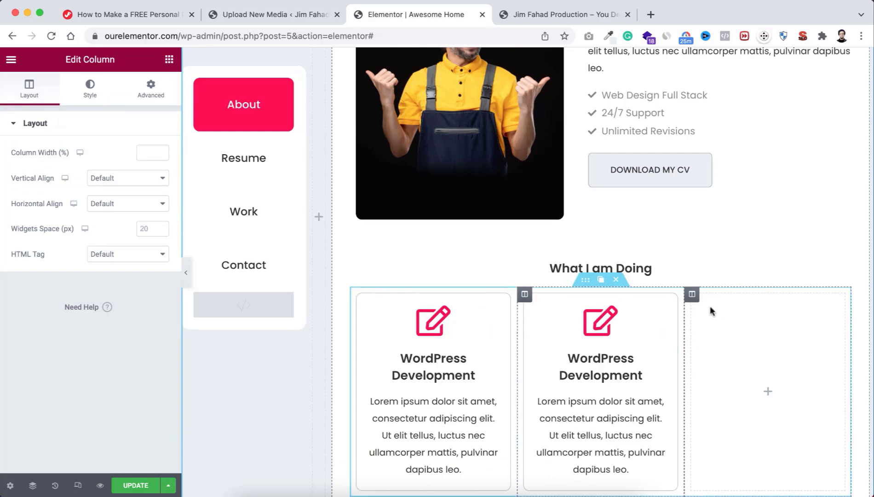
{"action": "left_click", "coordinate": [741, 293]}
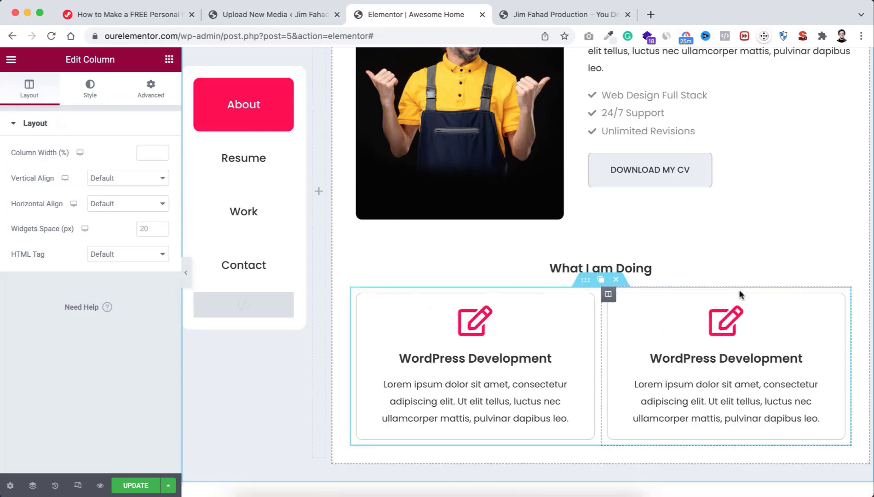
{"action": "scroll", "coordinate": [676, 361], "scroll_direction": "down", "scroll_amount": 1}
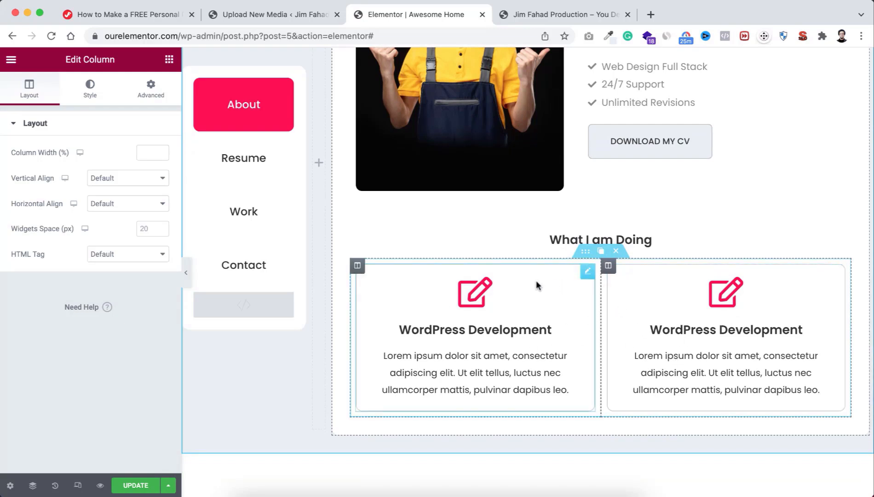
Step: Duplicate the two-box inner section to form a second row of icon boxes
{"action": "left_click", "coordinate": [601, 252]}
{"action": "scroll", "coordinate": [617, 371], "scroll_direction": "down", "scroll_amount": 2}
{"action": "scroll", "coordinate": [618, 370], "scroll_direction": "down", "scroll_amount": 1}
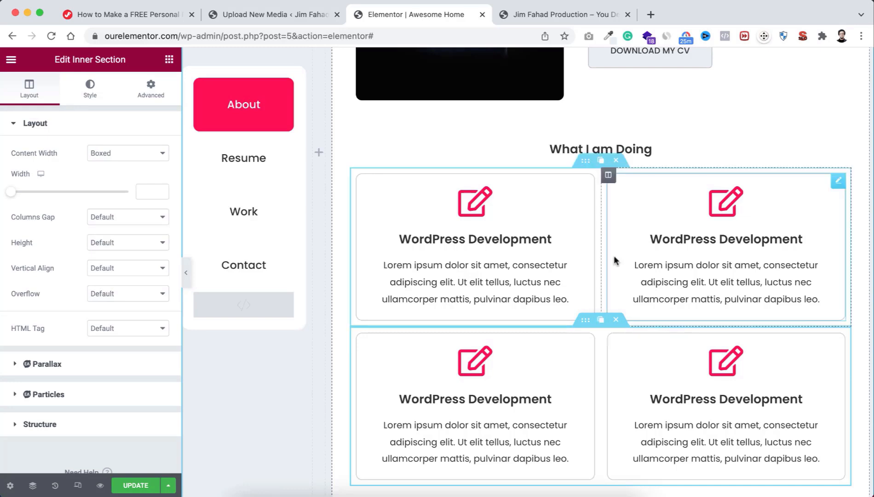
{"action": "scroll", "coordinate": [615, 259], "scroll_direction": "down", "scroll_amount": 1}
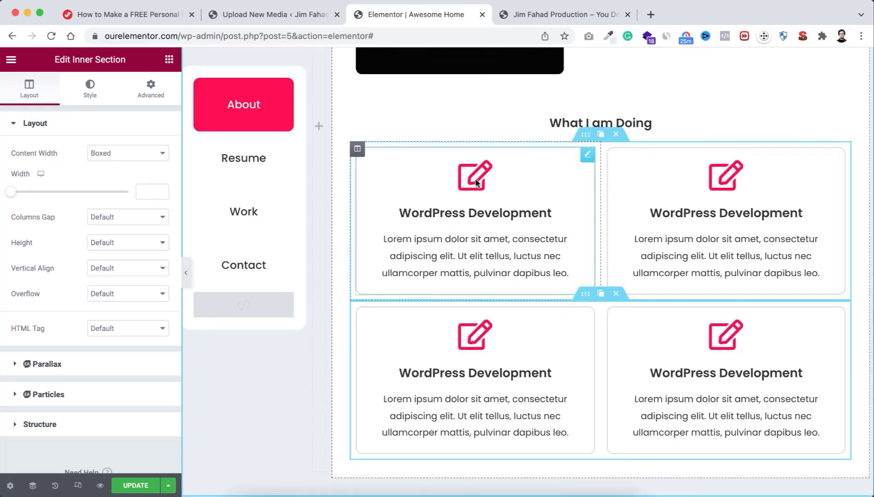
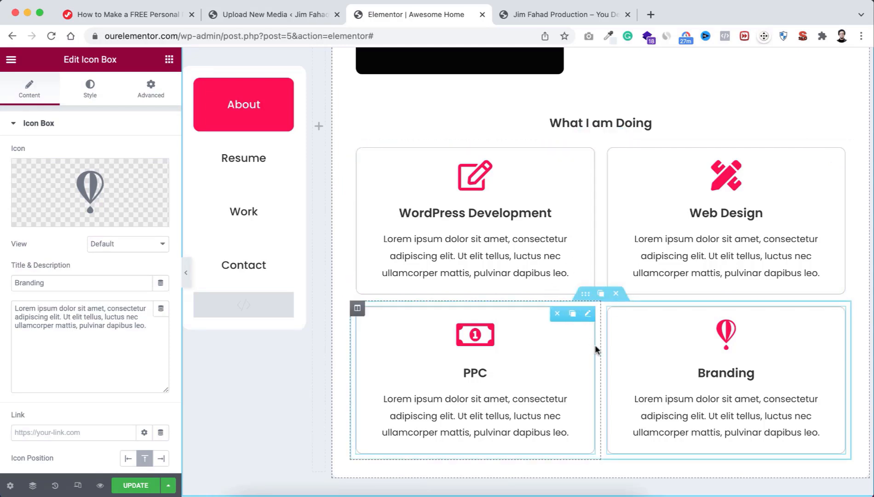
Step: Scroll past the Branding card and bring up the Elements widget list
{"action": "scroll", "coordinate": [595, 344], "scroll_direction": "down", "scroll_amount": 1}
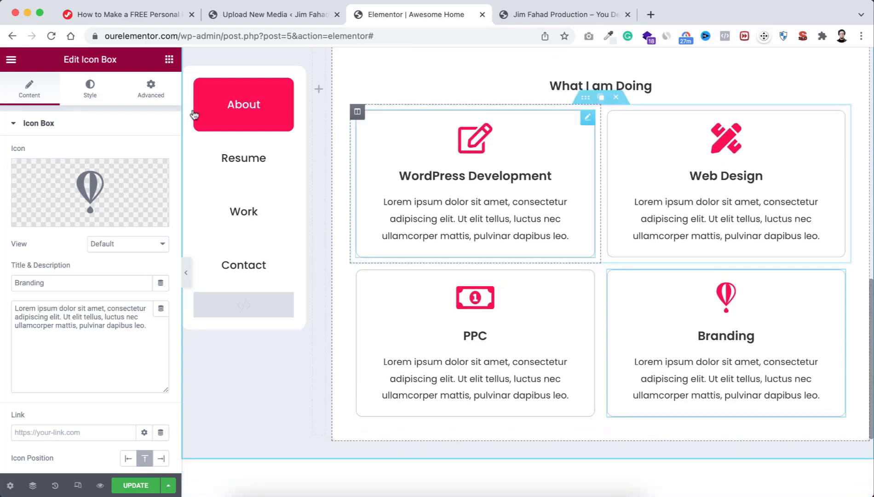
{"action": "left_click", "coordinate": [169, 60]}
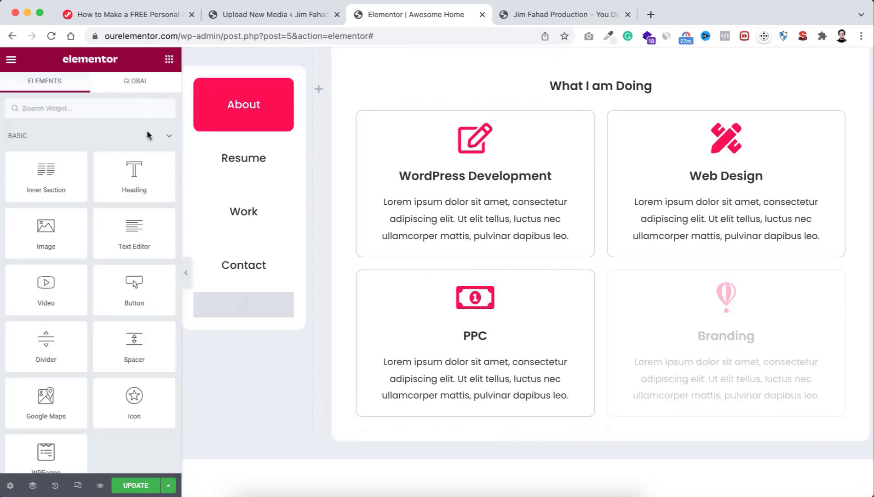
Step: Place a Heading widget below the whole grid of four service cards
{"action": "left_click_drag", "start_coordinate": [130, 175], "coordinate": [600, 422]}
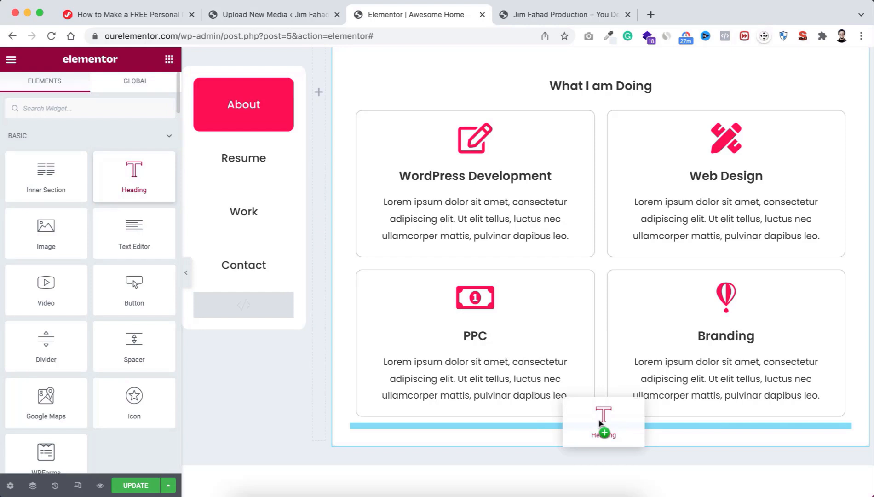
{"action": "left_click_drag", "start_coordinate": [599, 423], "coordinate": [567, 408]}
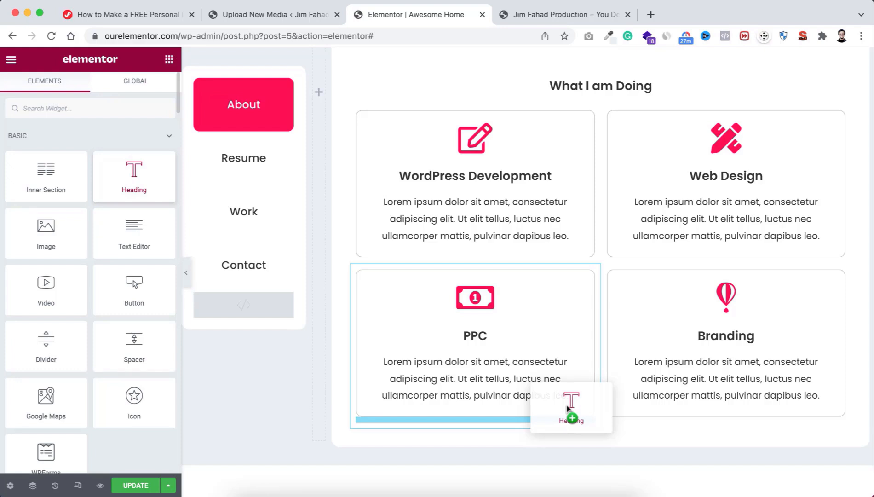
{"action": "left_click_drag", "start_coordinate": [568, 407], "coordinate": [641, 427]}
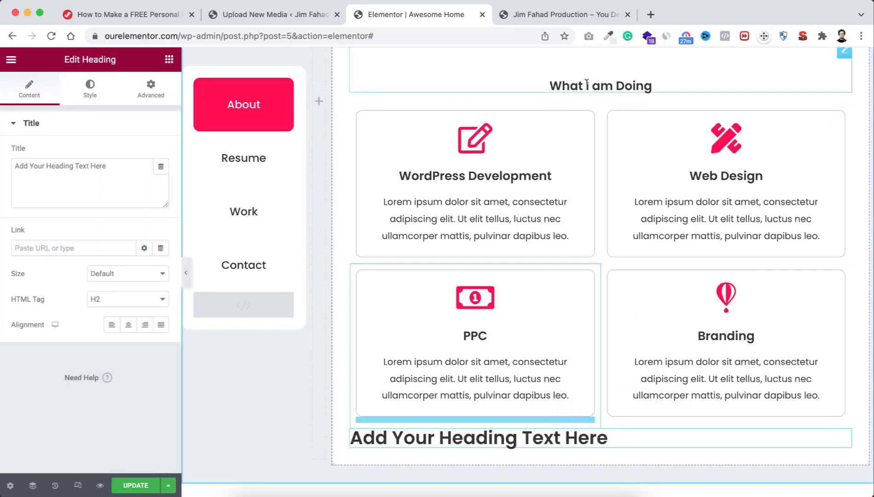
Step: Make the heading an H3, centre-aligned, with a 60 px top margin
{"action": "left_click", "coordinate": [89, 299]}
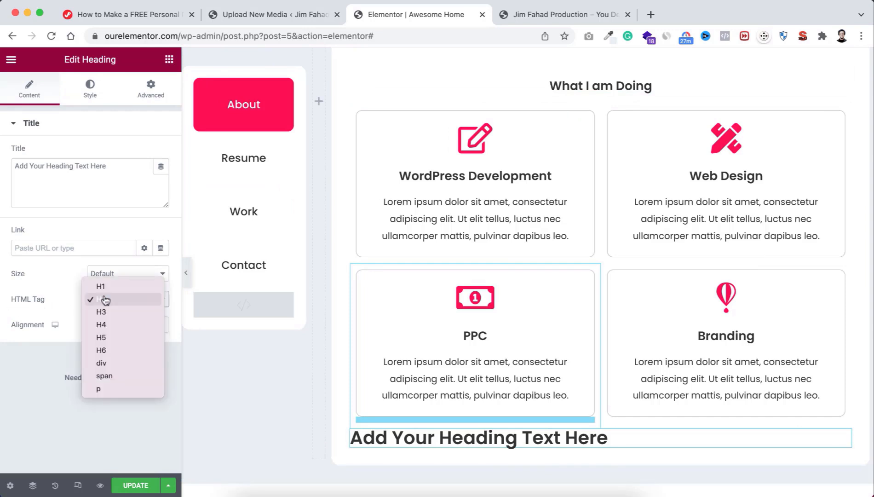
{"action": "left_click", "coordinate": [102, 311]}
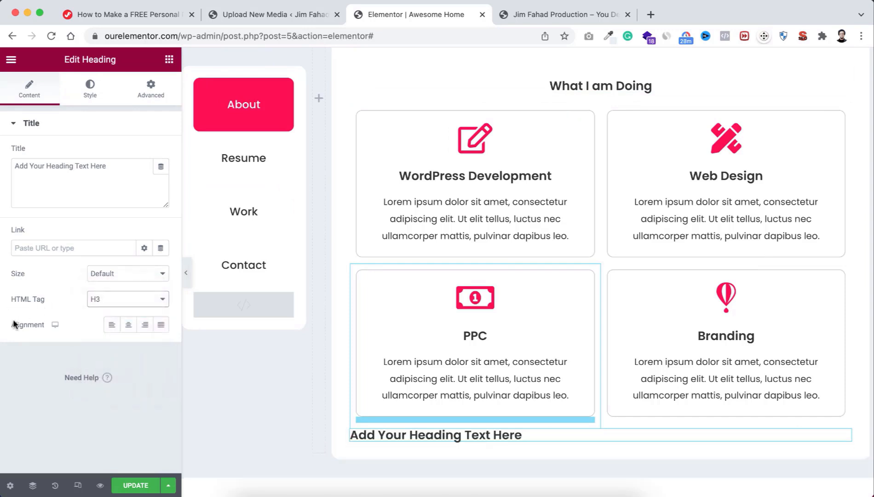
{"action": "left_click", "coordinate": [128, 325]}
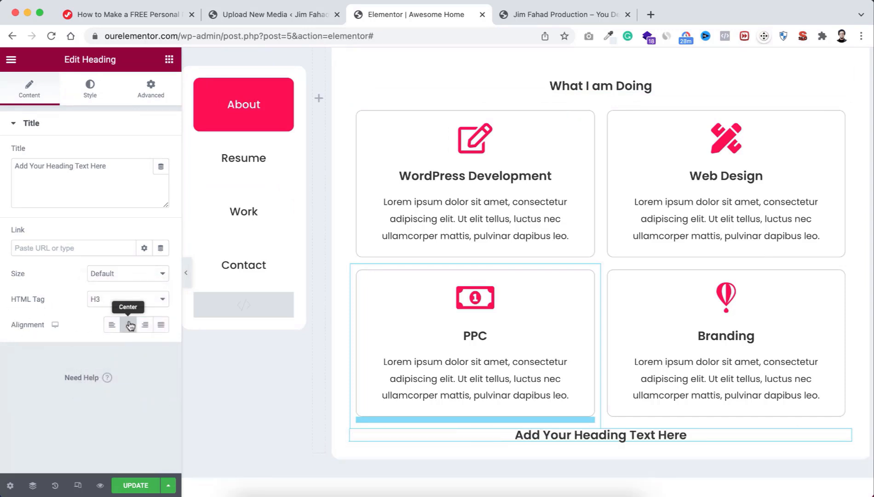
{"action": "left_click", "coordinate": [147, 98]}
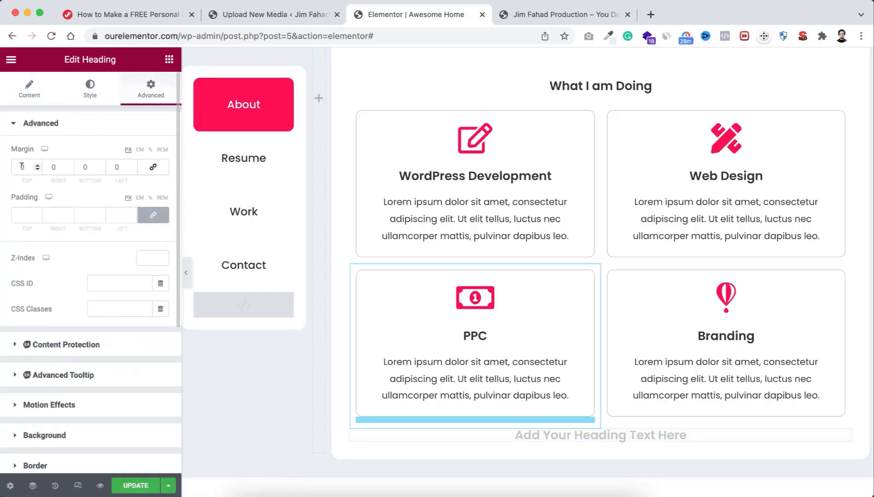
{"action": "type", "text": "60"}
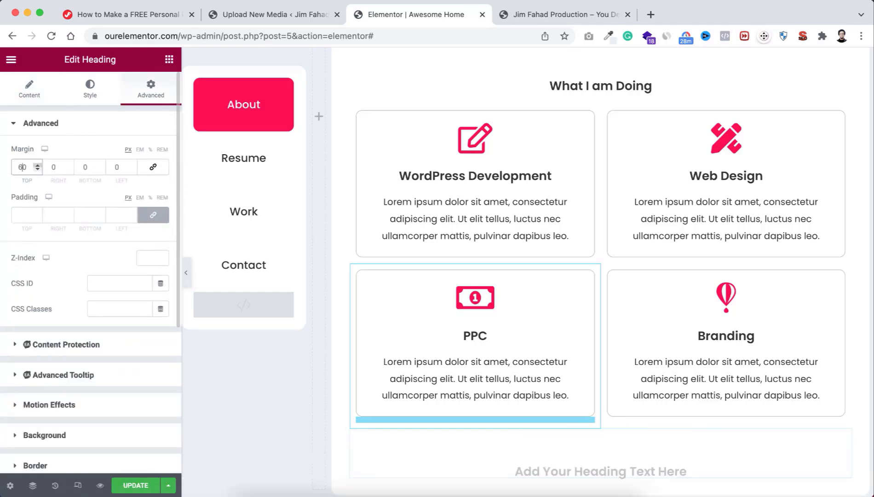
{"action": "scroll", "coordinate": [595, 455], "scroll_direction": "down", "scroll_amount": 3}
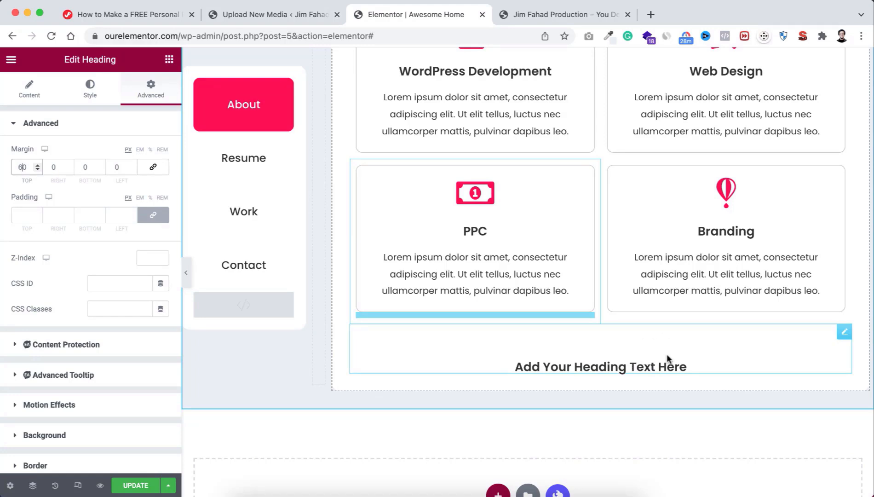
Step: Add a single-column inner section below the cards and move the heading into it
{"action": "left_click", "coordinate": [169, 63]}
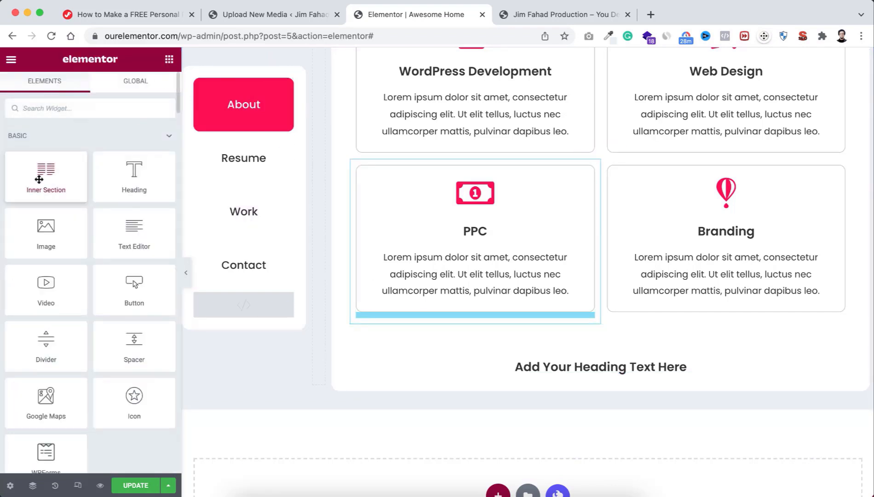
{"action": "left_click_drag", "start_coordinate": [37, 177], "coordinate": [609, 327]}
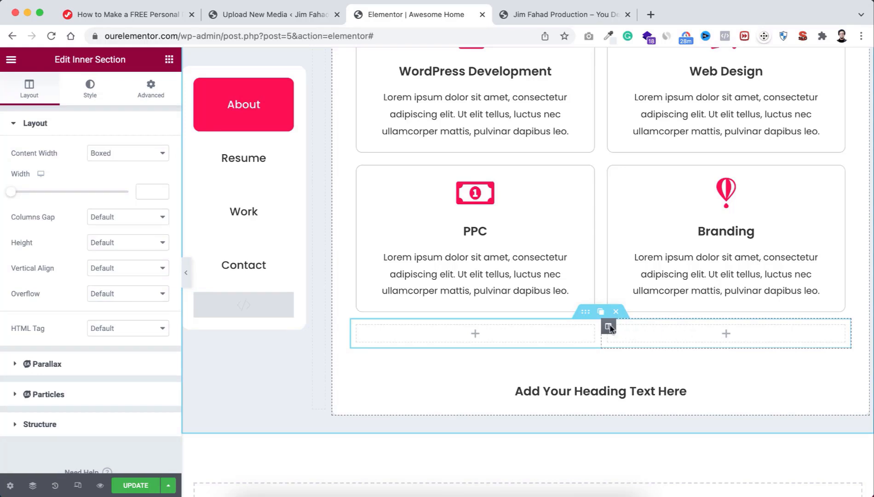
{"action": "mouse_move", "coordinate": [608, 326]}
{"action": "left_click", "coordinate": [653, 326]}
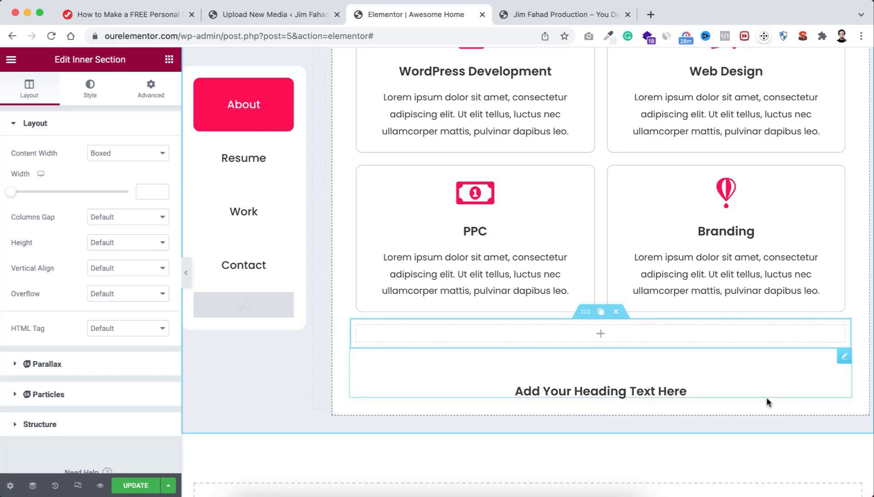
{"action": "mouse_move", "coordinate": [845, 361]}
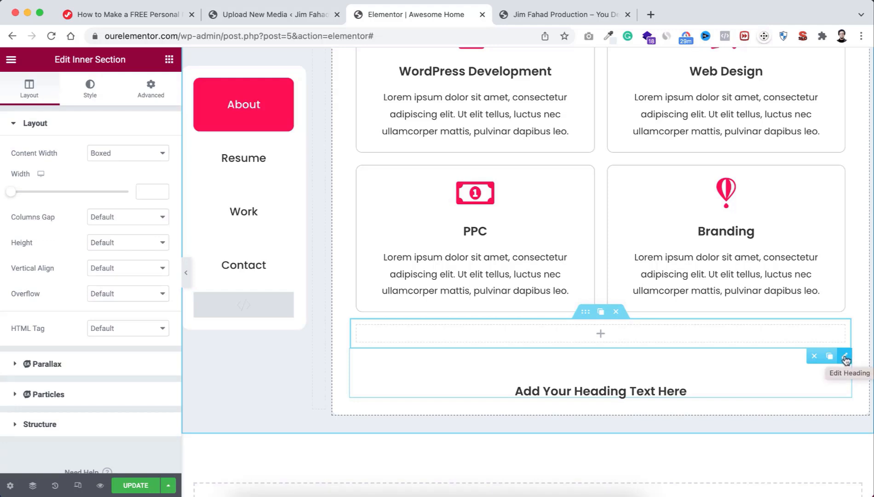
{"action": "left_click_drag", "start_coordinate": [846, 359], "coordinate": [594, 332]}
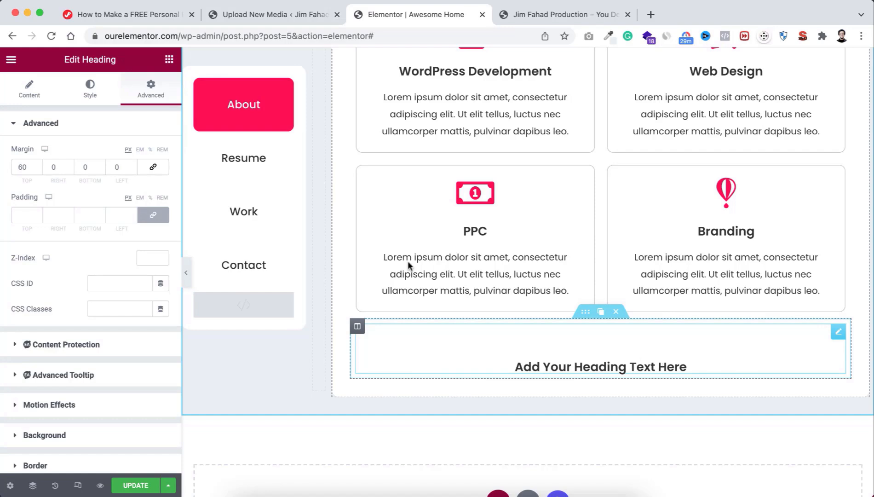
Step: Change the heading title to 'Our Trusted Clients'
{"action": "left_click", "coordinate": [29, 91]}
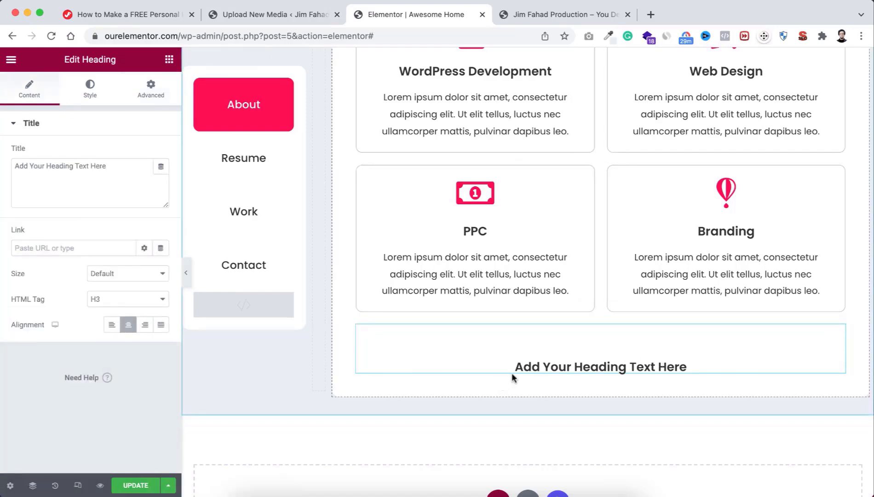
{"action": "left_click", "coordinate": [75, 168]}
{"action": "key", "text": "ctrl+a"}
{"action": "type", "text": "Our Trusted Clients"}
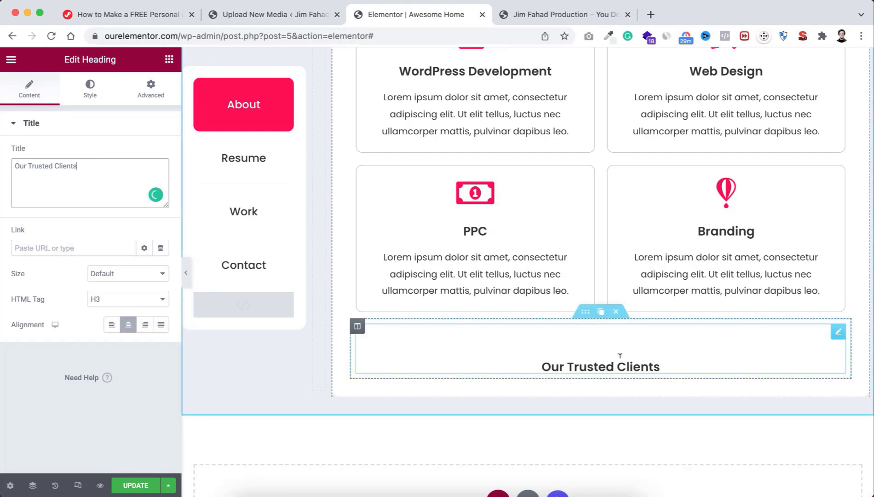
Step: Search the widget library for 'image'
{"action": "left_click", "coordinate": [169, 59]}
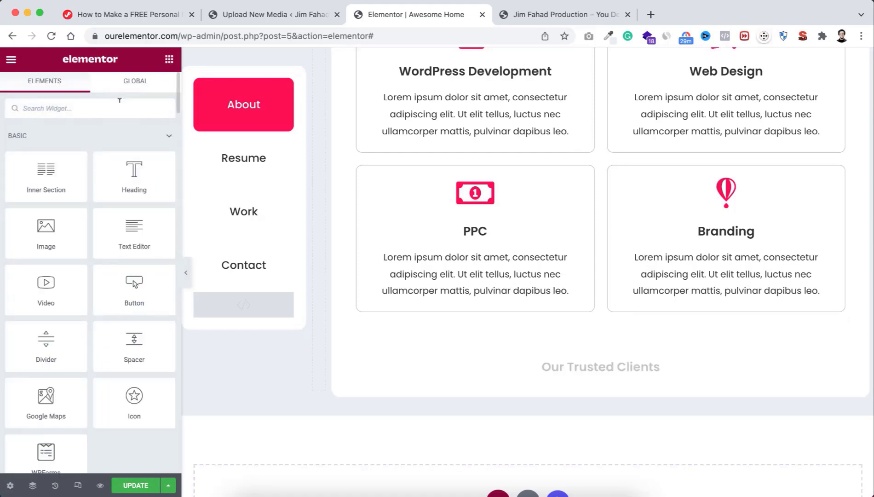
{"action": "left_click", "coordinate": [119, 101]}
{"action": "type", "text": "image"}
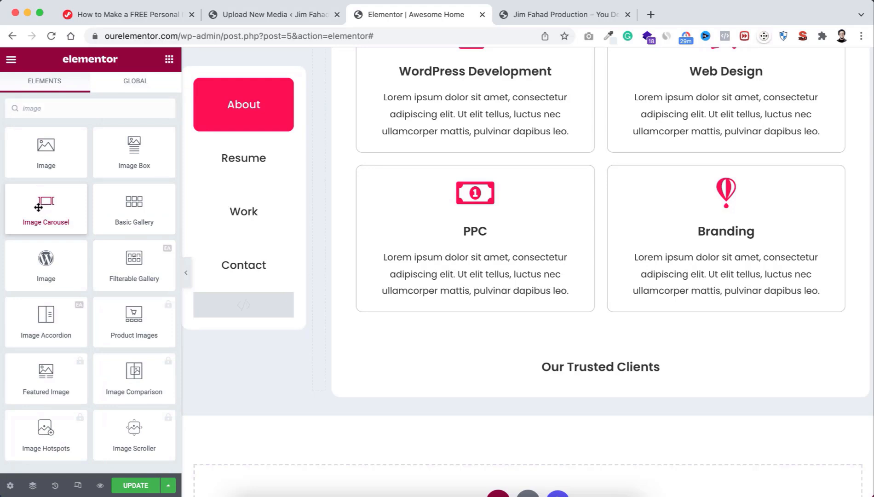
Step: Drop an Image Carousel under the Our Trusted Clients heading and start adding its images
{"action": "left_click_drag", "start_coordinate": [38, 207], "coordinate": [616, 368]}
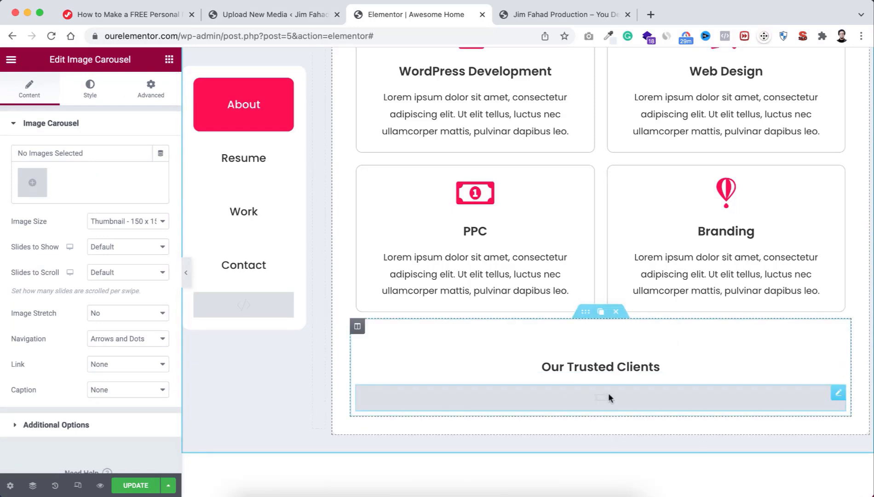
{"action": "left_click", "coordinate": [36, 186]}
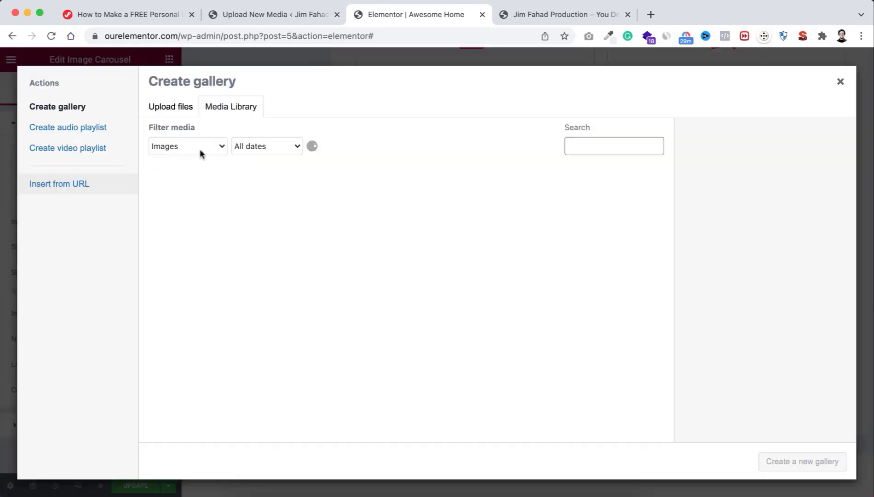
Step: Upload all six company logos from the Companies folder to the media library
{"action": "left_click", "coordinate": [171, 110]}
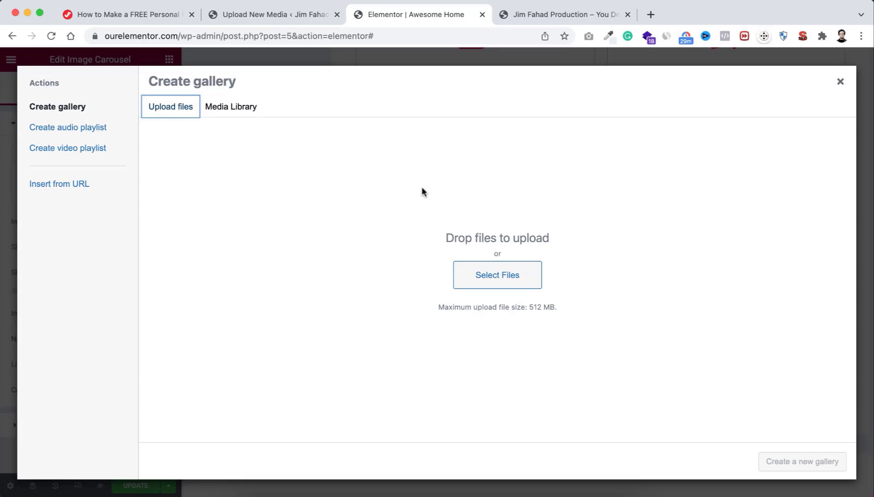
{"action": "left_click", "coordinate": [511, 276]}
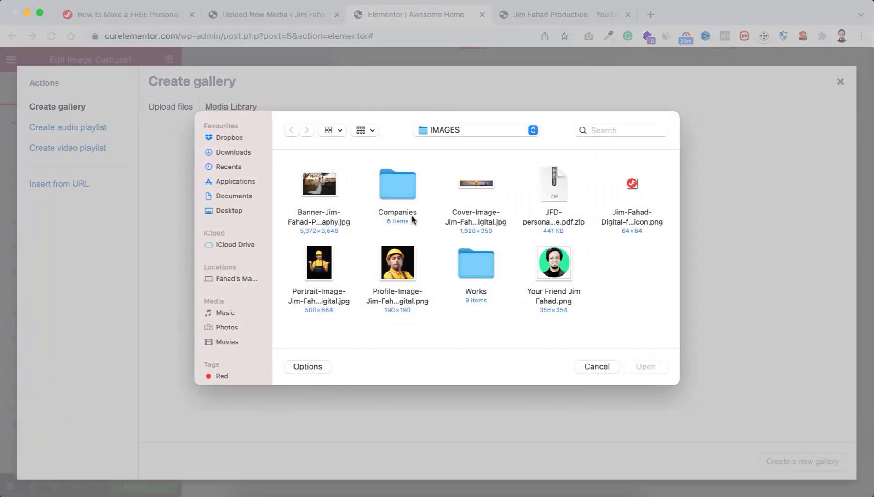
{"action": "double_click", "coordinate": [401, 192]}
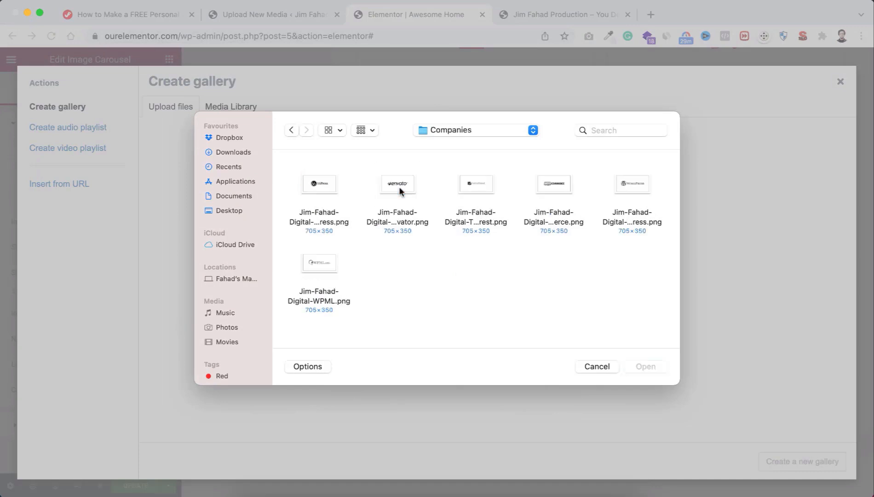
{"action": "left_click_drag", "start_coordinate": [288, 174], "coordinate": [643, 284]}
{"action": "left_click", "coordinate": [646, 366]}
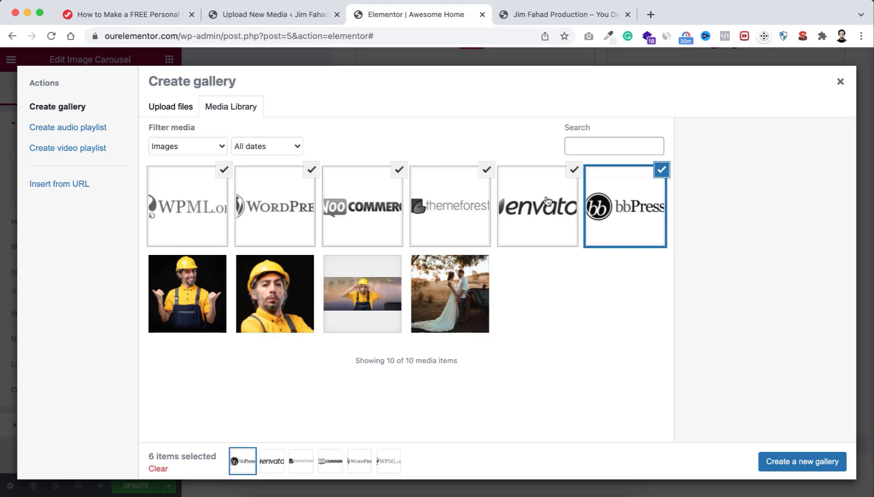
Step: Create a gallery from the six logos, moving WooCommerce earlier and envato one place later
{"action": "left_click", "coordinate": [790, 466]}
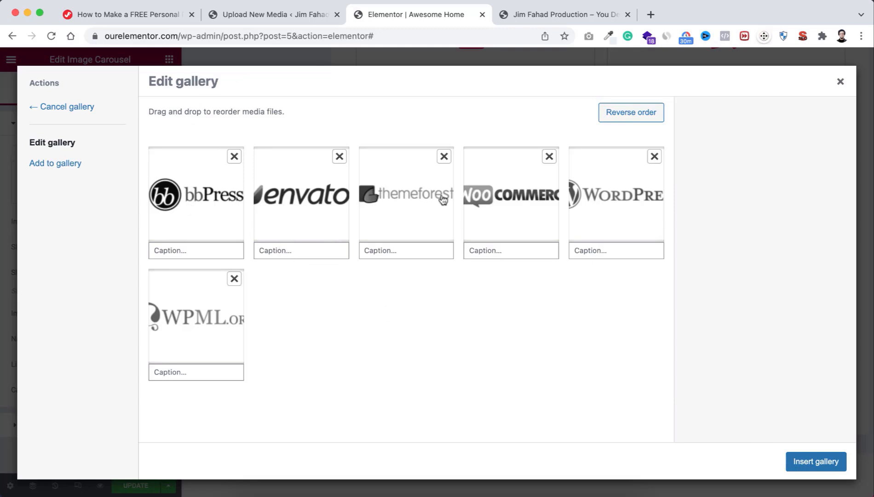
{"action": "left_click_drag", "start_coordinate": [515, 199], "coordinate": [387, 194]}
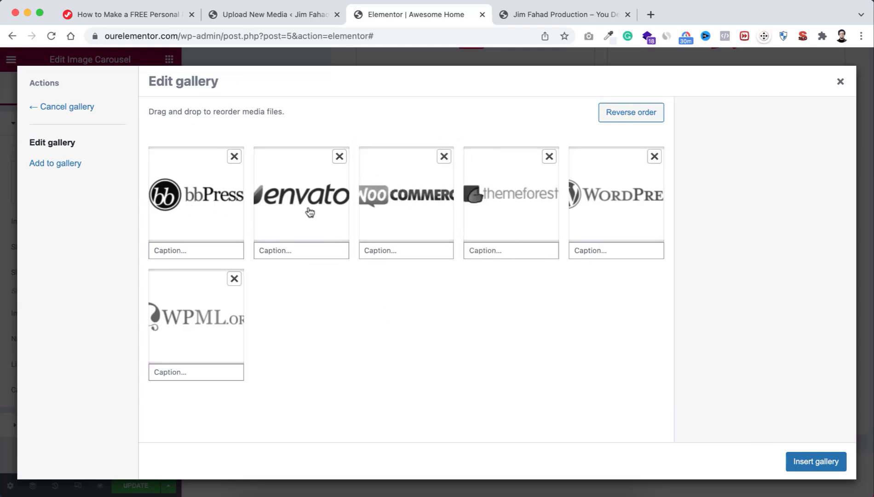
{"action": "left_click_drag", "start_coordinate": [333, 213], "coordinate": [429, 211]}
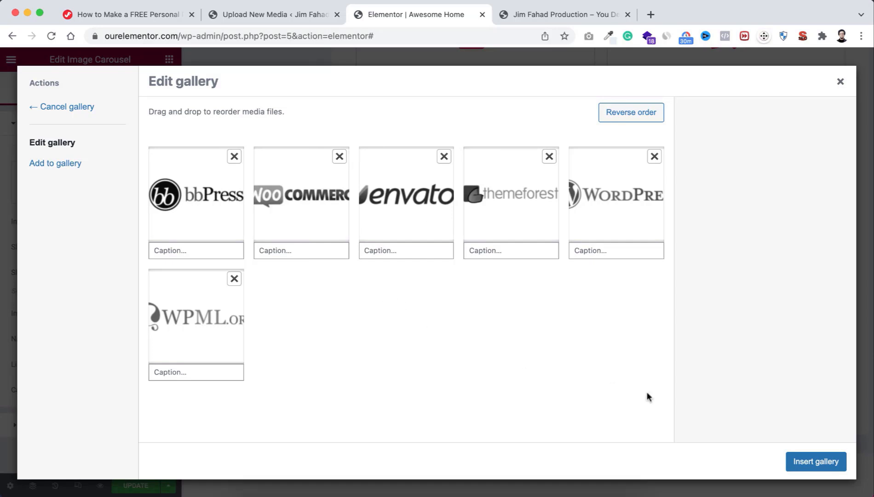
Step: Insert the logo gallery into the carousel and set Image Size to Full
{"action": "left_click", "coordinate": [812, 463]}
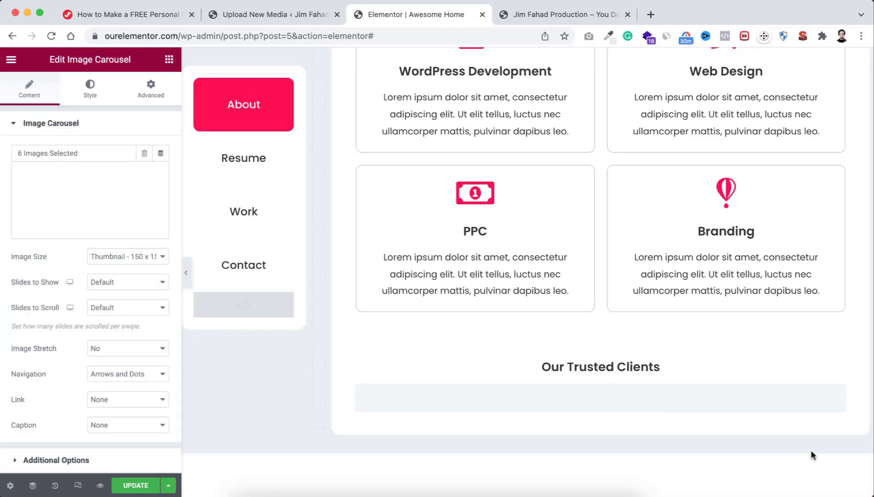
{"action": "scroll", "coordinate": [463, 384], "scroll_direction": "down", "scroll_amount": 1}
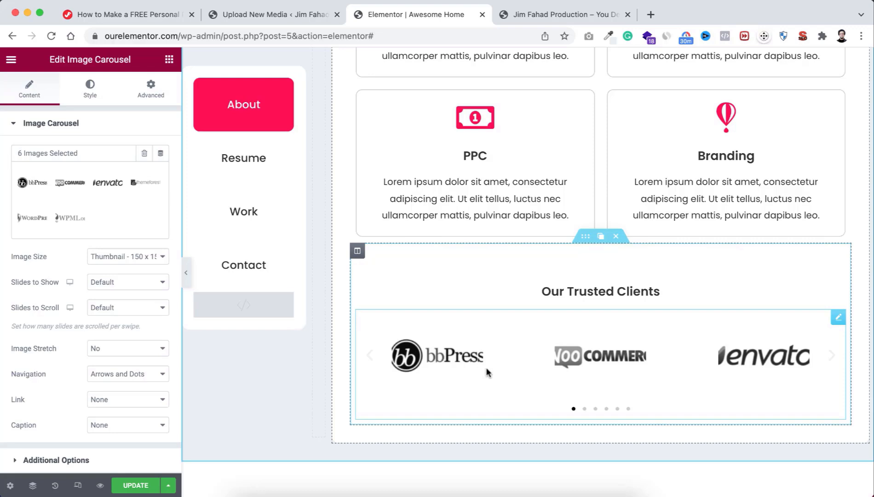
{"action": "left_click", "coordinate": [106, 256]}
{"action": "left_click", "coordinate": [120, 333]}
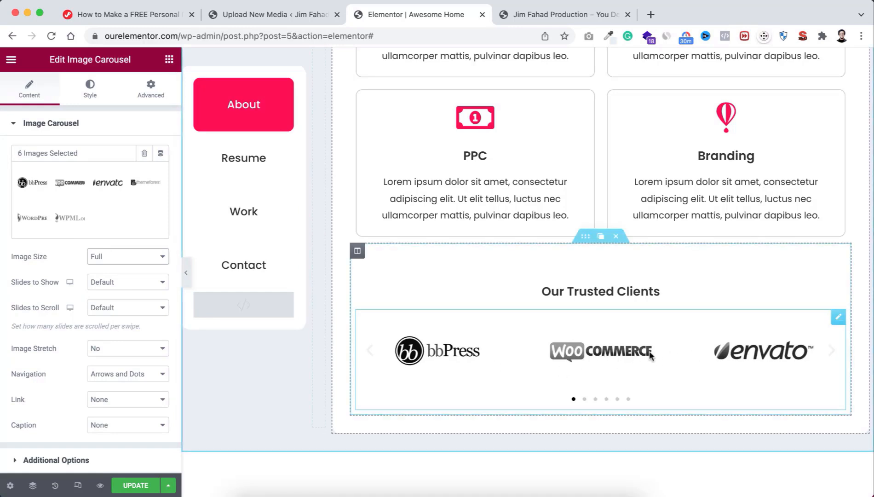
Step: Save the page with UPDATE
{"action": "scroll", "coordinate": [586, 269], "scroll_direction": "up", "scroll_amount": 8}
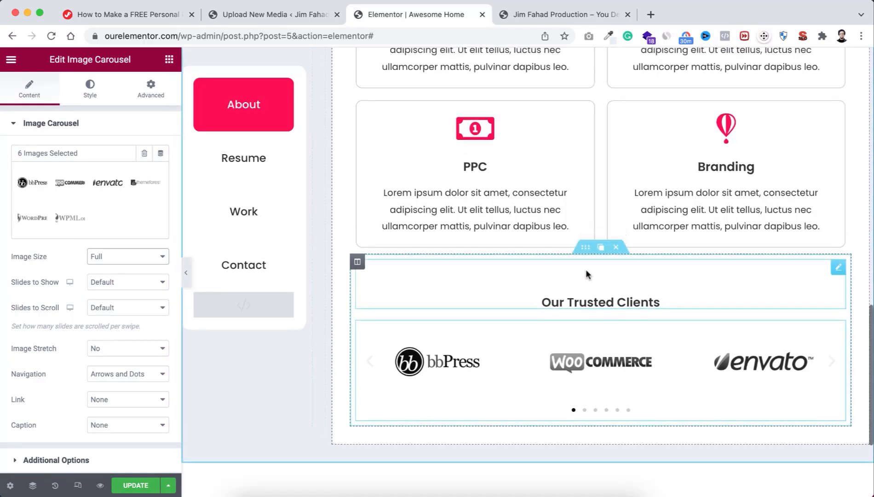
{"action": "scroll", "coordinate": [586, 269], "scroll_direction": "up", "scroll_amount": 6}
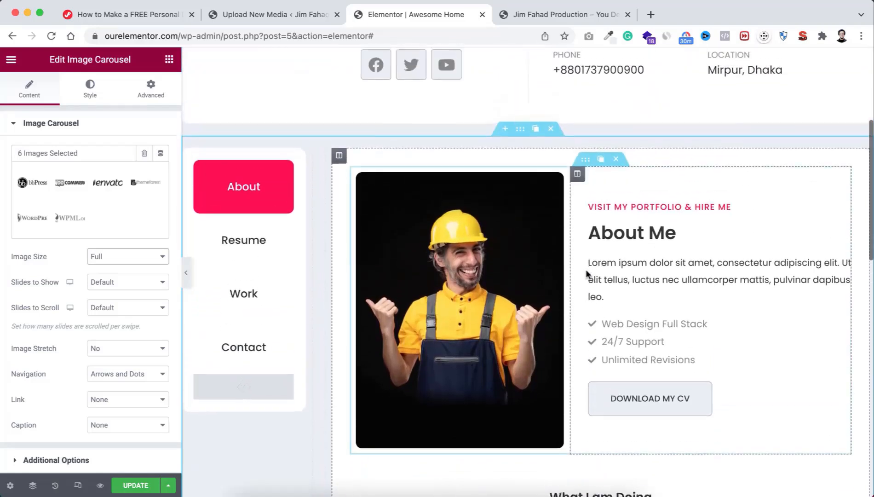
{"action": "scroll", "coordinate": [586, 270], "scroll_direction": "down", "scroll_amount": 5}
{"action": "scroll", "coordinate": [586, 266], "scroll_direction": "down", "scroll_amount": 5}
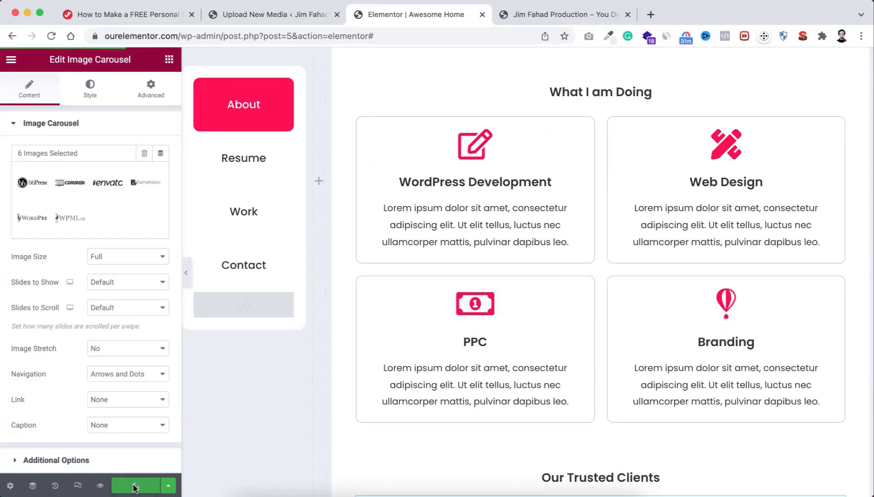
{"action": "left_click", "coordinate": [135, 486]}
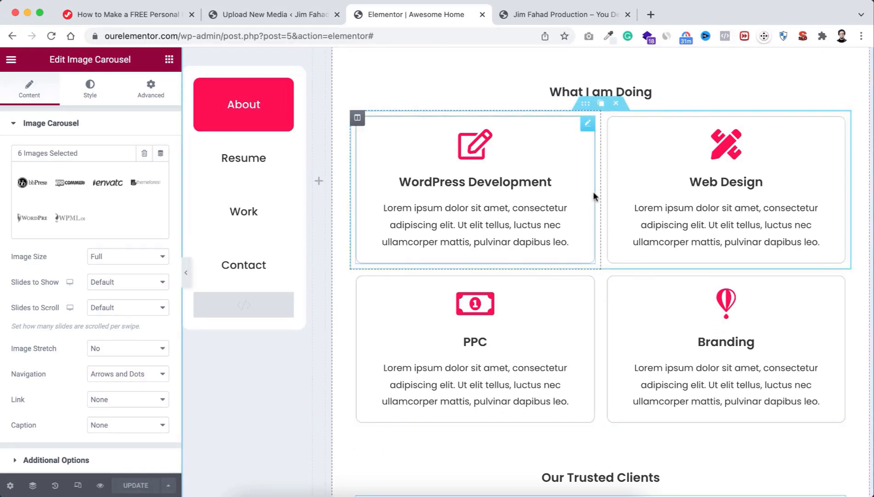
{"action": "scroll", "coordinate": [596, 184], "scroll_direction": "up", "scroll_amount": 5}
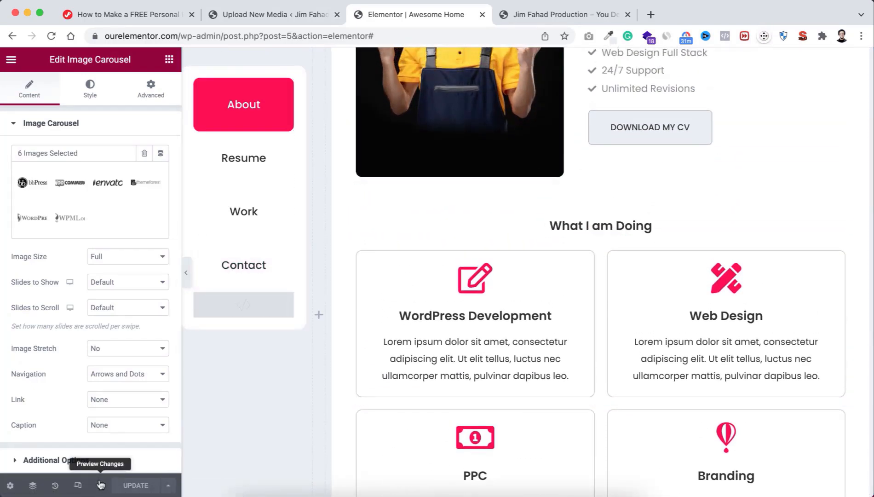
Step: Preview the page down to the About, Resume, Work, Contact tabs, then return to the editor
{"action": "left_click", "coordinate": [101, 486]}
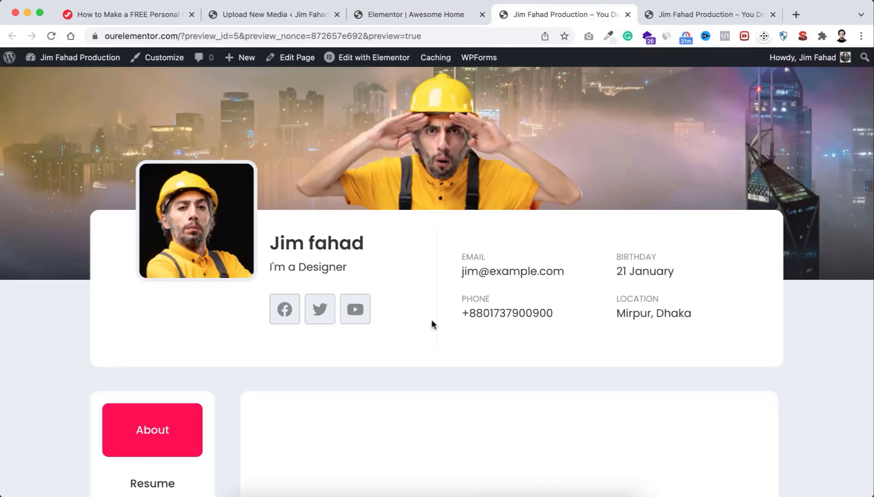
{"action": "scroll", "coordinate": [389, 420], "scroll_direction": "down", "scroll_amount": 5}
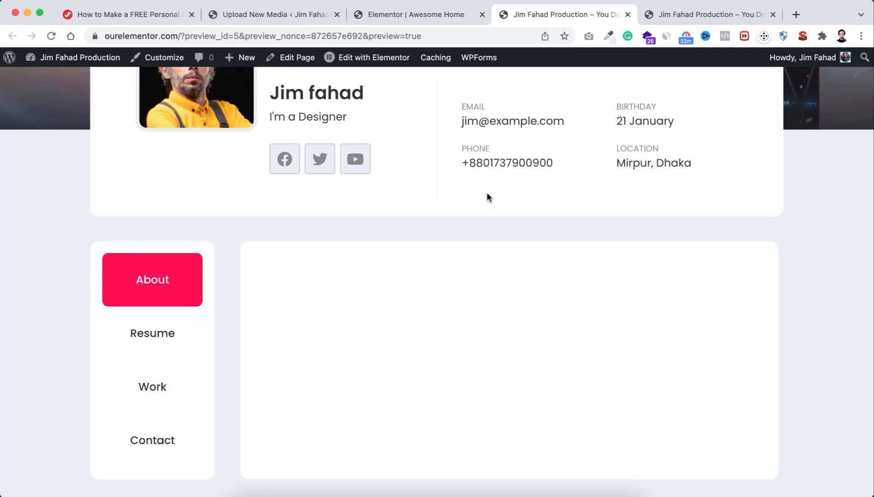
{"action": "left_click", "coordinate": [428, 15]}
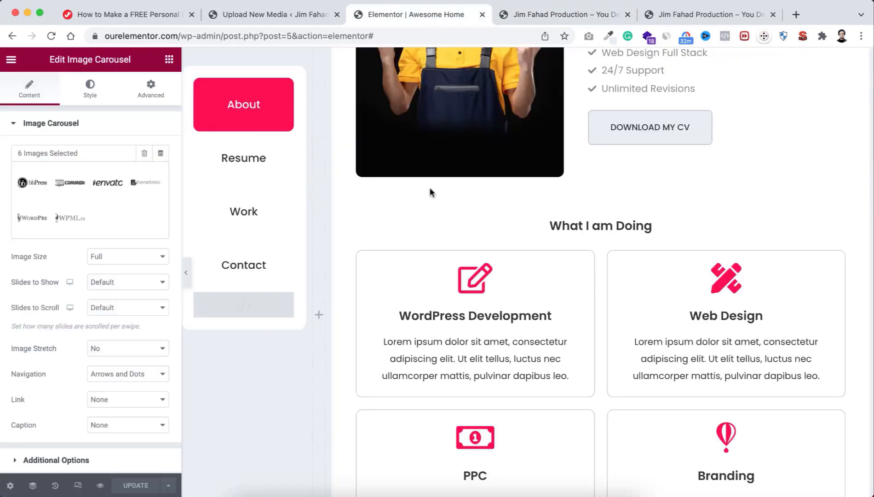
{"action": "scroll", "coordinate": [331, 201], "scroll_direction": "up", "scroll_amount": 3}
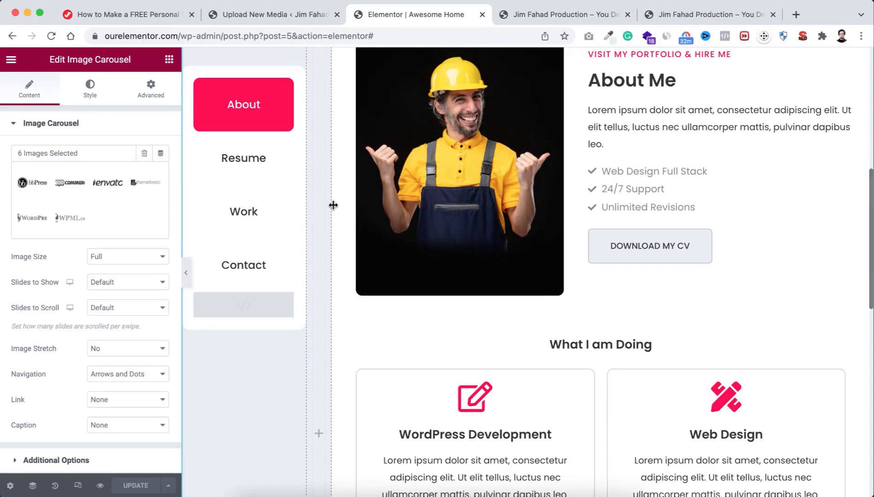
{"action": "scroll", "coordinate": [333, 205], "scroll_direction": "up", "scroll_amount": 3}
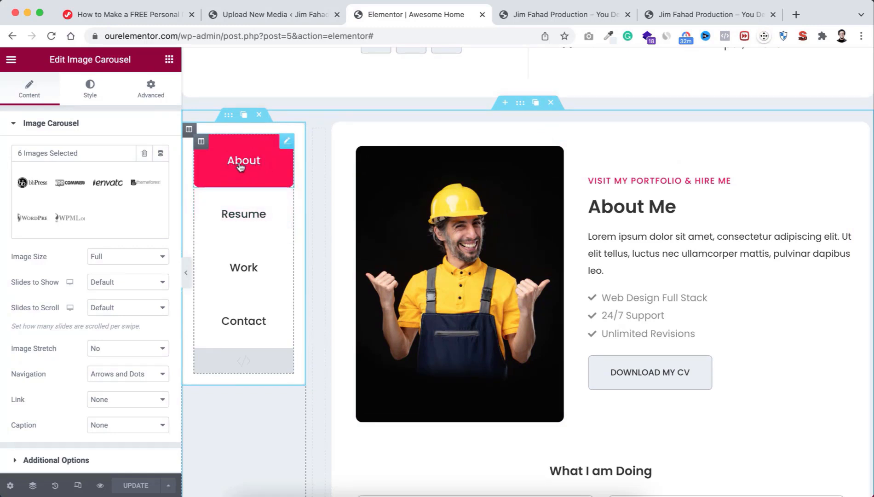
Step: Check that the About button's CSS ID is 'about'
{"action": "mouse_move", "coordinate": [286, 146]}
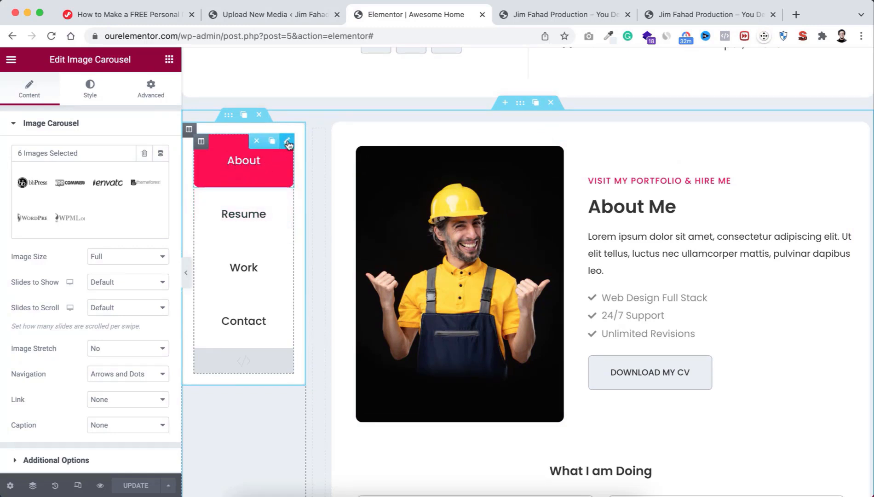
{"action": "left_click", "coordinate": [287, 146]}
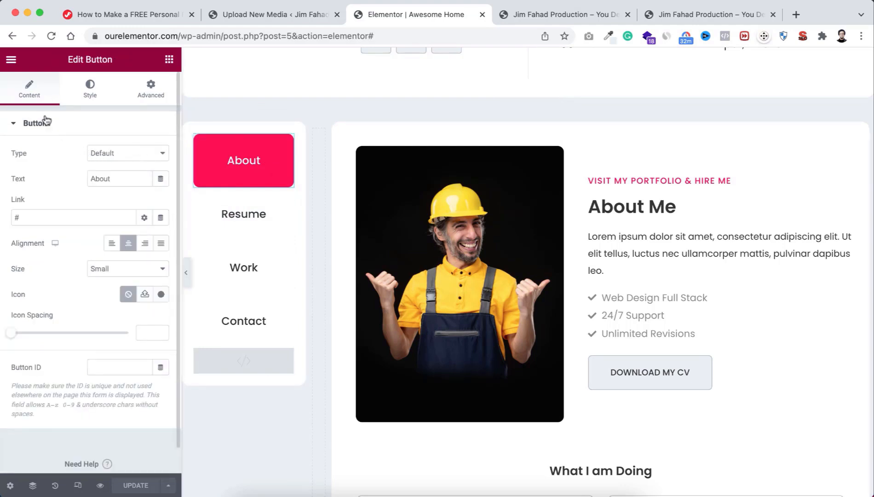
{"action": "left_click", "coordinate": [151, 89]}
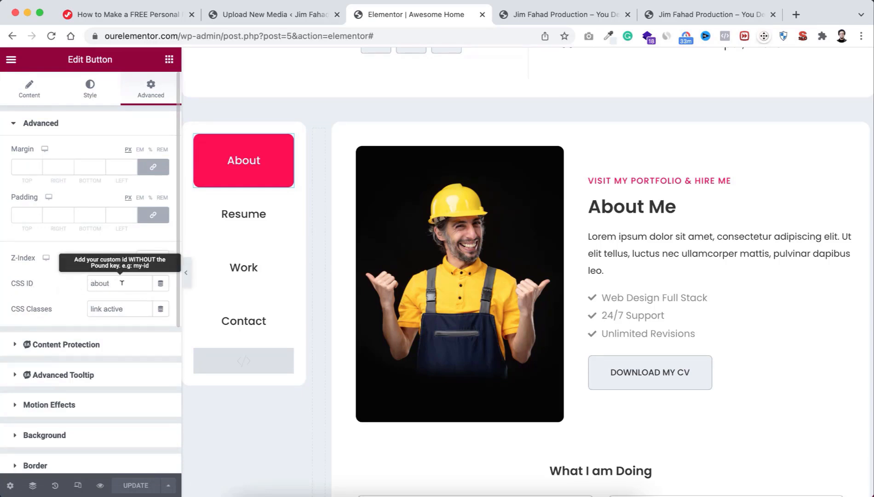
{"action": "left_click_drag", "start_coordinate": [118, 281], "coordinate": [84, 284]}
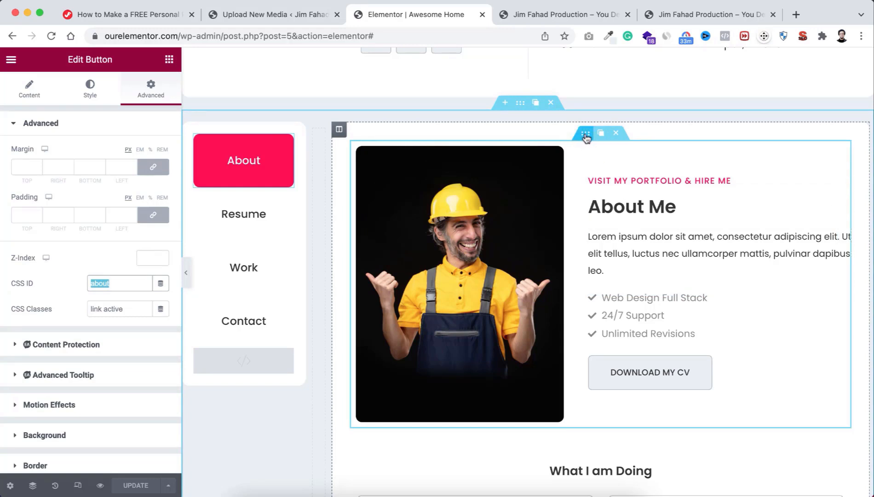
Step: Give the About Me inner section the CSS class 'about' and save the page
{"action": "left_click", "coordinate": [585, 135]}
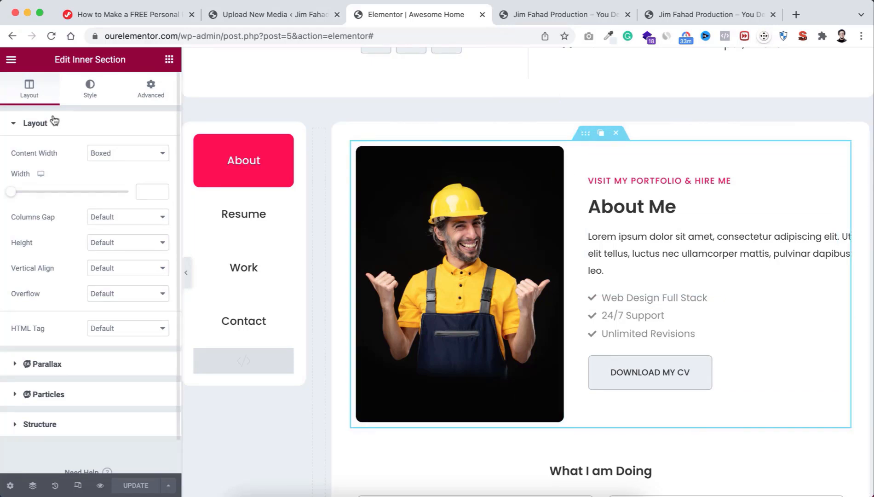
{"action": "left_click", "coordinate": [151, 91]}
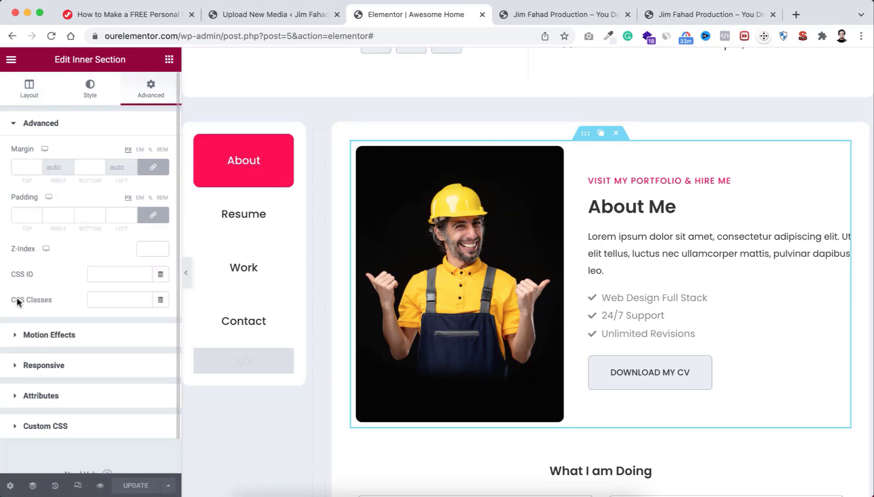
{"action": "left_click", "coordinate": [100, 296]}
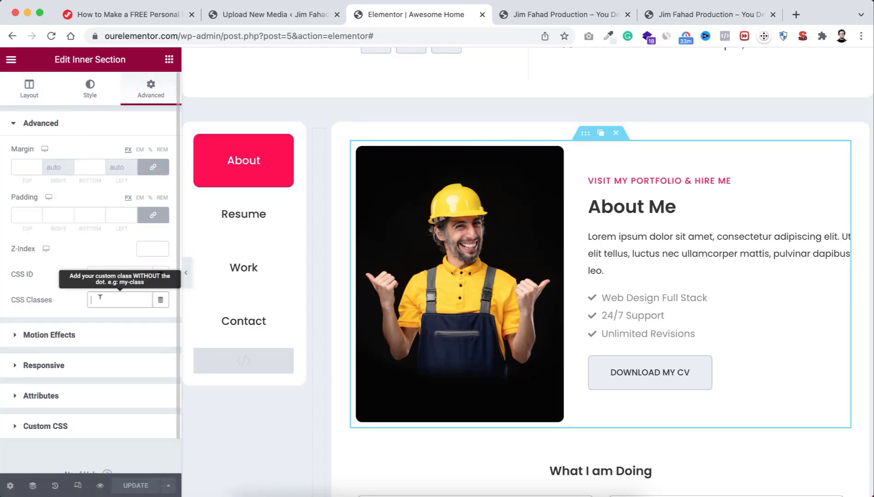
{"action": "type", "text": "about"}
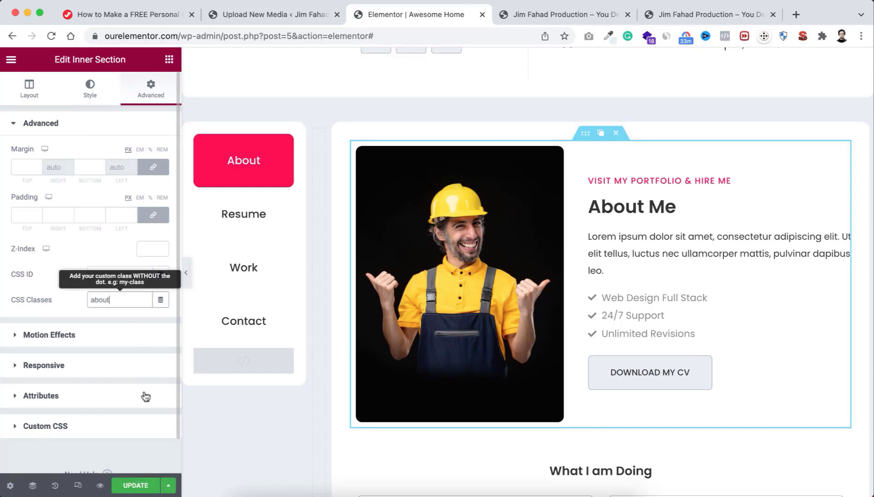
{"action": "left_click", "coordinate": [136, 486]}
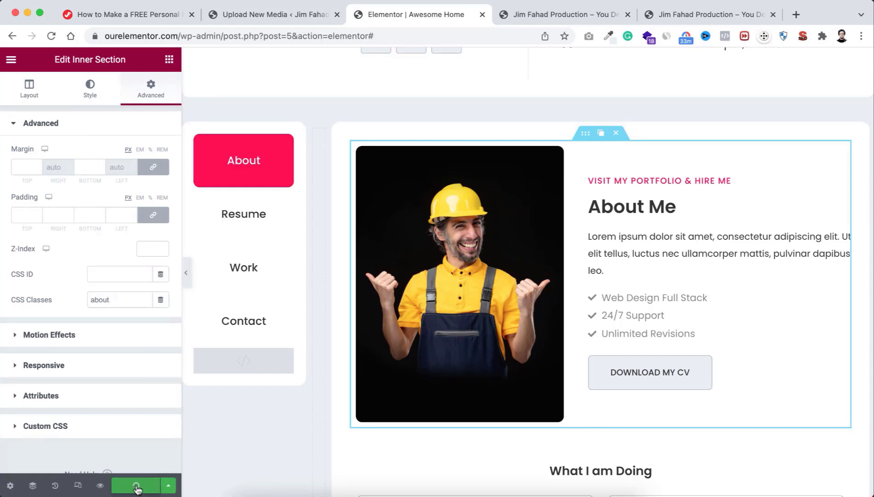
Step: Preview the page, test the Resume, Work and About tabs, then return to the editor
{"action": "left_click", "coordinate": [101, 486]}
{"action": "scroll", "coordinate": [392, 449], "scroll_direction": "down", "scroll_amount": 5}
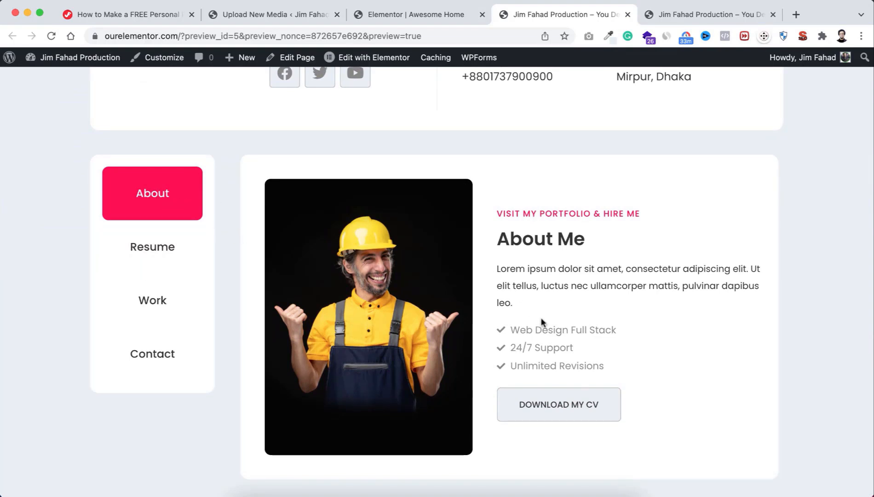
{"action": "left_click", "coordinate": [153, 250]}
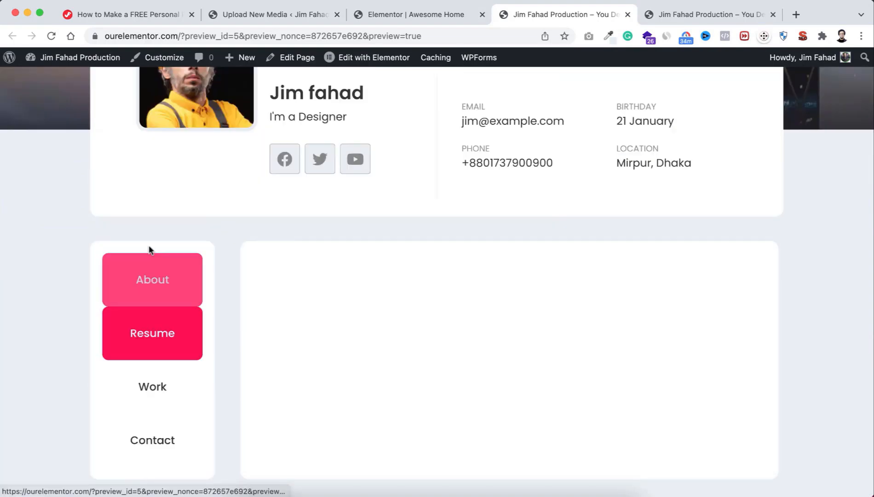
{"action": "left_click", "coordinate": [152, 385]}
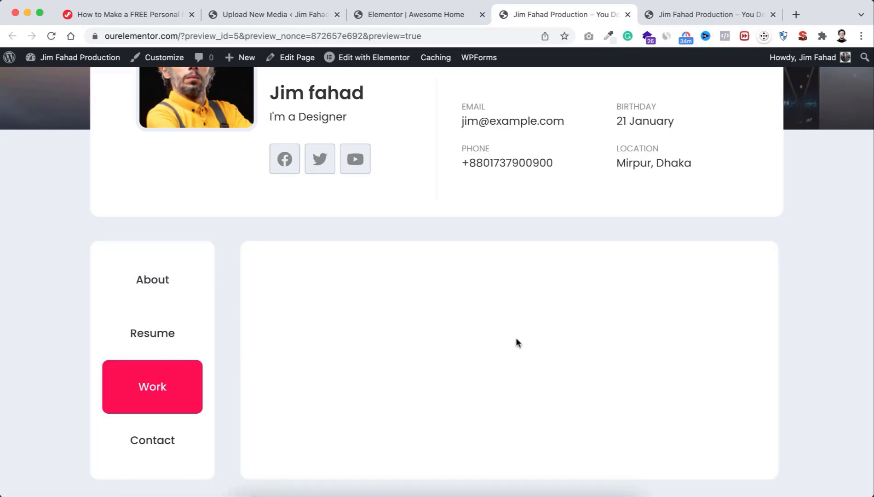
{"action": "left_click", "coordinate": [134, 281]}
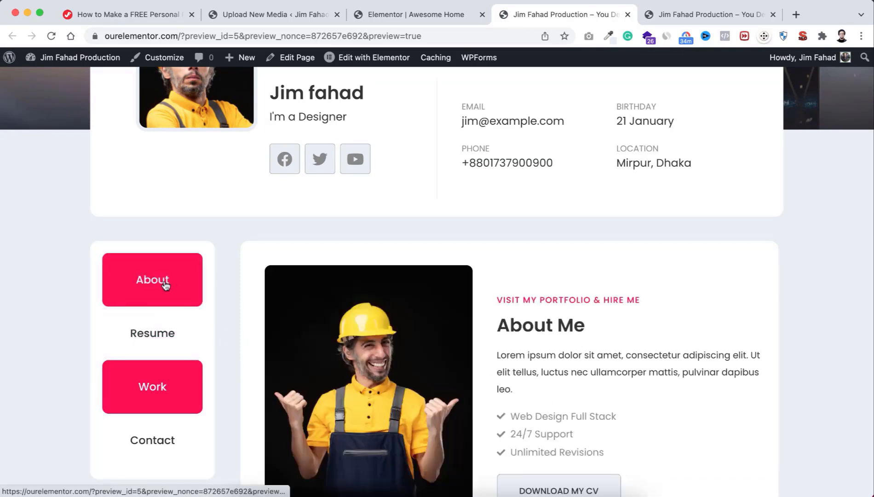
{"action": "scroll", "coordinate": [450, 369], "scroll_direction": "down", "scroll_amount": 2}
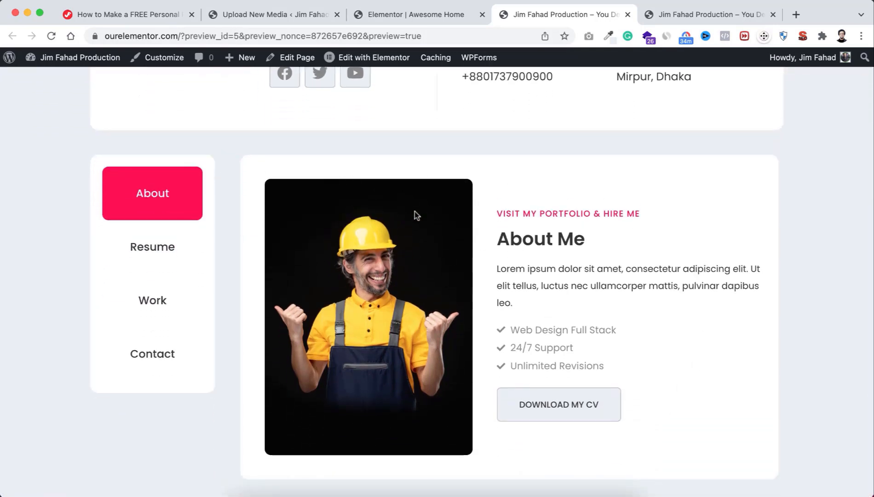
{"action": "left_click", "coordinate": [424, 13]}
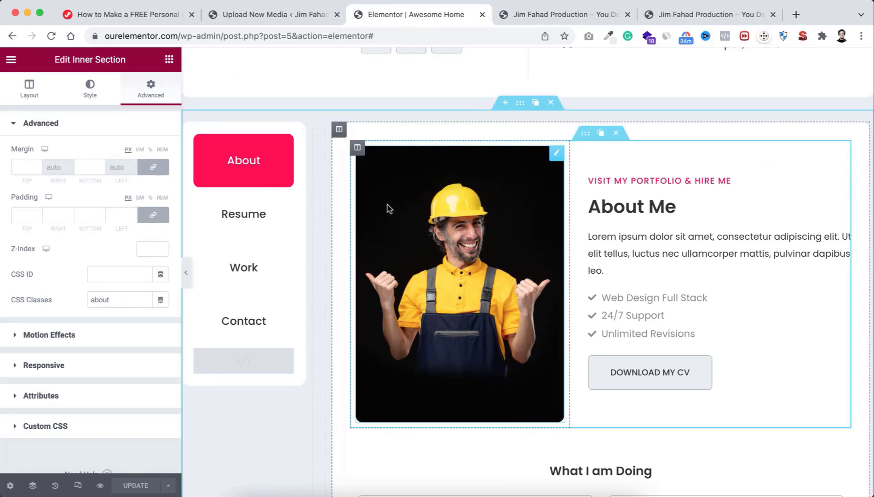
Step: Recheck the About button's 'about' CSS ID and reselect the About Me inner section
{"action": "left_click", "coordinate": [275, 165]}
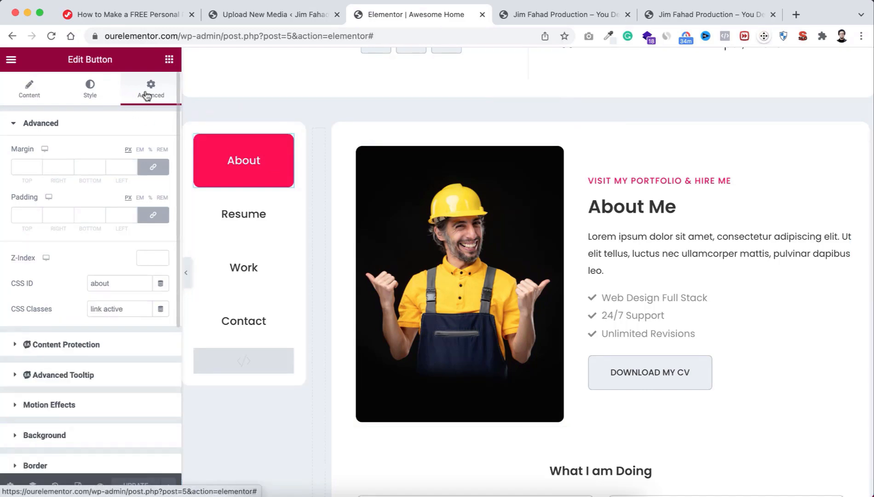
{"action": "left_click", "coordinate": [117, 282]}
{"action": "double_click", "coordinate": [89, 283]}
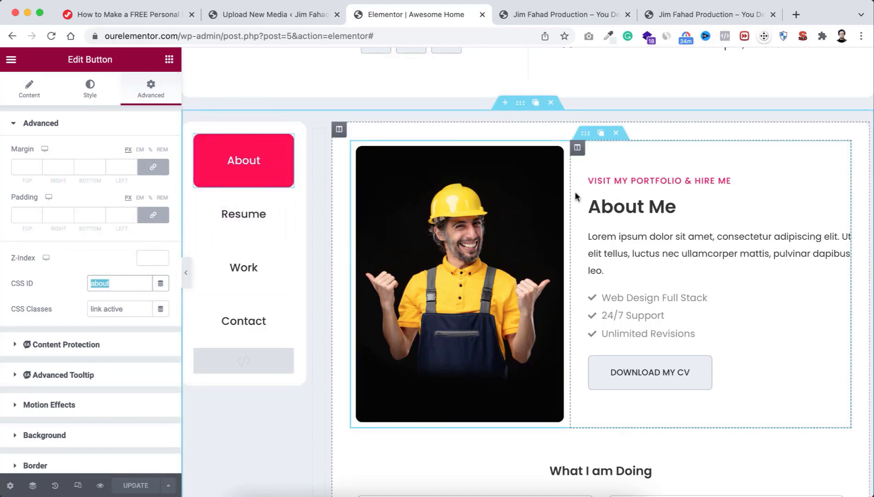
{"action": "left_click", "coordinate": [584, 134]}
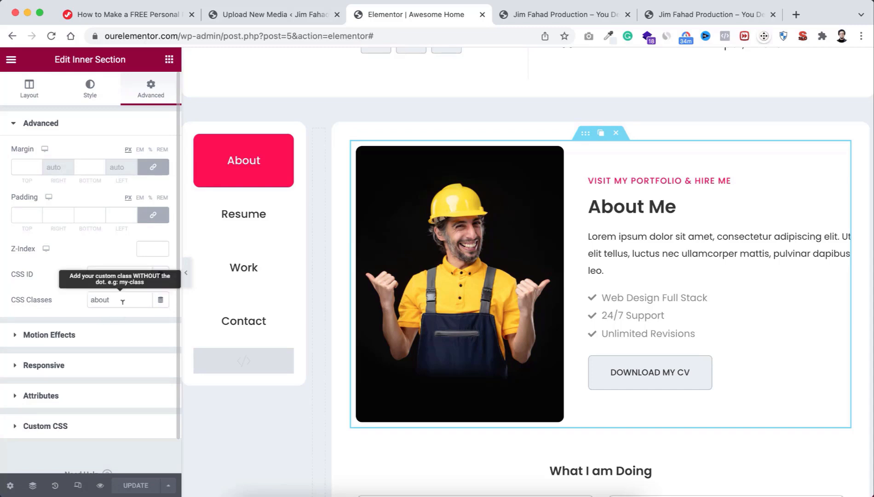
Step: Give the What I am Doing heading the CSS class 'about'
{"action": "scroll", "coordinate": [598, 414], "scroll_direction": "down", "scroll_amount": 4}
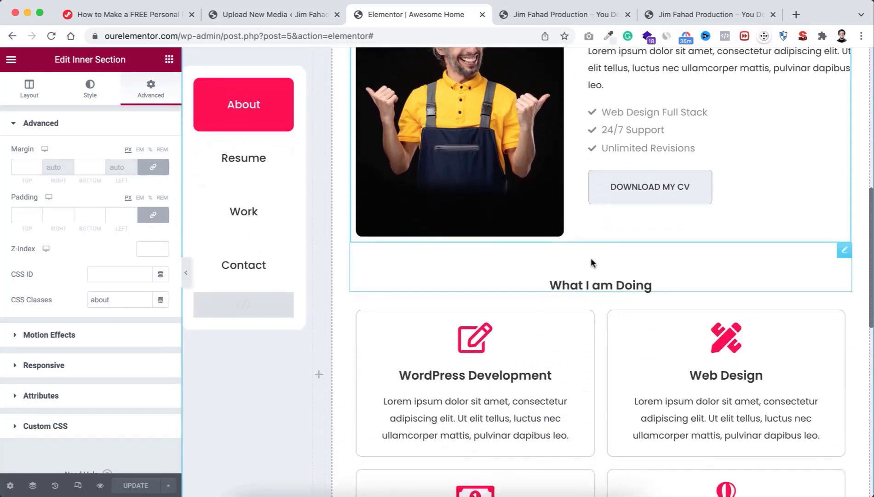
{"action": "left_click", "coordinate": [636, 265]}
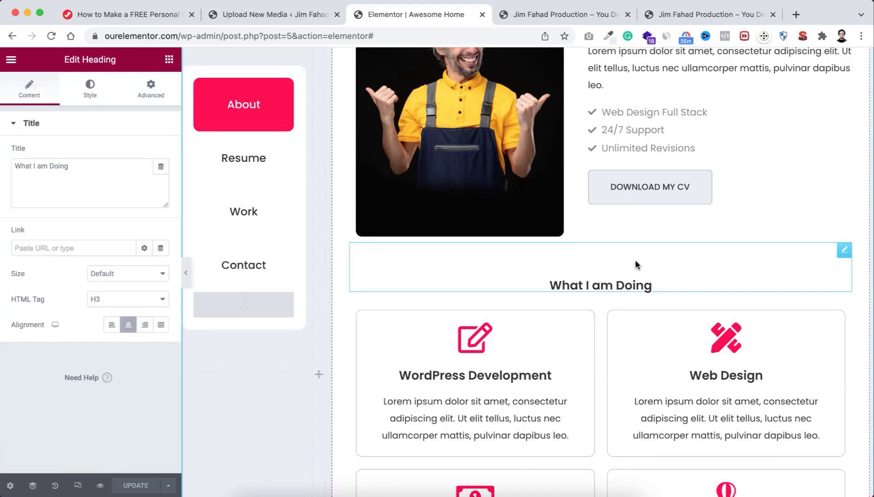
{"action": "left_click", "coordinate": [150, 90]}
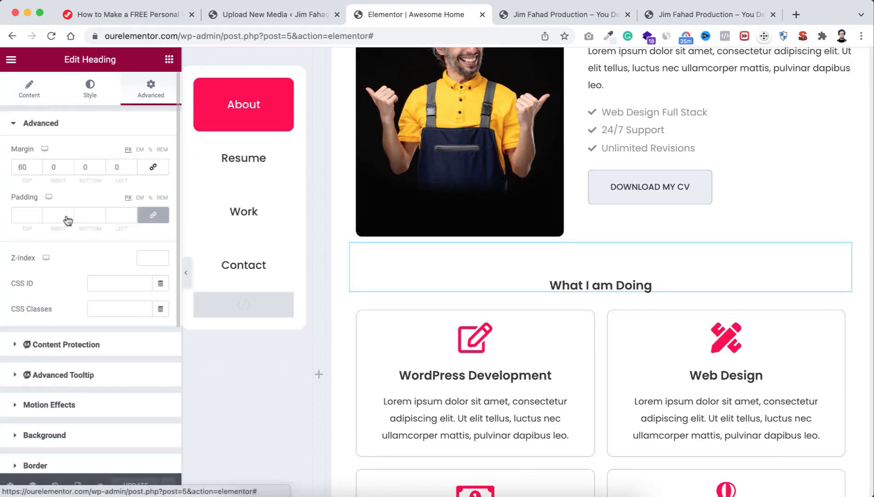
{"action": "left_click", "coordinate": [97, 308]}
{"action": "type", "text": "about"}
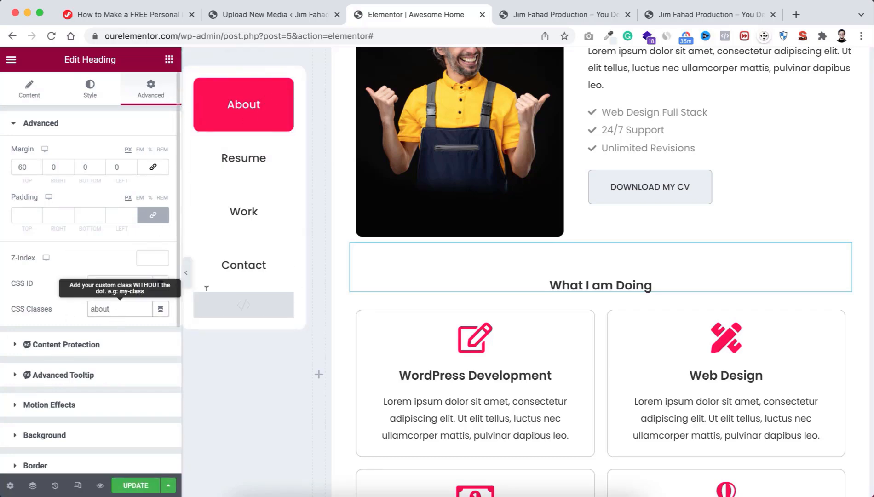
Step: Give the first row of service cards the CSS class 'about'
{"action": "scroll", "coordinate": [607, 331], "scroll_direction": "down", "scroll_amount": 3}
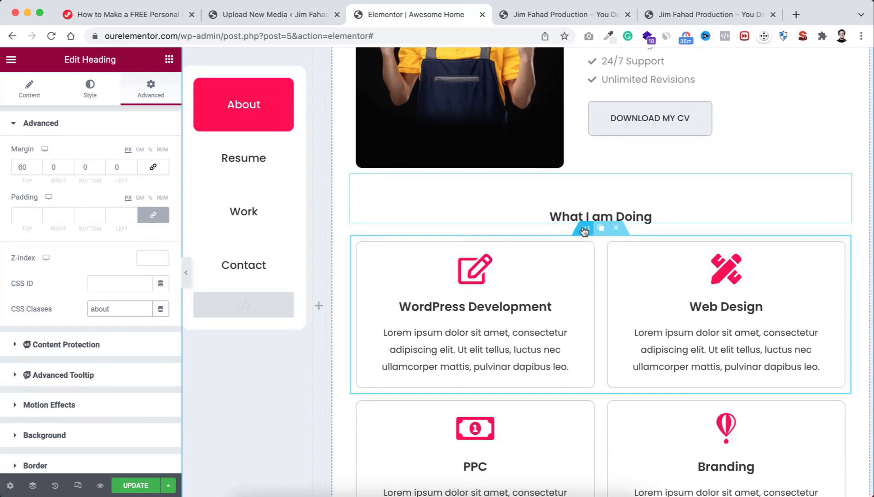
{"action": "left_click", "coordinate": [584, 228]}
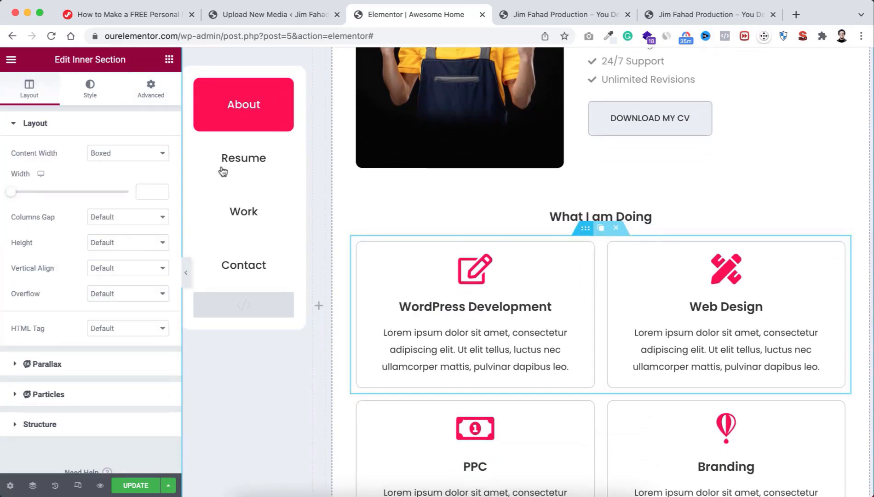
{"action": "left_click", "coordinate": [152, 88]}
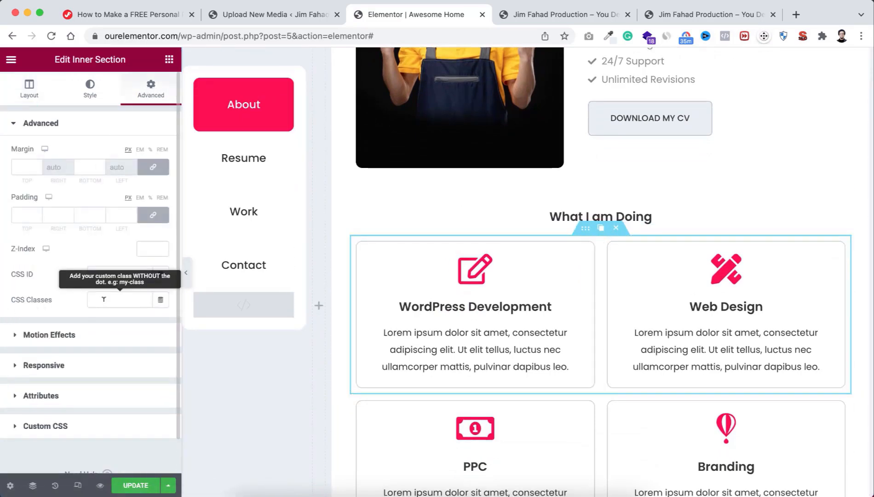
{"action": "left_click", "coordinate": [104, 299]}
{"action": "type", "text": "about"}
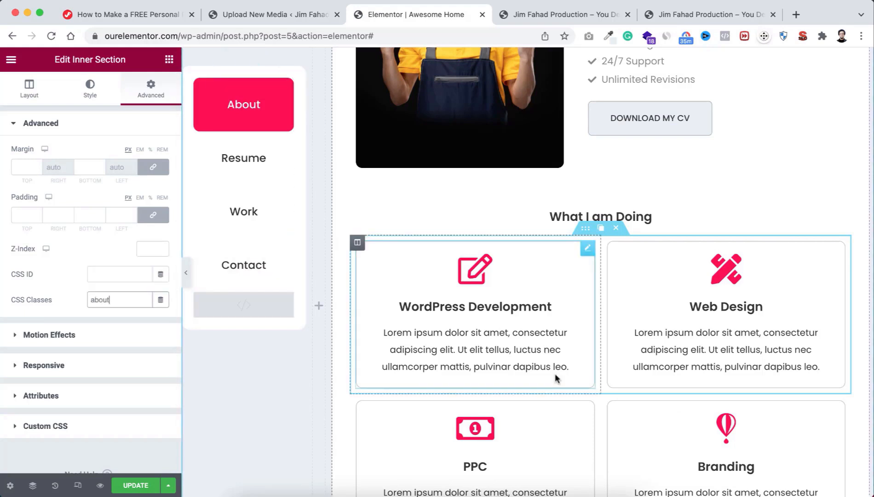
Step: Add the 'about' class to the PPC and Branding row and save the page
{"action": "scroll", "coordinate": [554, 373], "scroll_direction": "down", "scroll_amount": 3}
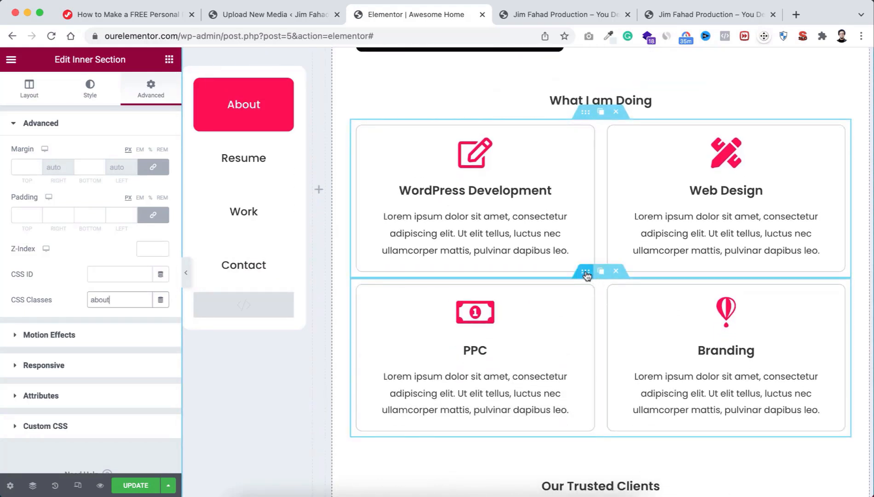
{"action": "left_click", "coordinate": [586, 274]}
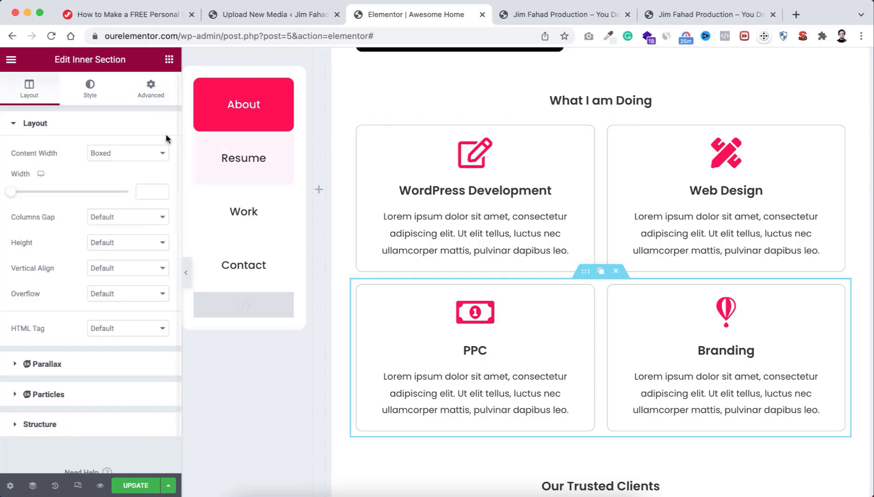
{"action": "left_click", "coordinate": [155, 93]}
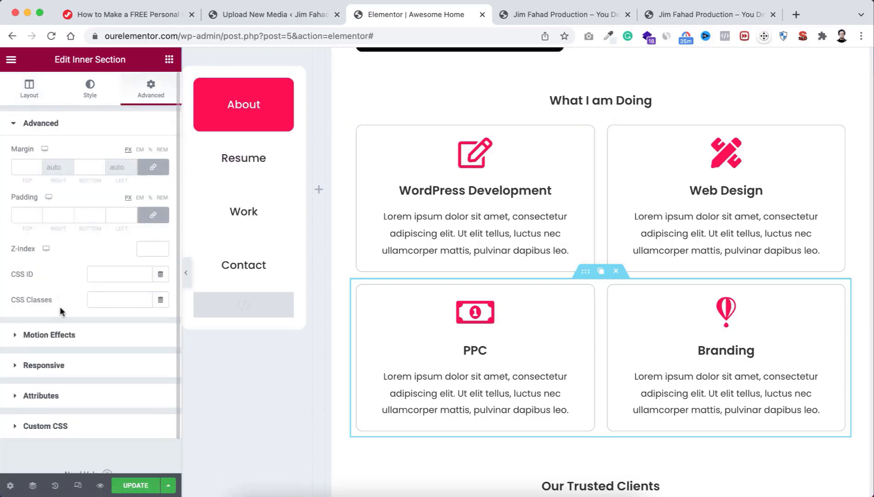
{"action": "left_click", "coordinate": [99, 299]}
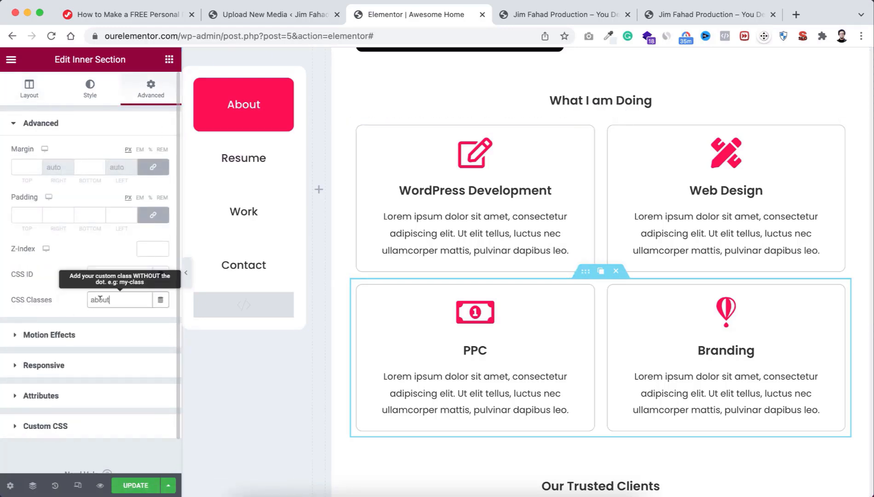
{"action": "left_click", "coordinate": [134, 487]}
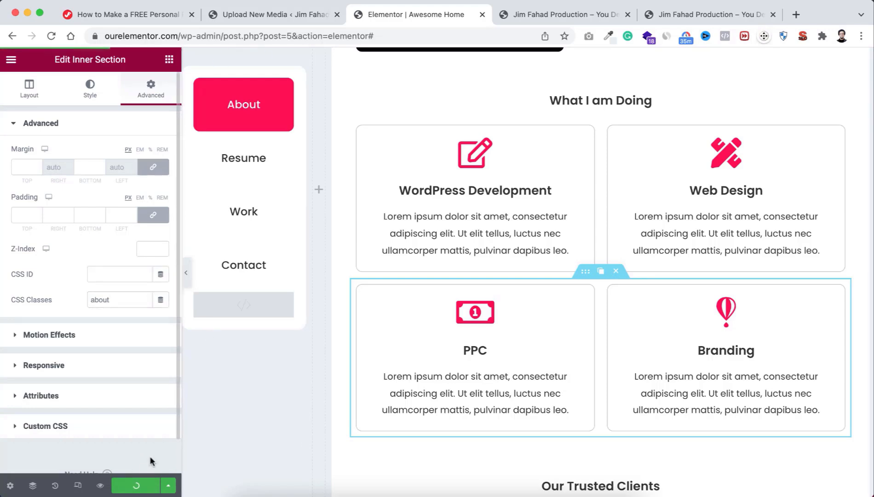
Step: Preview the saved page, scroll down to the four What I am Doing service cards, then return to the editor
{"action": "left_click", "coordinate": [101, 487]}
{"action": "scroll", "coordinate": [232, 373], "scroll_direction": "down", "scroll_amount": 4}
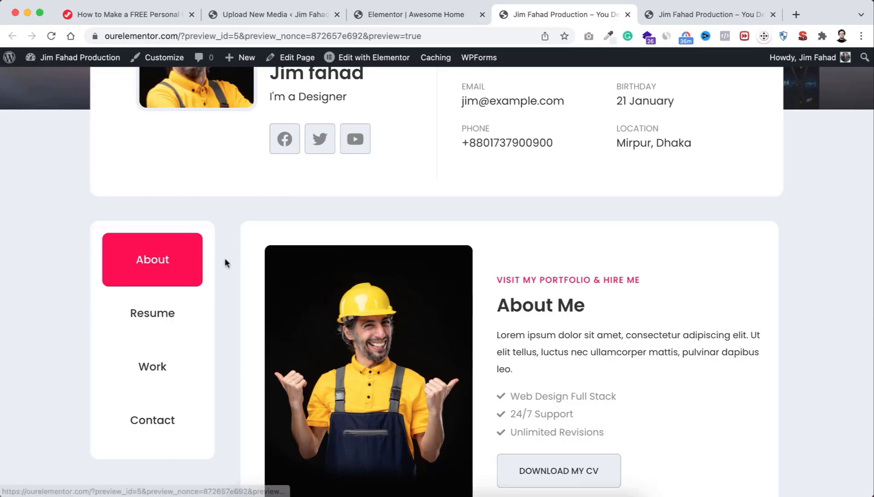
{"action": "scroll", "coordinate": [449, 345], "scroll_direction": "down", "scroll_amount": 3}
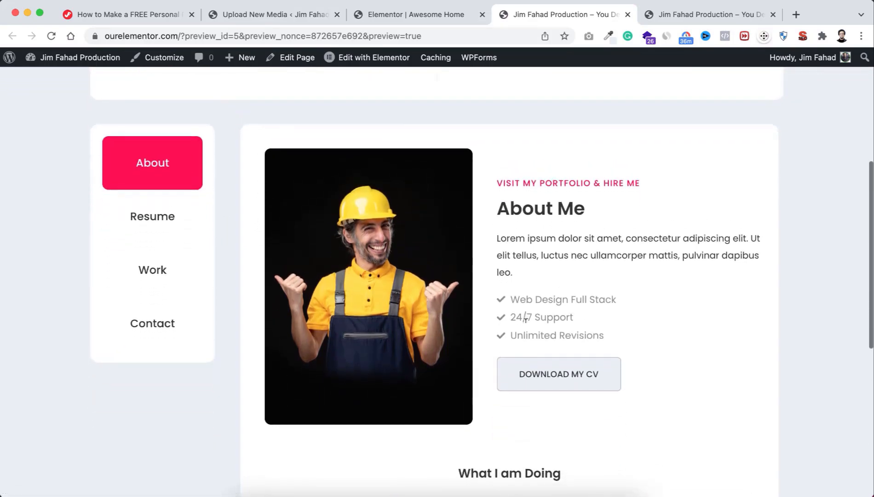
{"action": "scroll", "coordinate": [513, 343], "scroll_direction": "down", "scroll_amount": 3}
{"action": "scroll", "coordinate": [515, 344], "scroll_direction": "down", "scroll_amount": 3}
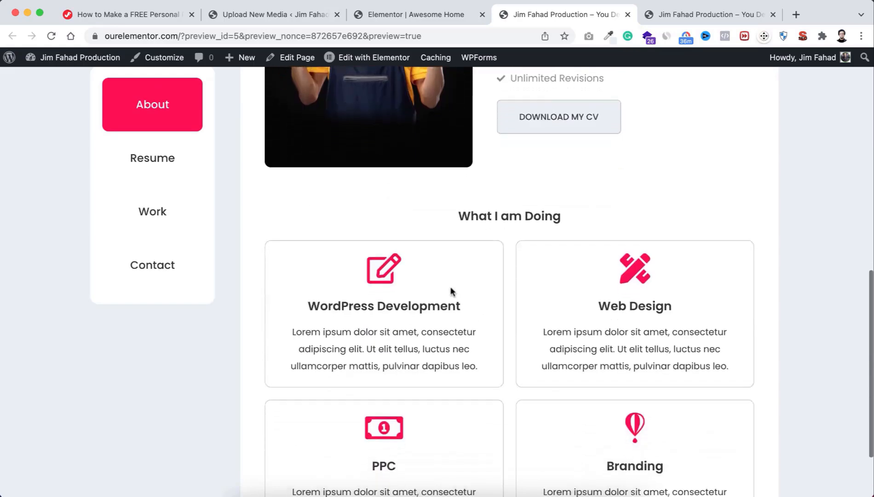
{"action": "scroll", "coordinate": [510, 343], "scroll_direction": "down", "scroll_amount": 2}
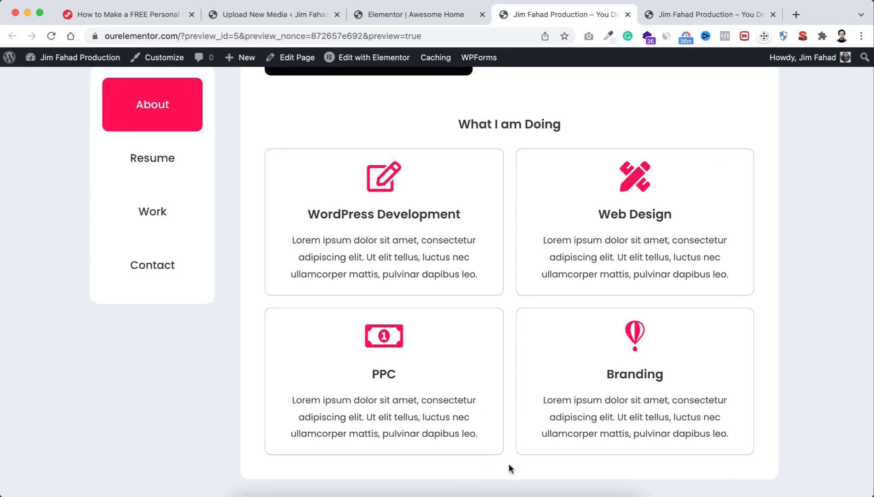
{"action": "left_click", "coordinate": [418, 15]}
Step: Add the CSS class 'about' to the Our Trusted Clients section
{"action": "scroll", "coordinate": [618, 343], "scroll_direction": "down", "scroll_amount": 5}
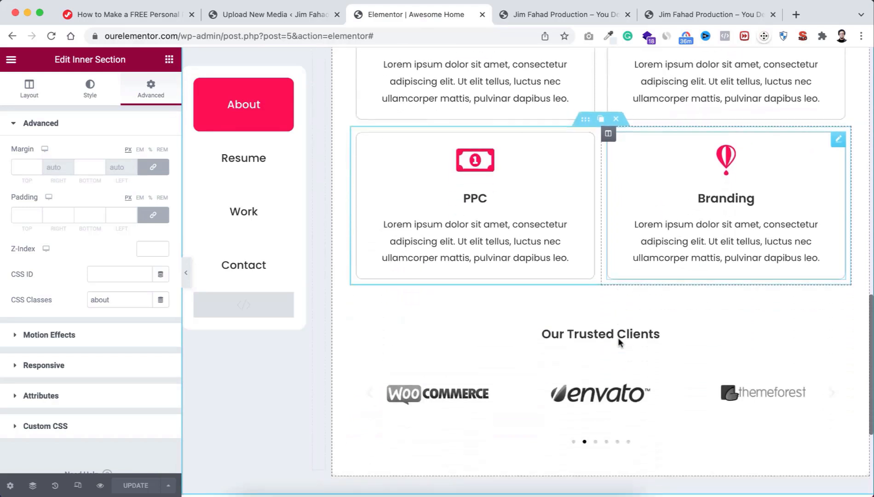
{"action": "left_click", "coordinate": [586, 208]}
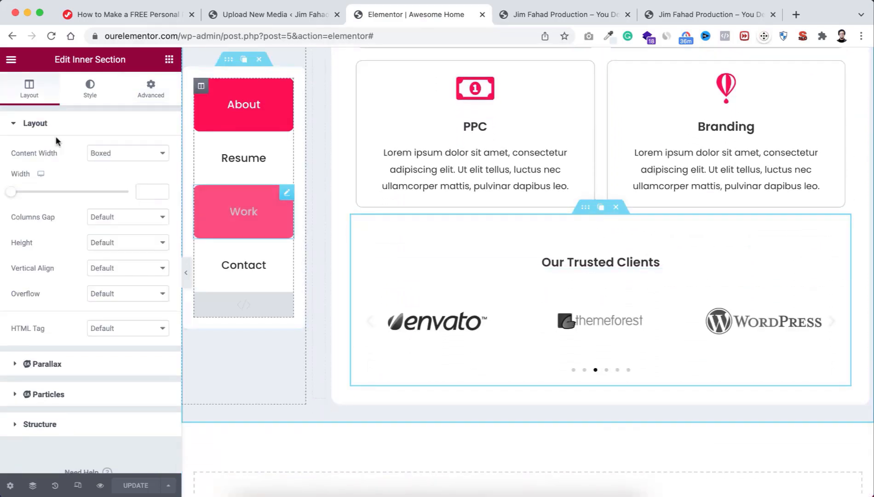
{"action": "left_click", "coordinate": [154, 93]}
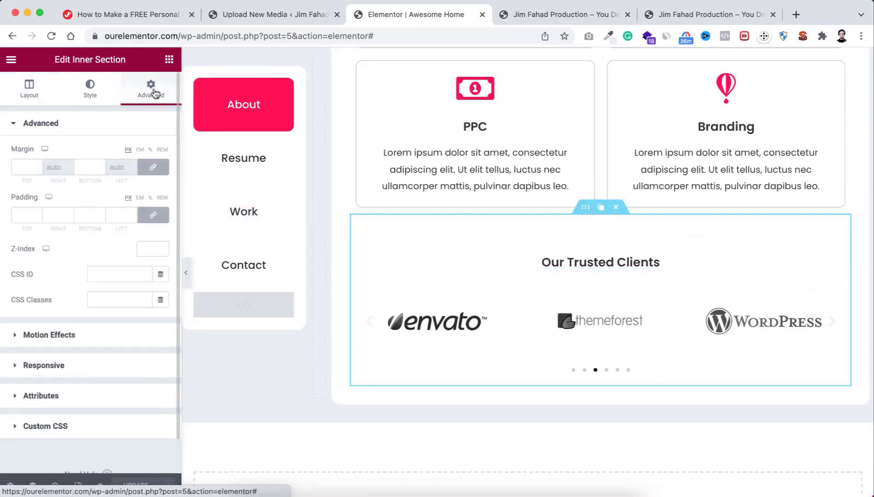
{"action": "left_click", "coordinate": [108, 296]}
{"action": "type", "text": "about"}
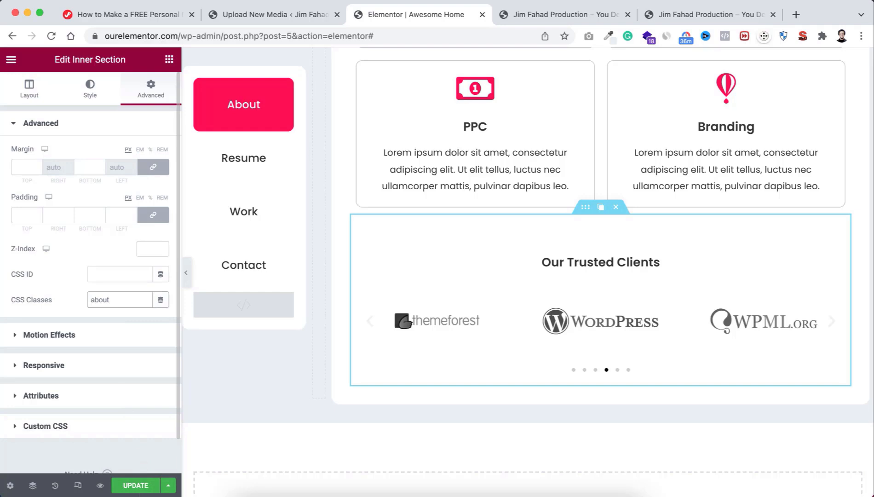
Step: Update the page and view the refreshed preview
{"action": "left_click", "coordinate": [136, 484]}
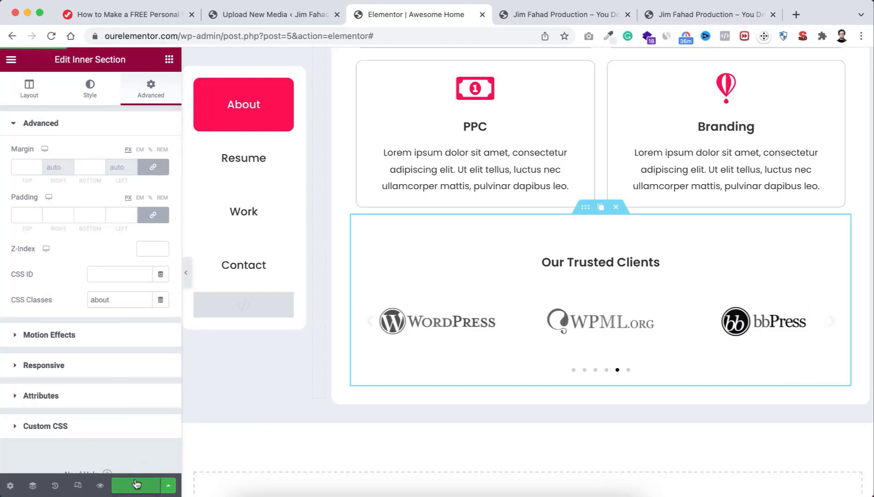
{"action": "left_click", "coordinate": [99, 485]}
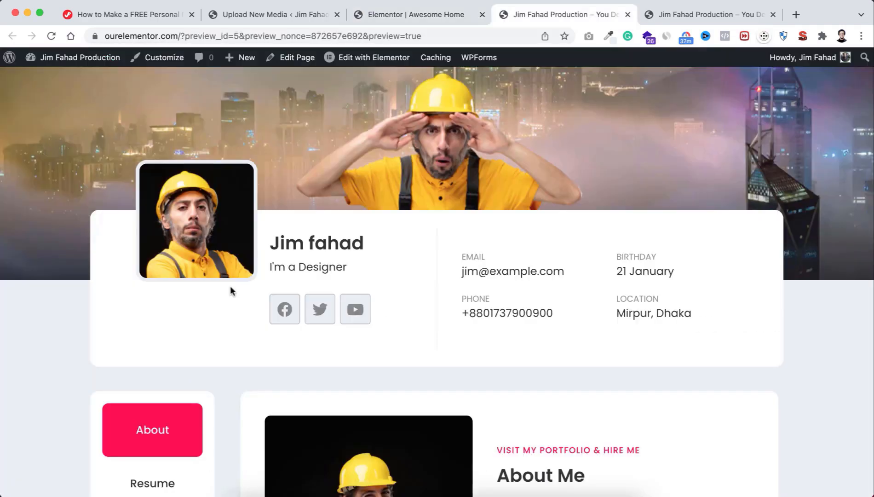
{"action": "scroll", "coordinate": [232, 290], "scroll_direction": "down", "scroll_amount": 13}
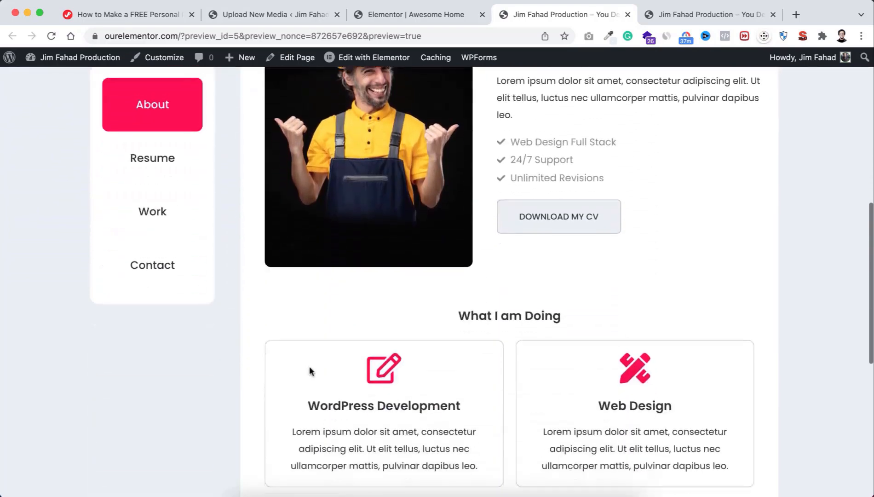
Step: Scroll the preview to the Our Trusted Clients carousel and back, then return to the editor
{"action": "scroll", "coordinate": [310, 365], "scroll_direction": "down", "scroll_amount": 4}
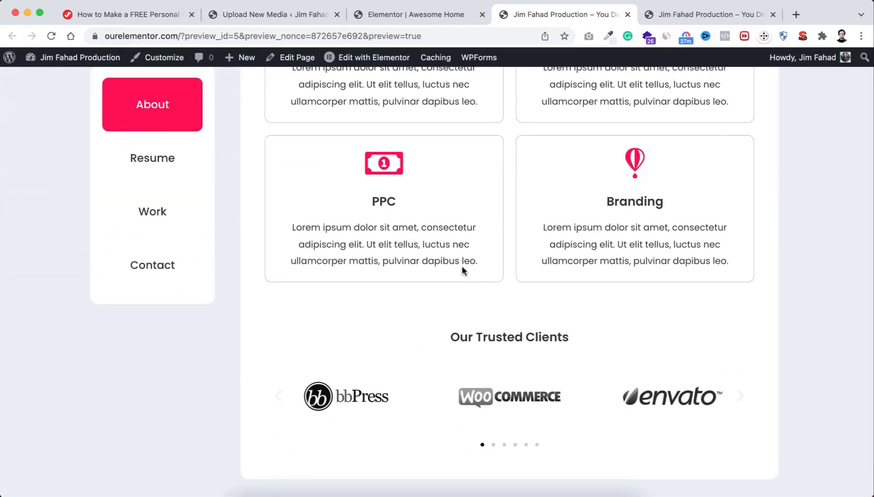
{"action": "scroll", "coordinate": [461, 267], "scroll_direction": "up", "scroll_amount": 7}
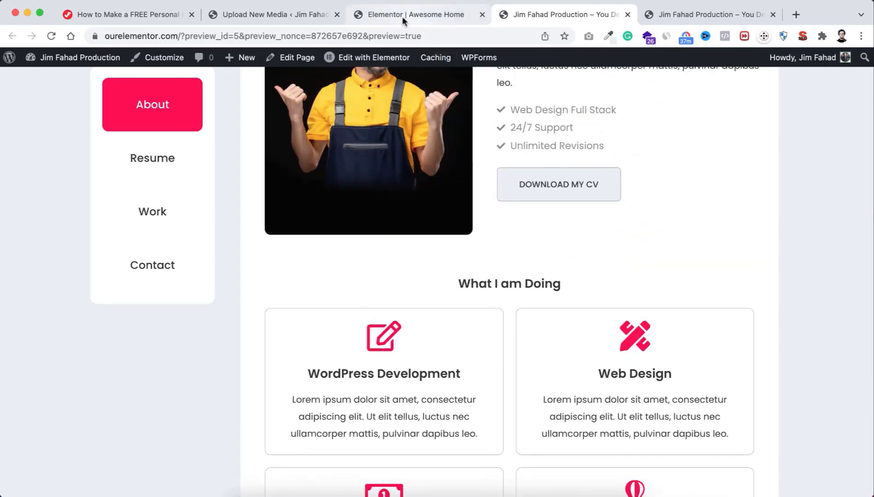
{"action": "left_click", "coordinate": [423, 15]}
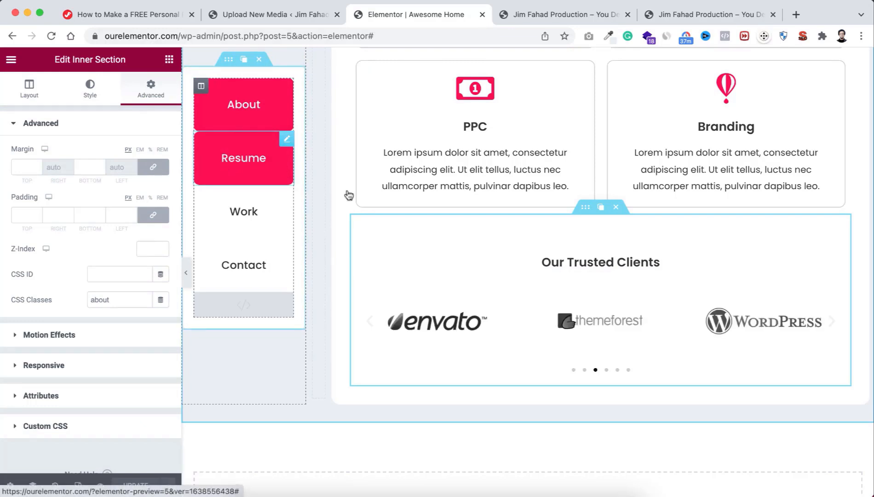
Step: Check the Resume tab button's CSS ID value 'resume'
{"action": "left_click", "coordinate": [249, 160]}
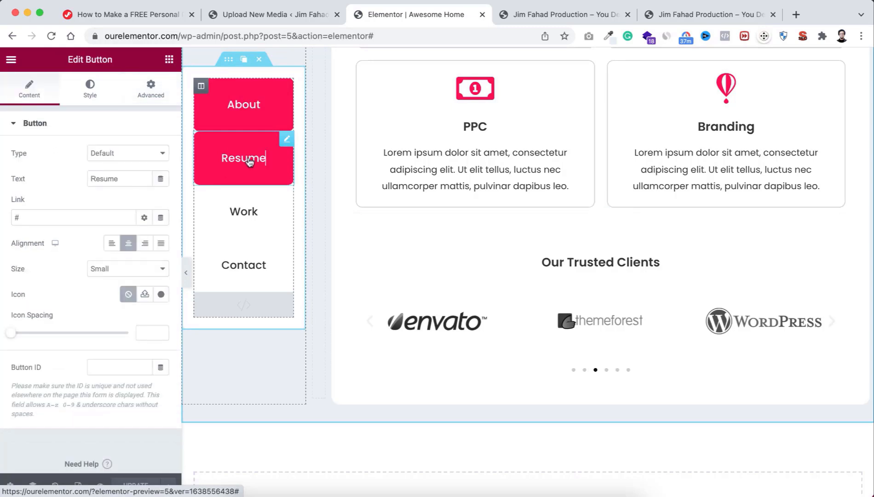
{"action": "left_click", "coordinate": [153, 92]}
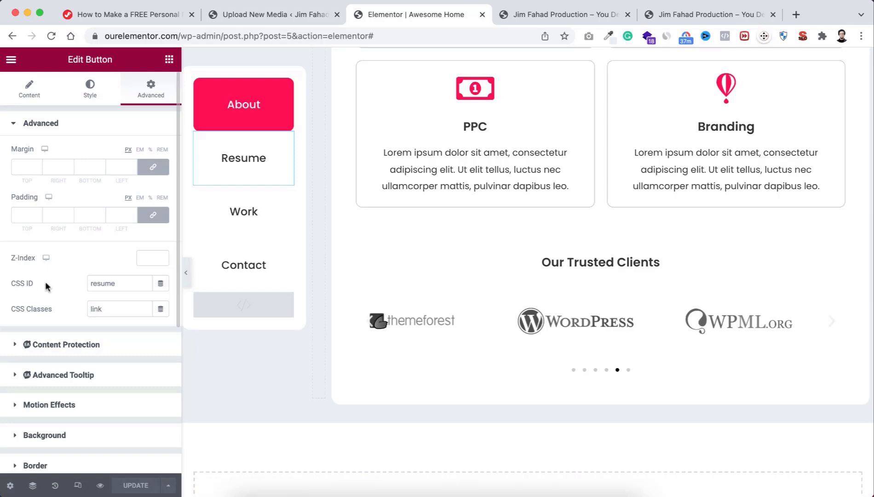
{"action": "left_click_drag", "start_coordinate": [121, 281], "coordinate": [85, 285]}
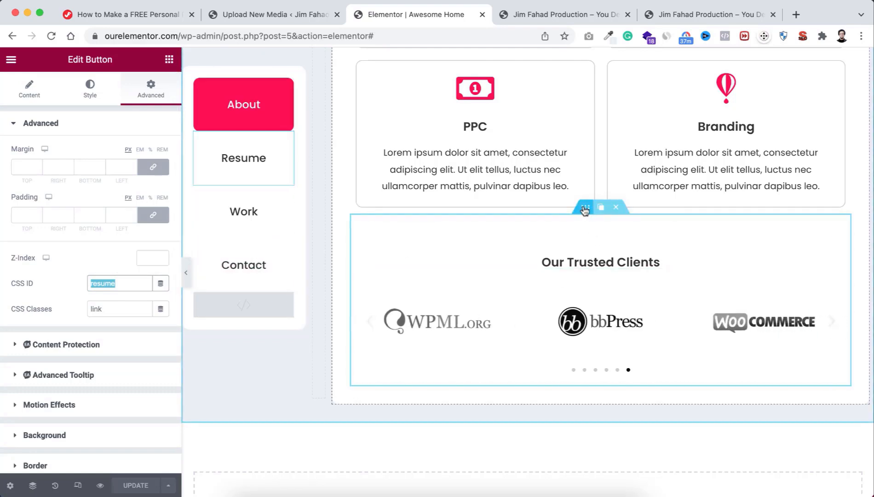
Step: Change the Our Trusted Clients section's CSS class from 'about' to 'resume' and save
{"action": "left_click", "coordinate": [217, 147]}
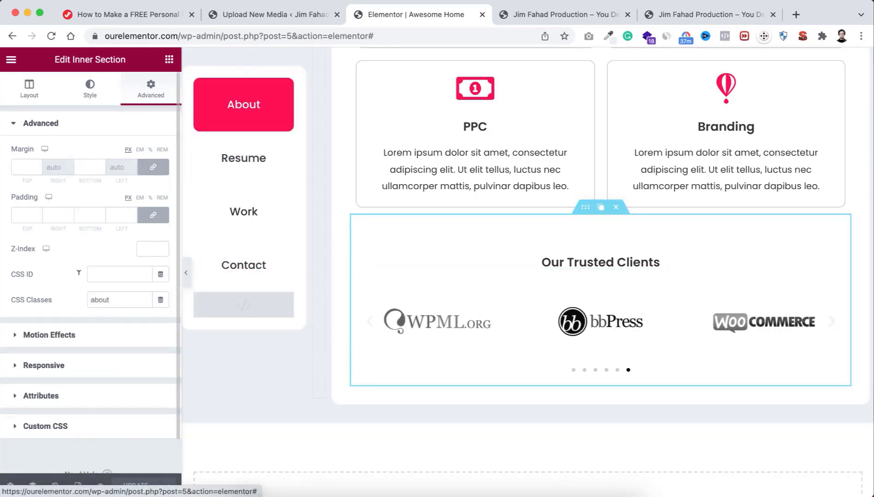
{"action": "left_click_drag", "start_coordinate": [115, 297], "coordinate": [68, 302]}
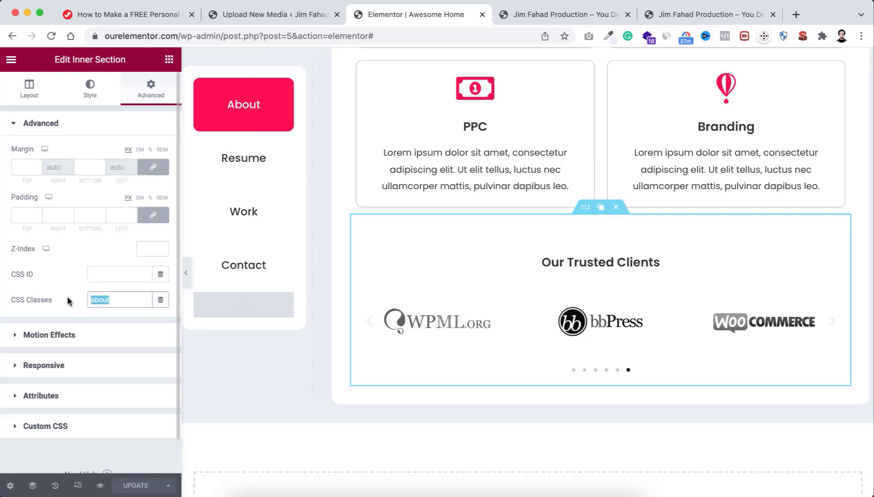
{"action": "type", "text": "resume"}
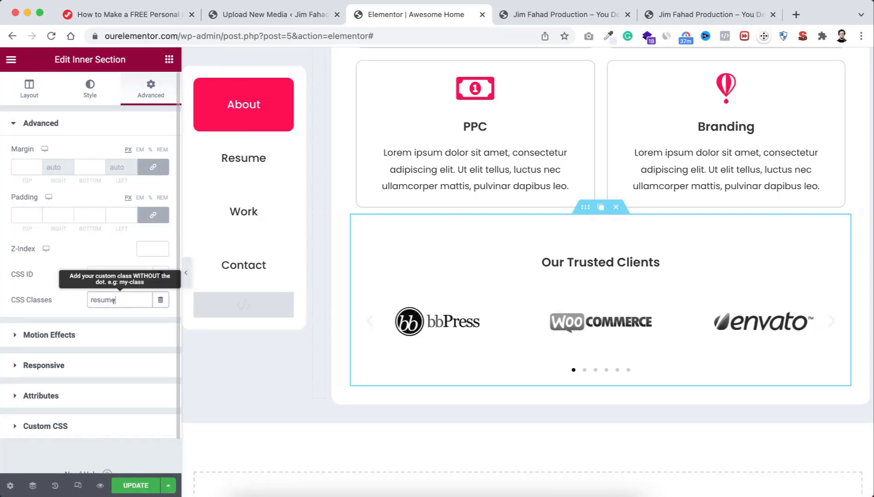
{"action": "left_click", "coordinate": [137, 484]}
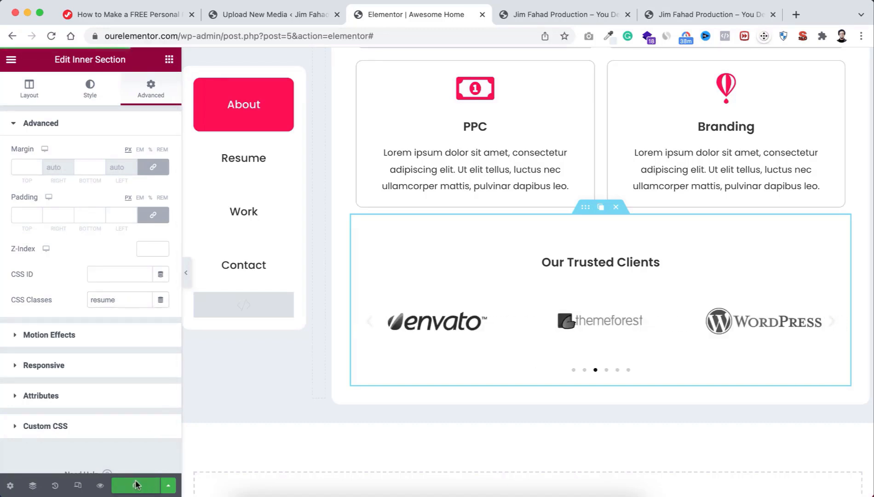
{"action": "left_click", "coordinate": [101, 487]}
{"action": "scroll", "coordinate": [318, 415], "scroll_direction": "down", "scroll_amount": 3}
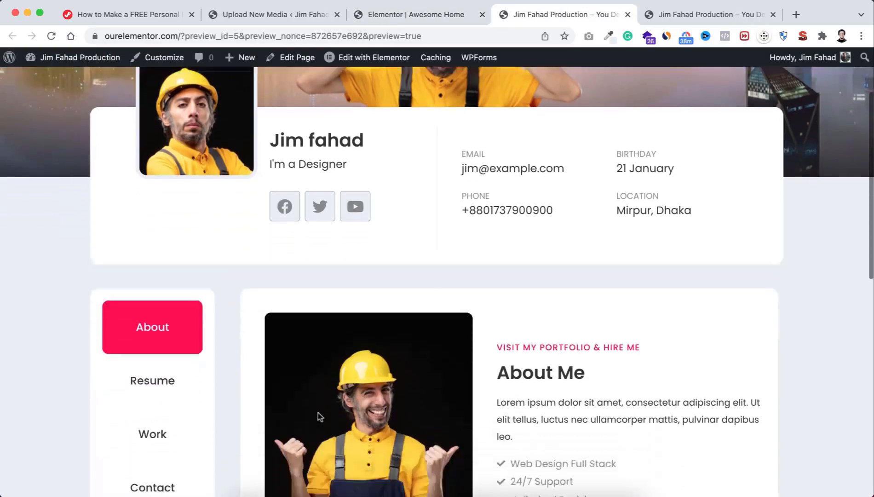
{"action": "scroll", "coordinate": [426, 320], "scroll_direction": "down", "scroll_amount": 4}
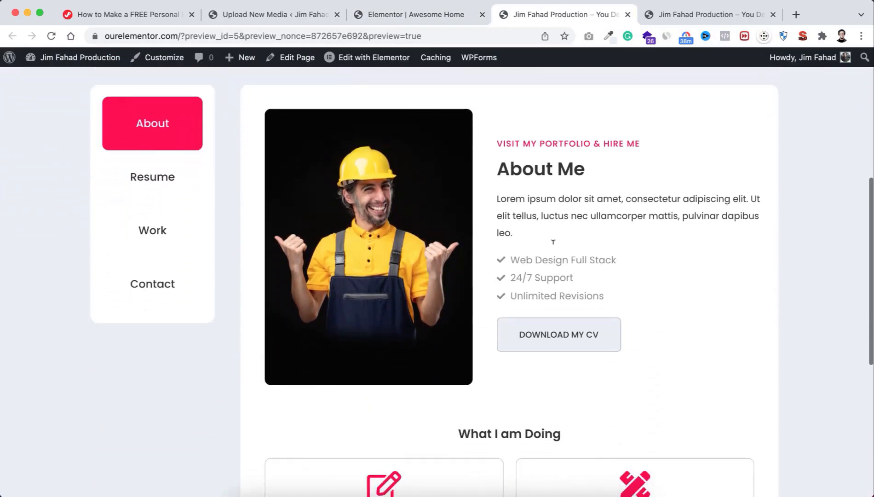
{"action": "scroll", "coordinate": [537, 274], "scroll_direction": "down", "scroll_amount": 6}
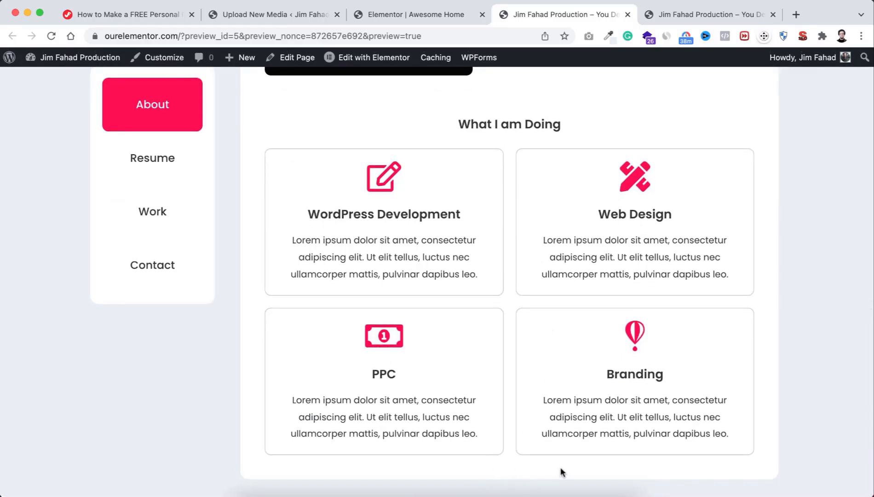
{"action": "scroll", "coordinate": [429, 226], "scroll_direction": "up", "scroll_amount": 7}
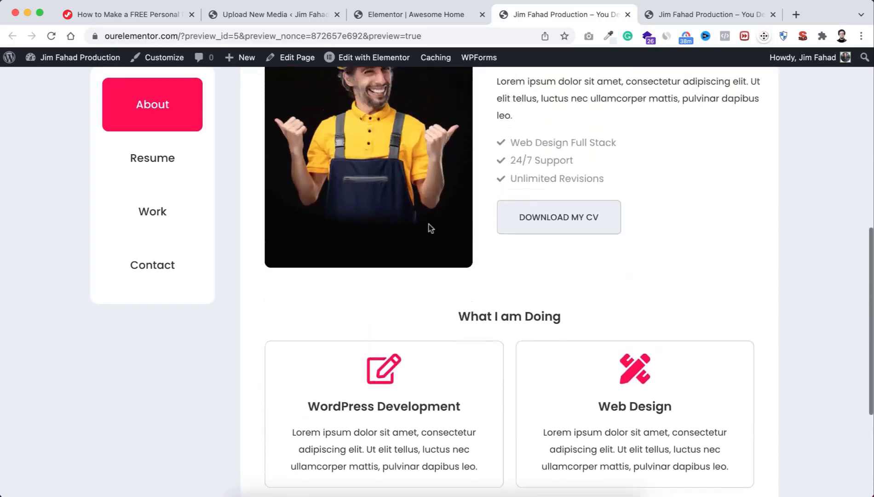
{"action": "scroll", "coordinate": [429, 225], "scroll_direction": "up", "scroll_amount": 2}
{"action": "left_click", "coordinate": [160, 285]}
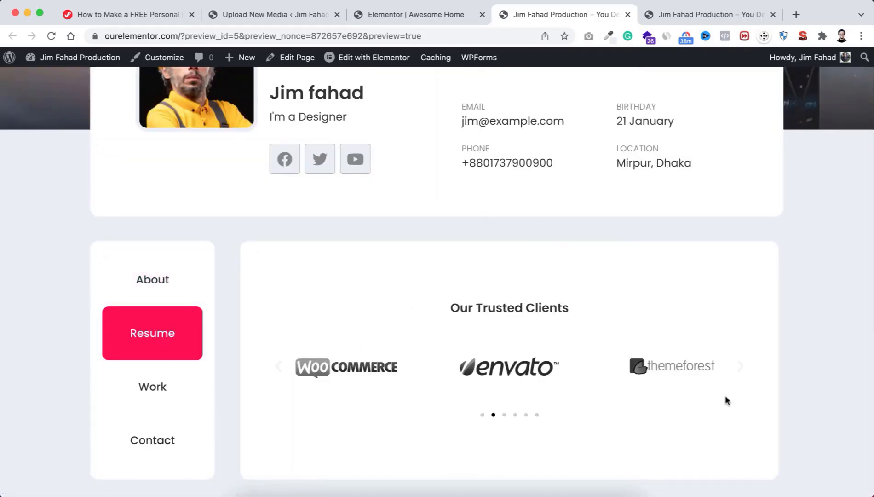
{"action": "left_click", "coordinate": [424, 13]}
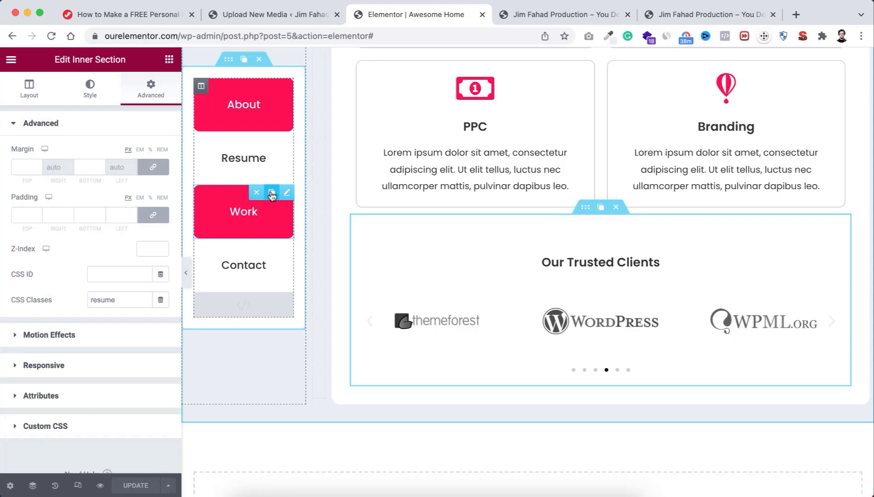
Step: Duplicate the Work tab button as a 'Clients' button with CSS ID 'clients'
{"action": "left_click", "coordinate": [272, 194]}
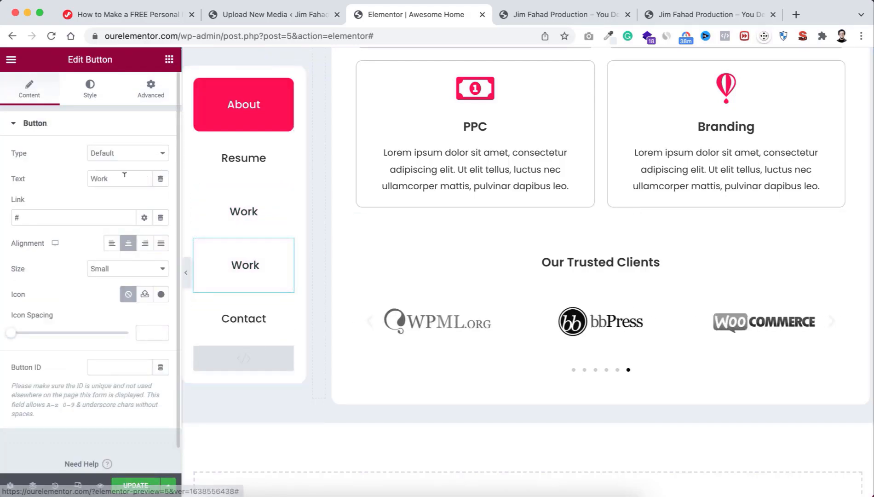
{"action": "left_click_drag", "start_coordinate": [109, 179], "coordinate": [86, 176]}
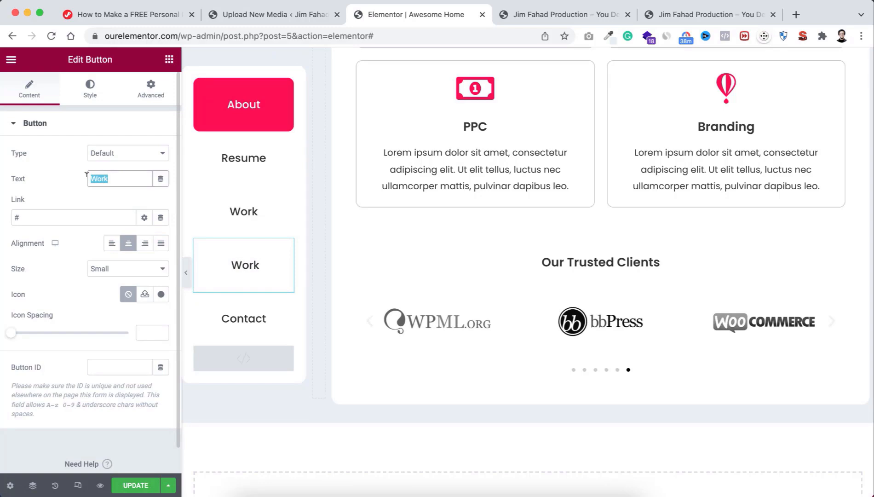
{"action": "type", "text": "Clients"}
{"action": "left_click", "coordinate": [148, 91]}
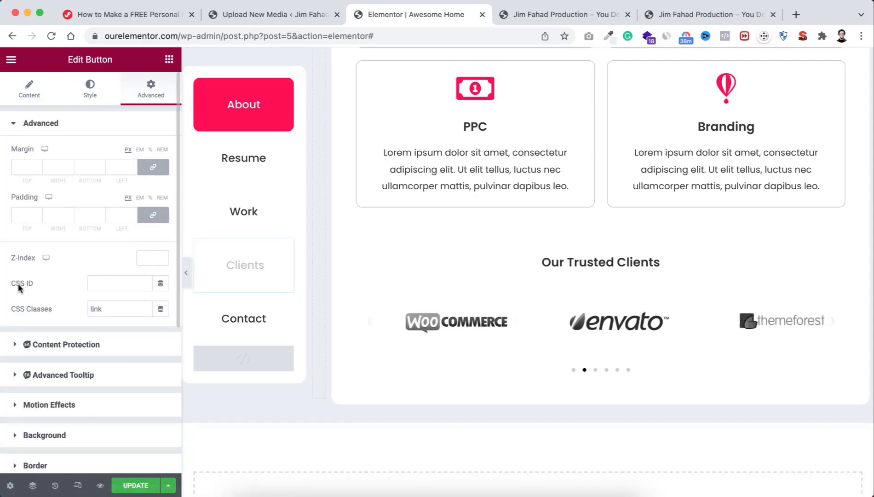
{"action": "left_click", "coordinate": [97, 279]}
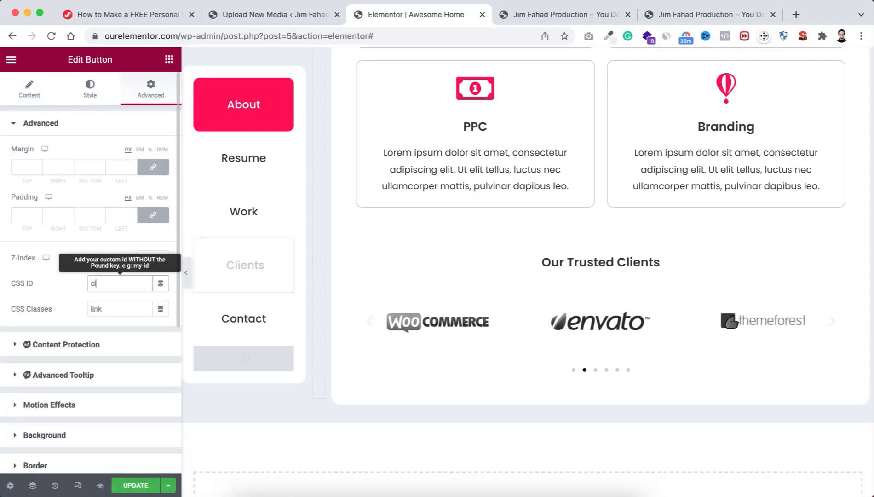
{"action": "type", "text": "clients"}
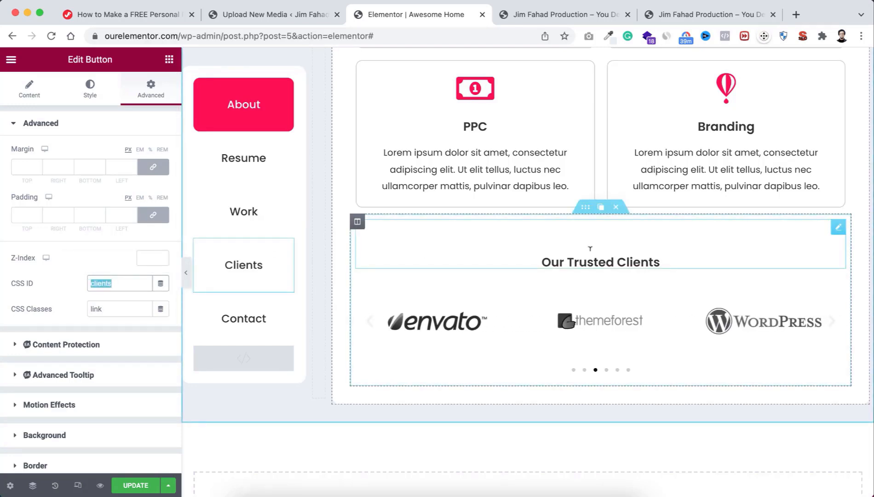
Step: Replace the Our Trusted Clients section's 'resume' class with 'clients' and save the page
{"action": "left_click", "coordinate": [587, 208]}
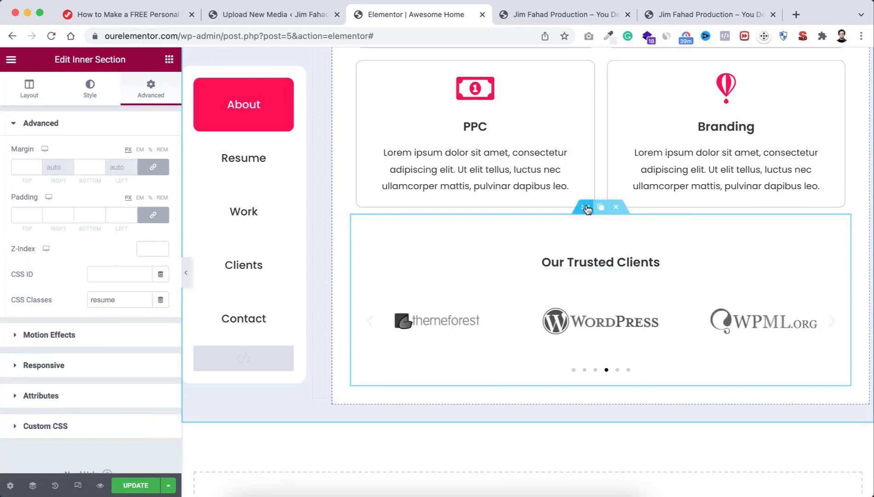
{"action": "double_click", "coordinate": [114, 299]}
{"action": "key", "text": "BackSpace"}
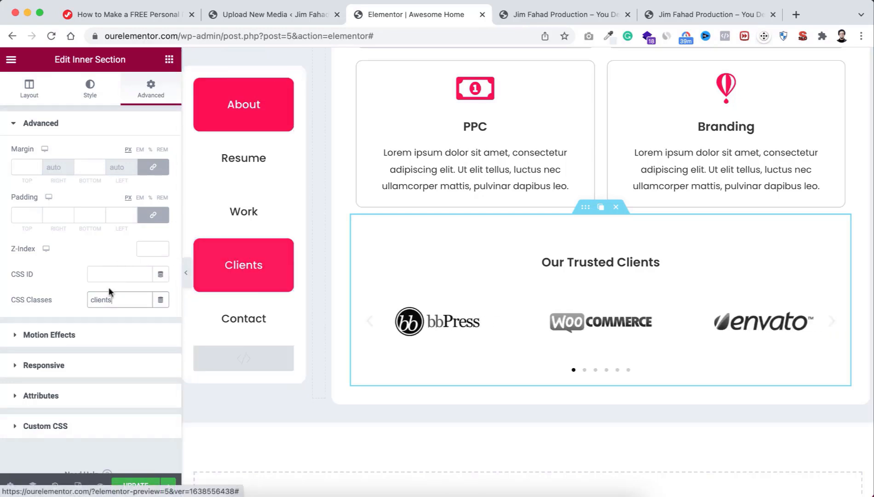
{"action": "left_click", "coordinate": [138, 487]}
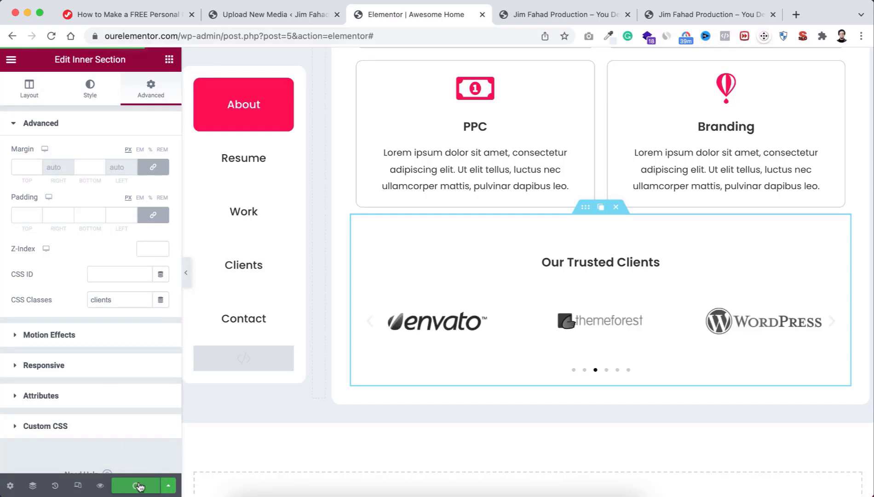
{"action": "left_click", "coordinate": [100, 485]}
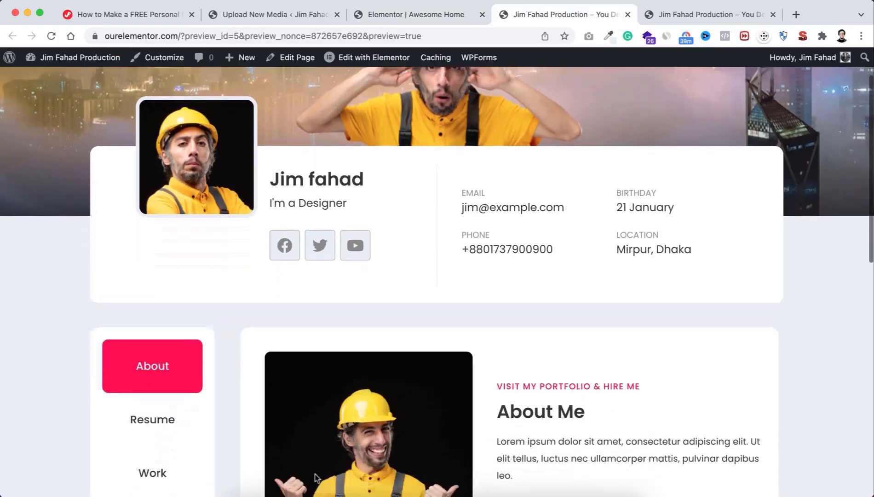
{"action": "scroll", "coordinate": [425, 347], "scroll_direction": "down", "scroll_amount": 3}
{"action": "scroll", "coordinate": [489, 335], "scroll_direction": "down", "scroll_amount": 3}
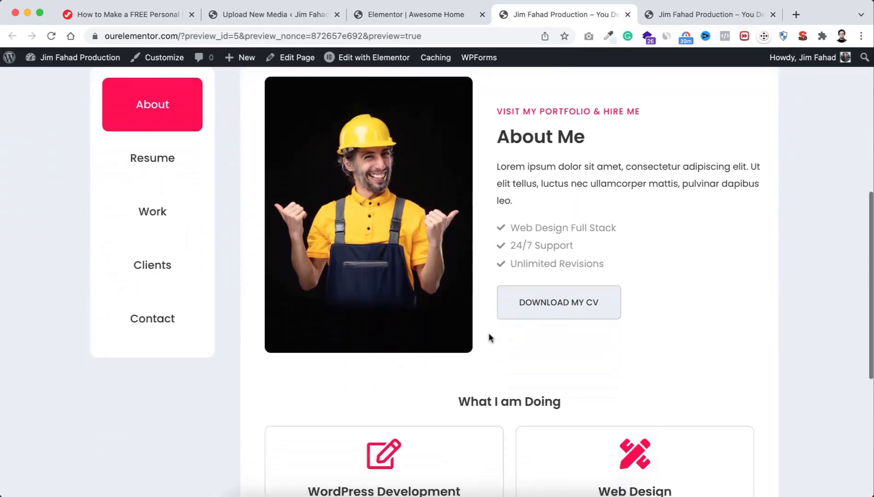
{"action": "scroll", "coordinate": [489, 338], "scroll_direction": "down", "scroll_amount": 6}
{"action": "scroll", "coordinate": [303, 235], "scroll_direction": "up", "scroll_amount": 3}
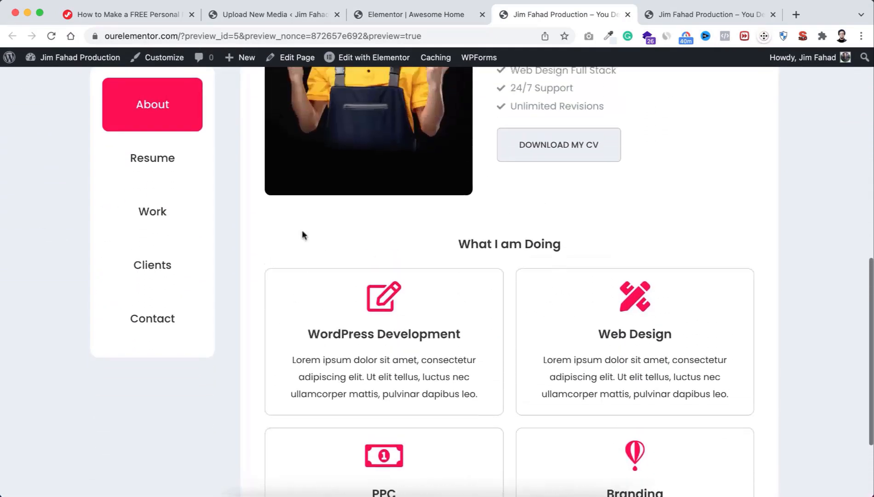
{"action": "left_click", "coordinate": [155, 166]}
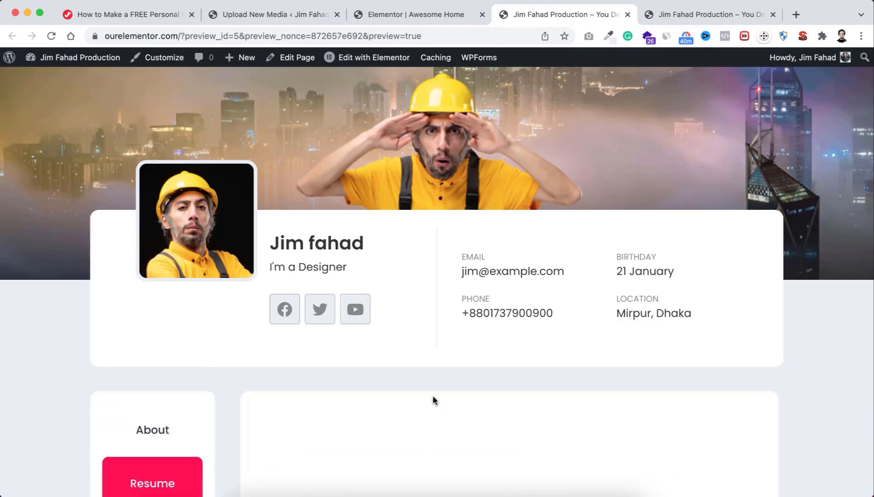
{"action": "scroll", "coordinate": [433, 395], "scroll_direction": "down", "scroll_amount": 4}
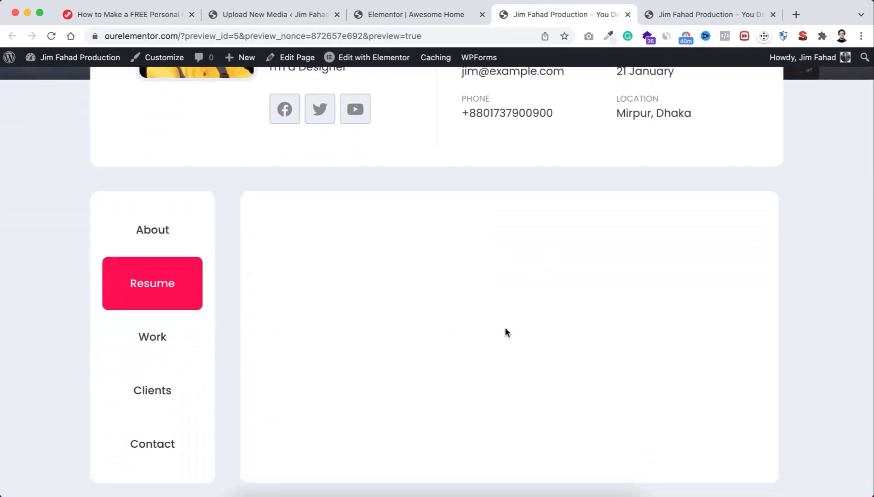
{"action": "left_click", "coordinate": [164, 393]}
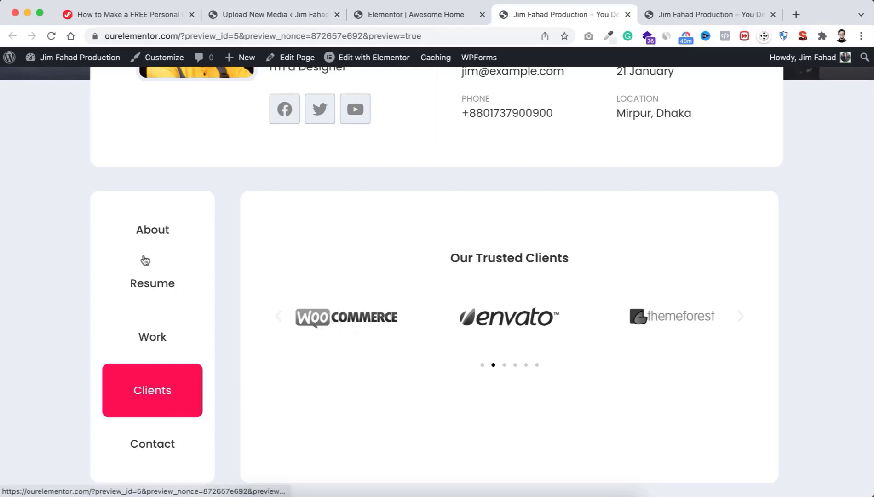
{"action": "left_click", "coordinate": [153, 237]}
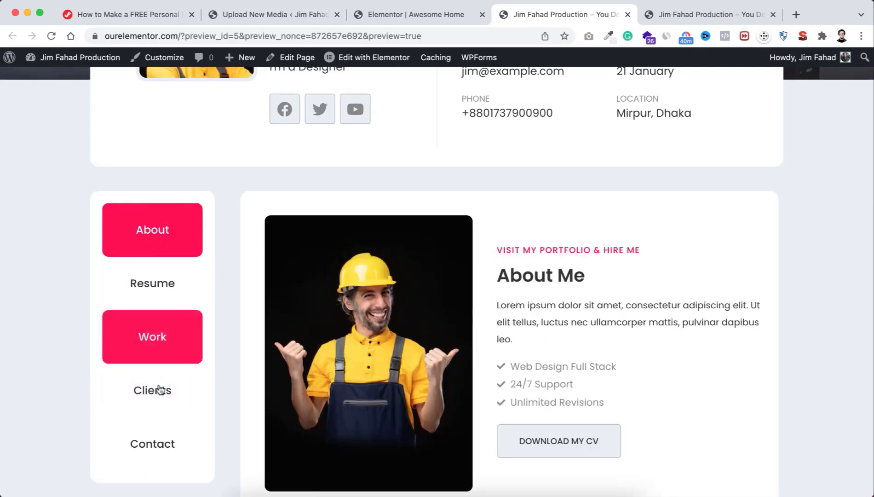
{"action": "left_click", "coordinate": [147, 390]}
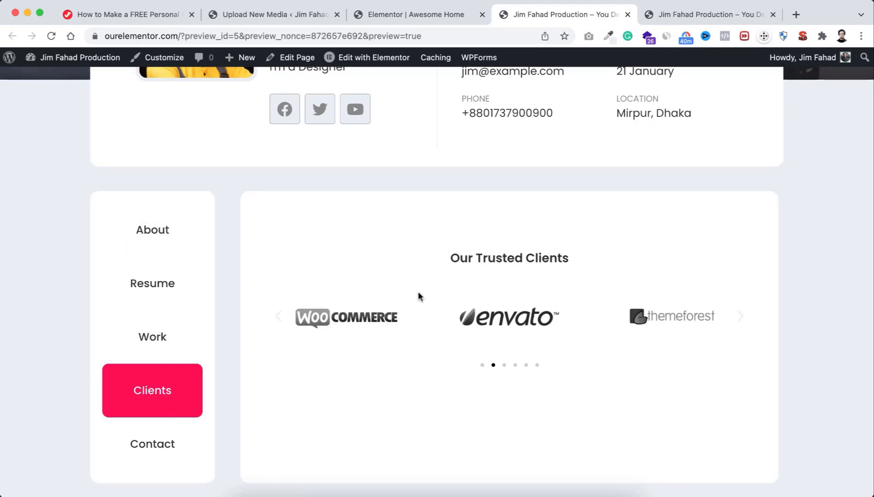
{"action": "left_click", "coordinate": [417, 15]}
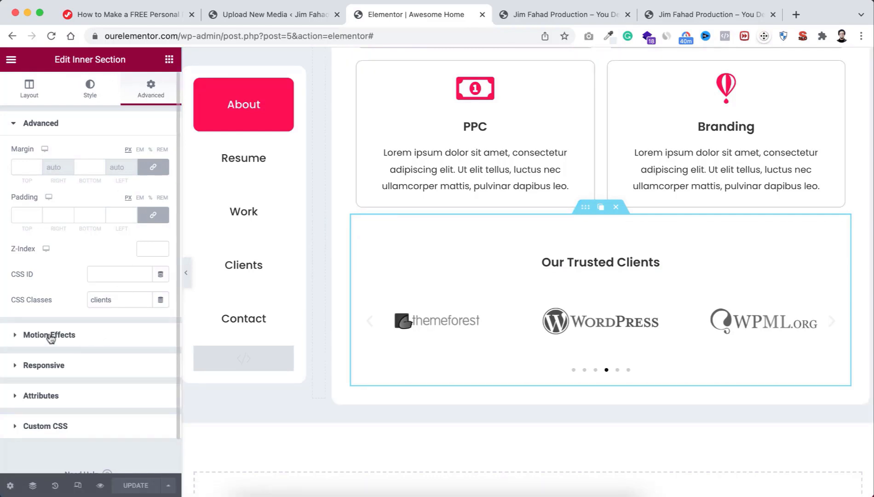
Step: Set a Fade In entrance animation on the Our Trusted Clients and About Me sections
{"action": "left_click", "coordinate": [35, 335]}
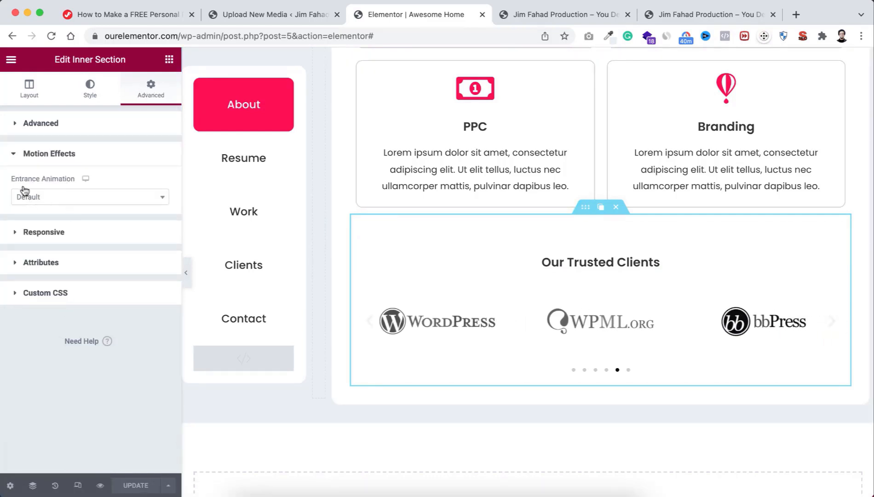
{"action": "left_click", "coordinate": [66, 197]}
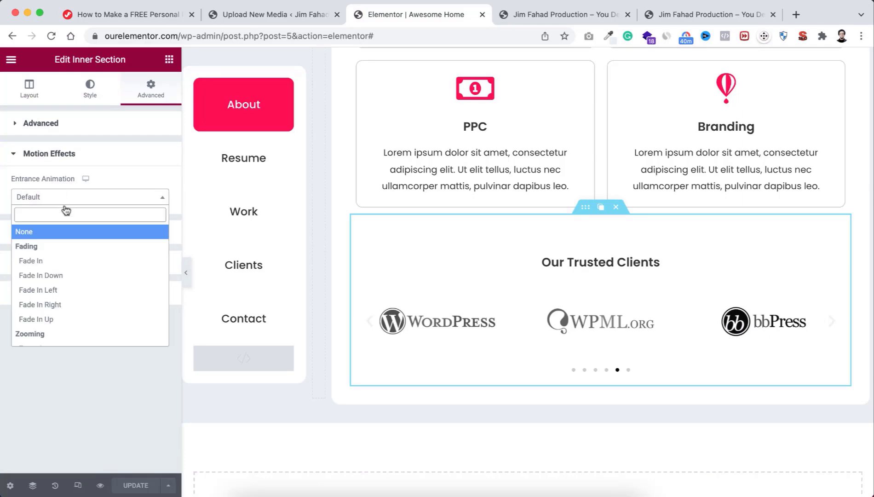
{"action": "left_click", "coordinate": [62, 259]}
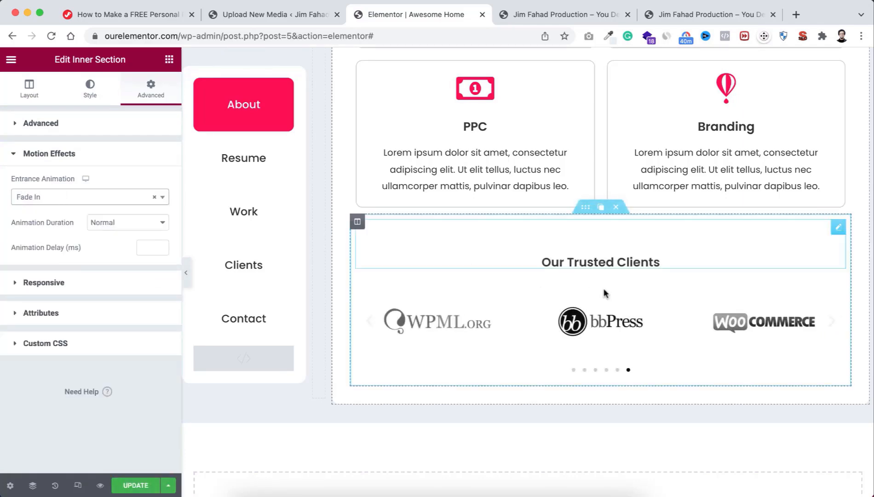
{"action": "scroll", "coordinate": [601, 182], "scroll_direction": "up", "scroll_amount": 2}
{"action": "scroll", "coordinate": [601, 183], "scroll_direction": "up", "scroll_amount": 15}
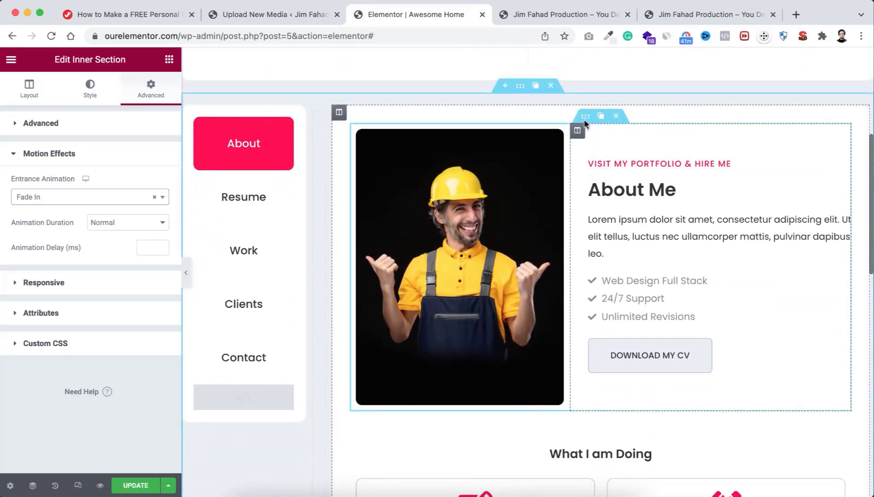
{"action": "left_click", "coordinate": [585, 118]}
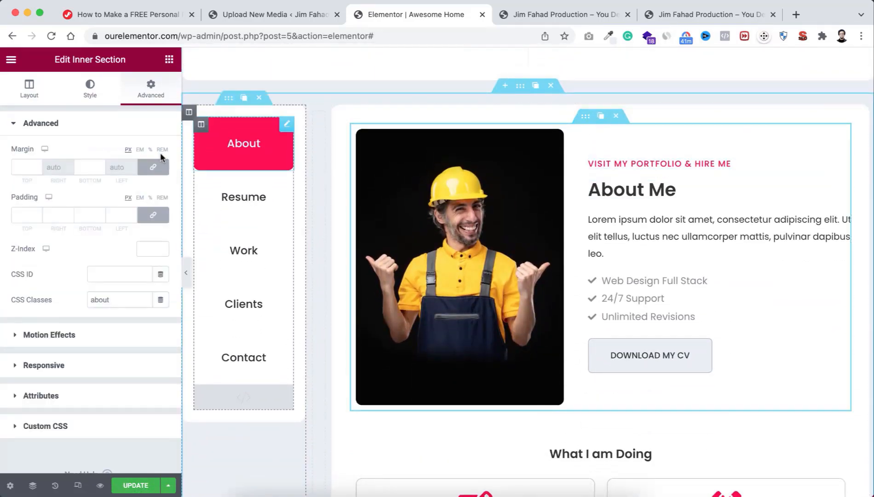
{"action": "left_click", "coordinate": [77, 336]}
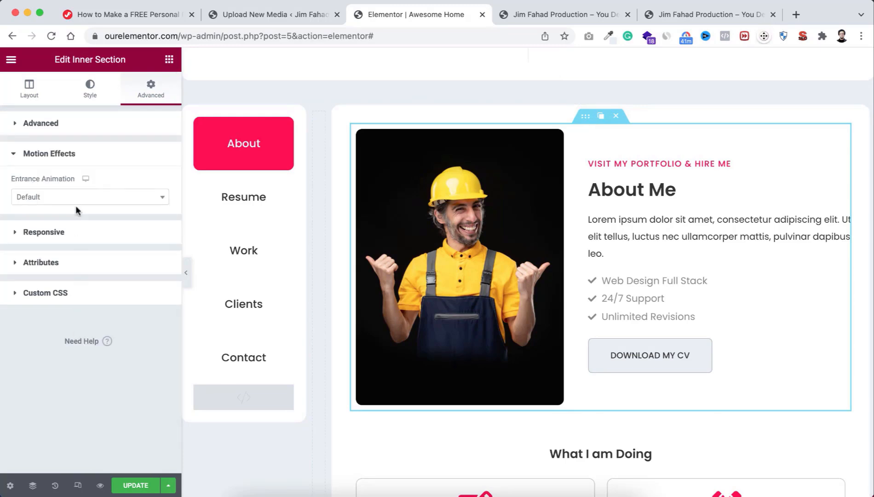
{"action": "left_click", "coordinate": [71, 195]}
{"action": "left_click", "coordinate": [64, 260]}
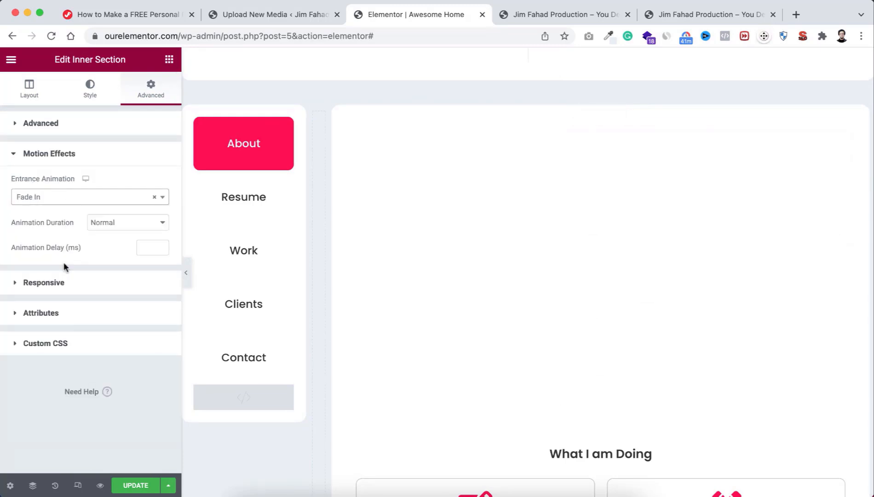
Step: Give the What I am Doing heading a Fade In entrance animation
{"action": "scroll", "coordinate": [592, 357], "scroll_direction": "down", "scroll_amount": 4}
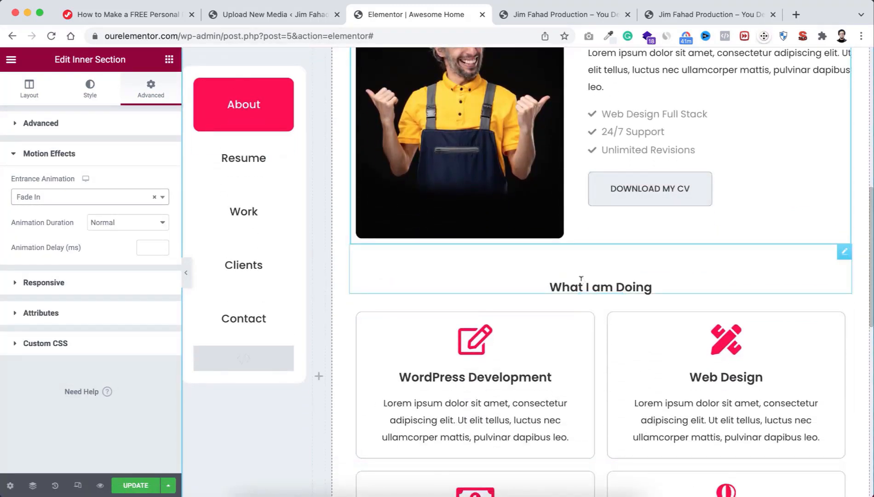
{"action": "left_click", "coordinate": [581, 278]}
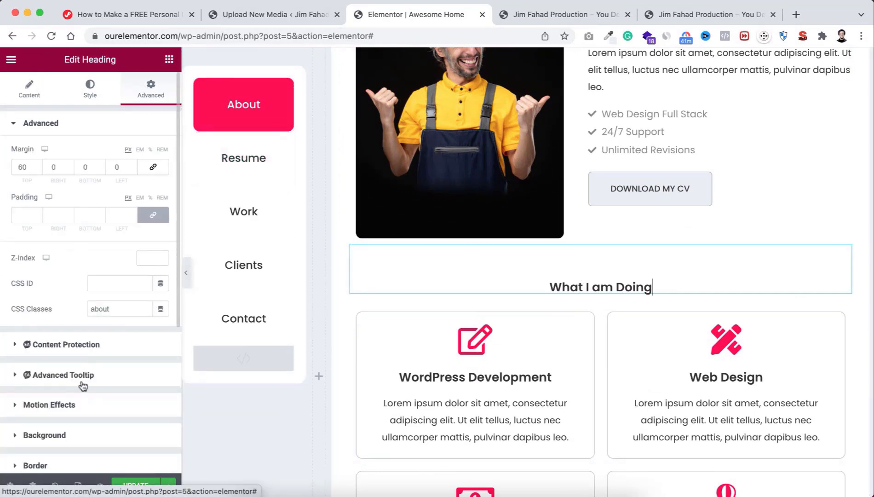
{"action": "left_click", "coordinate": [78, 404]}
{"action": "left_click", "coordinate": [91, 259]}
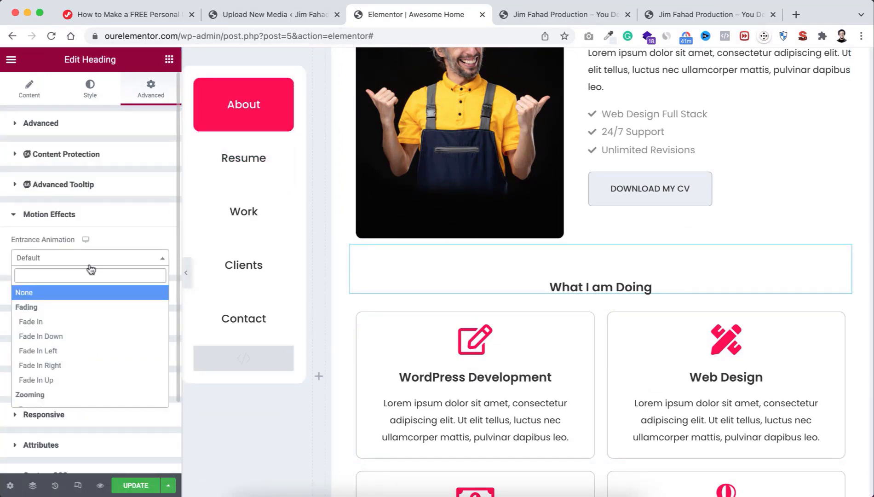
{"action": "left_click", "coordinate": [81, 322]}
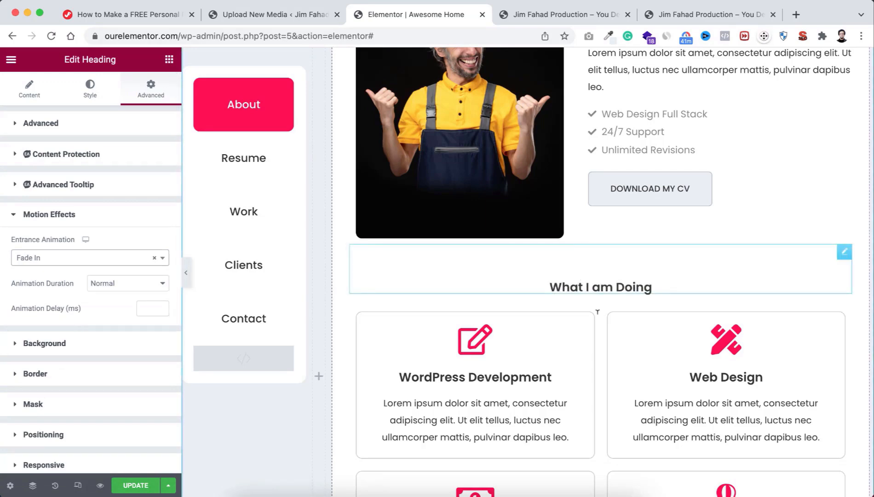
Step: Make both service-card rows, including PPC and Branding, fade in, then save the page
{"action": "scroll", "coordinate": [608, 351], "scroll_direction": "down", "scroll_amount": 2}
{"action": "left_click", "coordinate": [586, 203]}
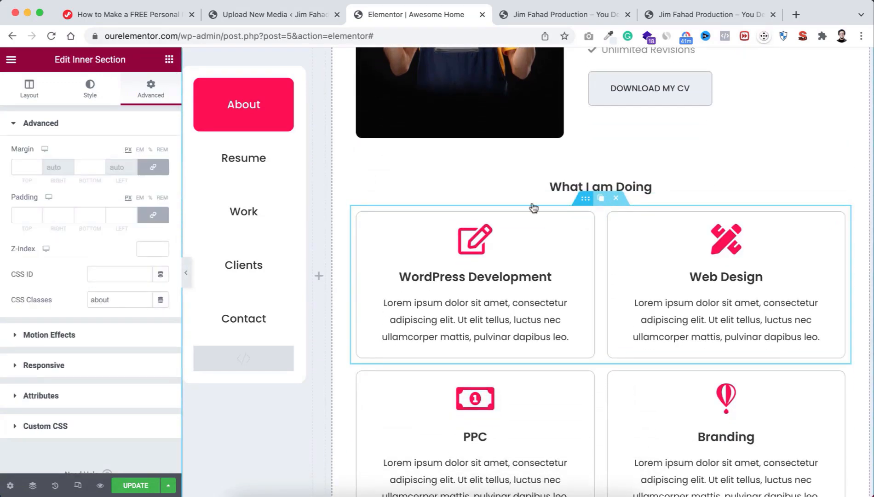
{"action": "left_click", "coordinate": [82, 335]}
{"action": "left_click", "coordinate": [74, 198]}
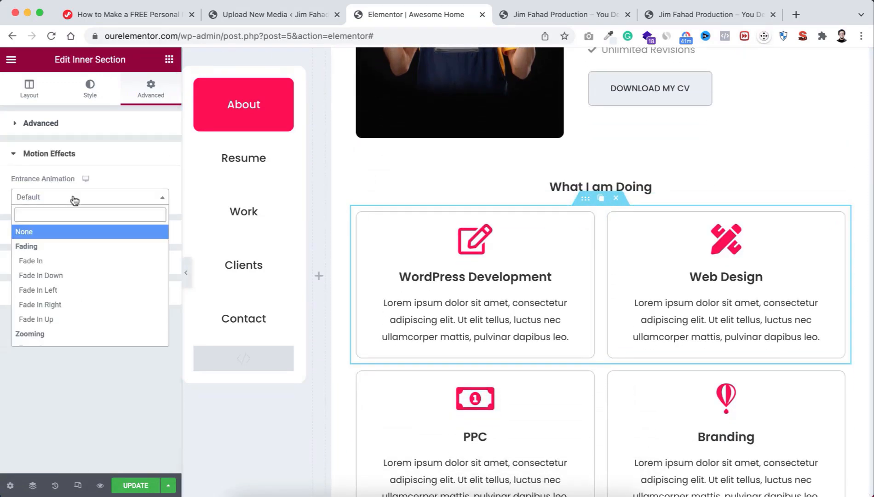
{"action": "left_click", "coordinate": [69, 259]}
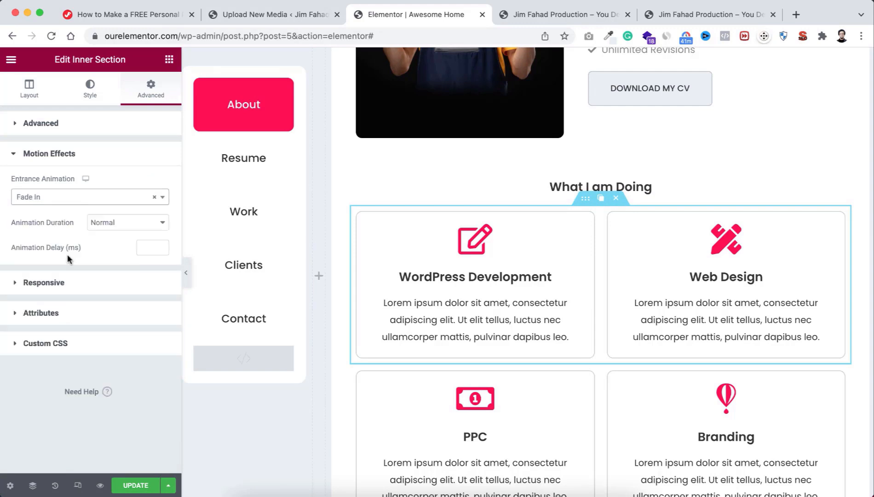
{"action": "left_click", "coordinate": [585, 358]}
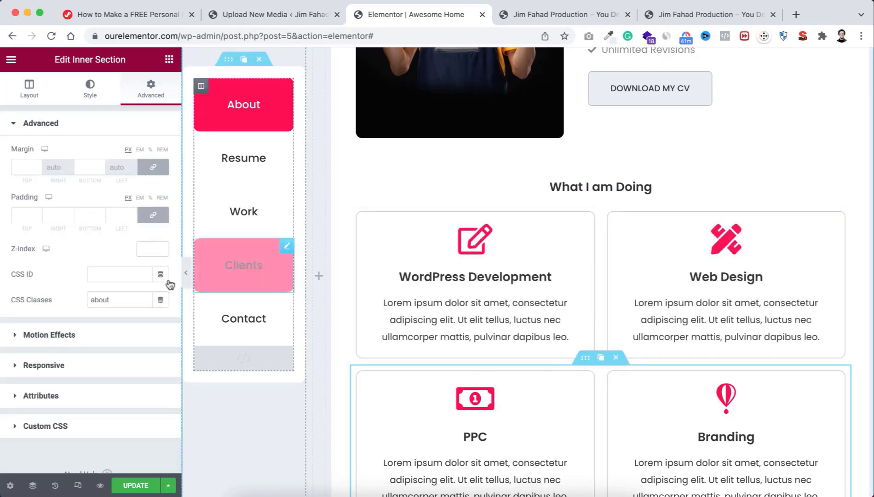
{"action": "left_click", "coordinate": [82, 339]}
{"action": "left_click", "coordinate": [80, 202]}
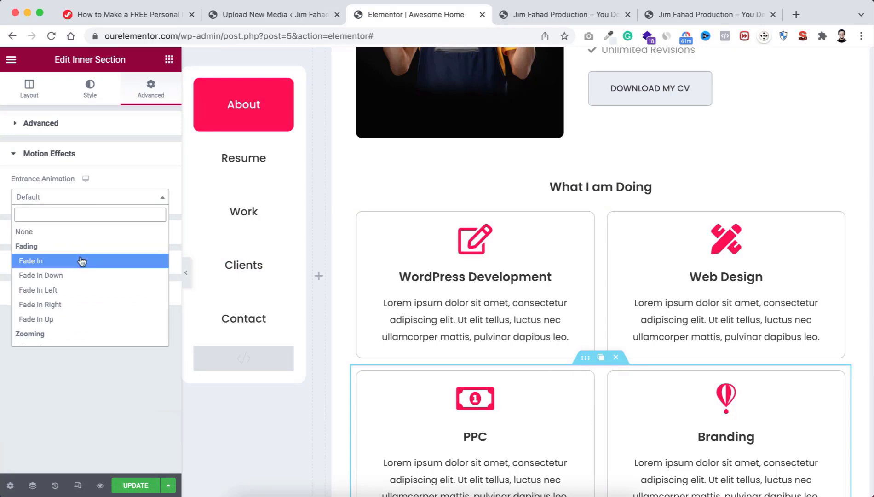
{"action": "left_click", "coordinate": [80, 257]}
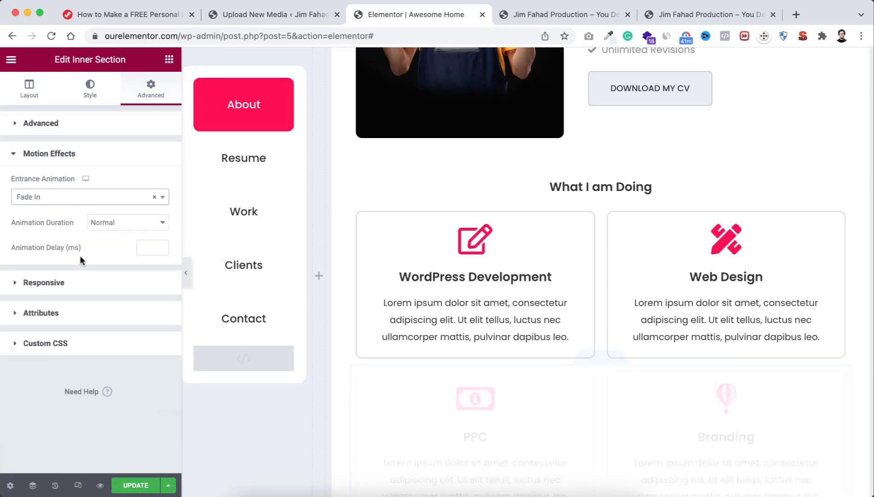
{"action": "left_click", "coordinate": [144, 485]}
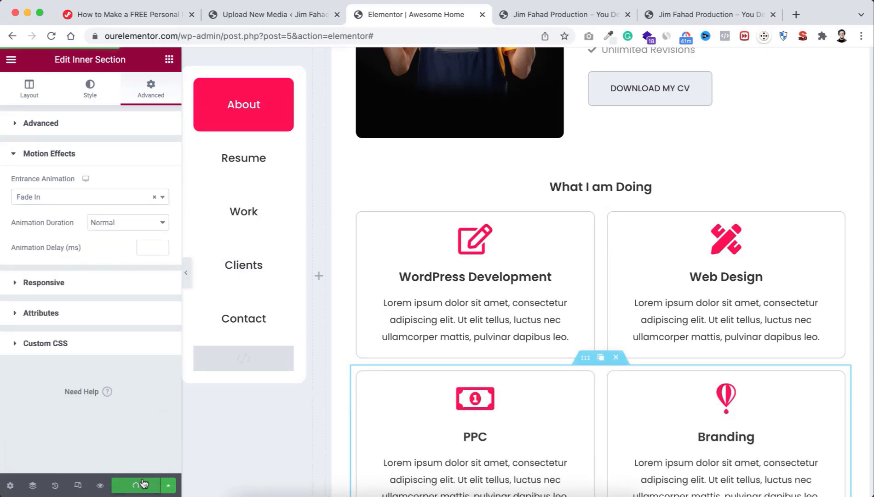
{"action": "left_click", "coordinate": [100, 485]}
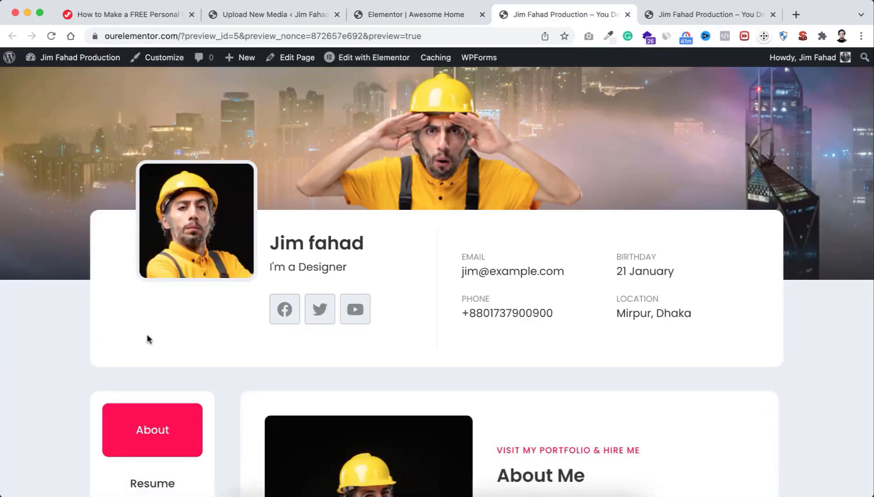
{"action": "scroll", "coordinate": [362, 421], "scroll_direction": "down", "scroll_amount": 7}
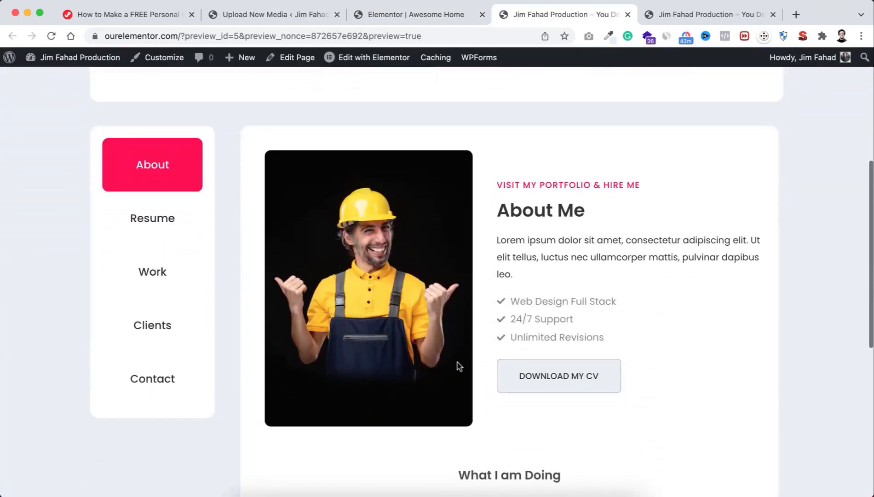
{"action": "scroll", "coordinate": [464, 354], "scroll_direction": "down", "scroll_amount": 6}
{"action": "scroll", "coordinate": [464, 354], "scroll_direction": "up", "scroll_amount": 7}
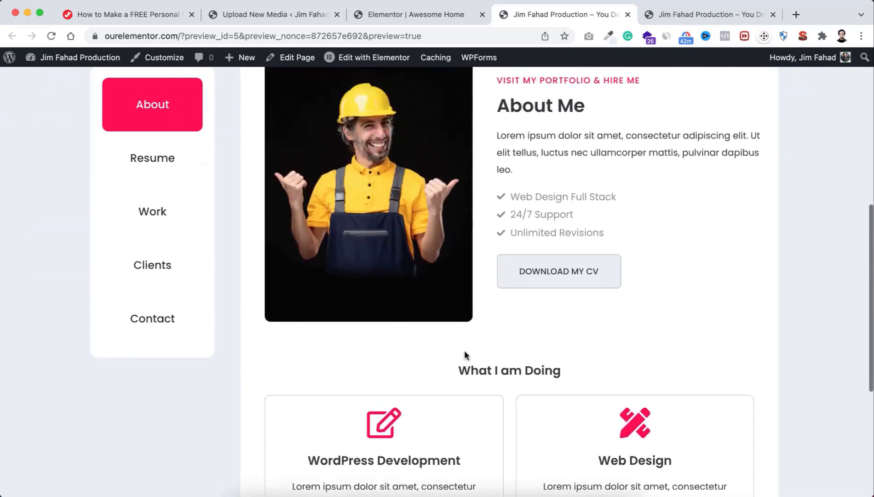
{"action": "left_click", "coordinate": [153, 328]}
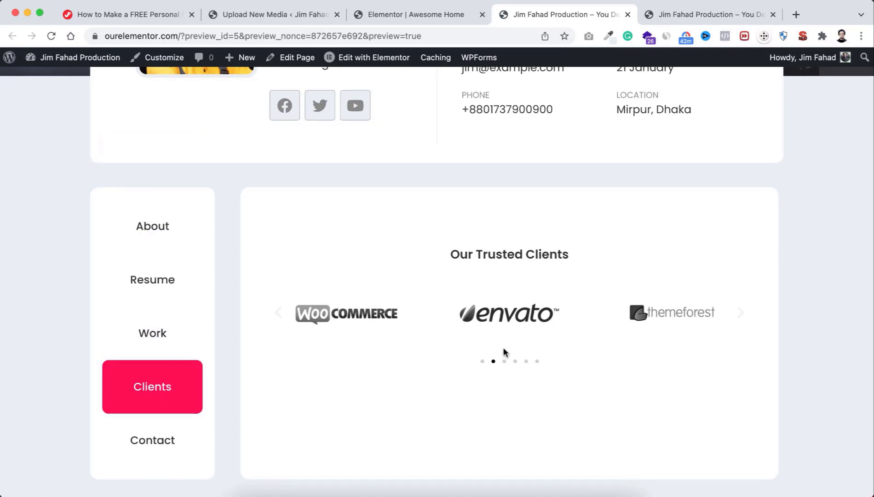
{"action": "left_click", "coordinate": [158, 238]}
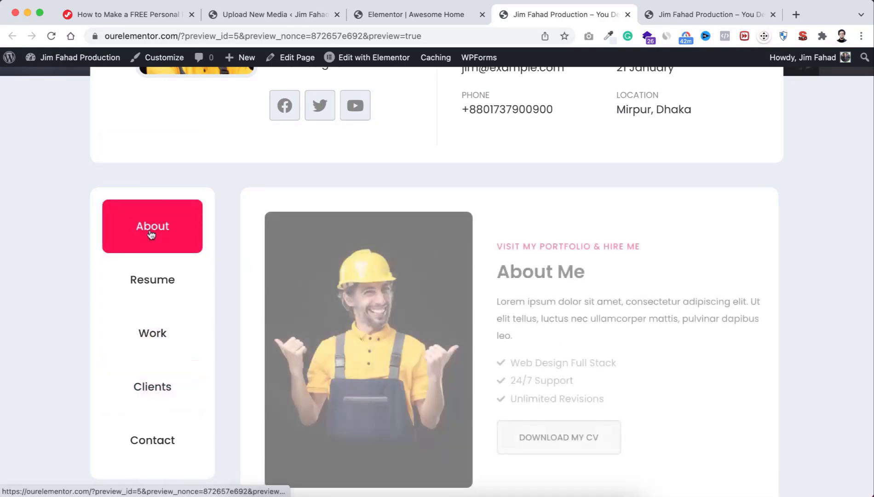
{"action": "scroll", "coordinate": [527, 337], "scroll_direction": "down", "scroll_amount": 4}
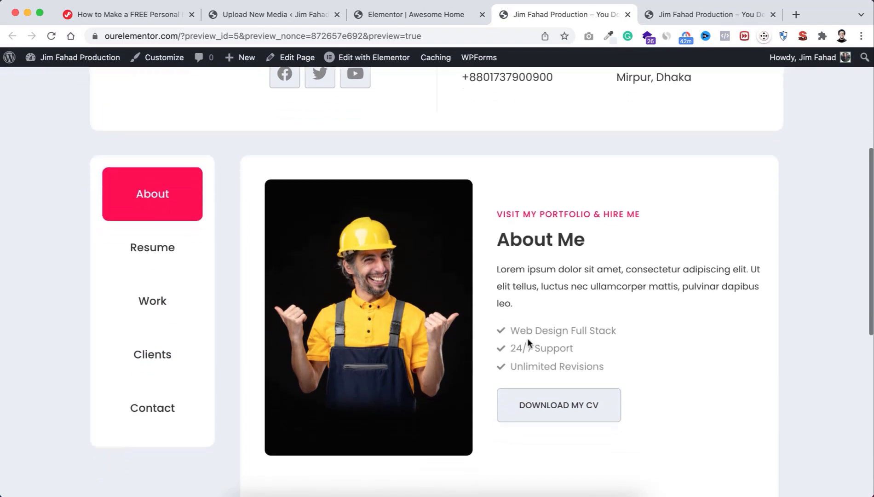
{"action": "scroll", "coordinate": [528, 337], "scroll_direction": "up", "scroll_amount": 1}
{"action": "left_click", "coordinate": [173, 330]}
{"action": "scroll", "coordinate": [172, 331], "scroll_direction": "up", "scroll_amount": 2}
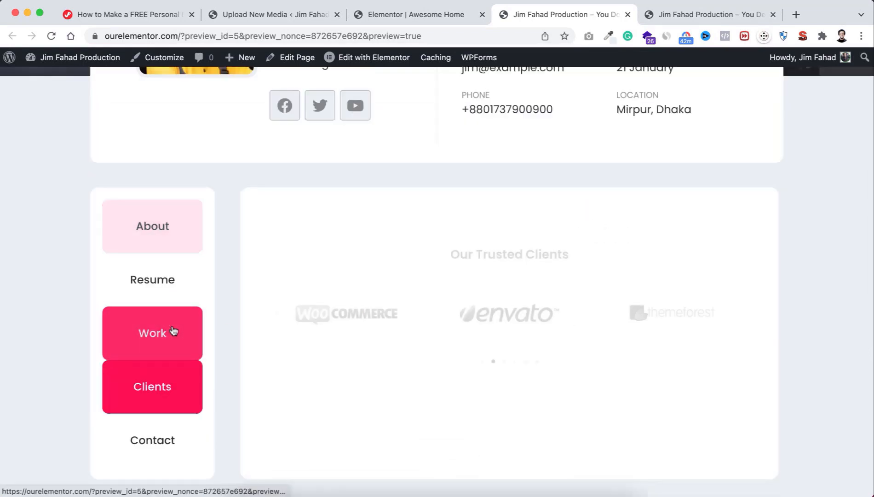
{"action": "left_click", "coordinate": [171, 225]}
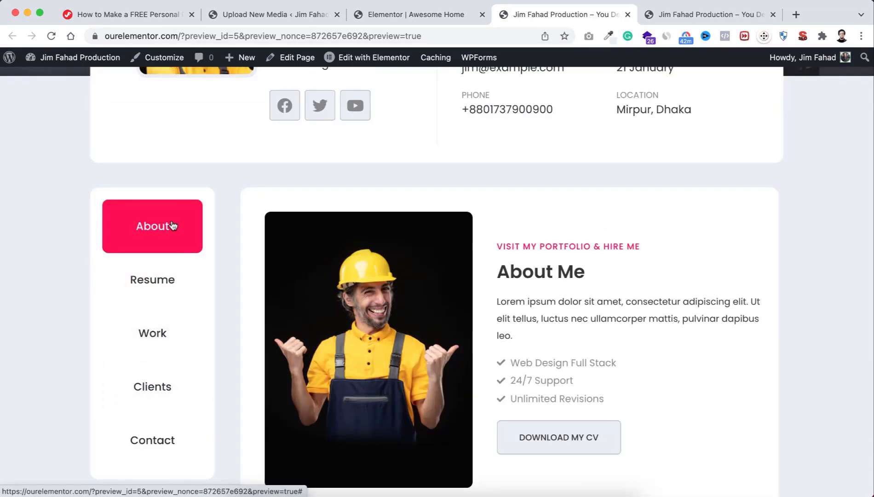
{"action": "scroll", "coordinate": [322, 274], "scroll_direction": "down", "scroll_amount": 3}
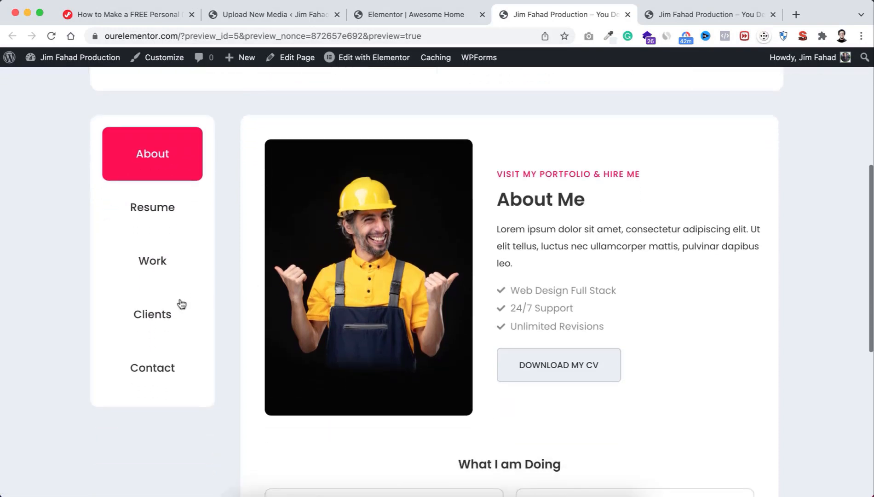
{"action": "left_click", "coordinate": [155, 321]}
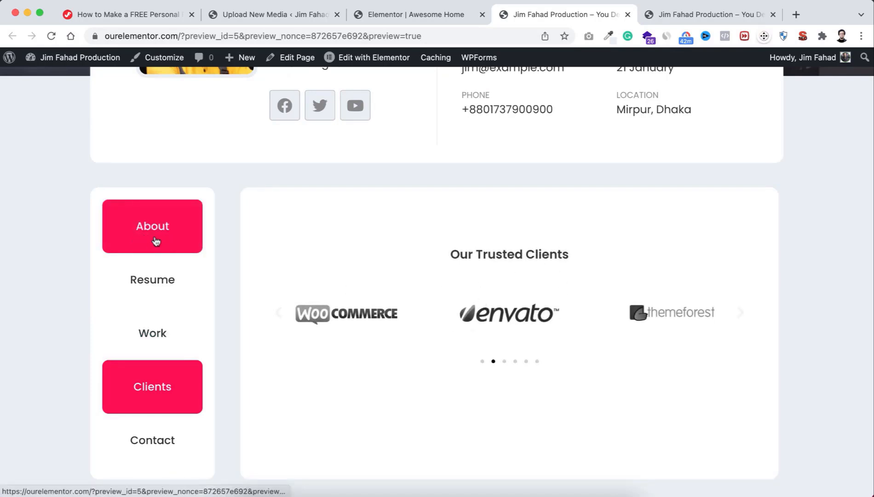
{"action": "left_click", "coordinate": [417, 21]}
{"action": "mouse_move", "coordinate": [266, 267]}
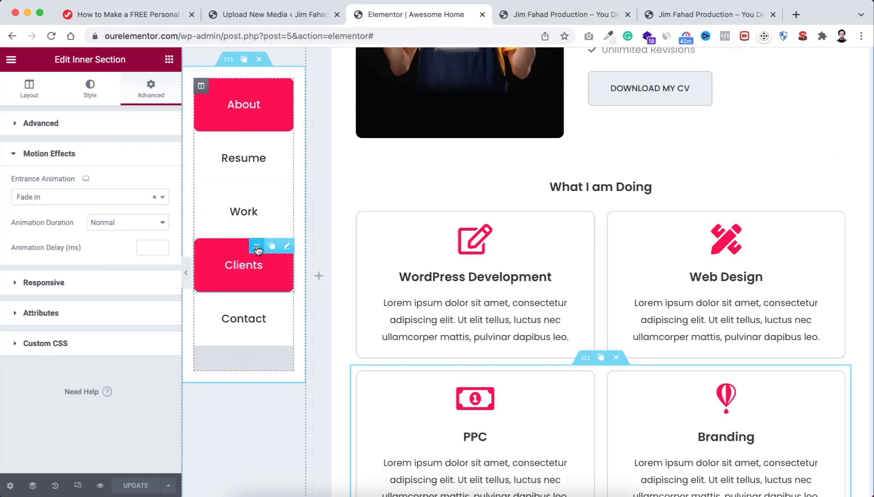
Step: Delete the Clients tab button and change the Our Trusted Clients class to 'about', then save
{"action": "left_click", "coordinate": [257, 249]}
{"action": "scroll", "coordinate": [598, 349], "scroll_direction": "down", "scroll_amount": 5}
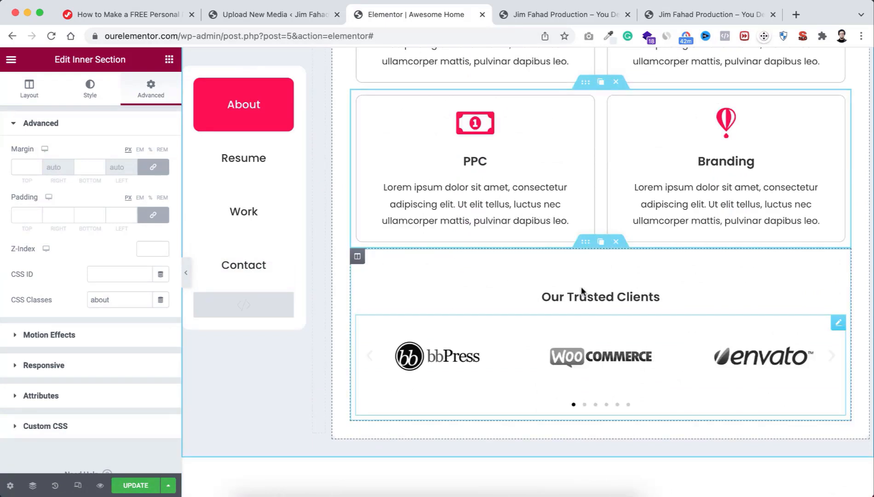
{"action": "left_click", "coordinate": [586, 242]}
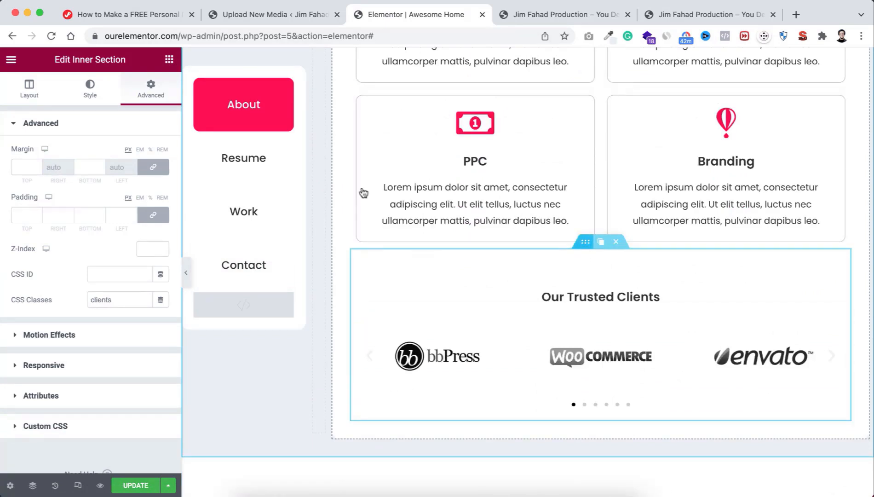
{"action": "left_click_drag", "start_coordinate": [113, 296], "coordinate": [87, 297]}
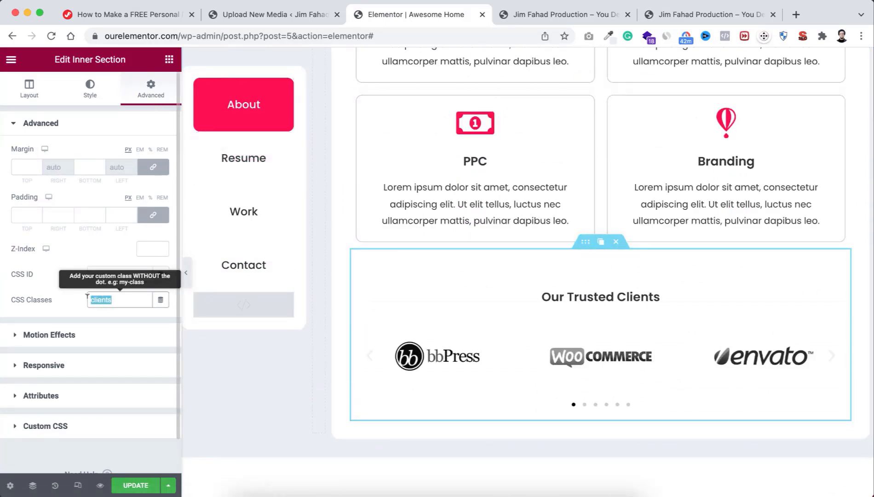
{"action": "type", "text": "about"}
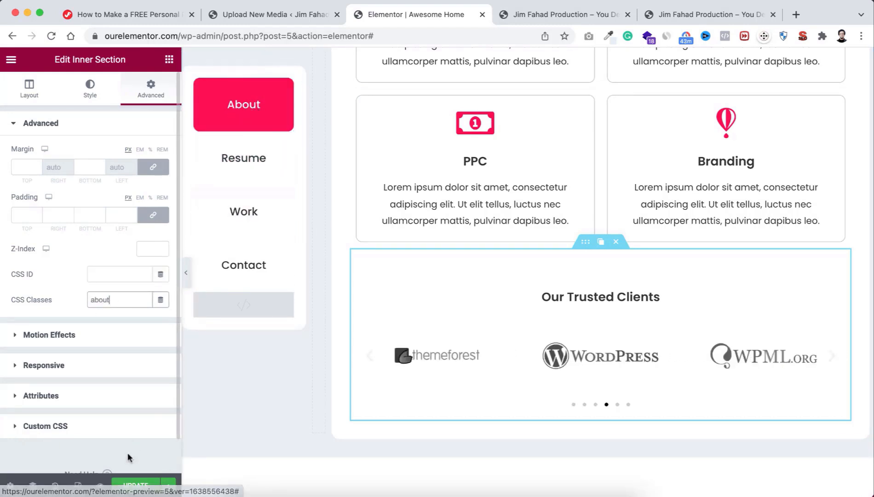
{"action": "left_click", "coordinate": [131, 487]}
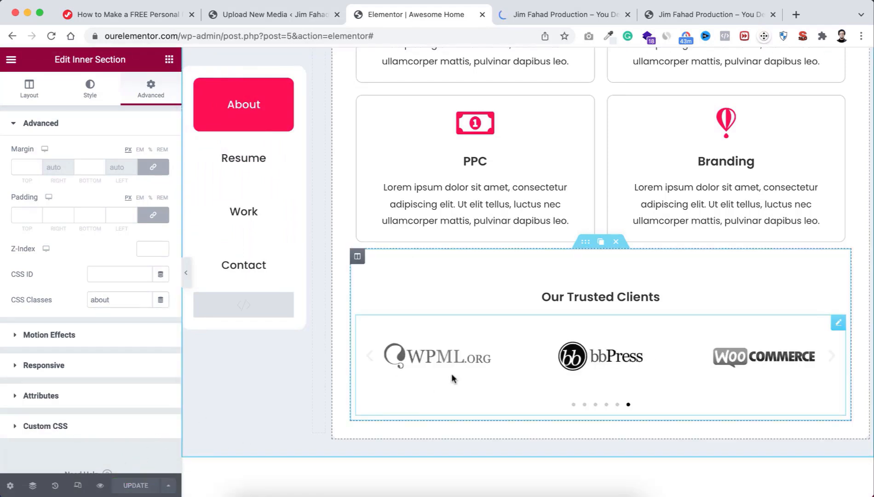
Step: Scroll through the page to review the Trusted Clients carousel below the service cards
{"action": "scroll", "coordinate": [478, 332], "scroll_direction": "up", "scroll_amount": 2}
{"action": "scroll", "coordinate": [478, 335], "scroll_direction": "down", "scroll_amount": 2}
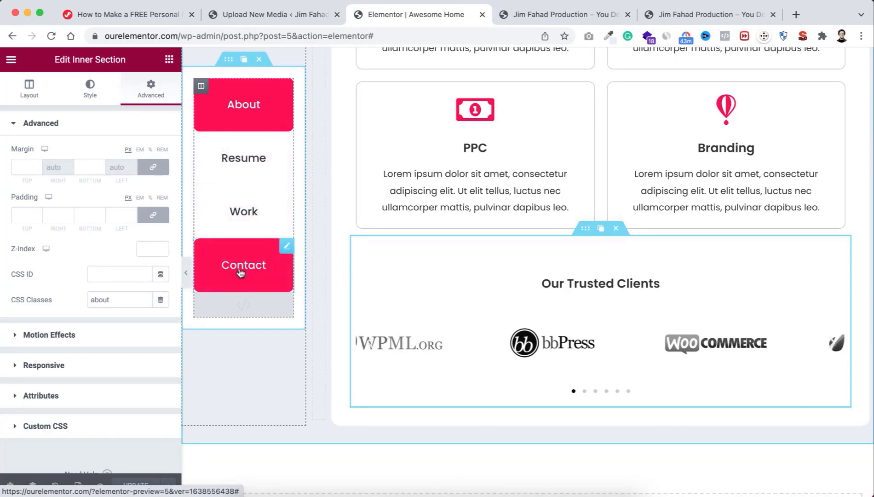
{"action": "scroll", "coordinate": [573, 253], "scroll_direction": "up", "scroll_amount": 7}
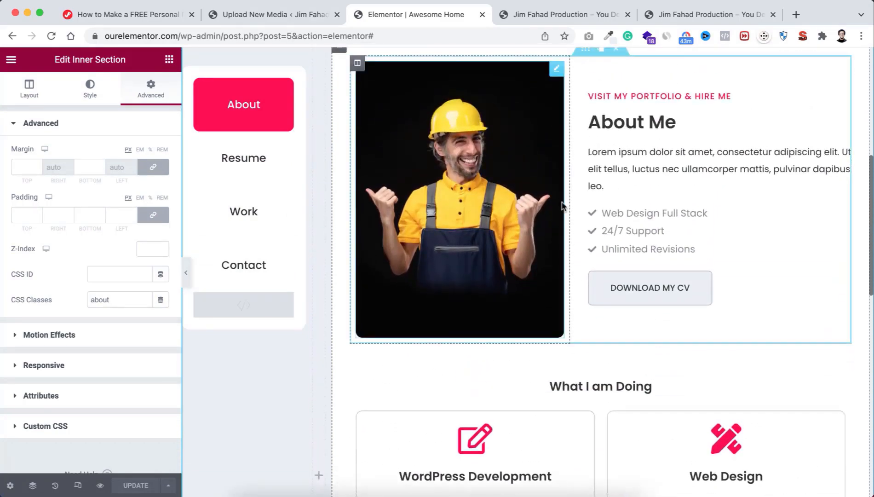
{"action": "scroll", "coordinate": [581, 264], "scroll_direction": "down", "scroll_amount": 6}
{"action": "scroll", "coordinate": [581, 270], "scroll_direction": "down", "scroll_amount": 5}
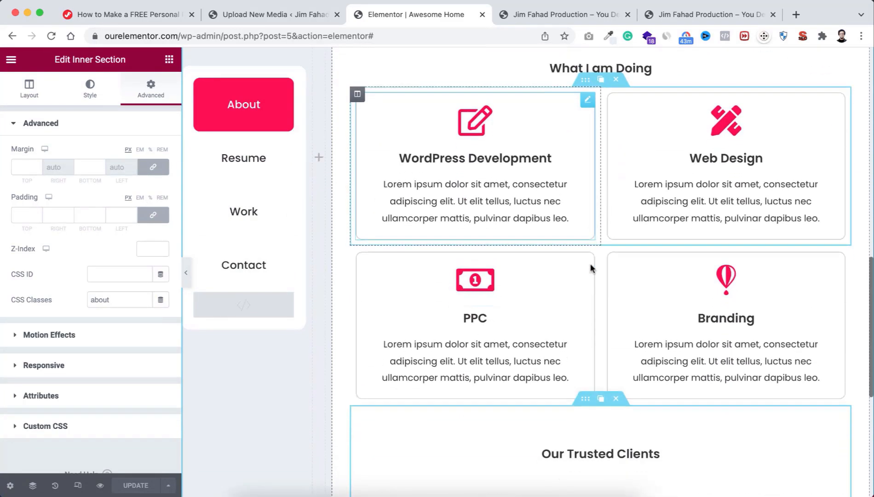
{"action": "scroll", "coordinate": [589, 261], "scroll_direction": "down", "scroll_amount": 1}
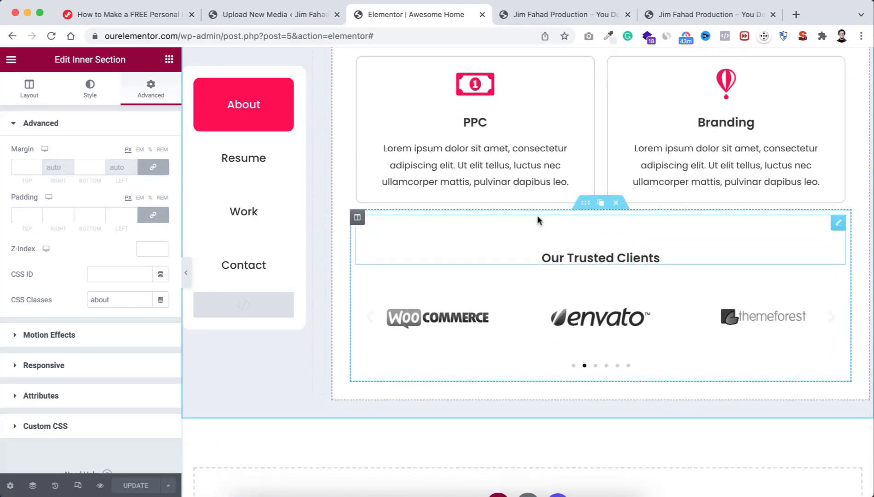
{"action": "scroll", "coordinate": [537, 216], "scroll_direction": "up", "scroll_amount": 10}
{"action": "scroll", "coordinate": [575, 353], "scroll_direction": "down", "scroll_amount": 10}
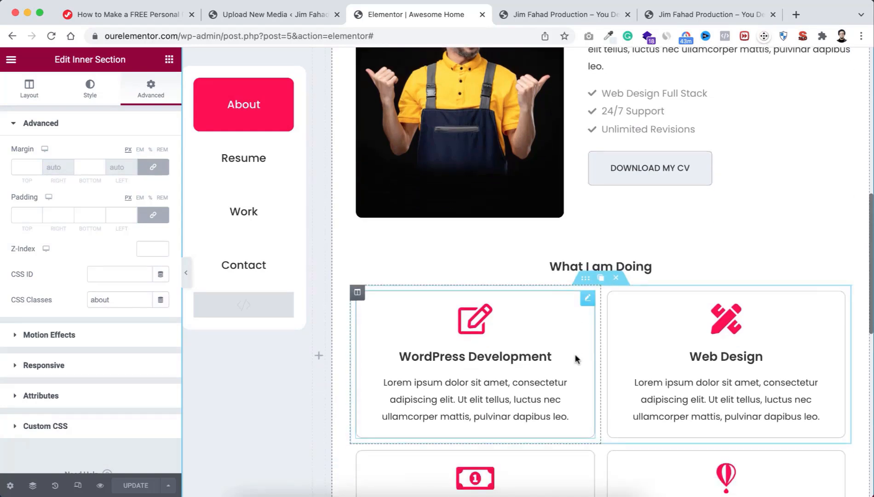
{"action": "scroll", "coordinate": [575, 358], "scroll_direction": "down", "scroll_amount": 2}
{"action": "scroll", "coordinate": [575, 358], "scroll_direction": "up", "scroll_amount": 1}
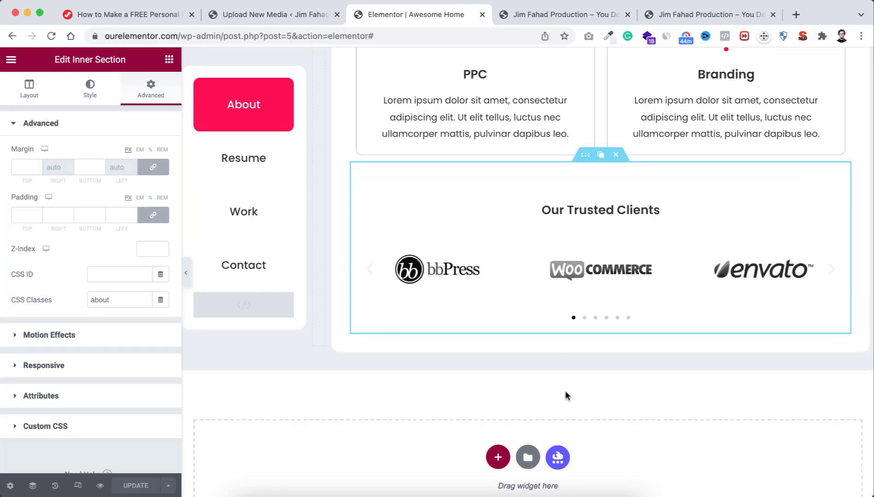
{"action": "scroll", "coordinate": [564, 390], "scroll_direction": "up", "scroll_amount": 1}
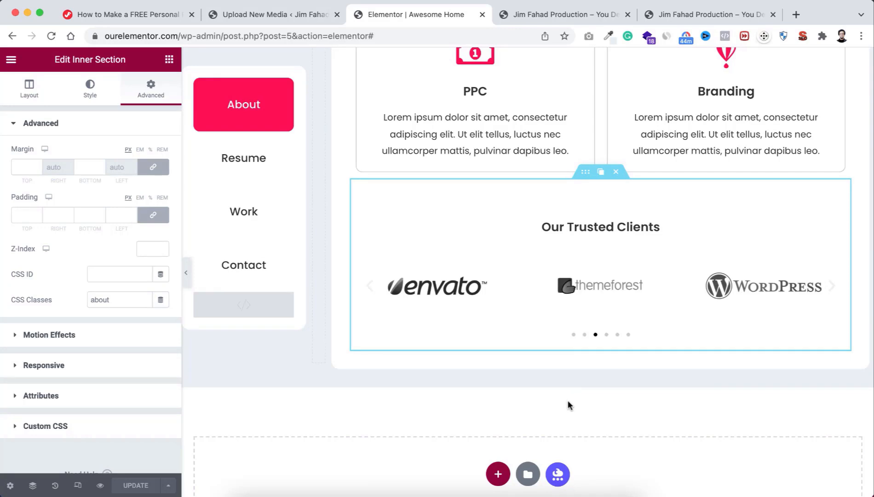
{"action": "scroll", "coordinate": [568, 404], "scroll_direction": "down", "scroll_amount": 2}
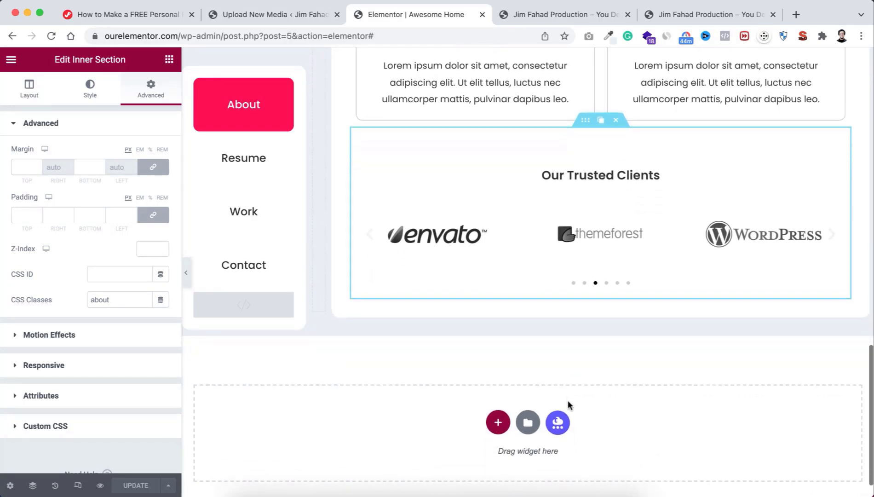
{"action": "scroll", "coordinate": [568, 404], "scroll_direction": "down", "scroll_amount": 1}
{"action": "scroll", "coordinate": [569, 406], "scroll_direction": "down", "scroll_amount": 3}
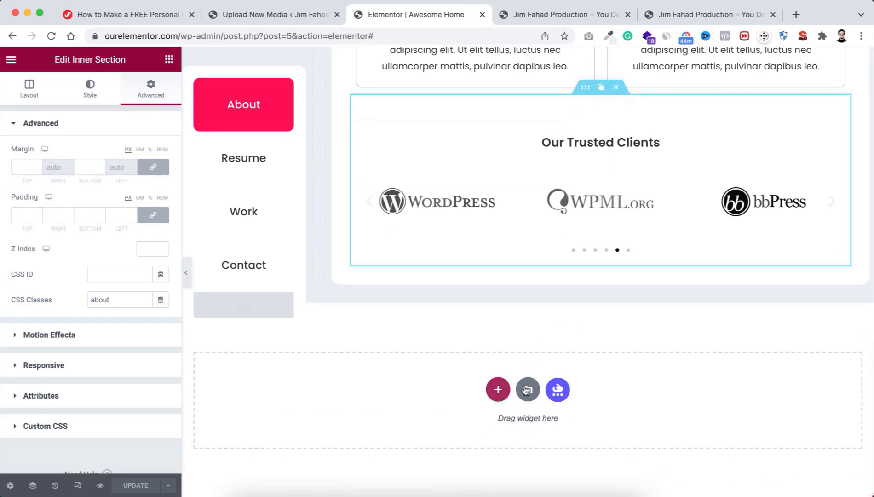
Step: Import Metafolio Exp Section.json from the TEMPLATES folder and insert it with its document settings
{"action": "left_click", "coordinate": [529, 389]}
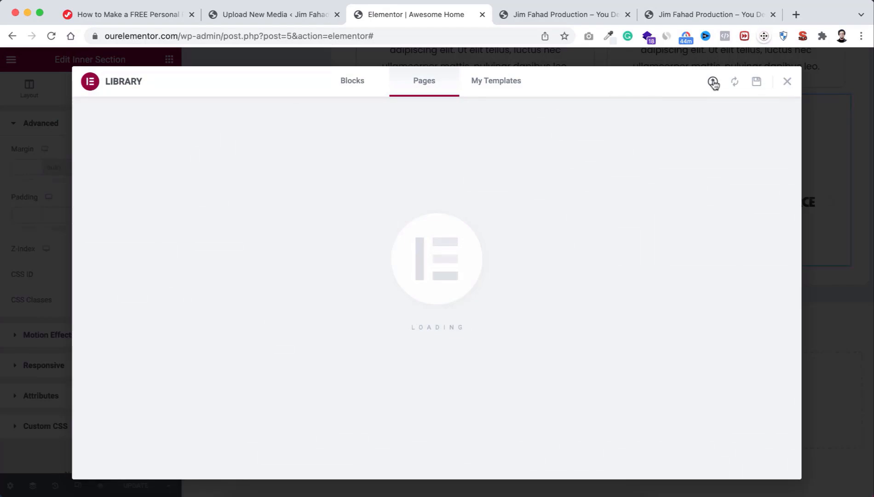
{"action": "left_click", "coordinate": [713, 81]}
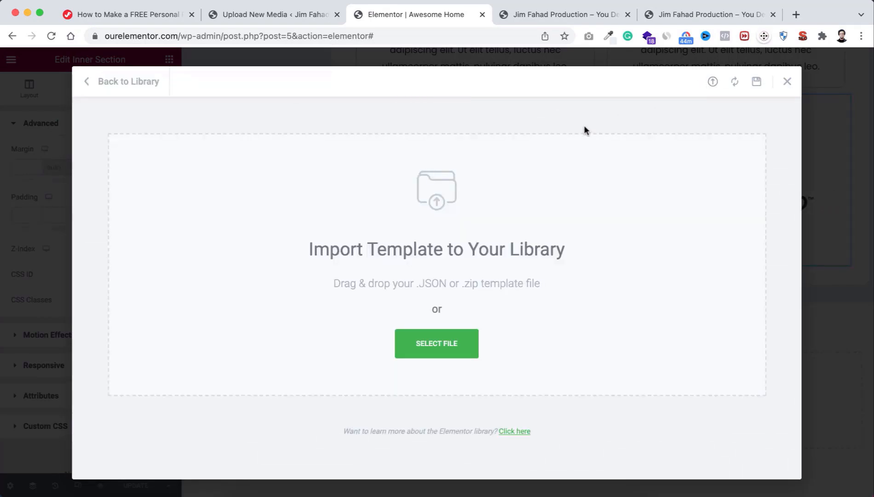
{"action": "left_click", "coordinate": [444, 344]}
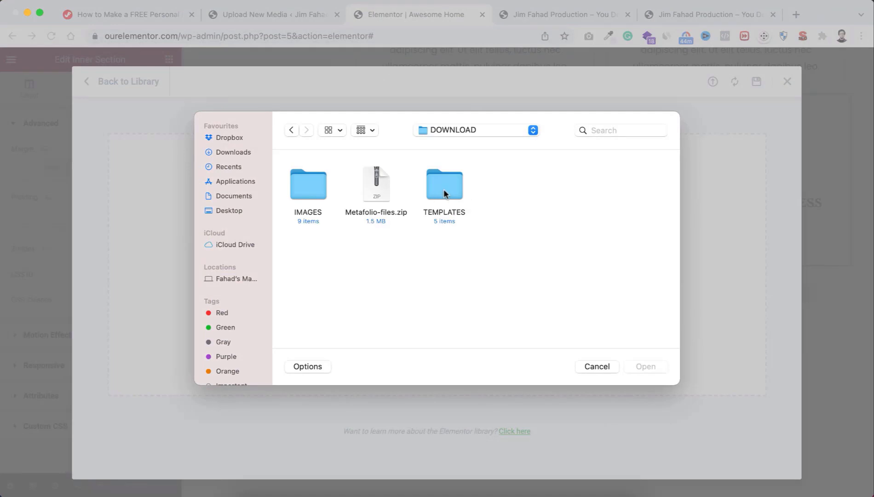
{"action": "double_click", "coordinate": [443, 190]}
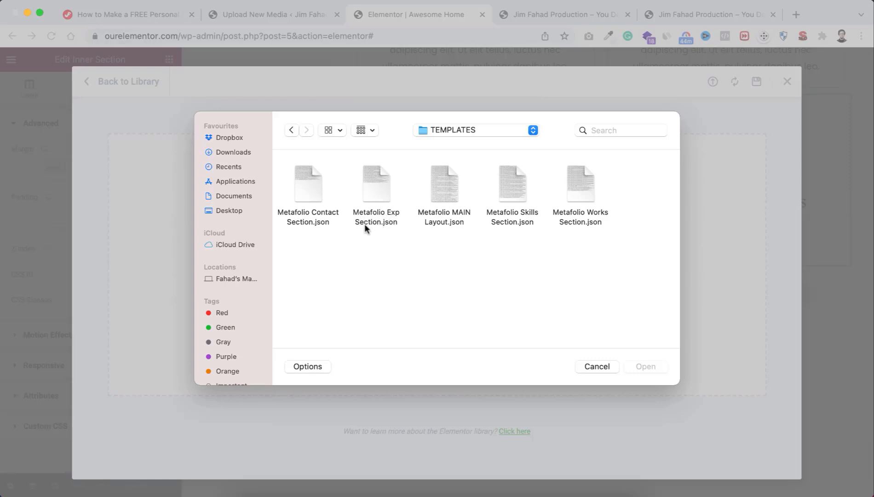
{"action": "left_click", "coordinate": [379, 185]}
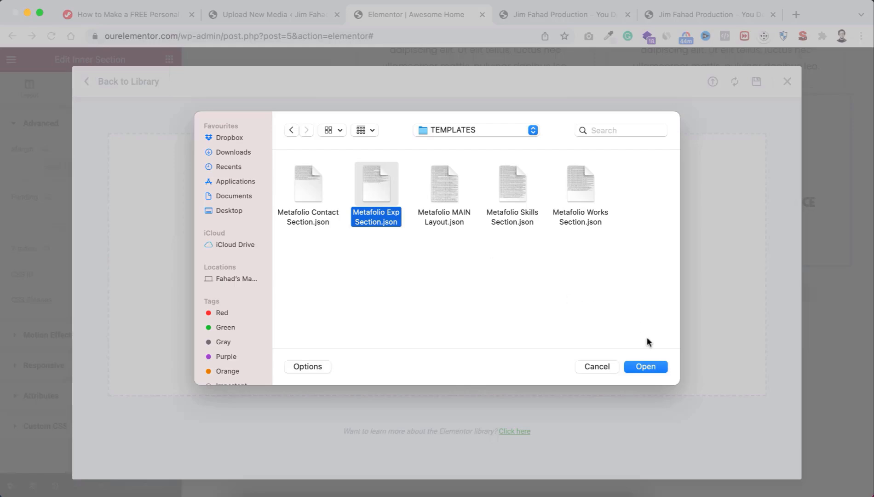
{"action": "left_click", "coordinate": [646, 366]}
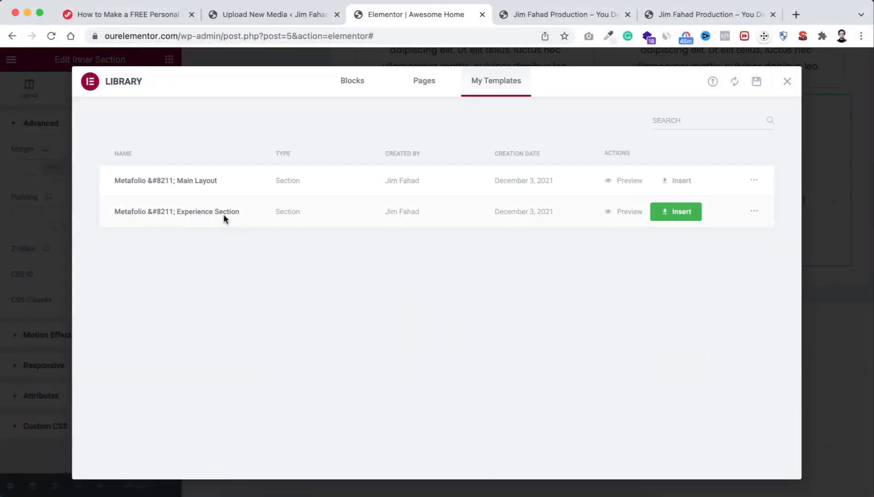
{"action": "left_click", "coordinate": [672, 211]}
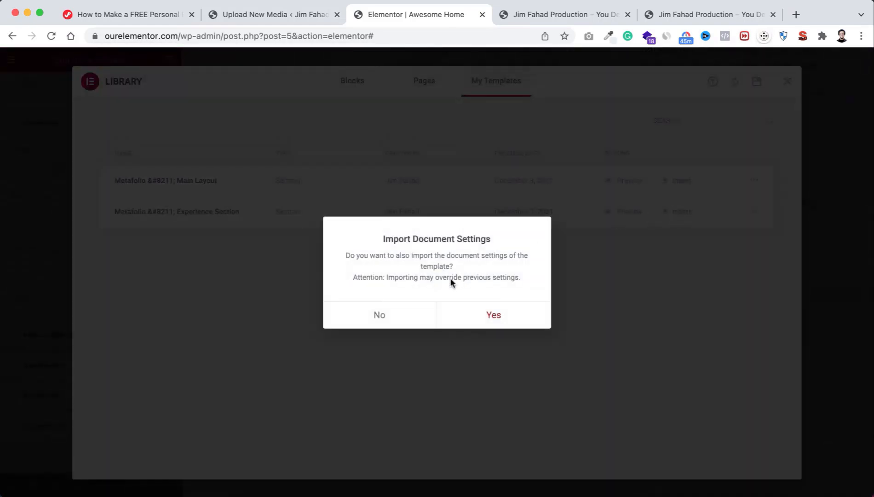
{"action": "left_click", "coordinate": [497, 314]}
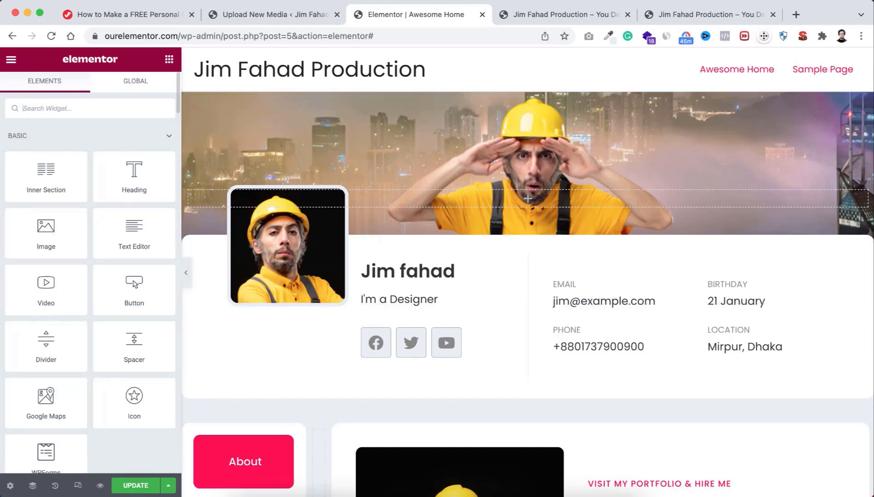
Step: Switch the page layout to Elementor Canvas in the page settings
{"action": "left_click", "coordinate": [10, 487]}
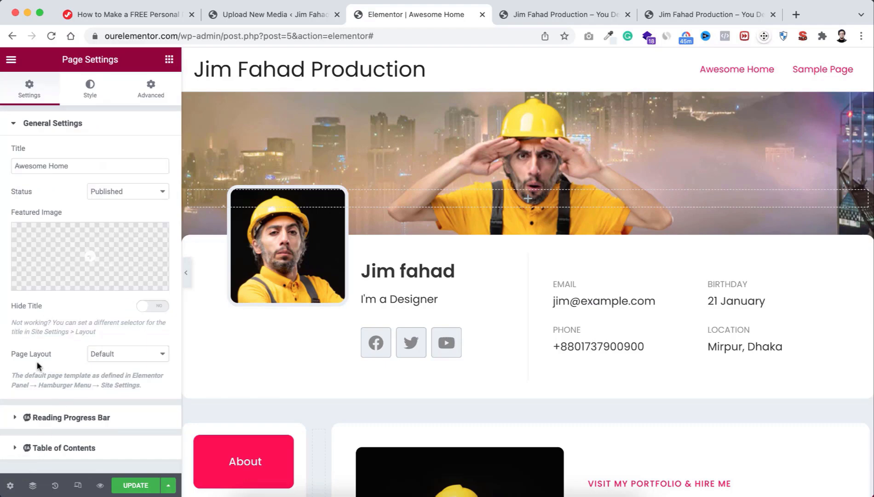
{"action": "left_click", "coordinate": [120, 357]}
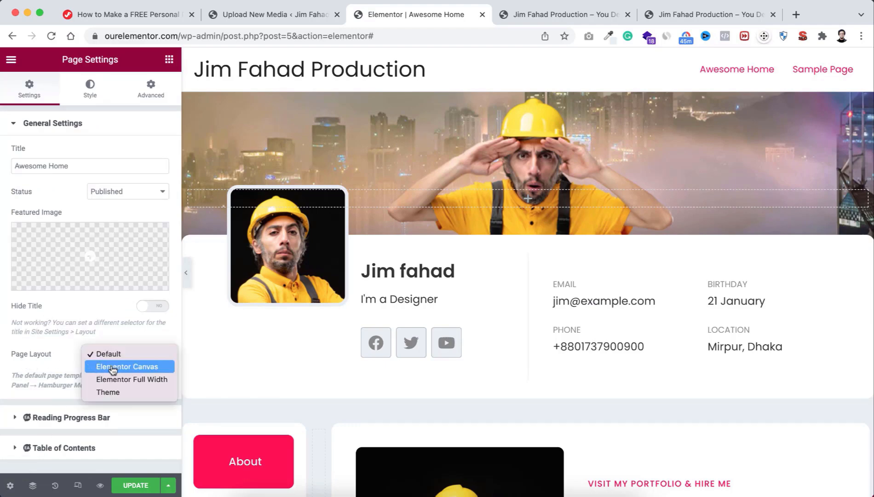
{"action": "left_click", "coordinate": [130, 370]}
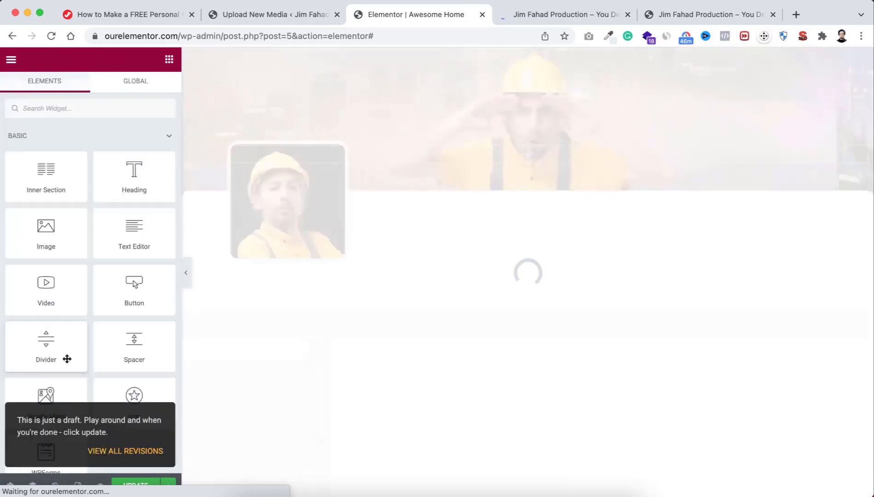
{"action": "scroll", "coordinate": [488, 423], "scroll_direction": "down", "scroll_amount": 15}
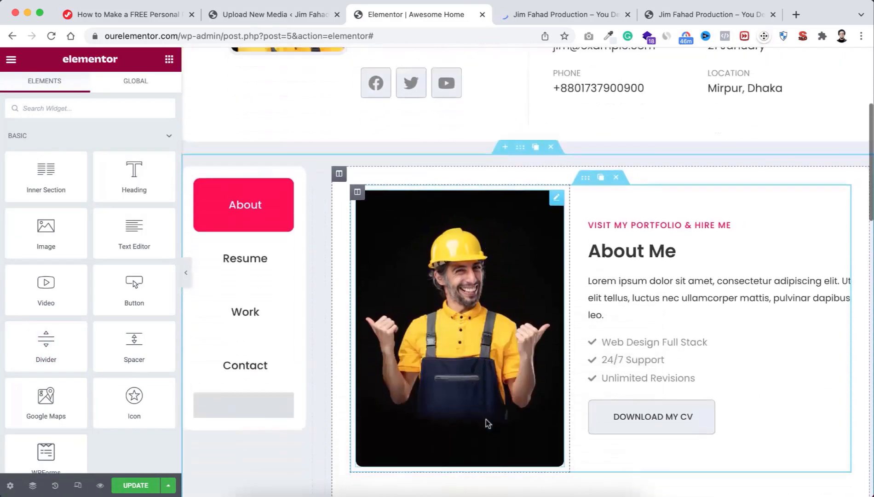
{"action": "scroll", "coordinate": [487, 424], "scroll_direction": "down", "scroll_amount": 3}
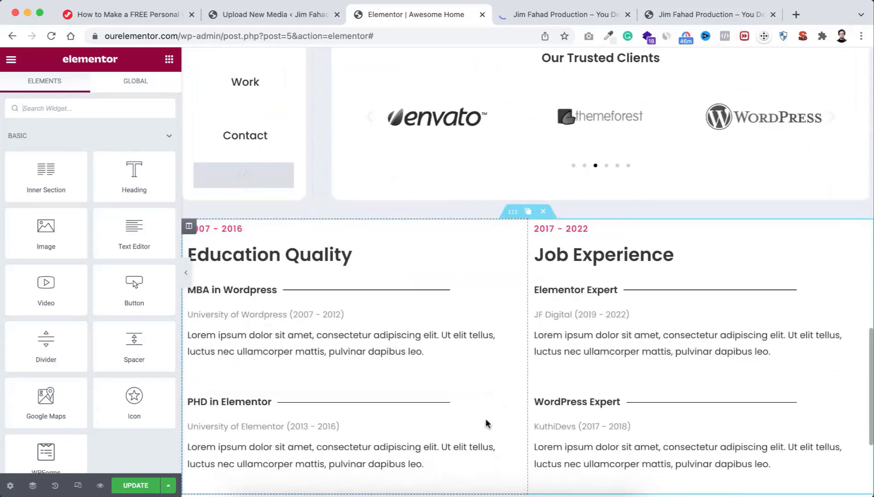
{"action": "scroll", "coordinate": [488, 423], "scroll_direction": "up", "scroll_amount": 1}
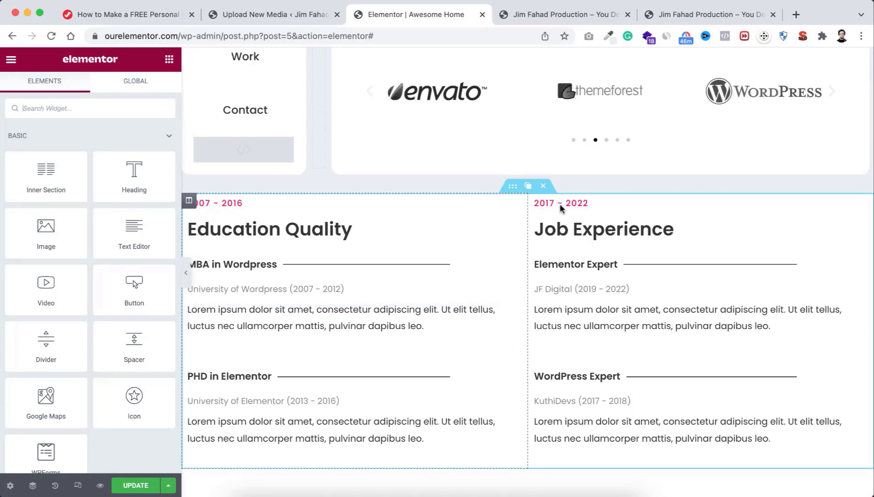
{"action": "scroll", "coordinate": [523, 277], "scroll_direction": "up", "scroll_amount": 1}
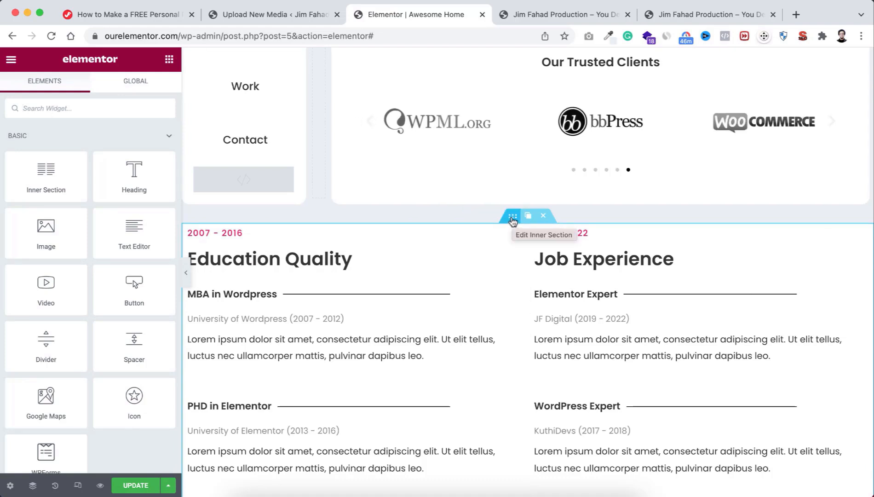
Step: Copy the Education/Job Experience inner section and paste it into the tabbed layout's right column
{"action": "right_click", "coordinate": [512, 221]}
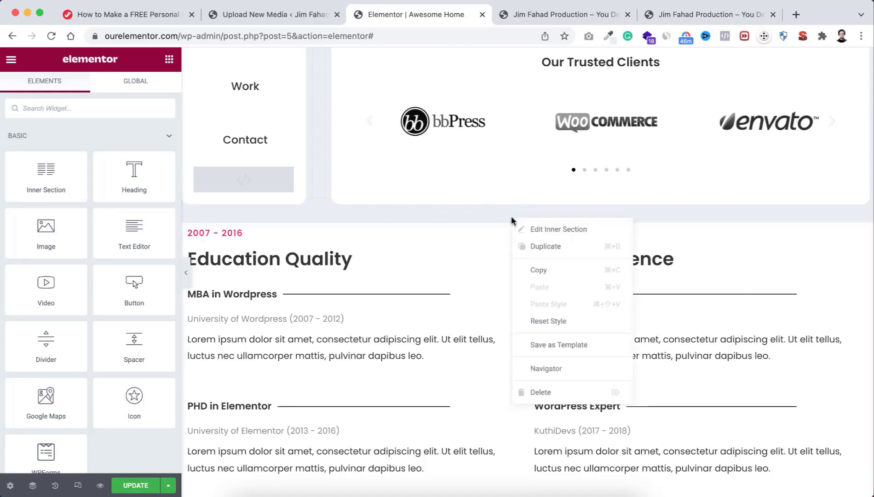
{"action": "left_click", "coordinate": [538, 269]}
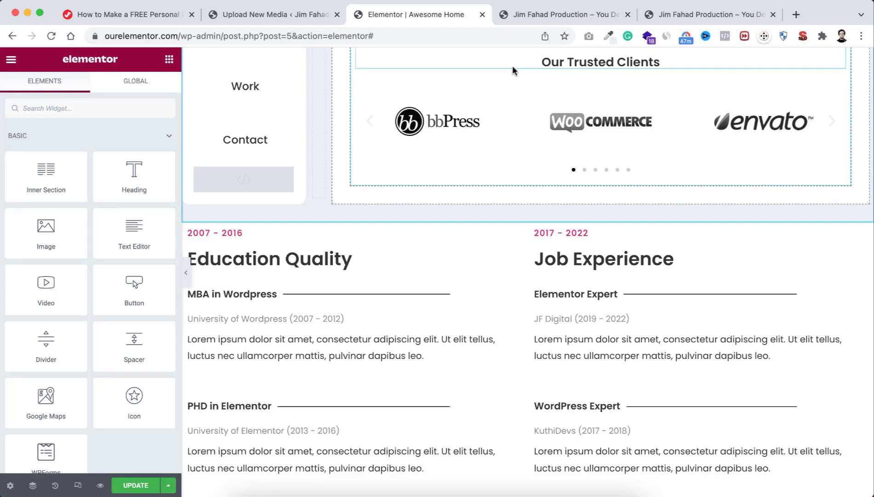
{"action": "right_click", "coordinate": [551, 190]}
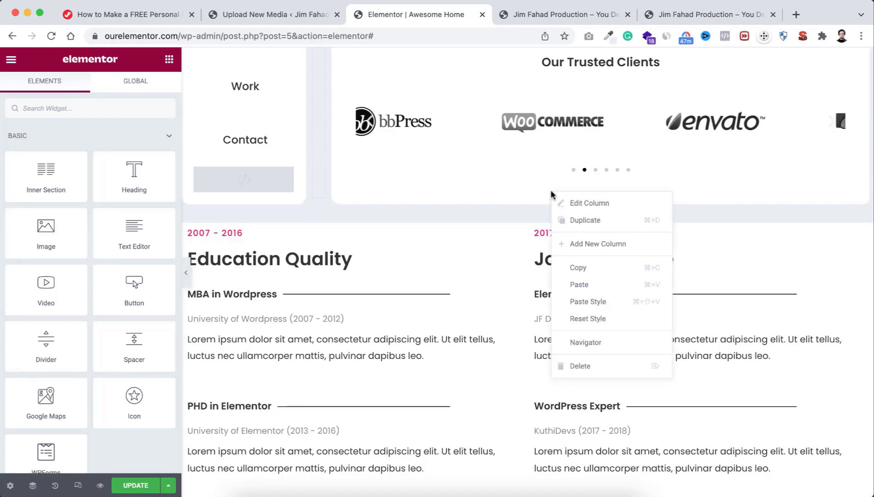
{"action": "left_click", "coordinate": [591, 286]}
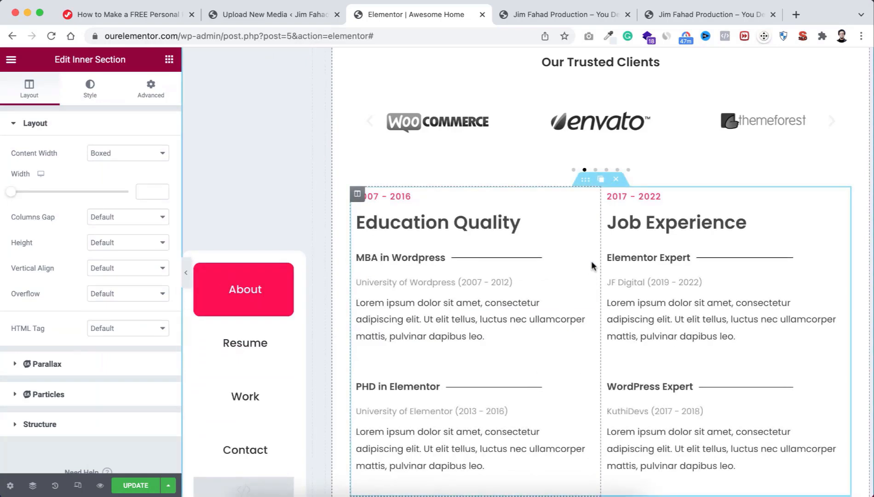
Step: Delete the standalone Education Quality and Job Experience section below the tab card
{"action": "scroll", "coordinate": [582, 307], "scroll_direction": "down", "scroll_amount": 2}
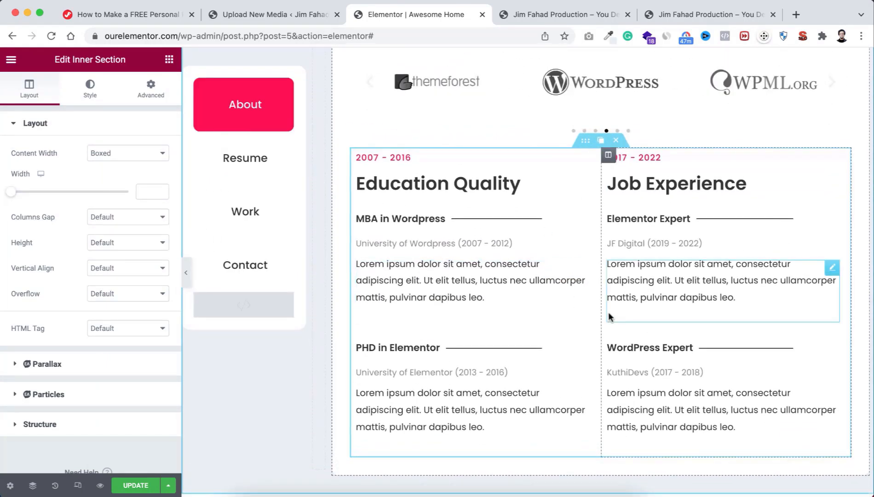
{"action": "scroll", "coordinate": [609, 311], "scroll_direction": "down", "scroll_amount": 3}
{"action": "scroll", "coordinate": [609, 313], "scroll_direction": "up", "scroll_amount": 1}
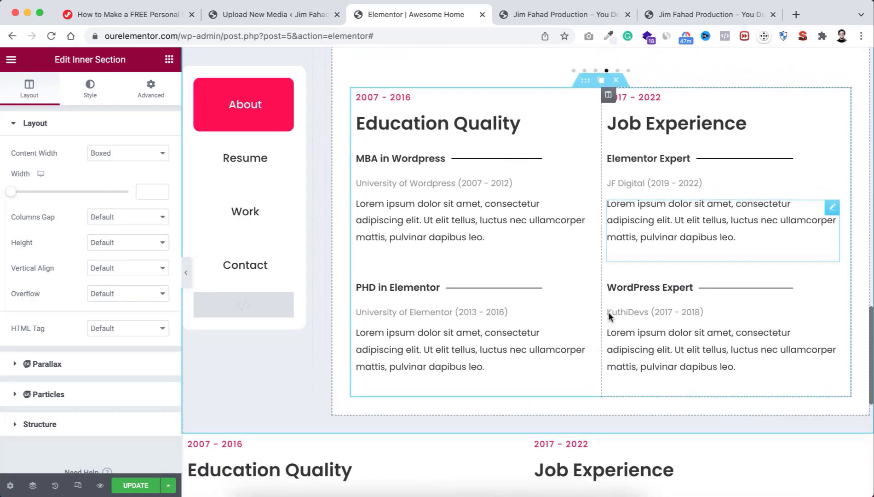
{"action": "scroll", "coordinate": [609, 313], "scroll_direction": "up", "scroll_amount": 1}
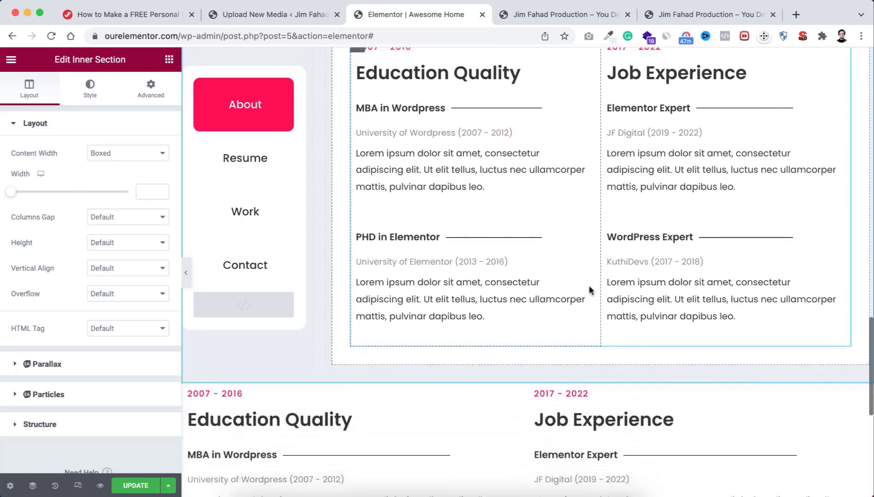
{"action": "scroll", "coordinate": [589, 288], "scroll_direction": "down", "scroll_amount": 5}
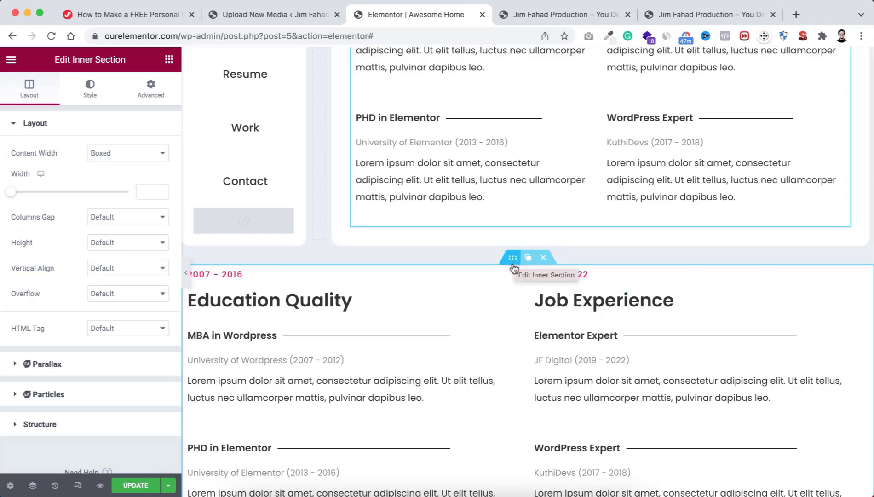
{"action": "scroll", "coordinate": [513, 256], "scroll_direction": "up", "scroll_amount": 3}
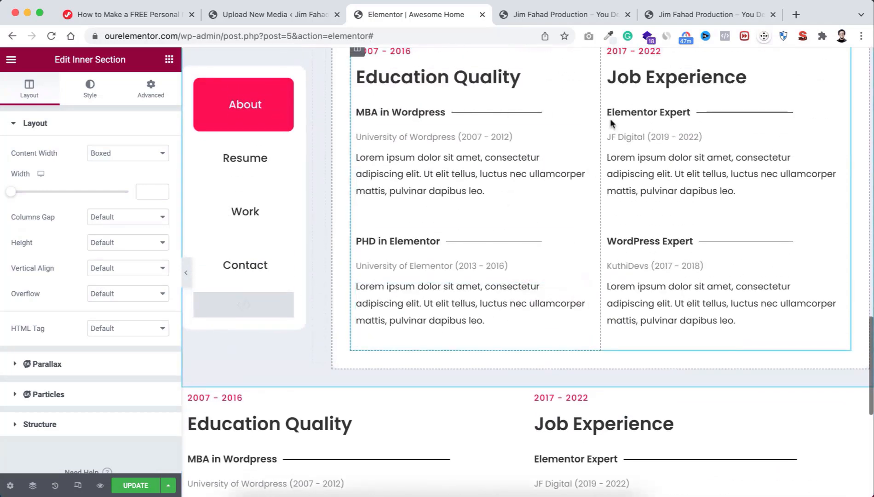
{"action": "scroll", "coordinate": [590, 197], "scroll_direction": "down", "scroll_amount": 3}
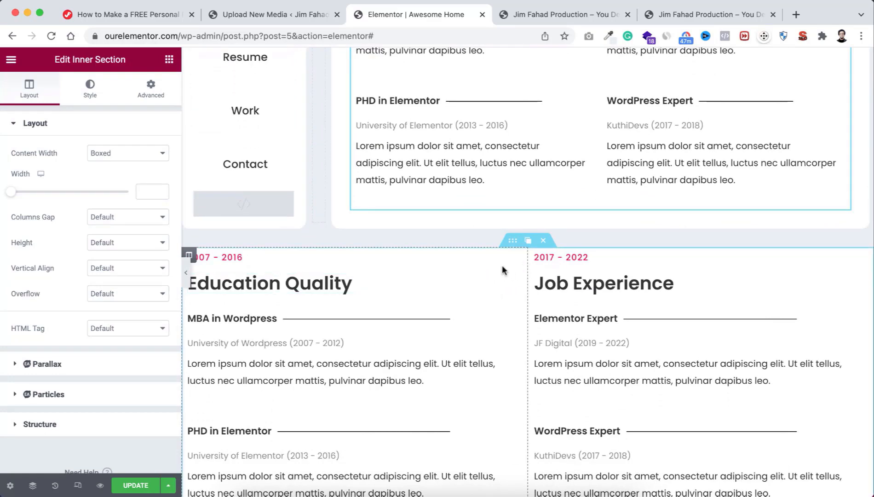
{"action": "left_click", "coordinate": [543, 241]}
{"action": "scroll", "coordinate": [543, 242], "scroll_direction": "up", "scroll_amount": 3}
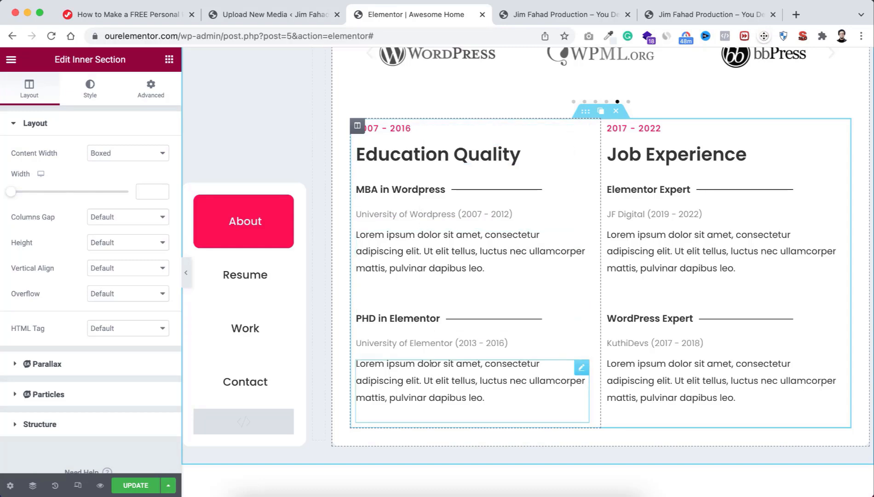
{"action": "left_click", "coordinate": [399, 126]}
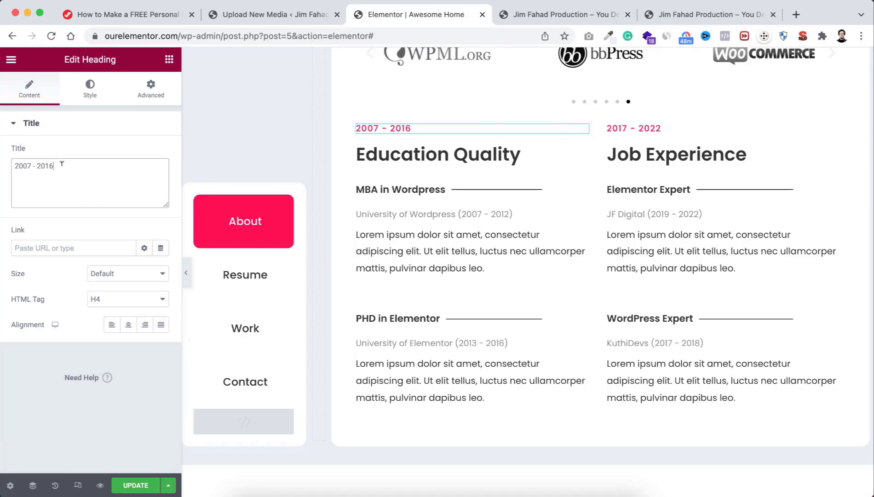
{"action": "left_click_drag", "start_coordinate": [62, 164], "coordinate": [18, 165]}
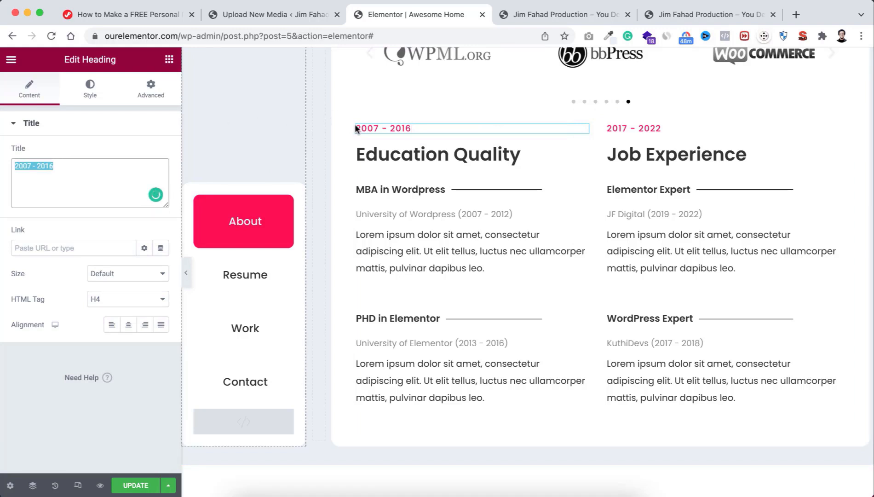
{"action": "left_click", "coordinate": [460, 155]}
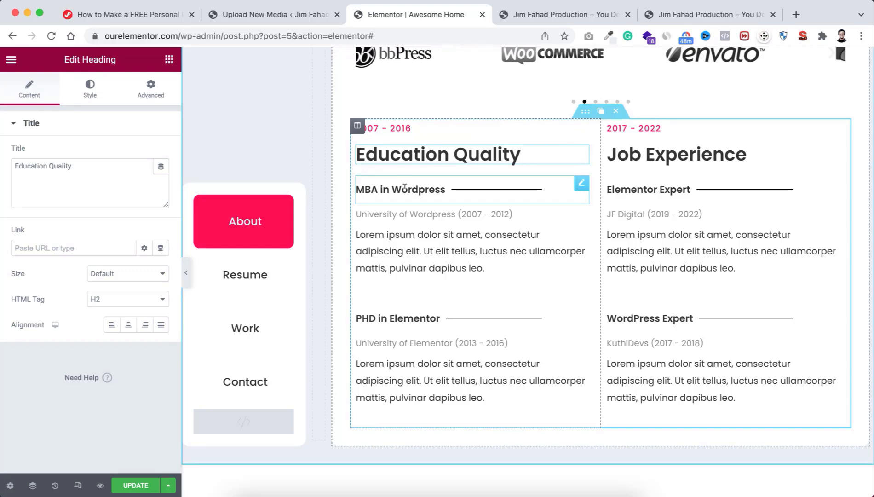
{"action": "left_click", "coordinate": [412, 213]}
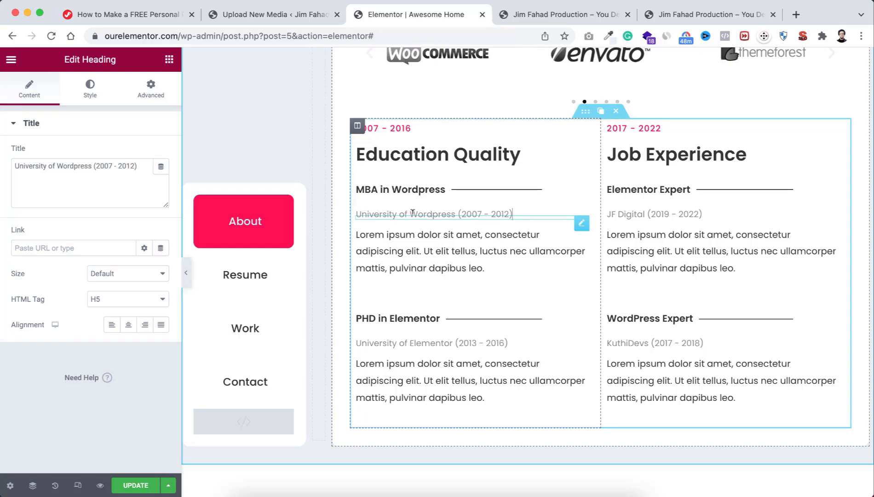
{"action": "left_click", "coordinate": [414, 319]}
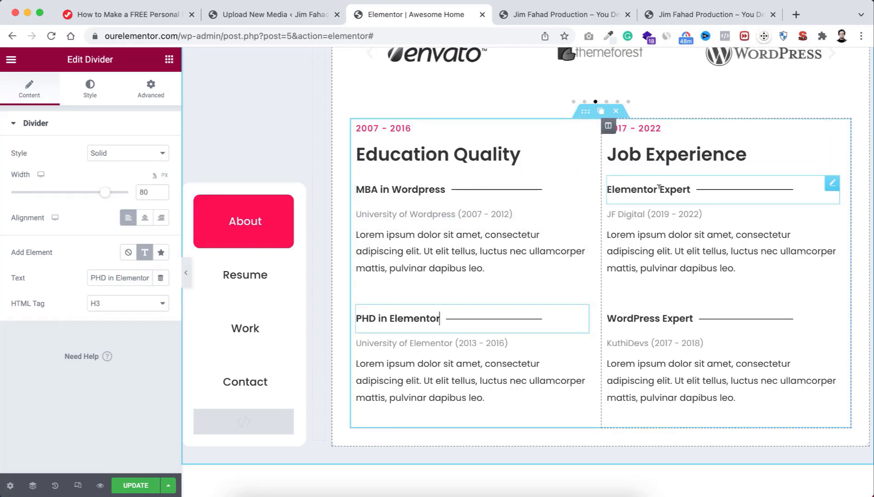
{"action": "left_click", "coordinate": [647, 213]}
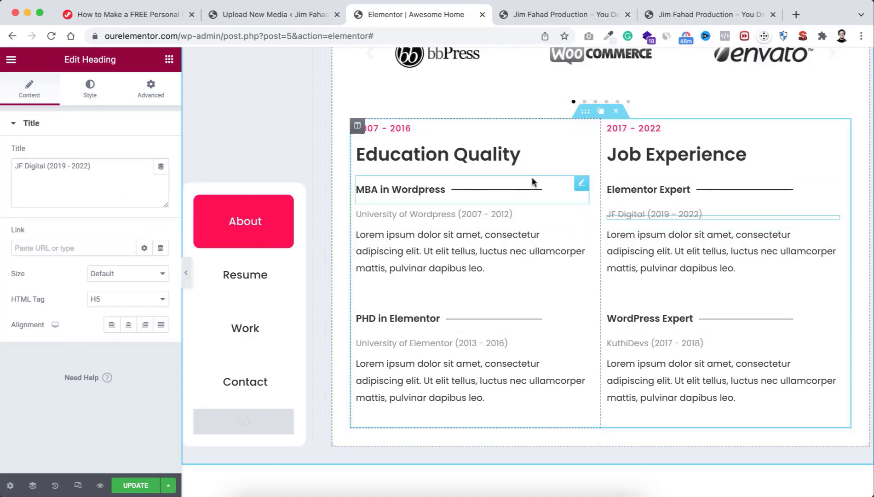
{"action": "scroll", "coordinate": [533, 182], "scroll_direction": "up", "scroll_amount": 1}
{"action": "scroll", "coordinate": [533, 182], "scroll_direction": "down", "scroll_amount": 1}
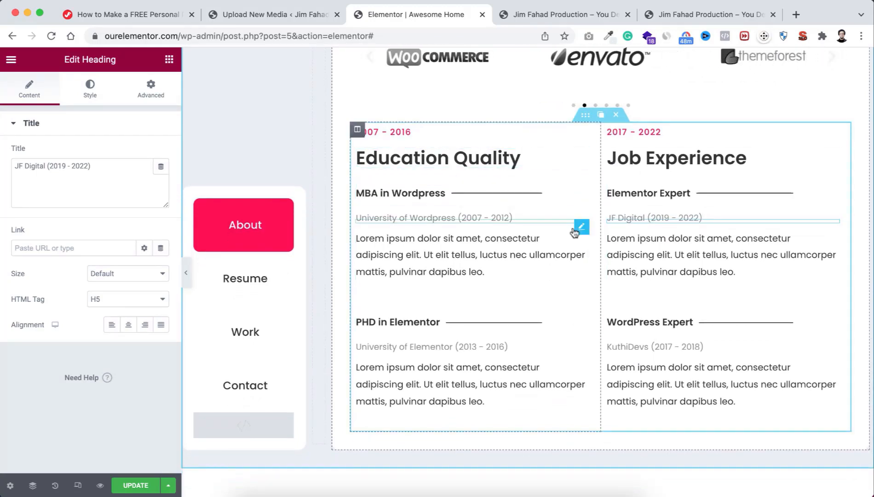
Step: Check the Resume button's CSS ID, then set the Education section's CSS class to resume
{"action": "left_click", "coordinate": [243, 283]}
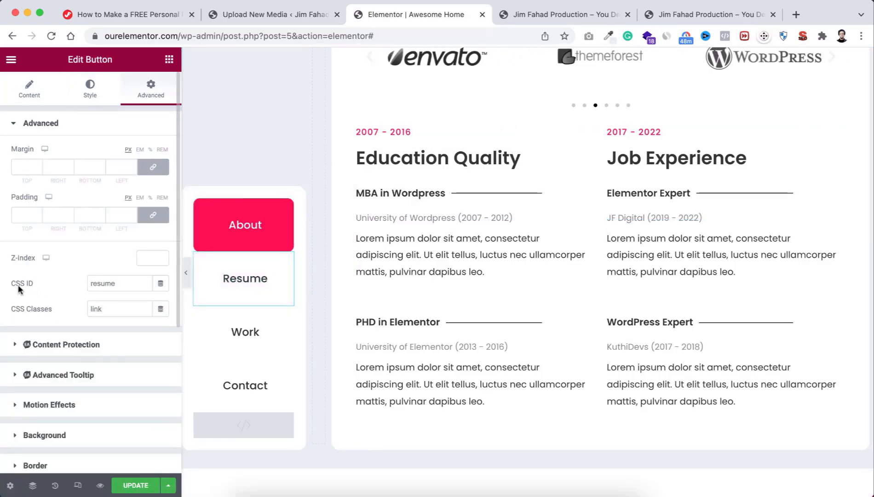
{"action": "left_click_drag", "start_coordinate": [115, 284], "coordinate": [94, 281]}
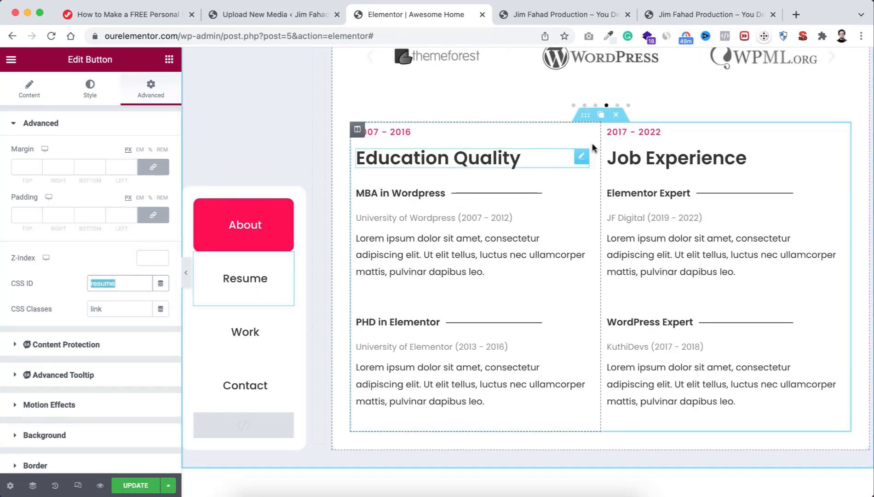
{"action": "left_click", "coordinate": [585, 119]}
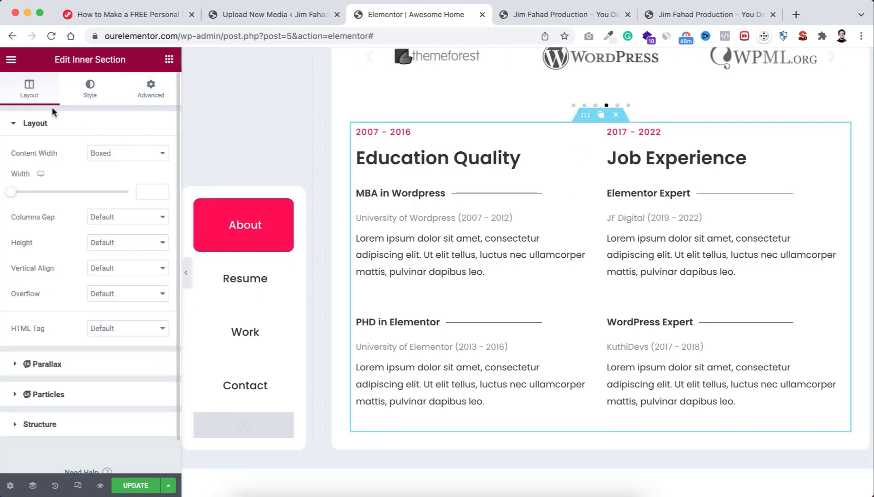
{"action": "left_click", "coordinate": [153, 89]}
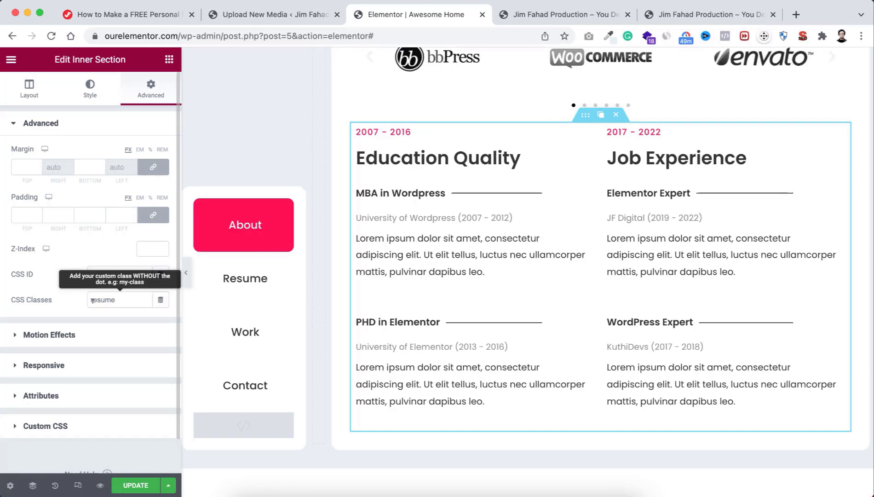
{"action": "left_click_drag", "start_coordinate": [125, 298], "coordinate": [51, 303]}
{"action": "key", "text": "BackSpace"}
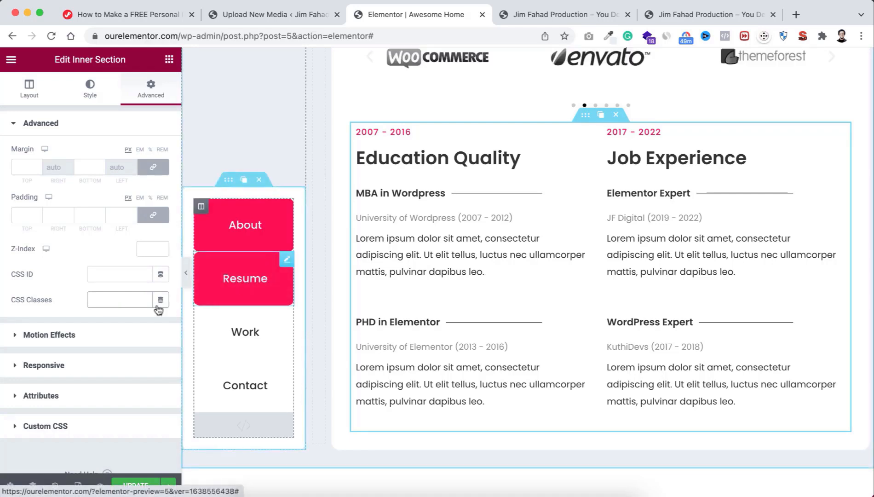
{"action": "left_click", "coordinate": [111, 300]}
{"action": "left_click", "coordinate": [108, 324]}
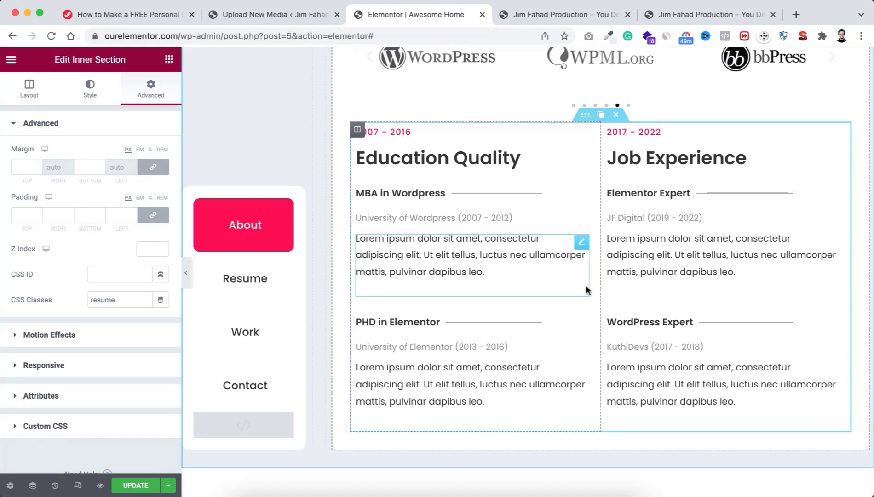
{"action": "scroll", "coordinate": [579, 346], "scroll_direction": "down", "scroll_amount": 2}
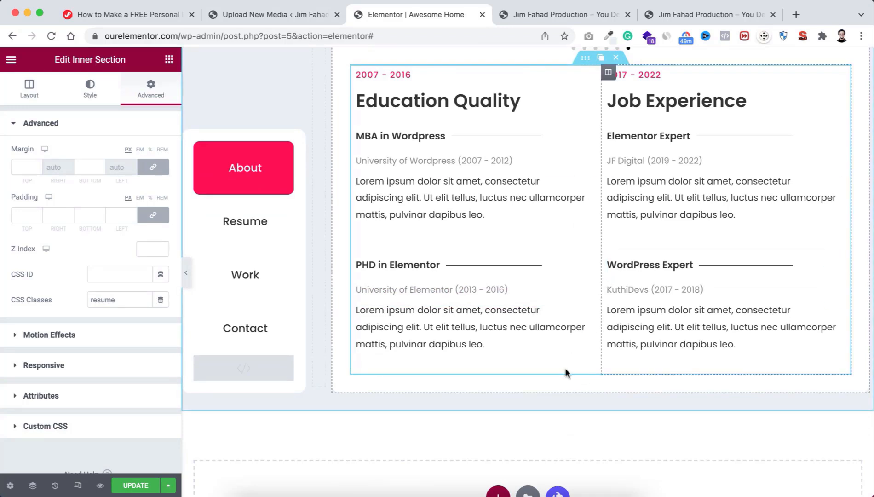
{"action": "scroll", "coordinate": [530, 454], "scroll_direction": "down", "scroll_amount": 3}
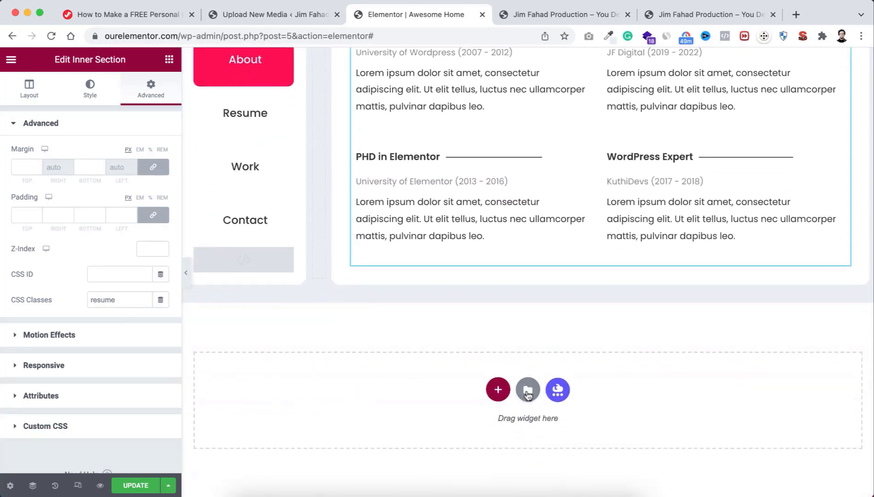
Step: Import Metafolio Skills Section.json into the saved templates library
{"action": "left_click", "coordinate": [528, 390]}
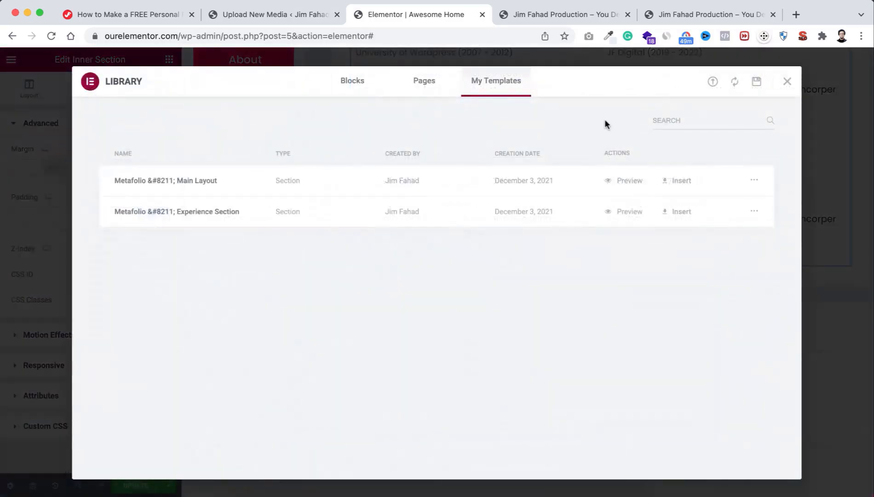
{"action": "left_click", "coordinate": [713, 82]}
{"action": "left_click", "coordinate": [433, 342]}
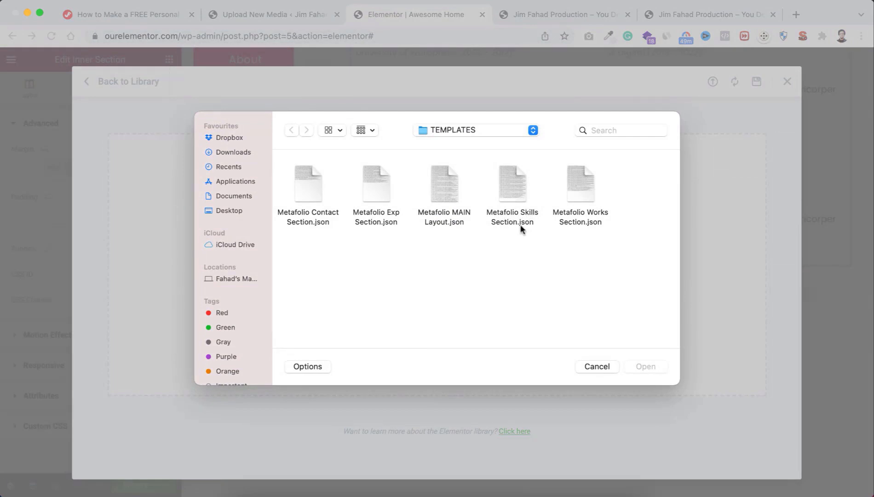
{"action": "left_click", "coordinate": [514, 186]}
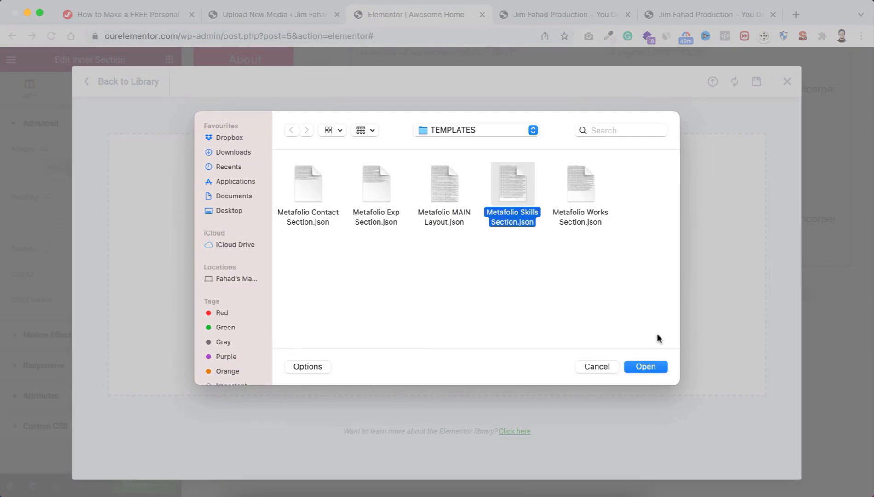
{"action": "left_click", "coordinate": [648, 366]}
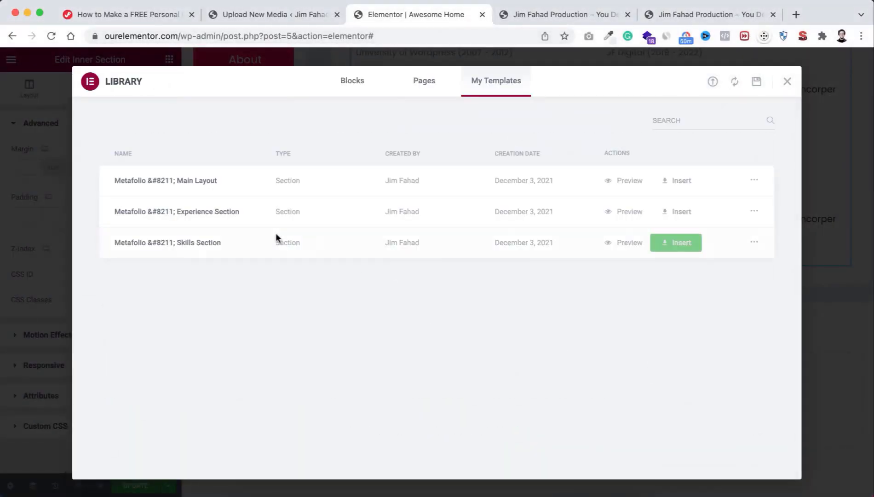
Step: Insert the Skills Section template into the page, including its document settings
{"action": "left_click", "coordinate": [676, 243]}
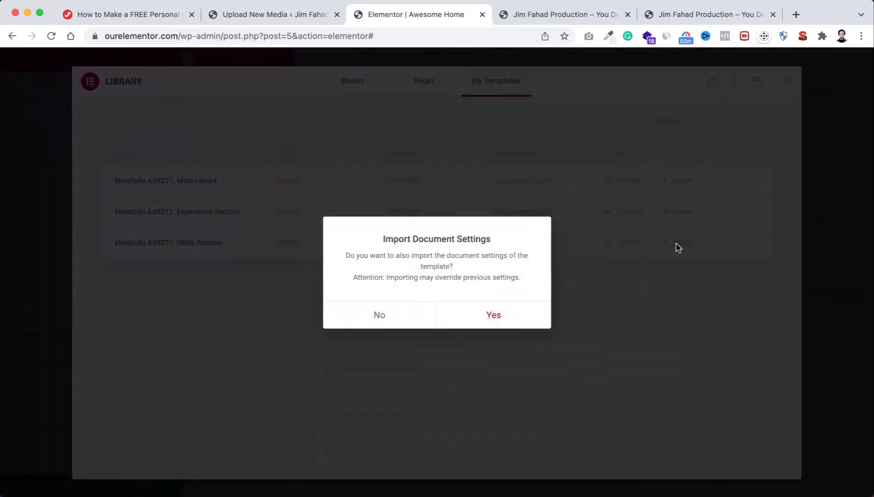
{"action": "left_click", "coordinate": [495, 307]}
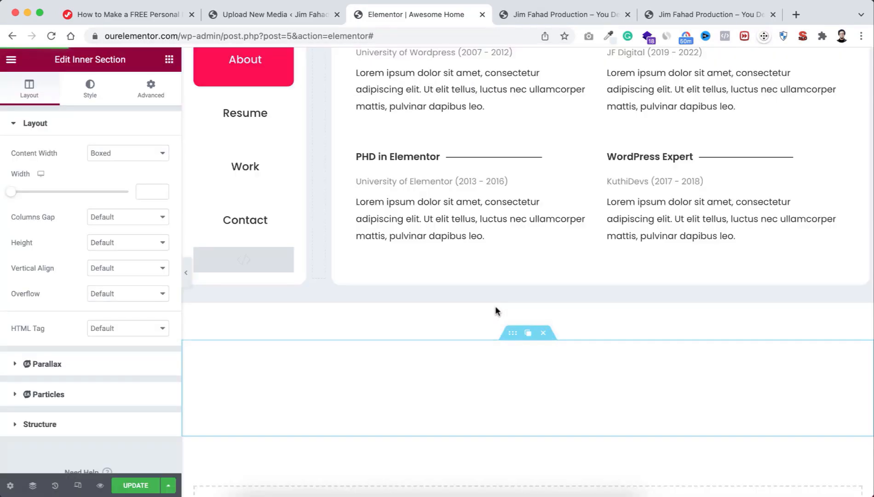
{"action": "scroll", "coordinate": [512, 377], "scroll_direction": "down", "scroll_amount": 15}
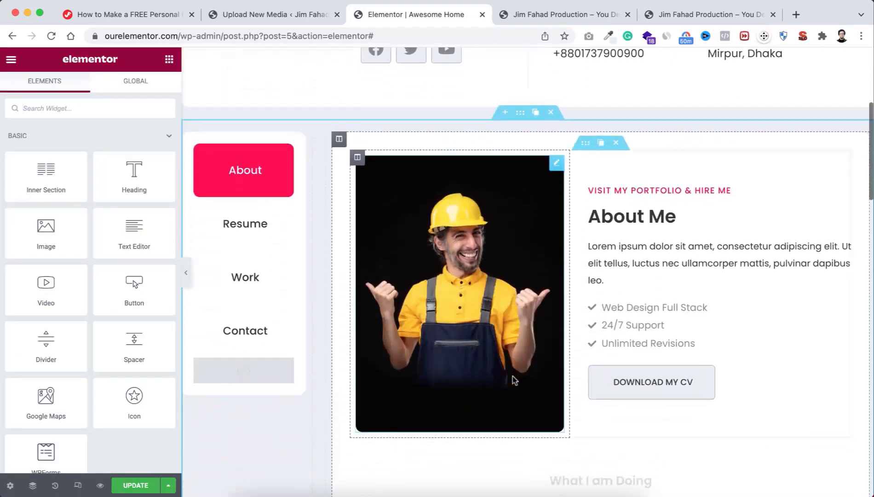
{"action": "scroll", "coordinate": [513, 380], "scroll_direction": "down", "scroll_amount": 7}
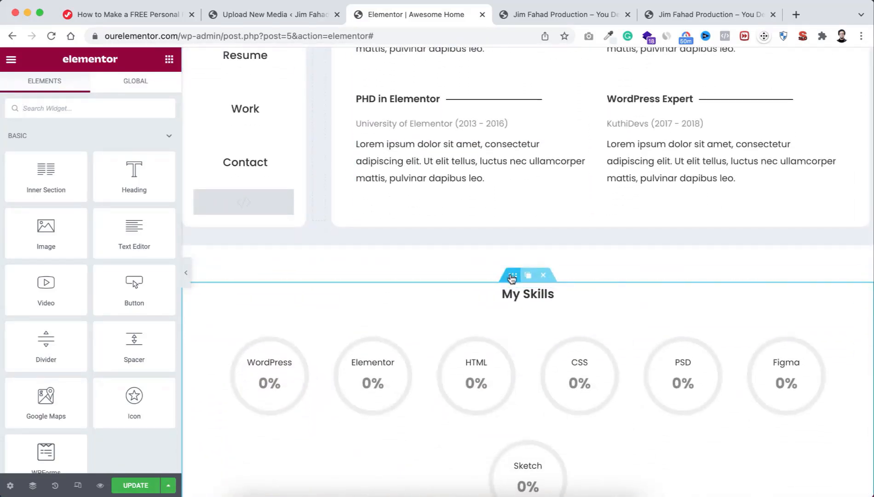
Step: Copy the My Skills section and paste it into the empty resume column
{"action": "right_click", "coordinate": [512, 278]}
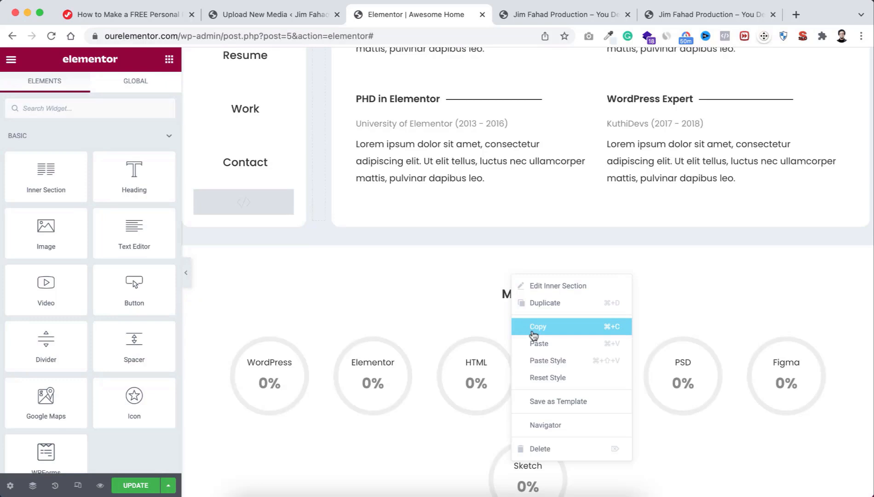
{"action": "left_click", "coordinate": [530, 328]}
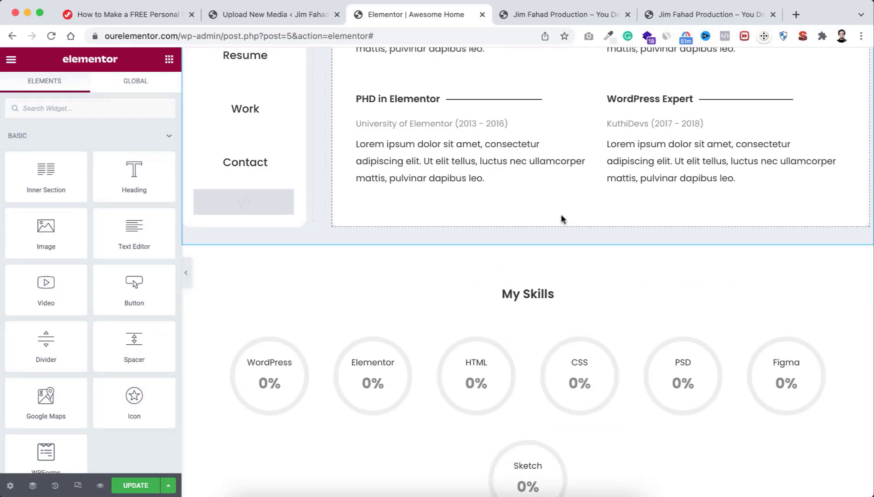
{"action": "right_click", "coordinate": [560, 215]}
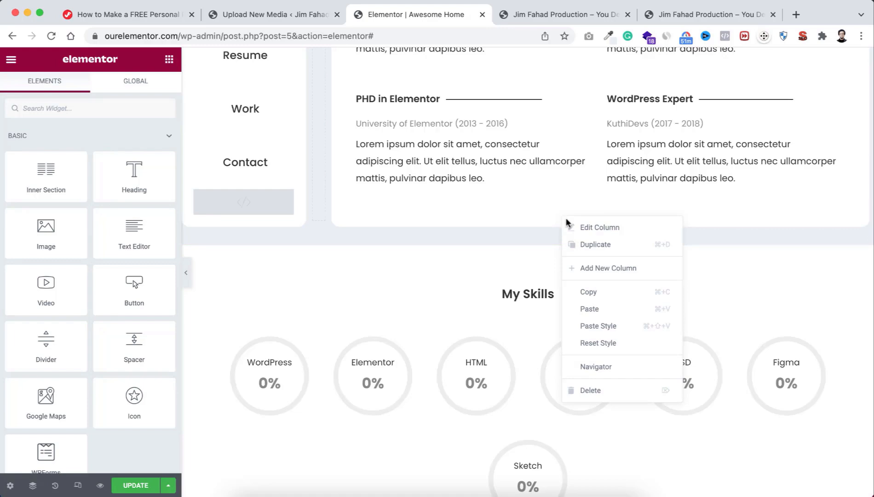
{"action": "left_click", "coordinate": [588, 307]}
Step: Delete the original standalone My Skills section, check the inner section's advanced settings, and save
{"action": "scroll", "coordinate": [558, 377], "scroll_direction": "down", "scroll_amount": 5}
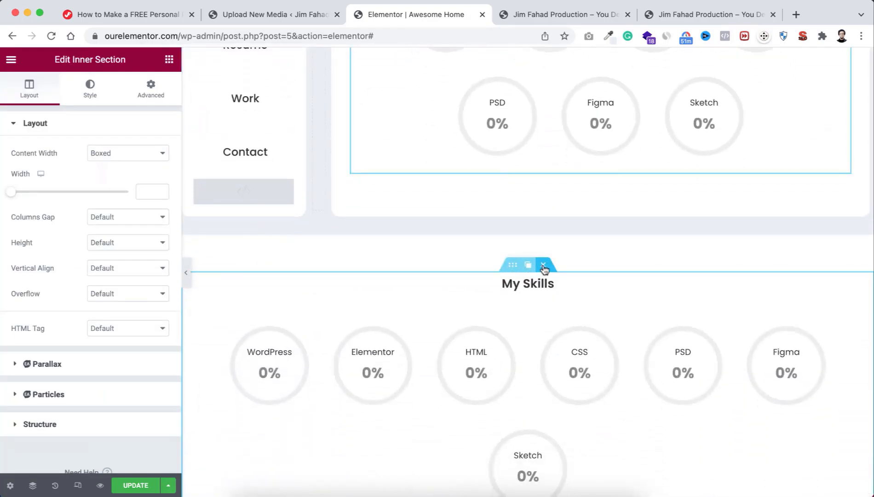
{"action": "left_click", "coordinate": [544, 265]}
{"action": "scroll", "coordinate": [544, 272], "scroll_direction": "up", "scroll_amount": 3}
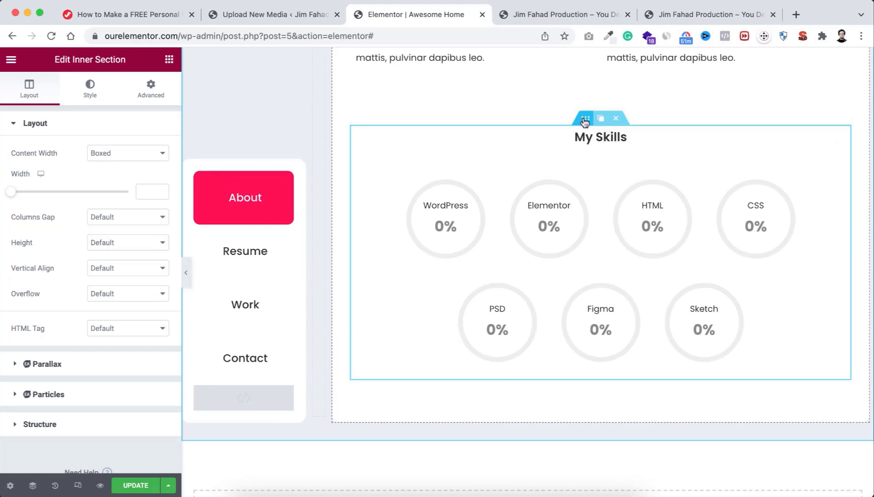
{"action": "left_click", "coordinate": [151, 89]}
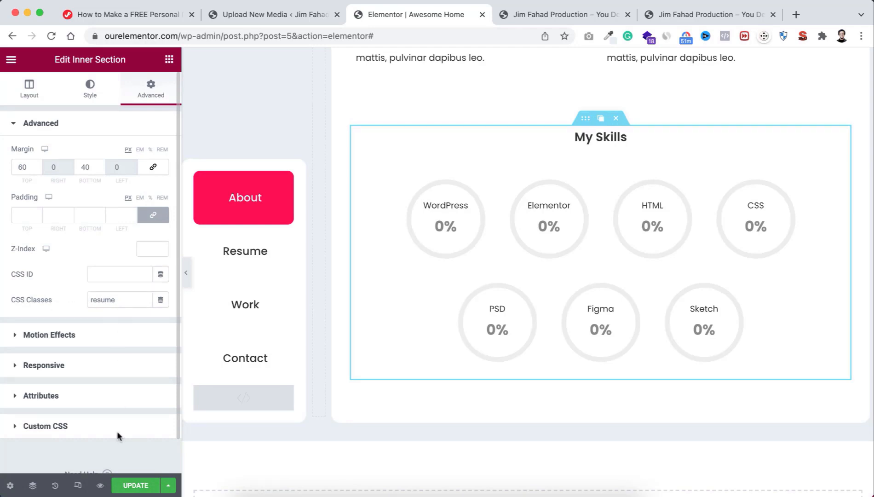
{"action": "left_click", "coordinate": [133, 486]}
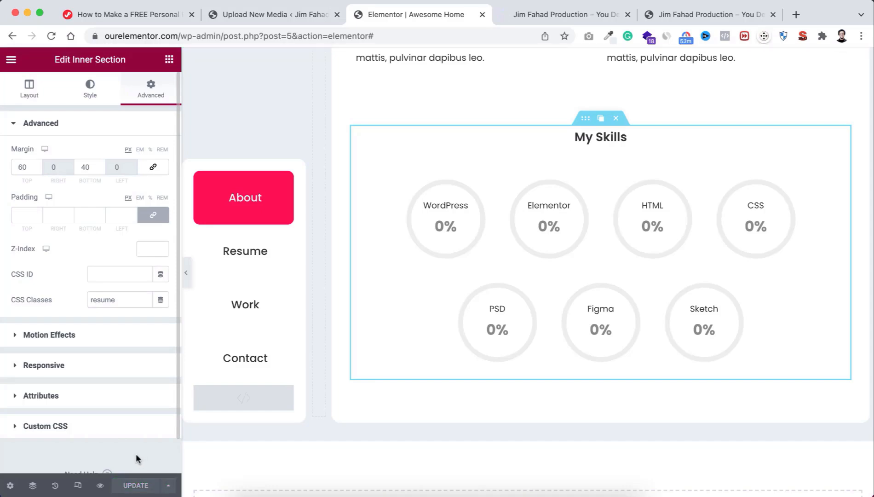
{"action": "left_click", "coordinate": [100, 486]}
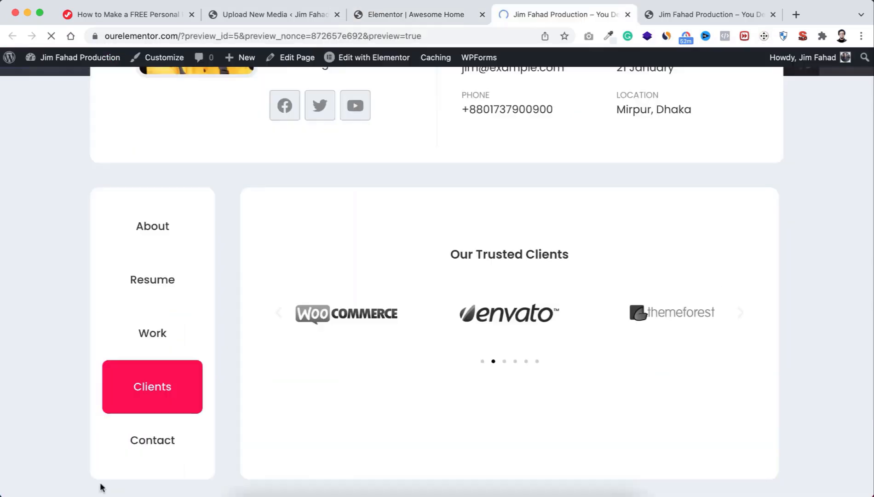
{"action": "scroll", "coordinate": [298, 441], "scroll_direction": "down", "scroll_amount": 5}
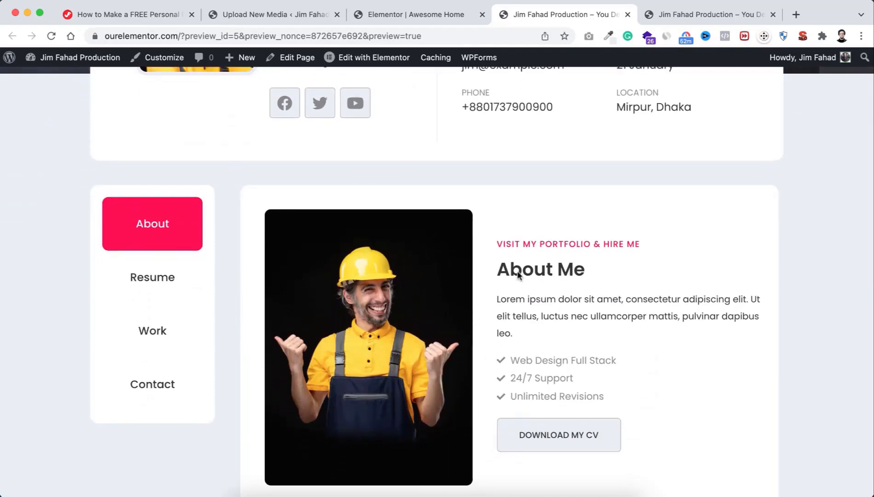
{"action": "scroll", "coordinate": [506, 327], "scroll_direction": "down", "scroll_amount": 12}
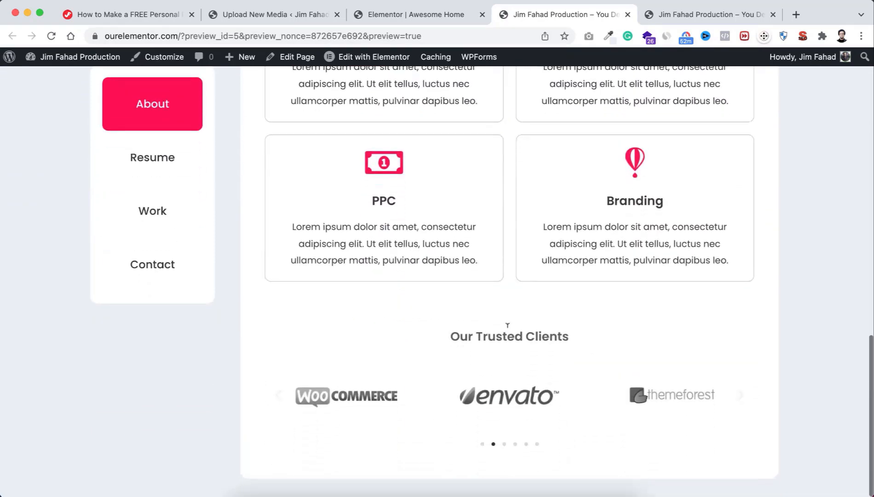
{"action": "scroll", "coordinate": [507, 326], "scroll_direction": "up", "scroll_amount": 5}
{"action": "scroll", "coordinate": [506, 327], "scroll_direction": "up", "scroll_amount": 8}
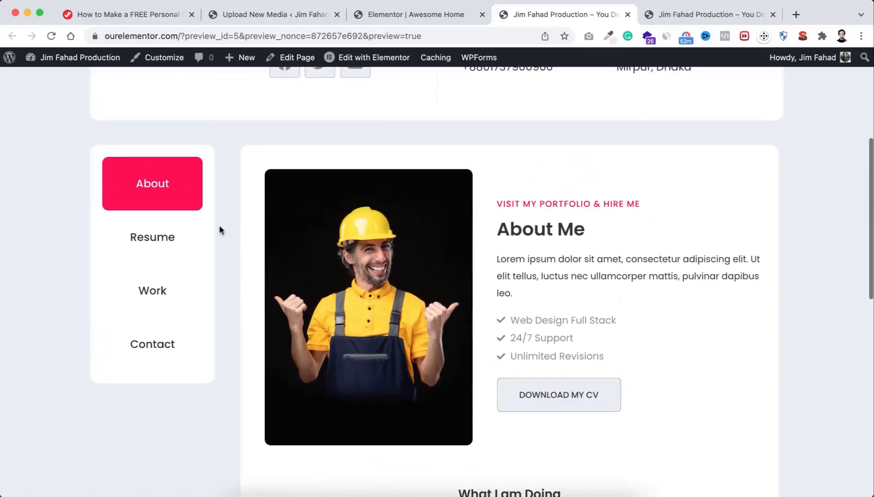
{"action": "left_click", "coordinate": [175, 242]}
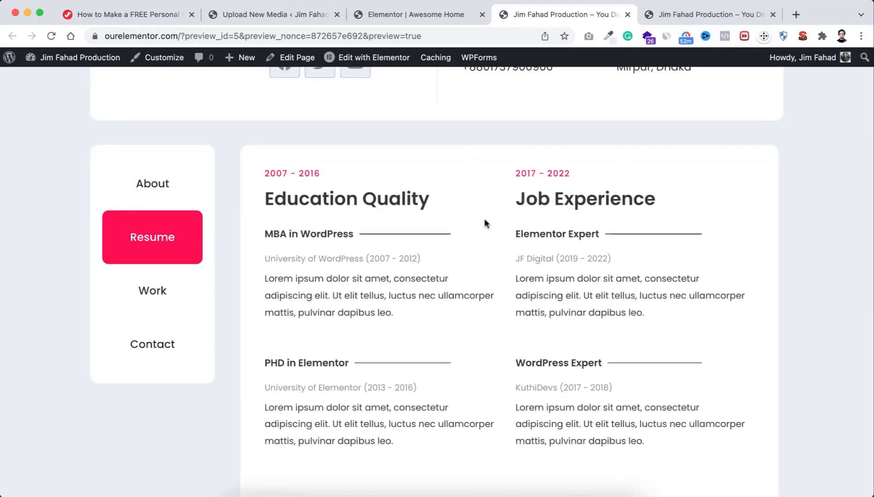
{"action": "scroll", "coordinate": [527, 292], "scroll_direction": "down", "scroll_amount": 7}
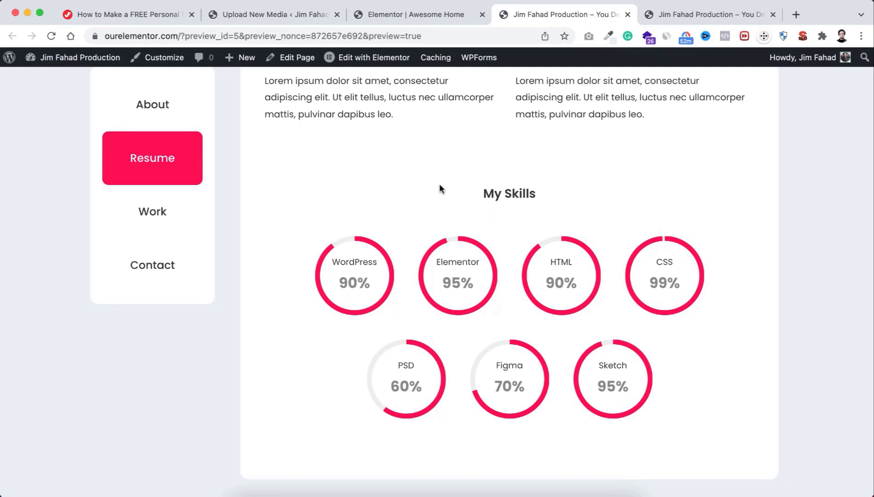
{"action": "left_click", "coordinate": [428, 12]}
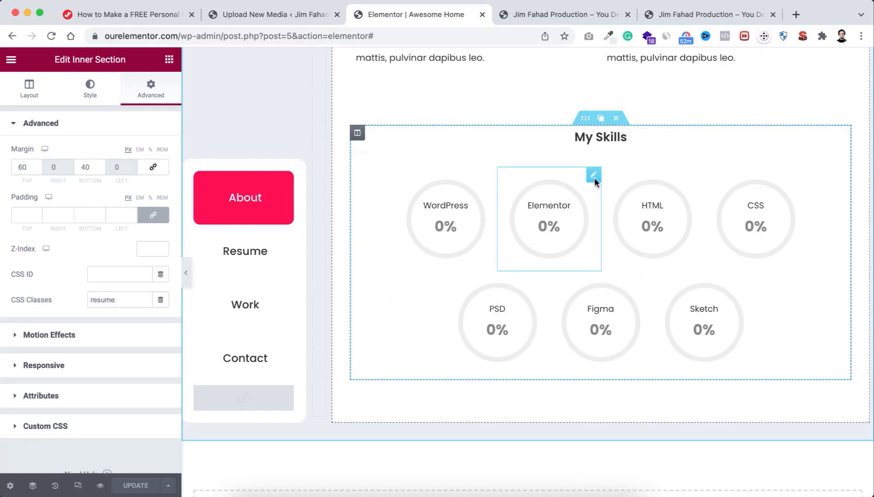
Step: Open the Elementor skill circle's settings and select its title
{"action": "left_click", "coordinate": [594, 177]}
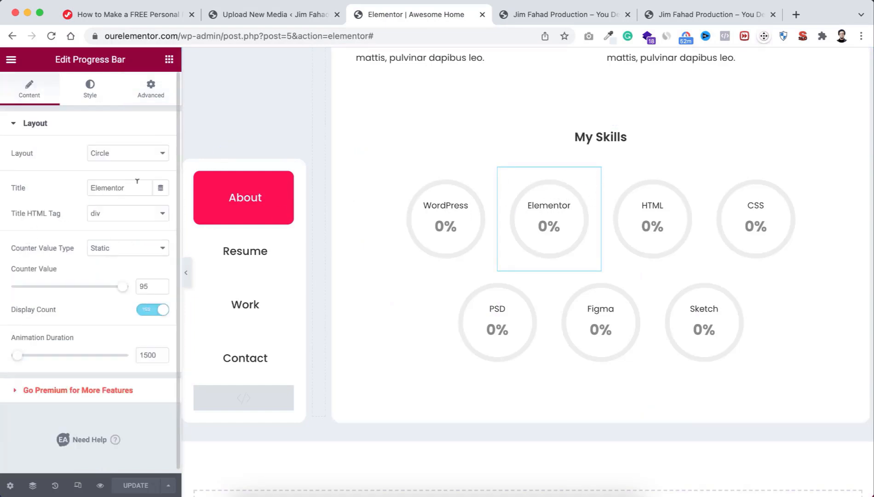
{"action": "left_click_drag", "start_coordinate": [133, 184], "coordinate": [103, 184]}
{"action": "left_click", "coordinate": [131, 185]}
{"action": "double_click", "coordinate": [111, 186]}
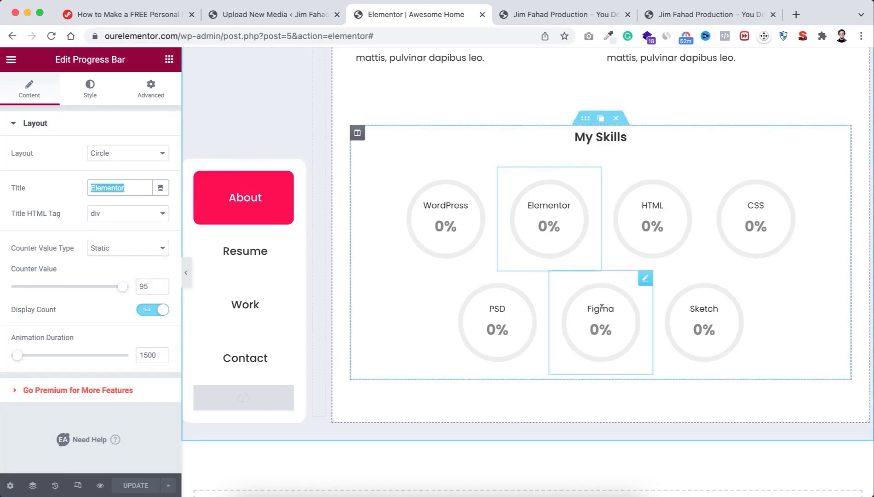
Step: Retitle the Figma skill circle to XD with counter value 90, then save
{"action": "left_click", "coordinate": [644, 279]}
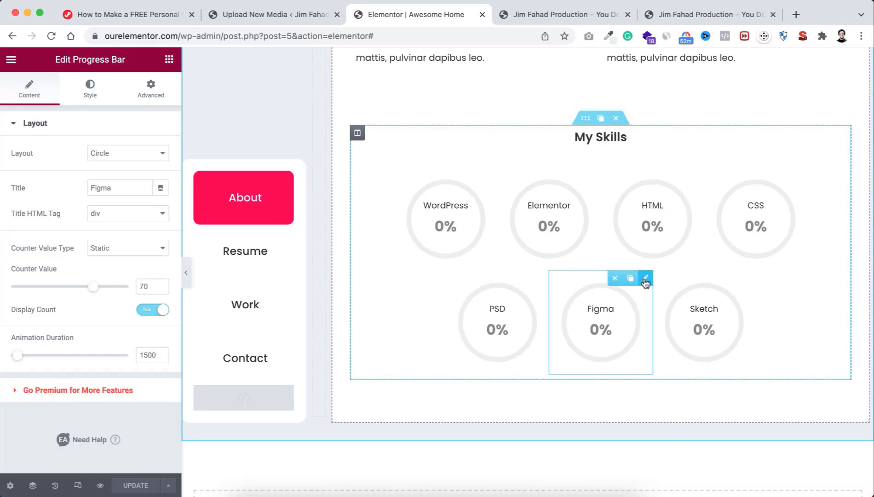
{"action": "left_click_drag", "start_coordinate": [117, 182], "coordinate": [71, 189]}
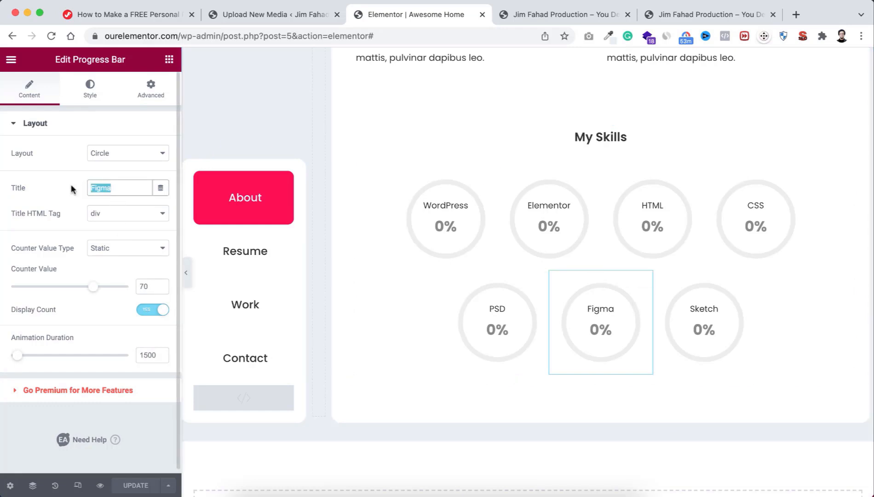
{"action": "type", "text": "XD"}
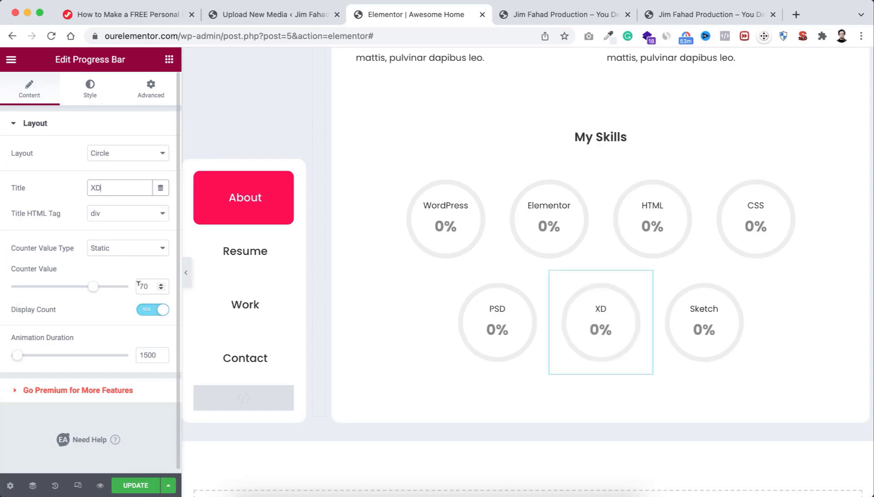
{"action": "left_click", "coordinate": [138, 285]}
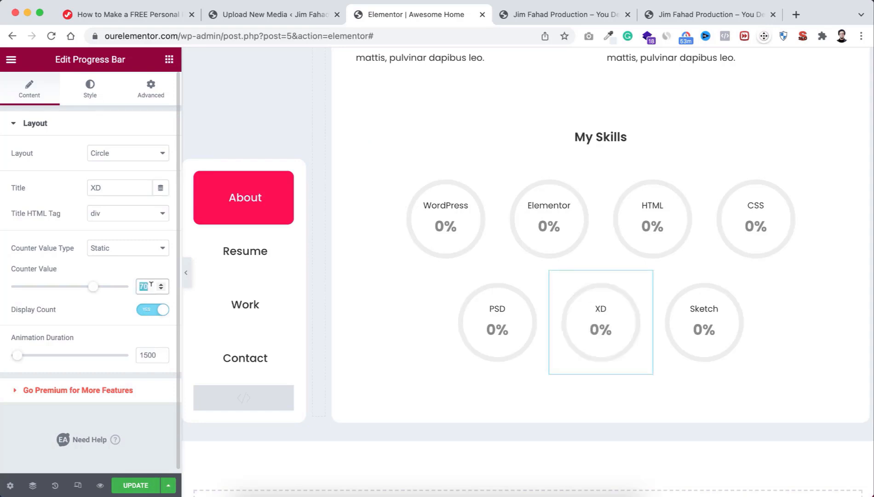
{"action": "type", "text": "90"}
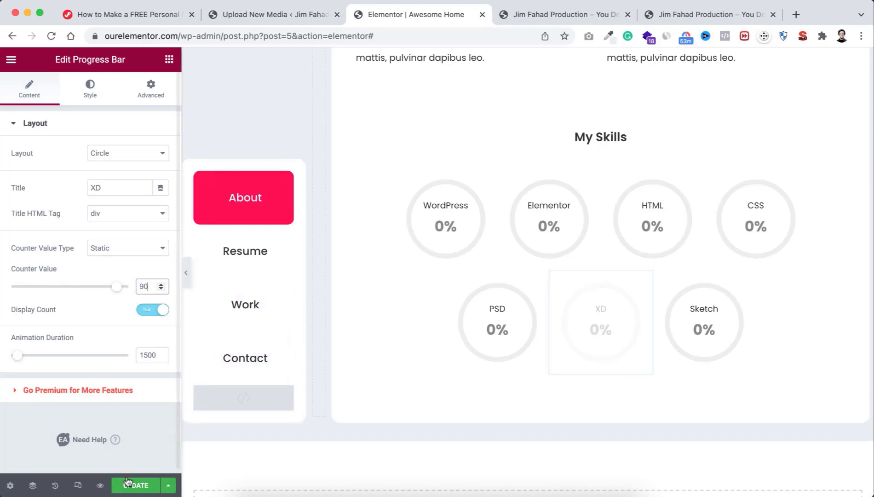
{"action": "left_click", "coordinate": [128, 483]}
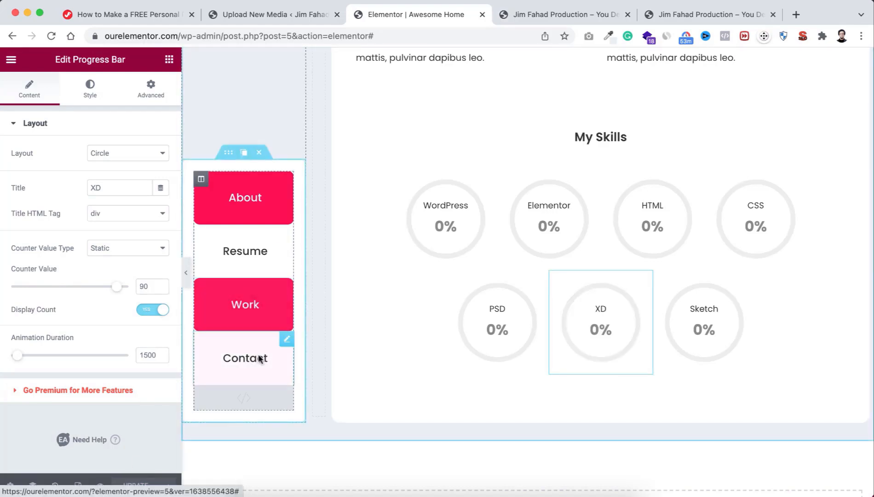
{"action": "left_click", "coordinate": [547, 14]}
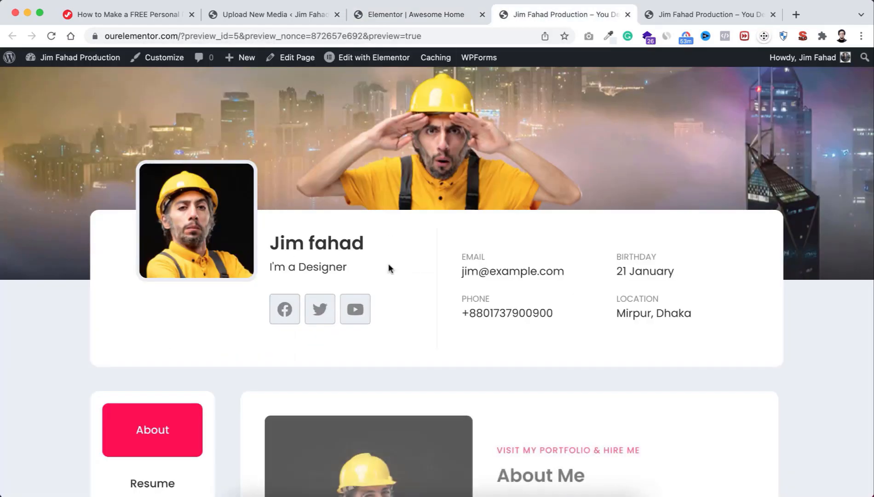
{"action": "scroll", "coordinate": [389, 266], "scroll_direction": "down", "scroll_amount": 5}
{"action": "left_click", "coordinate": [171, 246]}
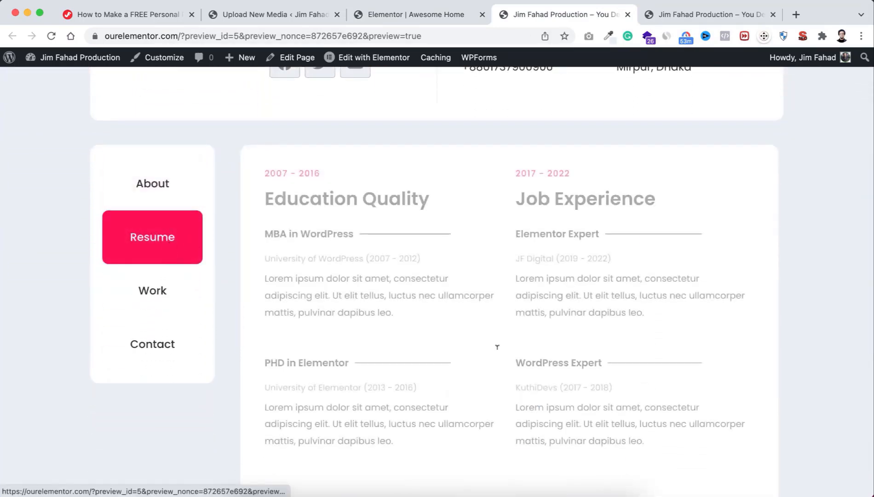
{"action": "scroll", "coordinate": [496, 350], "scroll_direction": "down", "scroll_amount": 6}
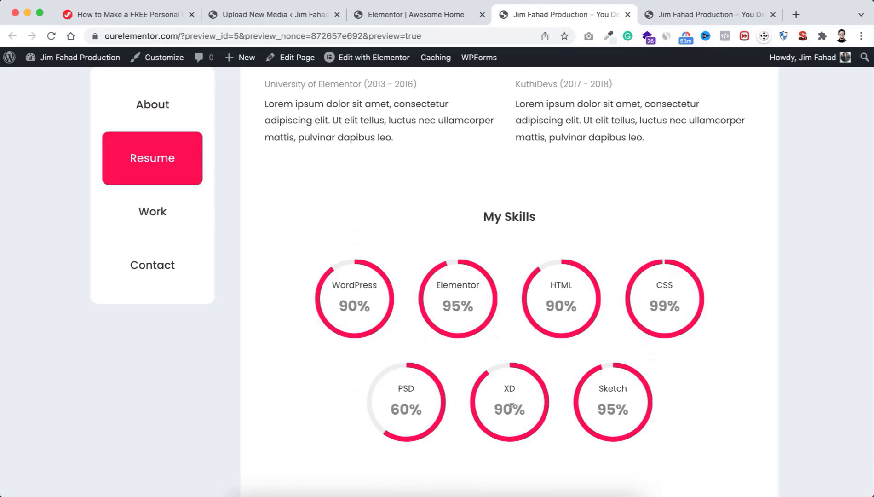
{"action": "scroll", "coordinate": [511, 405], "scroll_direction": "down", "scroll_amount": 1}
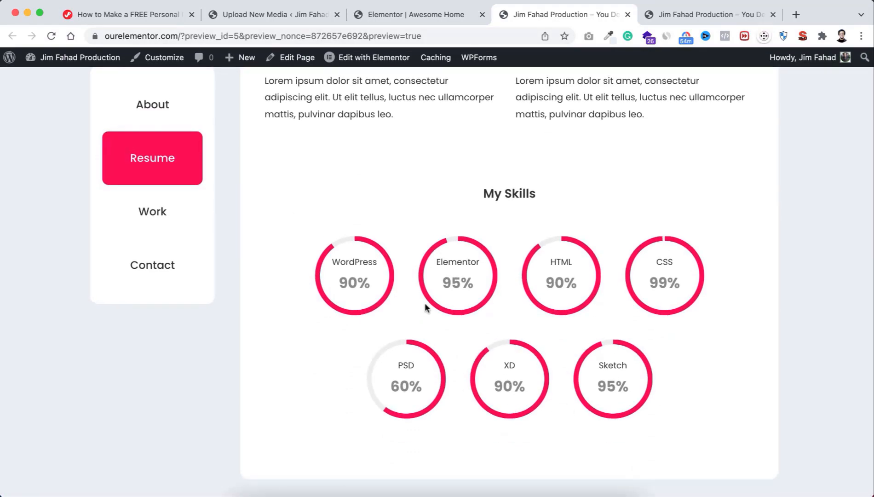
{"action": "scroll", "coordinate": [340, 176], "scroll_direction": "up", "scroll_amount": 9}
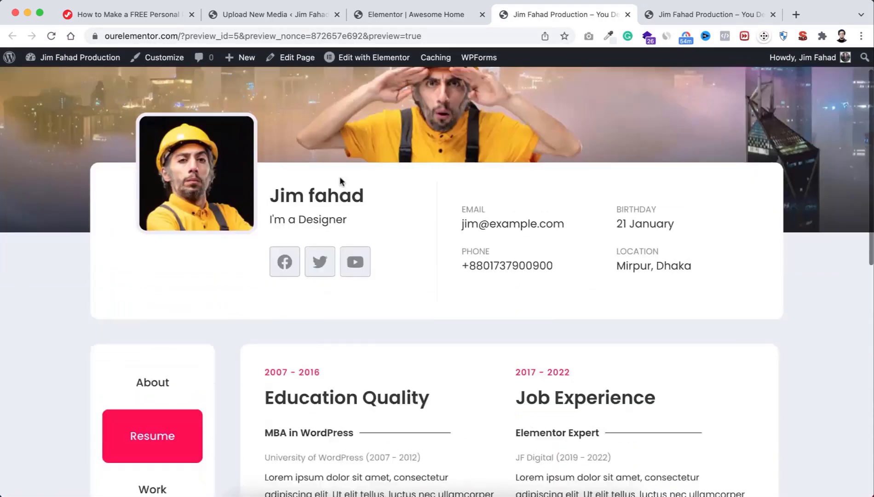
{"action": "scroll", "coordinate": [160, 217], "scroll_direction": "down", "scroll_amount": 3}
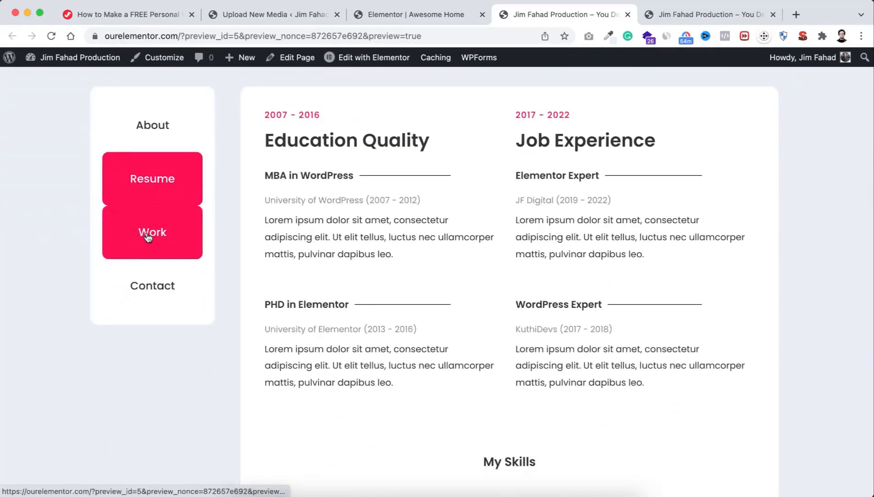
{"action": "scroll", "coordinate": [393, 174], "scroll_direction": "up", "scroll_amount": 3}
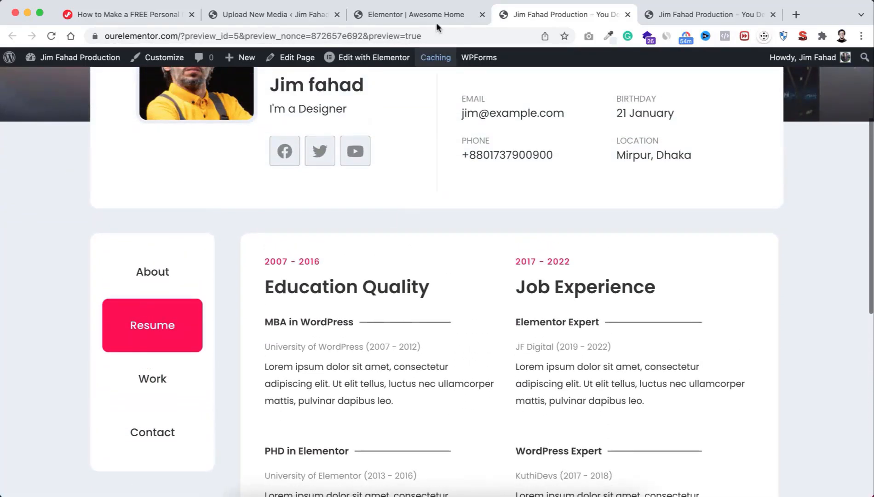
{"action": "left_click", "coordinate": [405, 15]}
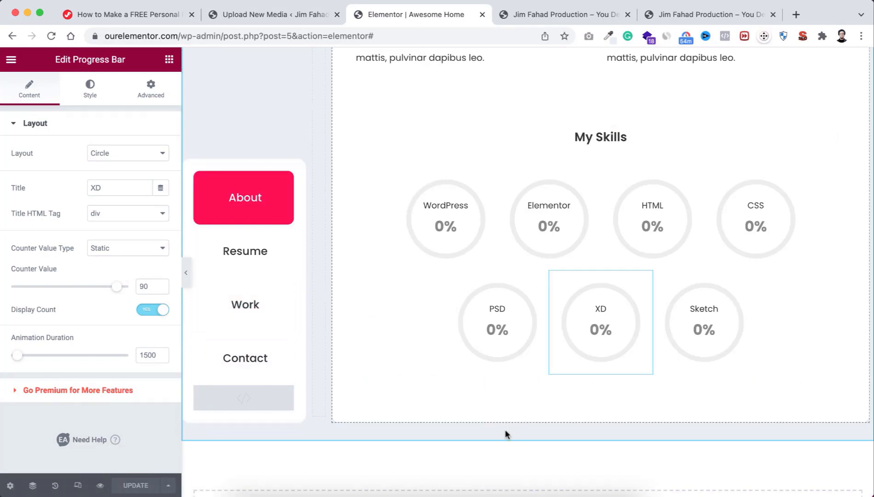
Step: Import Metafolio Works Section.json and insert it into the page with its document settings
{"action": "scroll", "coordinate": [506, 430], "scroll_direction": "down", "scroll_amount": 1}
{"action": "scroll", "coordinate": [505, 431], "scroll_direction": "down", "scroll_amount": 5}
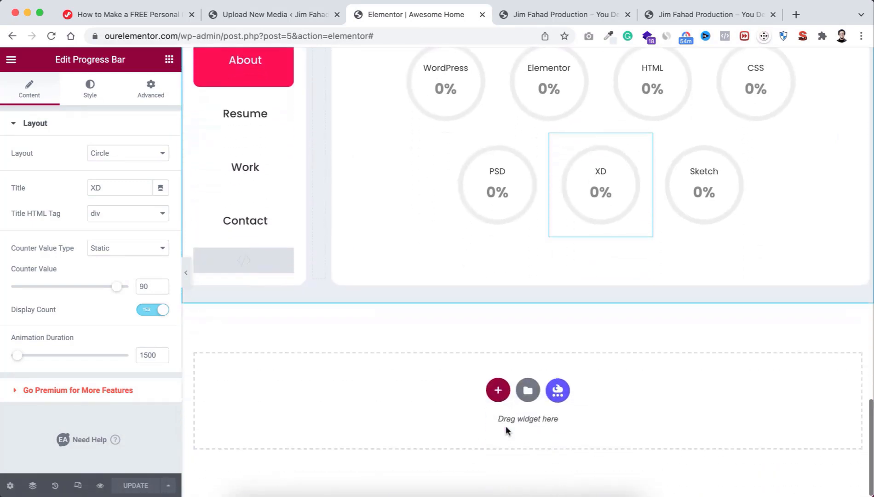
{"action": "left_click", "coordinate": [528, 391]}
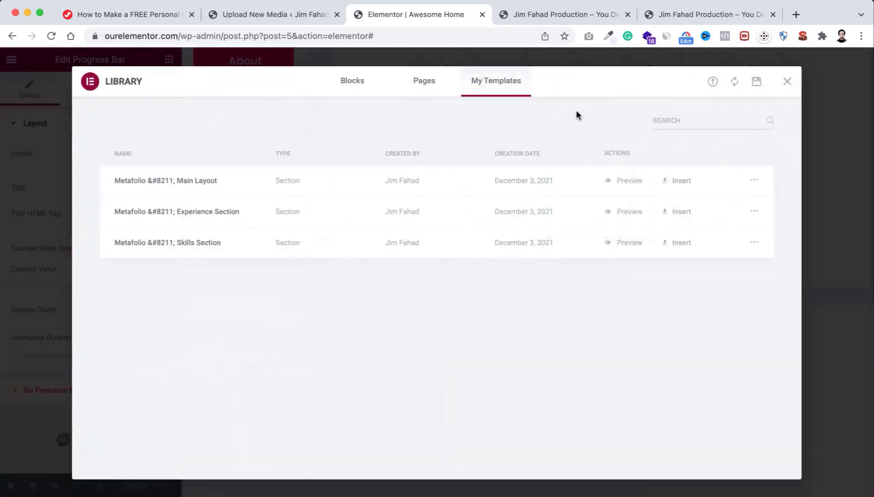
{"action": "left_click", "coordinate": [713, 83]}
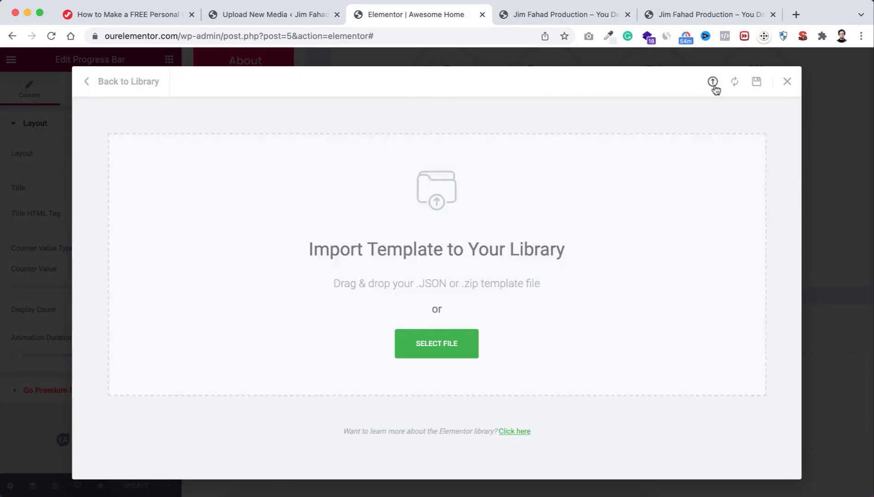
{"action": "left_click", "coordinate": [430, 344]}
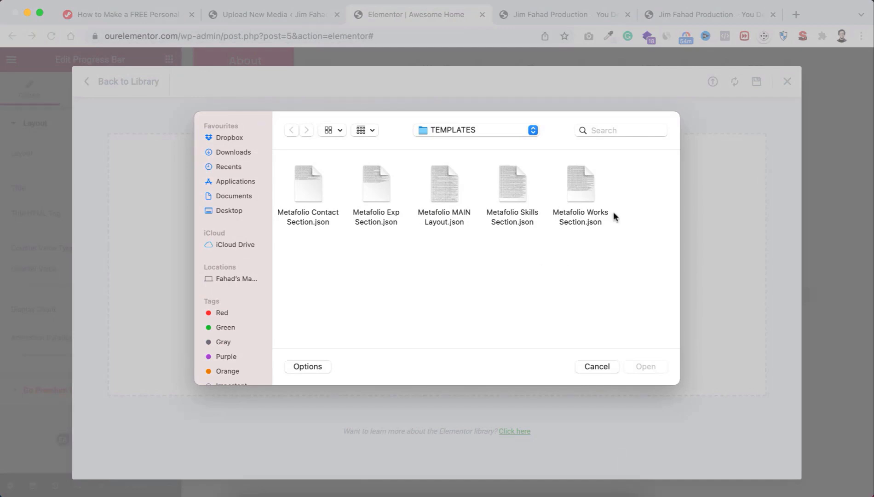
{"action": "left_click", "coordinate": [580, 187]}
{"action": "left_click", "coordinate": [646, 366]}
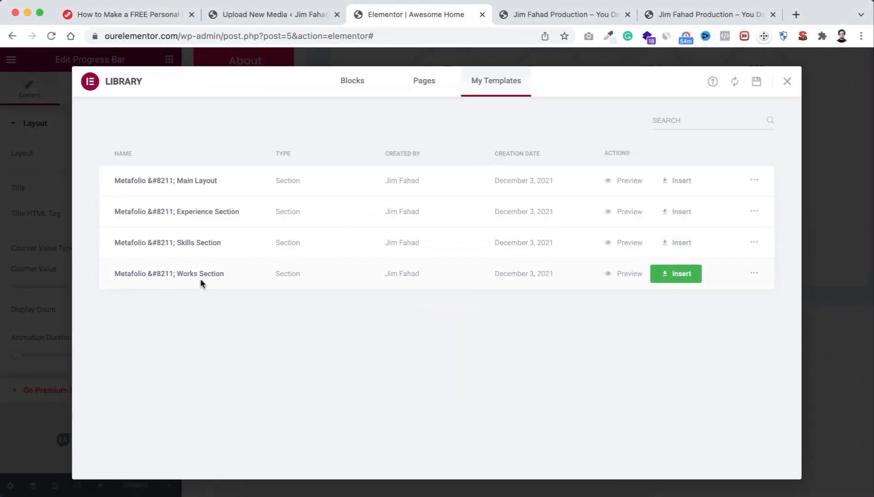
{"action": "left_click", "coordinate": [674, 273]}
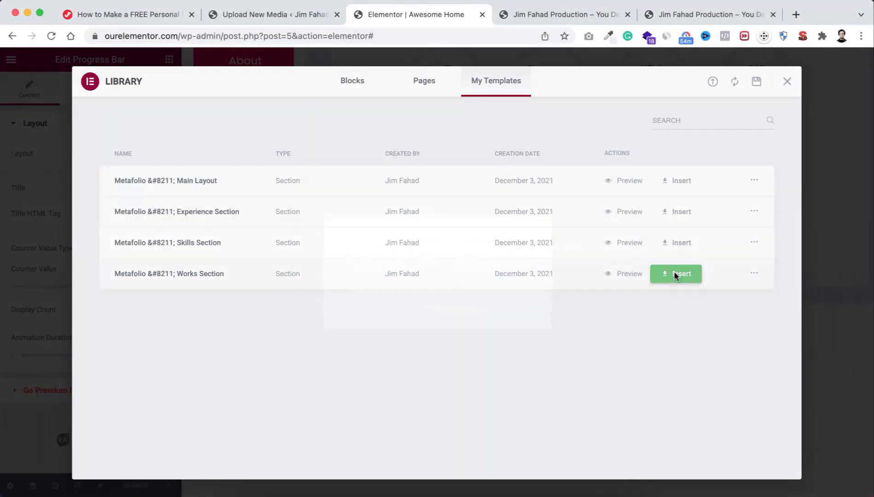
{"action": "left_click", "coordinate": [492, 315]}
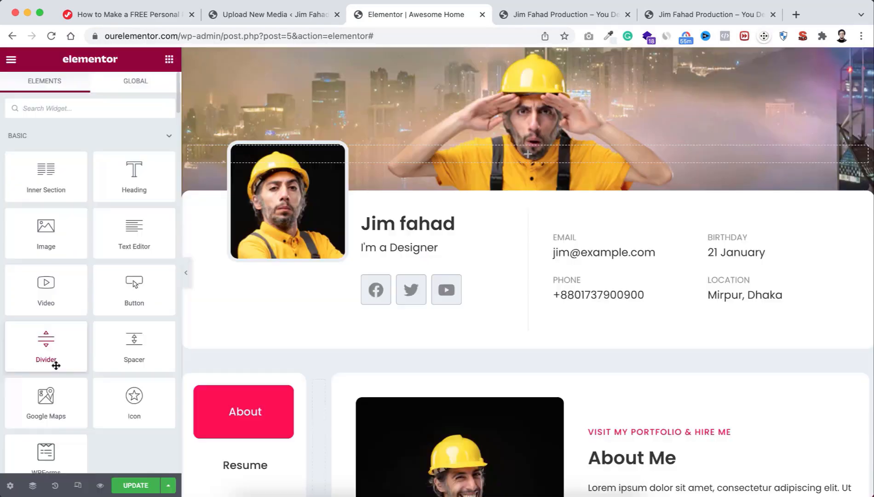
Step: Copy the portfolio section and paste it into the tab content column
{"action": "scroll", "coordinate": [380, 368], "scroll_direction": "down", "scroll_amount": 15}
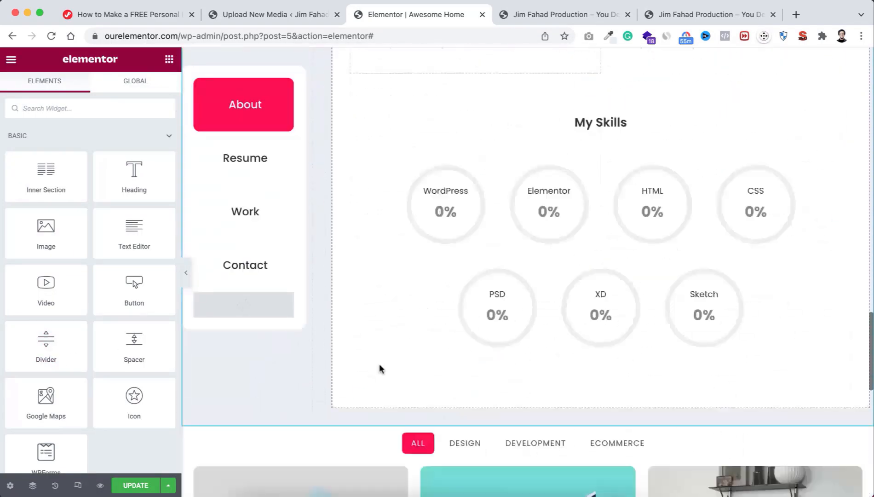
{"action": "scroll", "coordinate": [381, 369], "scroll_direction": "up", "scroll_amount": 3}
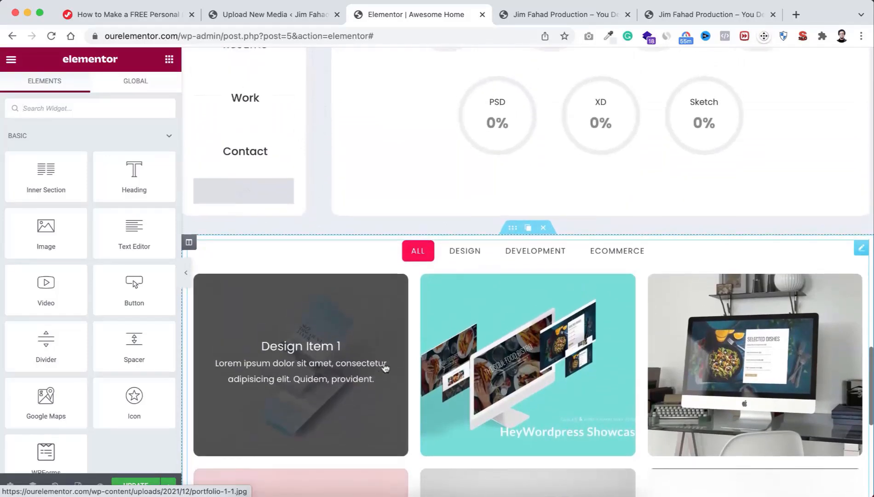
{"action": "right_click", "coordinate": [513, 236]}
{"action": "left_click", "coordinate": [538, 285]}
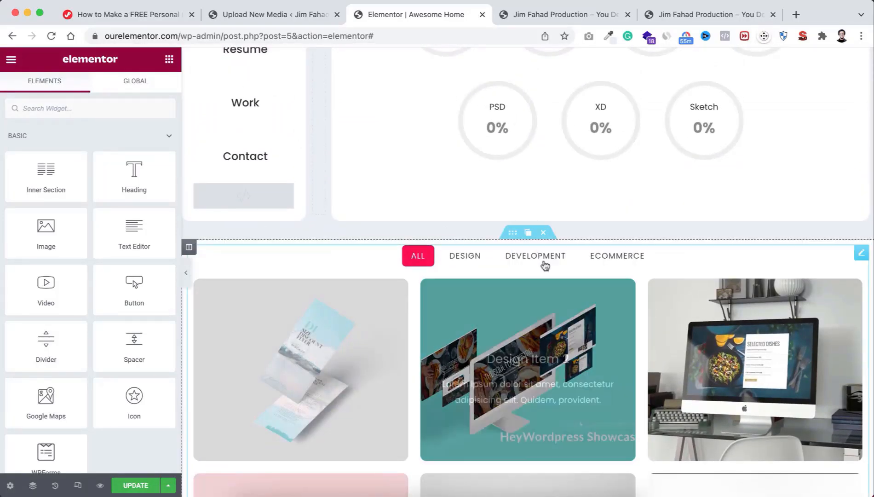
{"action": "right_click", "coordinate": [564, 207]}
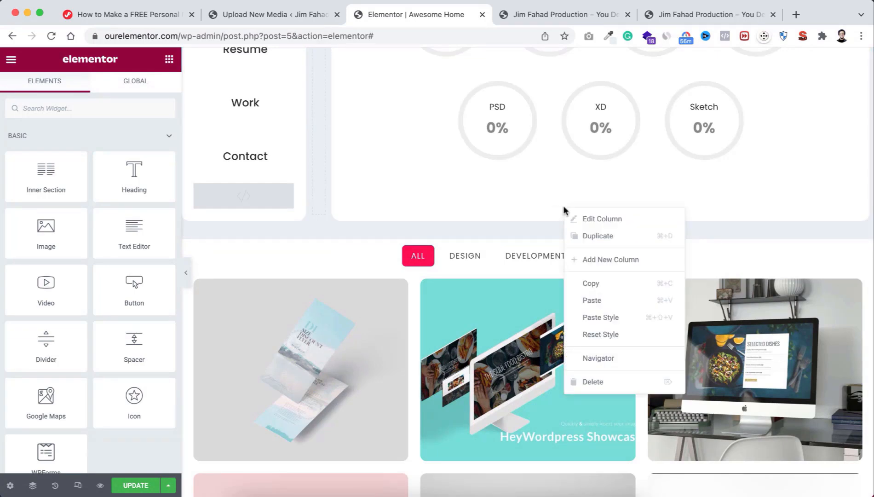
{"action": "left_click", "coordinate": [601, 301]}
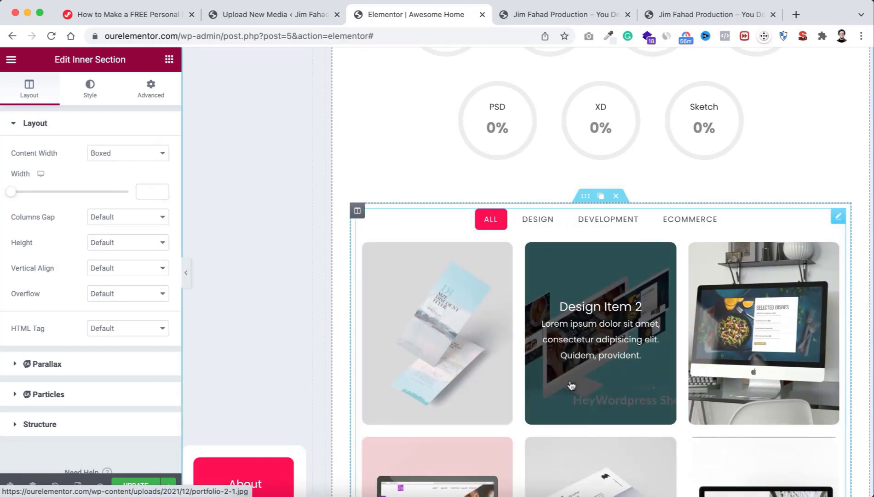
Step: Delete the leftover standalone portfolio section
{"action": "scroll", "coordinate": [585, 345], "scroll_direction": "down", "scroll_amount": 8}
{"action": "scroll", "coordinate": [571, 385], "scroll_direction": "down", "scroll_amount": 2}
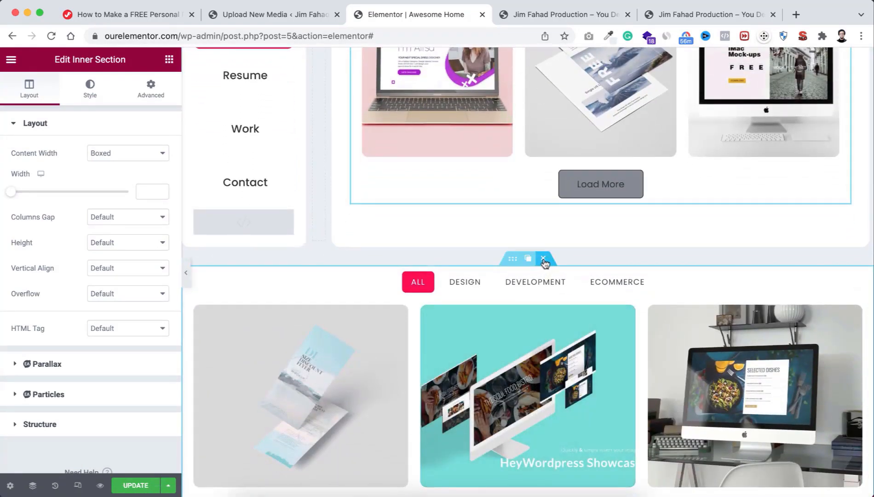
{"action": "left_click", "coordinate": [544, 259]}
{"action": "scroll", "coordinate": [525, 299], "scroll_direction": "up", "scroll_amount": 6}
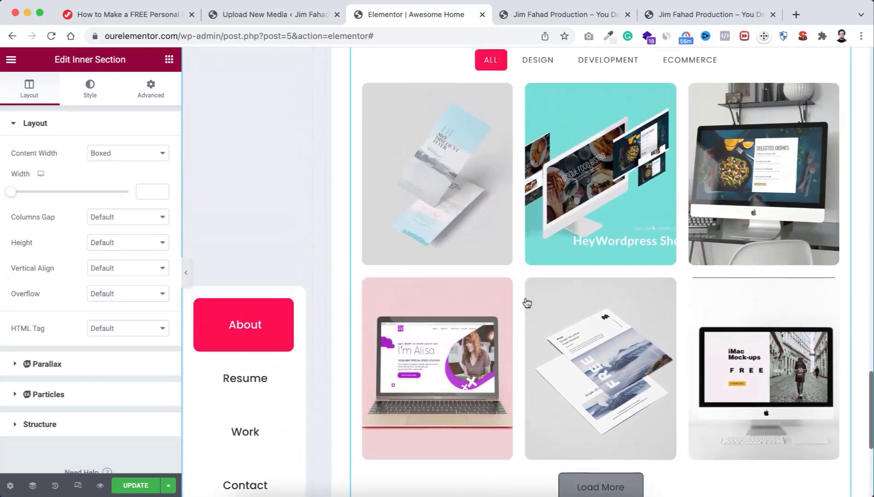
{"action": "scroll", "coordinate": [527, 302], "scroll_direction": "down", "scroll_amount": 3}
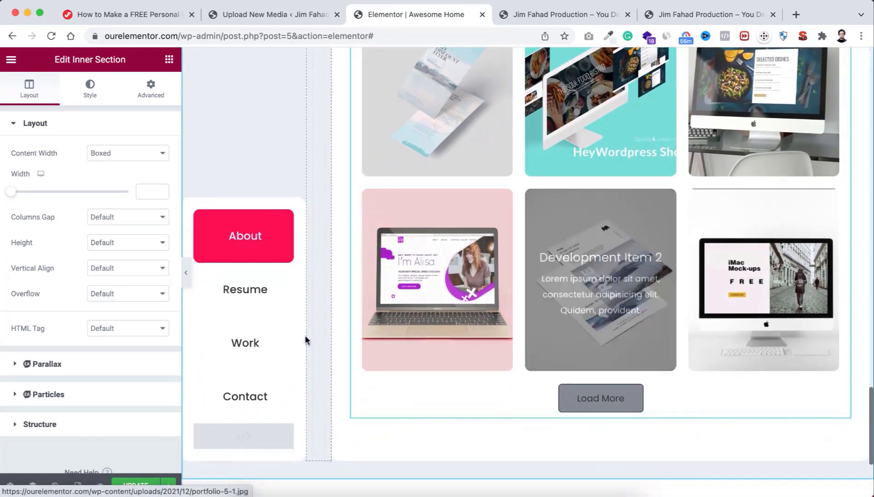
Step: Select the Work button's CSS ID 'work' in its Advanced settings
{"action": "left_click", "coordinate": [250, 346]}
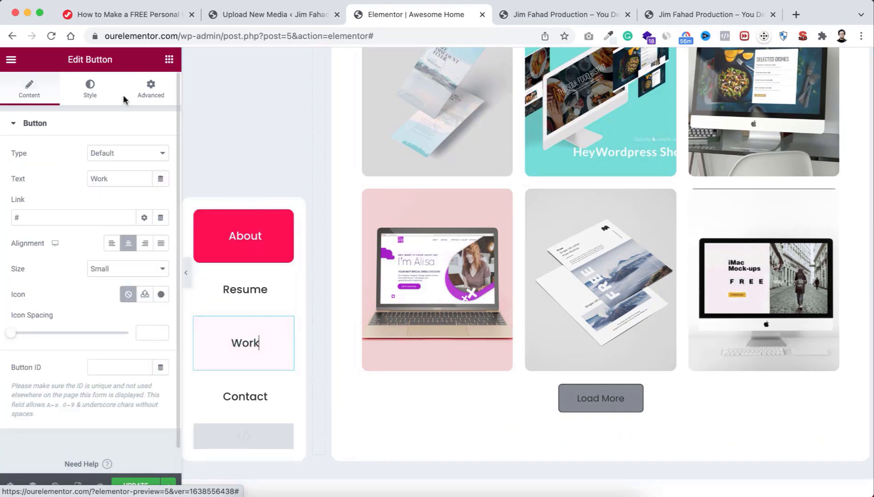
{"action": "left_click", "coordinate": [153, 91]}
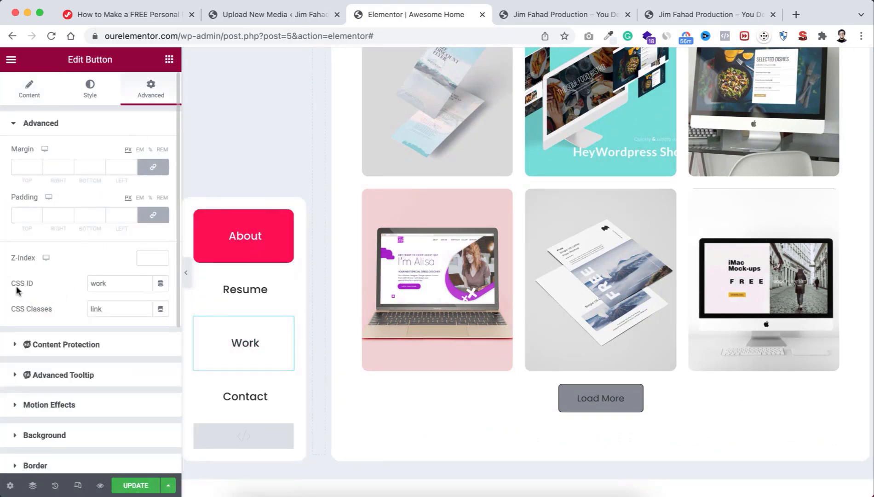
{"action": "left_click_drag", "start_coordinate": [111, 281], "coordinate": [90, 280]}
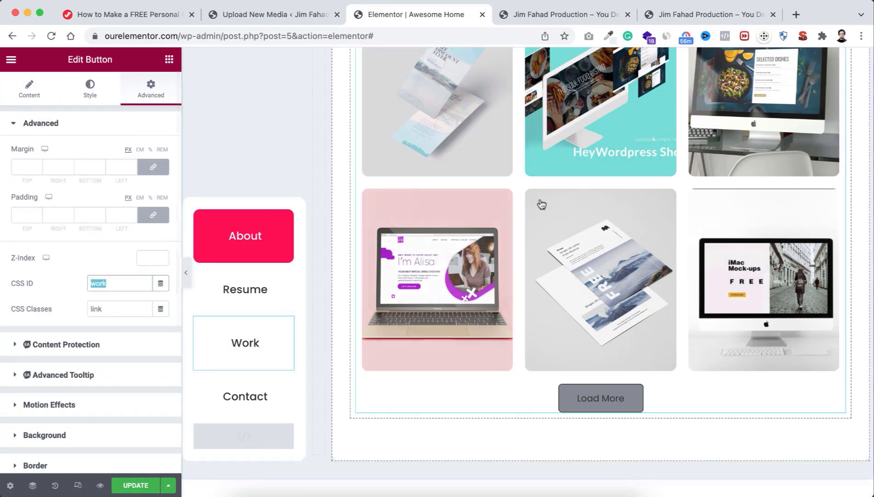
{"action": "scroll", "coordinate": [614, 173], "scroll_direction": "up", "scroll_amount": 5}
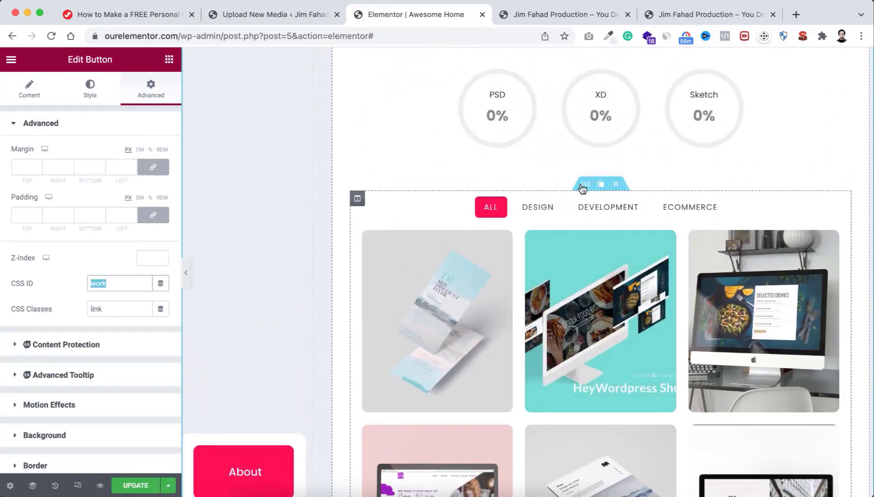
Step: Give the portfolio gallery section the CSS class work, save the page, and preview it
{"action": "left_click", "coordinate": [584, 186]}
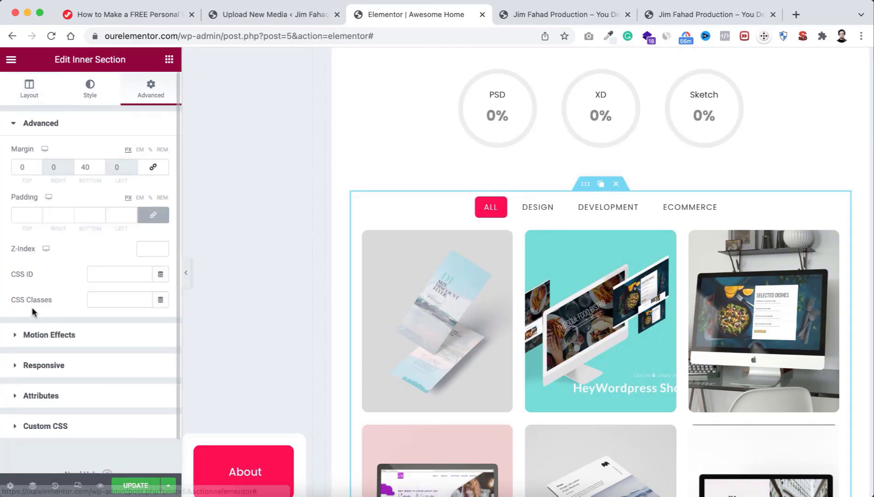
{"action": "left_click", "coordinate": [105, 296]}
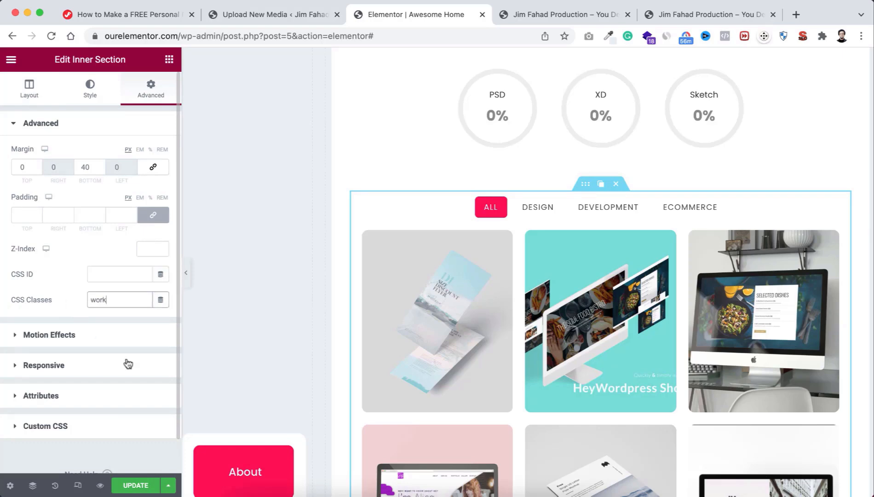
{"action": "left_click", "coordinate": [136, 486]}
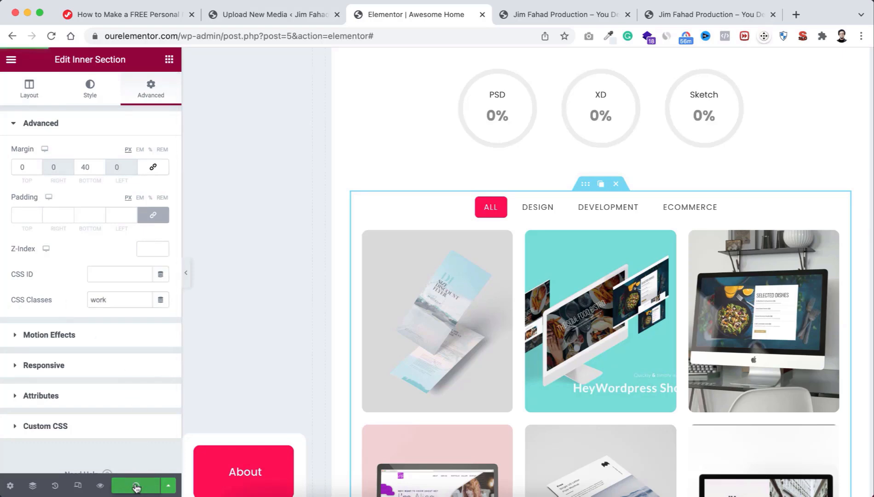
{"action": "left_click", "coordinate": [101, 486]}
Step: Open the Work tab on the preview page and load more portfolio items
{"action": "scroll", "coordinate": [220, 396], "scroll_direction": "down", "scroll_amount": 5}
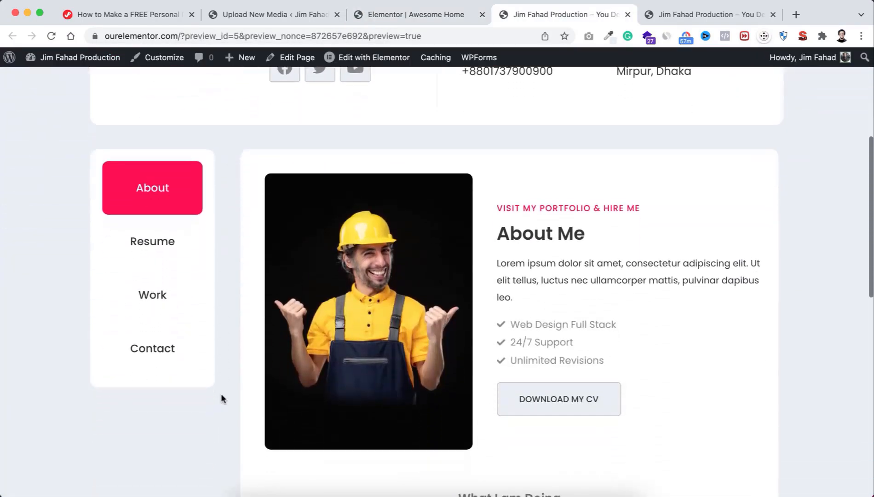
{"action": "left_click", "coordinate": [167, 307]}
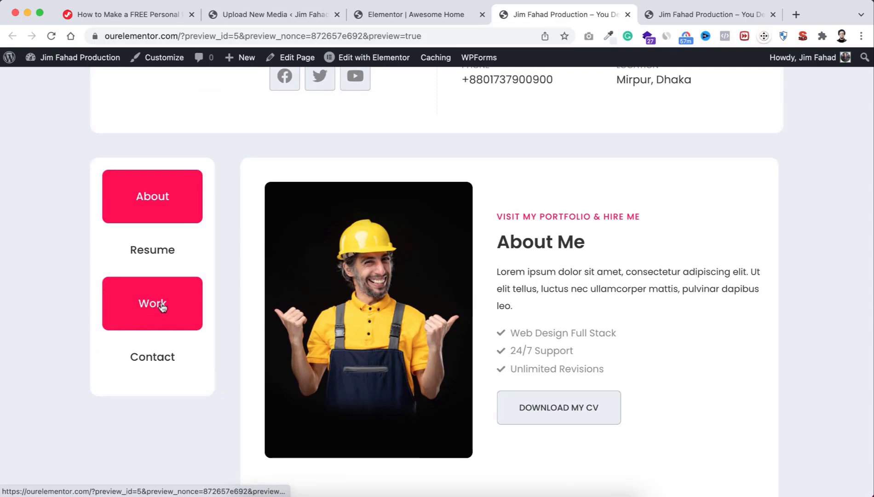
{"action": "scroll", "coordinate": [508, 395], "scroll_direction": "down", "scroll_amount": 2}
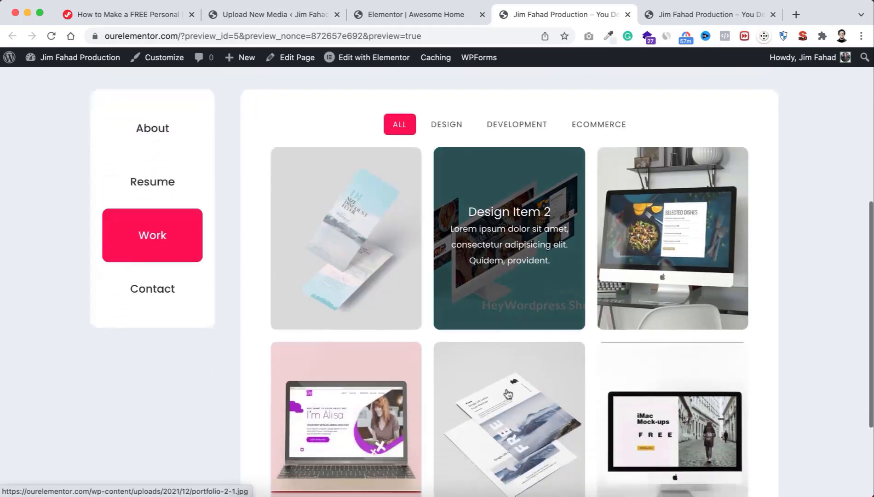
{"action": "scroll", "coordinate": [508, 393], "scroll_direction": "down", "scroll_amount": 4}
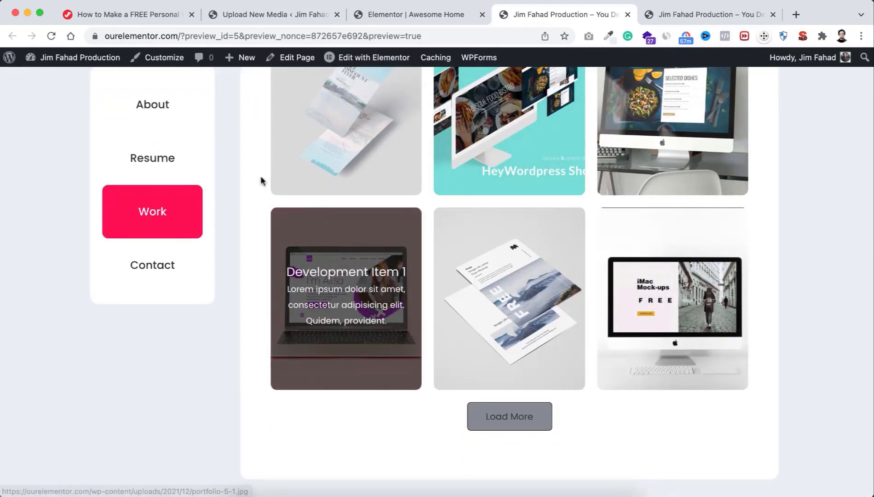
{"action": "scroll", "coordinate": [259, 170], "scroll_direction": "up", "scroll_amount": 5}
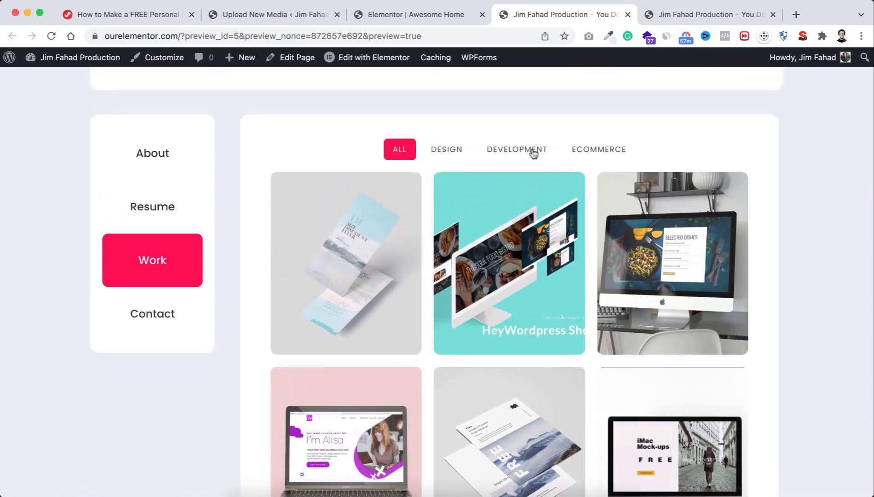
{"action": "scroll", "coordinate": [355, 168], "scroll_direction": "down", "scroll_amount": 2}
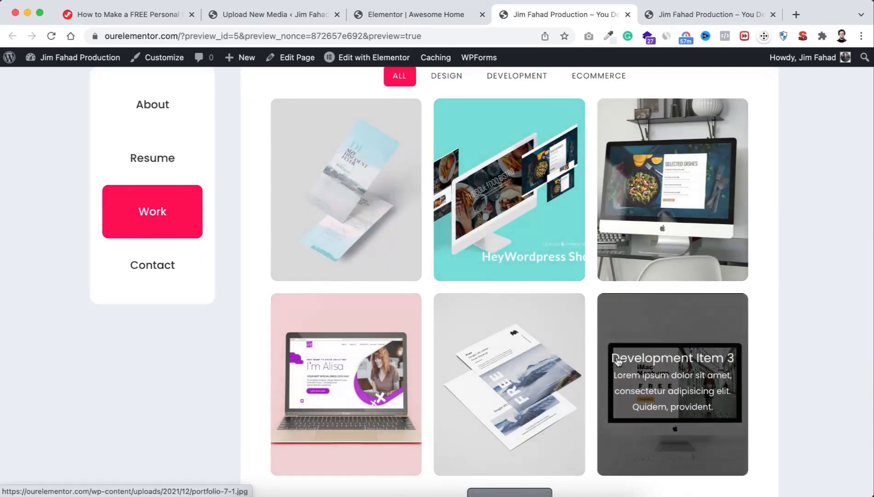
{"action": "scroll", "coordinate": [604, 379], "scroll_direction": "down", "scroll_amount": 2}
{"action": "left_click", "coordinate": [521, 419]}
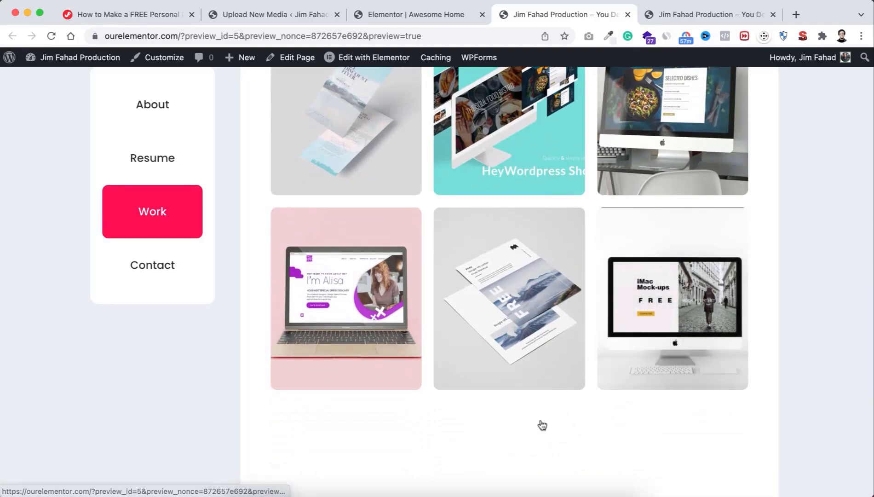
{"action": "scroll", "coordinate": [657, 432], "scroll_direction": "down", "scroll_amount": 3}
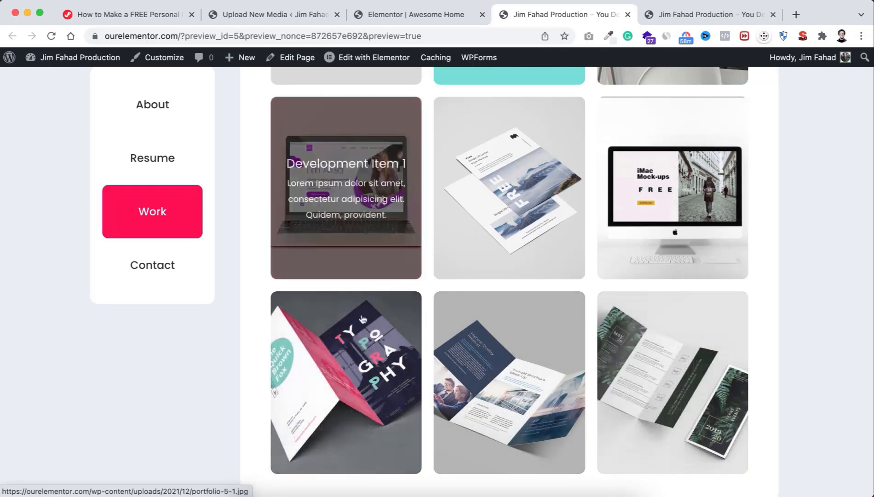
{"action": "scroll", "coordinate": [522, 245], "scroll_direction": "up", "scroll_amount": 2}
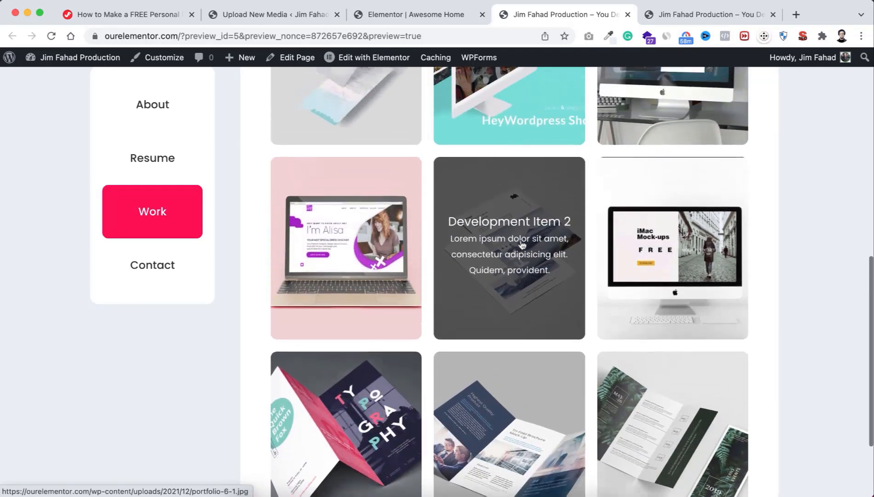
{"action": "scroll", "coordinate": [522, 246], "scroll_direction": "up", "scroll_amount": 5}
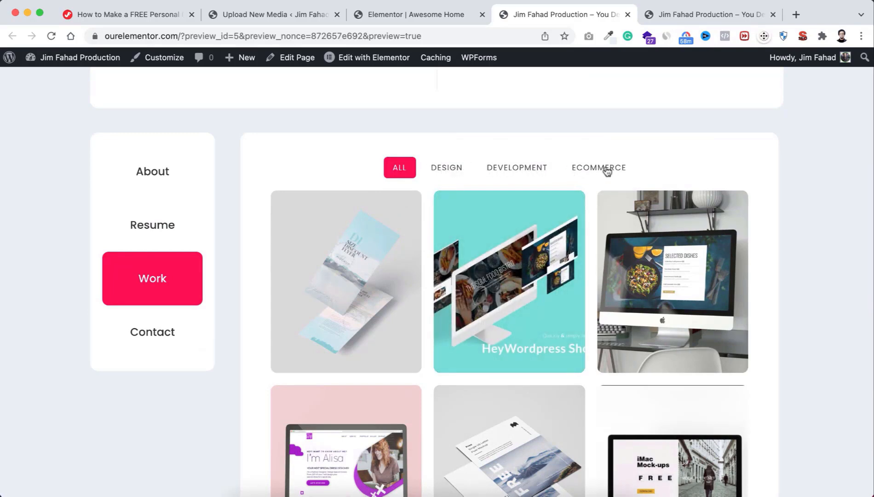
Step: Test the Design, Development and Ecommerce filters, then open Ecommerce Item 2 in the lightbox
{"action": "left_click", "coordinate": [449, 169]}
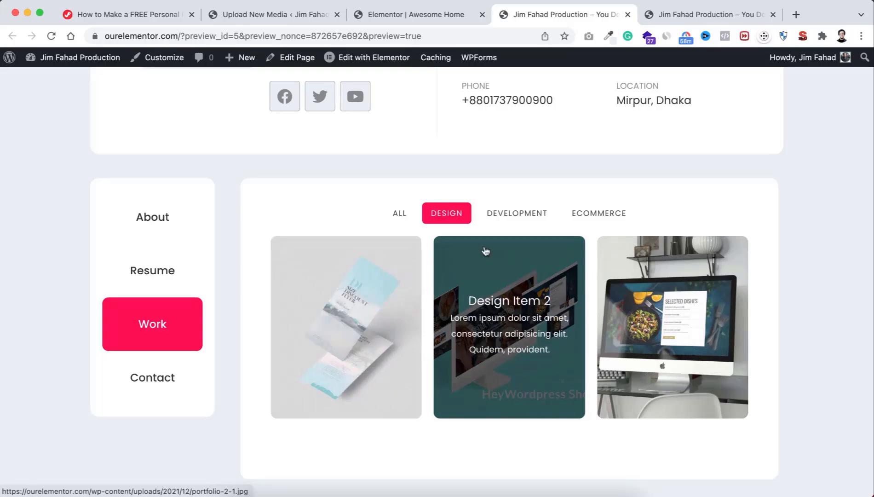
{"action": "left_click", "coordinate": [516, 215]}
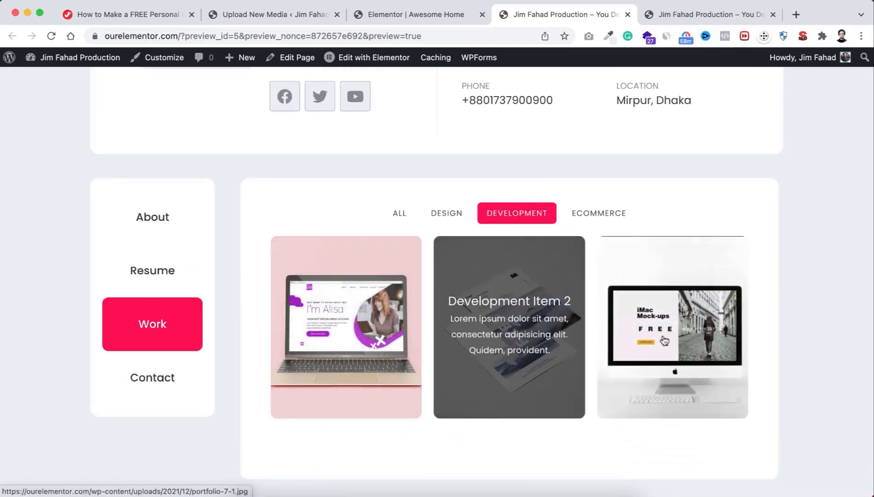
{"action": "left_click", "coordinate": [597, 216]}
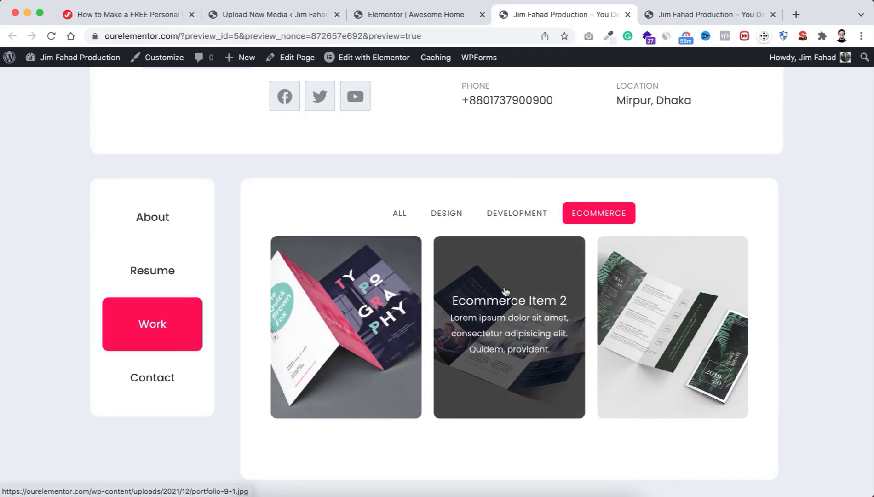
{"action": "left_click", "coordinate": [506, 292]}
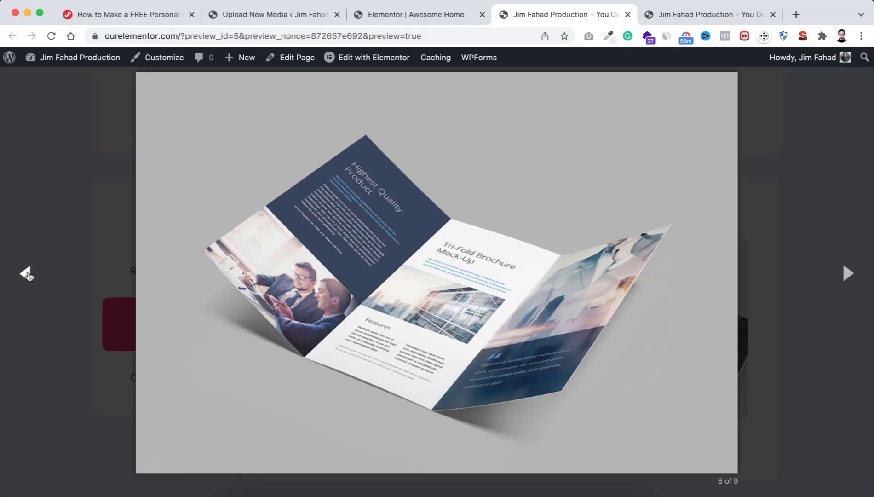
Step: Page back through the lightbox images to image 2 of 9
{"action": "left_click", "coordinate": [26, 273]}
{"action": "left_click", "coordinate": [26, 274]}
{"action": "left_click", "coordinate": [26, 273]}
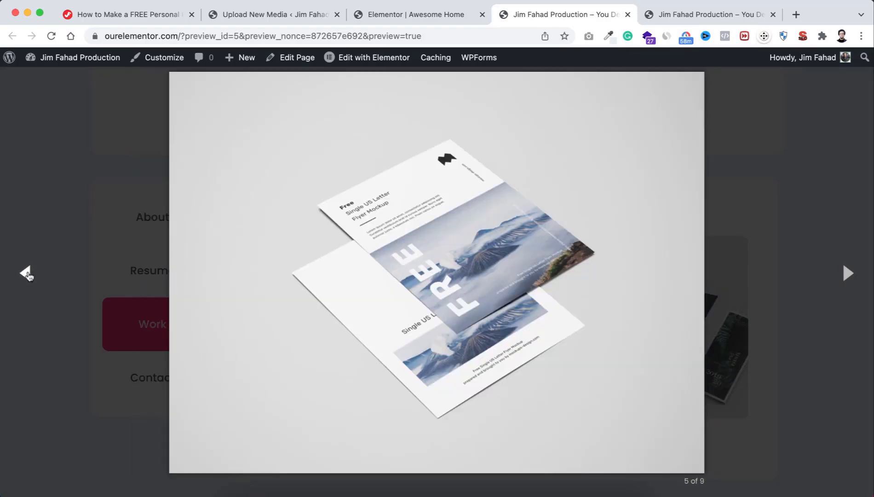
{"action": "left_click", "coordinate": [26, 273]}
{"action": "left_click", "coordinate": [25, 274]}
{"action": "left_click", "coordinate": [26, 273]}
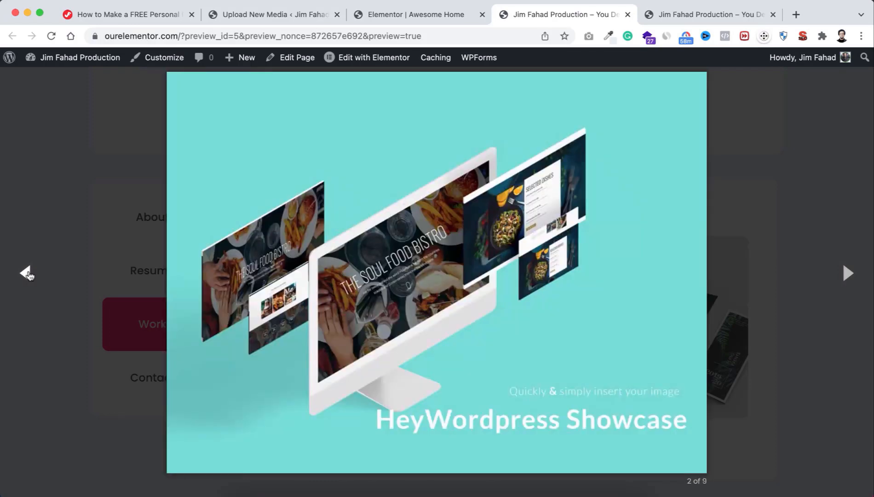
Step: Close the lightbox and switch the Work gallery back to the ALL filter
{"action": "left_click", "coordinate": [789, 124]}
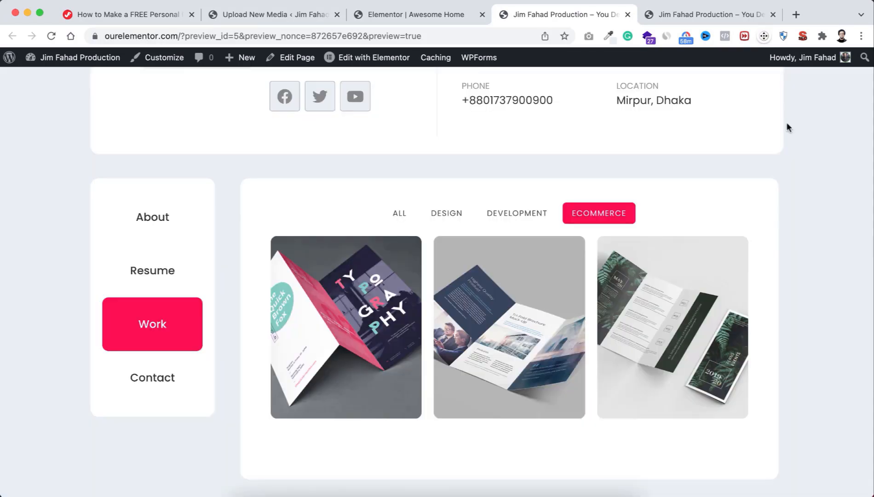
{"action": "left_click", "coordinate": [399, 216]}
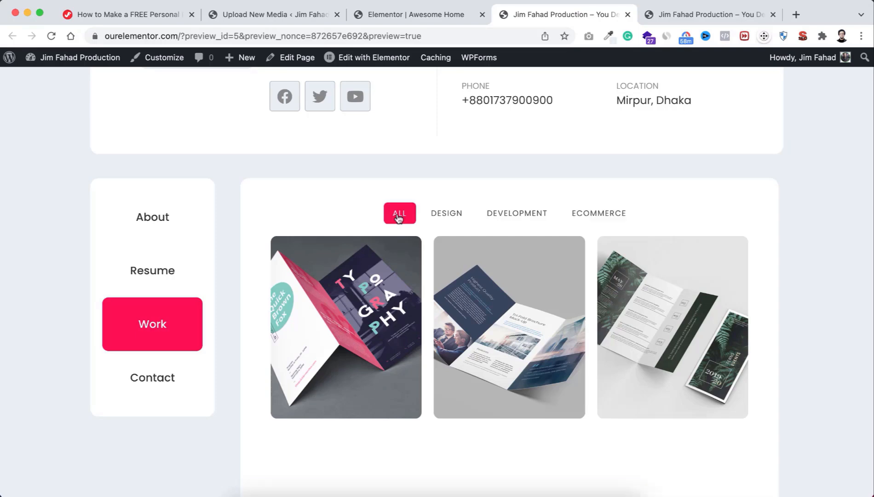
{"action": "scroll", "coordinate": [409, 271], "scroll_direction": "down", "scroll_amount": 3}
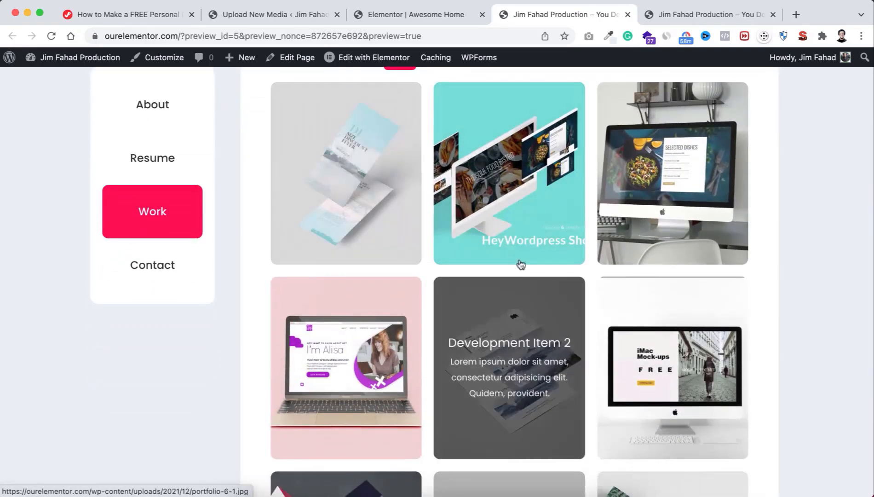
{"action": "scroll", "coordinate": [483, 194], "scroll_direction": "up", "scroll_amount": 2}
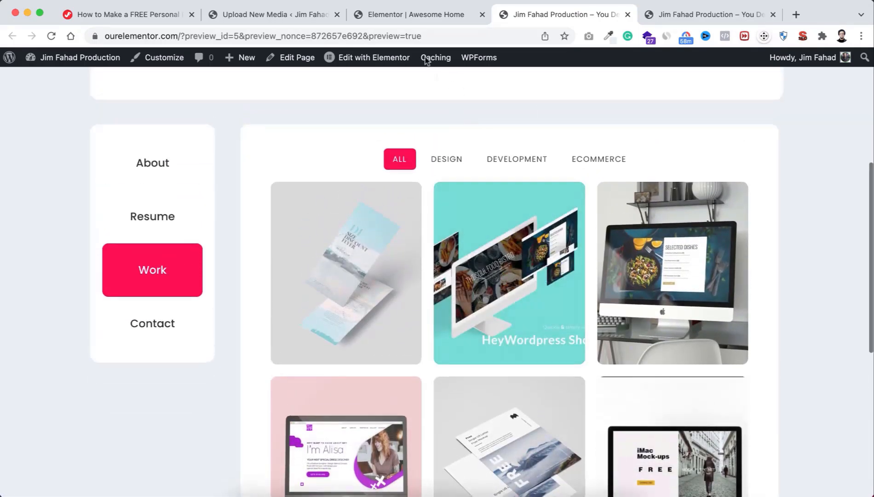
Step: Back in the editor tab, open Edit Filterable Gallery, showing 6 items in 3 columns
{"action": "left_click", "coordinate": [426, 14]}
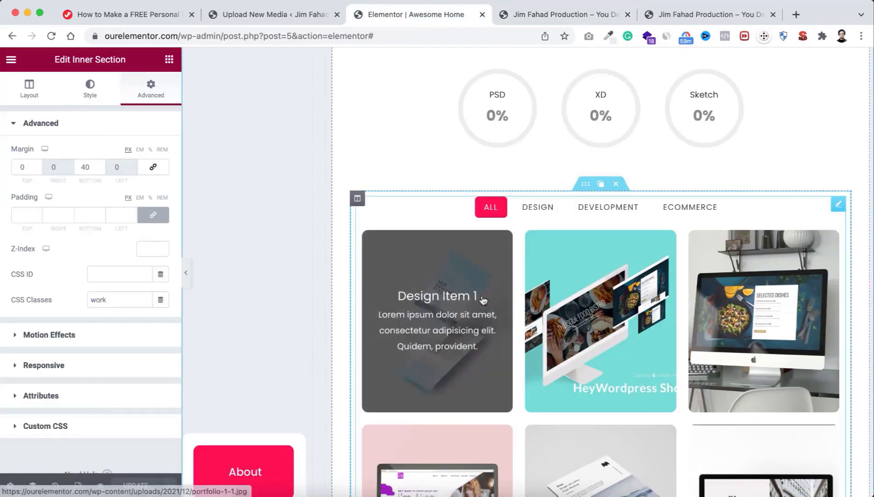
{"action": "scroll", "coordinate": [483, 299], "scroll_direction": "down", "scroll_amount": 2}
{"action": "scroll", "coordinate": [483, 299], "scroll_direction": "up", "scroll_amount": 2}
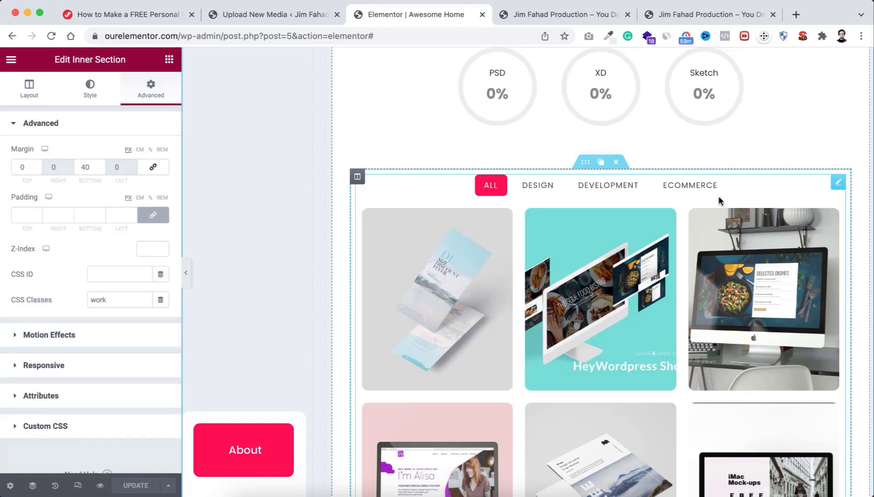
{"action": "left_click", "coordinate": [836, 184]}
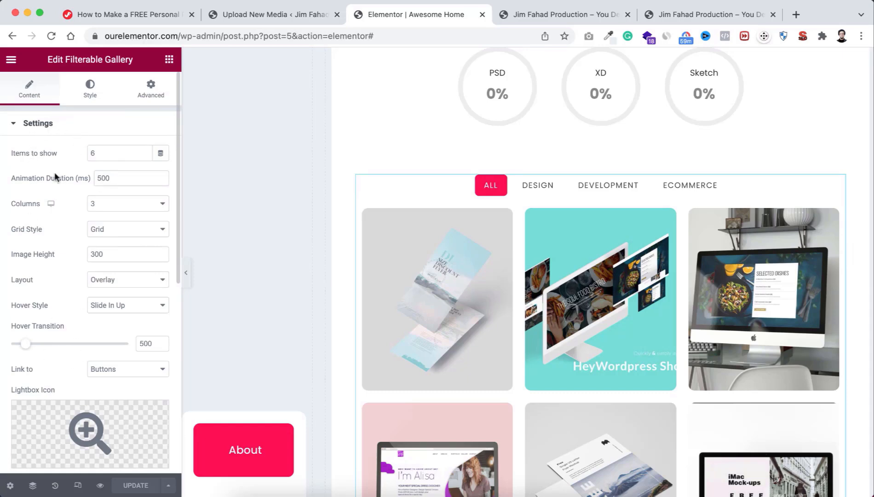
Step: Collapse Settings, expand Filterable Controls, and inspect then collapse the Design filter entry
{"action": "left_click", "coordinate": [43, 125]}
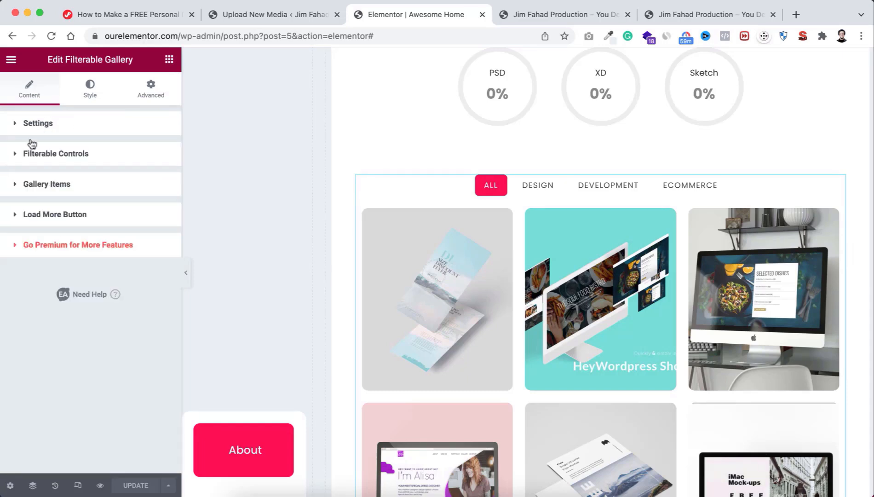
{"action": "left_click", "coordinate": [69, 159]}
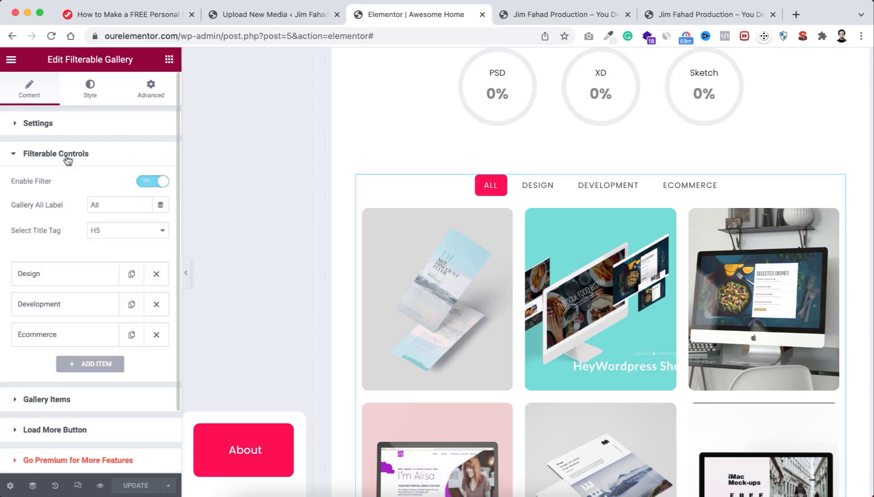
{"action": "scroll", "coordinate": [70, 272], "scroll_direction": "down", "scroll_amount": 1}
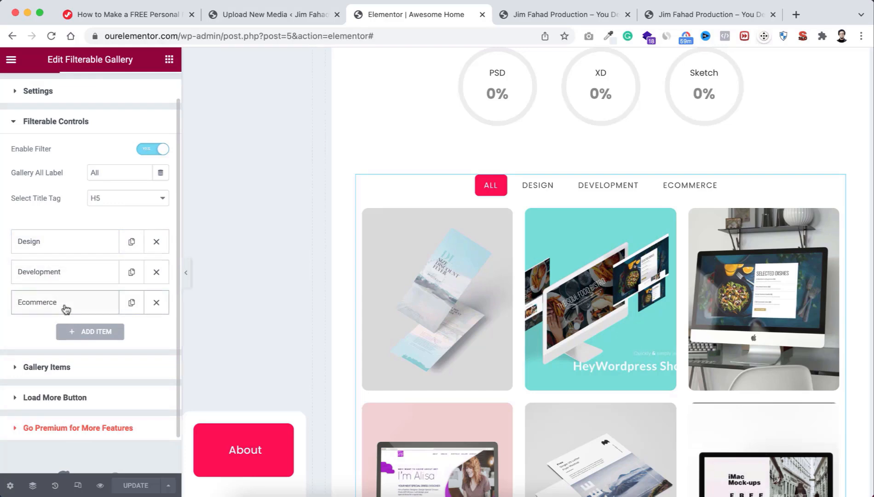
{"action": "left_click", "coordinate": [75, 241]}
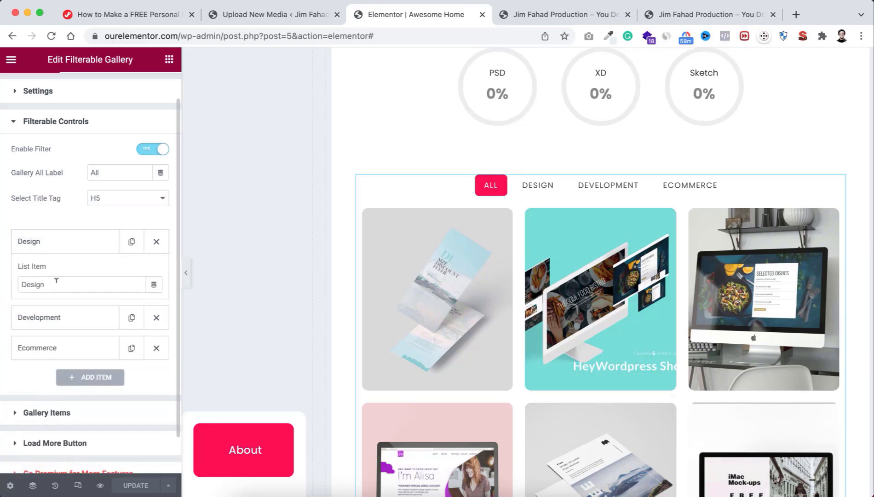
{"action": "left_click_drag", "start_coordinate": [56, 282], "coordinate": [19, 284]}
{"action": "left_click", "coordinate": [67, 241]}
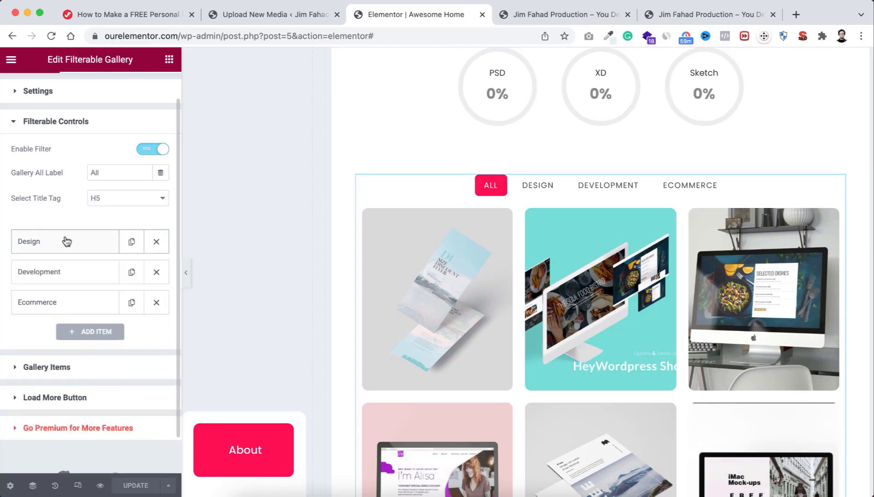
Step: Collapse Filterable Controls and expand Gallery Items to list the Design, Development and Ecommerce entries
{"action": "left_click", "coordinate": [84, 124]}
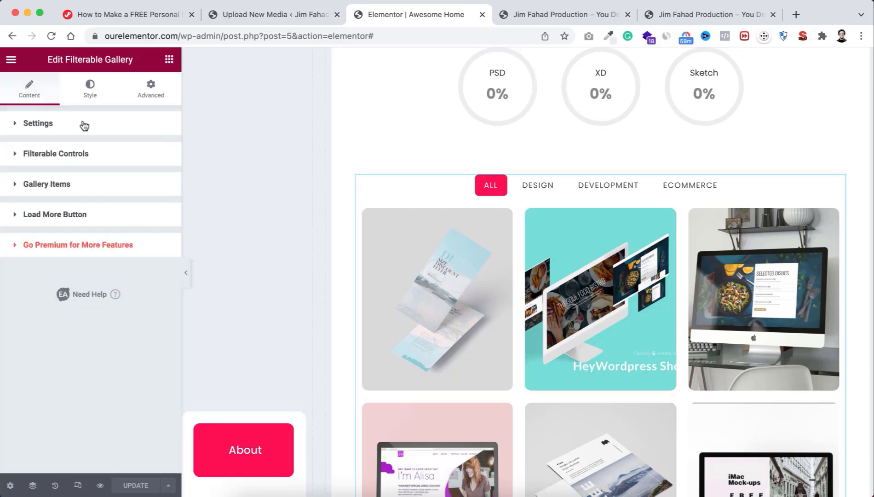
{"action": "left_click", "coordinate": [44, 186]}
{"action": "scroll", "coordinate": [88, 315], "scroll_direction": "down", "scroll_amount": 3}
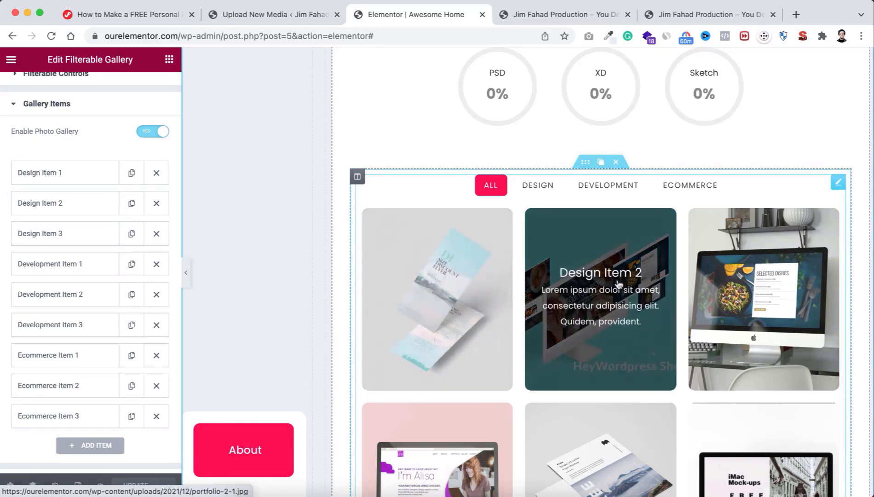
{"action": "scroll", "coordinate": [734, 350], "scroll_direction": "down", "scroll_amount": 2}
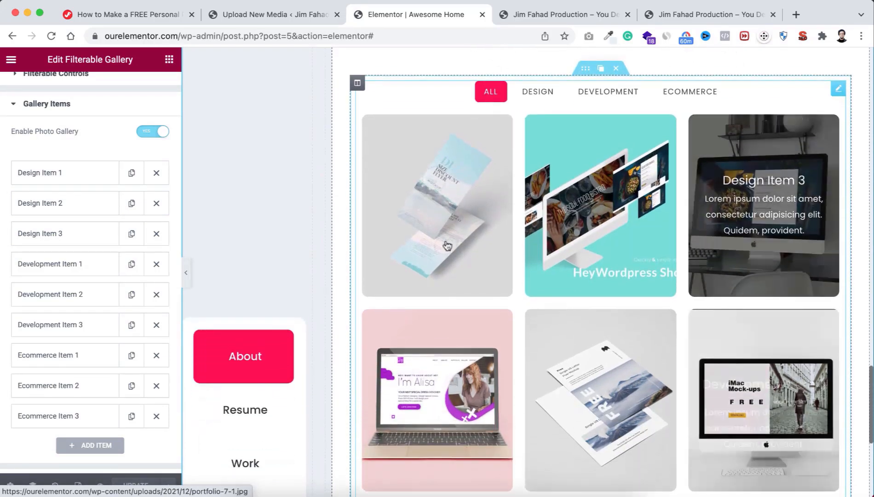
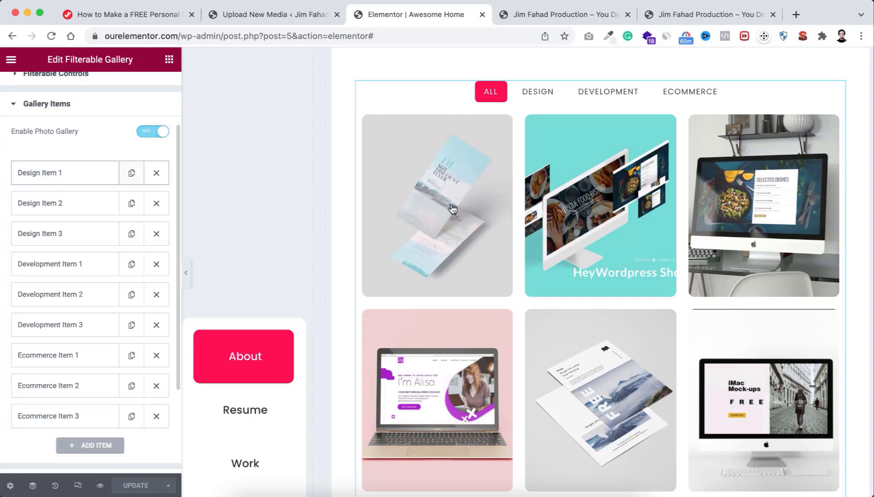
Step: Expand Design Item 1 in Gallery Items, then view the live page preview
{"action": "left_click", "coordinate": [55, 173]}
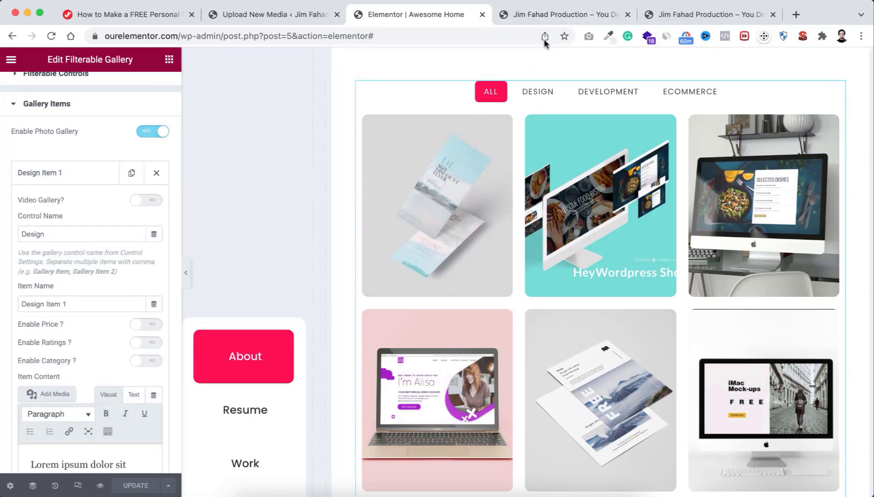
{"action": "left_click", "coordinate": [550, 17]}
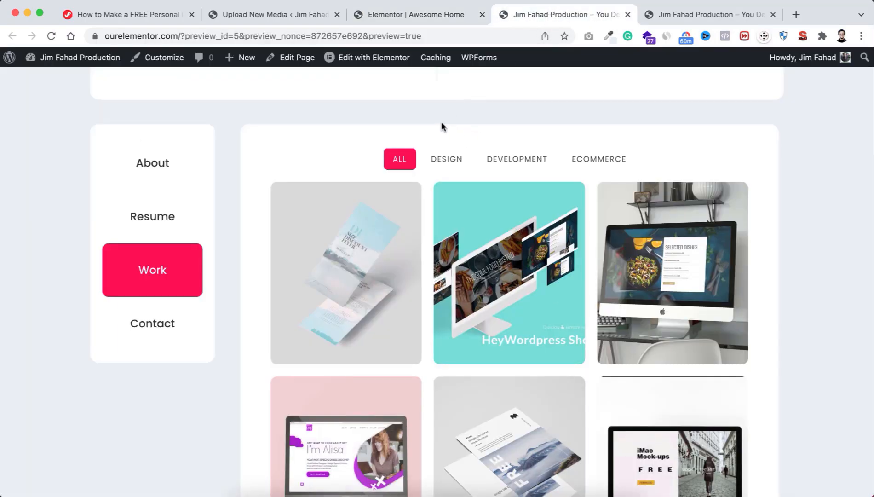
Step: Filter the preview gallery to Design items, then go back to the Elementor editor
{"action": "left_click", "coordinate": [445, 161]}
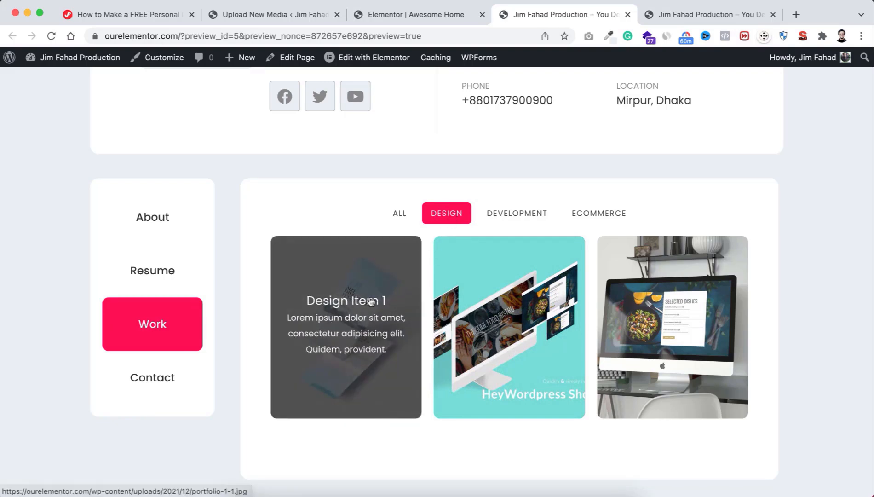
{"action": "left_click", "coordinate": [438, 16]}
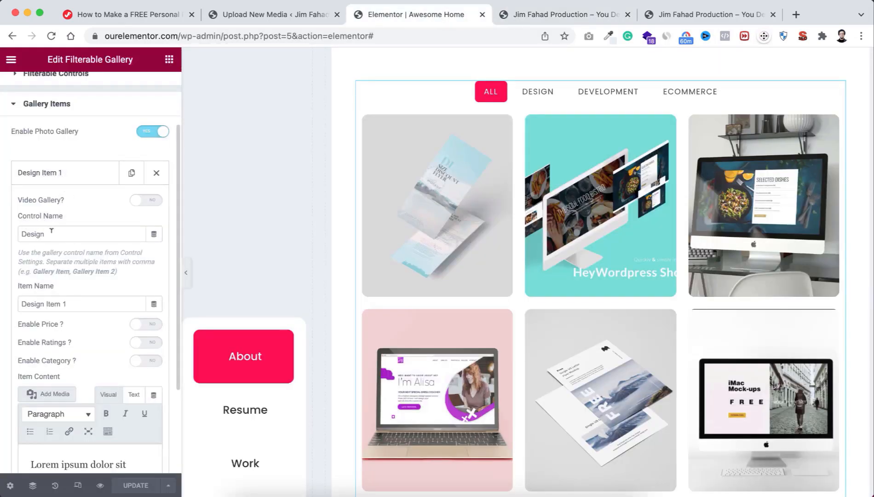
{"action": "left_click_drag", "start_coordinate": [51, 232], "coordinate": [16, 235]}
{"action": "scroll", "coordinate": [48, 129], "scroll_direction": "up", "scroll_amount": 3}
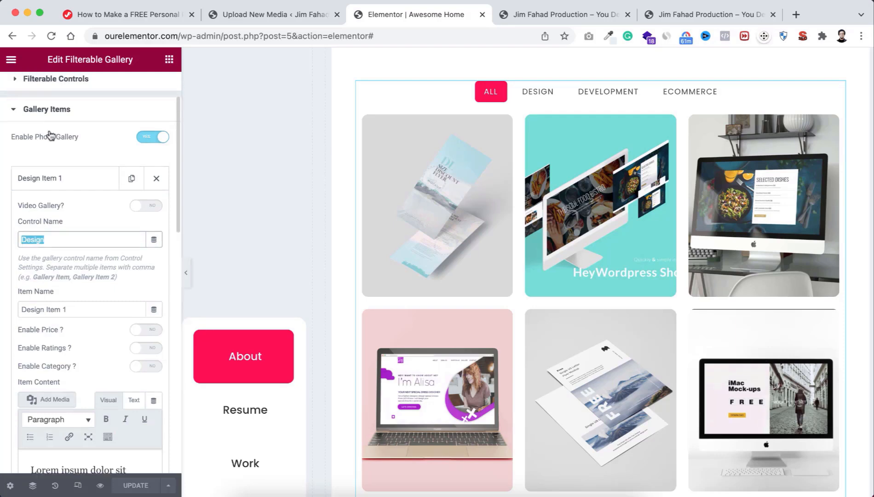
{"action": "left_click", "coordinate": [46, 155]}
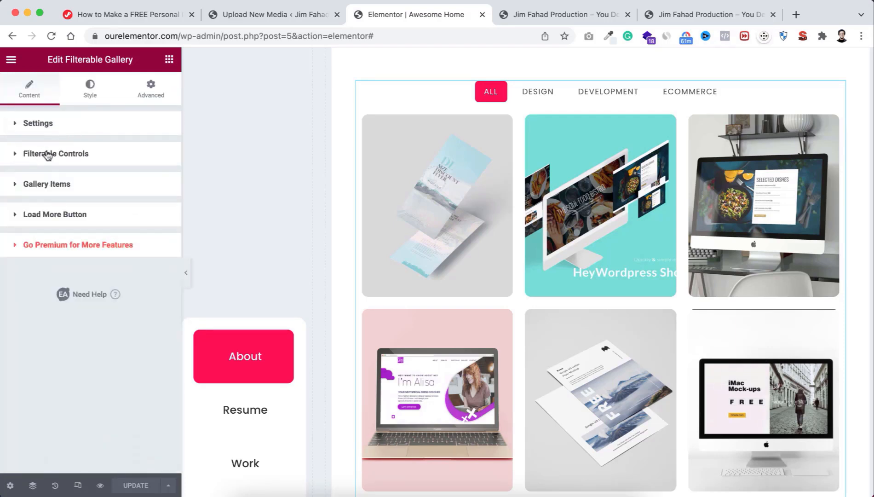
{"action": "left_click", "coordinate": [42, 155]}
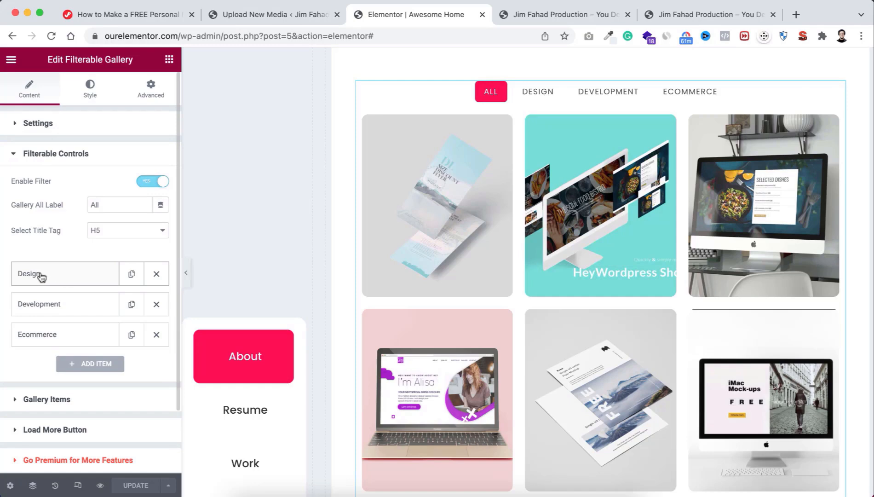
{"action": "left_click", "coordinate": [61, 276]}
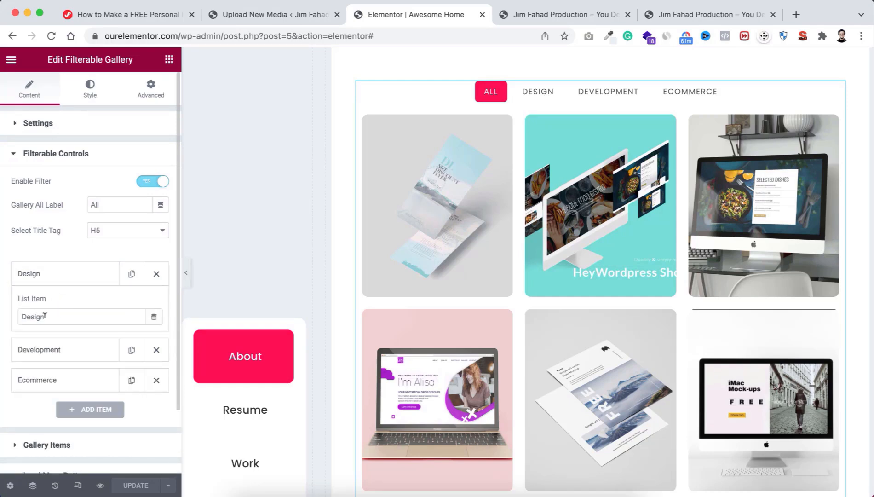
{"action": "left_click_drag", "start_coordinate": [51, 315], "coordinate": [27, 312]}
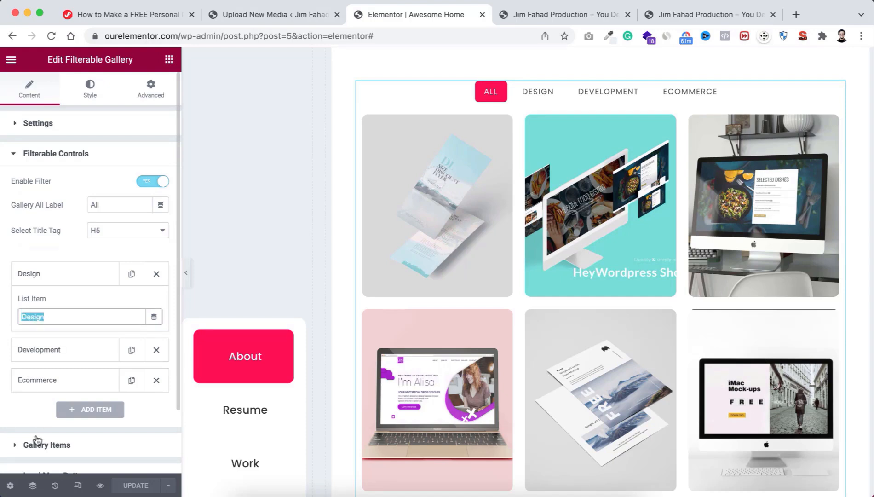
{"action": "left_click", "coordinate": [55, 315]}
{"action": "left_click", "coordinate": [63, 452]}
{"action": "left_click", "coordinate": [66, 253]}
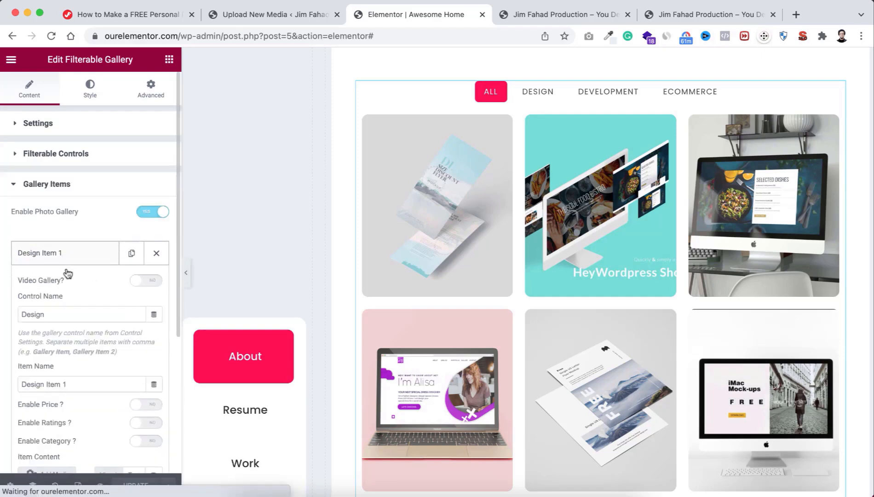
{"action": "left_click", "coordinate": [61, 309]}
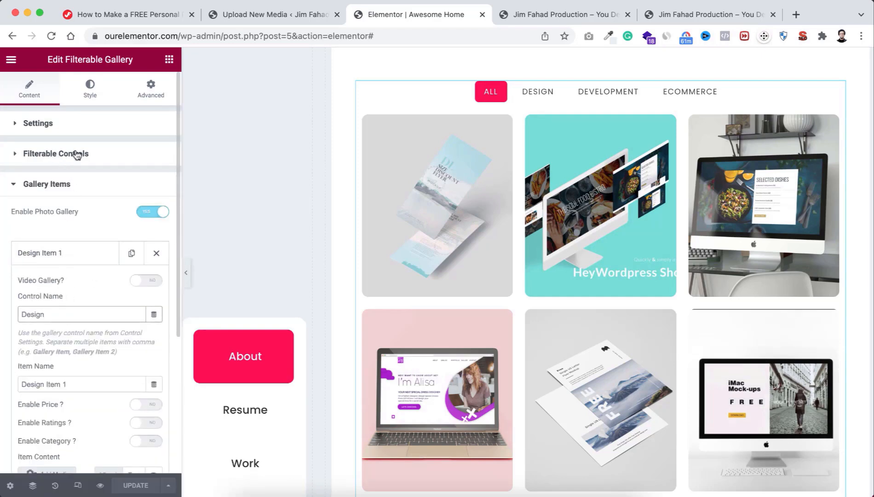
{"action": "left_click_drag", "start_coordinate": [52, 307], "coordinate": [20, 311]}
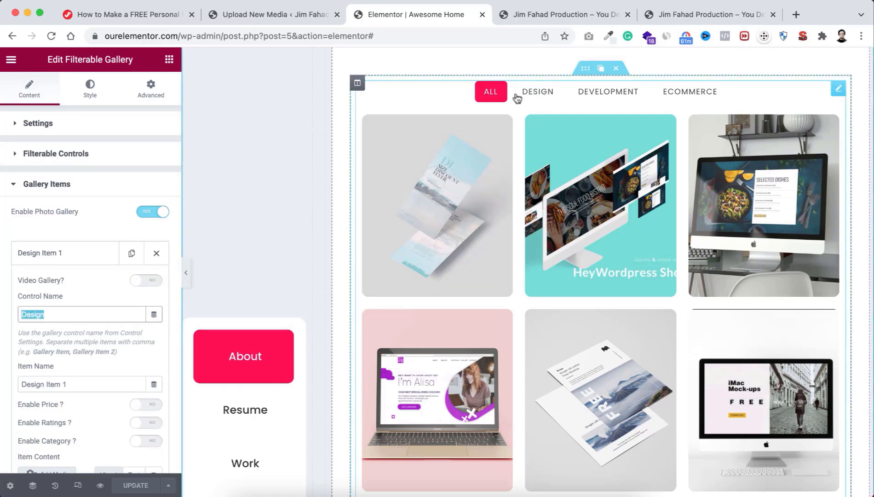
{"action": "scroll", "coordinate": [82, 394], "scroll_direction": "down", "scroll_amount": 1}
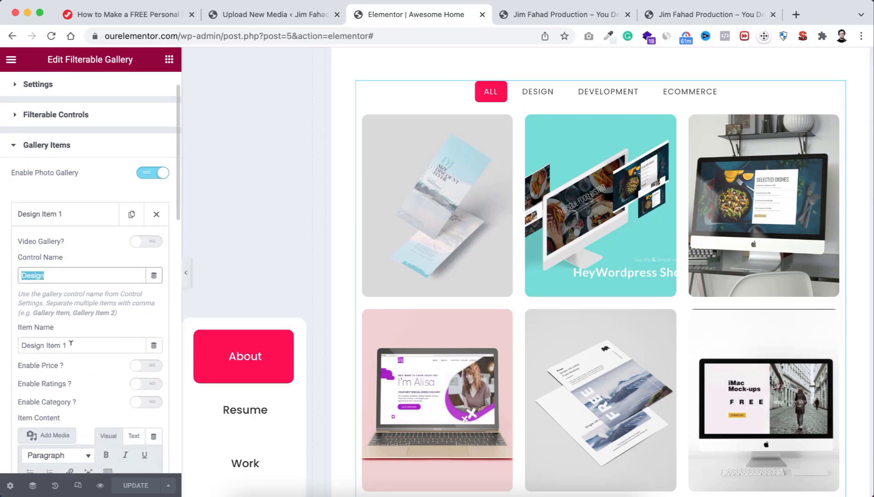
{"action": "left_click_drag", "start_coordinate": [71, 343], "coordinate": [9, 347]}
{"action": "scroll", "coordinate": [8, 362], "scroll_direction": "down", "scroll_amount": 5}
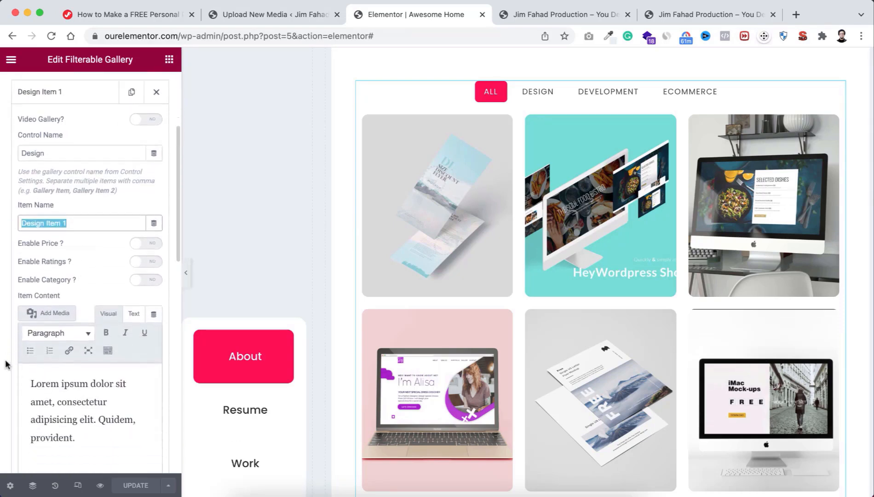
{"action": "left_click_drag", "start_coordinate": [87, 395], "coordinate": [96, 400]}
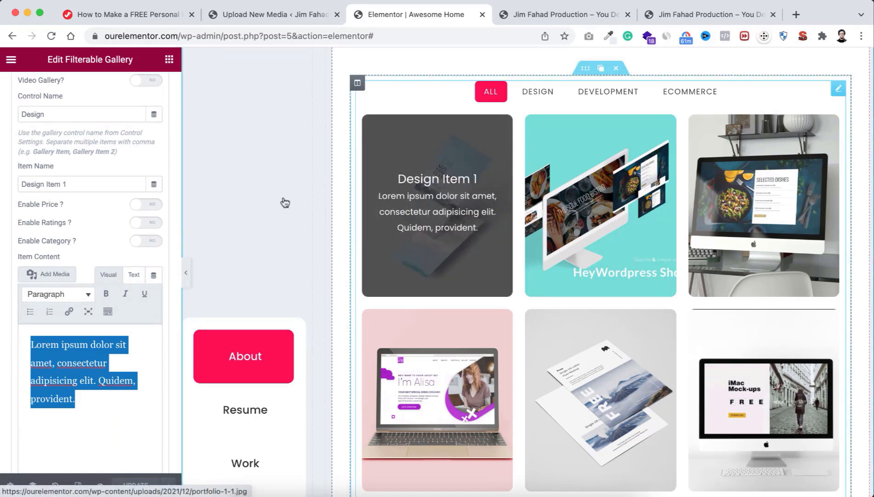
{"action": "triple_click", "coordinate": [88, 183]}
{"action": "left_click", "coordinate": [92, 352]}
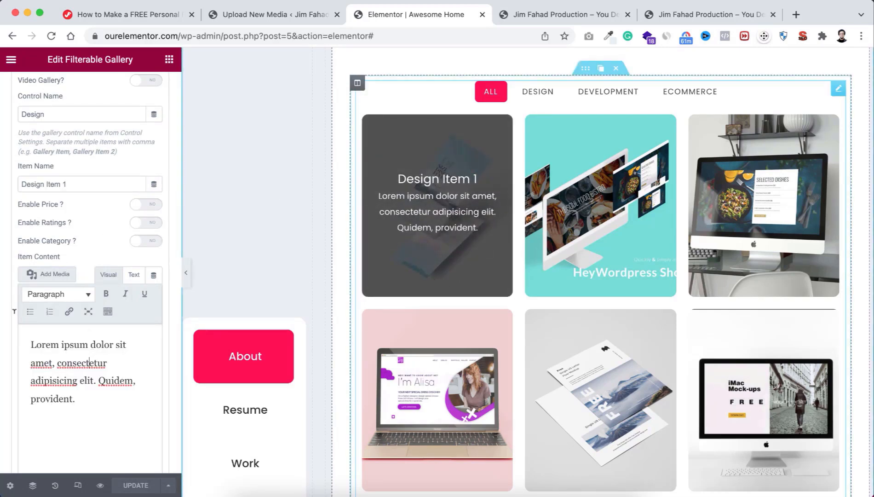
{"action": "scroll", "coordinate": [4, 386], "scroll_direction": "down", "scroll_amount": 6}
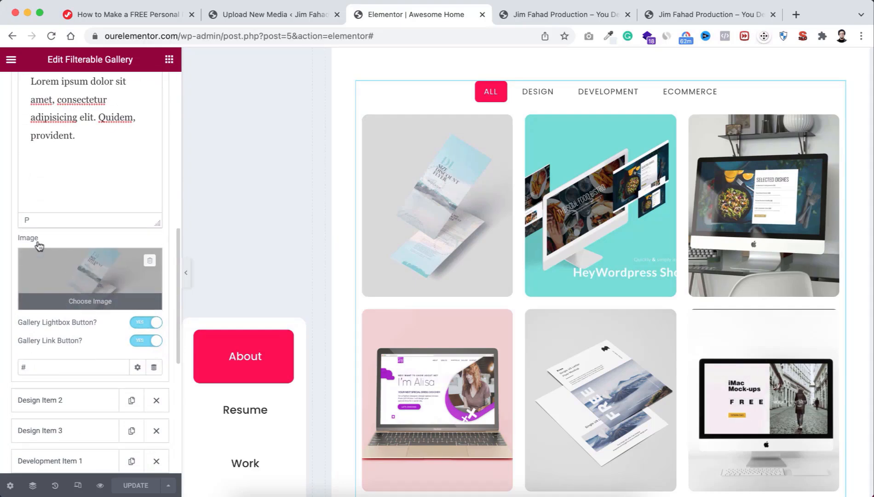
{"action": "scroll", "coordinate": [10, 156], "scroll_direction": "up", "scroll_amount": 10}
{"action": "scroll", "coordinate": [21, 149], "scroll_direction": "up", "scroll_amount": 2}
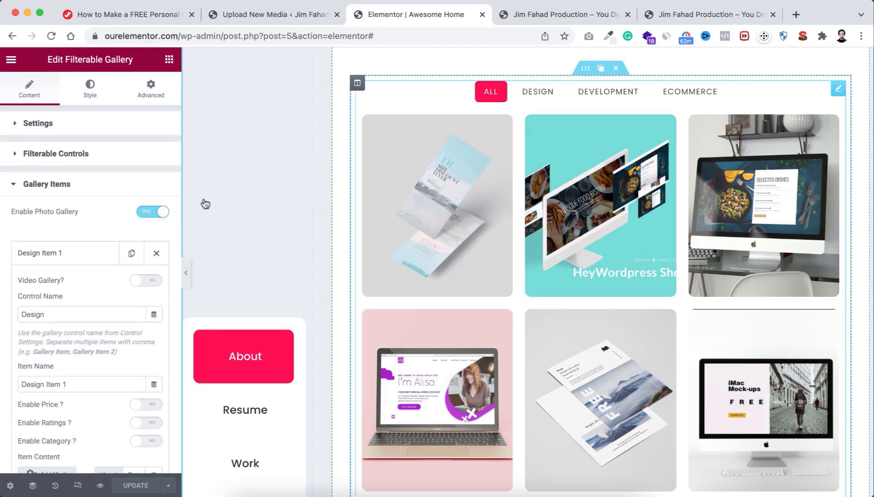
Step: Rename the Design filter category in Filterable Controls to App
{"action": "left_click", "coordinate": [43, 156]}
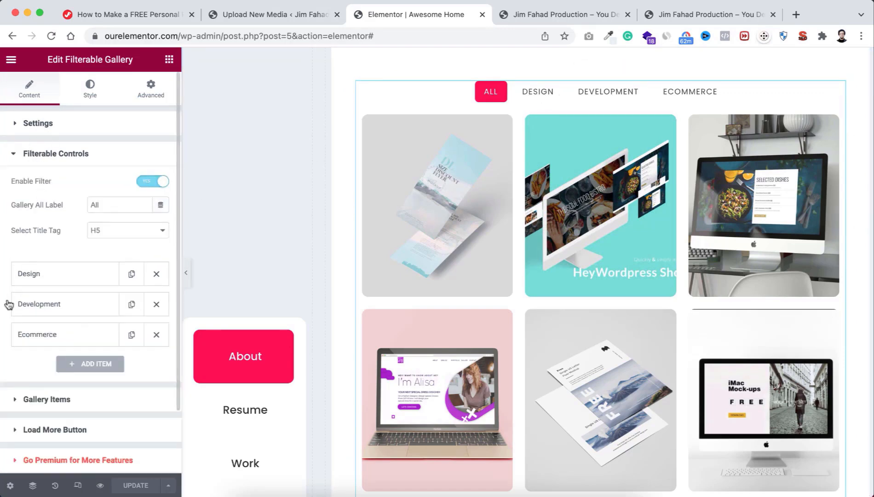
{"action": "left_click", "coordinate": [49, 275]}
{"action": "left_click_drag", "start_coordinate": [48, 316], "coordinate": [2, 316]}
{"action": "type", "text": "App"}
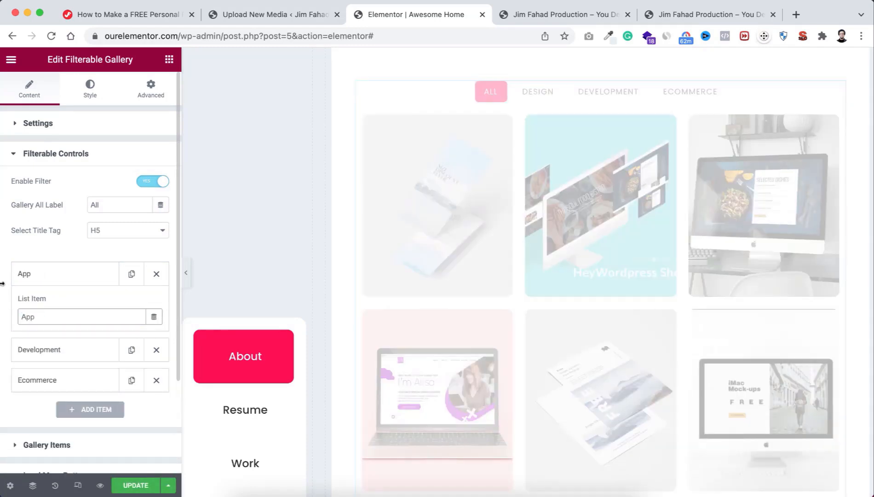
Step: Expand Gallery Items and open Design Item 1's settings
{"action": "scroll", "coordinate": [6, 322], "scroll_direction": "down", "scroll_amount": 5}
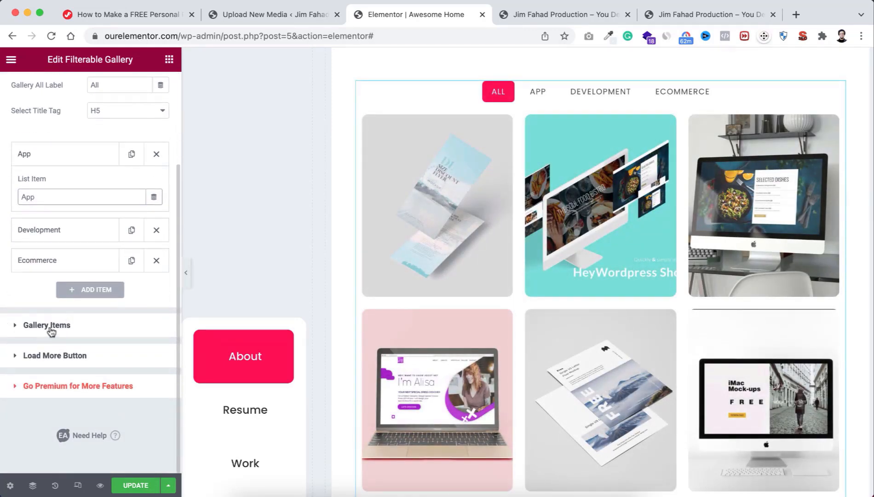
{"action": "left_click", "coordinate": [52, 326]}
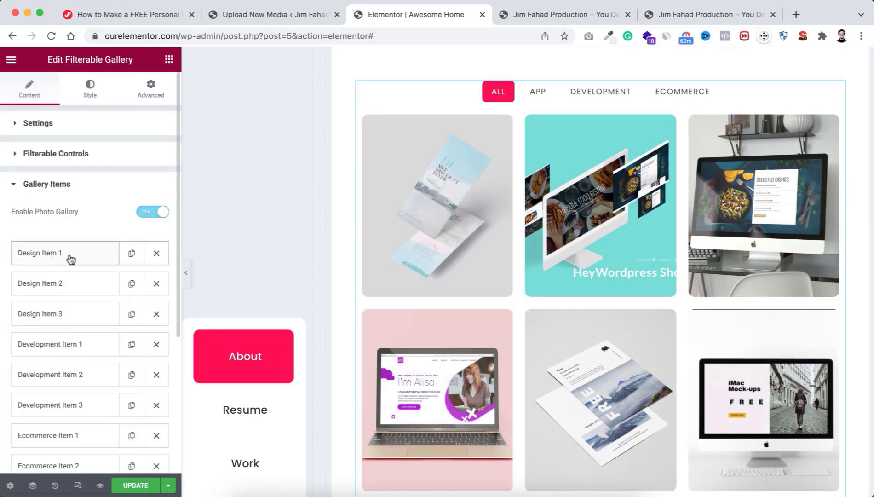
{"action": "left_click", "coordinate": [51, 258]}
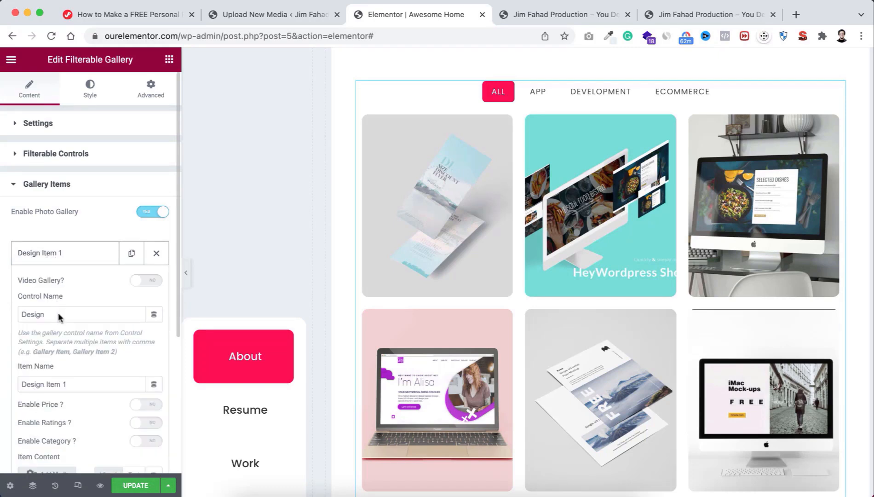
{"action": "scroll", "coordinate": [58, 316], "scroll_direction": "down", "scroll_amount": 2}
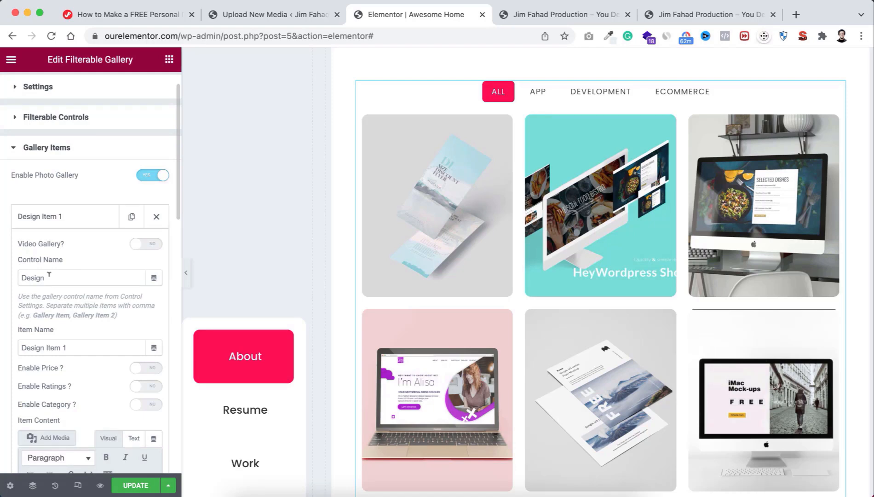
Step: Change the control name of Design Items 1, 2 and 3 from Design to App
{"action": "left_click_drag", "start_coordinate": [48, 277], "coordinate": [19, 276]}
{"action": "type", "text": "App"}
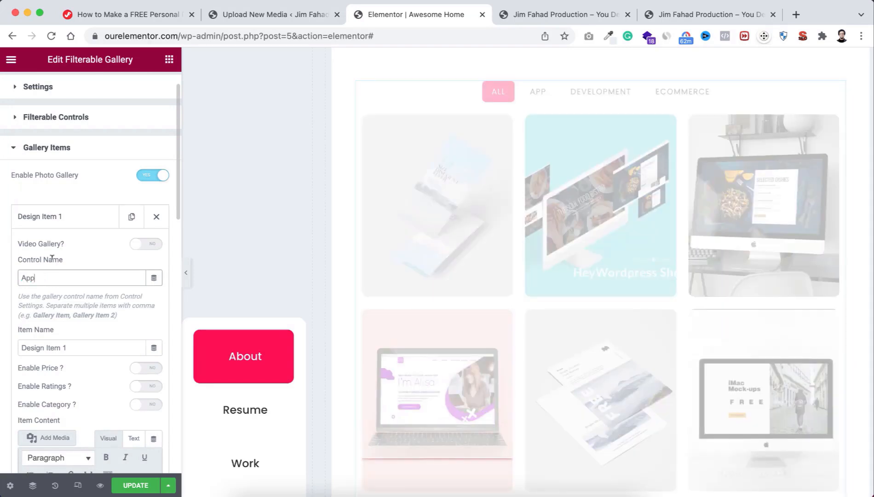
{"action": "left_click", "coordinate": [86, 219]}
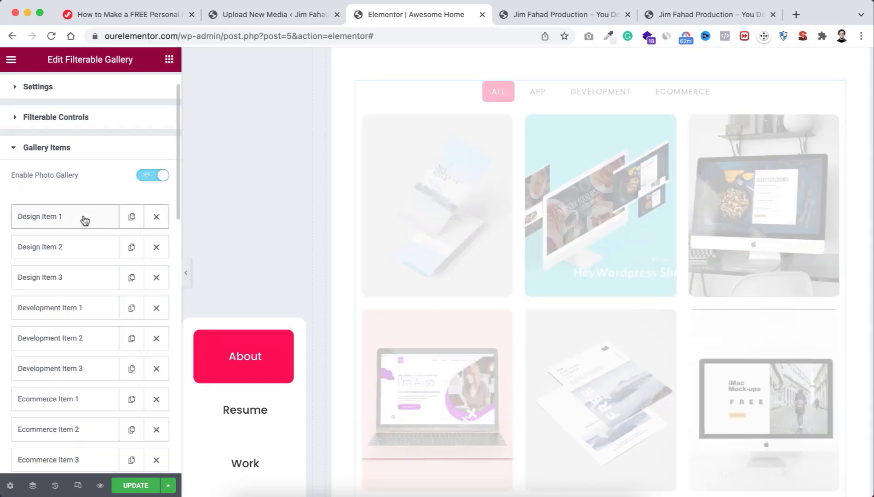
{"action": "left_click", "coordinate": [68, 254]}
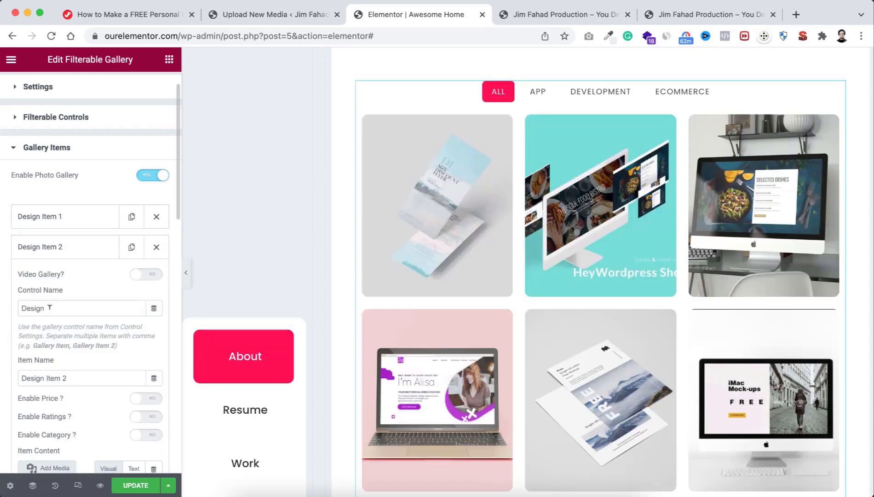
{"action": "left_click_drag", "start_coordinate": [48, 305], "coordinate": [19, 306]}
{"action": "type", "text": "App"}
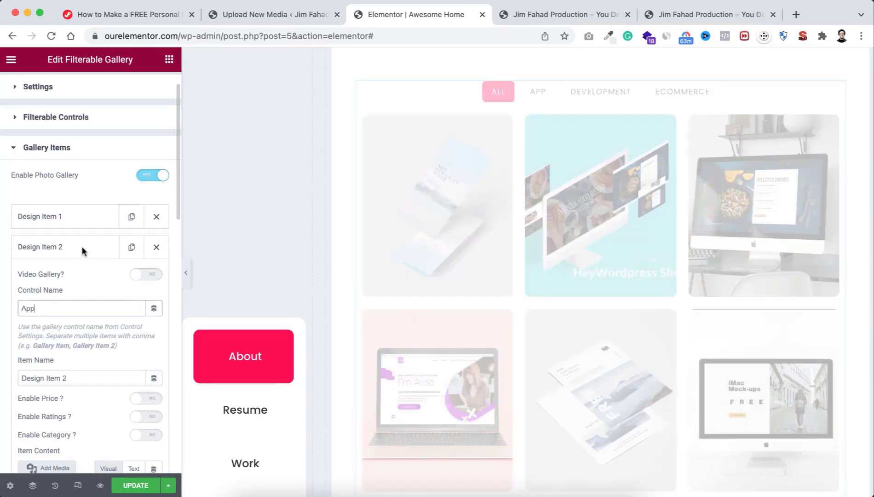
{"action": "left_click", "coordinate": [81, 245]}
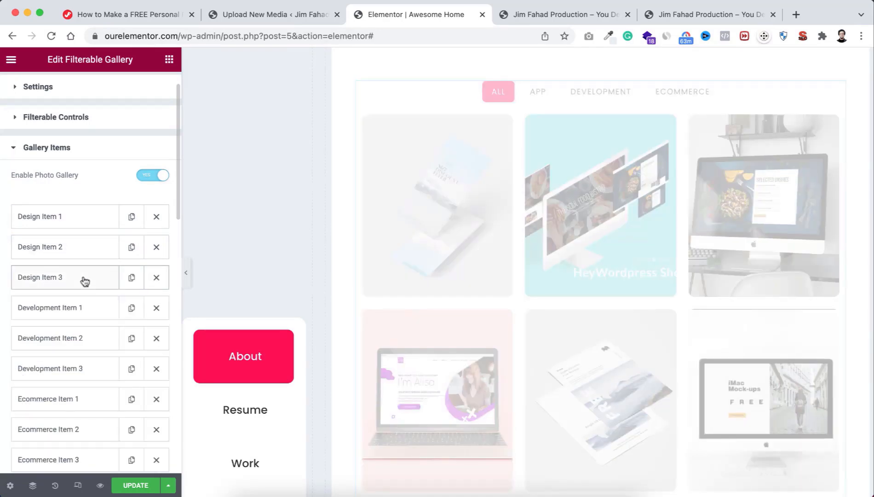
{"action": "left_click", "coordinate": [84, 279]}
{"action": "left_click_drag", "start_coordinate": [60, 339], "coordinate": [10, 338]}
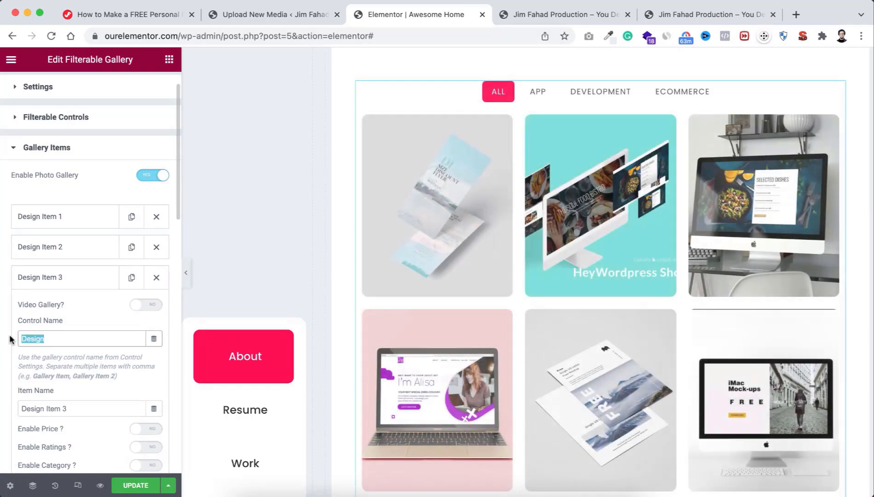
{"action": "type", "text": "App"}
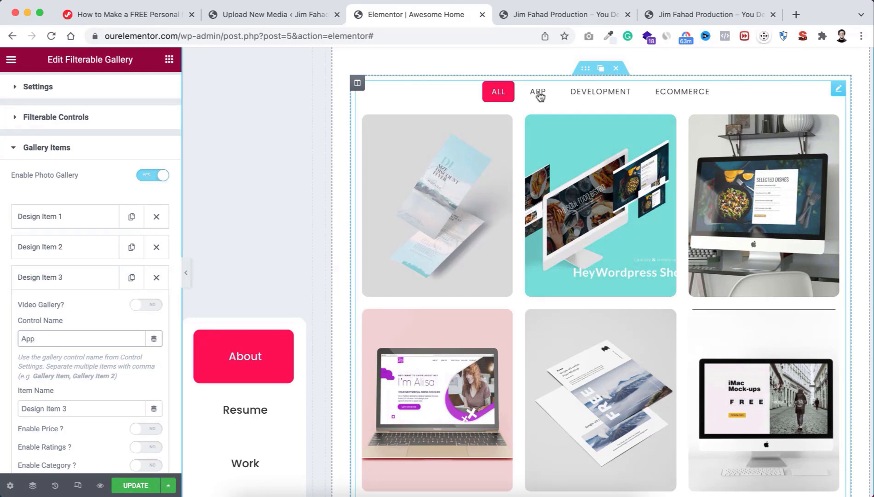
Step: Collapse Design Item 3 and expand the Filterable Gallery's Settings section
{"action": "scroll", "coordinate": [446, 387], "scroll_direction": "down", "scroll_amount": 2}
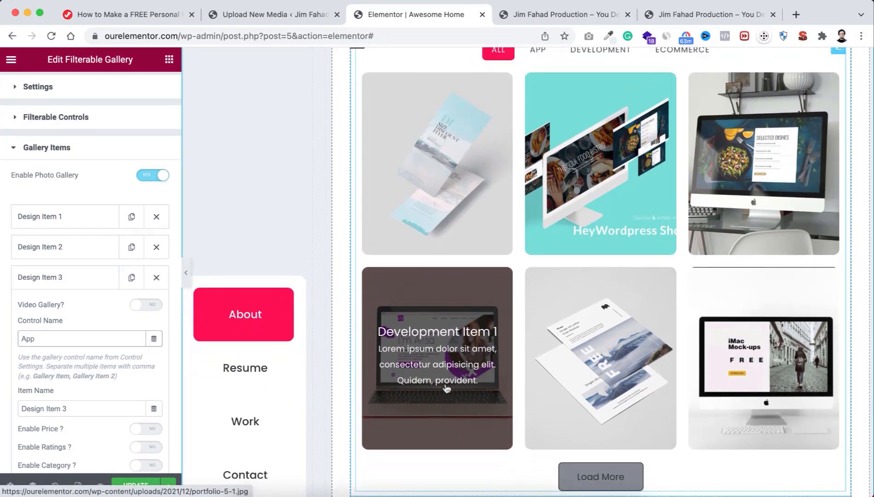
{"action": "left_click", "coordinate": [77, 278]}
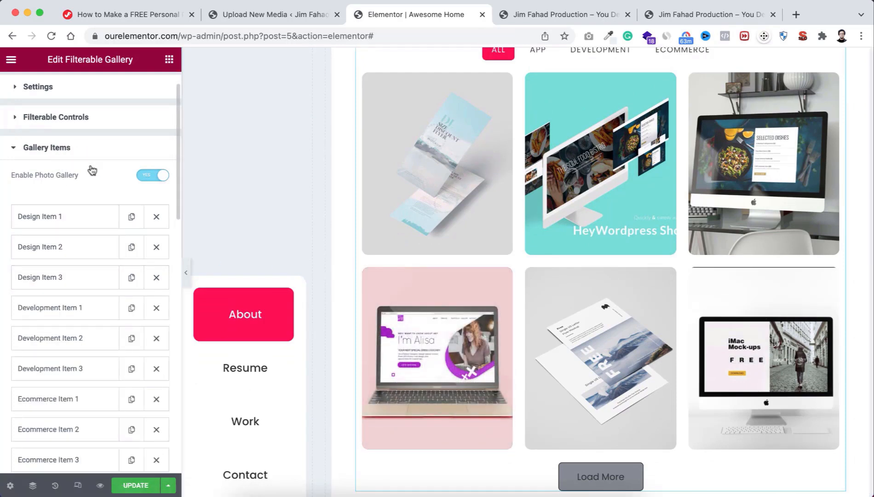
{"action": "scroll", "coordinate": [58, 309], "scroll_direction": "down", "scroll_amount": 2}
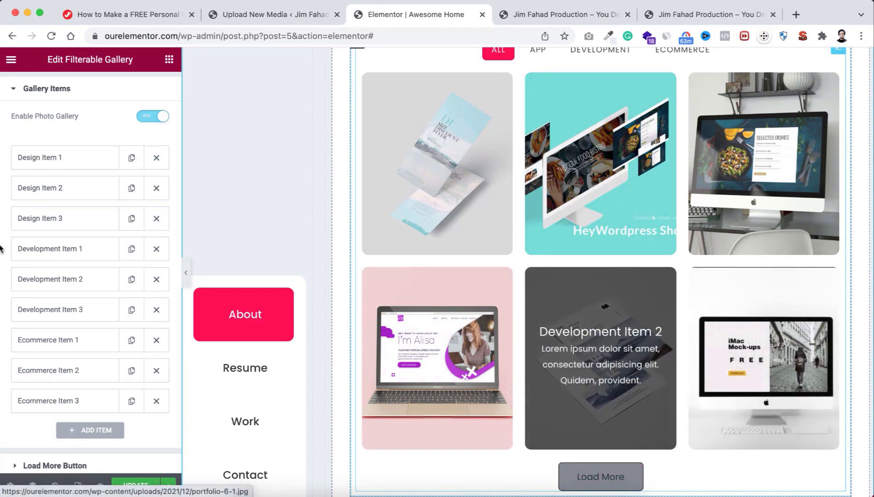
{"action": "scroll", "coordinate": [44, 117], "scroll_direction": "up", "scroll_amount": 5}
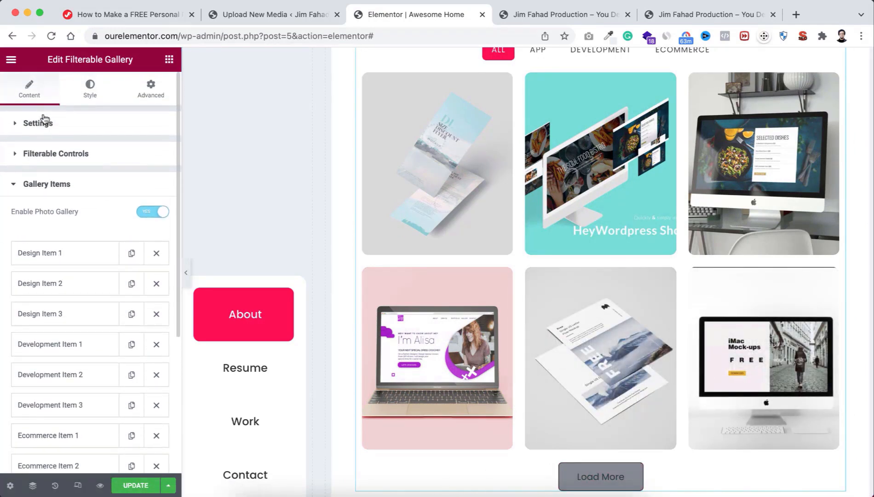
{"action": "left_click", "coordinate": [21, 123]}
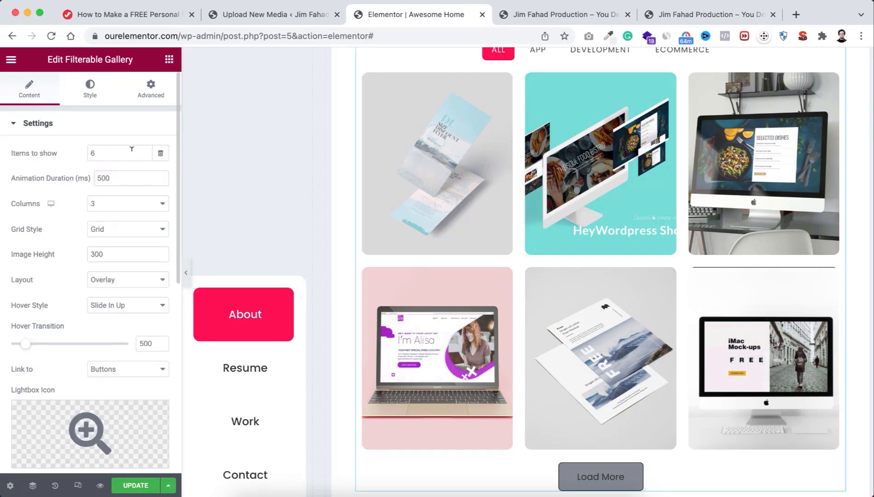
Step: Test Items to show at 3, restore it to 6, and update the page
{"action": "left_click", "coordinate": [90, 152]}
{"action": "type", "text": "3"}
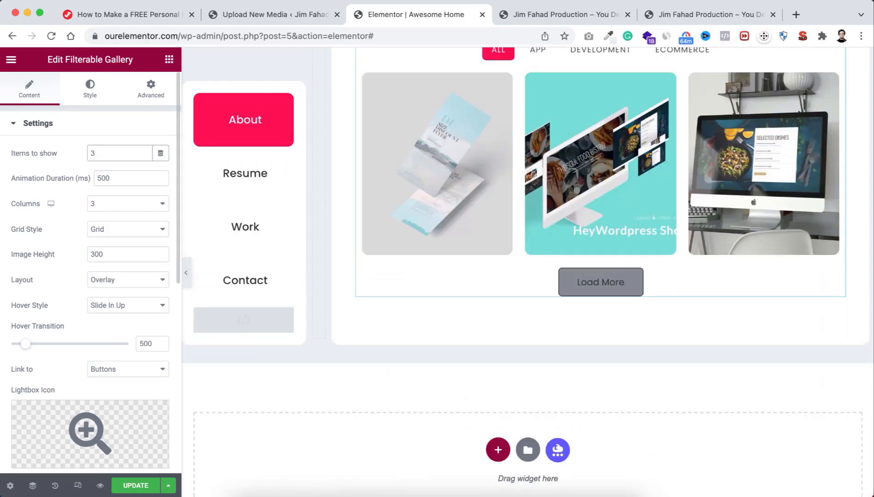
{"action": "scroll", "coordinate": [484, 223], "scroll_direction": "up", "scroll_amount": 2}
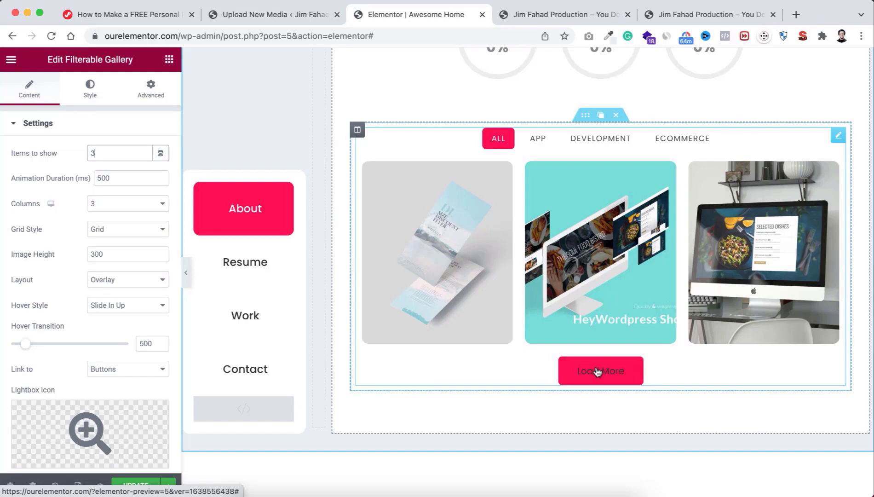
{"action": "left_click", "coordinate": [89, 152]}
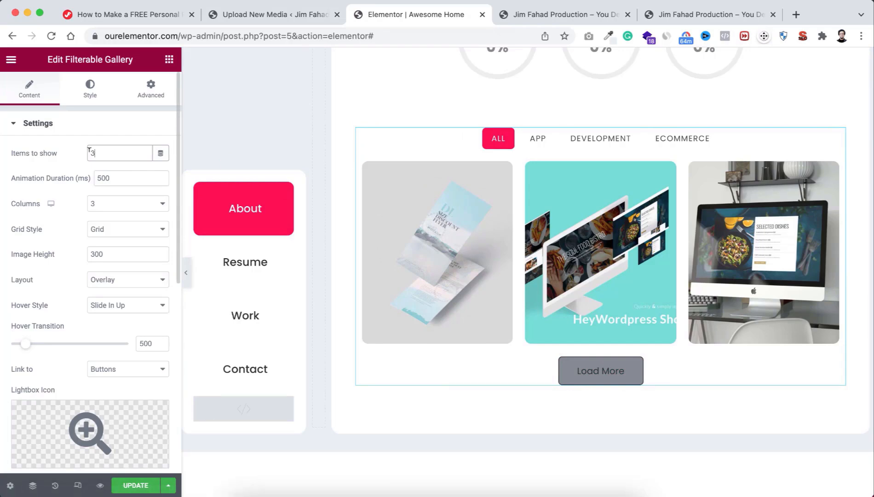
{"action": "type", "text": "6"}
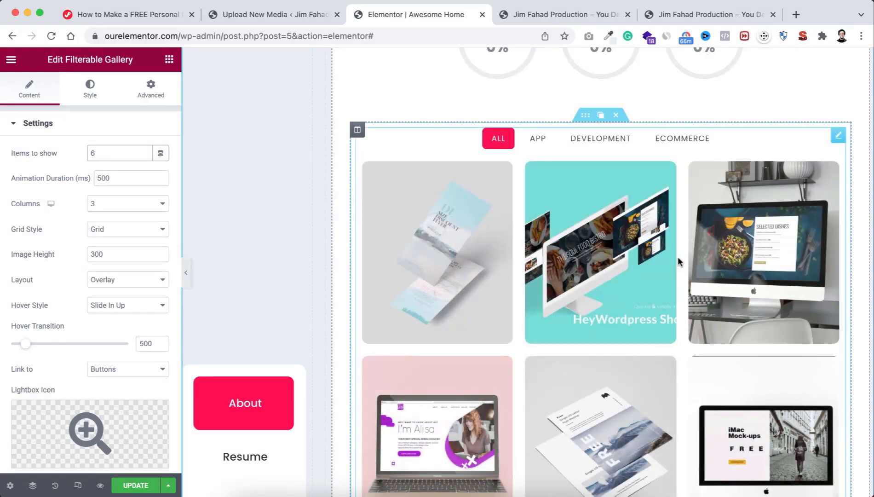
{"action": "scroll", "coordinate": [678, 262], "scroll_direction": "down", "scroll_amount": 7}
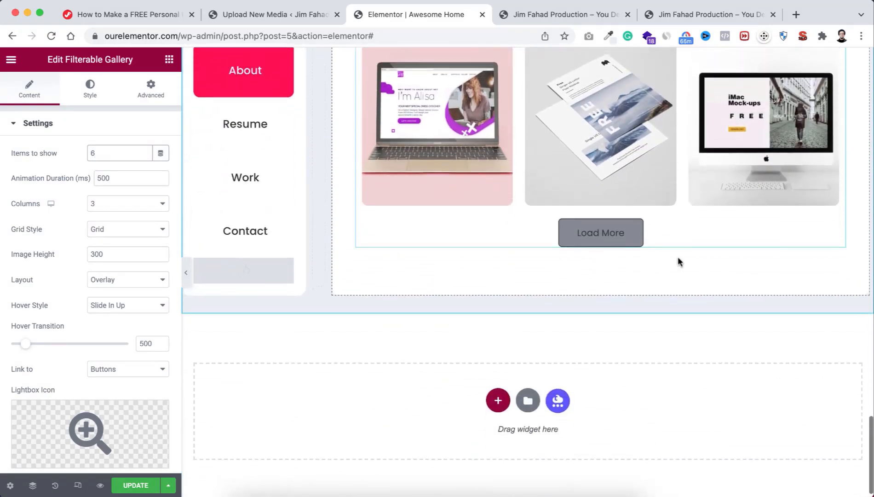
{"action": "left_click", "coordinate": [132, 486]}
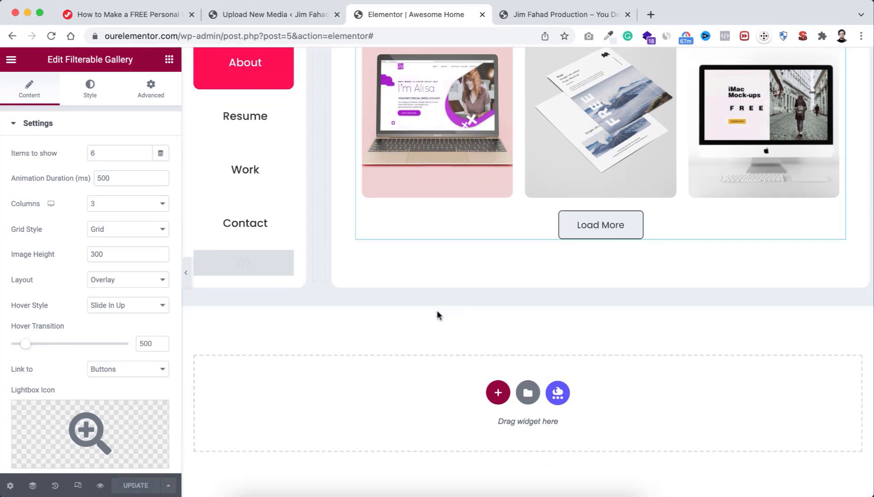
Step: Switch between the media upload tab and the page editor, toggling the Elementor menu
{"action": "scroll", "coordinate": [390, 211], "scroll_direction": "up", "scroll_amount": 2}
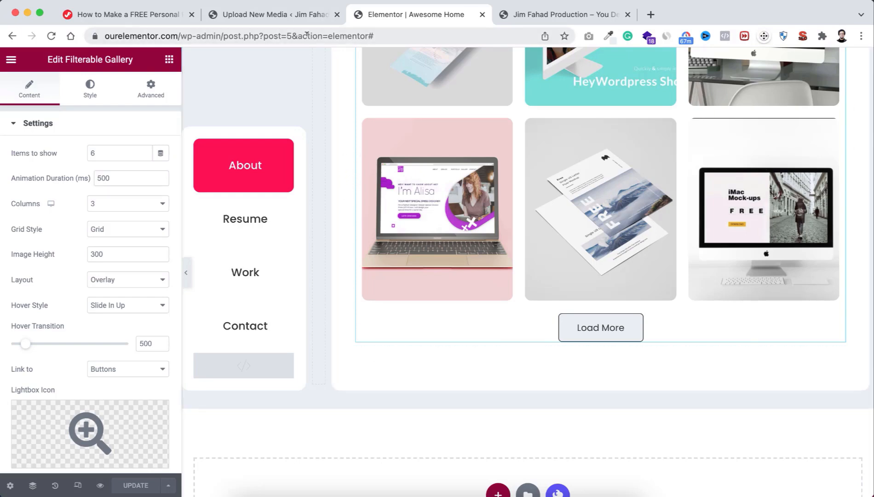
{"action": "left_click", "coordinate": [280, 14]}
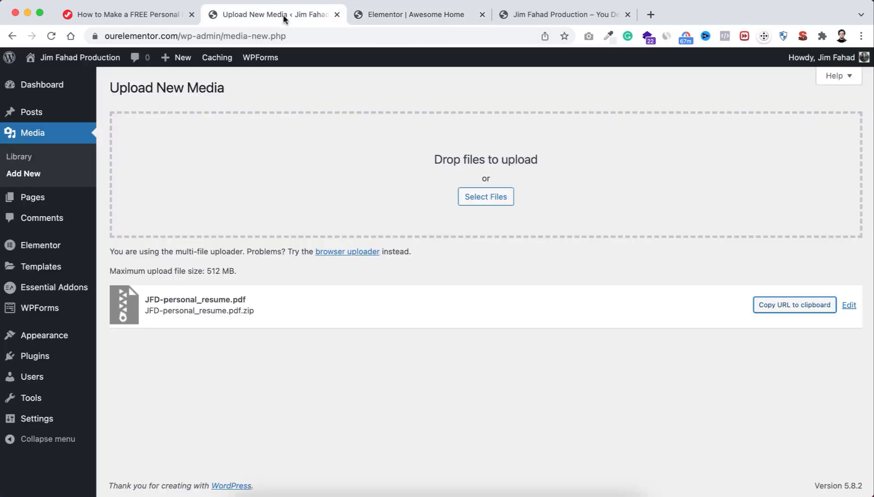
{"action": "left_click", "coordinate": [374, 15]}
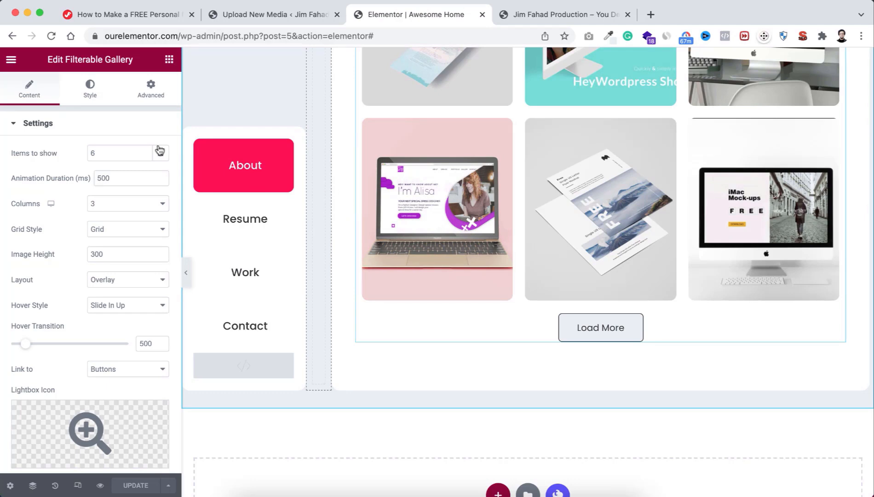
{"action": "left_click", "coordinate": [11, 61]}
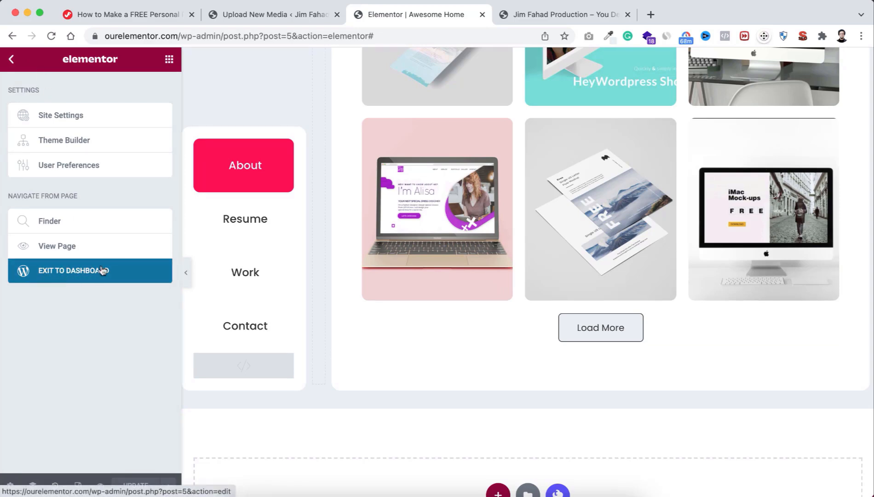
{"action": "left_click", "coordinate": [13, 61]}
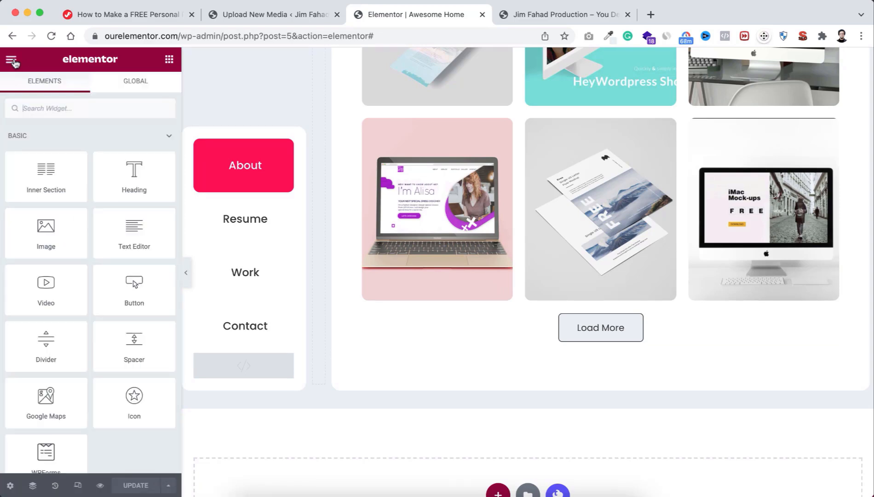
{"action": "left_click", "coordinate": [268, 14]}
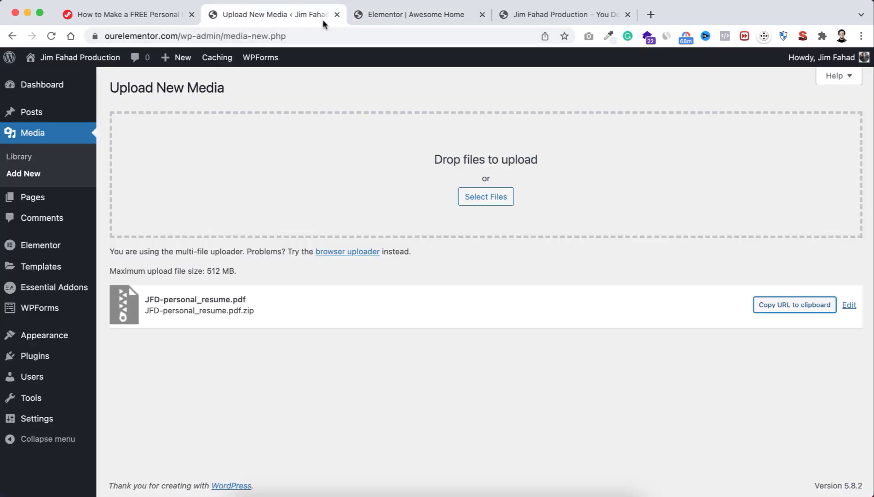
{"action": "left_click", "coordinate": [406, 13]}
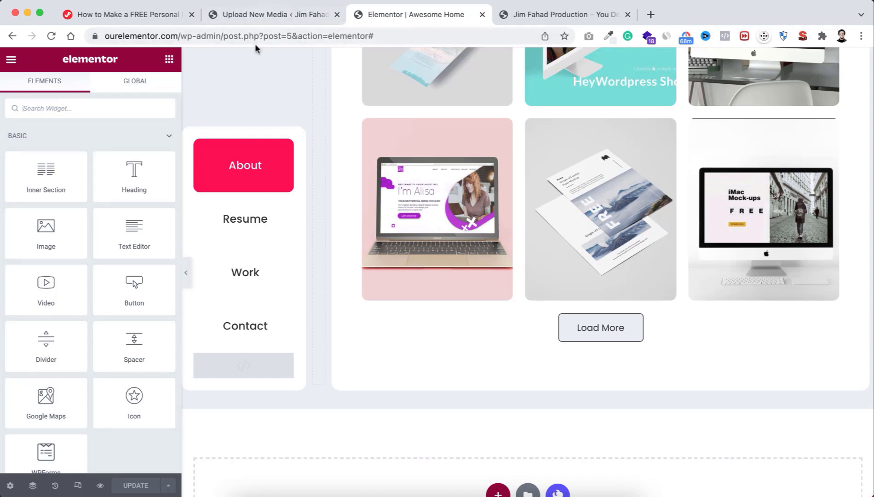
Step: From the WordPress admin, start a new form via WPForms > Add New
{"action": "left_click", "coordinate": [272, 16]}
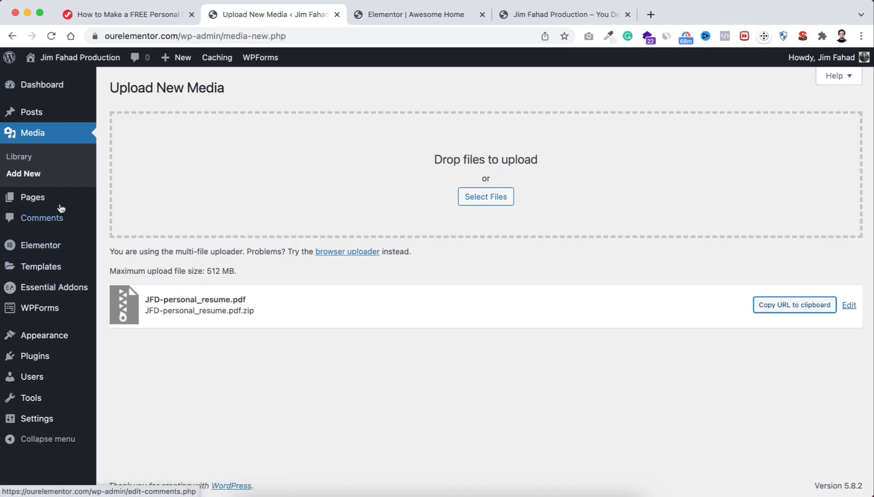
{"action": "mouse_move", "coordinate": [43, 311]}
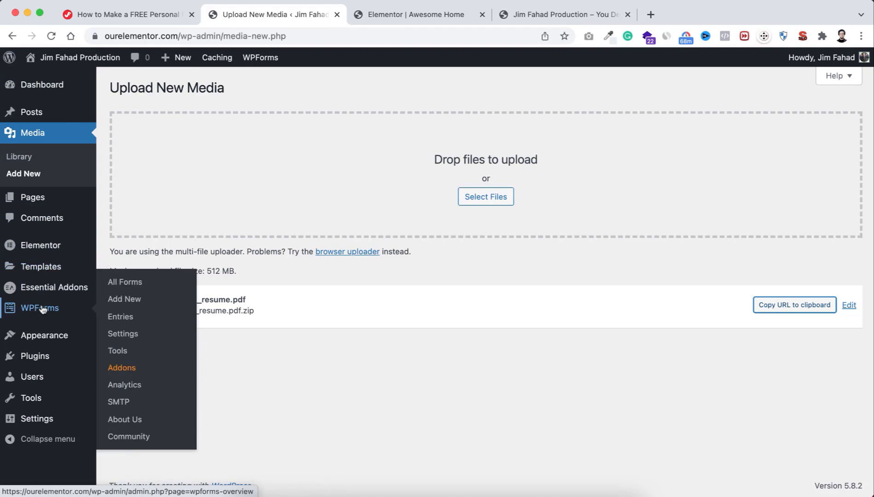
{"action": "left_click", "coordinate": [125, 300]}
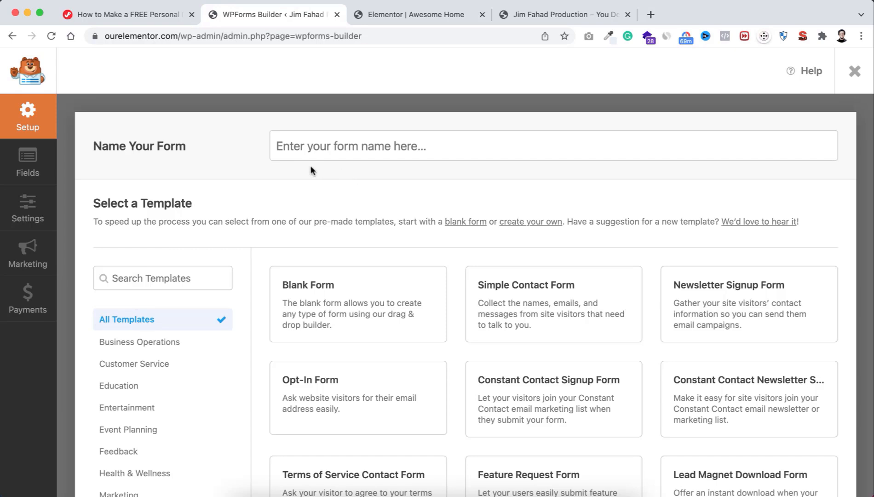
Step: Accept the suggested form name and build it from the Simple Contact Form template
{"action": "left_click", "coordinate": [307, 146]}
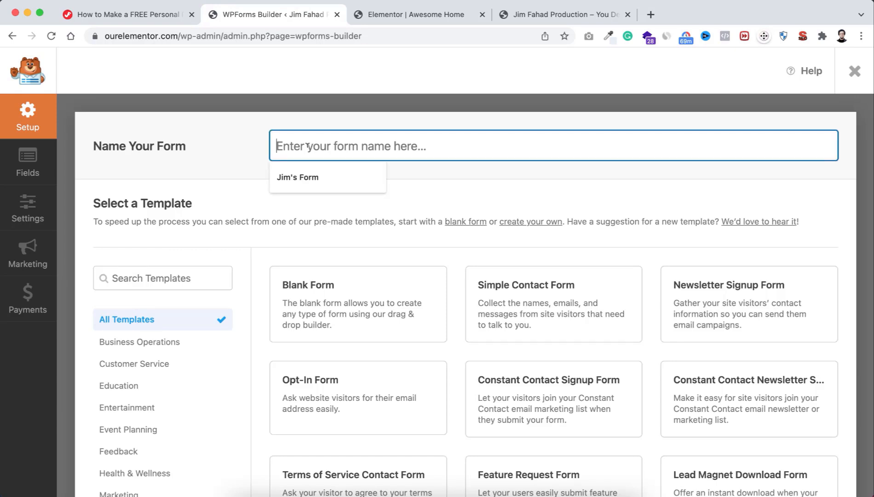
{"action": "left_click", "coordinate": [325, 176]}
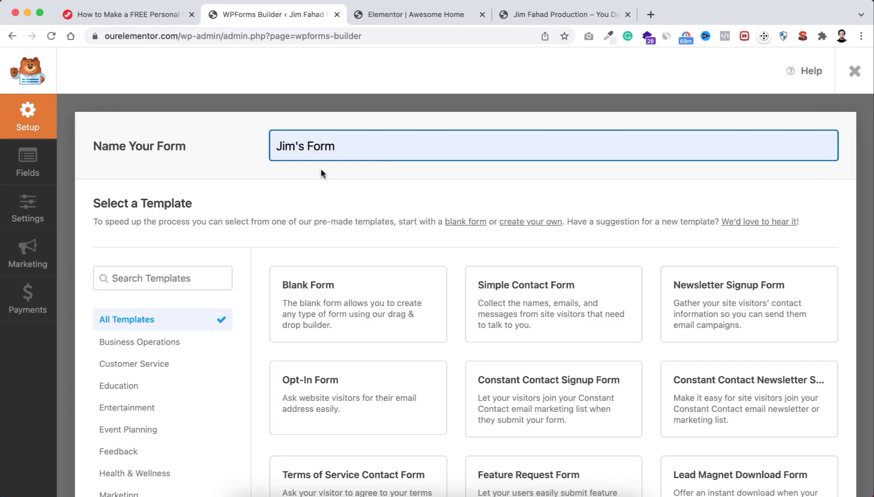
{"action": "mouse_move", "coordinate": [516, 291]}
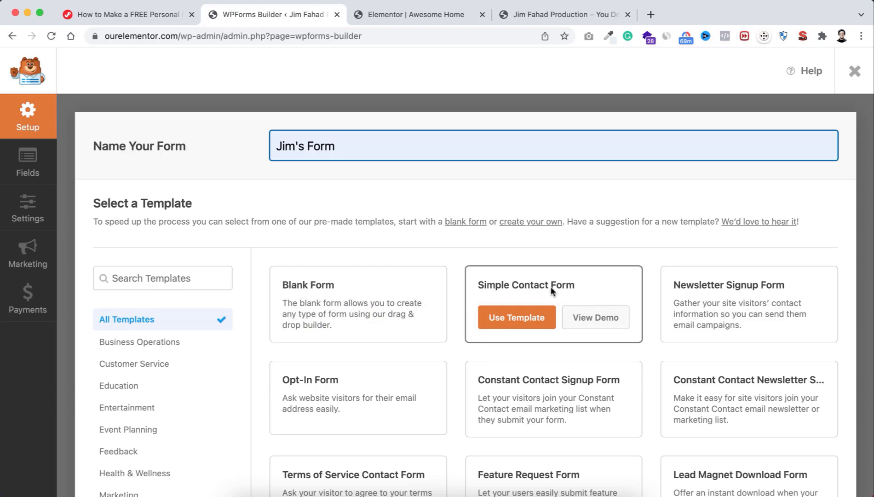
{"action": "left_click", "coordinate": [510, 318]}
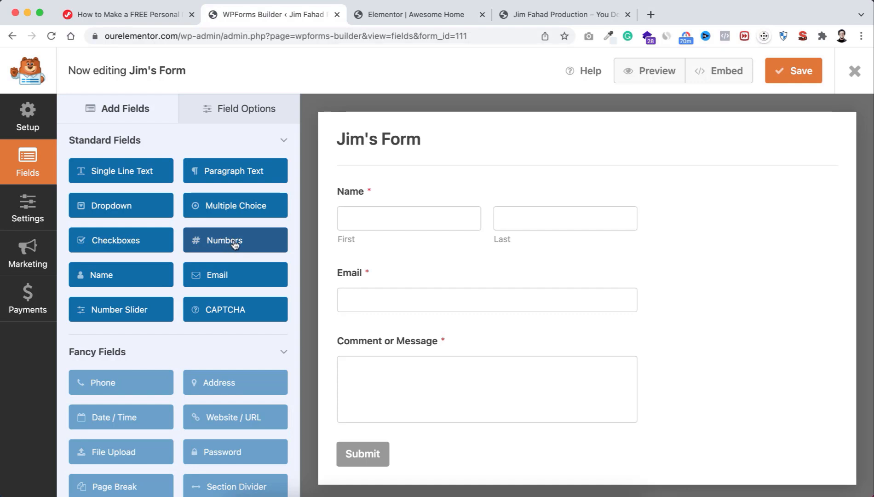
Step: Add a Numbers field, move it above Comment or Message, then delete it
{"action": "left_click_drag", "start_coordinate": [223, 243], "coordinate": [228, 243]}
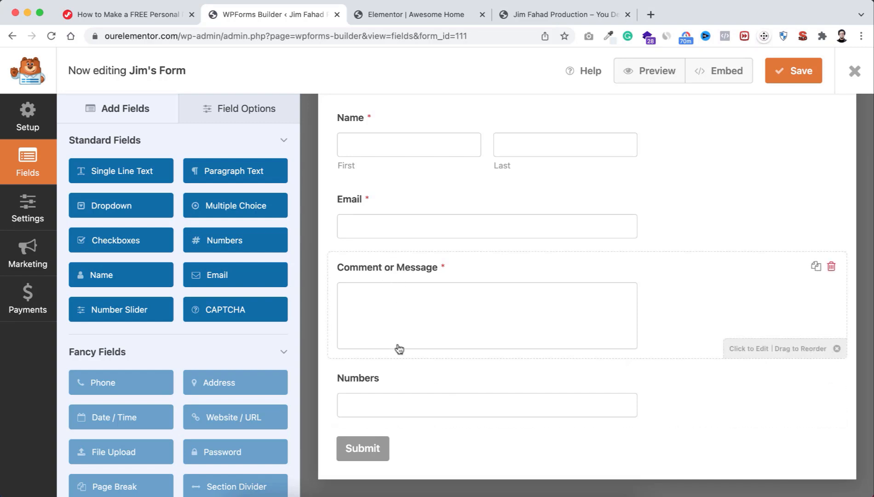
{"action": "left_click_drag", "start_coordinate": [399, 378], "coordinate": [396, 339]}
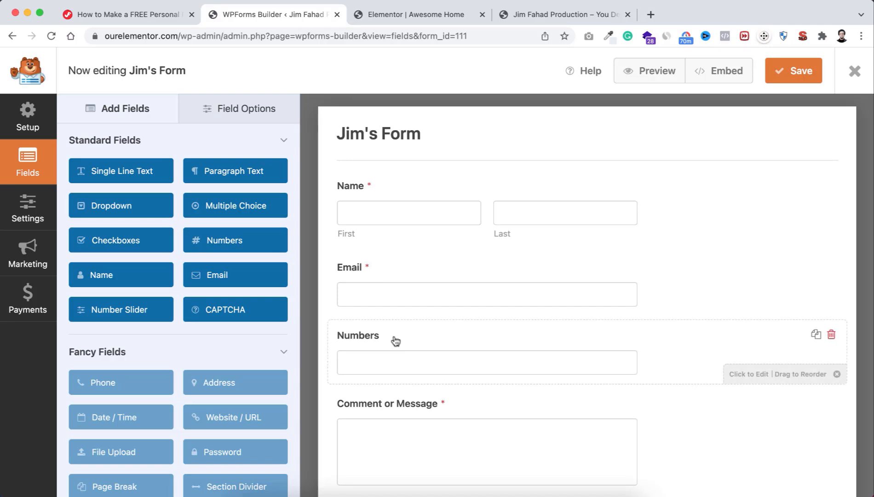
{"action": "left_click", "coordinate": [832, 337]}
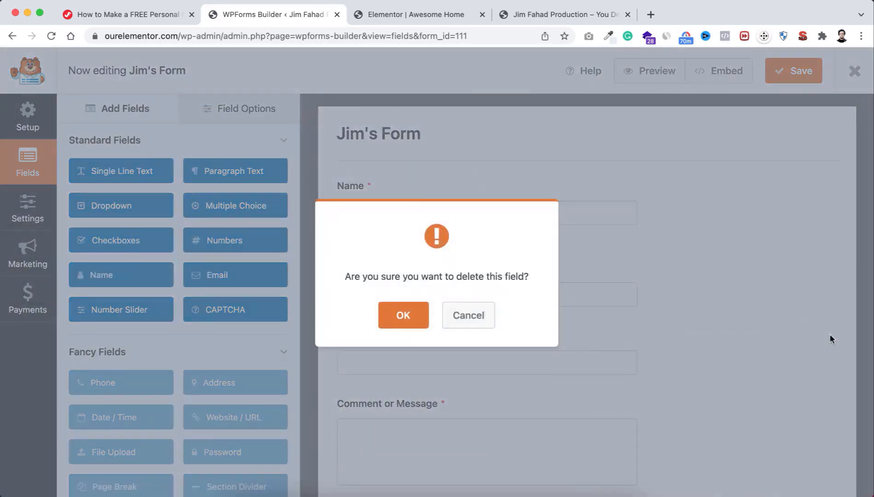
{"action": "left_click", "coordinate": [411, 316]}
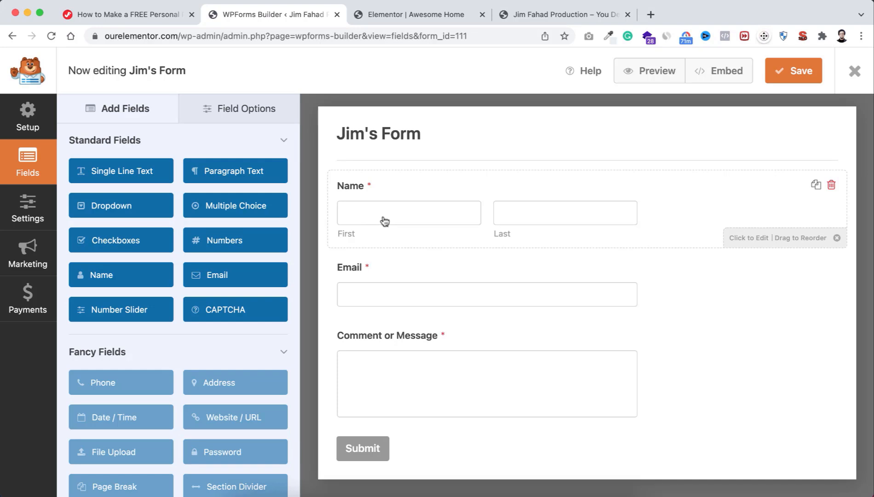
Step: Hide the Name field's label and set placeholders FIRST NAME and LAST NAME
{"action": "left_click", "coordinate": [390, 193]}
{"action": "left_click", "coordinate": [137, 140]}
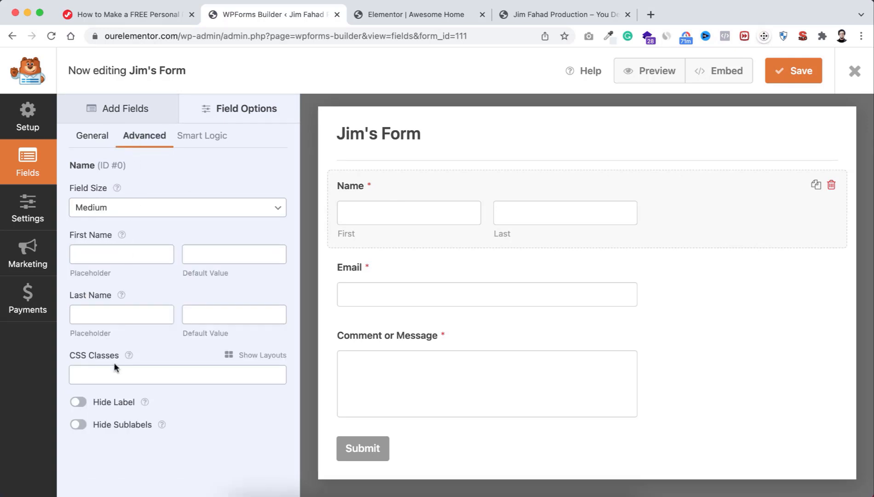
{"action": "left_click", "coordinate": [81, 402]}
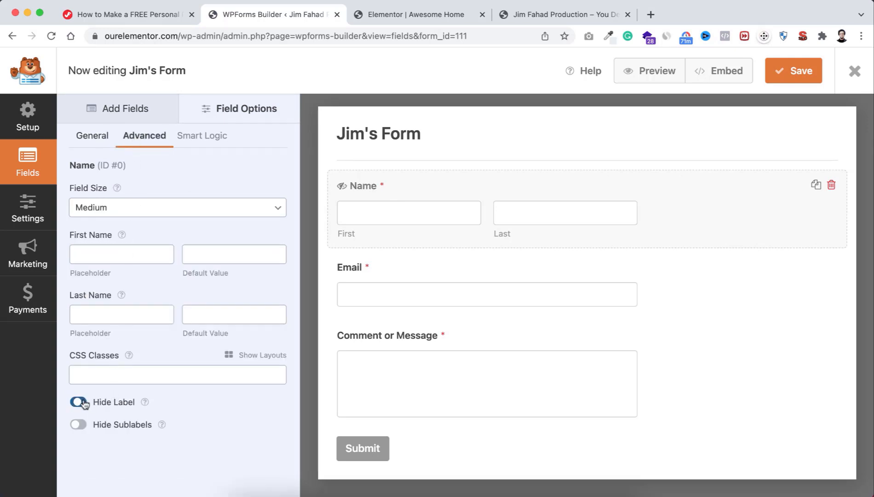
{"action": "left_click", "coordinate": [113, 253]}
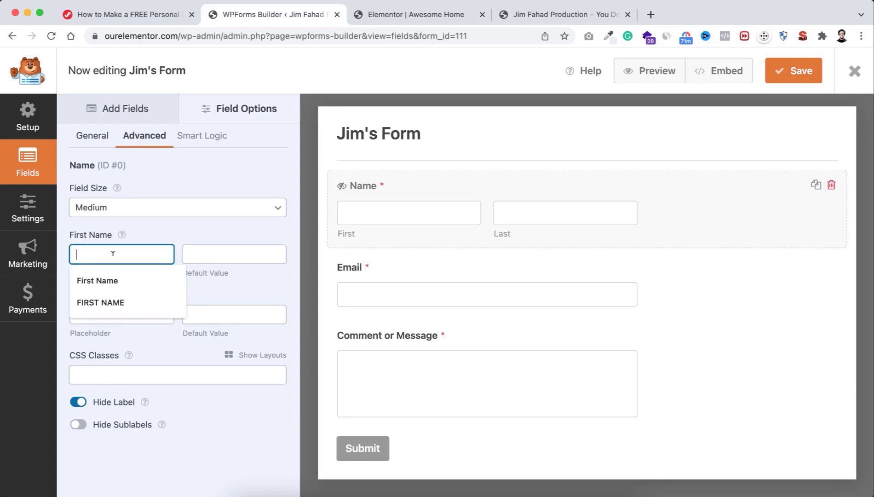
{"action": "left_click", "coordinate": [107, 305]}
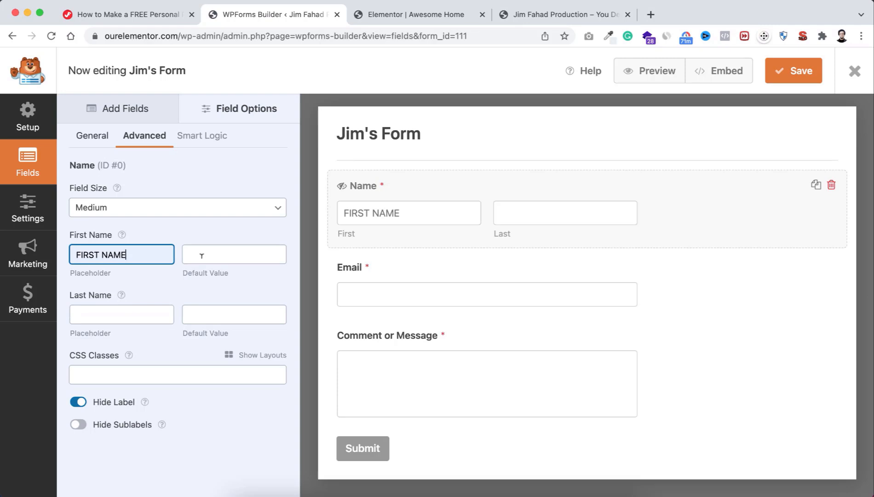
{"action": "left_click", "coordinate": [98, 306]}
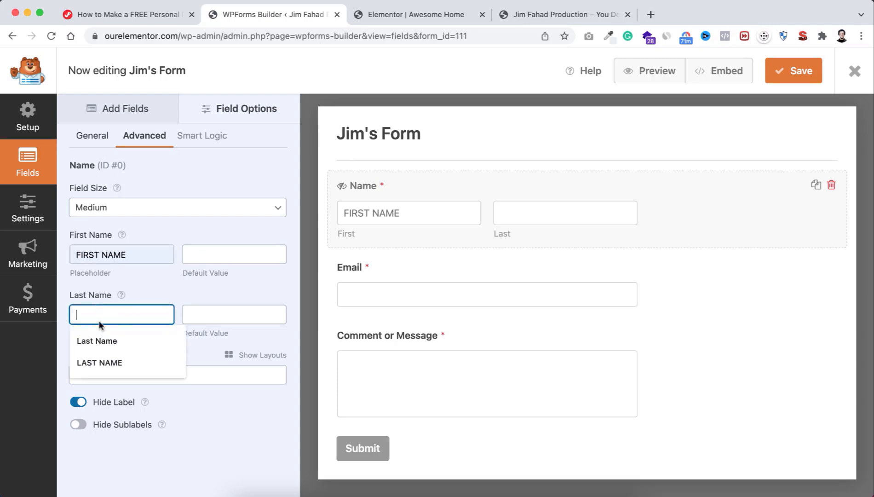
{"action": "left_click", "coordinate": [112, 362]}
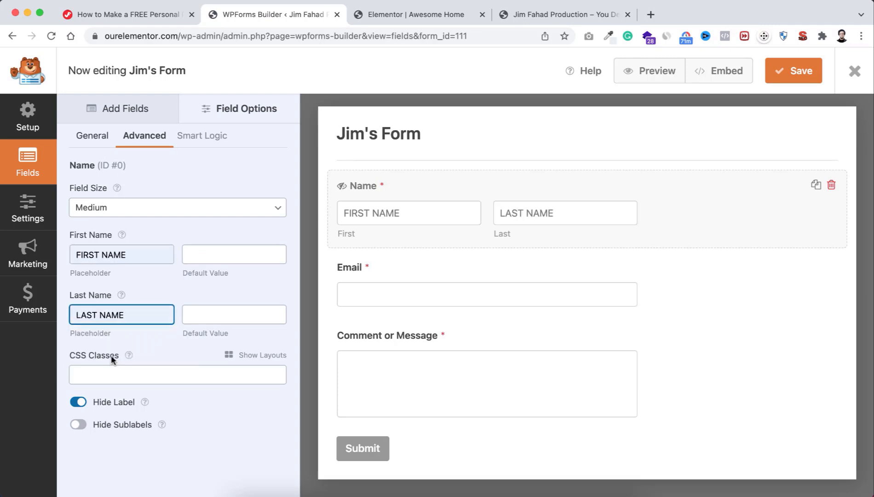
Step: Hide the Email field's label and set its placeholder to YOUR EMAIL ADDRESS
{"action": "left_click", "coordinate": [394, 270]}
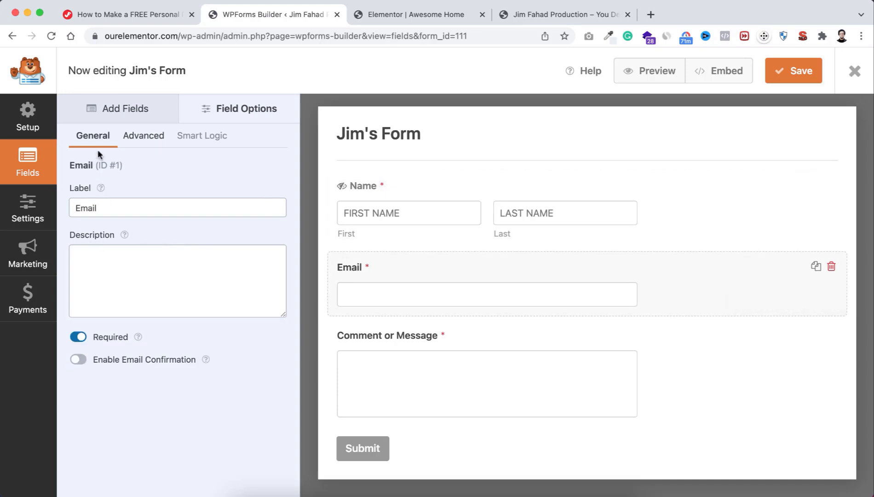
{"action": "left_click", "coordinate": [142, 136]}
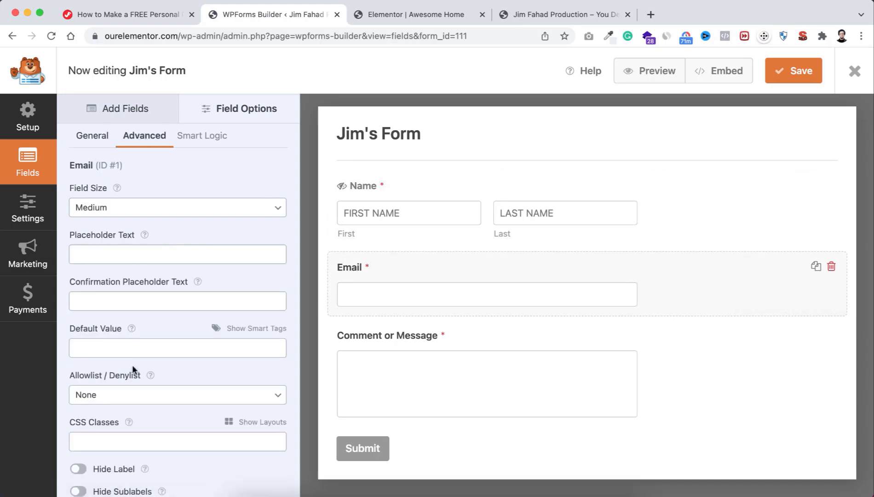
{"action": "scroll", "coordinate": [132, 368], "scroll_direction": "down", "scroll_amount": 1}
{"action": "left_click", "coordinate": [79, 446]}
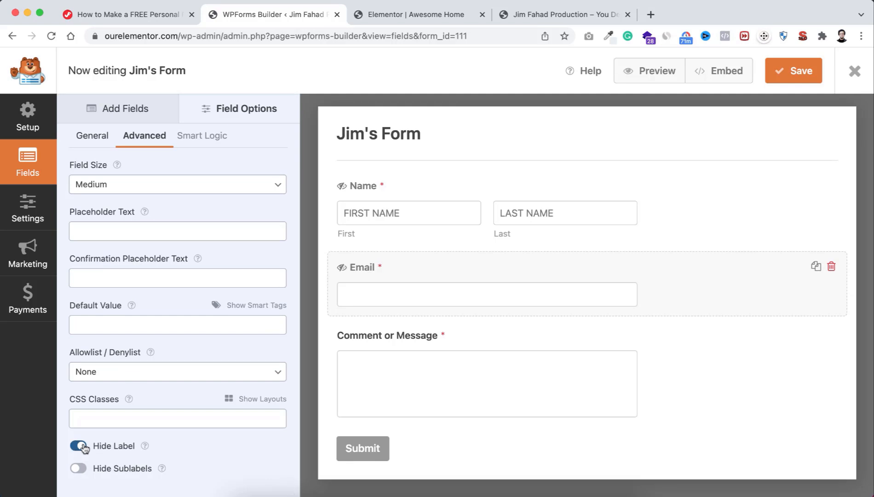
{"action": "left_click", "coordinate": [121, 229]}
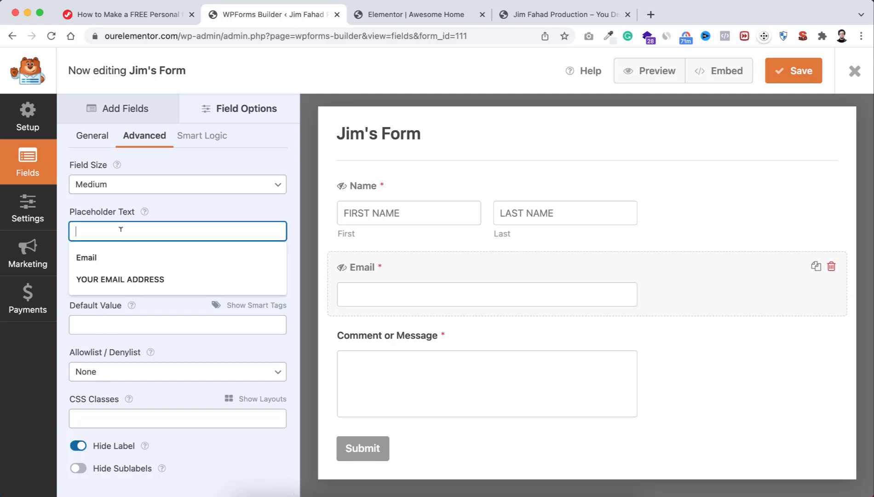
{"action": "left_click", "coordinate": [124, 279]}
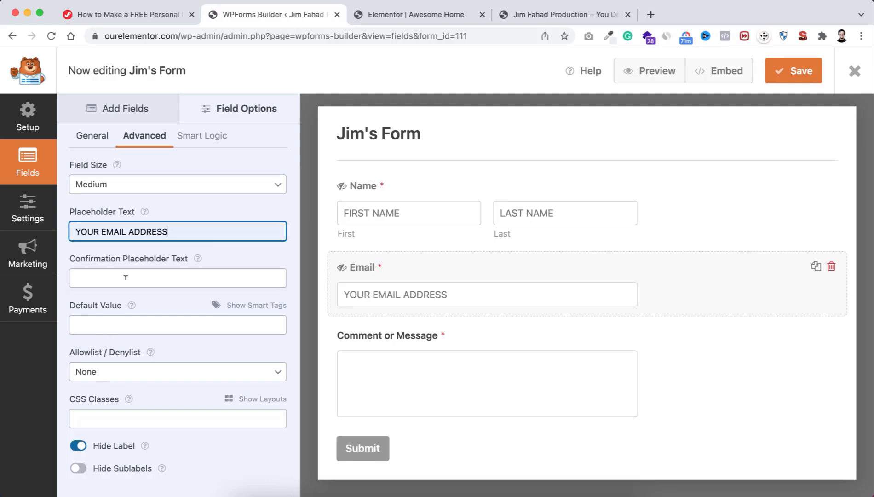
Step: Hide the Comment or Message label and set its placeholder to YOU MESSAGE
{"action": "left_click", "coordinate": [411, 338]}
{"action": "left_click", "coordinate": [138, 137]}
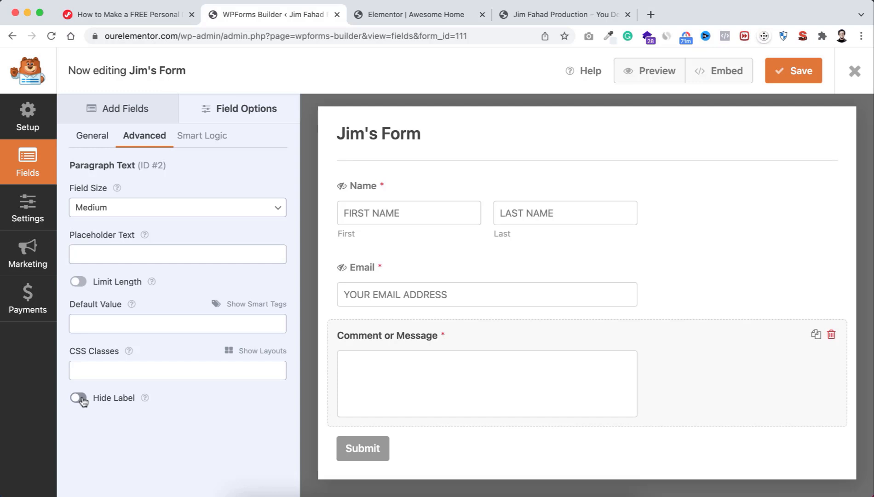
{"action": "left_click", "coordinate": [78, 398]}
{"action": "left_click", "coordinate": [118, 245]}
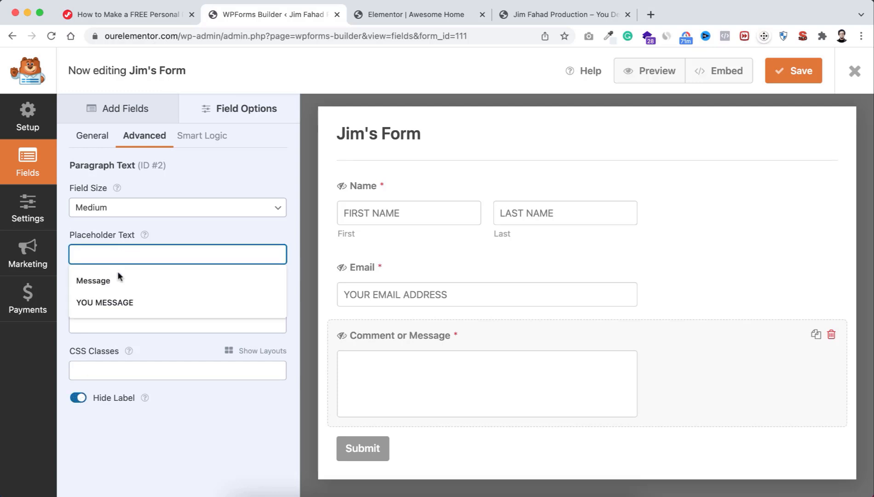
{"action": "left_click", "coordinate": [130, 302]}
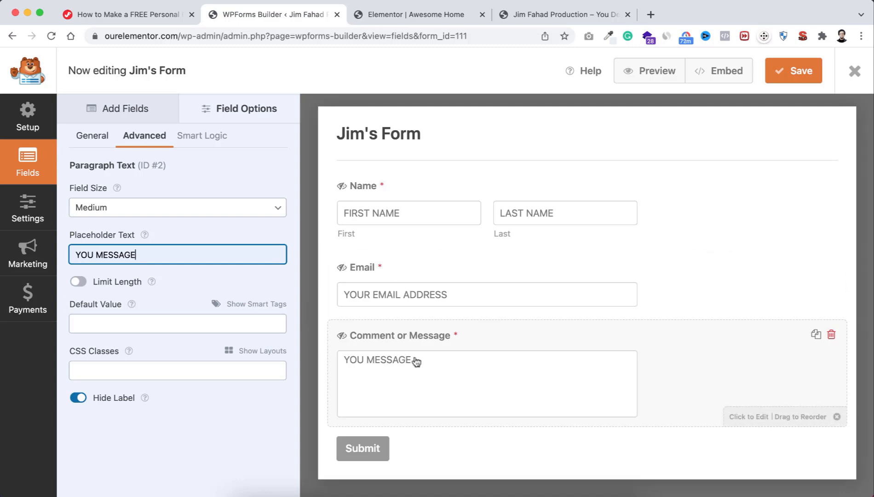
{"action": "left_click", "coordinate": [93, 138]}
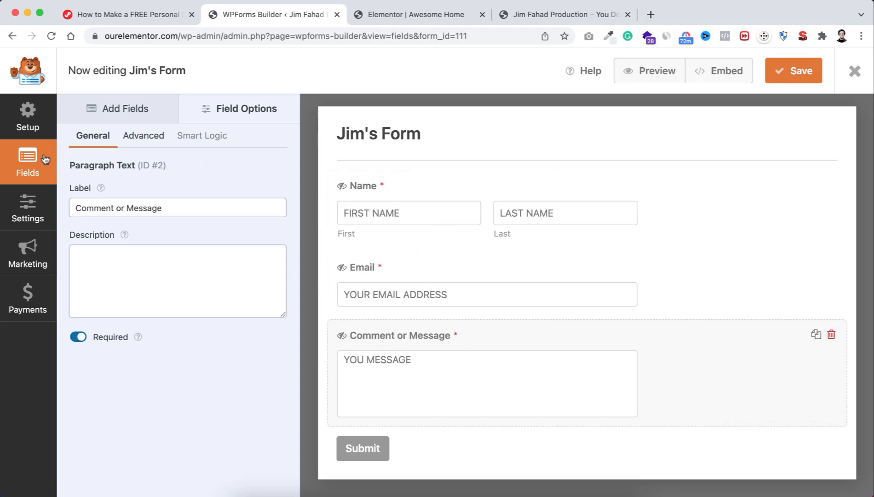
Step: Open the form's Notifications settings and select the Send To Email Address text
{"action": "left_click", "coordinate": [11, 218]}
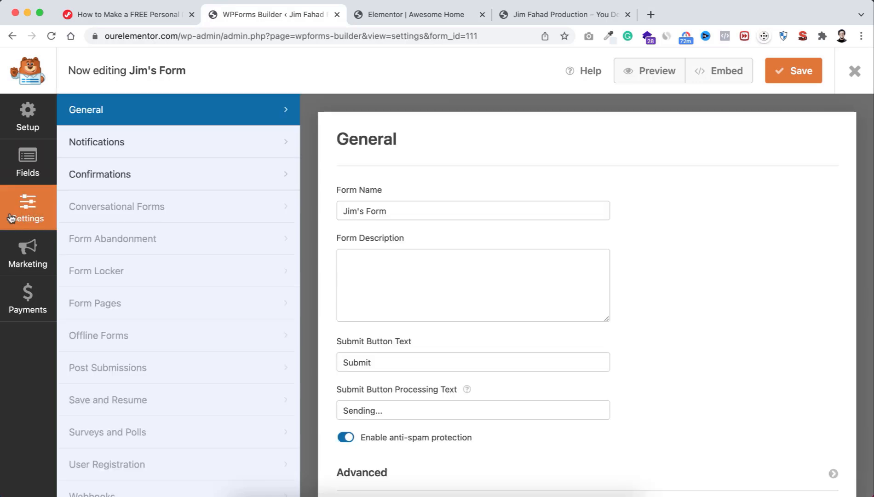
{"action": "left_click", "coordinate": [117, 144]}
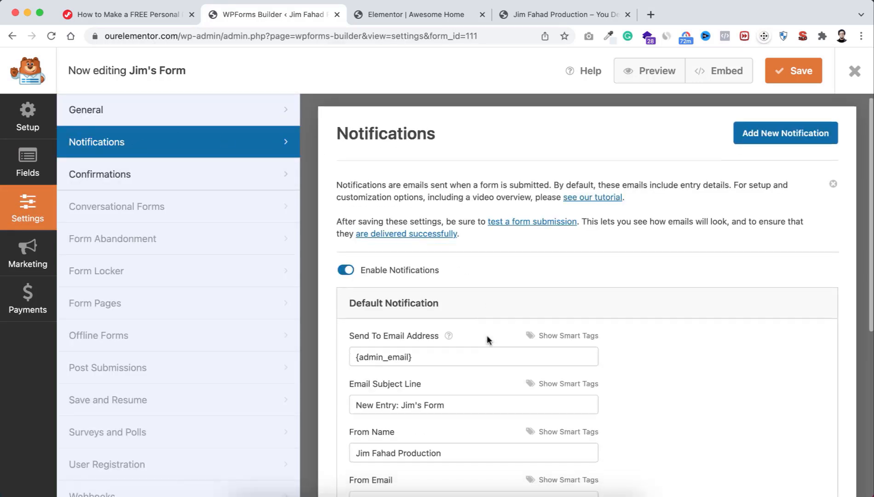
{"action": "scroll", "coordinate": [487, 338], "scroll_direction": "down", "scroll_amount": 5}
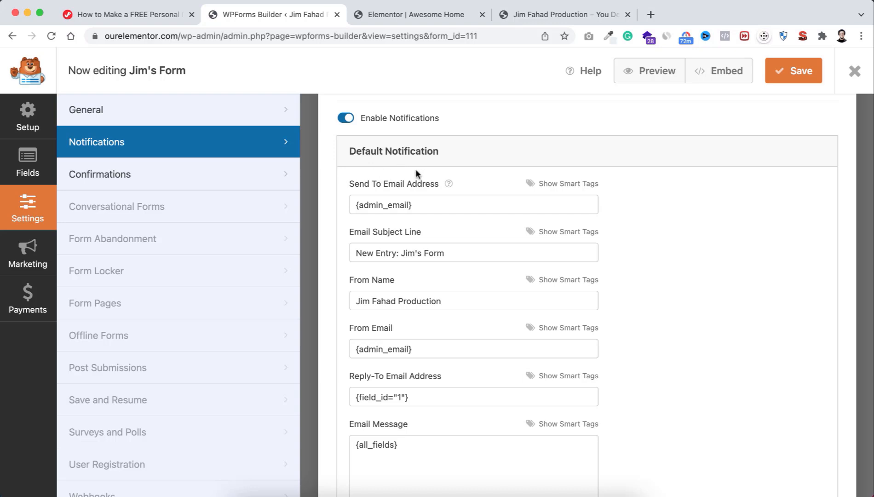
{"action": "left_click", "coordinate": [355, 202]}
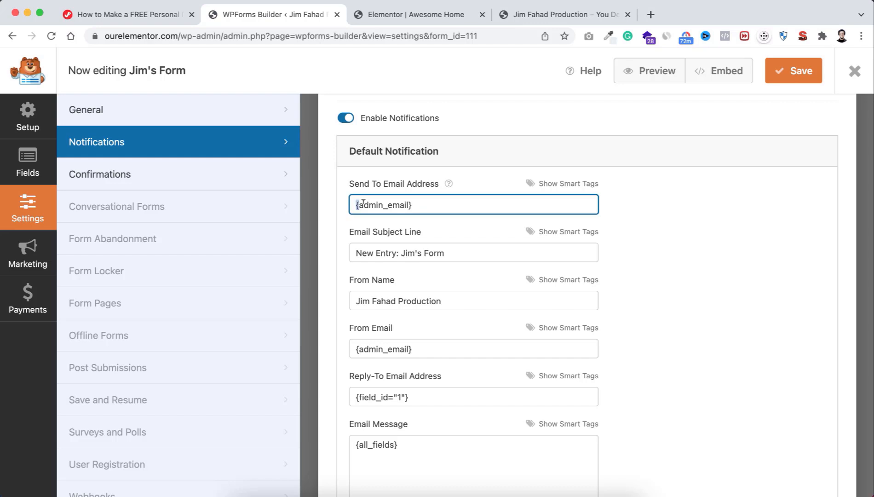
{"action": "left_click_drag", "start_coordinate": [355, 202], "coordinate": [421, 202]}
{"action": "left_click", "coordinate": [423, 202]}
{"action": "left_click_drag", "start_coordinate": [418, 202], "coordinate": [356, 202]}
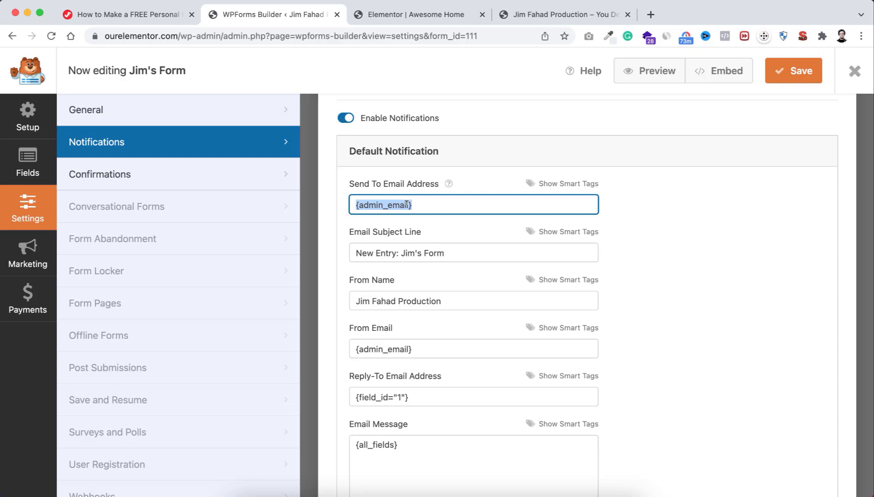
{"action": "left_click_drag", "start_coordinate": [416, 203], "coordinate": [356, 203]}
Step: Try a new recipient address, undo it back to {admin_email}, then save and close the builder
{"action": "key", "text": "BackSpace"}
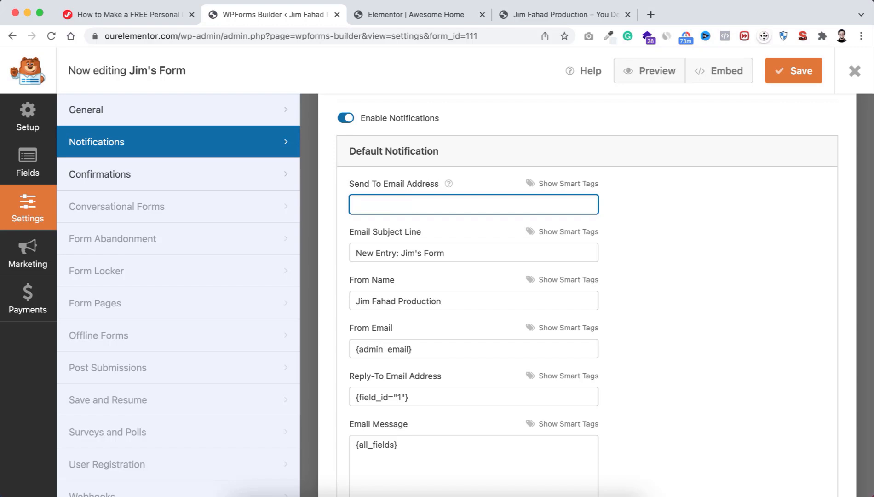
{"action": "left_click_drag", "start_coordinate": [420, 204], "coordinate": [335, 206]}
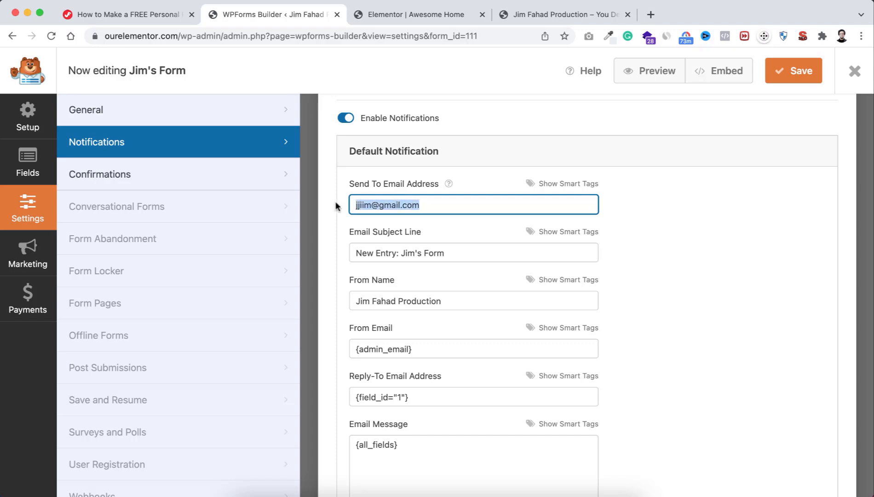
{"action": "key", "text": "super+z"}
{"action": "key", "text": "super+z"}
{"action": "key", "text": "super+z"}
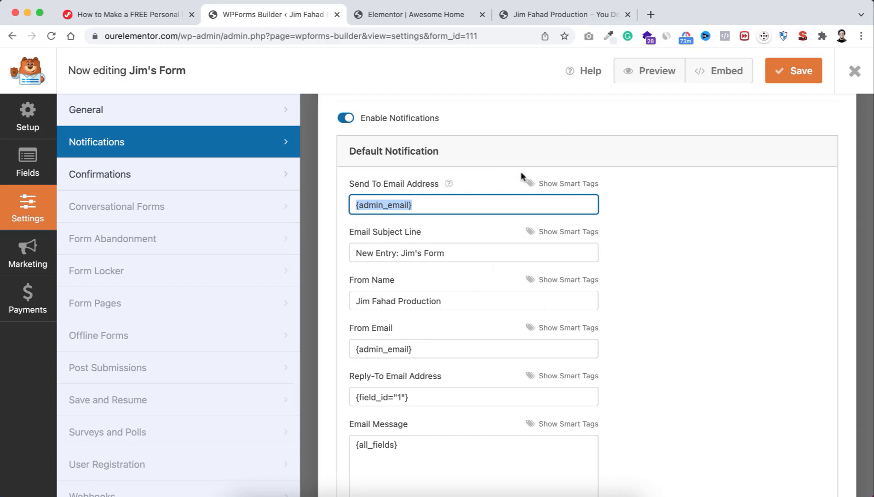
{"action": "left_click", "coordinate": [790, 75]}
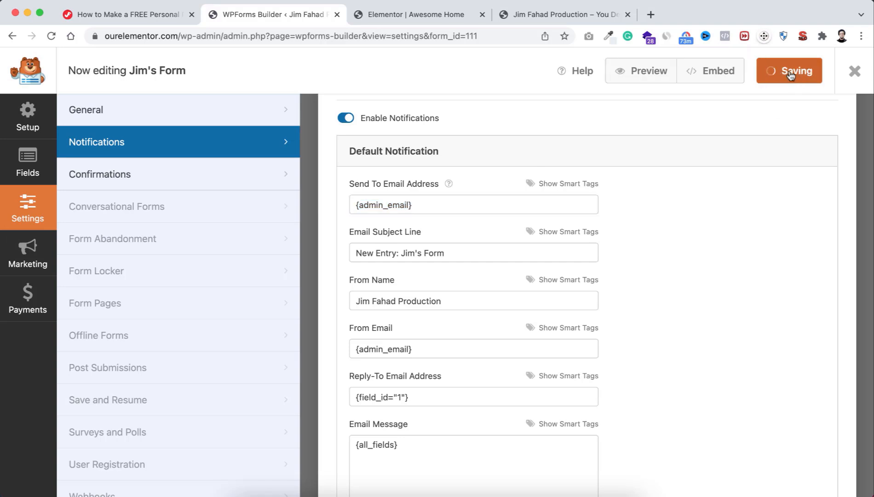
{"action": "left_click", "coordinate": [855, 71]}
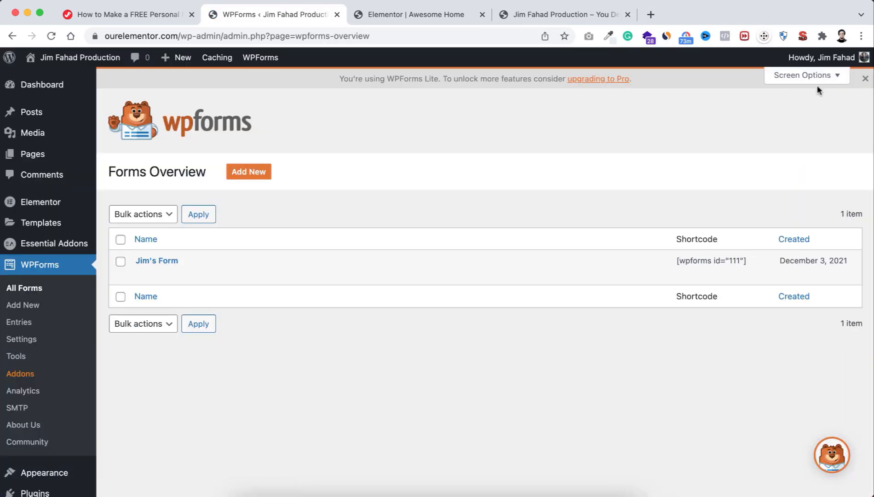
Step: Reload the Awesome Home editor and scroll down to the empty 'Drag widget here' area
{"action": "mouse_move", "coordinate": [208, 259]}
{"action": "left_click", "coordinate": [411, 16]}
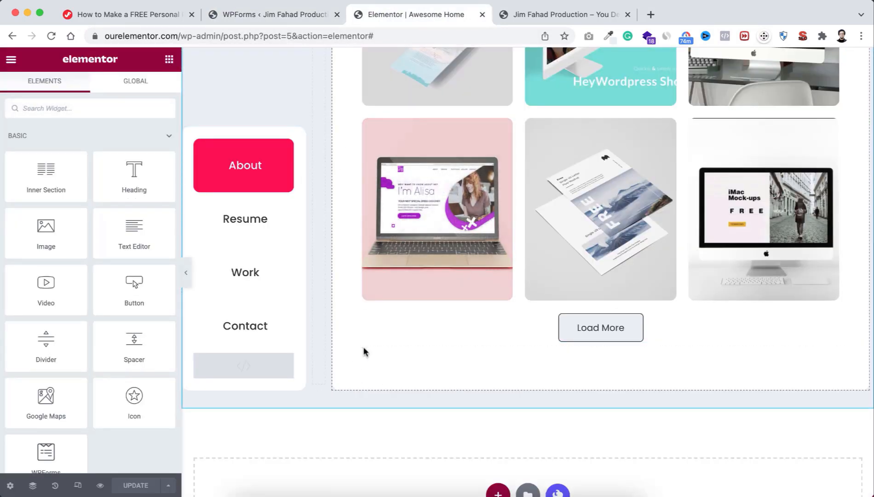
{"action": "left_click", "coordinate": [283, 14]}
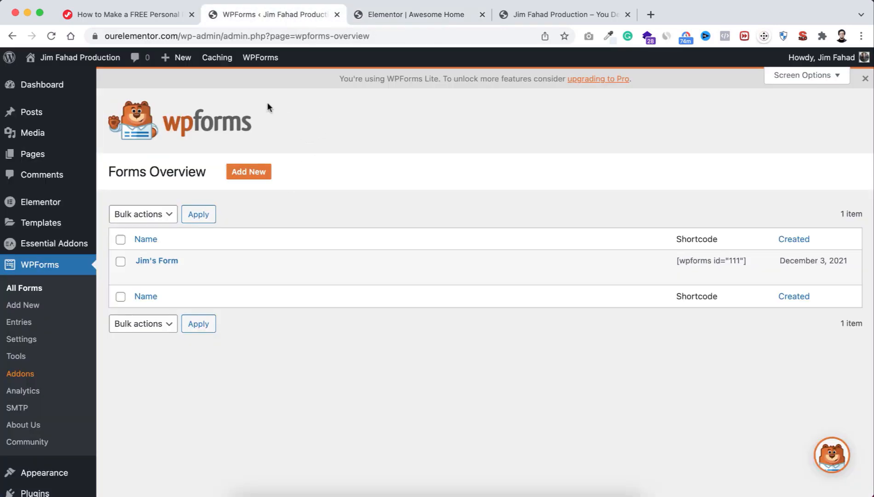
{"action": "left_click", "coordinate": [396, 14]}
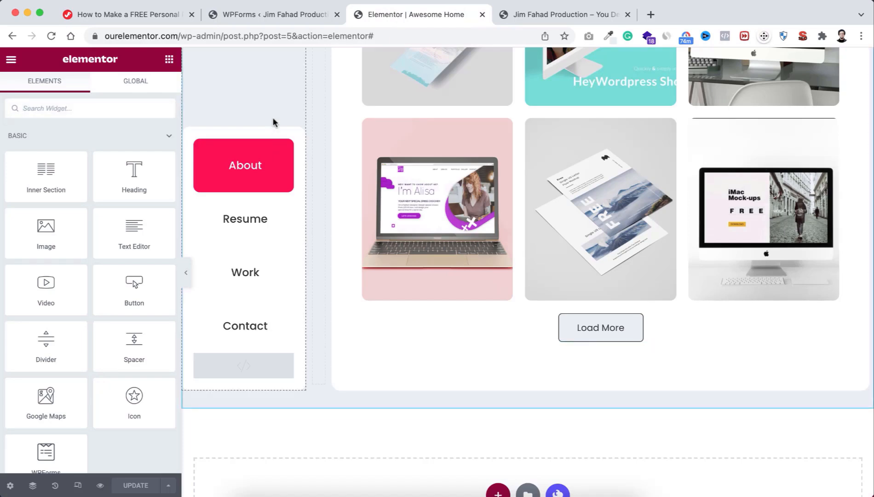
{"action": "left_click", "coordinate": [51, 36]}
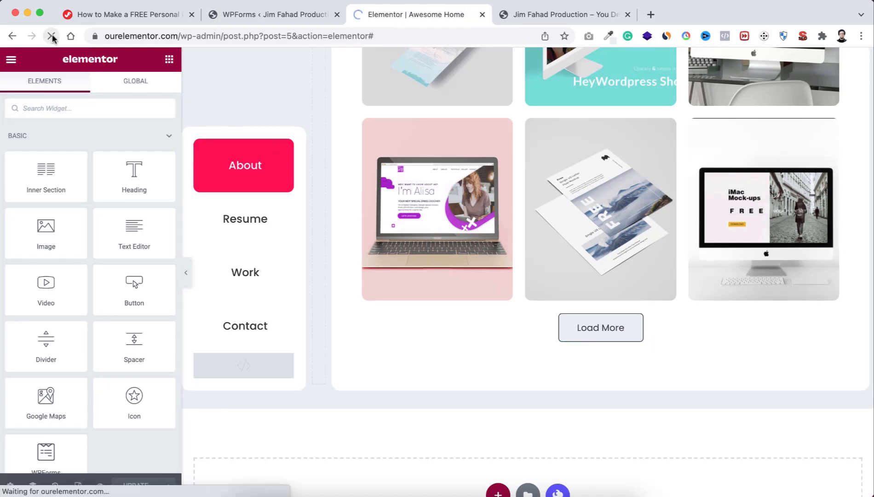
{"action": "scroll", "coordinate": [499, 407], "scroll_direction": "down", "scroll_amount": 15}
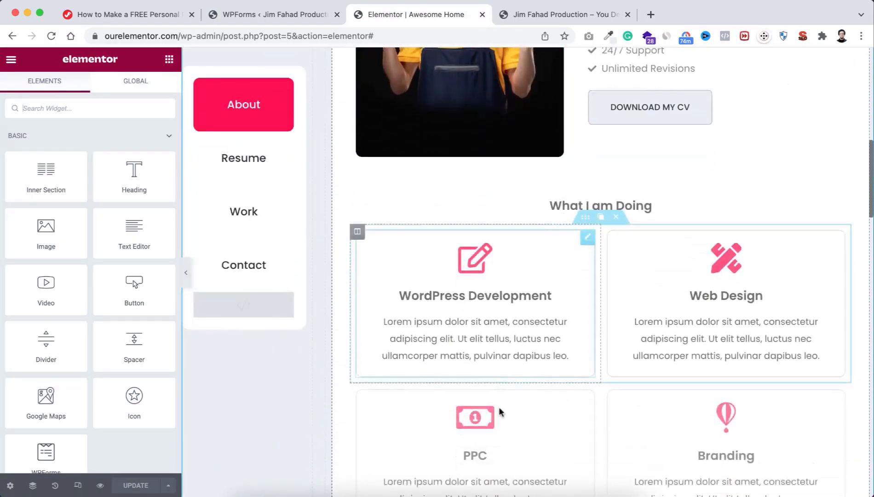
{"action": "scroll", "coordinate": [499, 407], "scroll_direction": "down", "scroll_amount": 10}
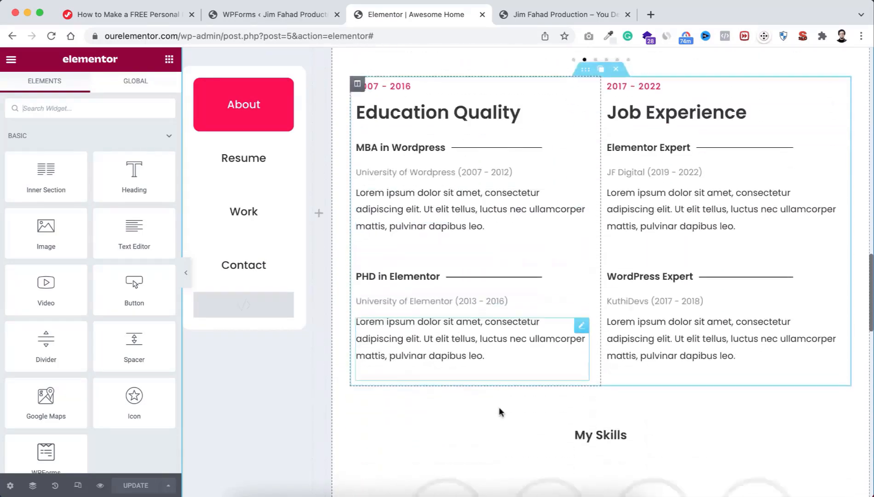
{"action": "scroll", "coordinate": [499, 407], "scroll_direction": "down", "scroll_amount": 7}
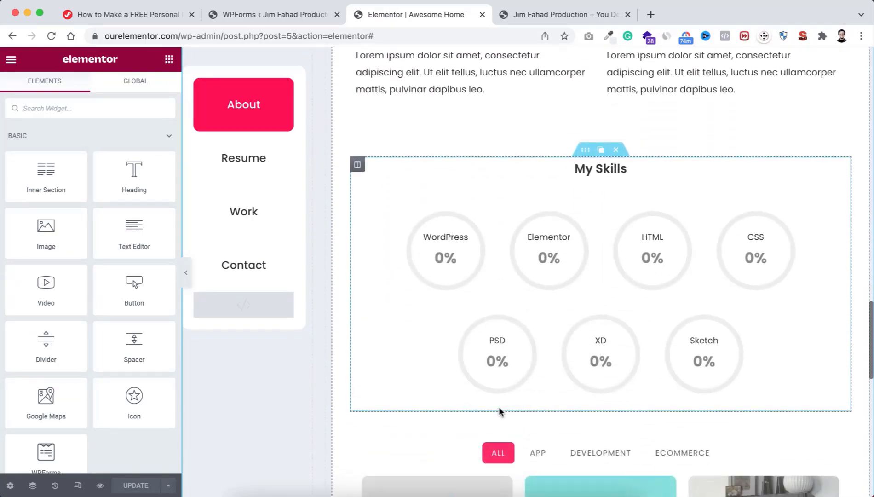
{"action": "scroll", "coordinate": [501, 412], "scroll_direction": "down", "scroll_amount": 10}
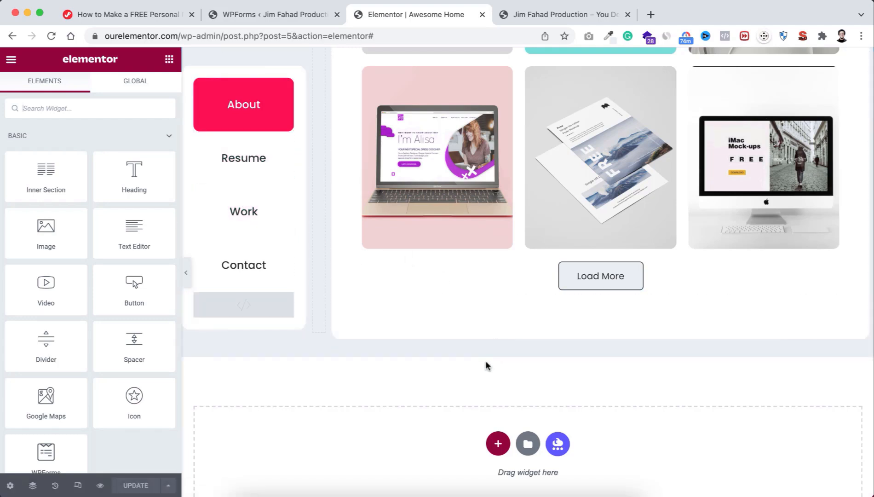
{"action": "scroll", "coordinate": [485, 359], "scroll_direction": "down", "scroll_amount": 2}
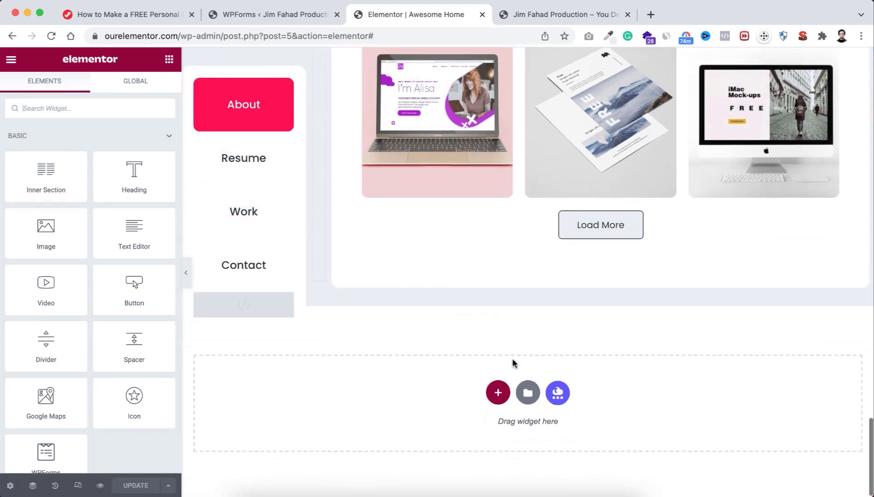
Step: Import Metafolio Contact Section.json into My Templates and insert it with its document settings
{"action": "left_click", "coordinate": [528, 392]}
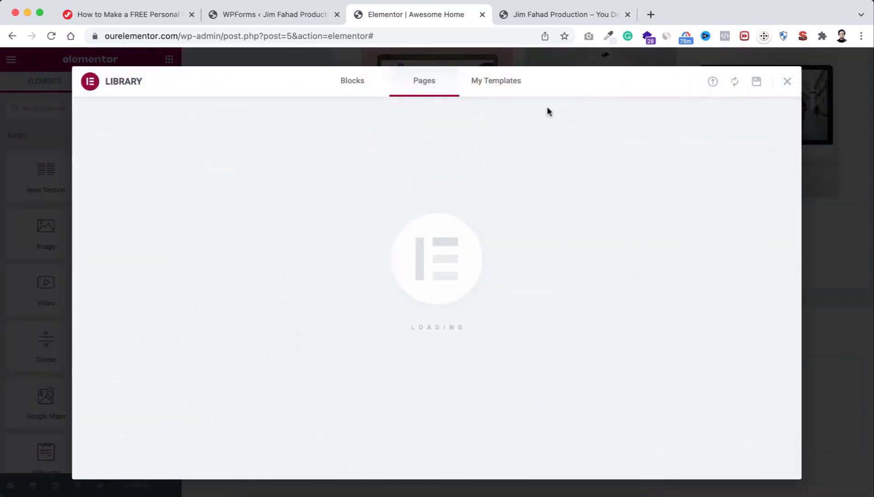
{"action": "left_click", "coordinate": [713, 87]}
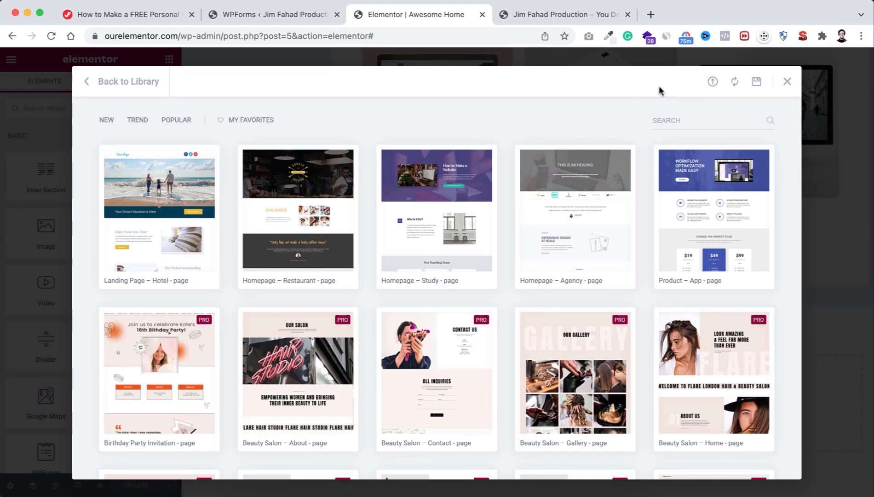
{"action": "left_click", "coordinate": [735, 86]}
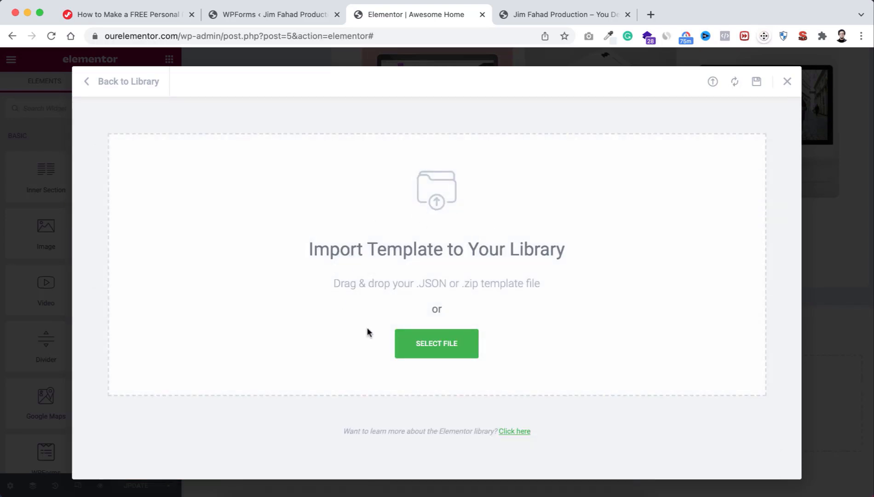
{"action": "left_click", "coordinate": [440, 344]}
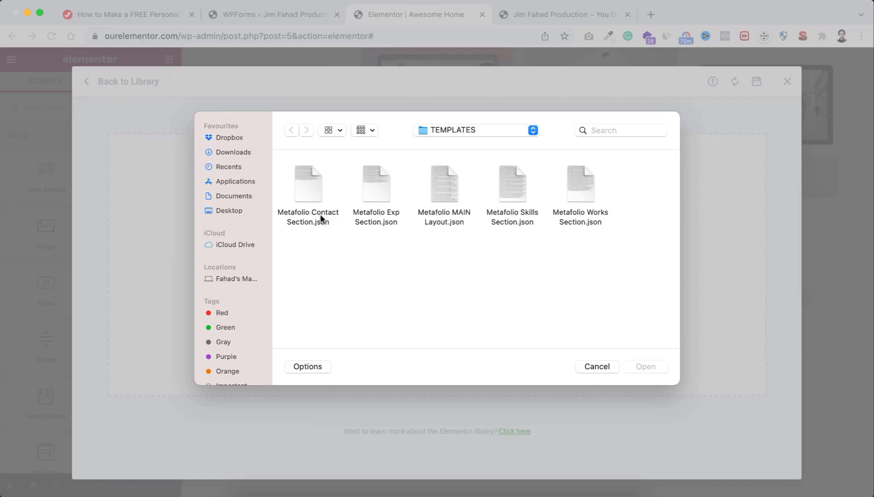
{"action": "left_click", "coordinate": [312, 189]}
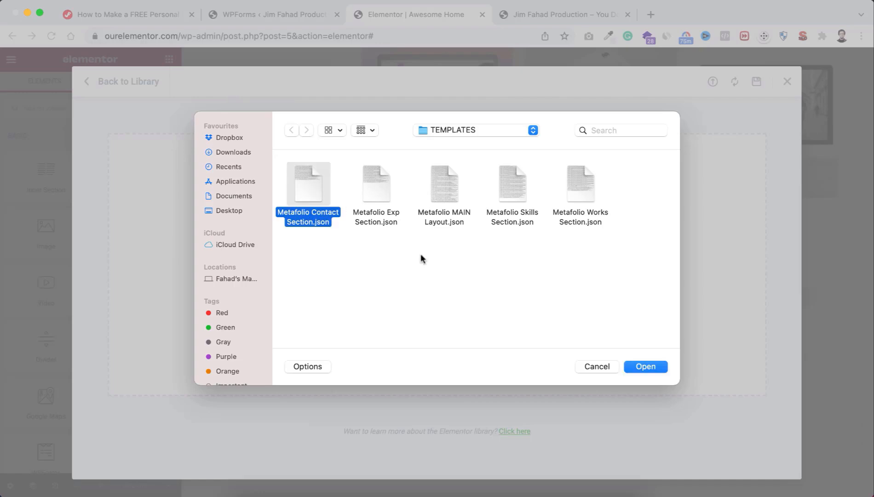
{"action": "left_click", "coordinate": [641, 367]}
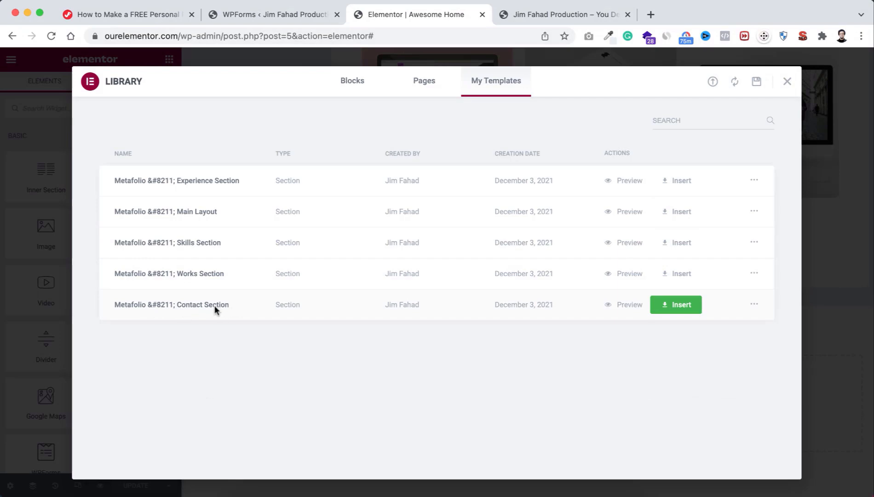
{"action": "left_click", "coordinate": [676, 304]}
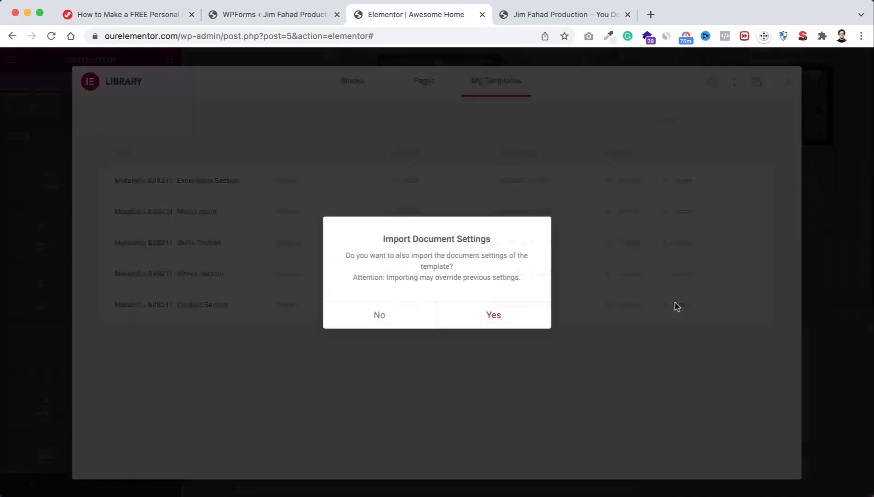
{"action": "left_click", "coordinate": [497, 315]}
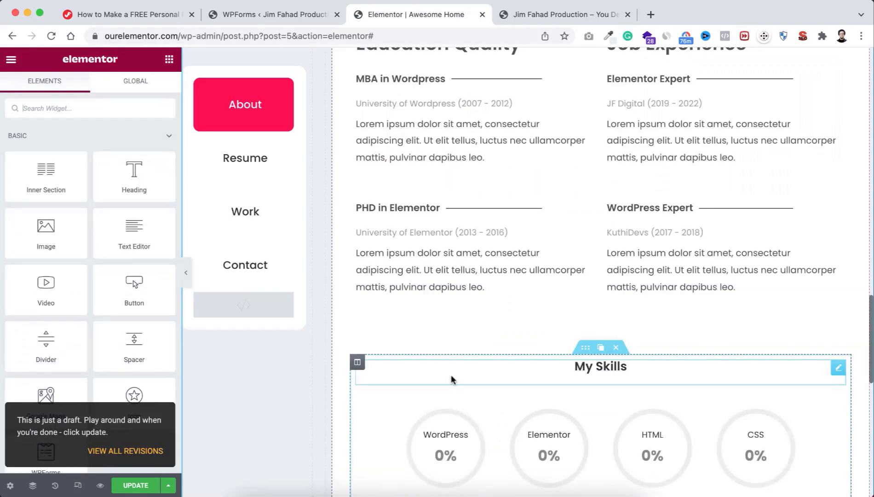
Step: Copy the inserted contact section and paste it into the portfolio column
{"action": "scroll", "coordinate": [451, 380], "scroll_direction": "up", "scroll_amount": 3}
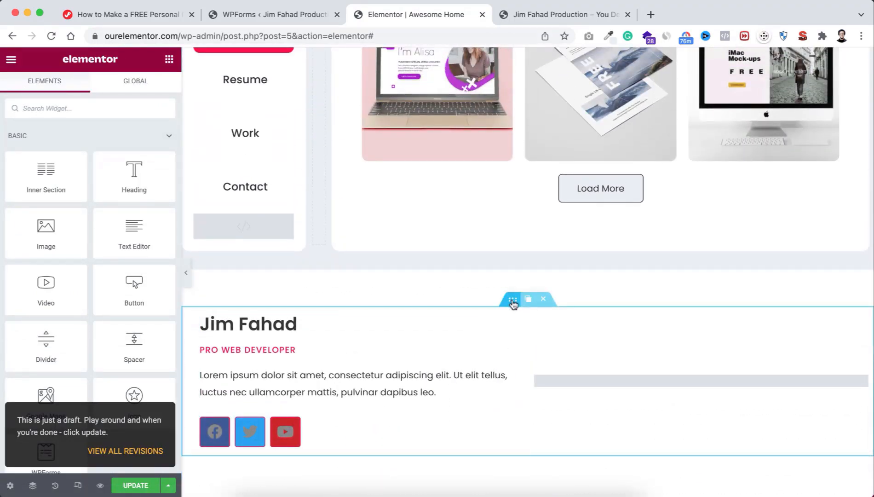
{"action": "right_click", "coordinate": [513, 308]}
{"action": "left_click", "coordinate": [533, 355]}
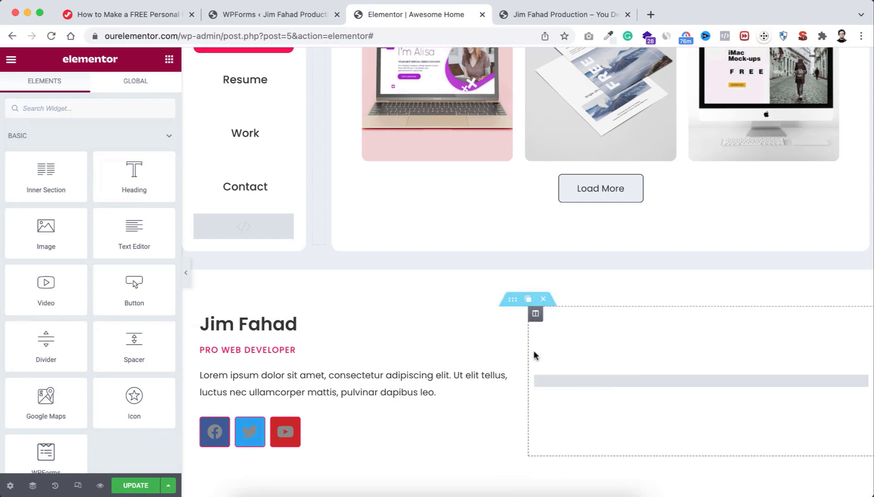
{"action": "right_click", "coordinate": [554, 243]}
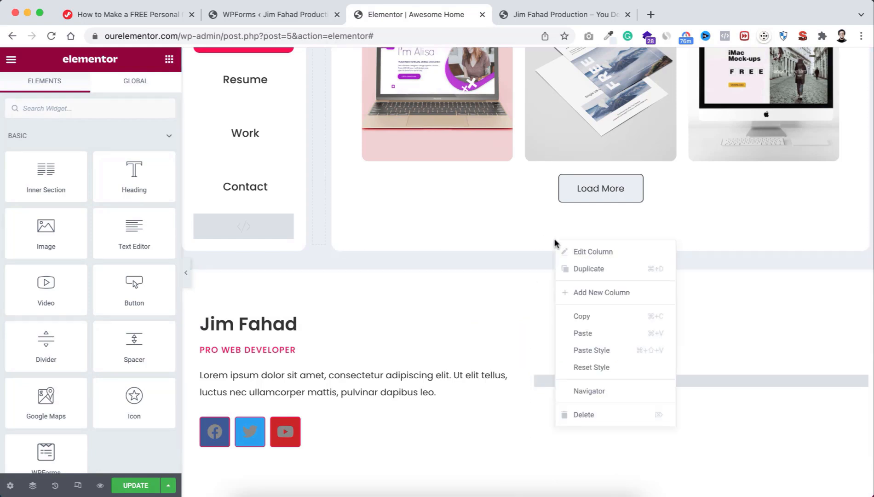
{"action": "left_click", "coordinate": [583, 333]}
Step: Delete the leftover original contact section at the bottom of the page
{"action": "scroll", "coordinate": [568, 356], "scroll_direction": "down", "scroll_amount": 4}
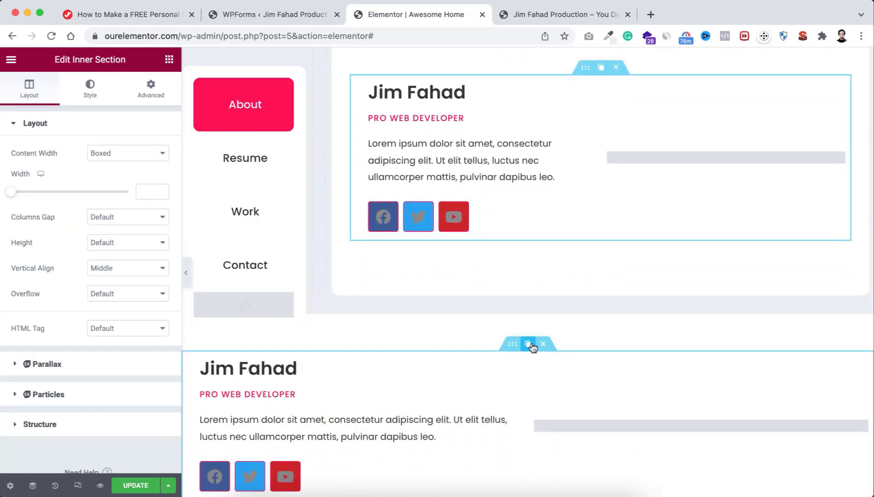
{"action": "left_click", "coordinate": [543, 345]}
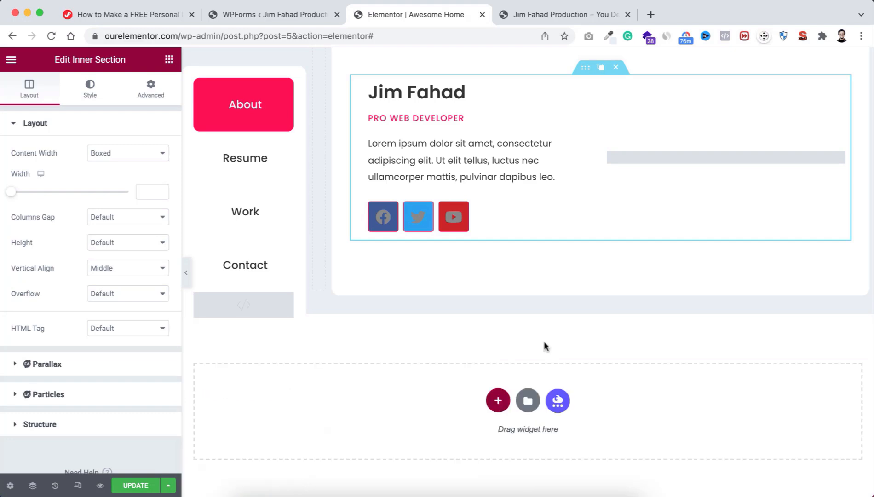
{"action": "scroll", "coordinate": [543, 272], "scroll_direction": "up", "scroll_amount": 3}
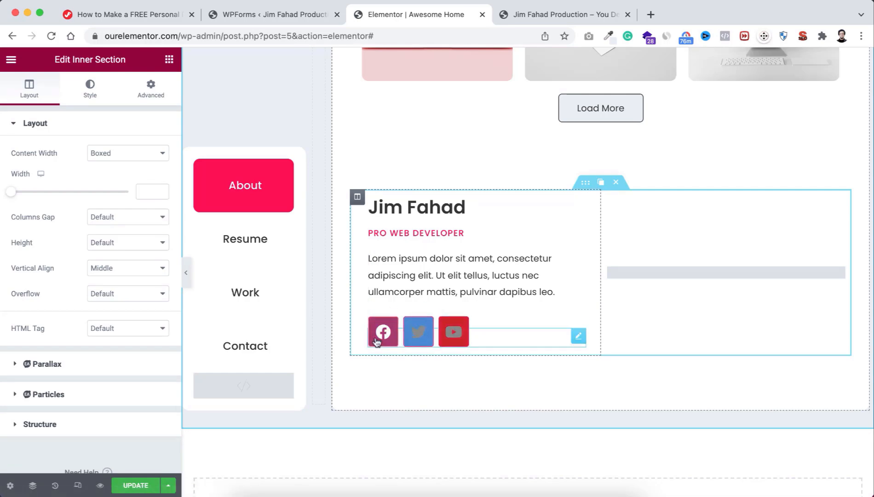
{"action": "scroll", "coordinate": [418, 237], "scroll_direction": "up", "scroll_amount": 20}
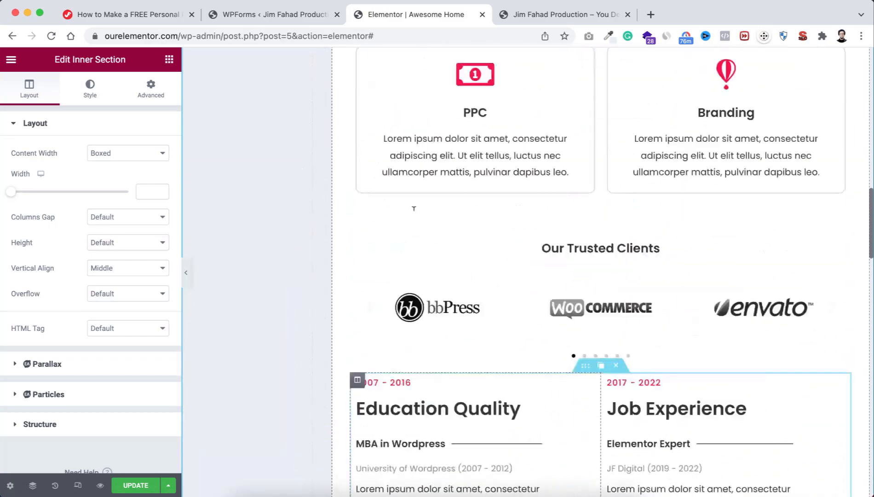
{"action": "scroll", "coordinate": [414, 211], "scroll_direction": "up", "scroll_amount": 7}
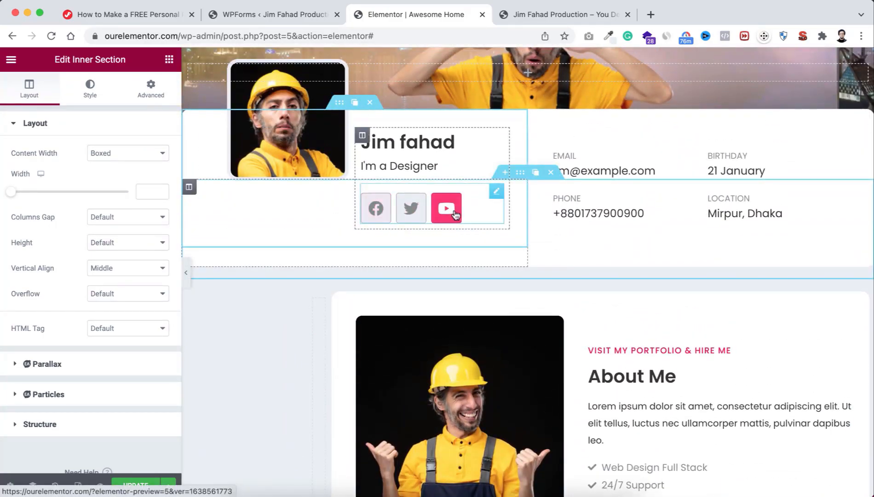
Step: Copy the header's social icons and paste their grey style onto the contact block's icons
{"action": "right_click", "coordinate": [499, 192]}
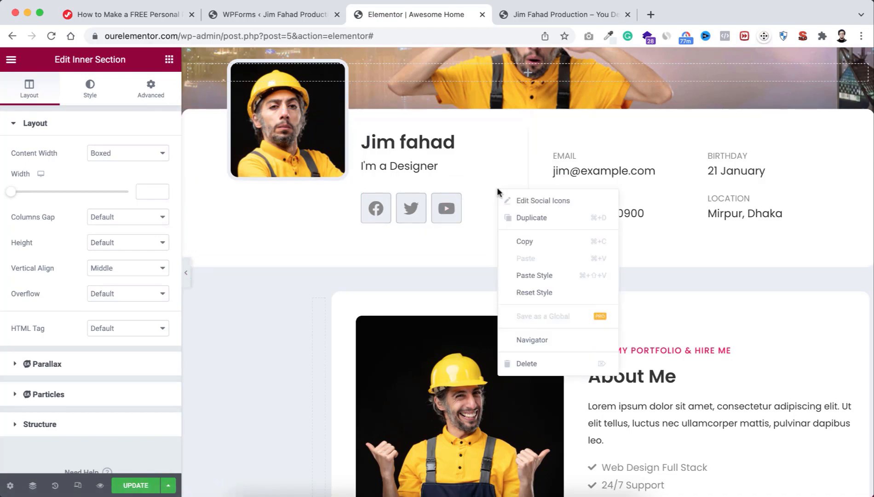
{"action": "left_click", "coordinate": [535, 252]}
{"action": "scroll", "coordinate": [486, 364], "scroll_direction": "down", "scroll_amount": 15}
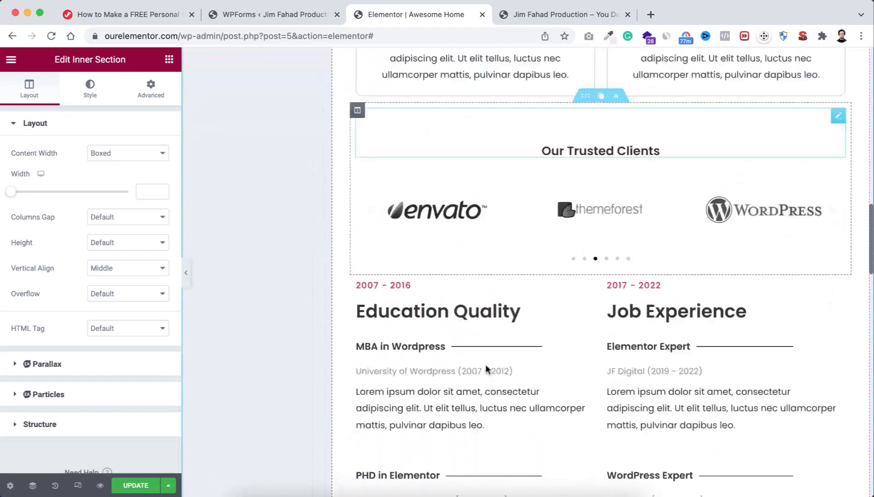
{"action": "scroll", "coordinate": [485, 364], "scroll_direction": "down", "scroll_amount": 15}
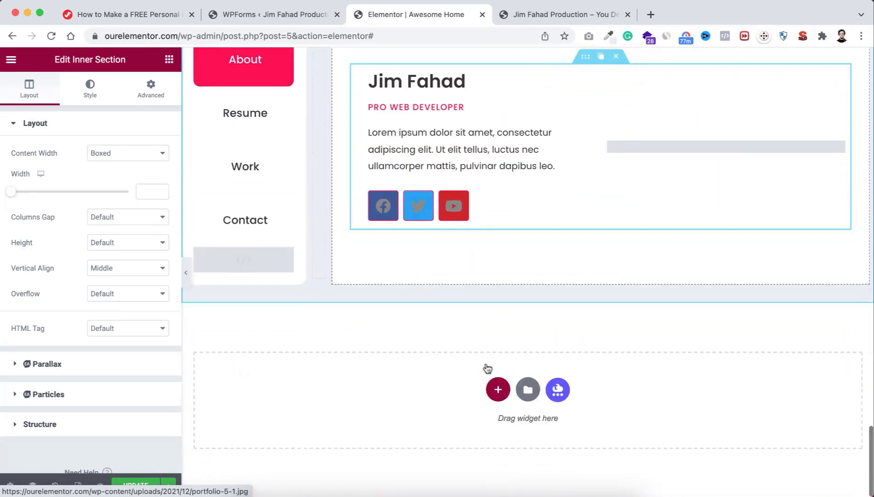
{"action": "scroll", "coordinate": [477, 280], "scroll_direction": "up", "scroll_amount": 2}
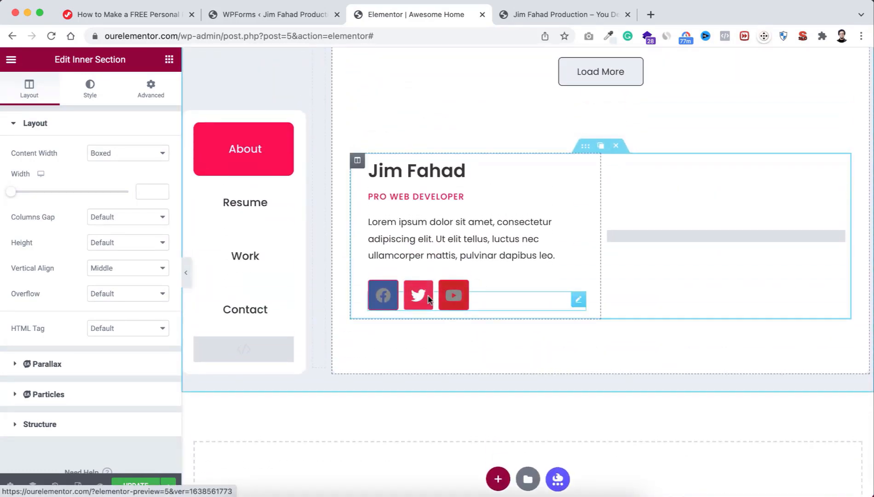
{"action": "right_click", "coordinate": [493, 298]}
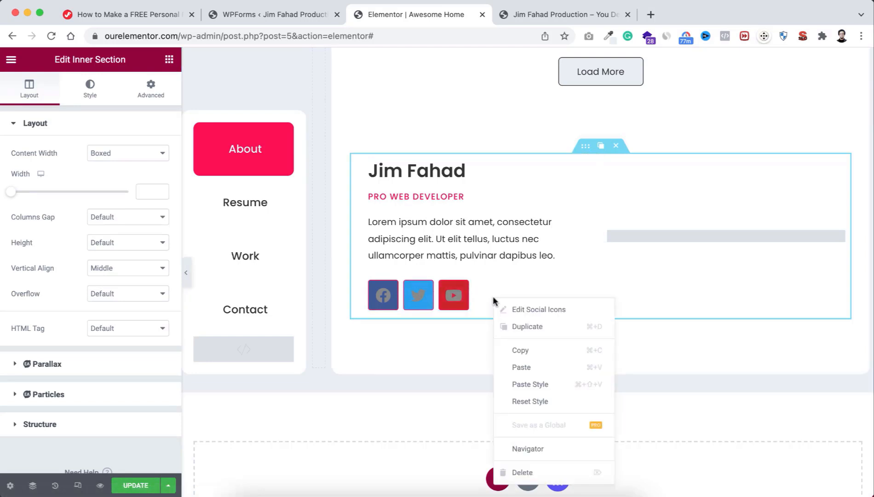
{"action": "left_click", "coordinate": [524, 385]}
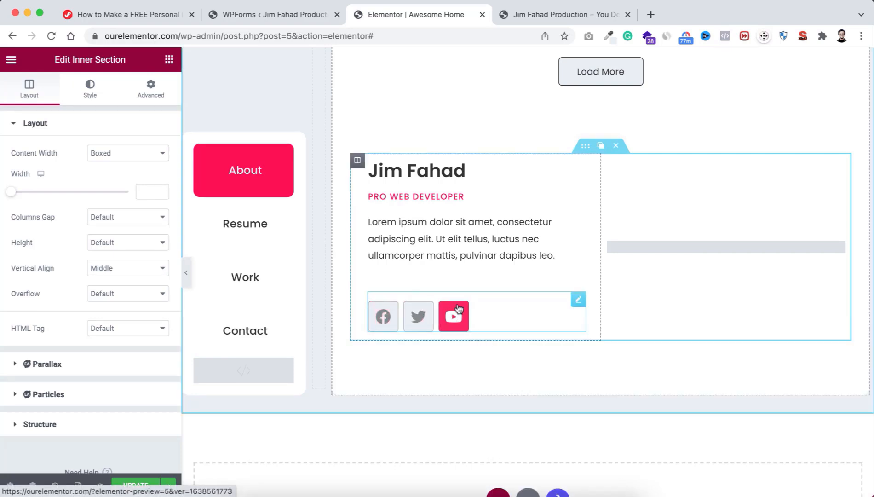
Step: Change the social icons' Advanced Margin Top from 15 to -15 px
{"action": "left_click", "coordinate": [499, 305]}
{"action": "left_click", "coordinate": [150, 88]}
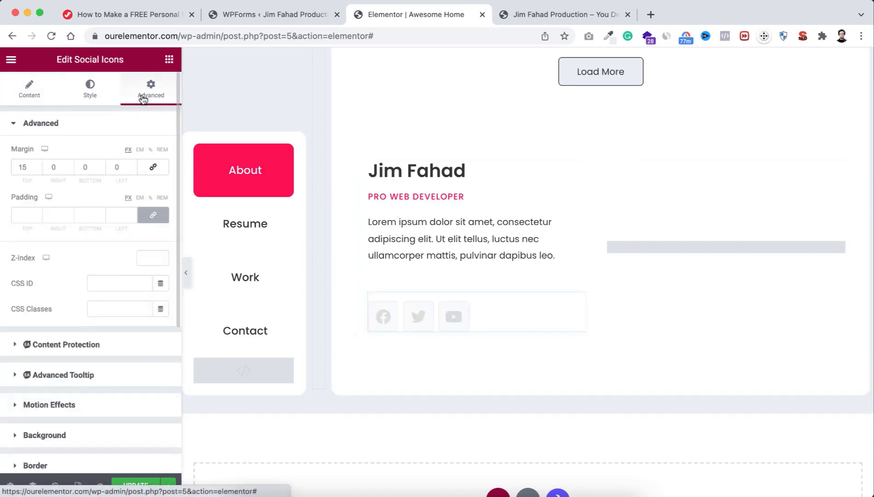
{"action": "double_click", "coordinate": [17, 167]}
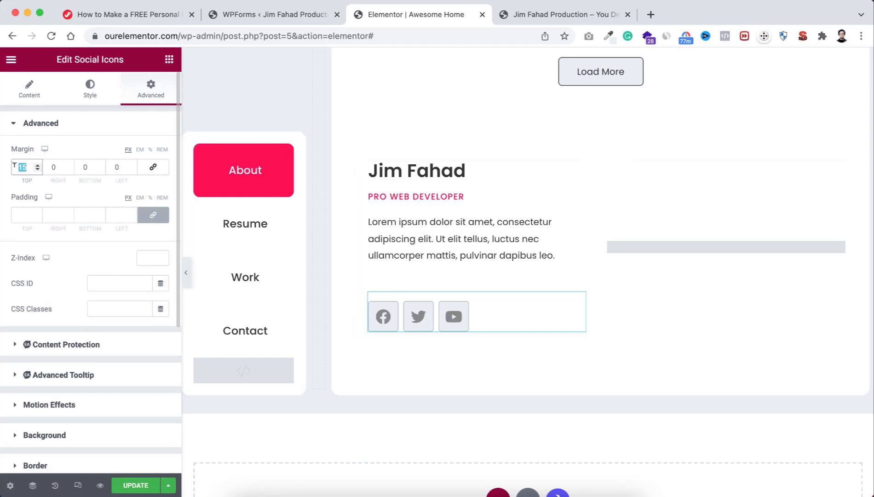
{"action": "type", "text": "0"}
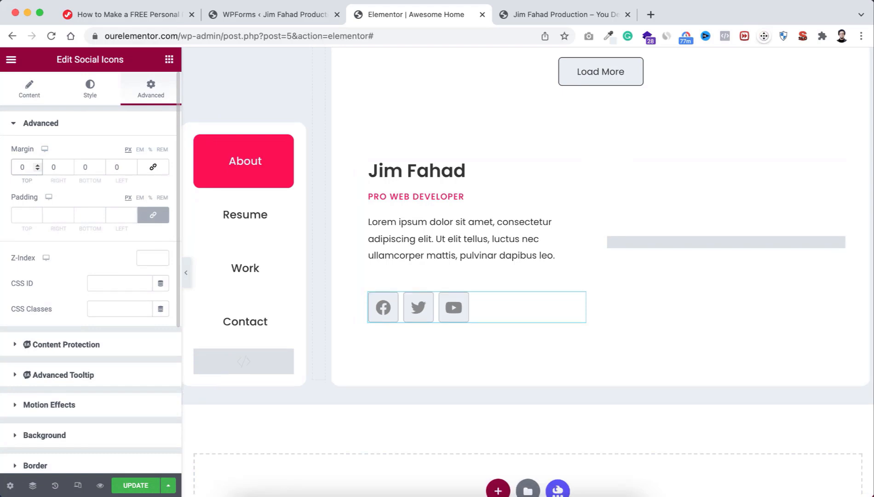
{"action": "key", "text": "Down"}
{"action": "key", "text": "Down"}
{"action": "key", "text": "Down"}
{"action": "key", "text": "Down"}
{"action": "key", "text": "Down"}
{"action": "key", "text": "Down"}
{"action": "key", "text": "Down"}
{"action": "key", "text": "Down"}
{"action": "key", "text": "Down"}
{"action": "key", "text": "Down"}
{"action": "key", "text": "Down"}
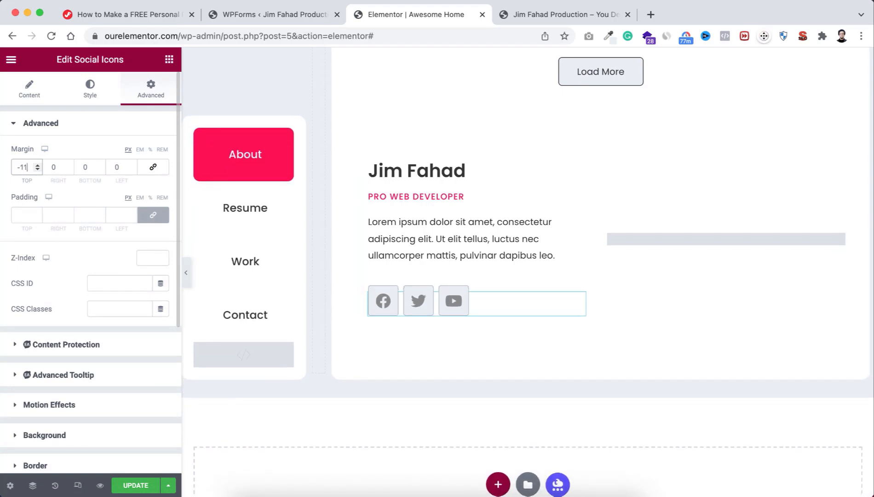
{"action": "key", "text": "Down"}
{"action": "key", "text": "Down"}
{"action": "key", "text": "Down"}
{"action": "key", "text": "Down"}
{"action": "key", "text": "Down"}
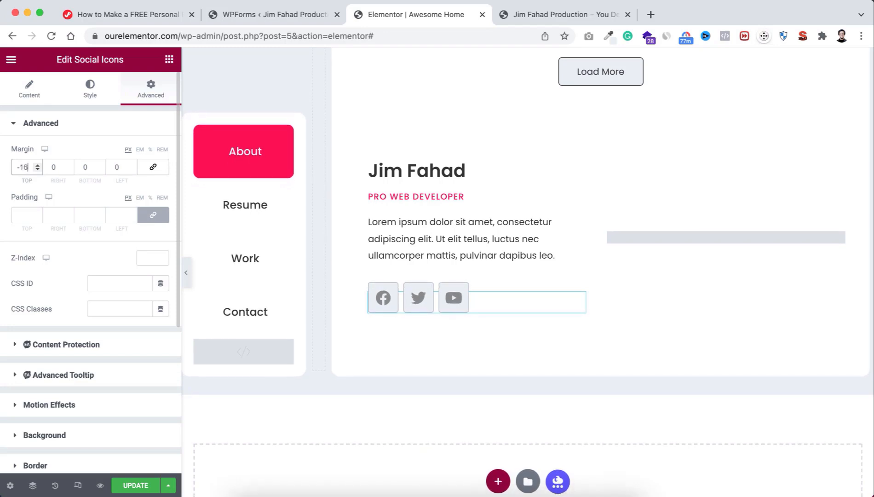
{"action": "key", "text": "Up"}
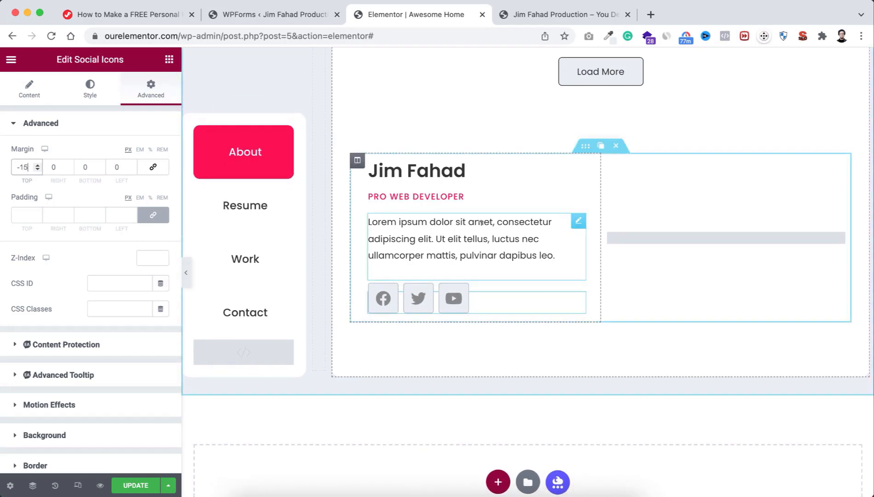
{"action": "scroll", "coordinate": [481, 229], "scroll_direction": "up", "scroll_amount": 2}
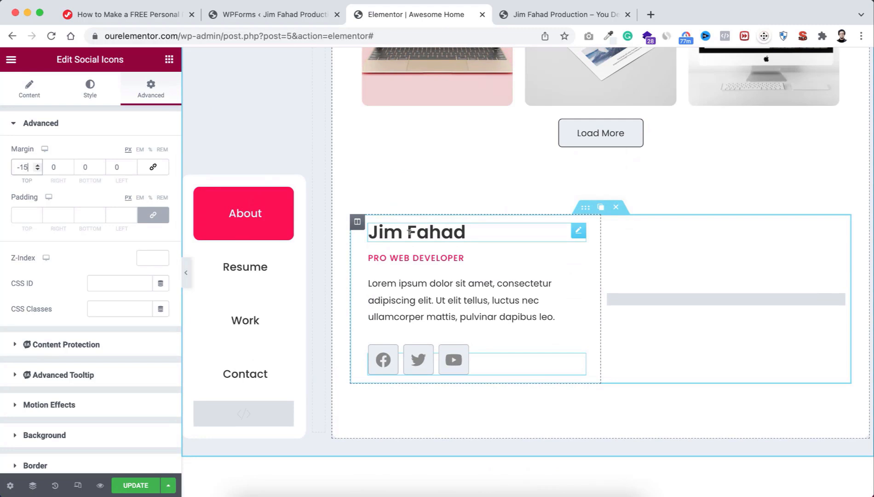
Step: Inspect the name heading, PRO WEB DEVELOPER subheading and paragraph, then open the empty WPForms widget
{"action": "left_click", "coordinate": [438, 232]}
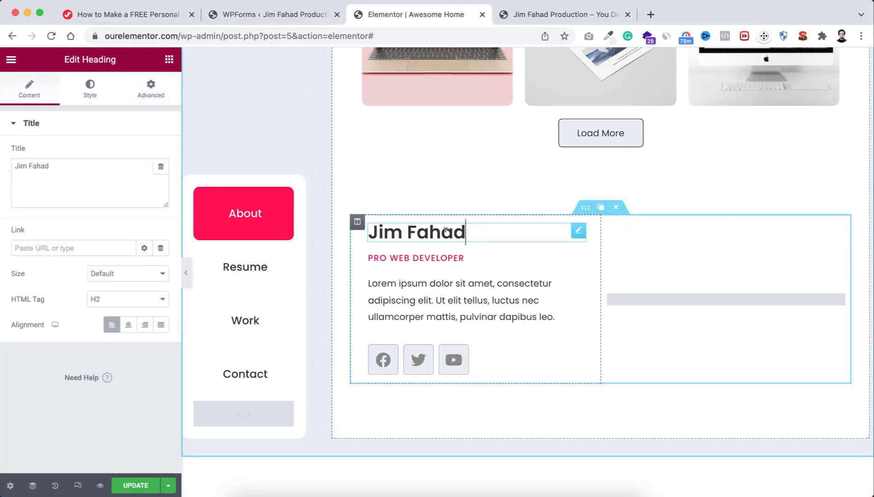
{"action": "left_click", "coordinate": [399, 258]}
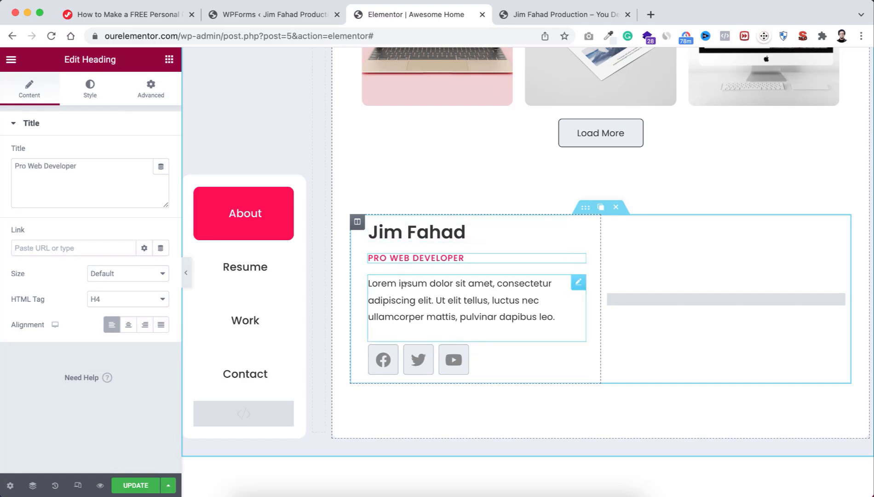
{"action": "left_click", "coordinate": [388, 283]}
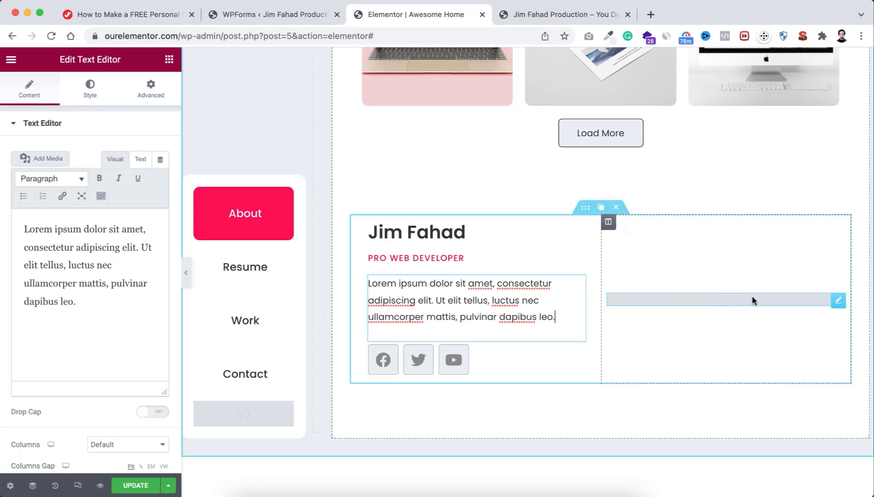
{"action": "left_click", "coordinate": [796, 297]}
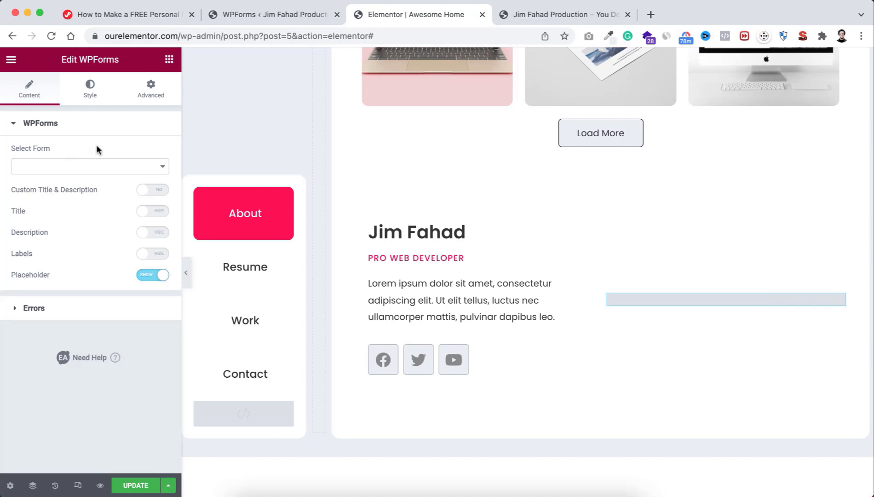
Step: Choose the existing contact form in the widget's Select Form dropdown, then switch to the WPForms tab
{"action": "left_click", "coordinate": [104, 168]}
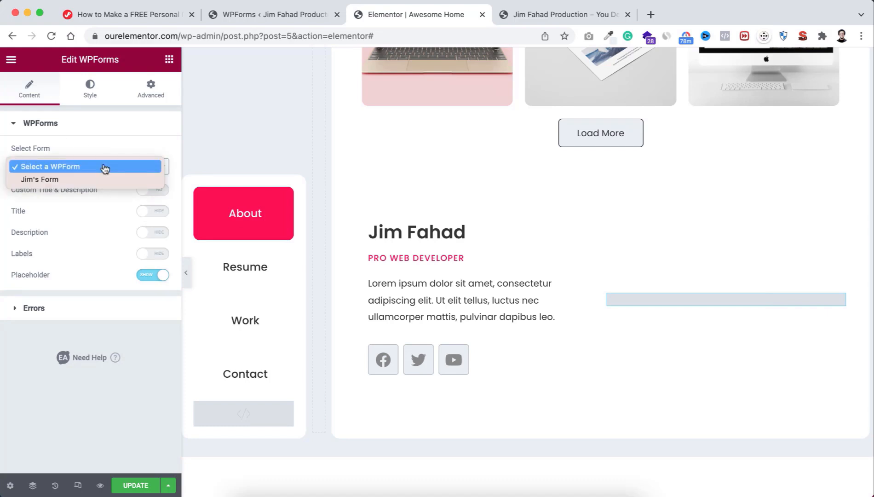
{"action": "left_click", "coordinate": [76, 180]}
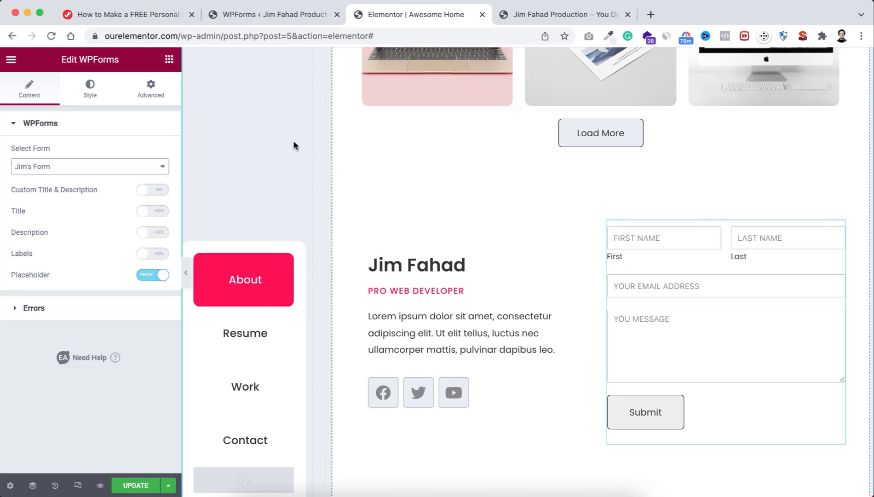
{"action": "left_click", "coordinate": [274, 17]}
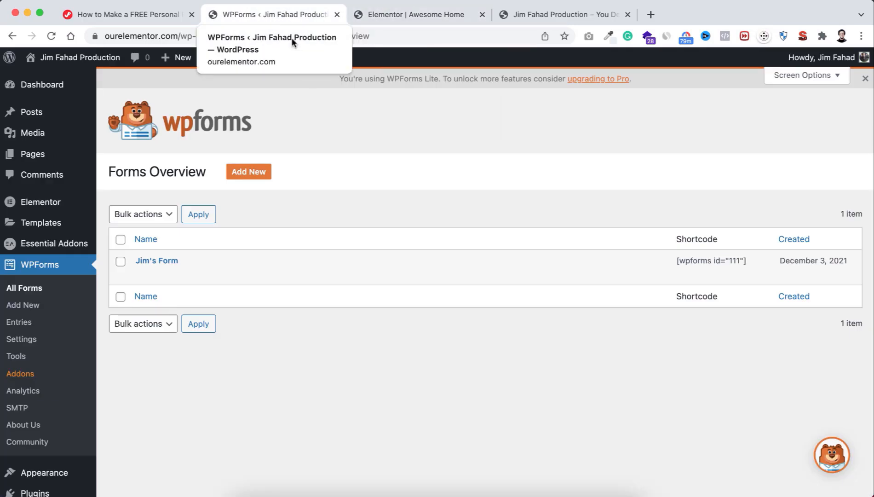
Step: Turn on Hide Sublabels for the contact form's Name field, save, and return to Elementor
{"action": "mouse_move", "coordinate": [199, 266]}
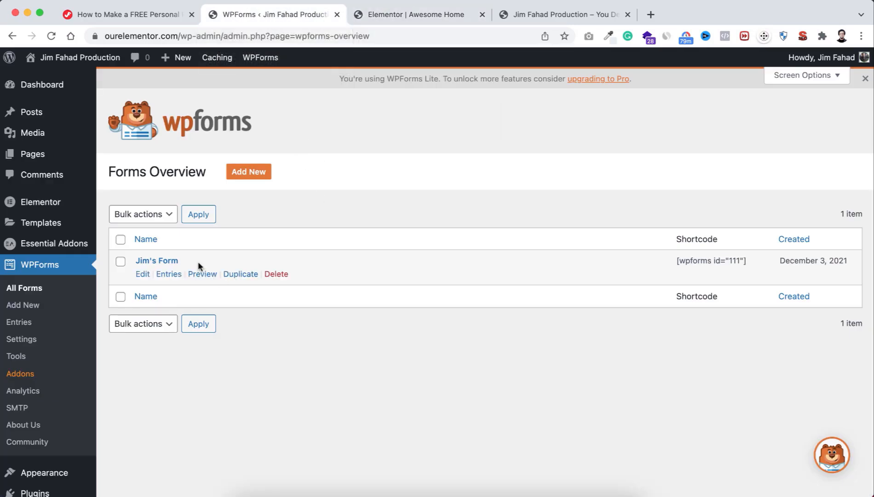
{"action": "left_click", "coordinate": [143, 275]}
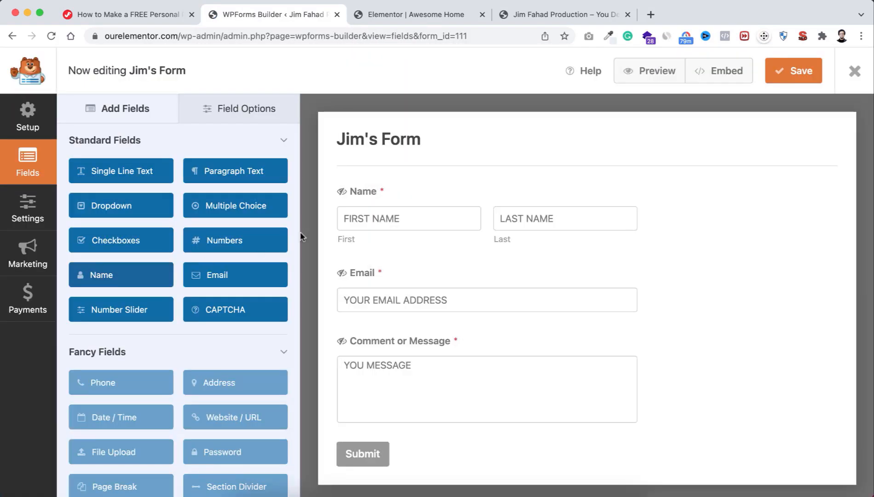
{"action": "left_click", "coordinate": [412, 195]}
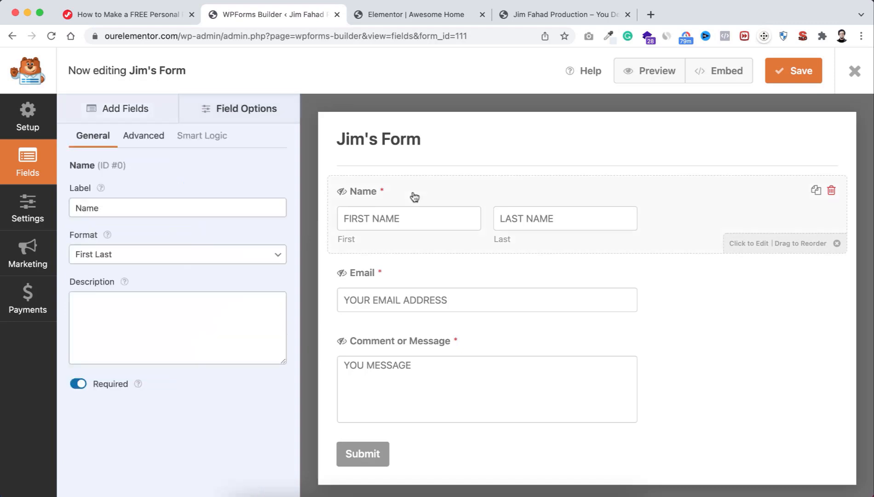
{"action": "left_click", "coordinate": [140, 141]}
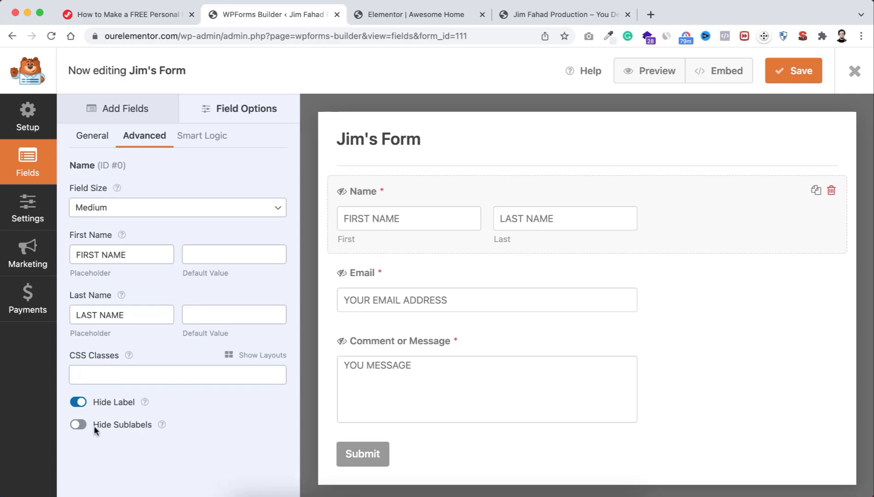
{"action": "left_click", "coordinate": [78, 425]}
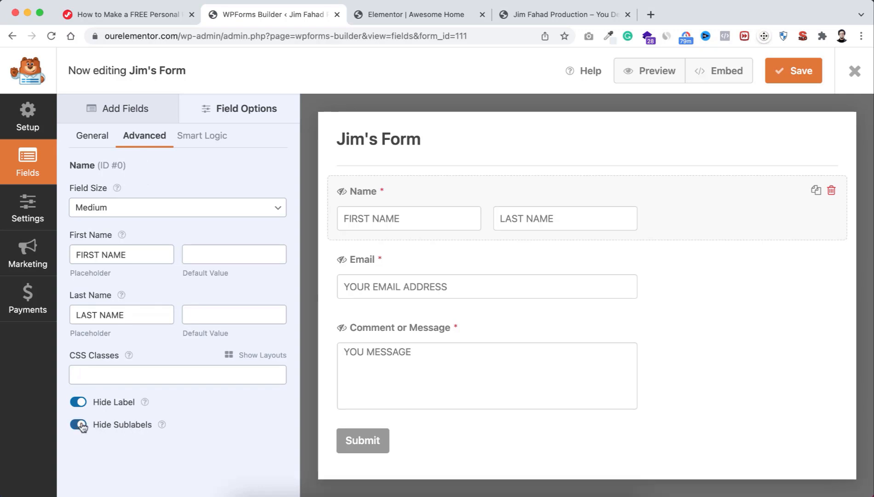
{"action": "left_click", "coordinate": [794, 75]}
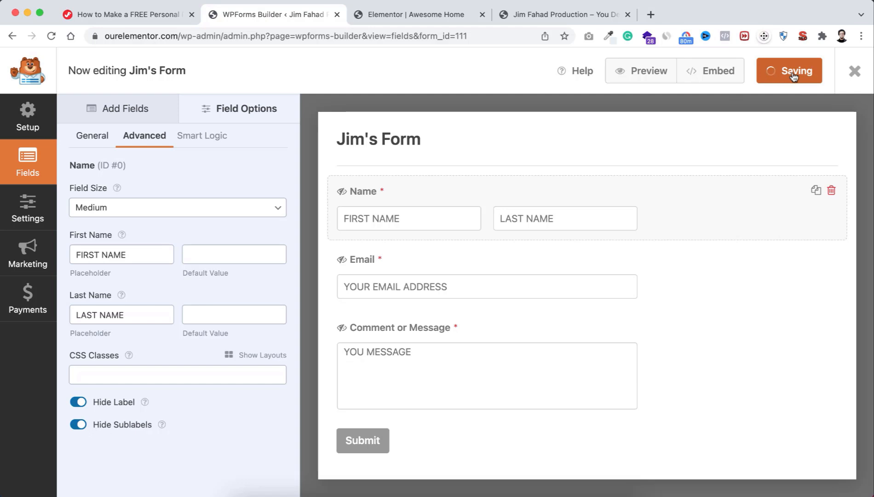
{"action": "left_click", "coordinate": [854, 73]}
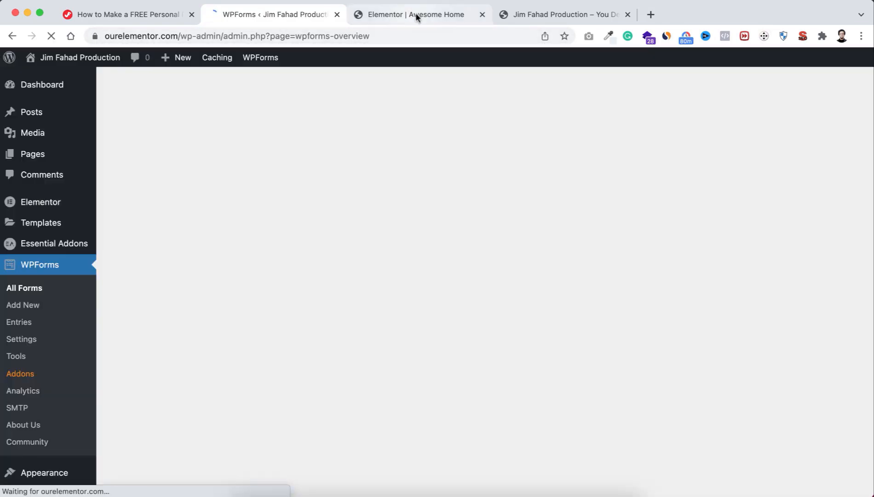
{"action": "left_click", "coordinate": [415, 13]}
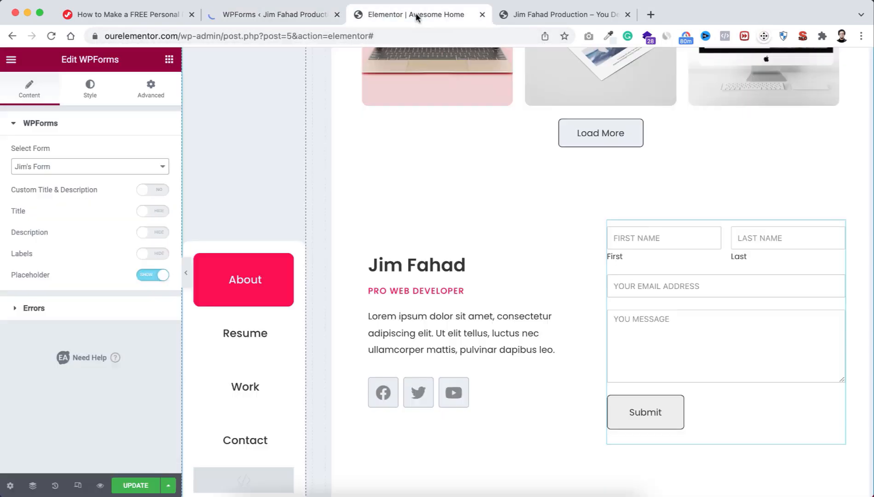
{"action": "left_click", "coordinate": [136, 485]}
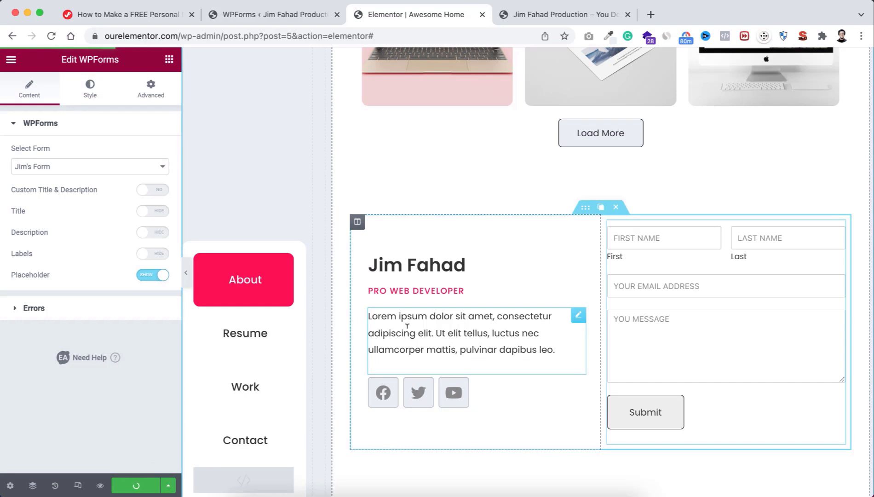
{"action": "left_click", "coordinate": [51, 36]}
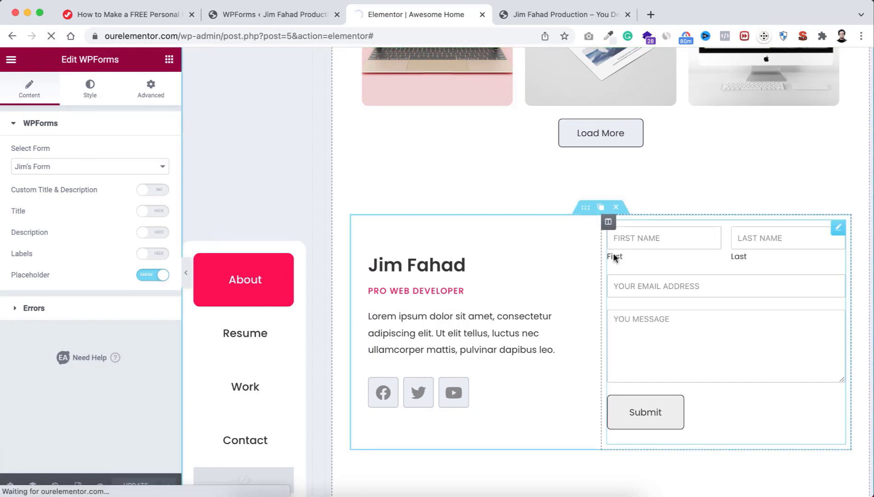
{"action": "scroll", "coordinate": [507, 359], "scroll_direction": "down", "scroll_amount": 6}
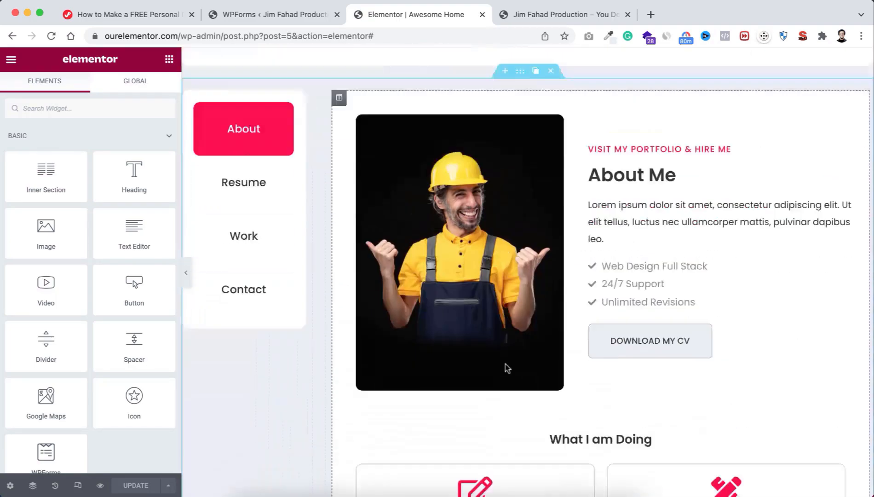
{"action": "scroll", "coordinate": [507, 368], "scroll_direction": "down", "scroll_amount": 6}
{"action": "scroll", "coordinate": [508, 368], "scroll_direction": "up", "scroll_amount": 12}
{"action": "scroll", "coordinate": [508, 368], "scroll_direction": "down", "scroll_amount": 18}
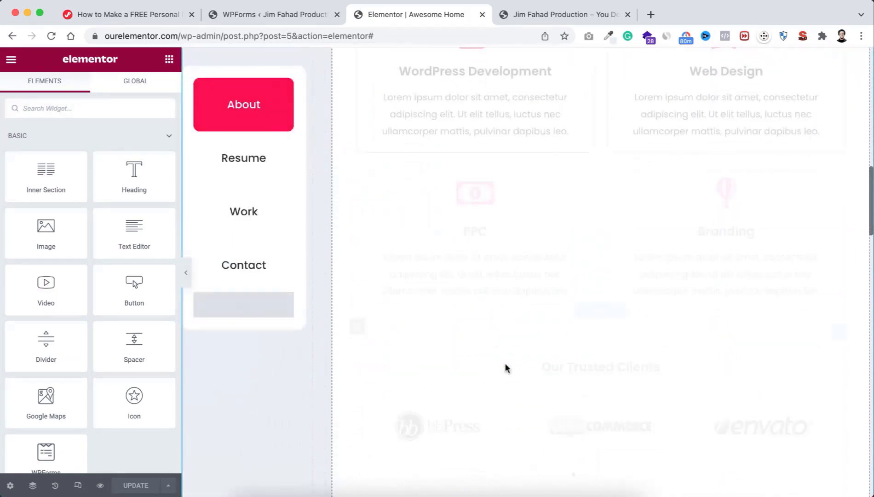
{"action": "scroll", "coordinate": [507, 368], "scroll_direction": "down", "scroll_amount": 15}
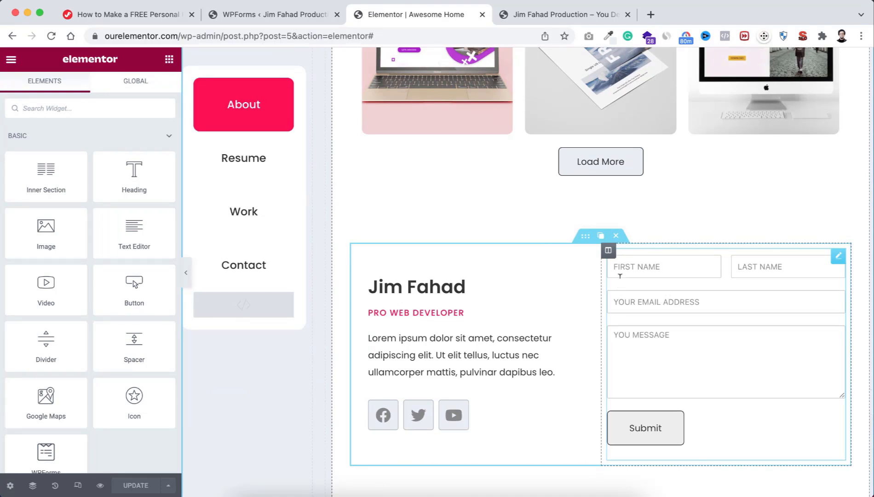
{"action": "scroll", "coordinate": [422, 353], "scroll_direction": "down", "scroll_amount": 5}
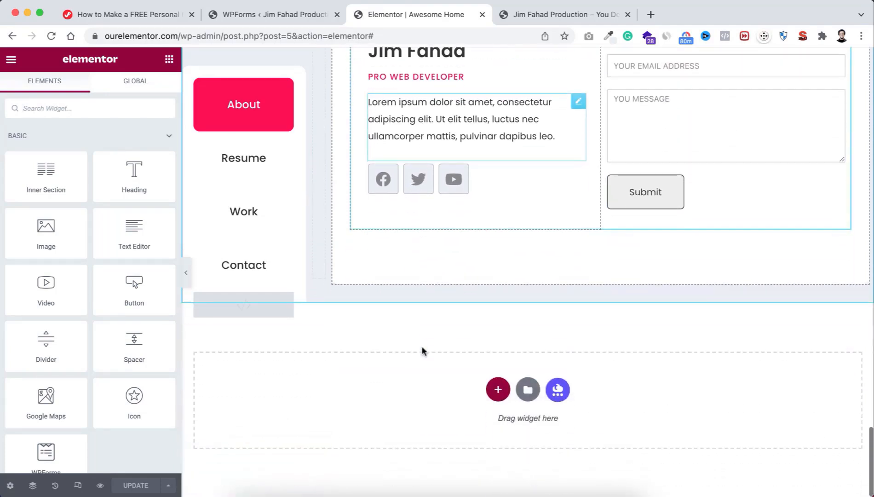
{"action": "scroll", "coordinate": [424, 351], "scroll_direction": "up", "scroll_amount": 2}
{"action": "scroll", "coordinate": [422, 351], "scroll_direction": "up", "scroll_amount": 15}
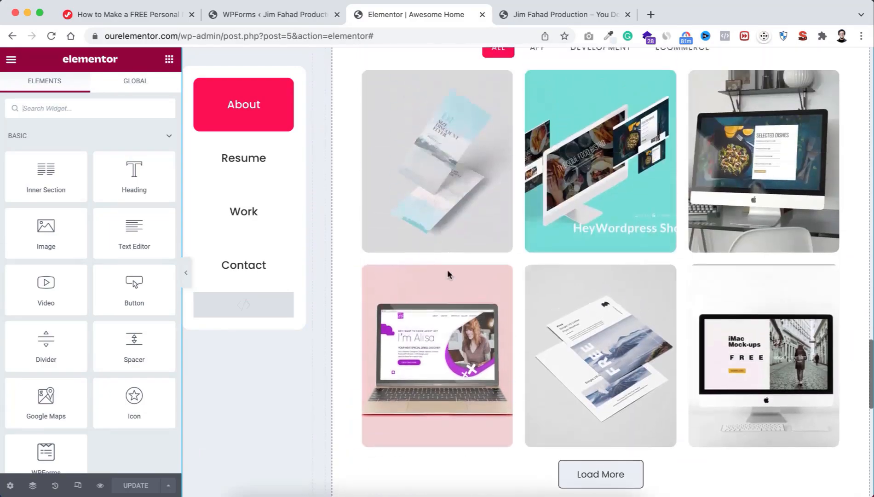
{"action": "scroll", "coordinate": [448, 275], "scroll_direction": "up", "scroll_amount": 15}
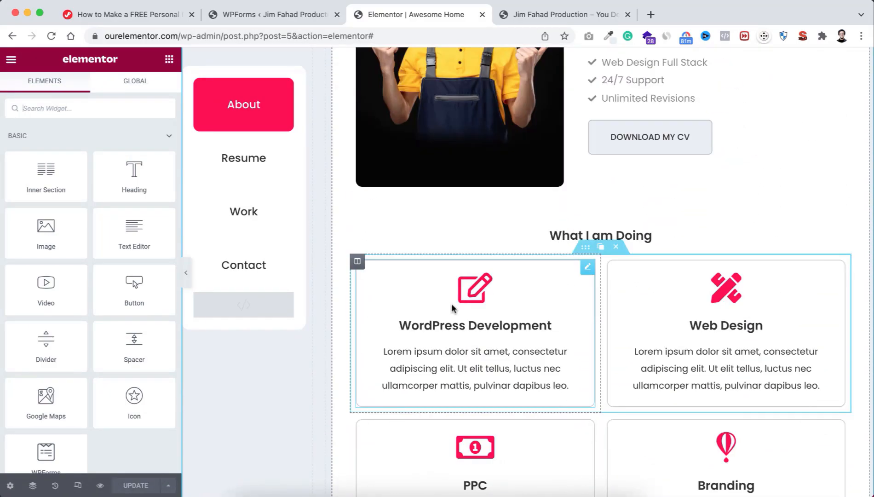
{"action": "scroll", "coordinate": [452, 307], "scroll_direction": "down", "scroll_amount": 10}
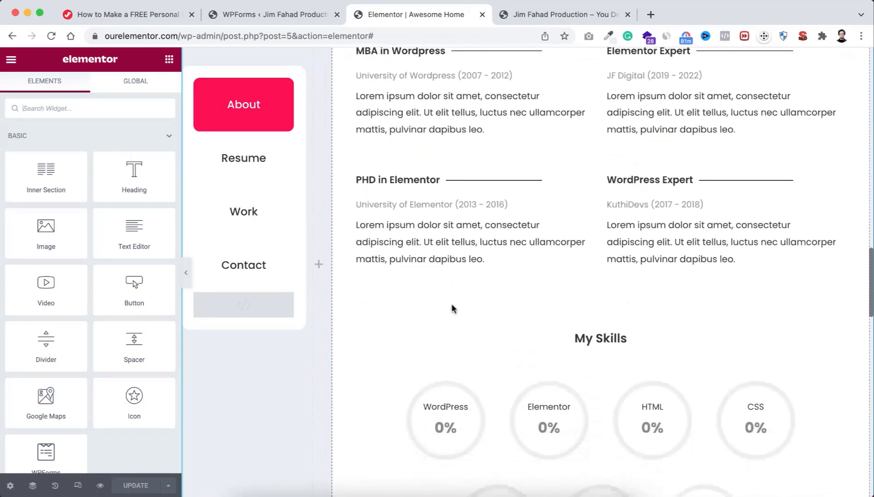
{"action": "scroll", "coordinate": [451, 308], "scroll_direction": "down", "scroll_amount": 5}
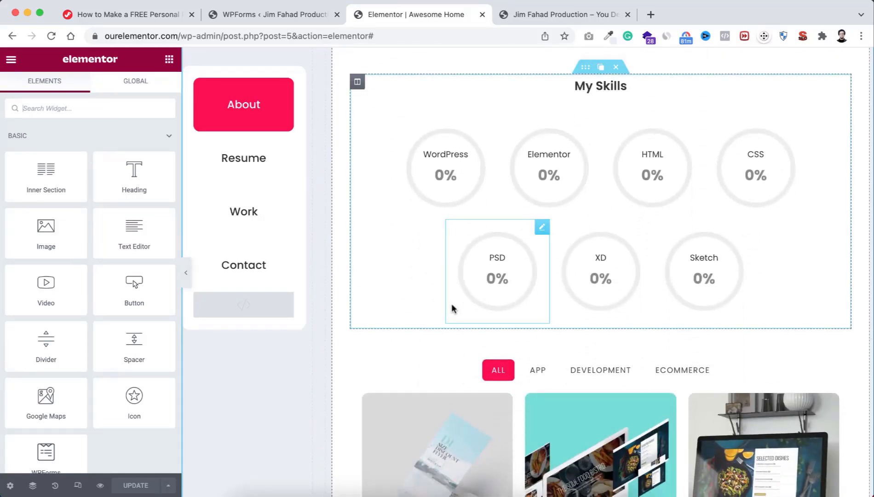
{"action": "scroll", "coordinate": [452, 307], "scroll_direction": "down", "scroll_amount": 10}
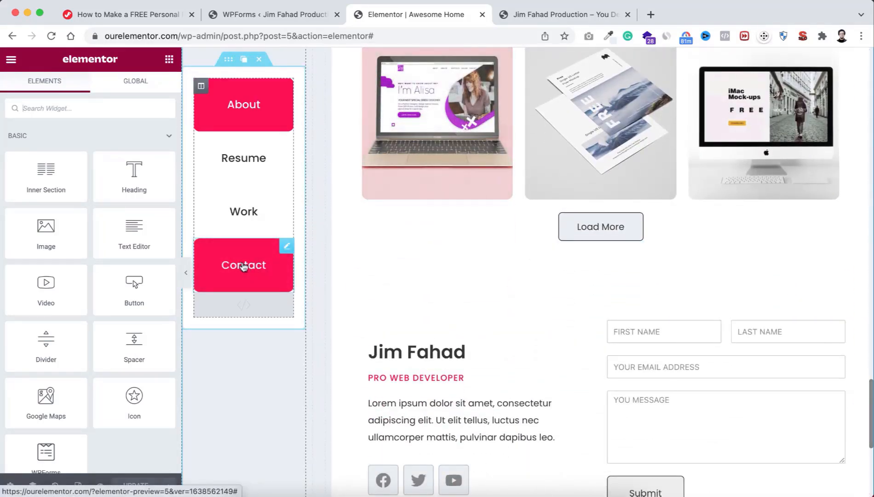
Step: Copy the Contact button's CSS ID 'contact' from its Advanced tab
{"action": "left_click", "coordinate": [241, 267]}
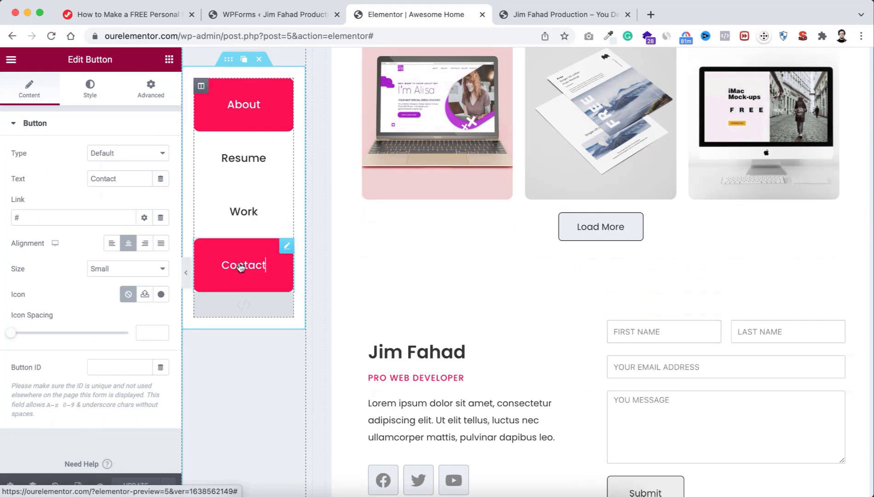
{"action": "left_click", "coordinate": [154, 87]}
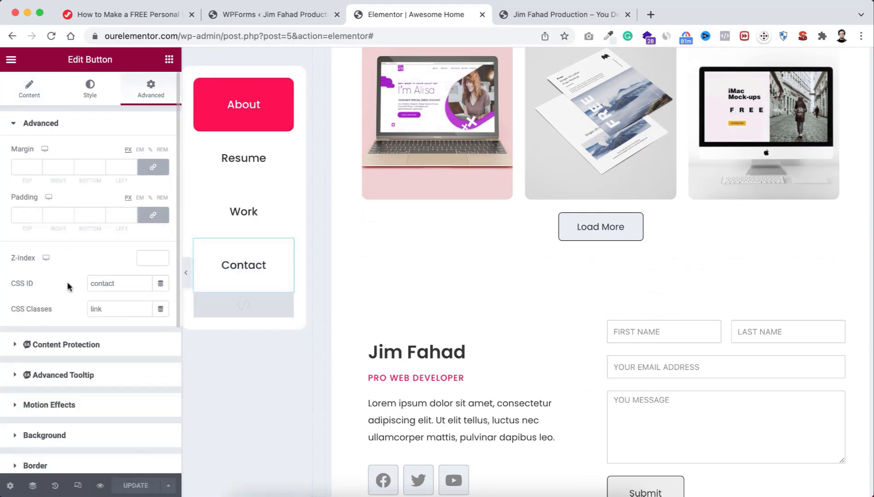
{"action": "left_click_drag", "start_coordinate": [114, 283], "coordinate": [66, 280]}
{"action": "key", "text": "super+c"}
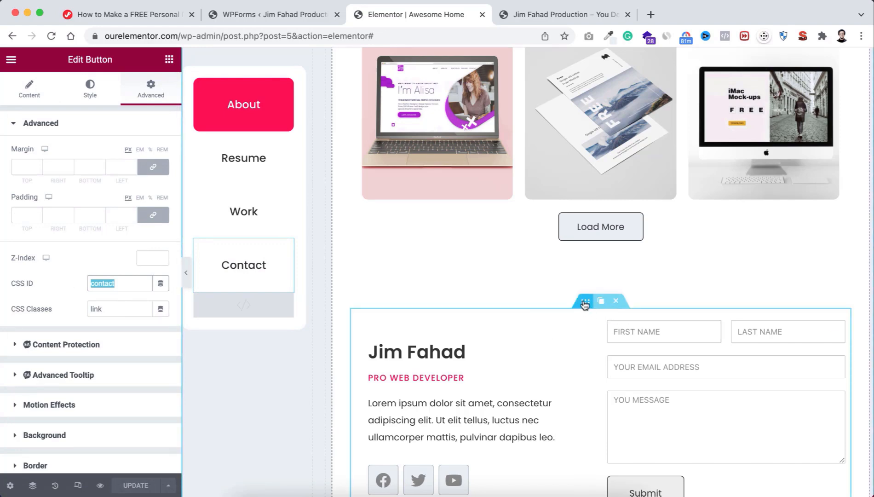
Step: Paste 'contact' into the inner section's CSS Classes field and update the page
{"action": "left_click", "coordinate": [585, 303]}
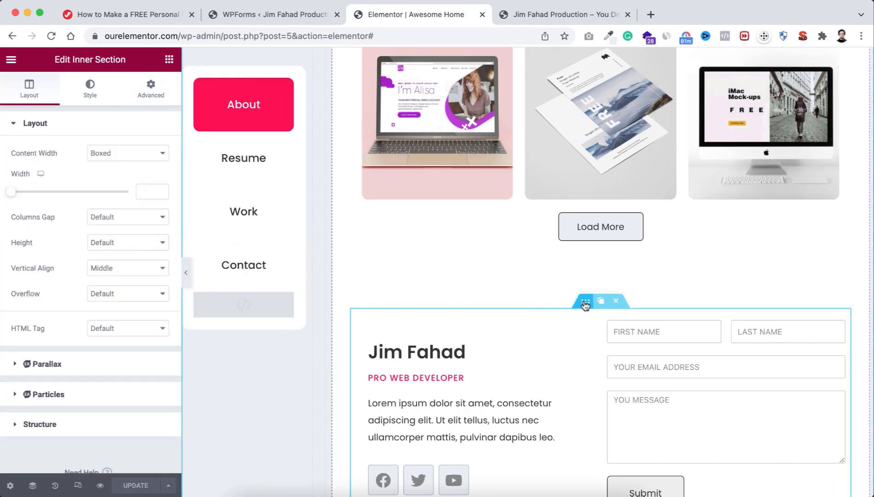
{"action": "left_click", "coordinate": [148, 96]}
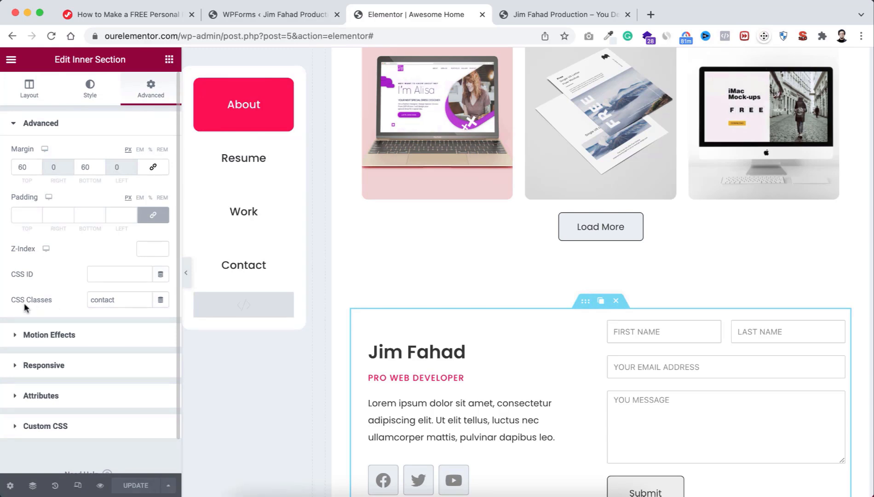
{"action": "left_click_drag", "start_coordinate": [116, 299], "coordinate": [80, 301]}
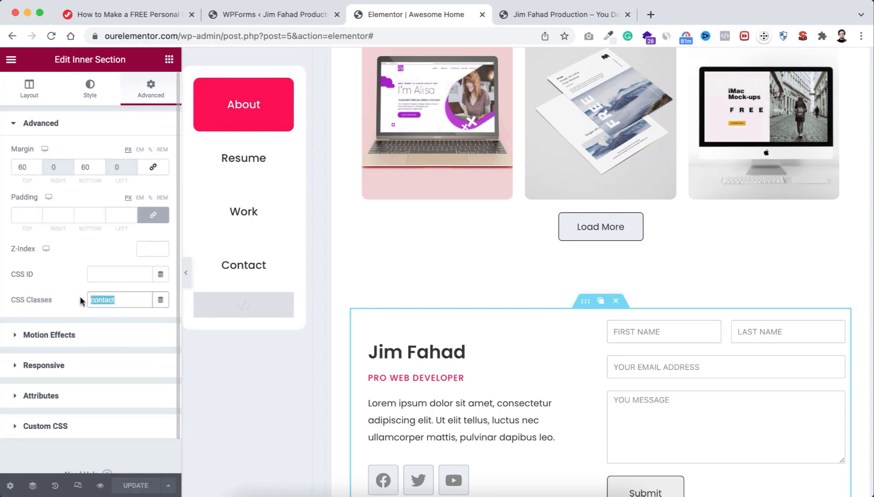
{"action": "key", "text": "super+v"}
{"action": "scroll", "coordinate": [334, 379], "scroll_direction": "down", "scroll_amount": 5}
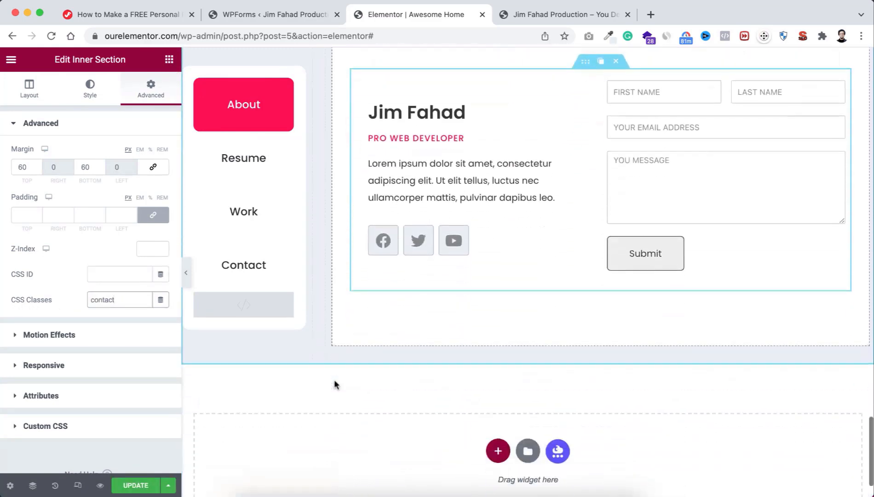
{"action": "left_click", "coordinate": [133, 487]}
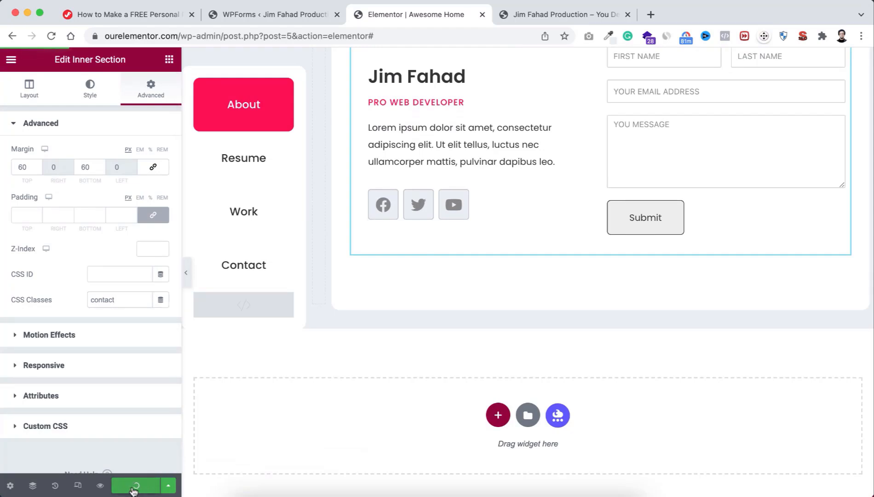
Step: Open the page preview and check that the Resume tab shows its own section
{"action": "left_click", "coordinate": [100, 486]}
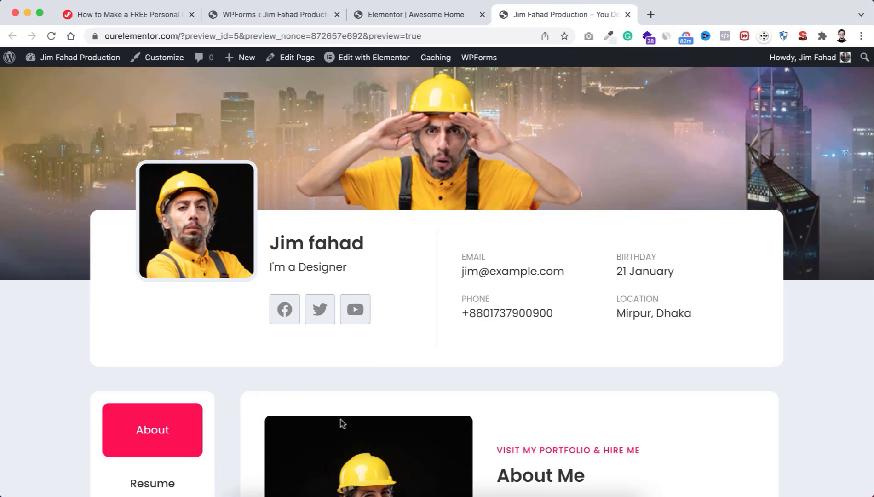
{"action": "scroll", "coordinate": [340, 420], "scroll_direction": "down", "scroll_amount": 15}
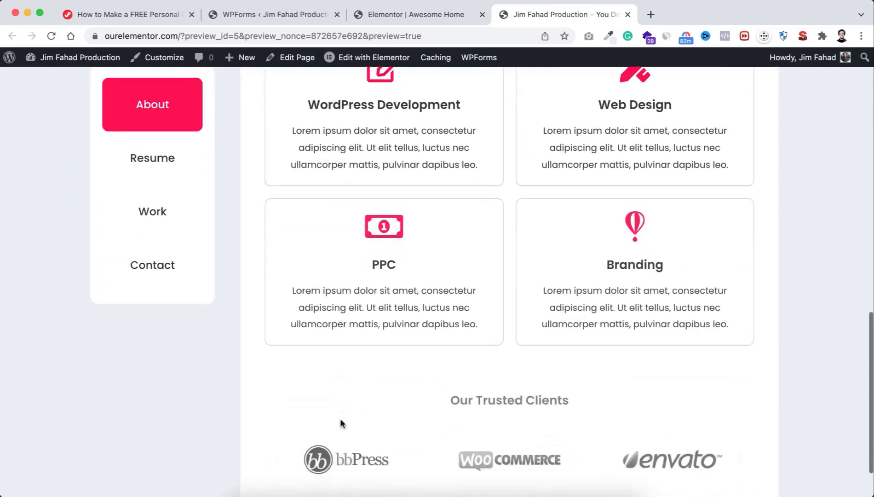
{"action": "scroll", "coordinate": [345, 368], "scroll_direction": "up", "scroll_amount": 10}
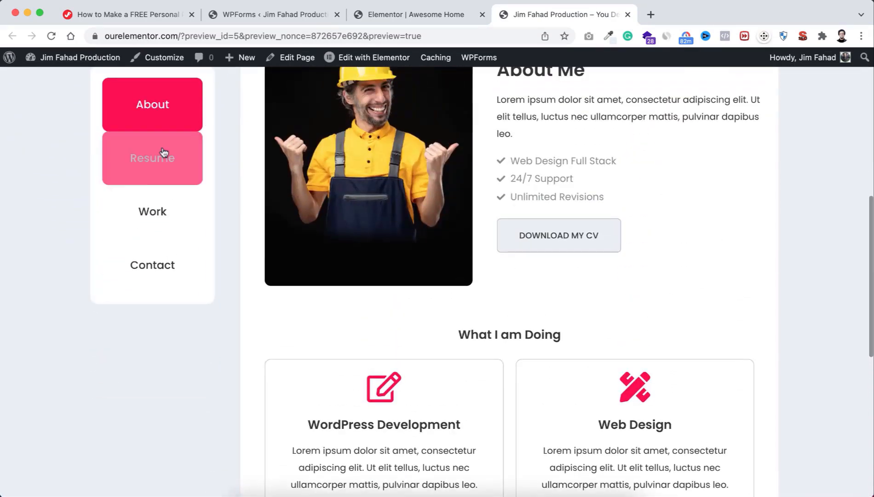
{"action": "left_click", "coordinate": [163, 152]}
{"action": "scroll", "coordinate": [521, 220], "scroll_direction": "down", "scroll_amount": 3}
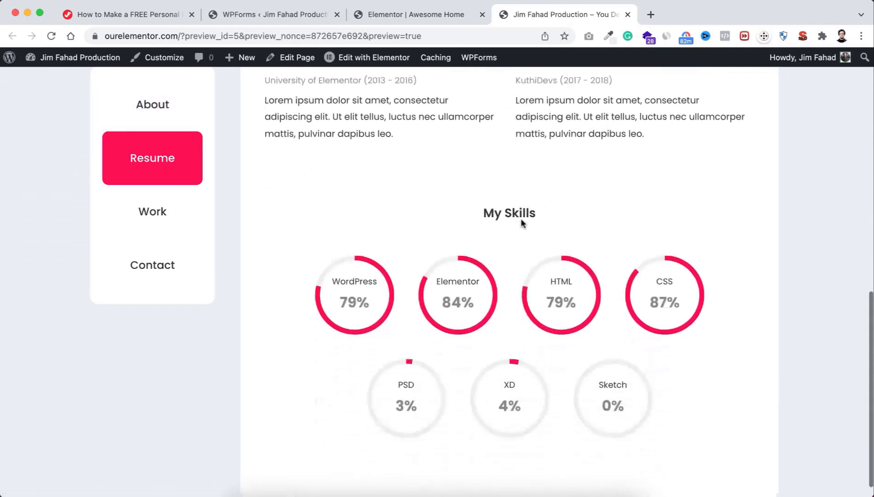
{"action": "scroll", "coordinate": [521, 224], "scroll_direction": "up", "scroll_amount": 8}
{"action": "scroll", "coordinate": [521, 222], "scroll_direction": "down", "scroll_amount": 2}
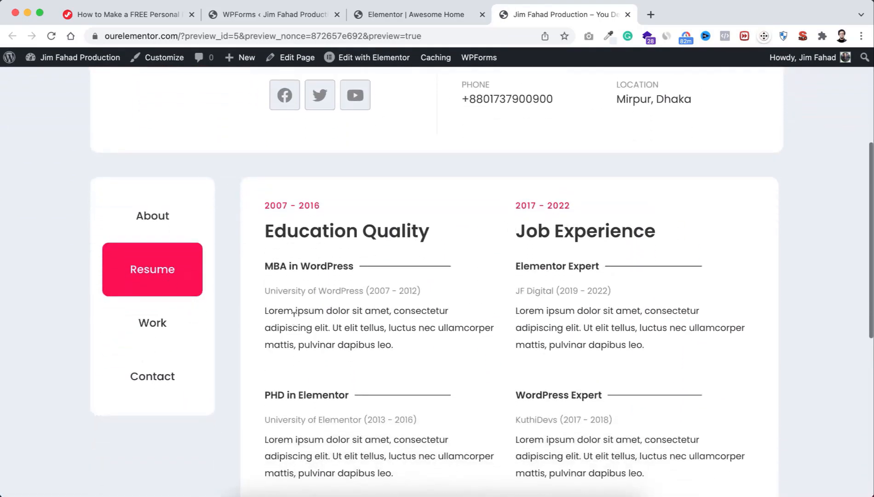
Step: Switch to the Work portfolio grid, then to the Contact tab with its form
{"action": "left_click", "coordinate": [163, 326]}
{"action": "scroll", "coordinate": [428, 357], "scroll_direction": "down", "scroll_amount": 3}
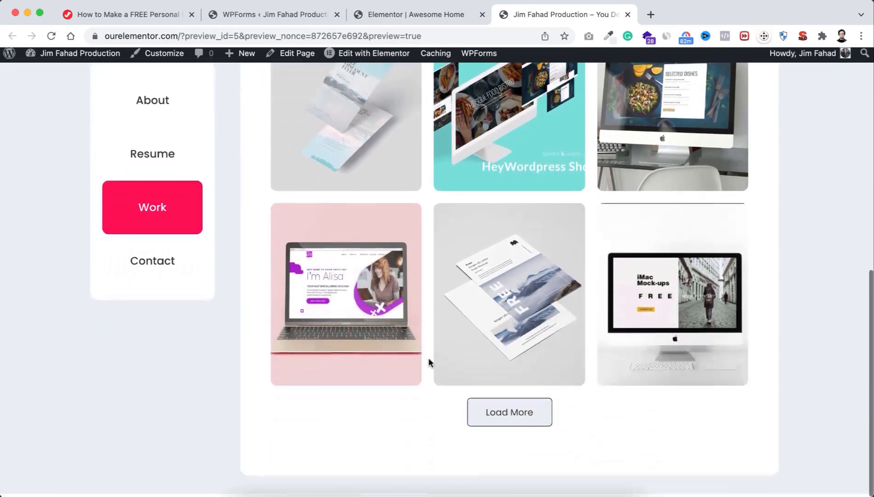
{"action": "scroll", "coordinate": [428, 357], "scroll_direction": "up", "scroll_amount": 5}
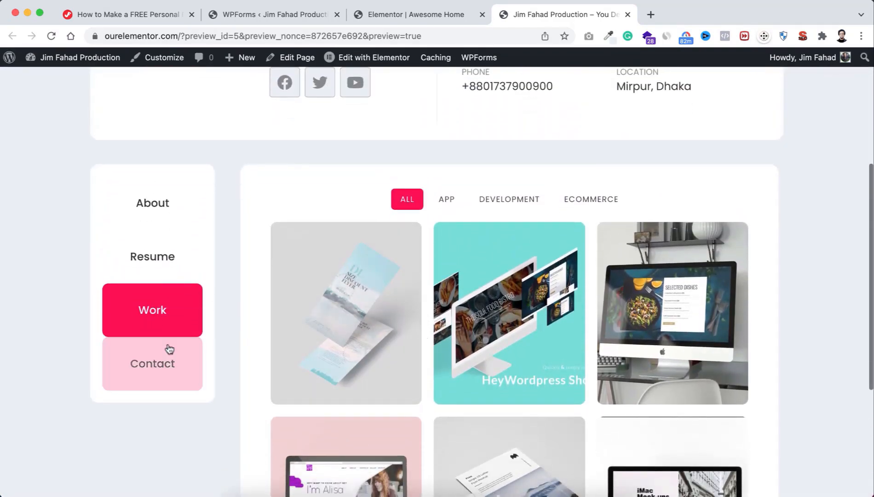
{"action": "left_click", "coordinate": [170, 349]}
{"action": "scroll", "coordinate": [445, 326], "scroll_direction": "down", "scroll_amount": 1}
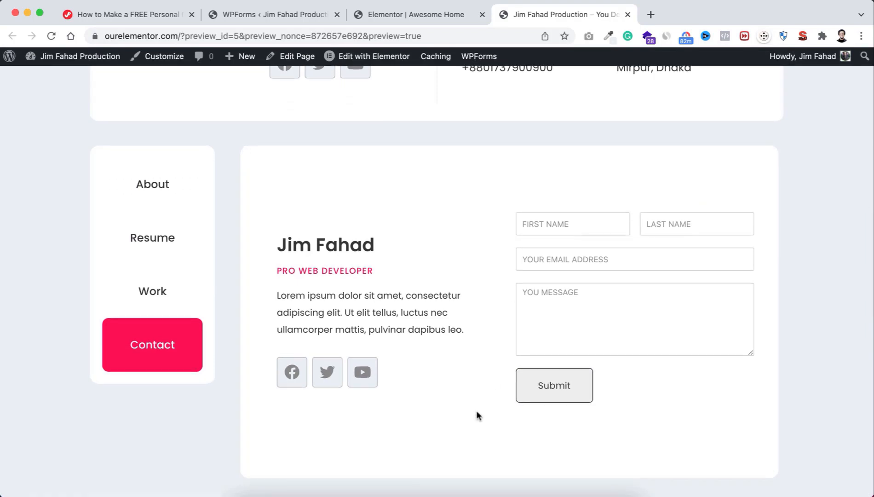
{"action": "scroll", "coordinate": [476, 411], "scroll_direction": "up", "scroll_amount": 2}
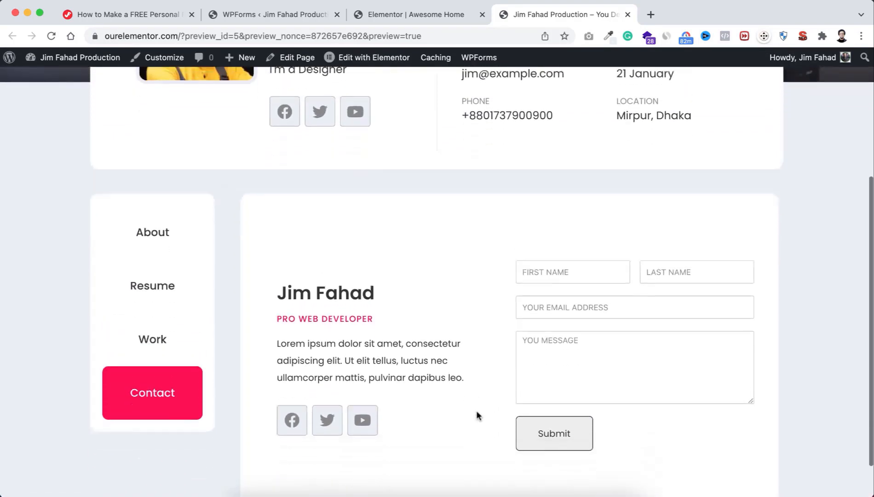
{"action": "scroll", "coordinate": [476, 414], "scroll_direction": "down", "scroll_amount": 2}
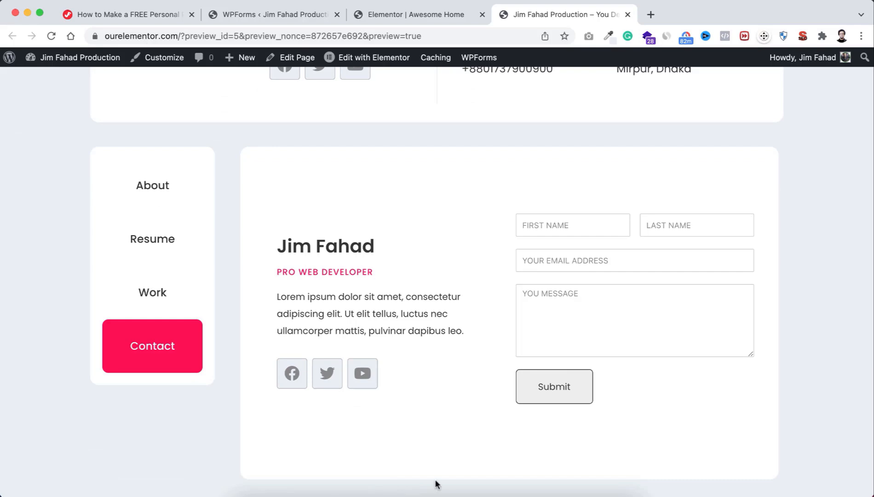
{"action": "scroll", "coordinate": [446, 171], "scroll_direction": "up", "scroll_amount": 10}
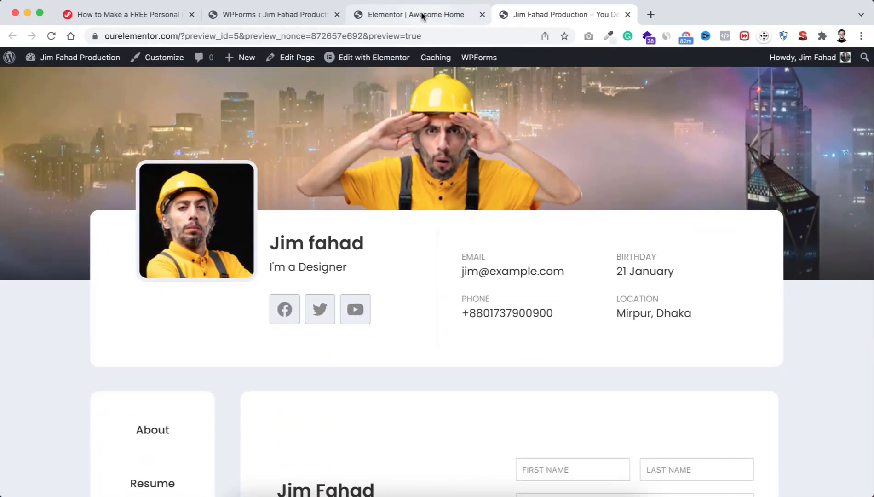
Step: Back in the editor, add a new single-column section below the contact area
{"action": "left_click", "coordinate": [422, 16]}
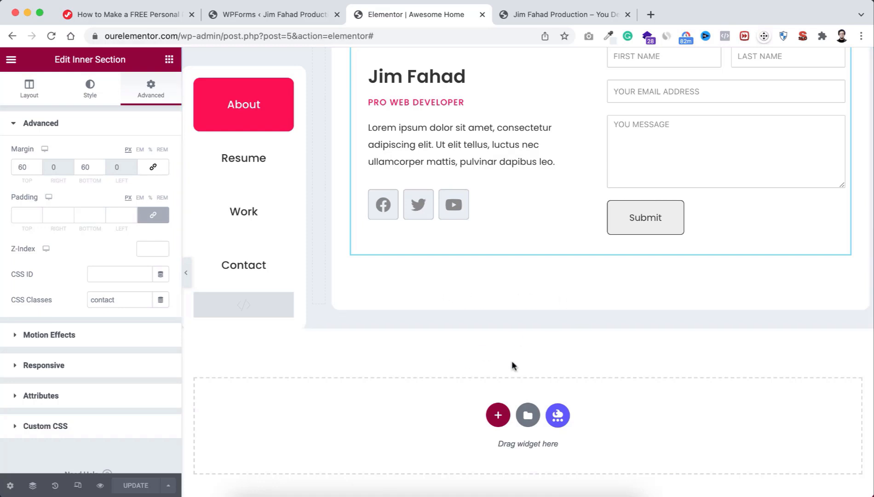
{"action": "left_click", "coordinate": [498, 416]}
{"action": "scroll", "coordinate": [465, 384], "scroll_direction": "down", "scroll_amount": 3}
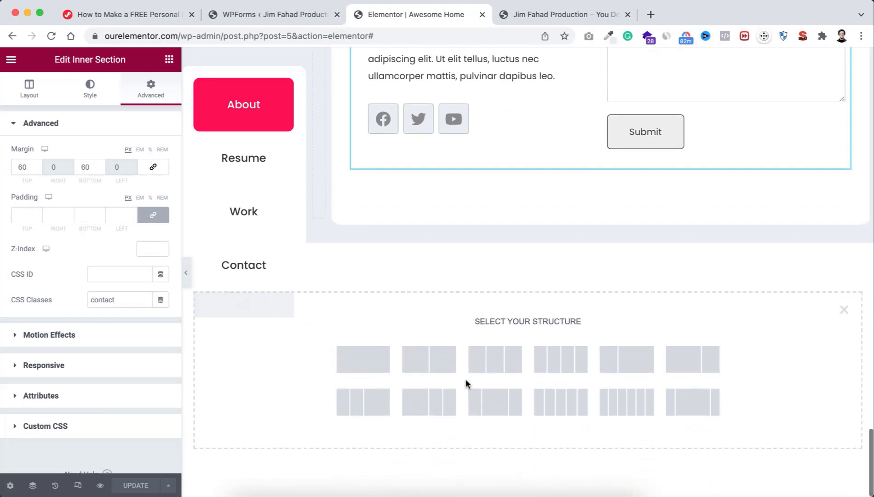
{"action": "left_click", "coordinate": [375, 365]}
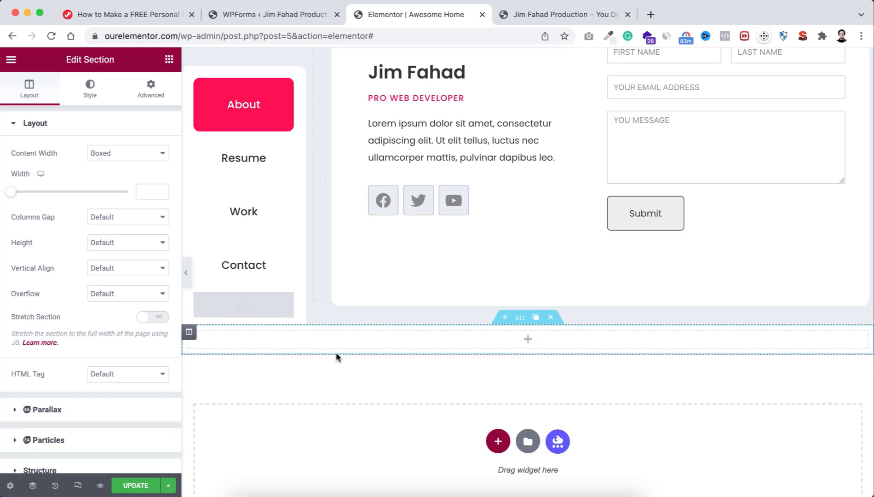
Step: Give the section a classic background using the Body Color global
{"action": "left_click", "coordinate": [92, 92]}
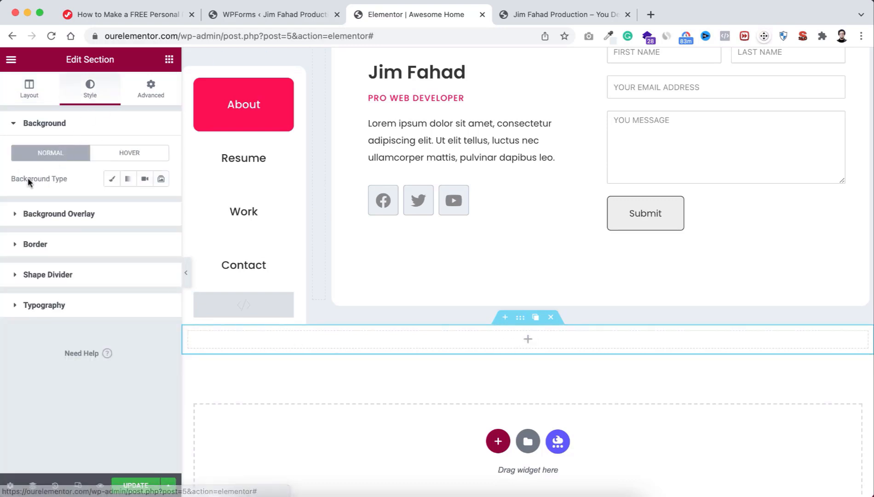
{"action": "left_click", "coordinate": [111, 178]}
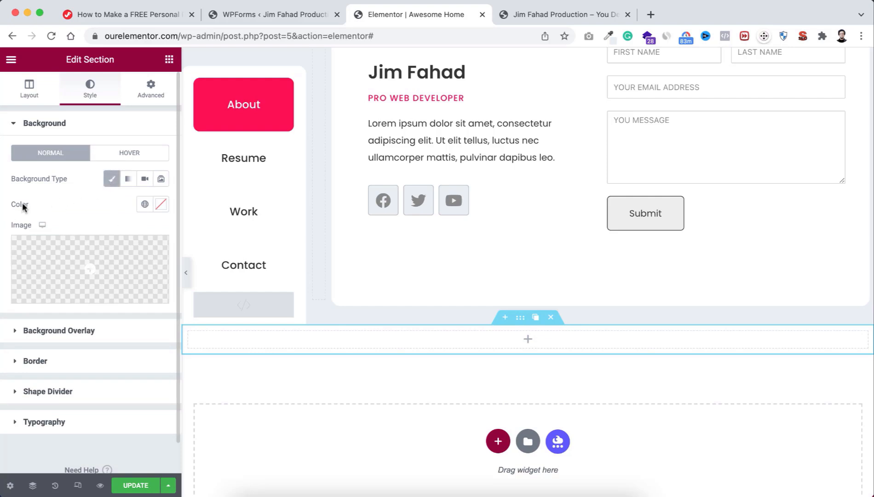
{"action": "left_click", "coordinate": [145, 205]}
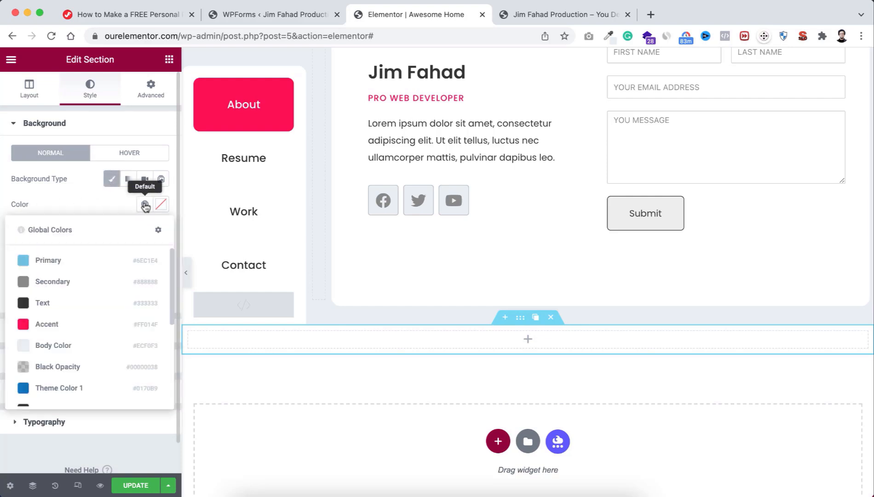
{"action": "left_click", "coordinate": [68, 347]}
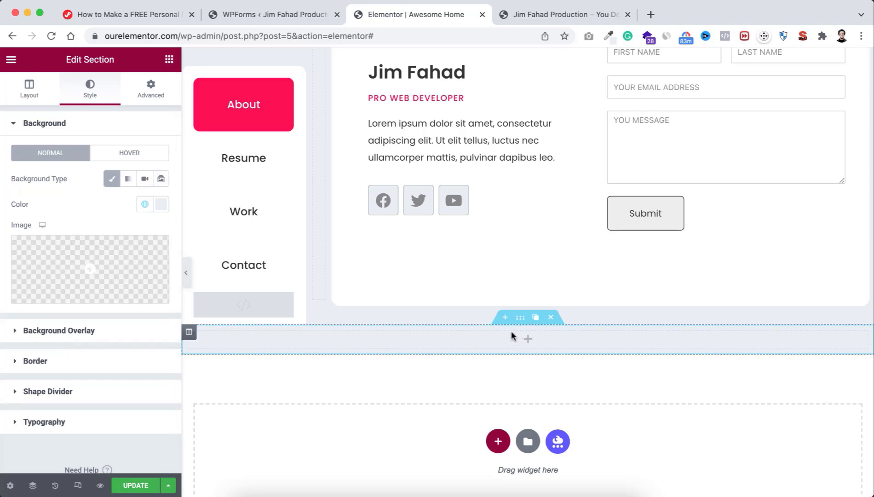
Step: Unlink the section padding and set top to 100 and bottom to 60
{"action": "left_click", "coordinate": [151, 90]}
{"action": "left_click", "coordinate": [152, 216]}
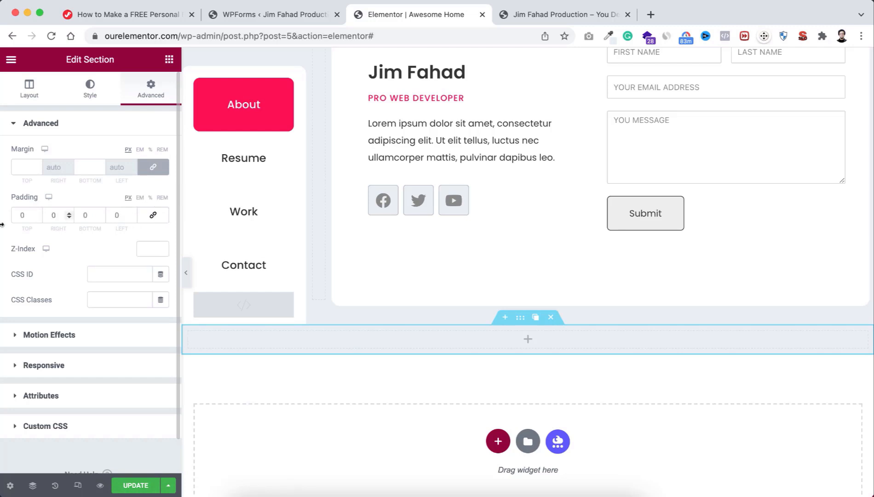
{"action": "left_click", "coordinate": [22, 214]}
{"action": "type", "text": "100"}
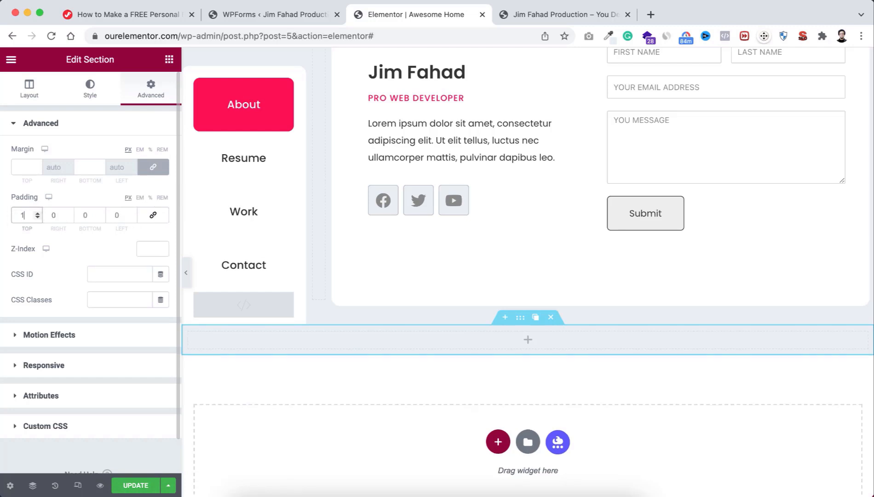
{"action": "left_click", "coordinate": [85, 216]}
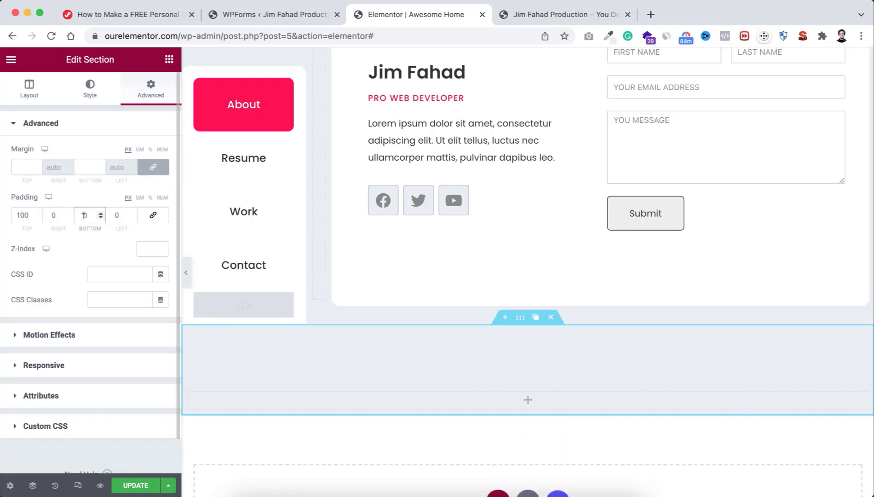
{"action": "type", "text": "60"}
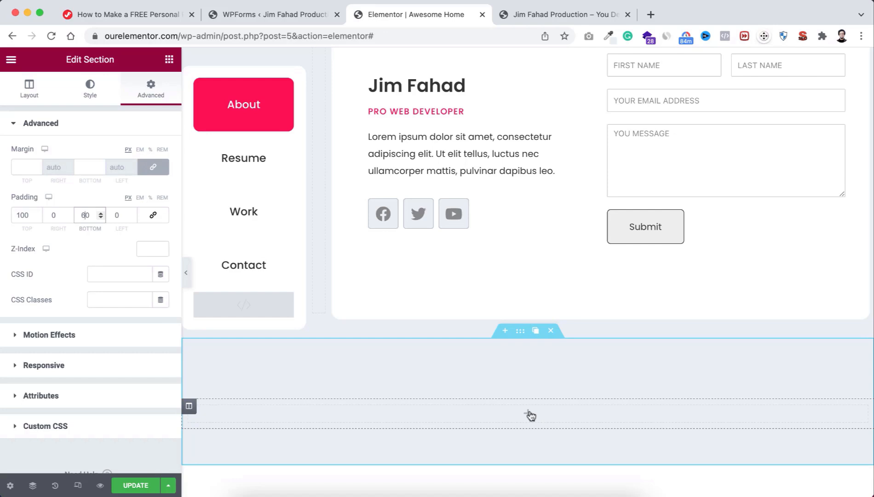
Step: Add an Image widget to the footer column with the round profile photo uploaded from IMAGES
{"action": "left_click", "coordinate": [529, 414]}
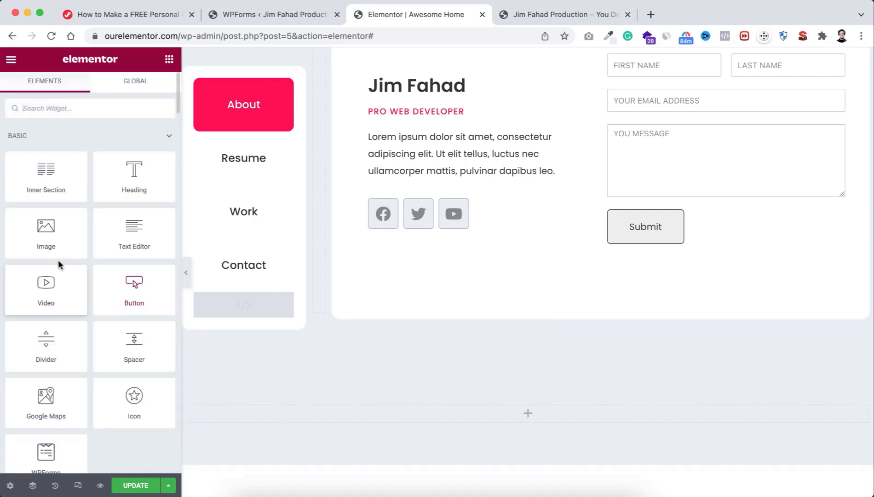
{"action": "left_click_drag", "start_coordinate": [55, 248], "coordinate": [518, 414]}
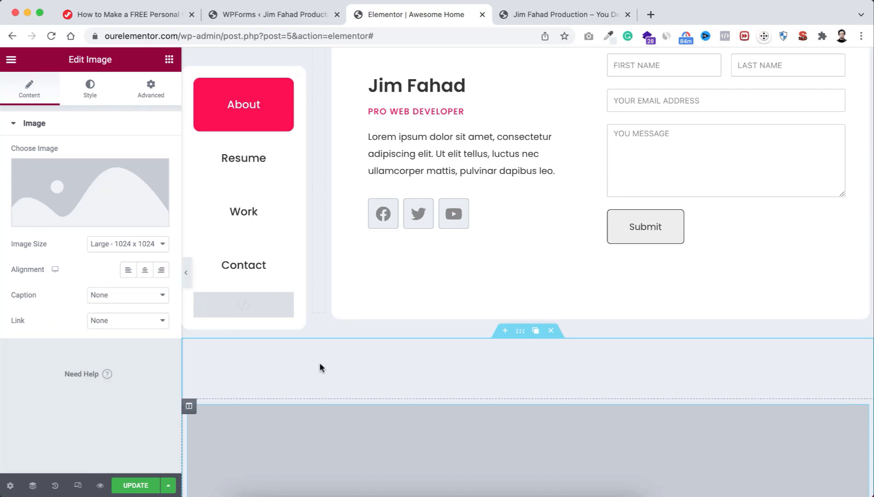
{"action": "left_click", "coordinate": [102, 211]}
{"action": "left_click", "coordinate": [176, 110]}
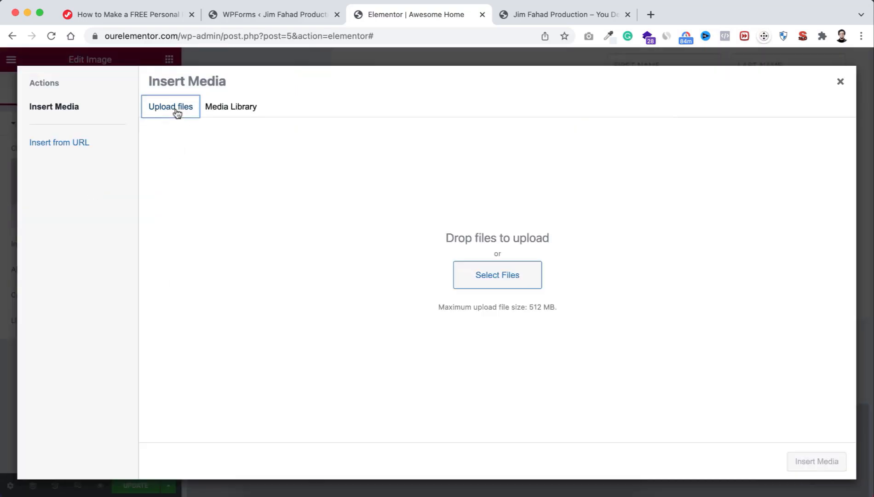
{"action": "left_click", "coordinate": [489, 288]}
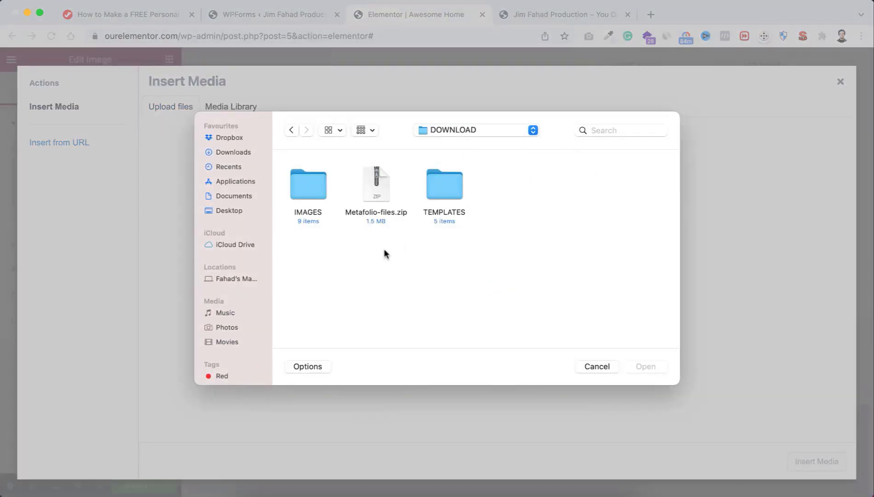
{"action": "double_click", "coordinate": [307, 185]}
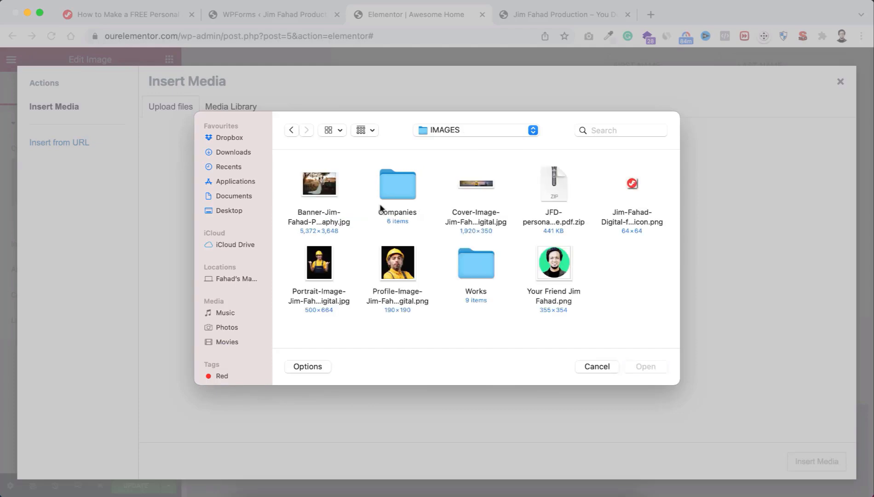
{"action": "left_click", "coordinate": [562, 278]}
{"action": "left_click", "coordinate": [655, 368]}
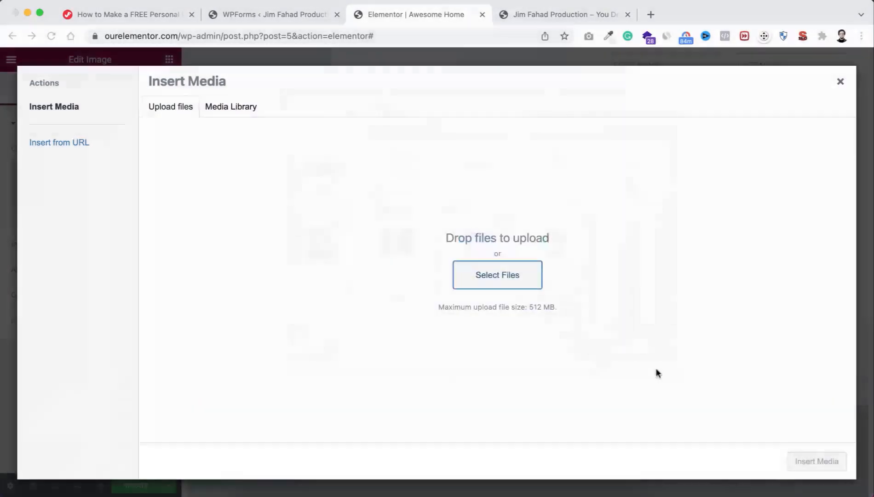
{"action": "left_click", "coordinate": [801, 462]}
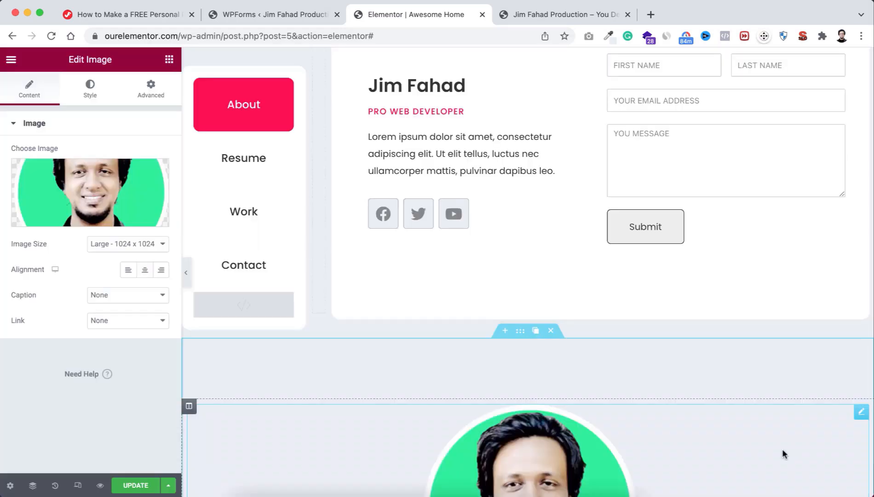
Step: Set the profile photo's width to 80 px
{"action": "scroll", "coordinate": [676, 443], "scroll_direction": "down", "scroll_amount": 2}
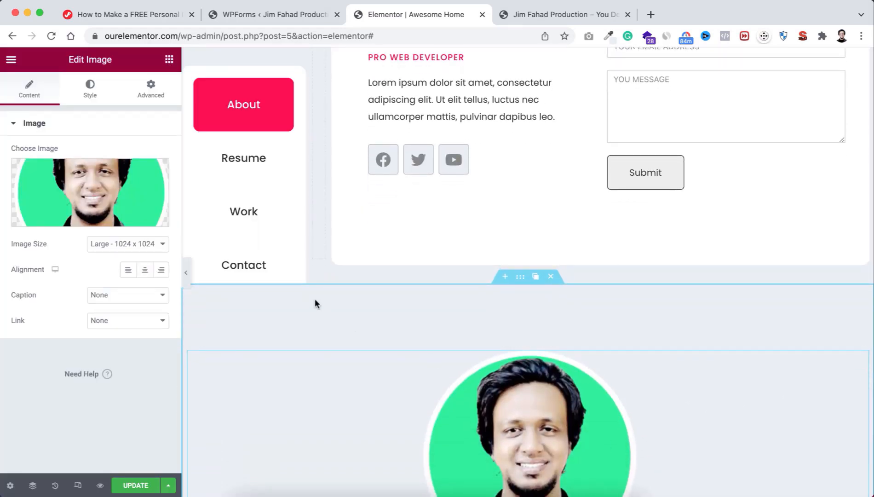
{"action": "left_click", "coordinate": [85, 96]}
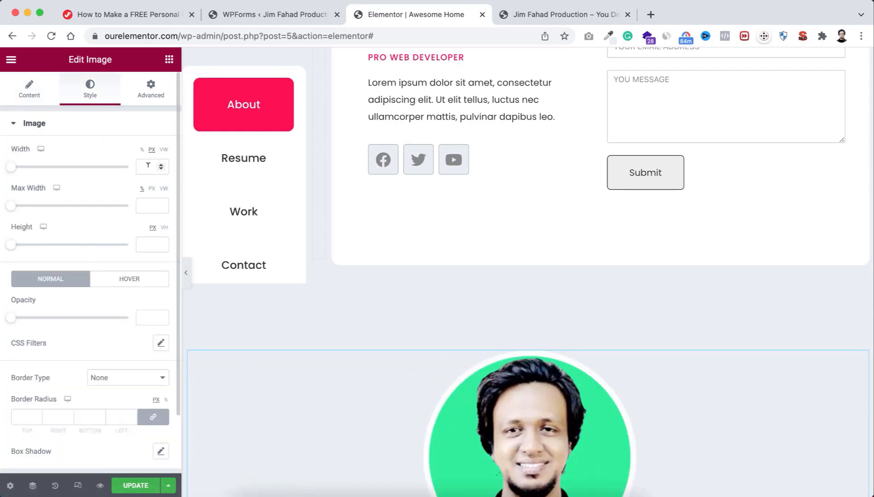
{"action": "left_click", "coordinate": [148, 166]}
{"action": "type", "text": "80"}
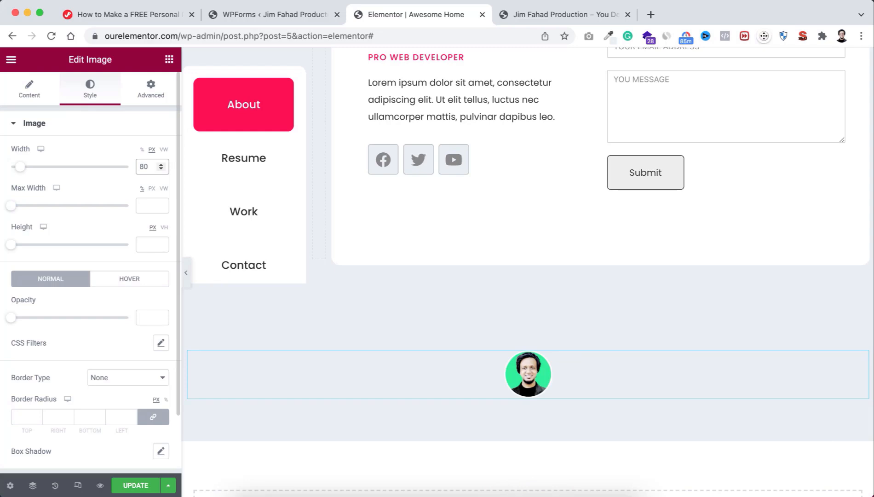
{"action": "left_click", "coordinate": [168, 59]}
Step: Add a centred H3 heading reading 'JF DIGITAL' below the profile photo
{"action": "left_click_drag", "start_coordinate": [129, 169], "coordinate": [527, 389]}
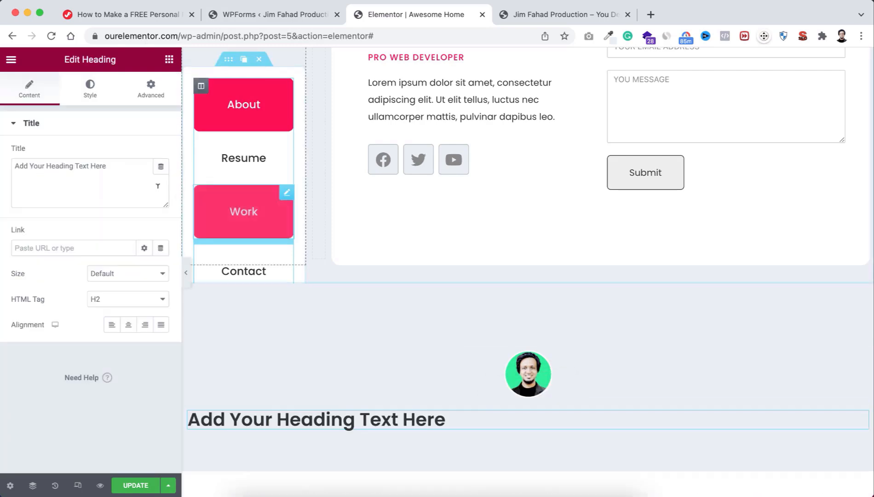
{"action": "triple_click", "coordinate": [113, 159]}
{"action": "type", "text": "J"}
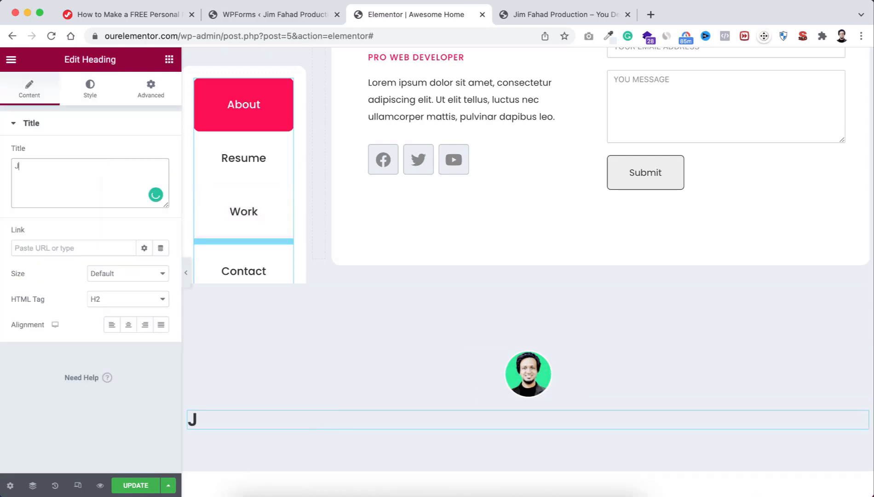
{"action": "type", "text": "F DIGITAL"}
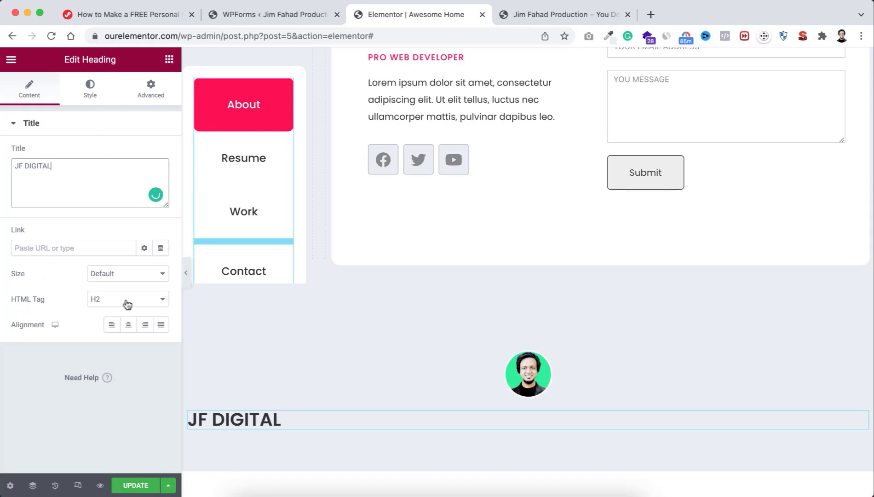
{"action": "left_click", "coordinate": [127, 304]}
{"action": "left_click", "coordinate": [123, 313]}
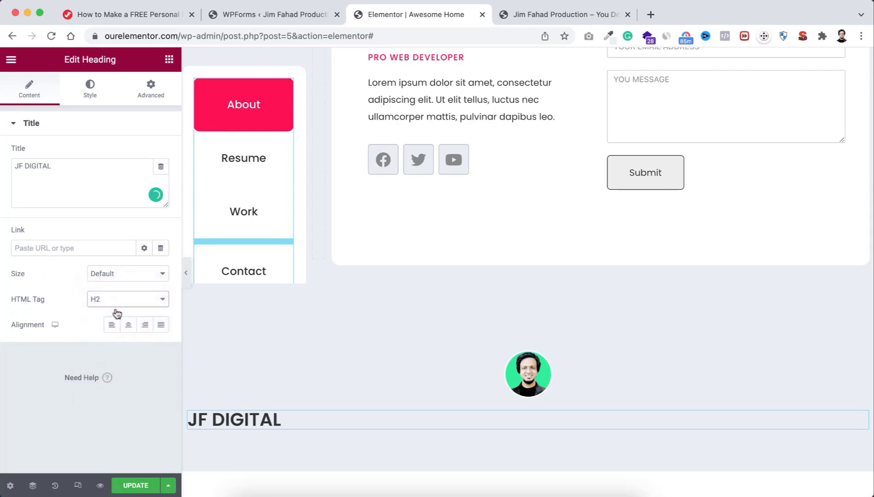
{"action": "left_click", "coordinate": [129, 327]}
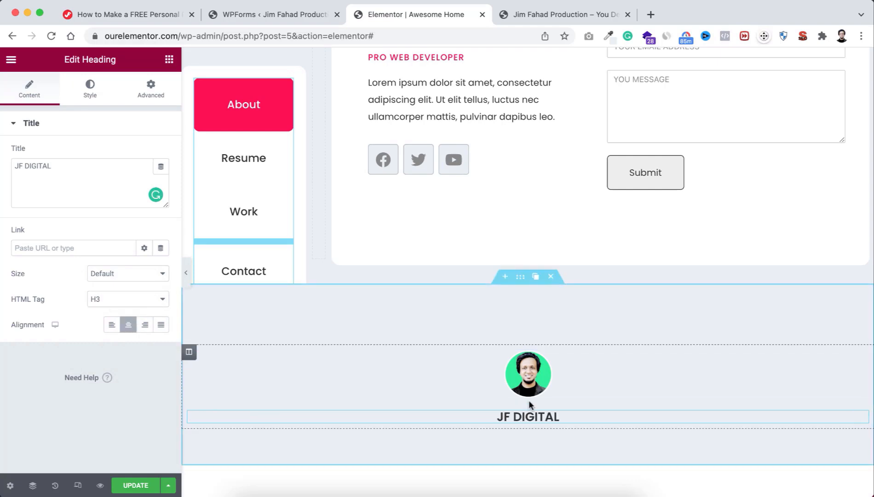
Step: Unlink the heading margins and set its top margin to -10
{"action": "left_click", "coordinate": [150, 92]}
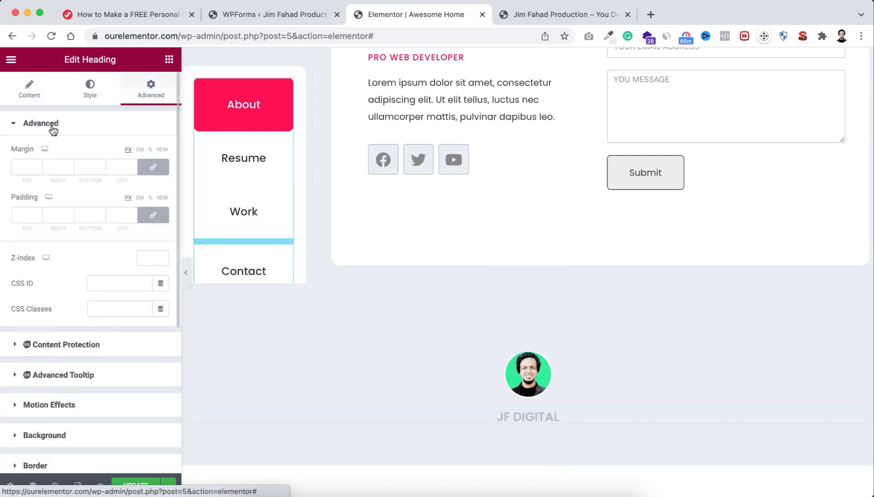
{"action": "left_click", "coordinate": [162, 167]}
{"action": "left_click", "coordinate": [28, 165]}
{"action": "left_click", "coordinate": [37, 170]}
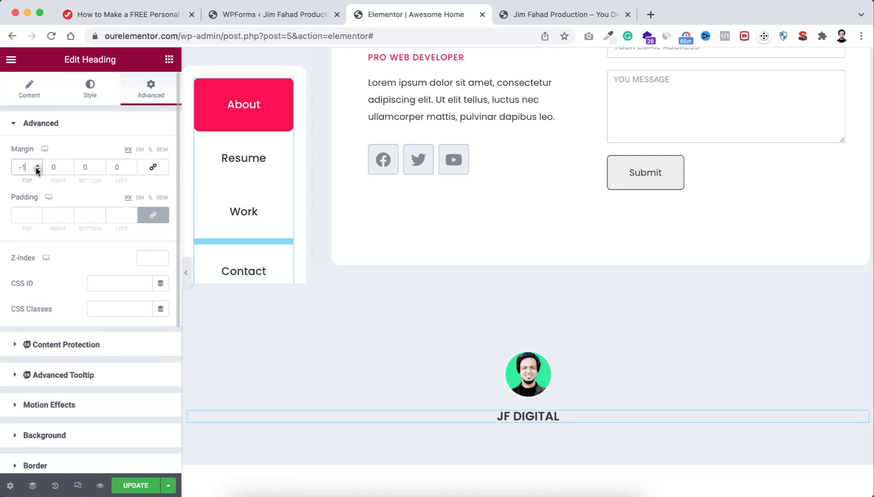
{"action": "type", "text": "0"}
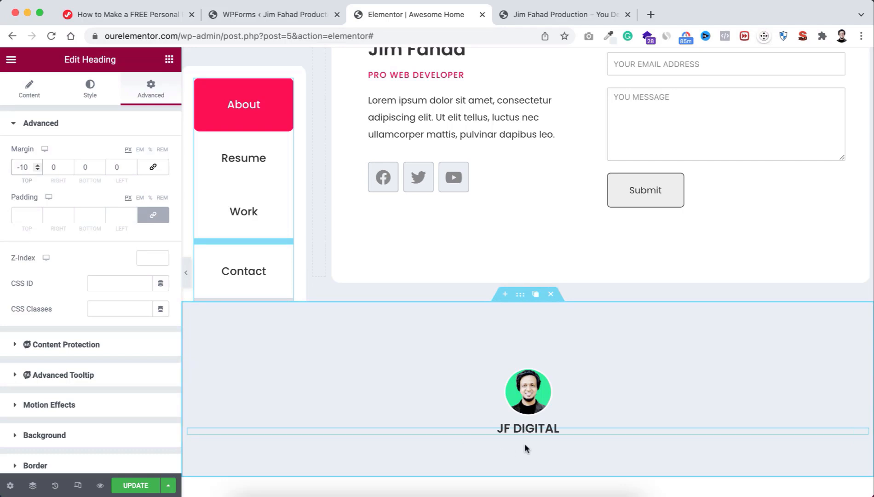
{"action": "left_click", "coordinate": [169, 60]}
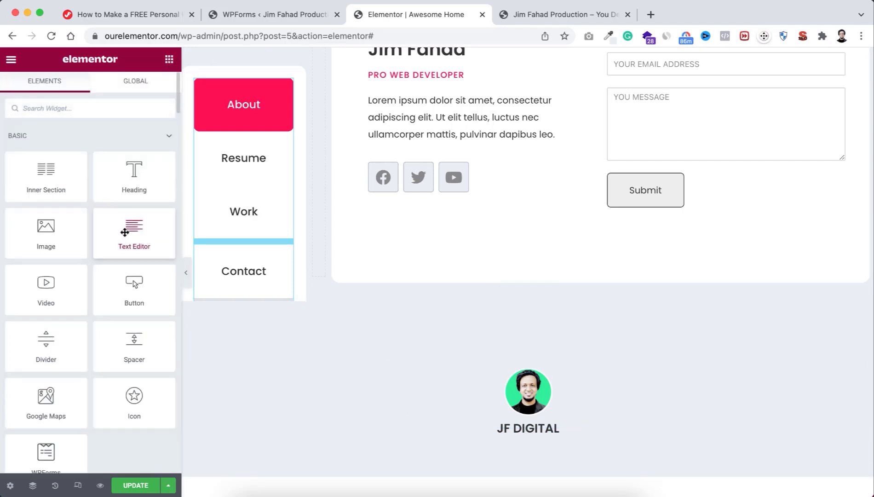
Step: Add a copyright text block ending with the company name, and link that name to its website
{"action": "left_click_drag", "start_coordinate": [135, 230], "coordinate": [533, 446]}
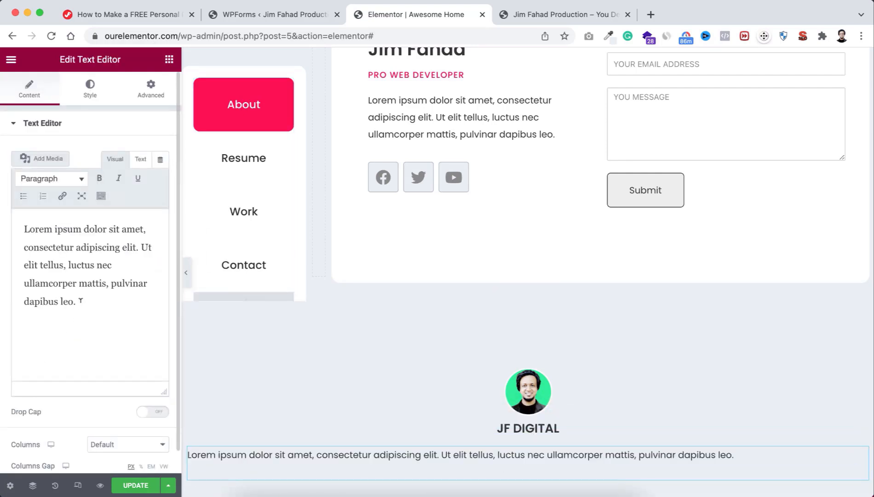
{"action": "left_click_drag", "start_coordinate": [80, 300], "coordinate": [6, 212]}
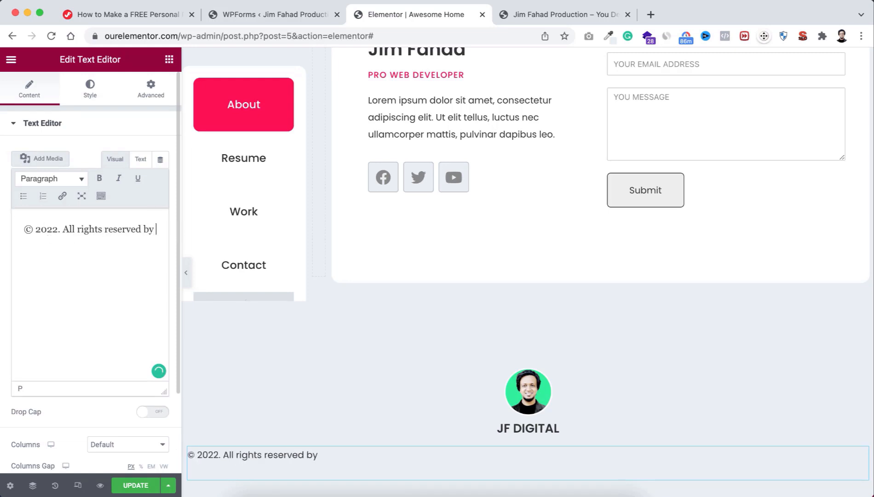
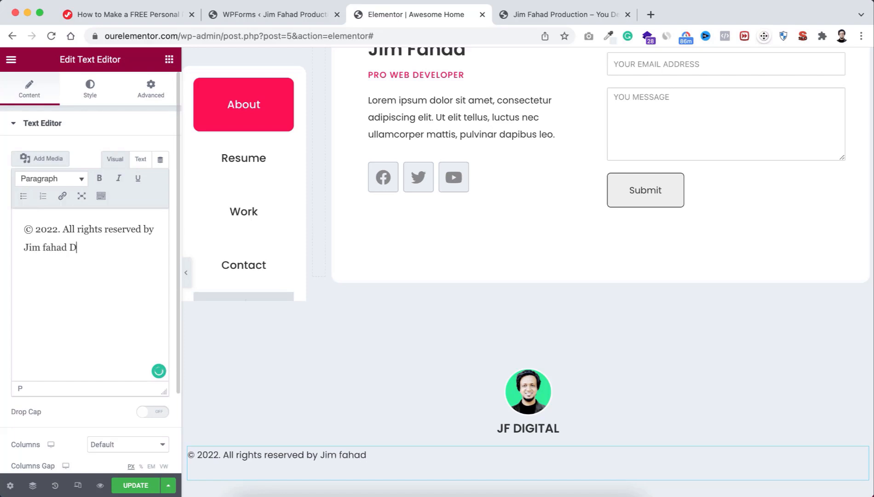
{"action": "type", "text": "igital"}
{"action": "left_click_drag", "start_coordinate": [107, 246], "coordinate": [22, 247]}
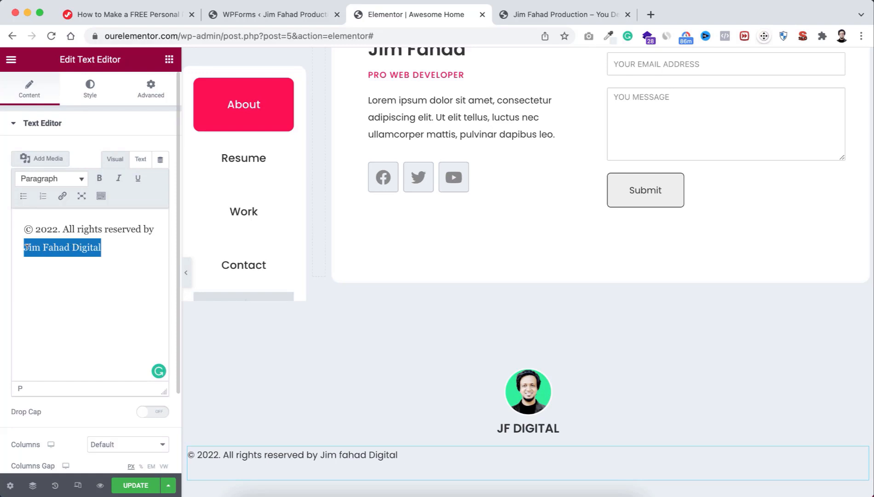
{"action": "left_click", "coordinate": [63, 199]}
{"action": "type", "text": "https://jimfahaddigital.com"}
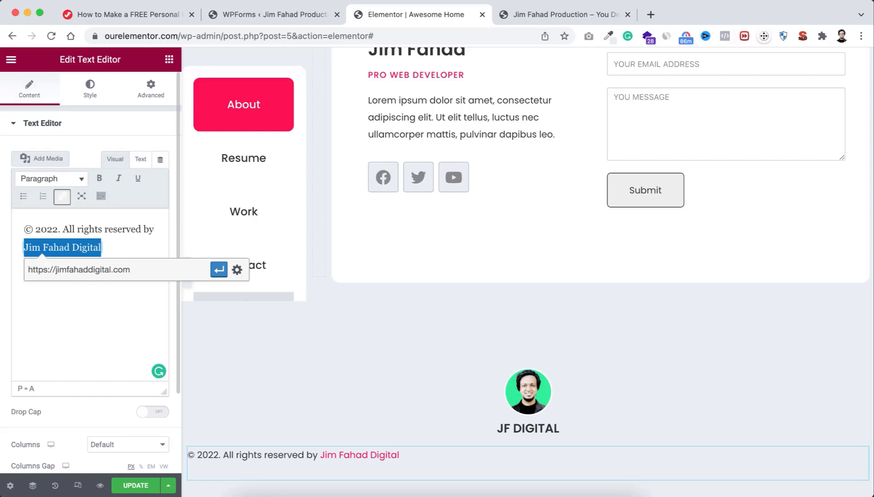
{"action": "key", "text": "Return"}
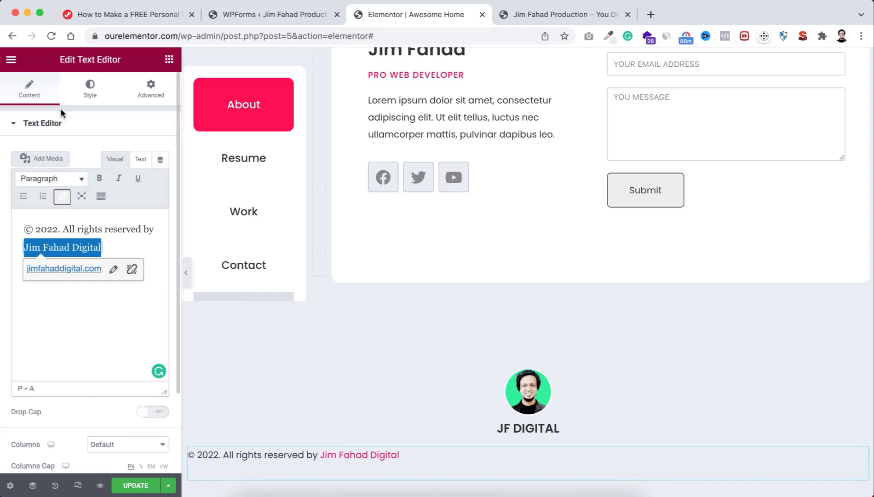
Step: Center the copyright line and set its typography size to 16
{"action": "left_click", "coordinate": [90, 92]}
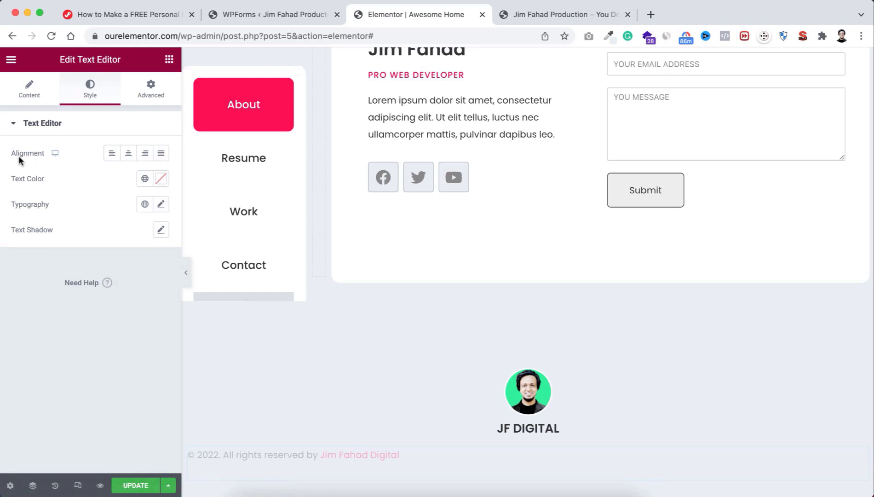
{"action": "left_click", "coordinate": [128, 154]}
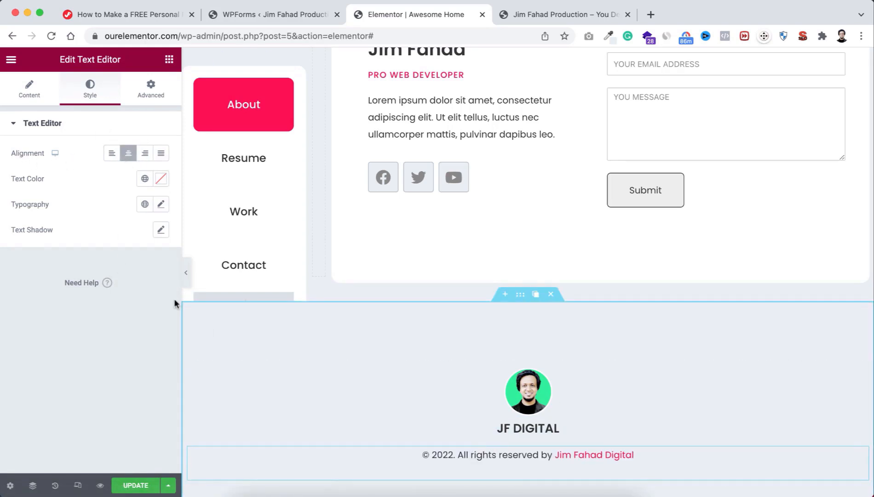
{"action": "left_click", "coordinate": [161, 205]}
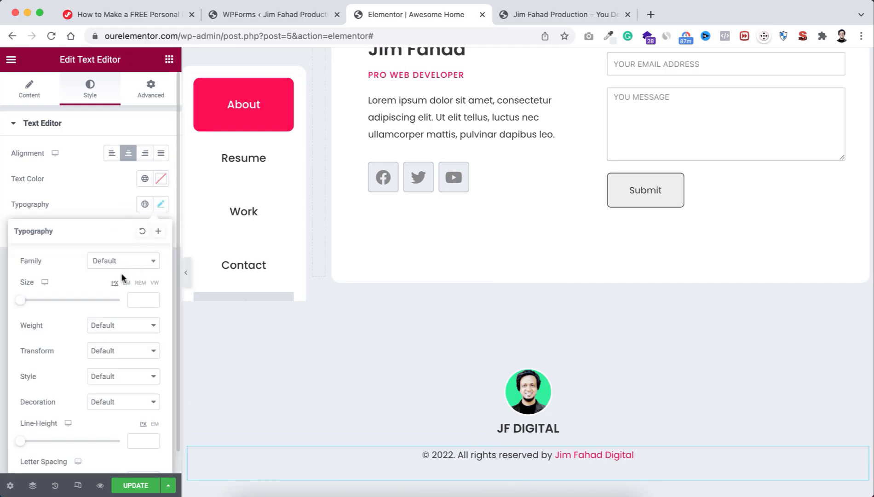
{"action": "left_click", "coordinate": [137, 295]}
{"action": "type", "text": "16"}
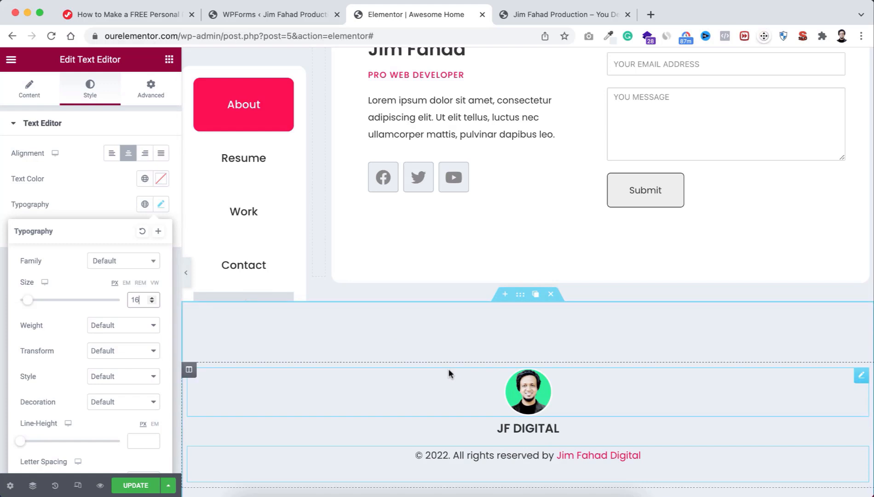
{"action": "scroll", "coordinate": [443, 306], "scroll_direction": "up", "scroll_amount": 2}
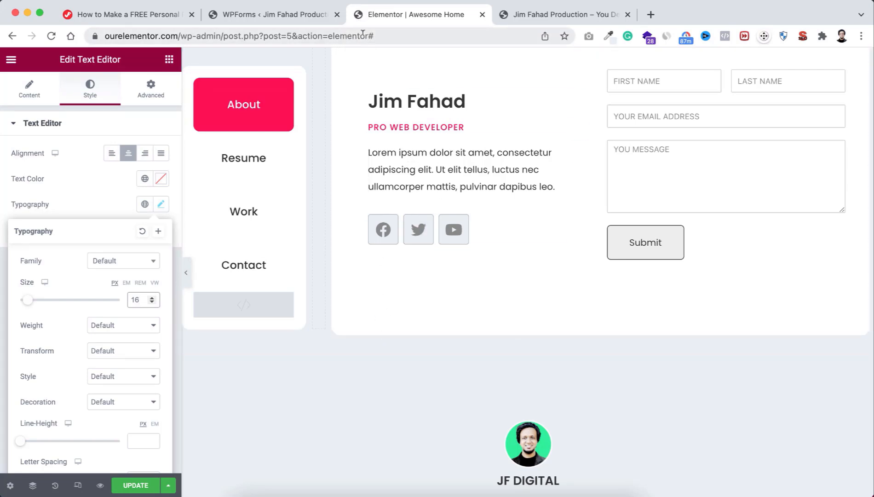
Step: Save the page and go to Site Settings > Site Identity
{"action": "left_click", "coordinate": [137, 485]}
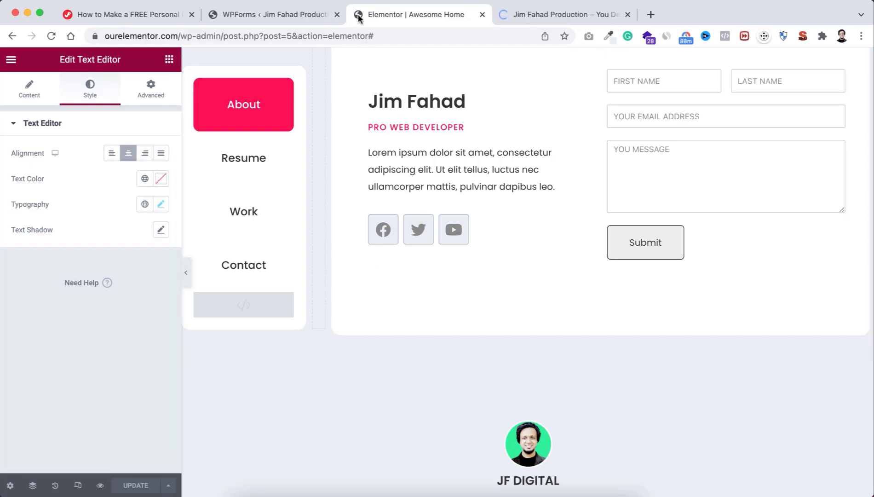
{"action": "left_click", "coordinate": [11, 61]}
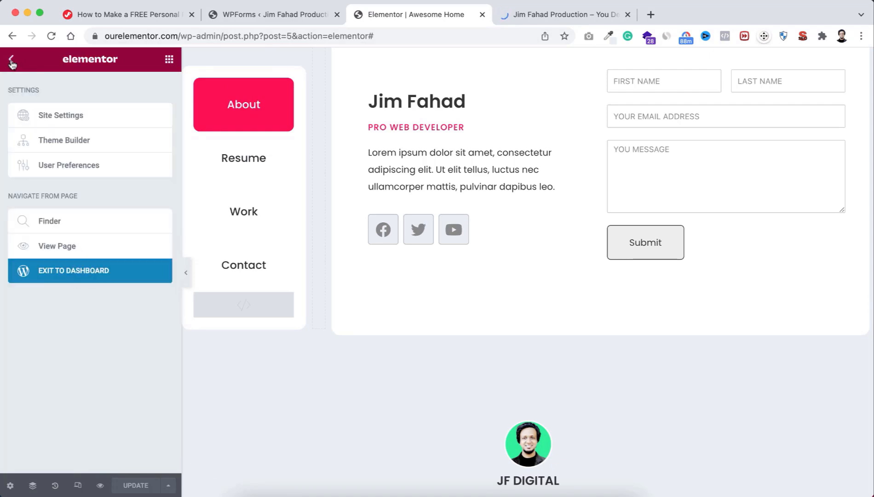
{"action": "left_click", "coordinate": [72, 117]}
{"action": "scroll", "coordinate": [73, 320], "scroll_direction": "down", "scroll_amount": 1}
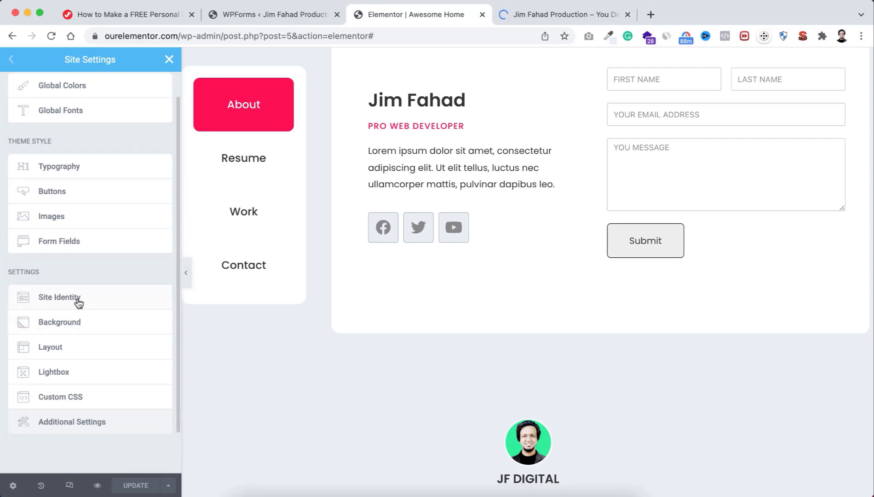
{"action": "left_click", "coordinate": [76, 301]}
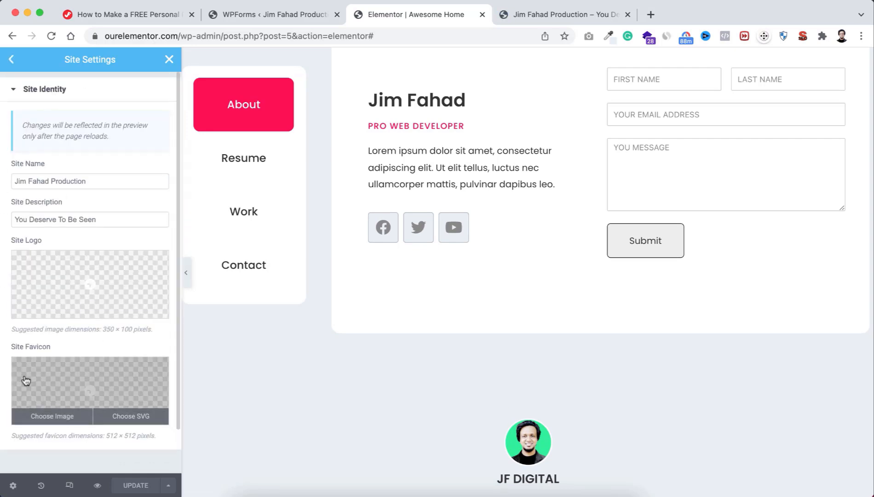
{"action": "scroll", "coordinate": [28, 373], "scroll_direction": "down", "scroll_amount": 1}
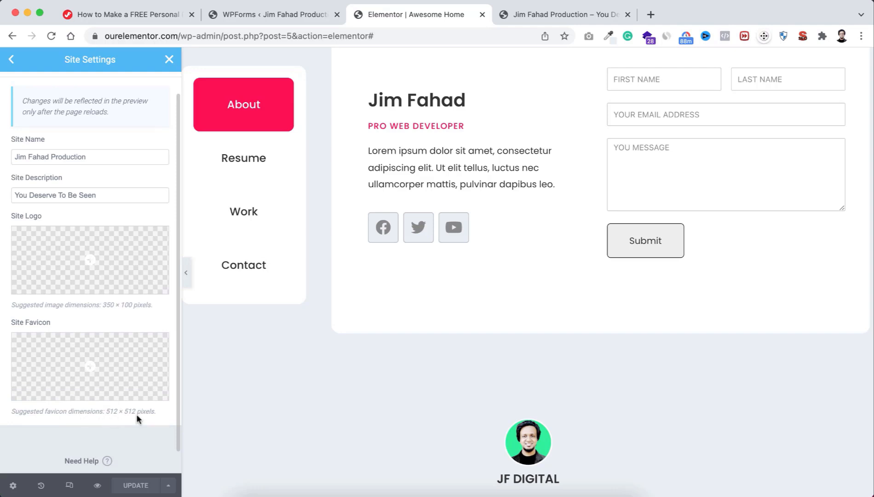
Step: Upload Jim-Fahad-Digital-favicon.png and set it as the site favicon
{"action": "mouse_move", "coordinate": [63, 380]}
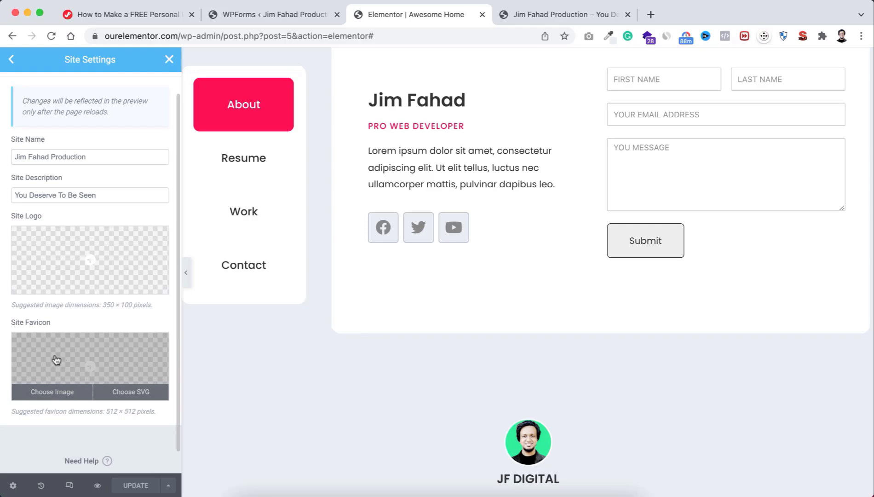
{"action": "left_click", "coordinate": [54, 393]}
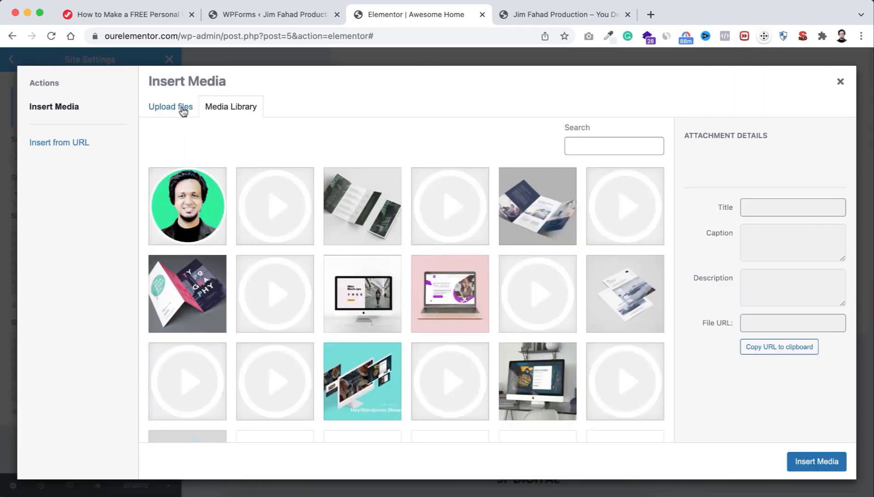
{"action": "left_click", "coordinate": [181, 108]}
{"action": "left_click", "coordinate": [498, 274]}
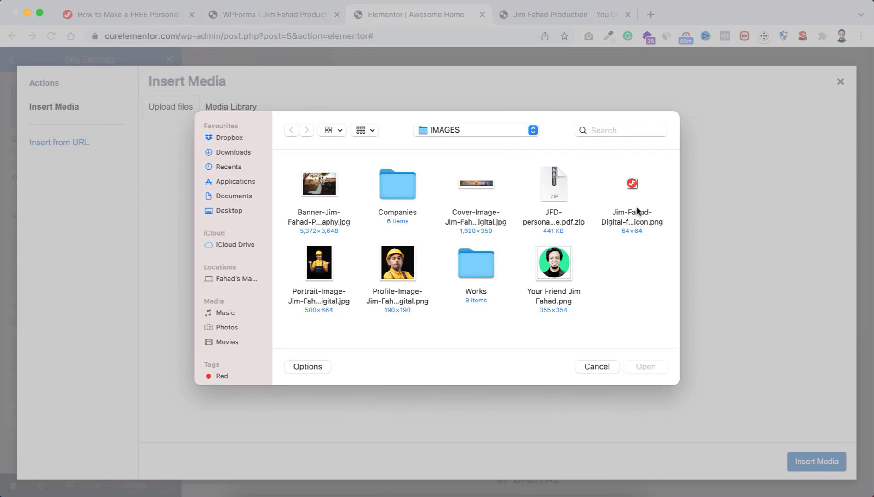
{"action": "left_click", "coordinate": [633, 184]}
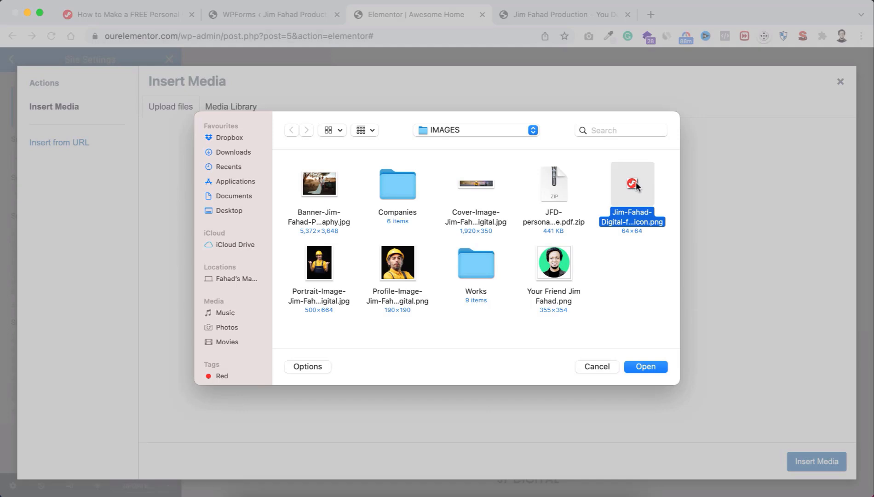
{"action": "left_click", "coordinate": [642, 366]}
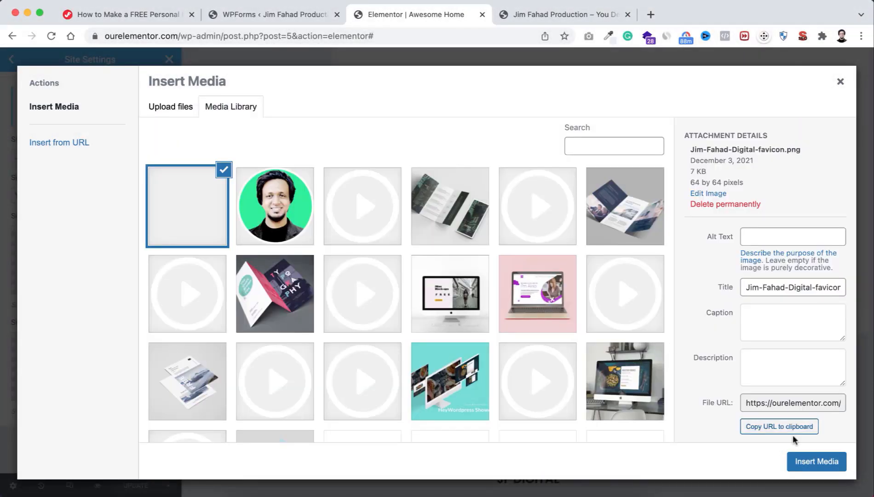
{"action": "left_click", "coordinate": [800, 463]}
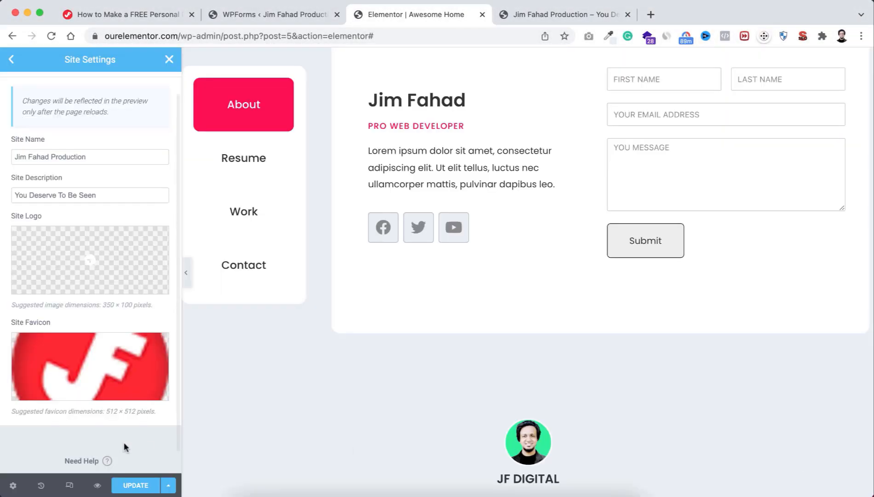
Step: Save the favicon setting and view the live site preview
{"action": "left_click", "coordinate": [134, 485]}
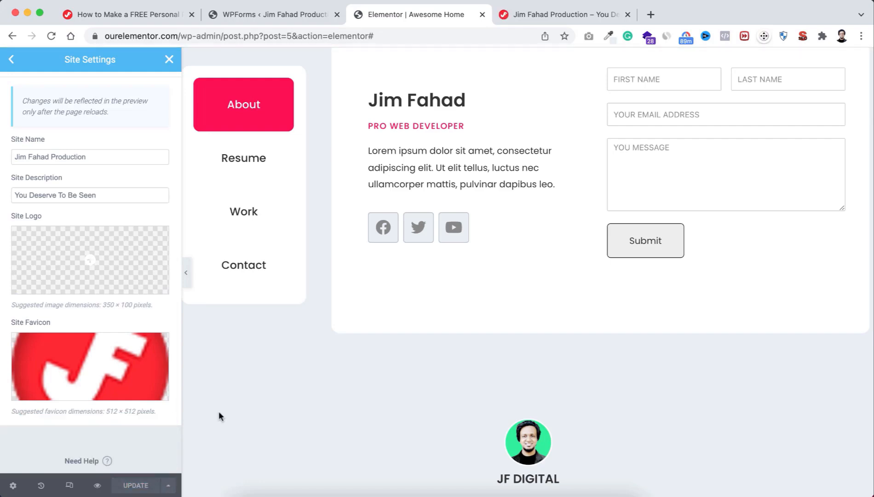
{"action": "scroll", "coordinate": [419, 237], "scroll_direction": "up", "scroll_amount": 3}
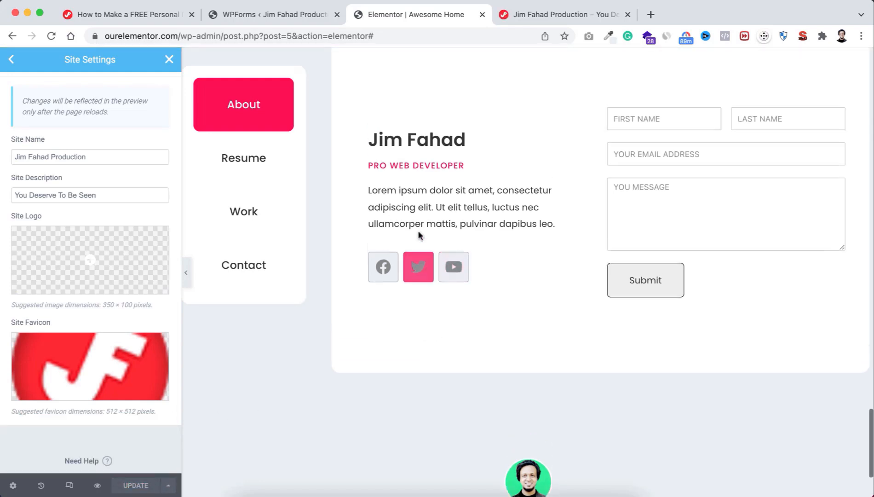
{"action": "left_click", "coordinate": [543, 16]}
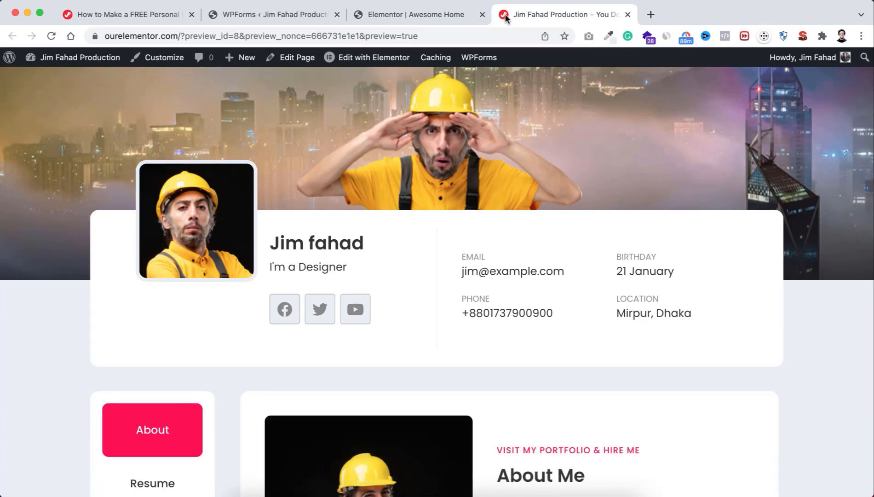
Step: Go back to the Awesome Home editor and close Site Settings to show the widget list
{"action": "left_click", "coordinate": [433, 14]}
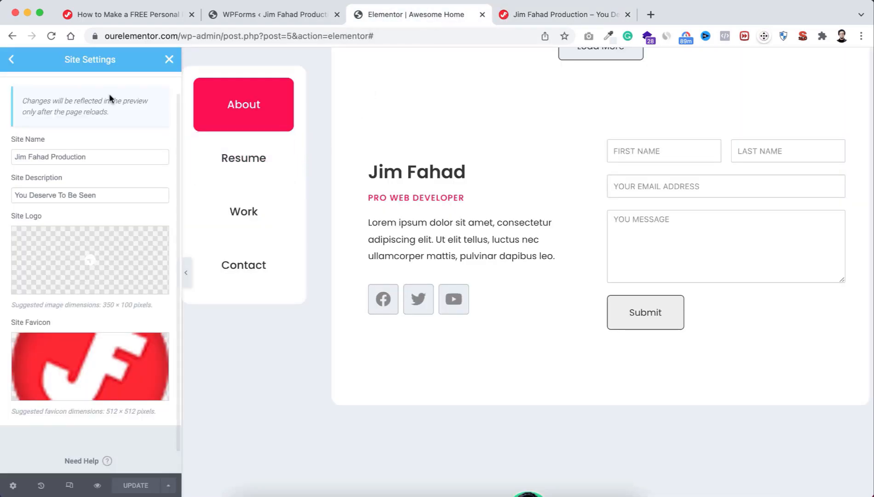
{"action": "left_click", "coordinate": [168, 60]}
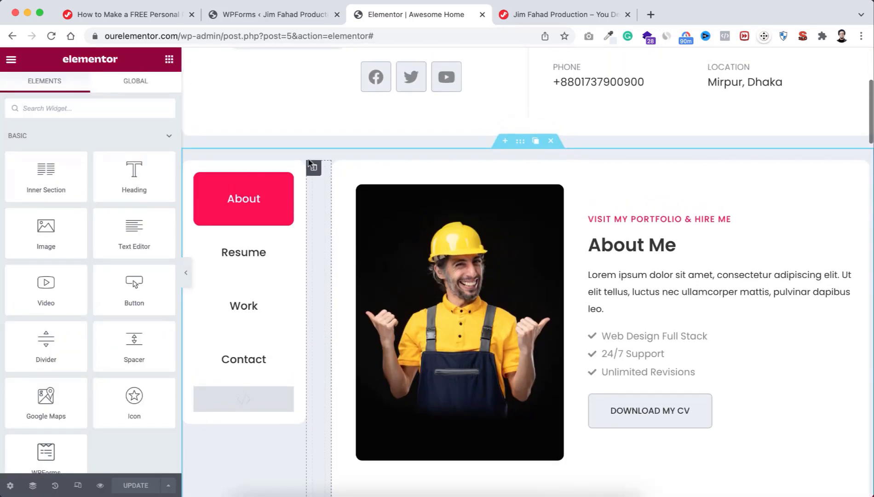
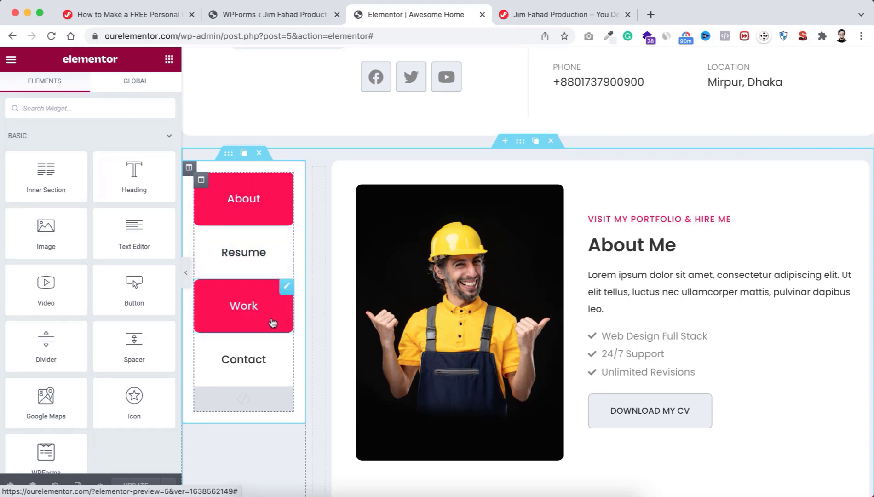
Step: Open the tab menu's HTML widget code, widen the panel, and select the #FF014F active colour
{"action": "left_click", "coordinate": [243, 399]}
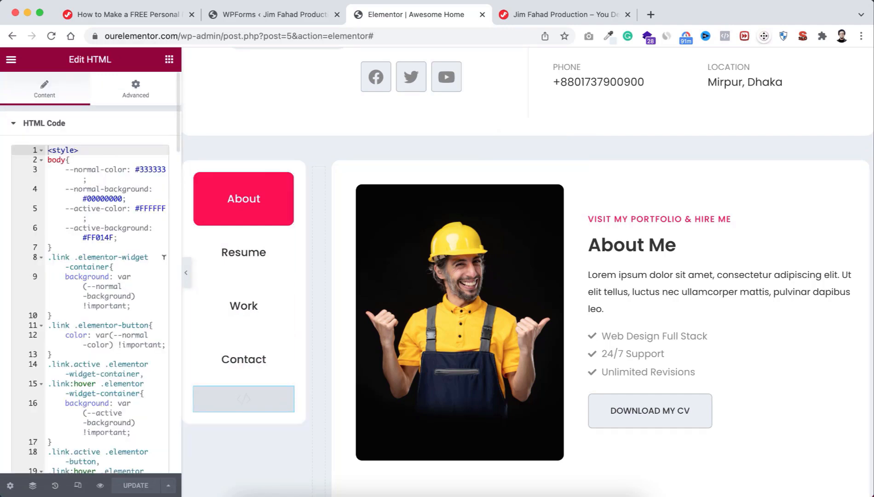
{"action": "scroll", "coordinate": [134, 354], "scroll_direction": "down", "scroll_amount": 5}
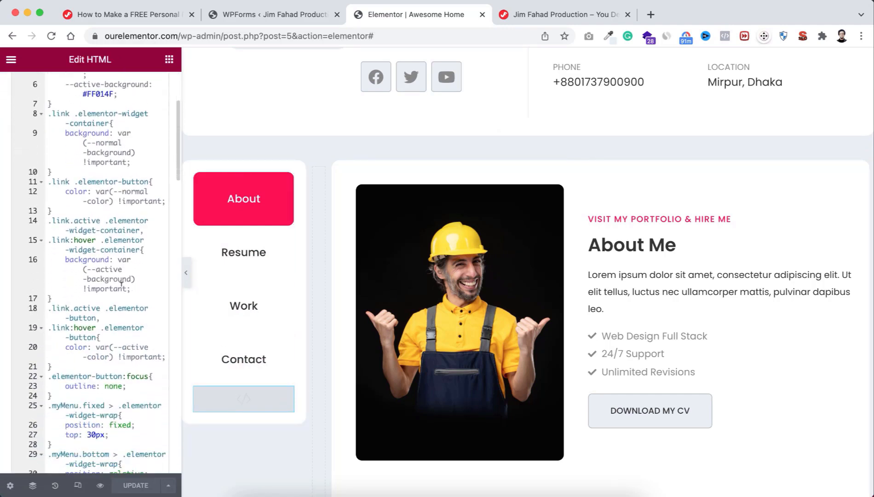
{"action": "scroll", "coordinate": [109, 272], "scroll_direction": "up", "scroll_amount": 5}
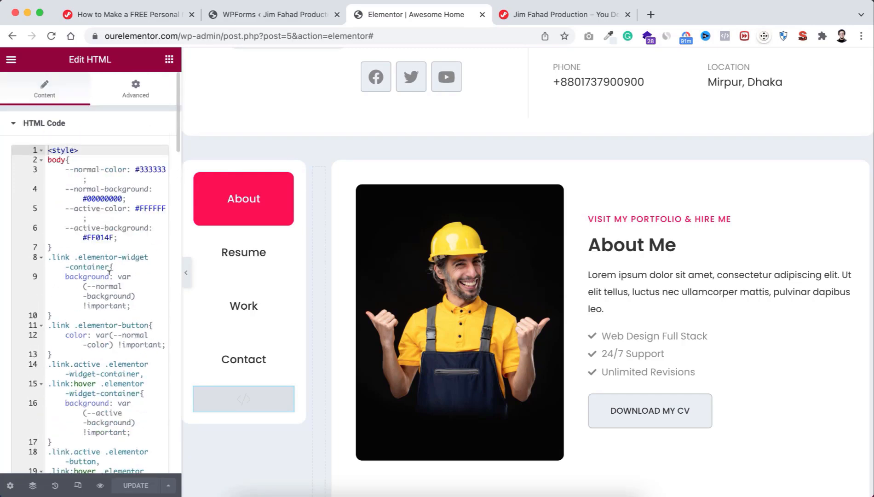
{"action": "scroll", "coordinate": [109, 273], "scroll_direction": "down", "scroll_amount": 12}
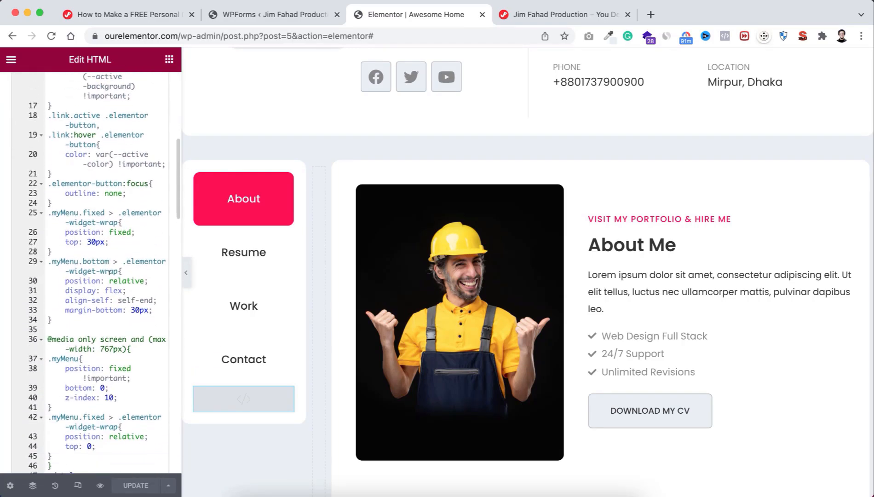
{"action": "scroll", "coordinate": [112, 242], "scroll_direction": "up", "scroll_amount": 12}
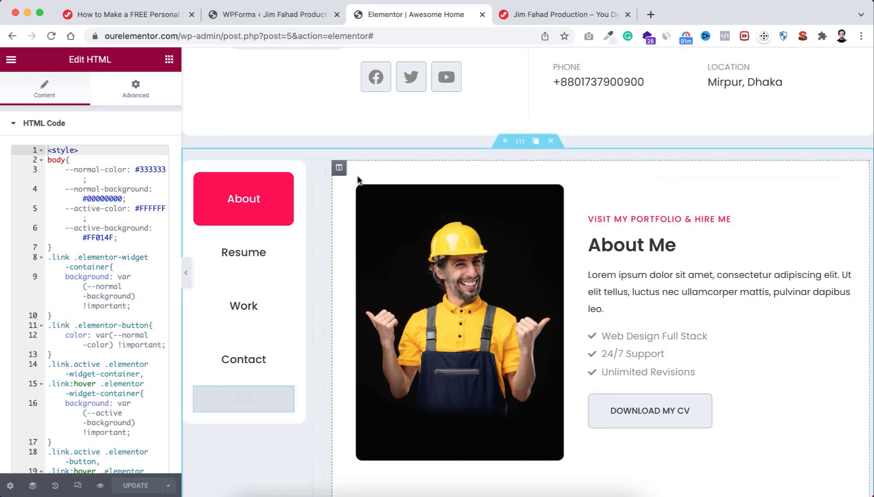
{"action": "left_click_drag", "start_coordinate": [182, 197], "coordinate": [197, 198]}
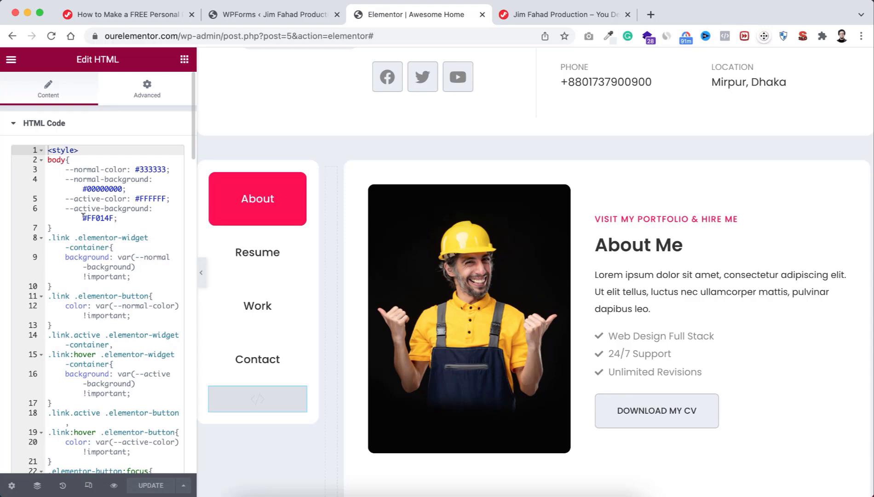
{"action": "left_click_drag", "start_coordinate": [83, 216], "coordinate": [114, 217]}
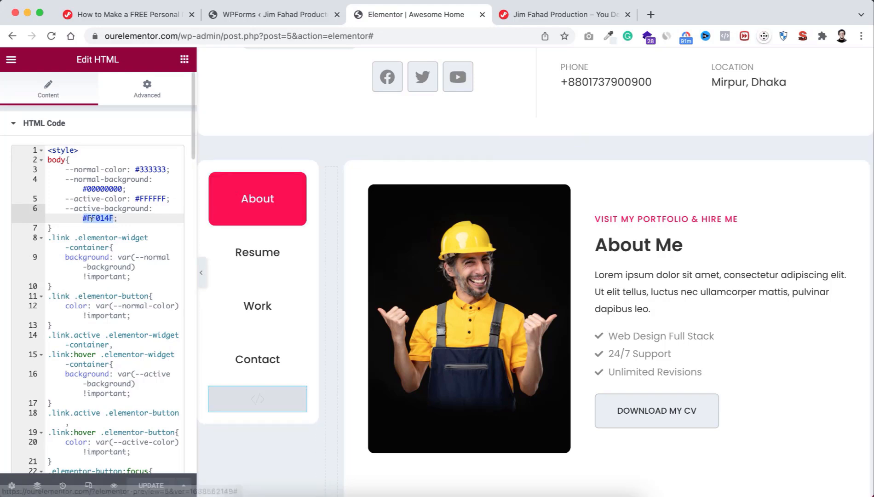
{"action": "left_click", "coordinate": [92, 218]}
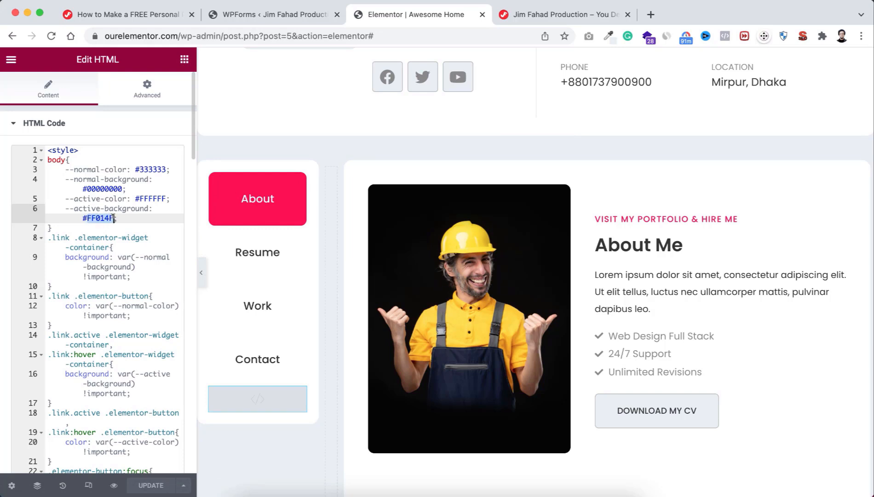
{"action": "type", "text": "#"}
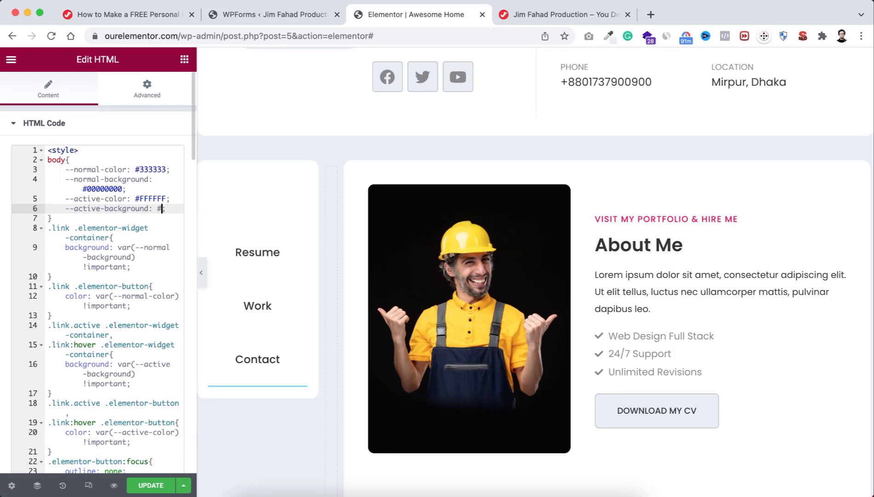
{"action": "type", "text": "00FF0"}
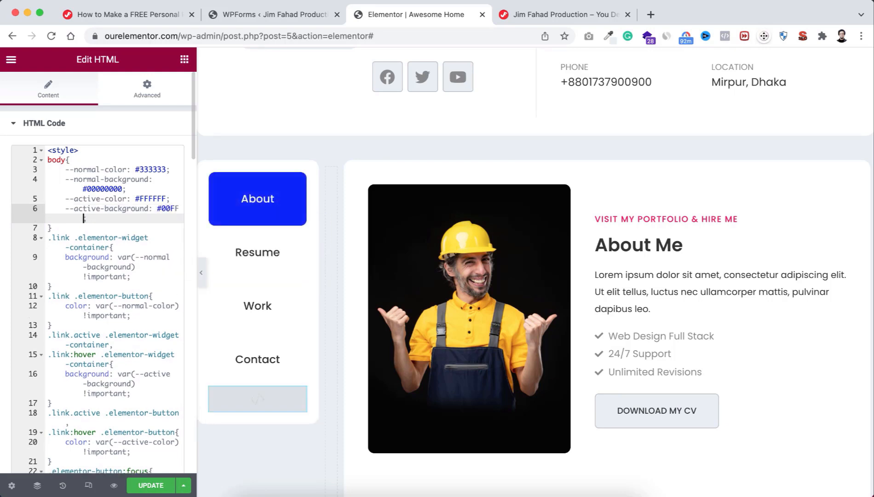
{"action": "type", "text": "0"}
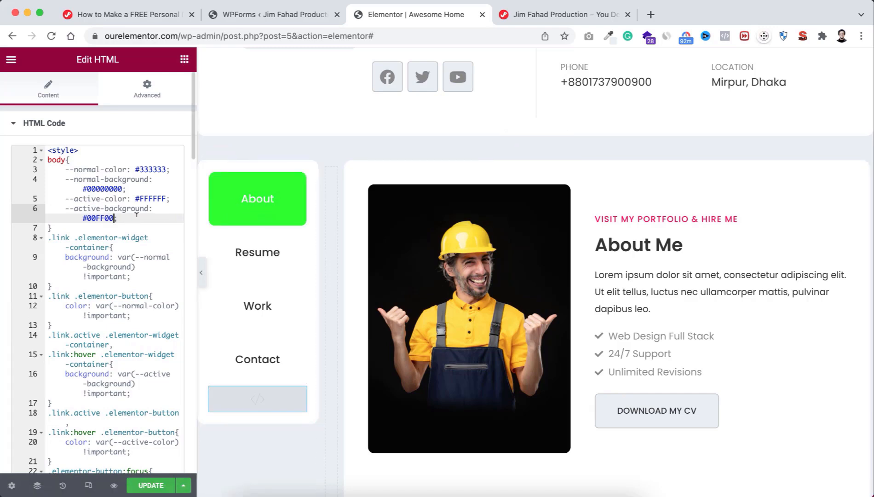
{"action": "key", "text": "super+z"}
{"action": "key", "text": "super+z"}
{"action": "key", "text": "super+z"}
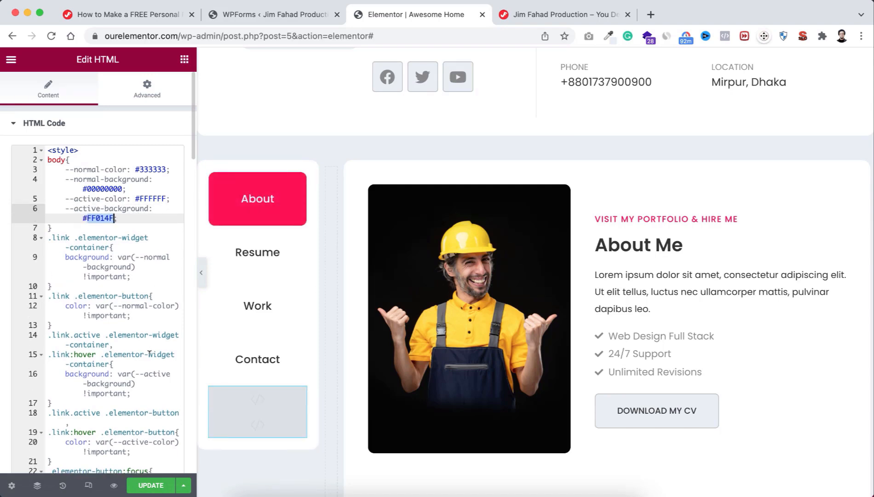
{"action": "scroll", "coordinate": [119, 353], "scroll_direction": "down", "scroll_amount": 5}
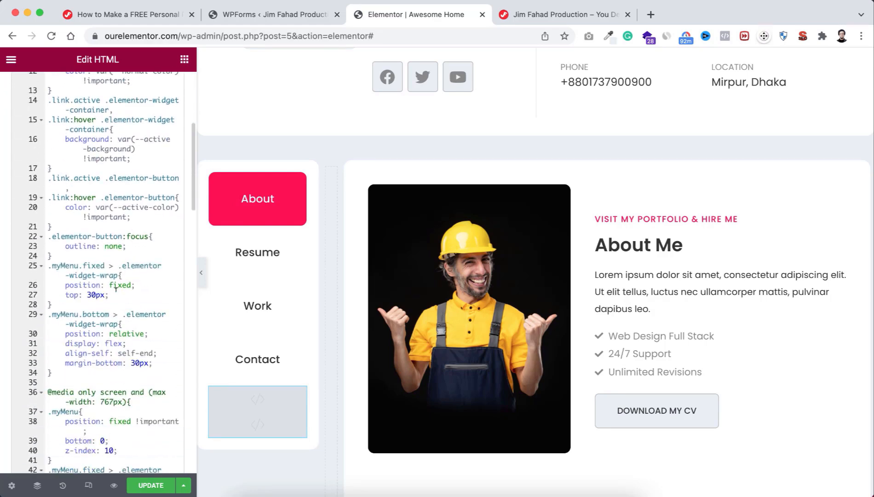
{"action": "scroll", "coordinate": [116, 226], "scroll_direction": "up", "scroll_amount": 5}
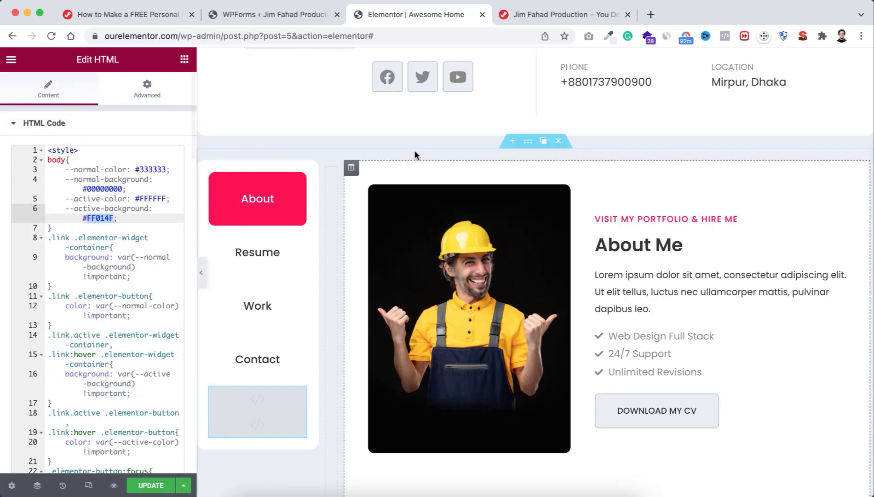
{"action": "scroll", "coordinate": [415, 154], "scroll_direction": "up", "scroll_amount": 5}
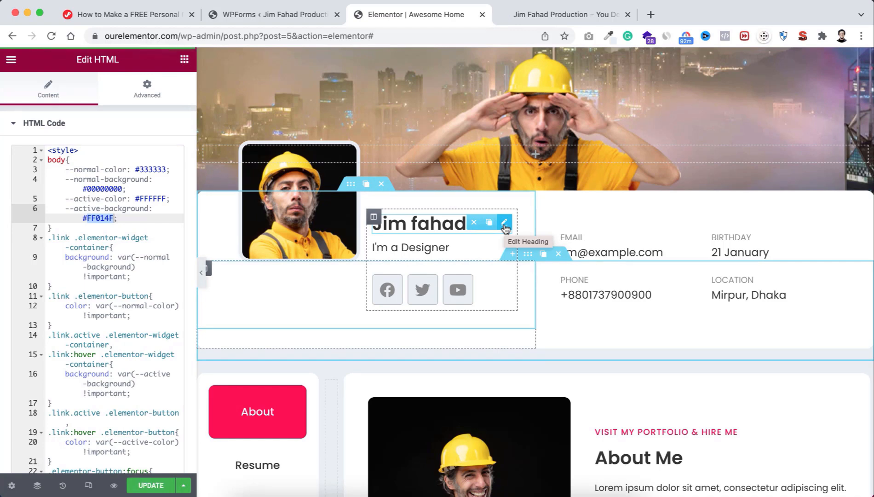
{"action": "left_click", "coordinate": [184, 59]}
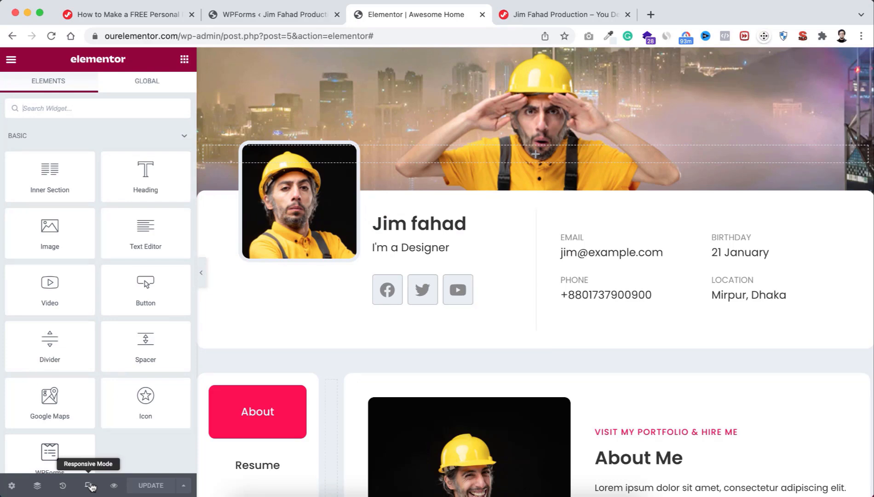
{"action": "left_click", "coordinate": [89, 486]}
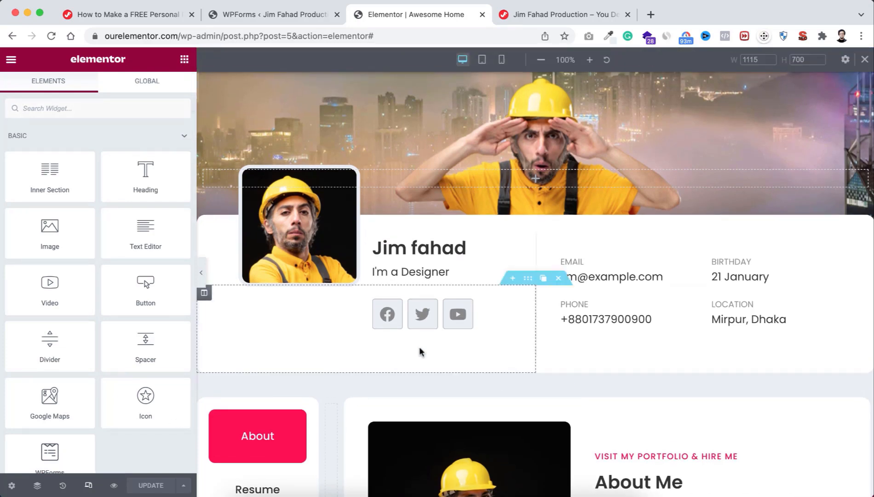
{"action": "left_click", "coordinate": [483, 61]}
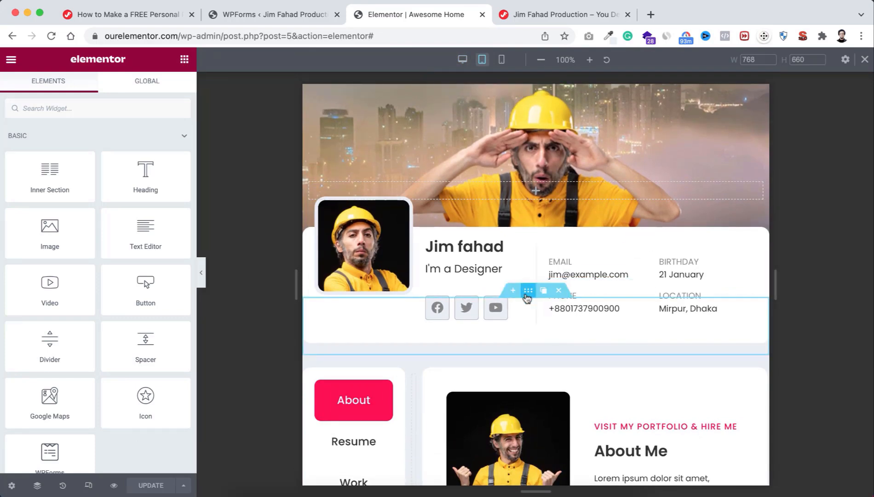
{"action": "scroll", "coordinate": [524, 299], "scroll_direction": "down", "scroll_amount": 3}
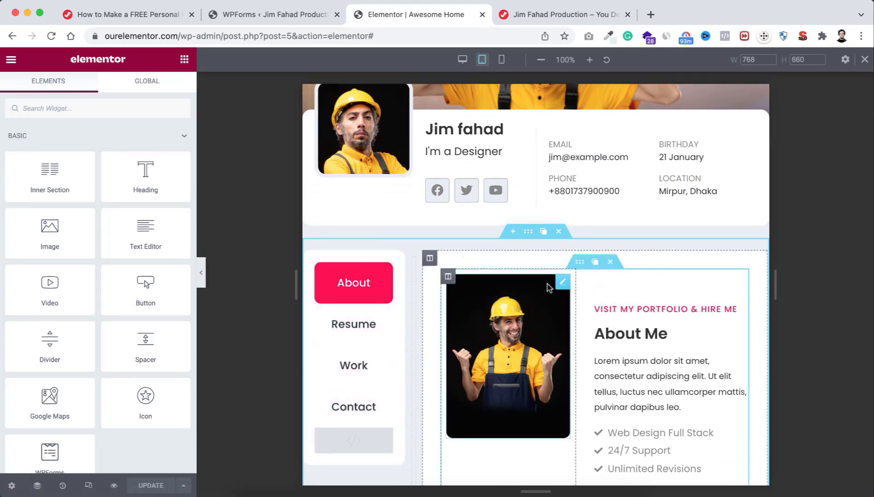
{"action": "scroll", "coordinate": [578, 375], "scroll_direction": "down", "scroll_amount": 6}
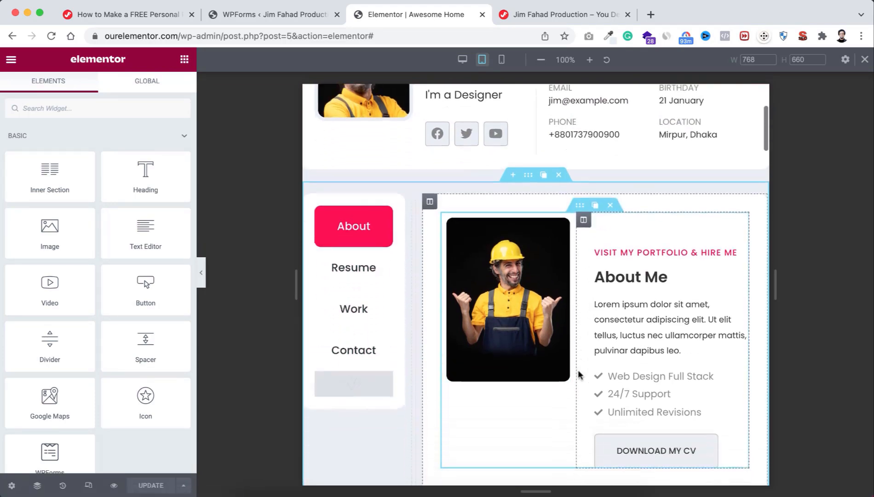
{"action": "scroll", "coordinate": [567, 276], "scroll_direction": "up", "scroll_amount": 4}
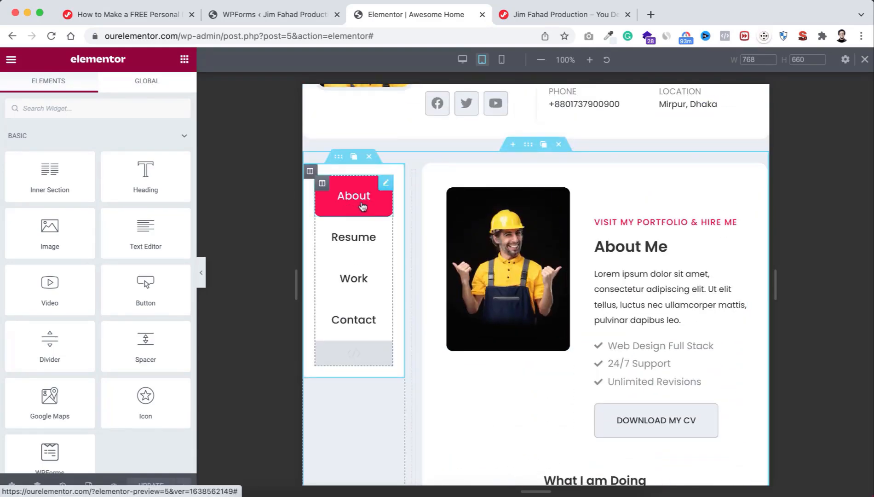
{"action": "scroll", "coordinate": [620, 327], "scroll_direction": "down", "scroll_amount": 4}
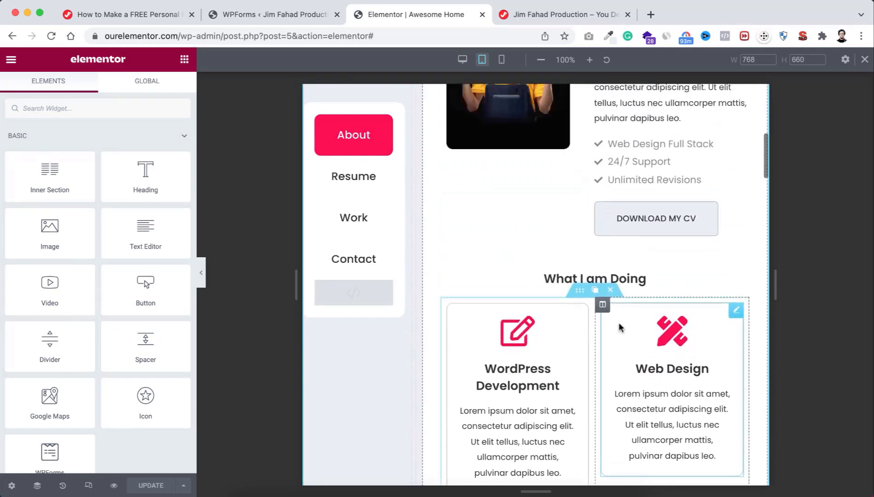
{"action": "scroll", "coordinate": [620, 327], "scroll_direction": "up", "scroll_amount": 2}
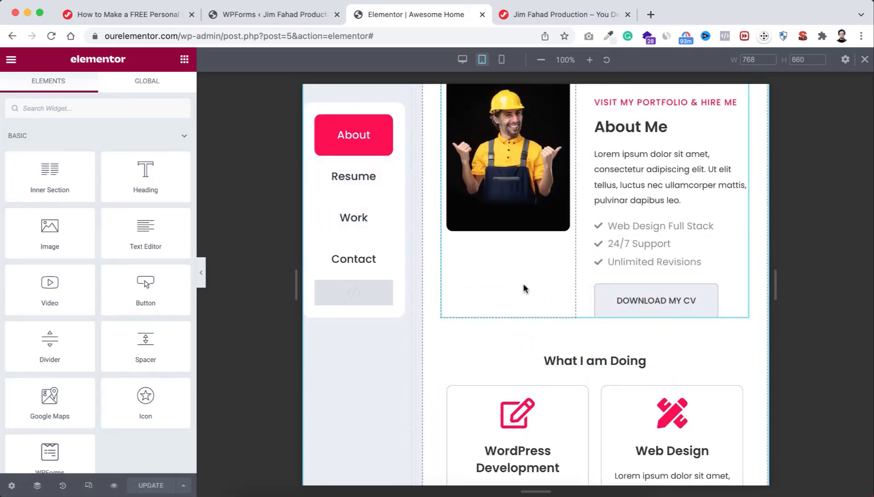
{"action": "scroll", "coordinate": [519, 212], "scroll_direction": "up", "scroll_amount": 3}
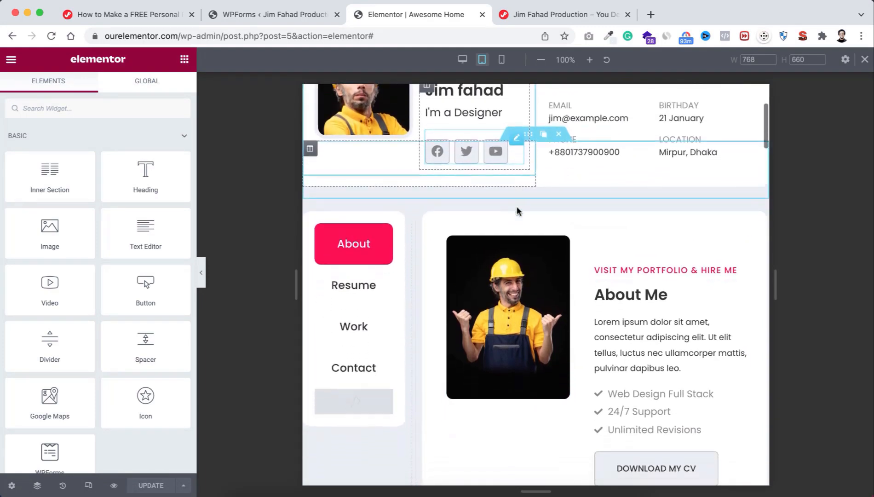
{"action": "scroll", "coordinate": [517, 211], "scroll_direction": "down", "scroll_amount": 1}
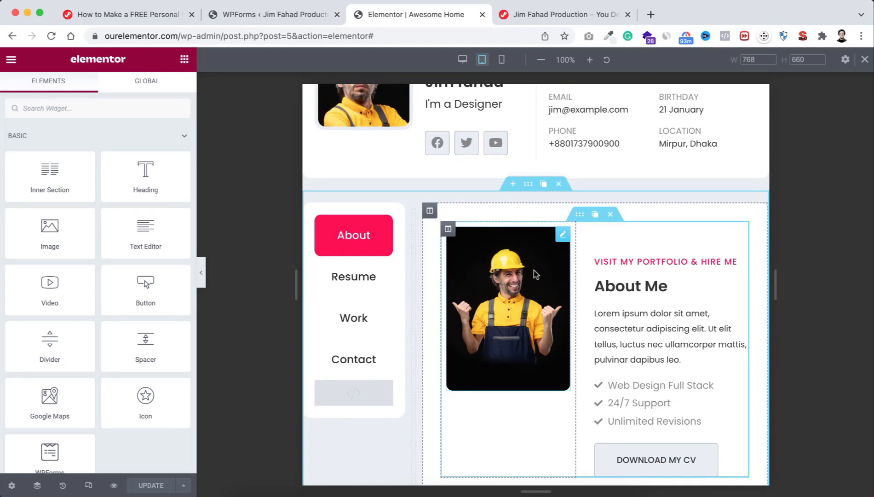
{"action": "scroll", "coordinate": [541, 258], "scroll_direction": "up", "scroll_amount": 1}
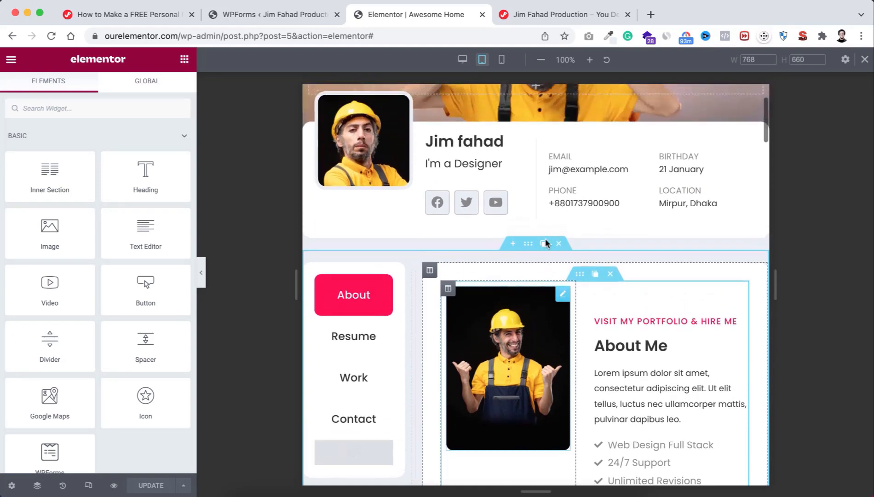
{"action": "scroll", "coordinate": [545, 238], "scroll_direction": "down", "scroll_amount": 5}
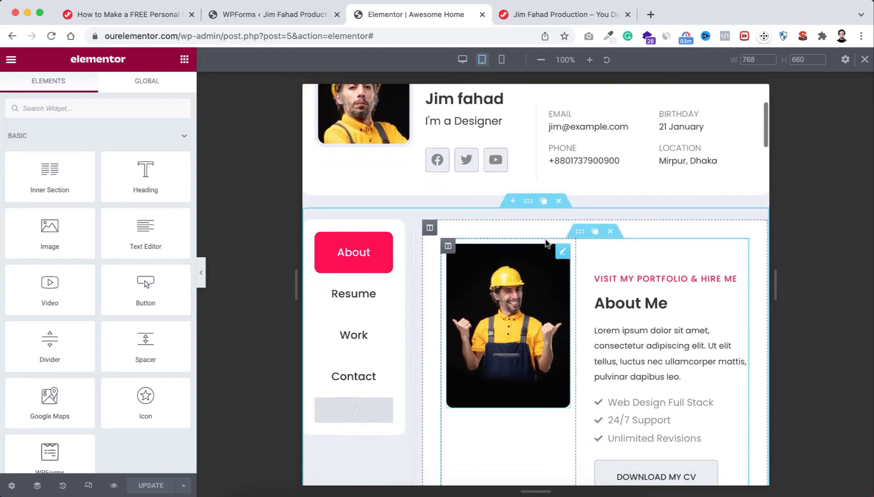
{"action": "scroll", "coordinate": [649, 350], "scroll_direction": "down", "scroll_amount": 11}
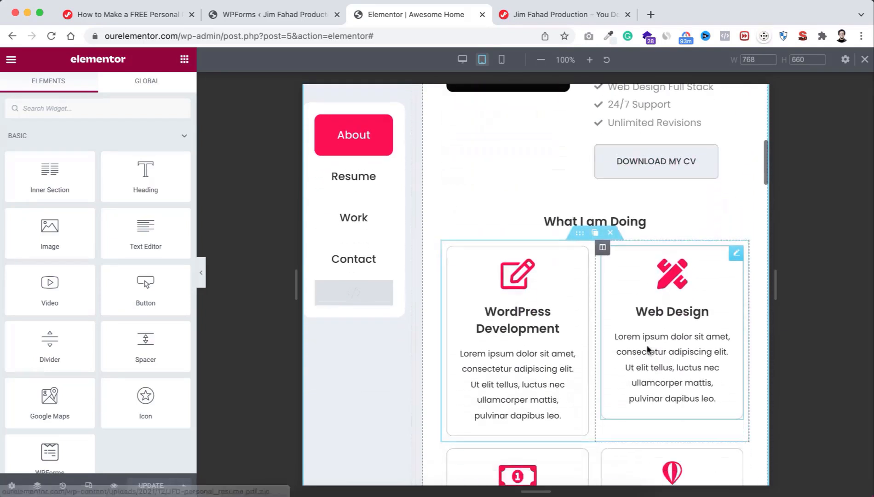
{"action": "scroll", "coordinate": [647, 343], "scroll_direction": "down", "scroll_amount": 6}
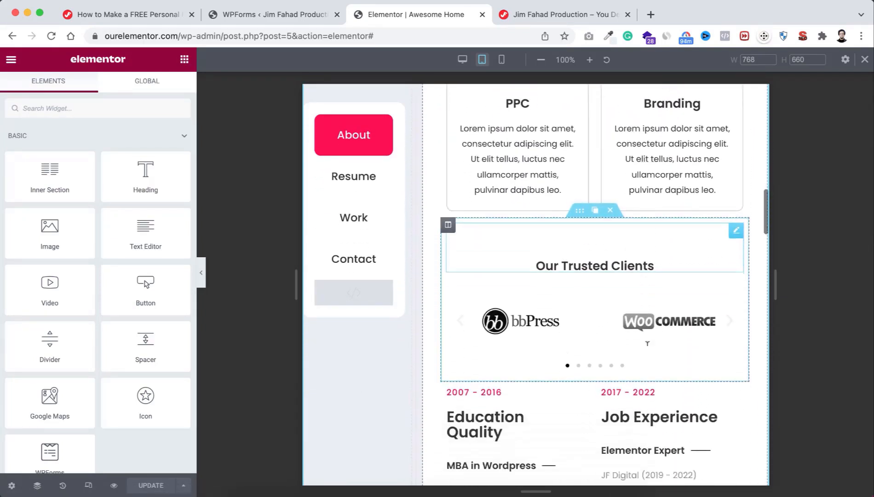
{"action": "scroll", "coordinate": [647, 343], "scroll_direction": "down", "scroll_amount": 7}
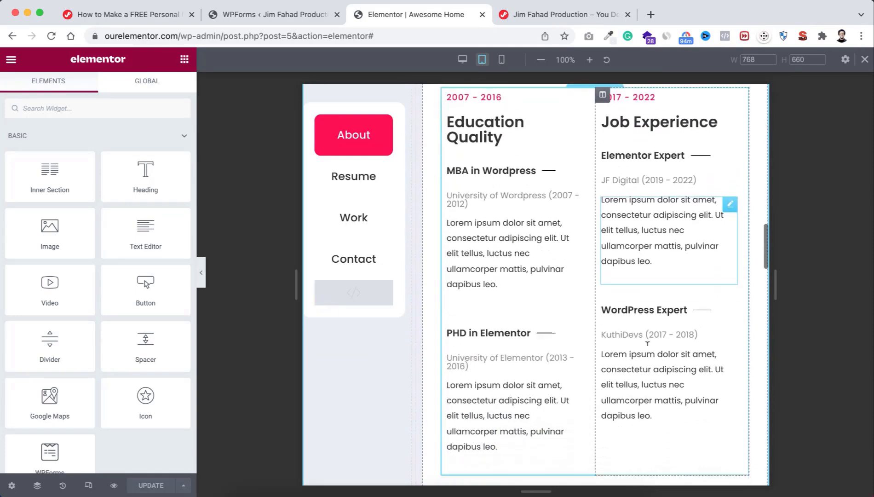
{"action": "scroll", "coordinate": [647, 349], "scroll_direction": "down", "scroll_amount": 7}
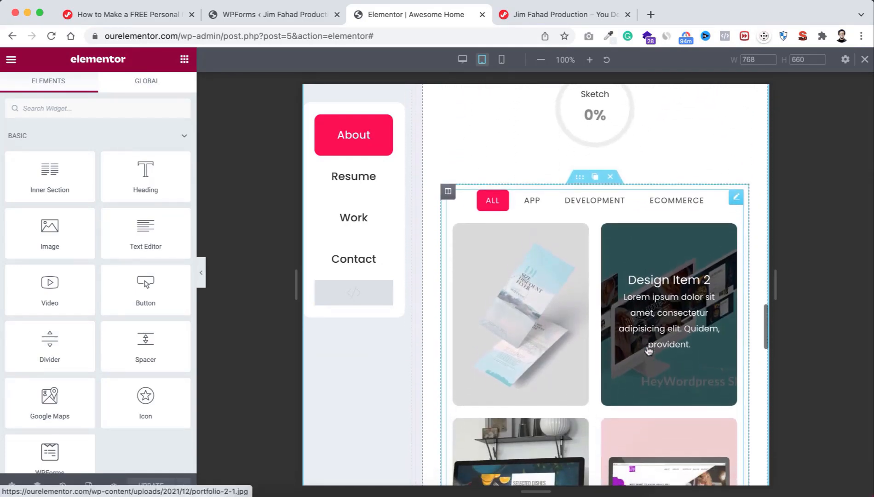
{"action": "scroll", "coordinate": [649, 350], "scroll_direction": "down", "scroll_amount": 4}
{"action": "scroll", "coordinate": [649, 350], "scroll_direction": "down", "scroll_amount": 11}
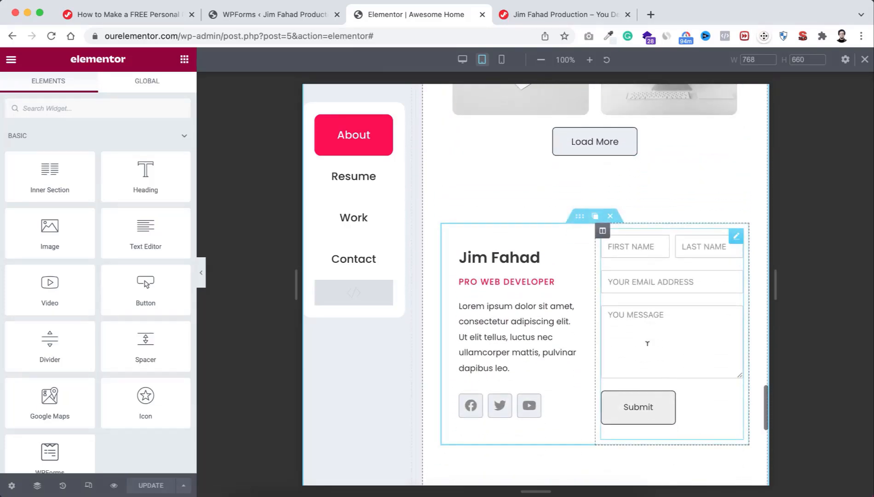
{"action": "scroll", "coordinate": [648, 344], "scroll_direction": "down", "scroll_amount": 2}
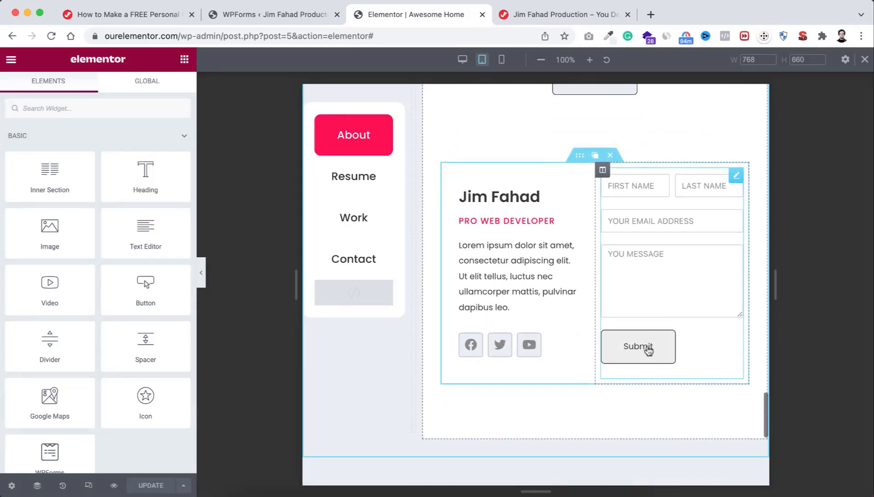
{"action": "scroll", "coordinate": [647, 345], "scroll_direction": "down", "scroll_amount": 5}
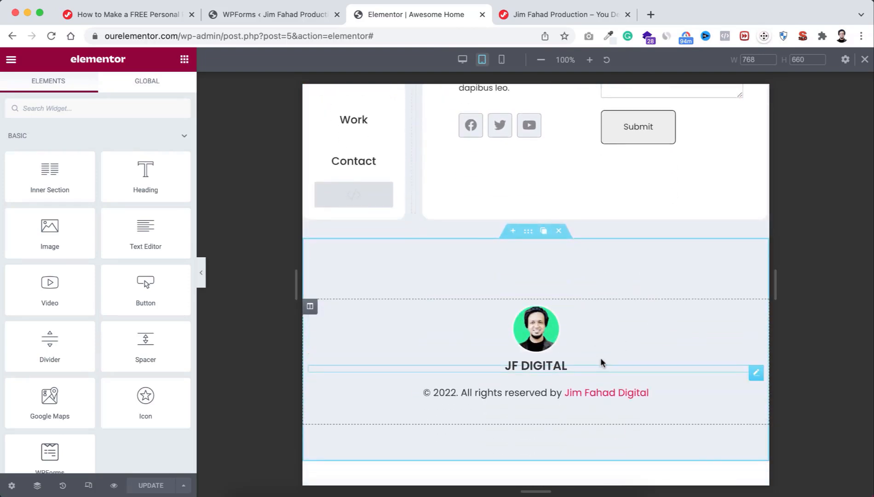
{"action": "scroll", "coordinate": [600, 360], "scroll_direction": "down", "scroll_amount": 4}
{"action": "scroll", "coordinate": [598, 359], "scroll_direction": "up", "scroll_amount": 10}
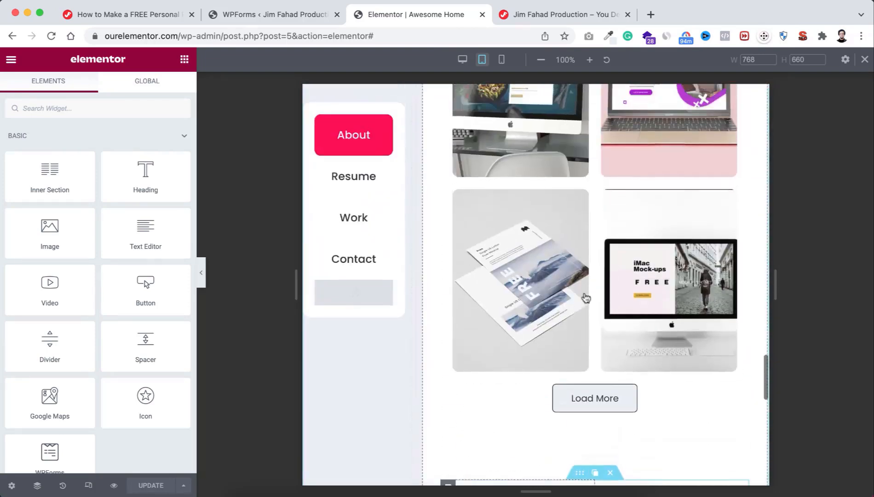
{"action": "scroll", "coordinate": [585, 298], "scroll_direction": "up", "scroll_amount": 20}
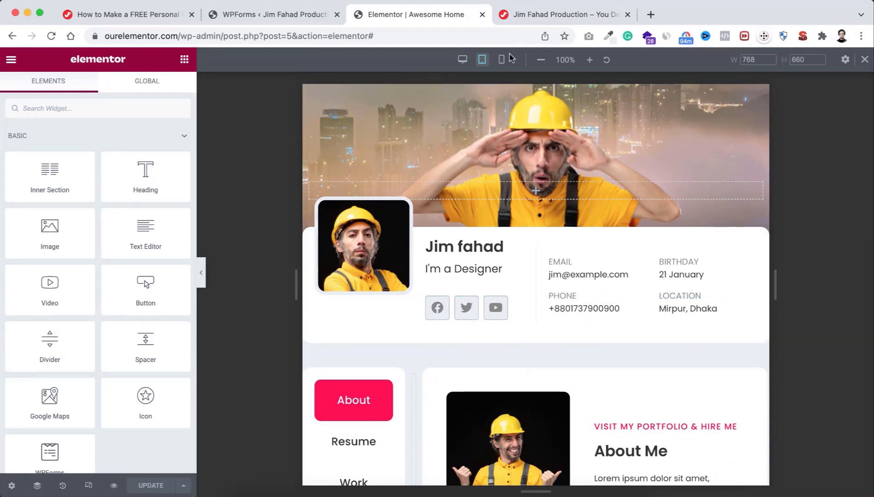
Step: Switch the preview to 360 px mobile width and collapse the editing panel
{"action": "left_click", "coordinate": [502, 61]}
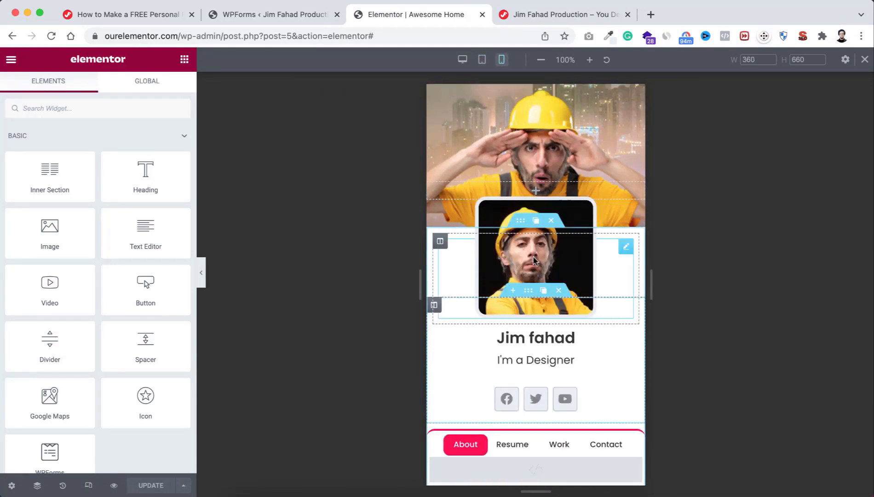
{"action": "scroll", "coordinate": [533, 271], "scroll_direction": "down", "scroll_amount": 2}
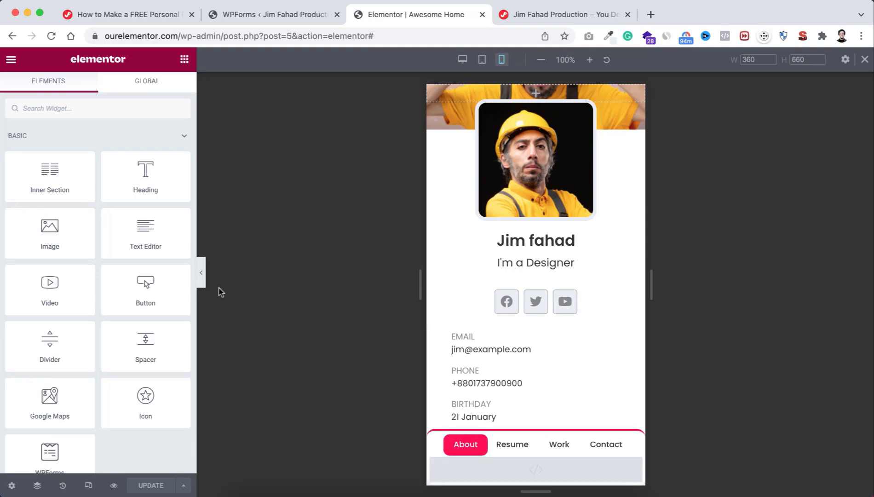
{"action": "left_click", "coordinate": [202, 275]}
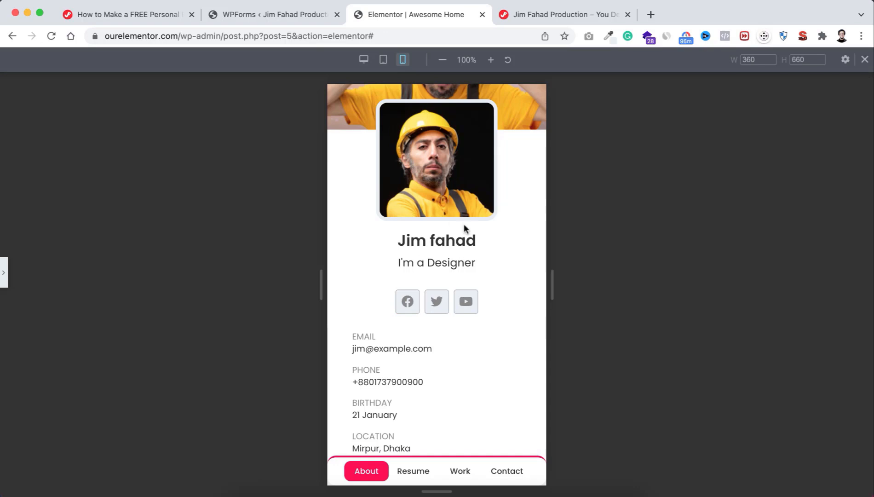
Step: Scroll the stacked mobile layout from header to footer, then restore the editing panel
{"action": "scroll", "coordinate": [441, 230], "scroll_direction": "up", "scroll_amount": 3}
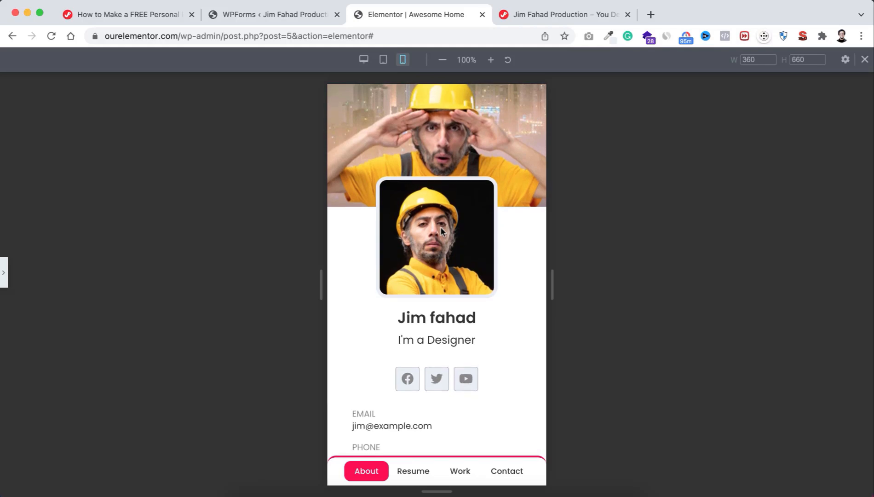
{"action": "scroll", "coordinate": [440, 230], "scroll_direction": "down", "scroll_amount": 10}
{"action": "scroll", "coordinate": [440, 231], "scroll_direction": "down", "scroll_amount": 20}
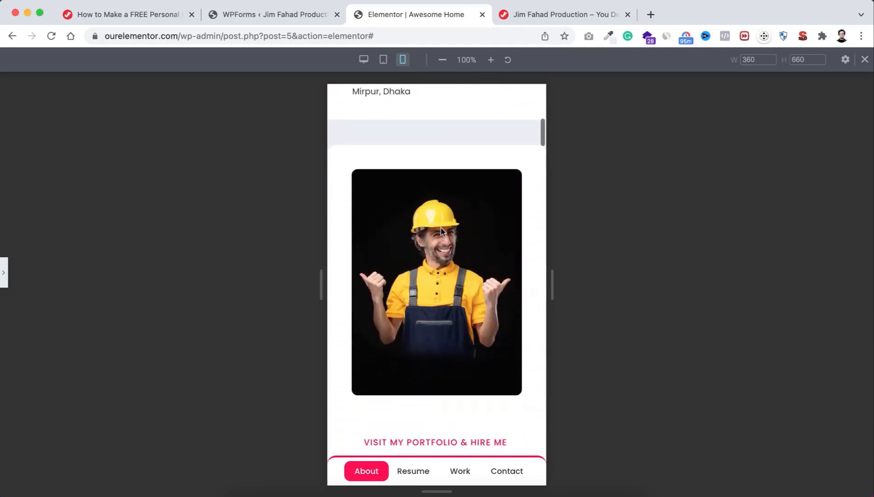
{"action": "scroll", "coordinate": [441, 232], "scroll_direction": "down", "scroll_amount": 15}
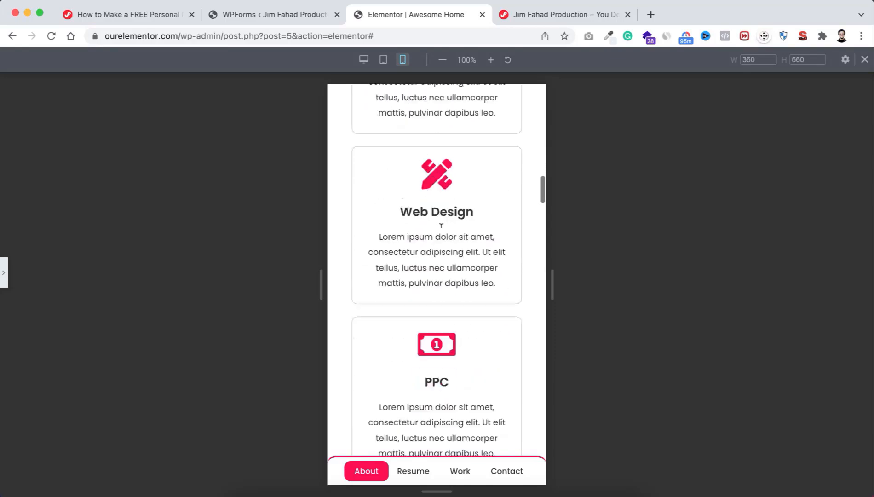
{"action": "scroll", "coordinate": [441, 231], "scroll_direction": "down", "scroll_amount": 5}
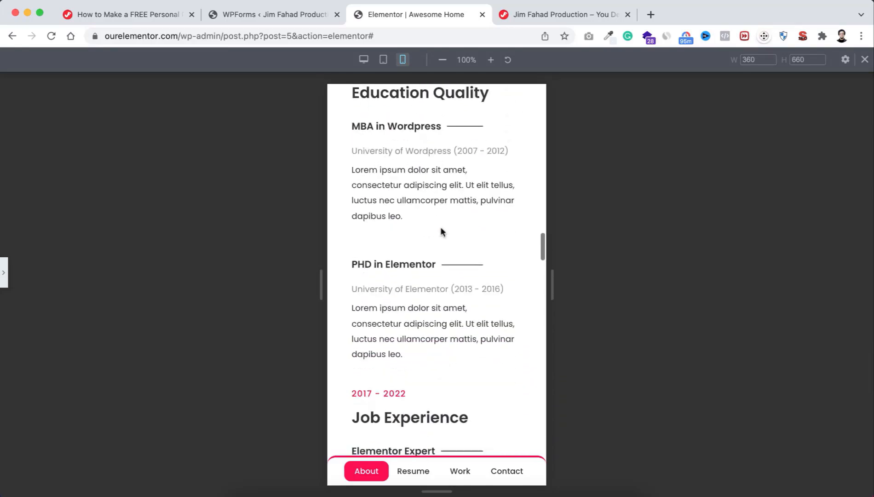
{"action": "scroll", "coordinate": [440, 231], "scroll_direction": "down", "scroll_amount": 7}
{"action": "scroll", "coordinate": [441, 230], "scroll_direction": "down", "scroll_amount": 15}
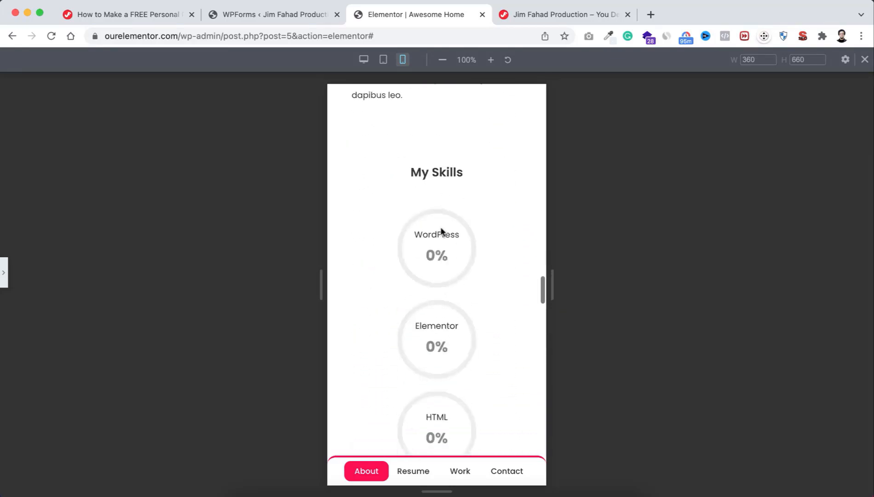
{"action": "scroll", "coordinate": [440, 230], "scroll_direction": "down", "scroll_amount": 15}
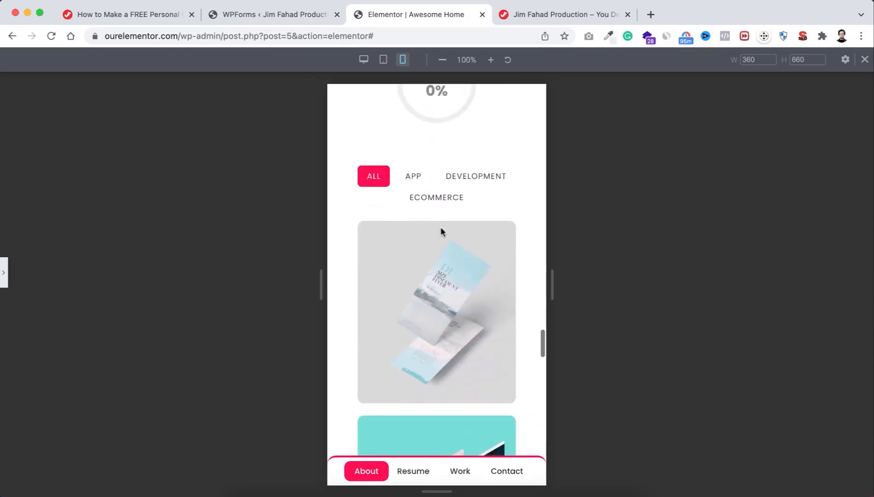
{"action": "scroll", "coordinate": [440, 232], "scroll_direction": "down", "scroll_amount": 15}
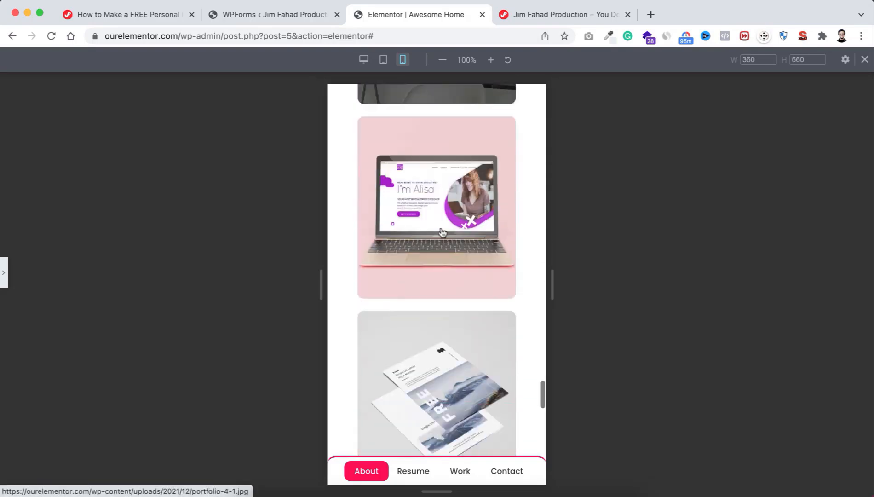
{"action": "scroll", "coordinate": [441, 231], "scroll_direction": "down", "scroll_amount": 4}
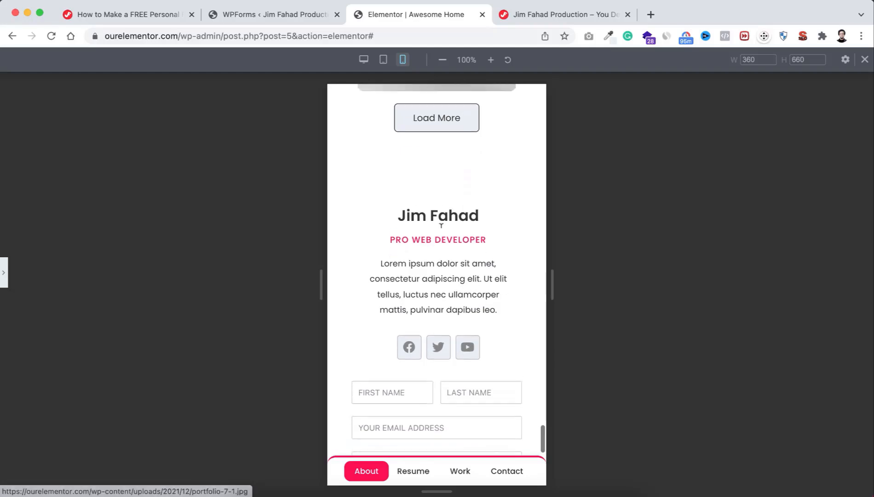
{"action": "scroll", "coordinate": [441, 226], "scroll_direction": "down", "scroll_amount": 15}
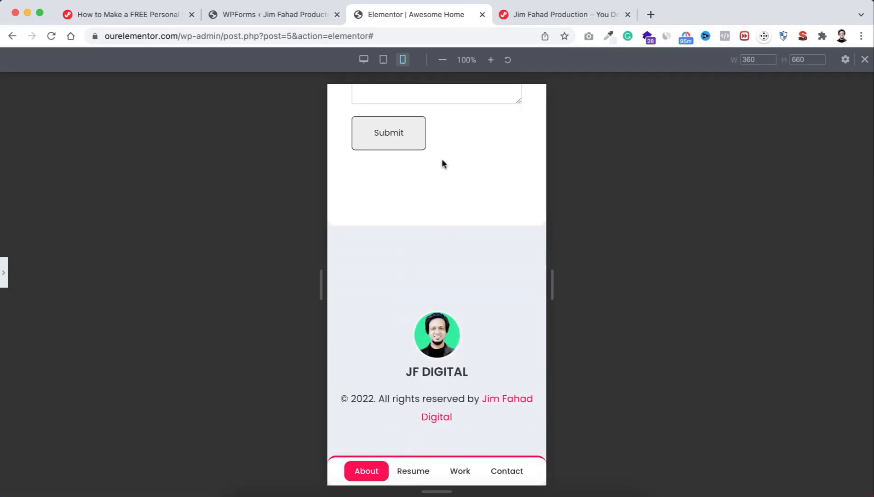
{"action": "scroll", "coordinate": [442, 164], "scroll_direction": "up", "scroll_amount": 20}
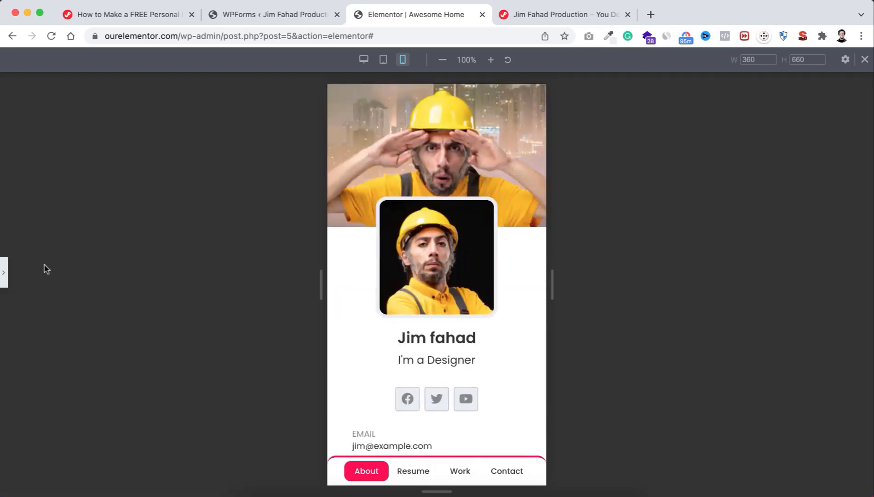
{"action": "left_click", "coordinate": [4, 276]}
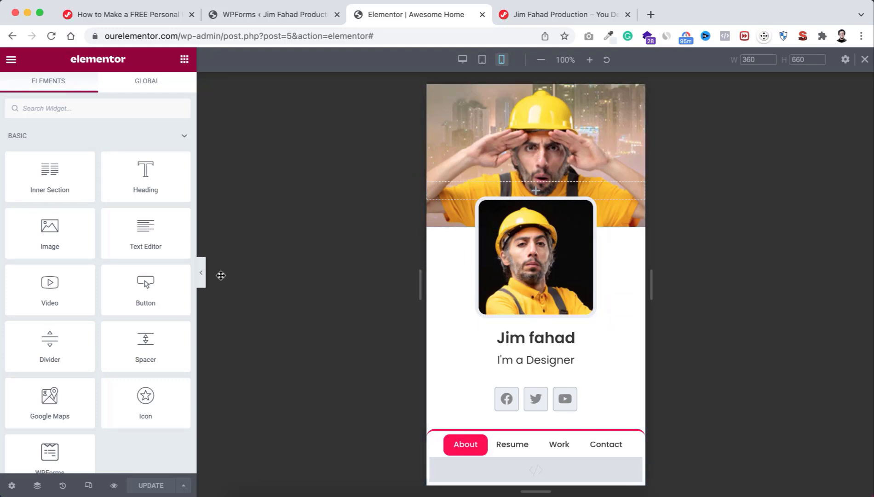
{"action": "left_click", "coordinate": [115, 486]}
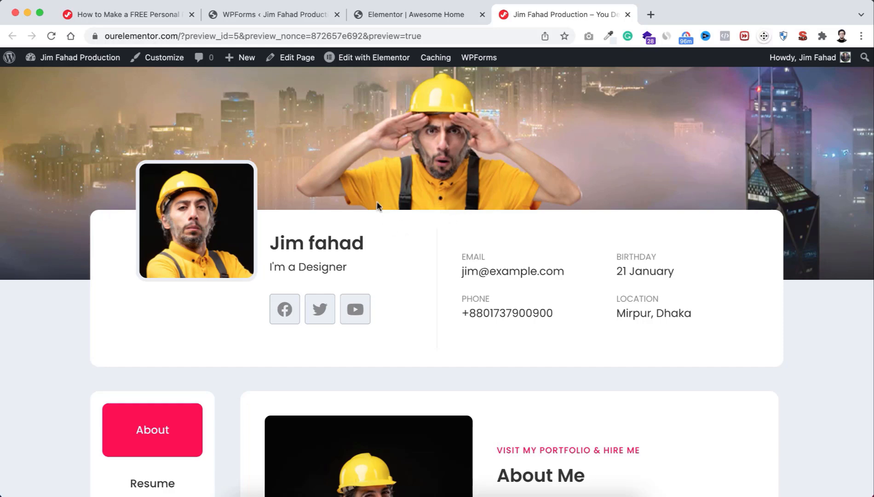
{"action": "scroll", "coordinate": [425, 285], "scroll_direction": "down", "scroll_amount": 6}
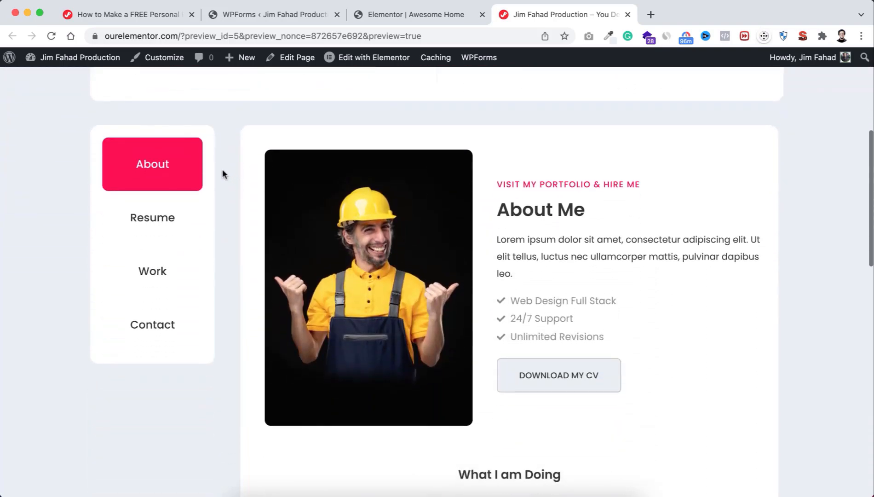
{"action": "scroll", "coordinate": [522, 308], "scroll_direction": "down", "scroll_amount": 15}
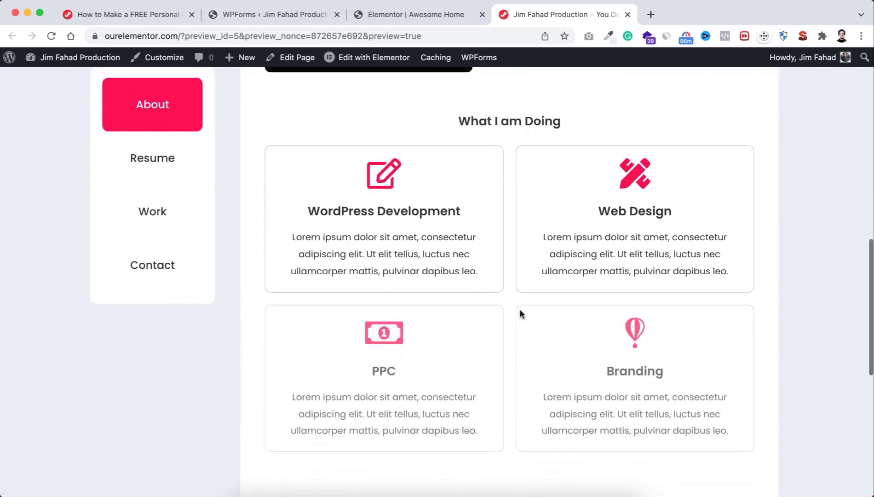
{"action": "scroll", "coordinate": [520, 308], "scroll_direction": "up", "scroll_amount": 15}
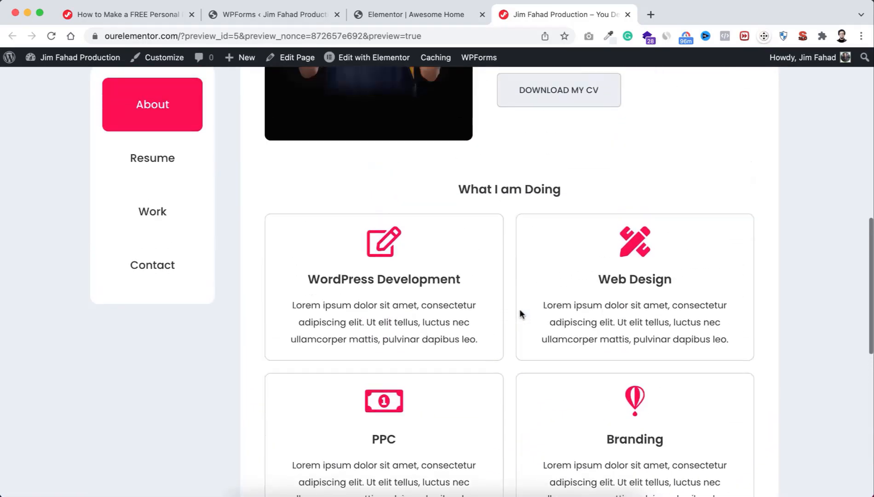
{"action": "scroll", "coordinate": [519, 307], "scroll_direction": "up", "scroll_amount": 2}
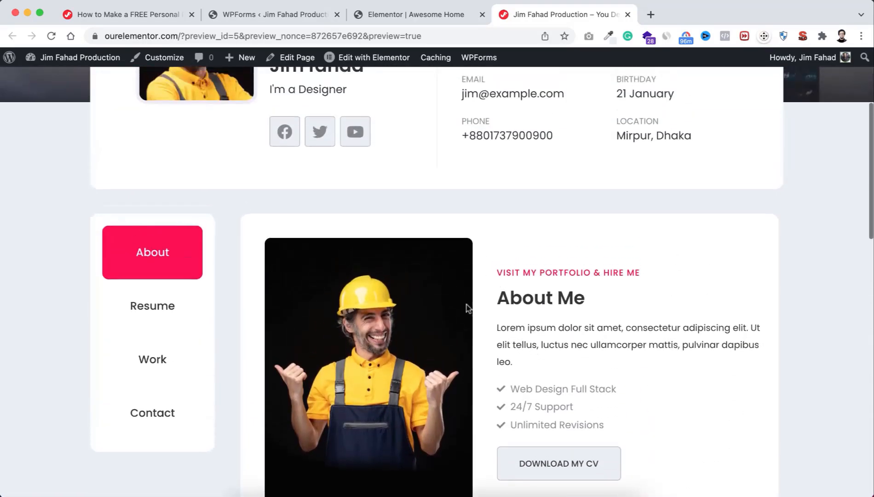
{"action": "left_click", "coordinate": [154, 306]}
{"action": "scroll", "coordinate": [421, 345], "scroll_direction": "down", "scroll_amount": 10}
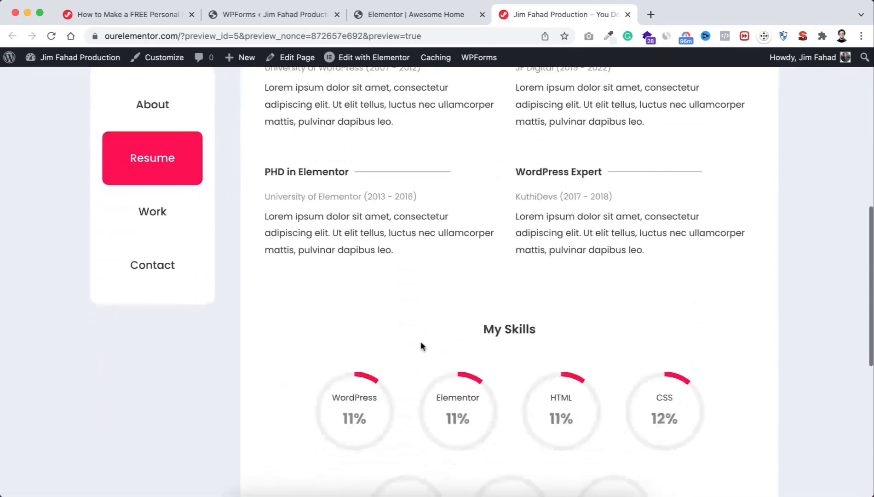
{"action": "scroll", "coordinate": [421, 345], "scroll_direction": "down", "scroll_amount": 2}
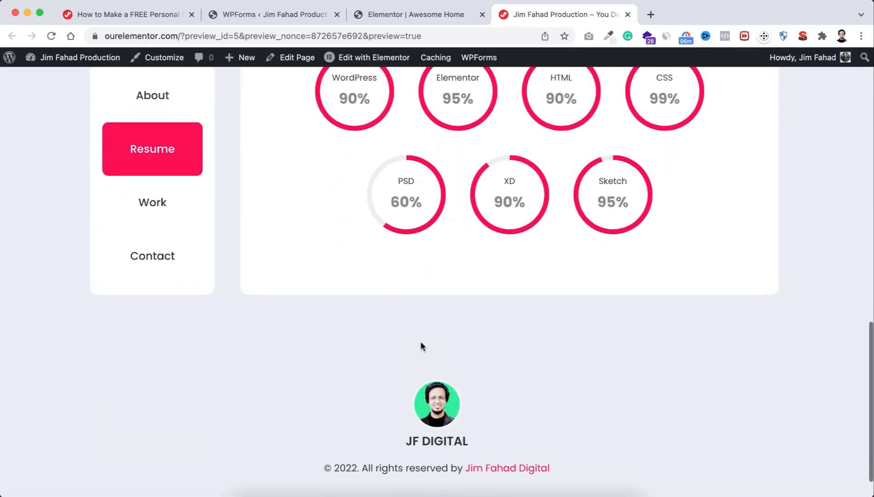
{"action": "scroll", "coordinate": [420, 345], "scroll_direction": "up", "scroll_amount": 10}
{"action": "scroll", "coordinate": [420, 346], "scroll_direction": "up", "scroll_amount": 1}
{"action": "scroll", "coordinate": [193, 406], "scroll_direction": "down", "scroll_amount": 2}
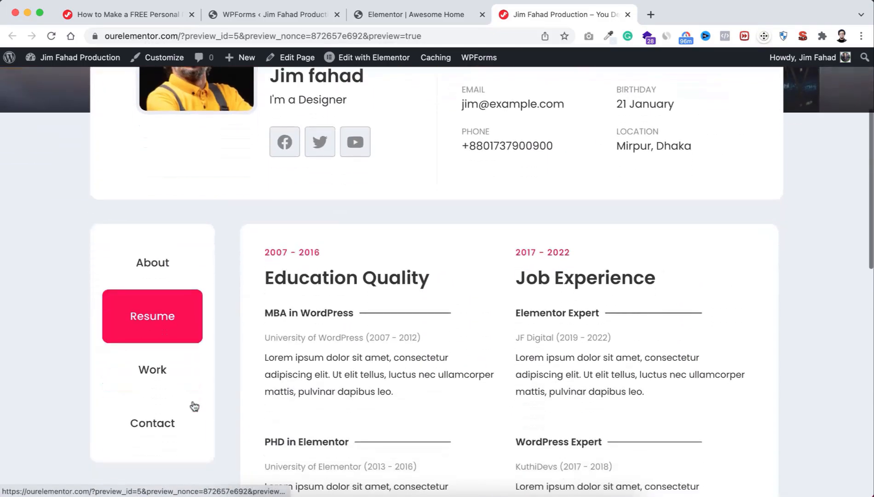
{"action": "left_click", "coordinate": [162, 371]}
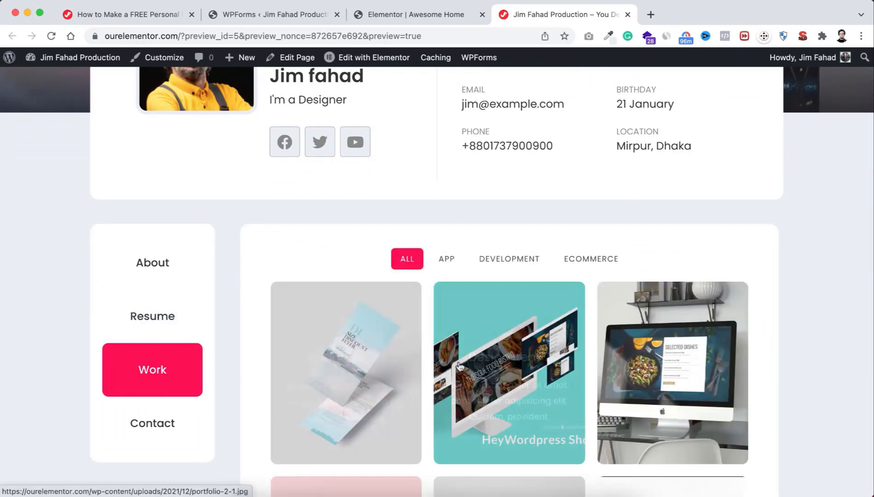
{"action": "scroll", "coordinate": [466, 372], "scroll_direction": "down", "scroll_amount": 1}
{"action": "scroll", "coordinate": [464, 371], "scroll_direction": "down", "scroll_amount": 3}
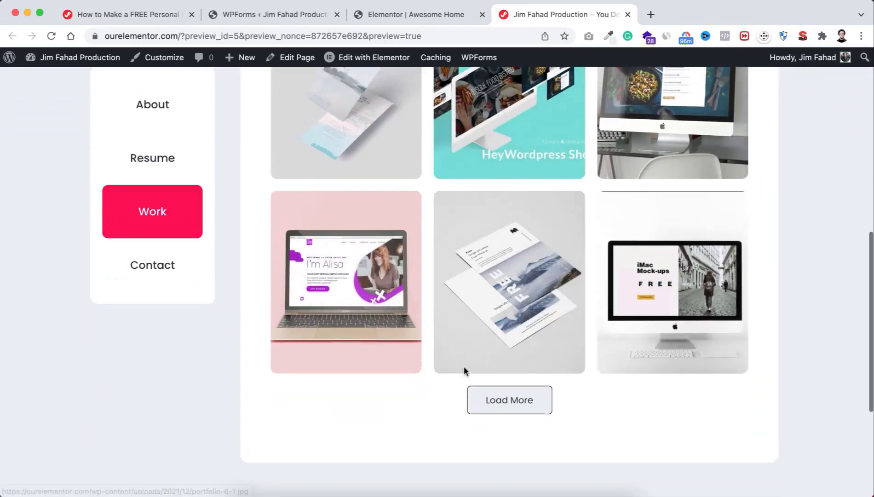
{"action": "left_click", "coordinate": [492, 407]}
{"action": "scroll", "coordinate": [495, 401], "scroll_direction": "down", "scroll_amount": 3}
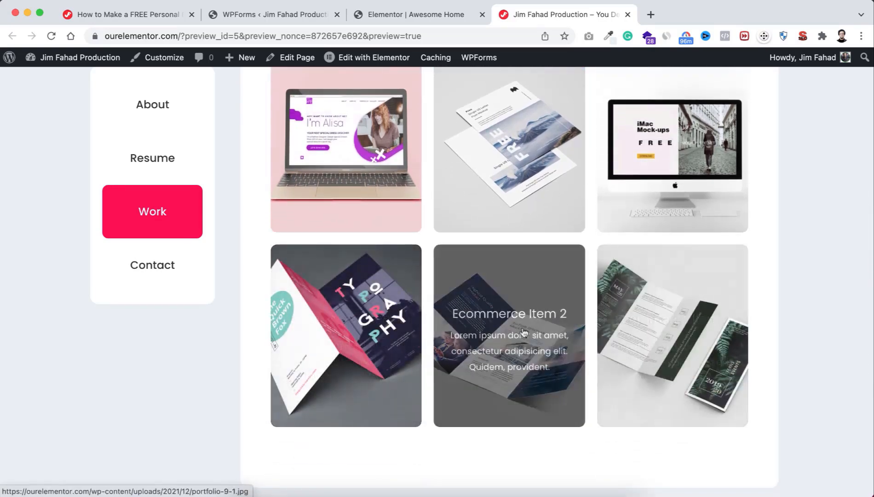
{"action": "scroll", "coordinate": [492, 254], "scroll_direction": "up", "scroll_amount": 5}
{"action": "scroll", "coordinate": [492, 256], "scroll_direction": "up", "scroll_amount": 2}
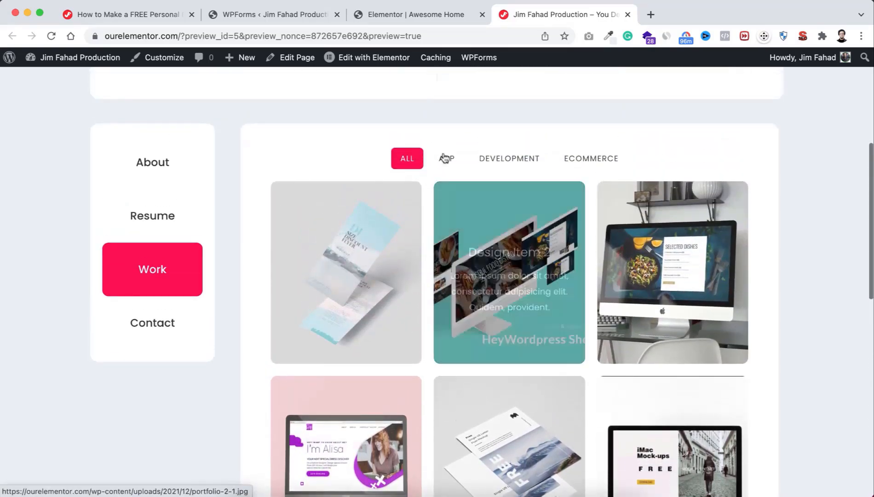
{"action": "left_click", "coordinate": [446, 158]}
{"action": "left_click", "coordinate": [526, 154]}
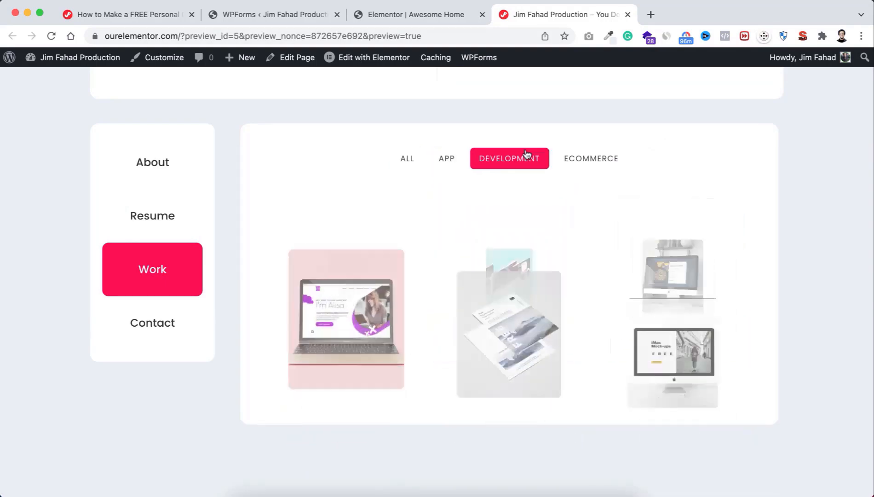
{"action": "left_click", "coordinate": [410, 161]}
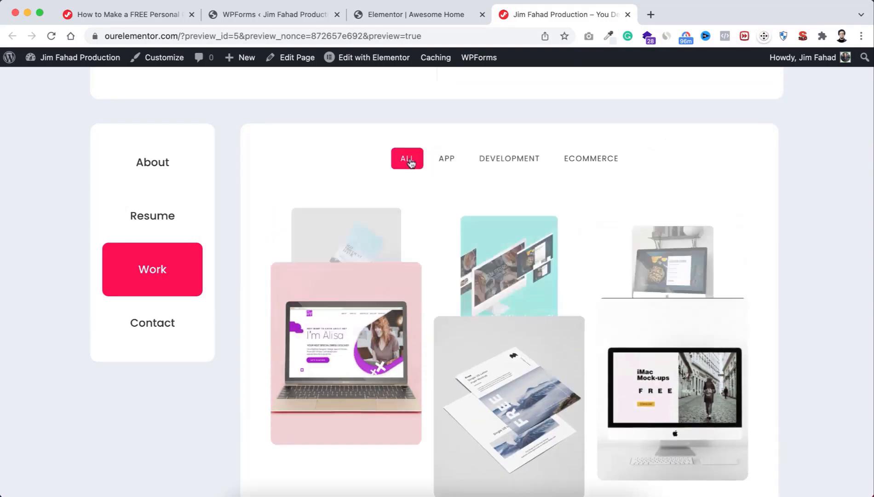
{"action": "left_click", "coordinate": [142, 329]}
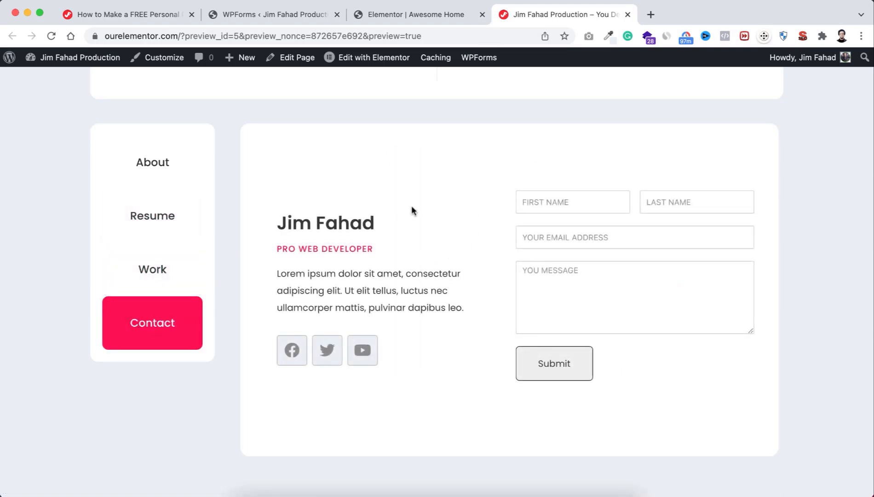
{"action": "left_click", "coordinate": [158, 178]}
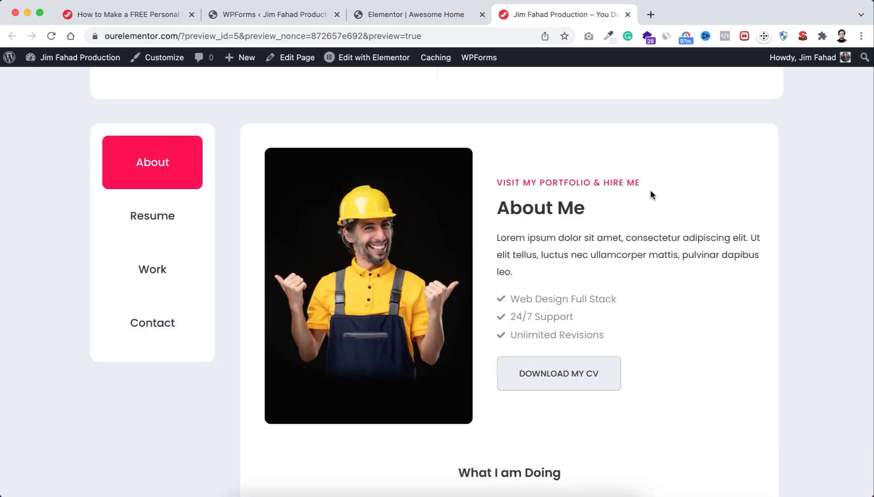
{"action": "scroll", "coordinate": [655, 200], "scroll_direction": "up", "scroll_amount": 5}
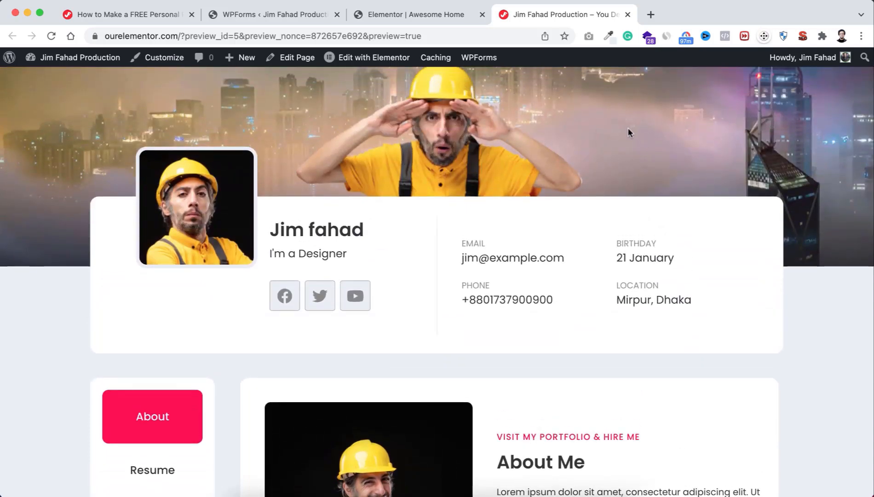
{"action": "scroll", "coordinate": [582, 146], "scroll_direction": "up", "scroll_amount": 1}
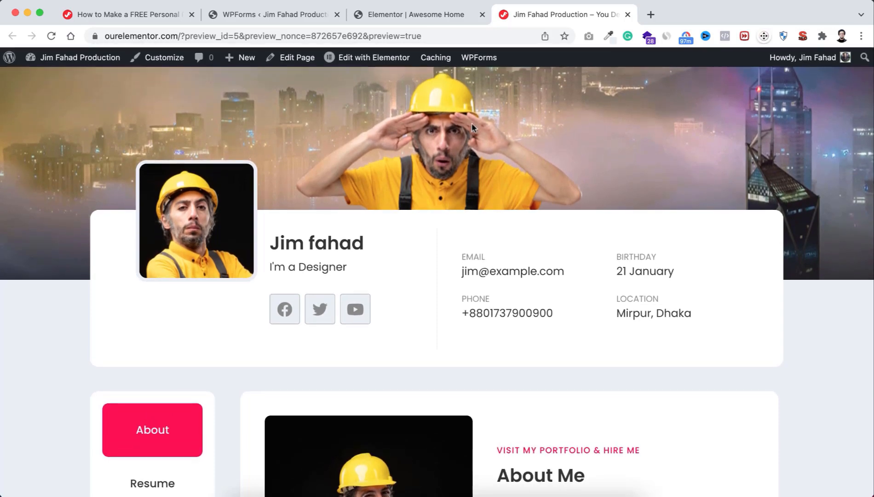
Step: Open Chrome Developer Tools from the browser menu and shrink its panel
{"action": "left_click", "coordinate": [861, 40]}
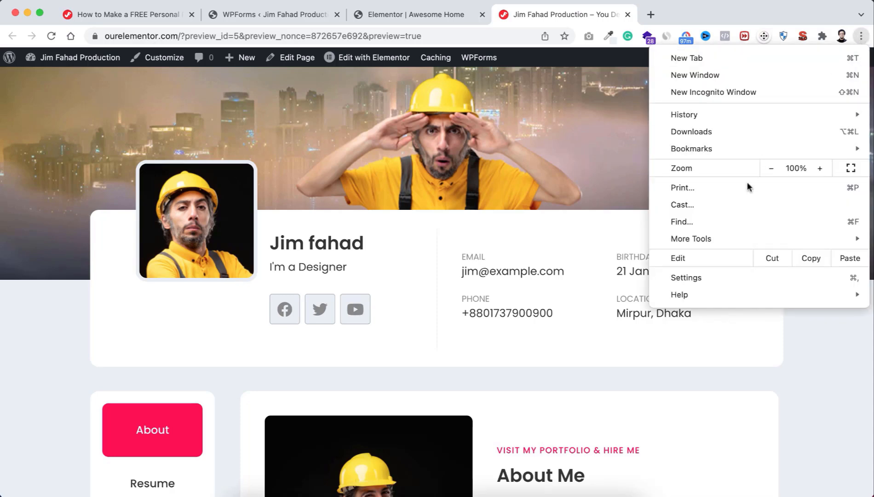
{"action": "mouse_move", "coordinate": [705, 240]}
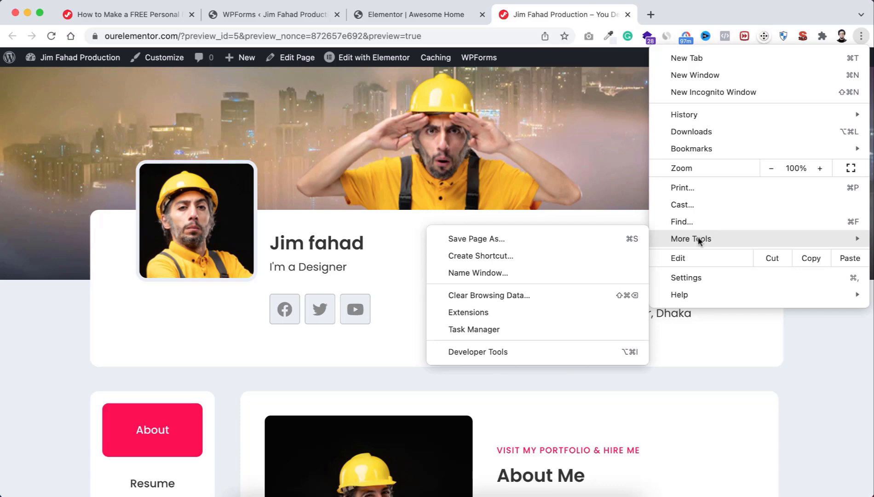
{"action": "left_click", "coordinate": [503, 352]}
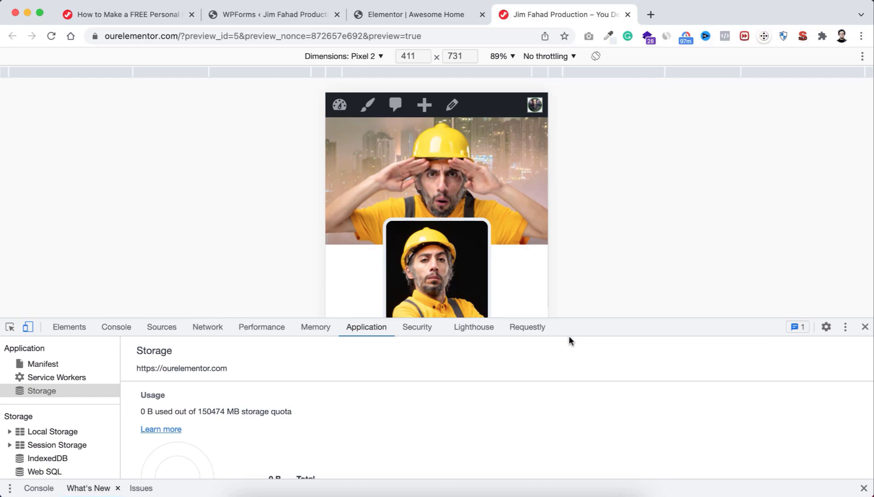
{"action": "left_click_drag", "start_coordinate": [587, 321], "coordinate": [595, 436]}
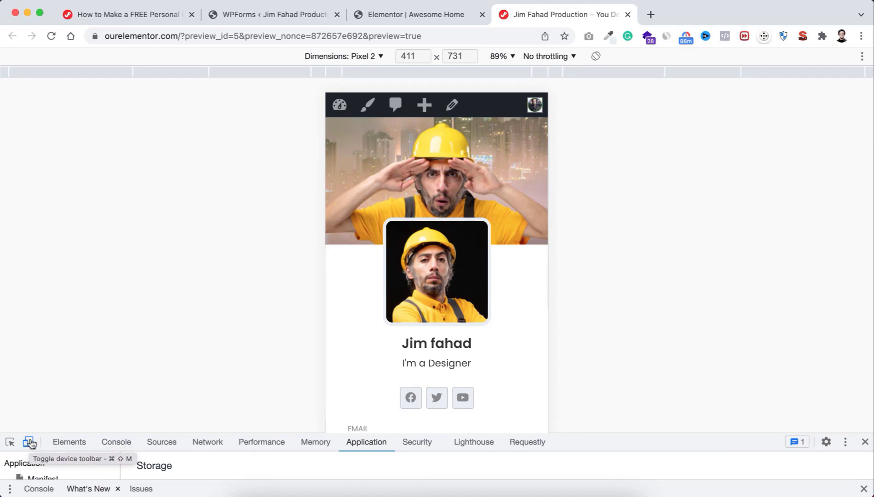
Step: Turn device emulation back on as Pixel 2 at 75% zoom with a larger preview area
{"action": "left_click", "coordinate": [30, 443]}
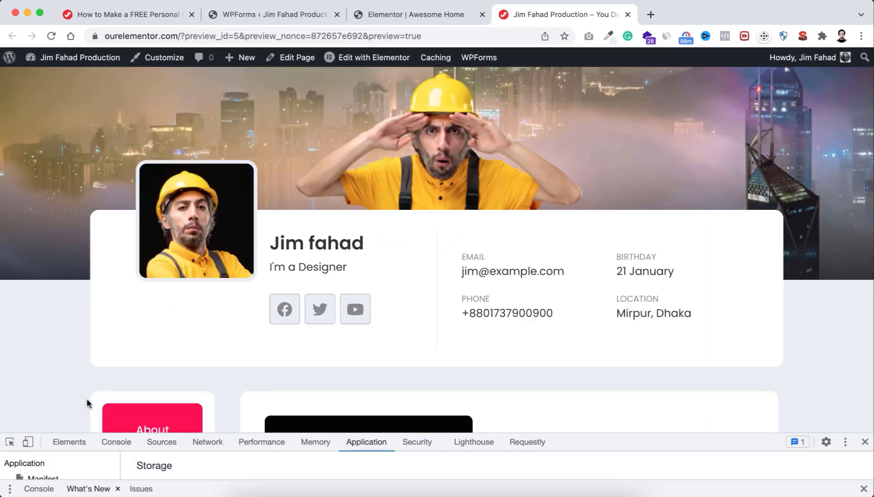
{"action": "left_click", "coordinate": [28, 442]}
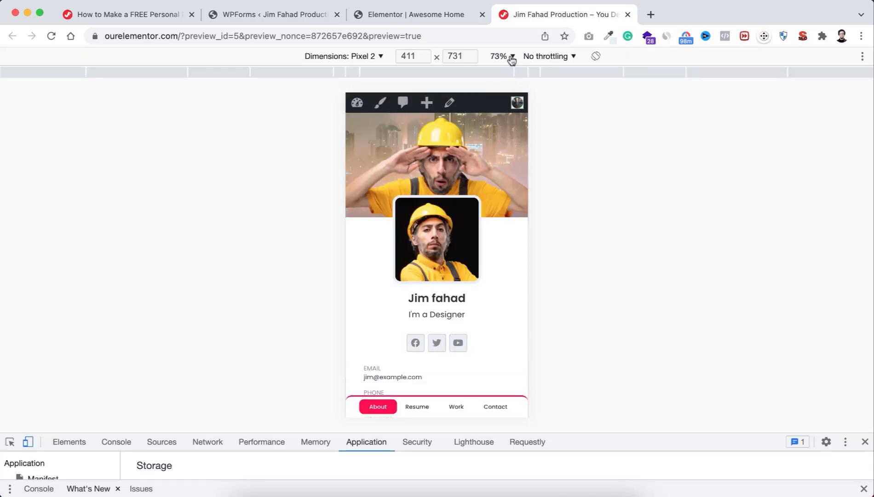
{"action": "left_click", "coordinate": [511, 57]}
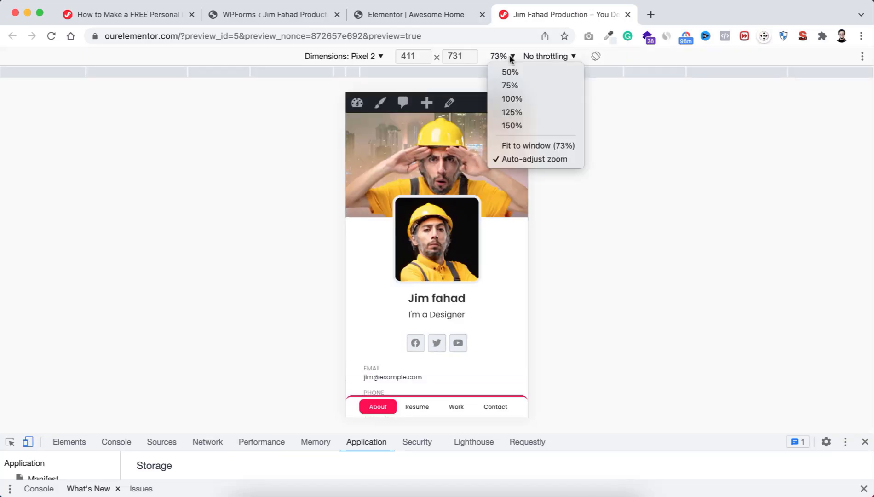
{"action": "left_click", "coordinate": [514, 85]}
{"action": "left_click_drag", "start_coordinate": [582, 433], "coordinate": [582, 453]}
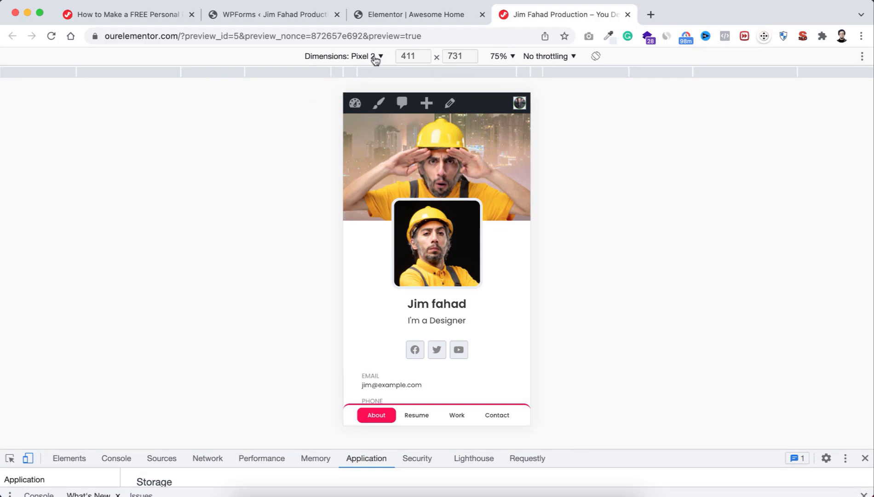
{"action": "left_click", "coordinate": [377, 56]}
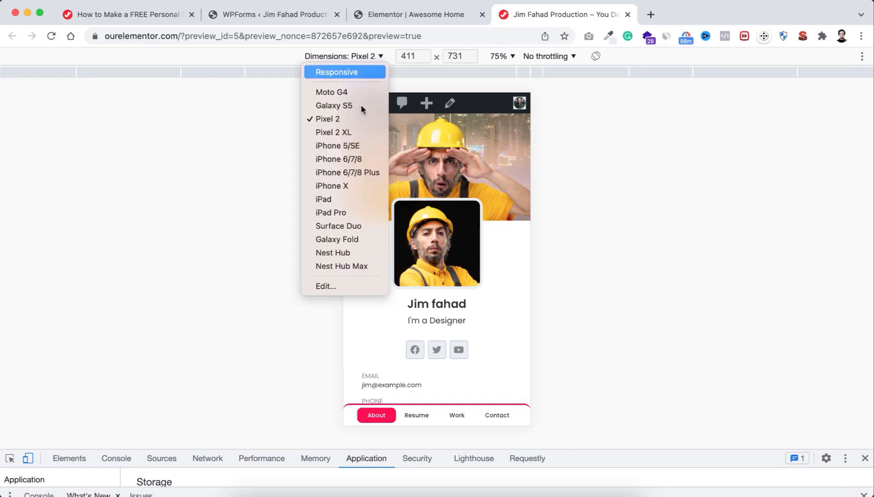
Step: Emulate an iPad (768 × 1024) and step through the Resume, Work and Contact tabs
{"action": "left_click", "coordinate": [338, 202]}
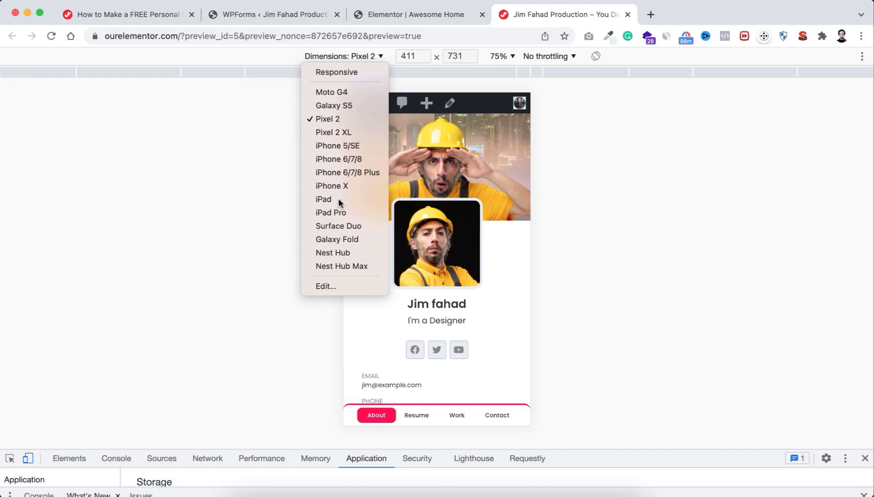
{"action": "scroll", "coordinate": [453, 278], "scroll_direction": "down", "scroll_amount": 5}
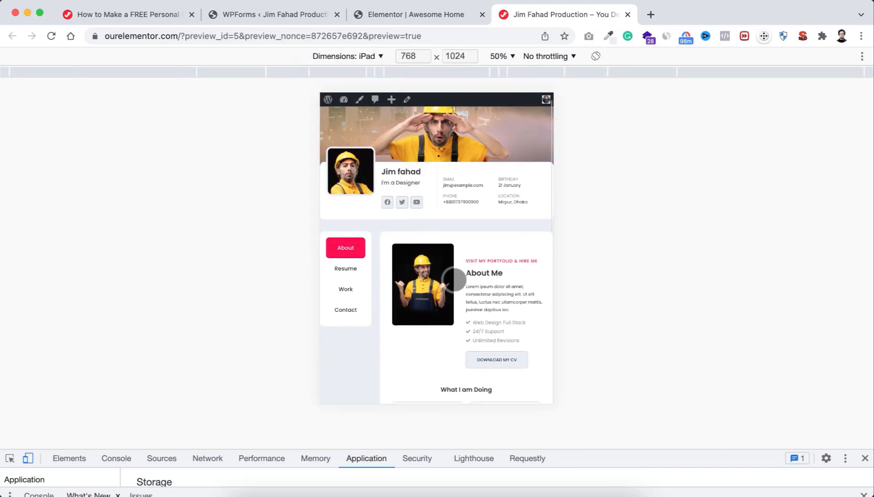
{"action": "scroll", "coordinate": [454, 280], "scroll_direction": "down", "scroll_amount": 10}
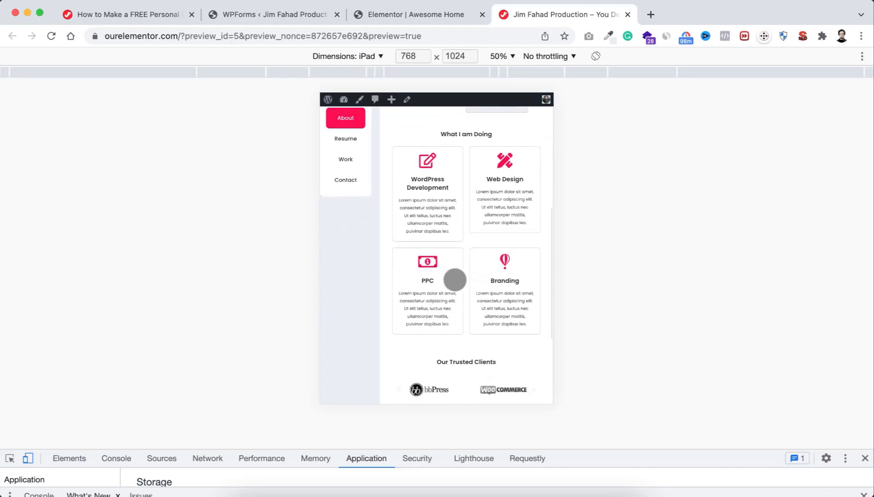
{"action": "scroll", "coordinate": [448, 207], "scroll_direction": "up", "scroll_amount": 15}
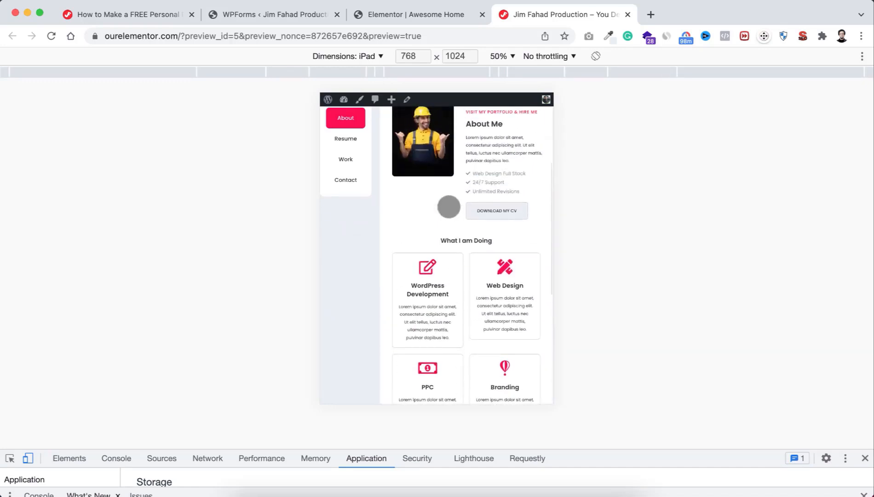
{"action": "left_click", "coordinate": [353, 237]}
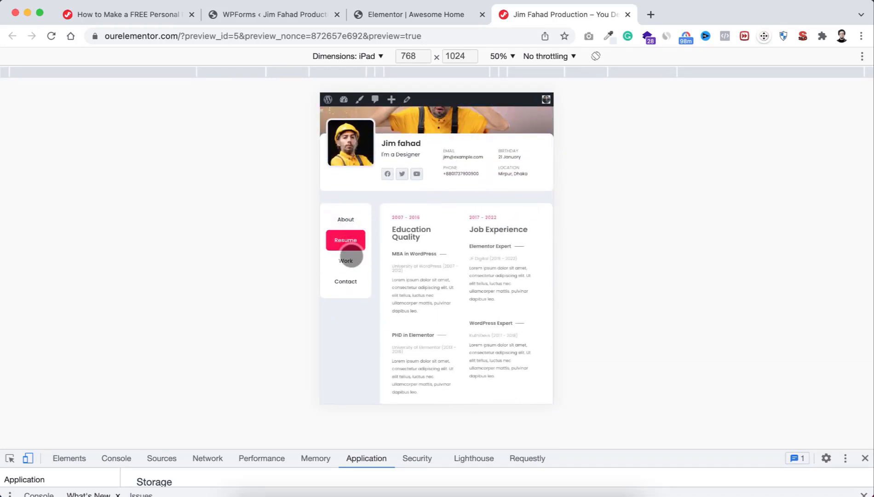
{"action": "left_click", "coordinate": [345, 261]}
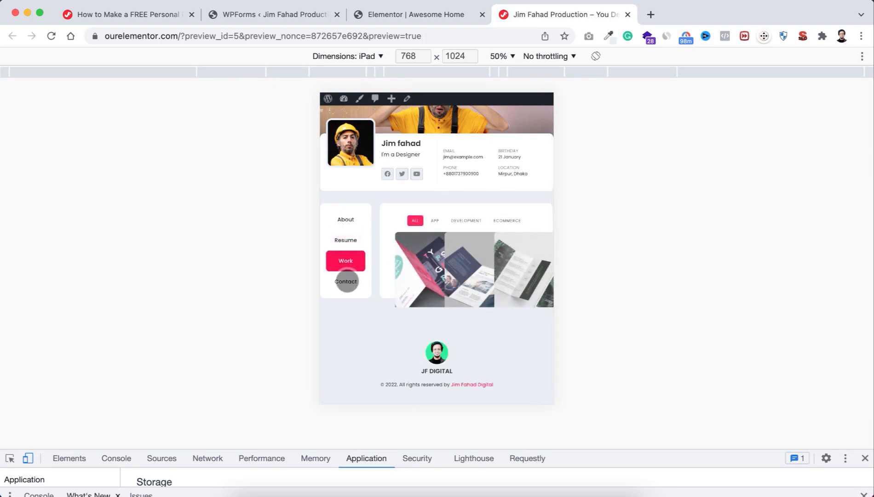
{"action": "left_click", "coordinate": [346, 281]}
{"action": "left_click", "coordinate": [348, 280]}
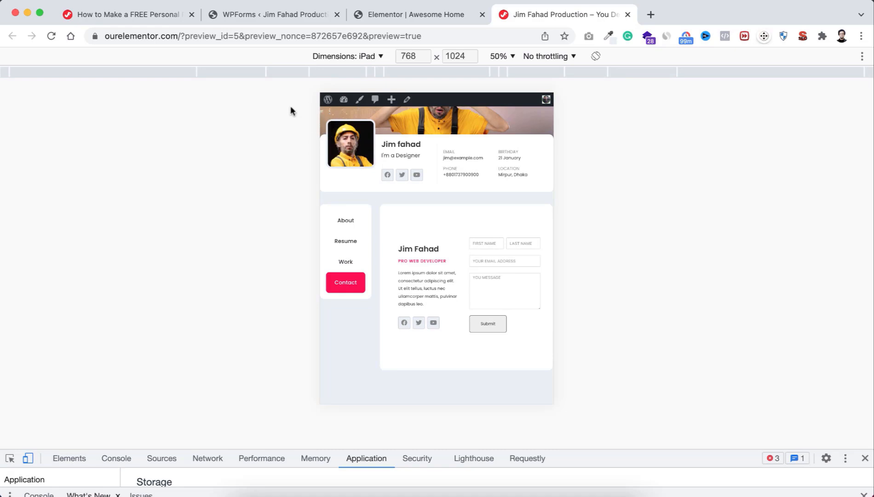
{"action": "left_click", "coordinate": [377, 56]}
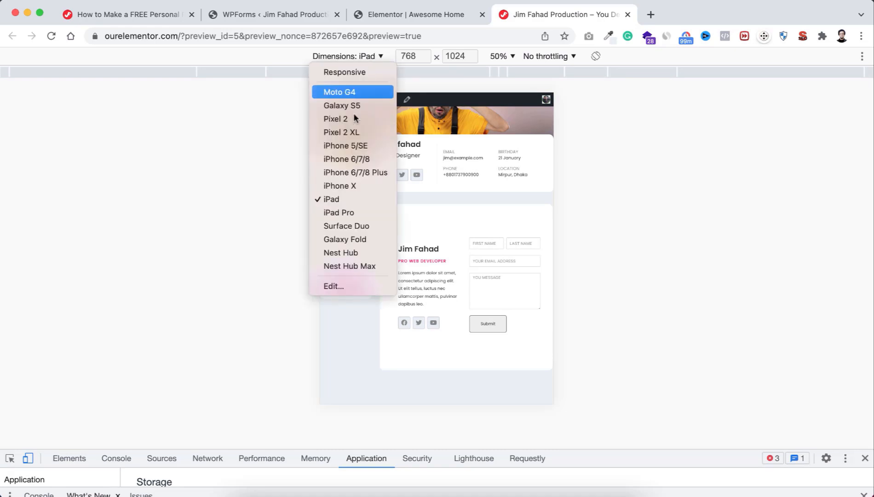
Step: Emulate an iPhone X (375 × 812) and scroll through the mobile portfolio page
{"action": "left_click", "coordinate": [357, 187]}
{"action": "scroll", "coordinate": [393, 173], "scroll_direction": "up", "scroll_amount": 3}
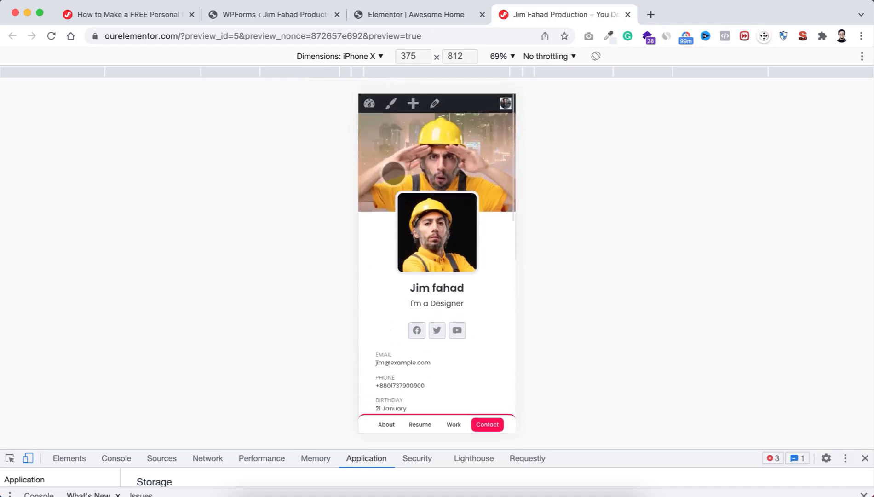
{"action": "scroll", "coordinate": [414, 203], "scroll_direction": "down", "scroll_amount": 2}
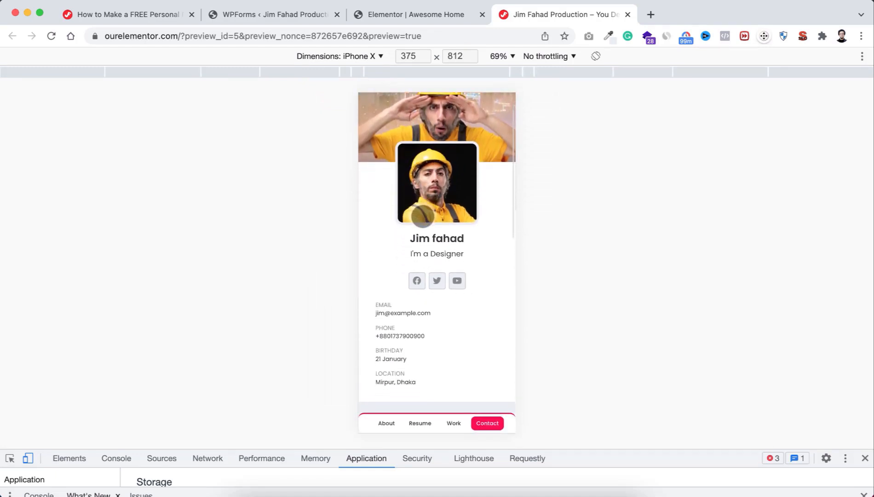
{"action": "scroll", "coordinate": [422, 215], "scroll_direction": "down", "scroll_amount": 5}
{"action": "scroll", "coordinate": [422, 217], "scroll_direction": "up", "scroll_amount": 1}
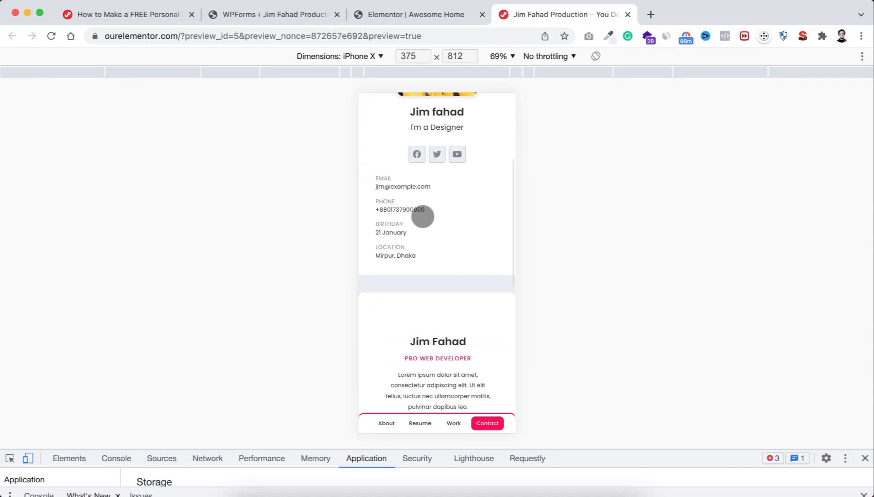
{"action": "scroll", "coordinate": [423, 216], "scroll_direction": "down", "scroll_amount": 1}
{"action": "scroll", "coordinate": [422, 216], "scroll_direction": "down", "scroll_amount": 2}
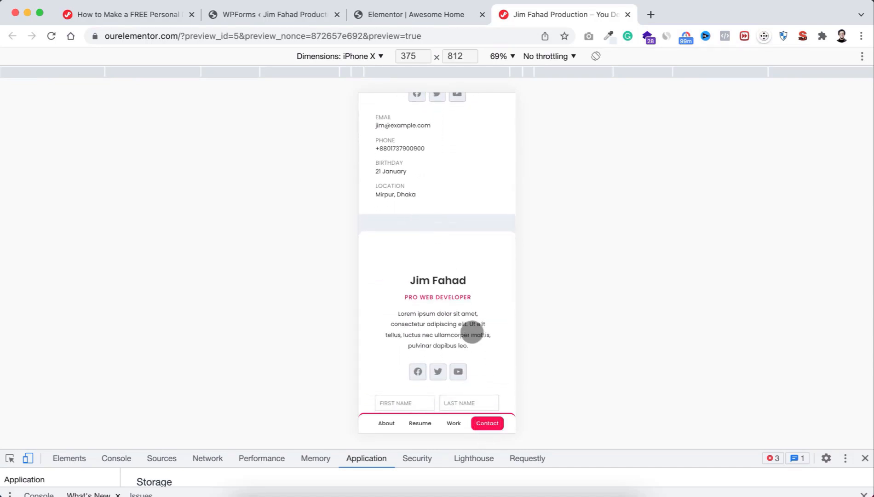
{"action": "scroll", "coordinate": [472, 331], "scroll_direction": "down", "scroll_amount": 5}
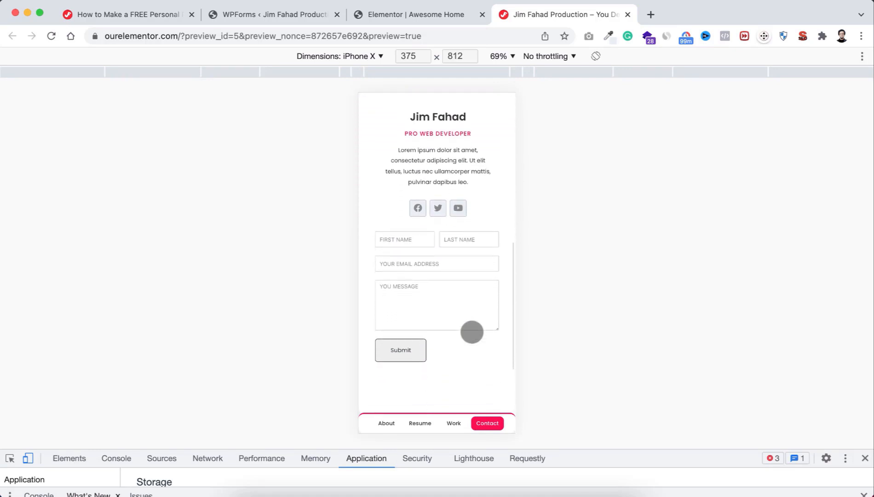
{"action": "scroll", "coordinate": [472, 331], "scroll_direction": "down", "scroll_amount": 5}
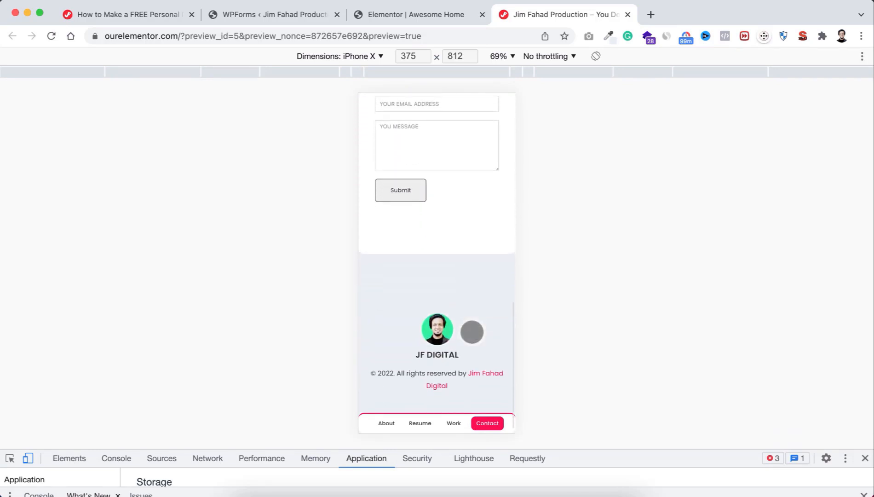
{"action": "scroll", "coordinate": [472, 331], "scroll_direction": "up", "scroll_amount": 15}
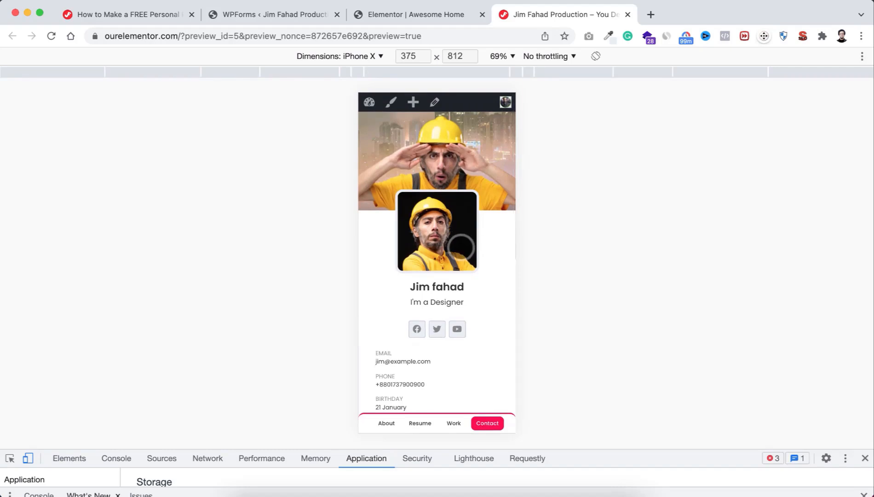
{"action": "scroll", "coordinate": [455, 335], "scroll_direction": "down", "scroll_amount": 8}
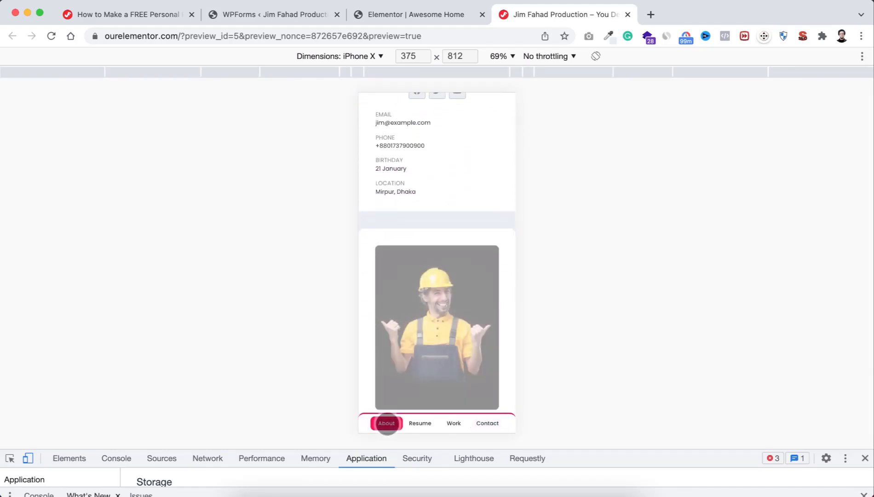
{"action": "scroll", "coordinate": [428, 370], "scroll_direction": "down", "scroll_amount": 6}
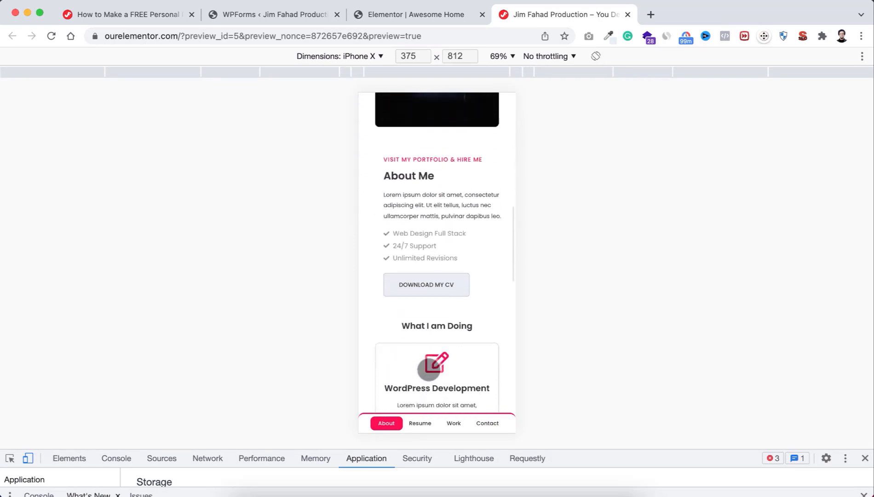
{"action": "scroll", "coordinate": [427, 350], "scroll_direction": "down", "scroll_amount": 11}
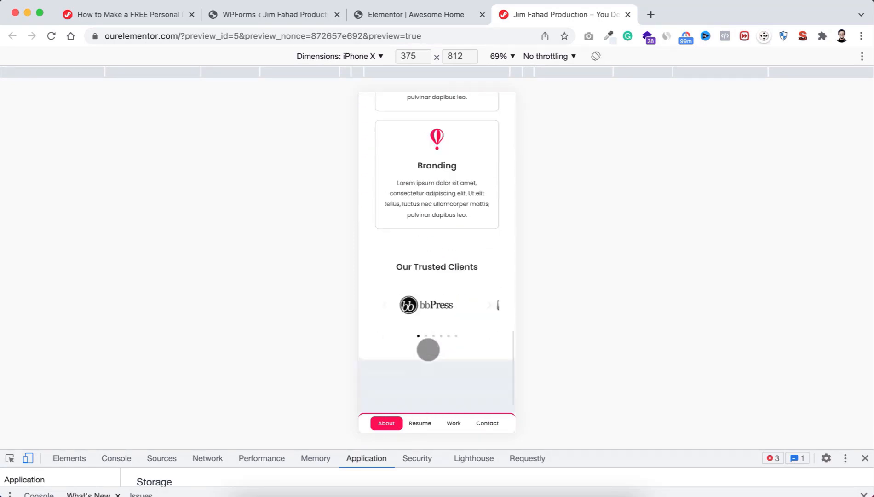
{"action": "scroll", "coordinate": [432, 240], "scroll_direction": "up", "scroll_amount": 11}
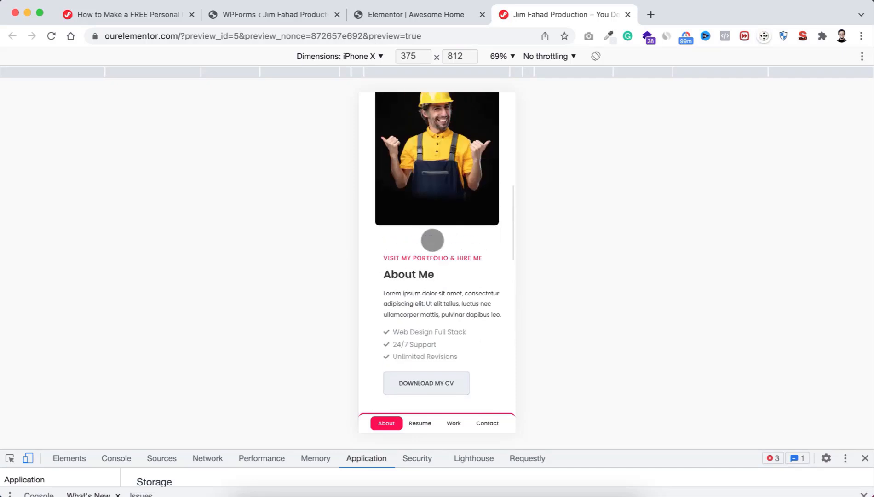
{"action": "scroll", "coordinate": [432, 240], "scroll_direction": "up", "scroll_amount": 3}
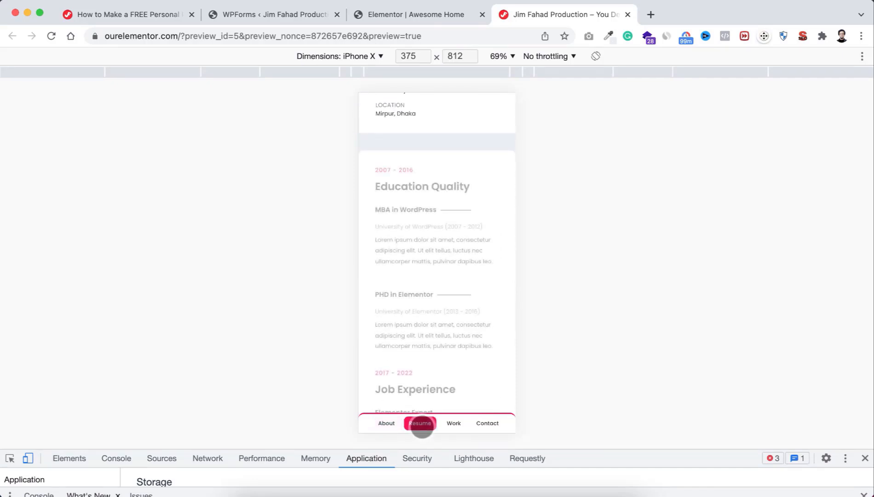
{"action": "scroll", "coordinate": [426, 366], "scroll_direction": "down", "scroll_amount": 8}
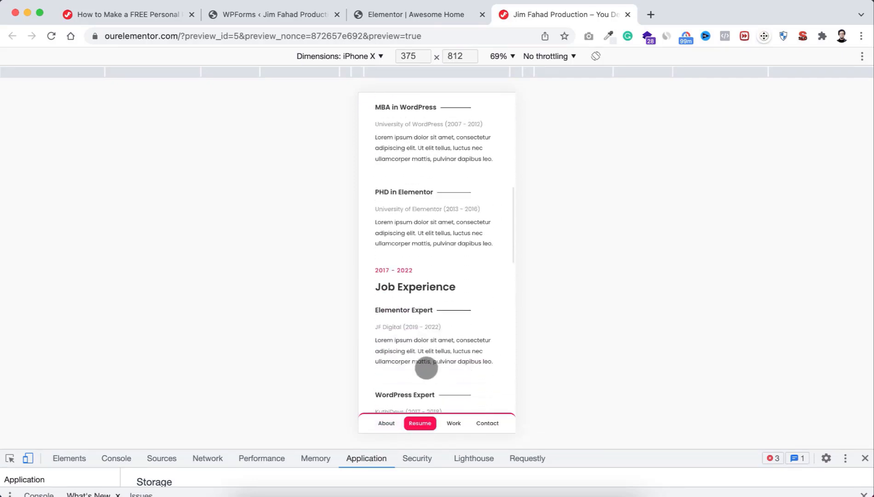
{"action": "scroll", "coordinate": [426, 367], "scroll_direction": "down", "scroll_amount": 4}
{"action": "scroll", "coordinate": [425, 366], "scroll_direction": "up", "scroll_amount": 10}
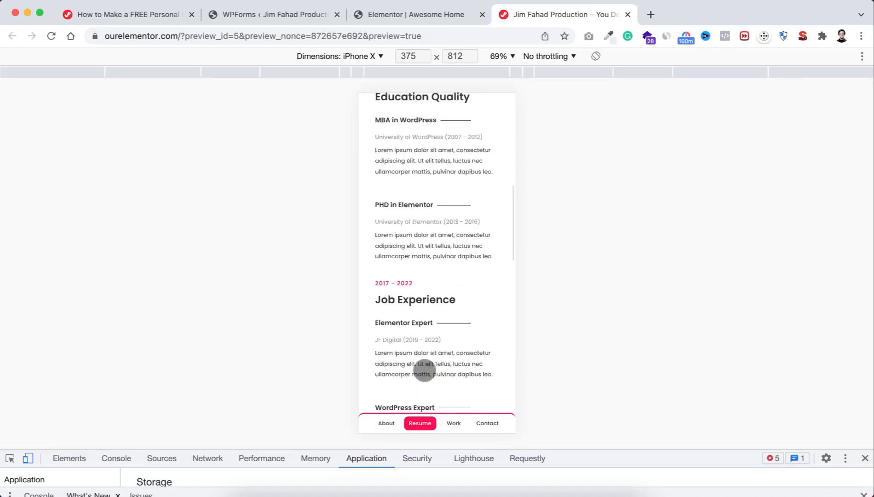
Step: Open the Work tab and try the APP, ECOMMERCE, DEVELOPMENT and ALL filters
{"action": "left_click", "coordinate": [453, 424]}
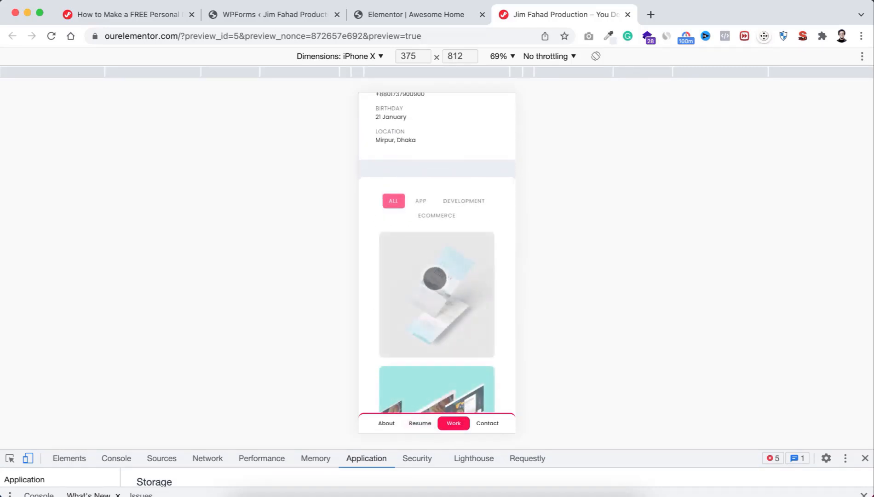
{"action": "scroll", "coordinate": [437, 333], "scroll_direction": "down", "scroll_amount": 5}
{"action": "scroll", "coordinate": [437, 331], "scroll_direction": "up", "scroll_amount": 4}
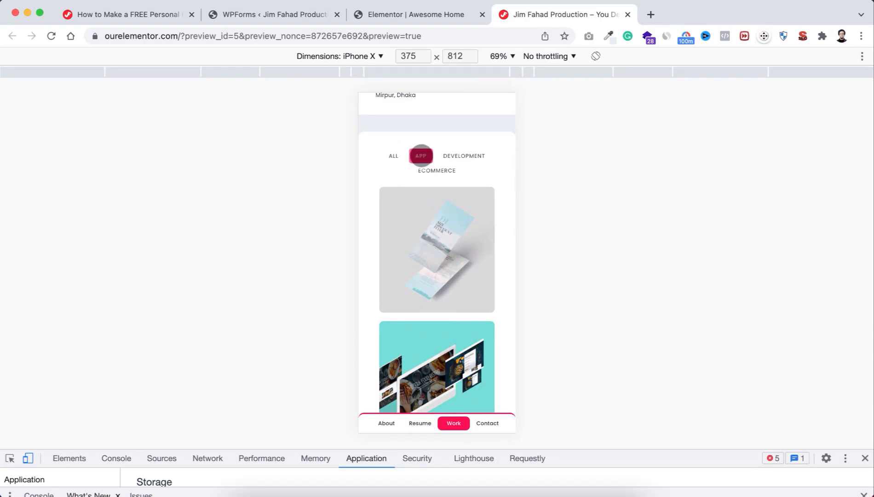
{"action": "left_click", "coordinate": [421, 156]}
{"action": "left_click", "coordinate": [437, 170]}
{"action": "left_click", "coordinate": [455, 157]}
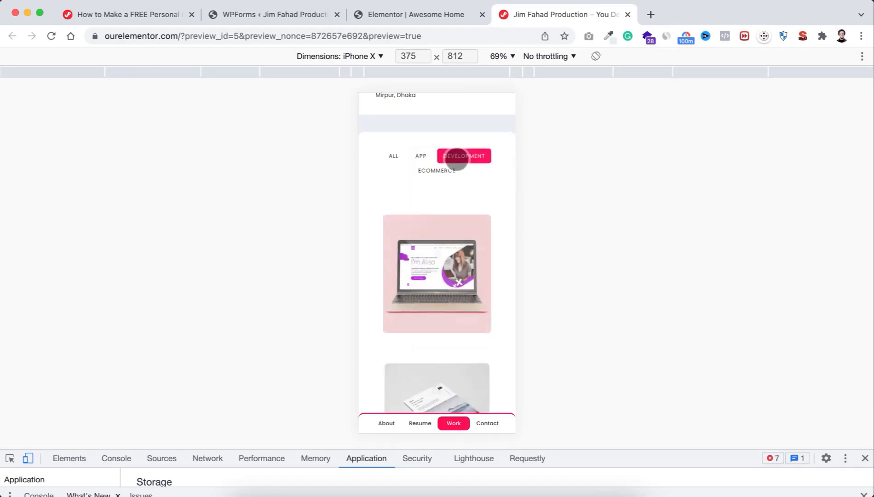
{"action": "left_click", "coordinate": [394, 156]}
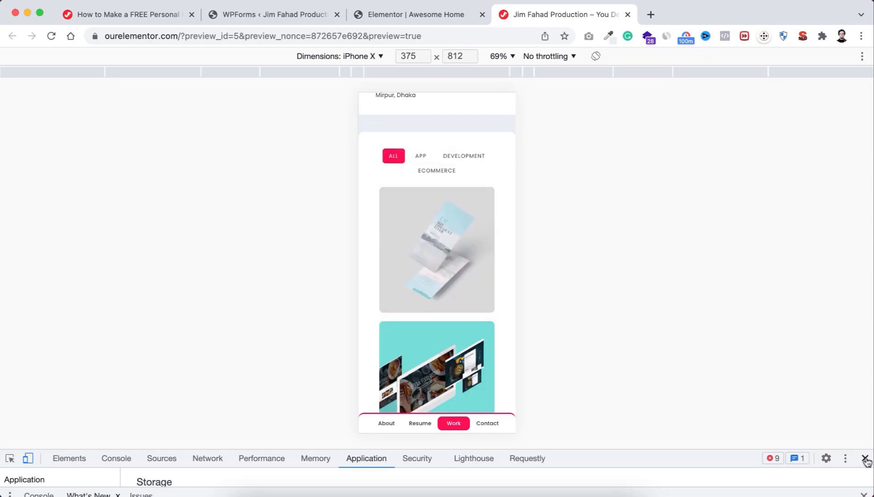
Step: Close DevTools, show the About tab at desktop width, and zoom the browser out
{"action": "left_click", "coordinate": [865, 460]}
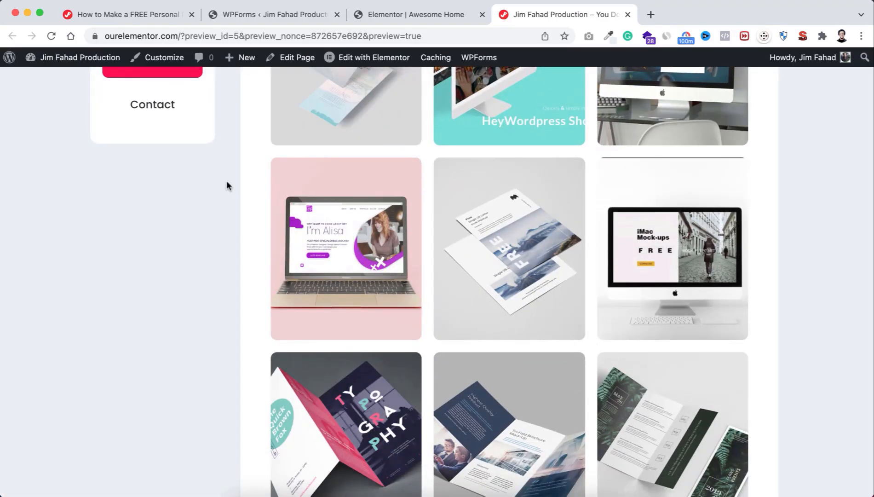
{"action": "scroll", "coordinate": [226, 184], "scroll_direction": "up", "scroll_amount": 8}
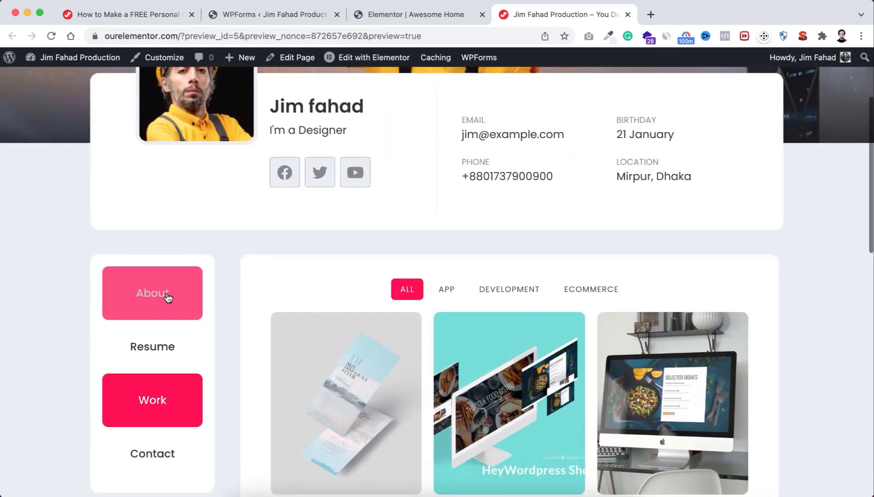
{"action": "left_click", "coordinate": [168, 298]}
{"action": "key", "text": "ctrl+minus"}
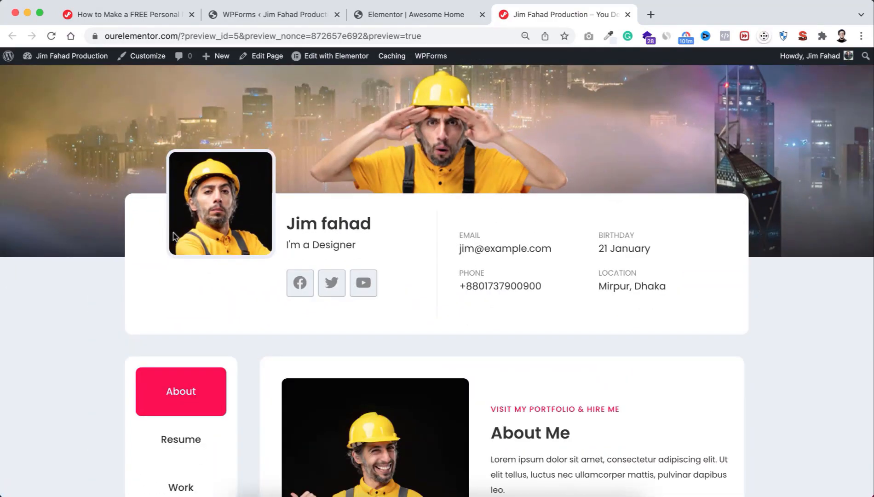